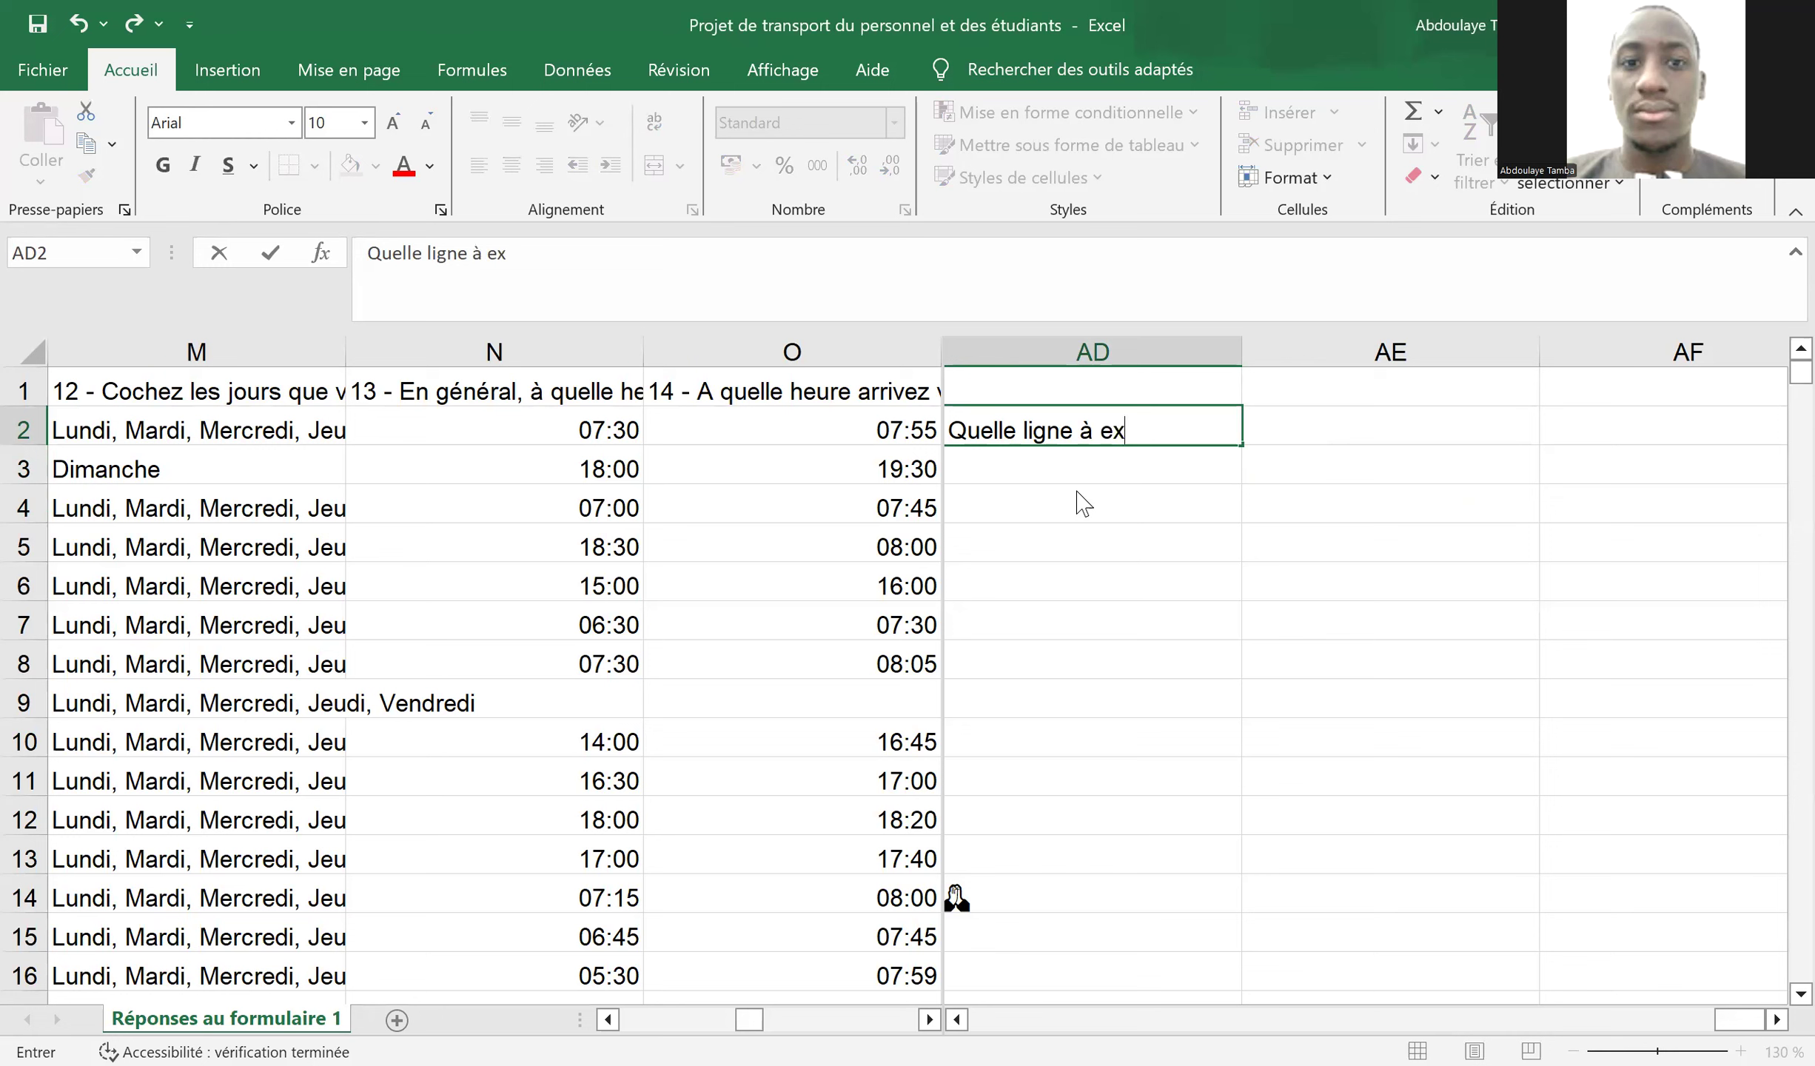
- Complete the text in AD2 so it reads "Quelle ligne à exploiter au niveau département"
text(r au niveau départ)
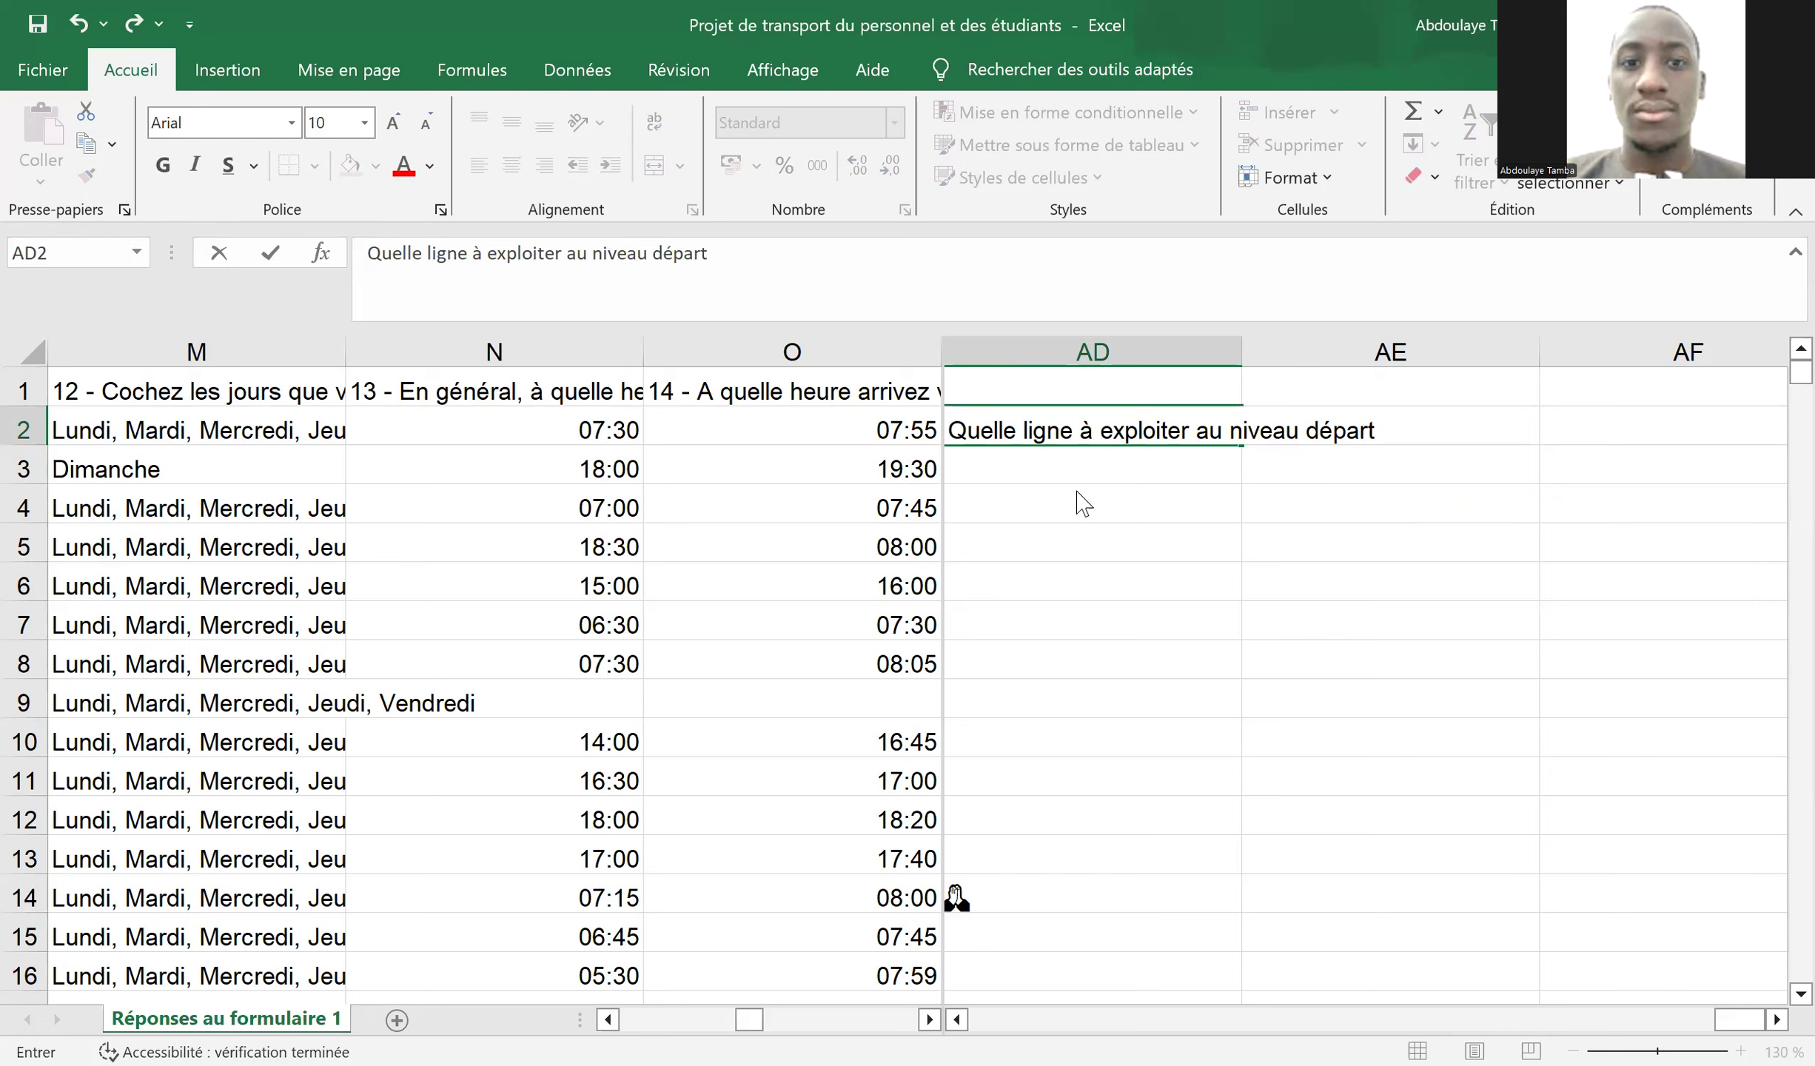
text(ementale)
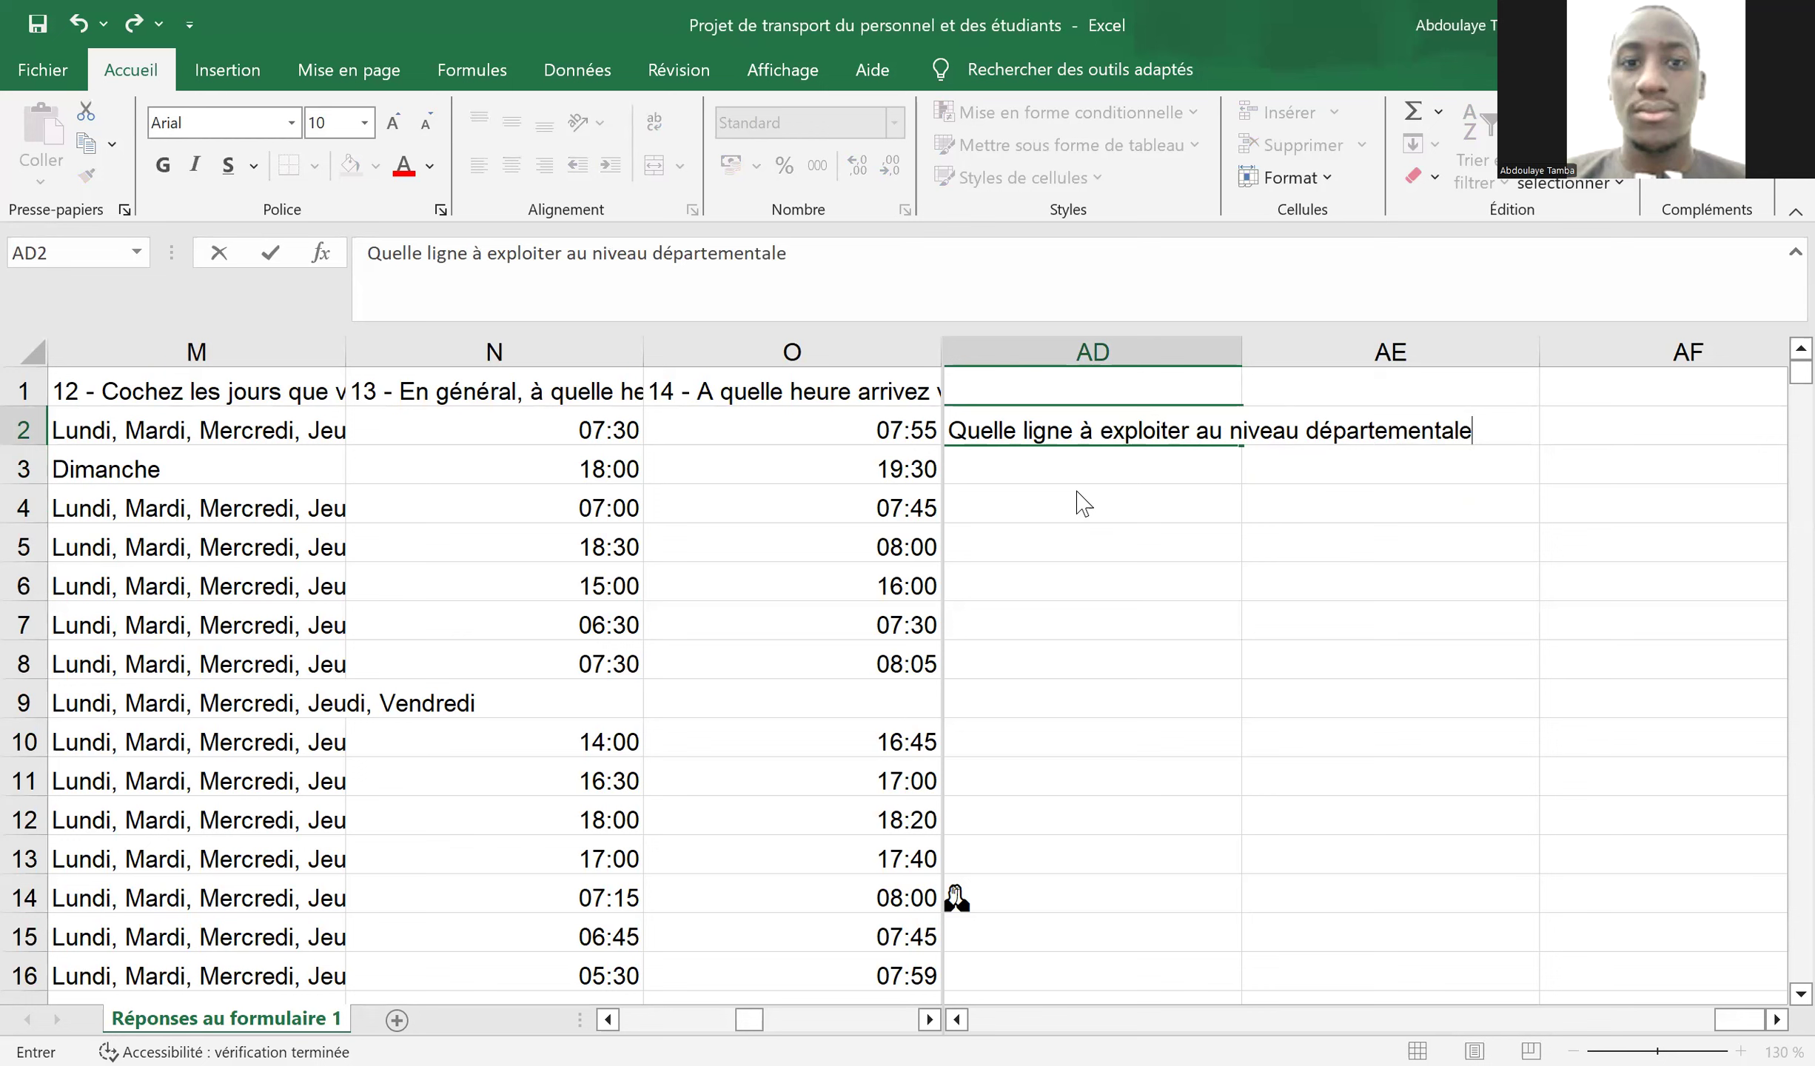
key(BackSpace)
key(BackSpace)
key(BackSpace)
key(Return)
scroll(1083, 503, left, 1)
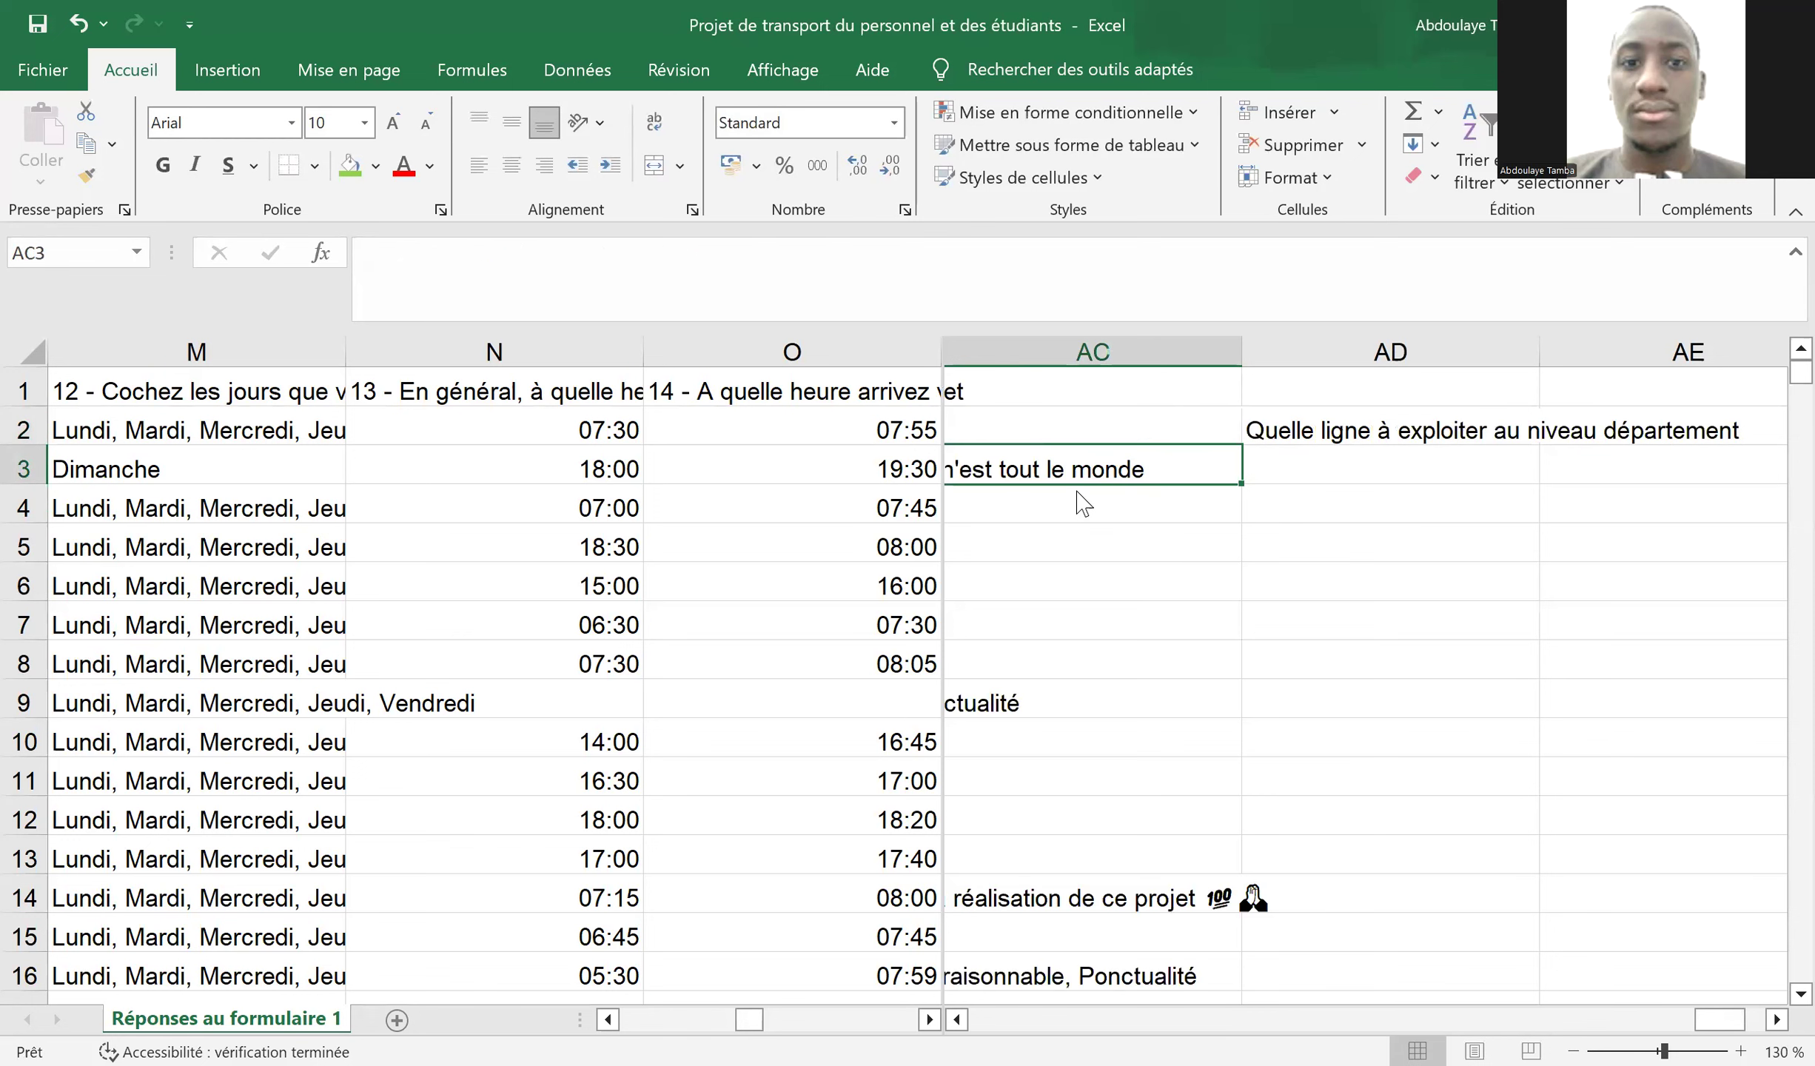
scroll(1083, 503, right, 1)
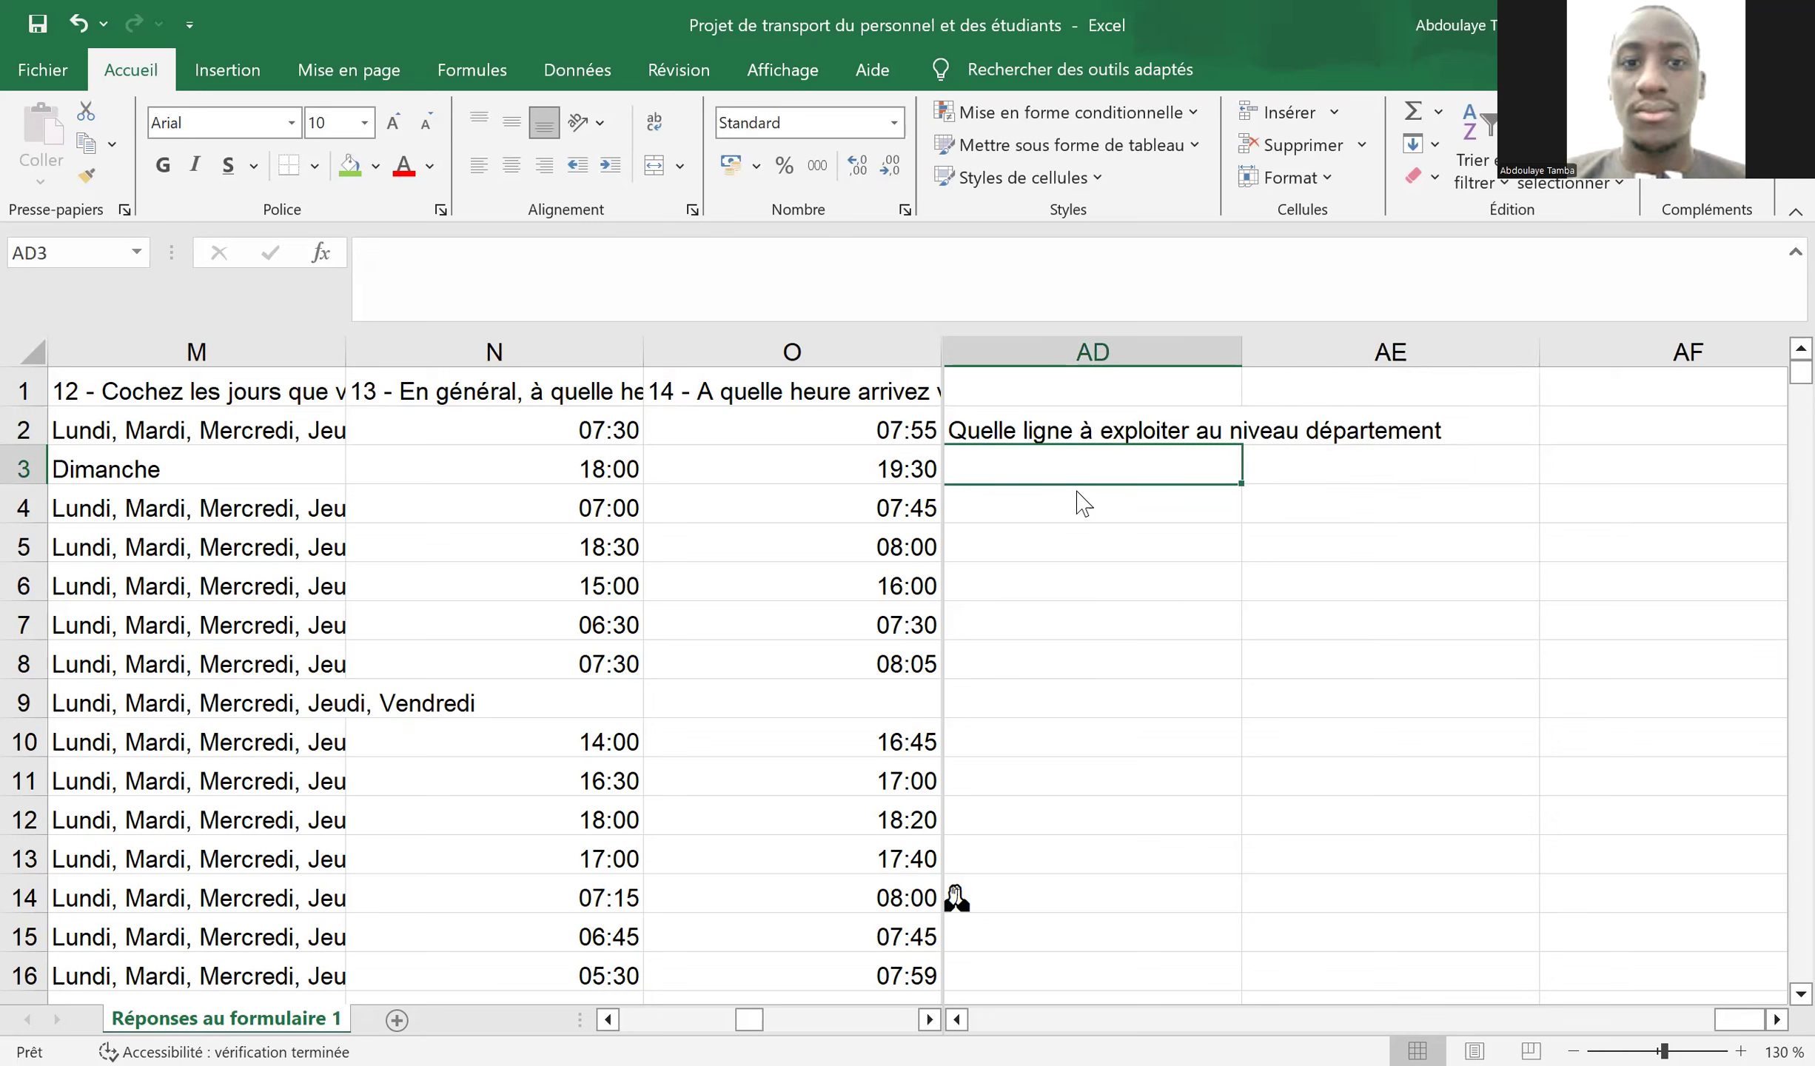
- Examine the survey questions and answers from column N back to column A
click(512, 502)
key(Left)
key(Left)
key(Left)
key(Left)
key(Left)
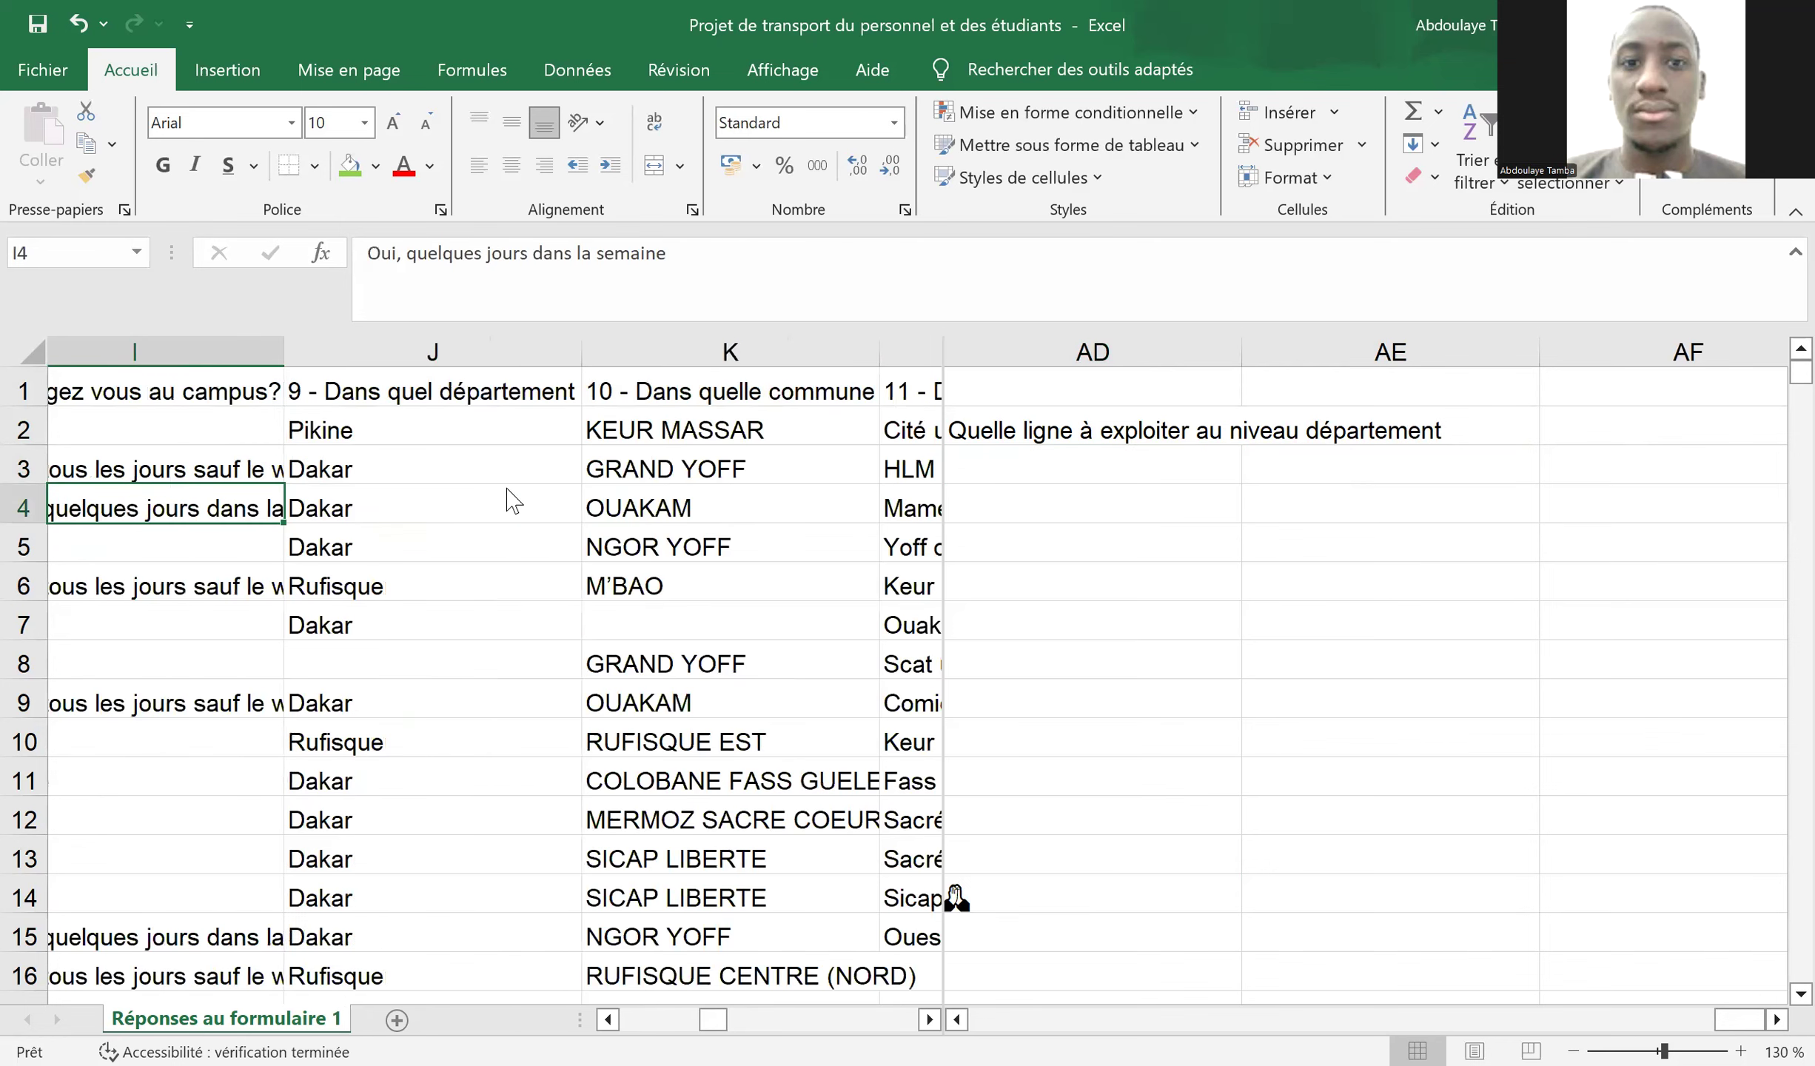
key(Left)
key(Left)
key(Left)
key(Left)
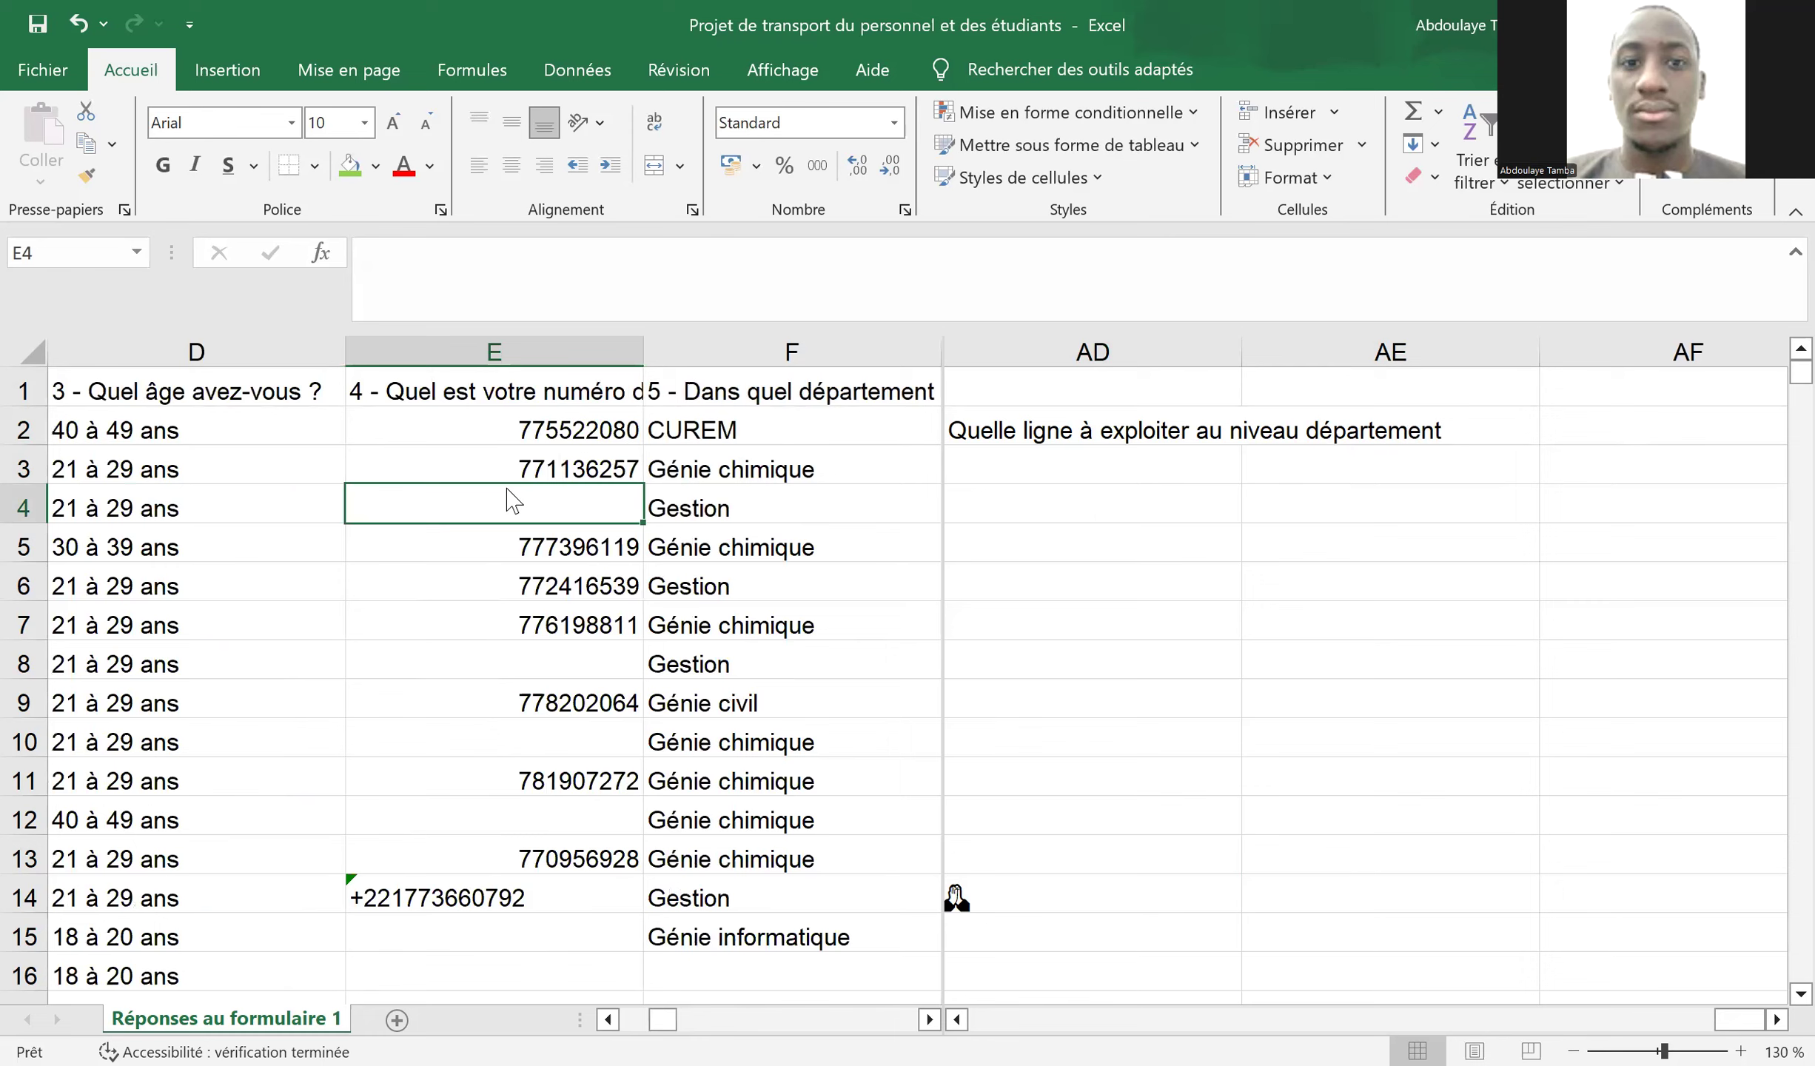
key(Right)
key(Right)
key(Left)
key(Left)
key(Left)
key(Left)
key(Left)
key(Left)
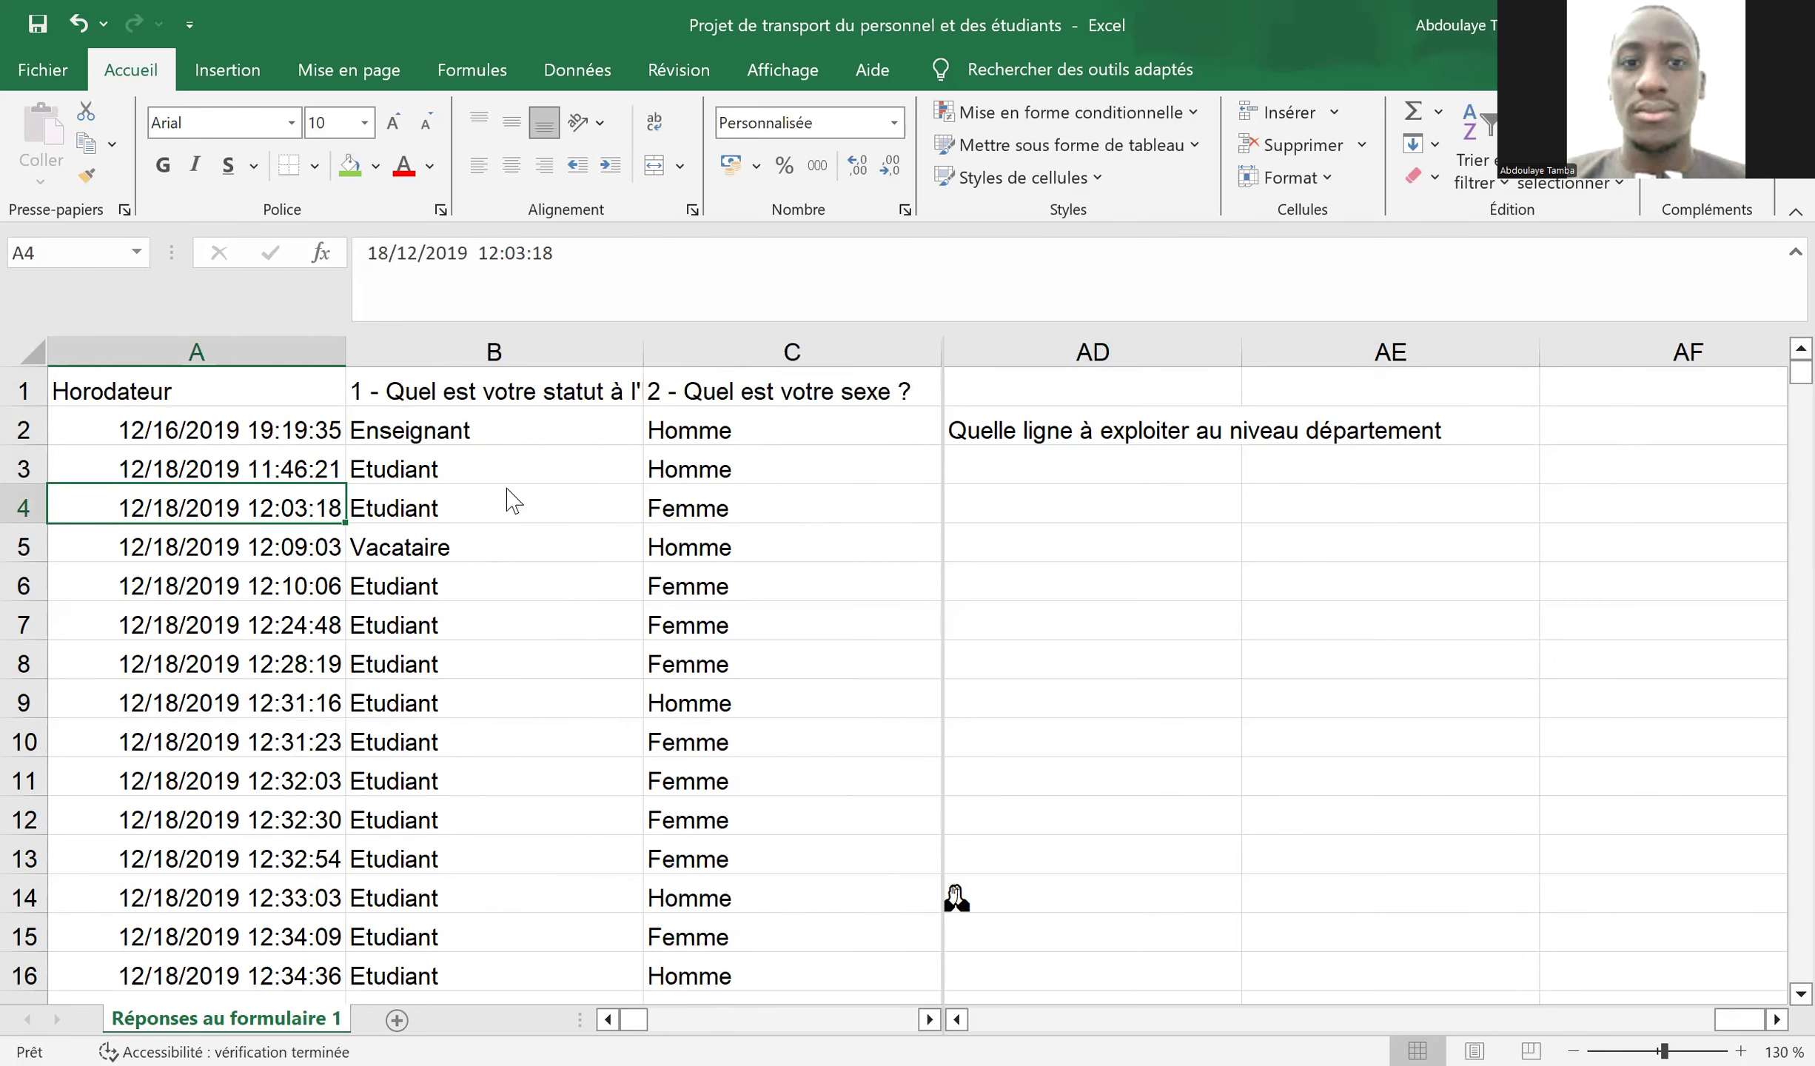
- Fill the question 9 header about the department of residence (J1) with green
key(Right)
key(Right)
key(Right)
key(Right)
key(Right)
key(Right)
key(Right)
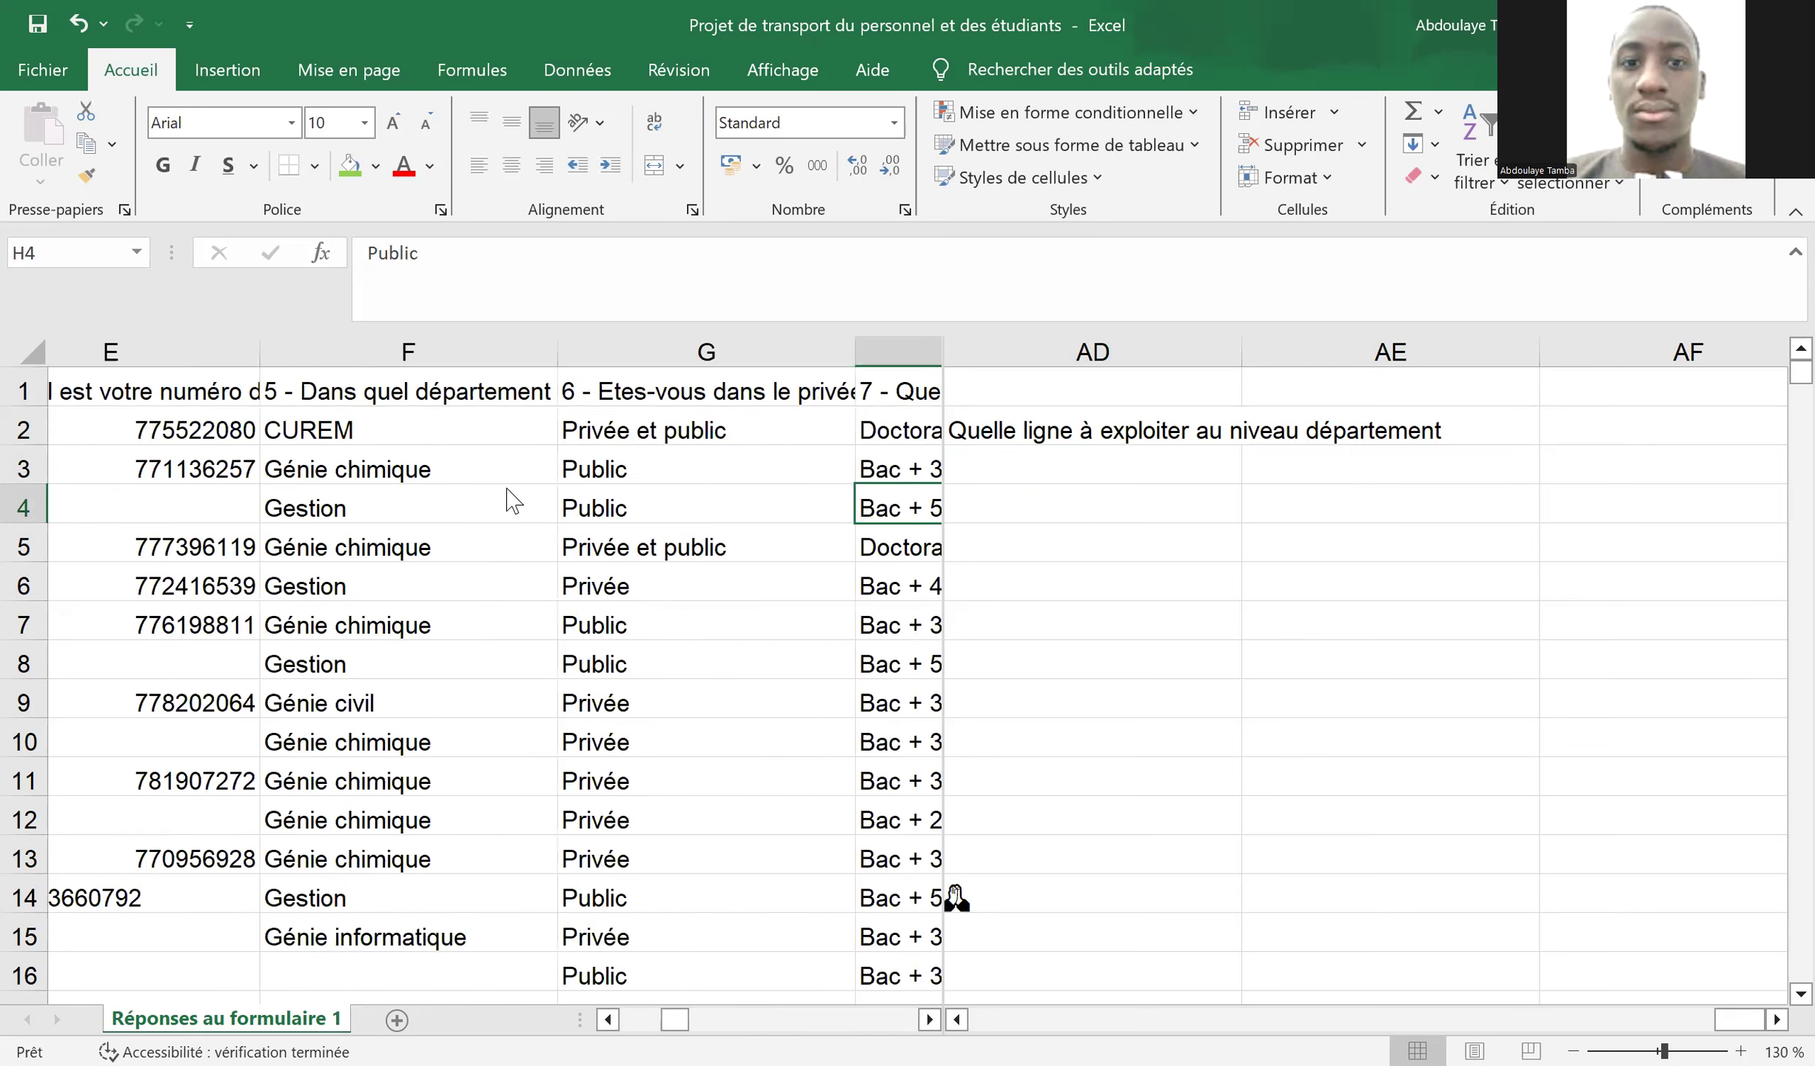
key(Right)
key(Right)
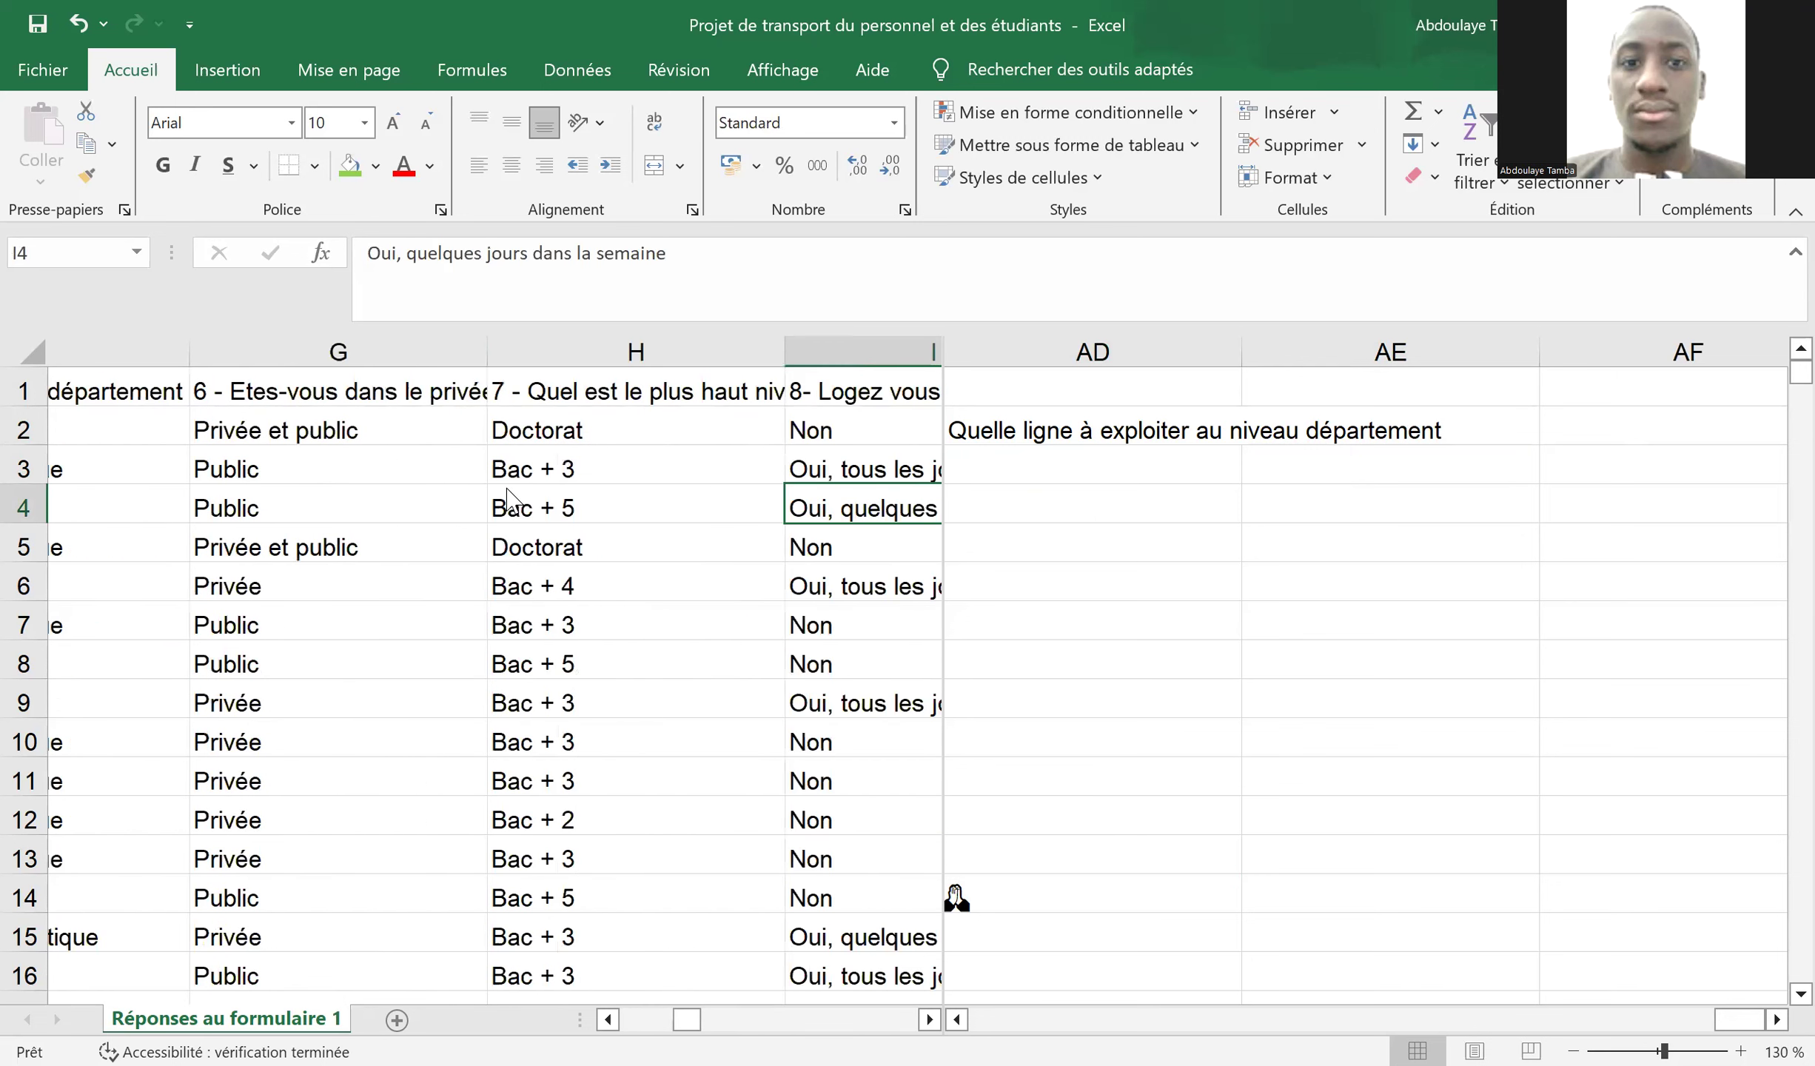
key(Right)
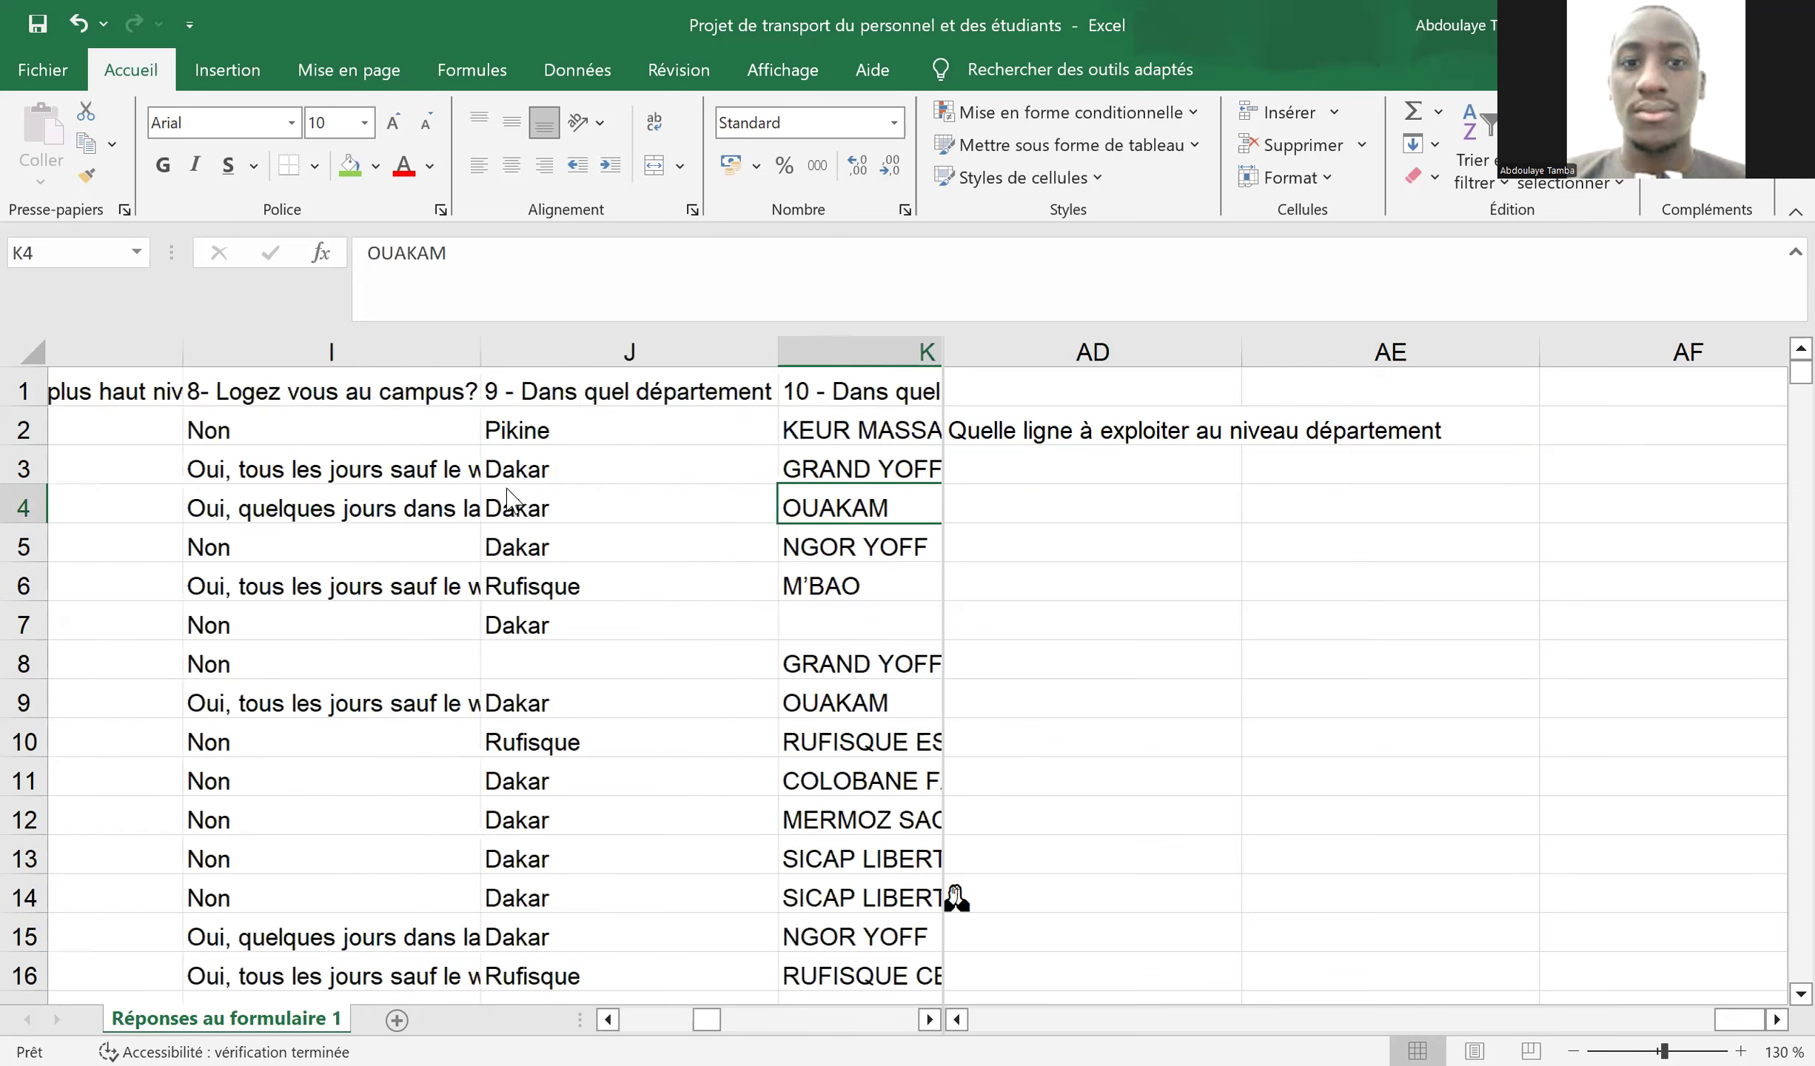
click(486, 376)
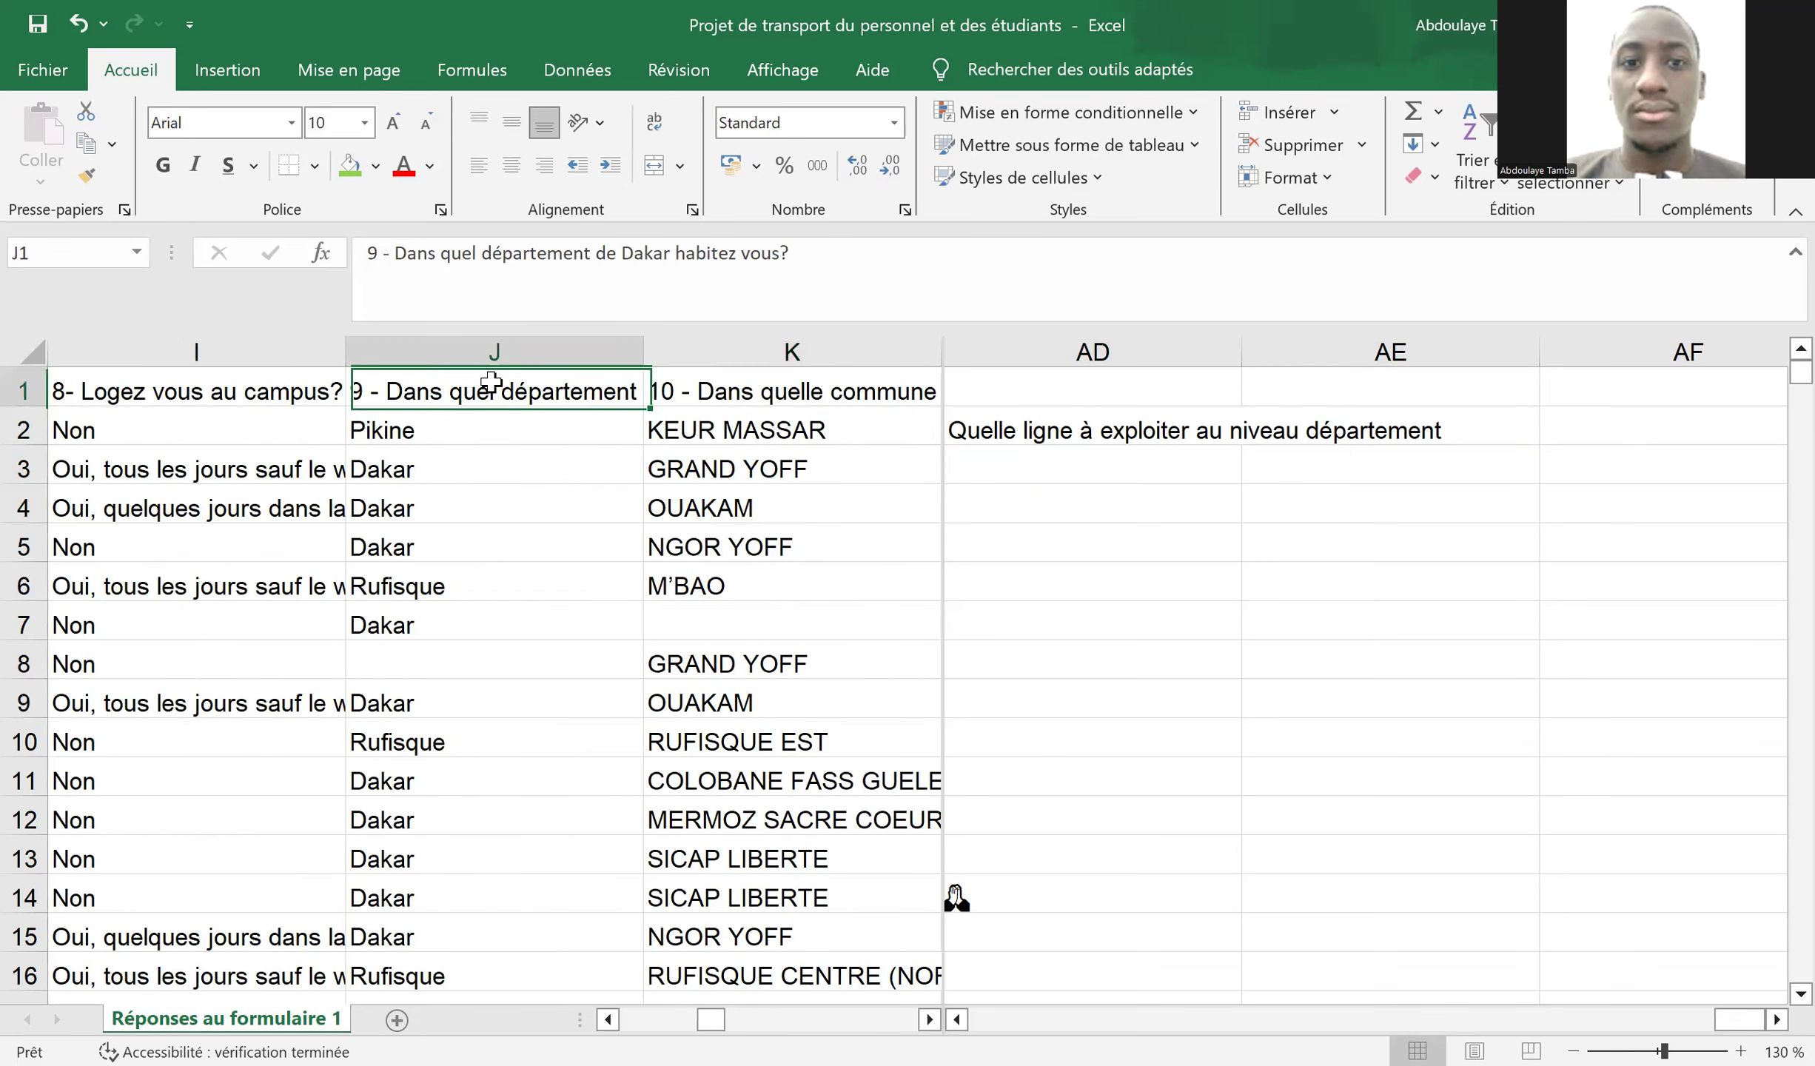
click(351, 164)
- Fill the question 23 header about interest in the transport service (X1) with green
key(Right)
key(Right)
key(Right)
key(Right)
key(Right)
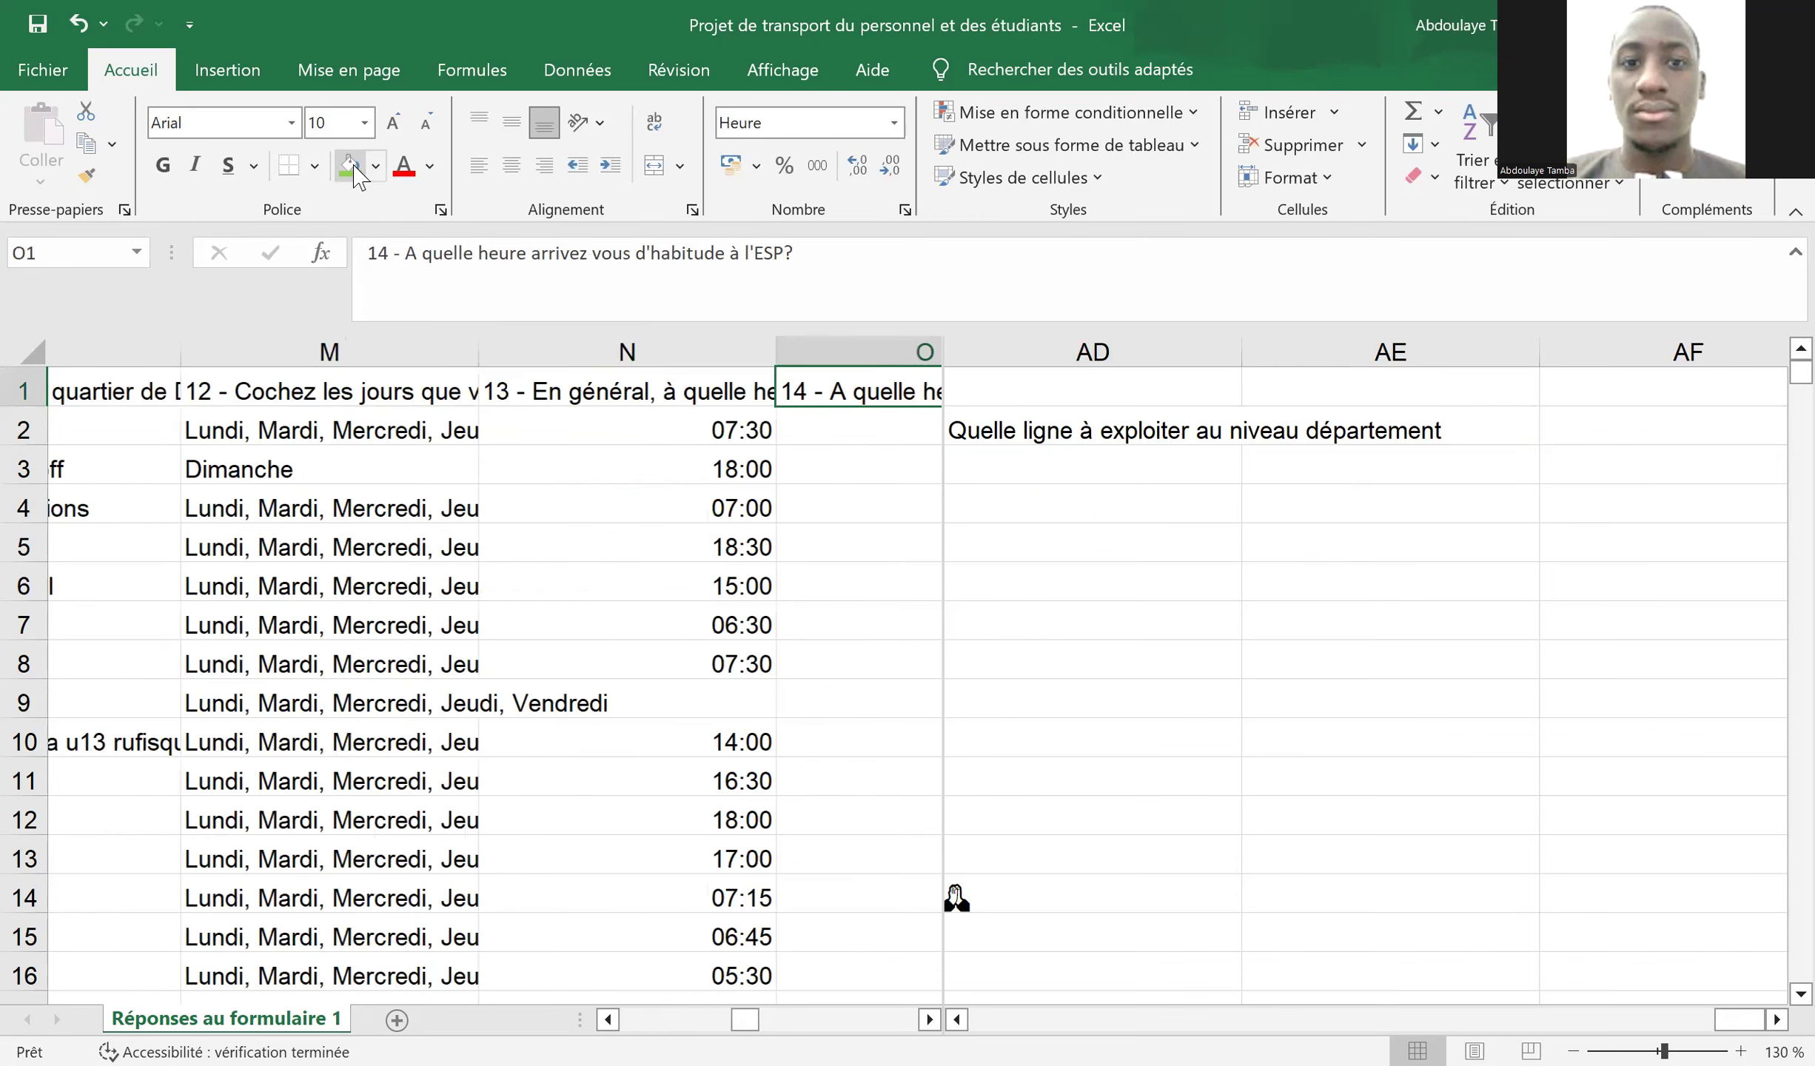
key(Right)
key(Right)
key(Right)
key(Right)
key(Right)
key(Right)
key(Right)
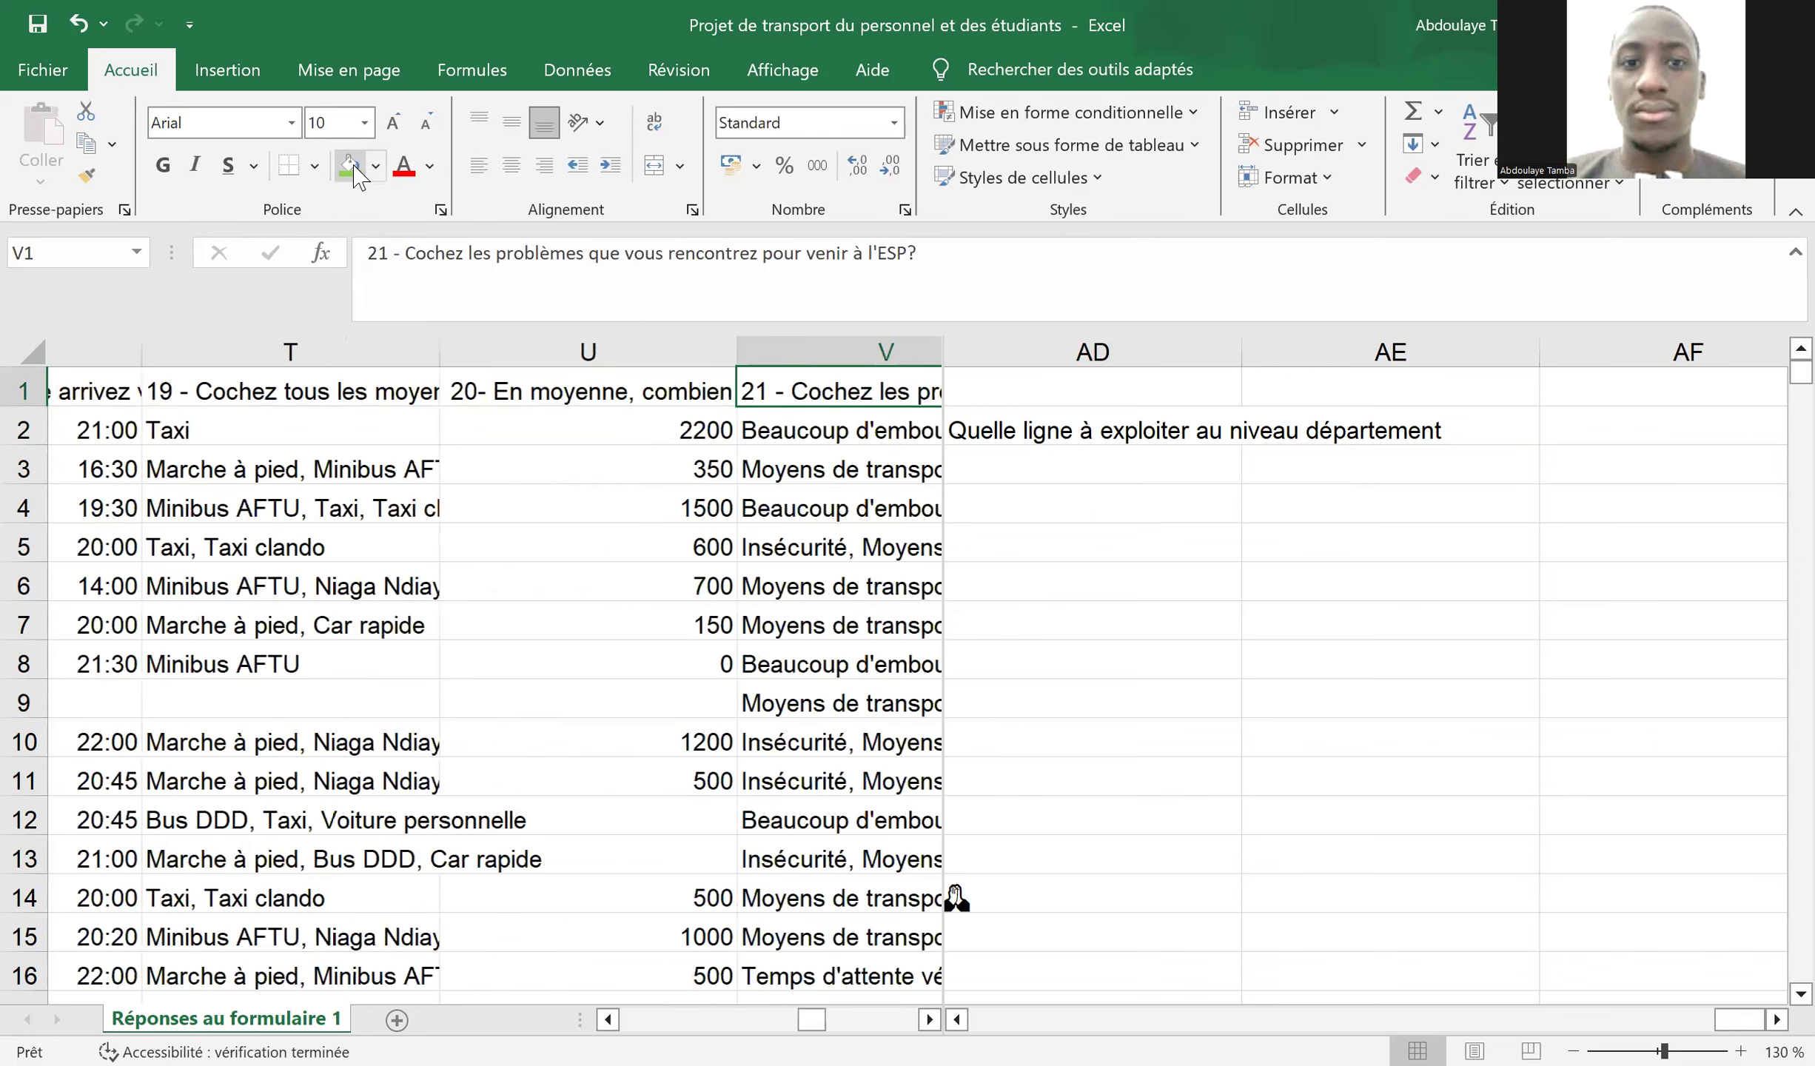
key(Right)
key(Right)
key(Right)
key(Right)
key(Right)
key(Right)
key(Right)
key(Left)
key(Left)
key(Left)
key(Left)
key(Left)
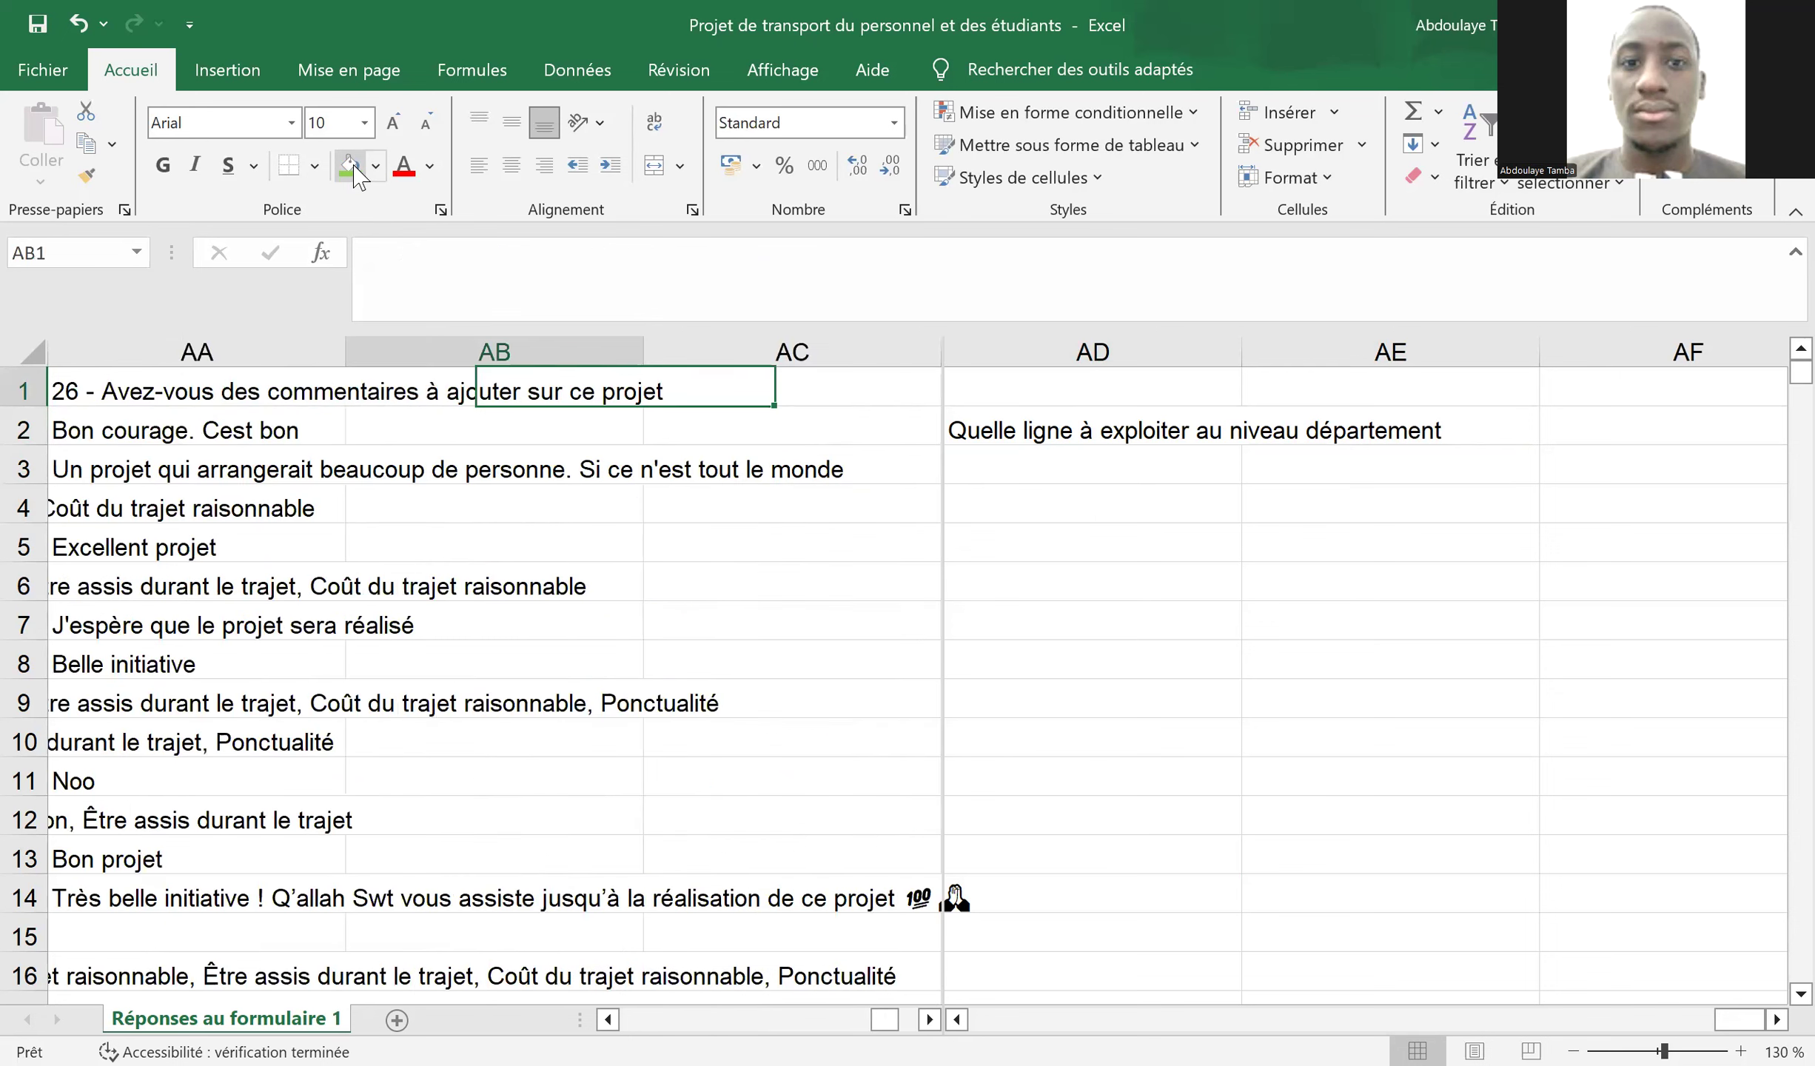
key(Right)
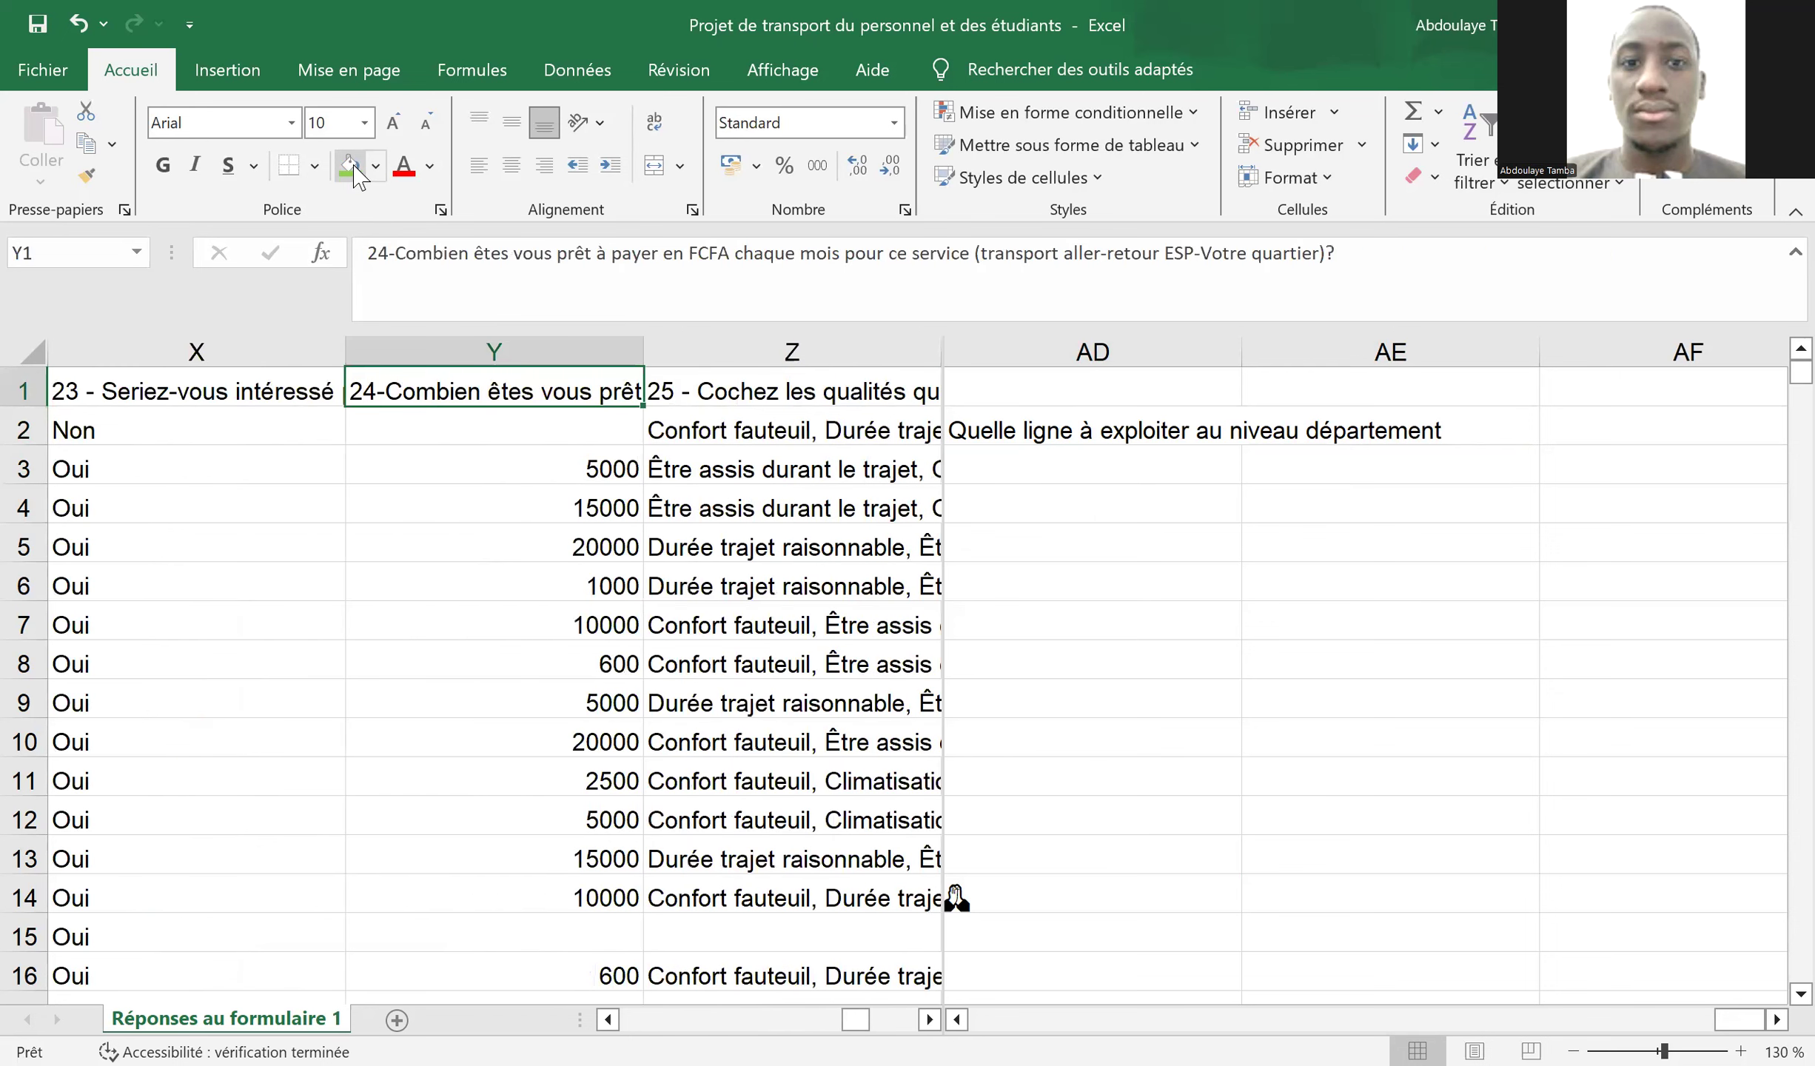
key(Left)
key(Left)
key(Right)
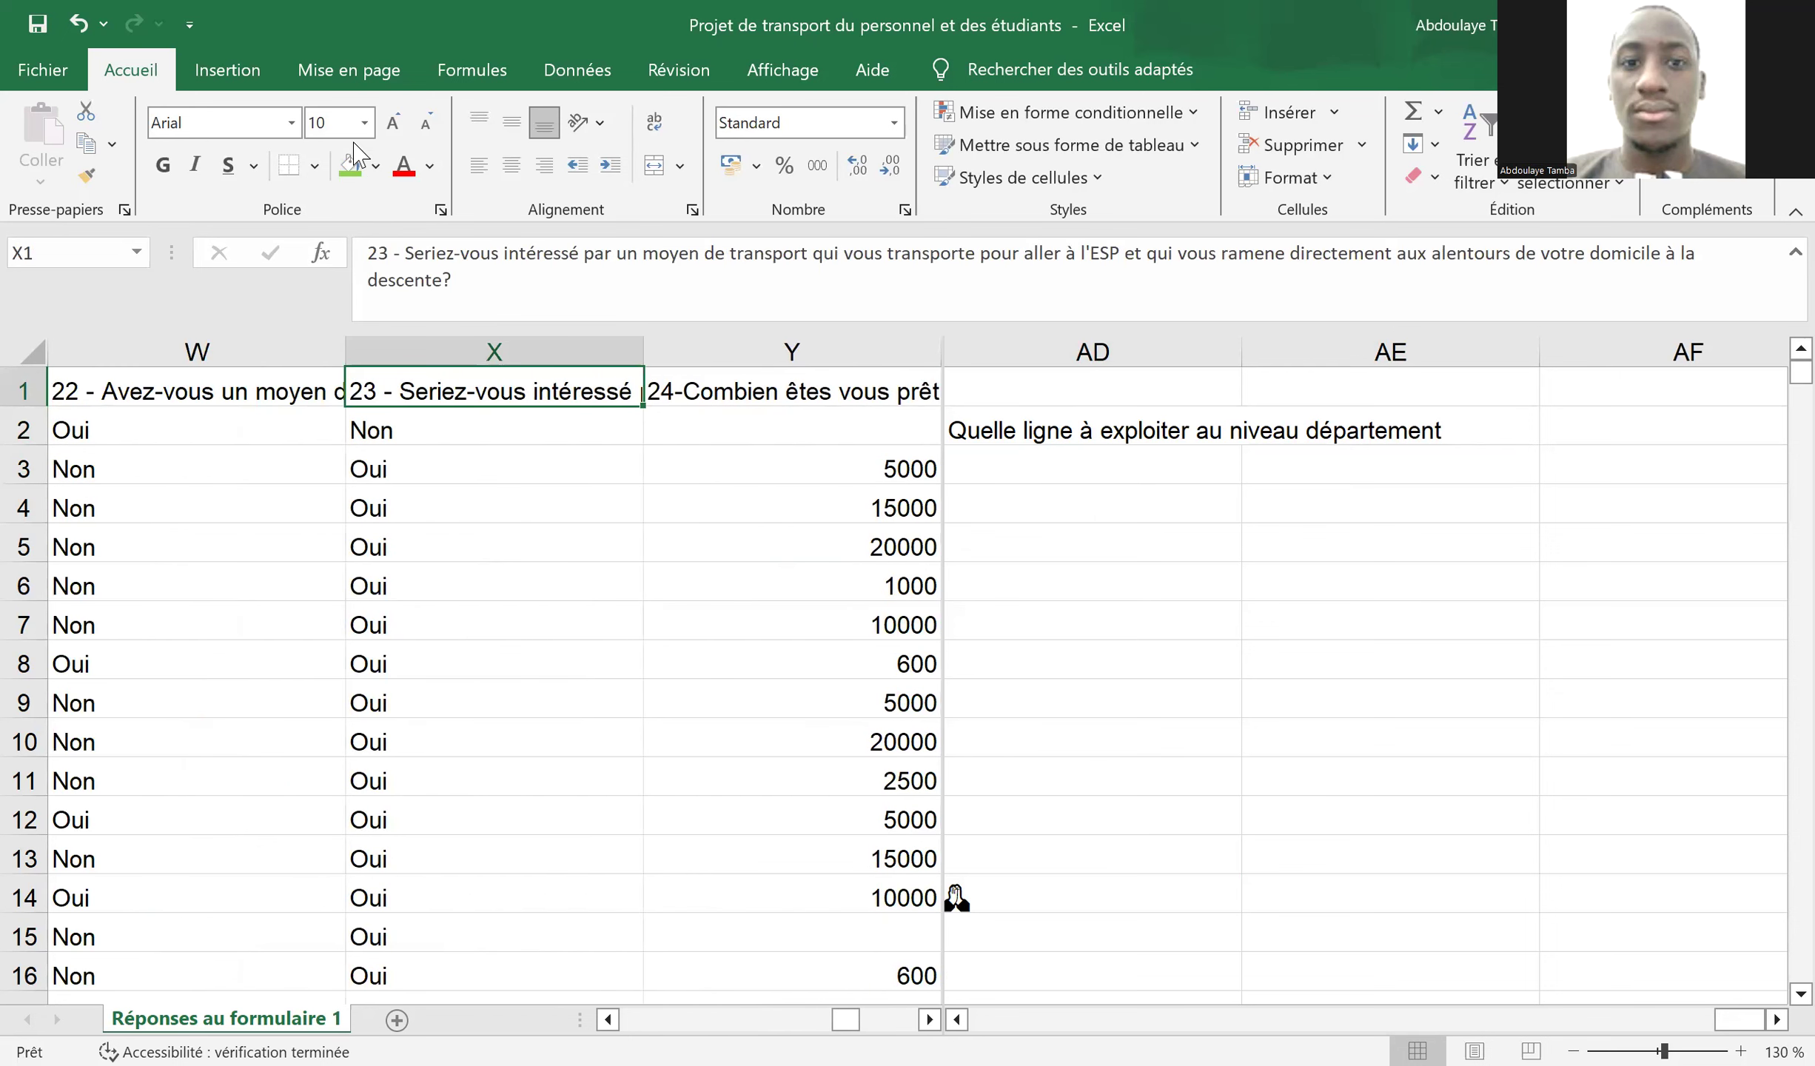
click(350, 163)
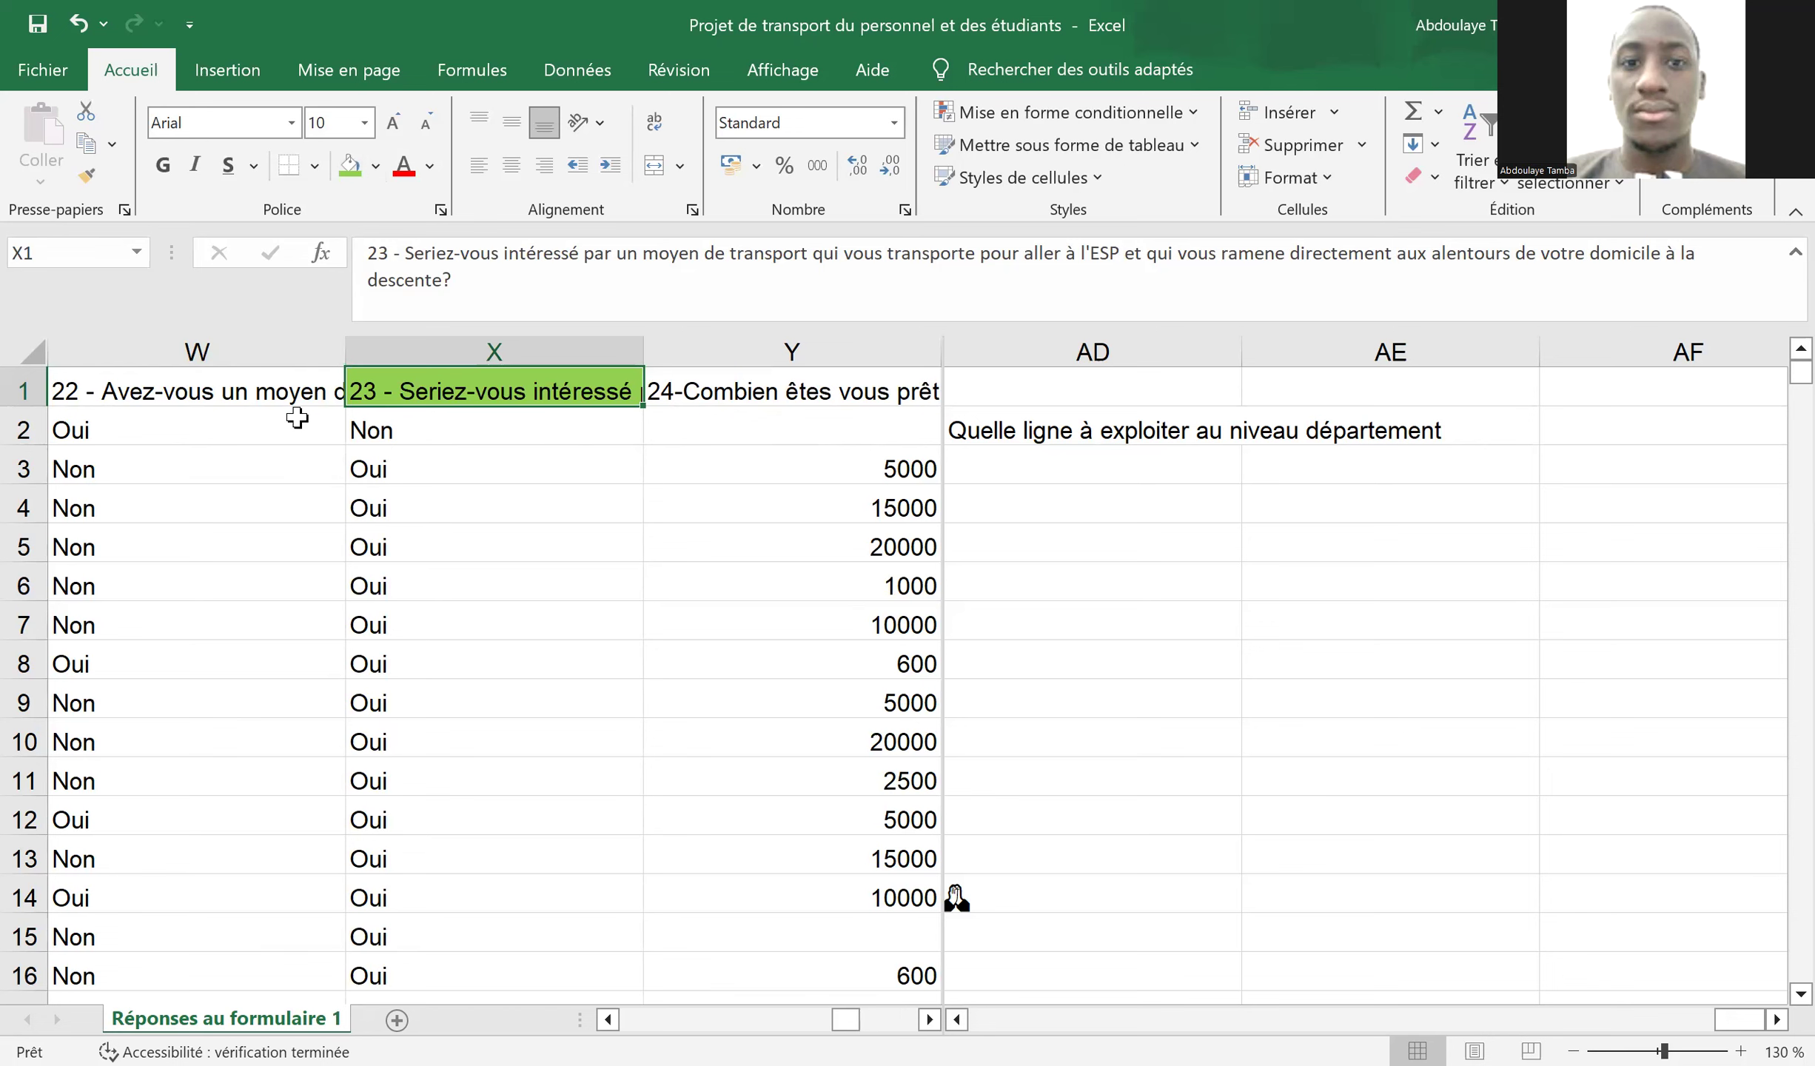
- Hide columns K to W so the two highlighted question columns sit side by side
click(289, 344)
drag(289, 344, 703, 359)
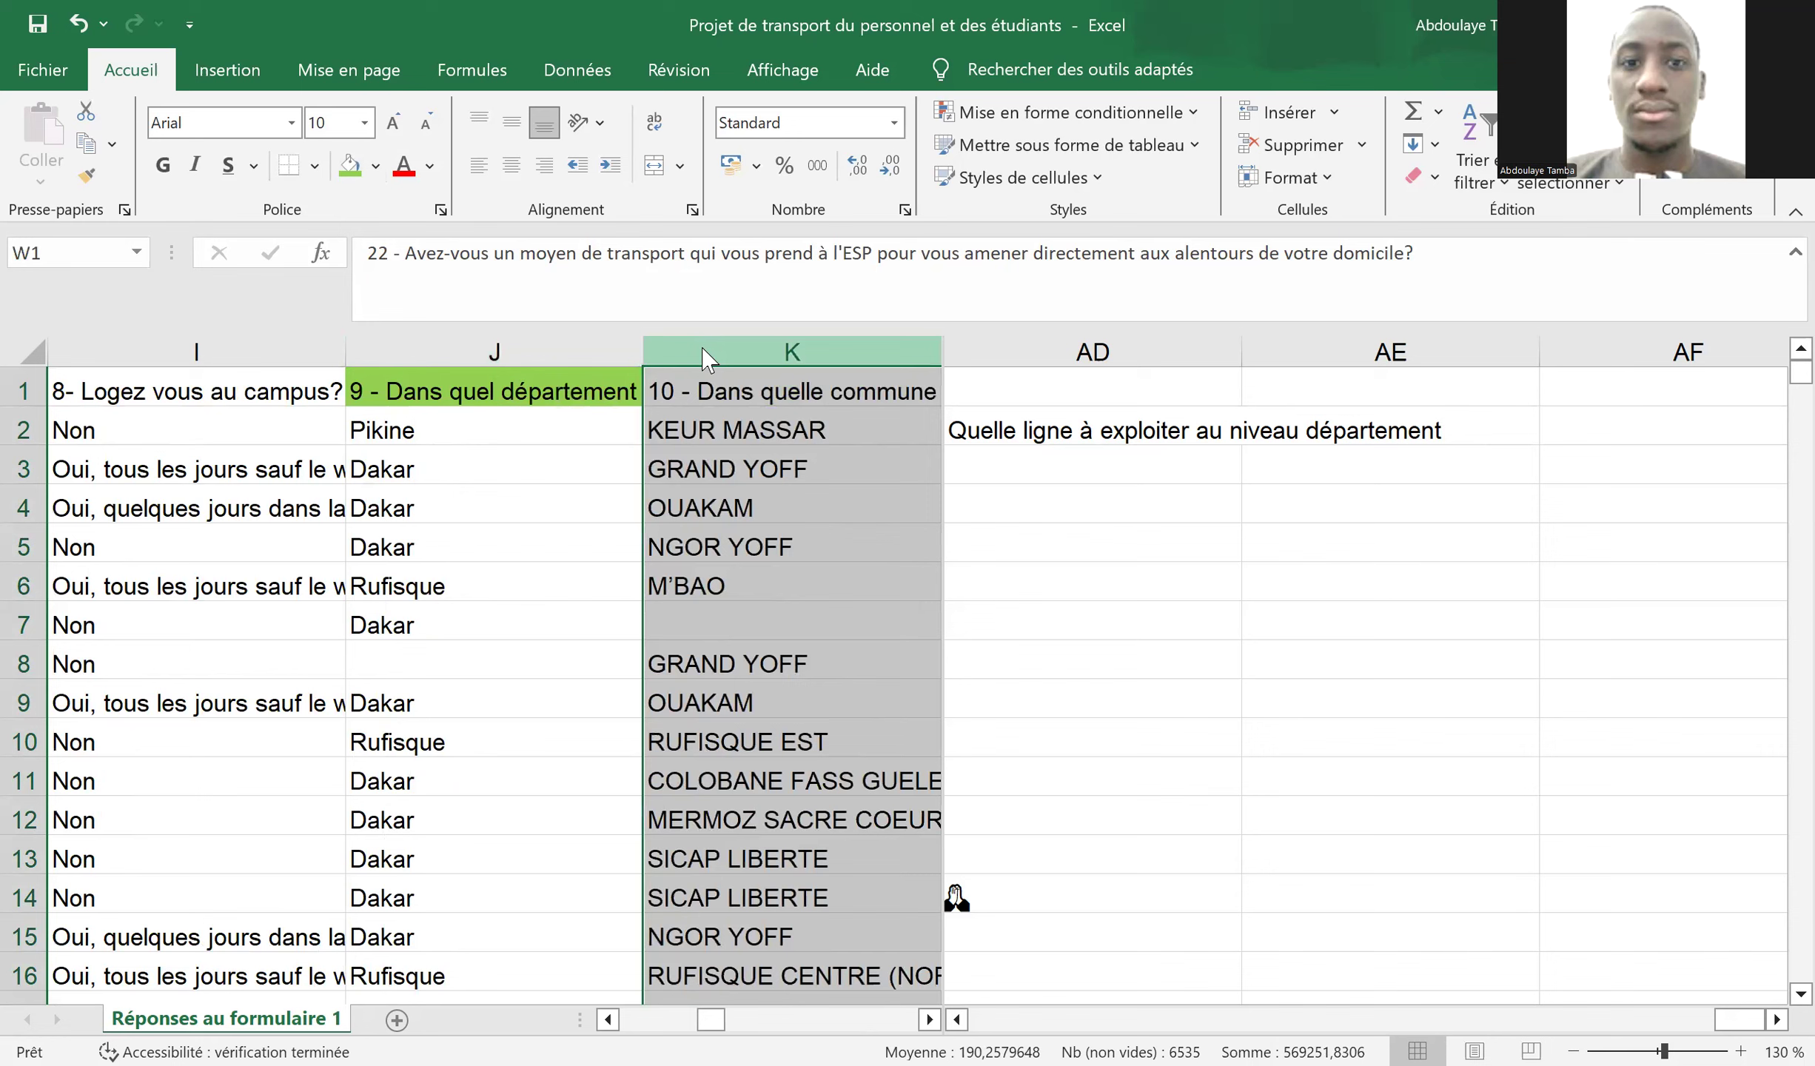
right_click(703, 359)
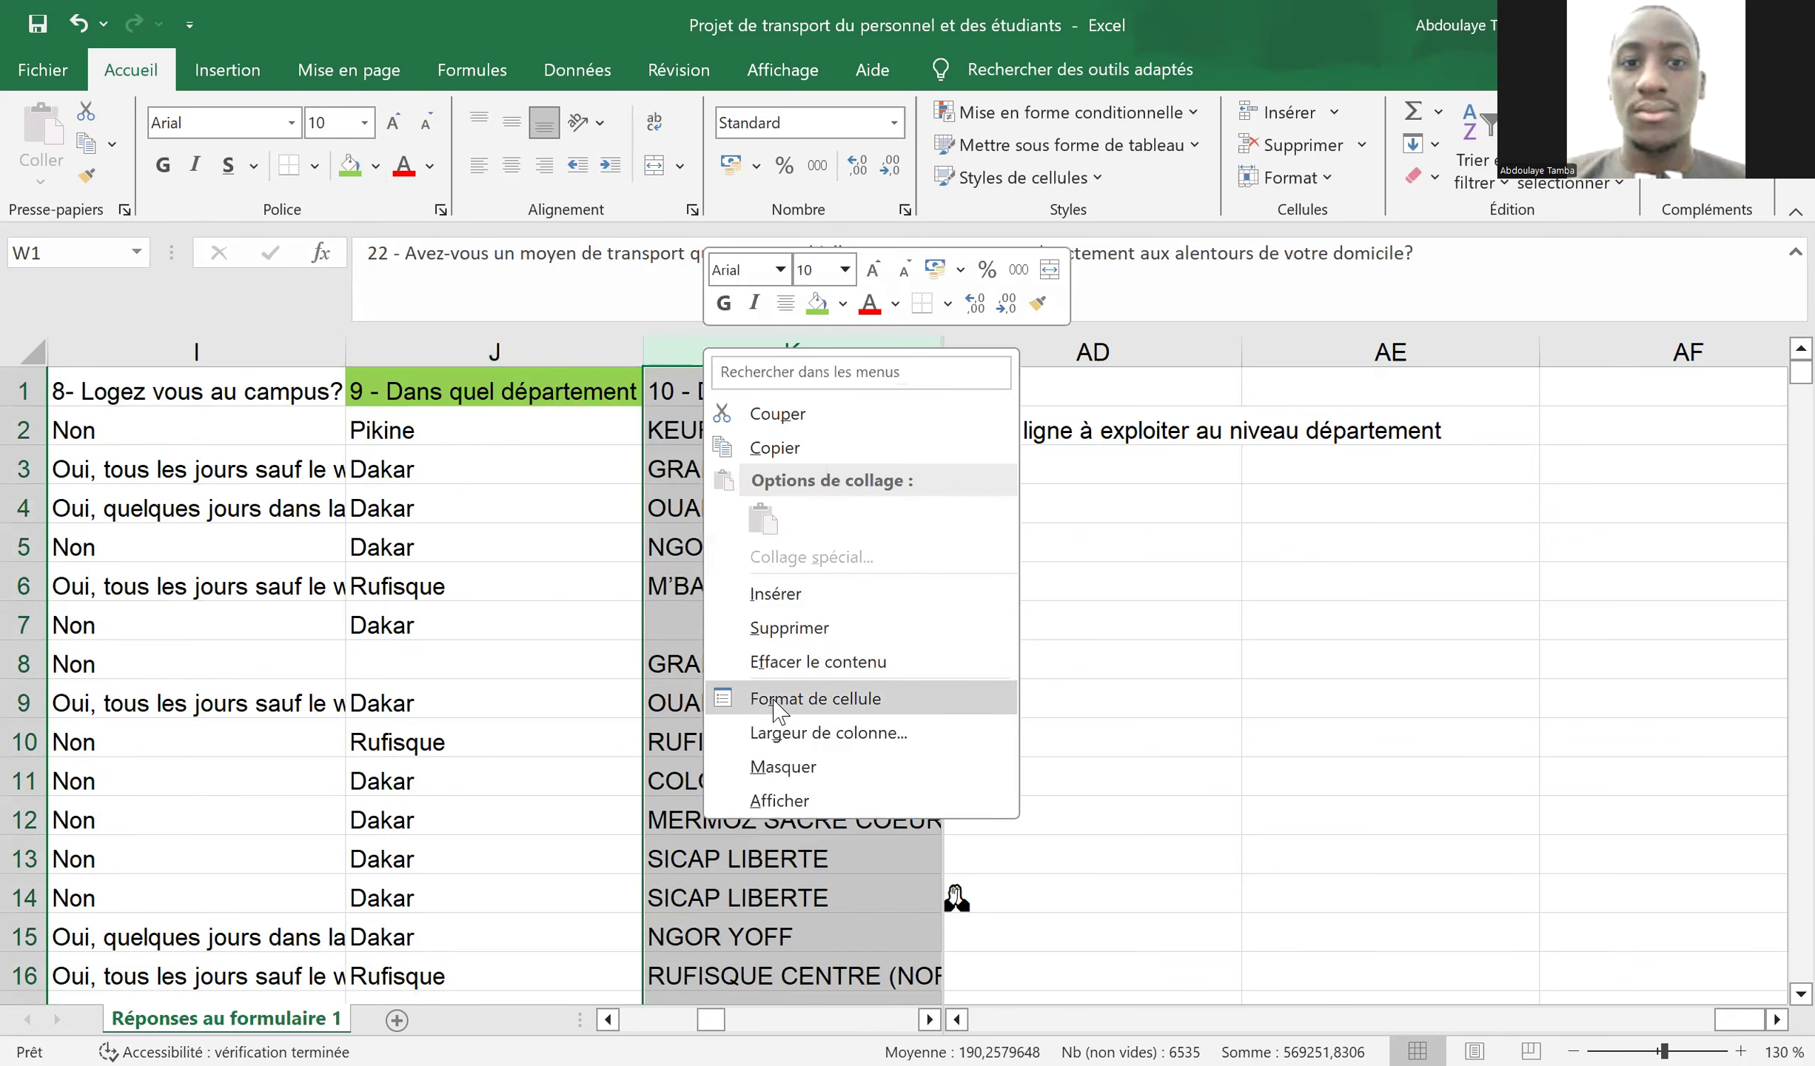
click(783, 767)
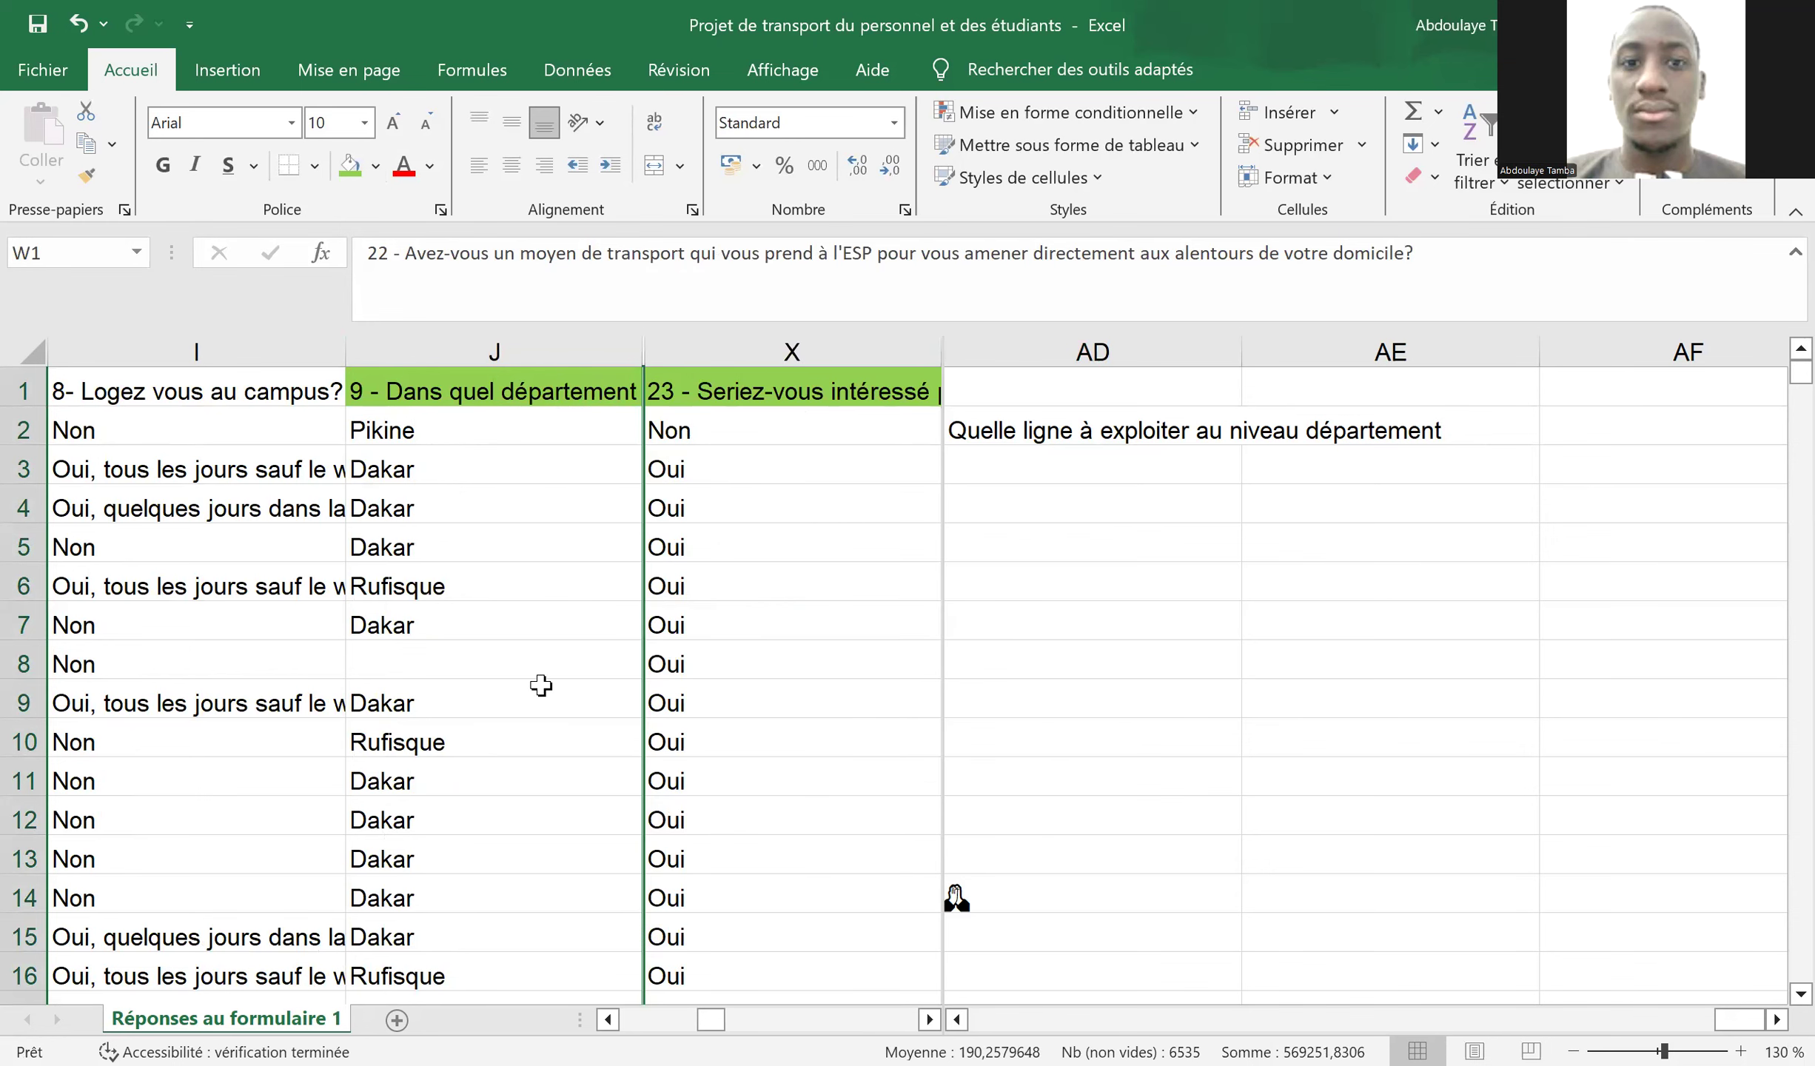
click(541, 685)
key(Right)
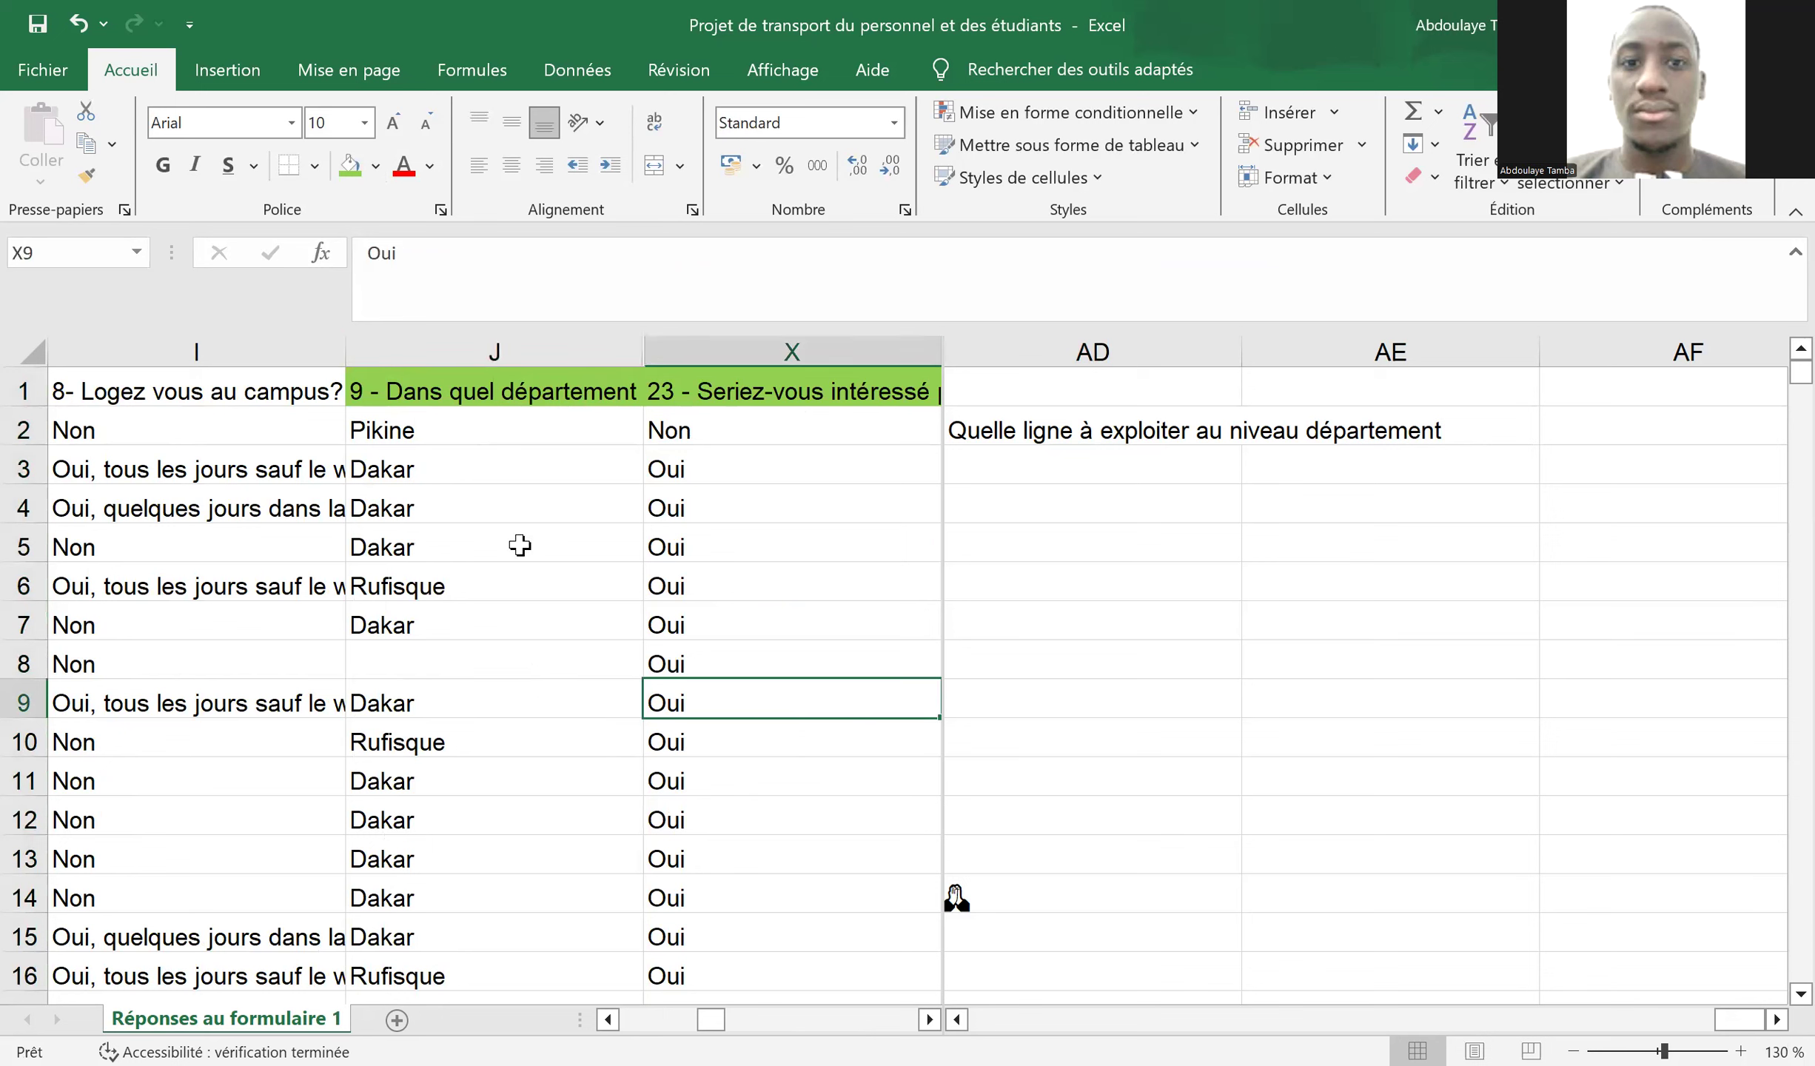
- Copy the department answers in J2:J38, without the question 9 header
click(467, 390)
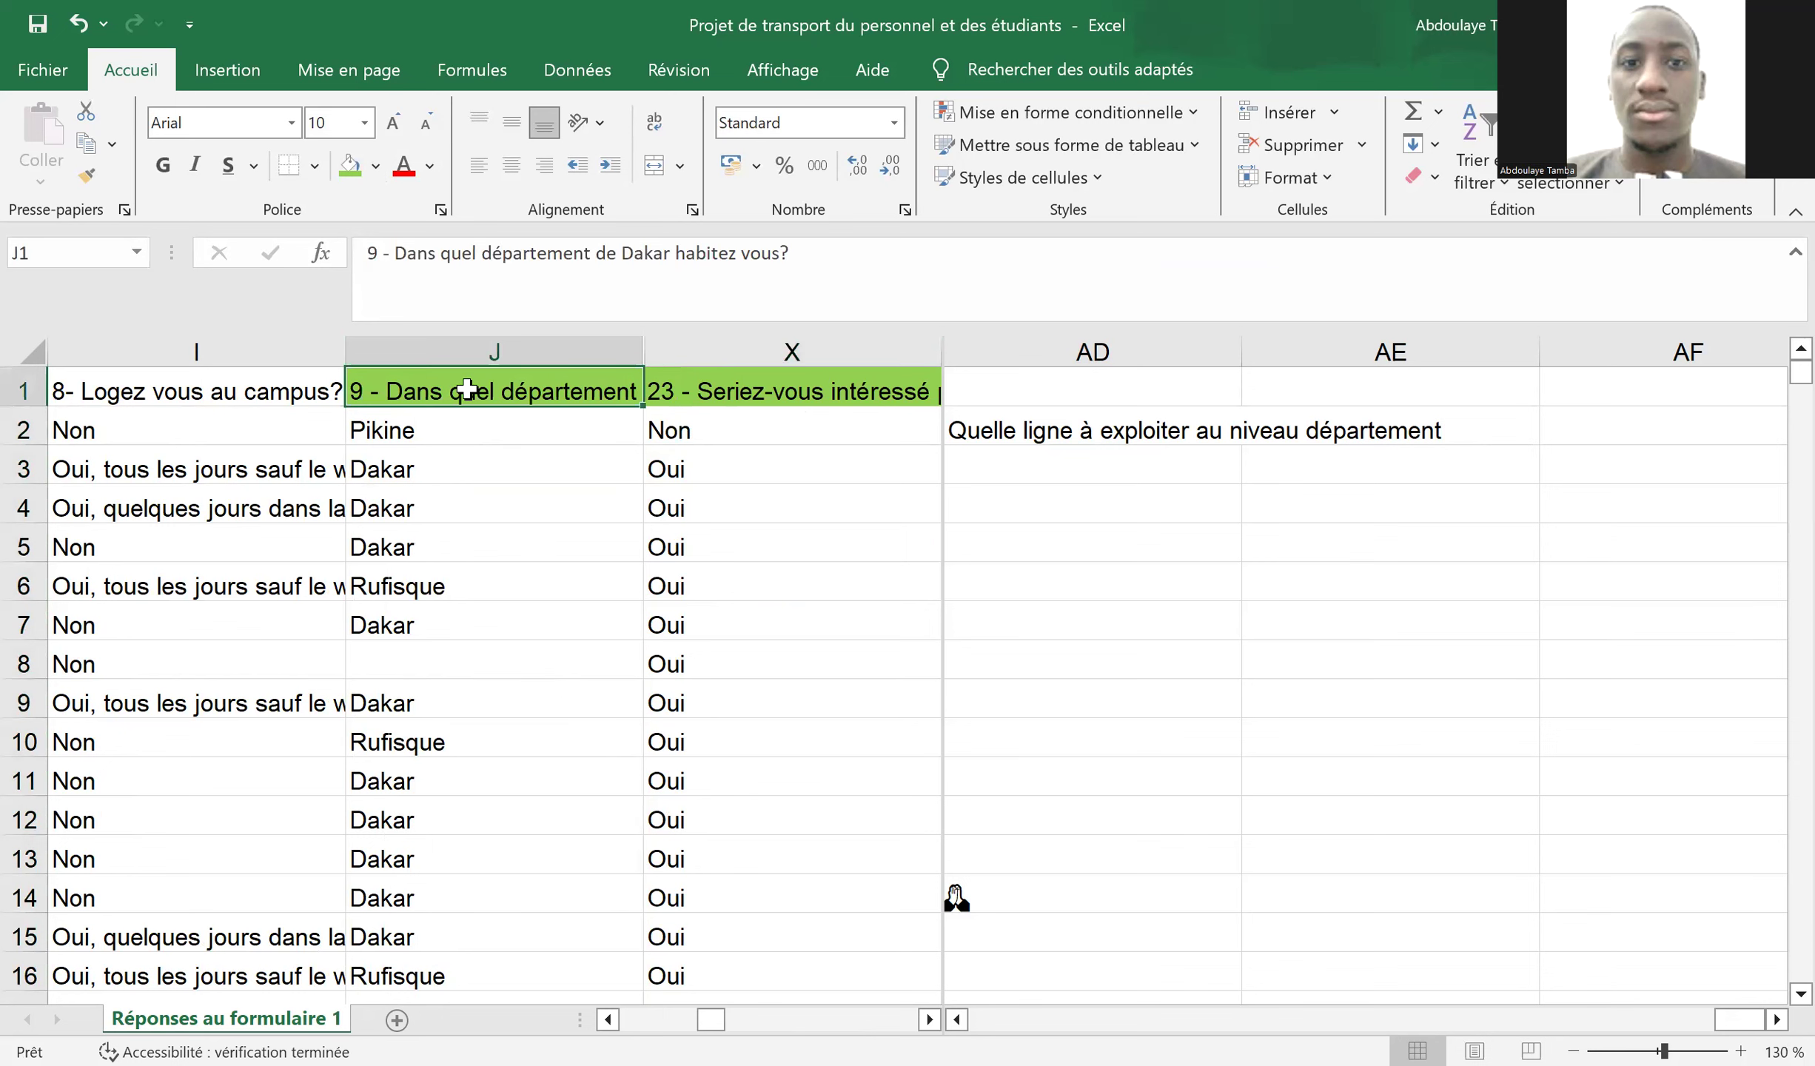
key(Right)
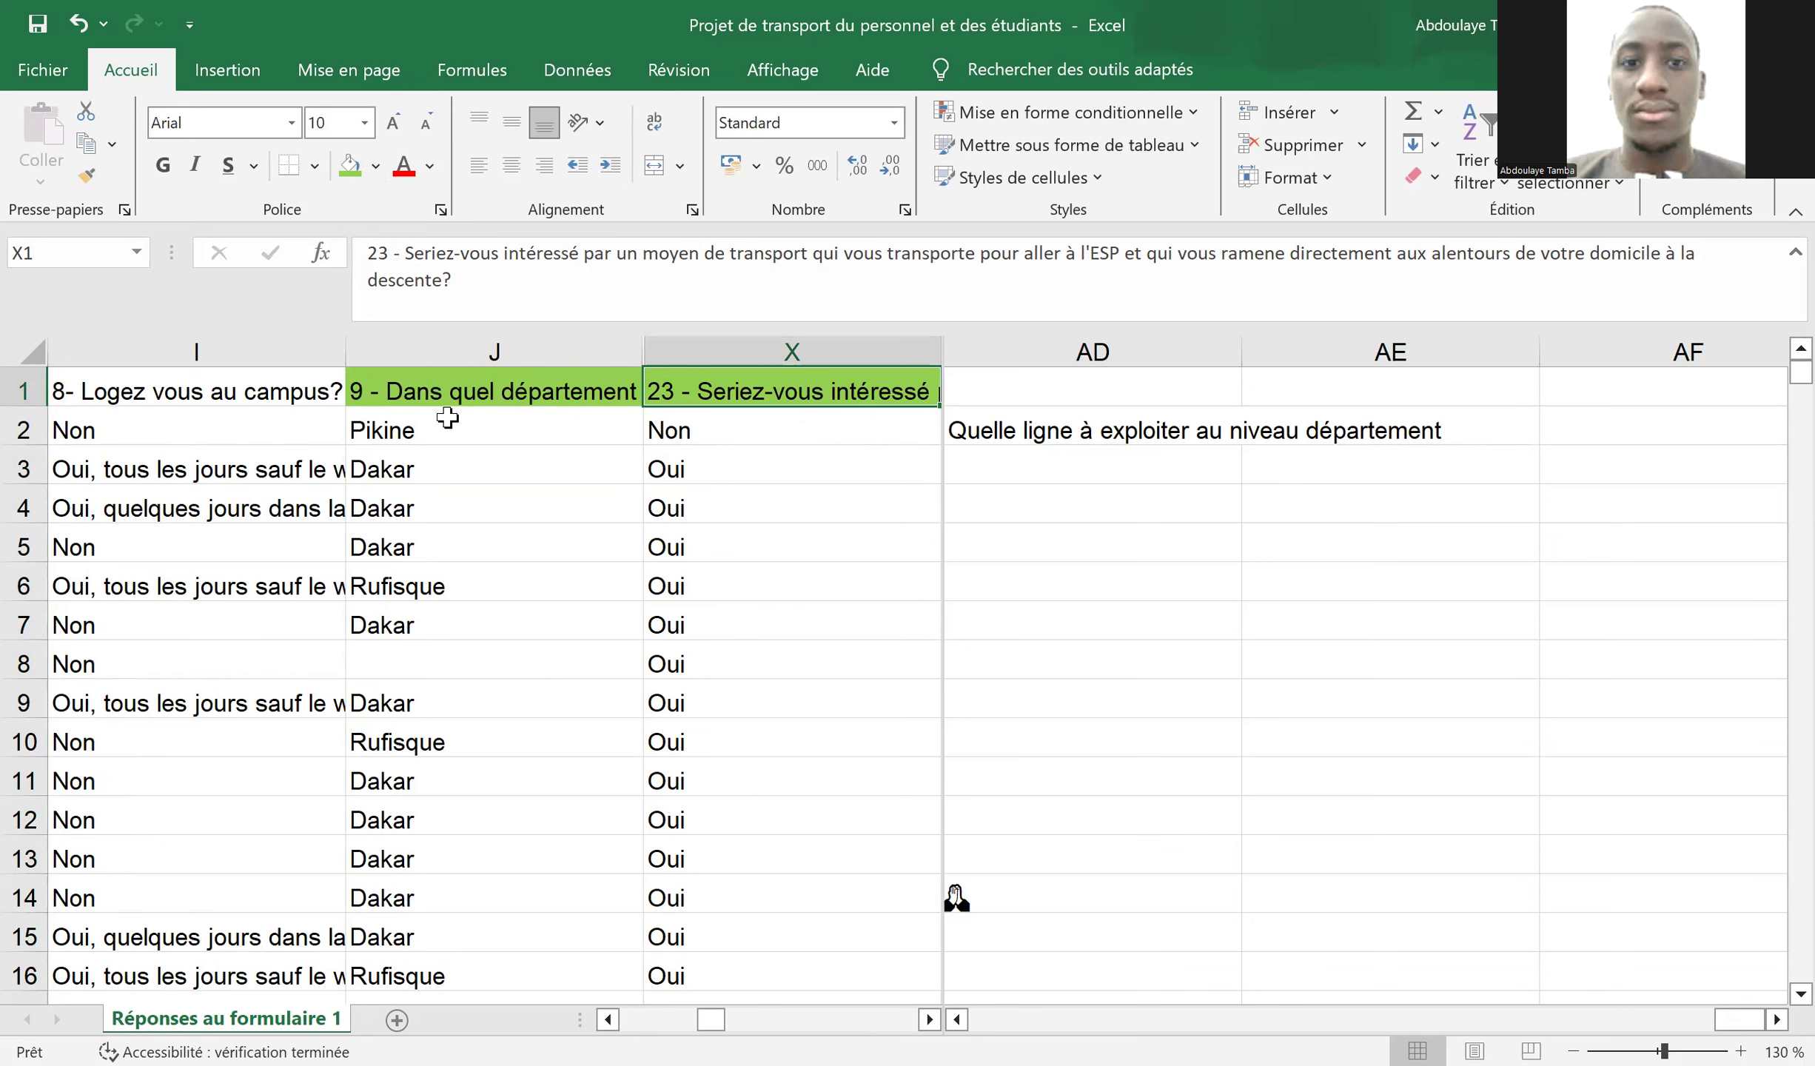
click(447, 419)
key(ctrl+shift+Down)
key(ctrl+shift+Down)
key(ctrl+shift+Down)
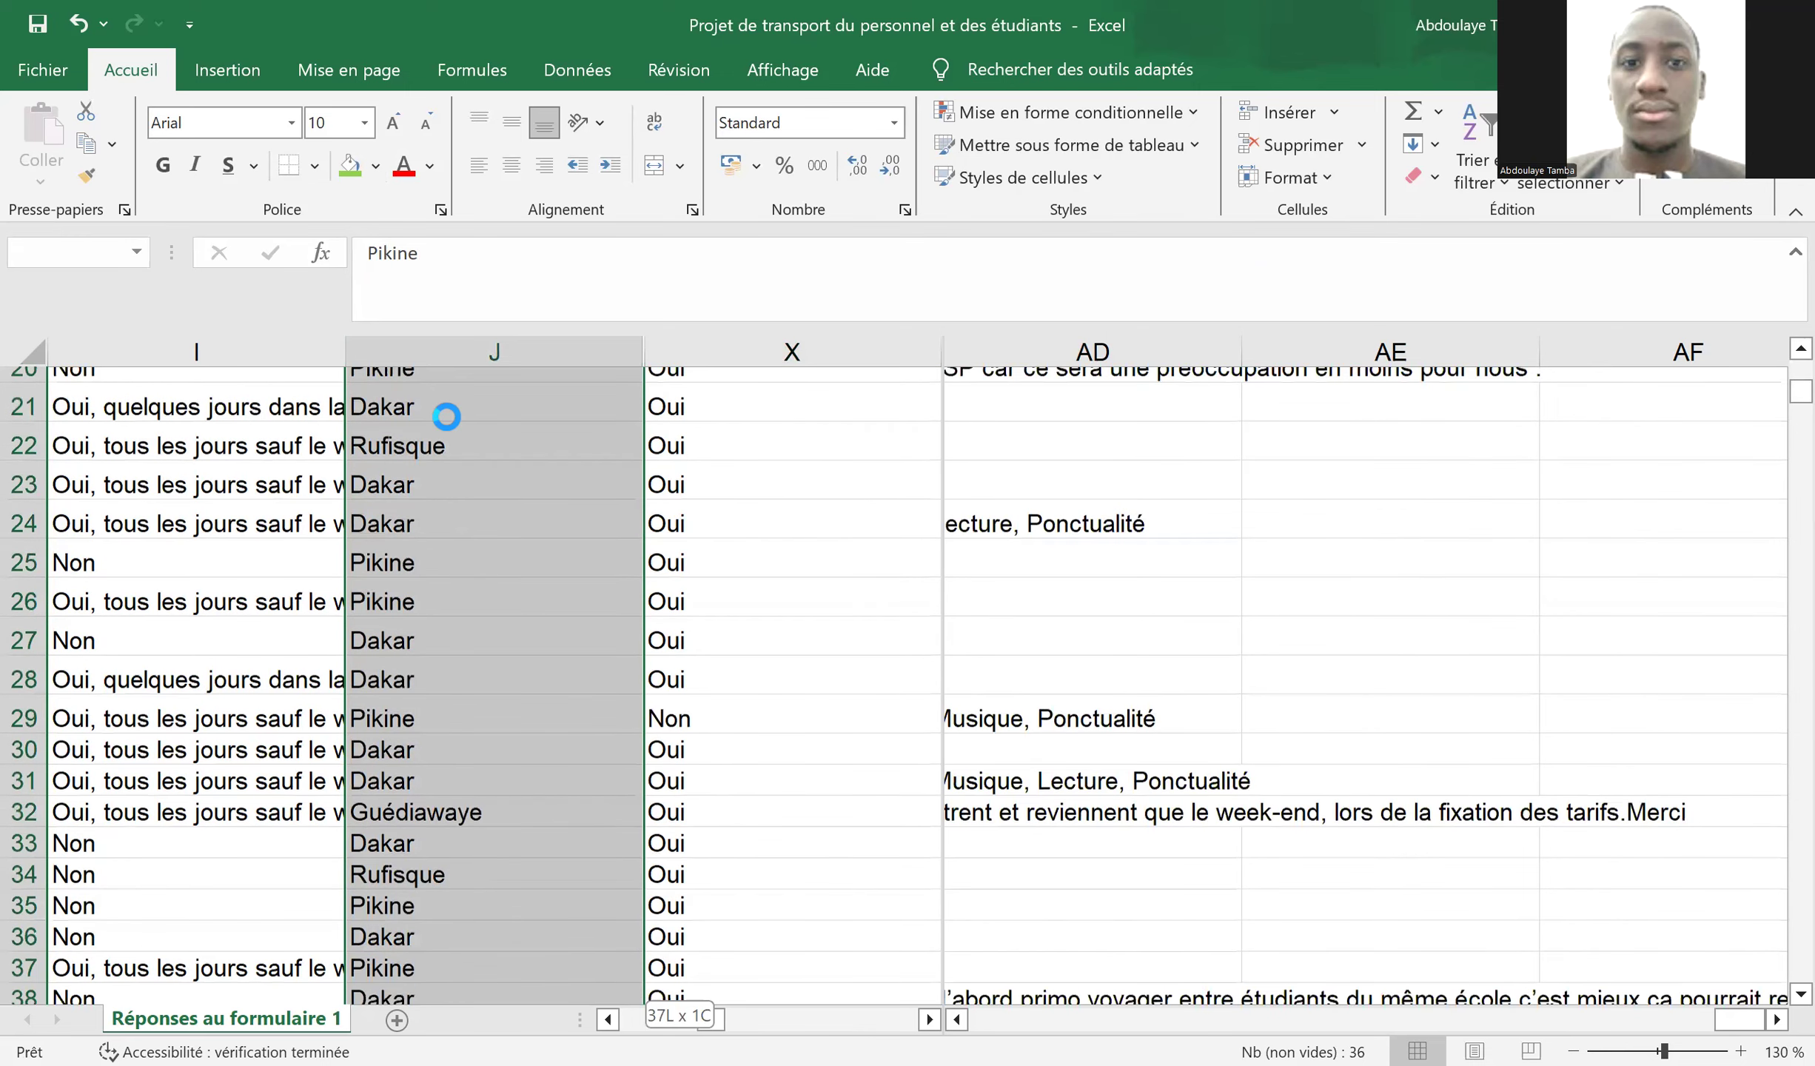
key(ctrl+c)
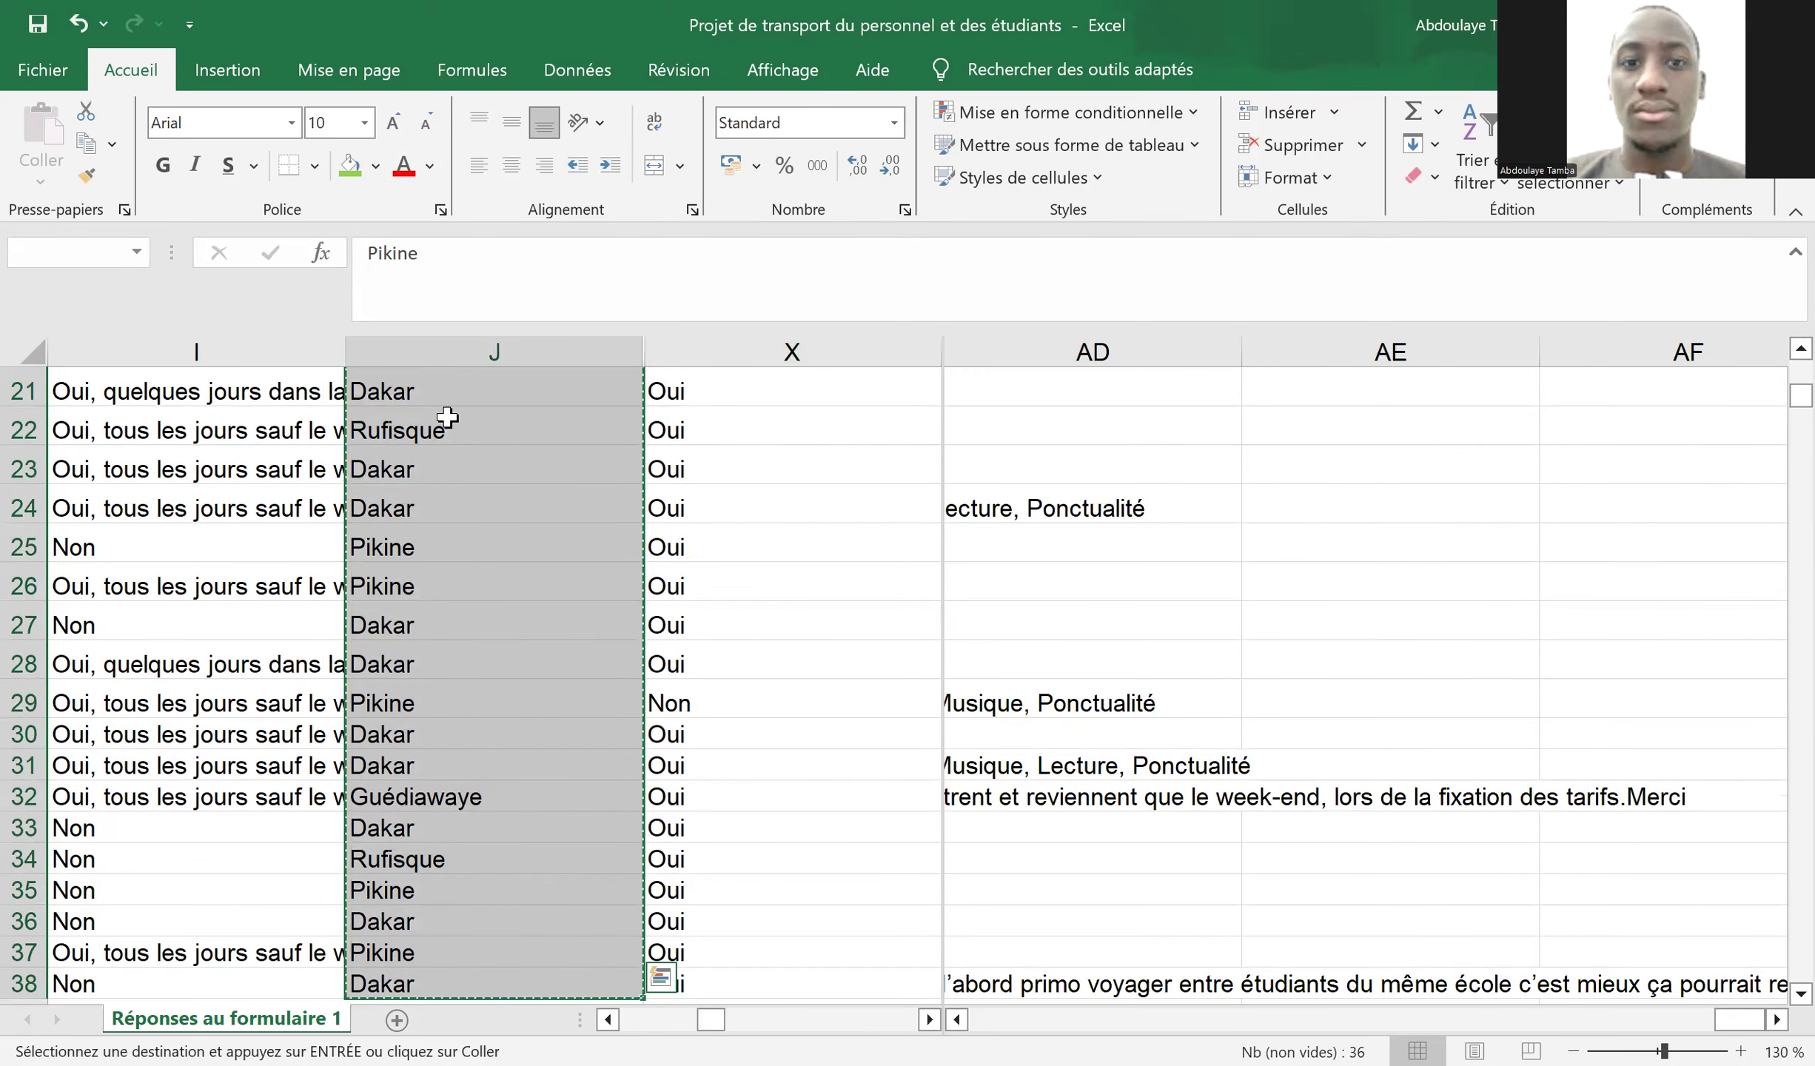
key(ctrl+Up)
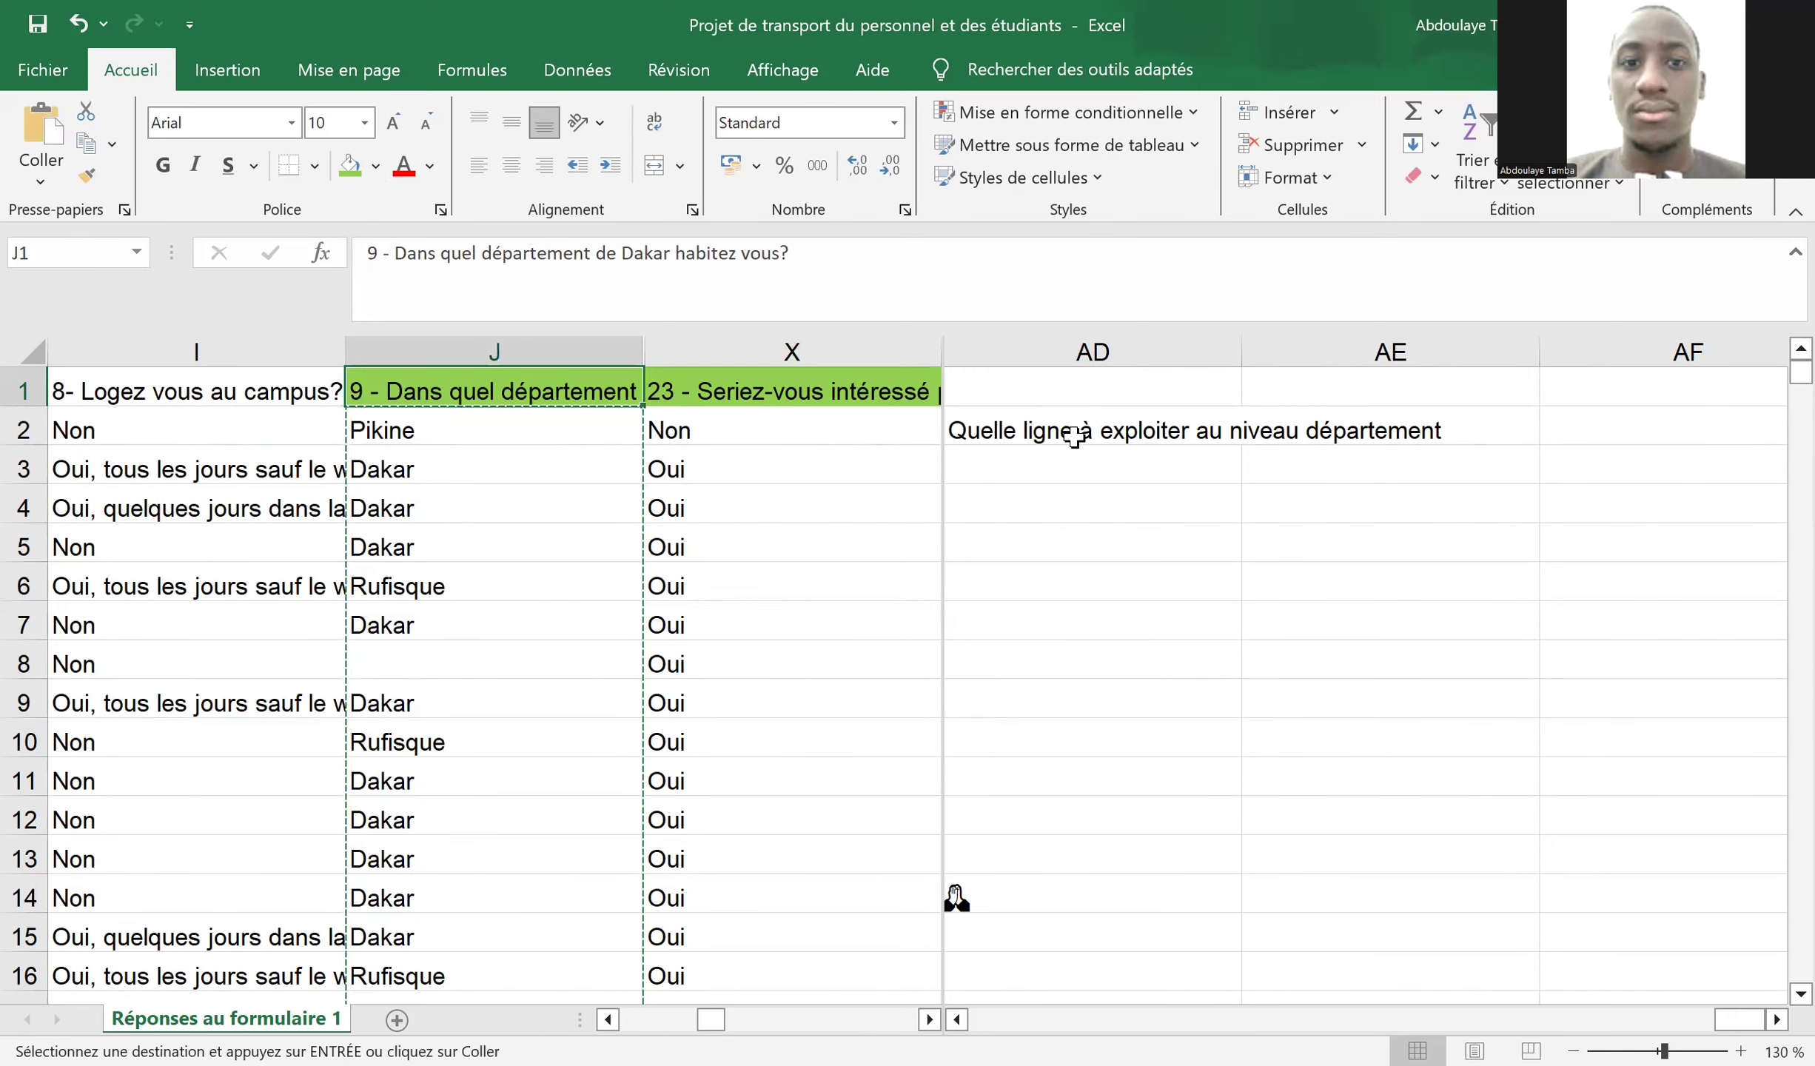
- Paste the copied department answers into column AD starting at AD4, below the analysis question
click(1031, 475)
scroll(1061, 474, left, 1)
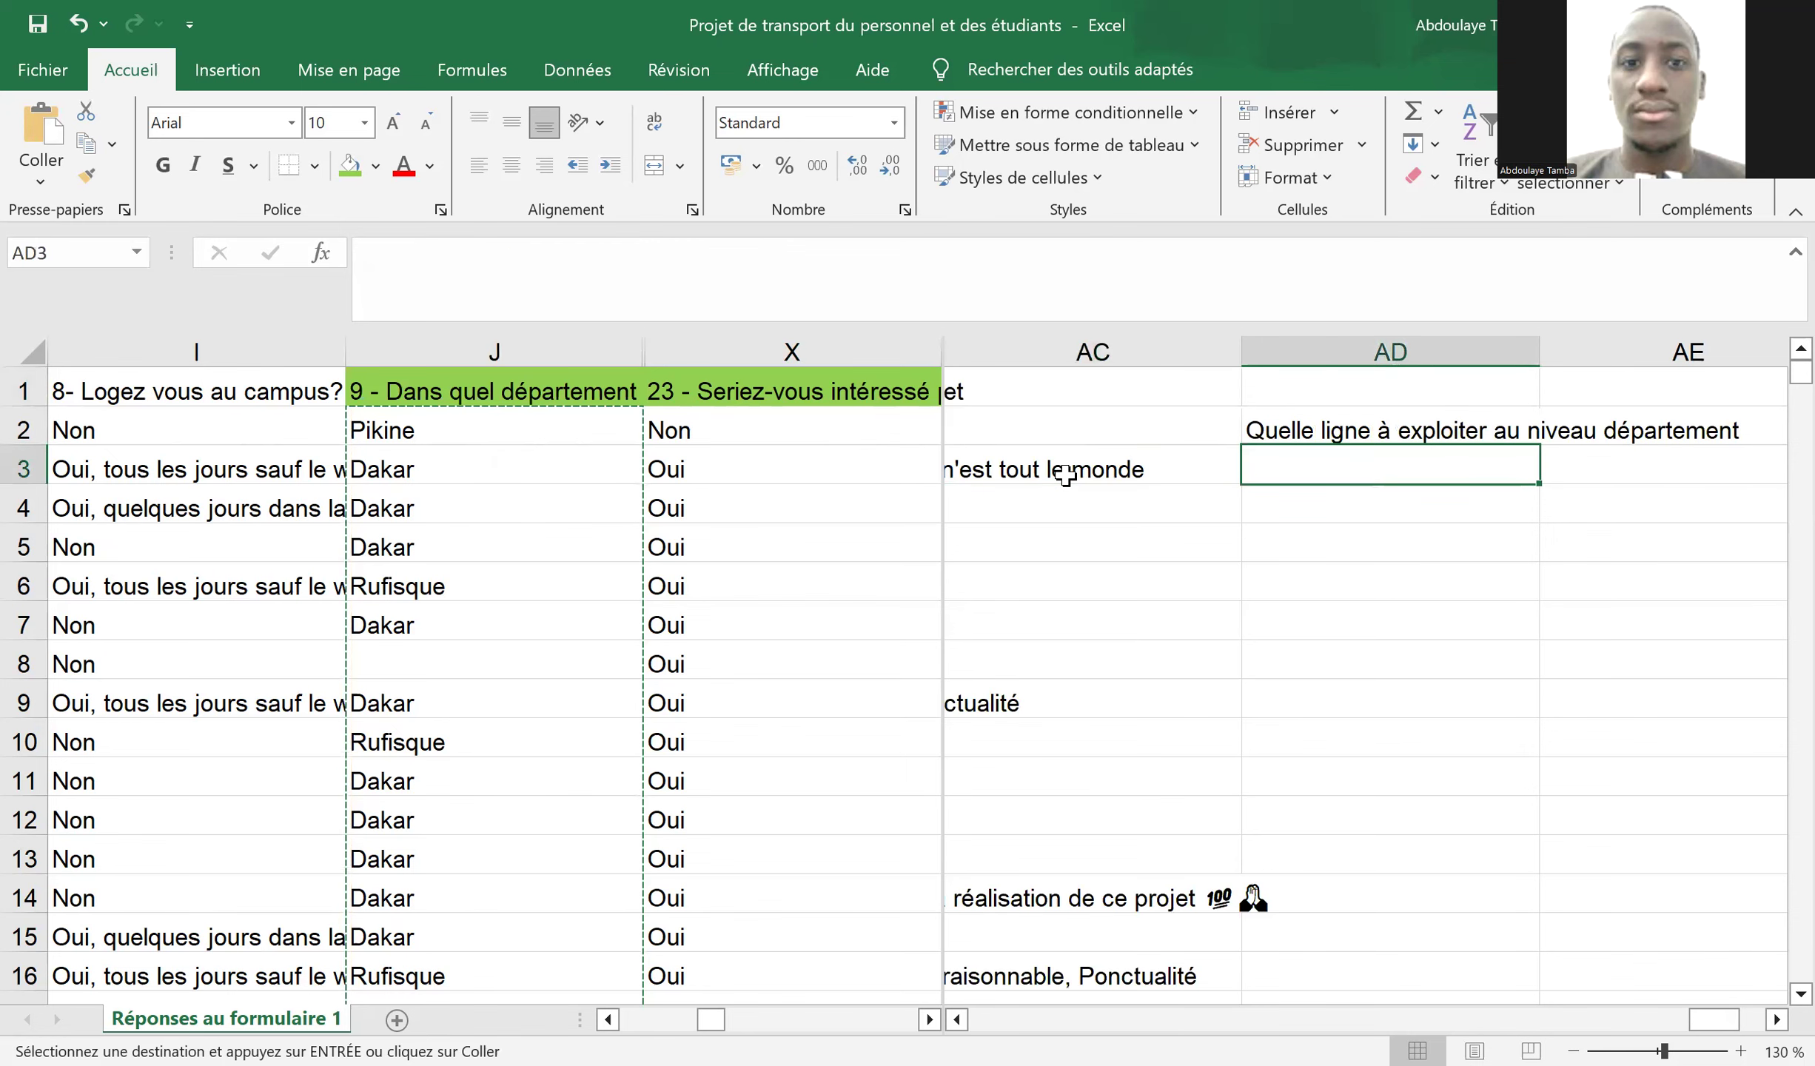
scroll(1066, 475, right, 1)
key(Right)
key(Left)
scroll(1066, 476, left, 1)
key(Down)
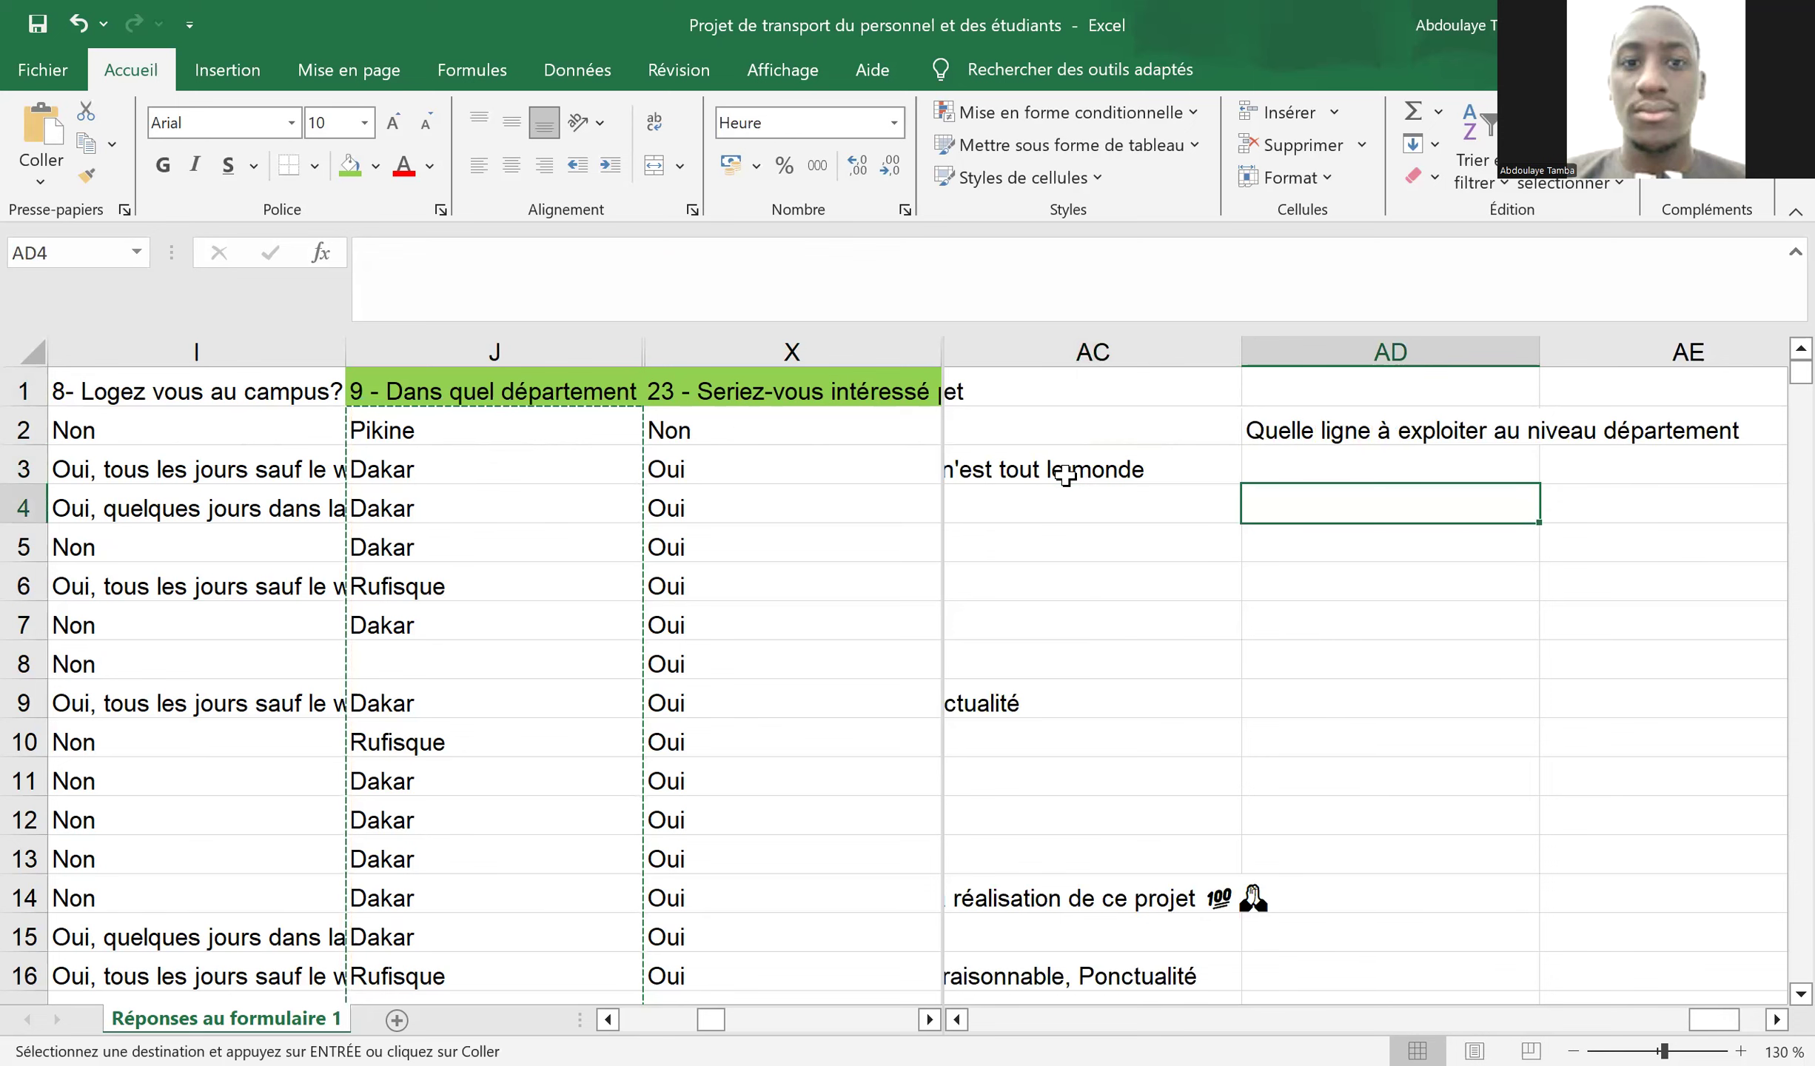
key(ctrl+v)
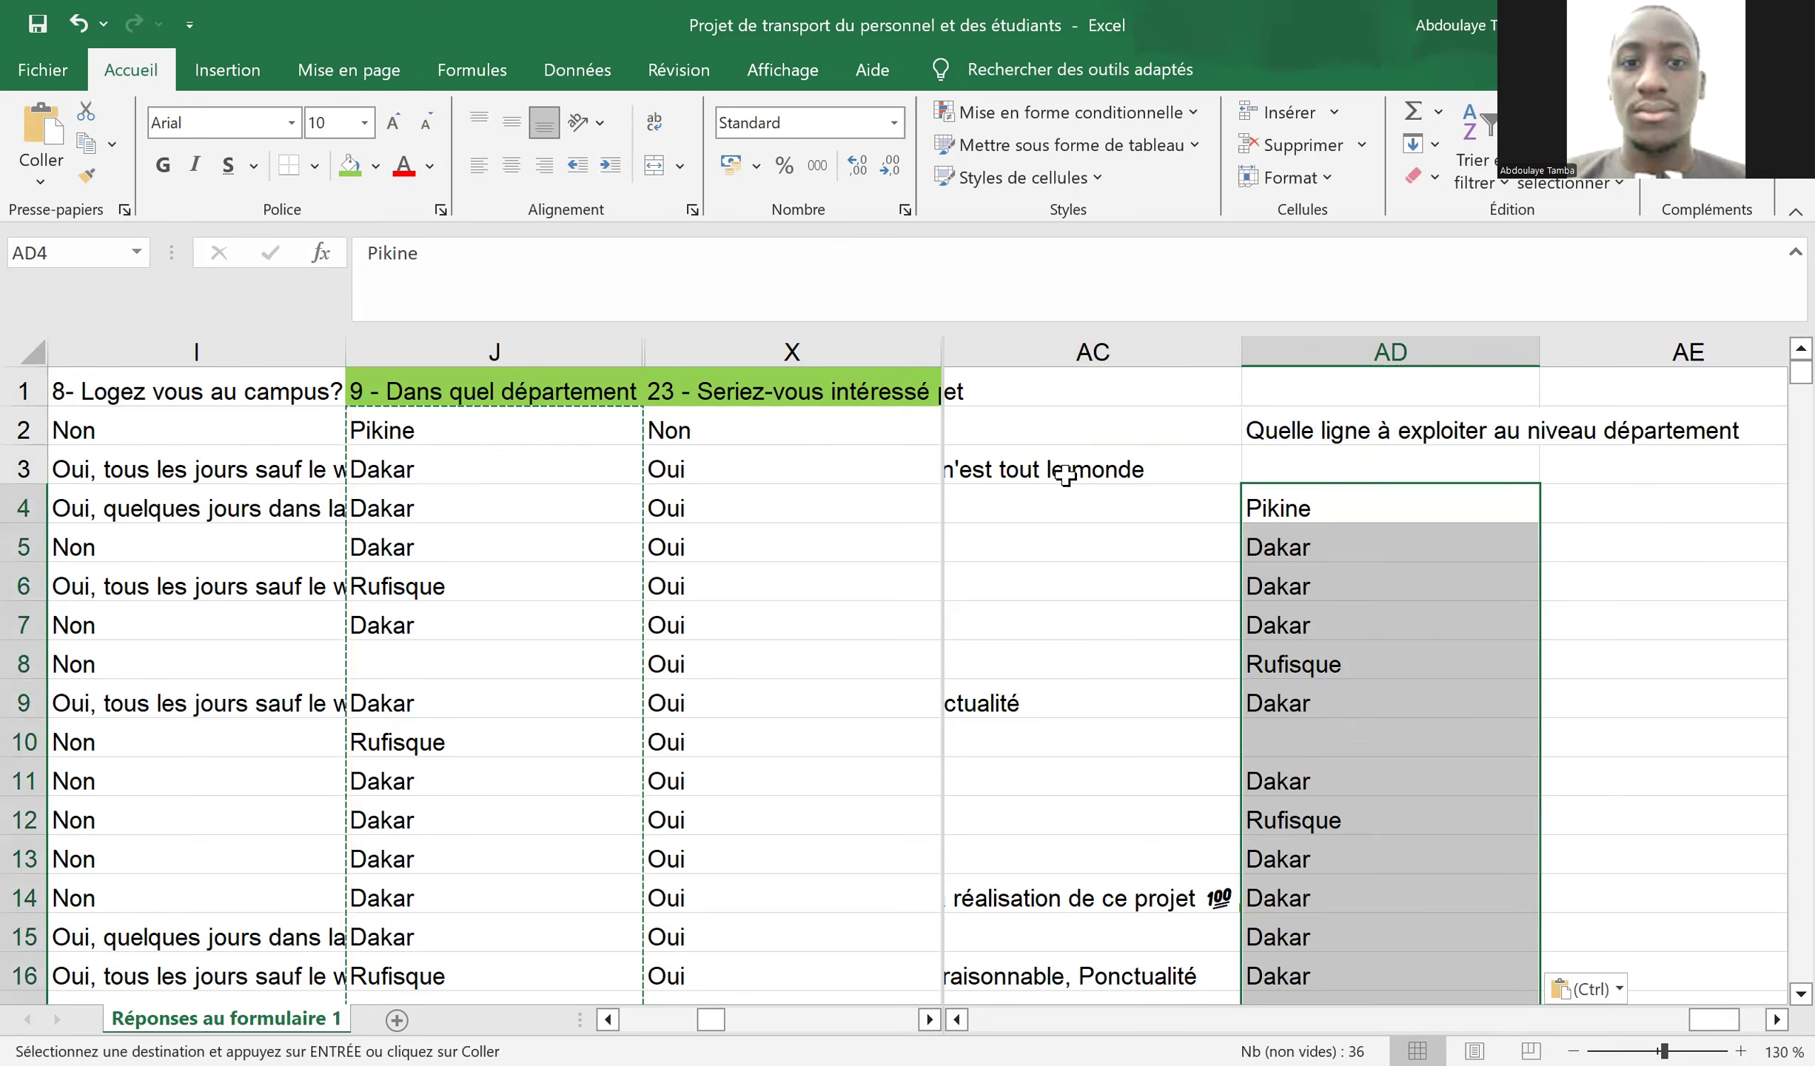
scroll(1595, 764, right, 1)
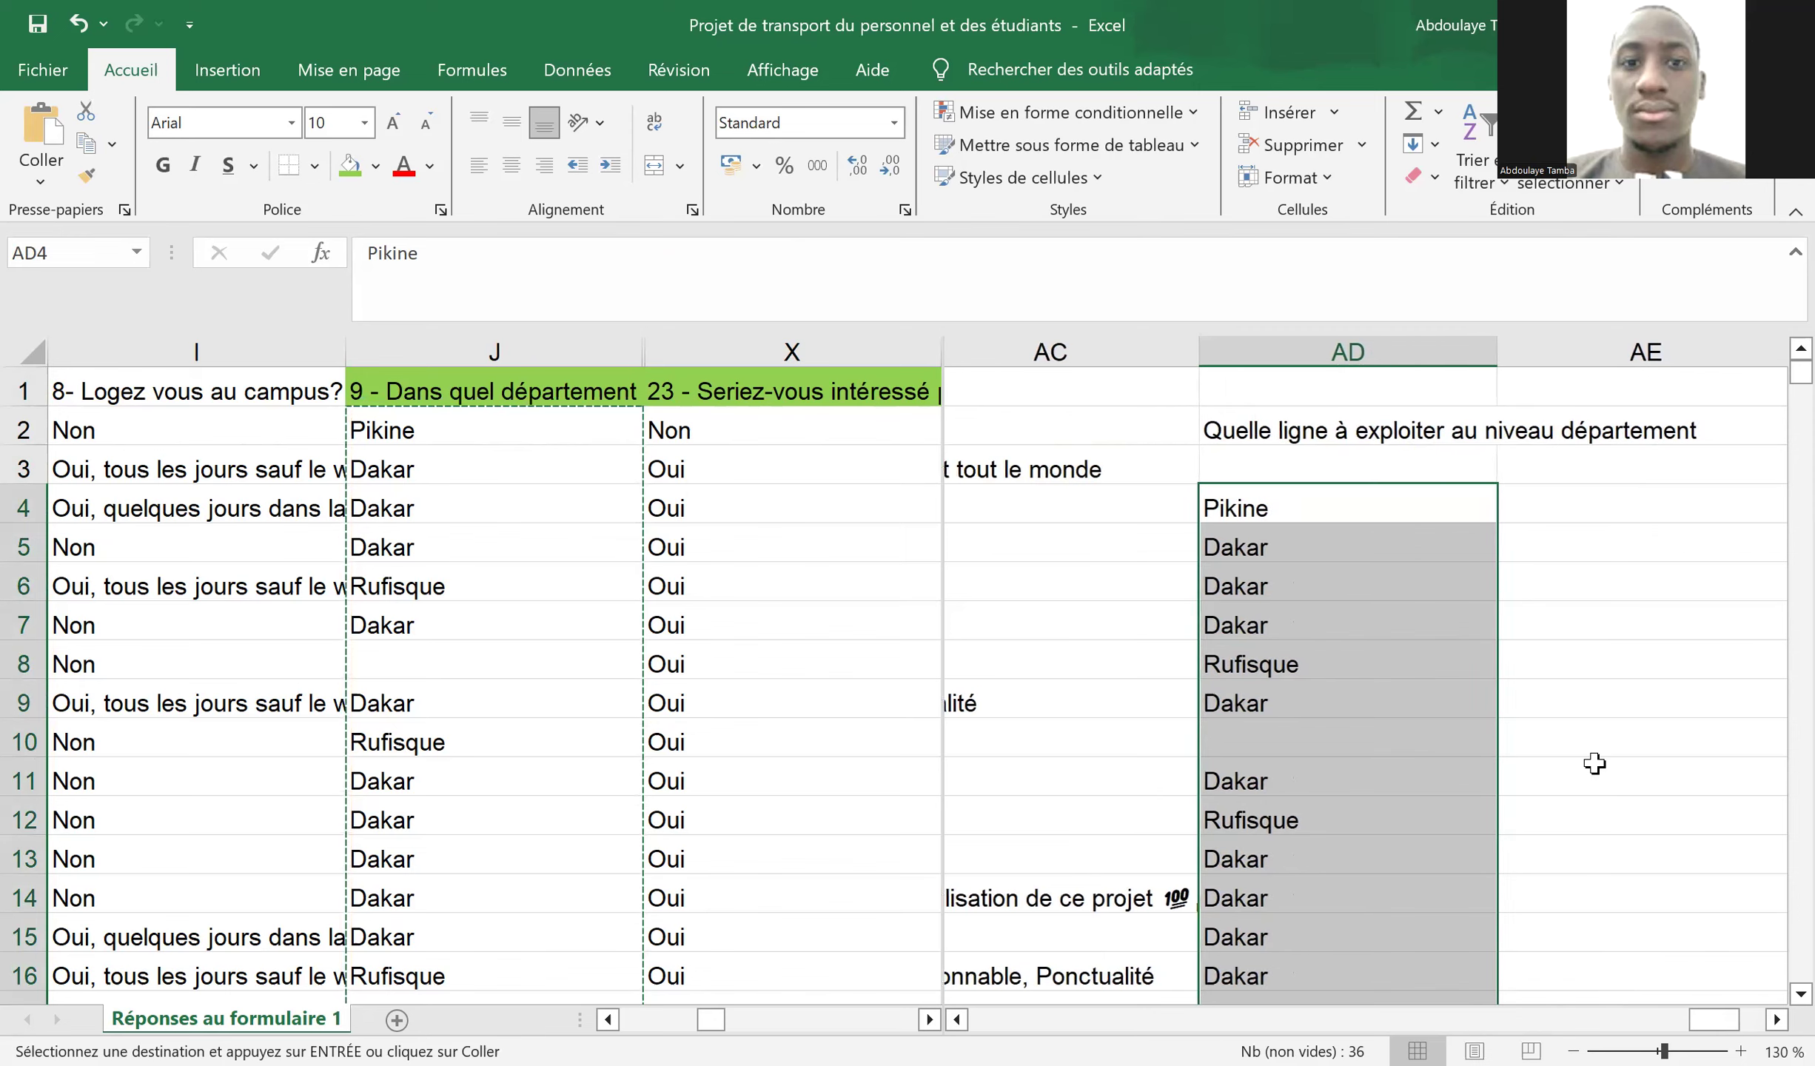
scroll(1595, 764, right, 2)
scroll(1592, 757, left, 3)
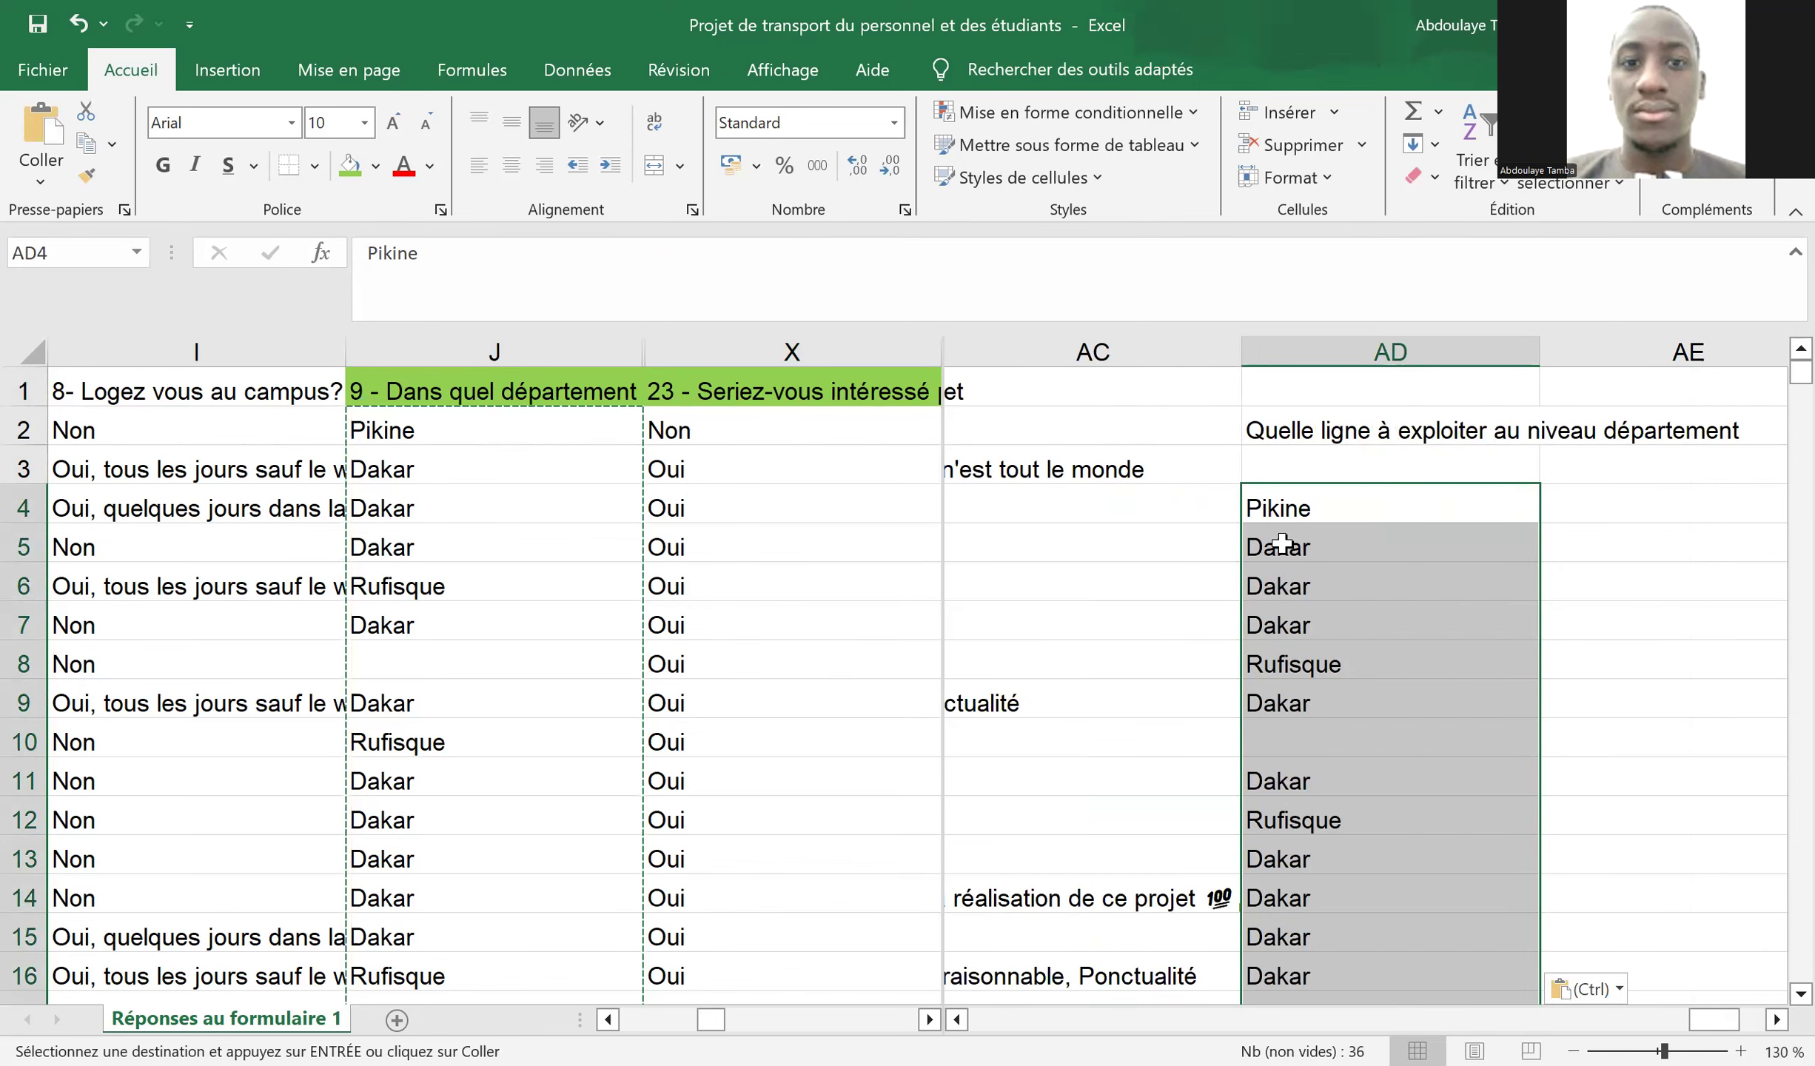
- Remove the duplicate department answers from the list pasted in column AD, starting at AD4, without treating the first row as a header
key(Down)
key(Down)
key(Down)
key(Down)
key(Up)
key(Up)
key(Up)
key(Up)
key(Up)
key(Down)
key(shift+Down)
key(shift+Down)
key(shift+Down)
key(shift+Down)
key(shift+Down)
key(shift+Down)
key(shift+Down)
key(shift+Down)
key(shift+Down)
key(shift+Down)
key(shift+Down)
key(shift+Down)
key(shift+Down)
key(shift+Down)
key(shift+Down)
key(shift+Down)
key(shift+Down)
key(shift+Down)
key(shift+Down)
key(shift+Down)
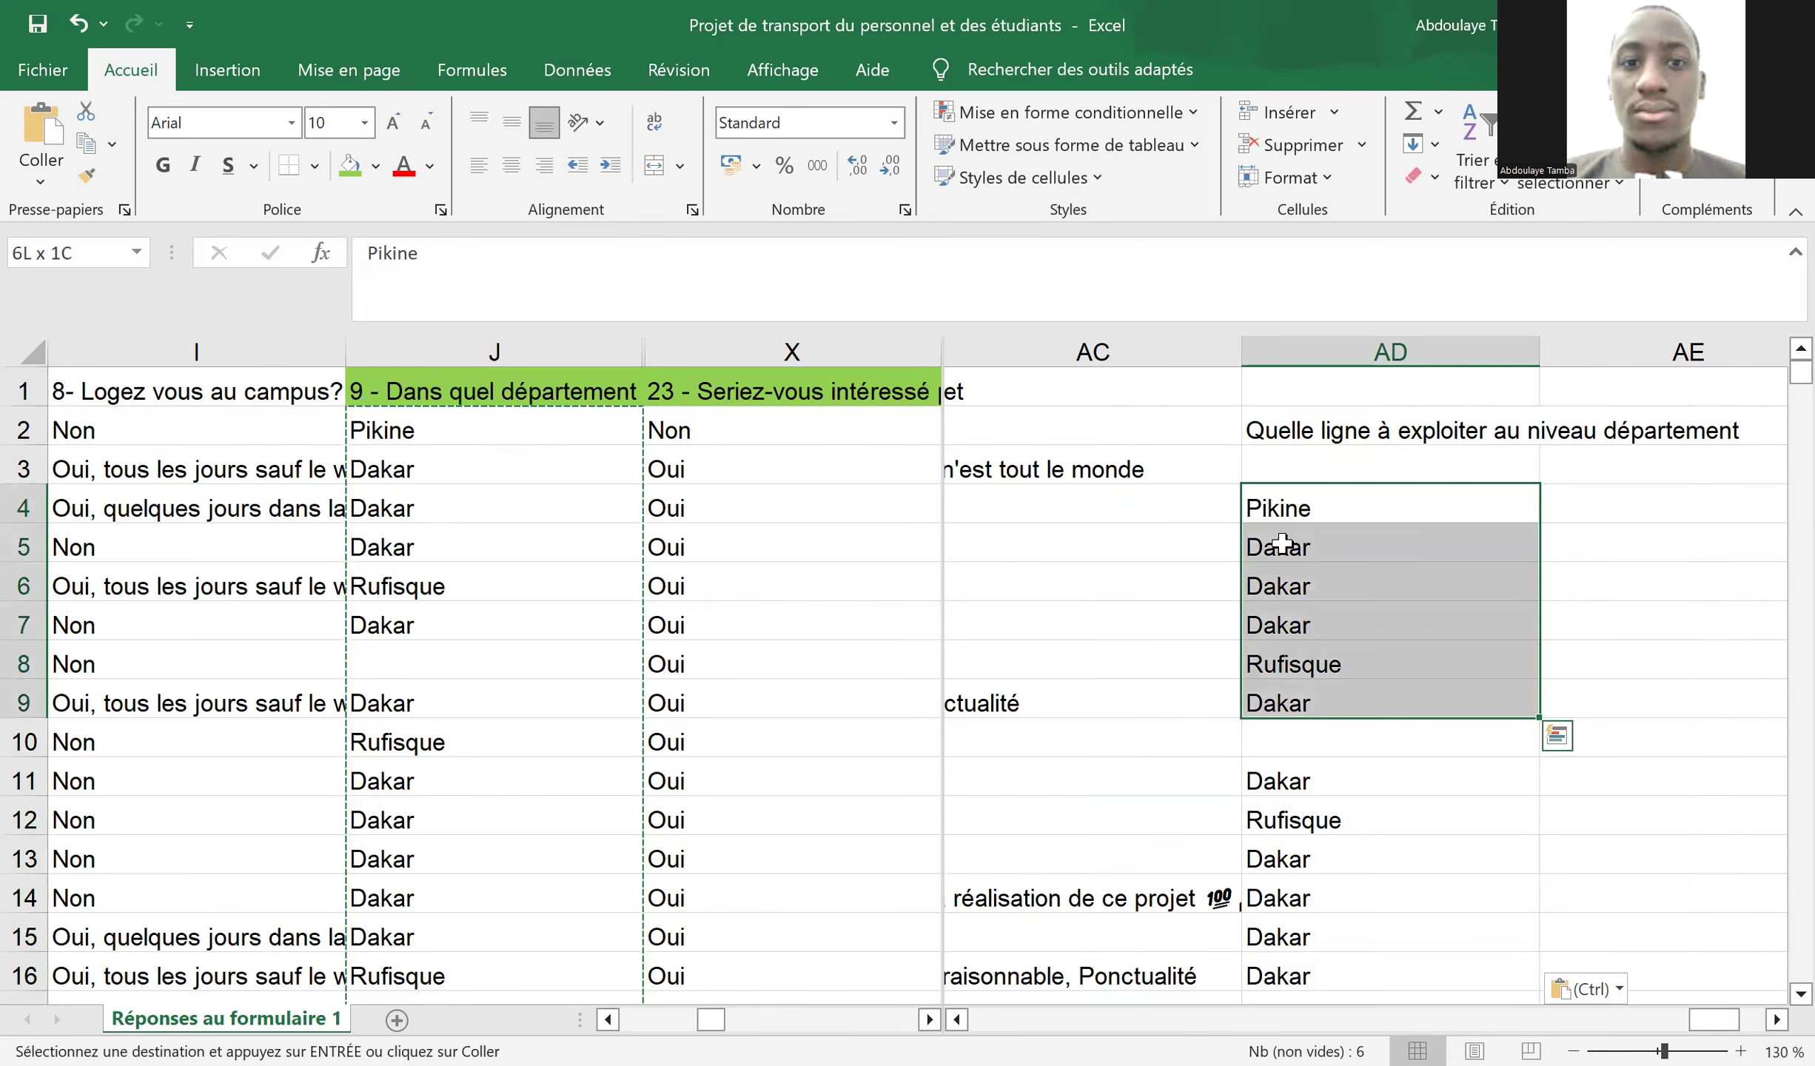
scroll(1282, 542, down, 6)
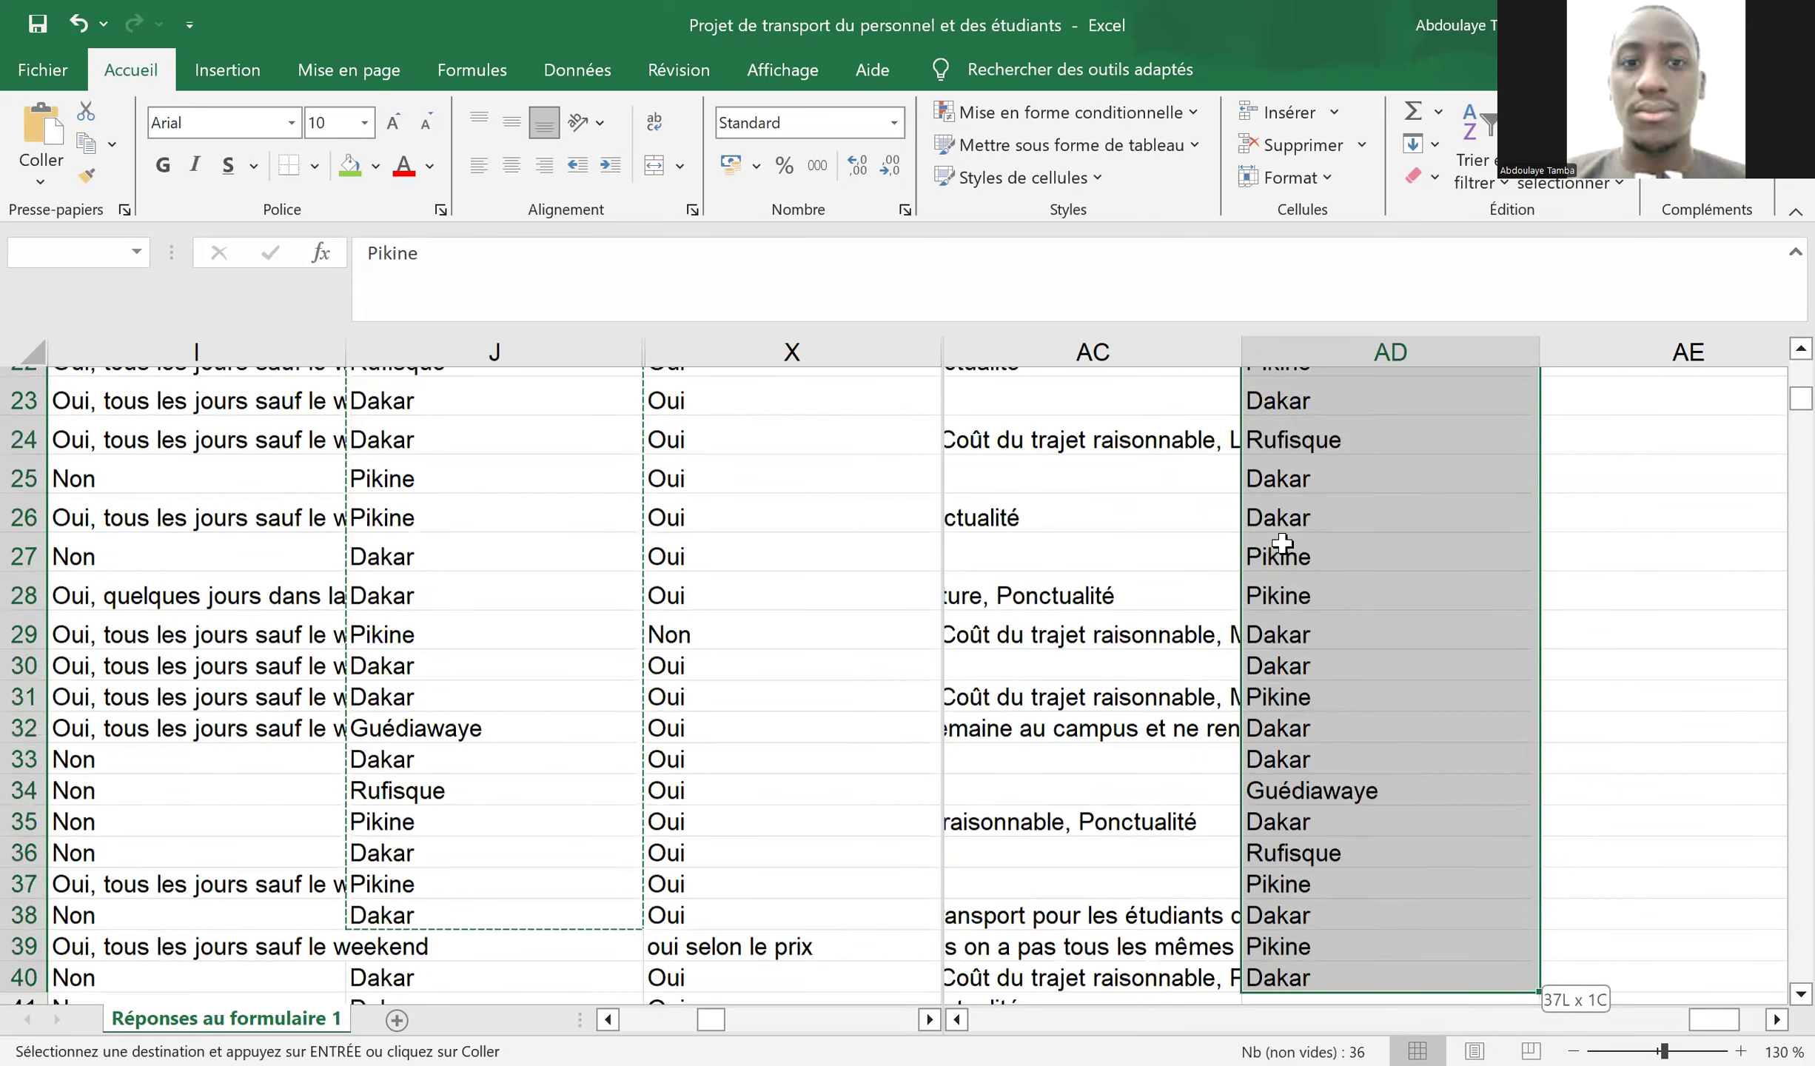
key(ctrl+shift+Down)
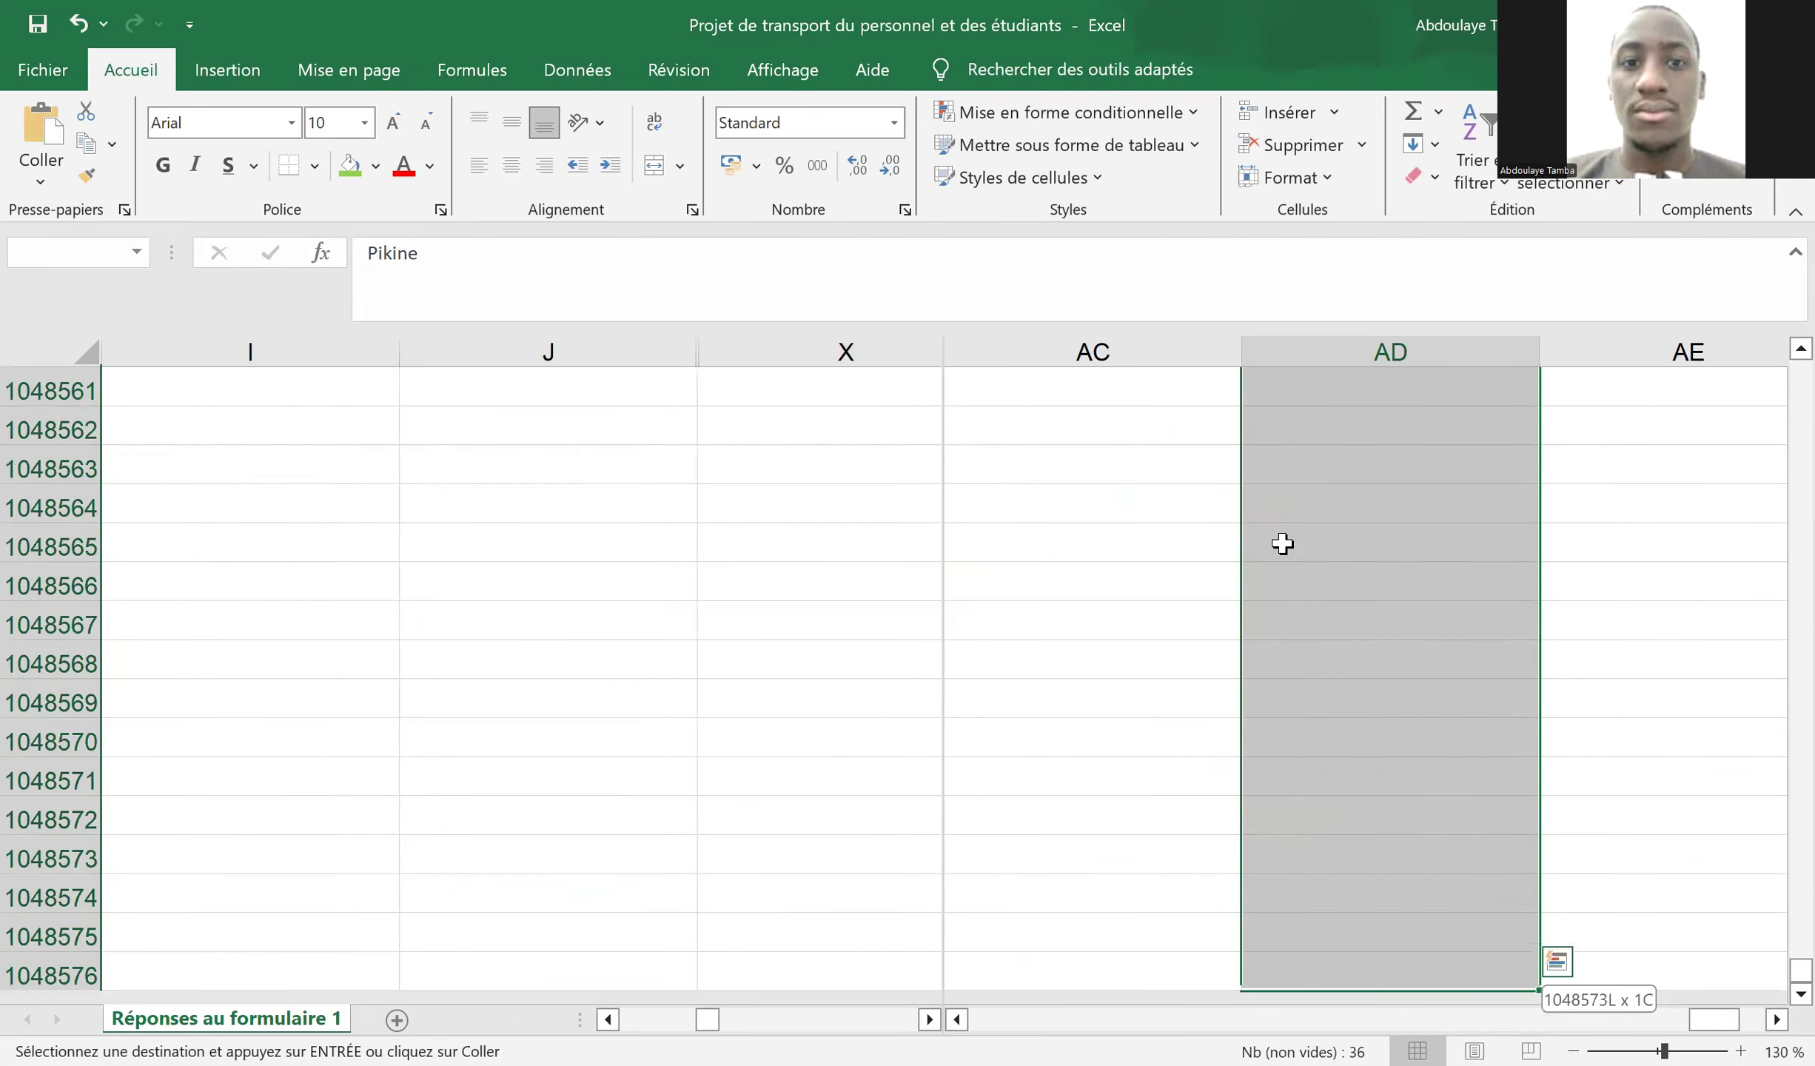
key(ctrl+shift+Up)
scroll(1293, 603, up, 7)
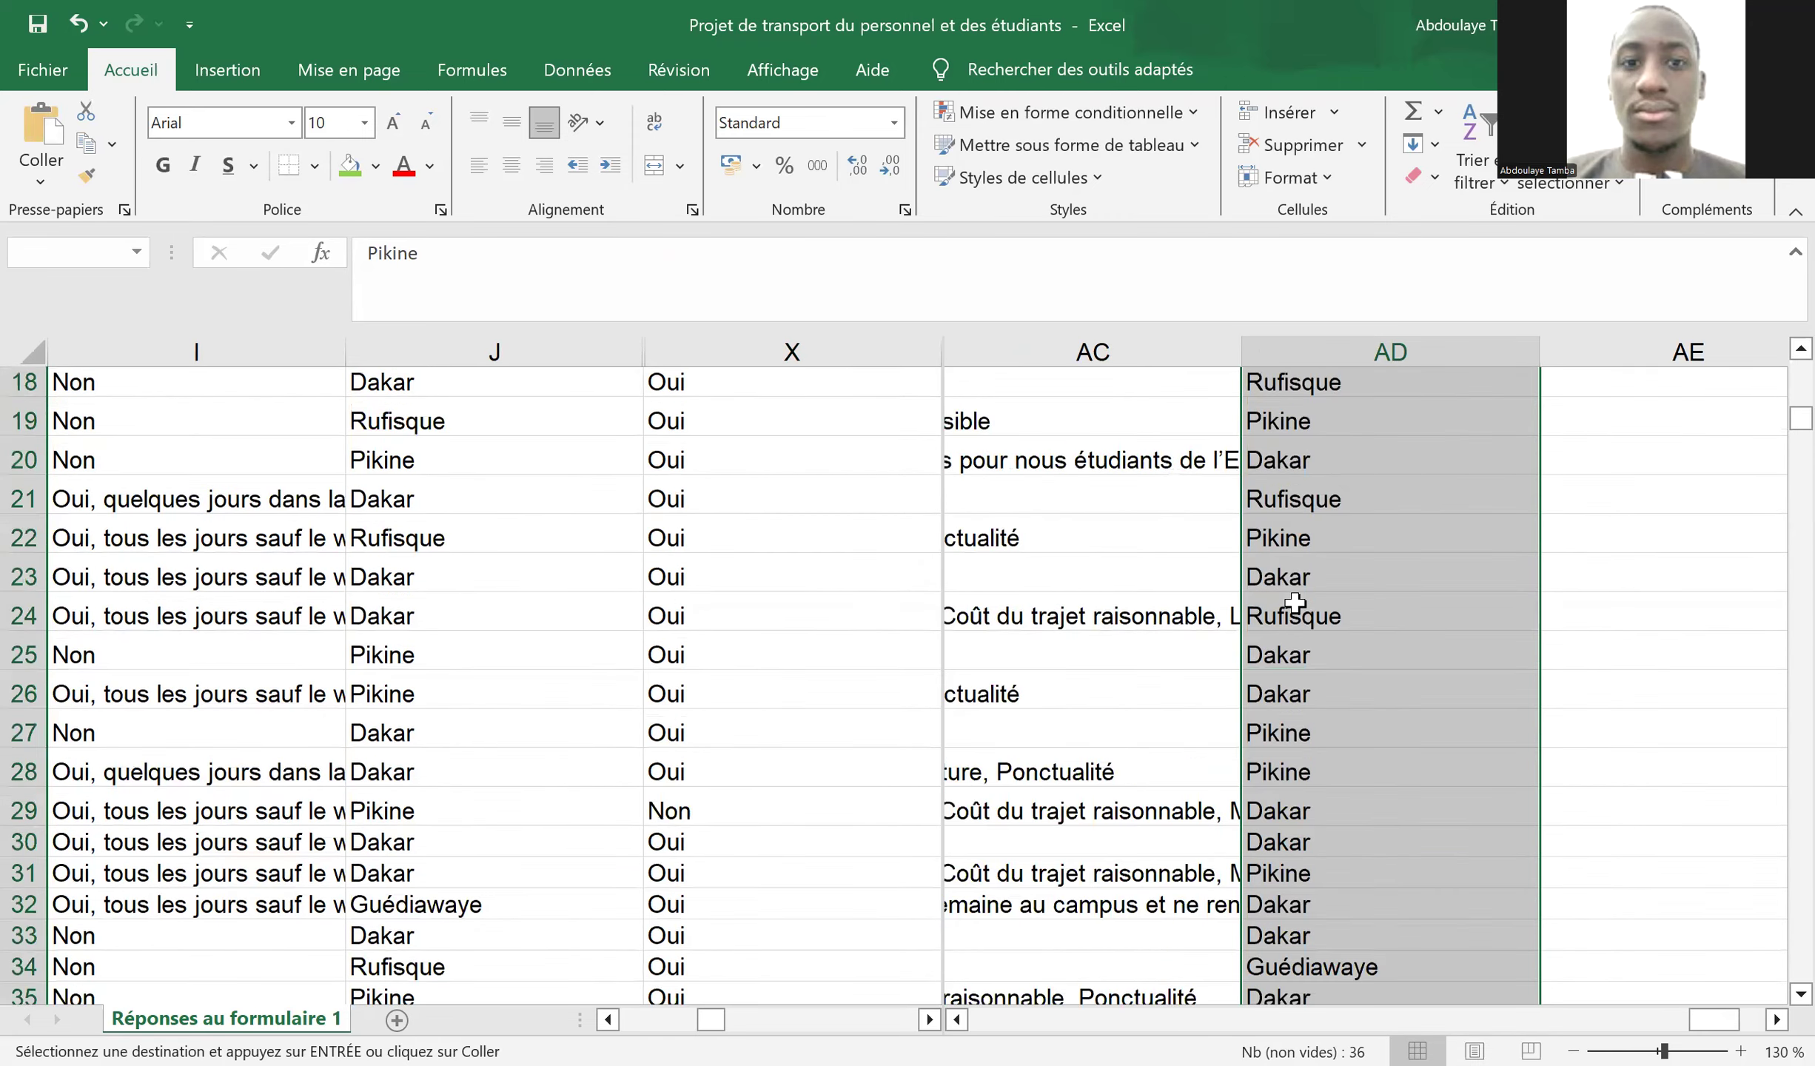
scroll(1294, 604, up, 6)
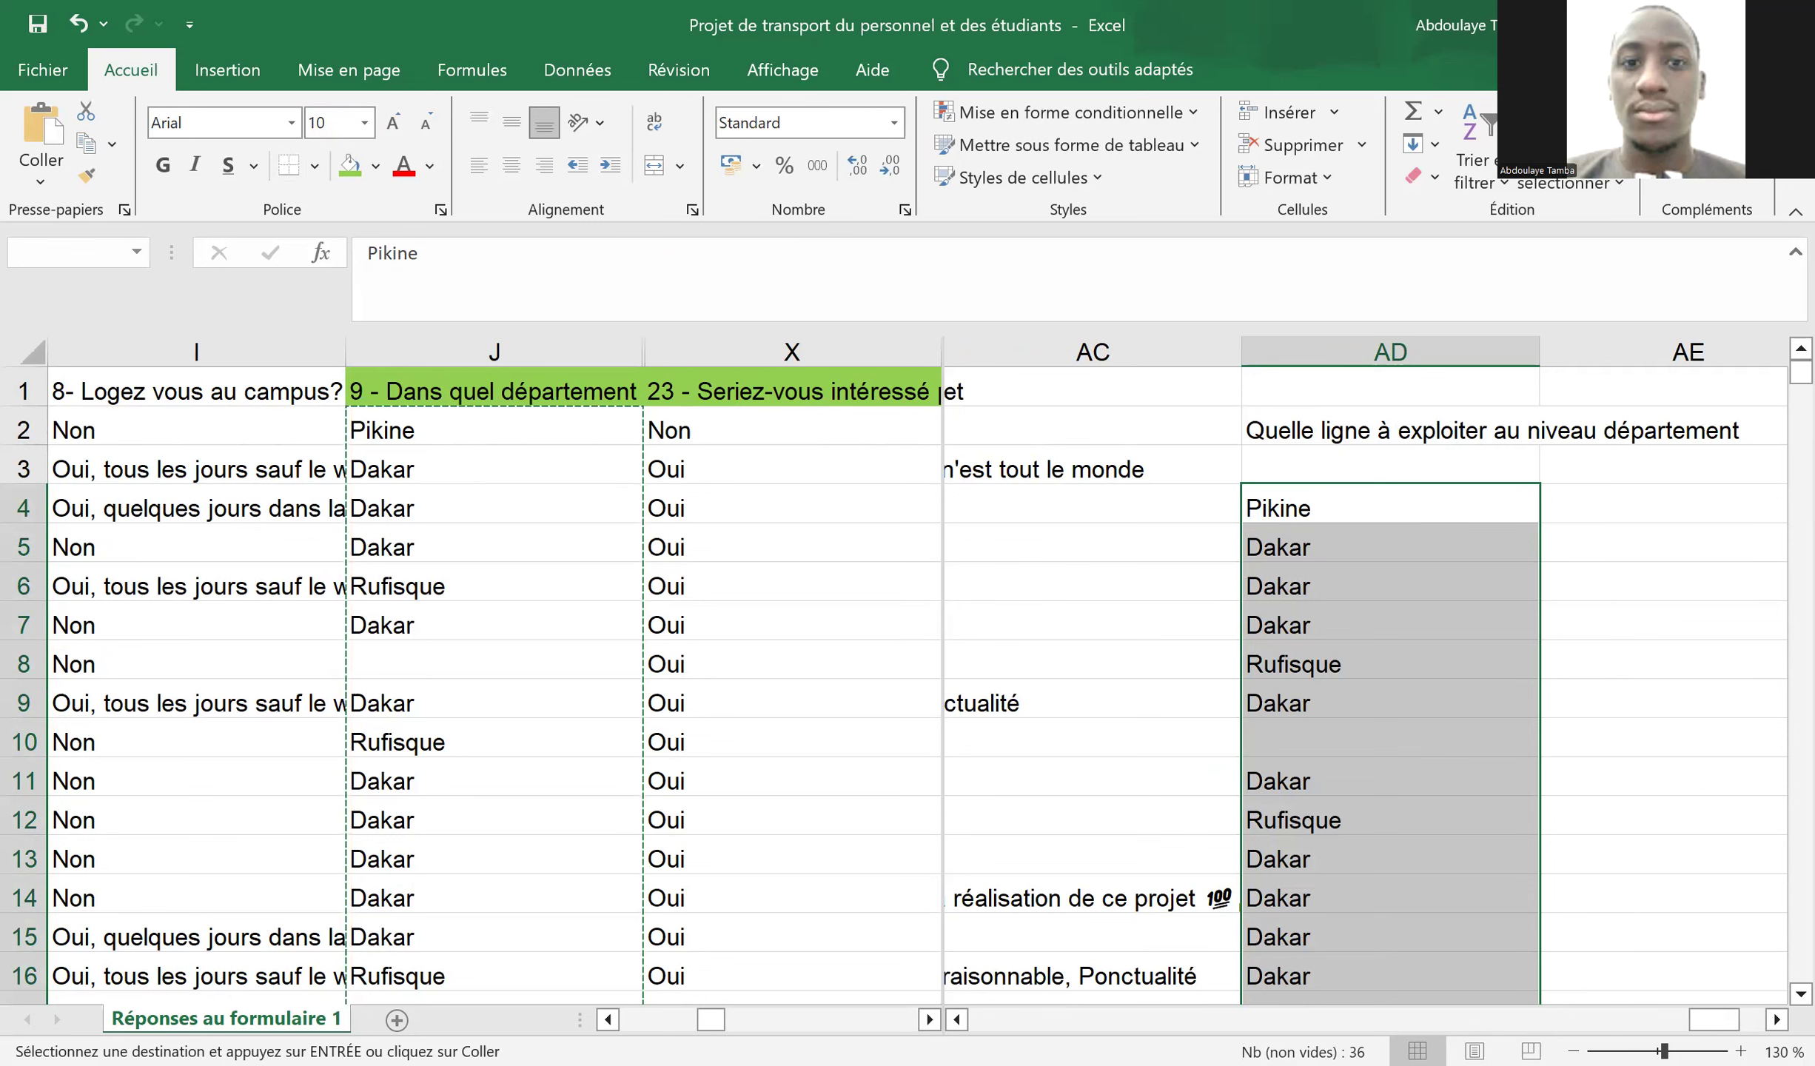
click(225, 70)
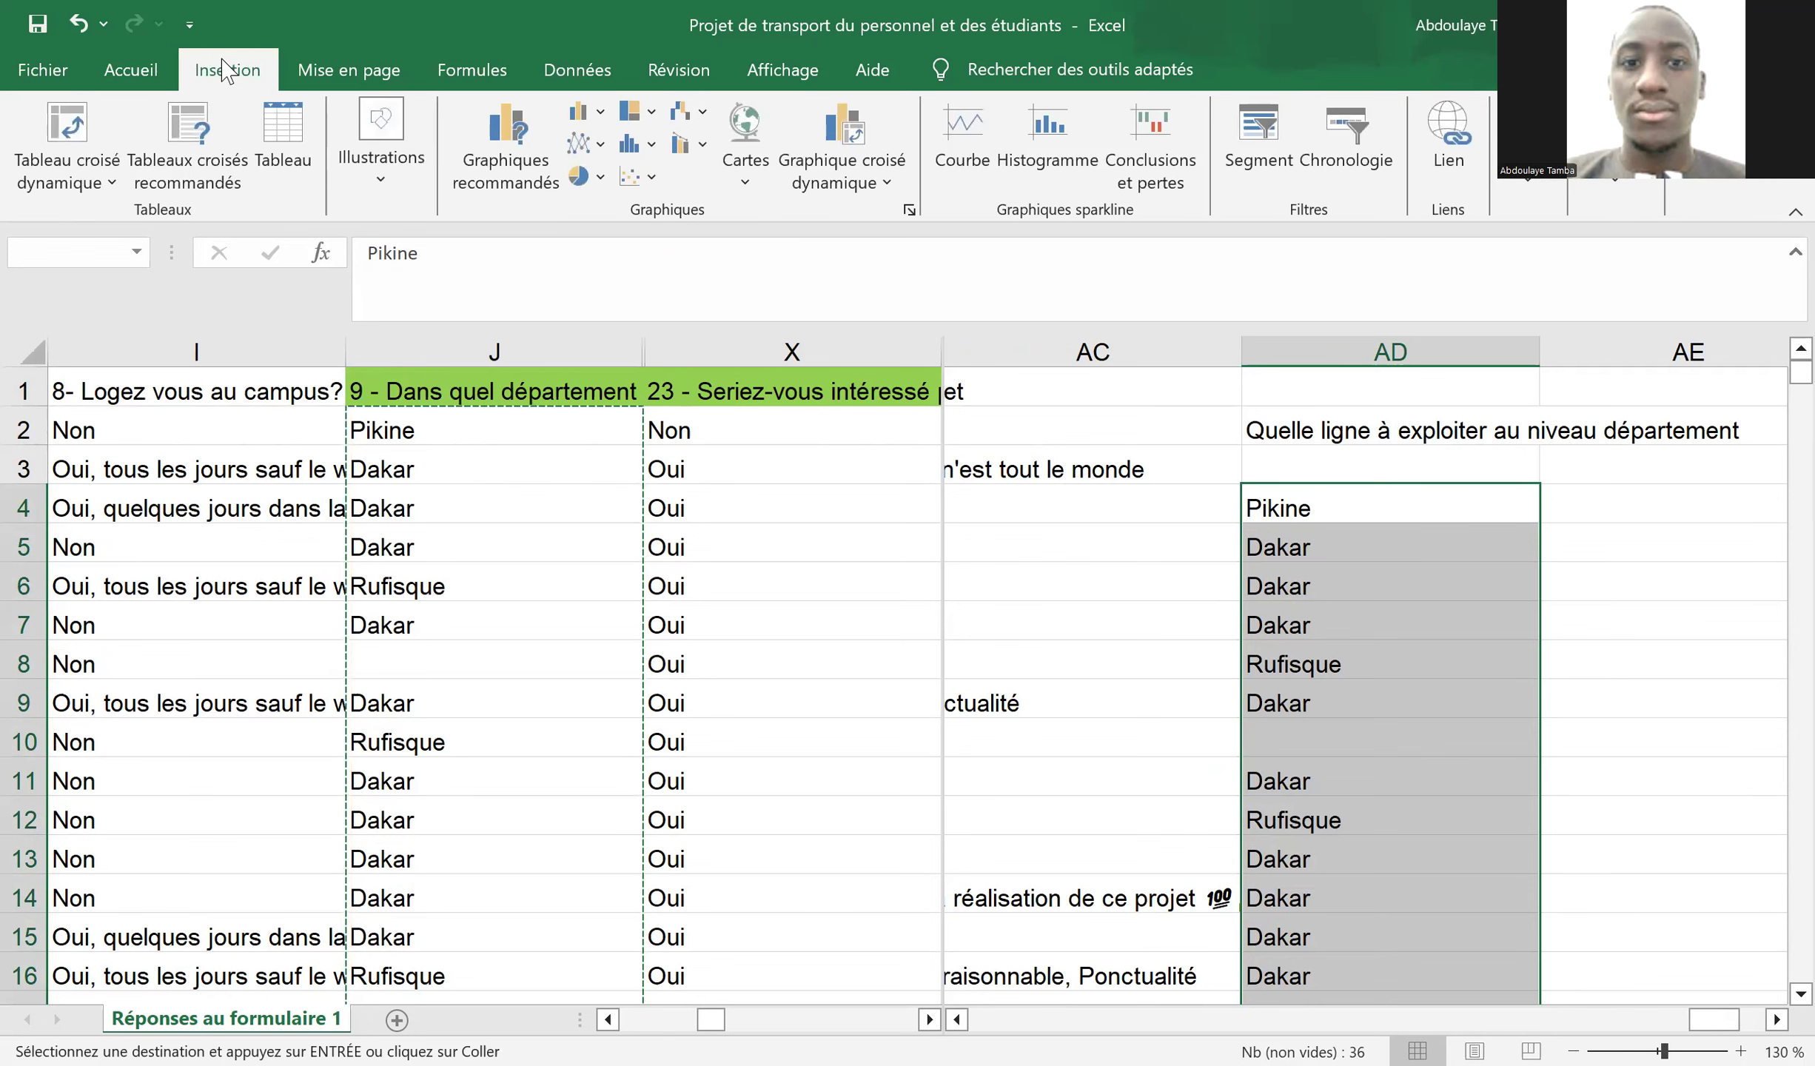
key(Tab)
key(Tab)
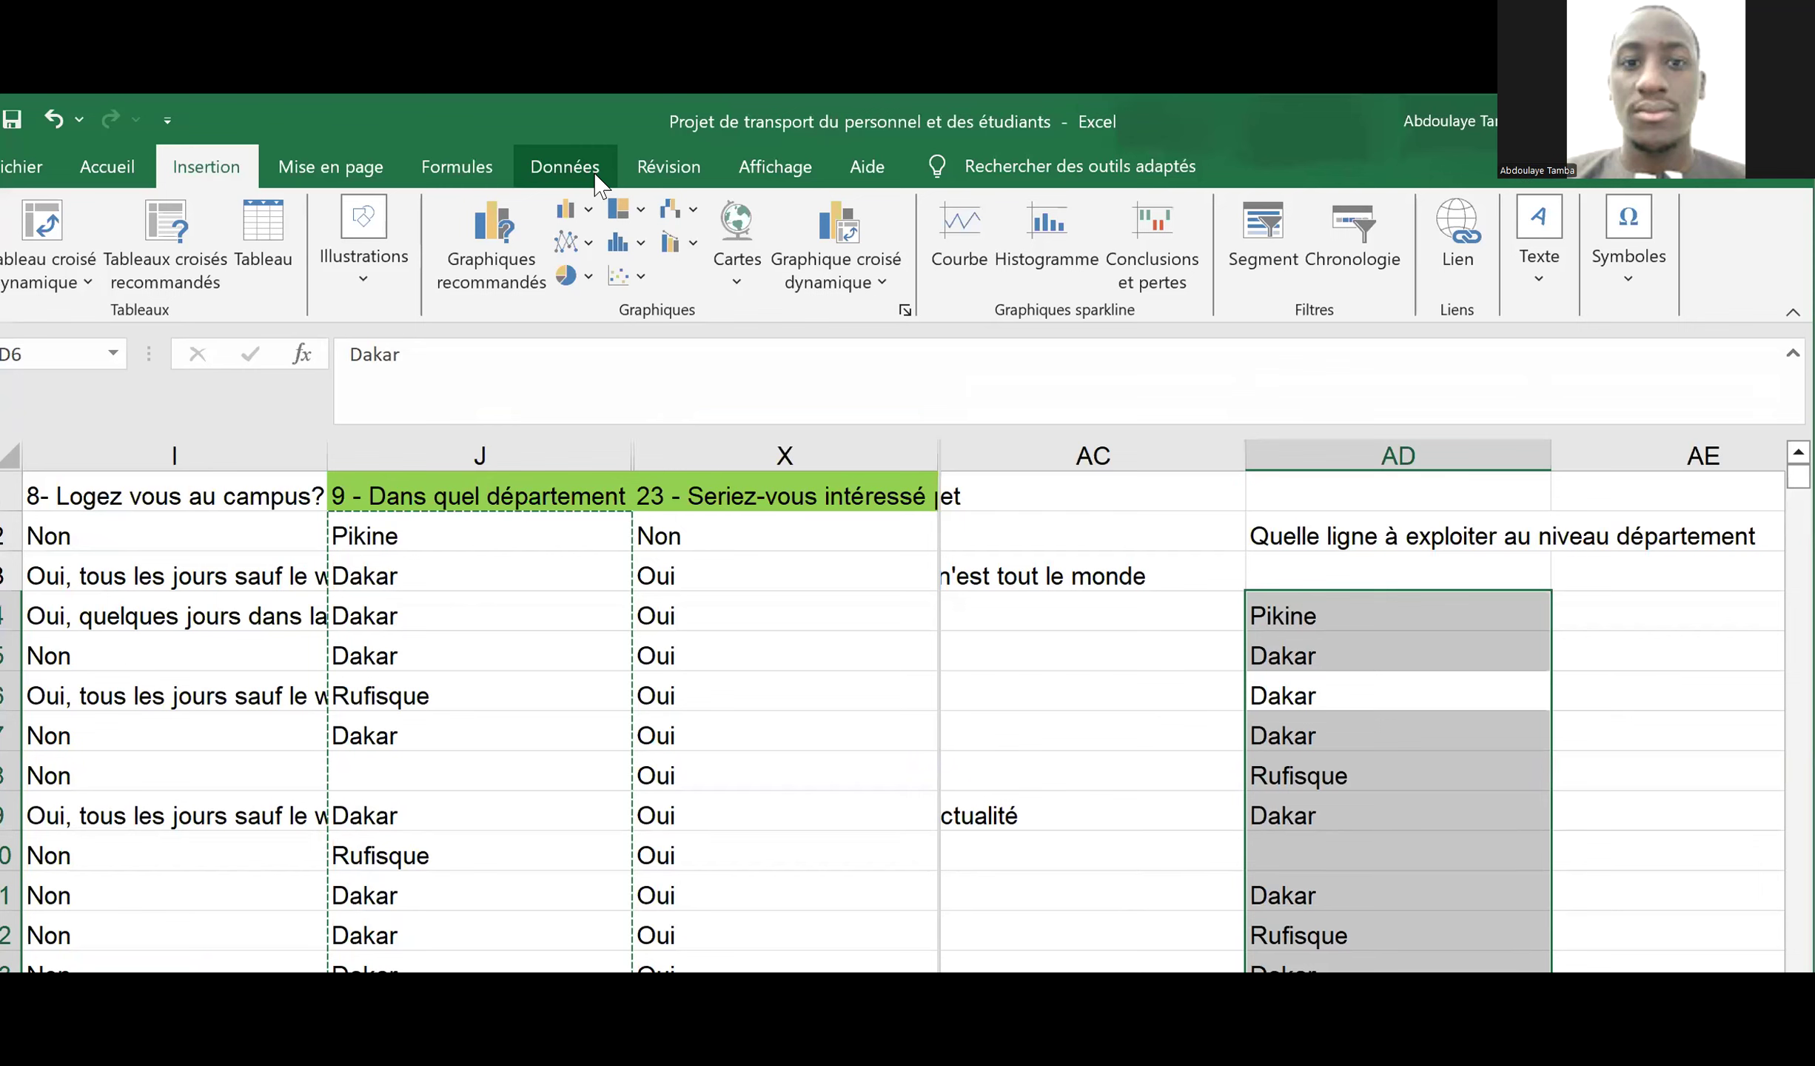
click(577, 70)
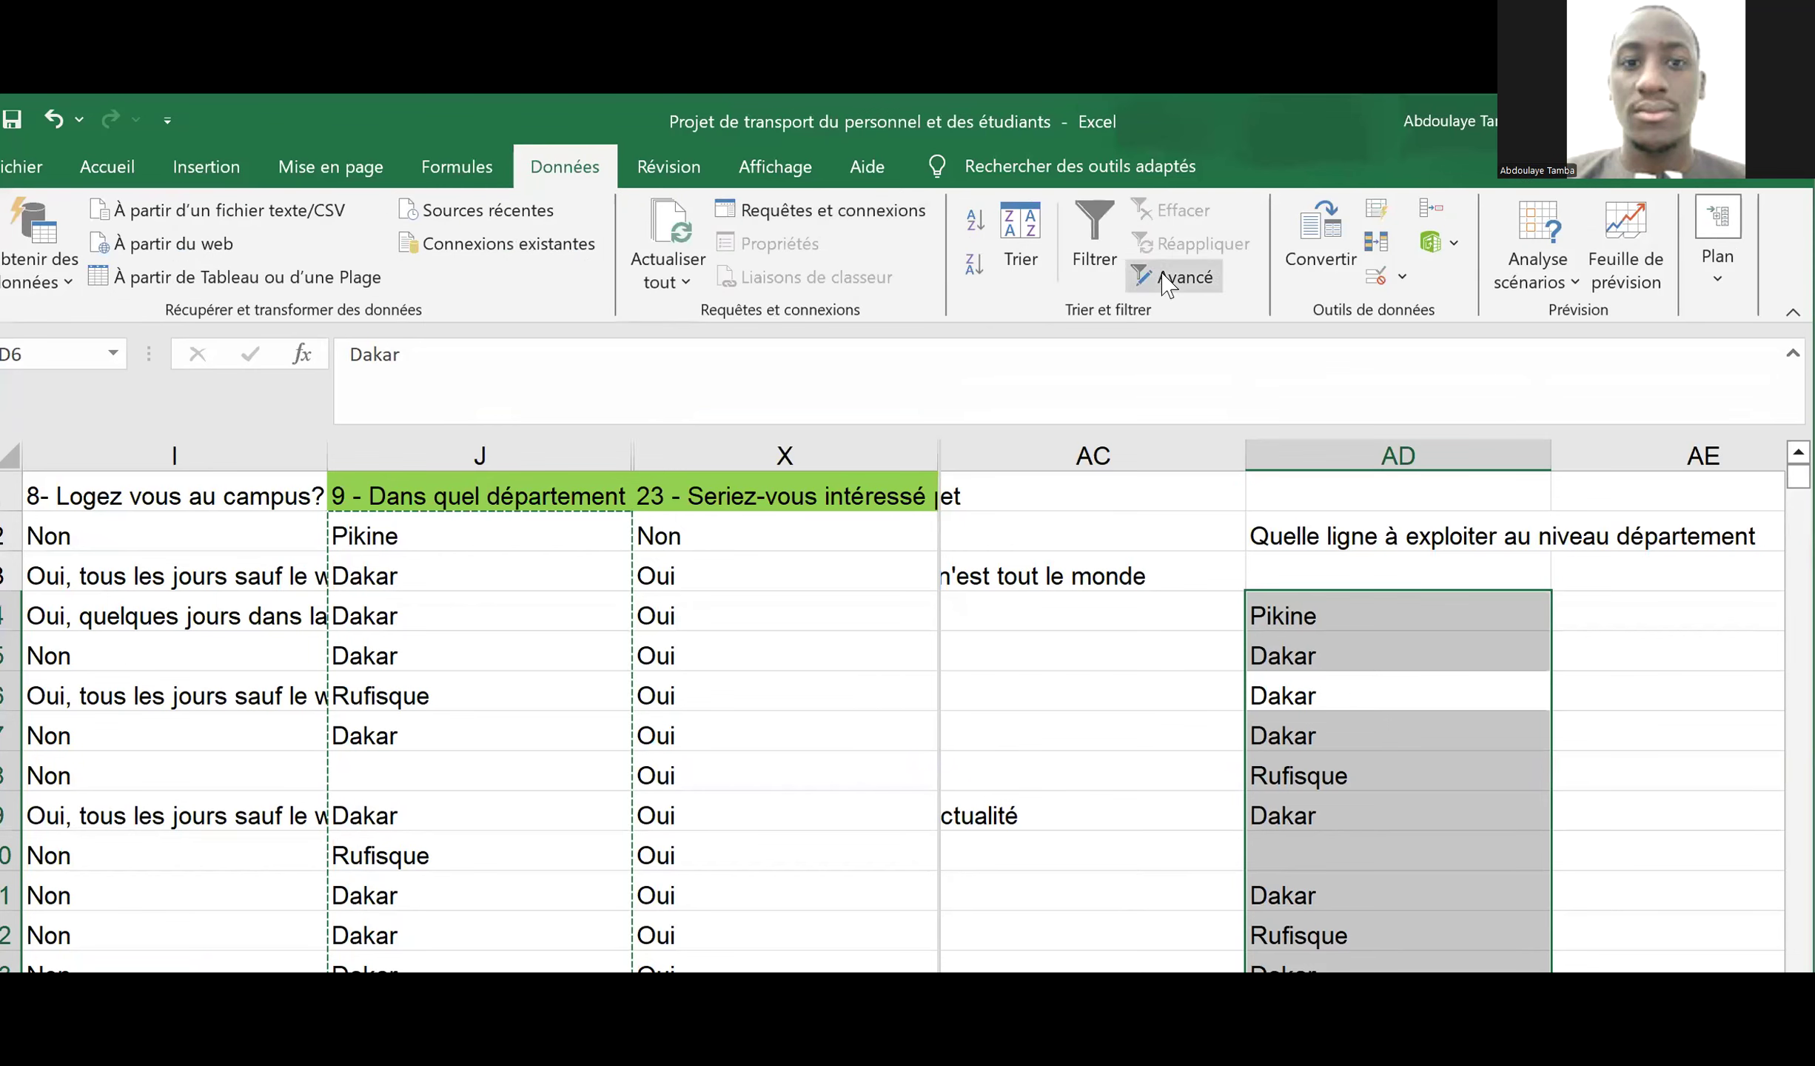
click(1370, 246)
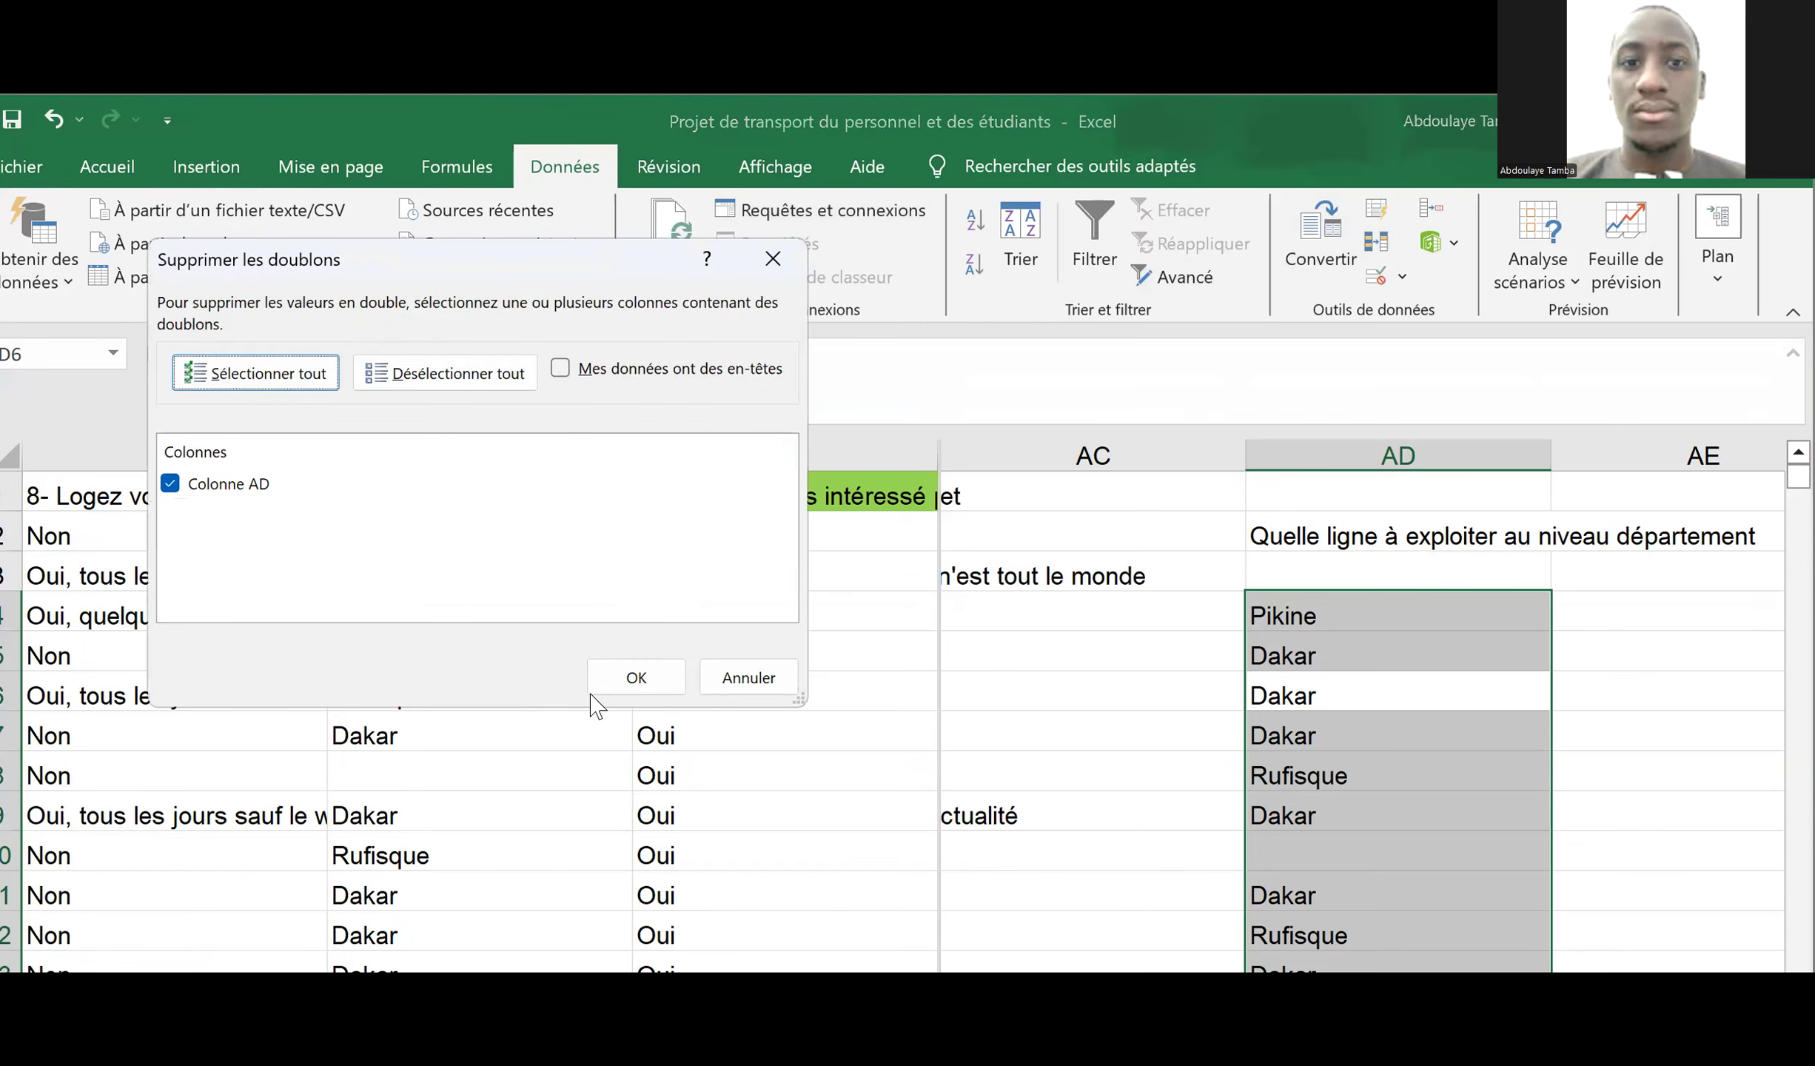
click(633, 677)
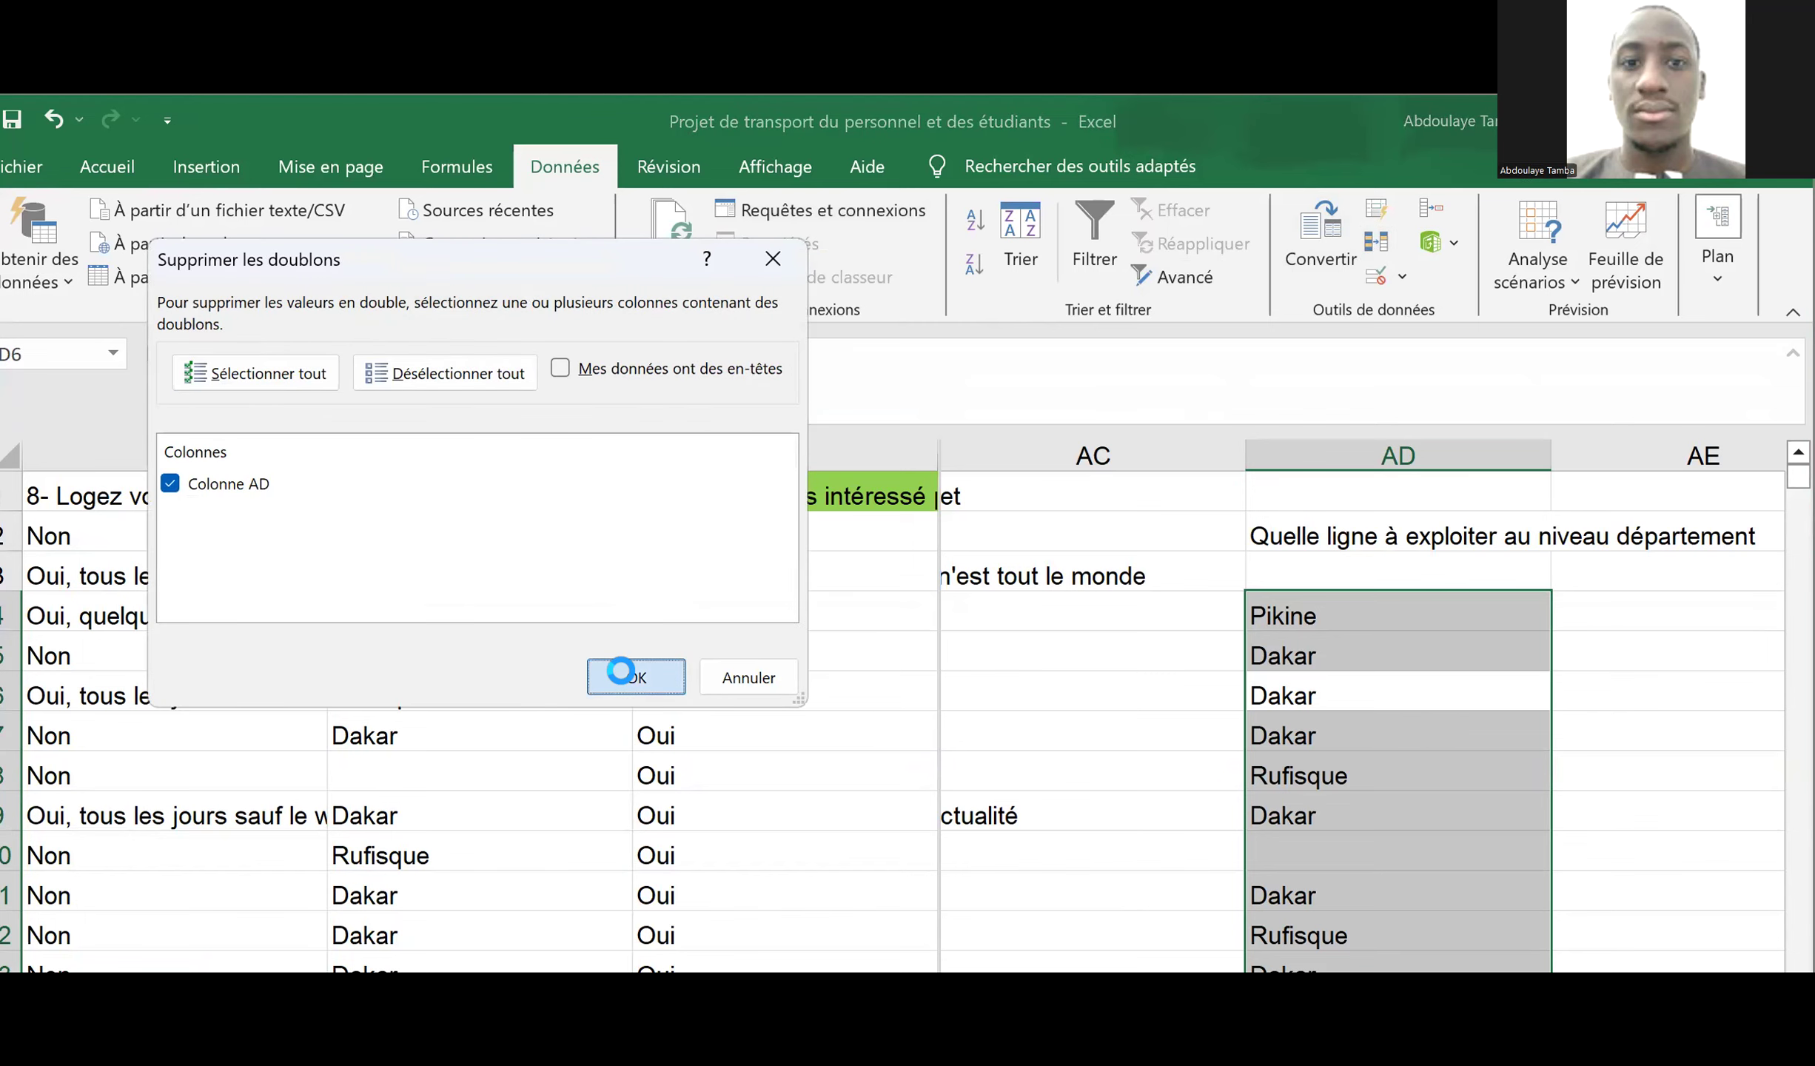
key(Return)
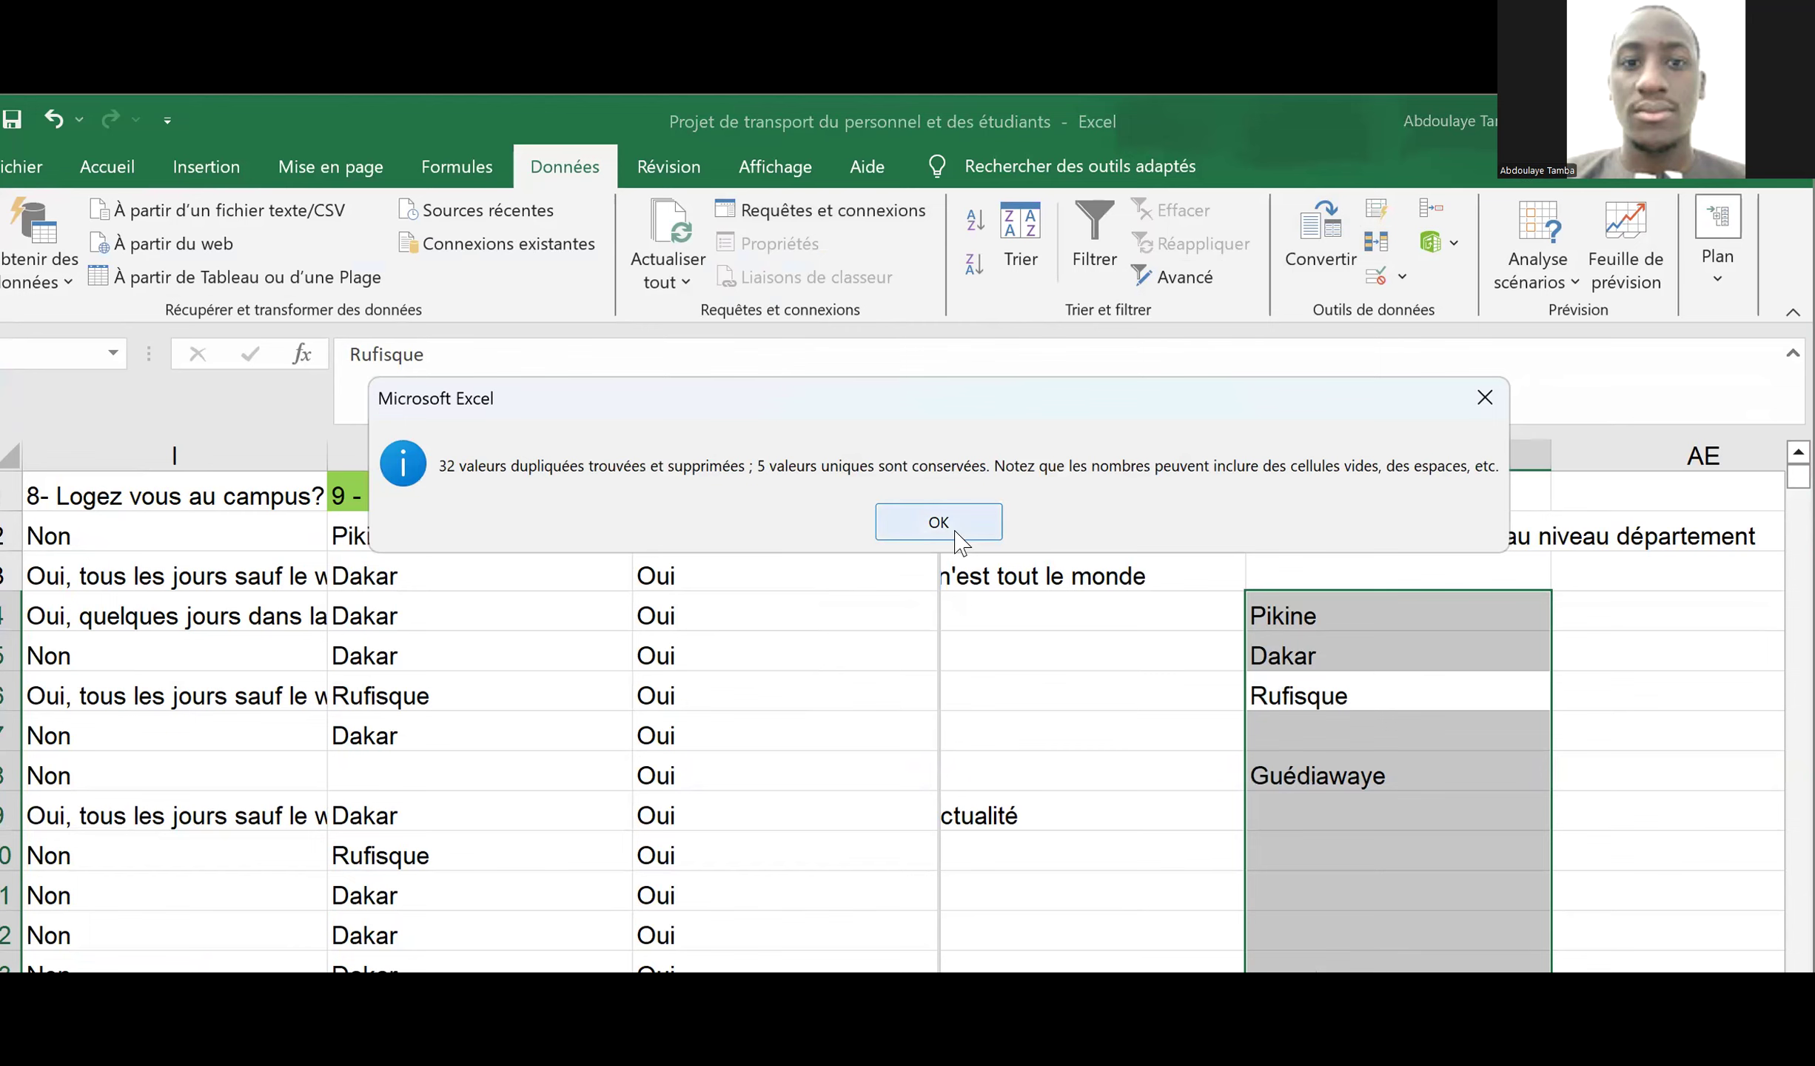
click(955, 534)
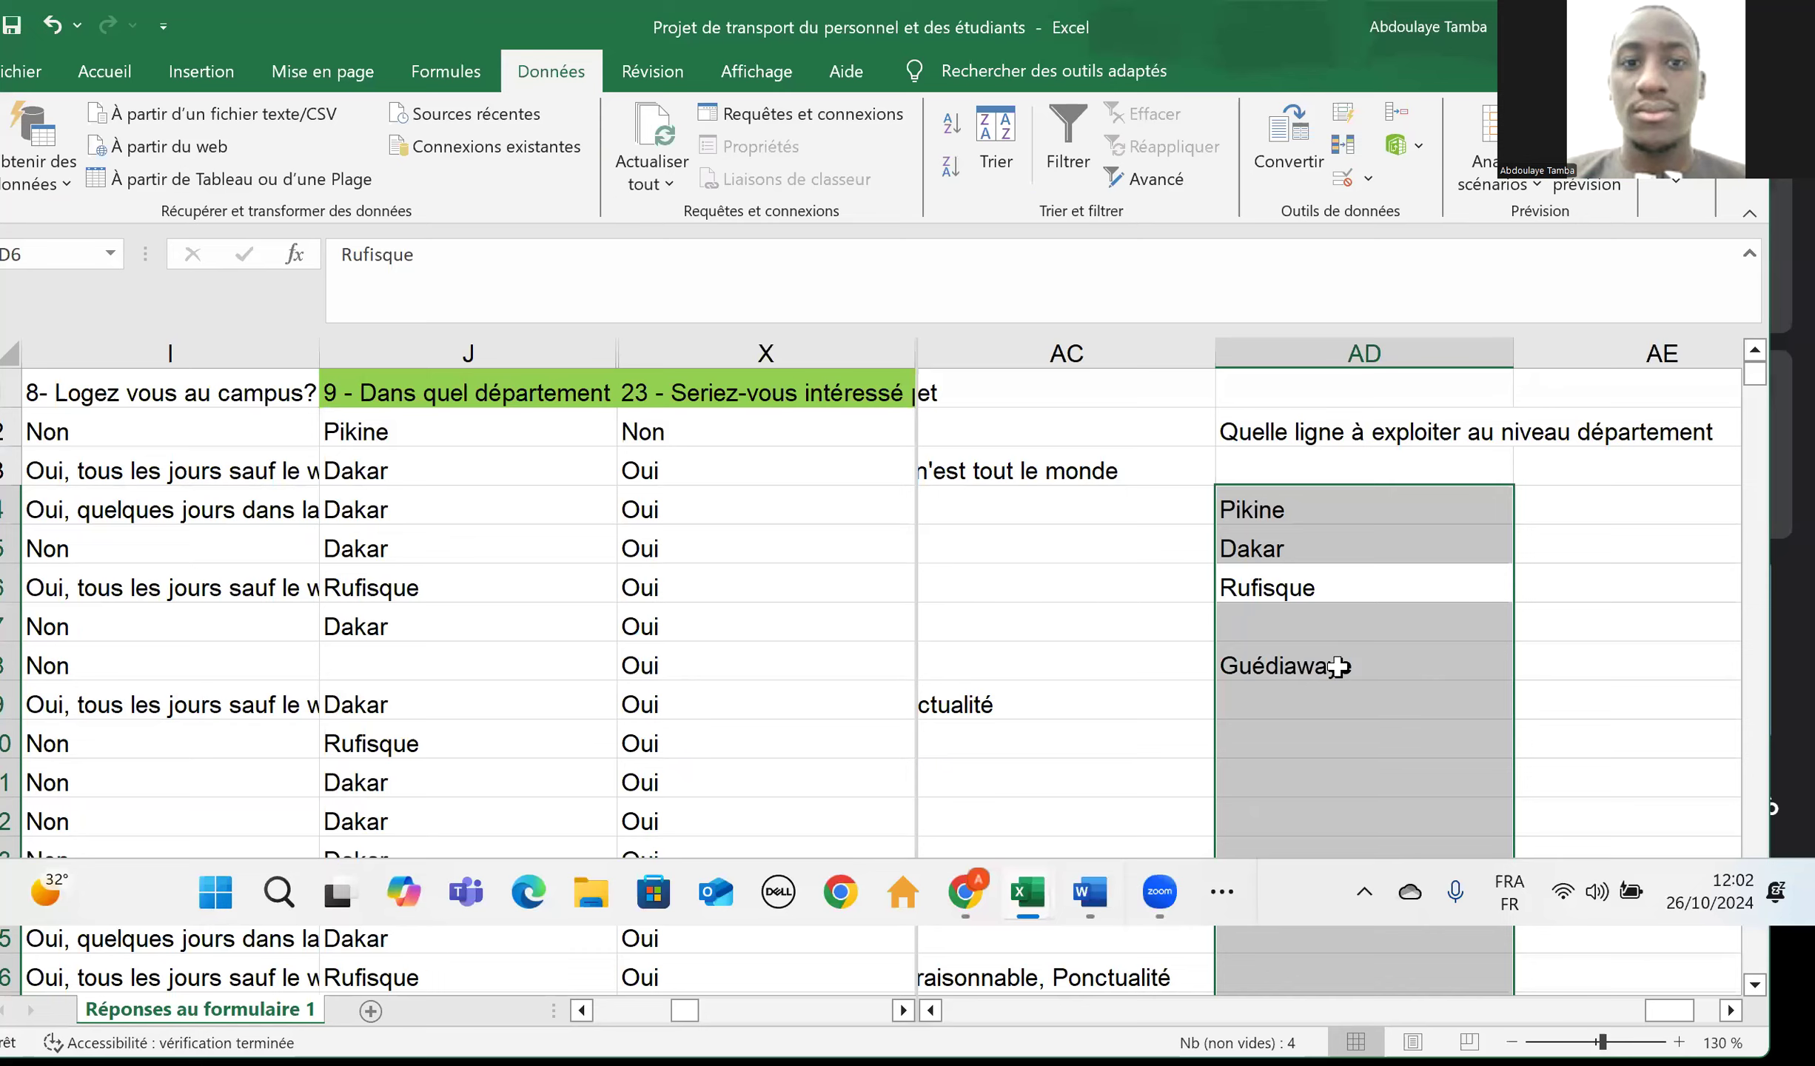
- Move Guédiawaye from AD8 up to AD7 to close the gap in the department list
click(1343, 775)
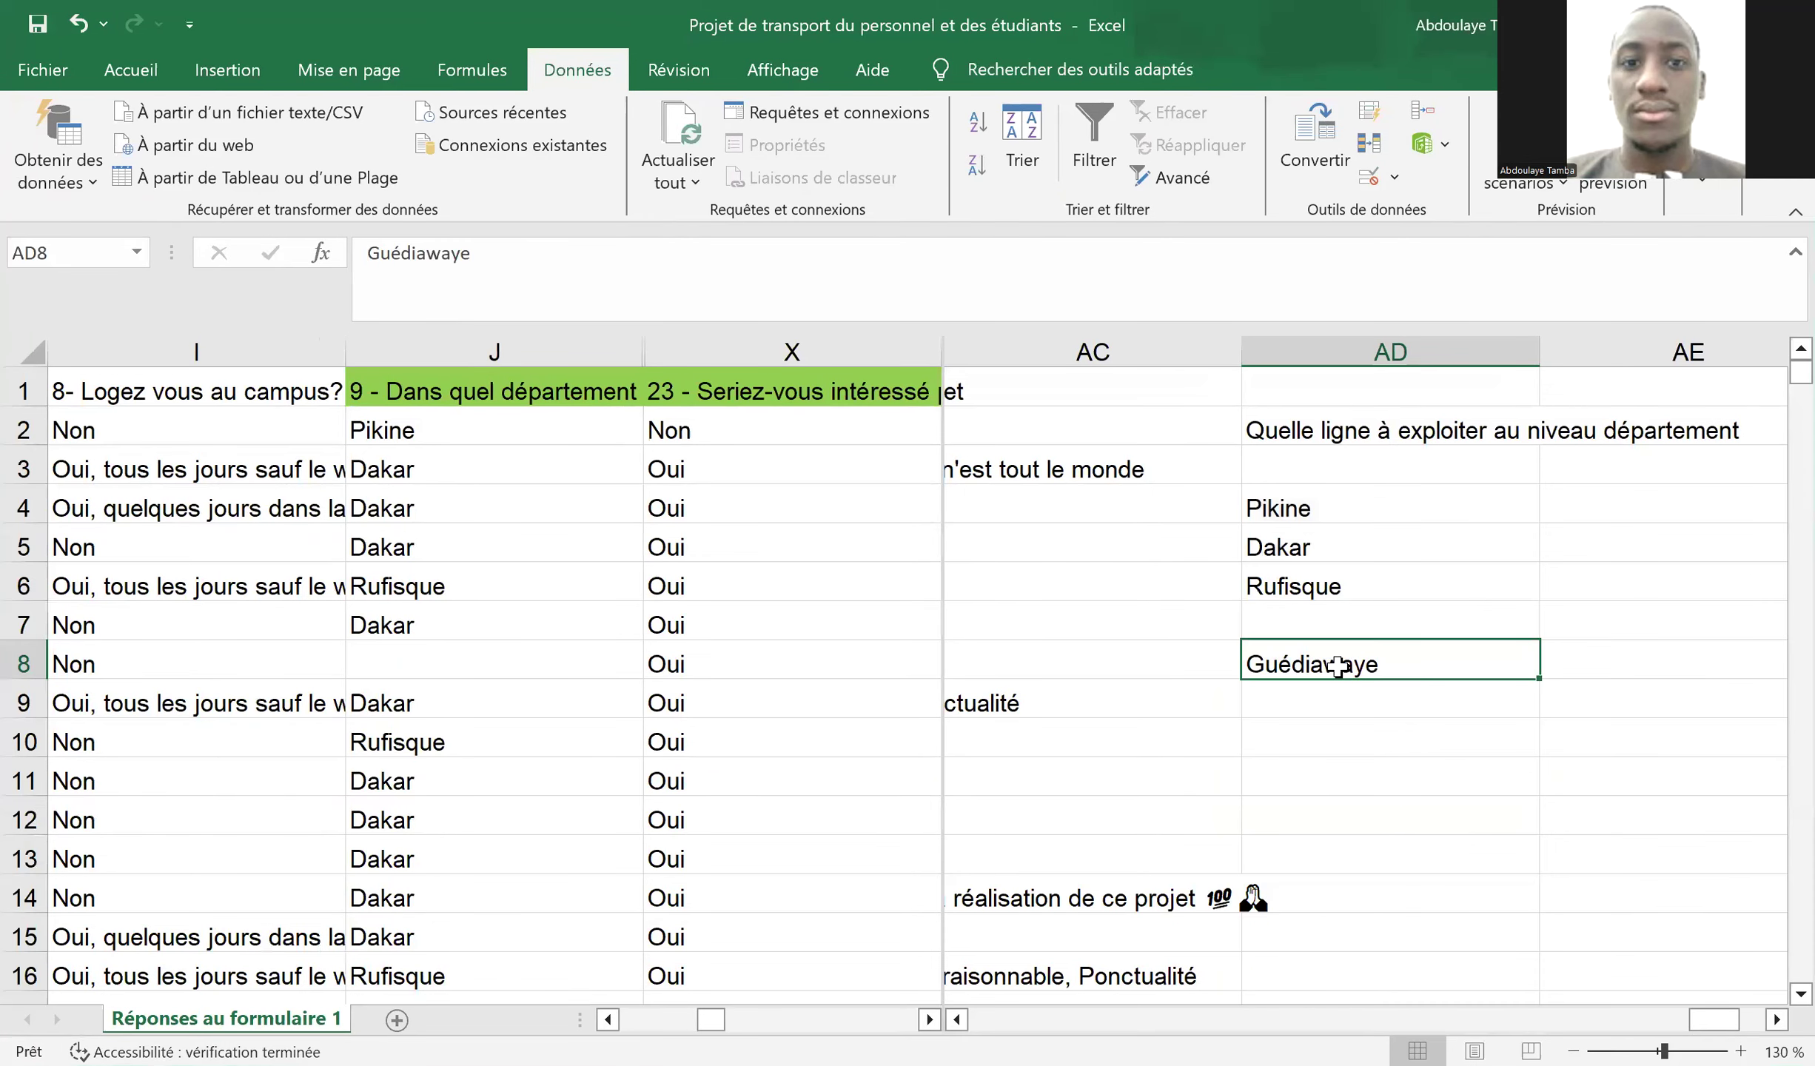
key(ctrl+c)
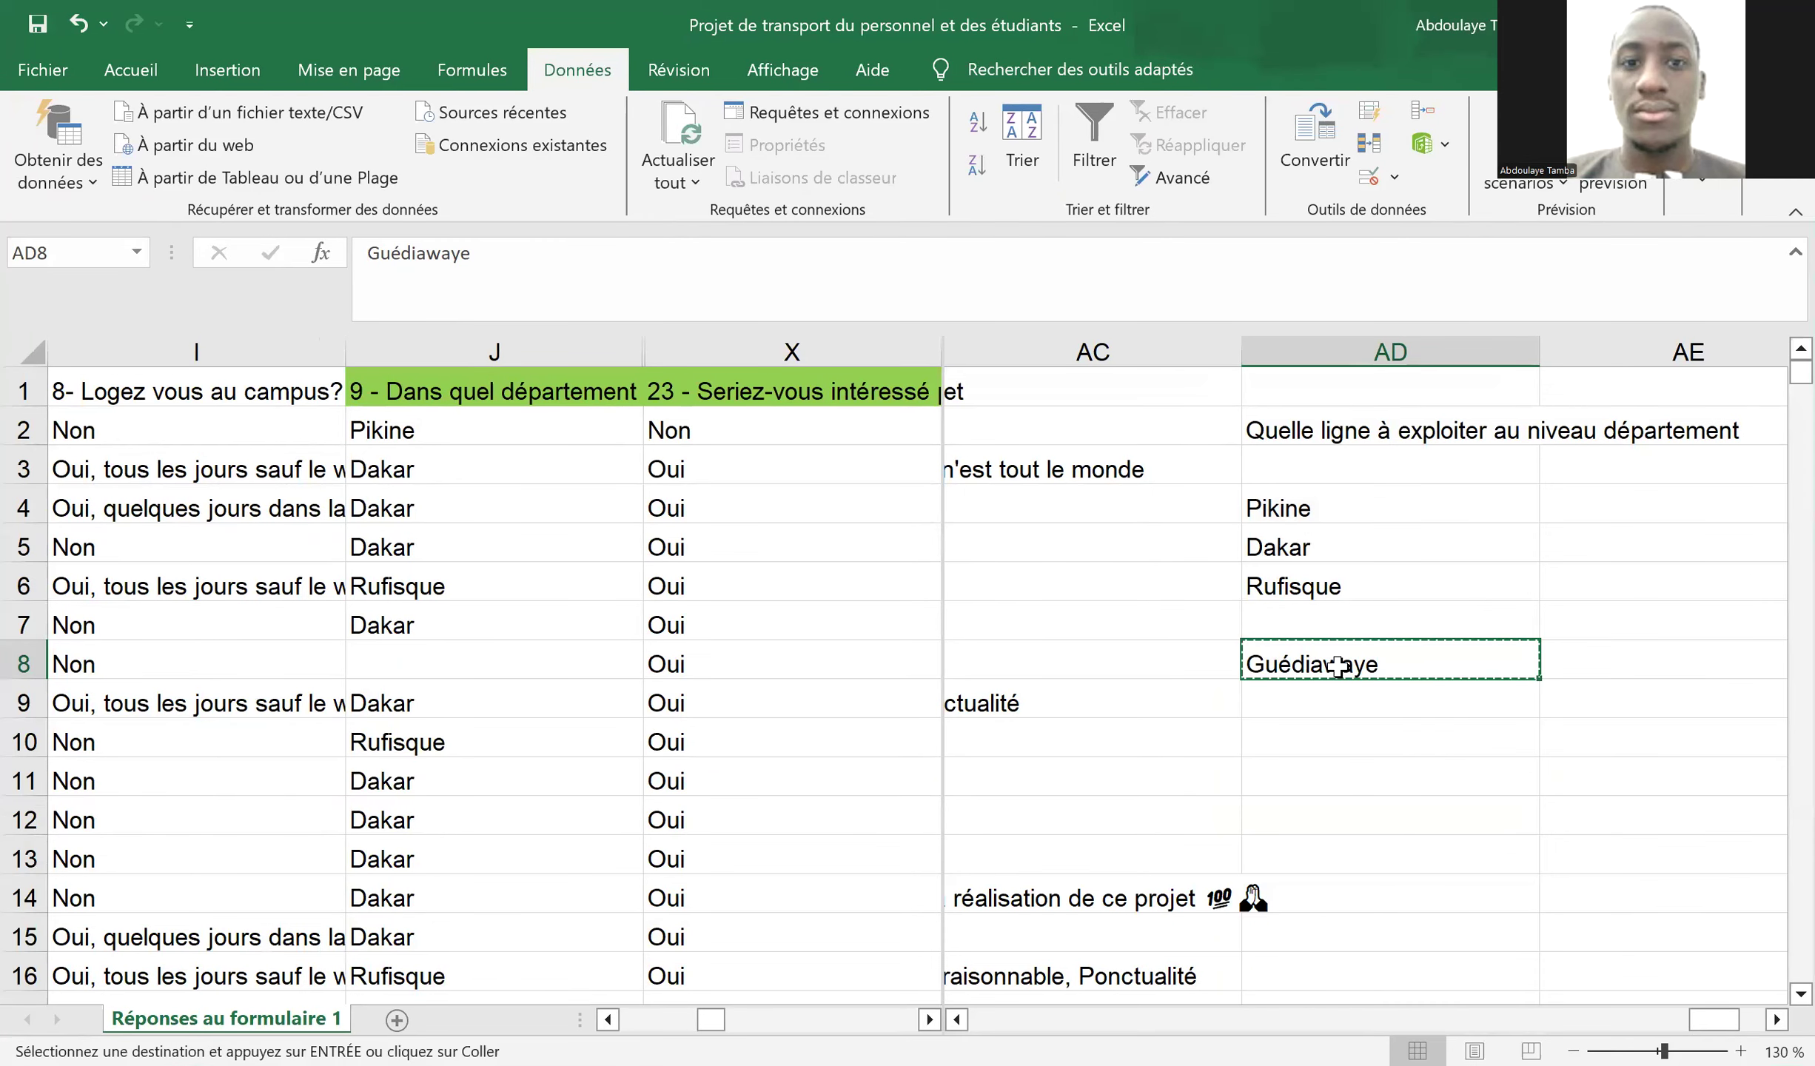
key(Up)
key(ctrl+v)
- Enter the header Département in AD3, above the list of unique departments
key(Up)
key(Up)
key(Up)
key(Up)
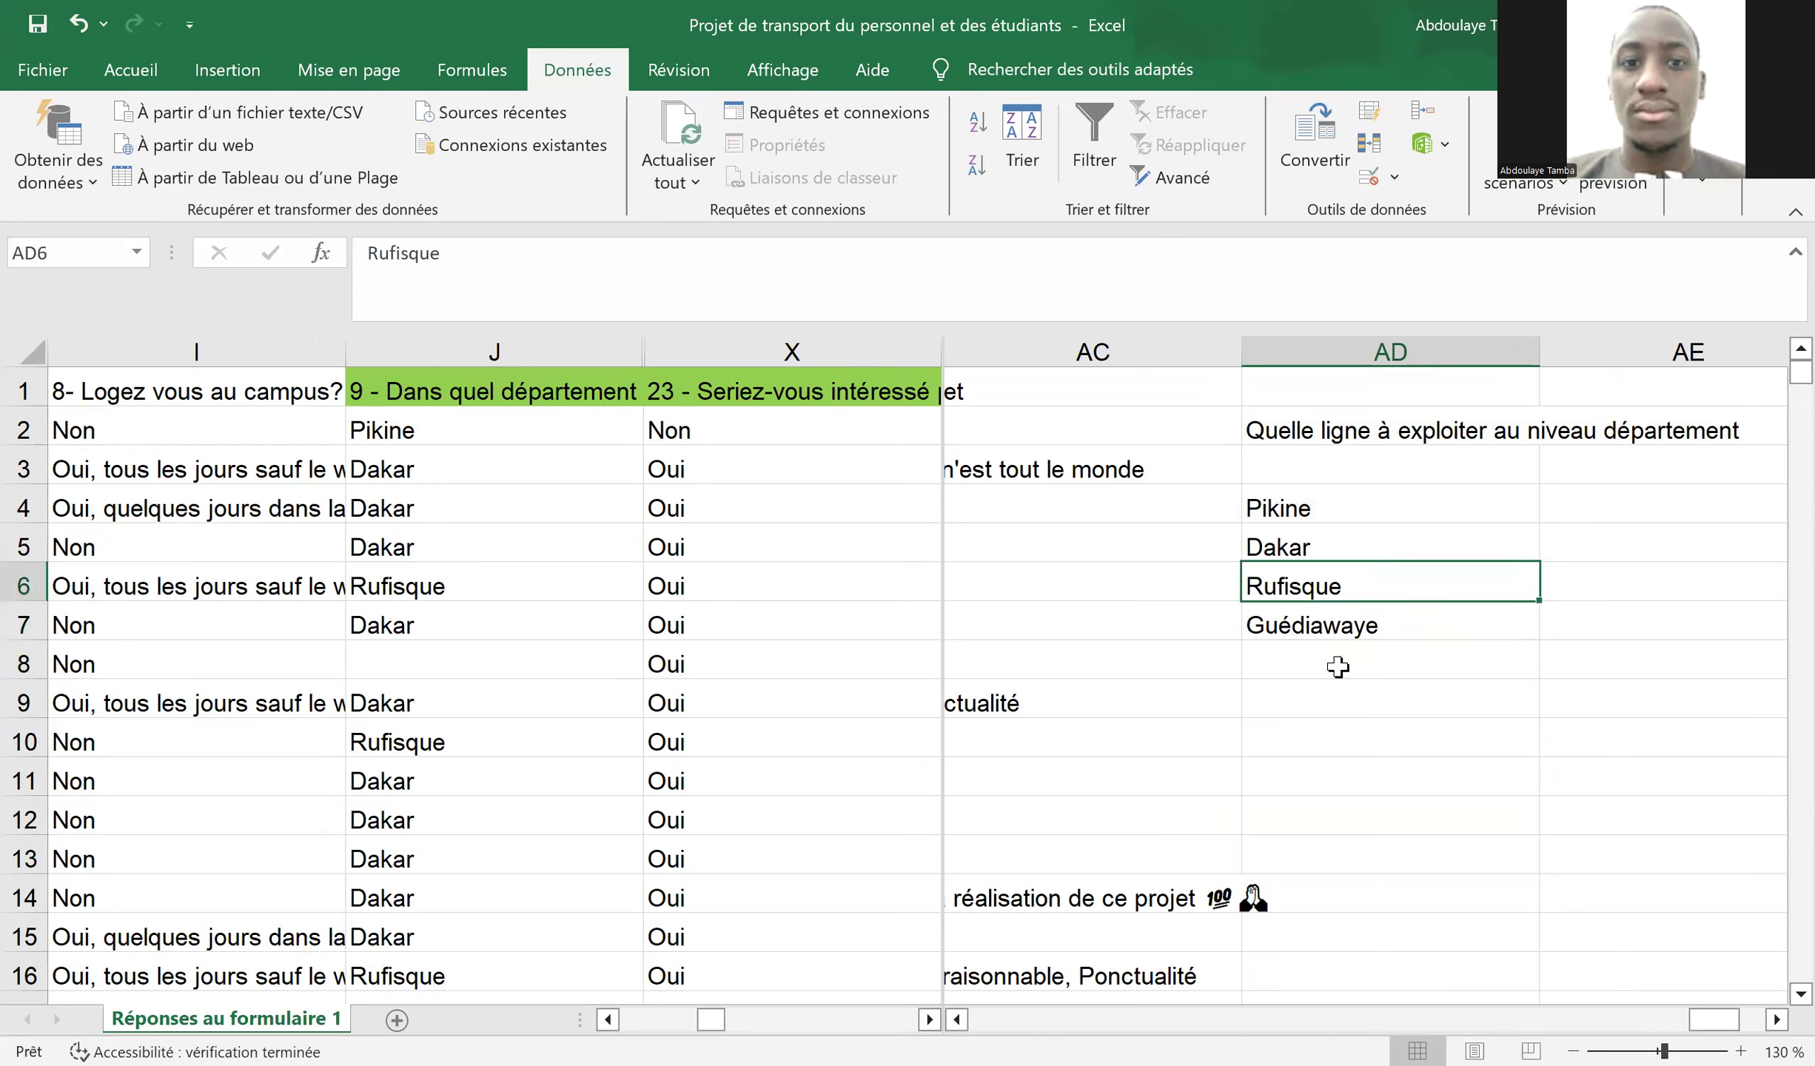
key(F2)
text(d)
key(BackSpace)
key(BackSpace)
text(Départem)
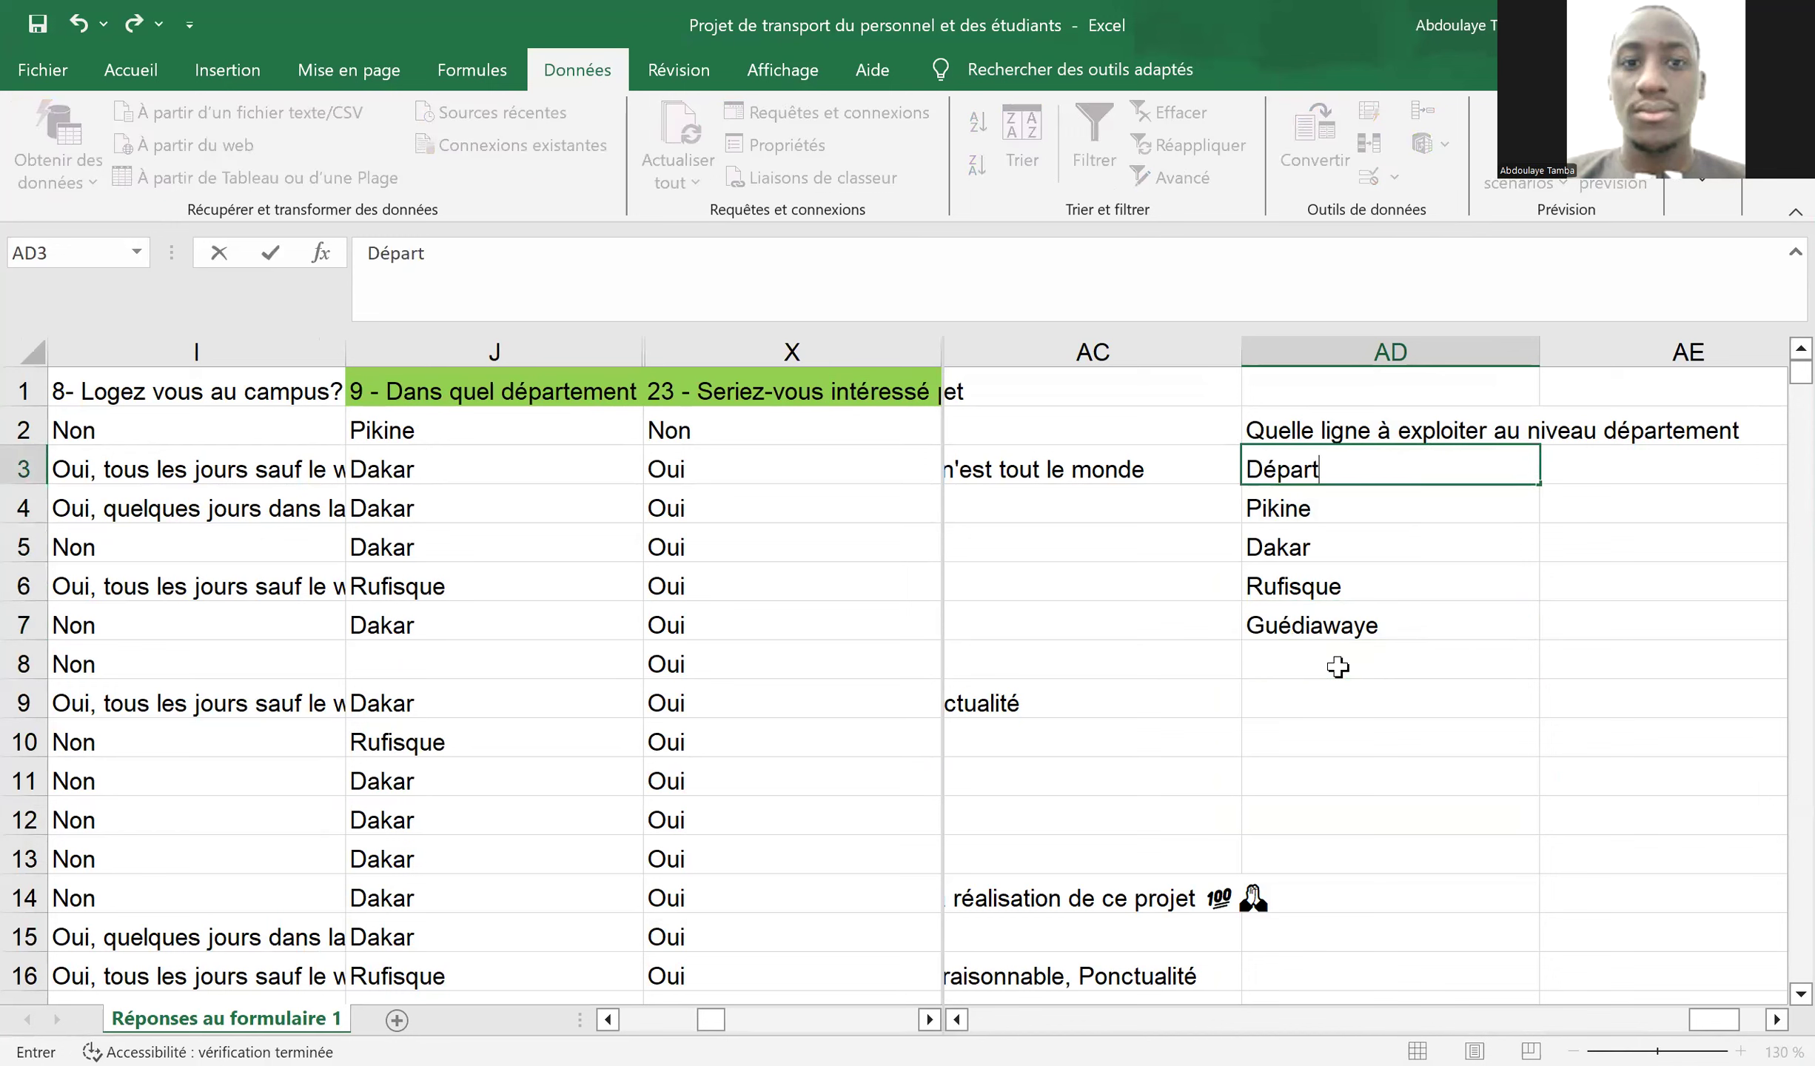
key(BackSpace)
key(BackSpace)
text(ement)
- Enter the header Nombre de candidat in AE3, beside the Département header
key(Tab)
text(No)
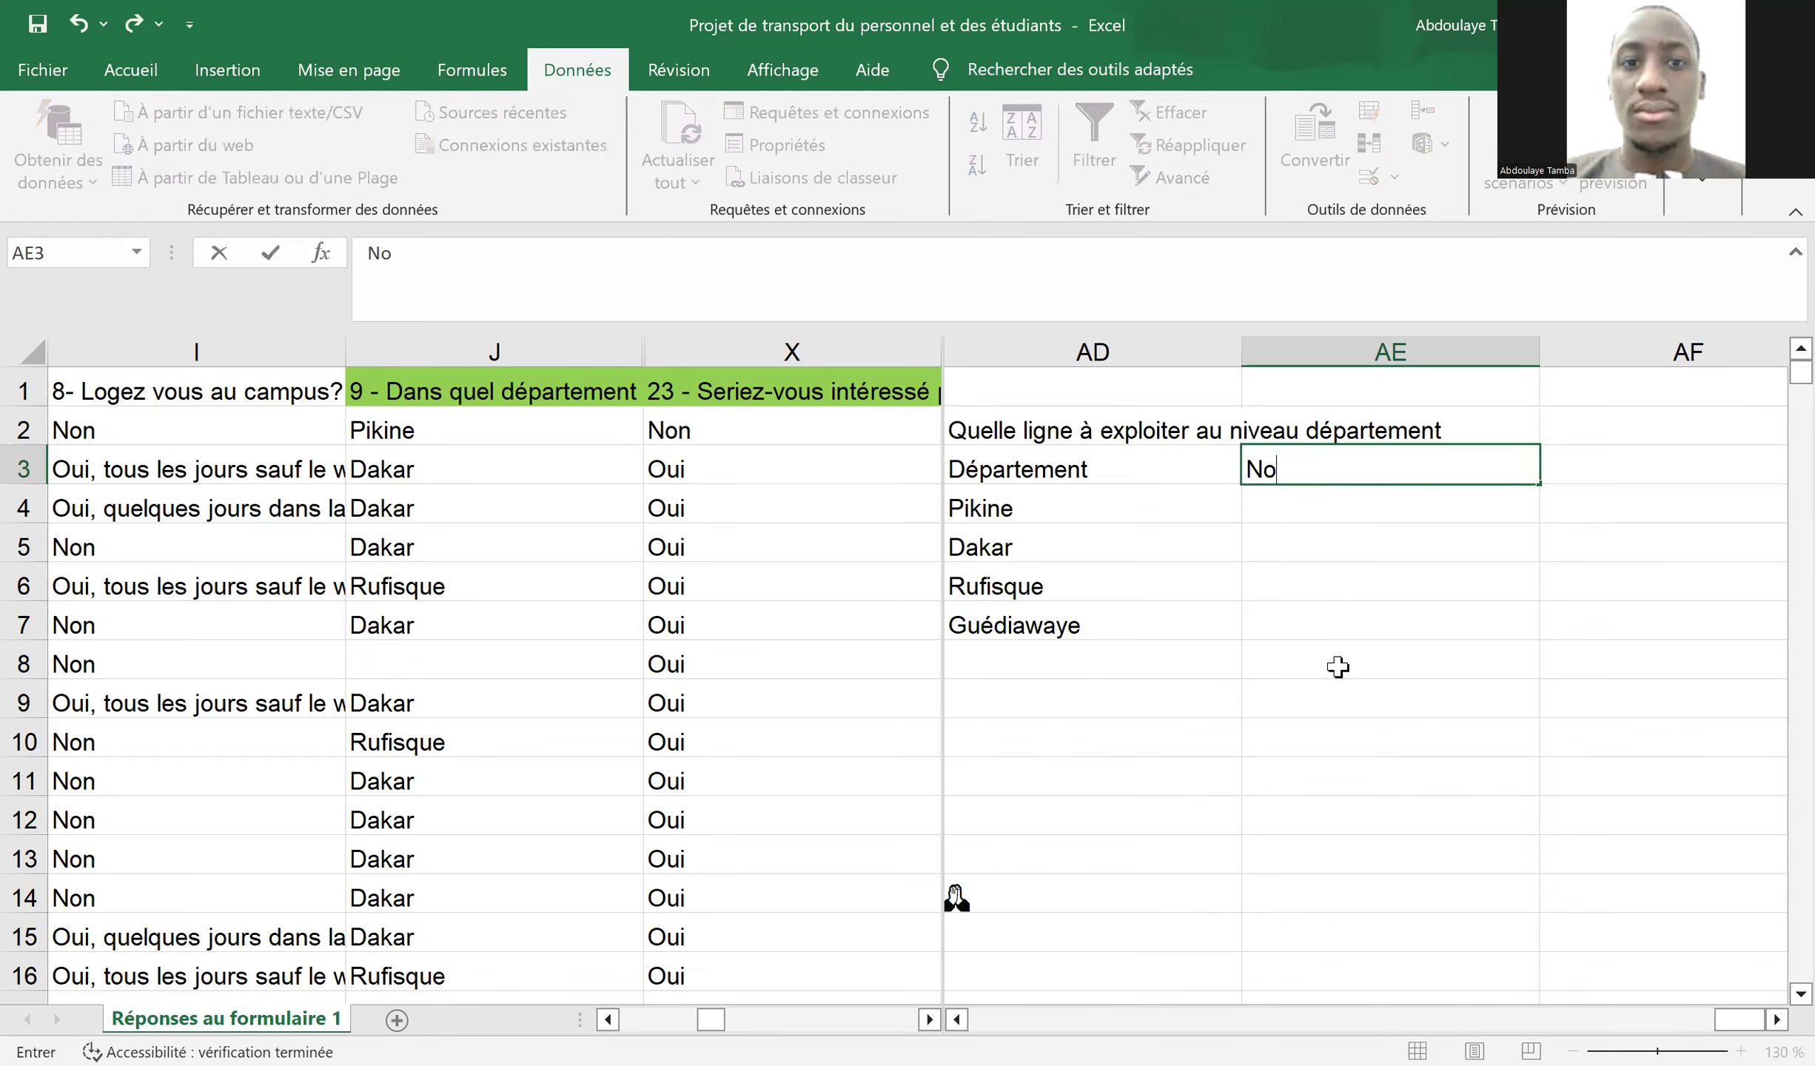
text(mbre d')
key(BackSpace)
text(e candidat)
key(Return)
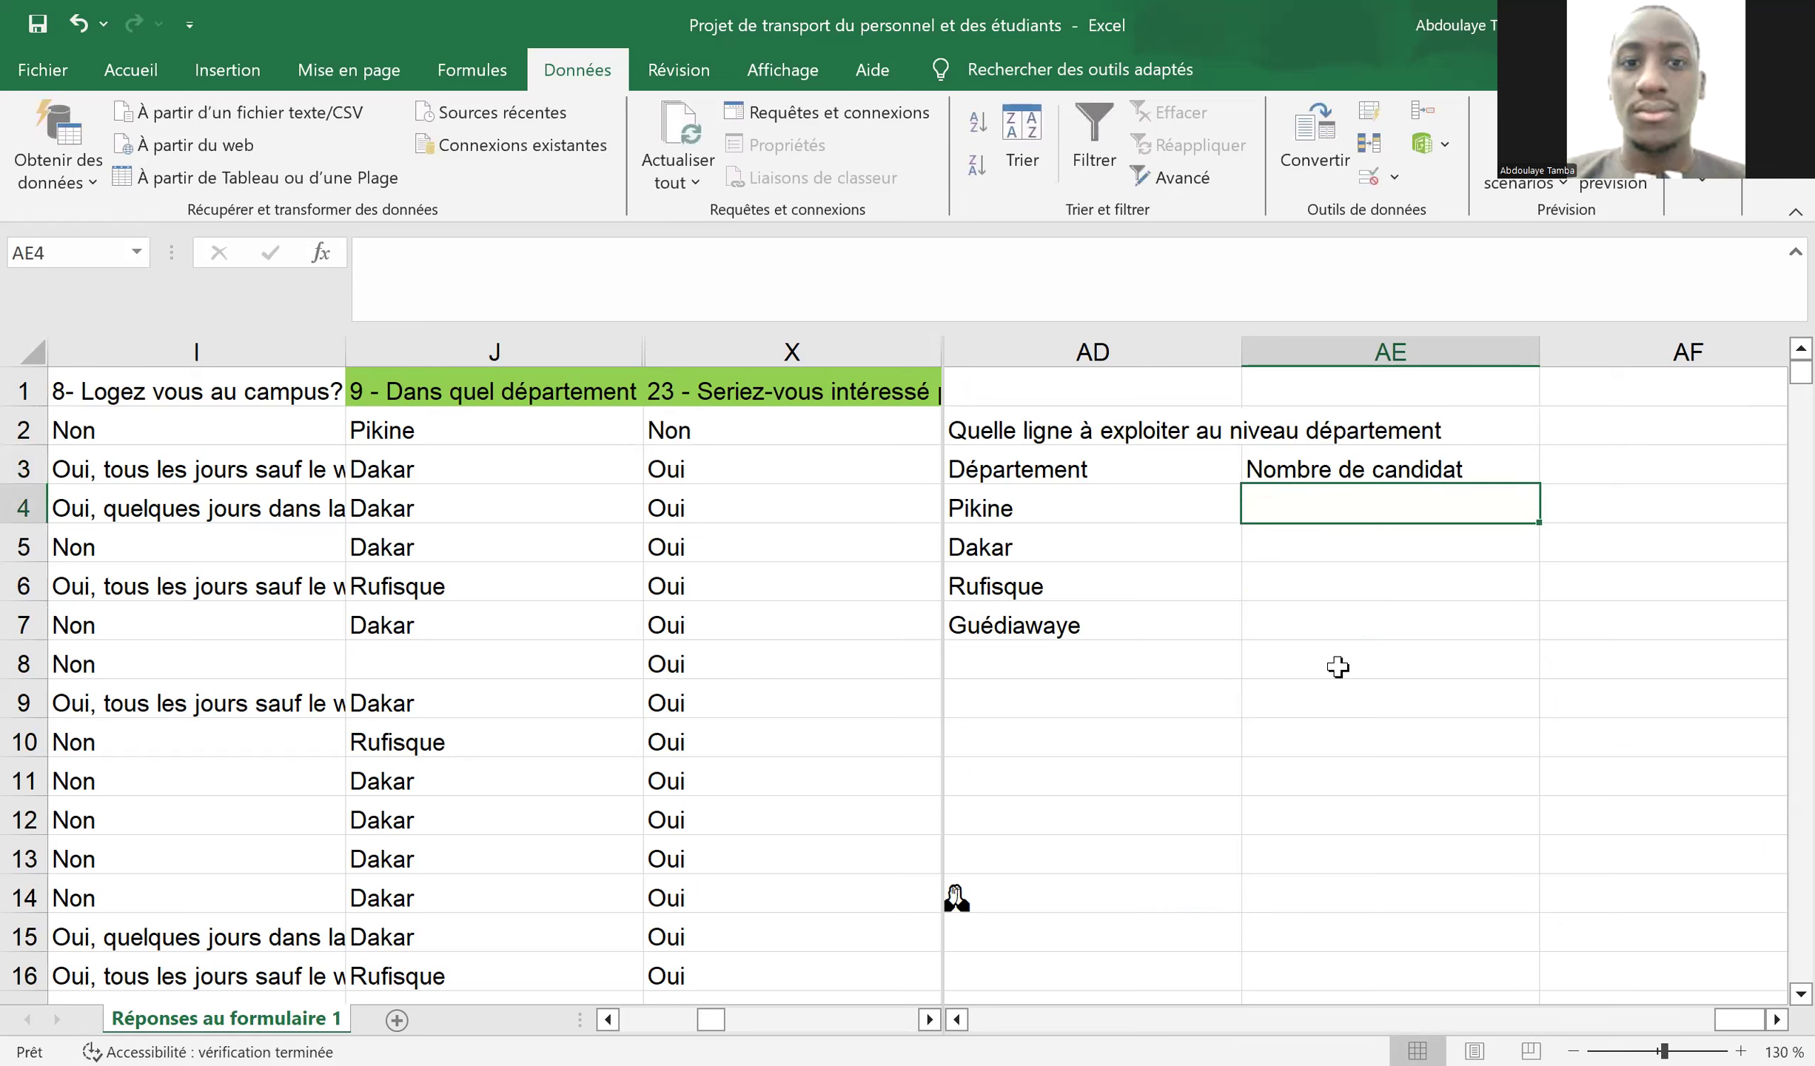
- Count Pikine's interested respondents in AE4 with the formula =NB.SI.ENS(J:J;AD4;X:X;$X$3)
text(=)
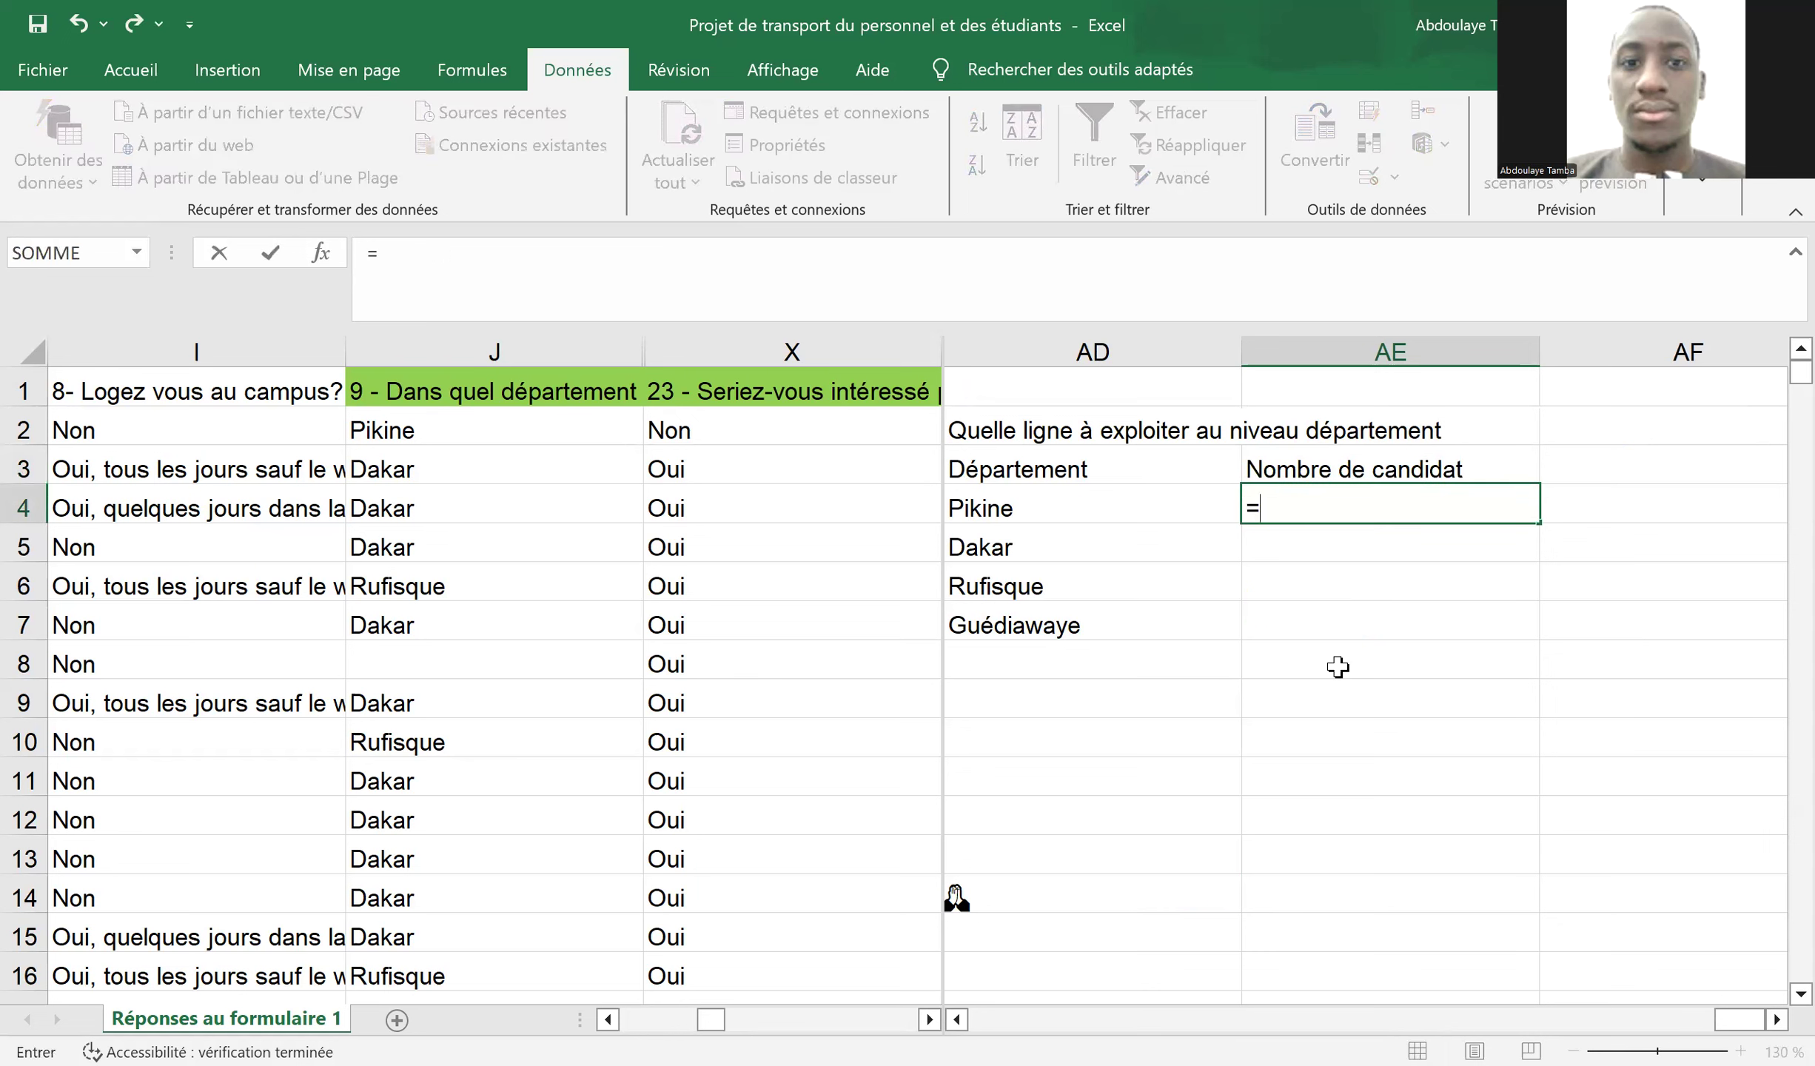
text(nb)
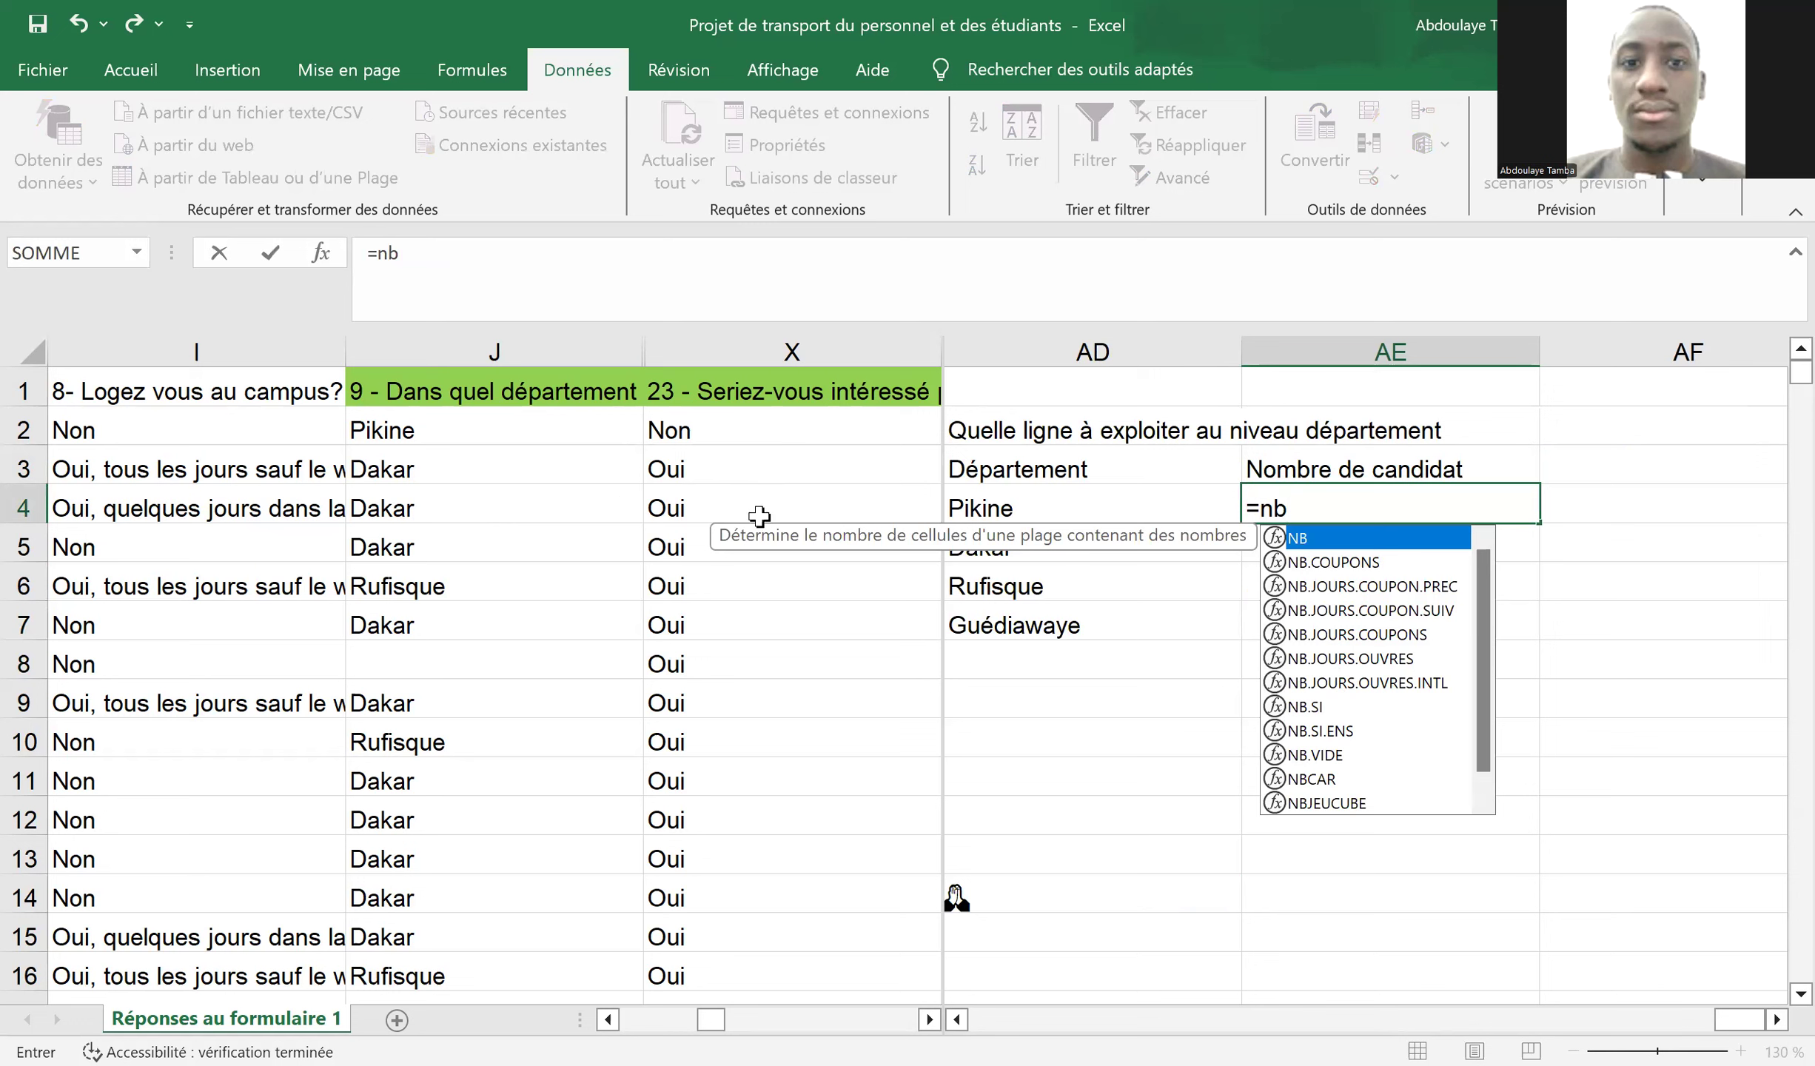
click(1316, 737)
double_click(1315, 736)
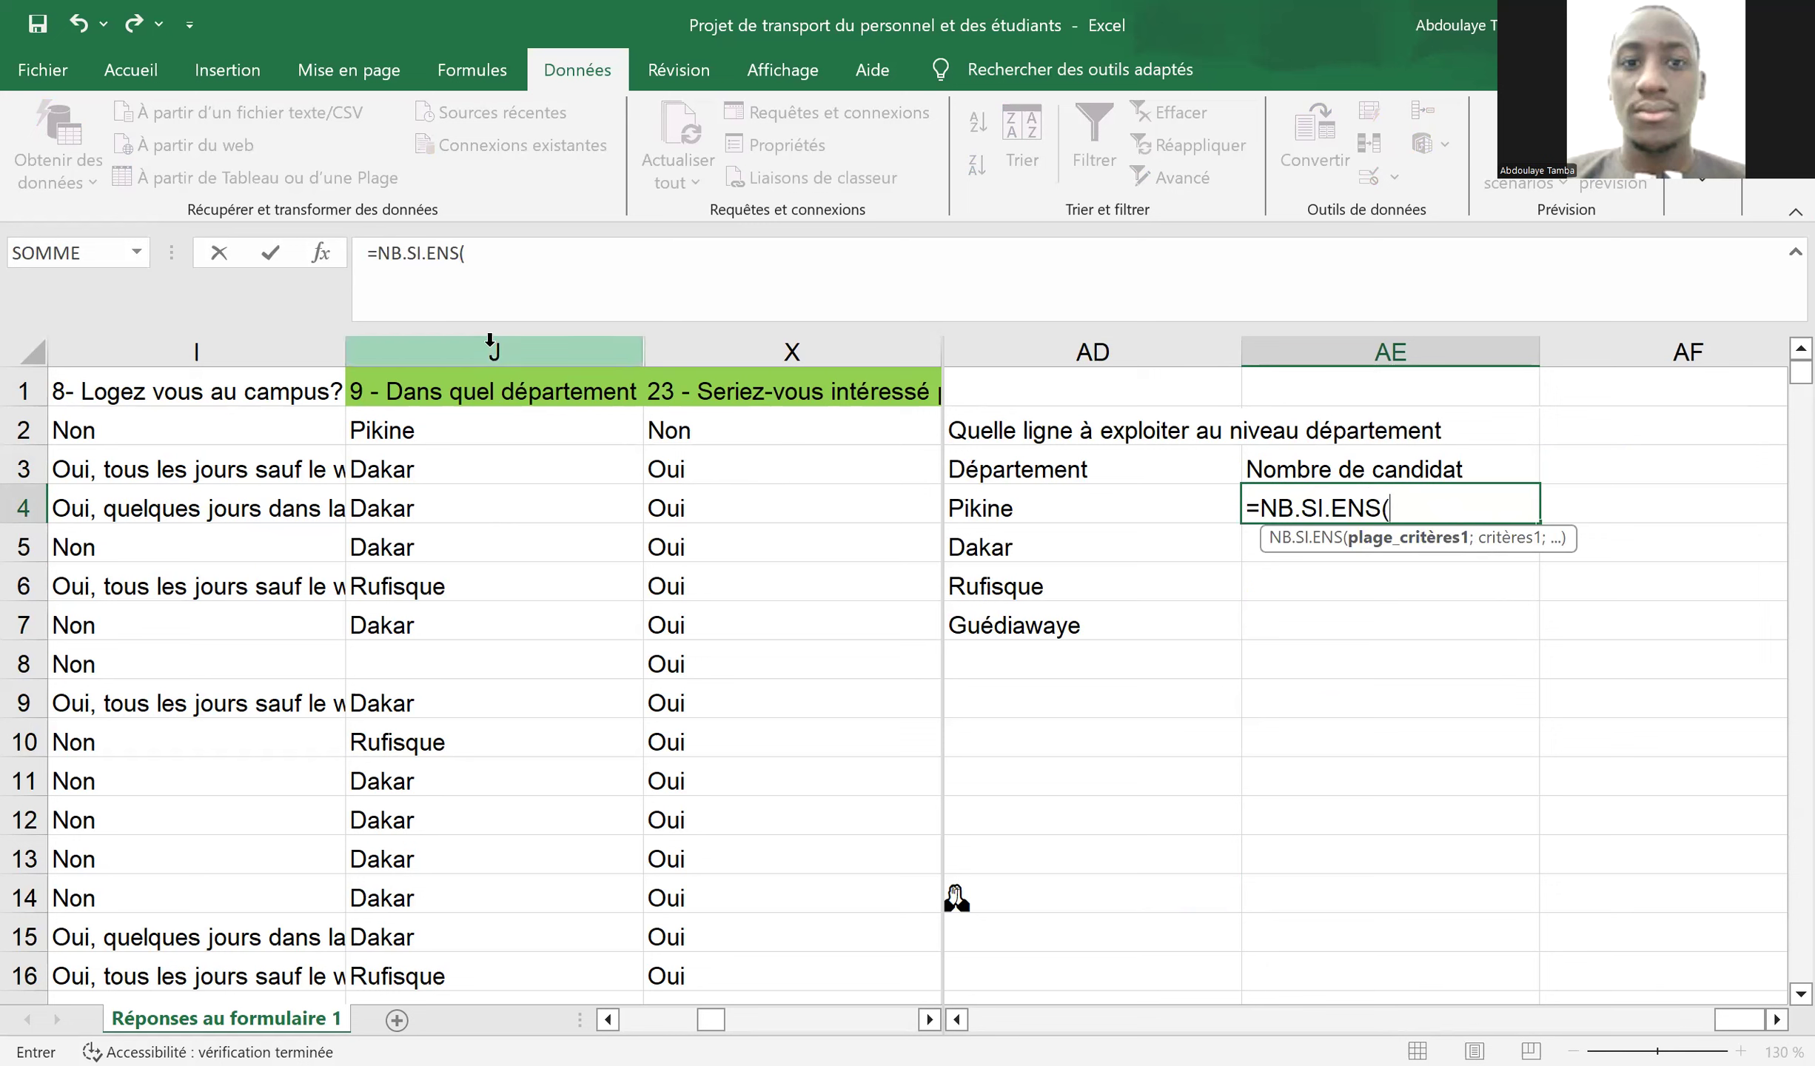
click(489, 339)
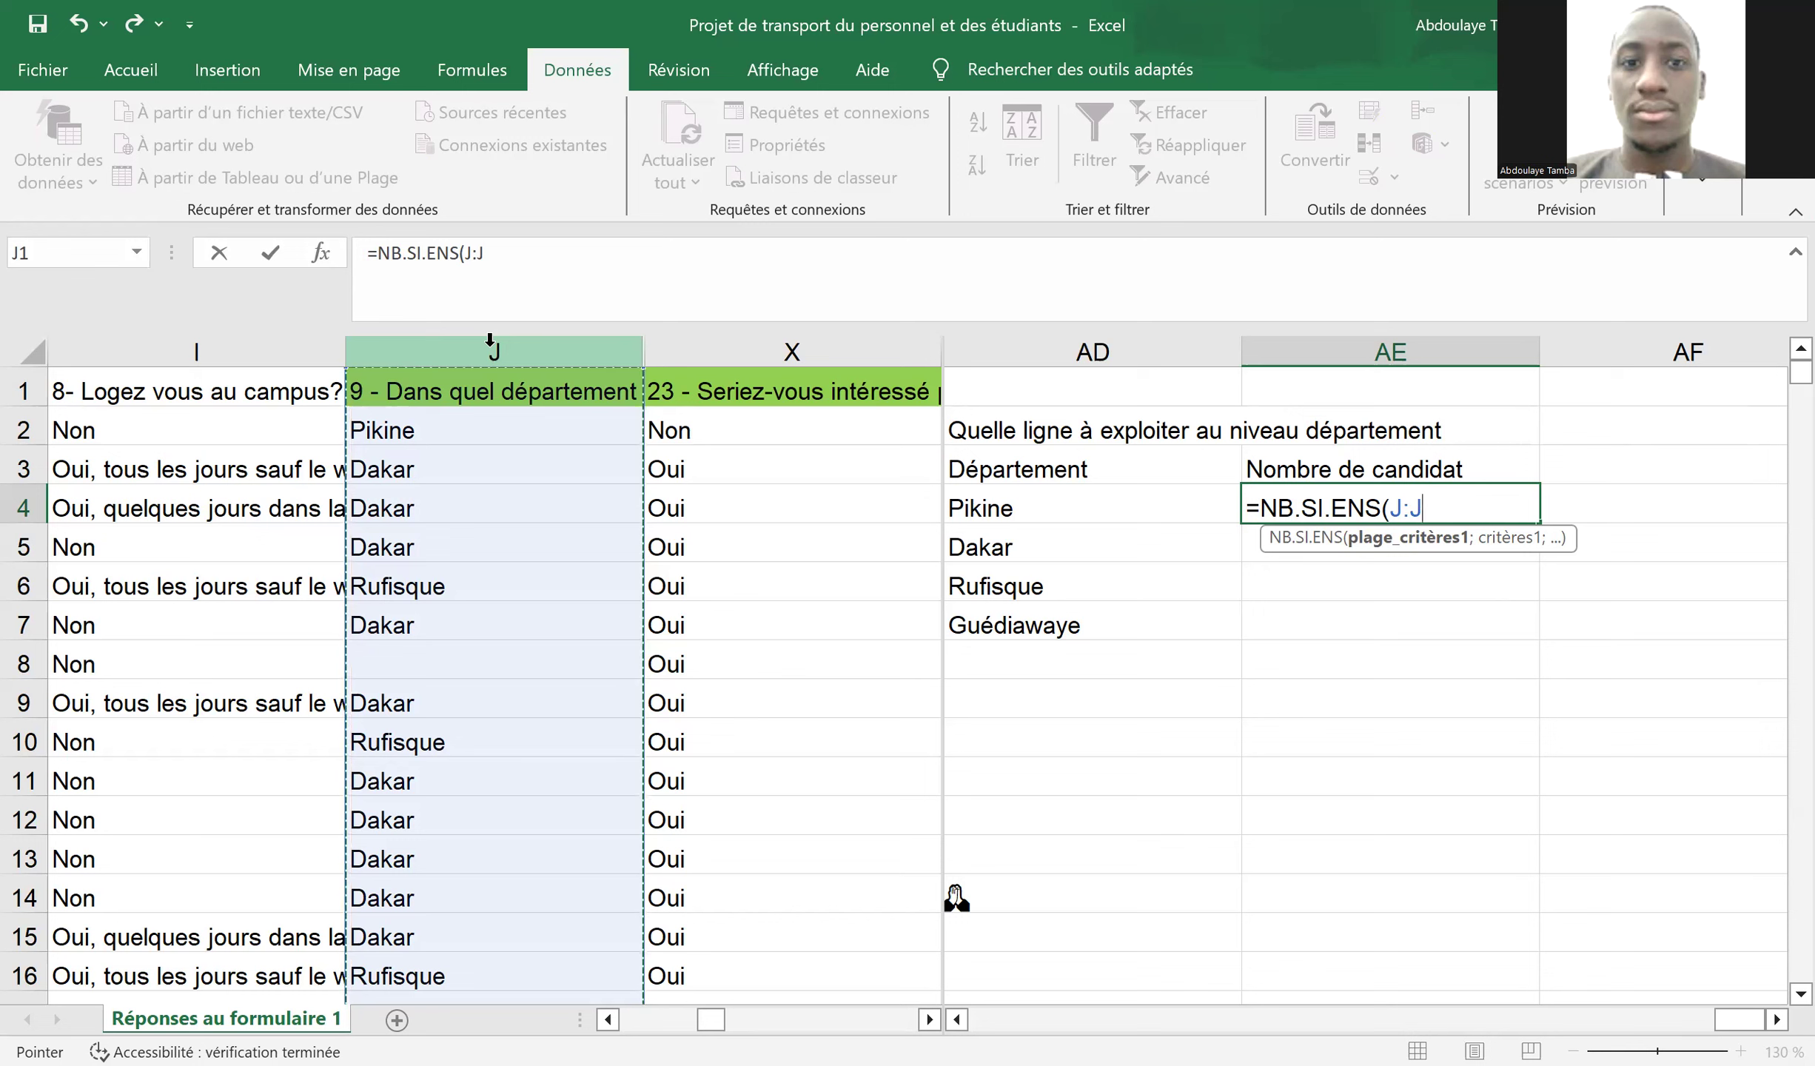
text(;)
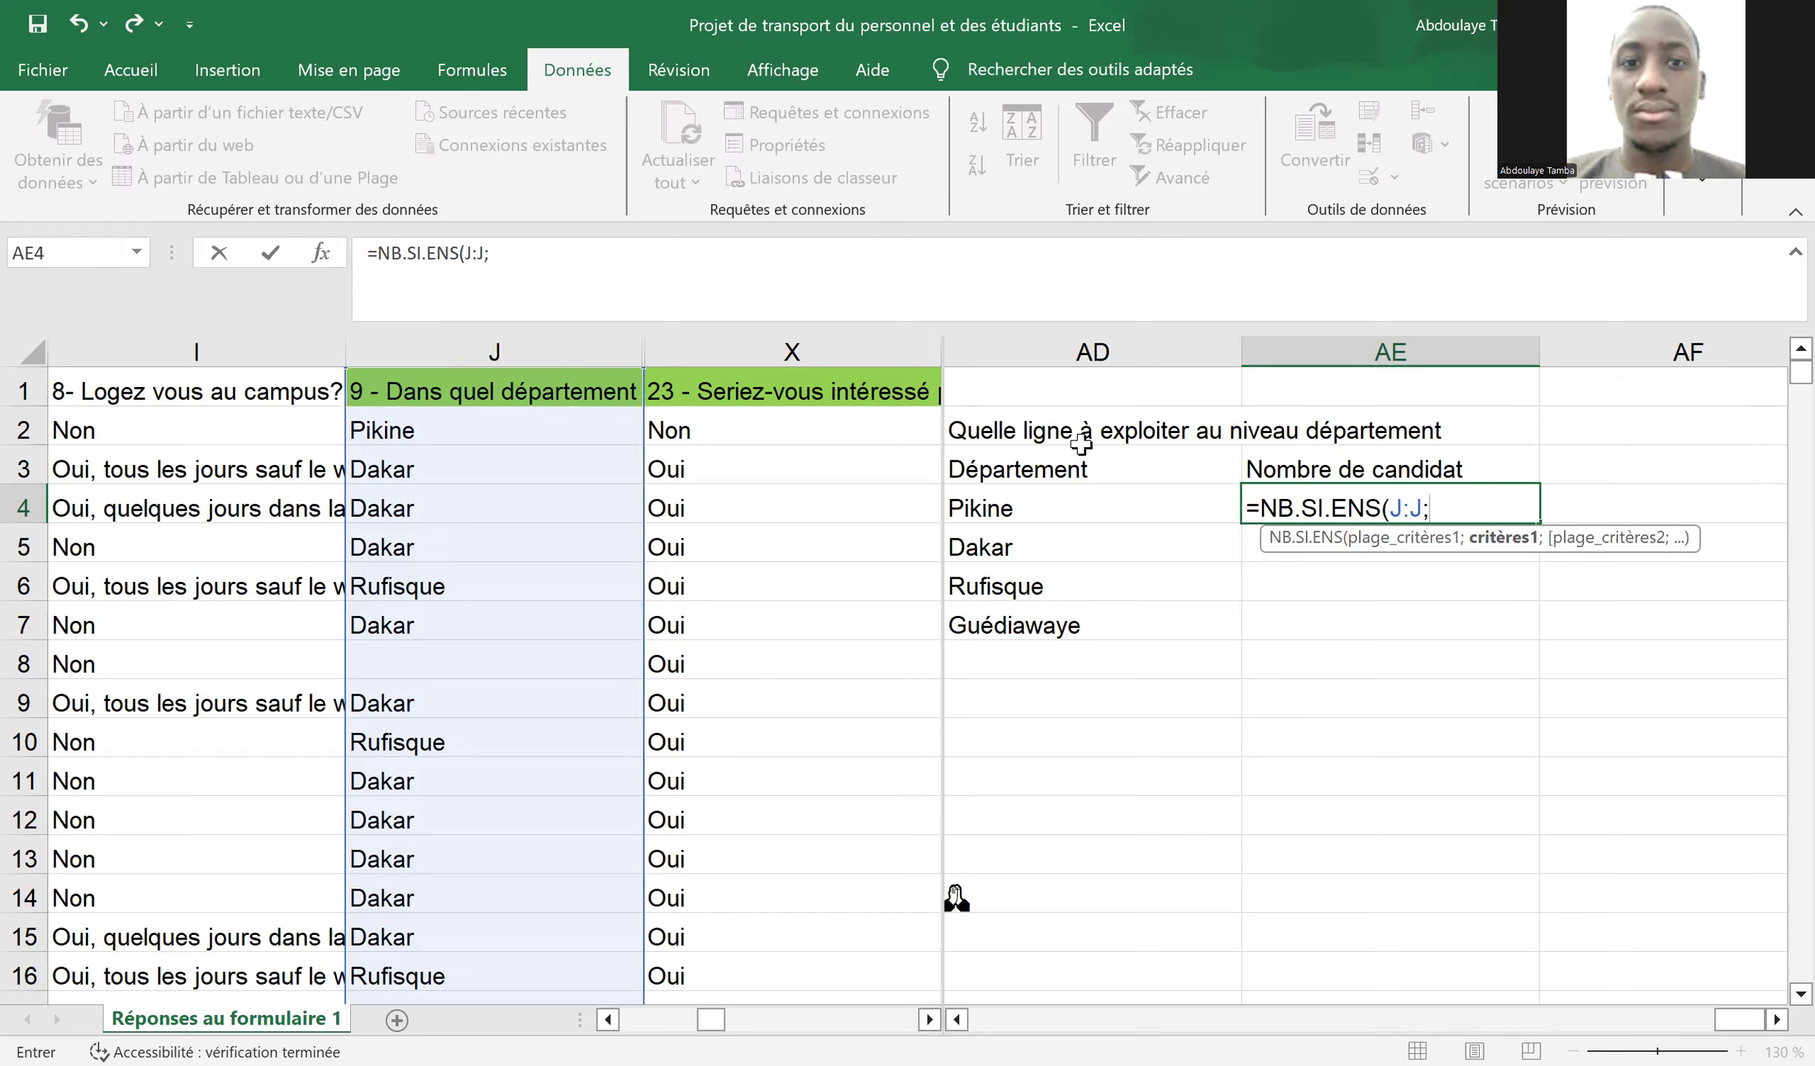
click(1004, 507)
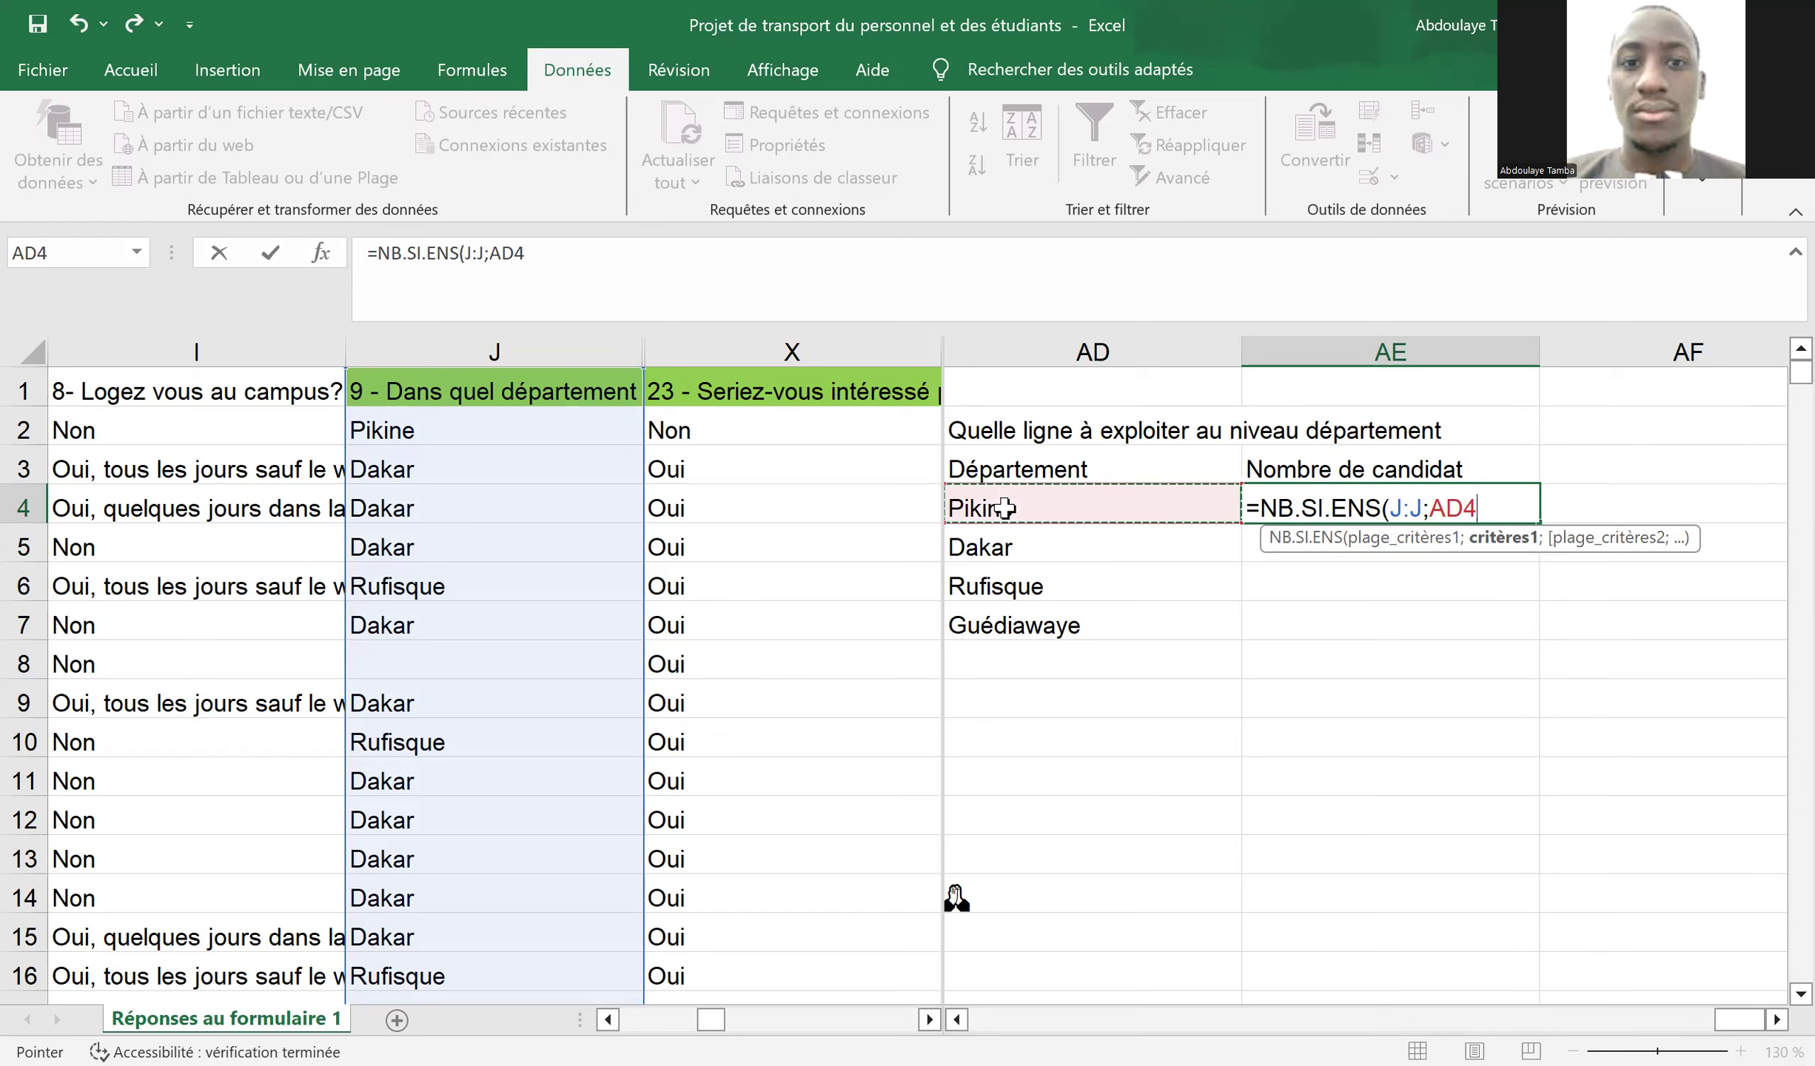
text(;)
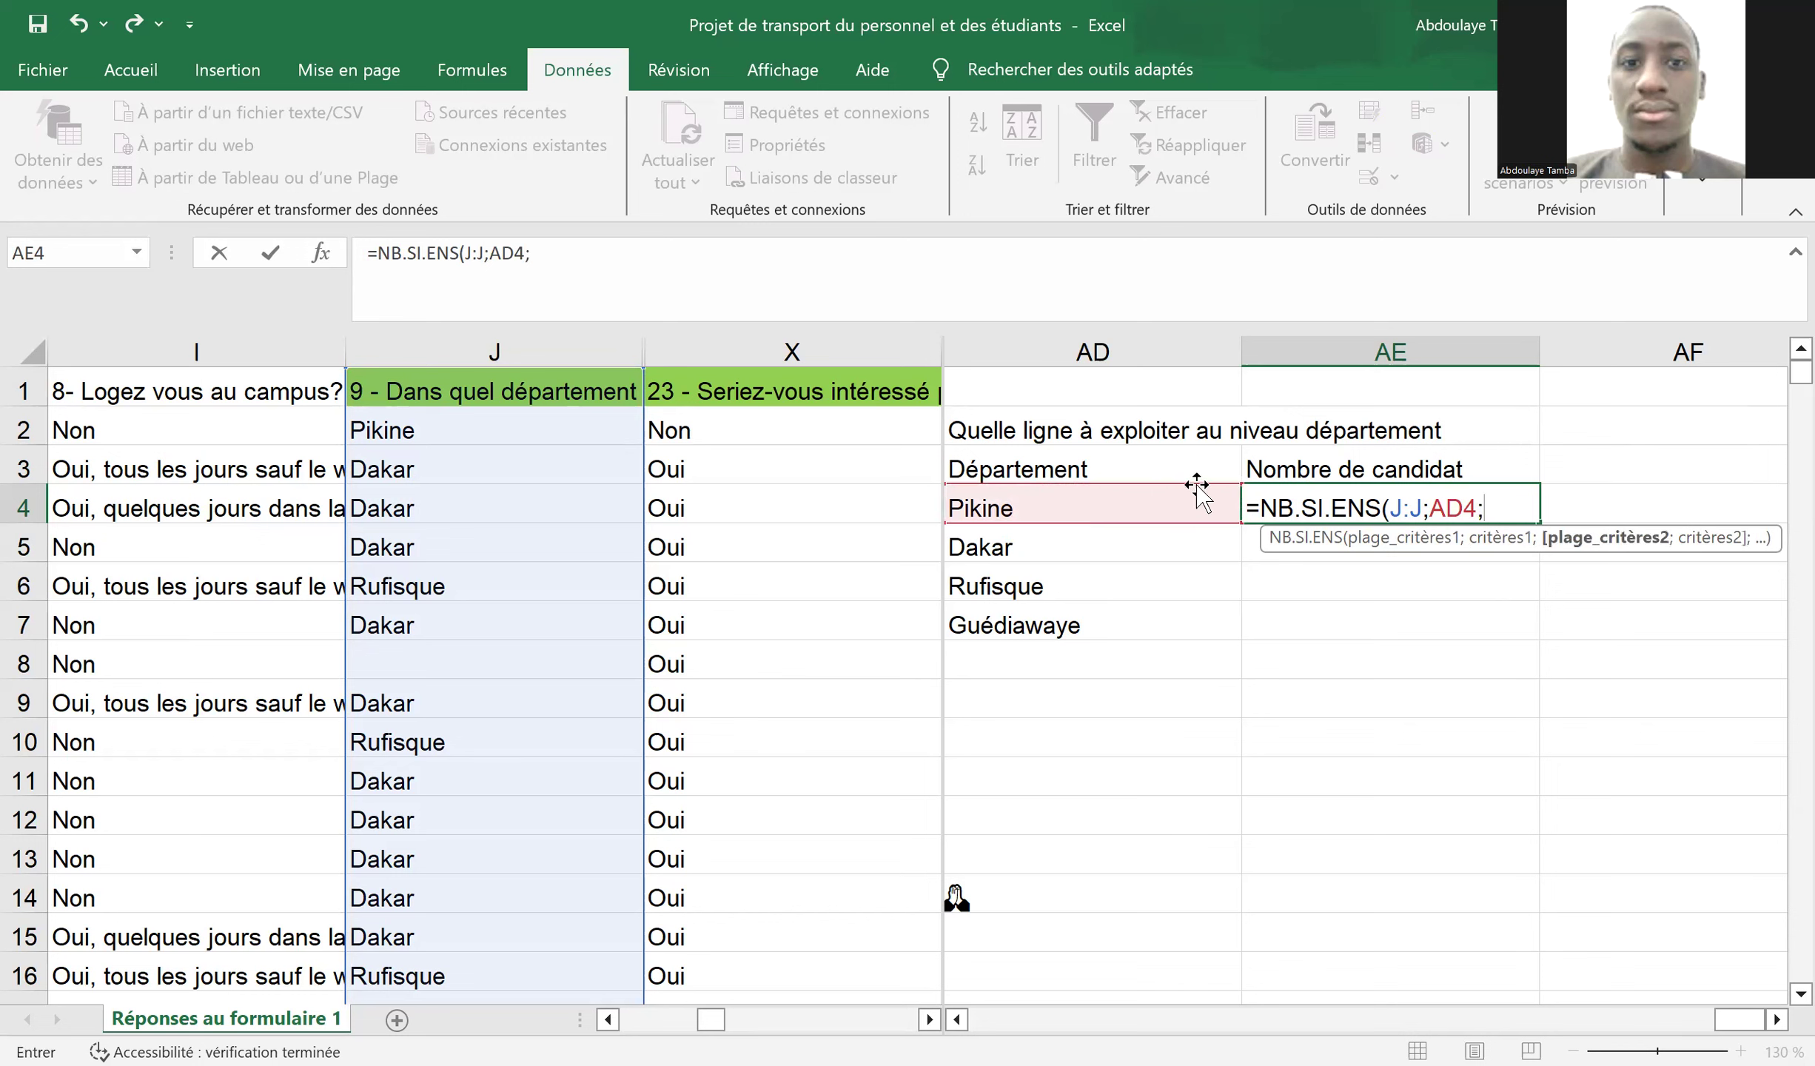
click(810, 348)
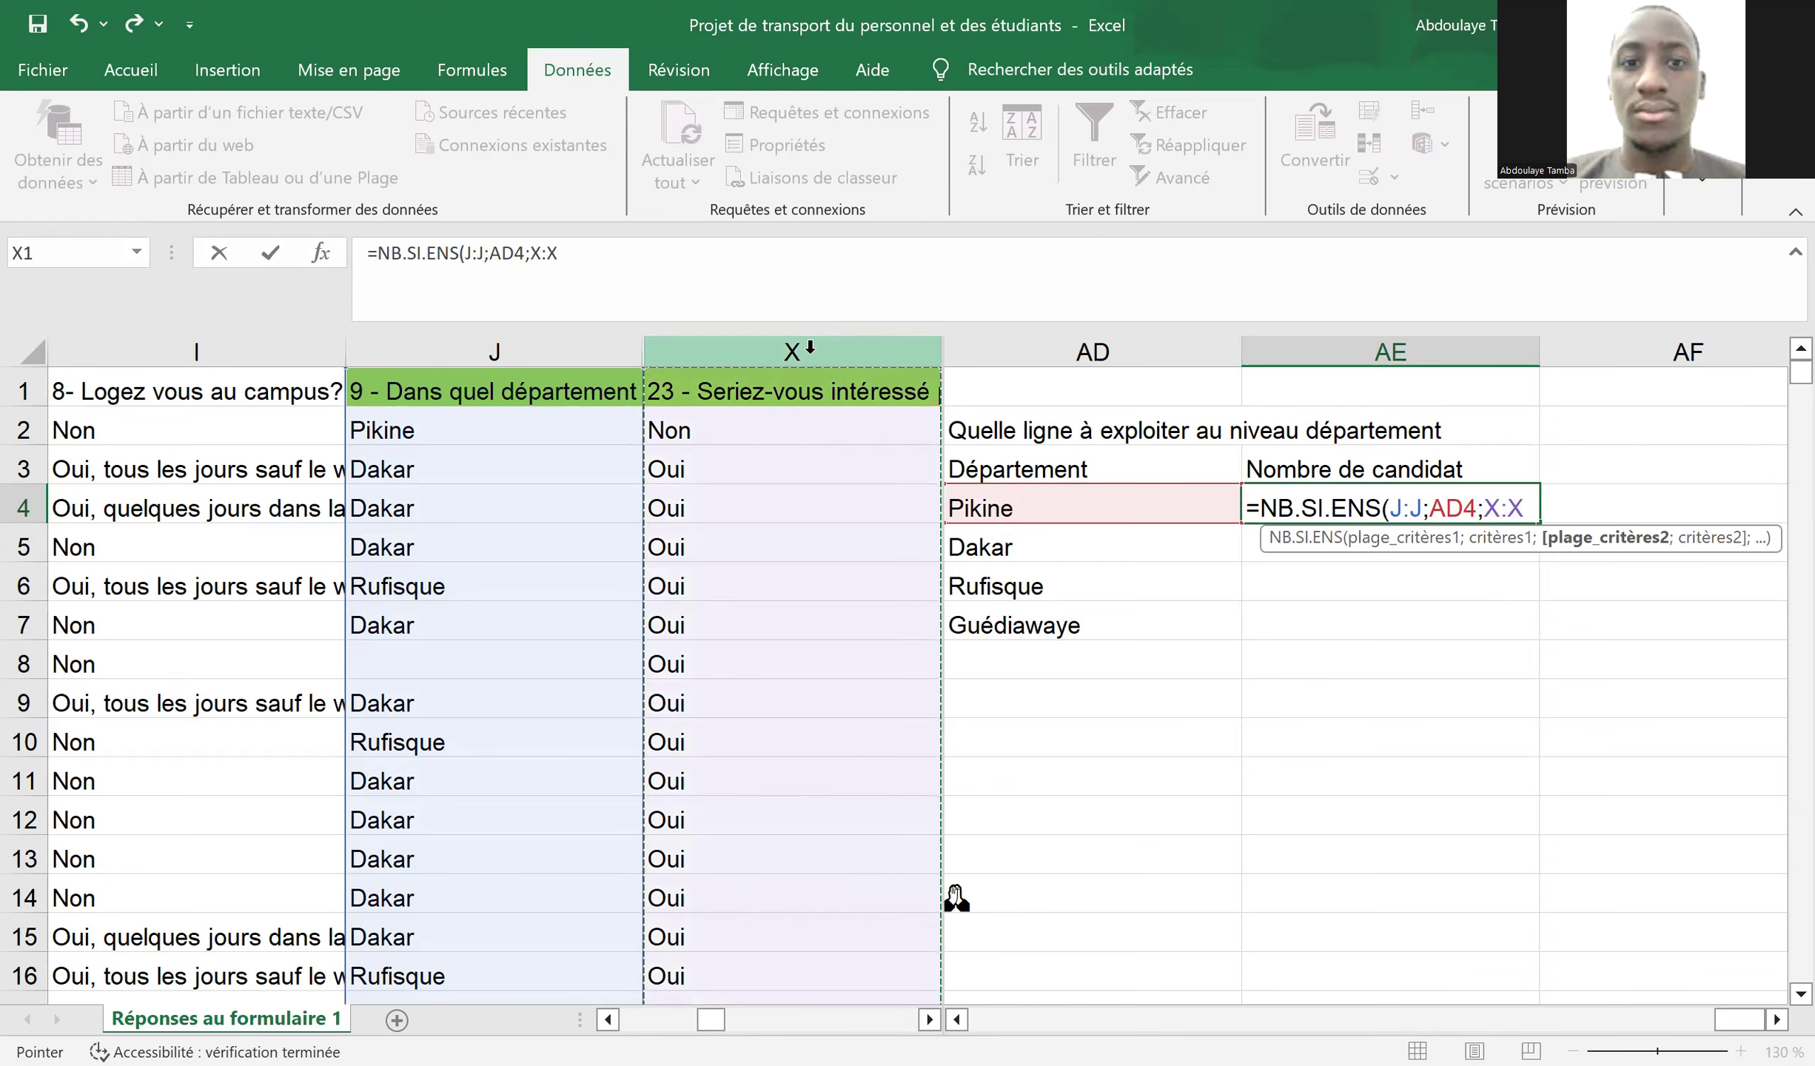
text(;)
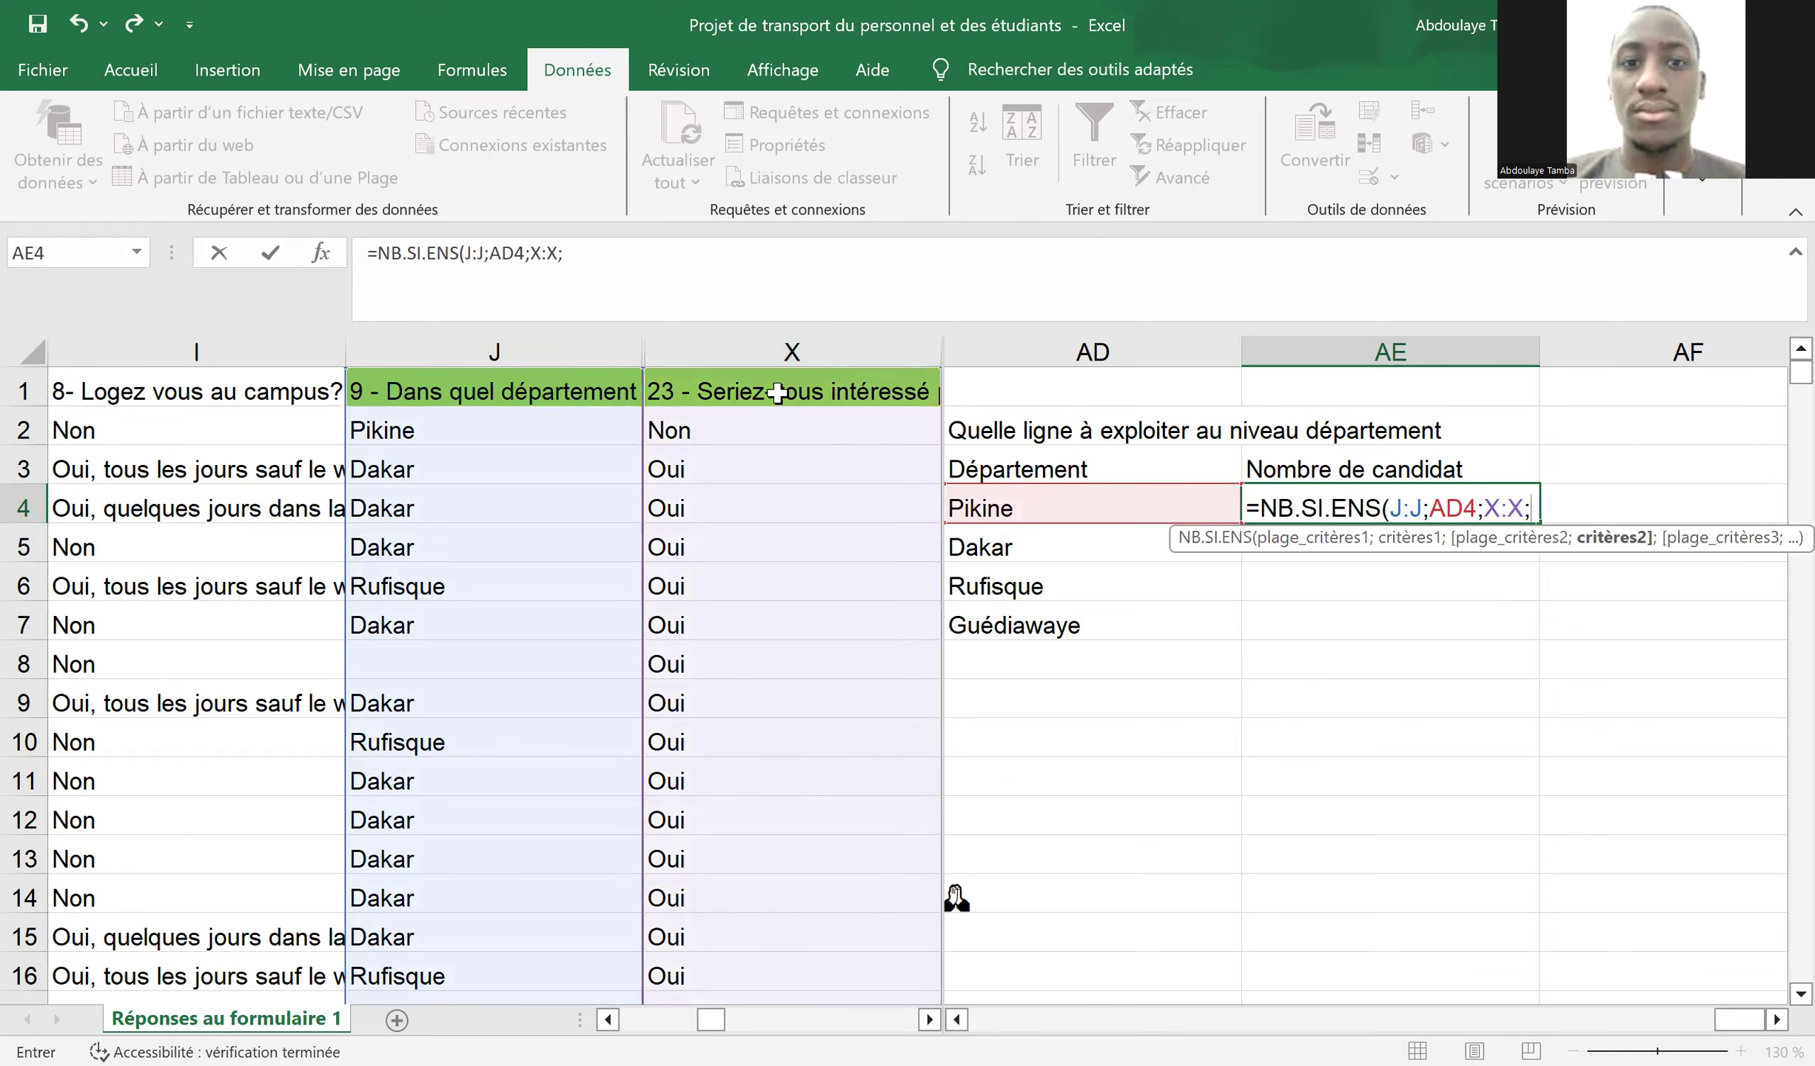
click(704, 464)
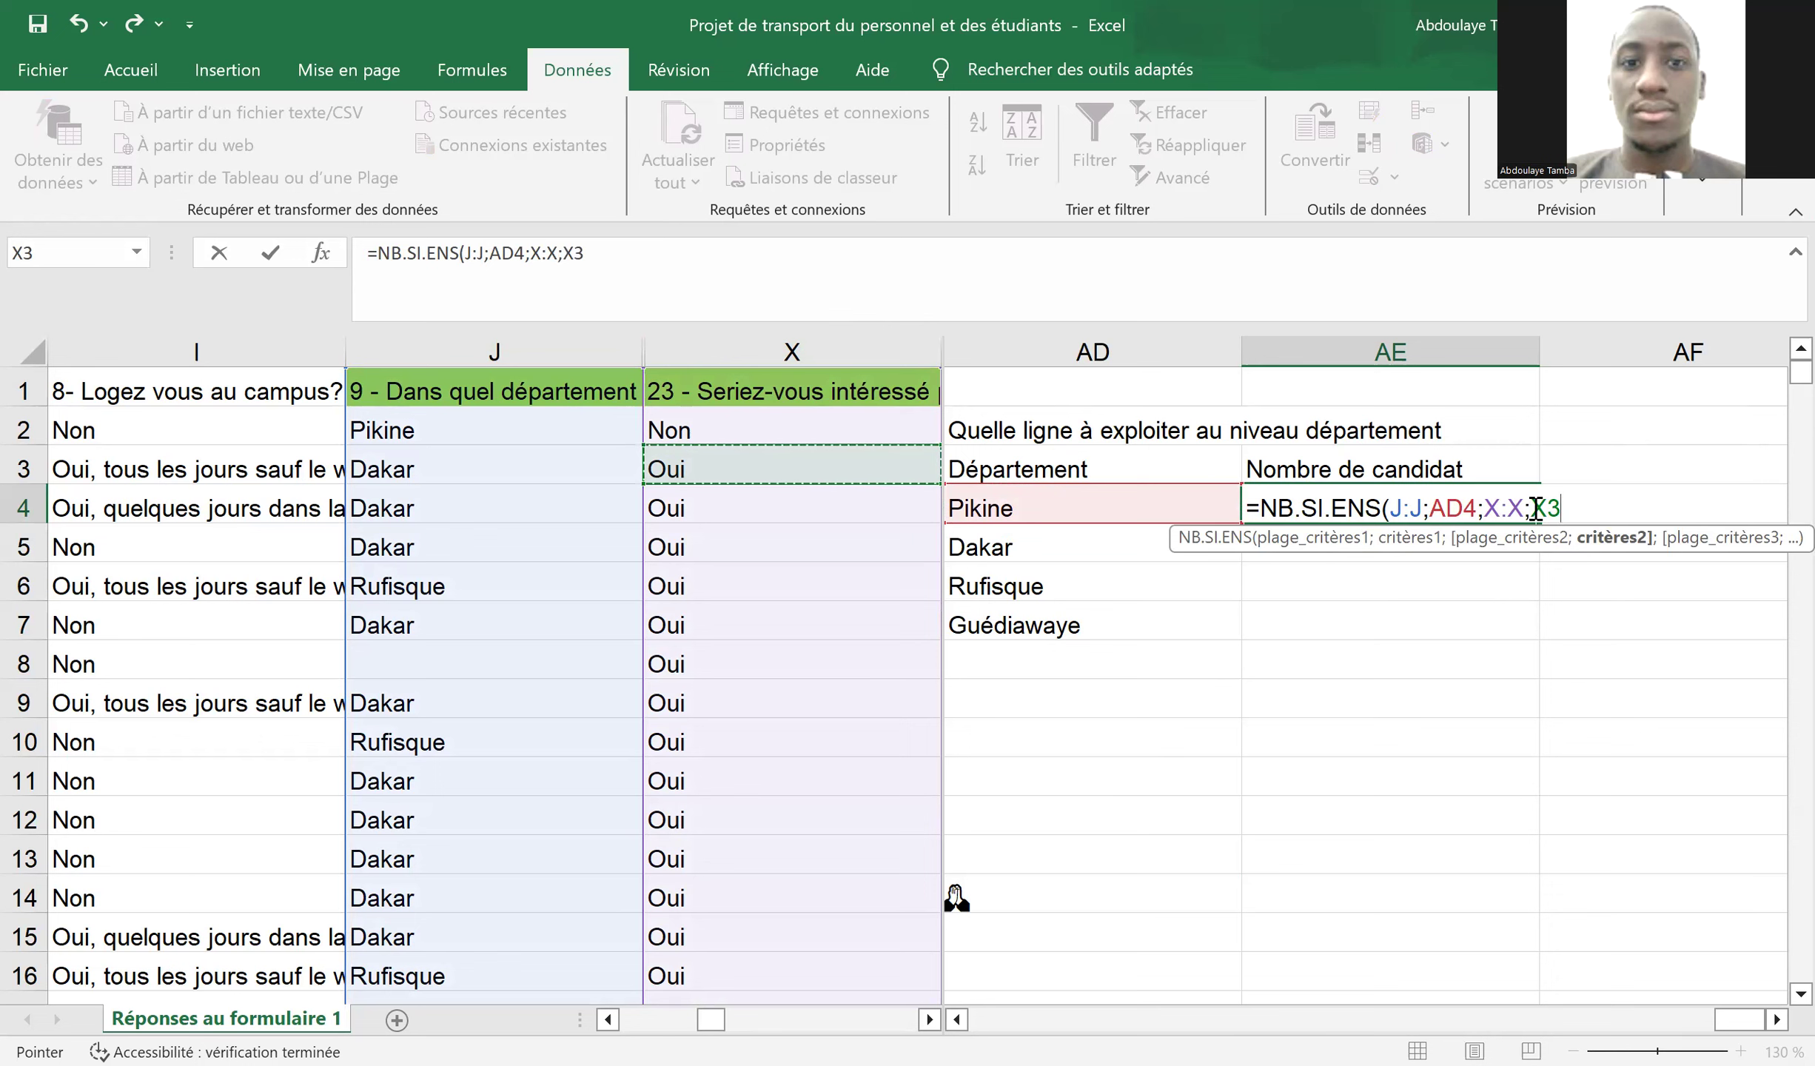
key(F4)
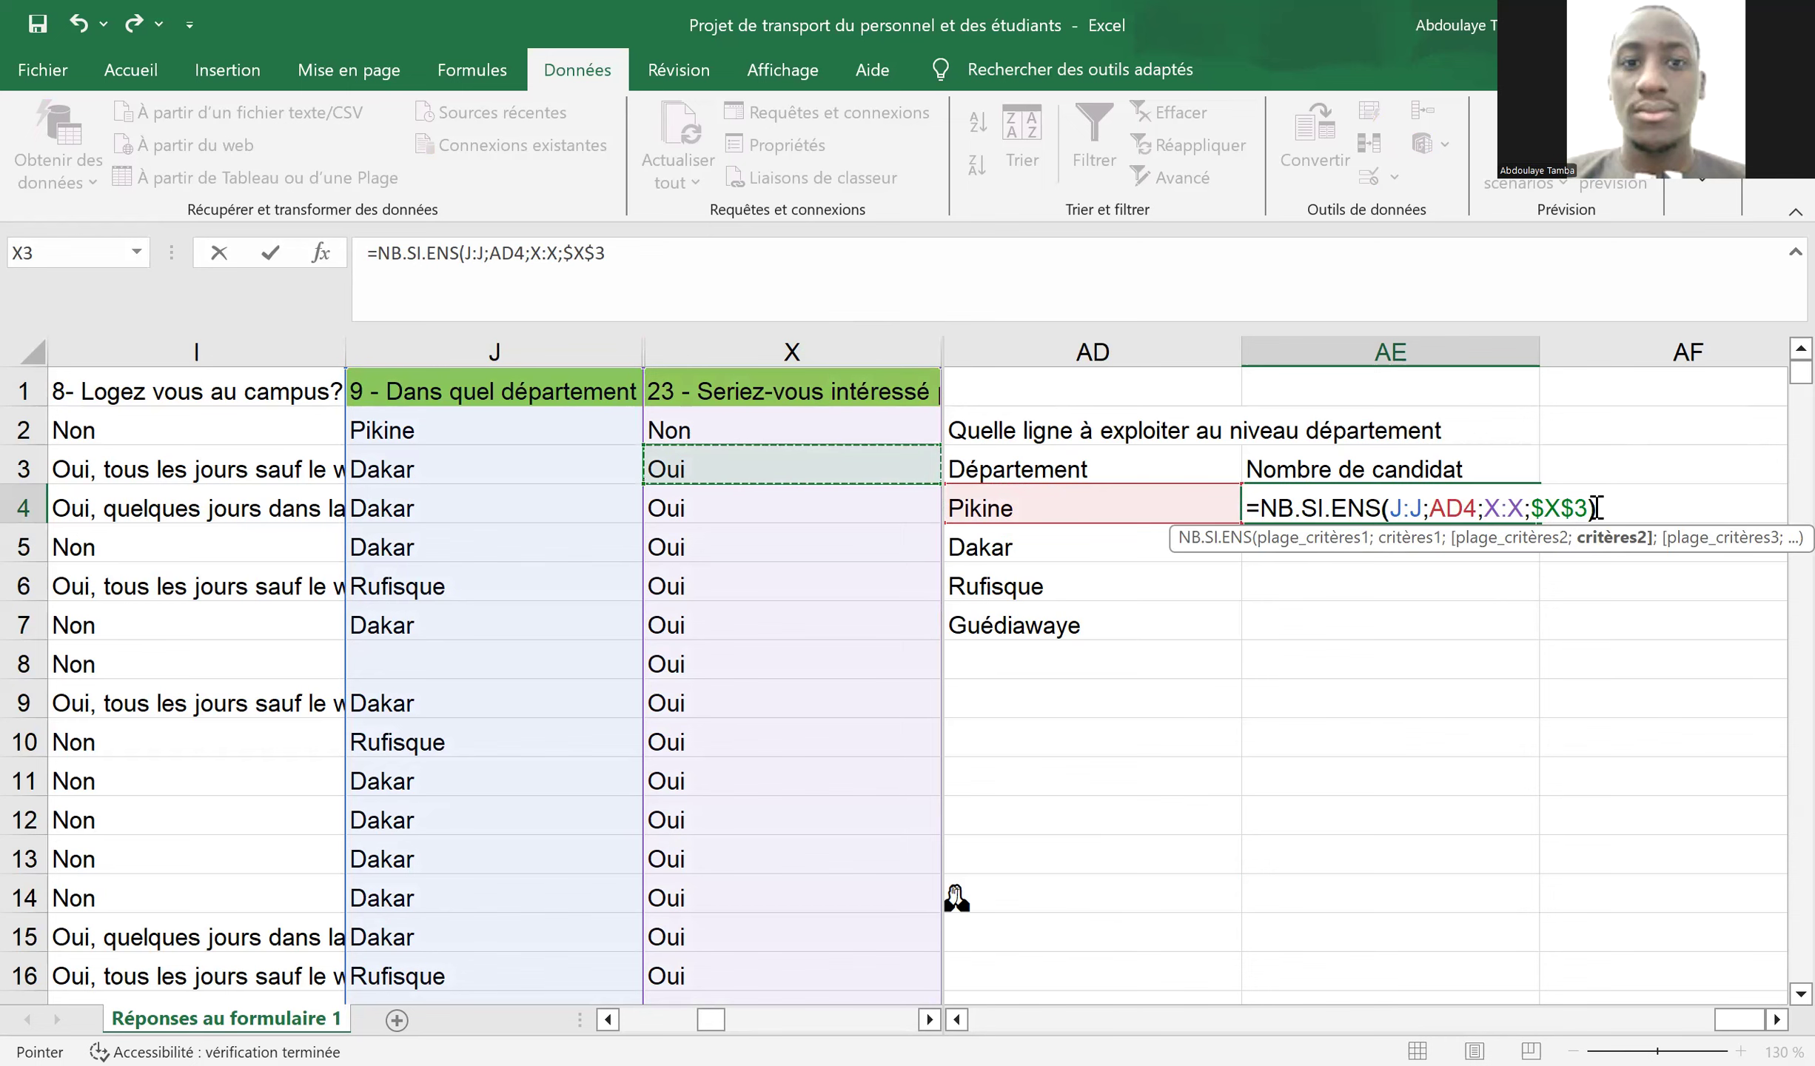
key(Return)
key(Up)
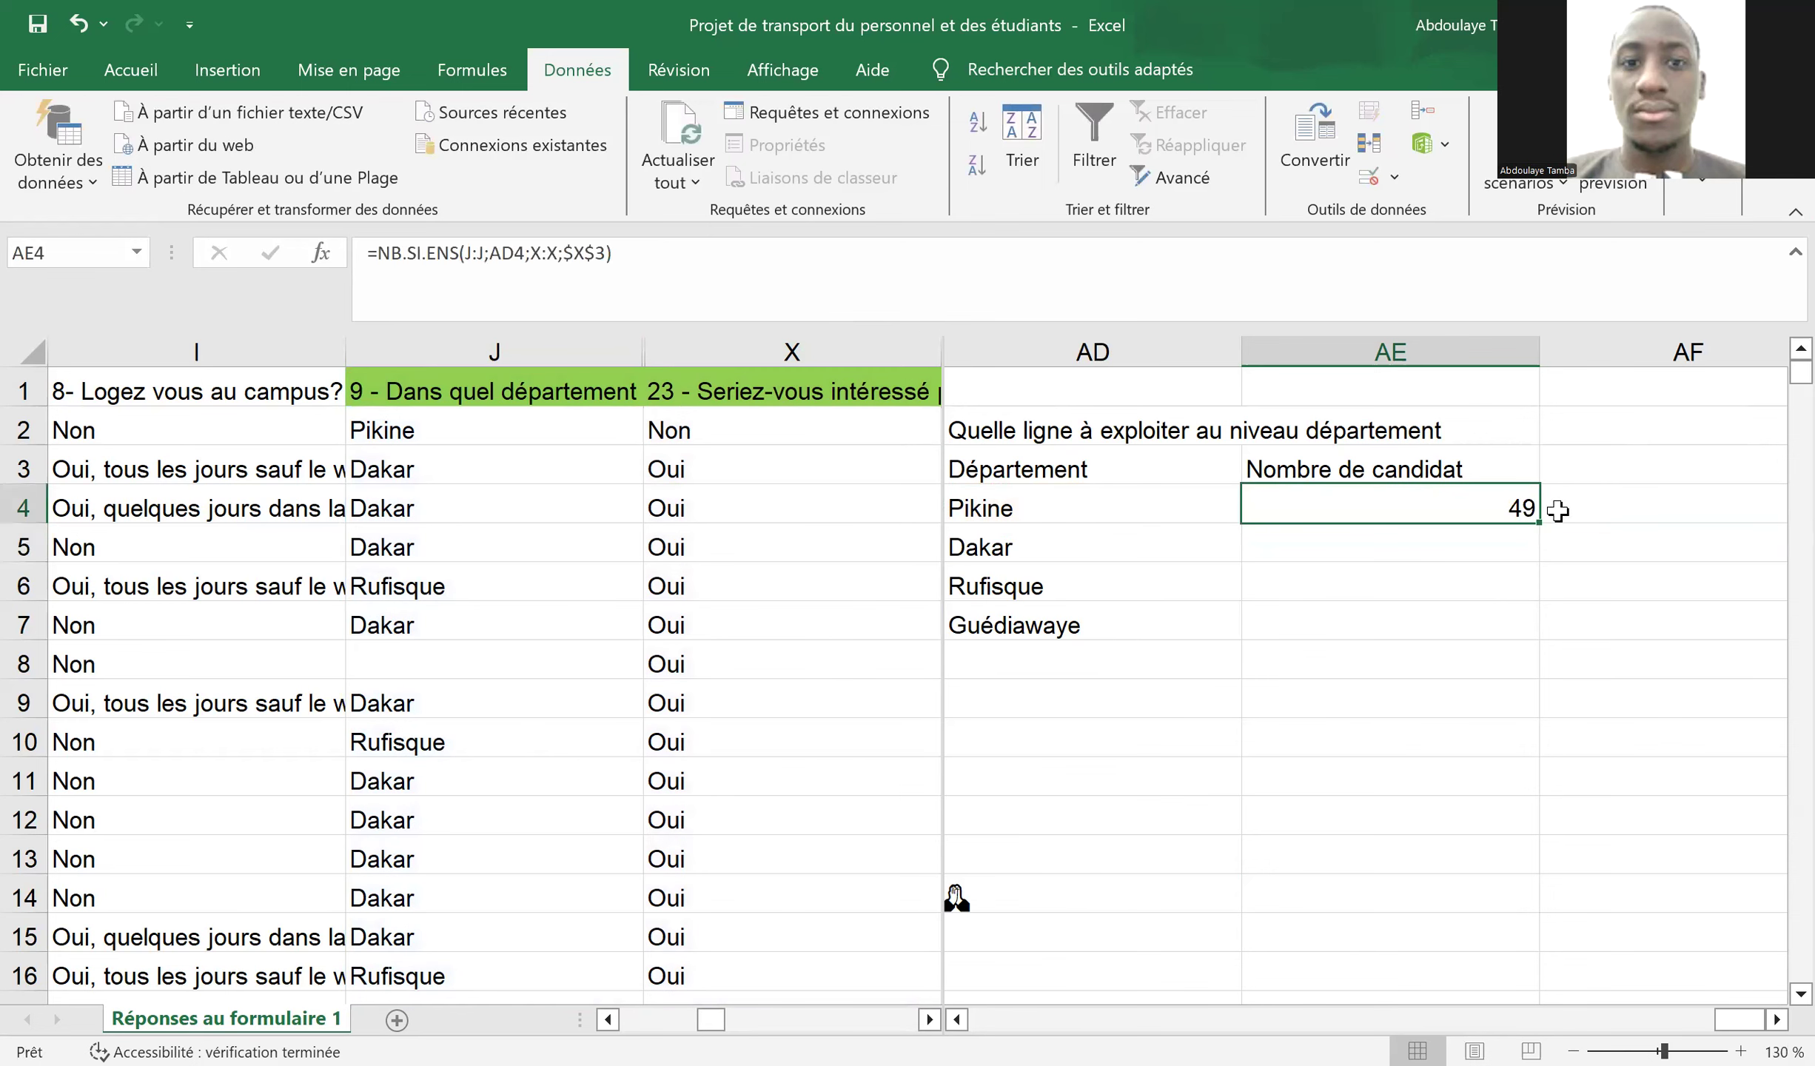
- Fill the AE4 counting formula down to AE7 and check the copied formulas for the other departments
drag(1540, 521, 1538, 636)
click(1487, 552)
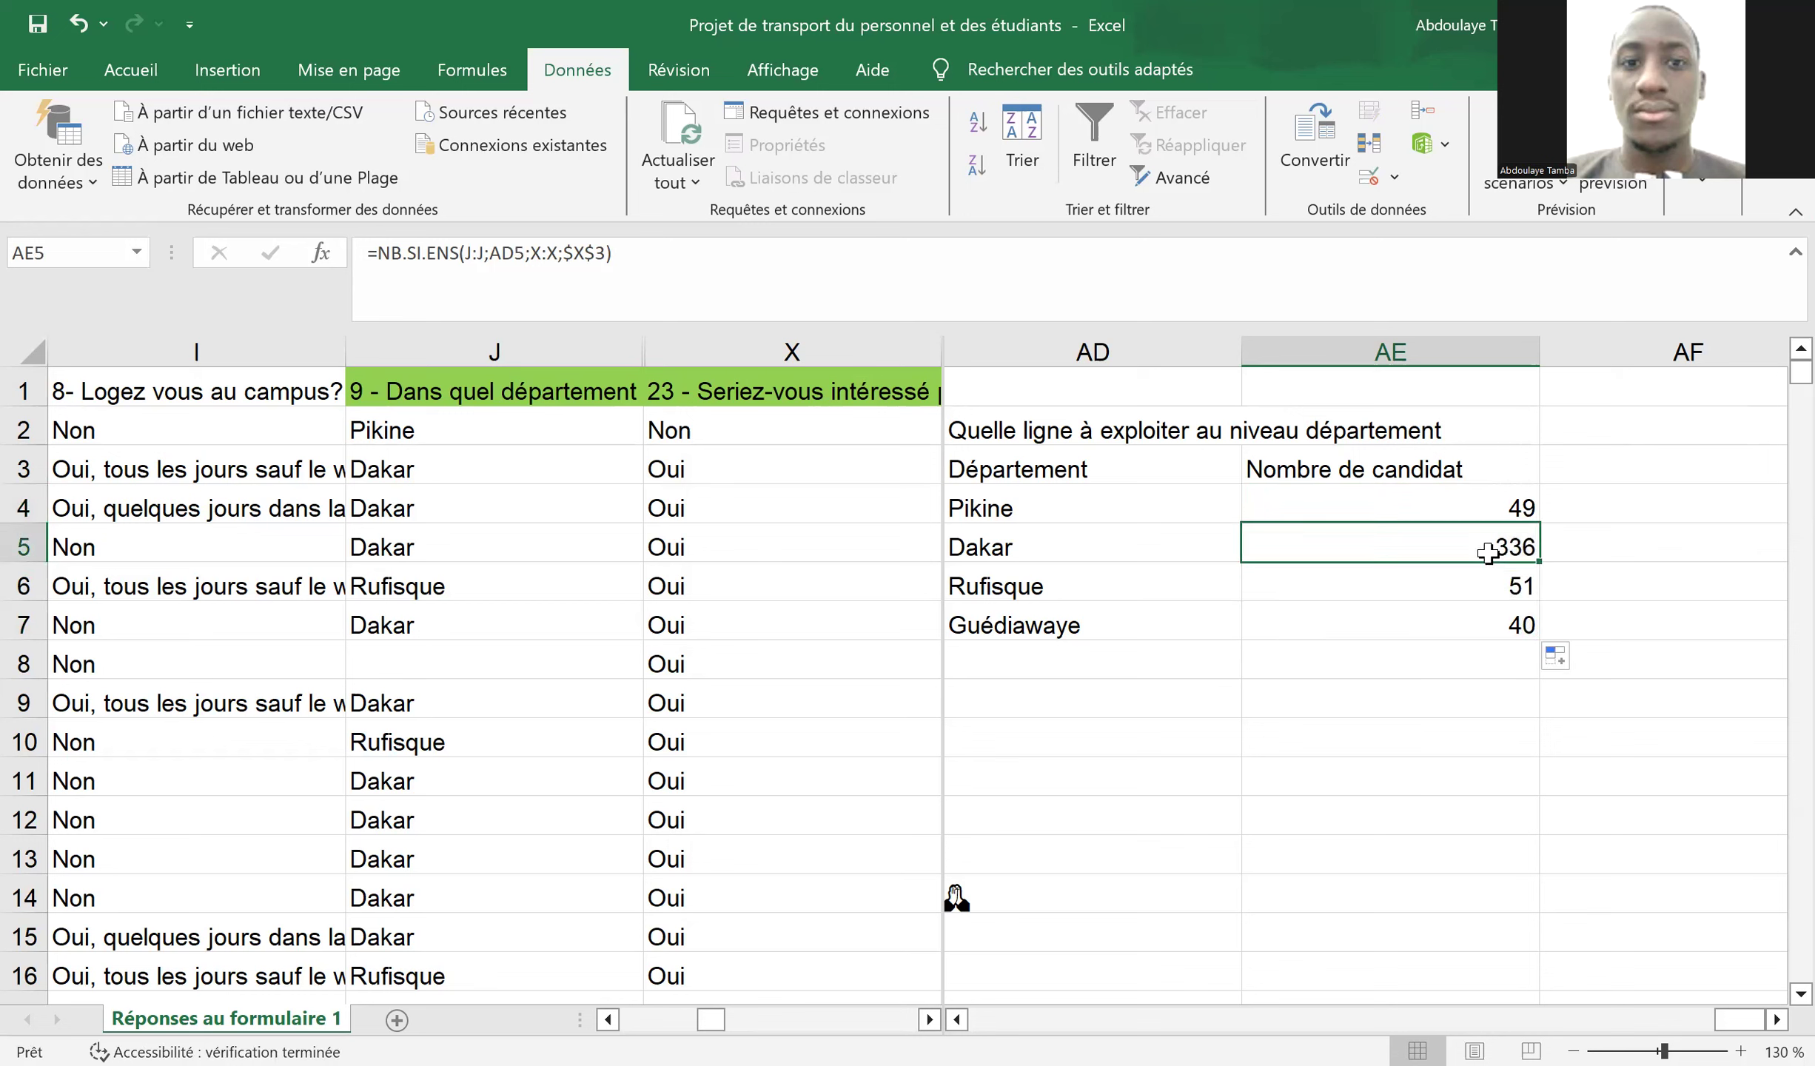
key(Down)
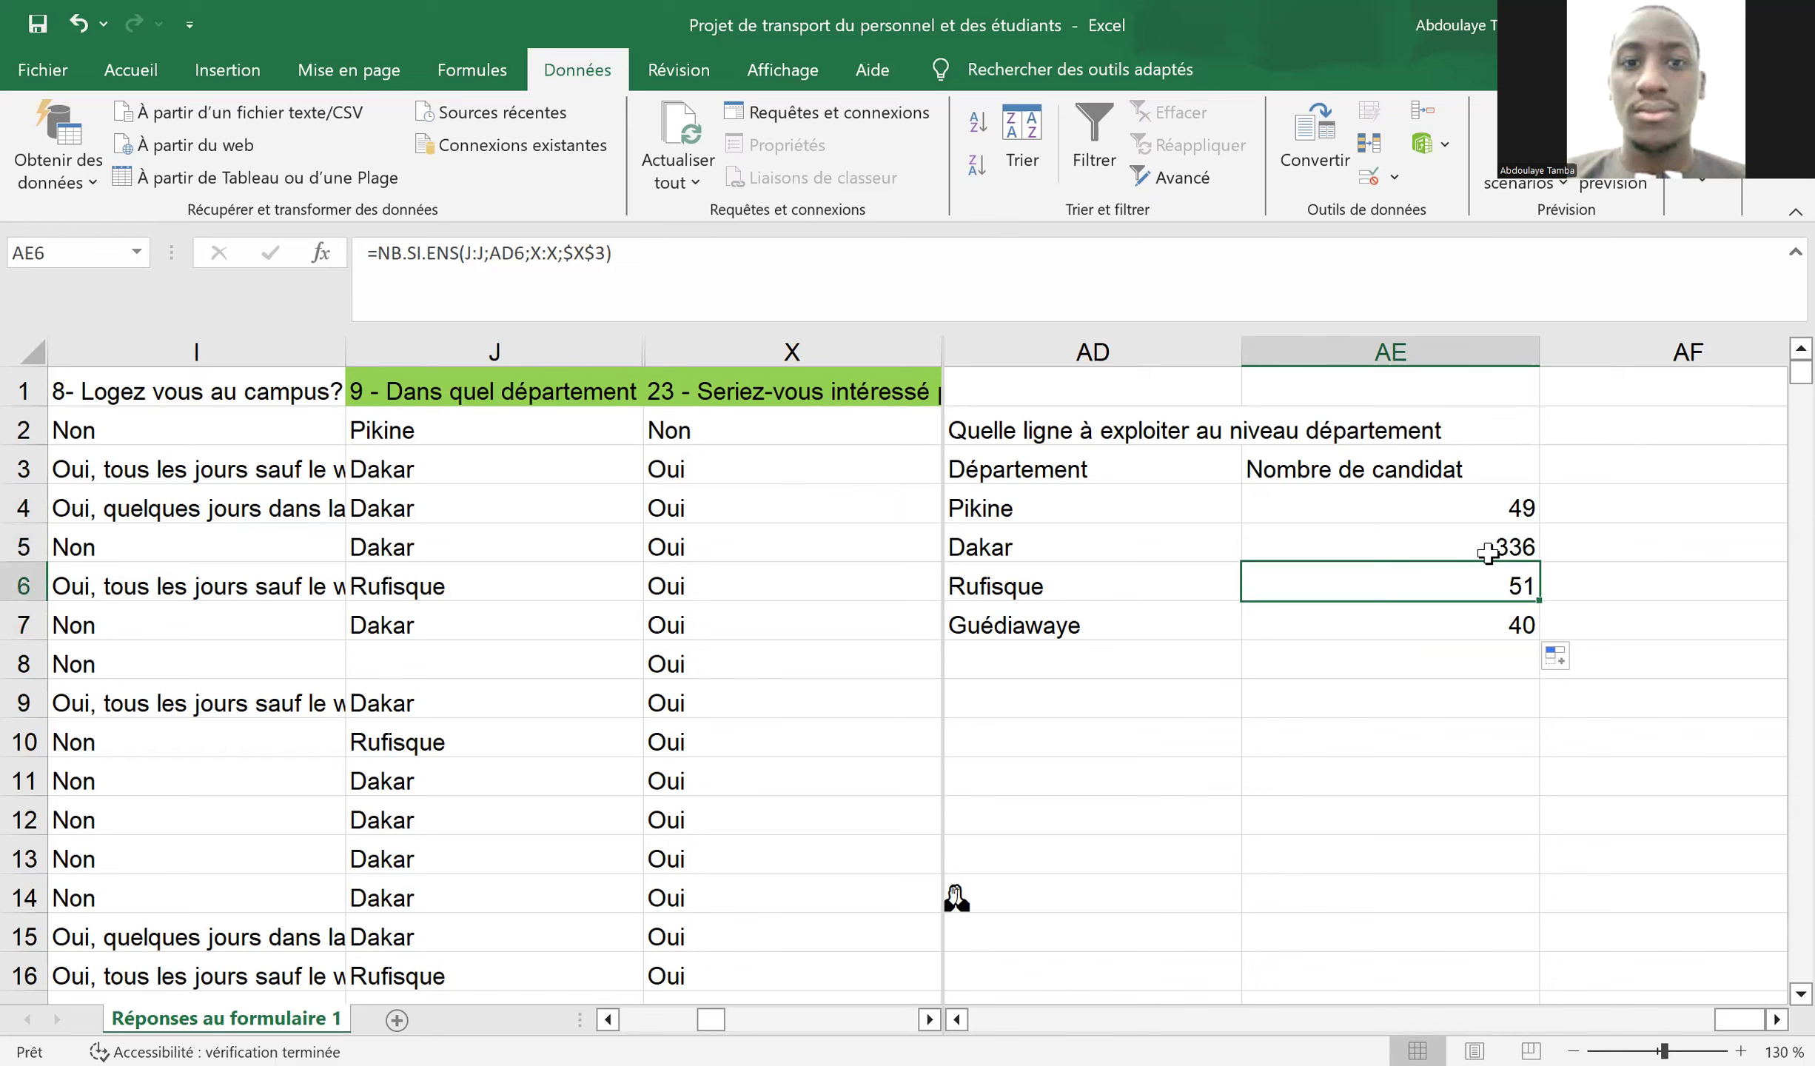
key(Down)
- Apply all borders to the department summary table in AD3:AE7
key(Right)
key(Left)
key(Left)
key(Up)
key(Up)
key(Up)
key(Up)
key(shift+Down)
key(shift+Down)
key(shift+Down)
key(shift+Down)
key(shift+Right)
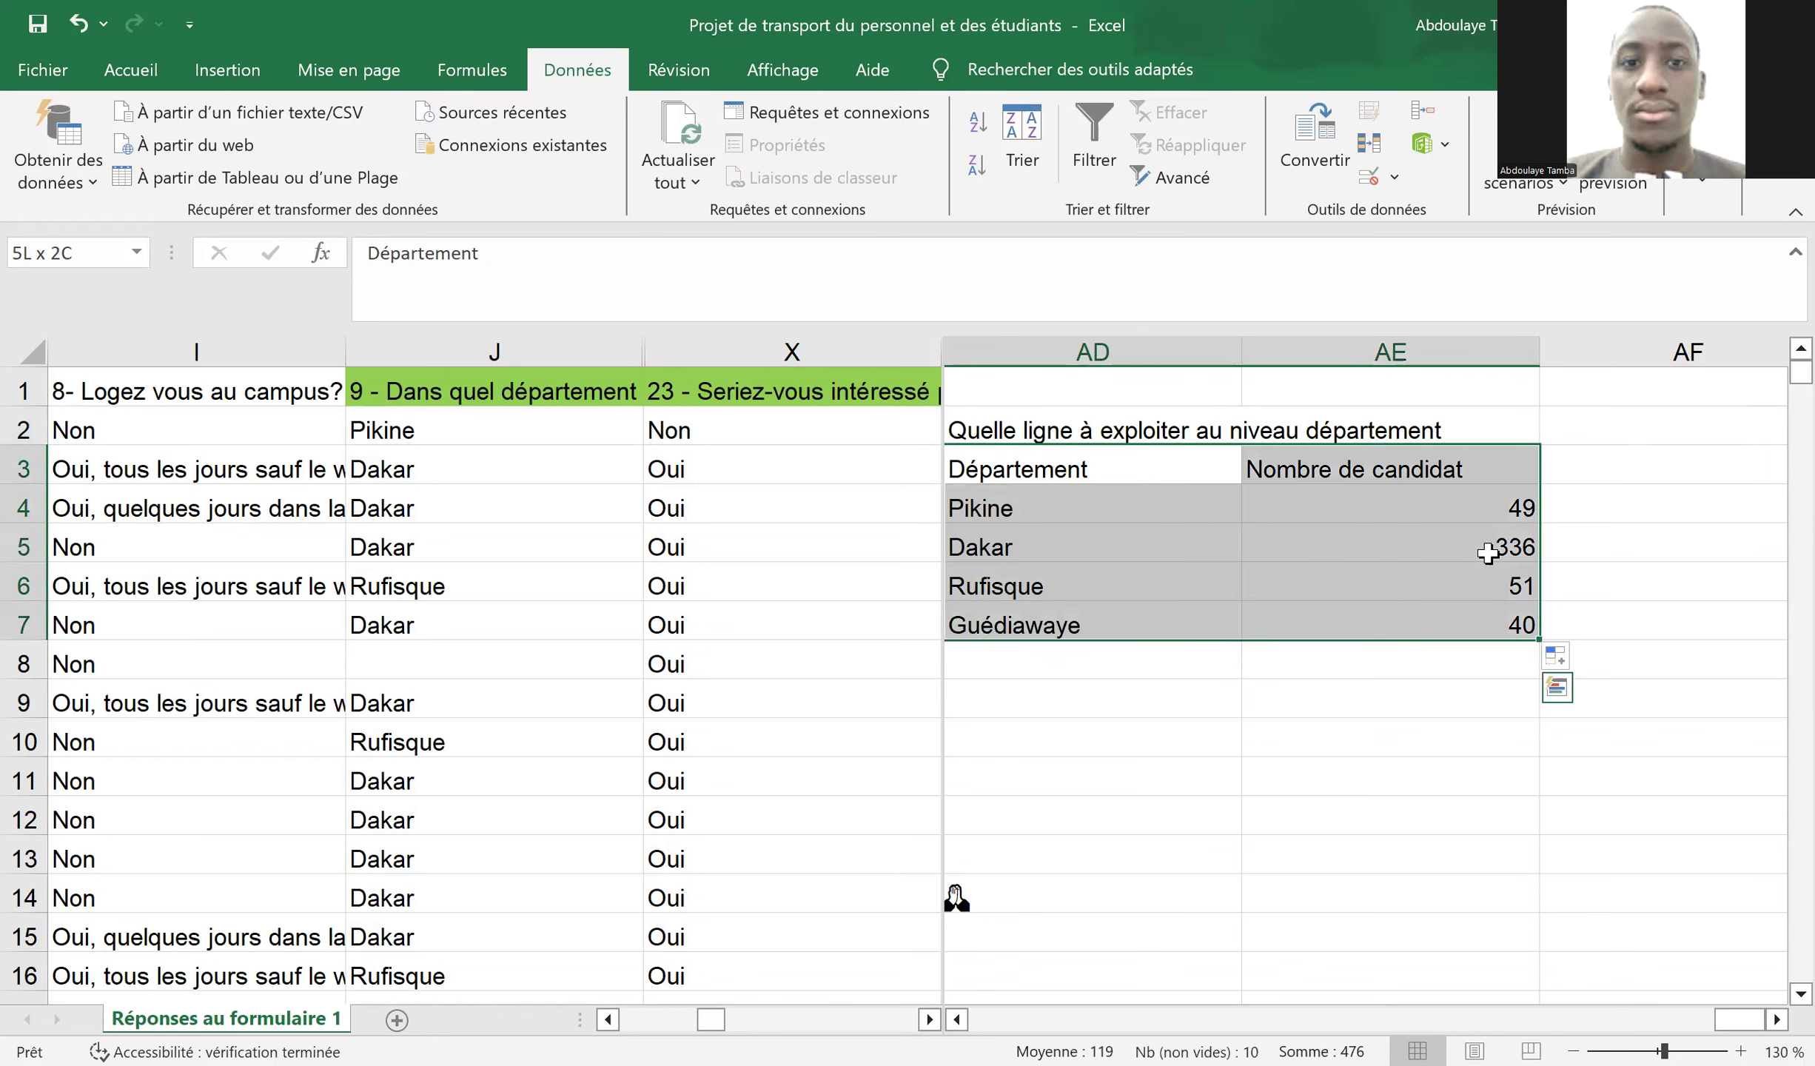
click(147, 83)
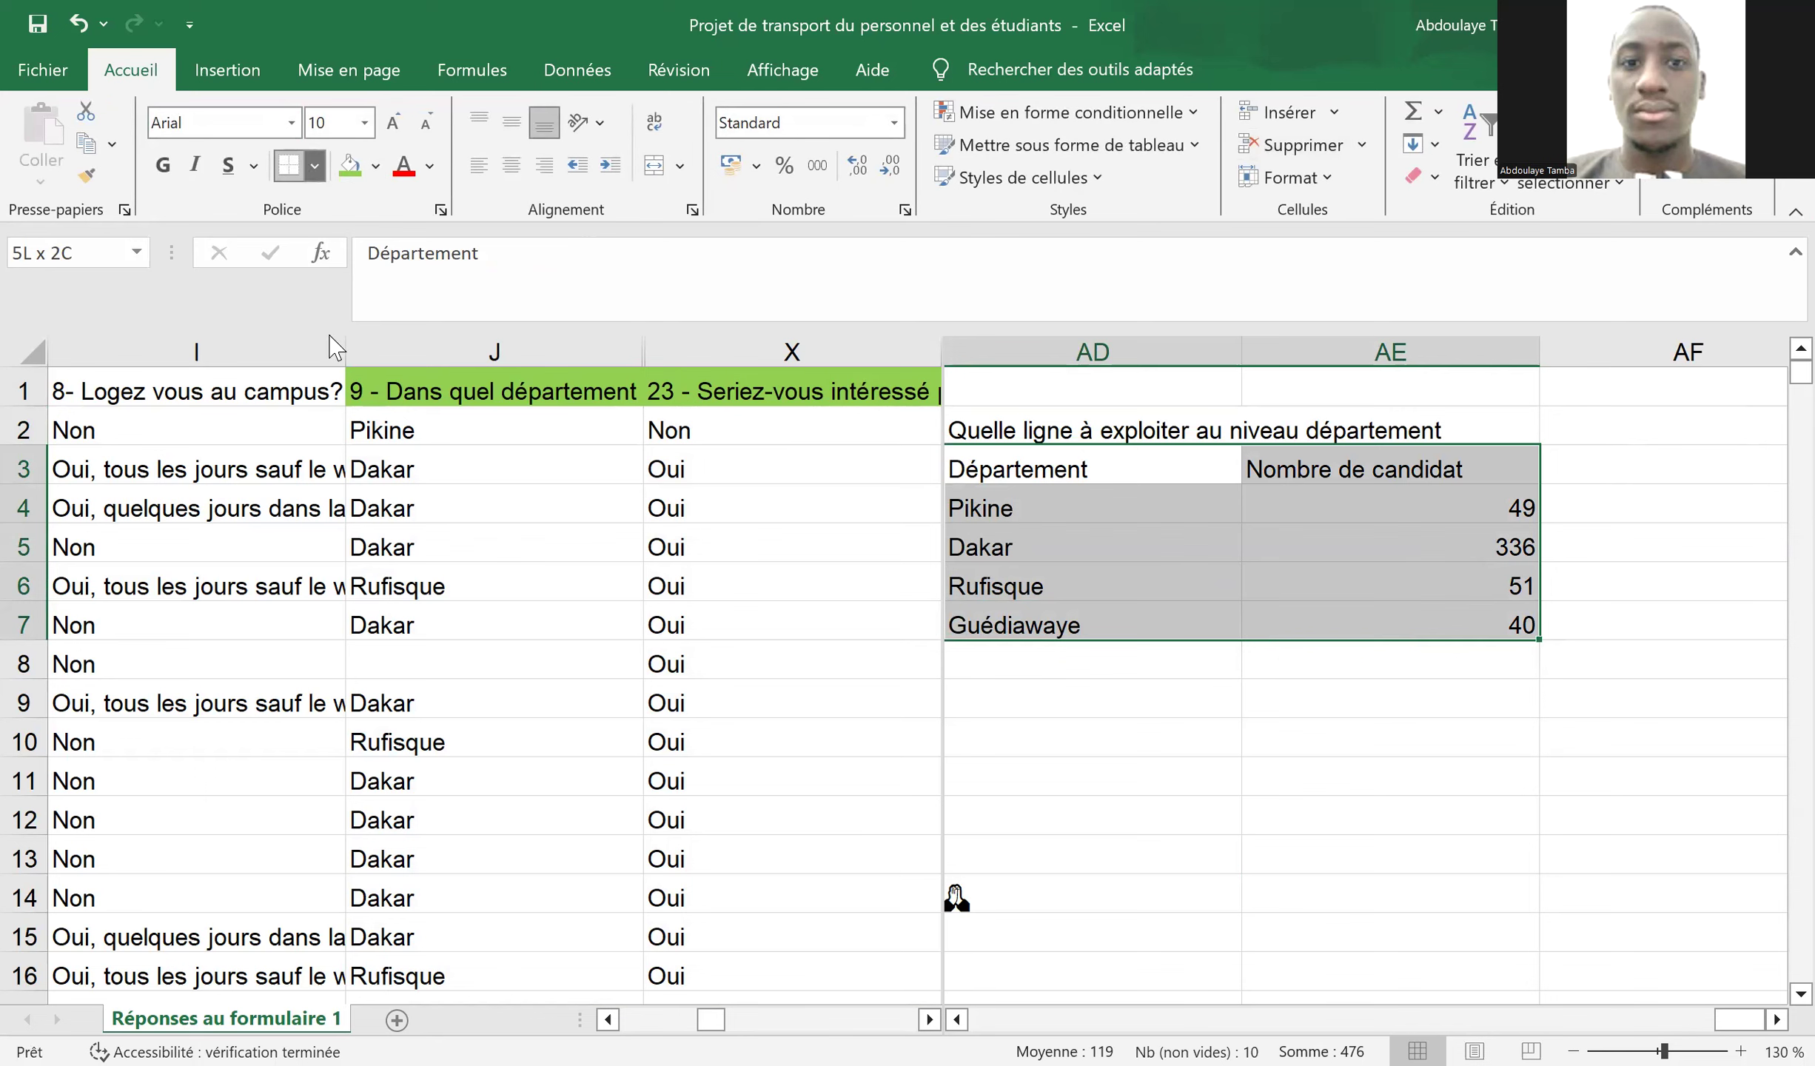
click(314, 166)
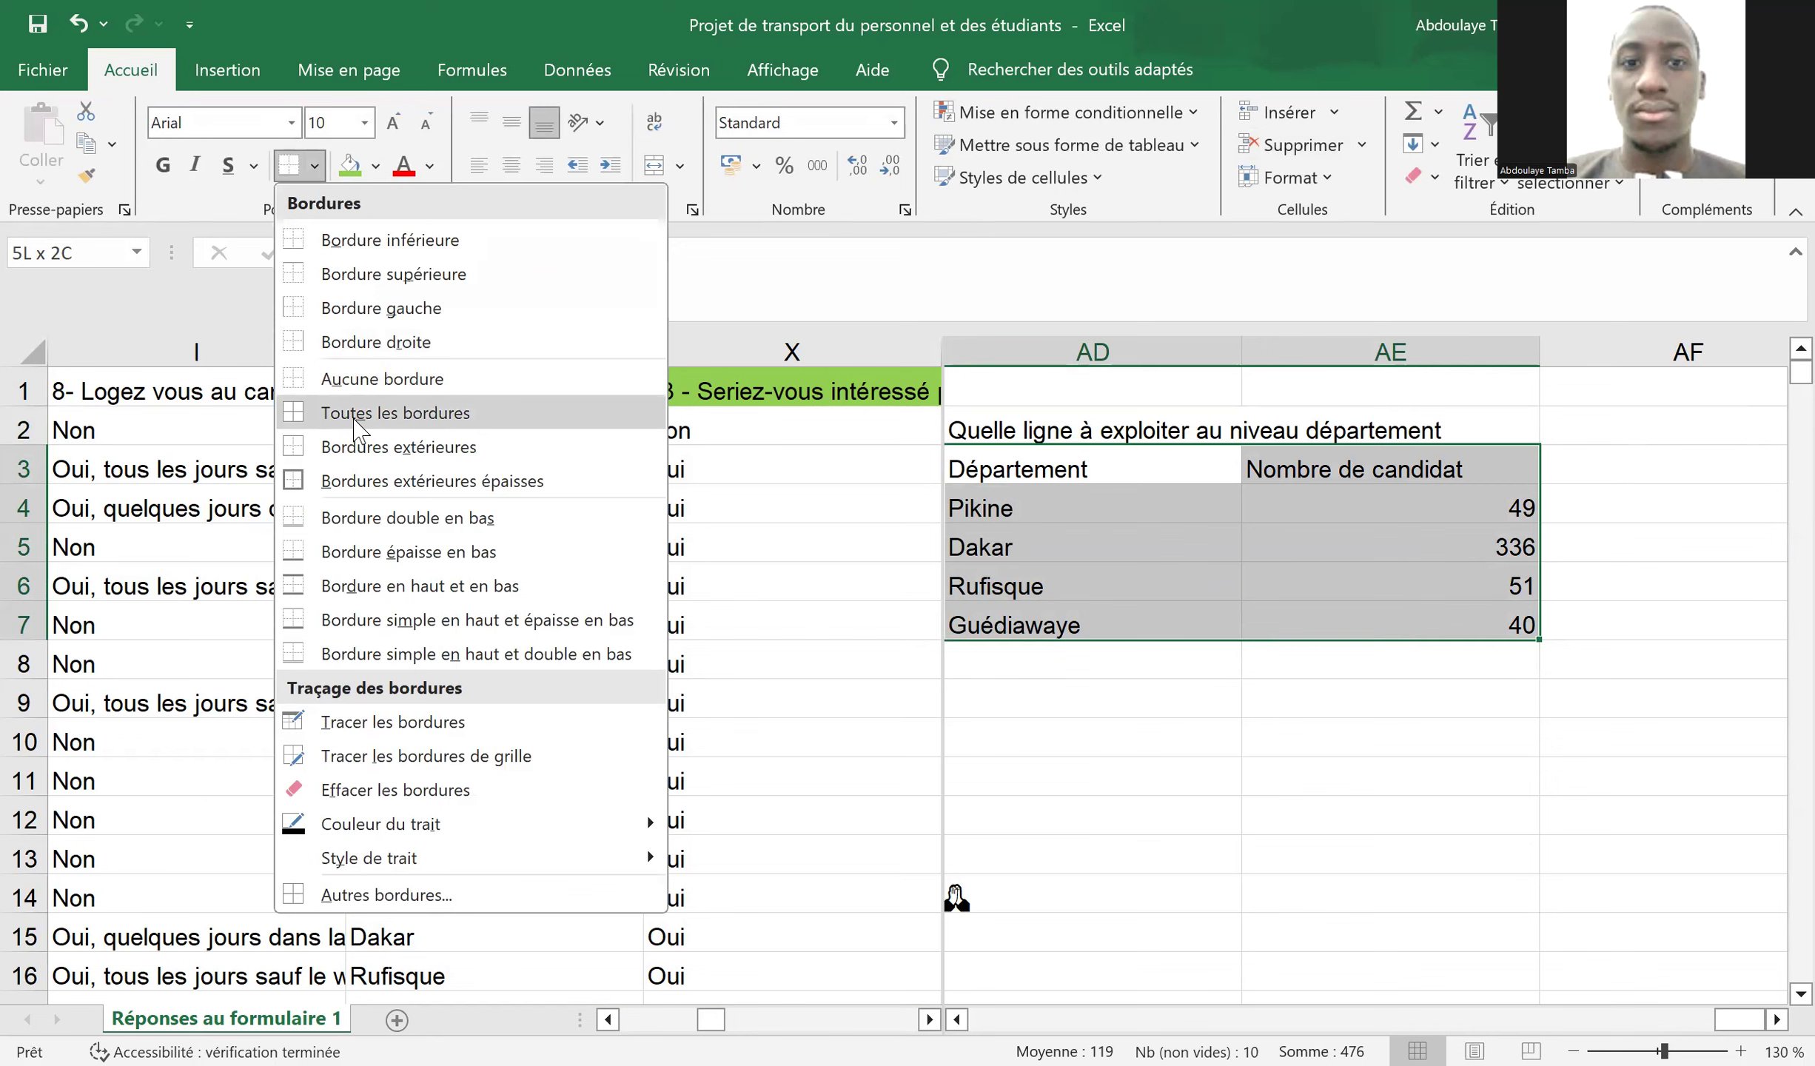
click(354, 413)
- Highlight Dakar's candidate count in AE5 with a light green fill
click(1316, 552)
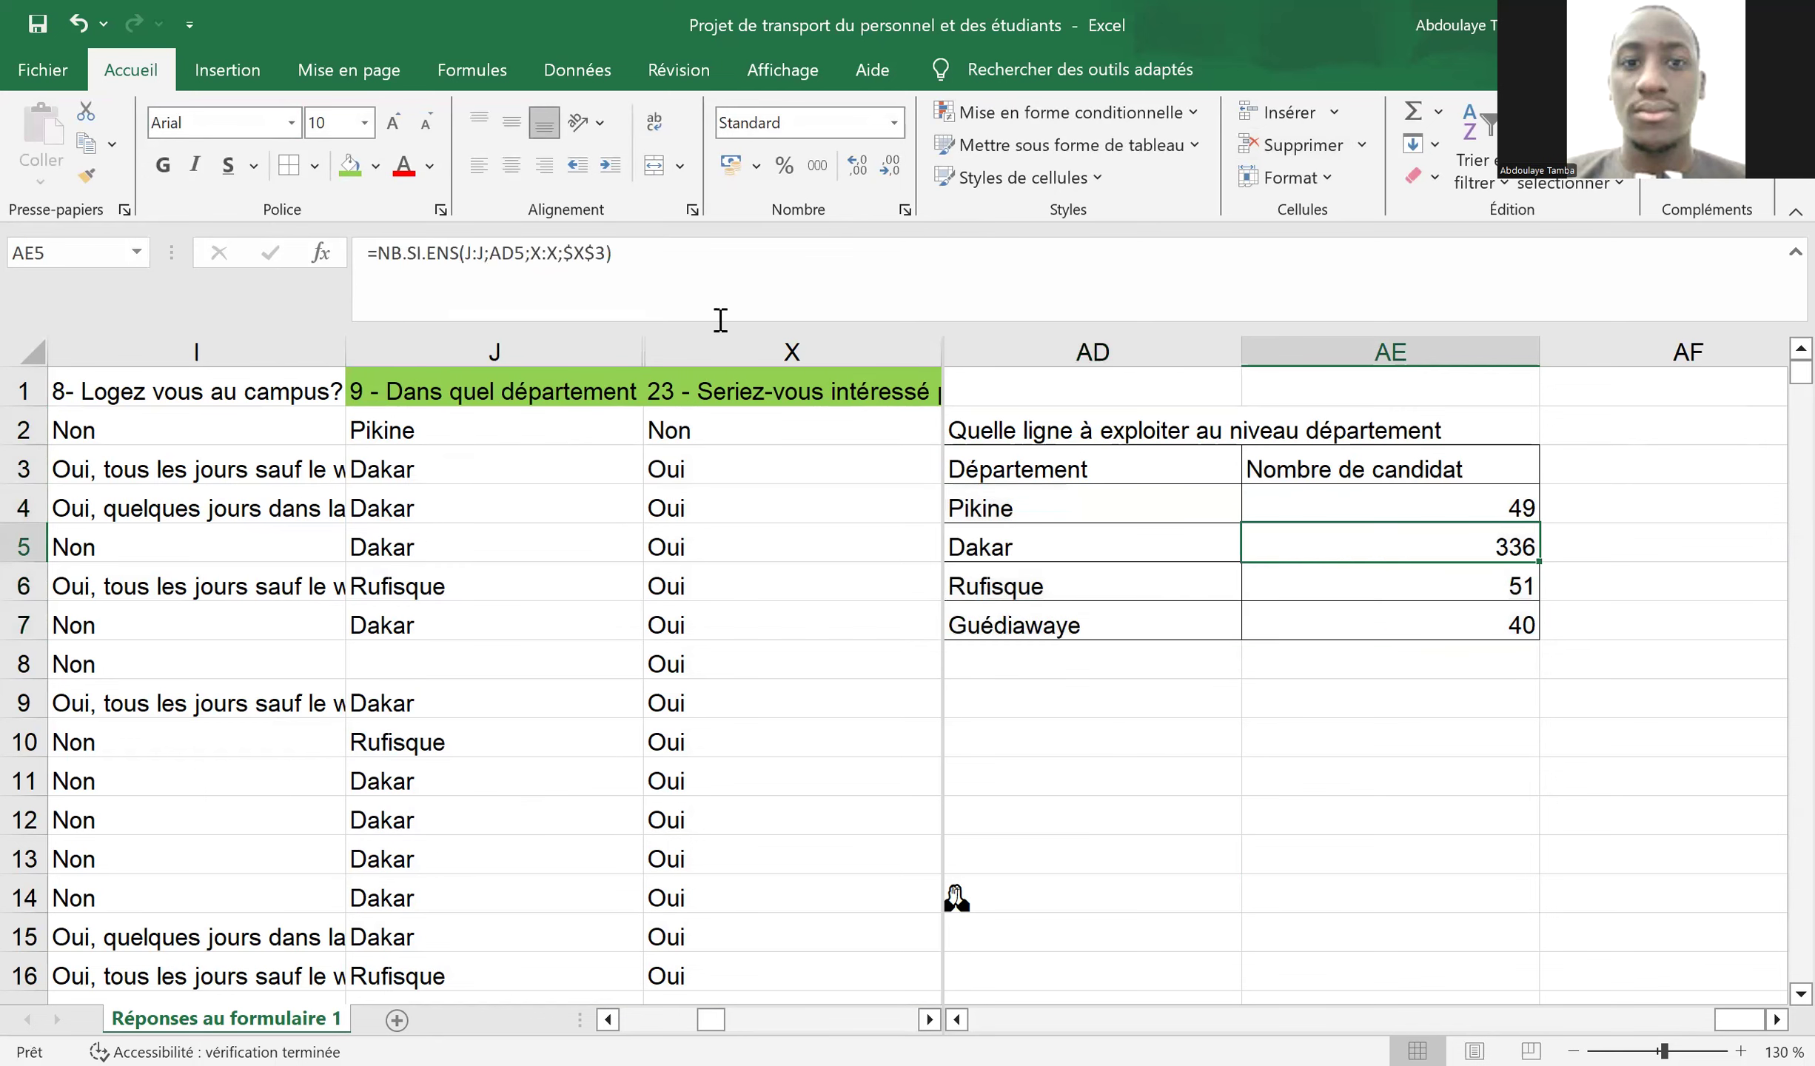
click(351, 167)
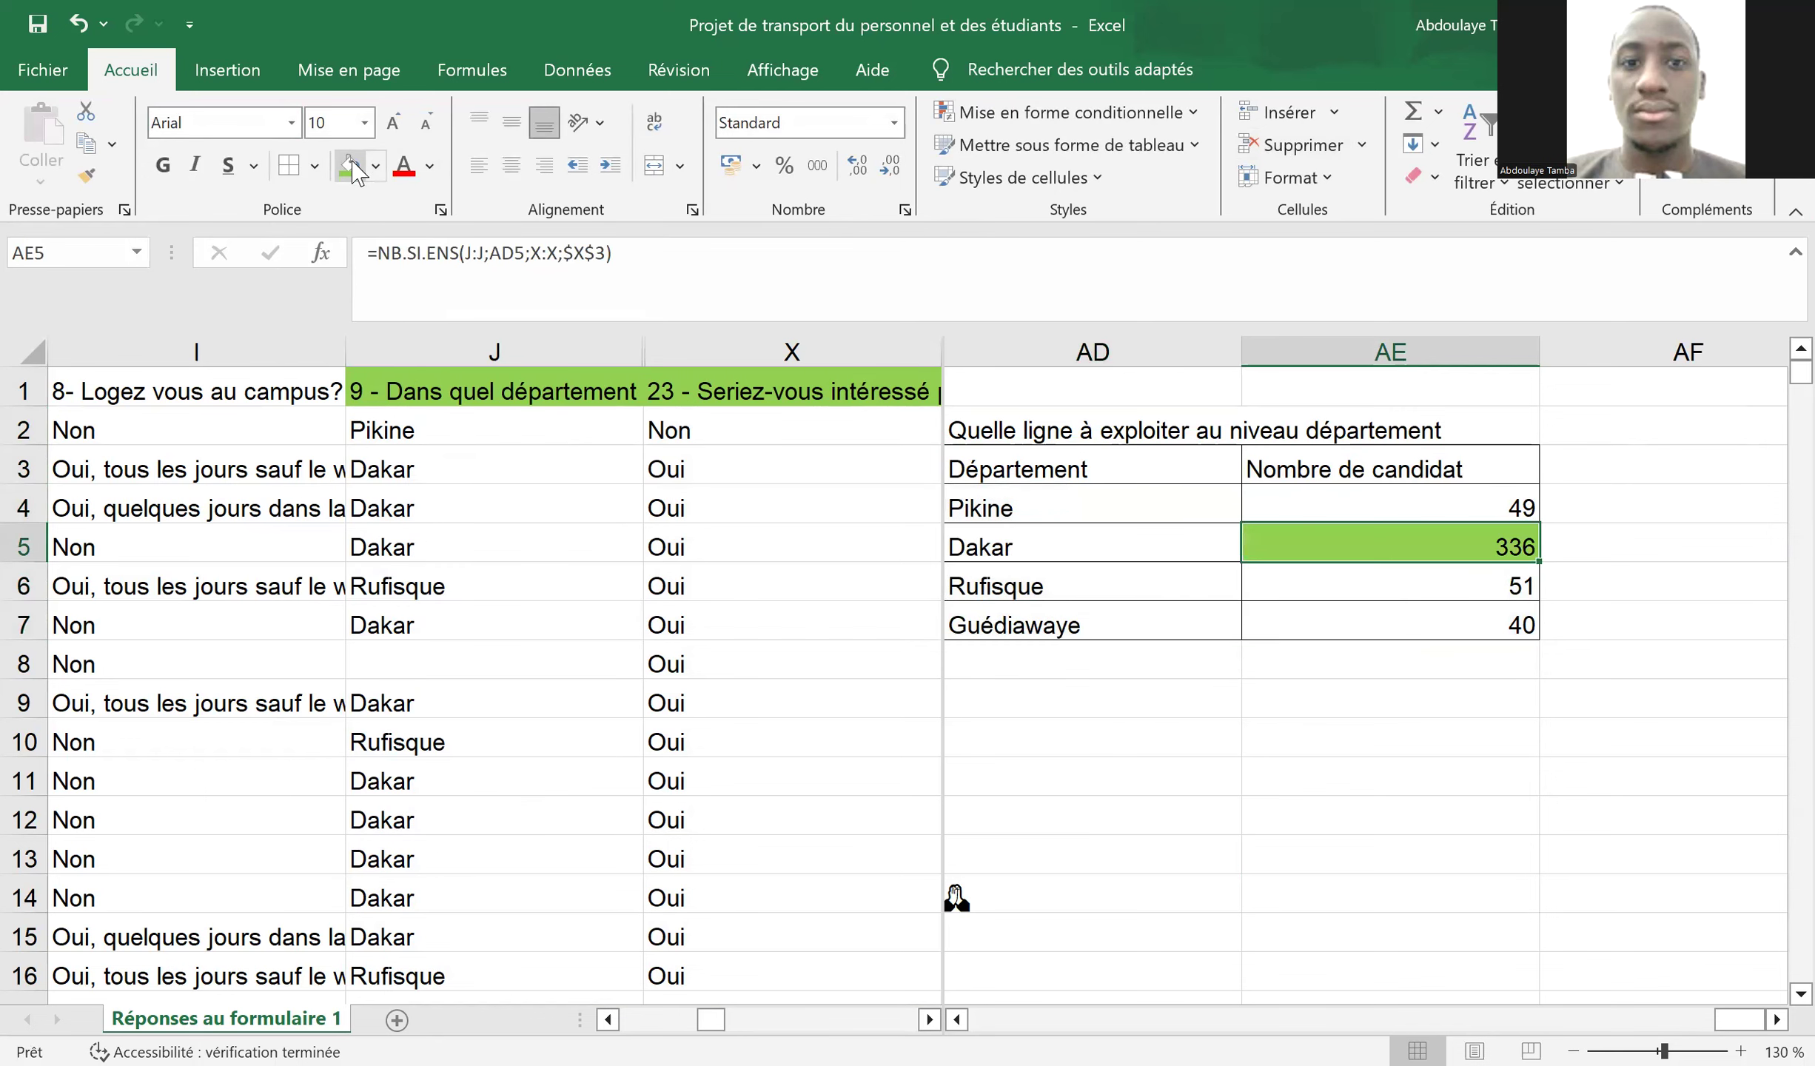
key(Left)
key(Right)
- Make the Département and Nombre de candidat headers in AD3:AE3 bold
key(Up)
key(Left)
key(Up)
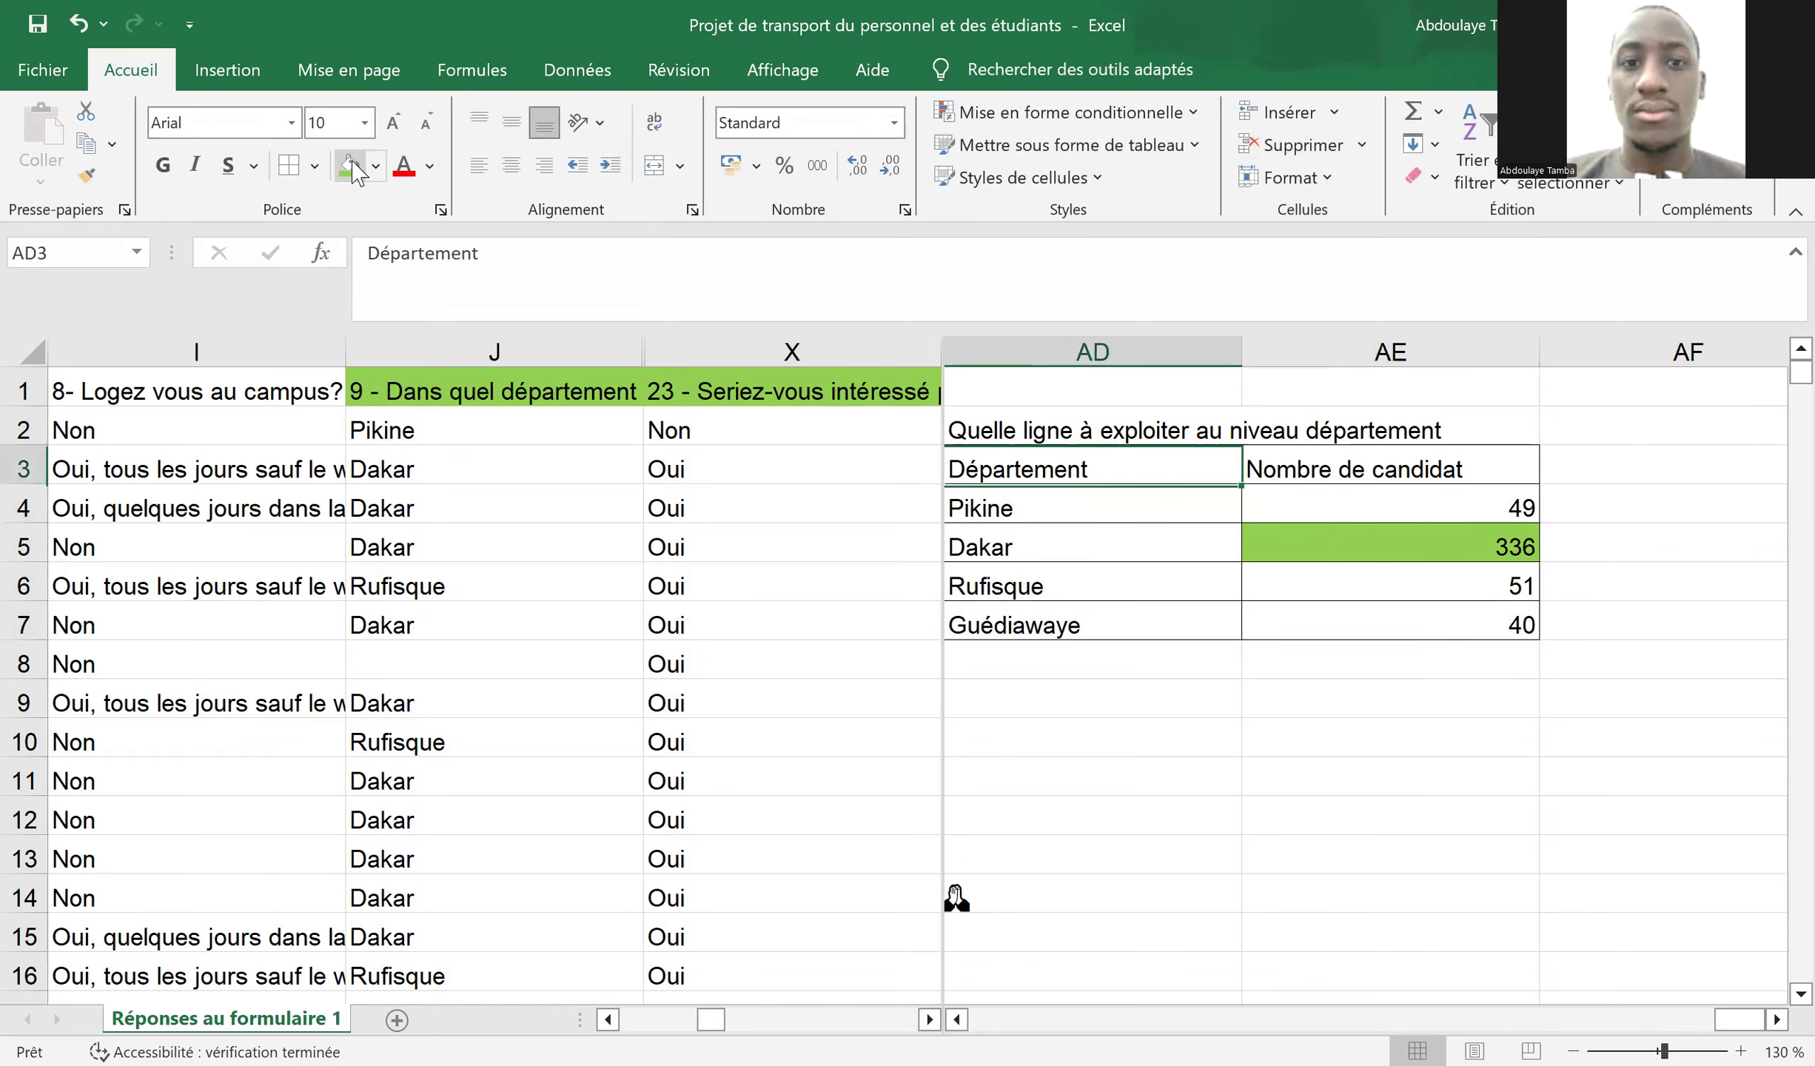
key(shift+Right)
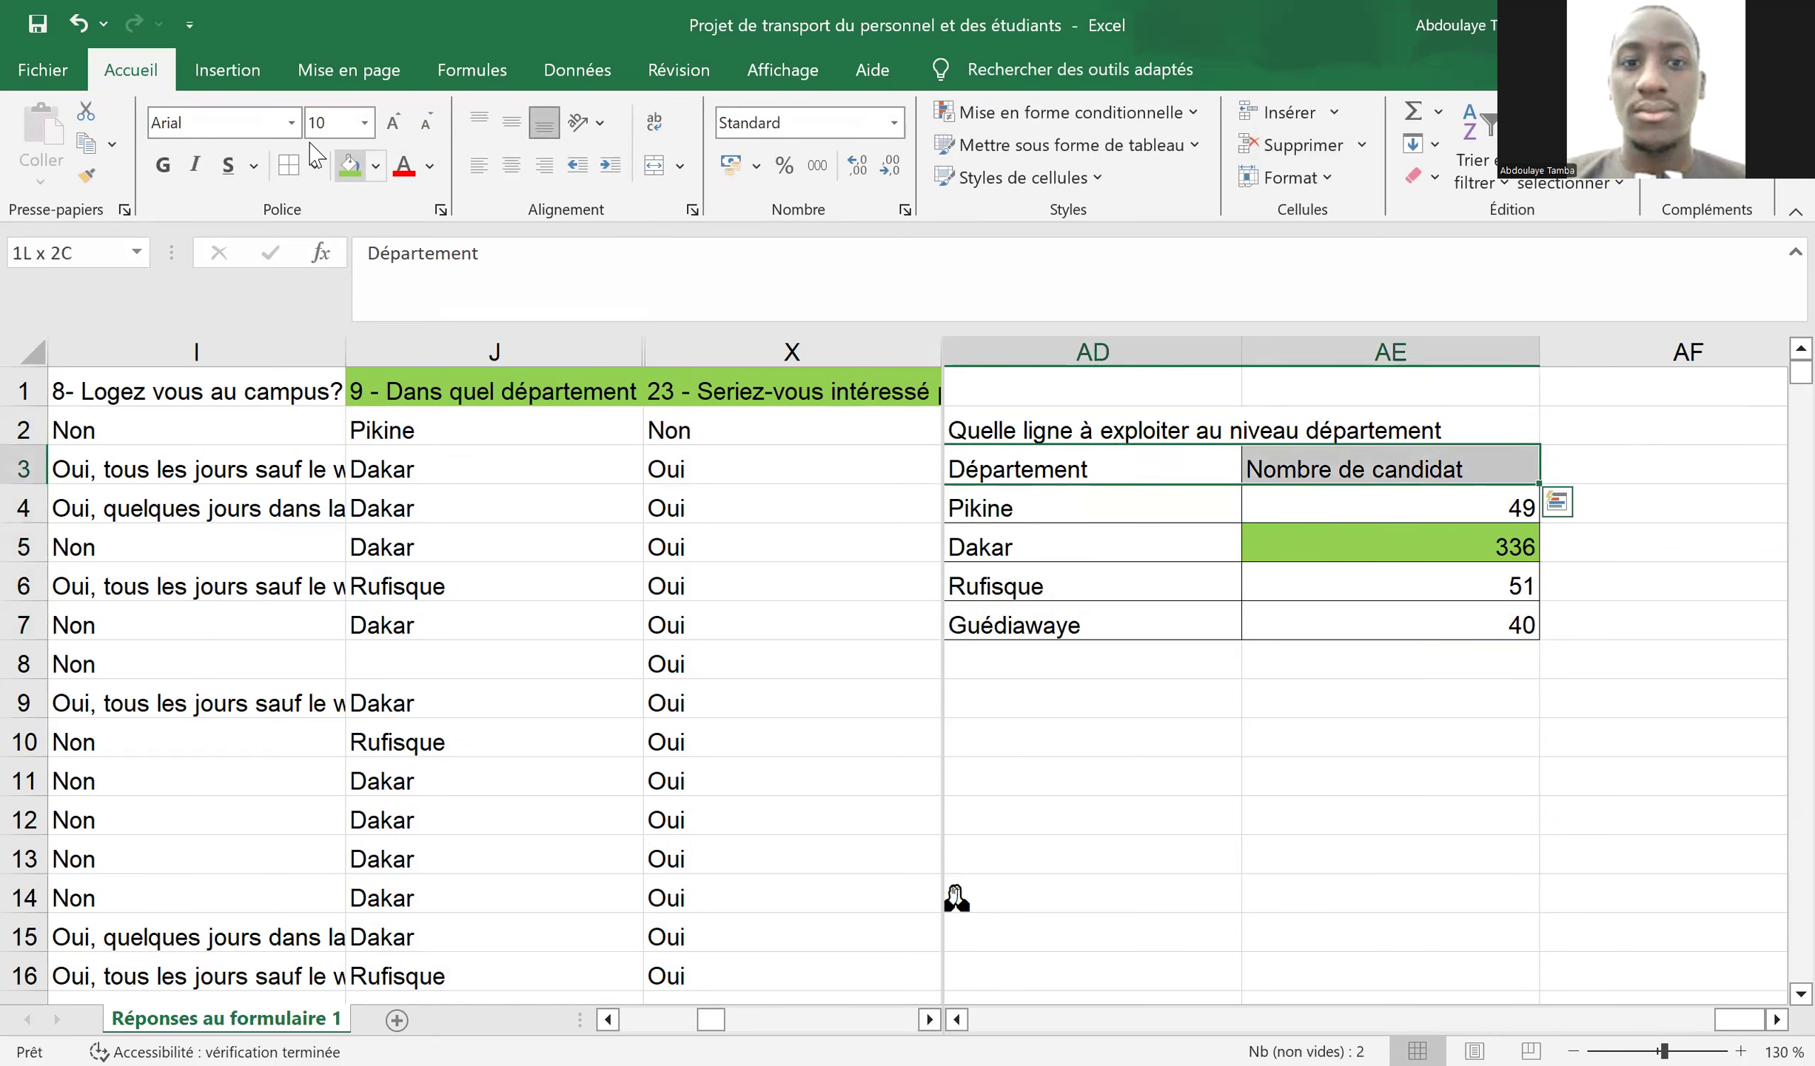
click(170, 177)
- Review the candidate counts per department in the summary table, comparing Dakar's row with the others
key(Down)
key(Down)
key(Down)
key(Down)
key(Down)
key(Up)
key(Up)
key(Up)
key(Up)
key(Up)
key(Up)
key(Up)
key(Down)
key(Down)
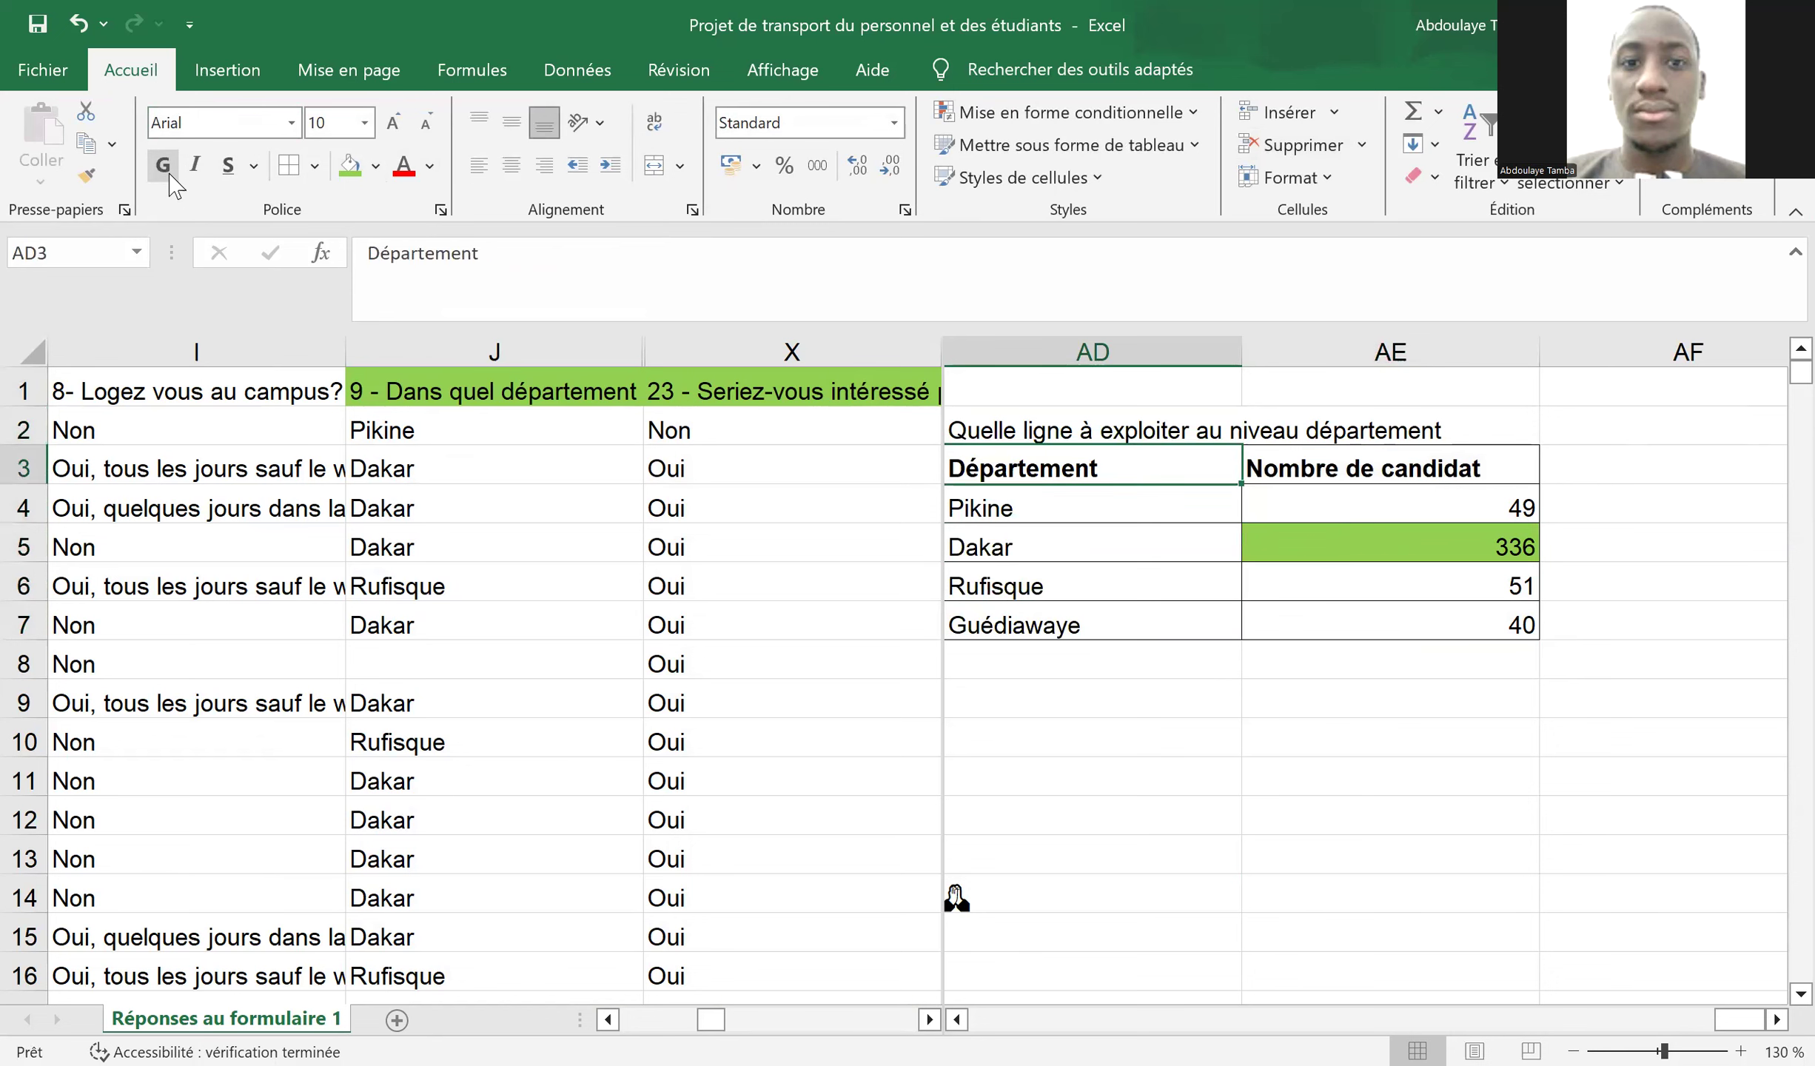
key(Down)
key(Down)
key(Right)
key(Left)
key(Right)
key(Left)
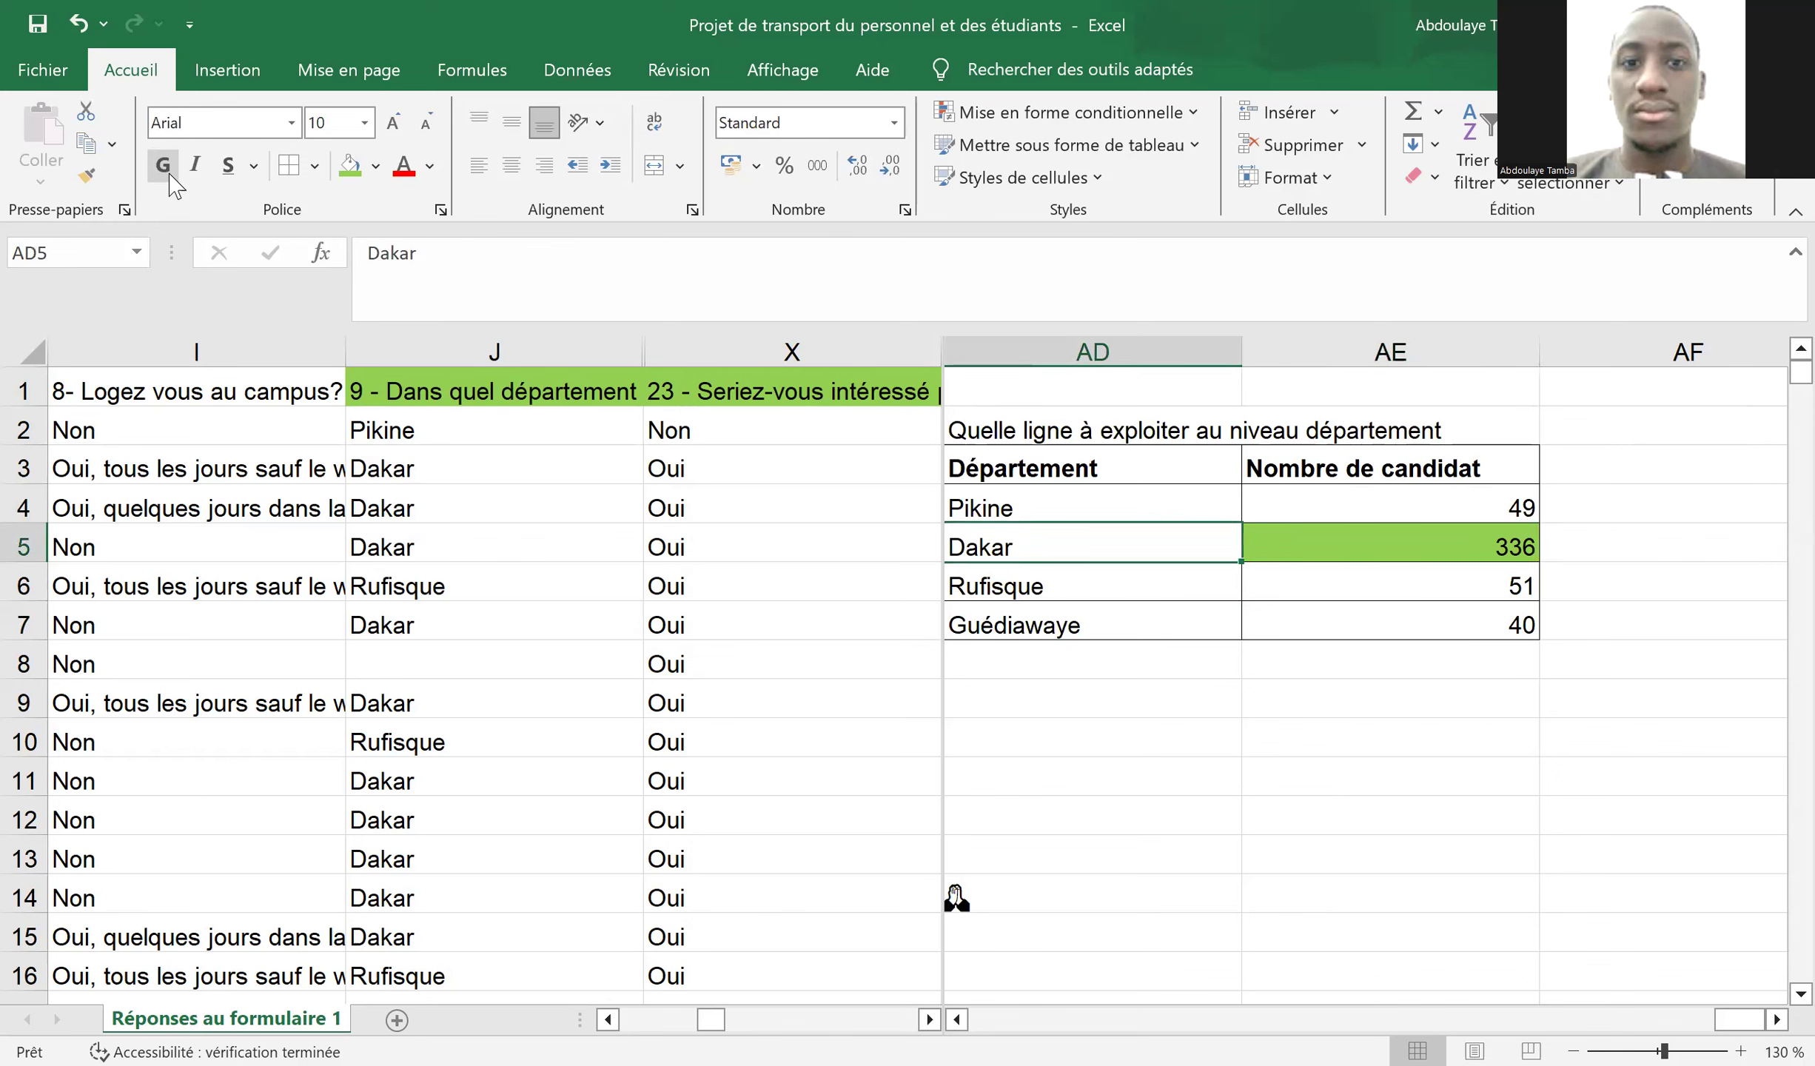
- Enter the title "Quelle ligne au niveau commune" in AD9, below the department table
key(Up)
key(Up)
key(Up)
key(Down)
key(Down)
key(Down)
key(Down)
key(Down)
key(Down)
key(Down)
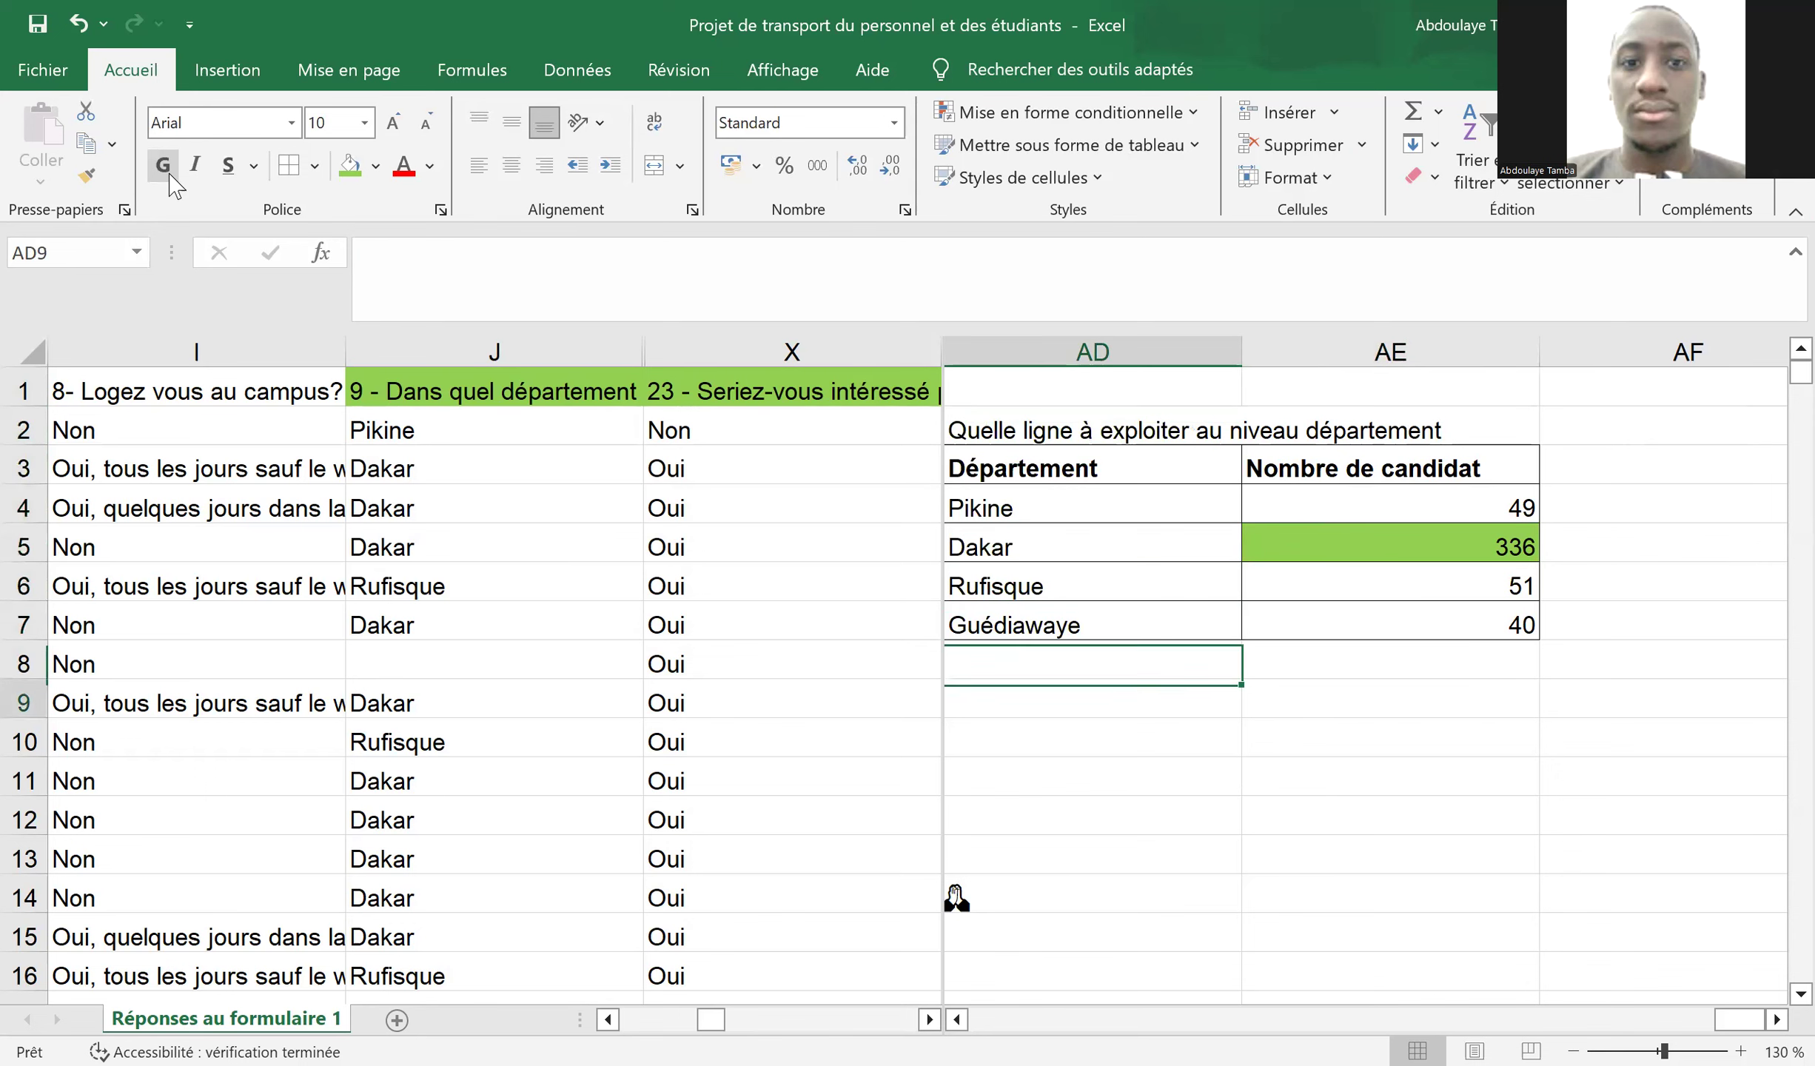
text(Qu)
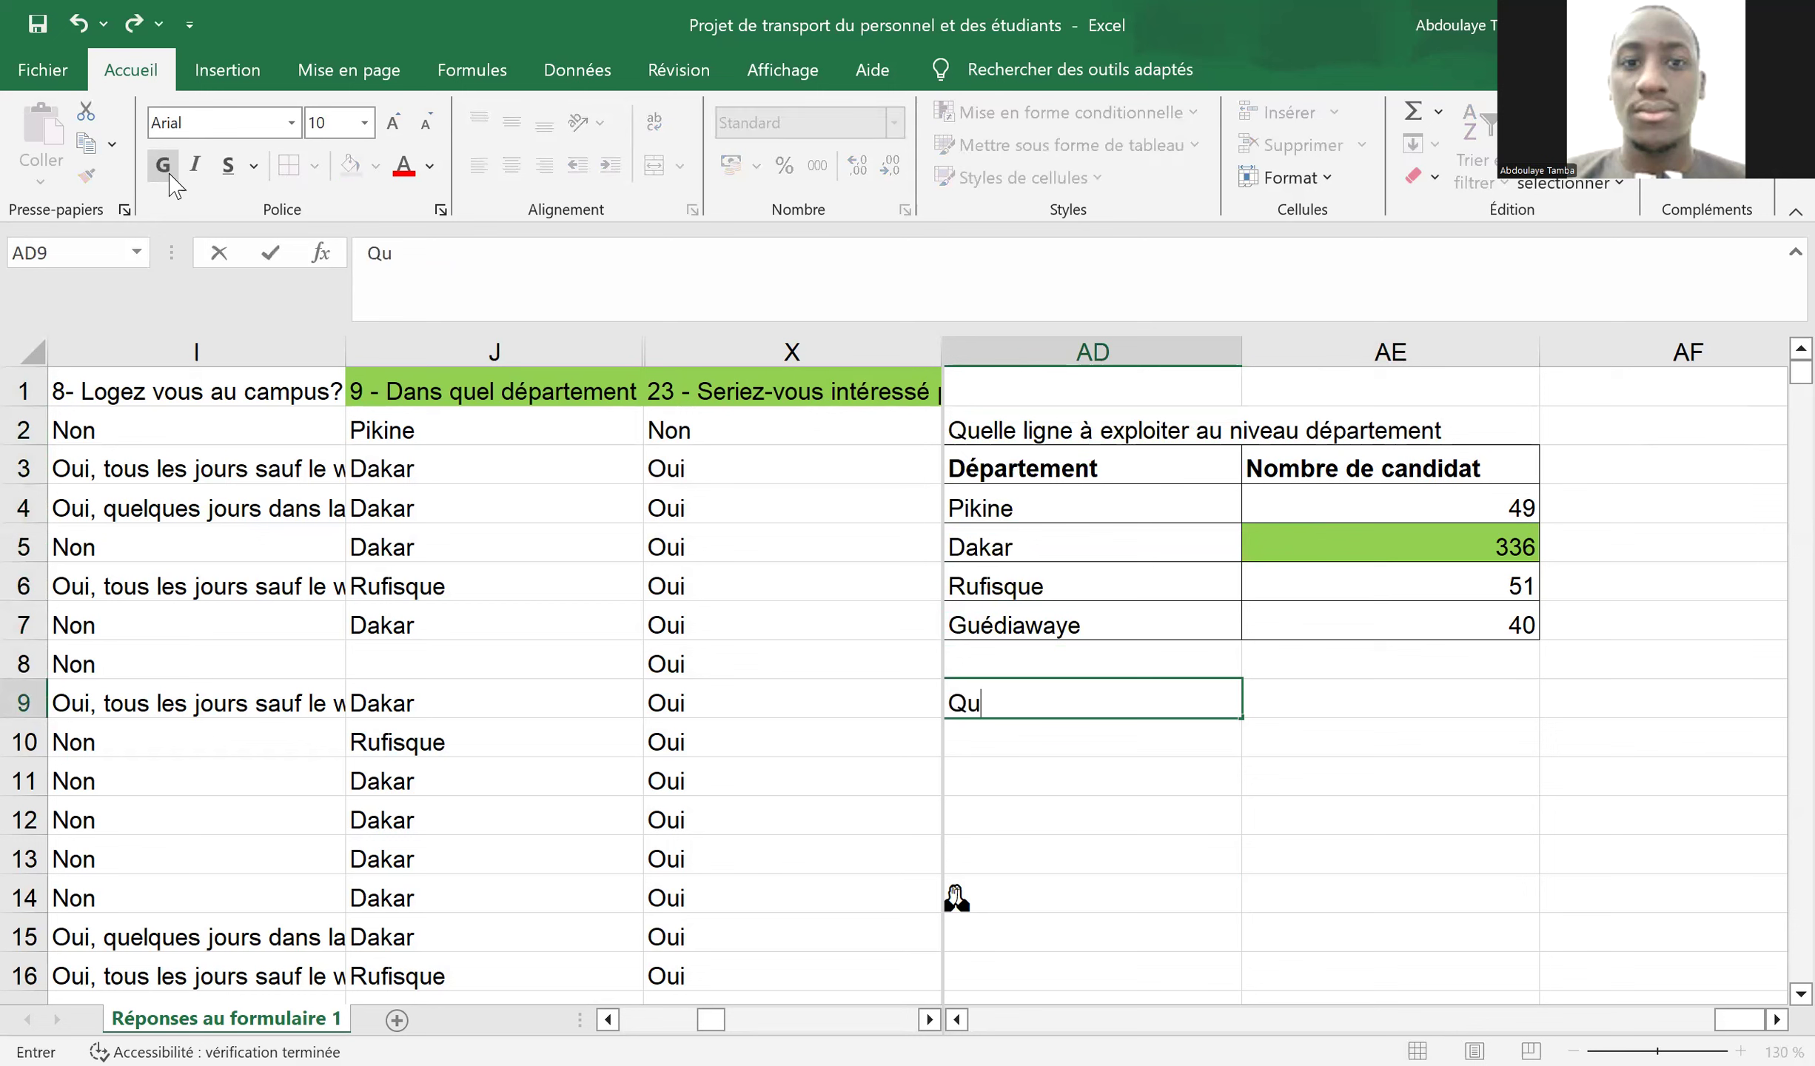
text(elle ligne a)
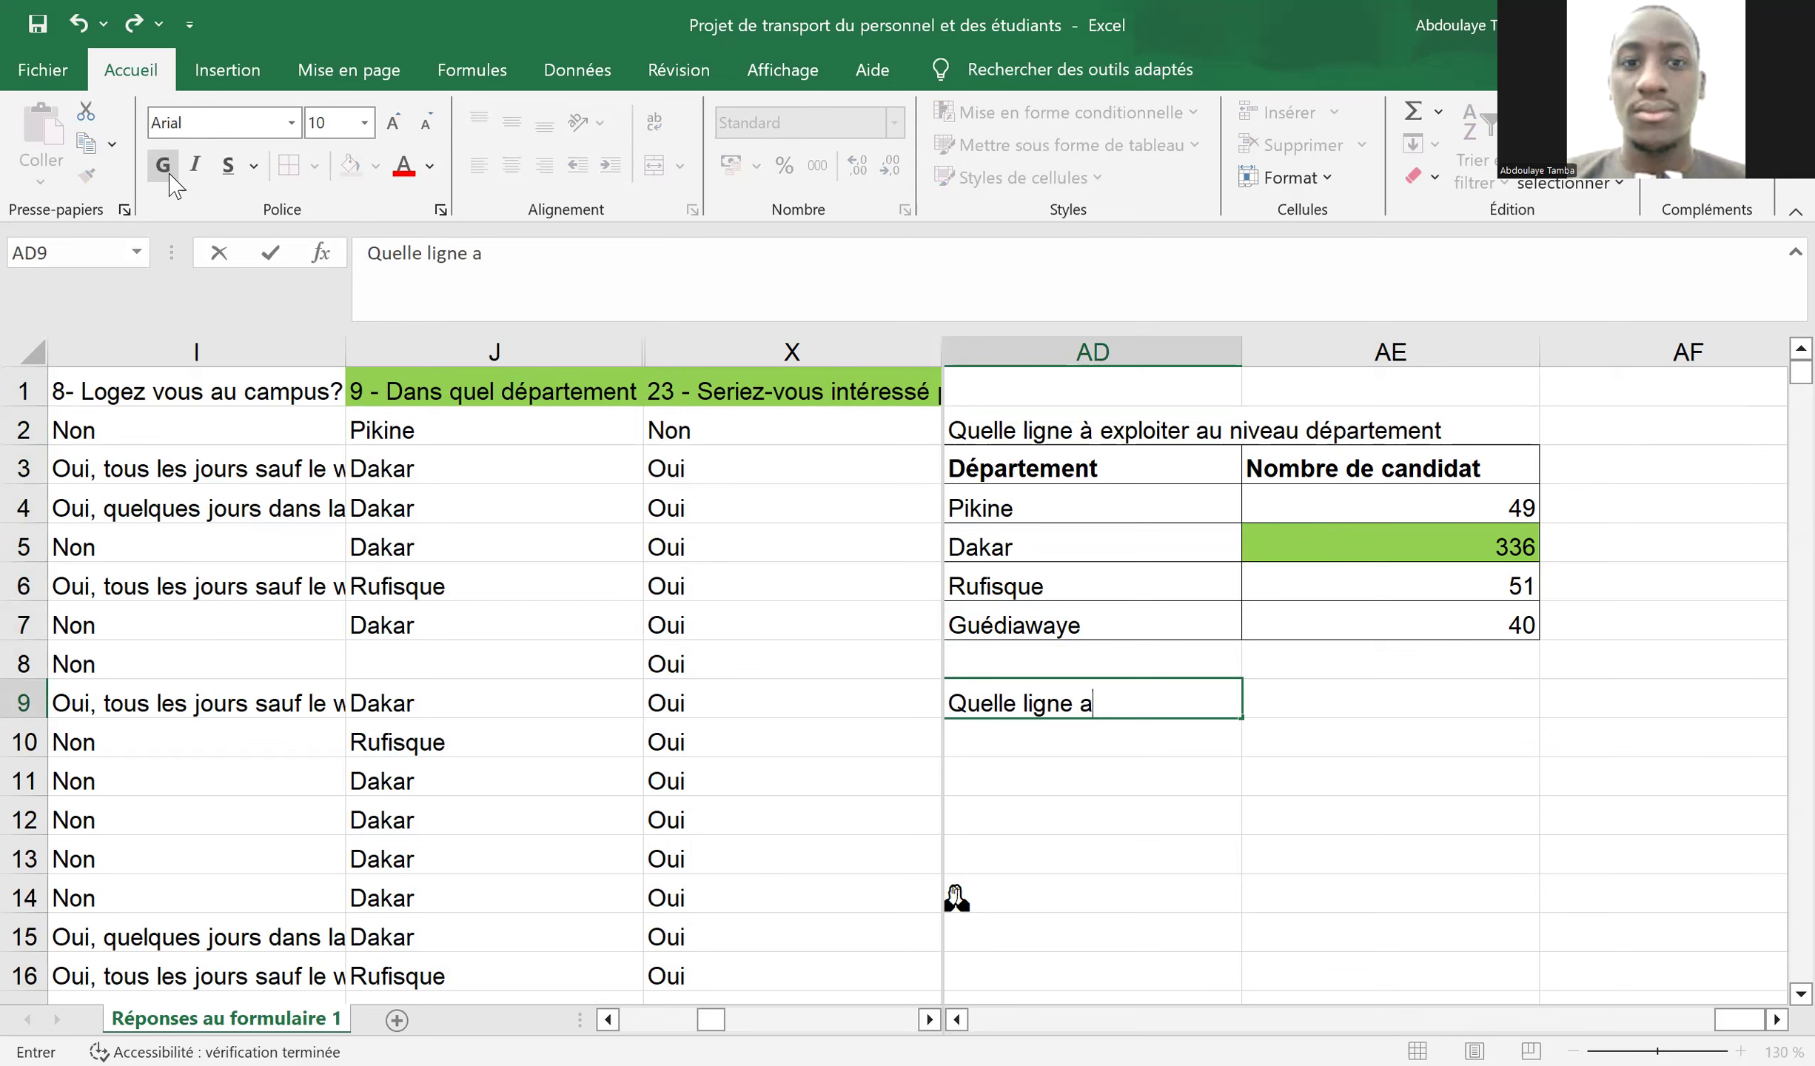
text(u nivea)
key(BackSpace)
text(eau commune)
key(Return)
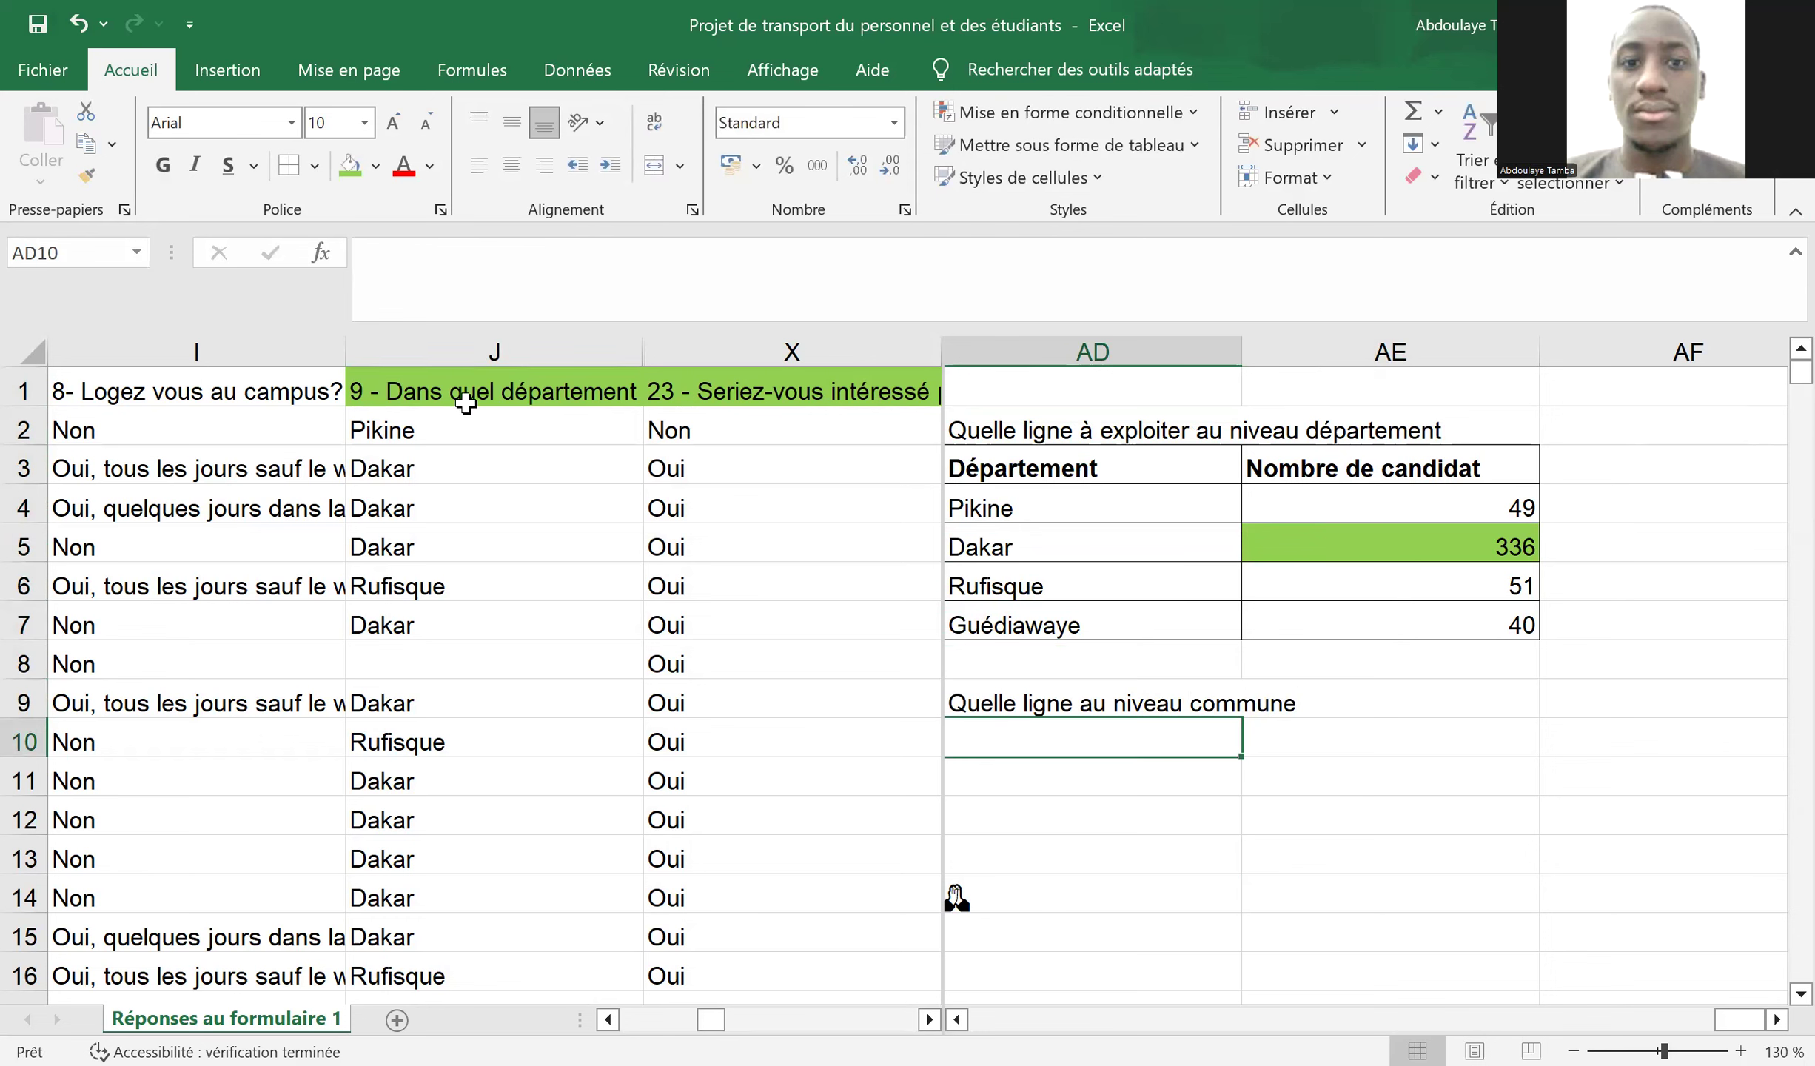
- Remove the green fill from the department question header in J1
click(553, 385)
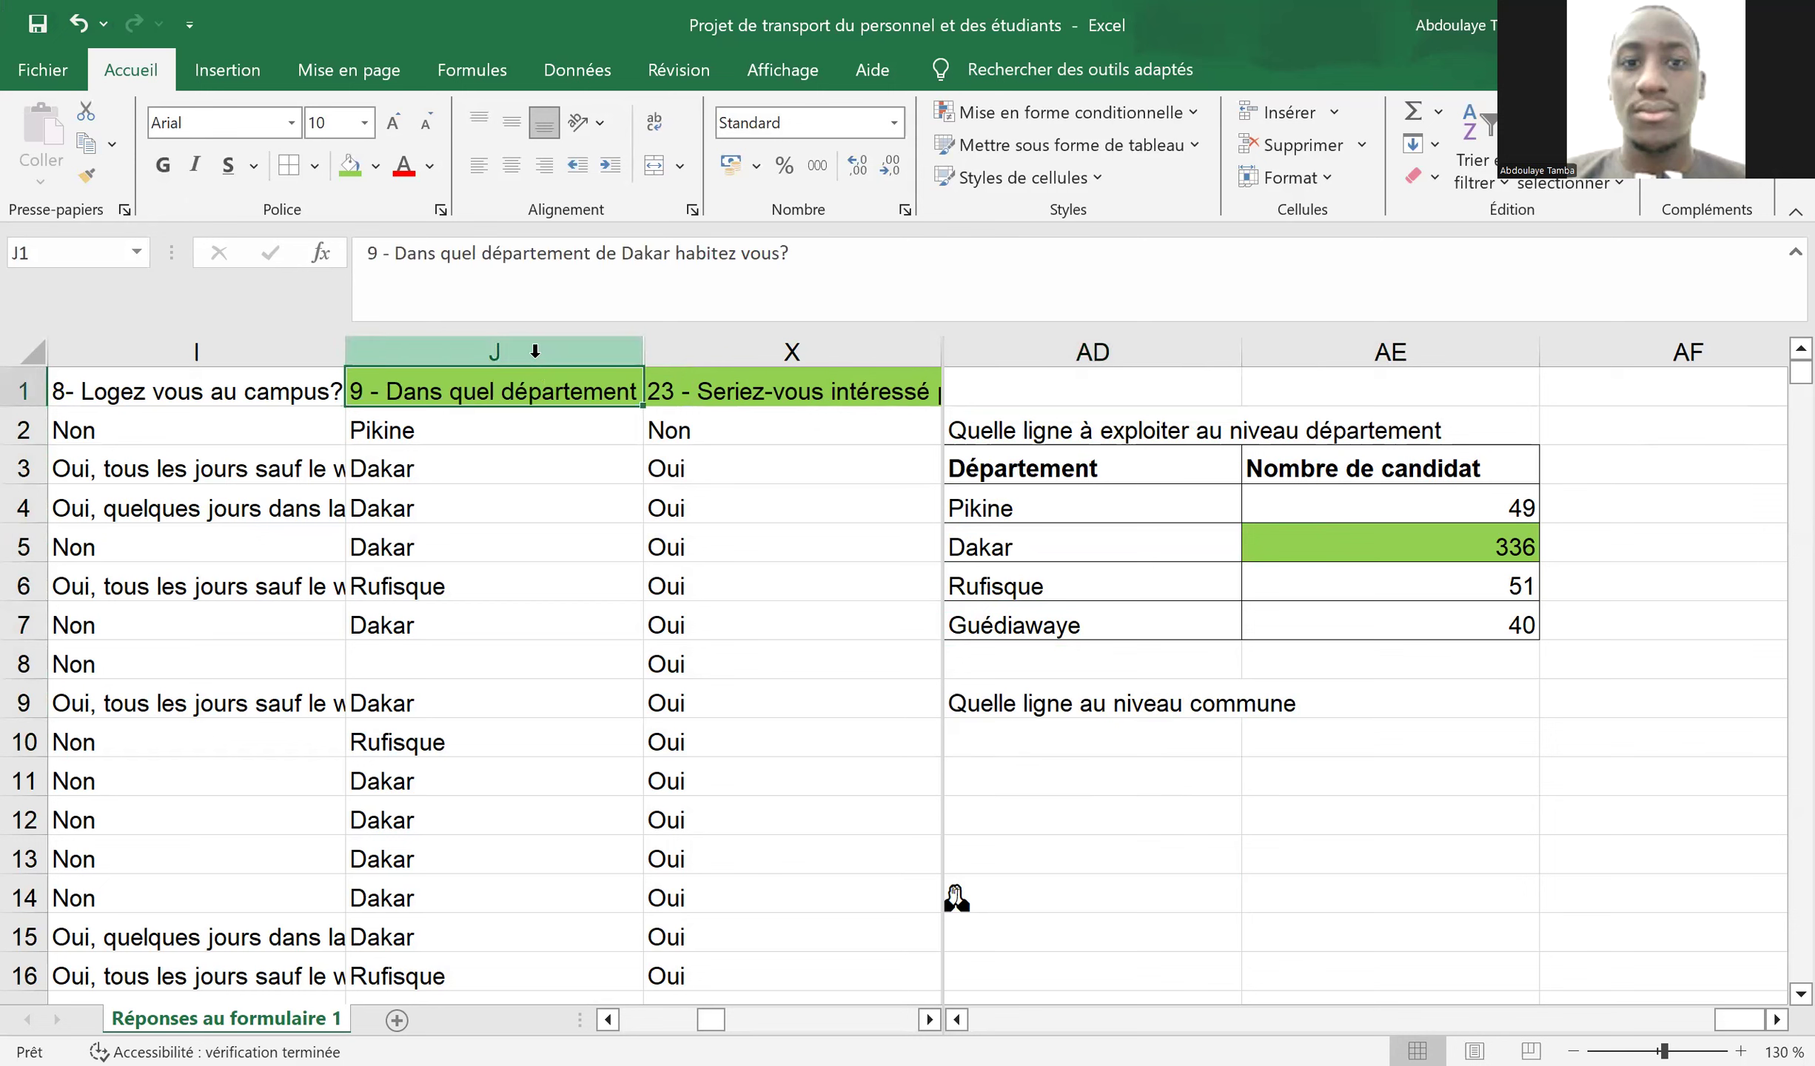
click(771, 380)
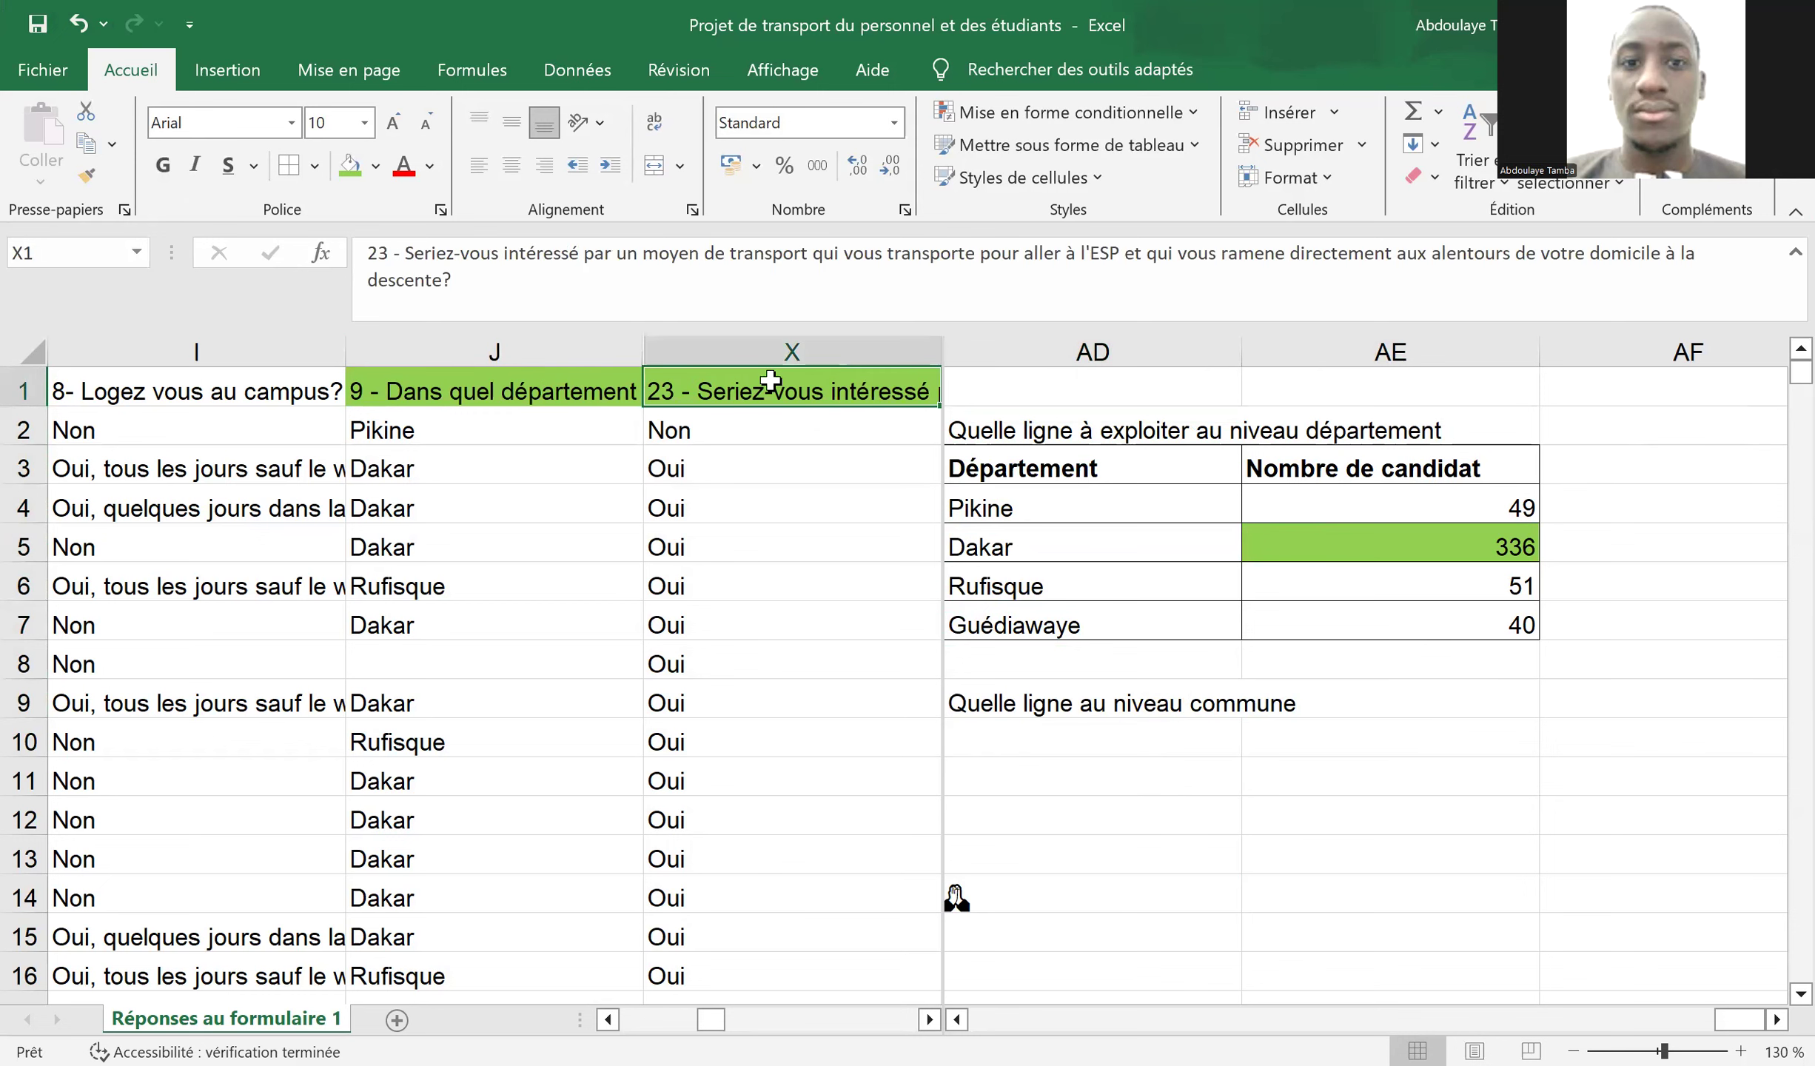
click(523, 392)
click(378, 165)
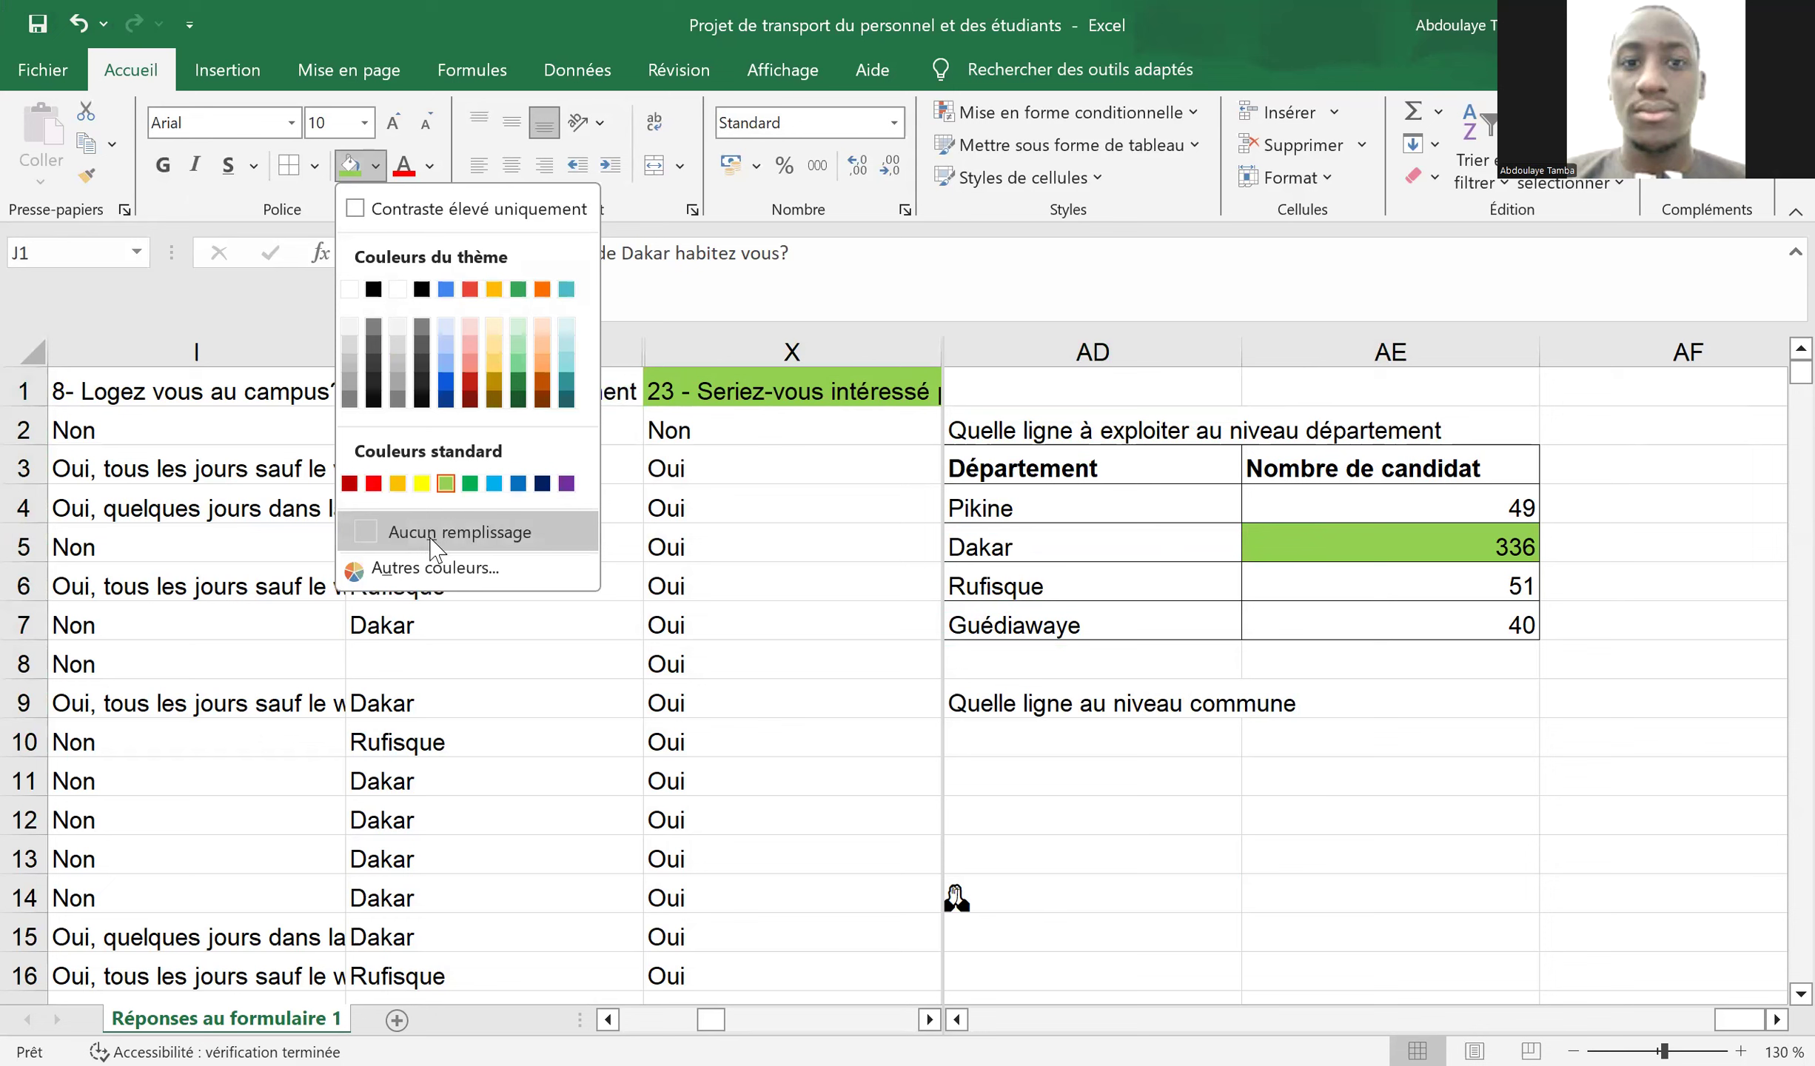
- Unhide the hidden columns between J and X
click(607, 345)
drag(607, 344, 929, 348)
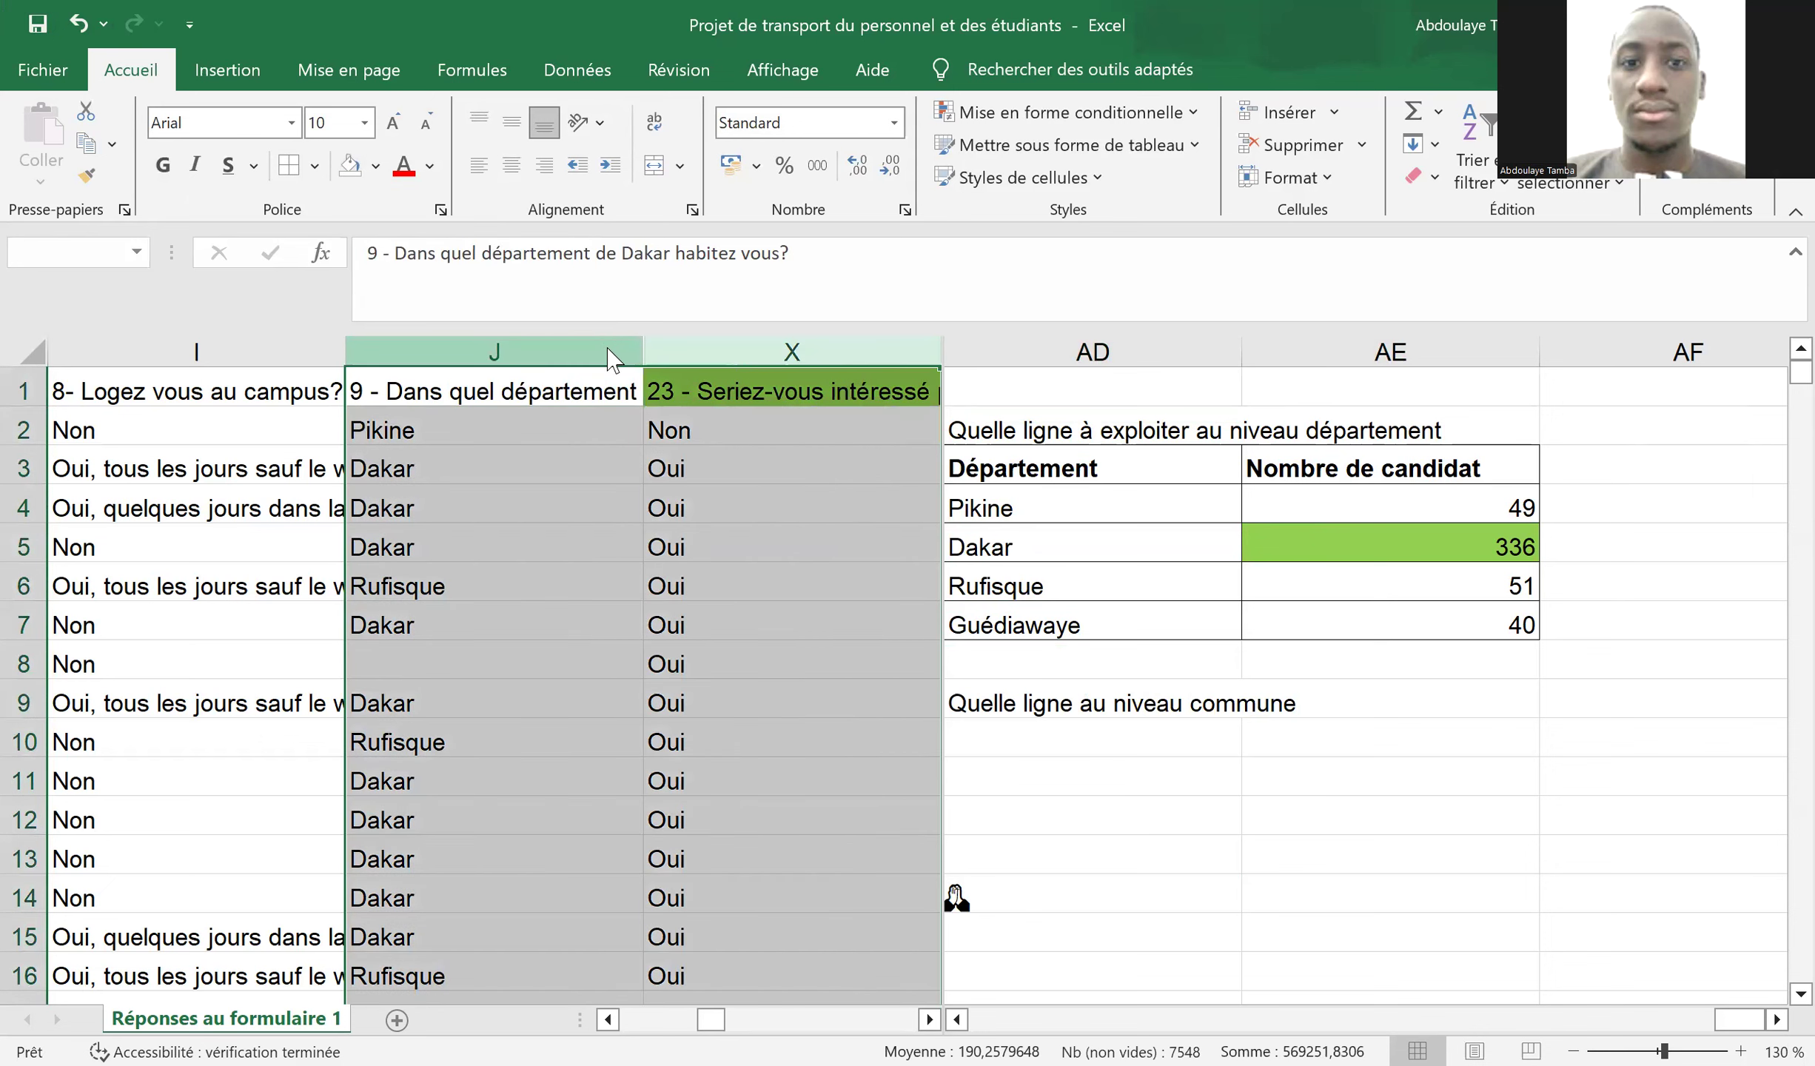
right_click(607, 359)
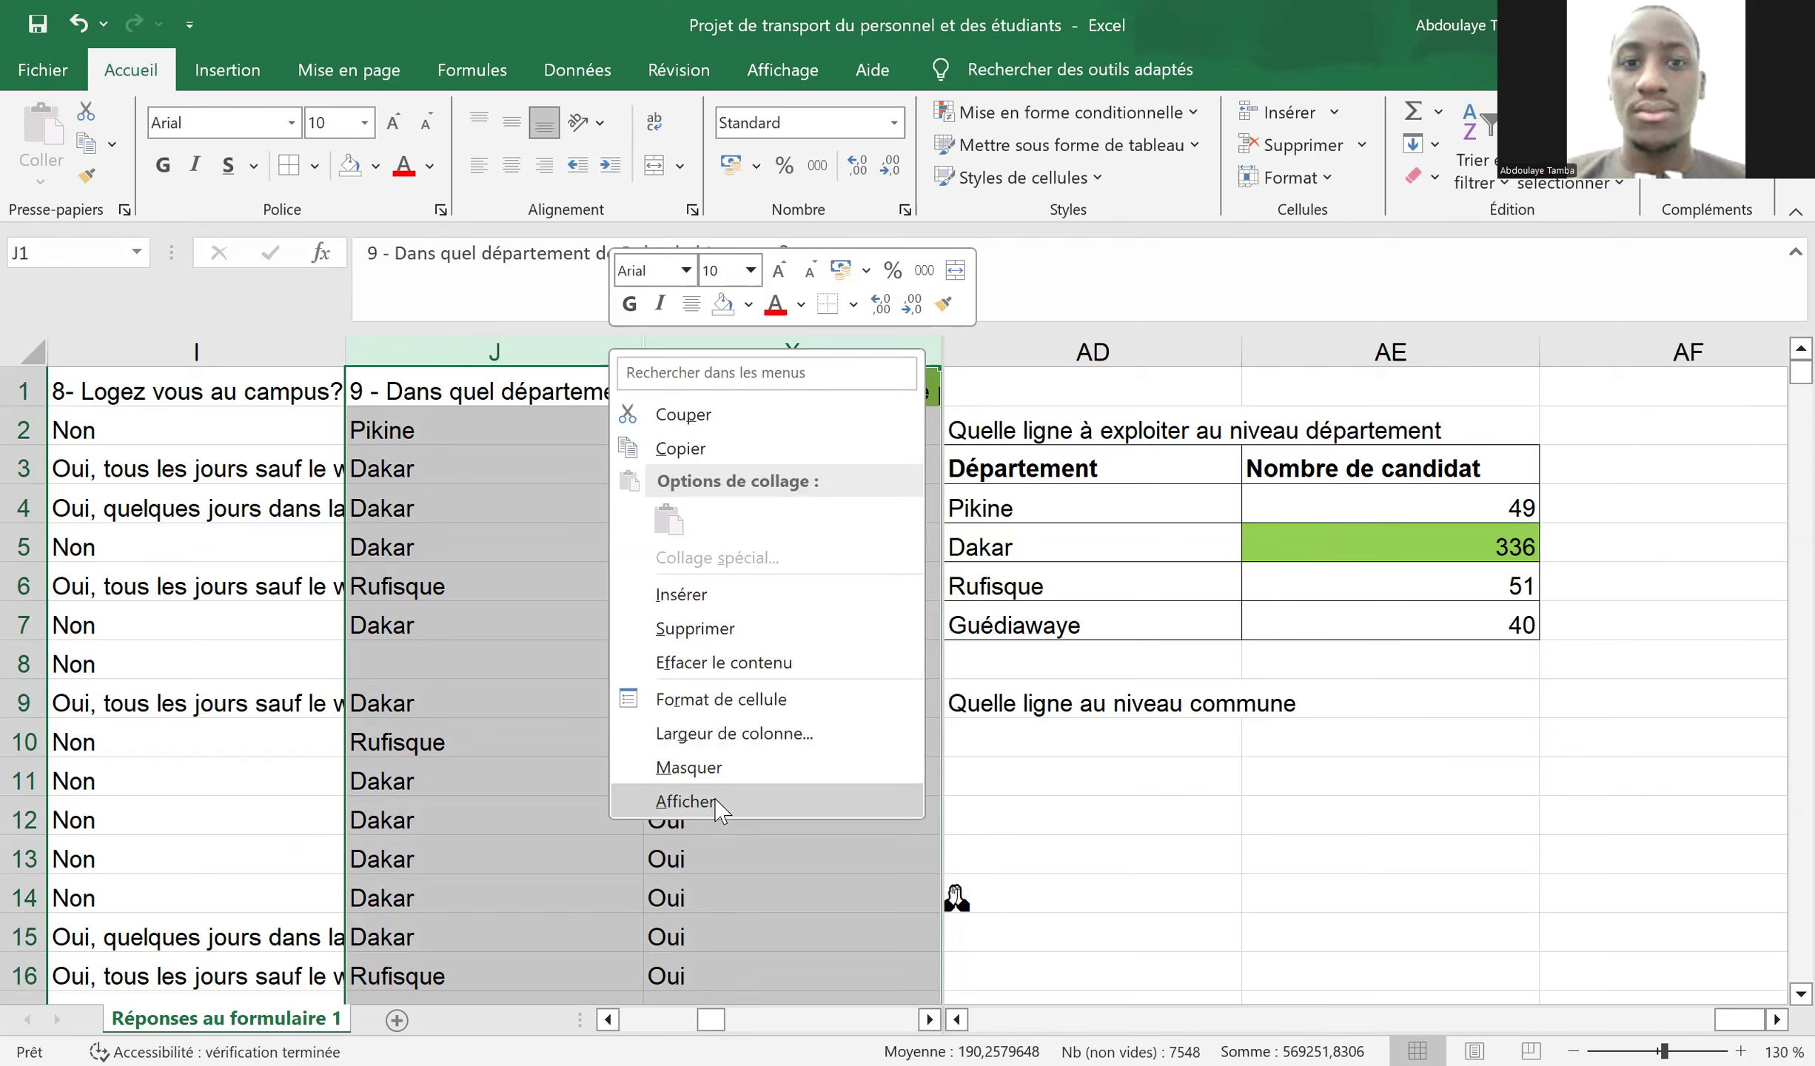
click(685, 801)
- Fill the commune question header in K1 with the standard light green
click(674, 522)
key(Right)
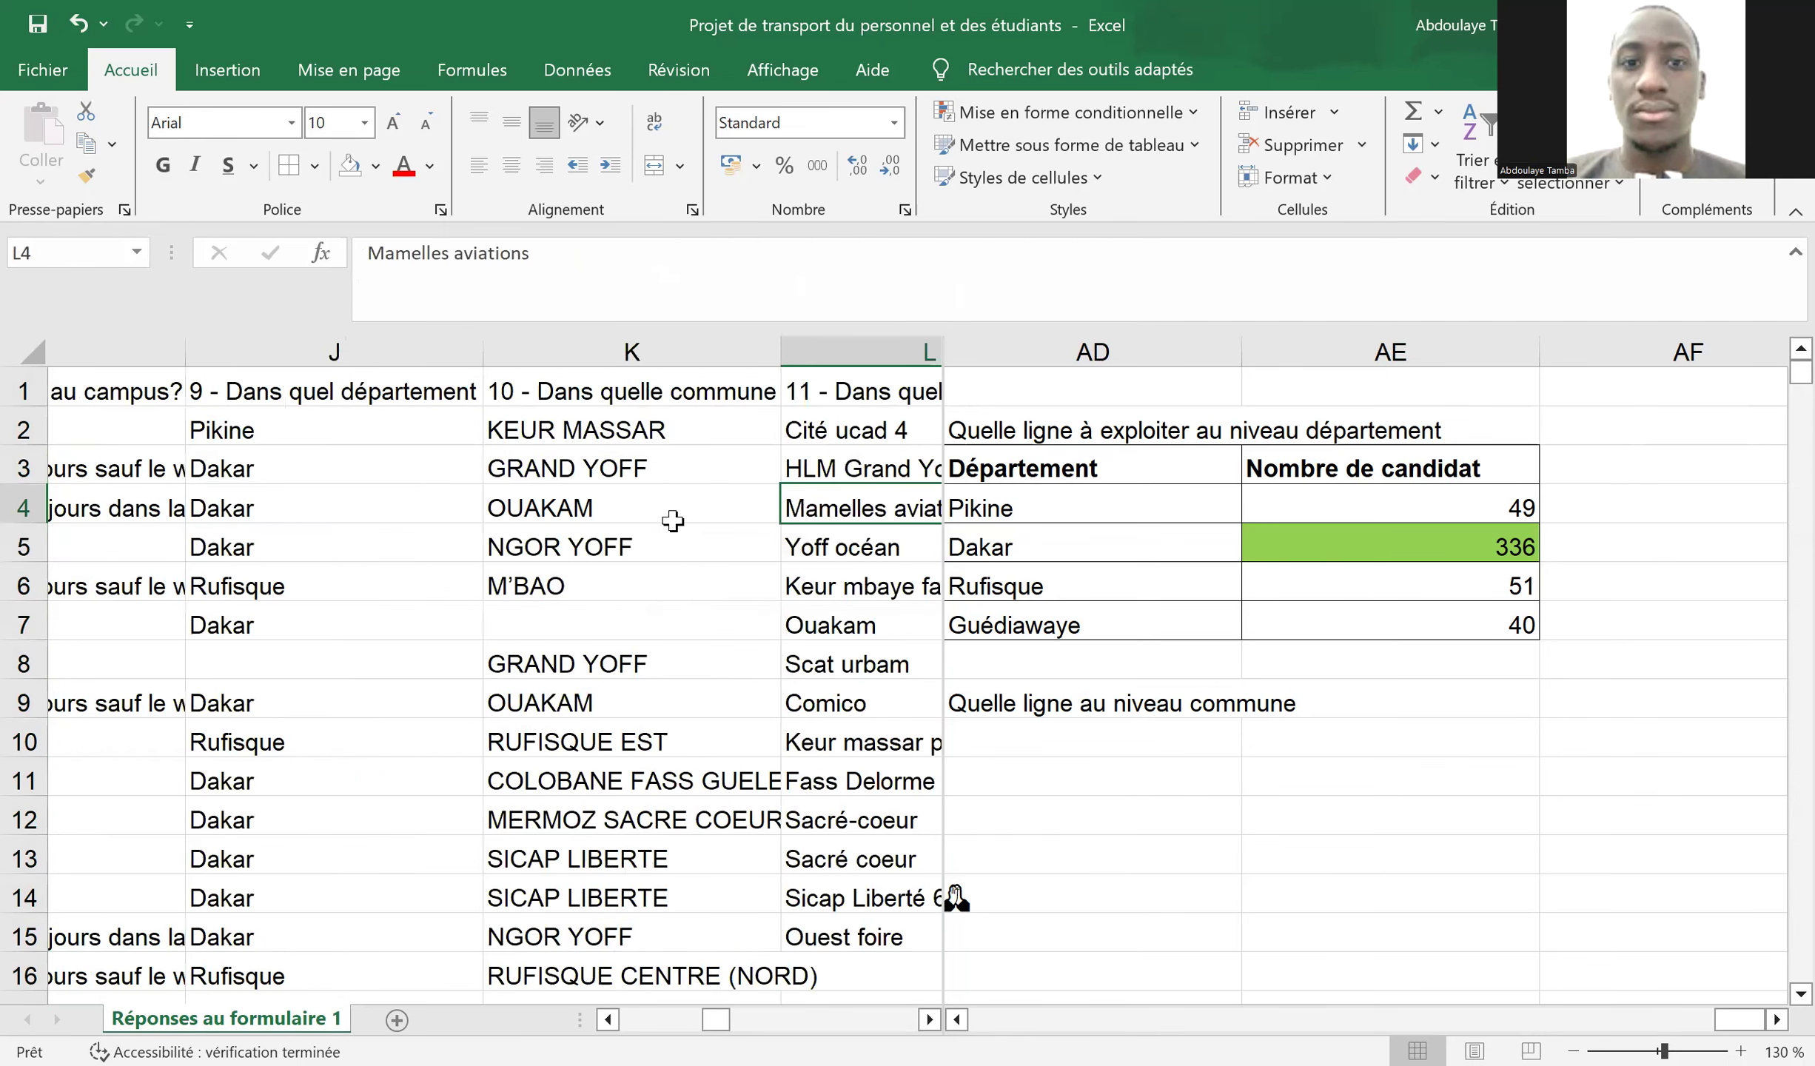
key(Left)
click(259, 399)
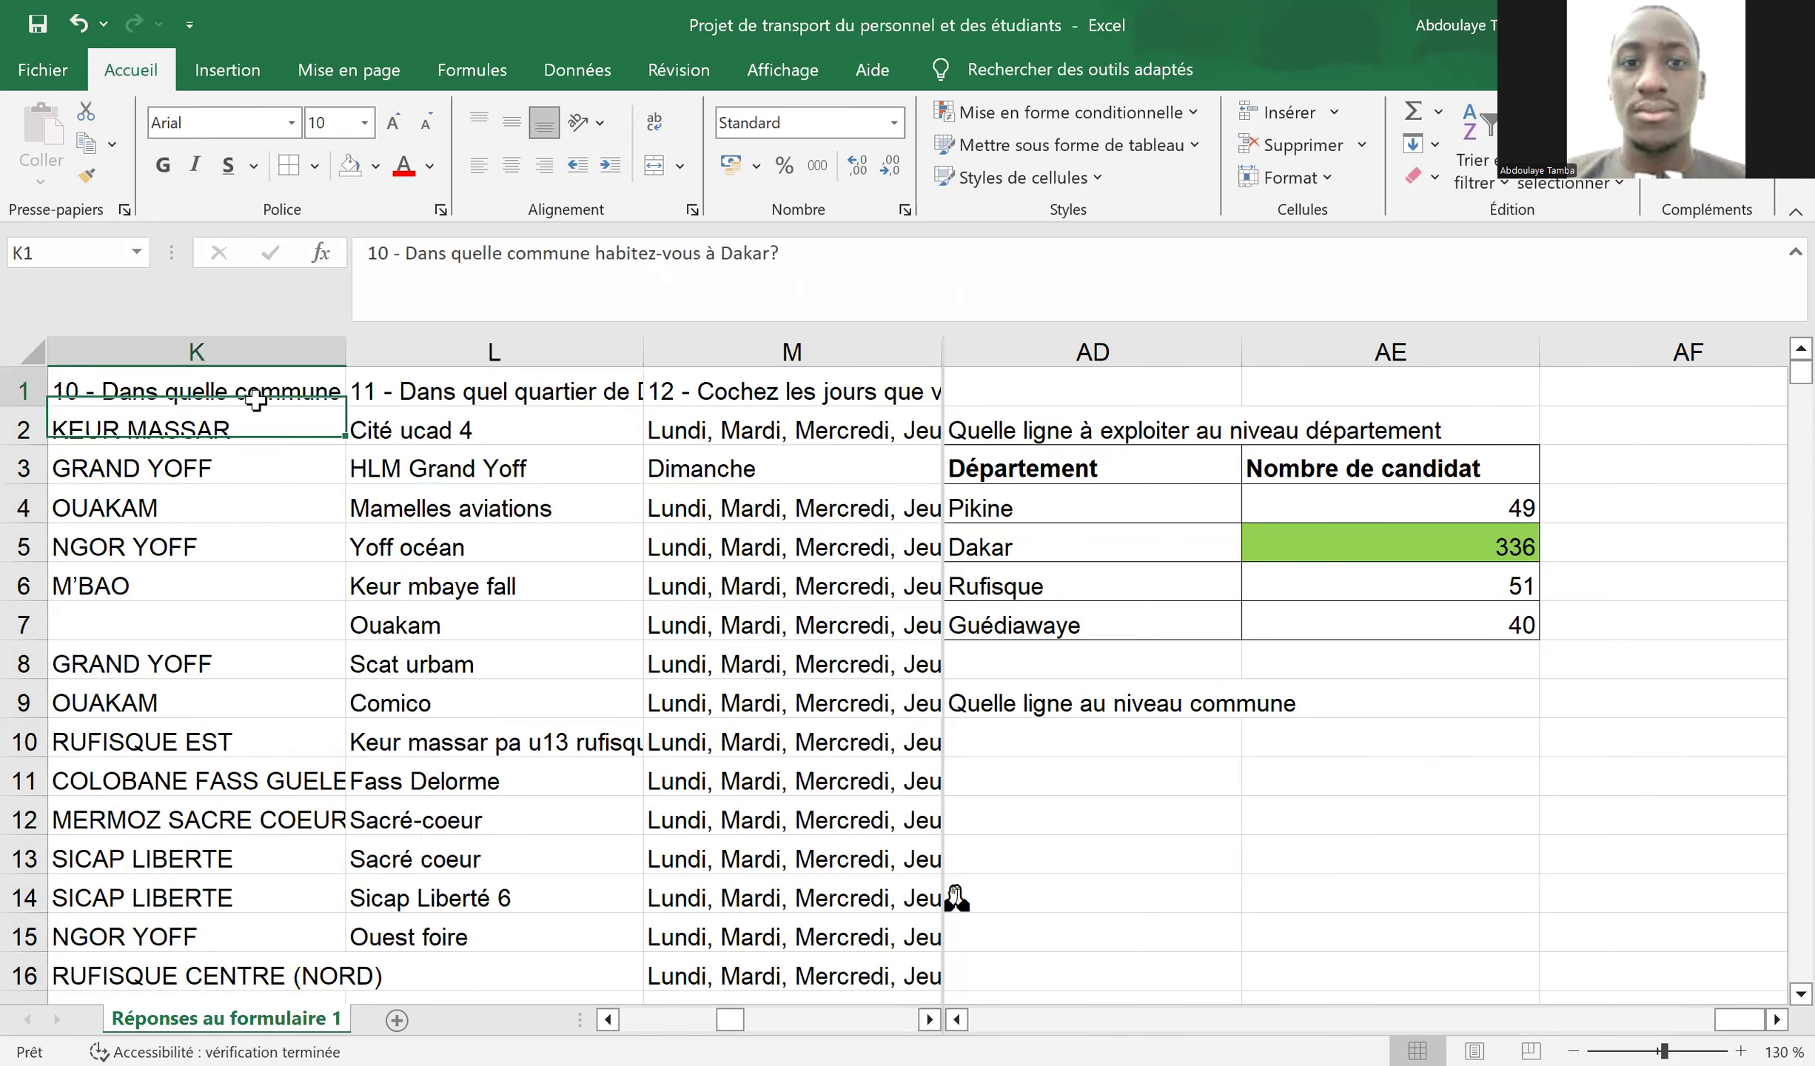
click(376, 165)
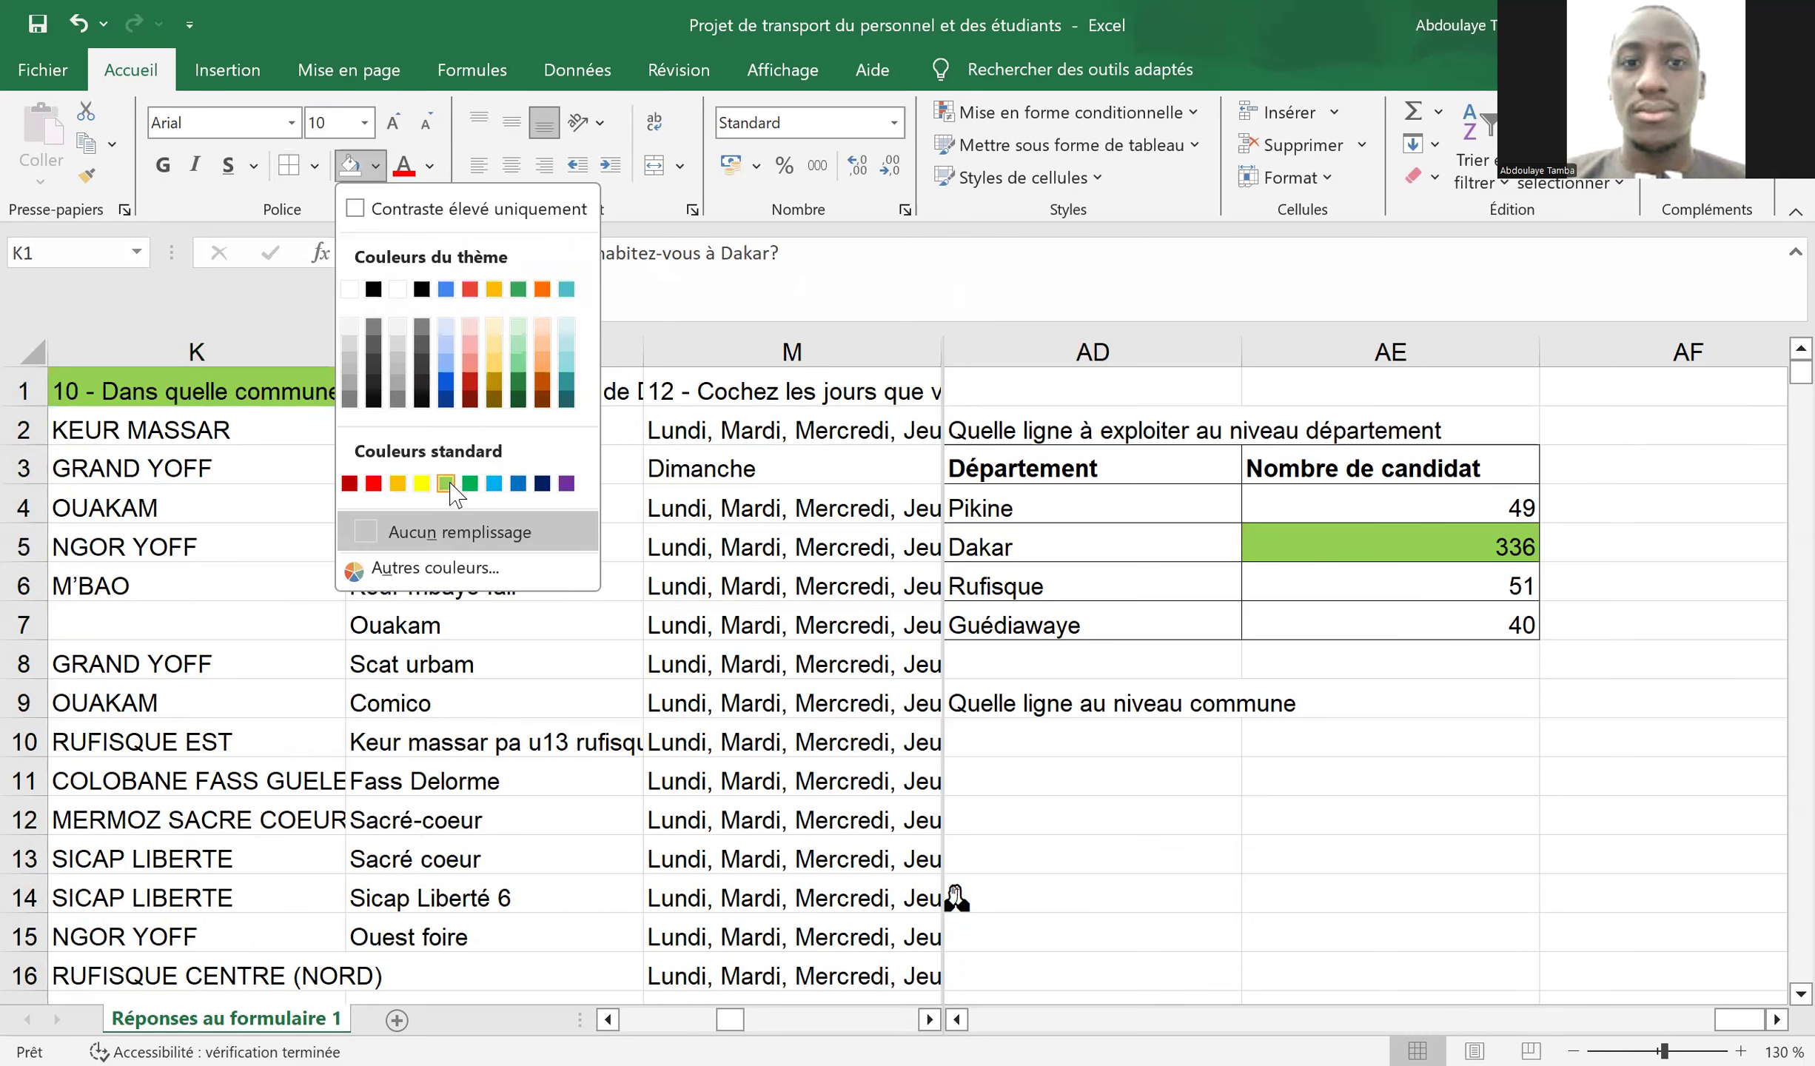
click(446, 485)
- Hide columns L through W so the commune column sits beside the interest answers in column X
mouse_move(456, 333)
mouse_down()
mouse_move(792, 350)
mouse_move(457, 337)
mouse_up()
right_click(459, 339)
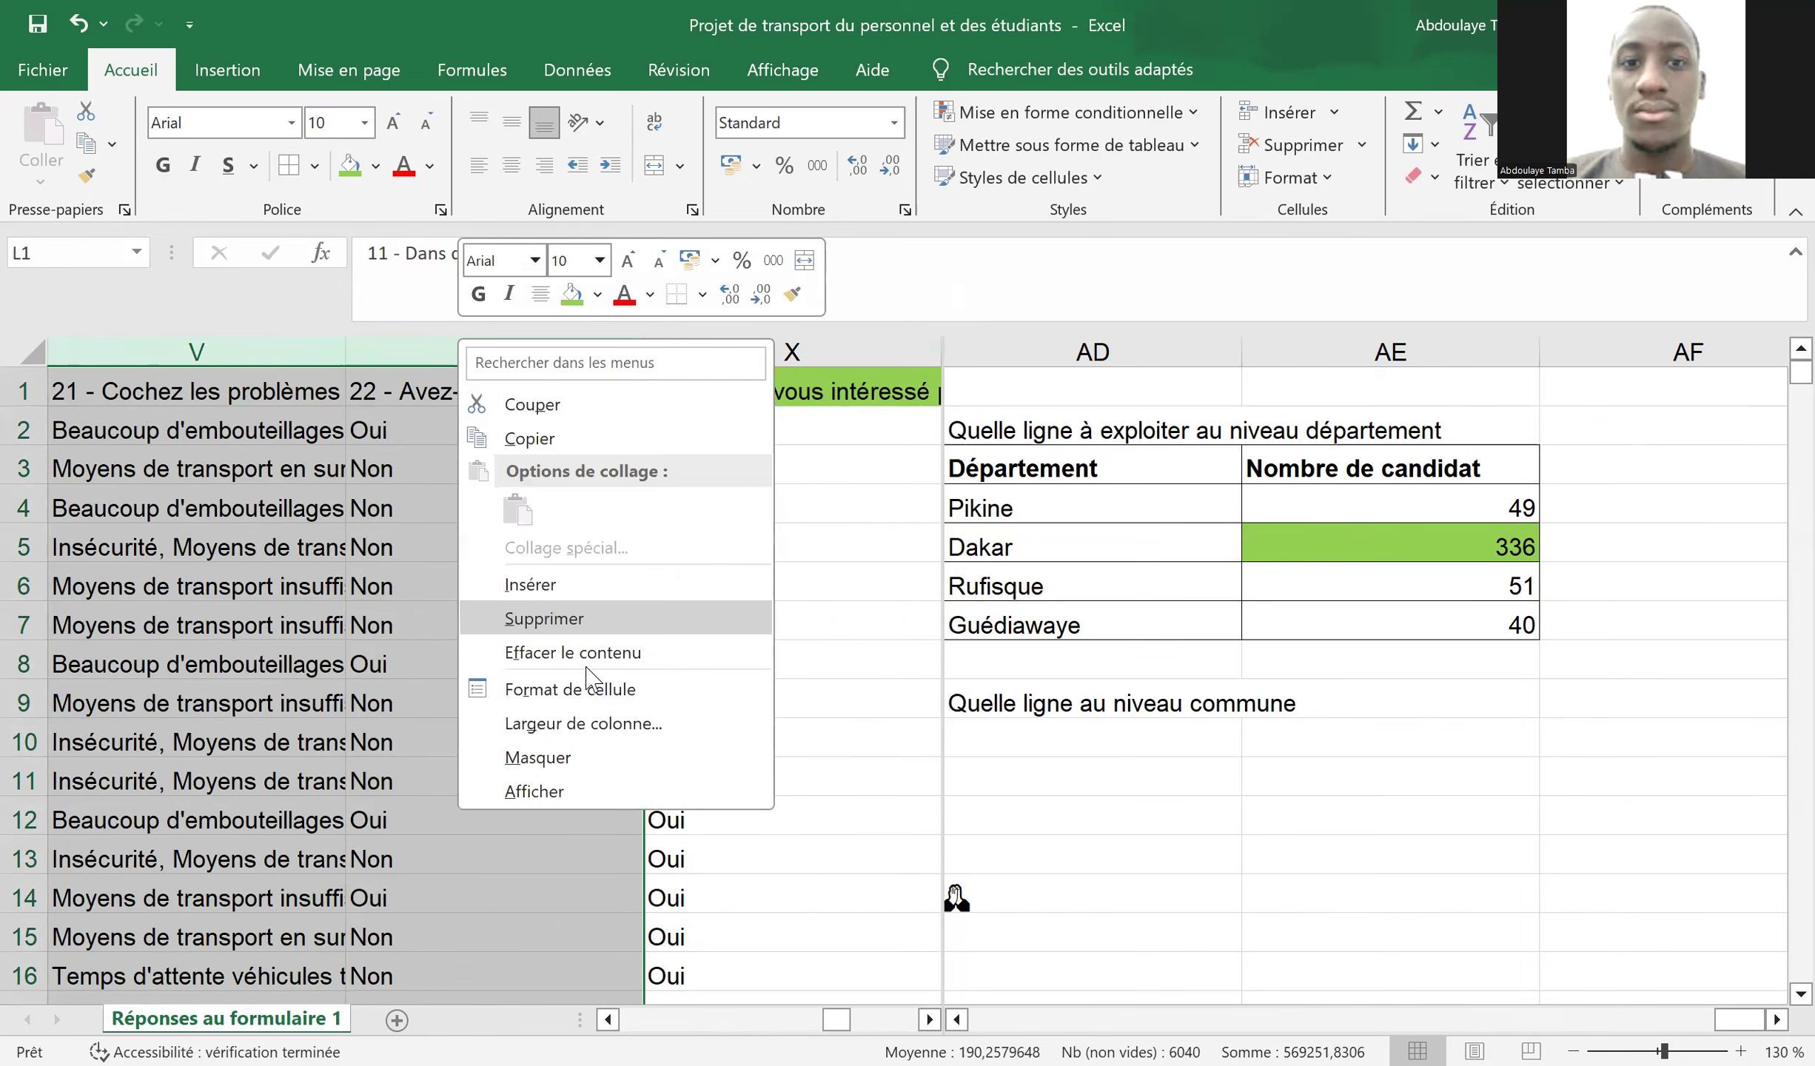
click(596, 758)
key(Left)
key(Left)
key(Right)
key(Right)
key(Left)
key(Right)
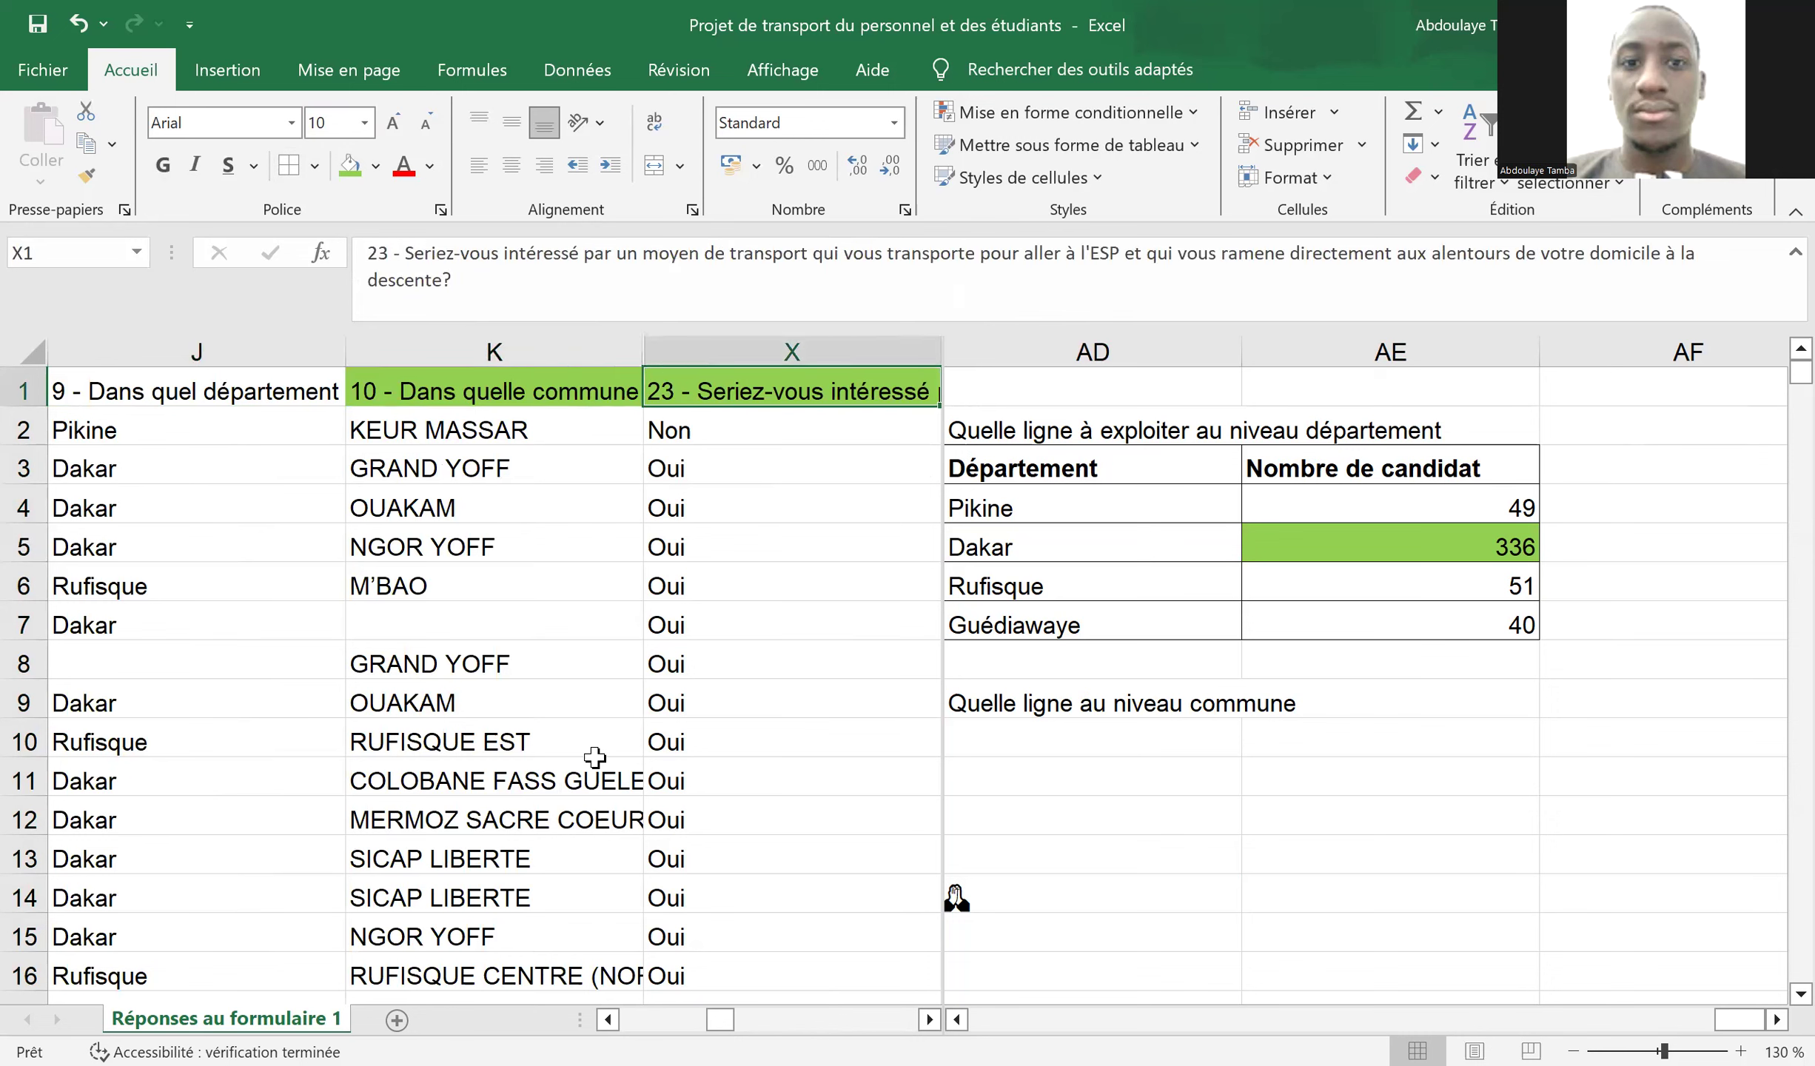
- Copy the commune answers in K2:K528
key(Left)
key(Down)
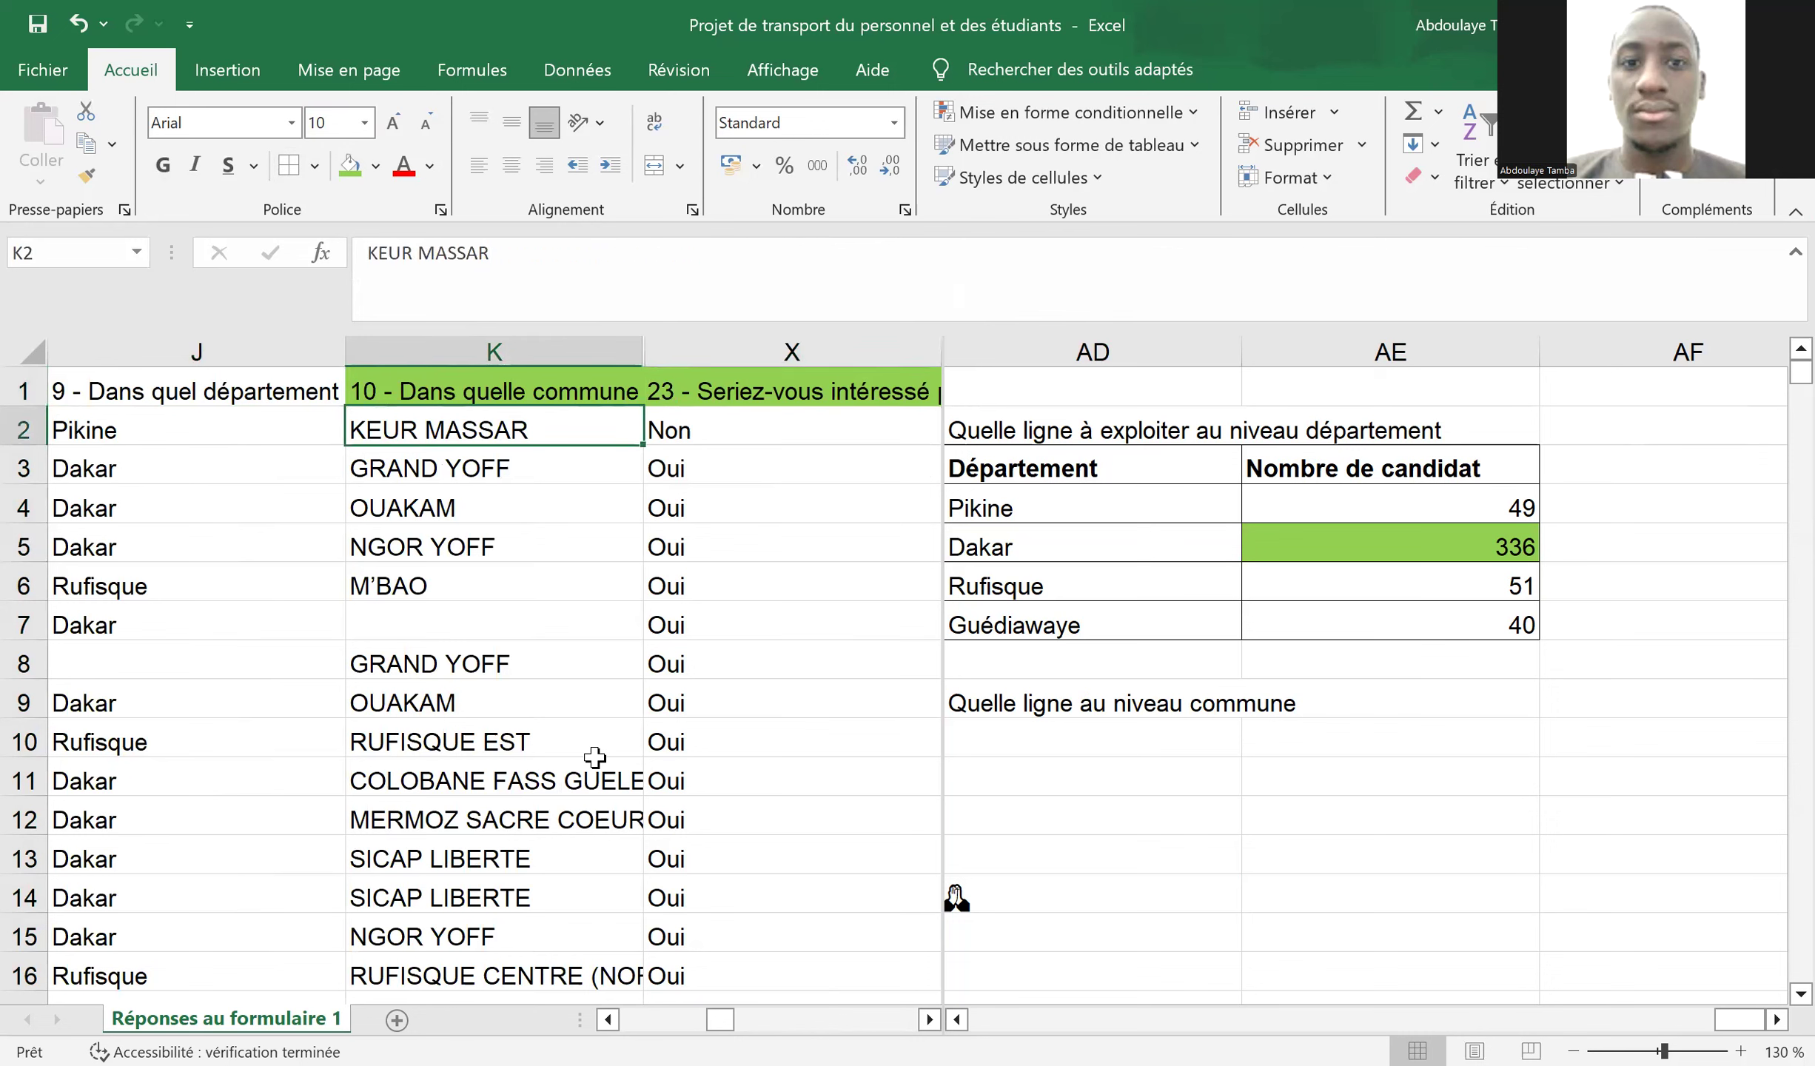
key(shift+Down)
key(shift+Down)
key(shift+Down)
key(shift+Down)
key(shift+Down)
key(shift+Down)
key(shift+Down)
key(shift+Down)
key(shift+Down)
key(shift+Down)
key(shift+Down)
key(shift+Down)
key(shift+Down)
key(shift+Down)
key(shift+Down)
key(shift+Down)
key(shift+Down)
key(shift+Down)
key(shift+Down)
key(shift+Down)
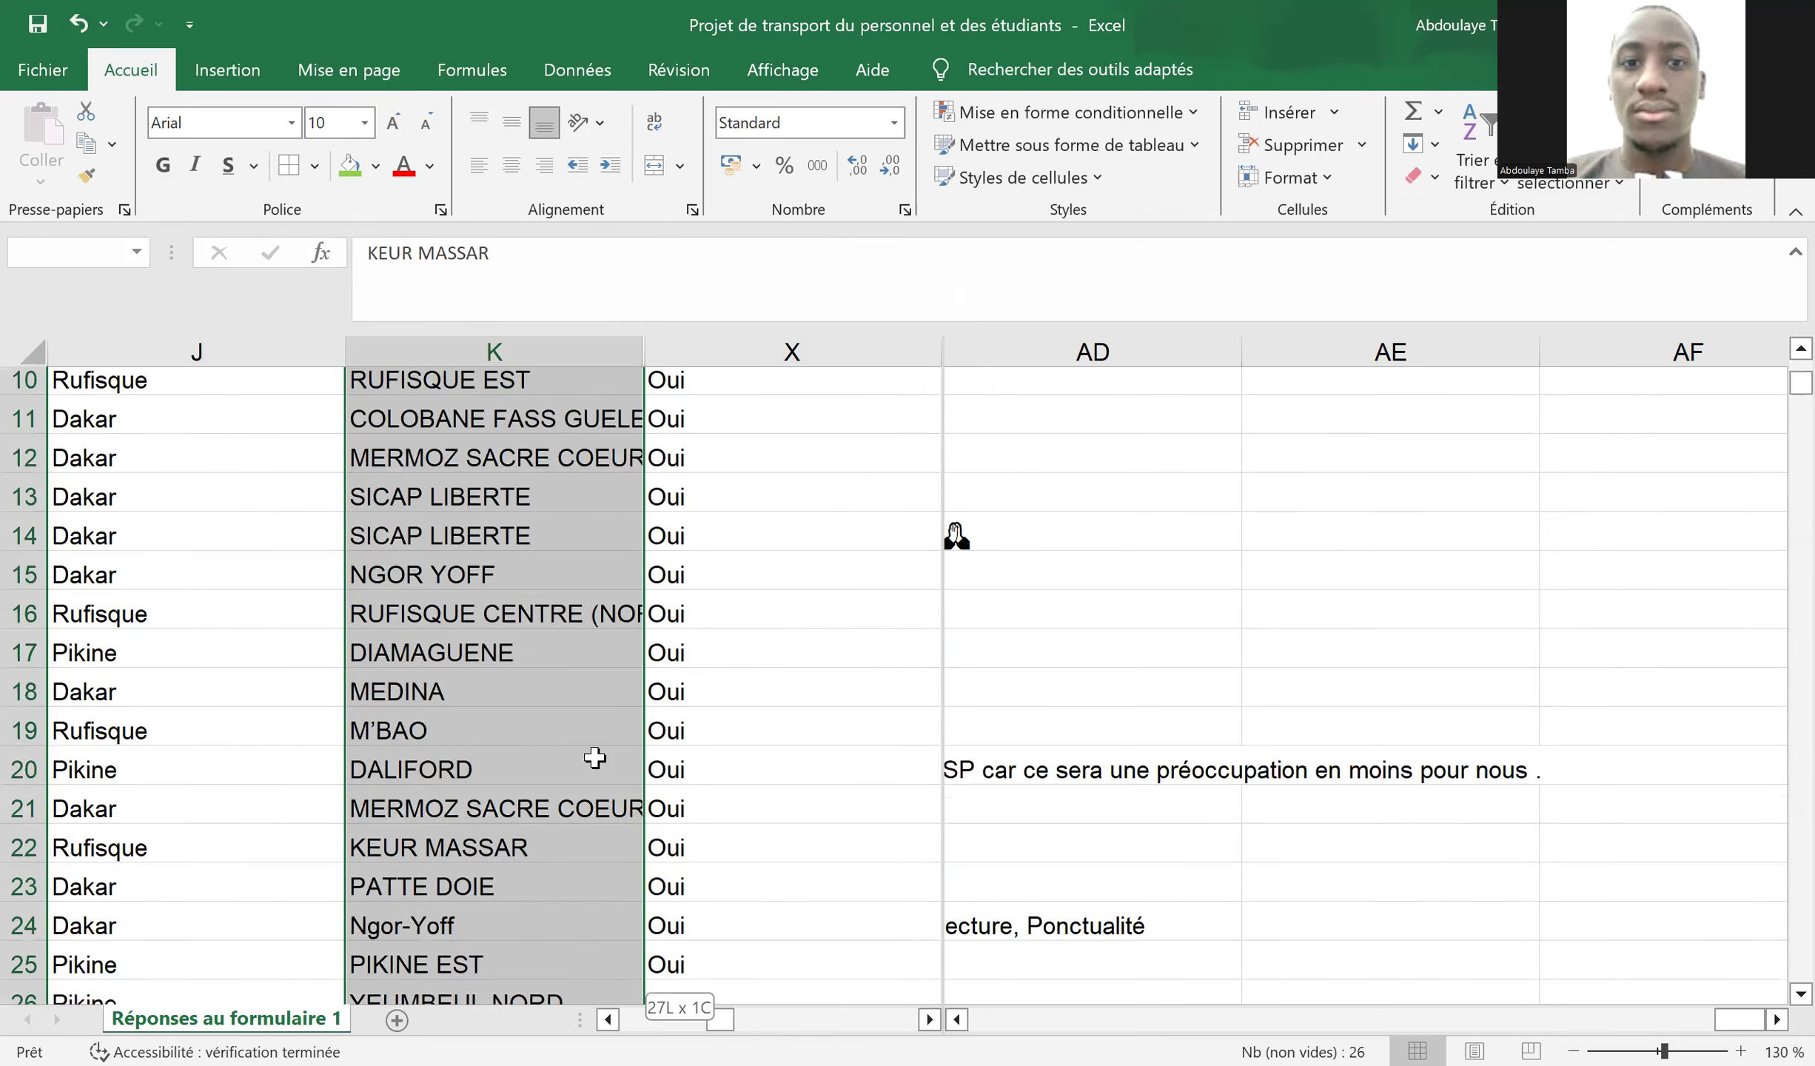
key(shift+Down)
key(shift+Down)
key(shift+Down)
key(shift+Down)
key(shift+Down)
key(shift+Down)
key(shift+Down)
key(shift+Down)
key(shift+Down)
key(shift+Down)
key(shift+Down)
key(shift+Down)
key(shift+Down)
key(shift+Down)
key(shift+Down)
key(shift+Down)
key(shift+Down)
key(shift+Down)
key(shift+Down)
key(shift+Down)
key(shift+Down)
key(shift+Down)
key(shift+Down)
key(shift+Down)
key(shift+Down)
key(shift+Down)
key(shift+Down)
key(shift+Down)
key(shift+Down)
key(shift+Down)
key(shift+Down)
key(shift+Down)
key(shift+Down)
key(shift+Down)
key(shift+Down)
key(shift+Down)
key(shift+Down)
key(shift+Down)
key(shift+Down)
key(shift+Down)
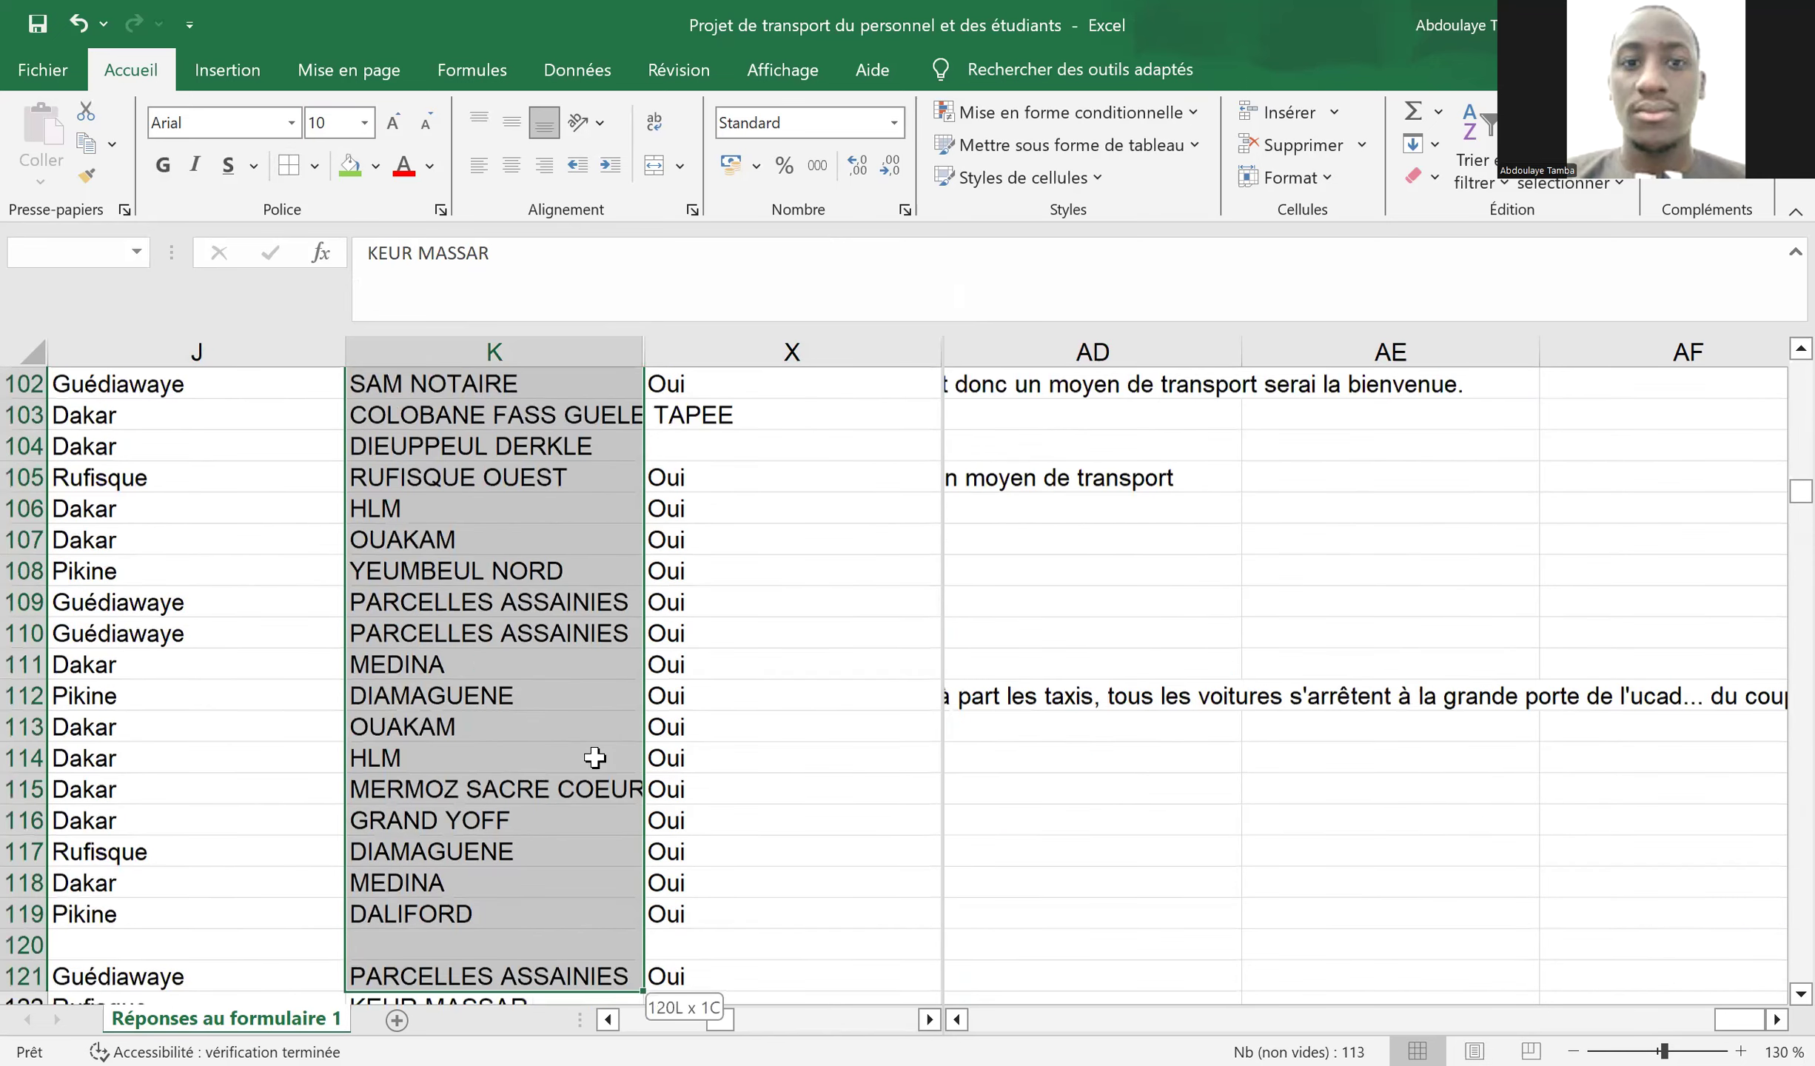
key(shift+Down)
key(shift+Down)
key(shift+Down)
key(shift+Down)
key(shift+Down)
key(shift+Down)
key(shift+Down)
key(shift+Down)
key(shift+Down)
key(shift+Down)
key(shift+Down)
key(shift+Down)
key(shift+Down)
key(shift+Down)
key(shift+Down)
key(shift+Down)
key(shift+Down)
key(shift+Down)
key(shift+Down)
key(shift+Down)
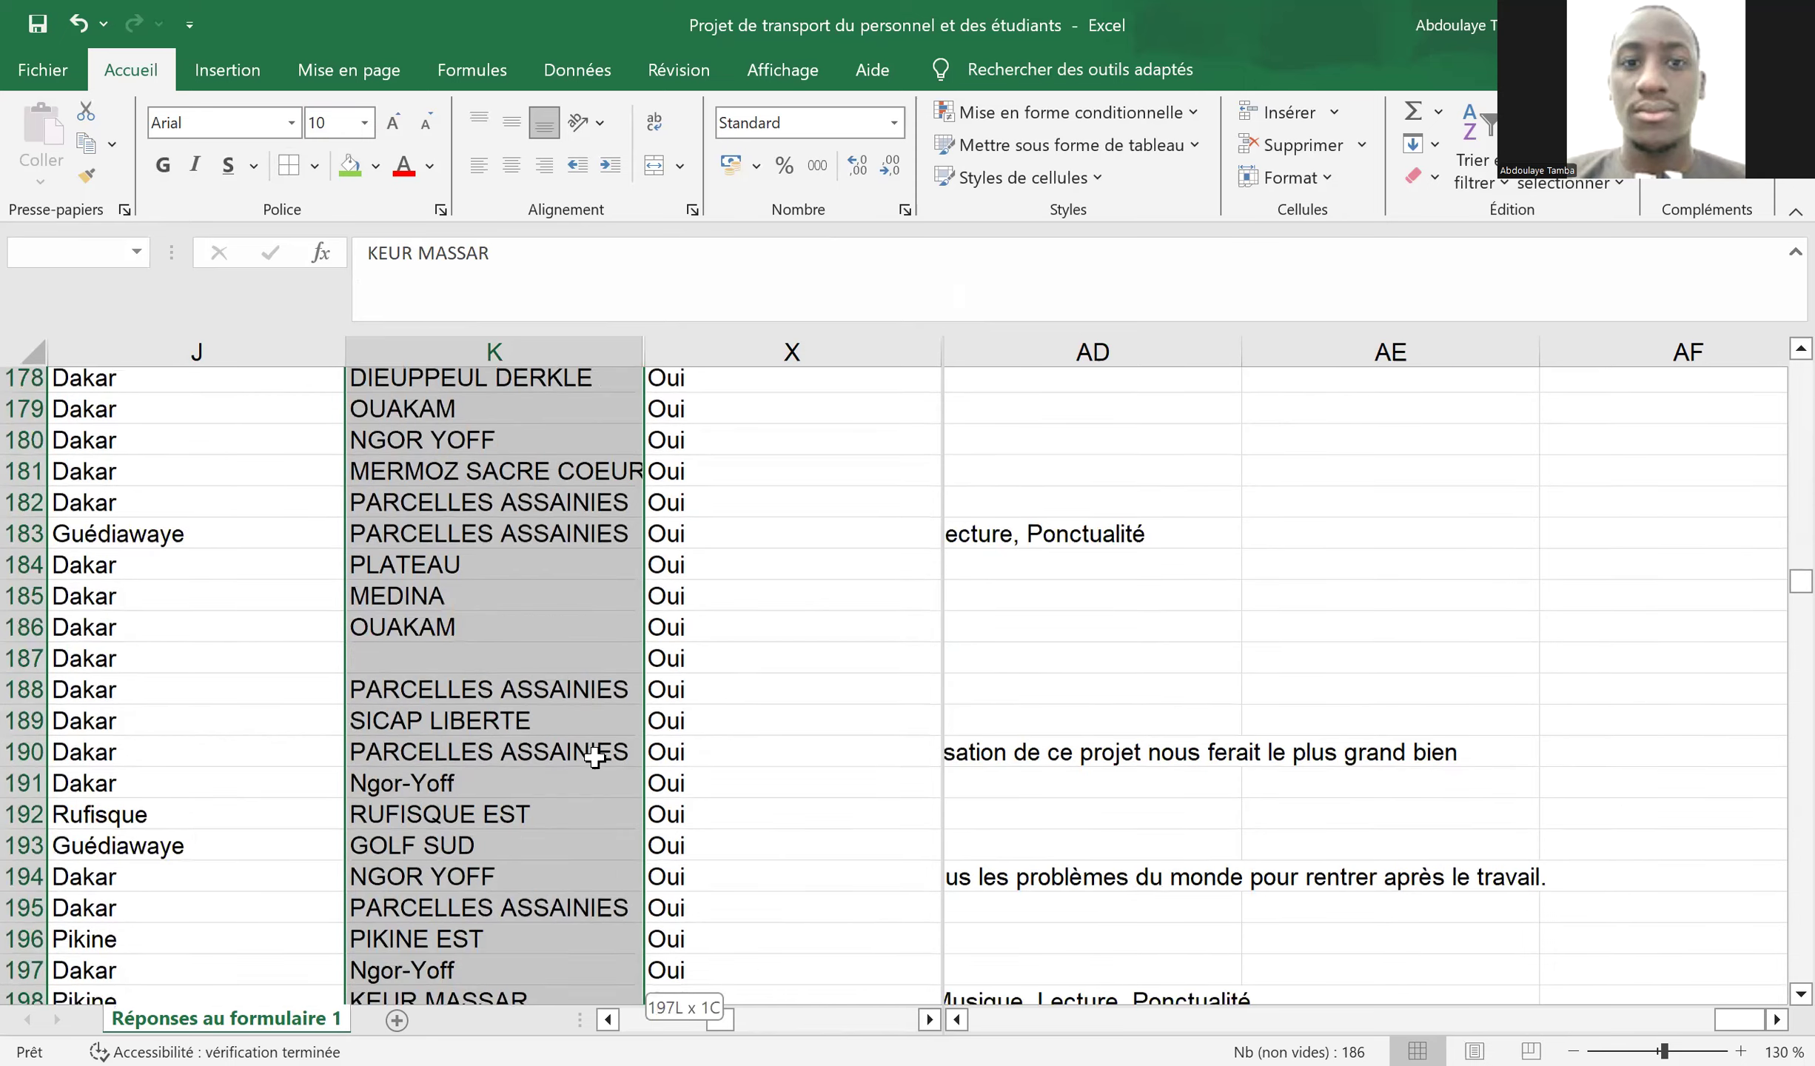
key(shift+Down)
key(shift+Down)
key(shift+Down)
key(shift+Down)
key(shift+Down)
key(shift+Down)
key(shift+Down)
key(shift+Down)
key(shift+Down)
key(shift+Down)
key(shift+Down)
key(shift+Down)
key(shift+Down)
key(shift+Down)
key(shift+Down)
key(shift+Down)
key(shift+Down)
key(shift+Down)
key(shift+Down)
key(shift+Down)
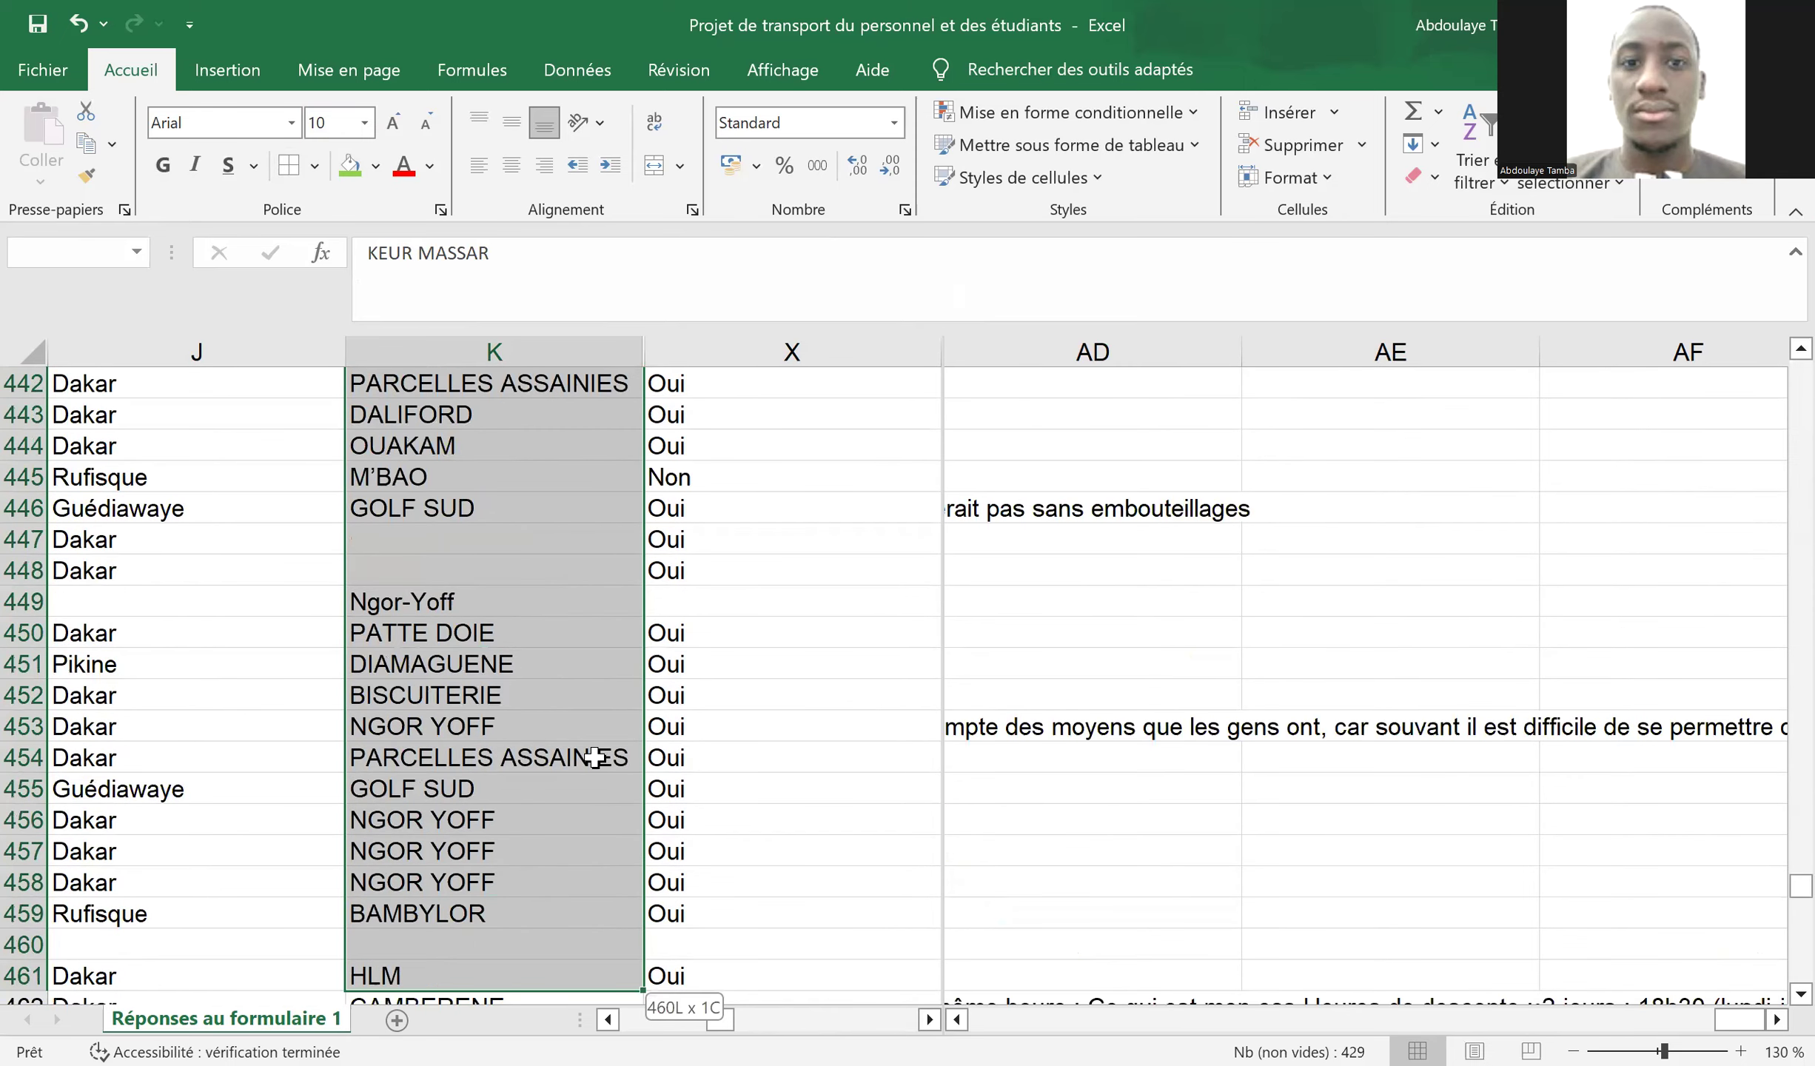
key(ctrl+shift+Down)
key(ctrl+shift+Up)
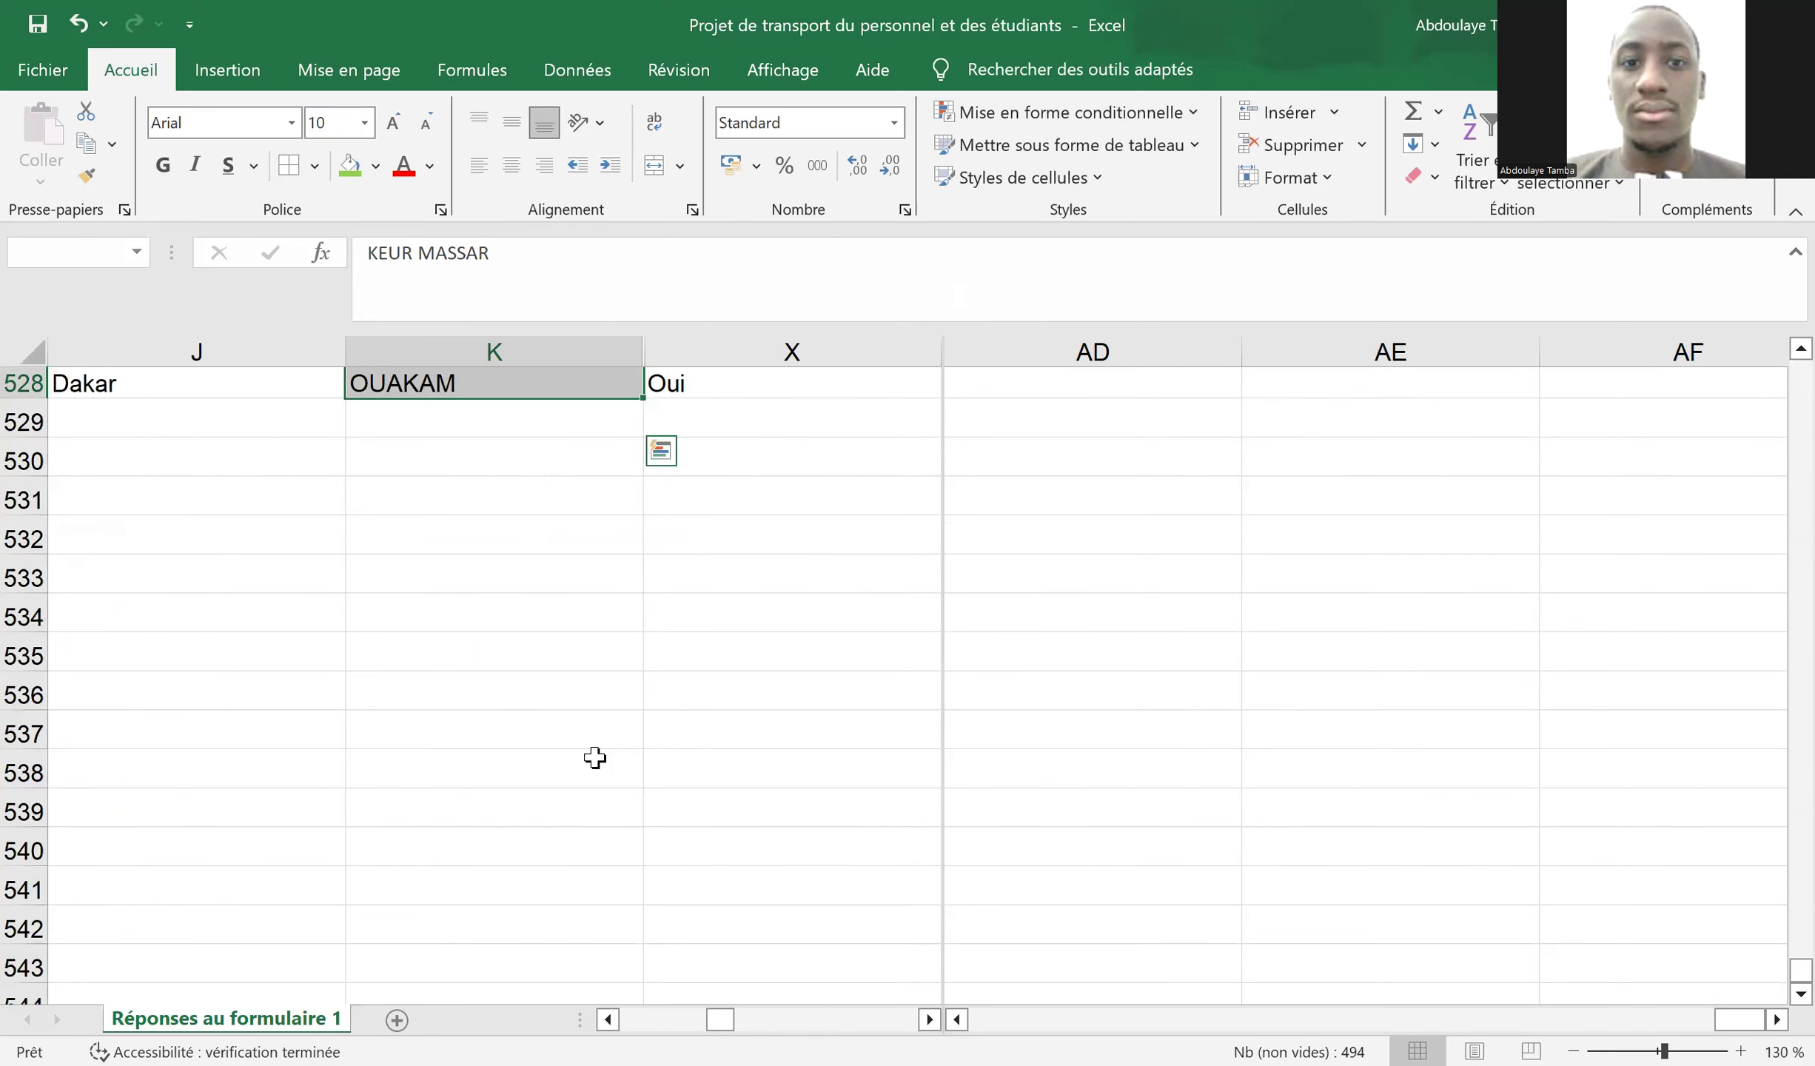
key(ctrl+c)
scroll(603, 604, up, 10)
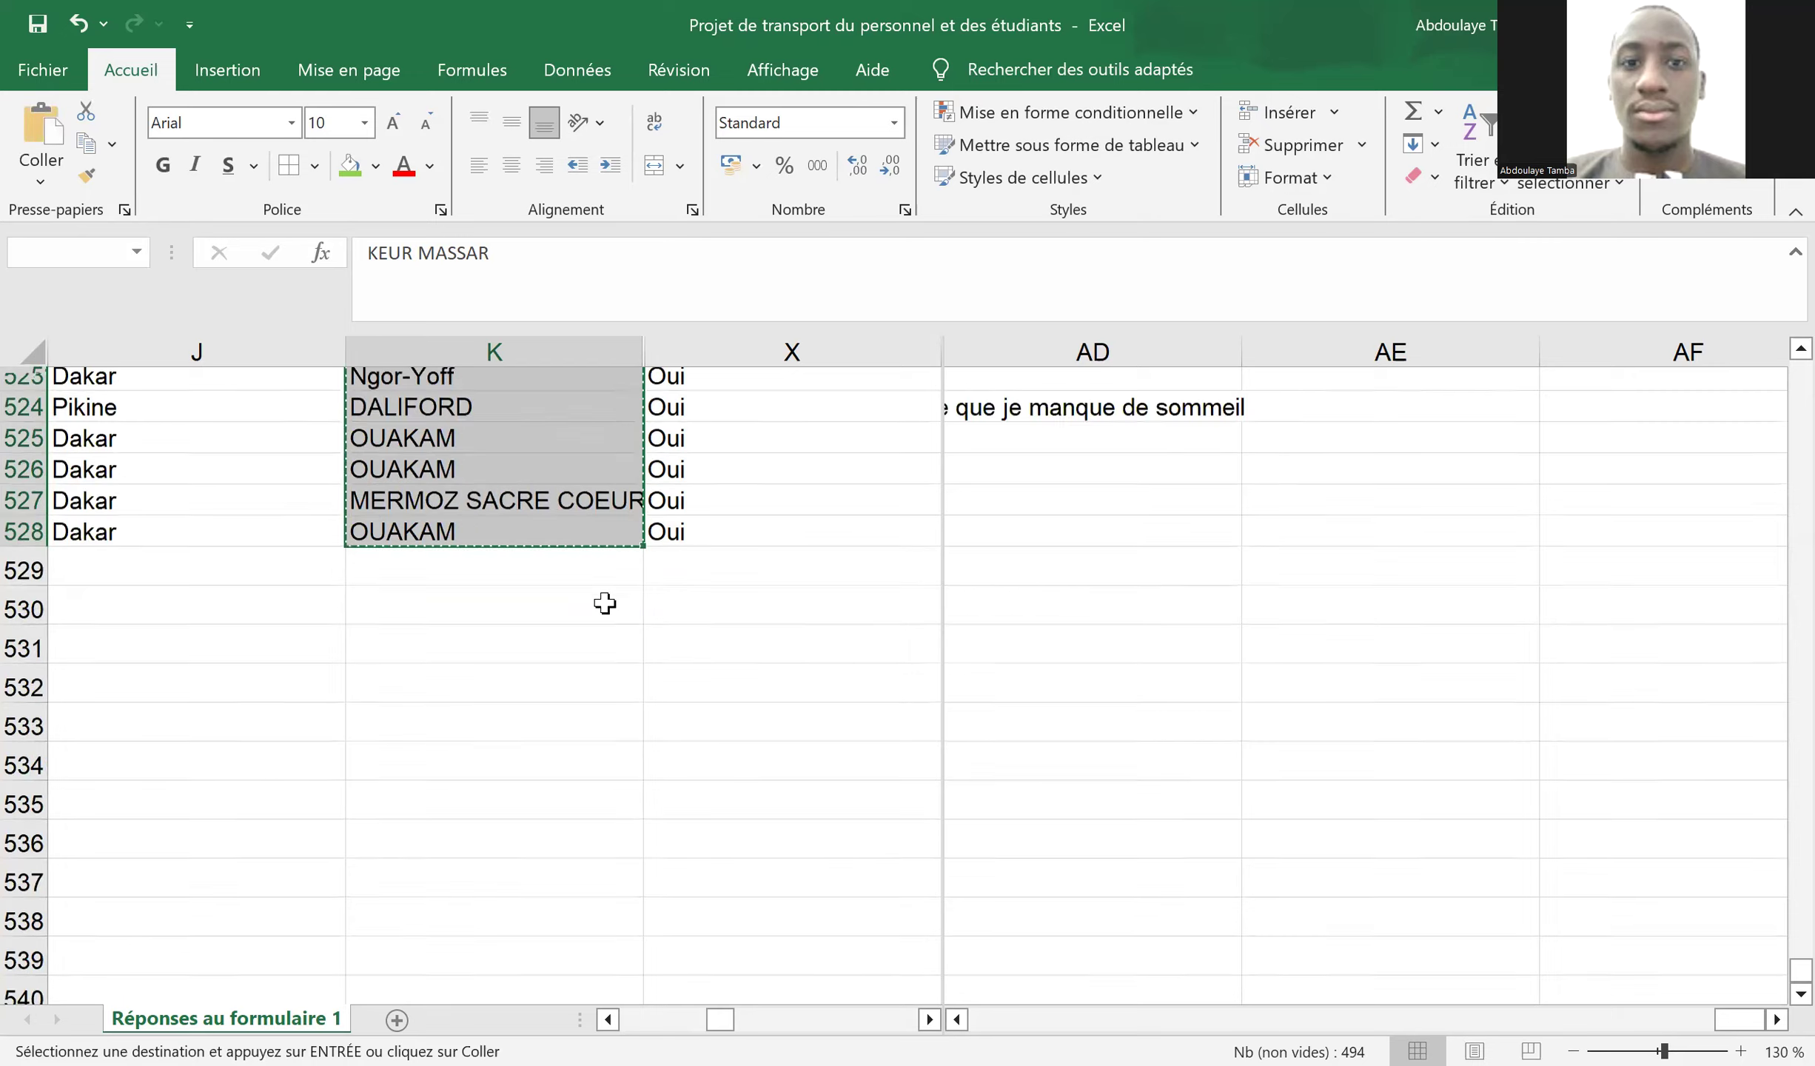
scroll(605, 604, up, 20)
scroll(604, 604, up, 20)
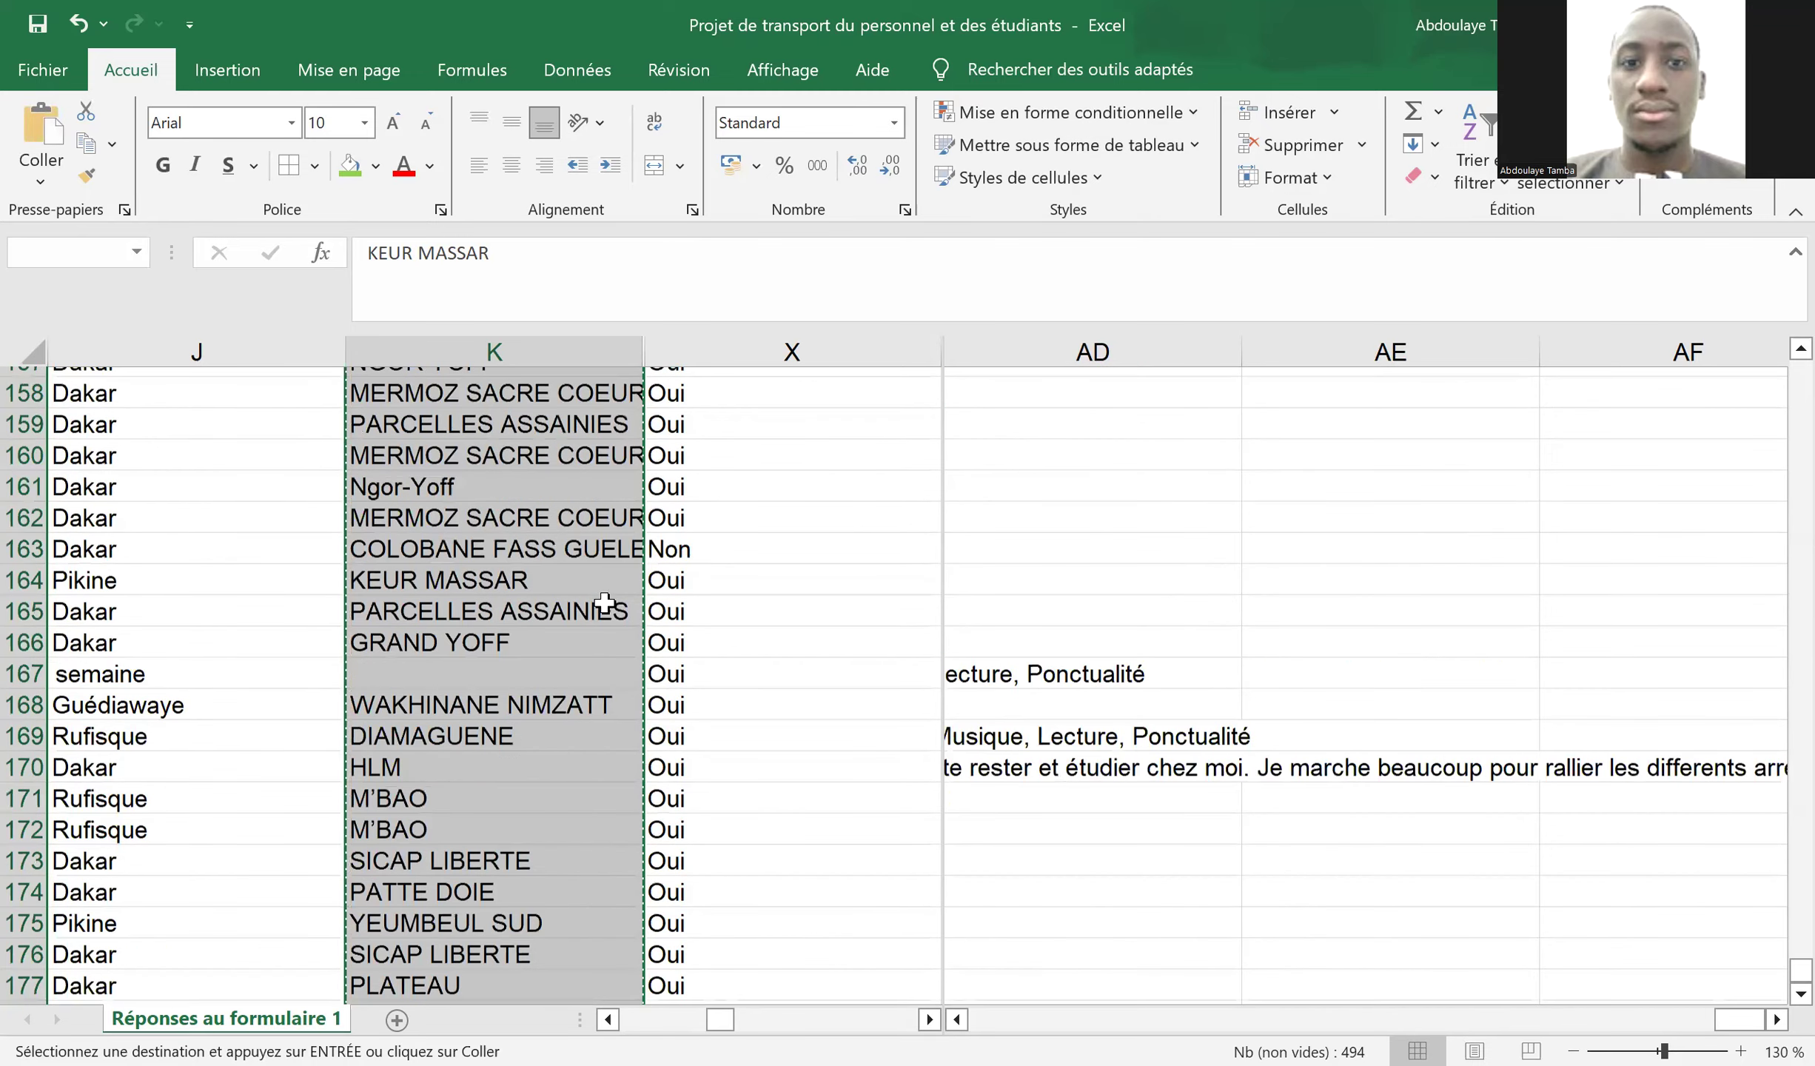
scroll(604, 603, up, 20)
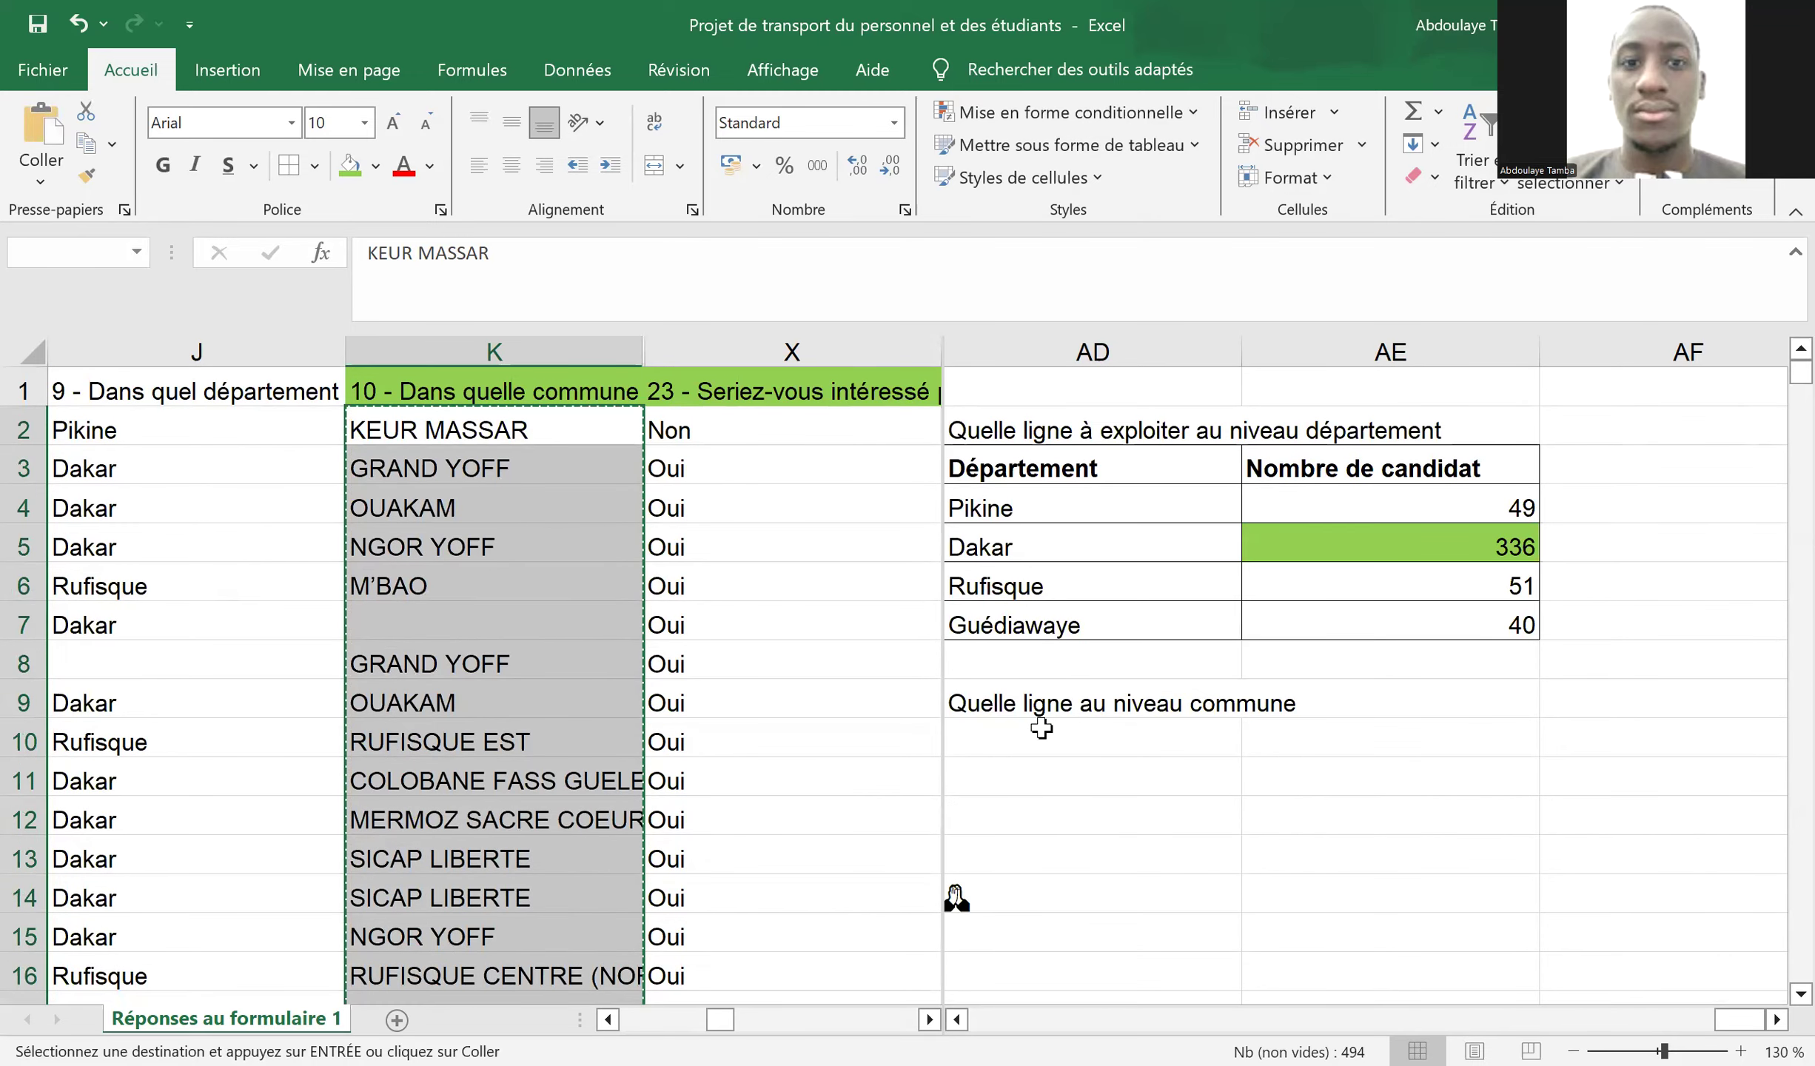
- Enter the heading "Commune" in AD10, under the commune line question
click(1042, 728)
text(Com)
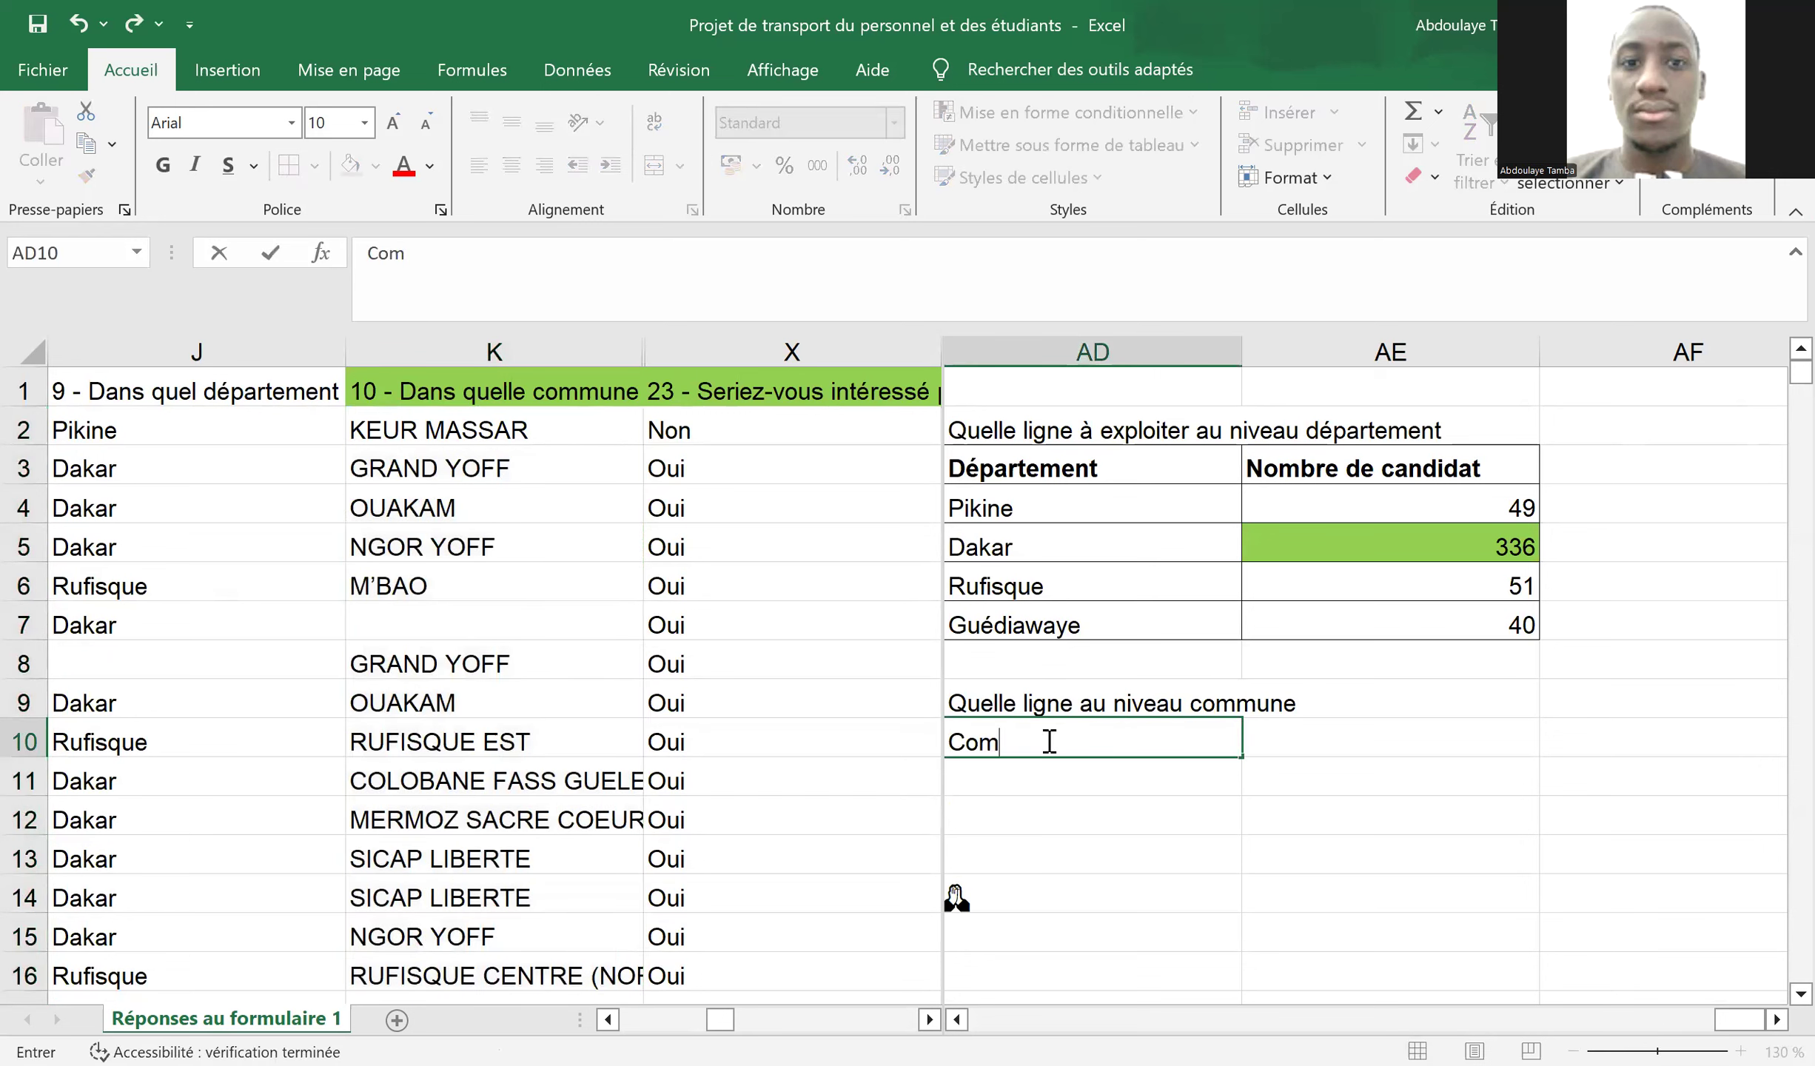
text(menne)
key(Return)
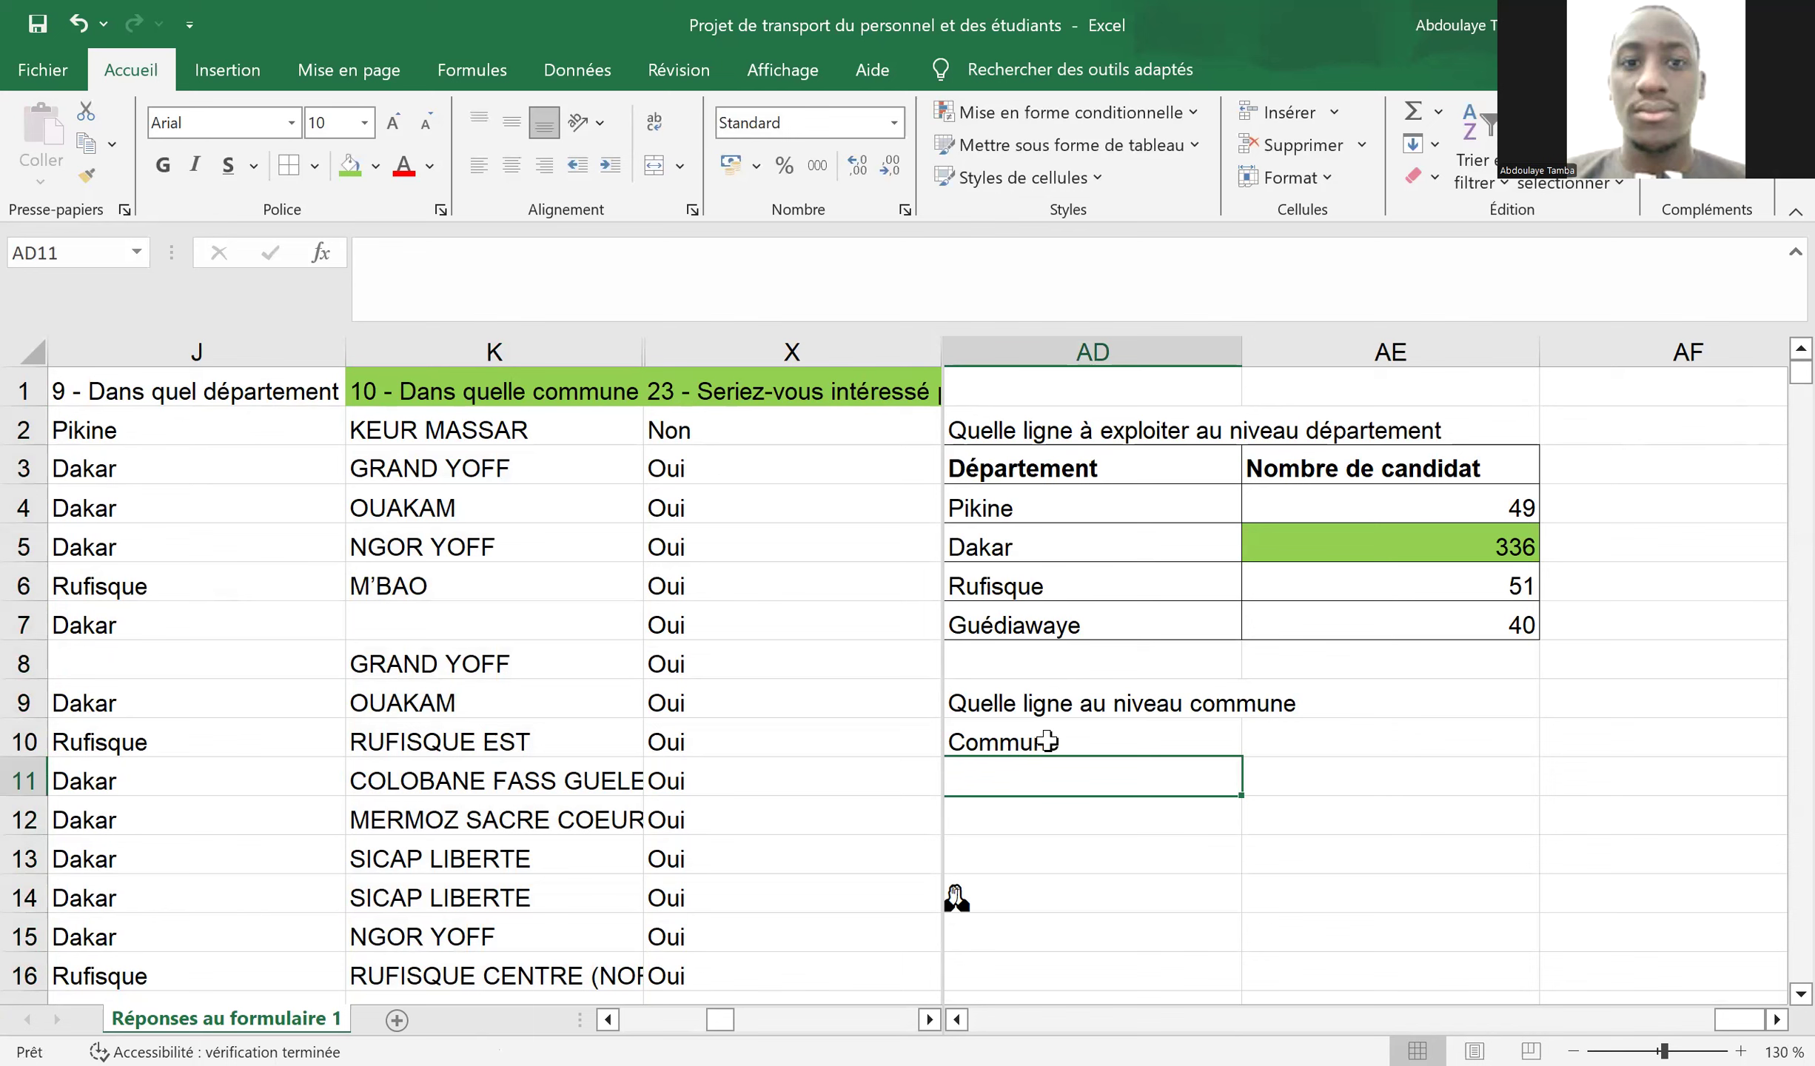
- Copy all commune answers from K2:K528 and paste them under the Commune heading, starting in AD11
click(507, 427)
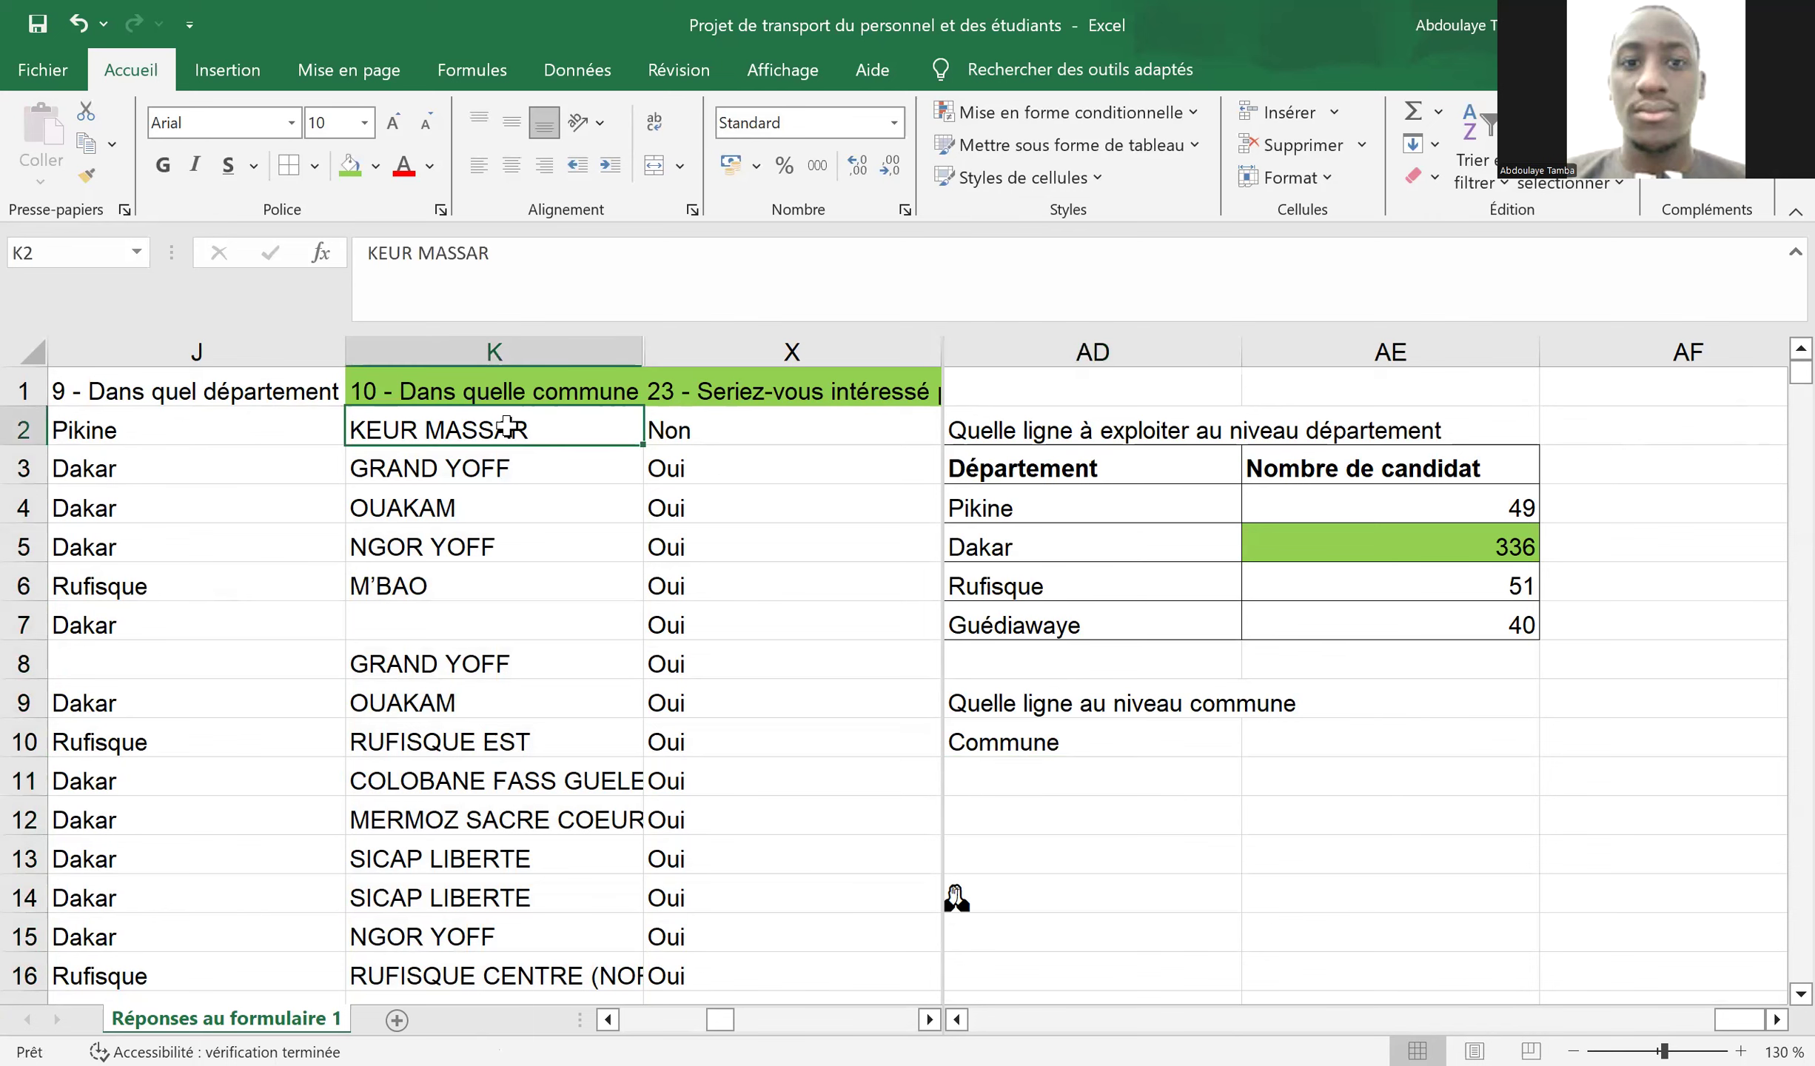
key(ctrl+shift+Down)
key(shift+Down)
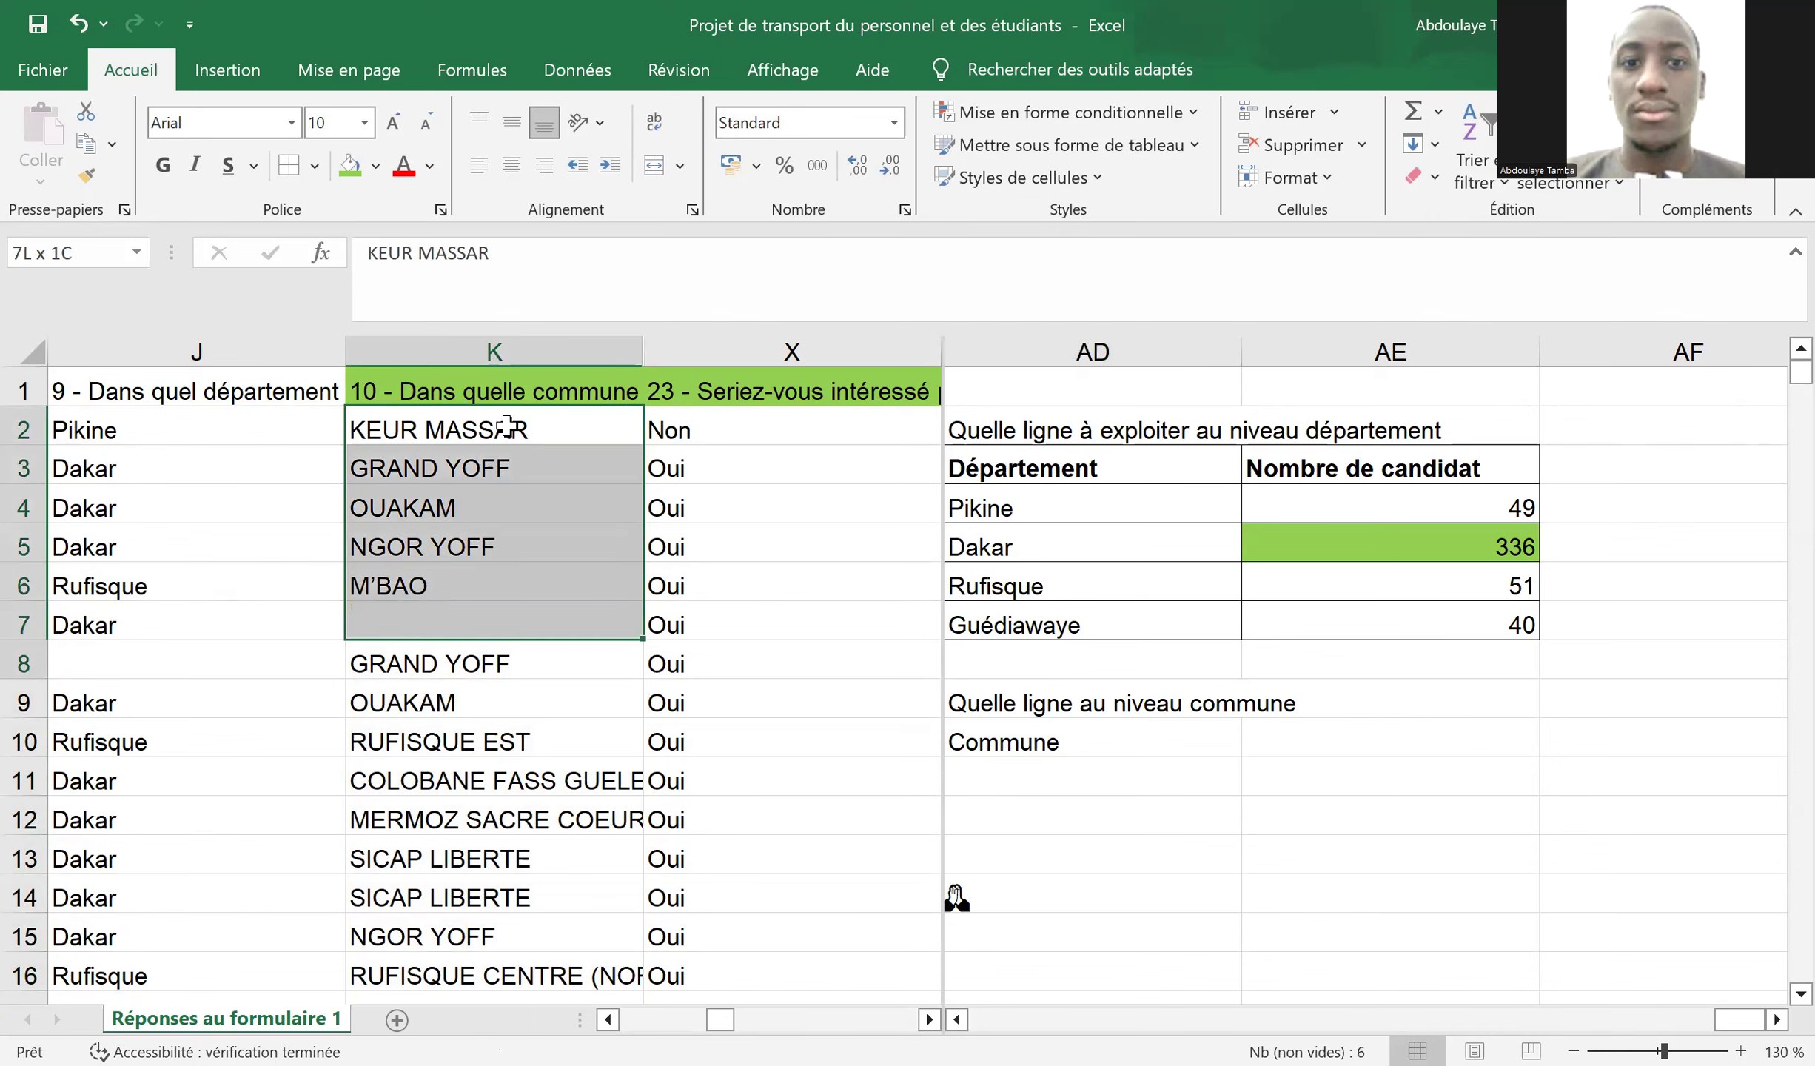
key(ctrl+shift+Down)
key(ctrl+shift+Down)
key(ctrl+shift+Down)
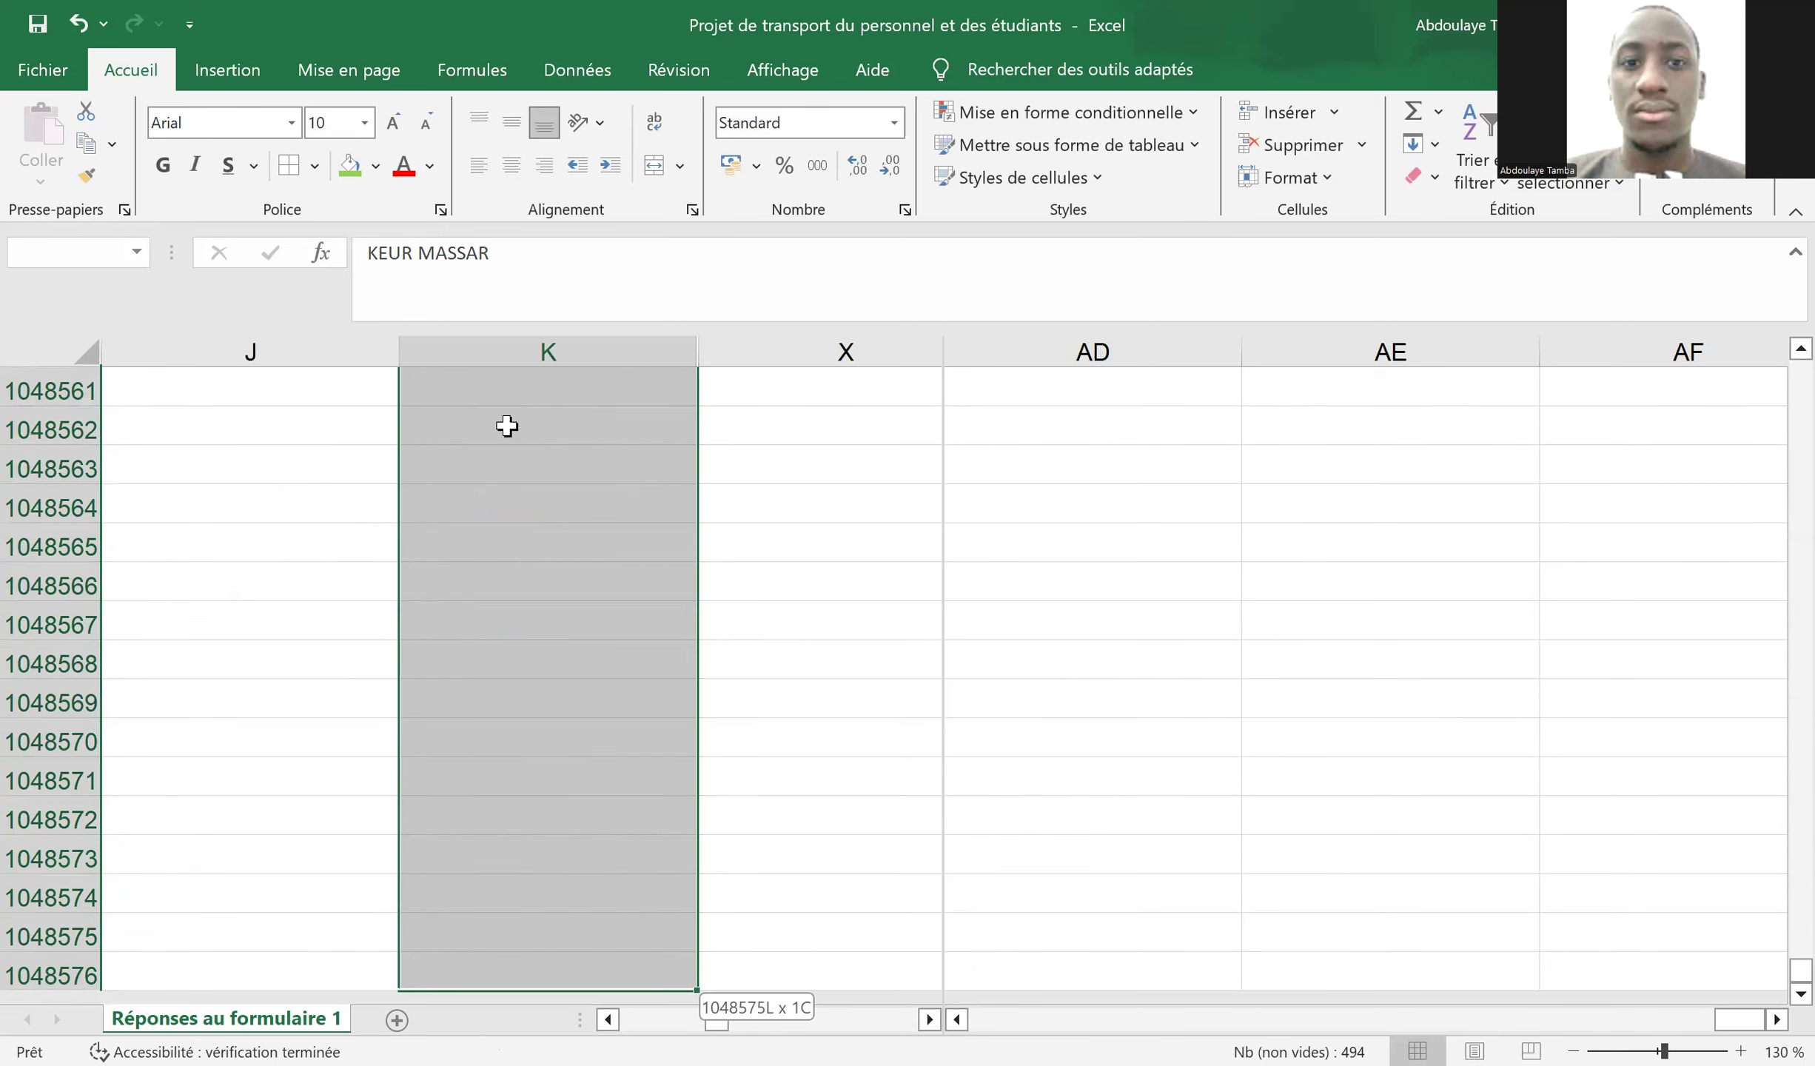
key(ctrl+shift+Up)
key(ctrl+c)
scroll(574, 585, up, 20)
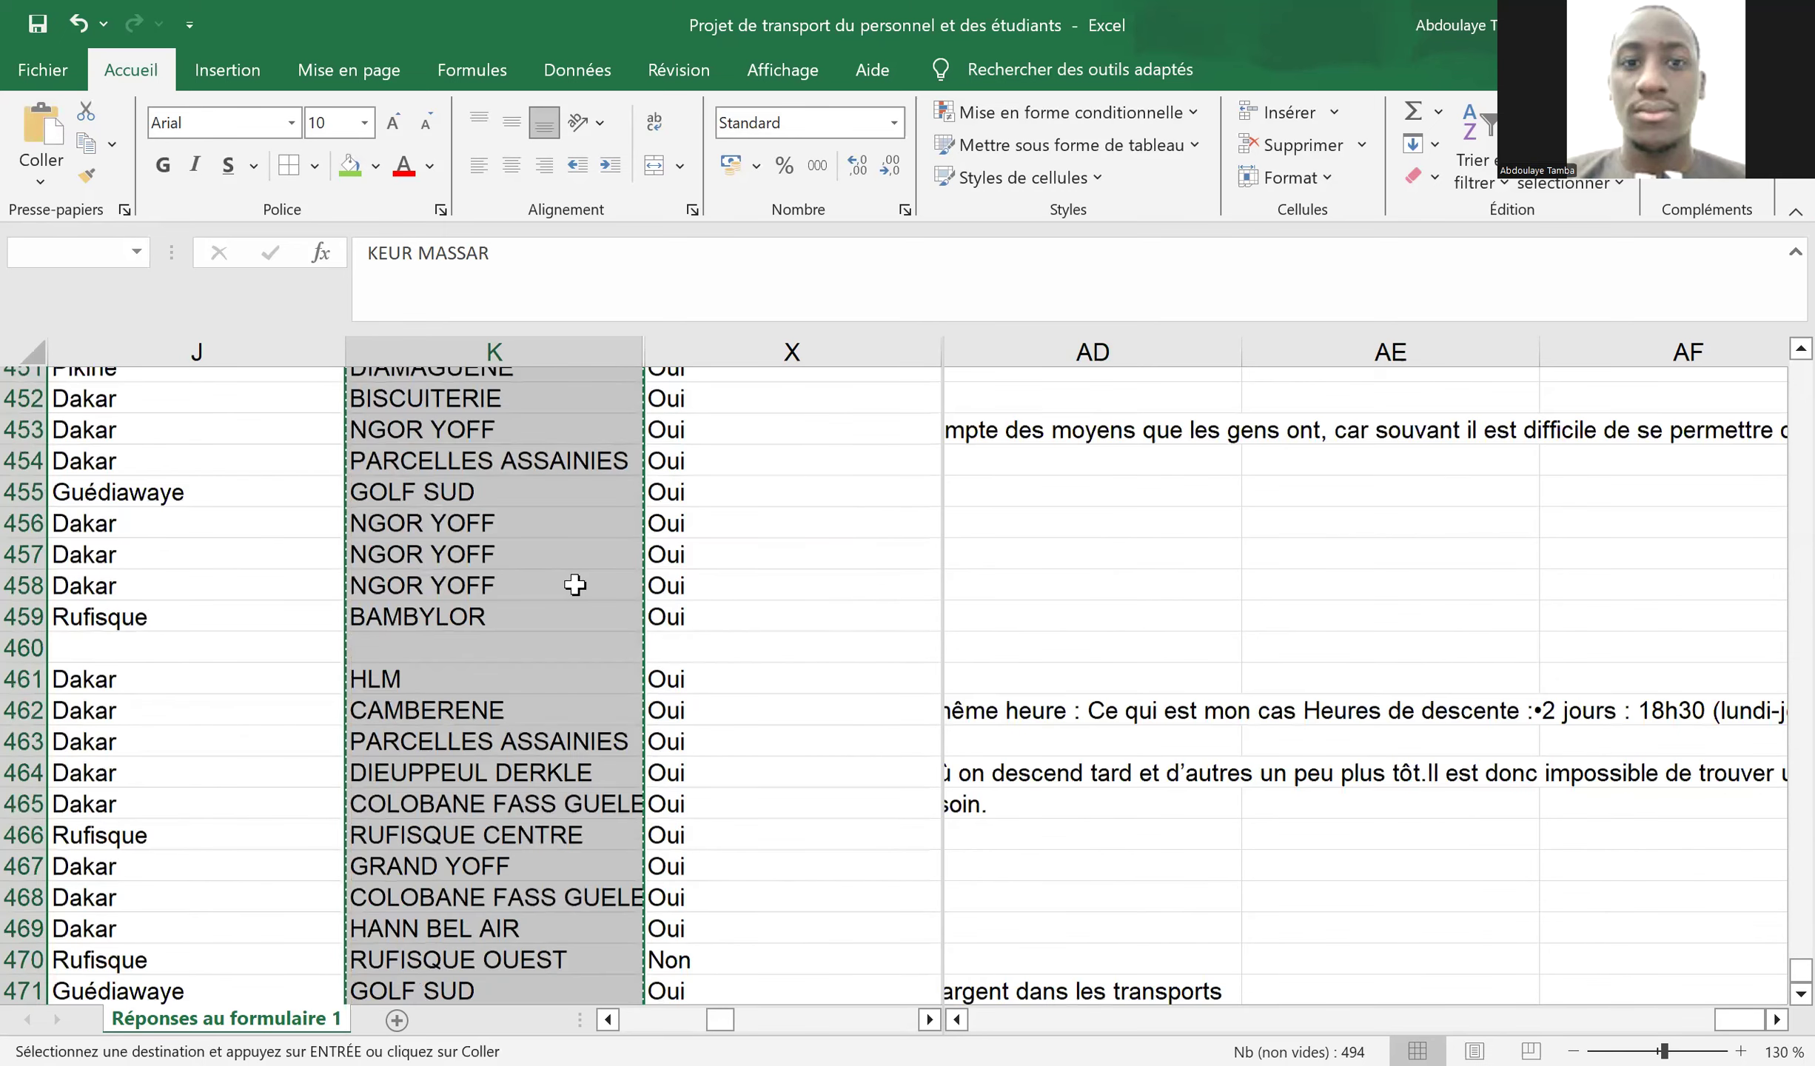
scroll(575, 585, up, 20)
scroll(574, 585, up, 20)
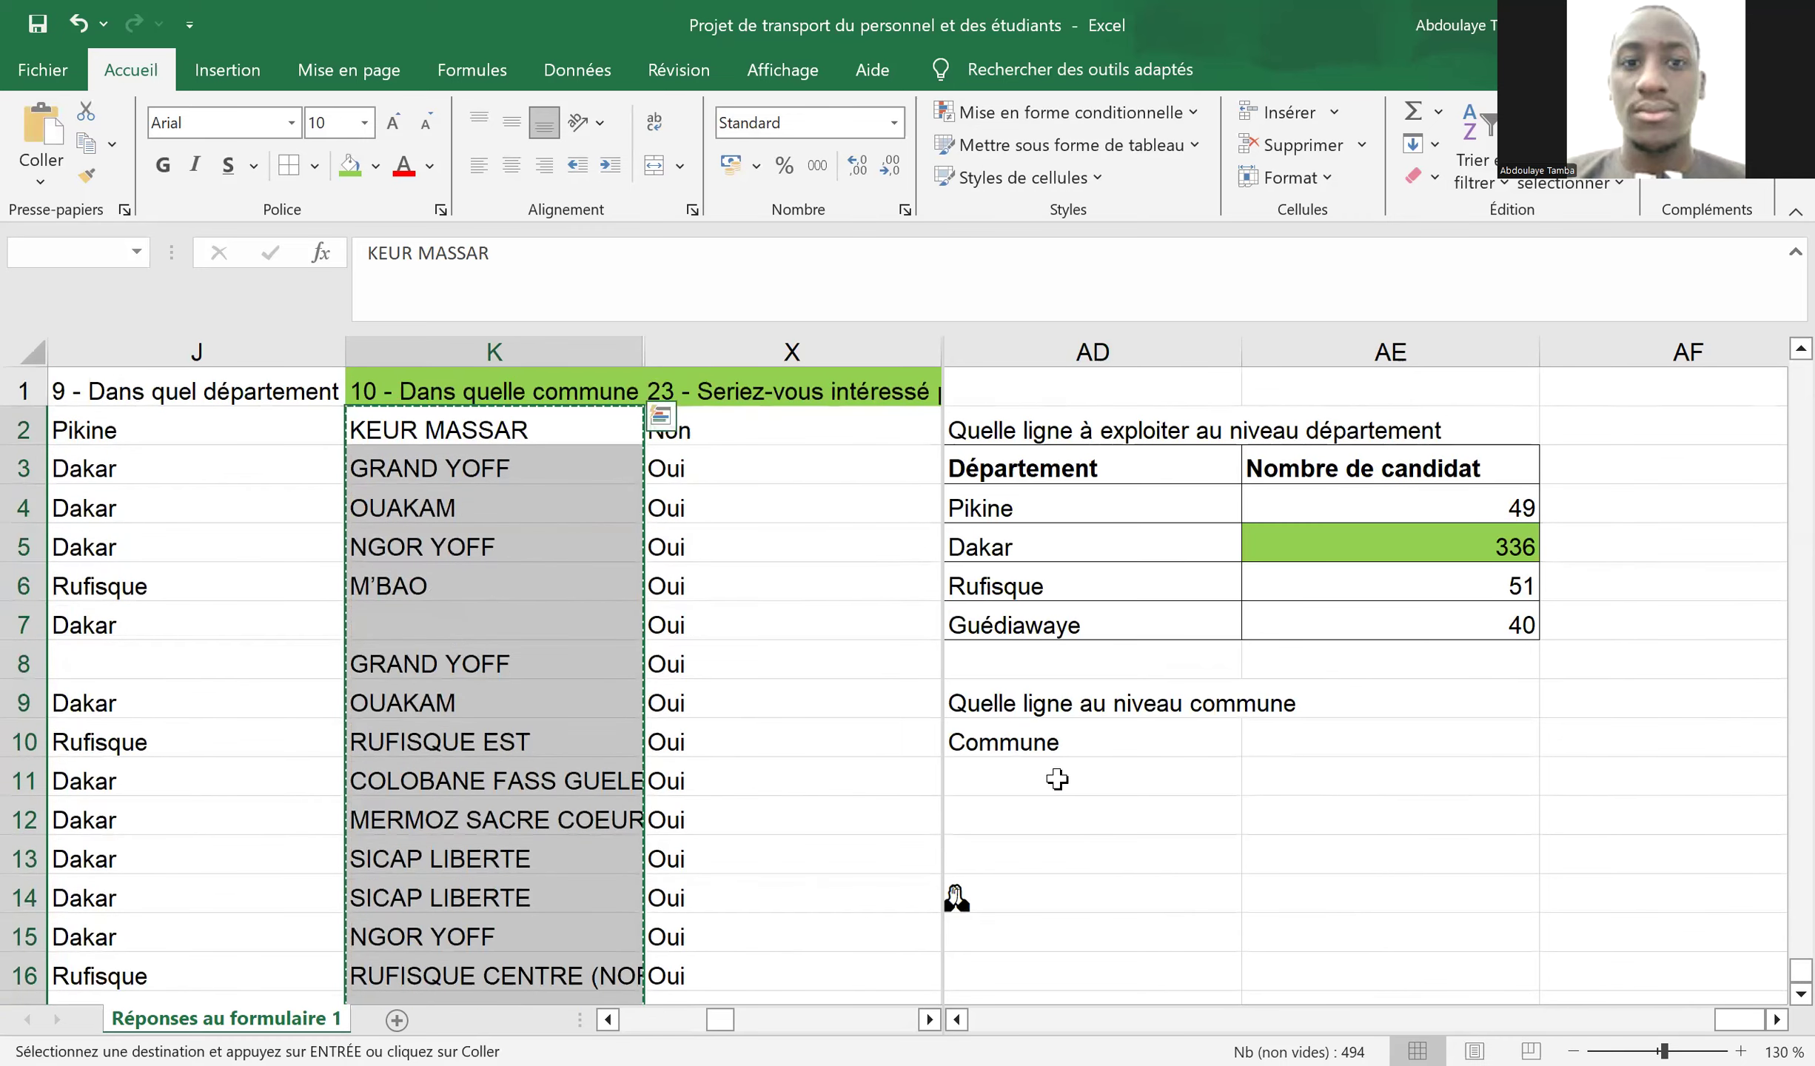
click(1062, 774)
key(ctrl+v)
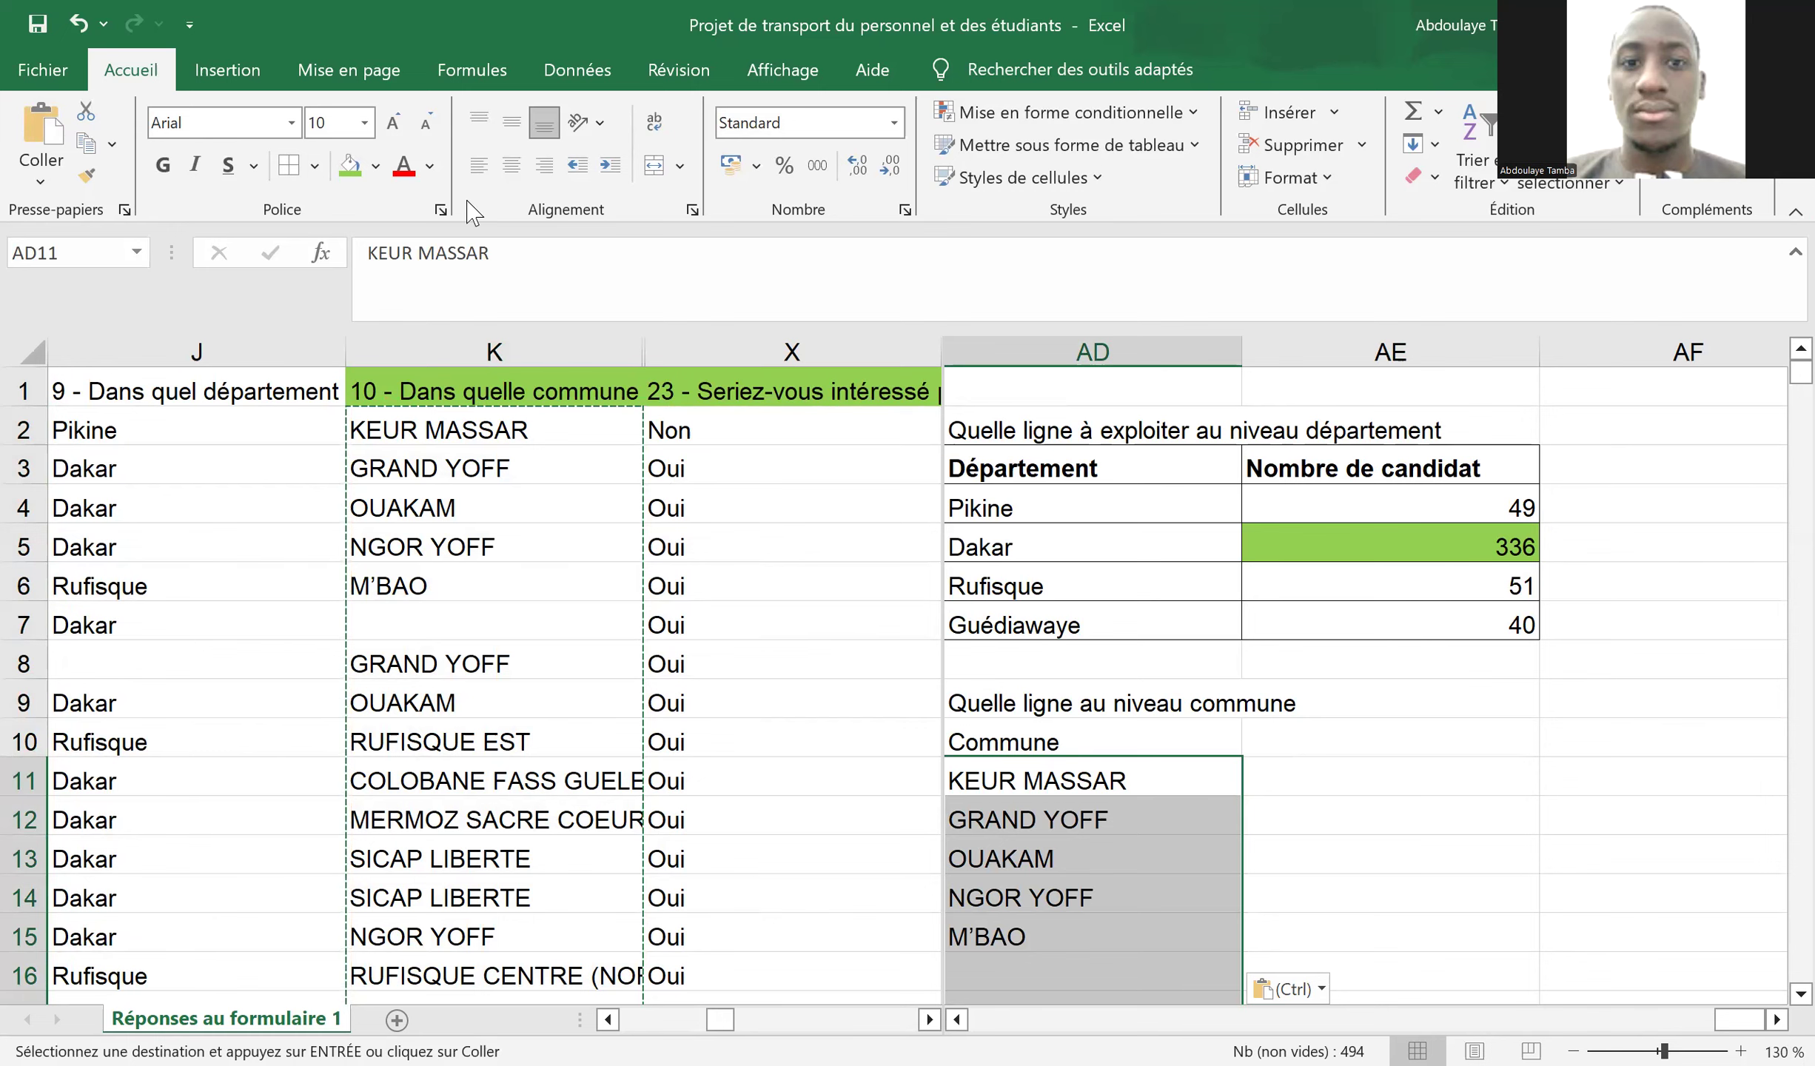
- Remove the duplicates from the pasted commune list in column AD, treating the data as having no headers
scroll(511, 209, down, 4)
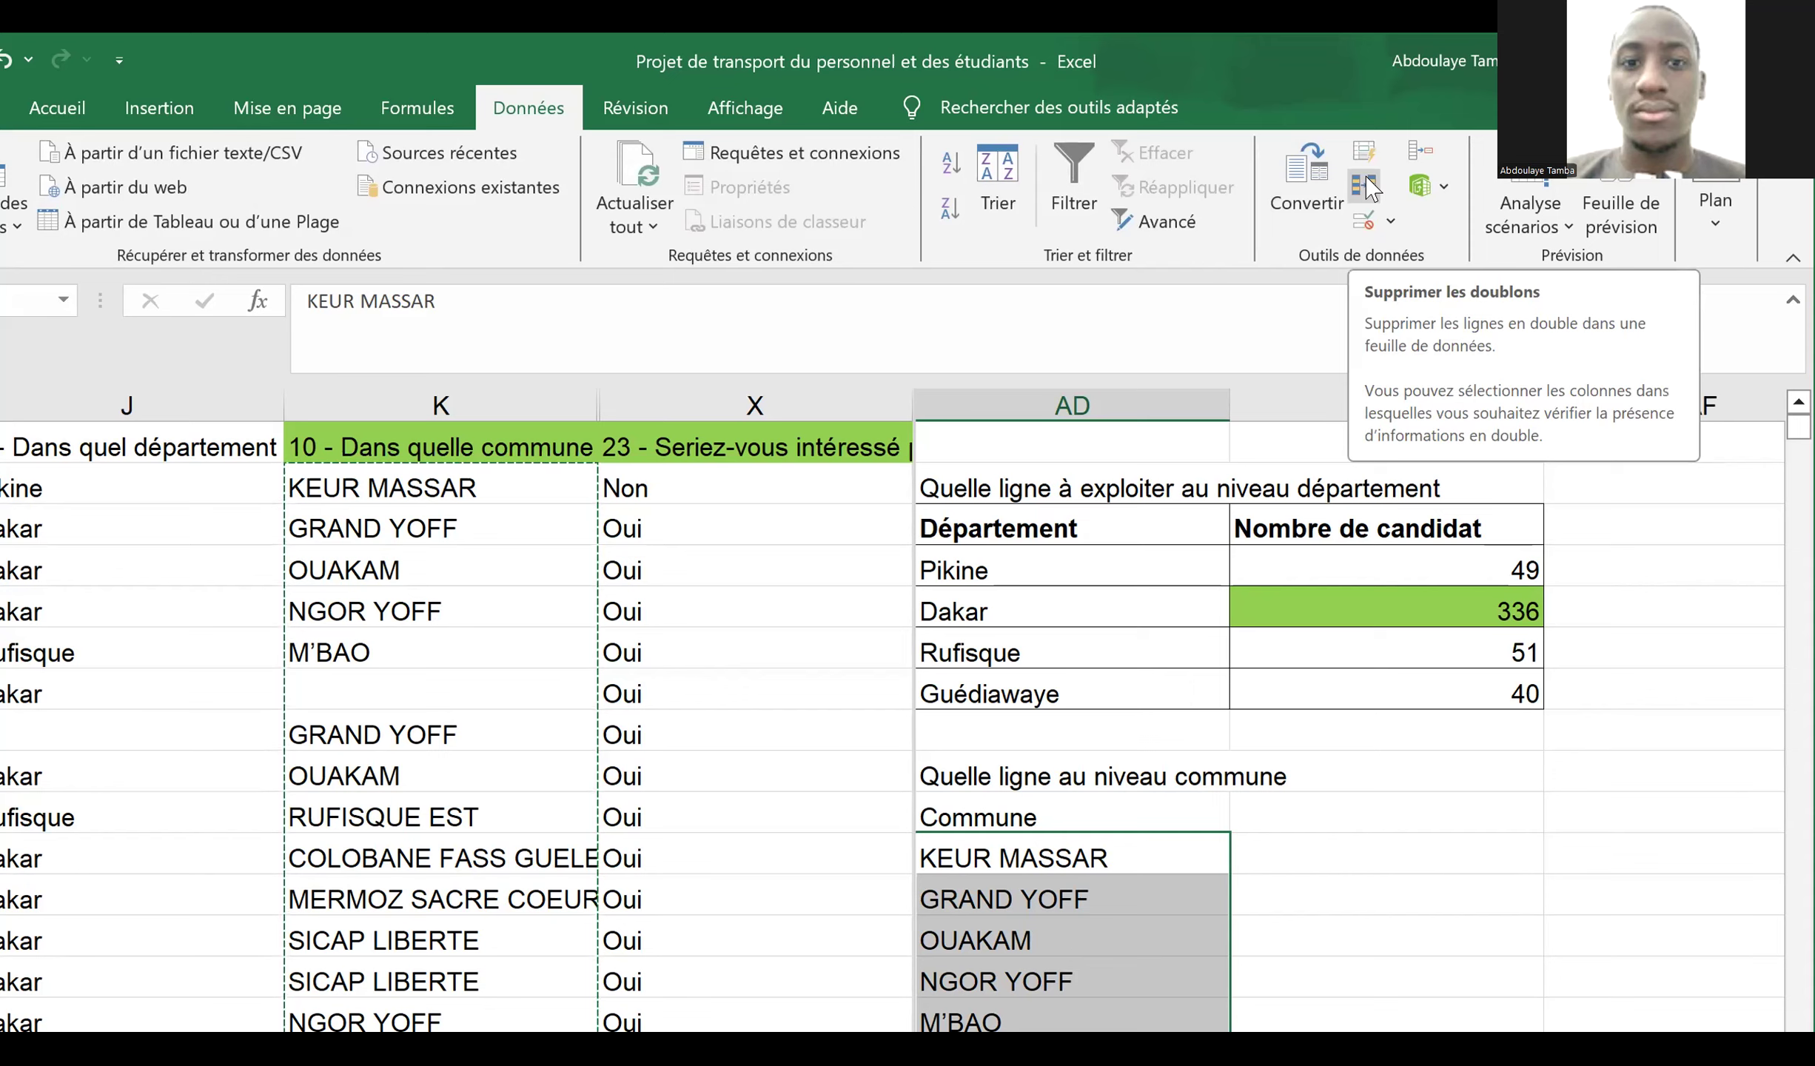
click(1367, 187)
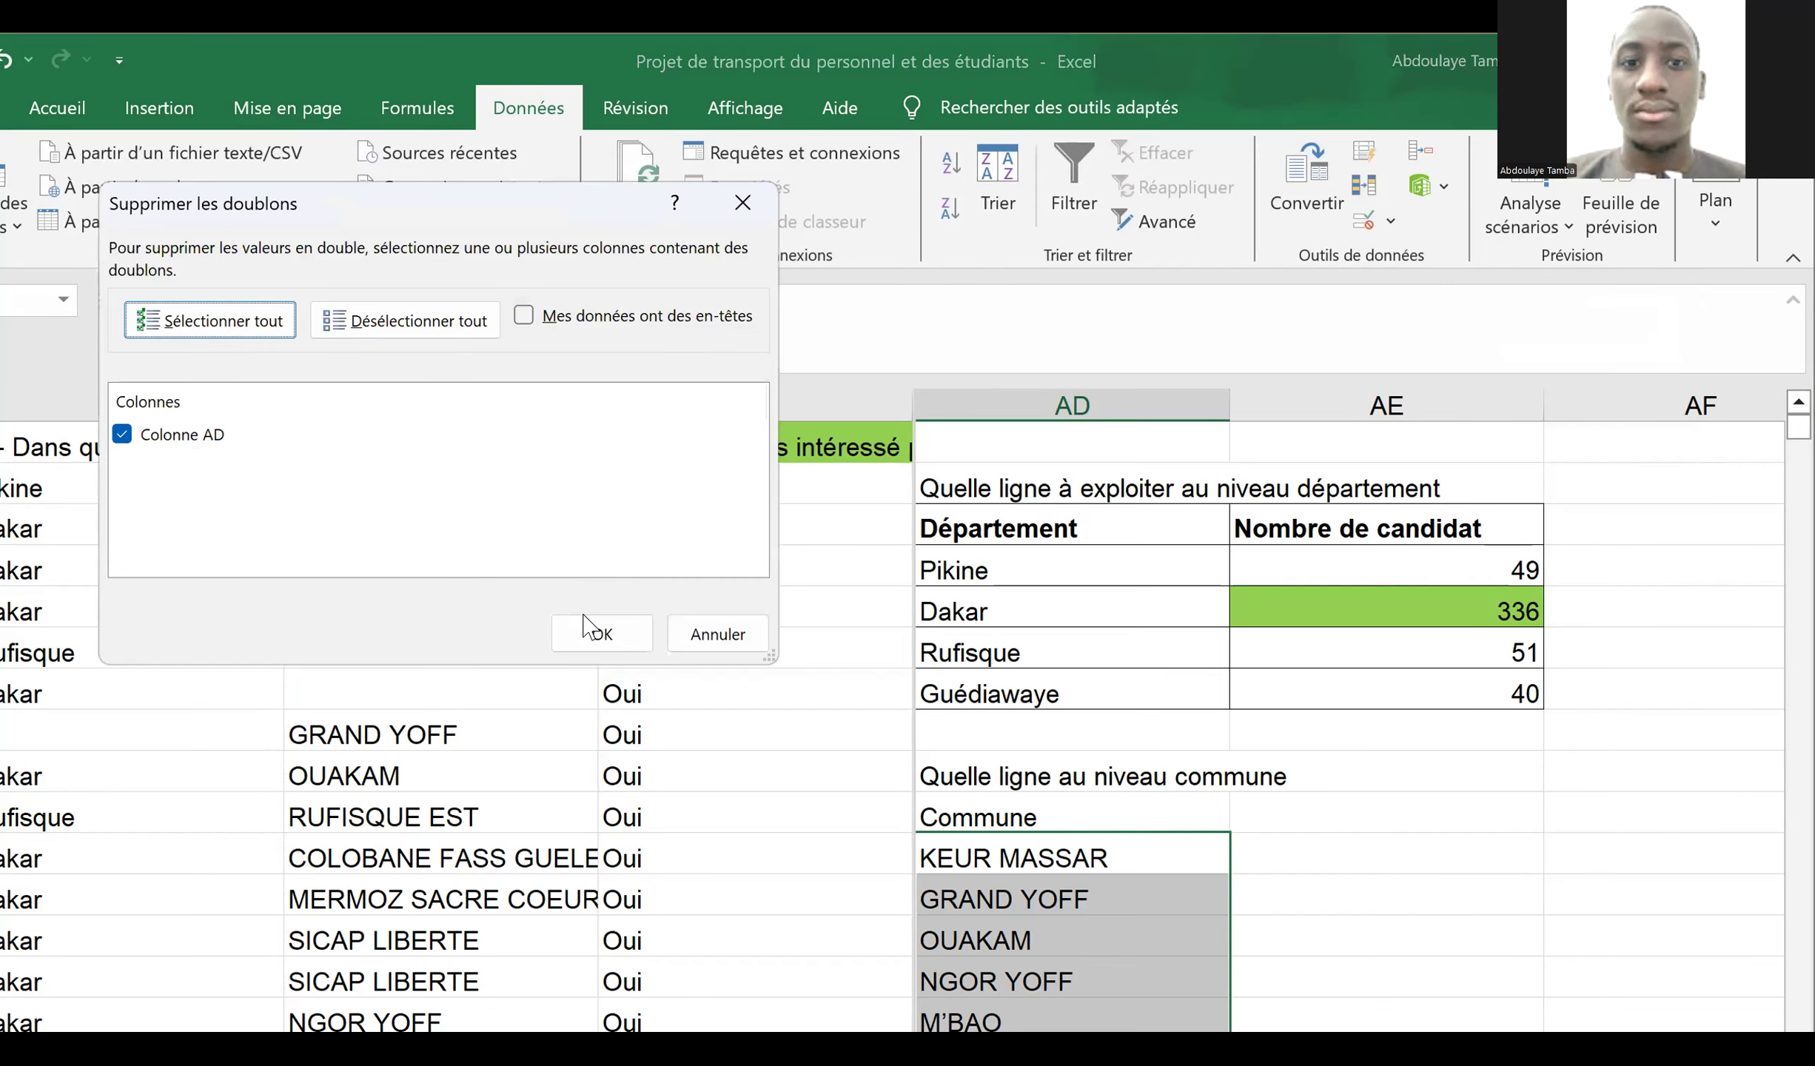
click(600, 633)
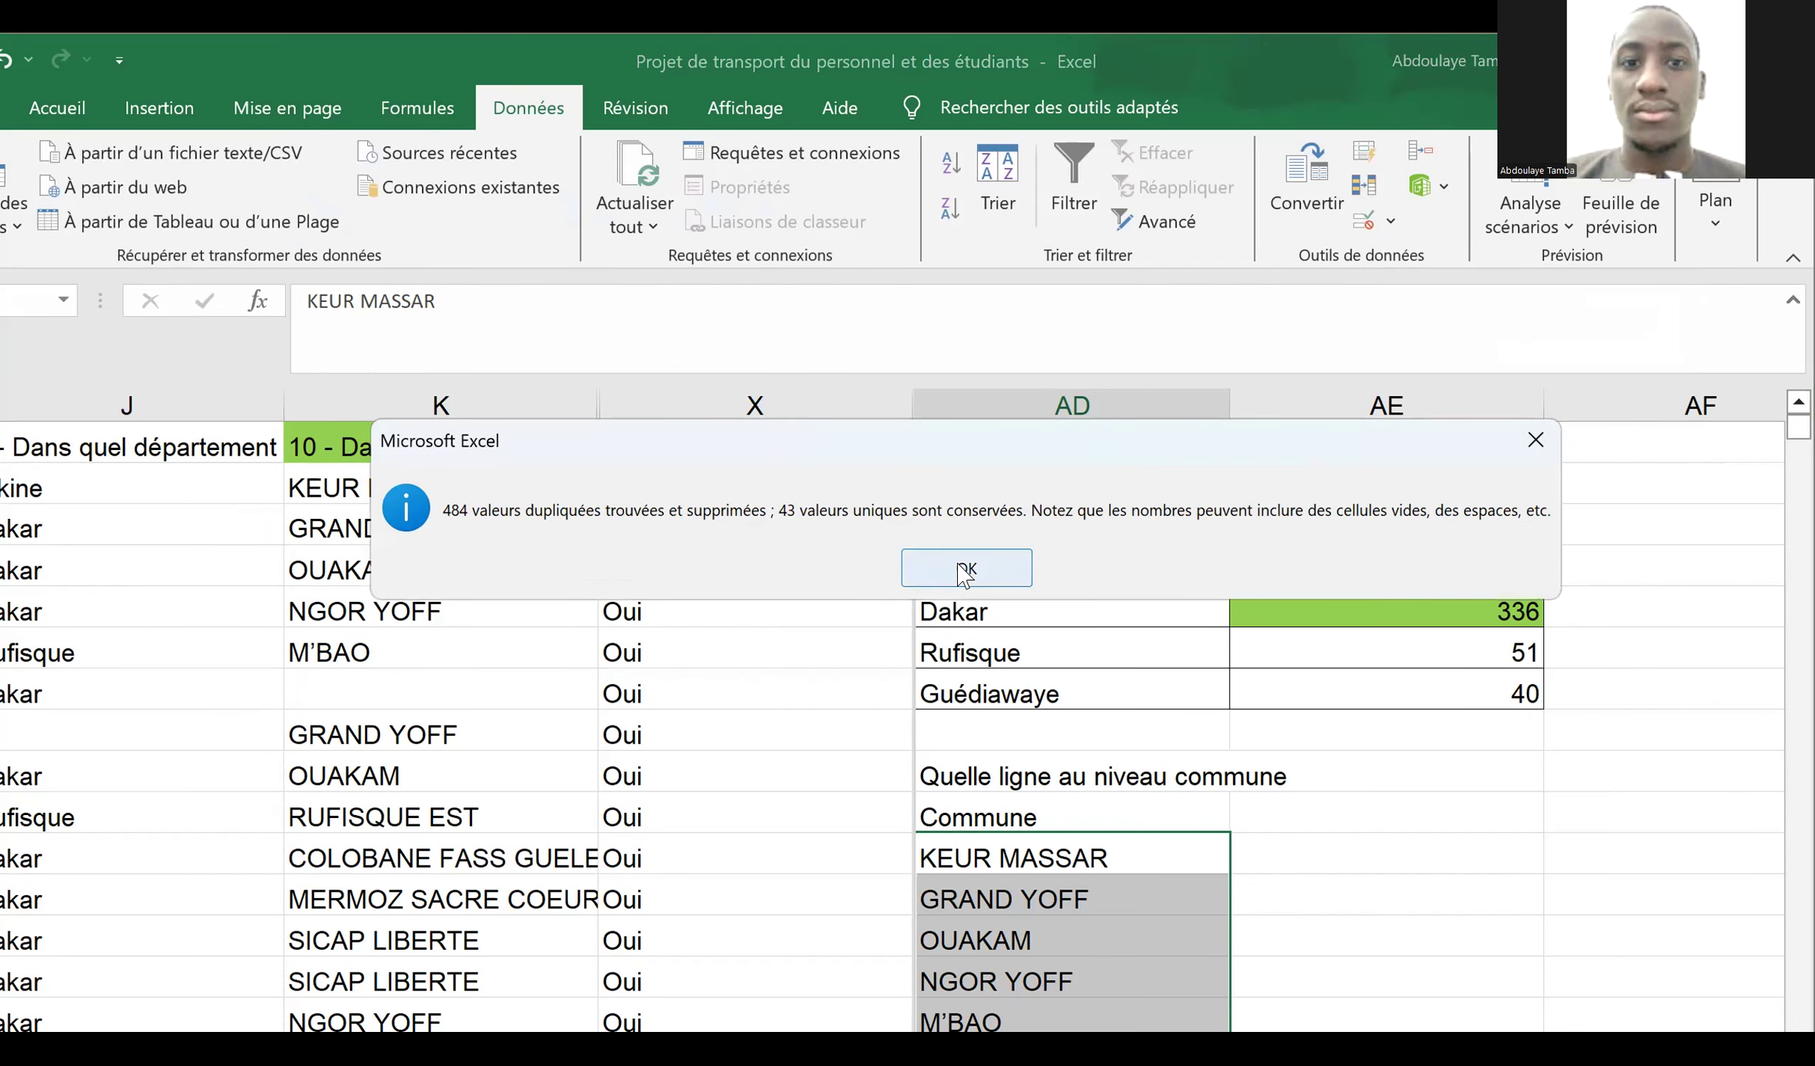
click(963, 570)
- Look through the deduplicated commune list in column AD for blank cells
click(1089, 856)
key(Down)
key(Right)
key(Down)
key(Down)
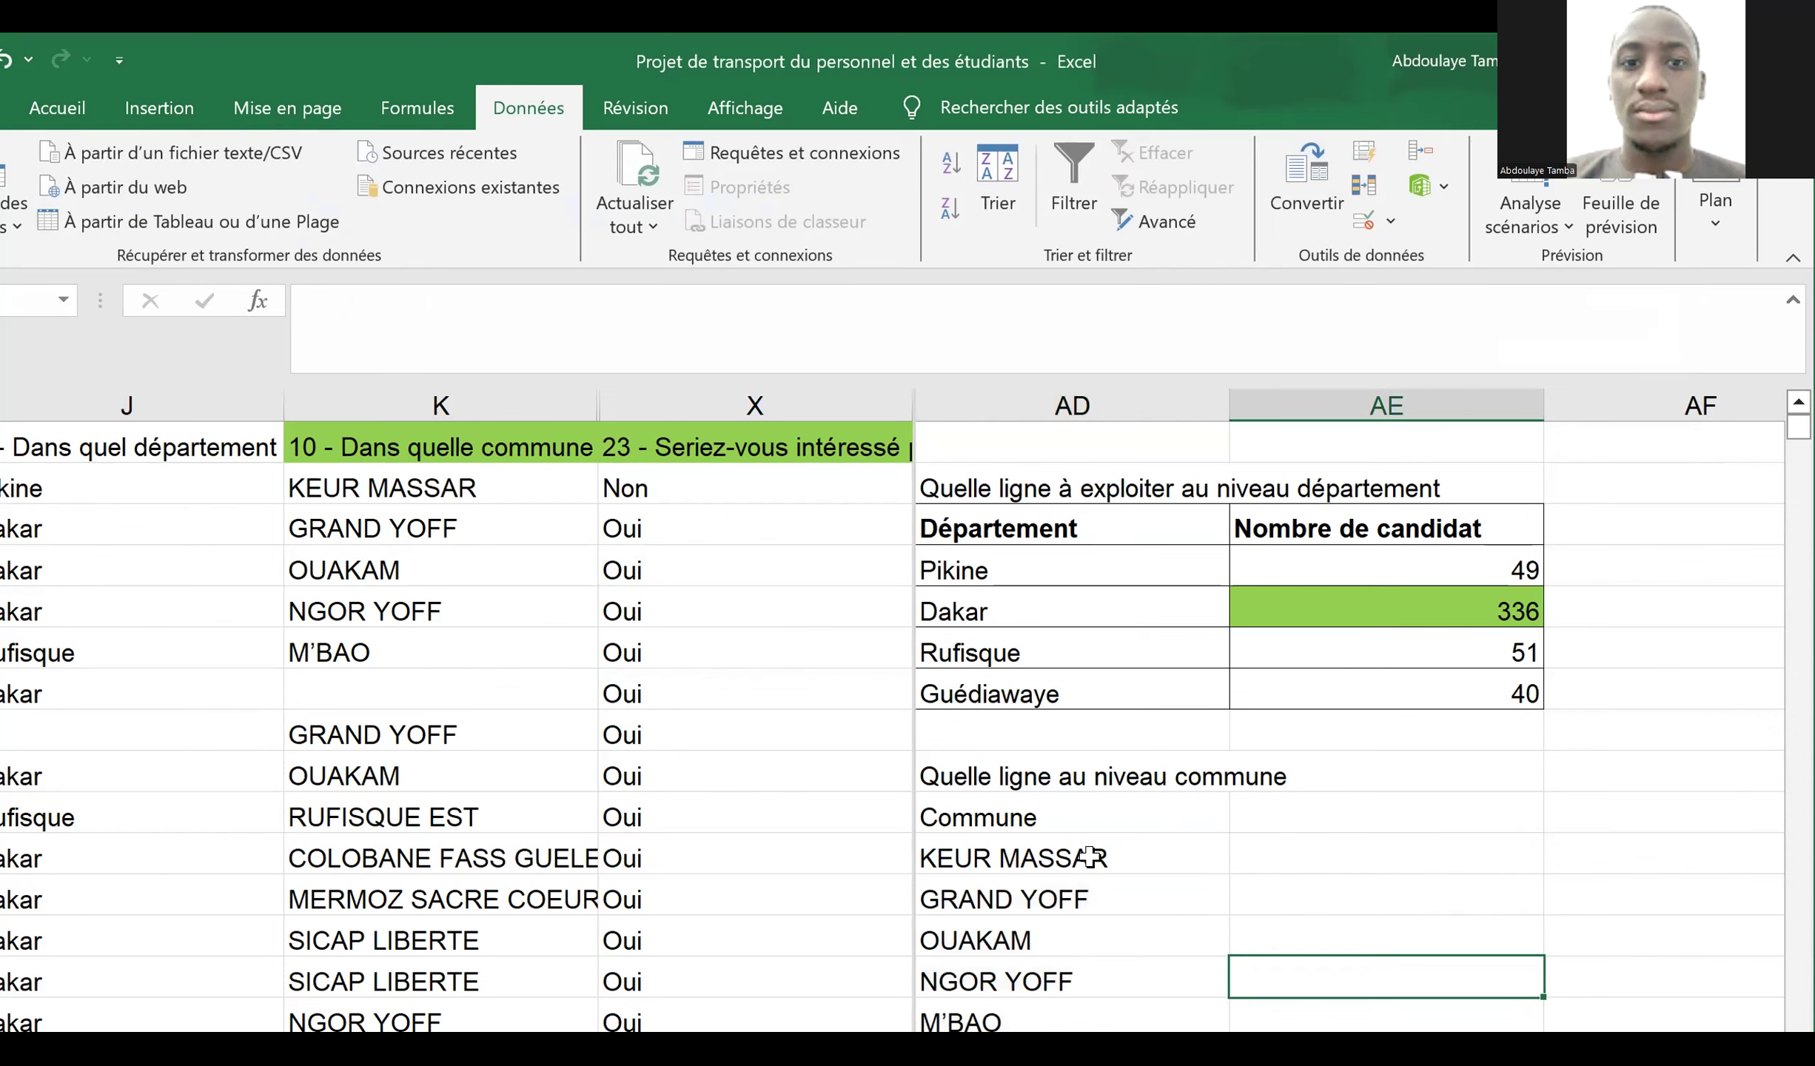
key(Left)
key(Left)
key(Down)
key(Right)
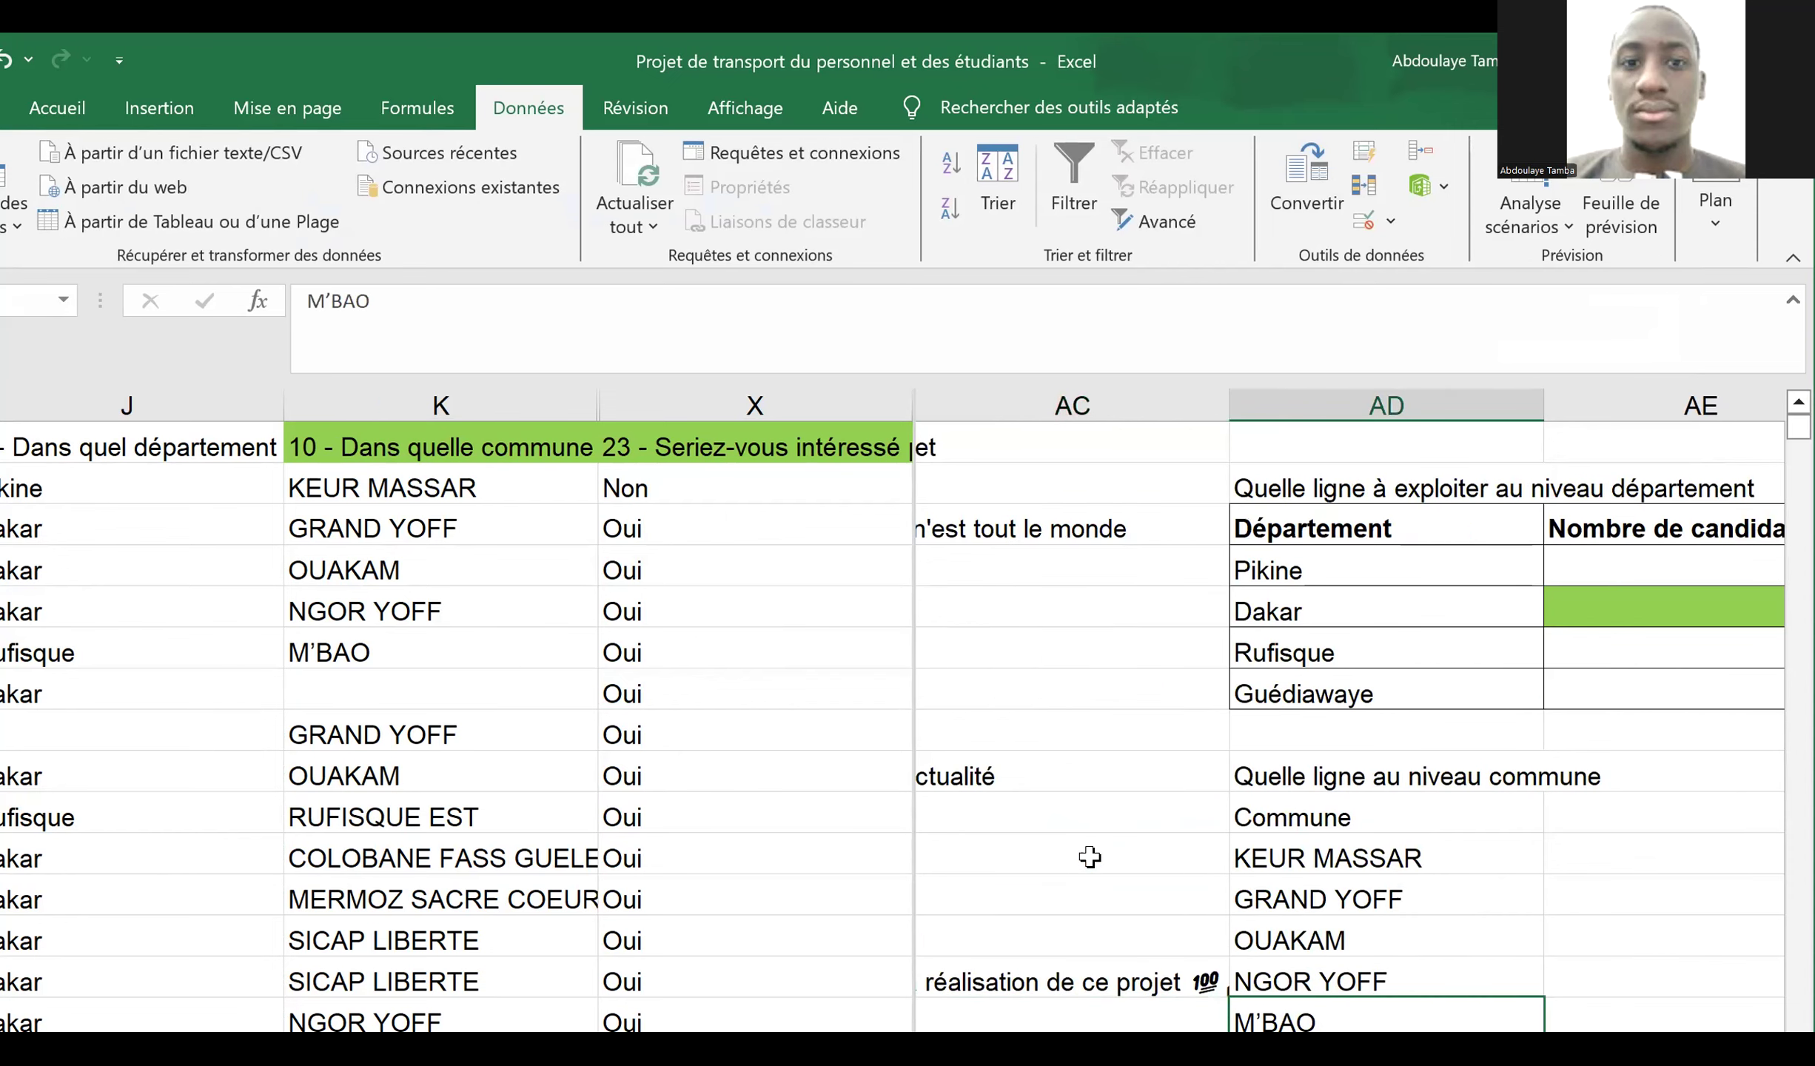
key(Down)
key(Down)
key(Down)
key(Down)
key(Down)
key(Down)
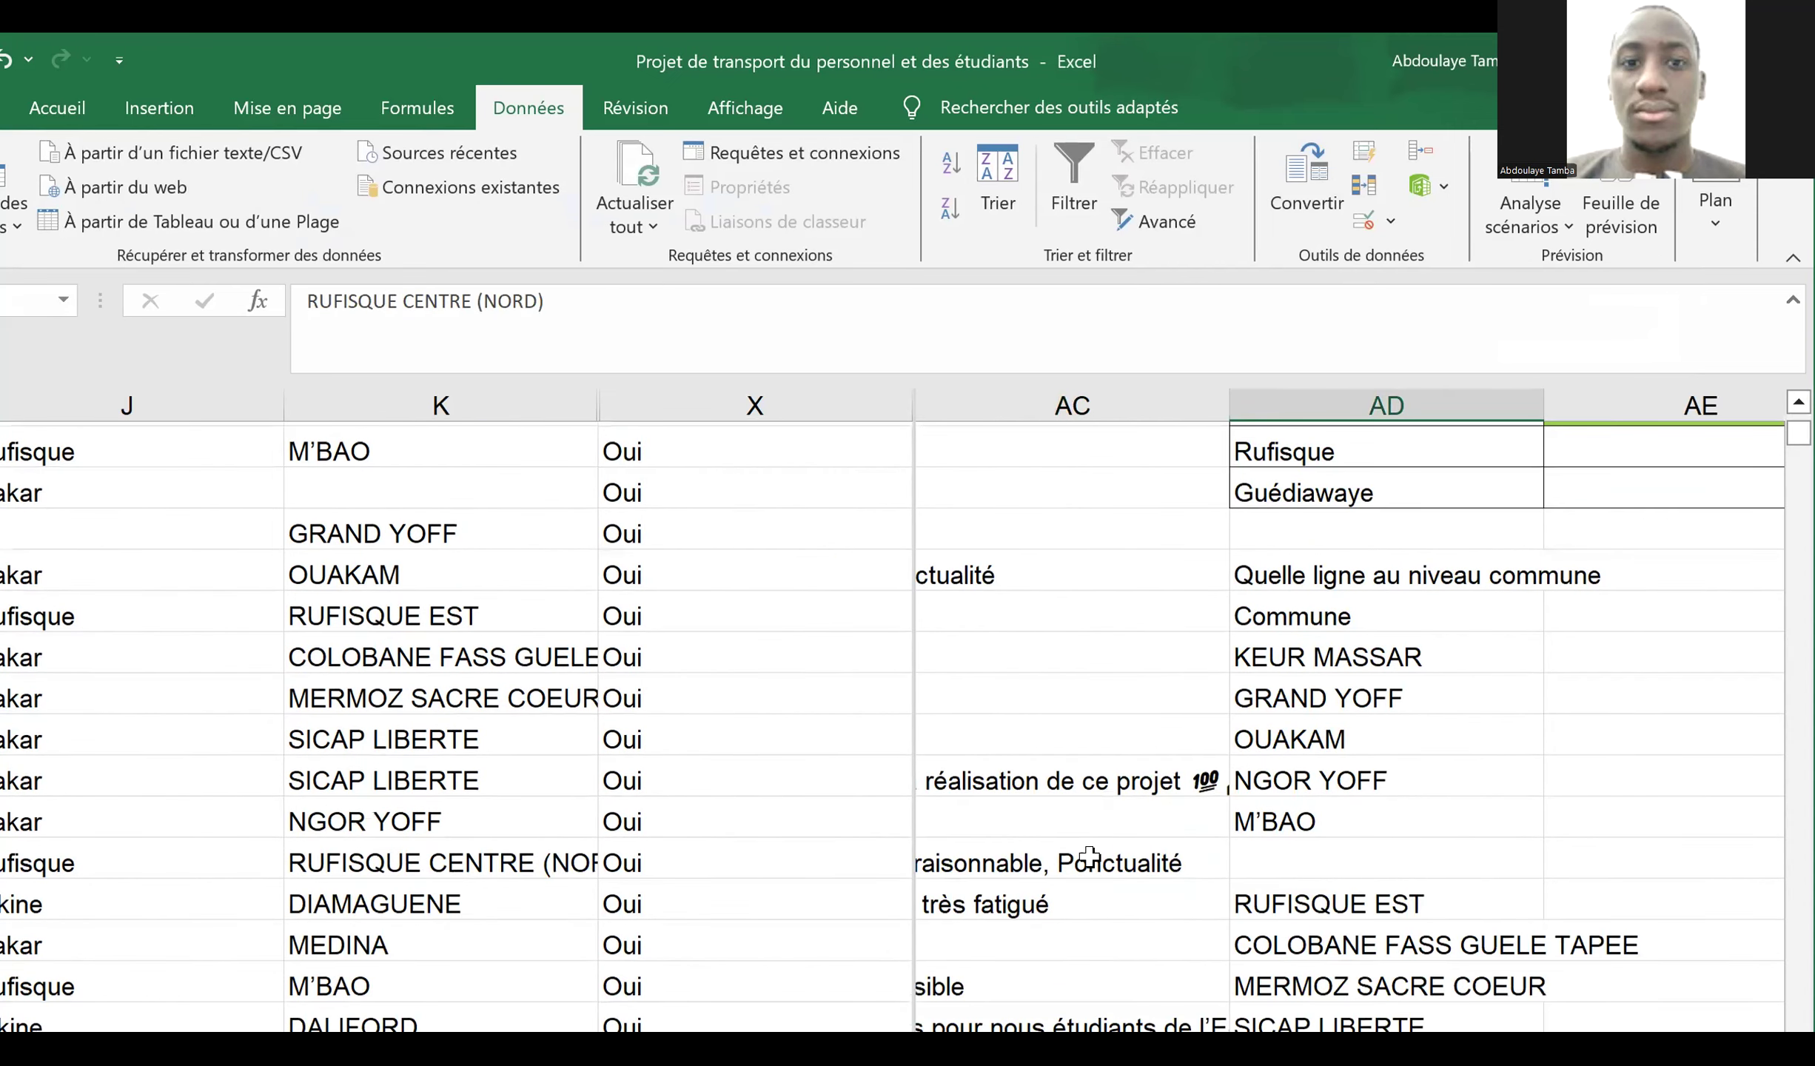
- Fill the blank cell AD16 by copying the communes from RUFISQUE EST to the list's end and pasting them one row higher
key(Up)
key(Up)
key(Up)
key(Up)
key(ctrl+shift+Down)
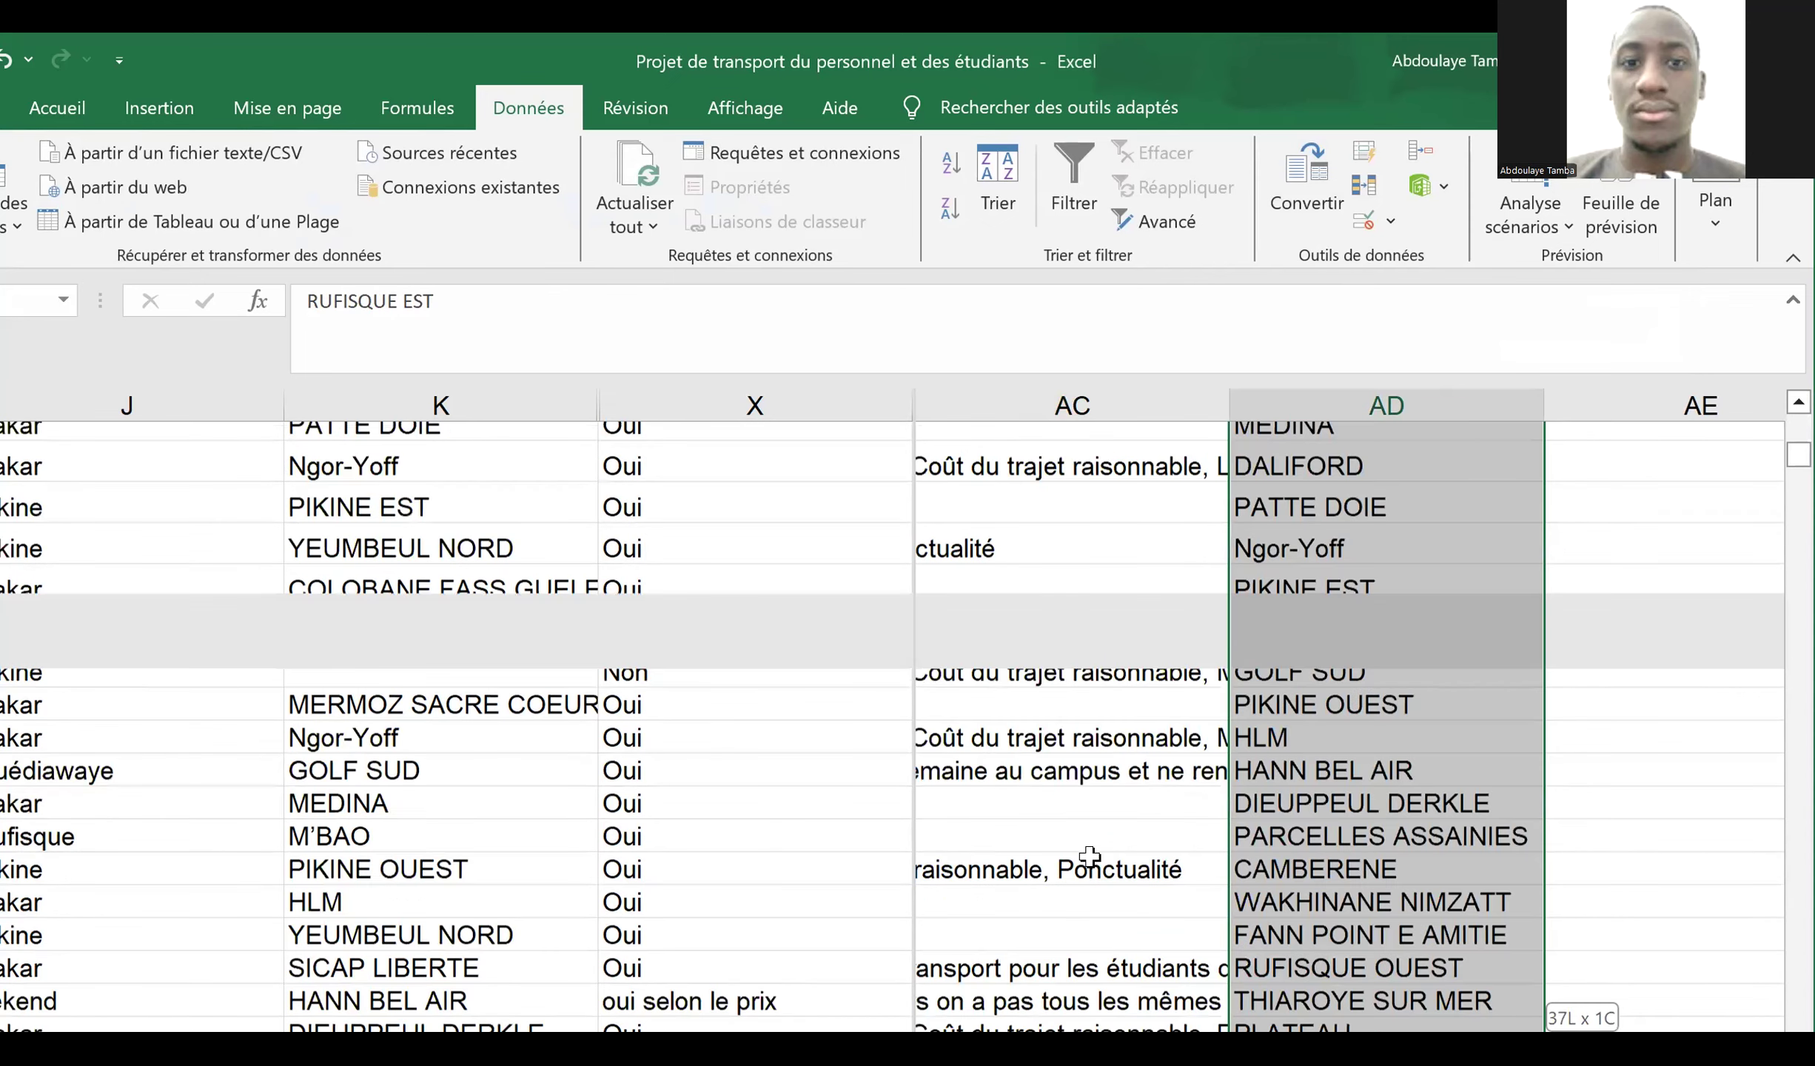
scroll(1089, 856, down, 4)
key(ctrl+c)
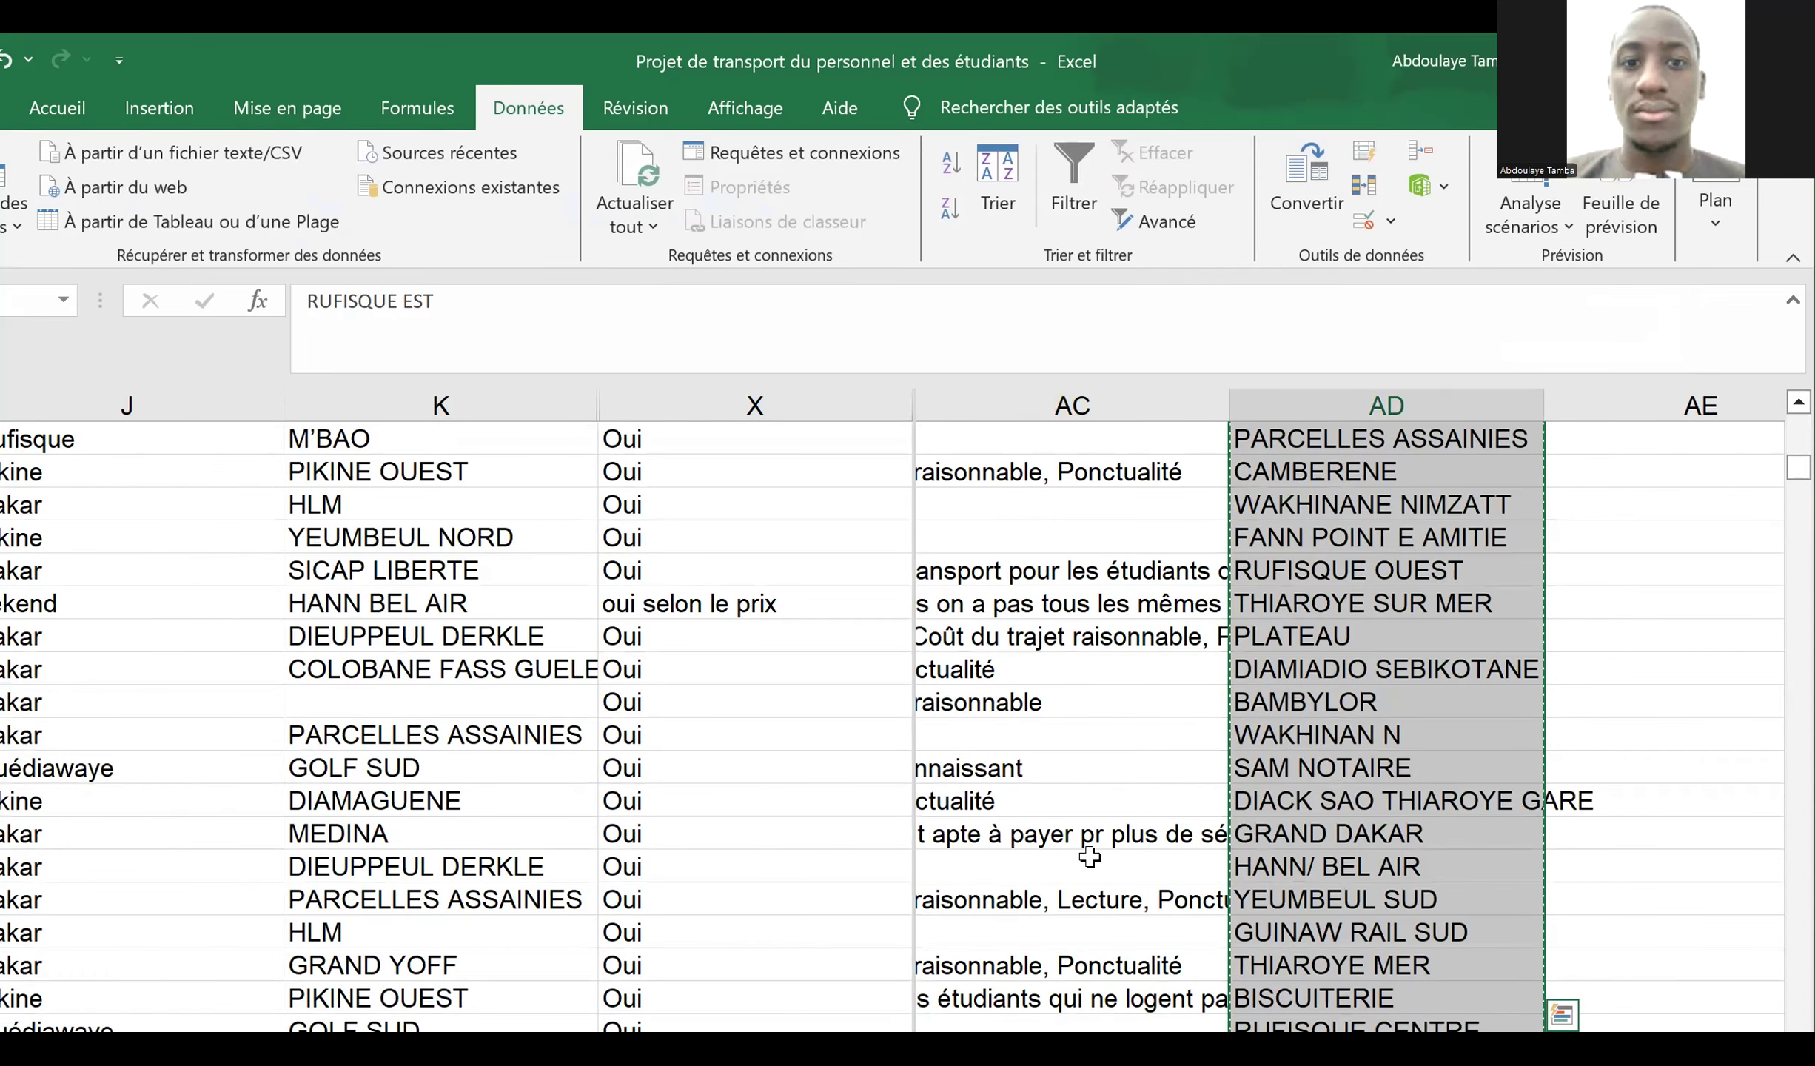
key(Up)
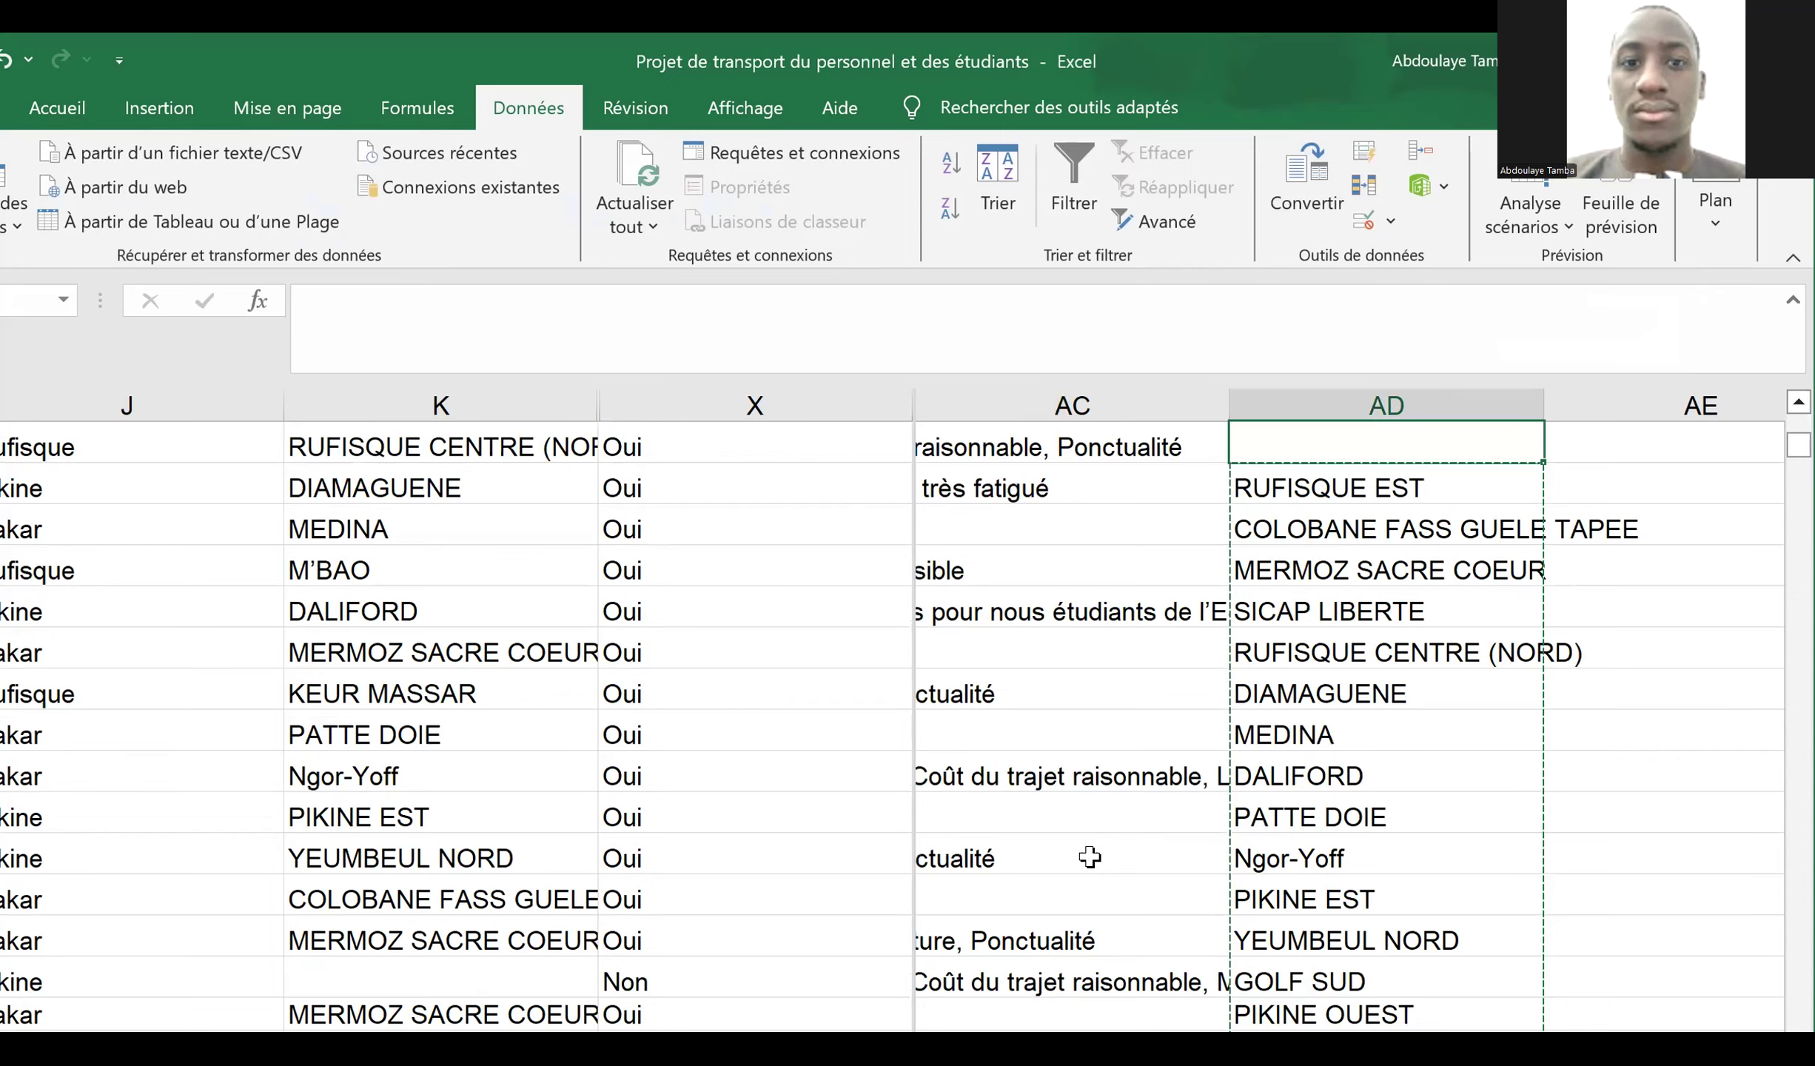
scroll(1088, 857, up, 2)
key(ctrl+v)
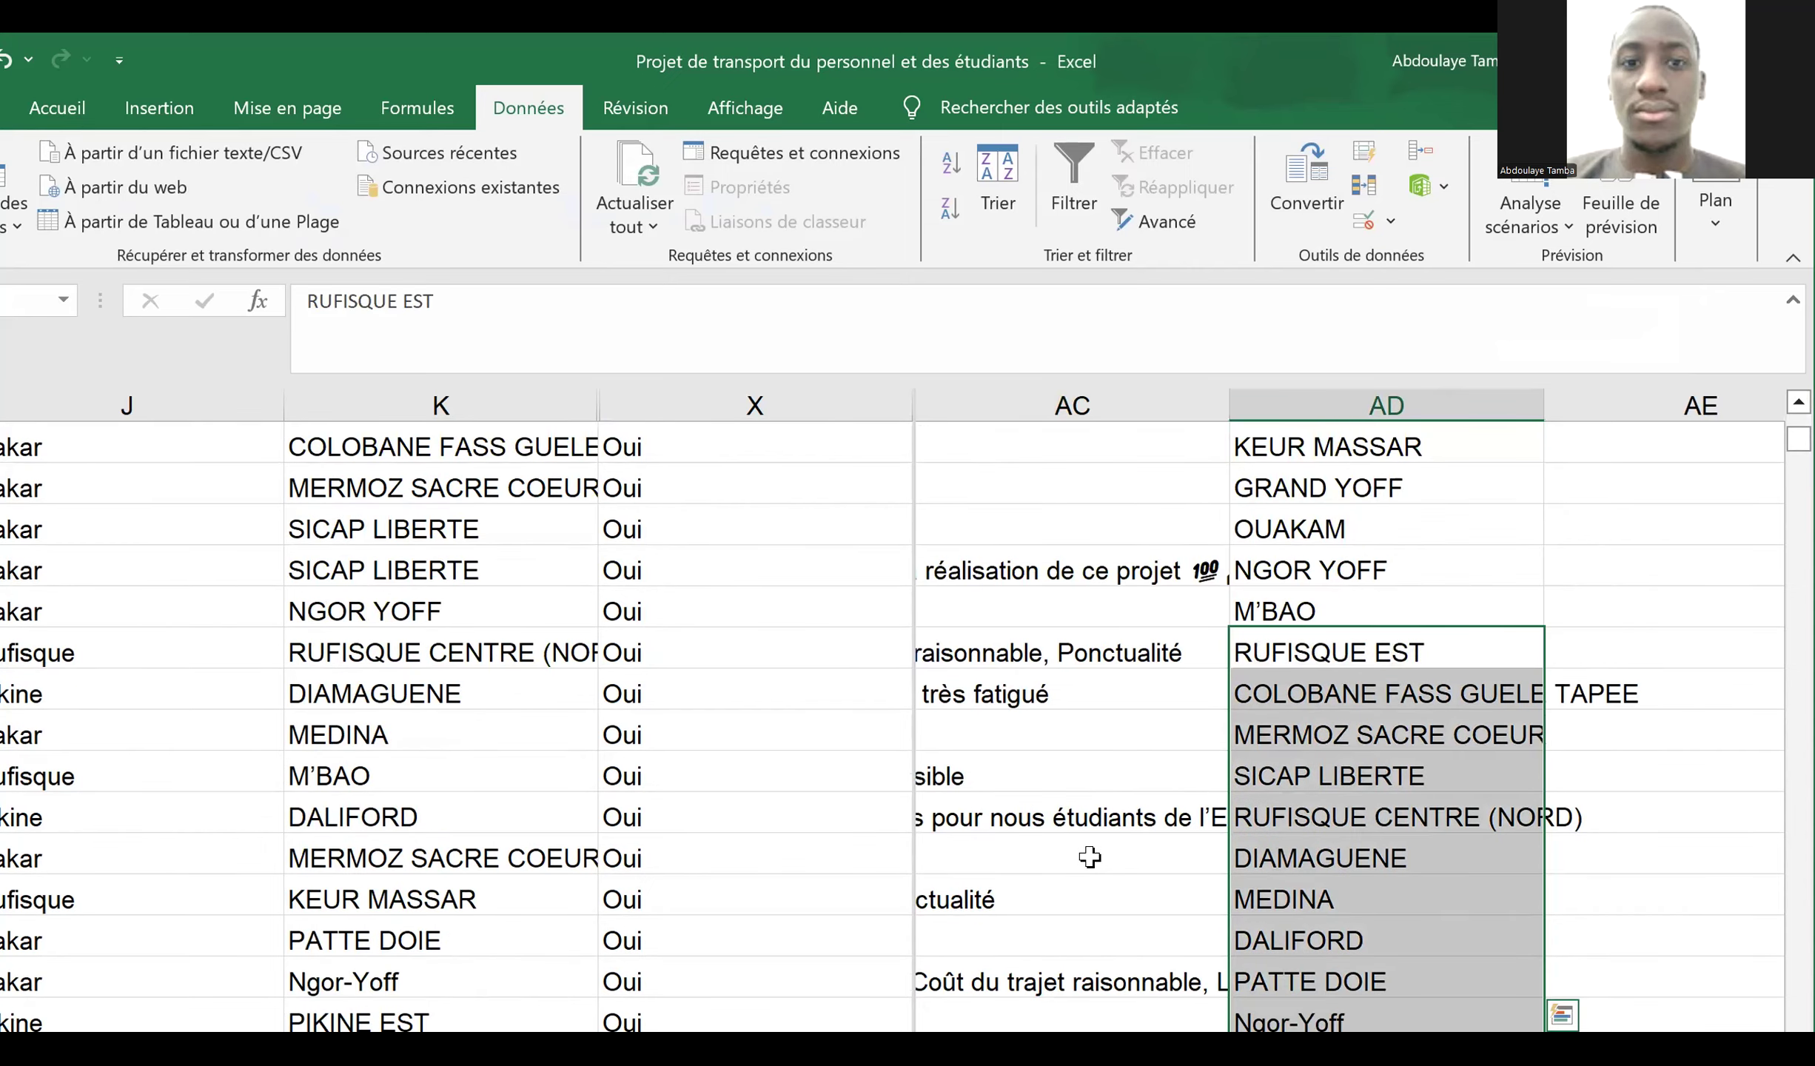
key(Up)
key(Up)
key(Up)
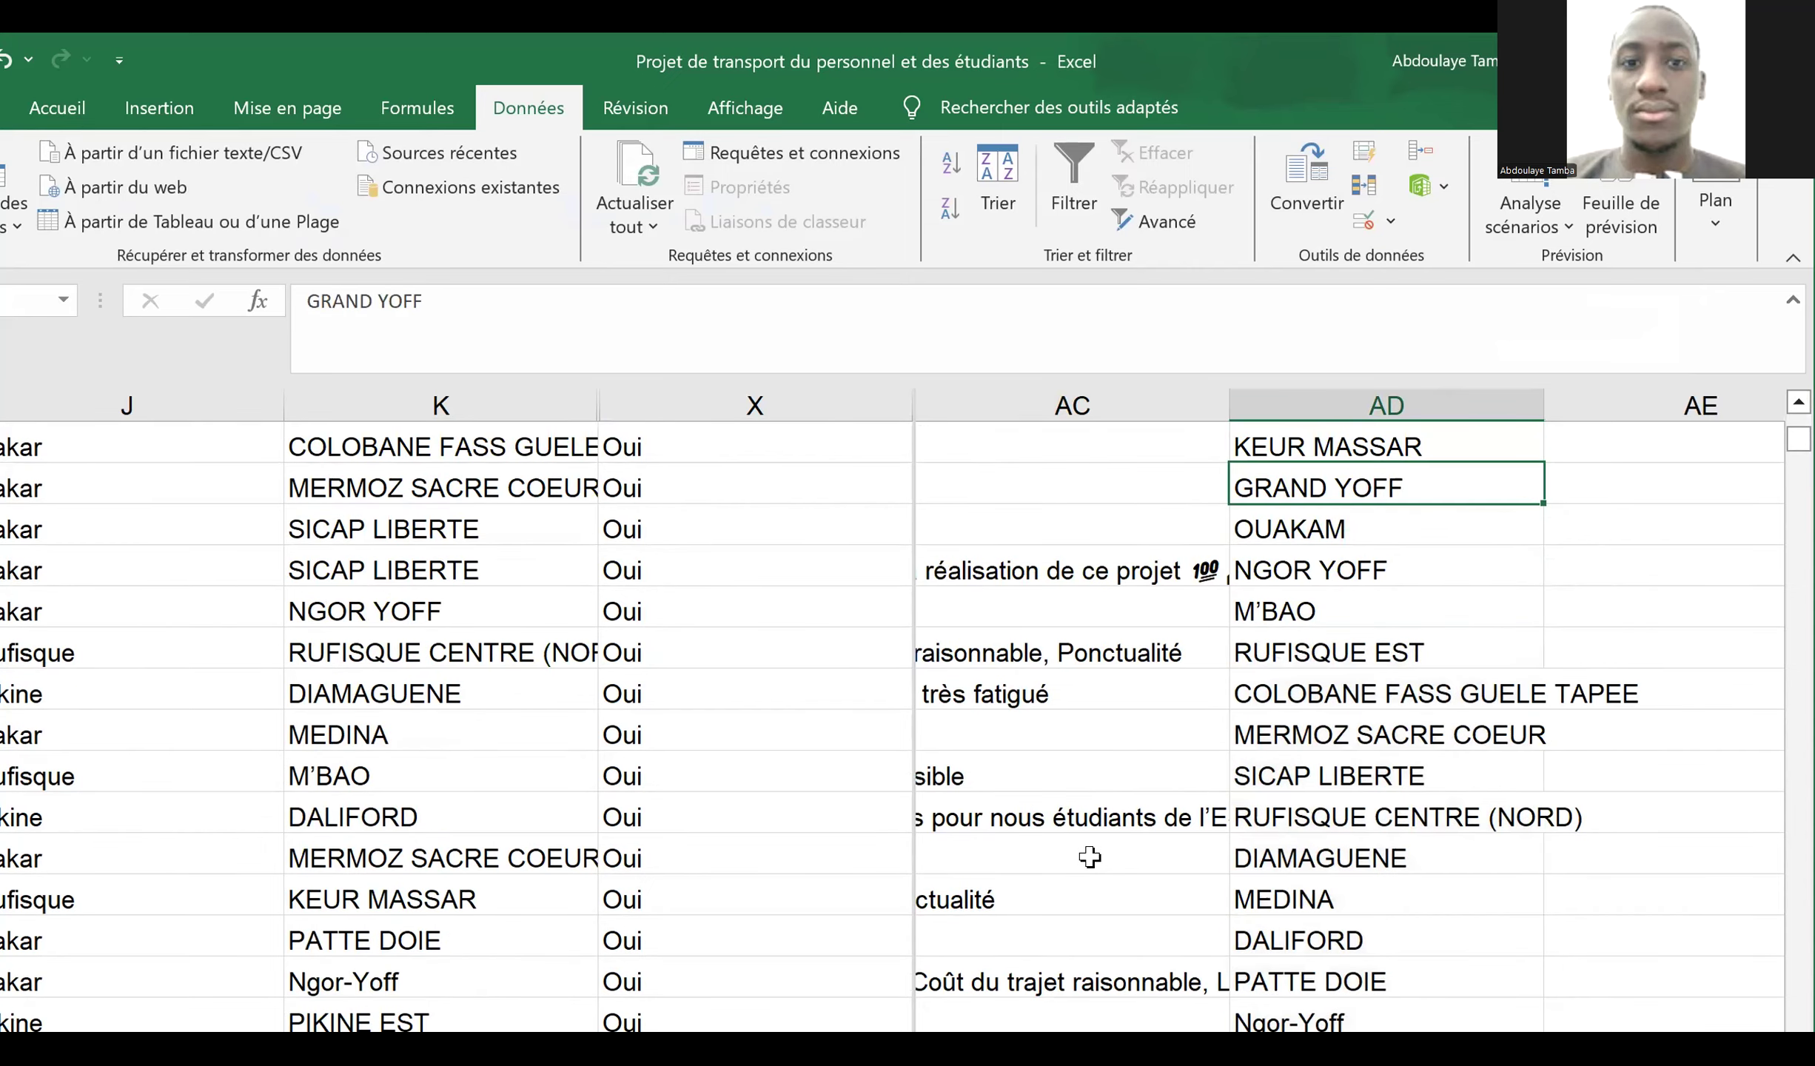
- Enter the heading "Nombre de candidat" in AE10, beside the Commune heading
key(Up)
key(Up)
key(Right)
key(Left)
key(Right)
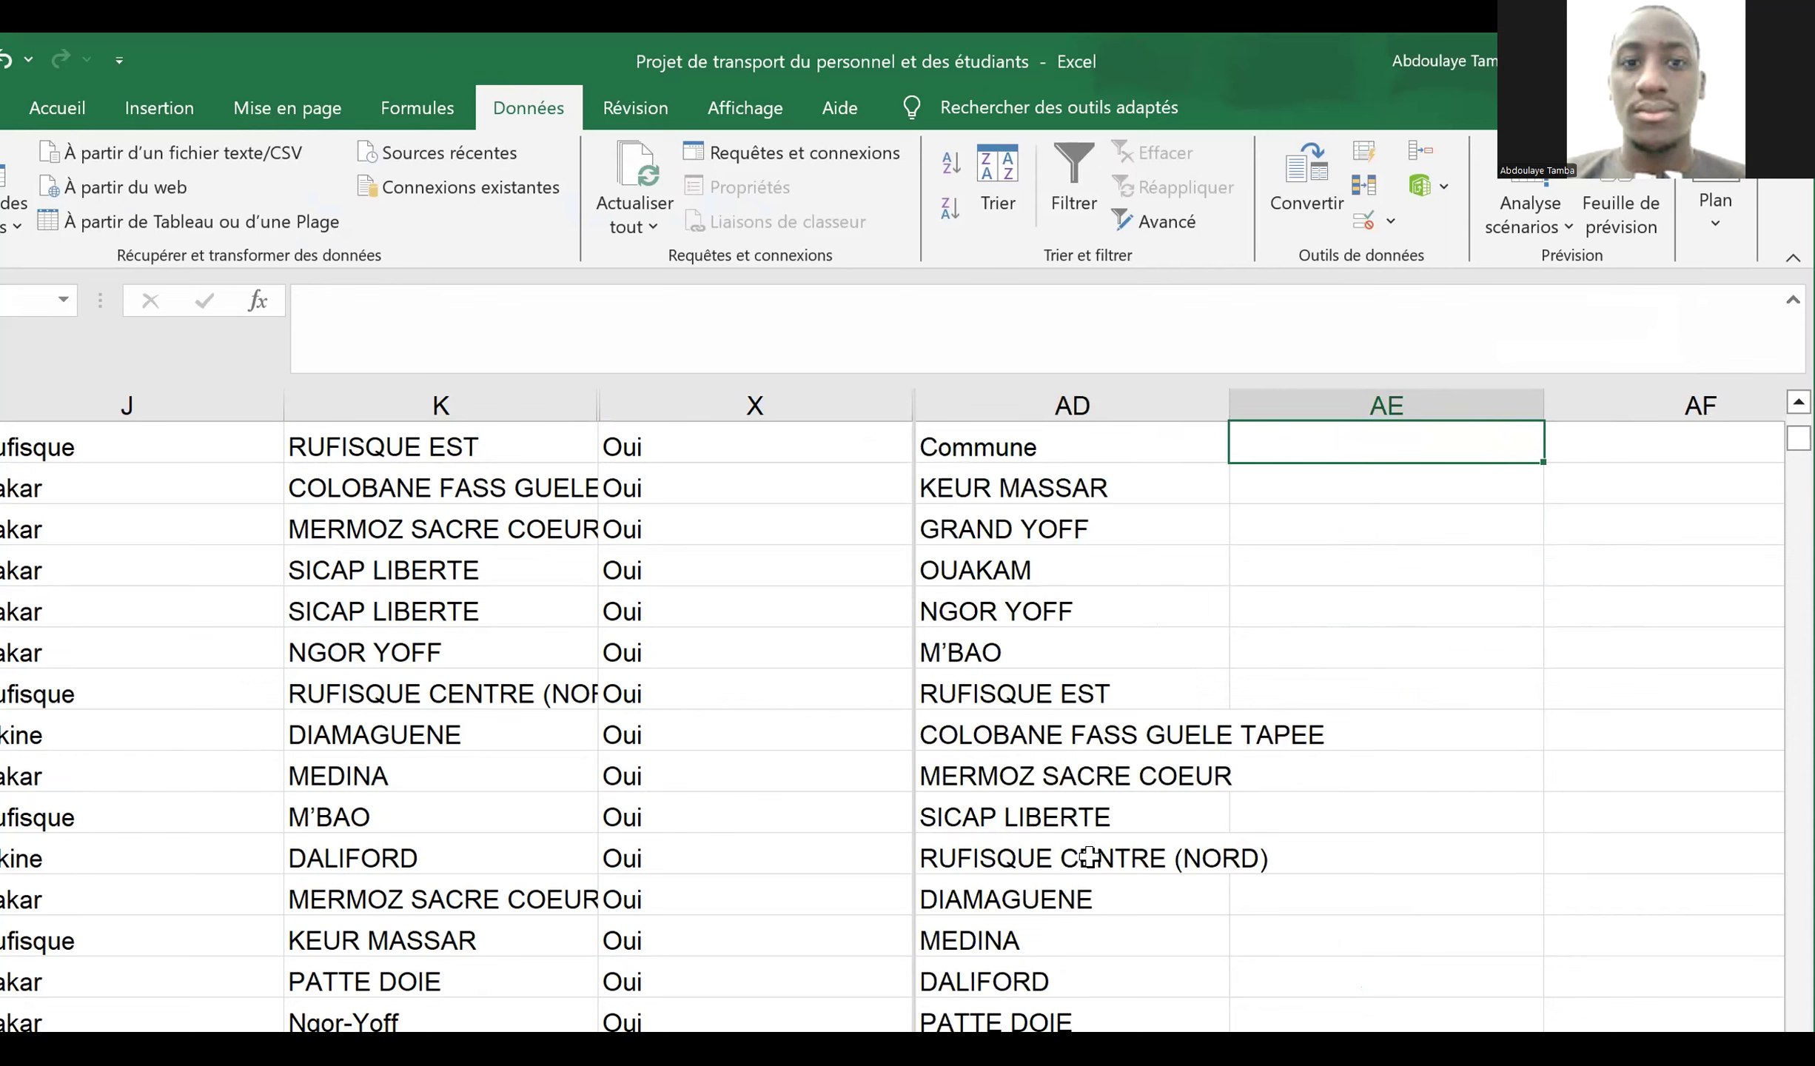
text(No)
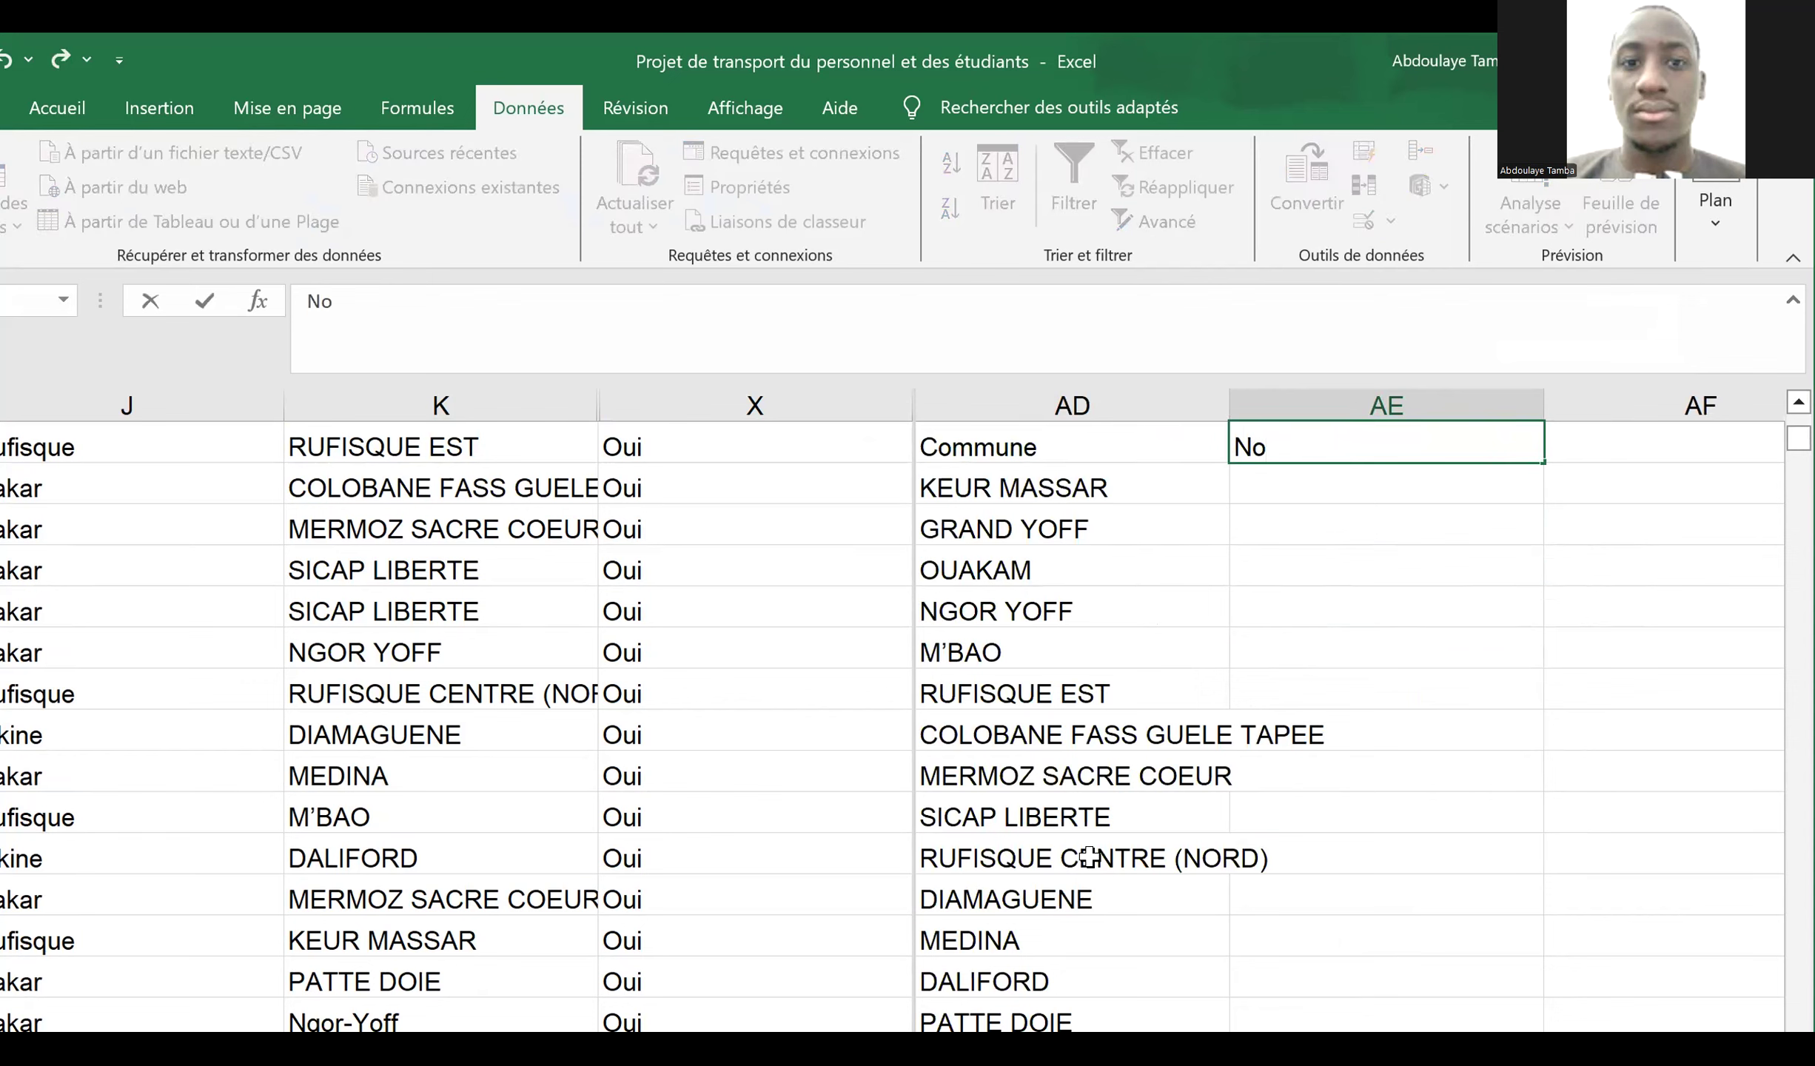
text(mbre de can)
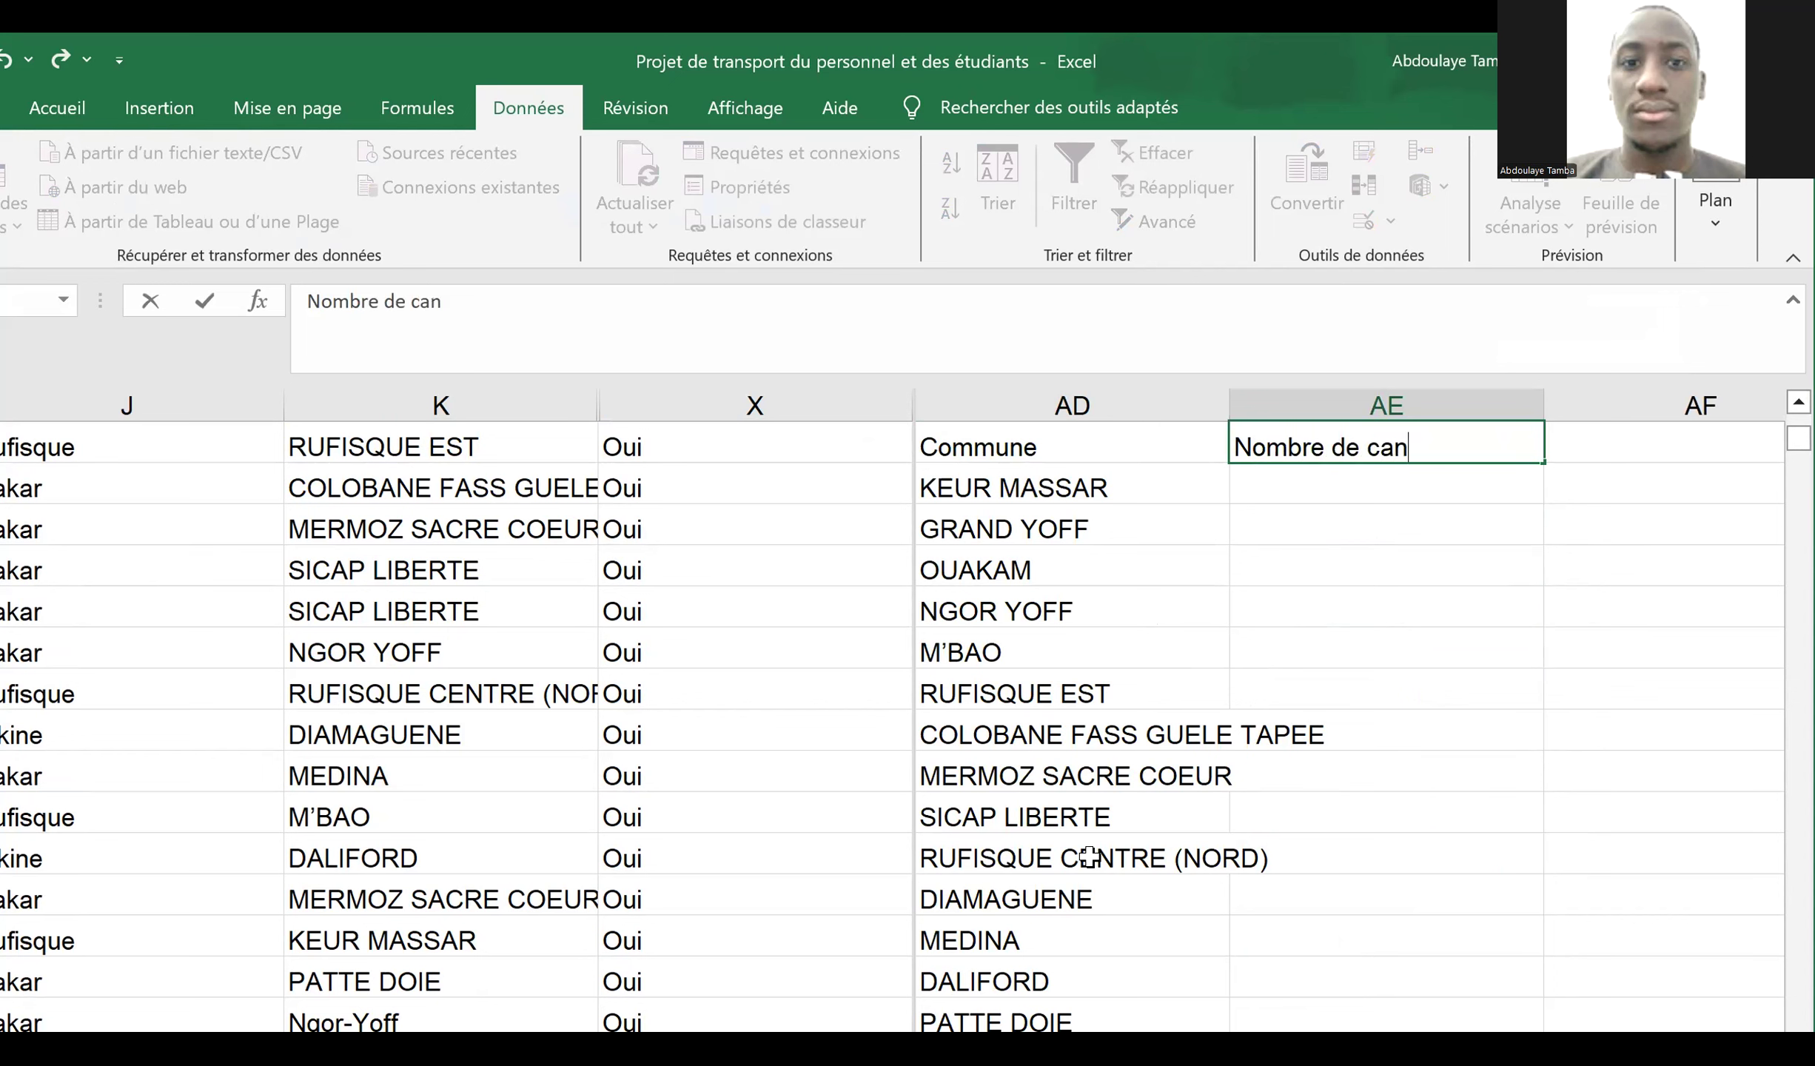
text(didat)
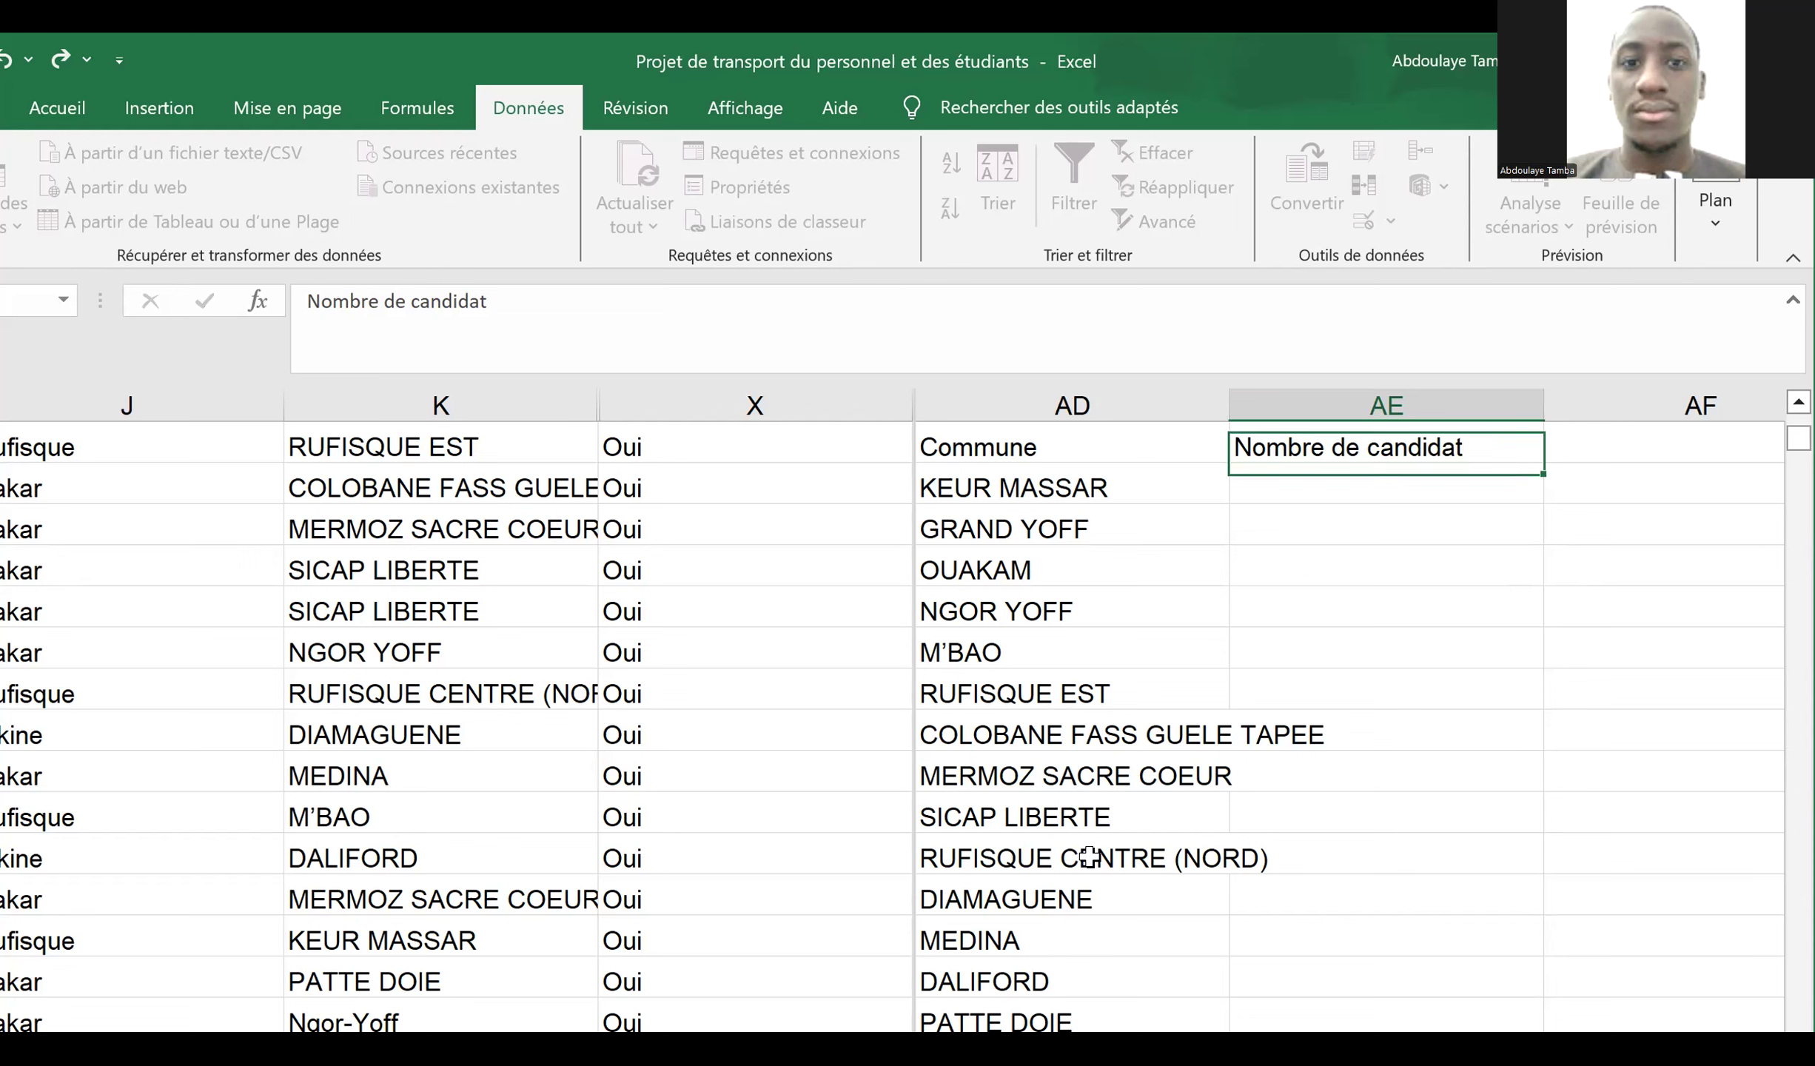
key(Return)
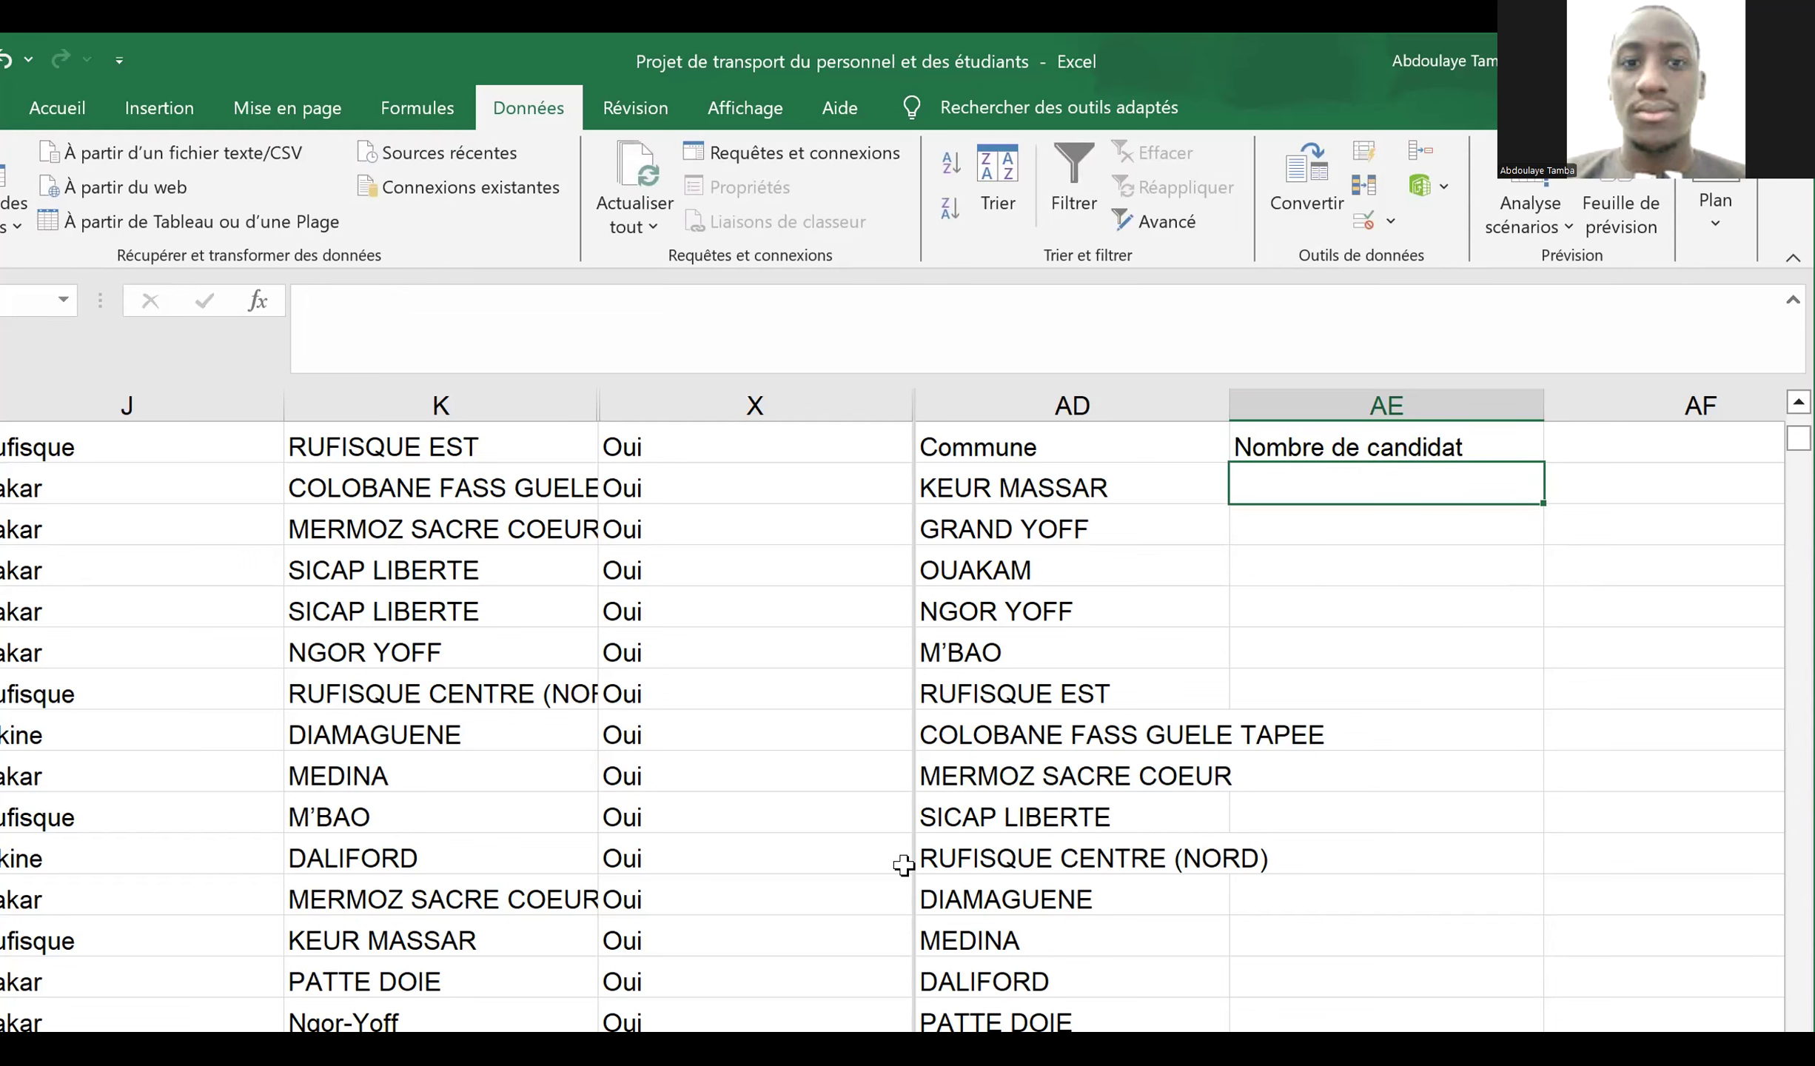
- Begin an NB.SI.ENS formula in AE11 with column K as the first criteria range and AD11 as its criterion
scroll(433, 746, up, 3)
scroll(433, 746, down, 1)
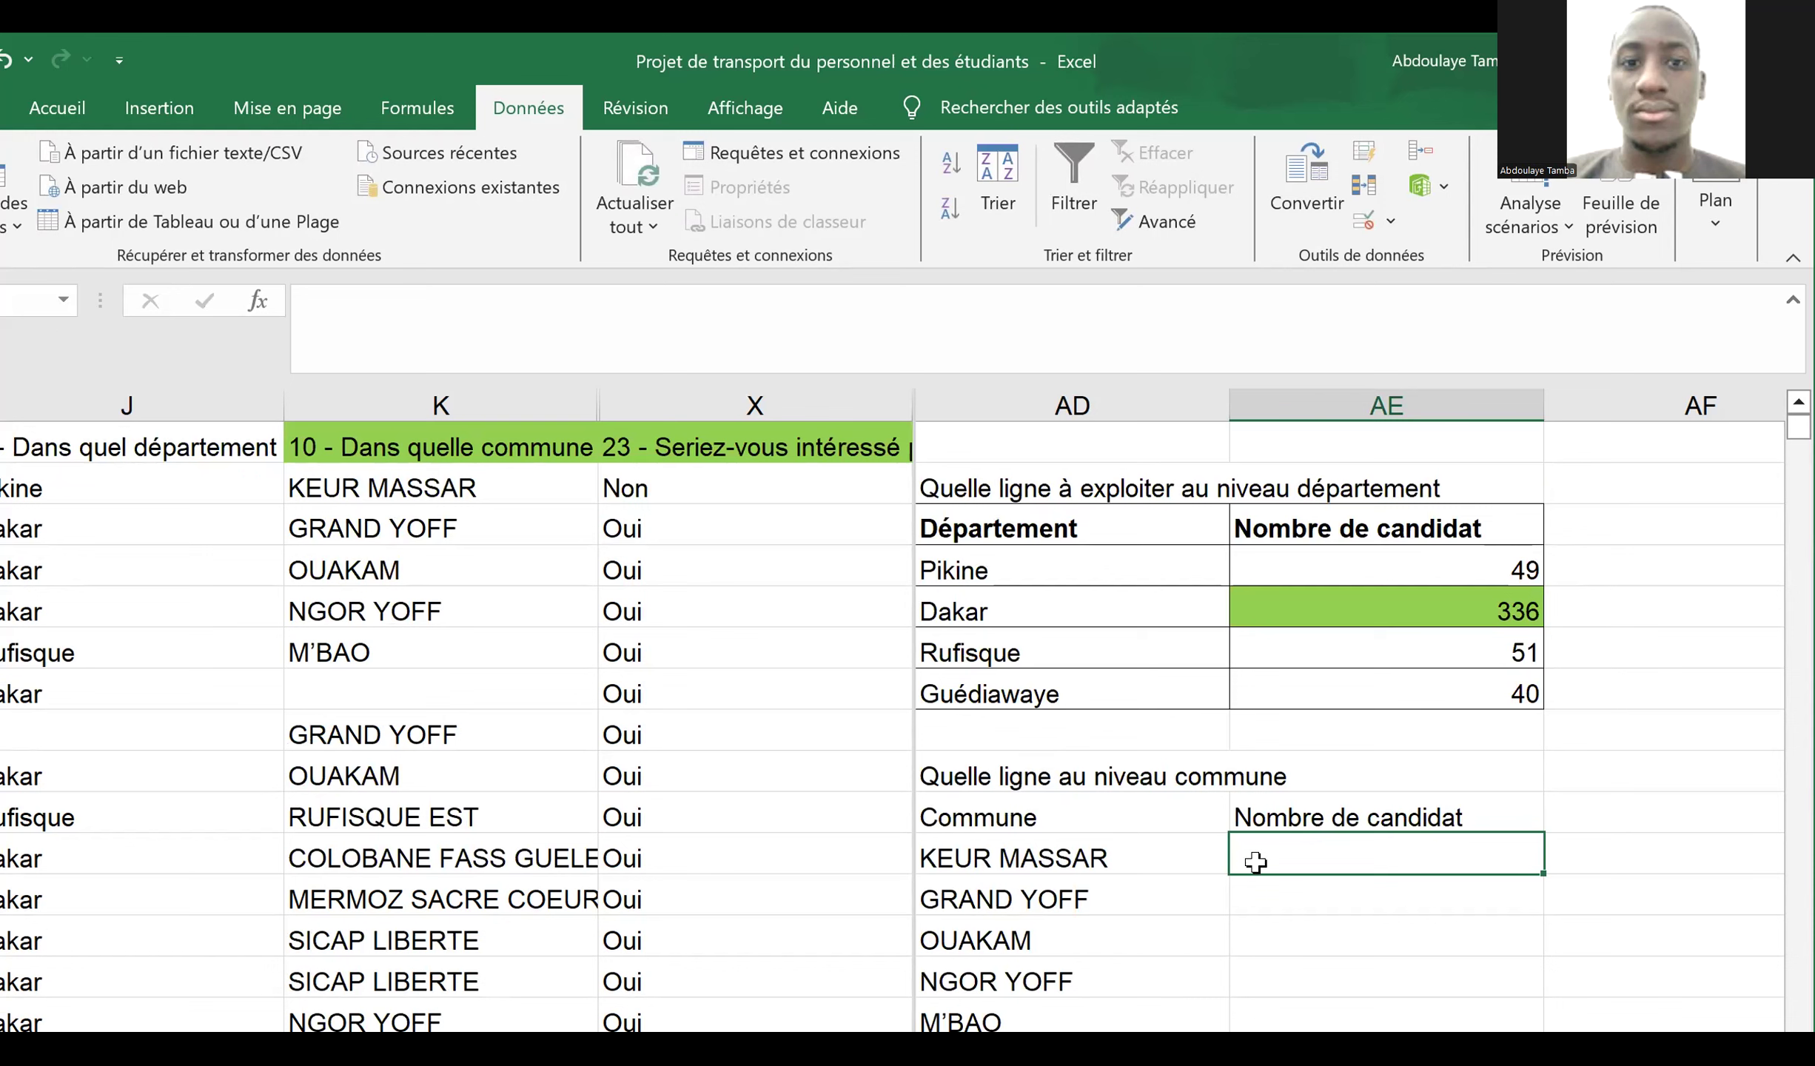
text(=)
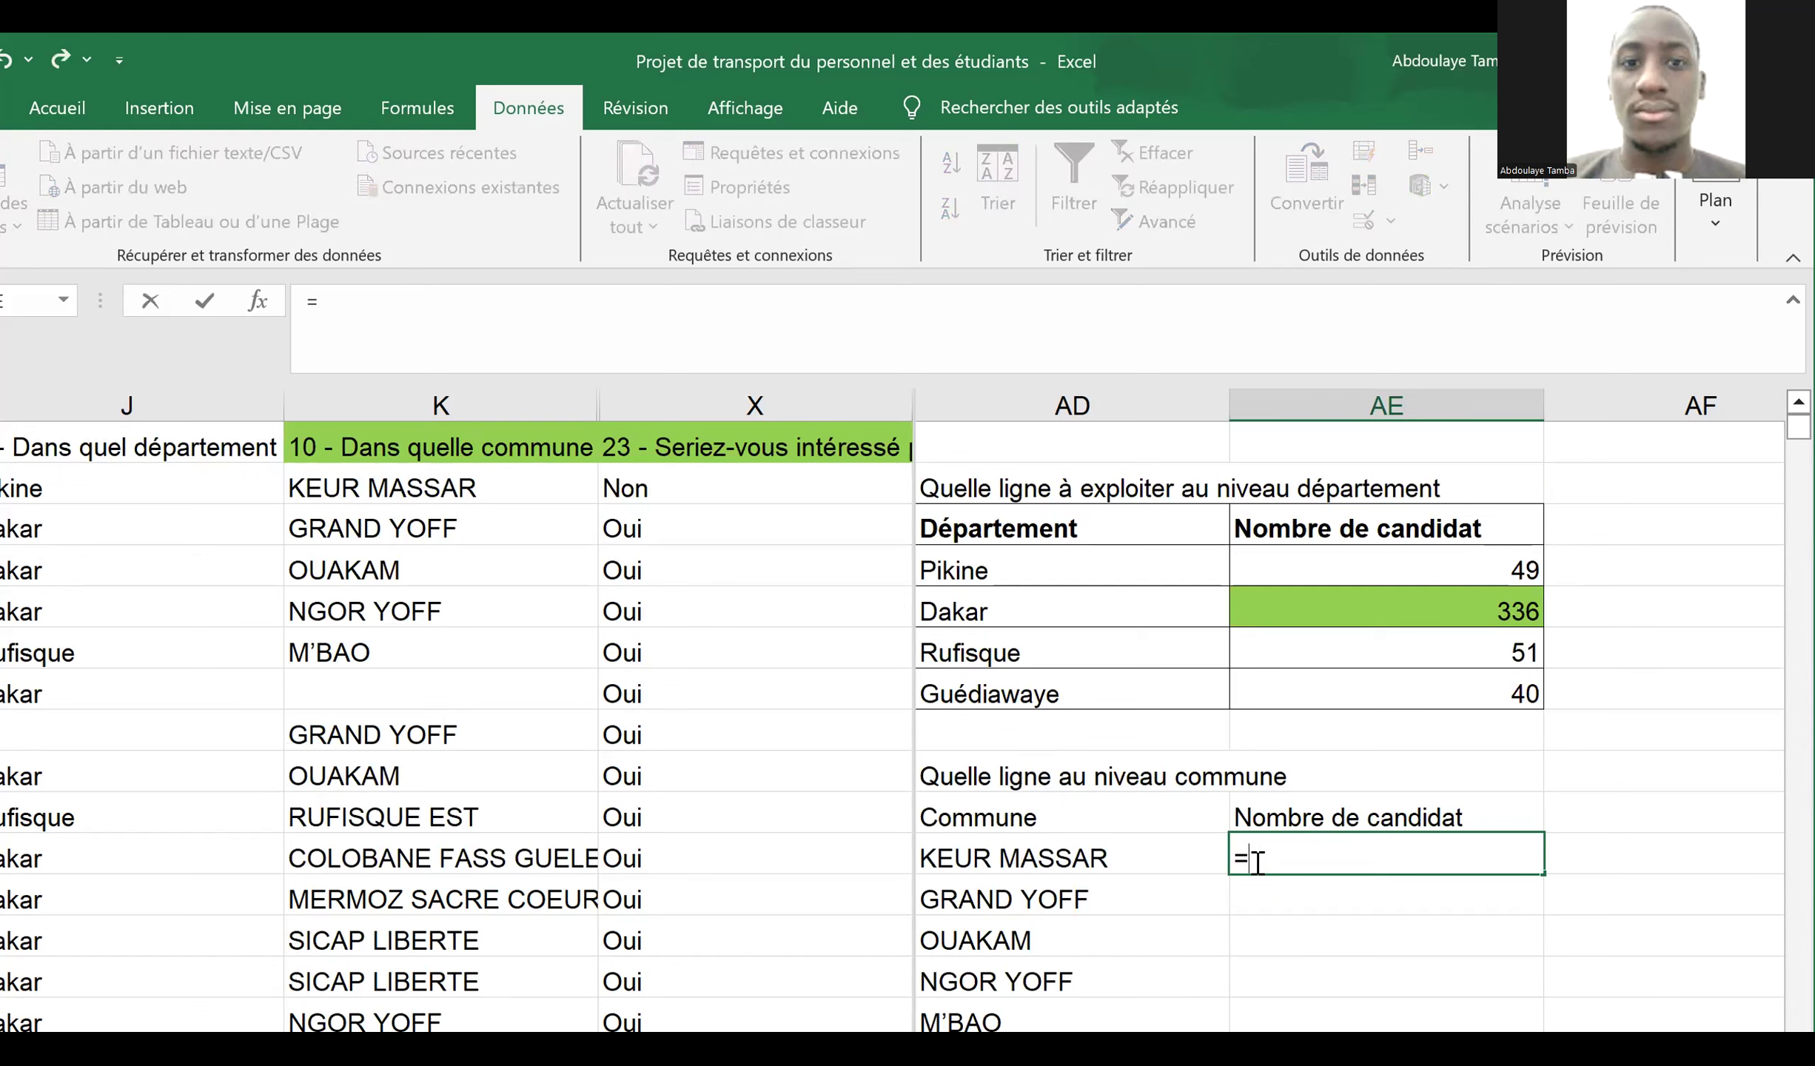
text(nb)
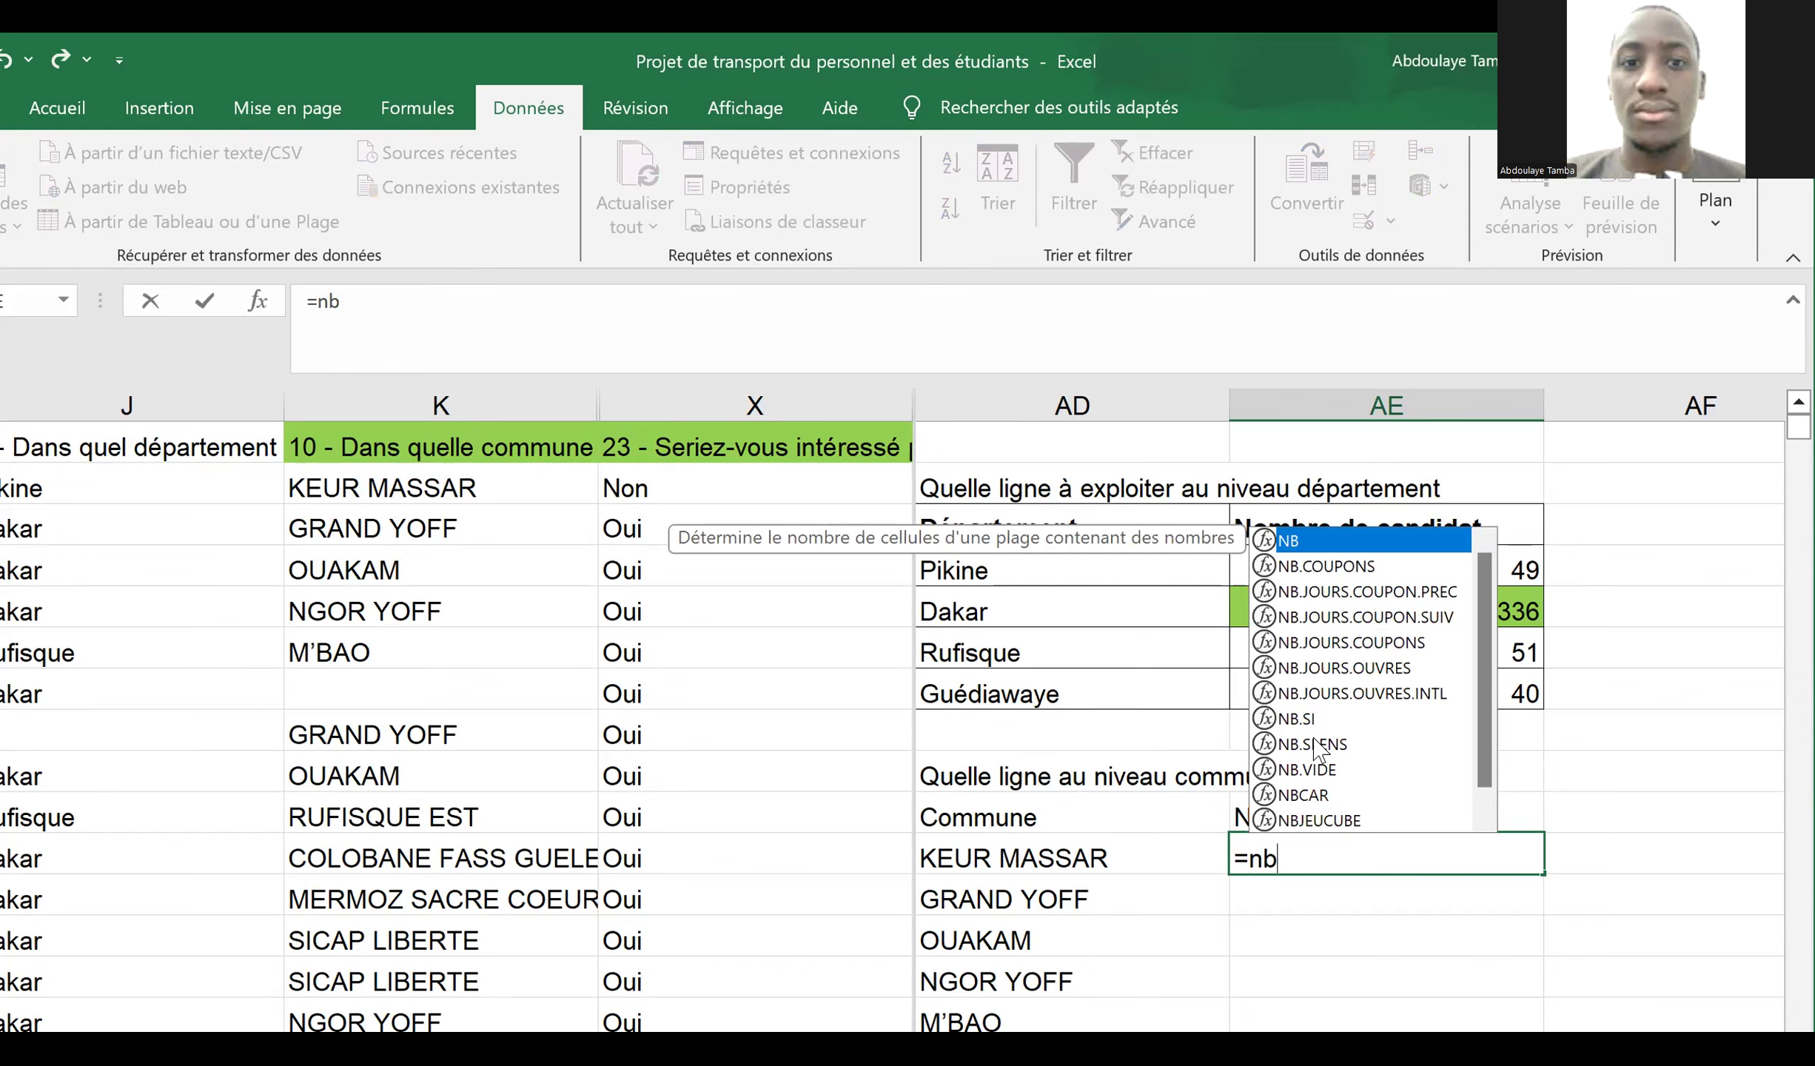
click(1314, 744)
double_click(1314, 744)
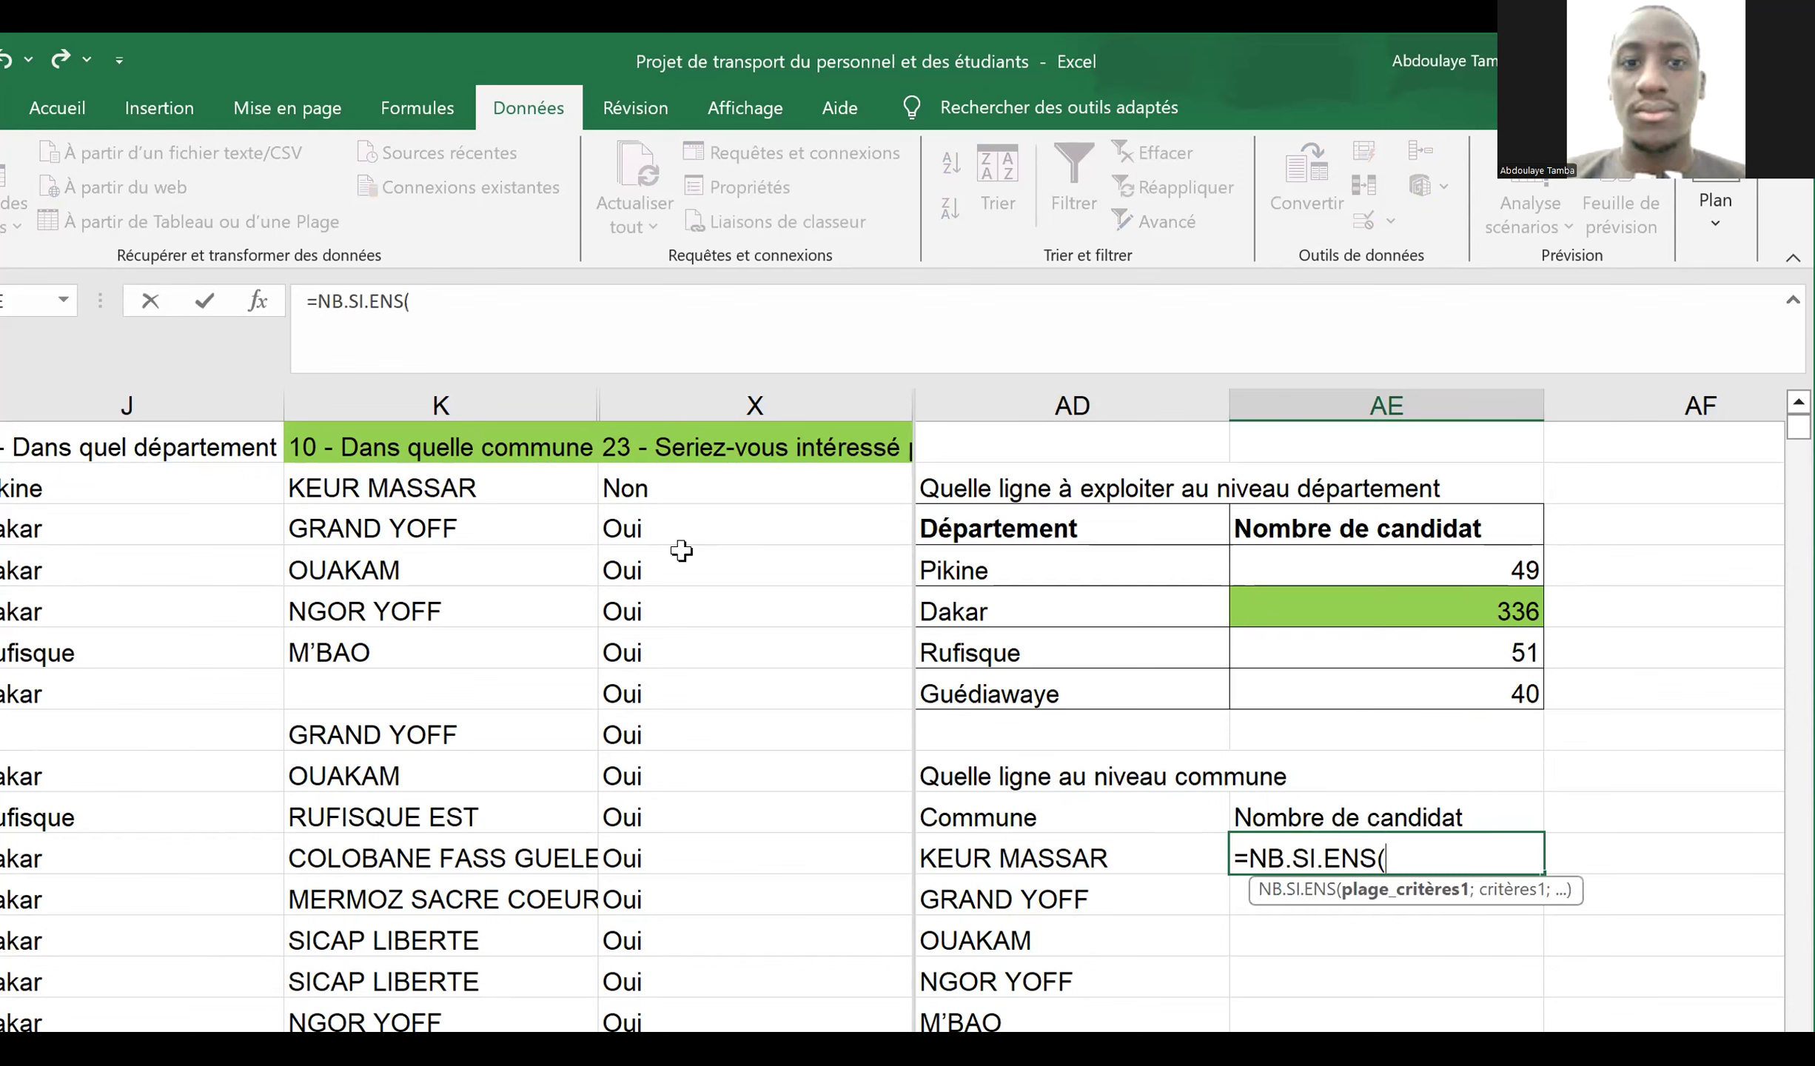
click(409, 393)
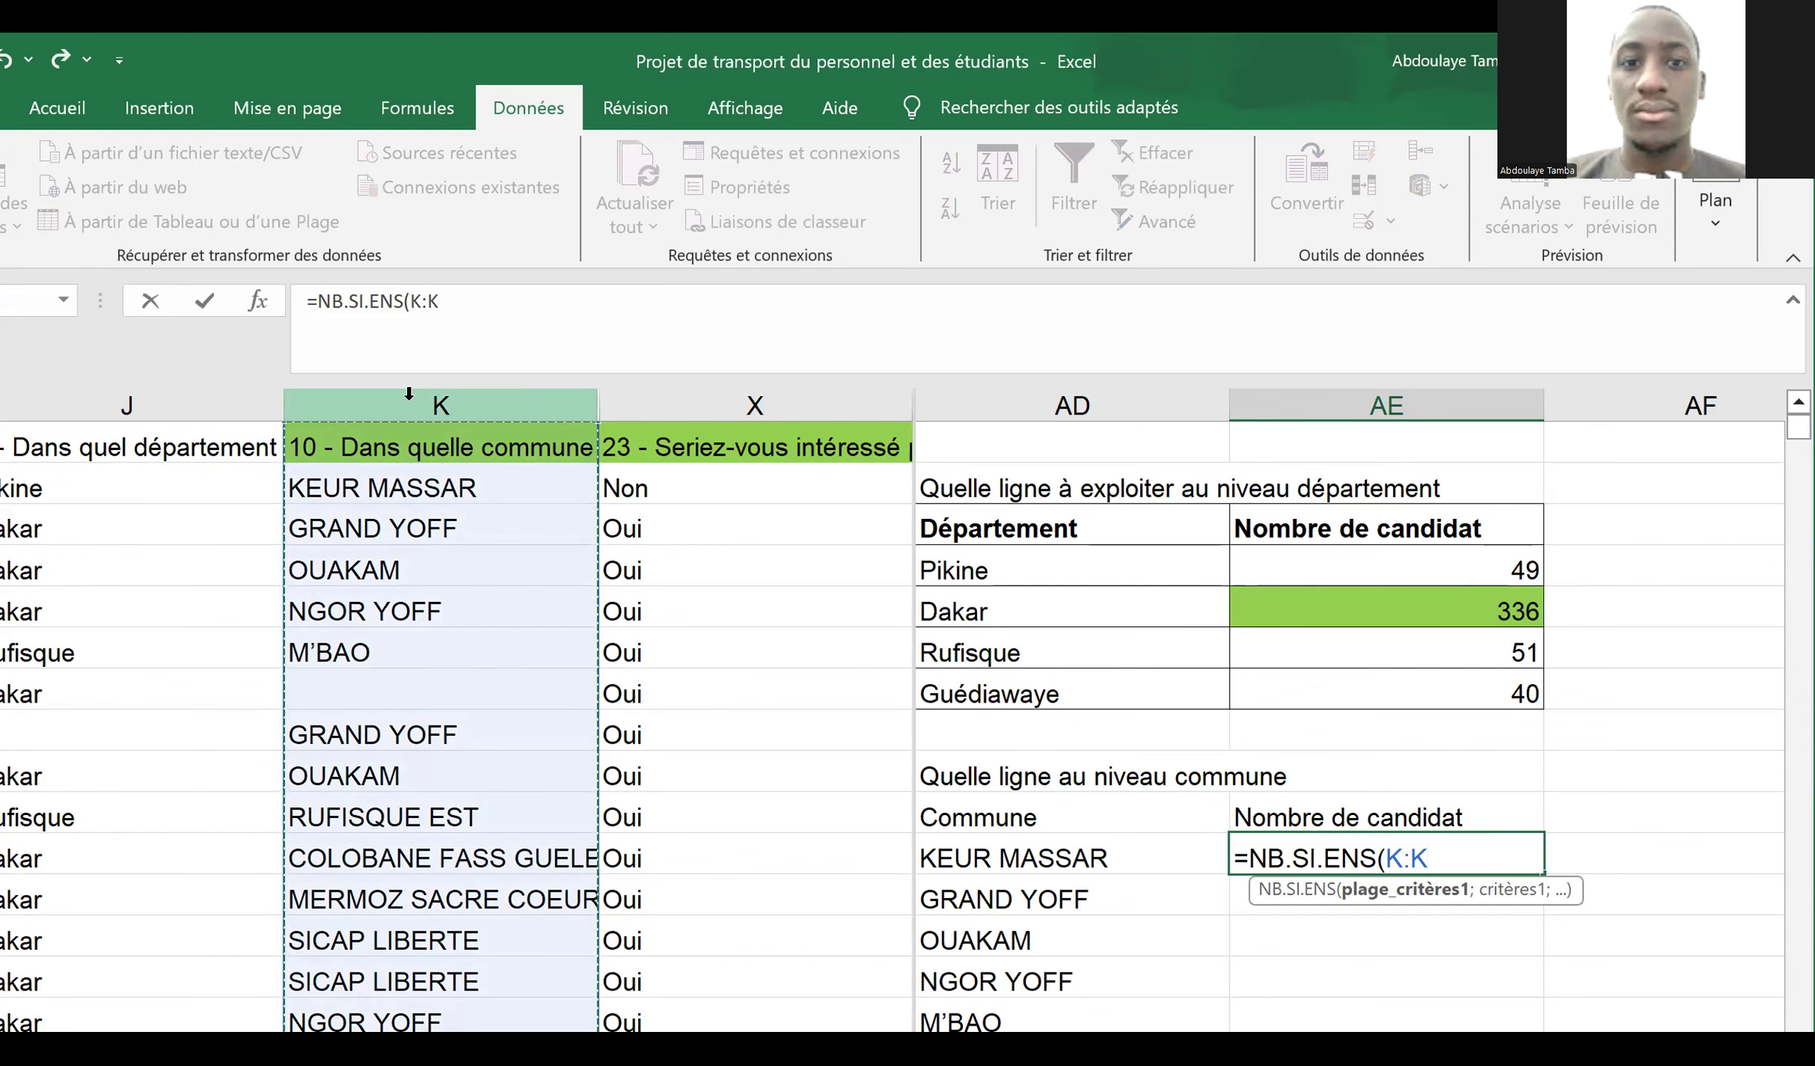
text(;)
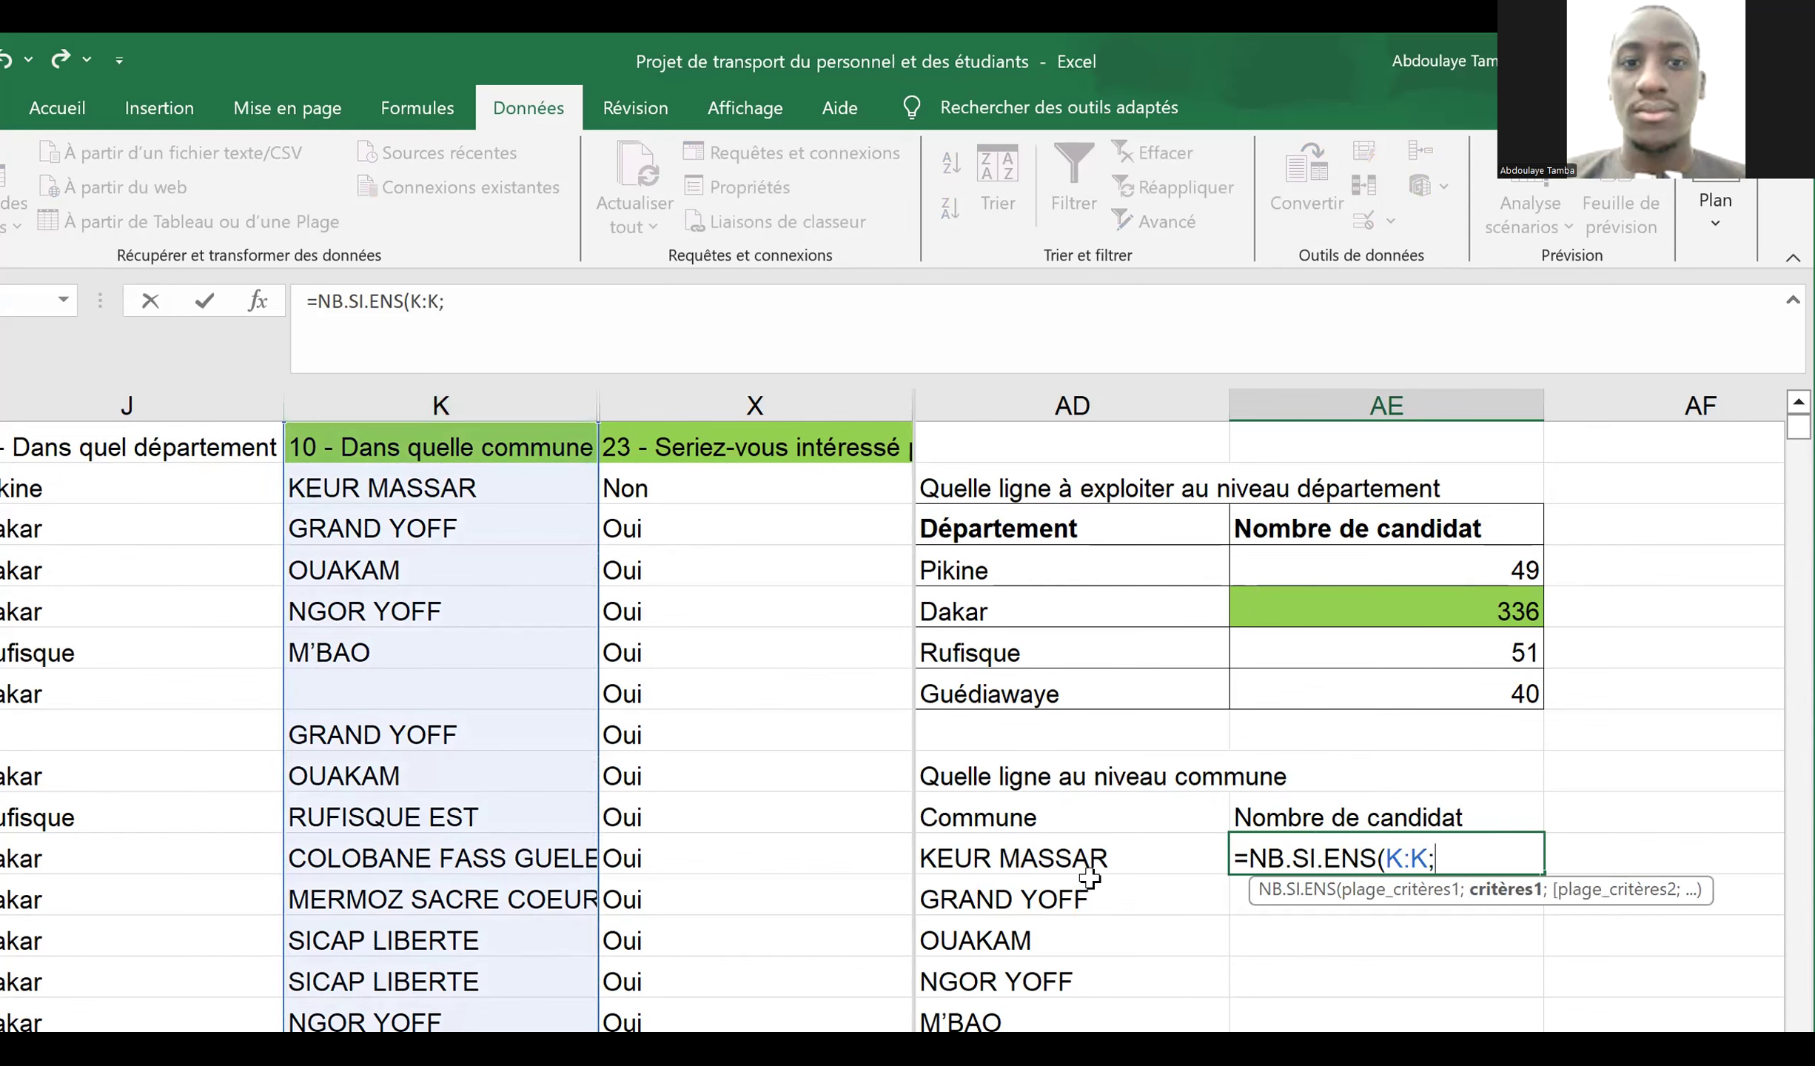
click(1051, 856)
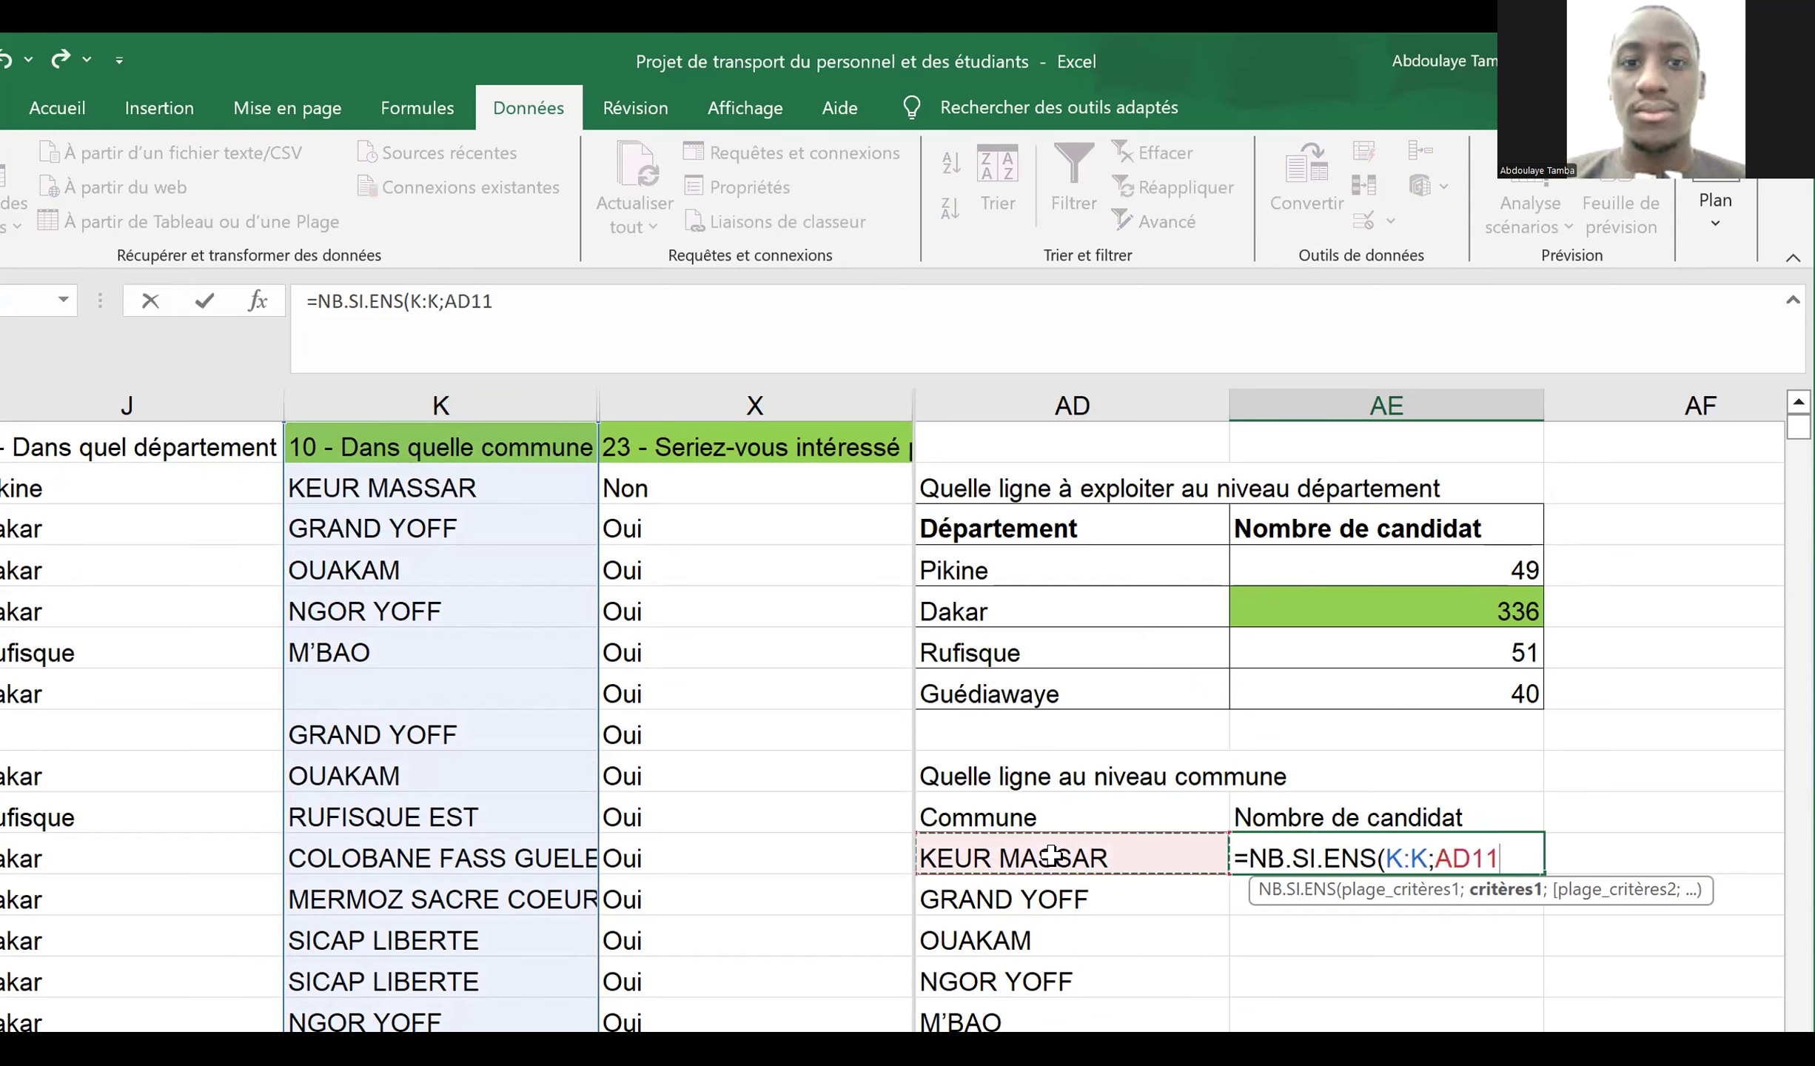
text(;)
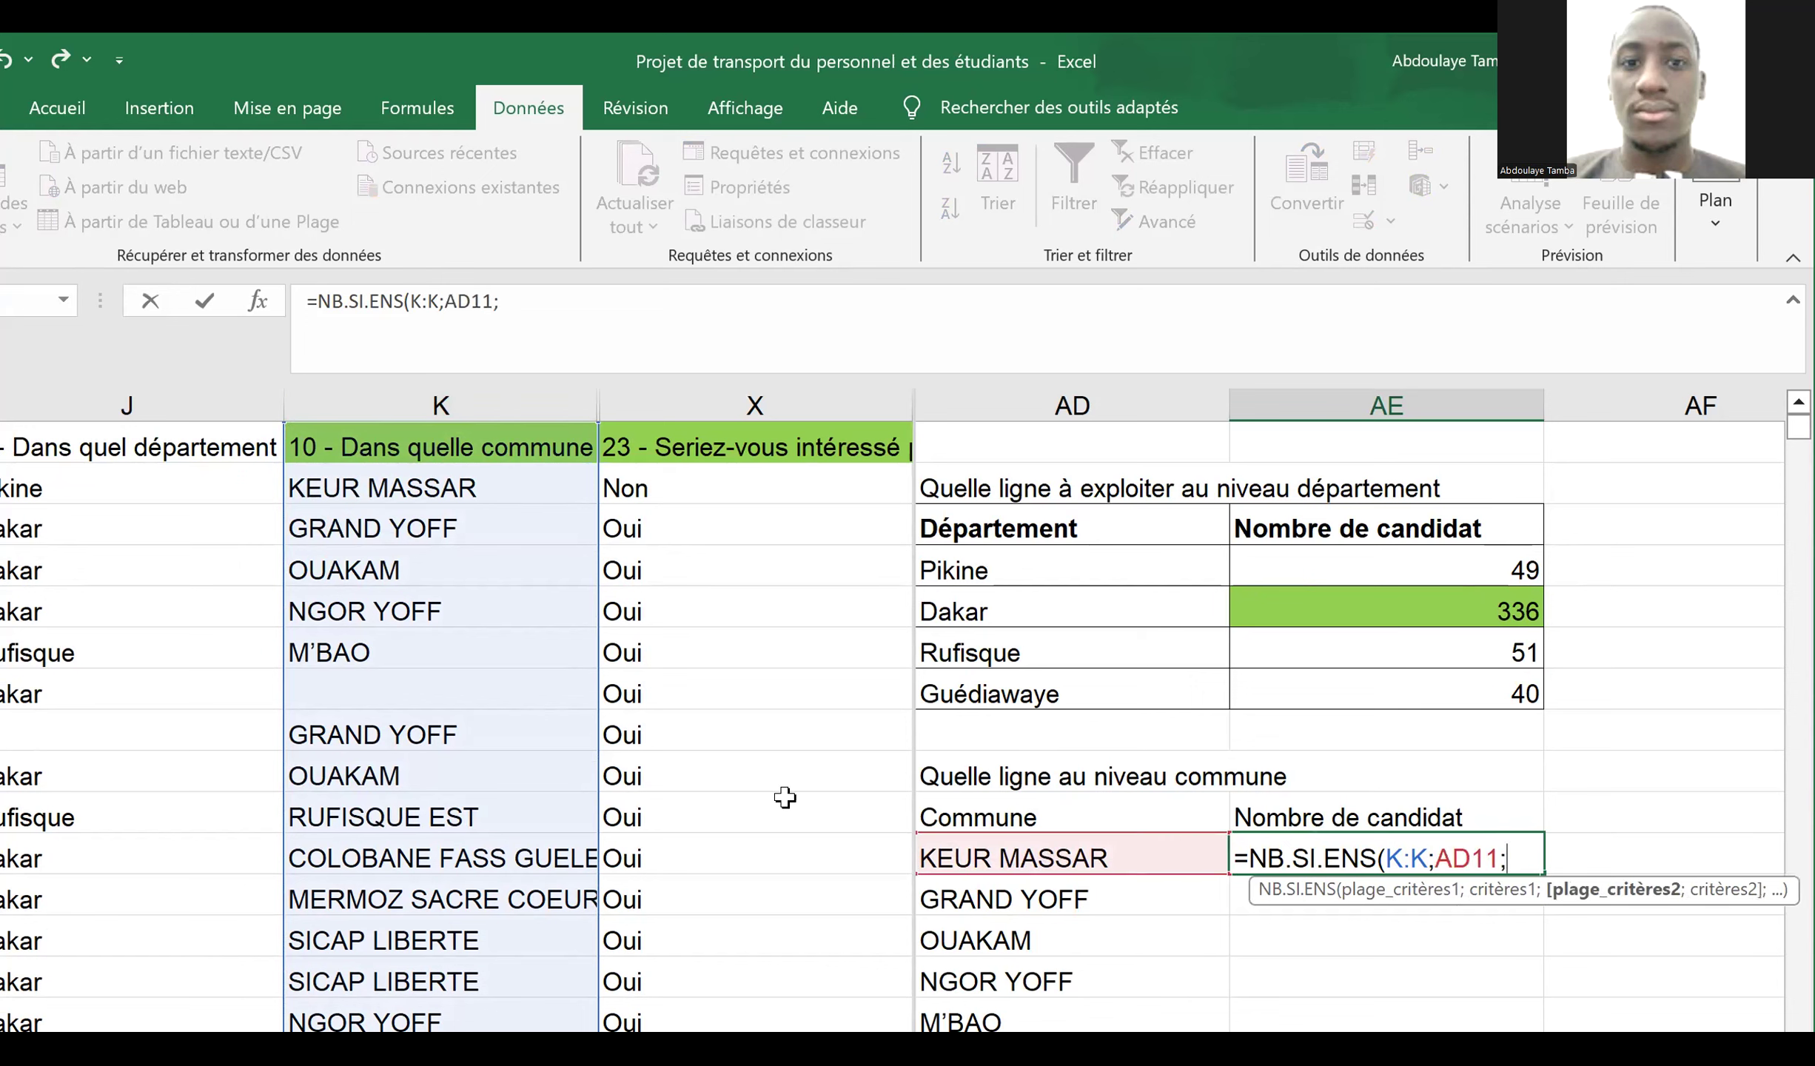
- Complete the AE11 formula with column X as the second criteria range and $X$3 as its absolute criterion
click(720, 390)
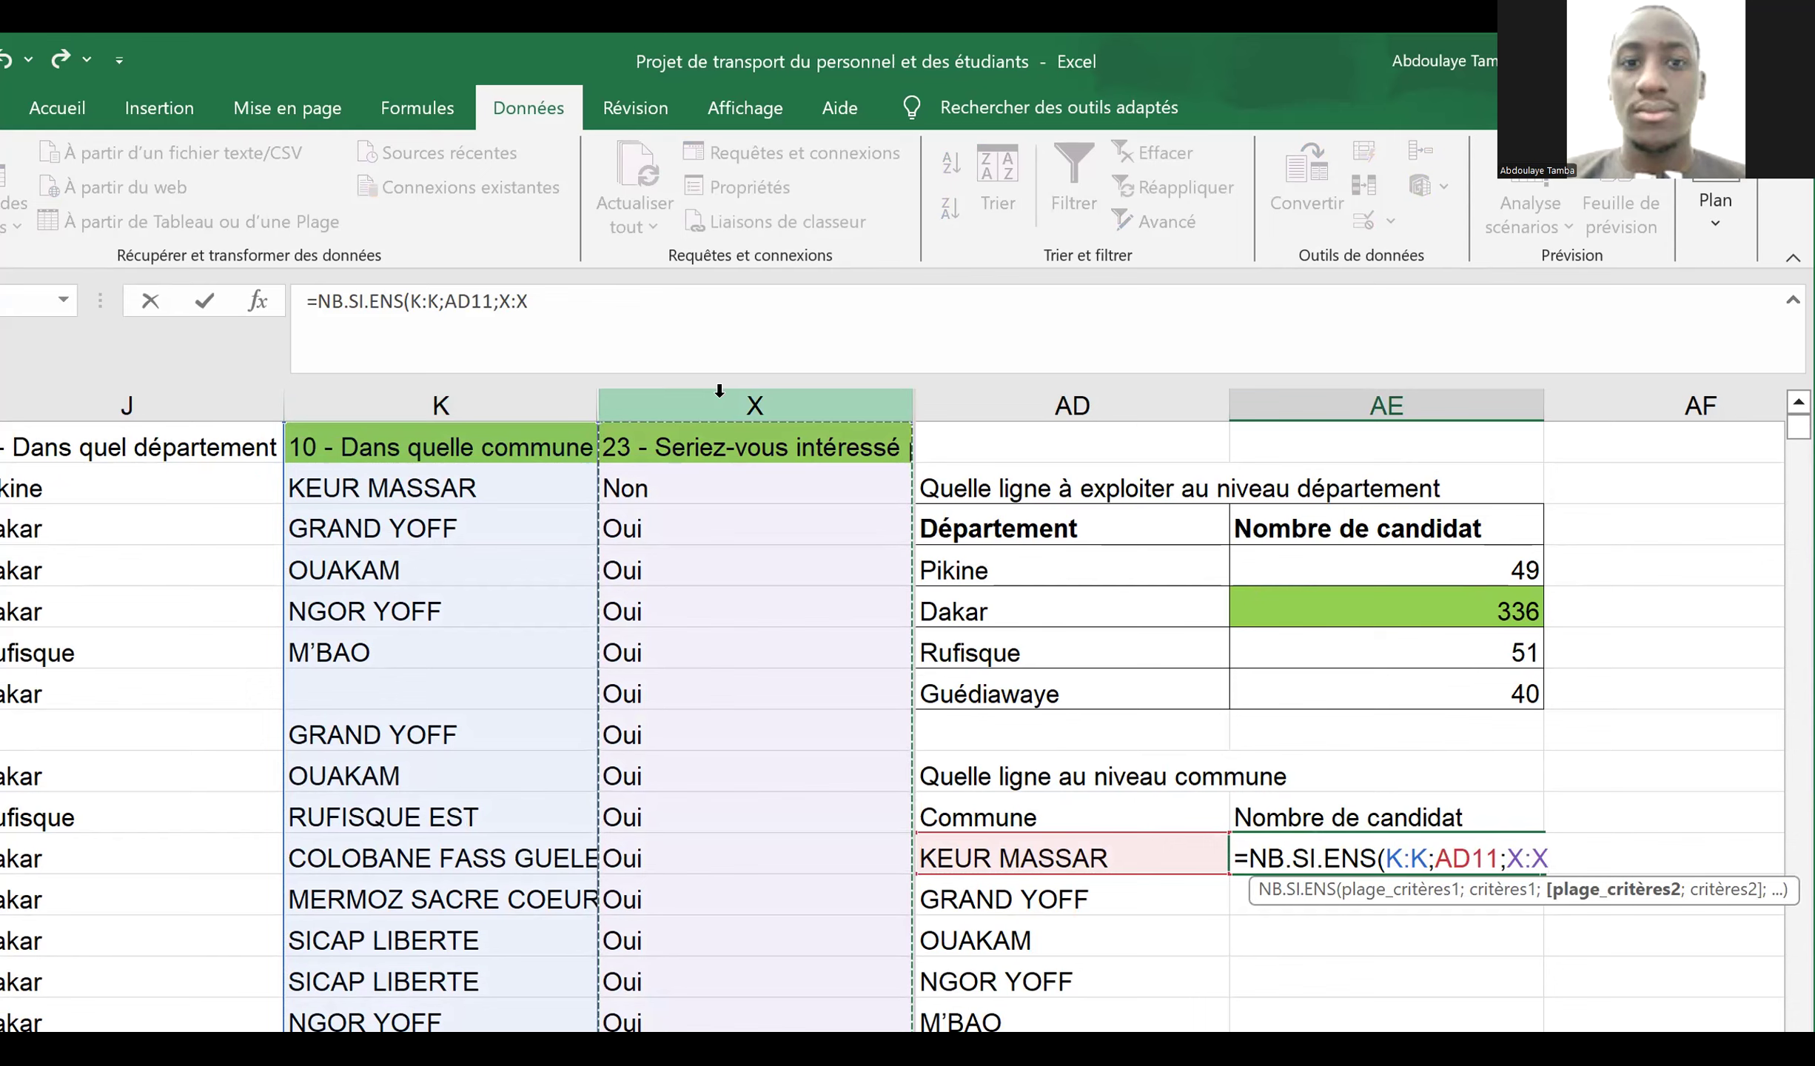
text(;)
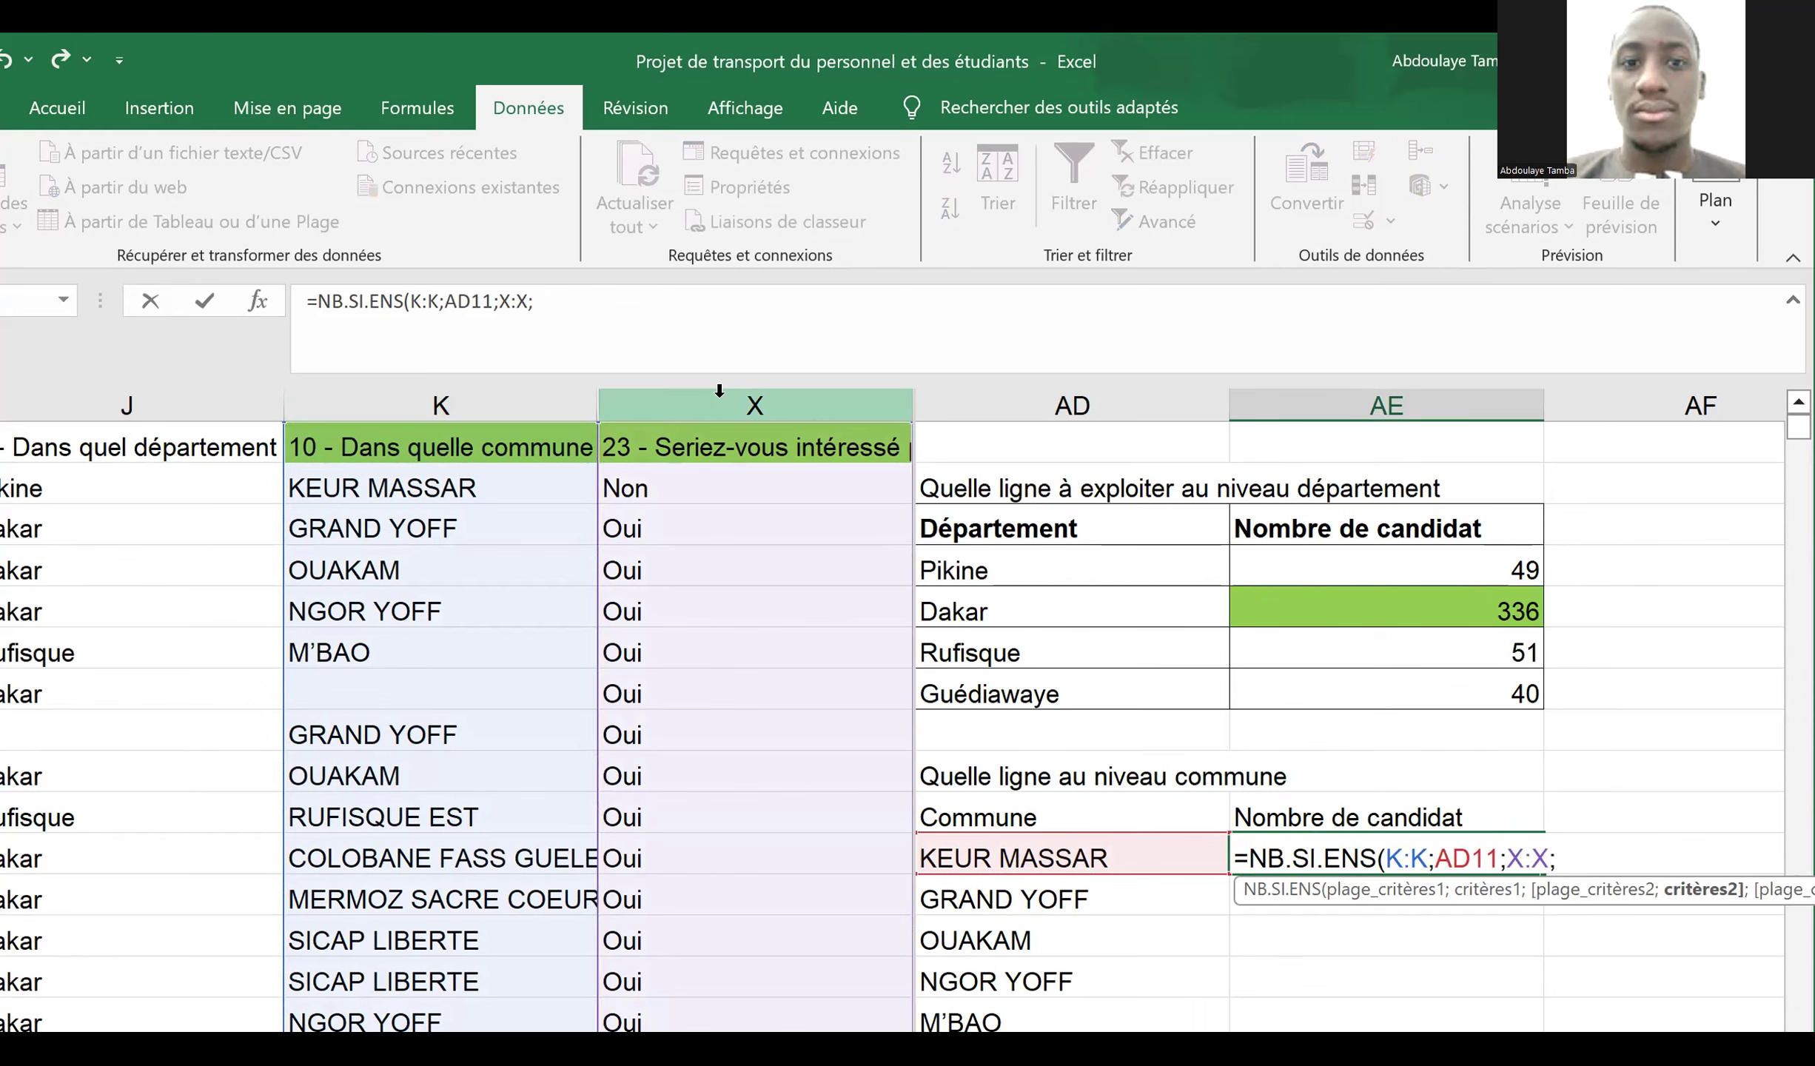
click(645, 526)
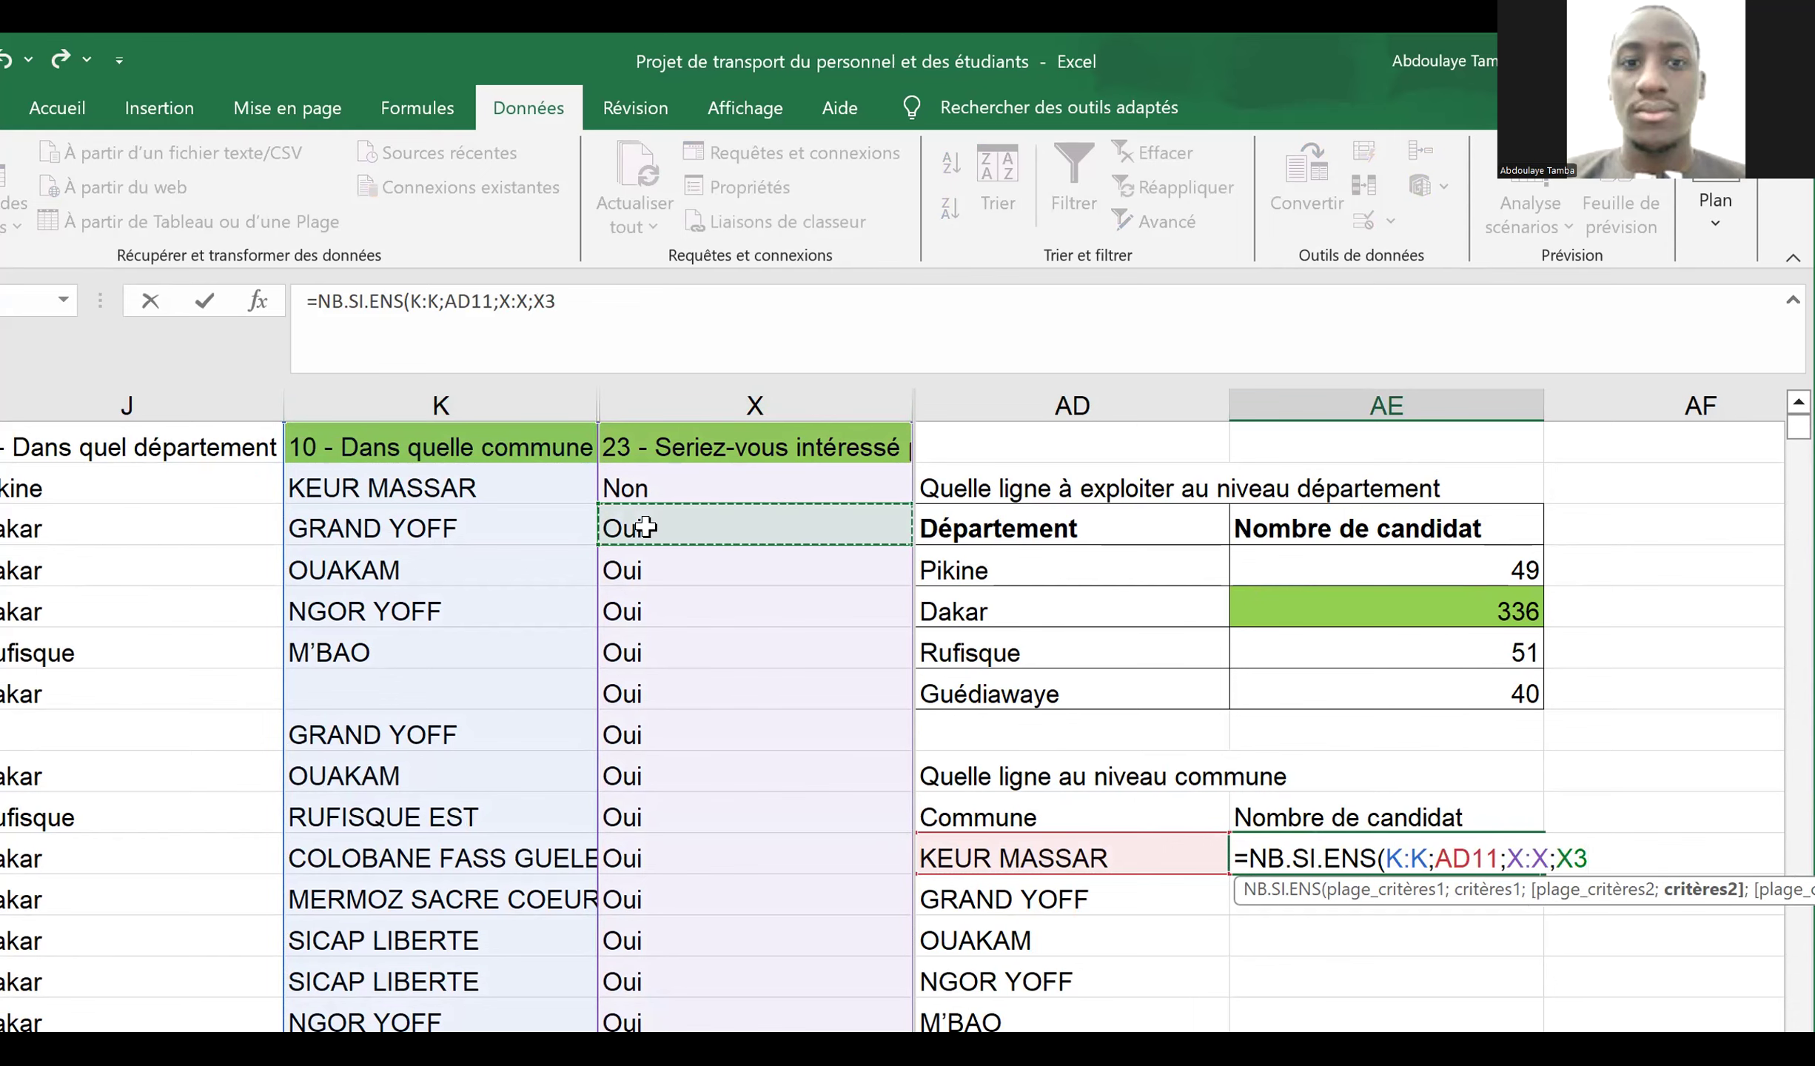
click(1571, 861)
text($)
key(Right)
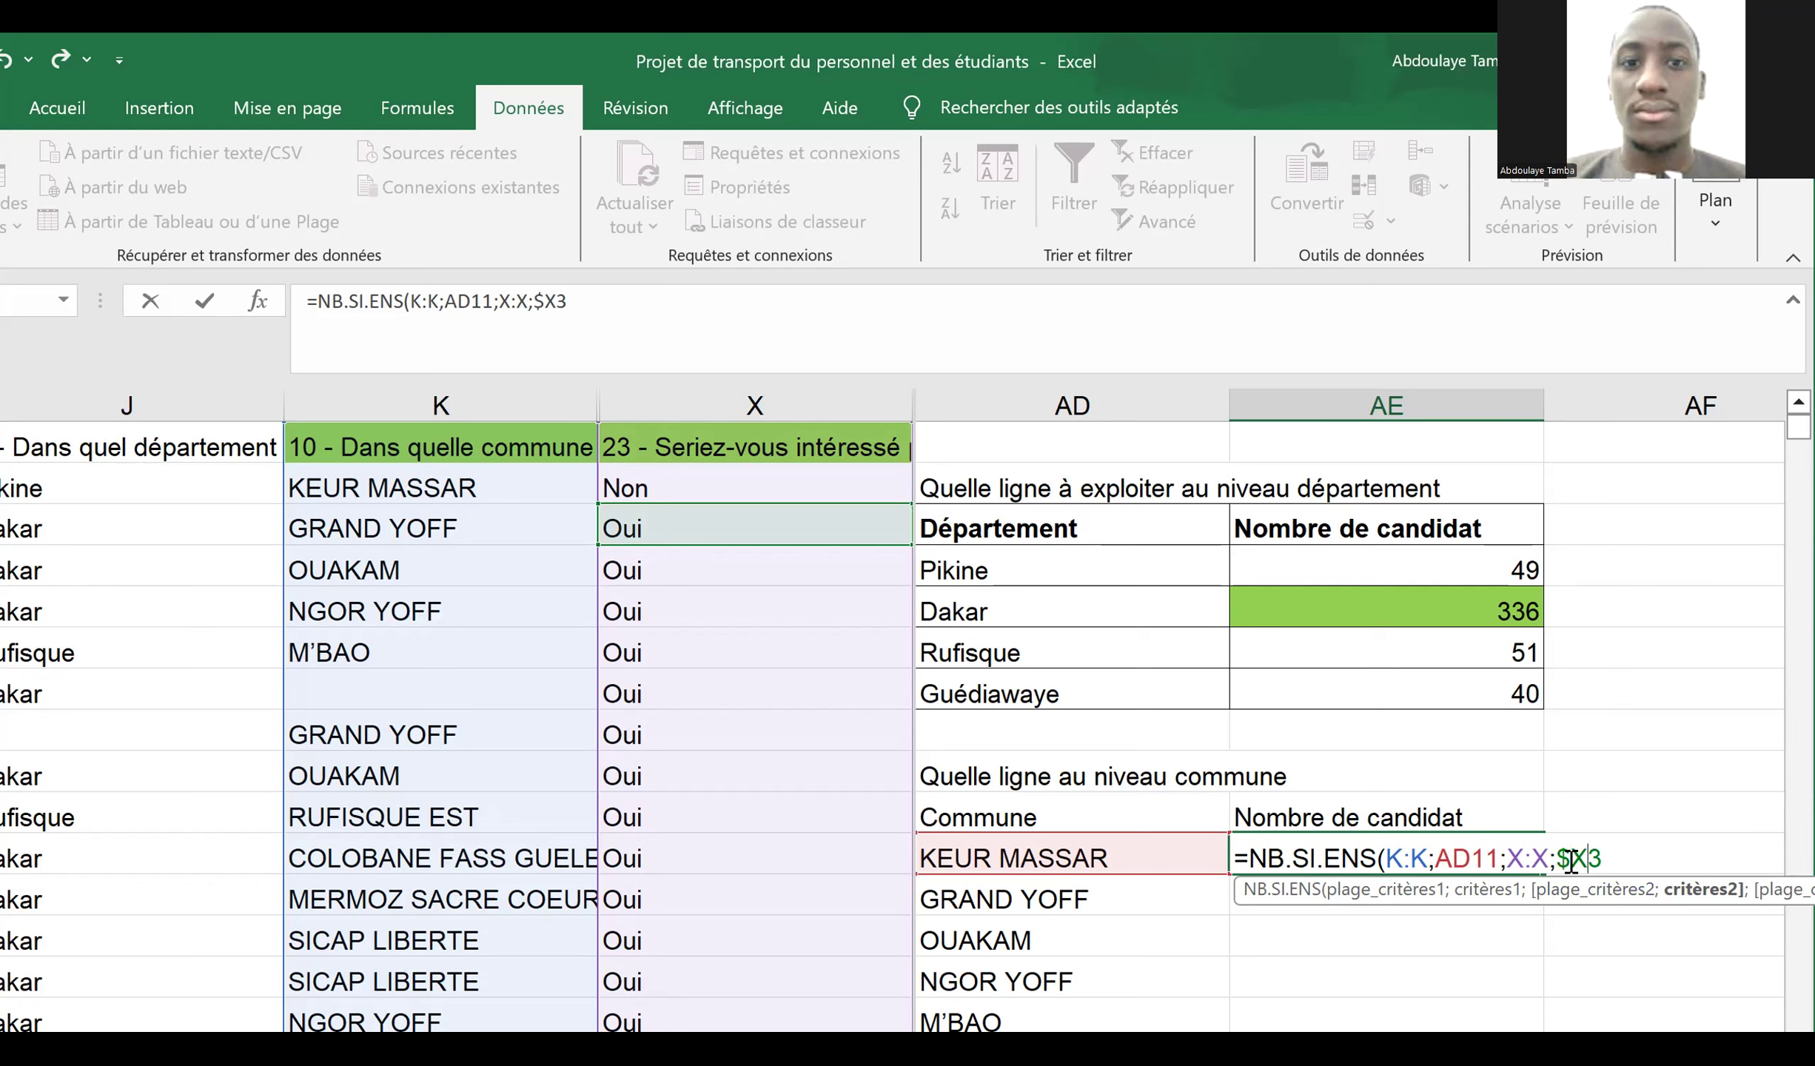
text($)
text())
key(Return)
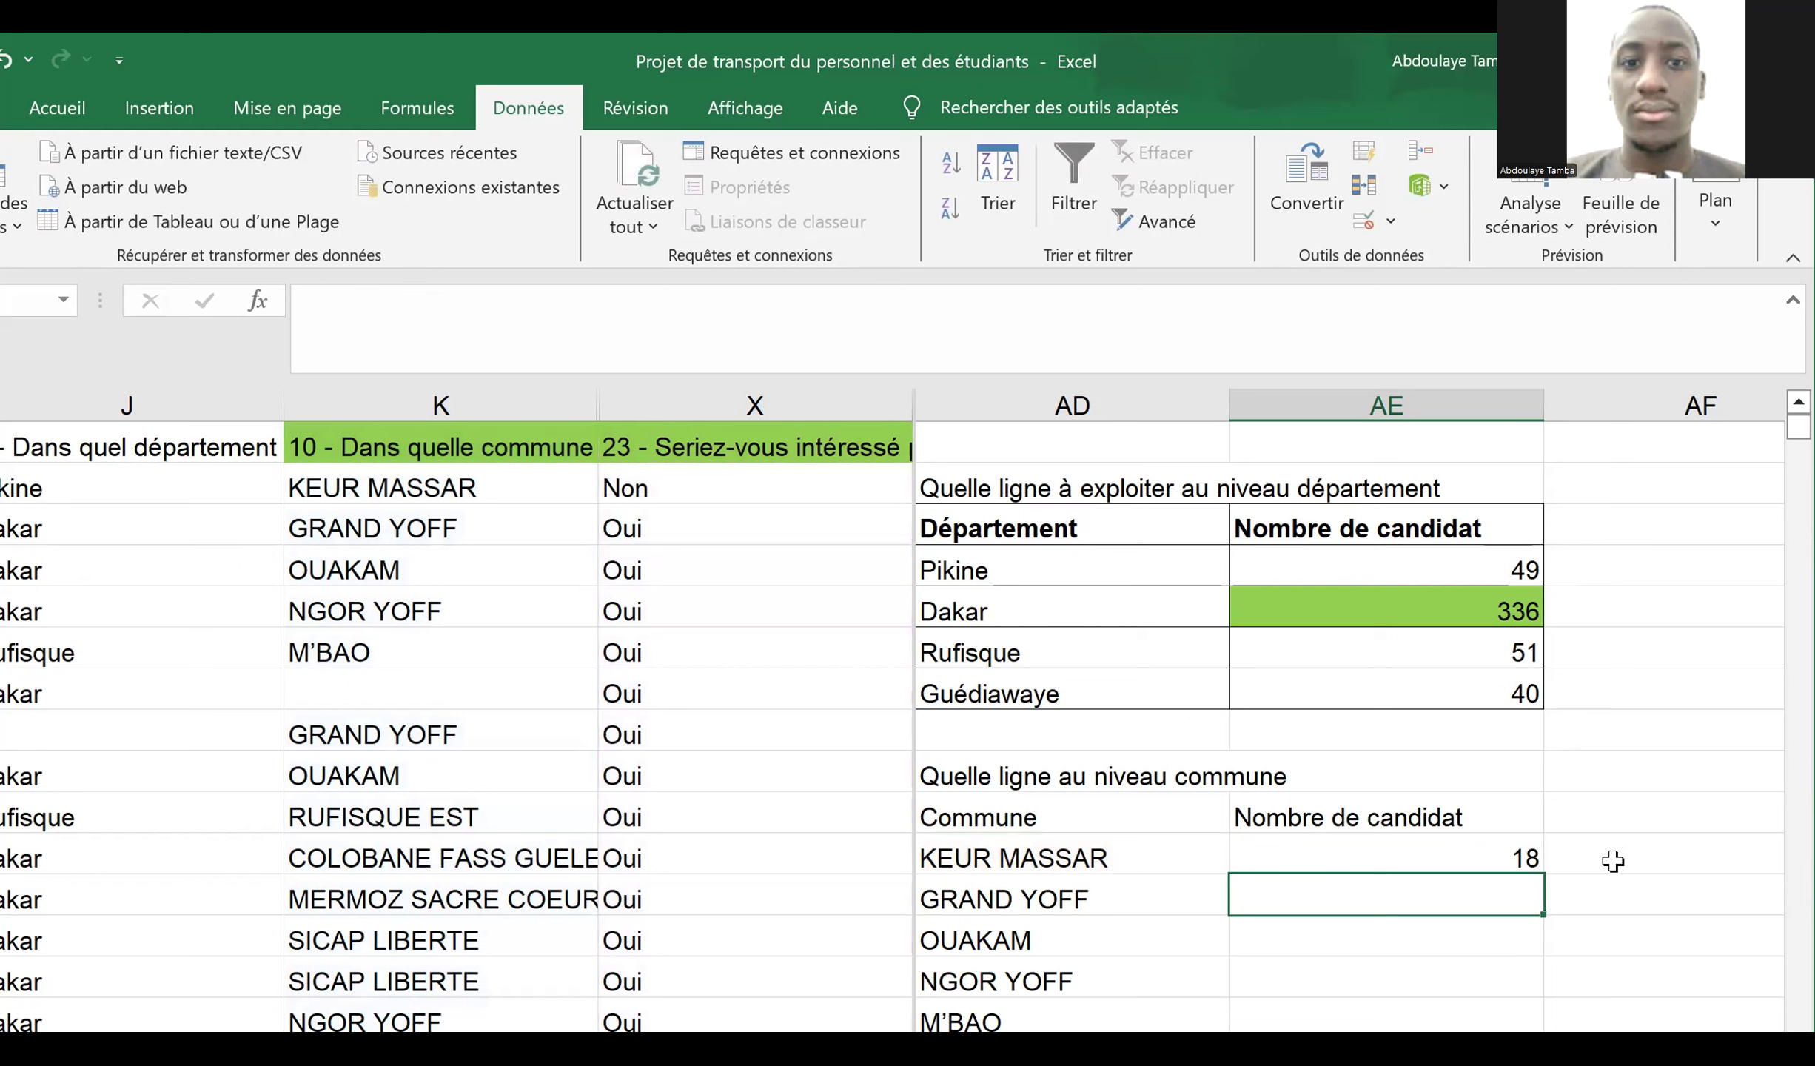
- Fill the AE11 formula down alongside the whole commune list
key(Up)
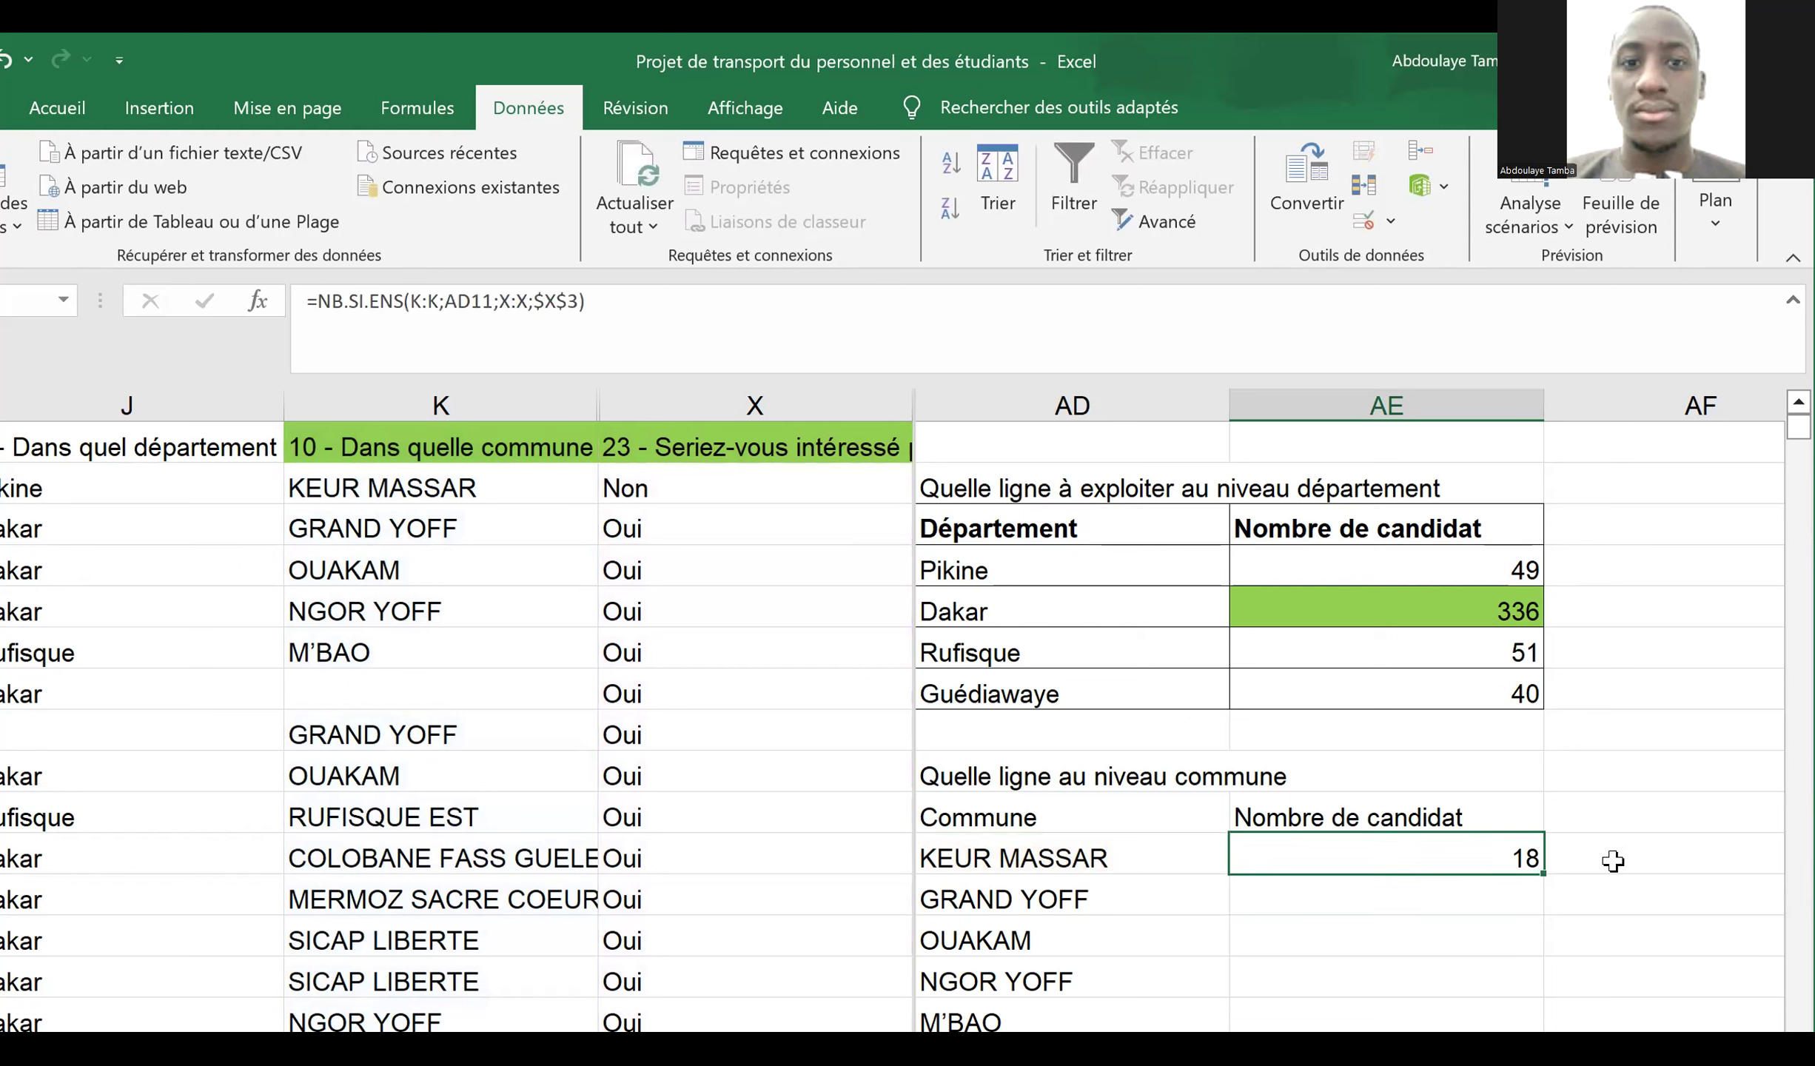
double_click(1544, 877)
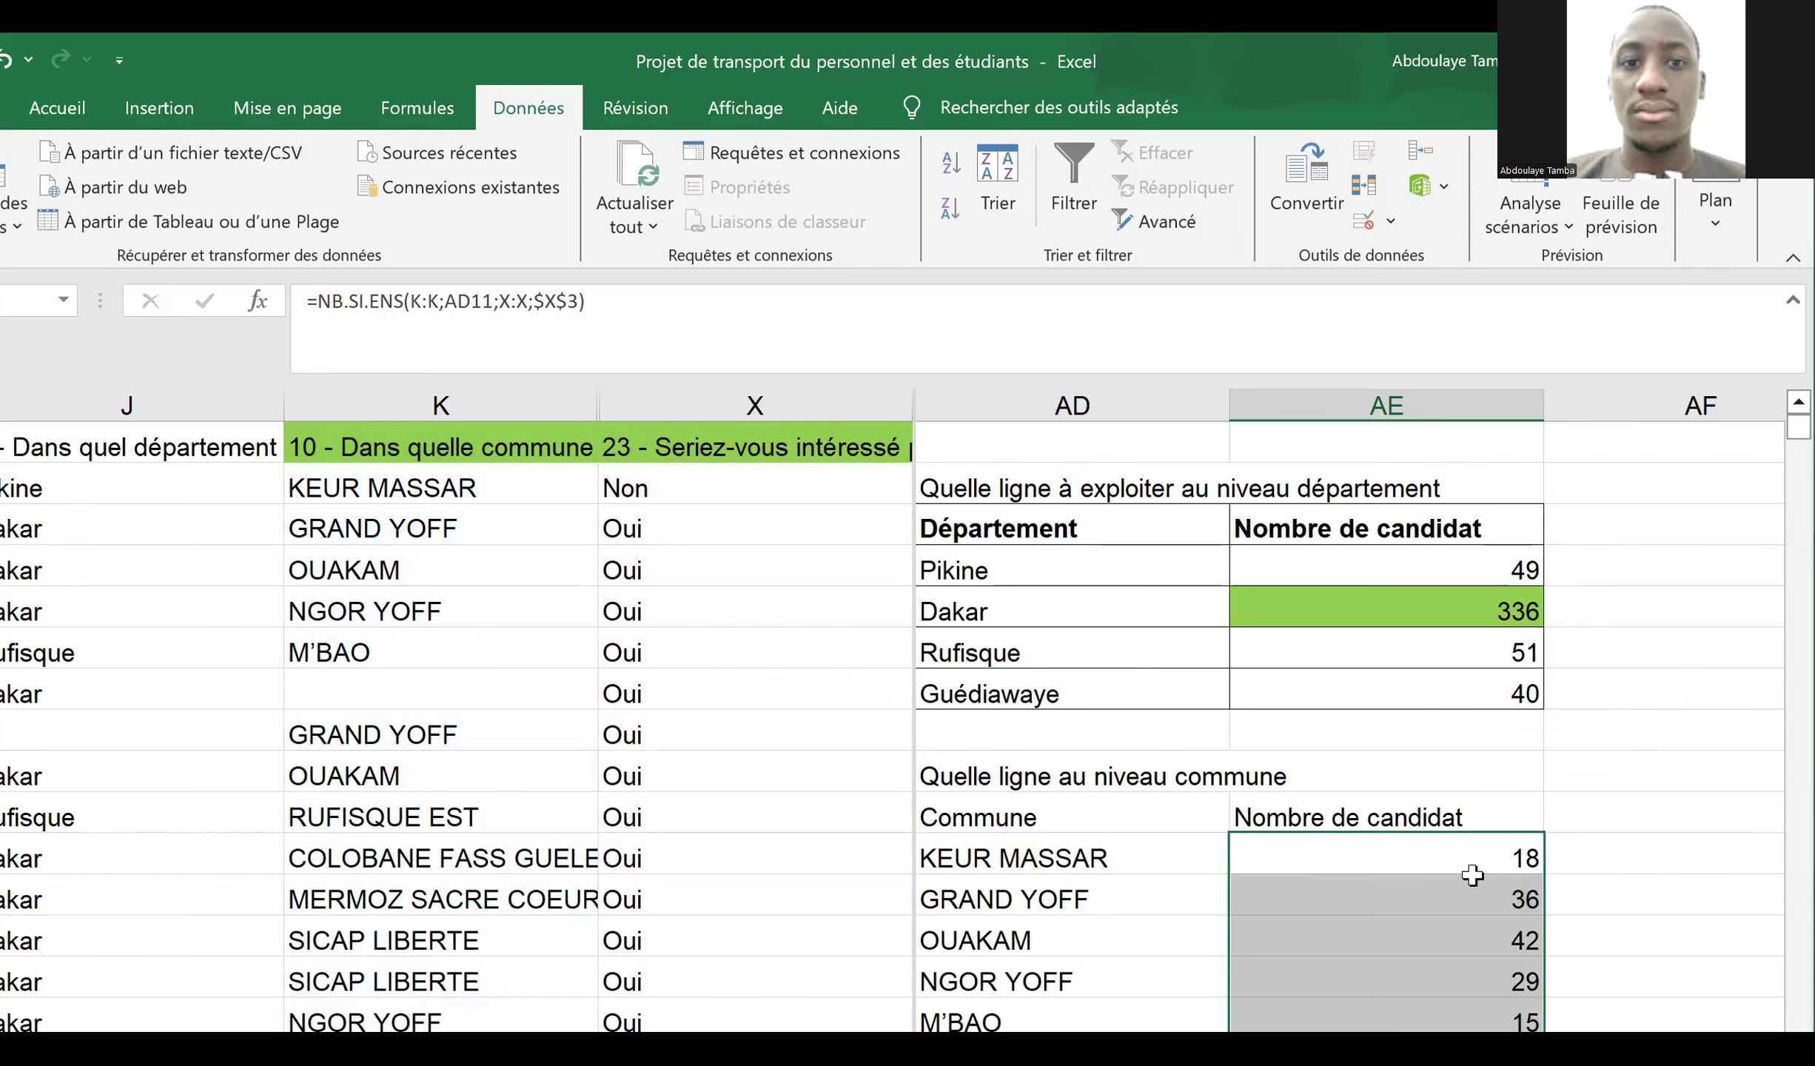
click(1429, 868)
- Look through the candidate counts calculated for the communes in column AE
key(Down)
key(Down)
key(Down)
key(Down)
key(Down)
key(Down)
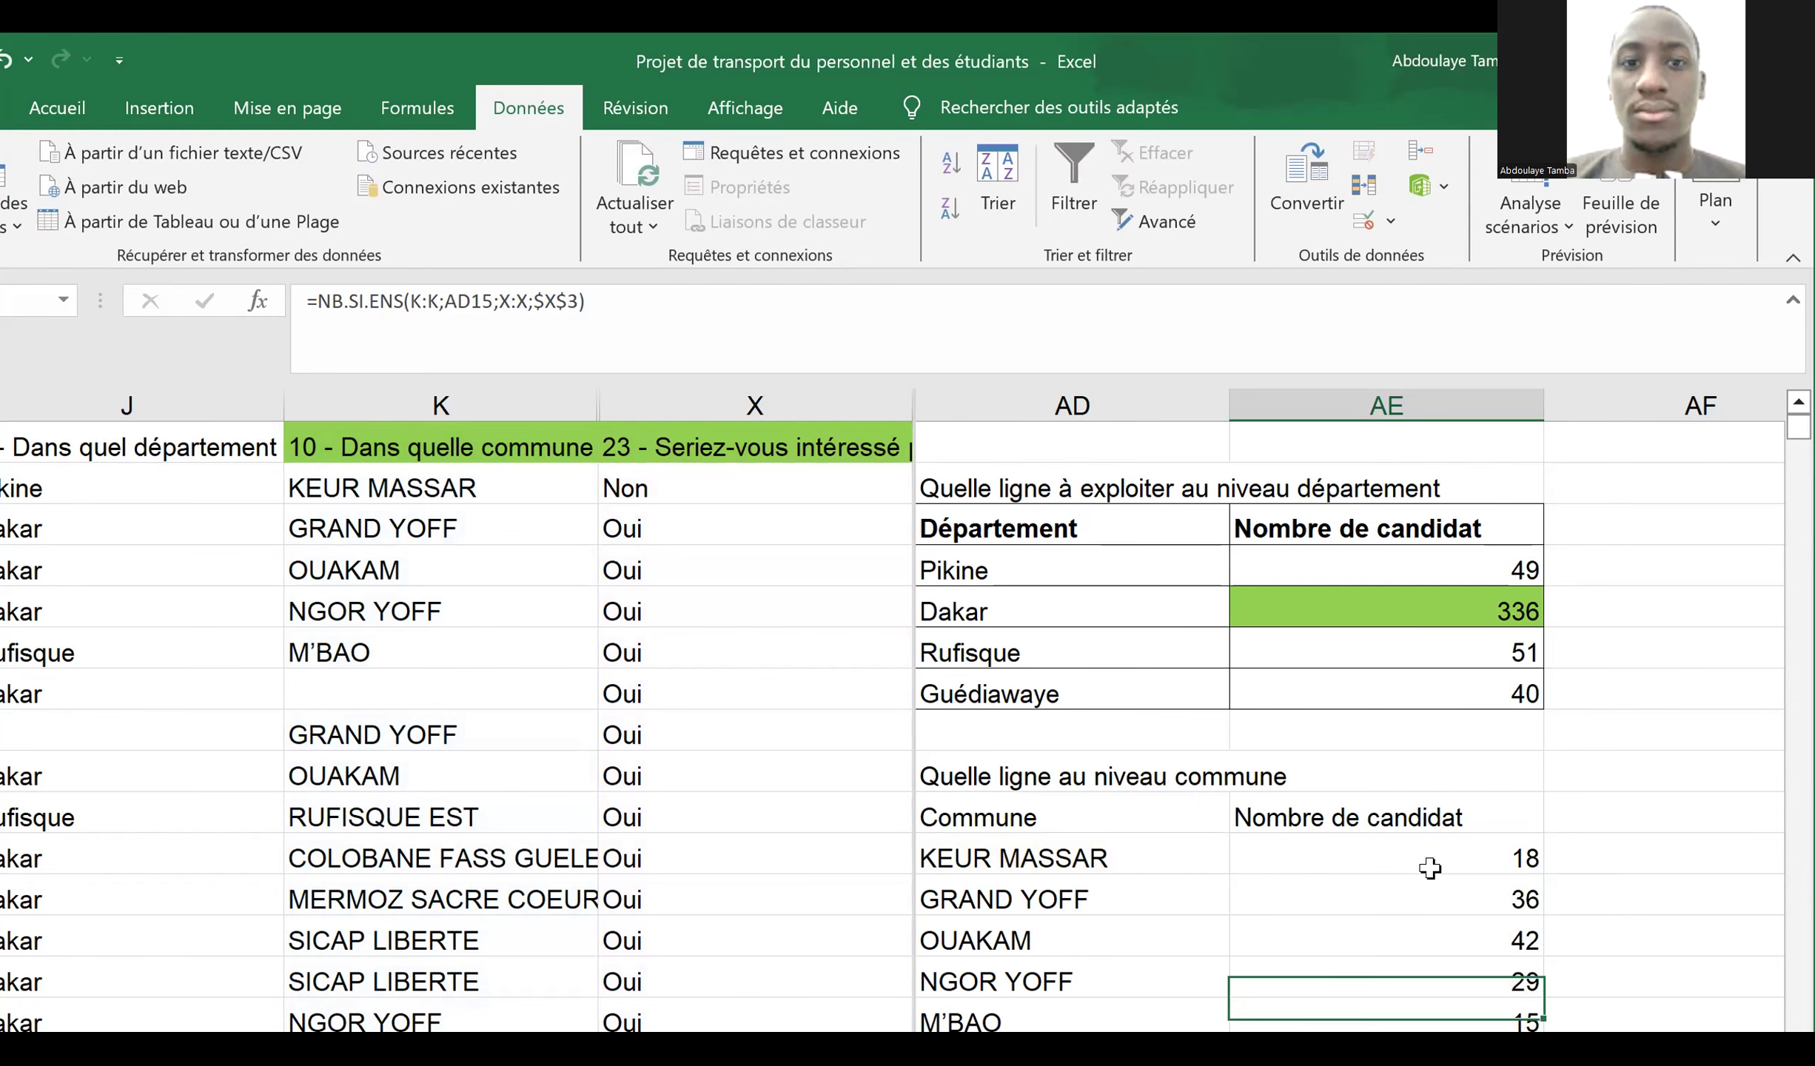
key(Down)
key(Down)
key(Down)
key(Down)
key(Down)
key(Down)
key(Down)
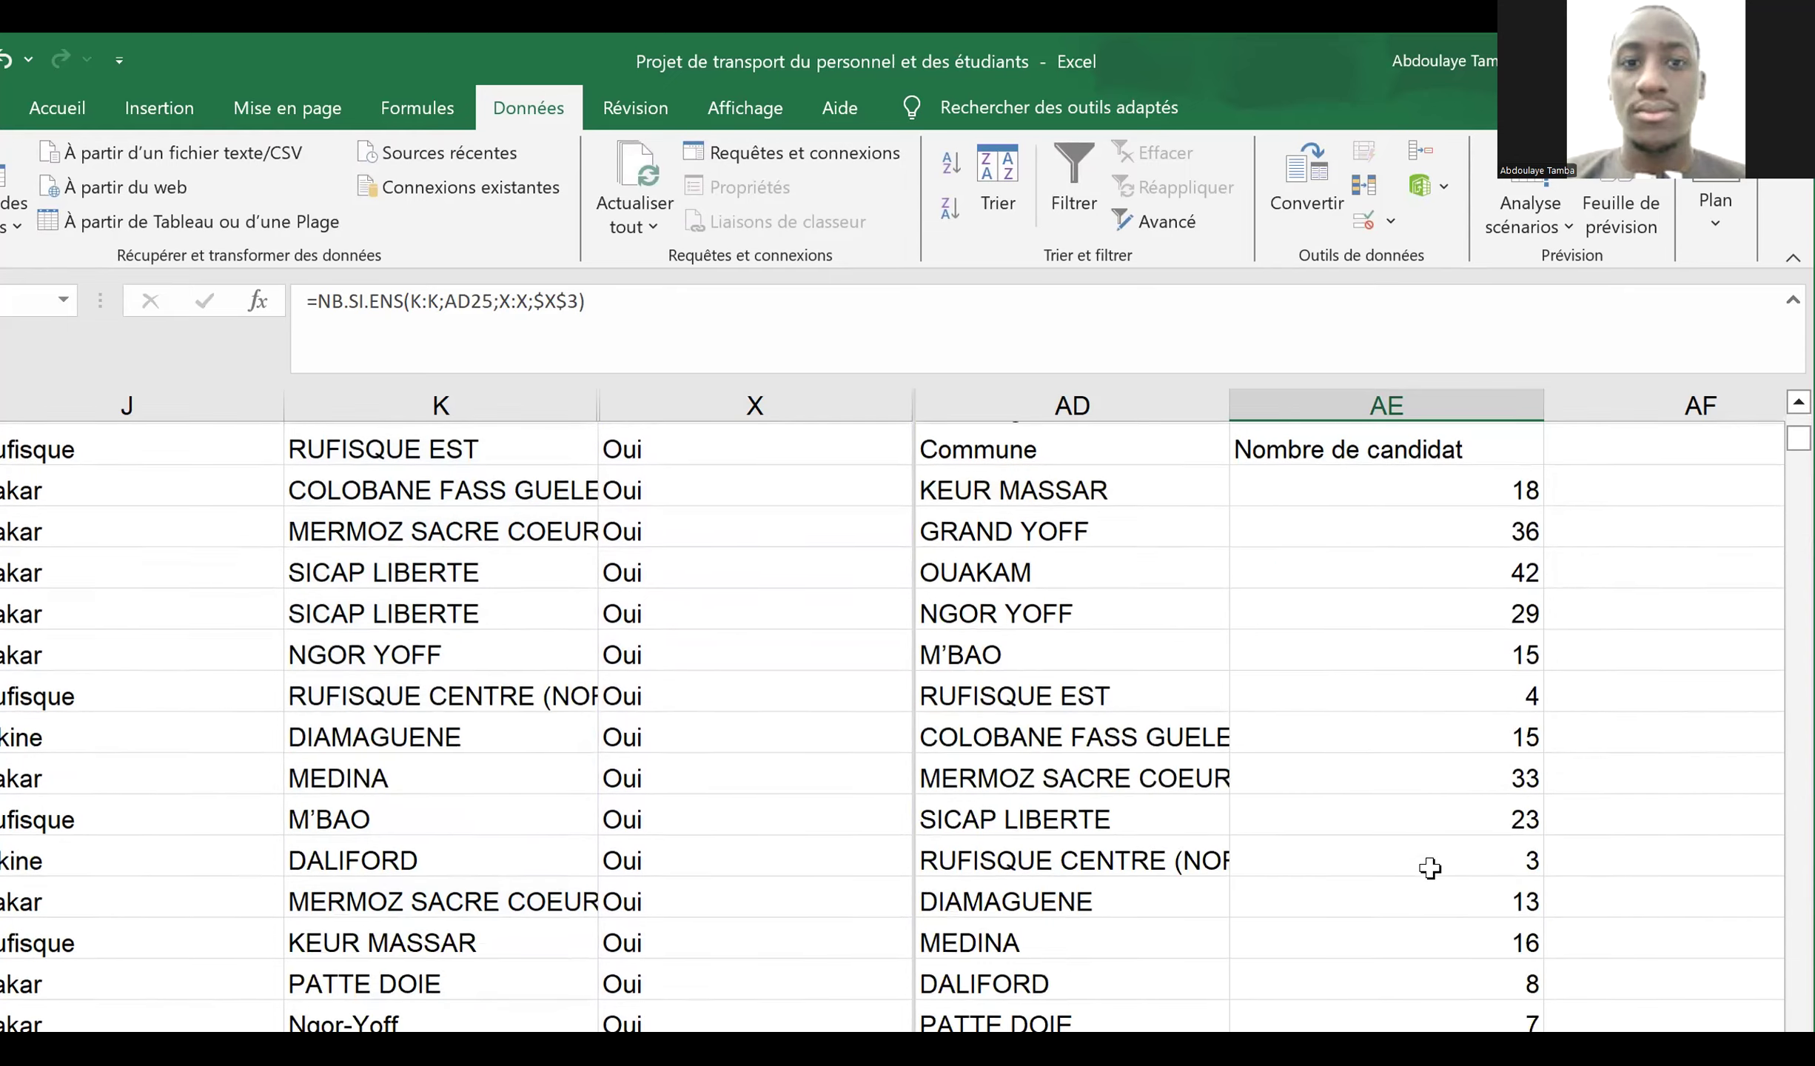
key(Up)
key(Up)
key(Up)
key(Up)
key(Up)
key(Up)
key(Up)
key(Up)
key(Up)
key(Up)
key(Up)
key(Up)
key(Up)
key(Up)
key(Up)
key(Up)
- Apply borders to the commune table in AD:AE, from the Commune heading row down to PIKINE SUD
key(Down)
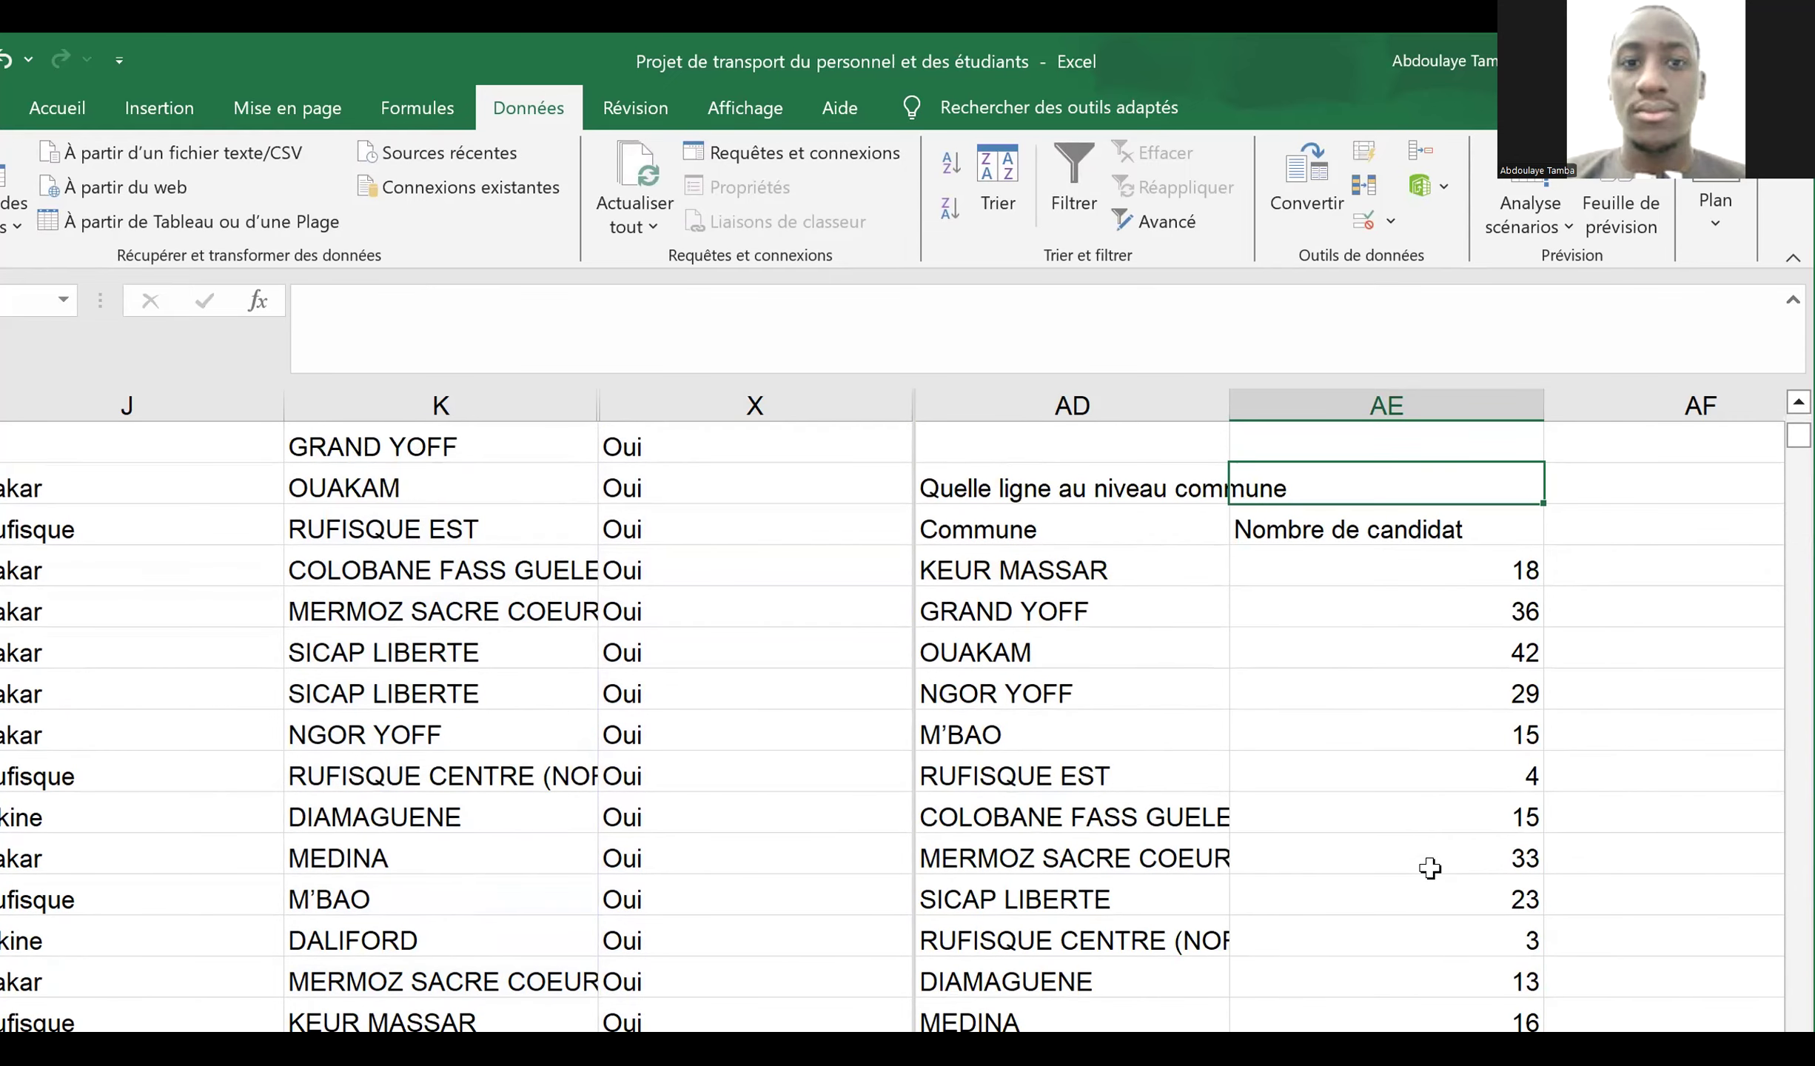
key(Left)
key(Down)
key(shift+Right)
key(ctrl+shift+Down)
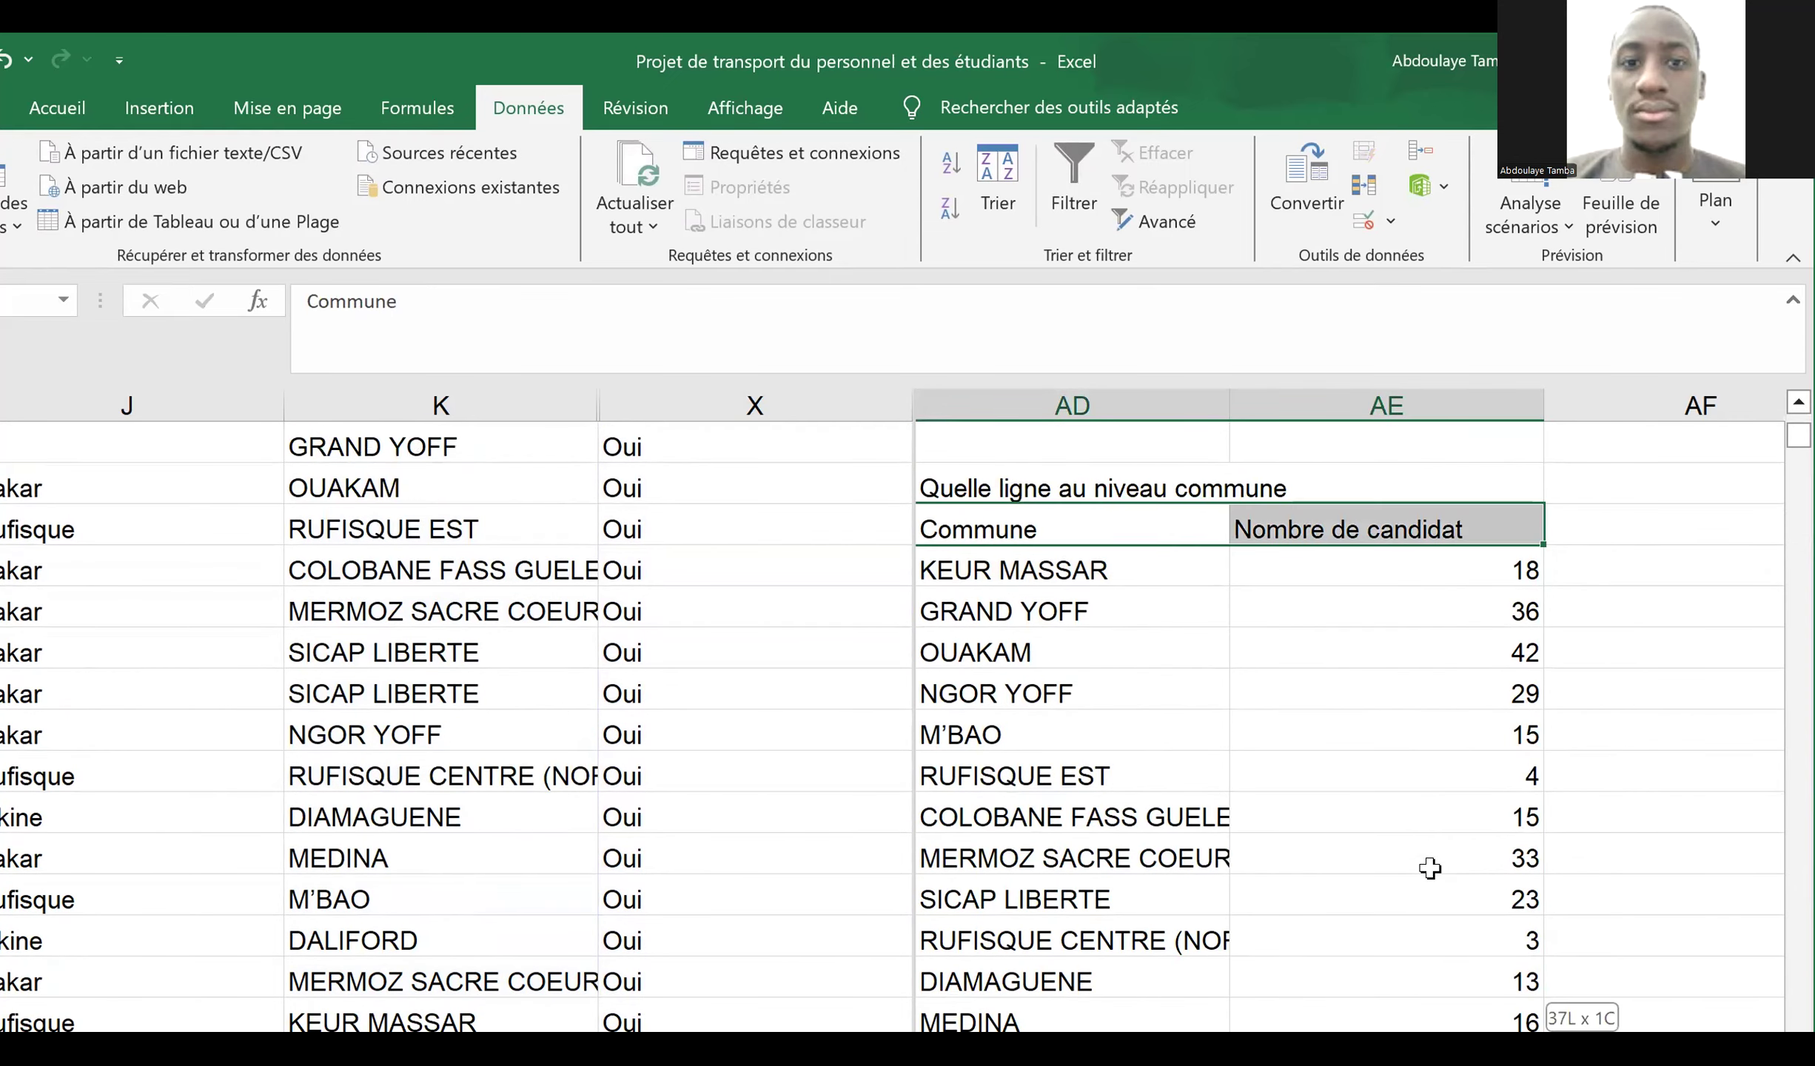
scroll(1430, 868, down, 5)
key(shift+Down)
key(shift+Down)
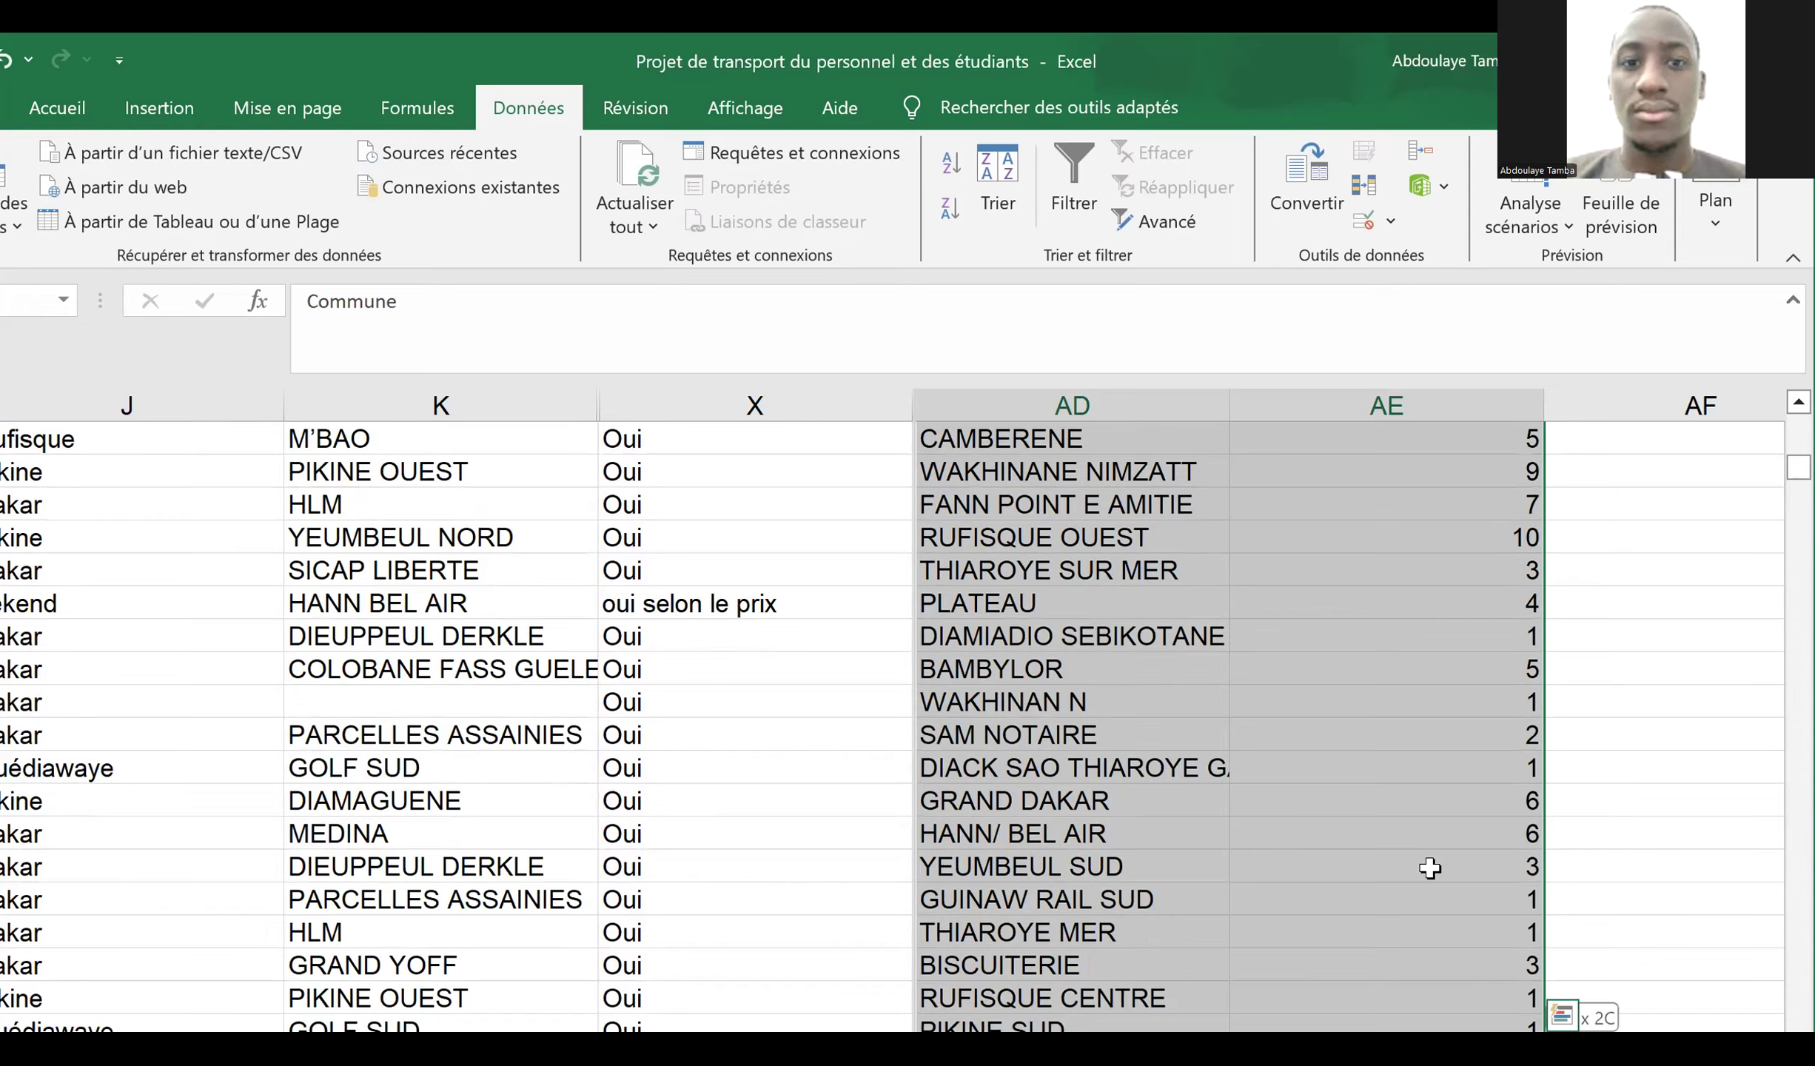
key(shift+Down)
key(shift+Down)
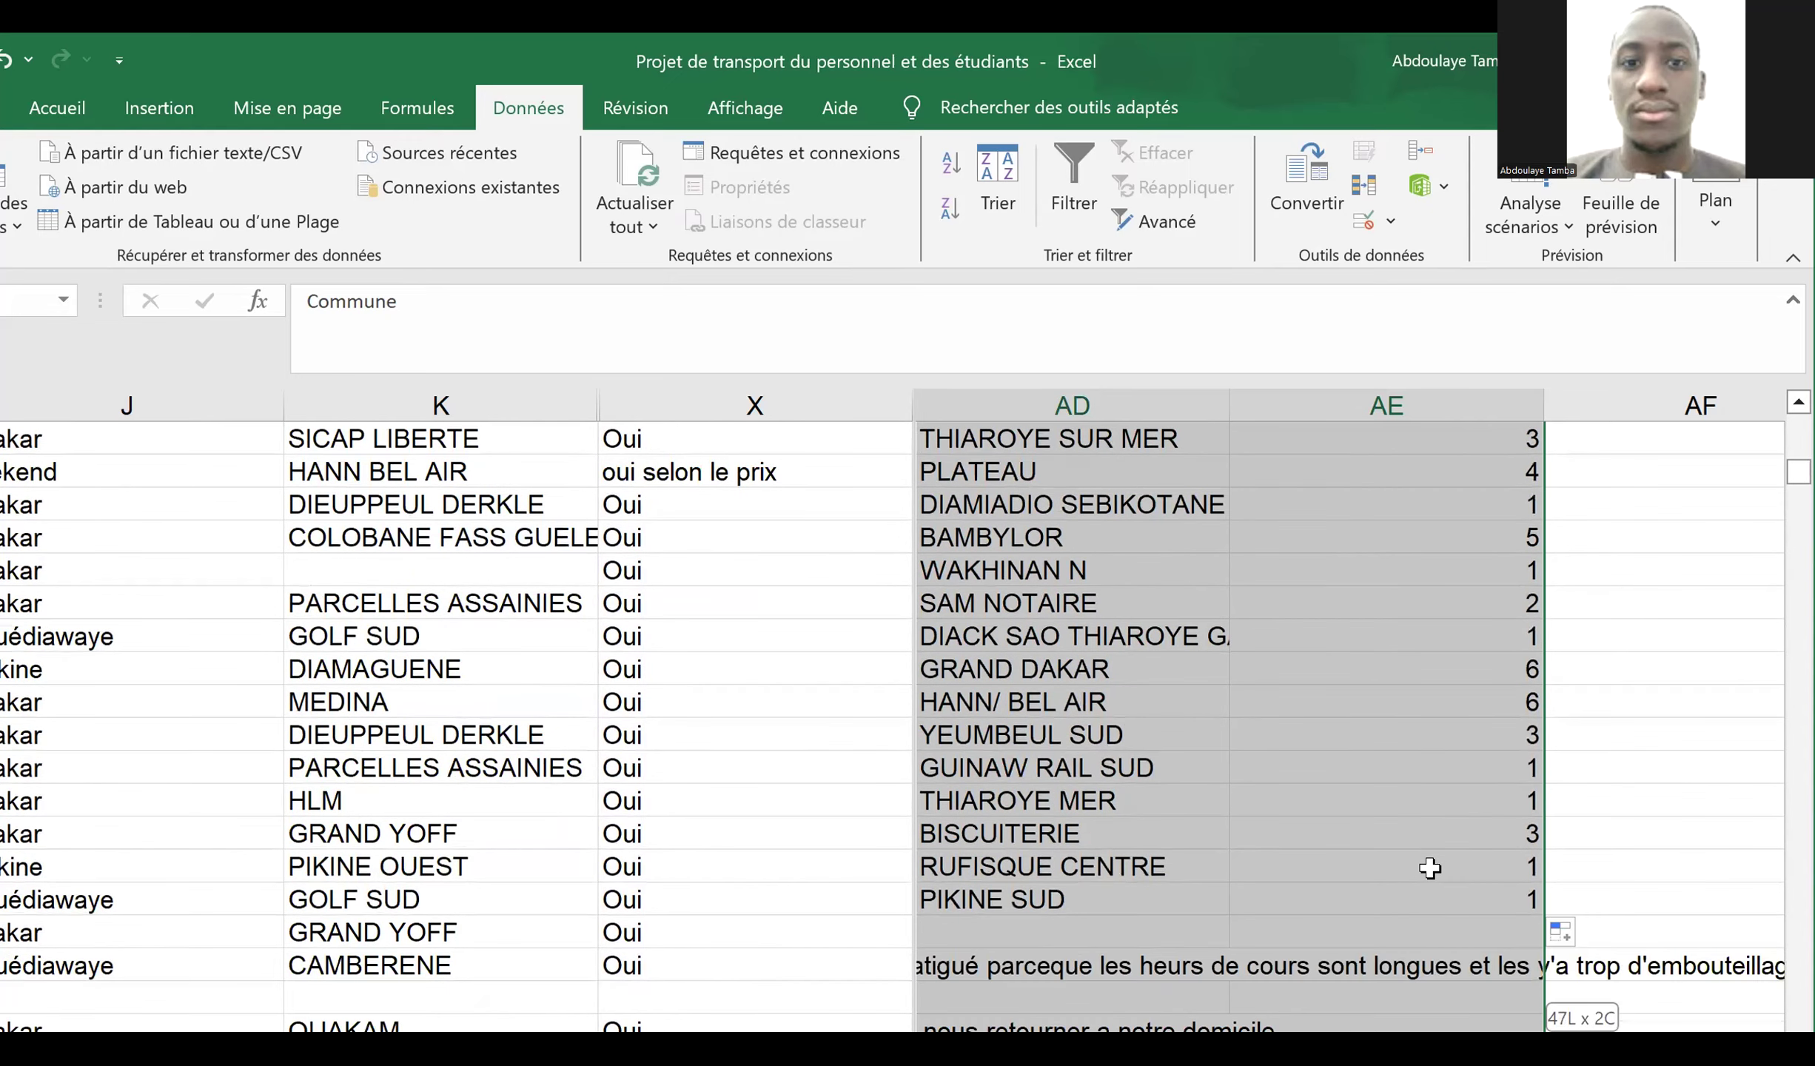
key(shift+Up)
key(shift+Up)
key(shift+Up)
key(shift+Up)
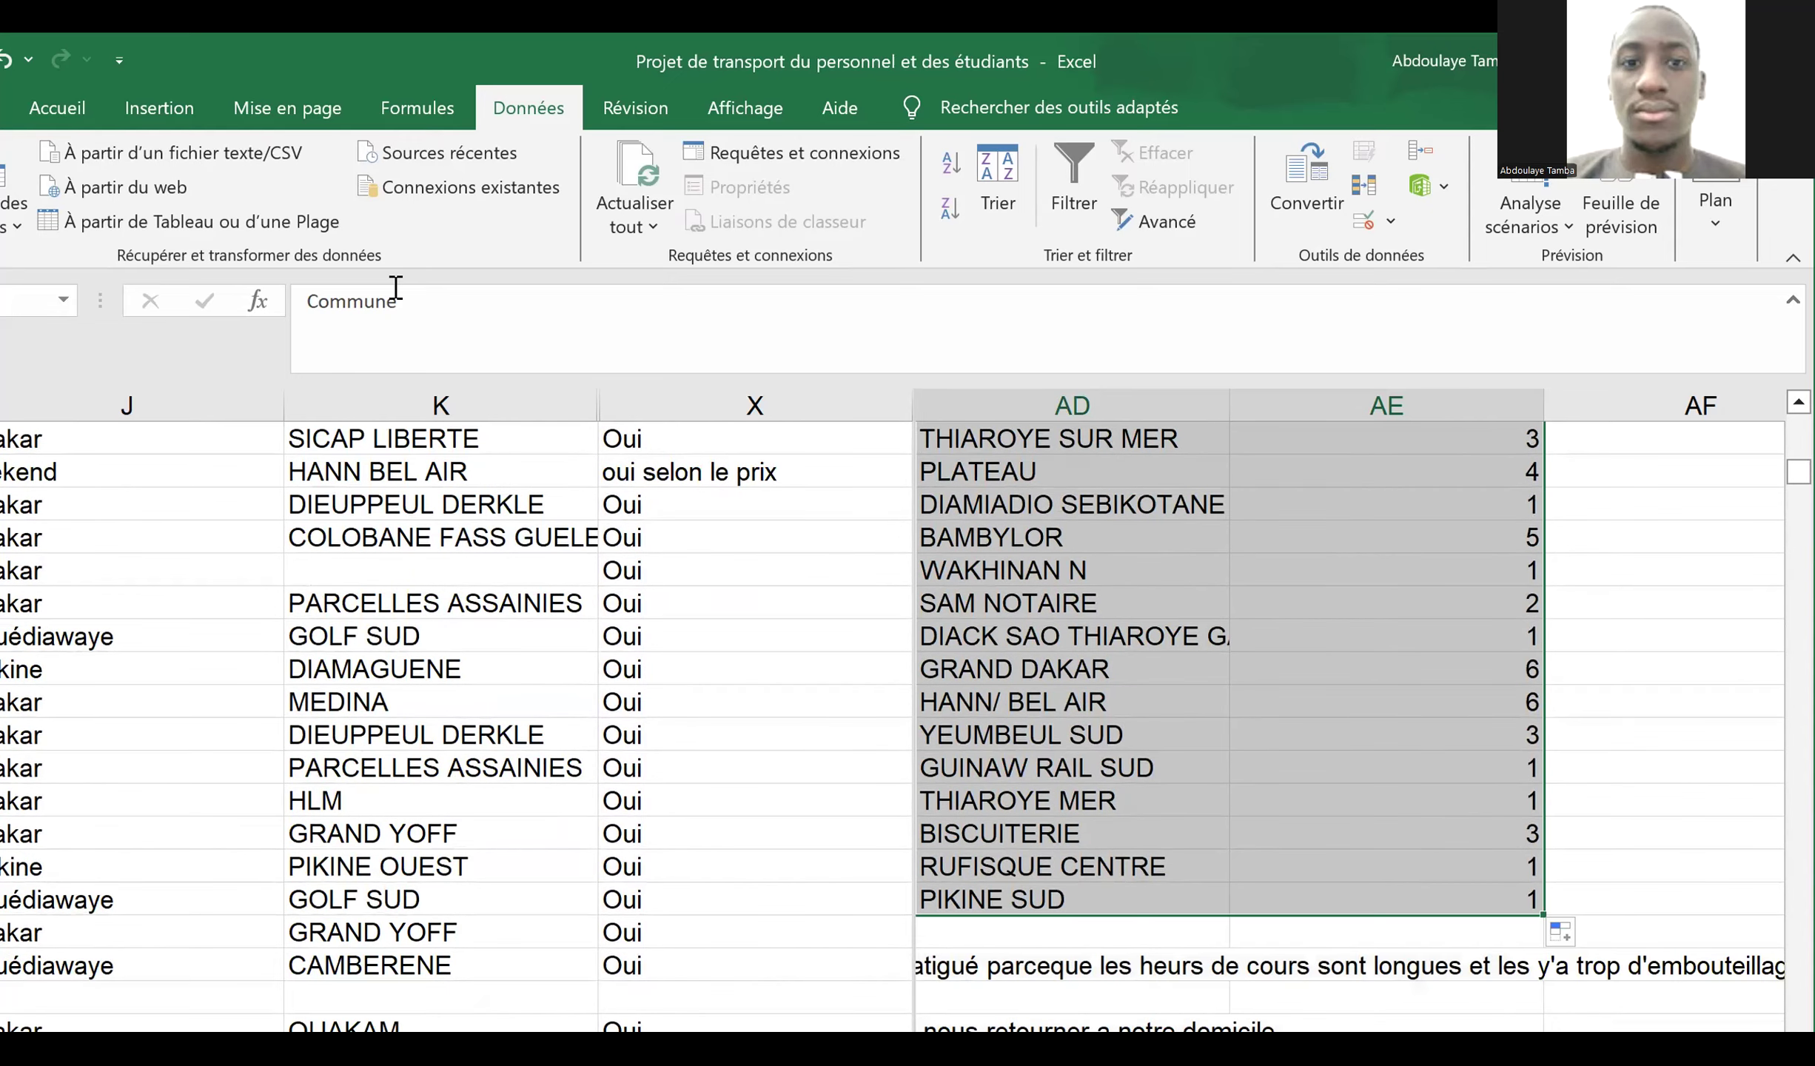
click(52, 97)
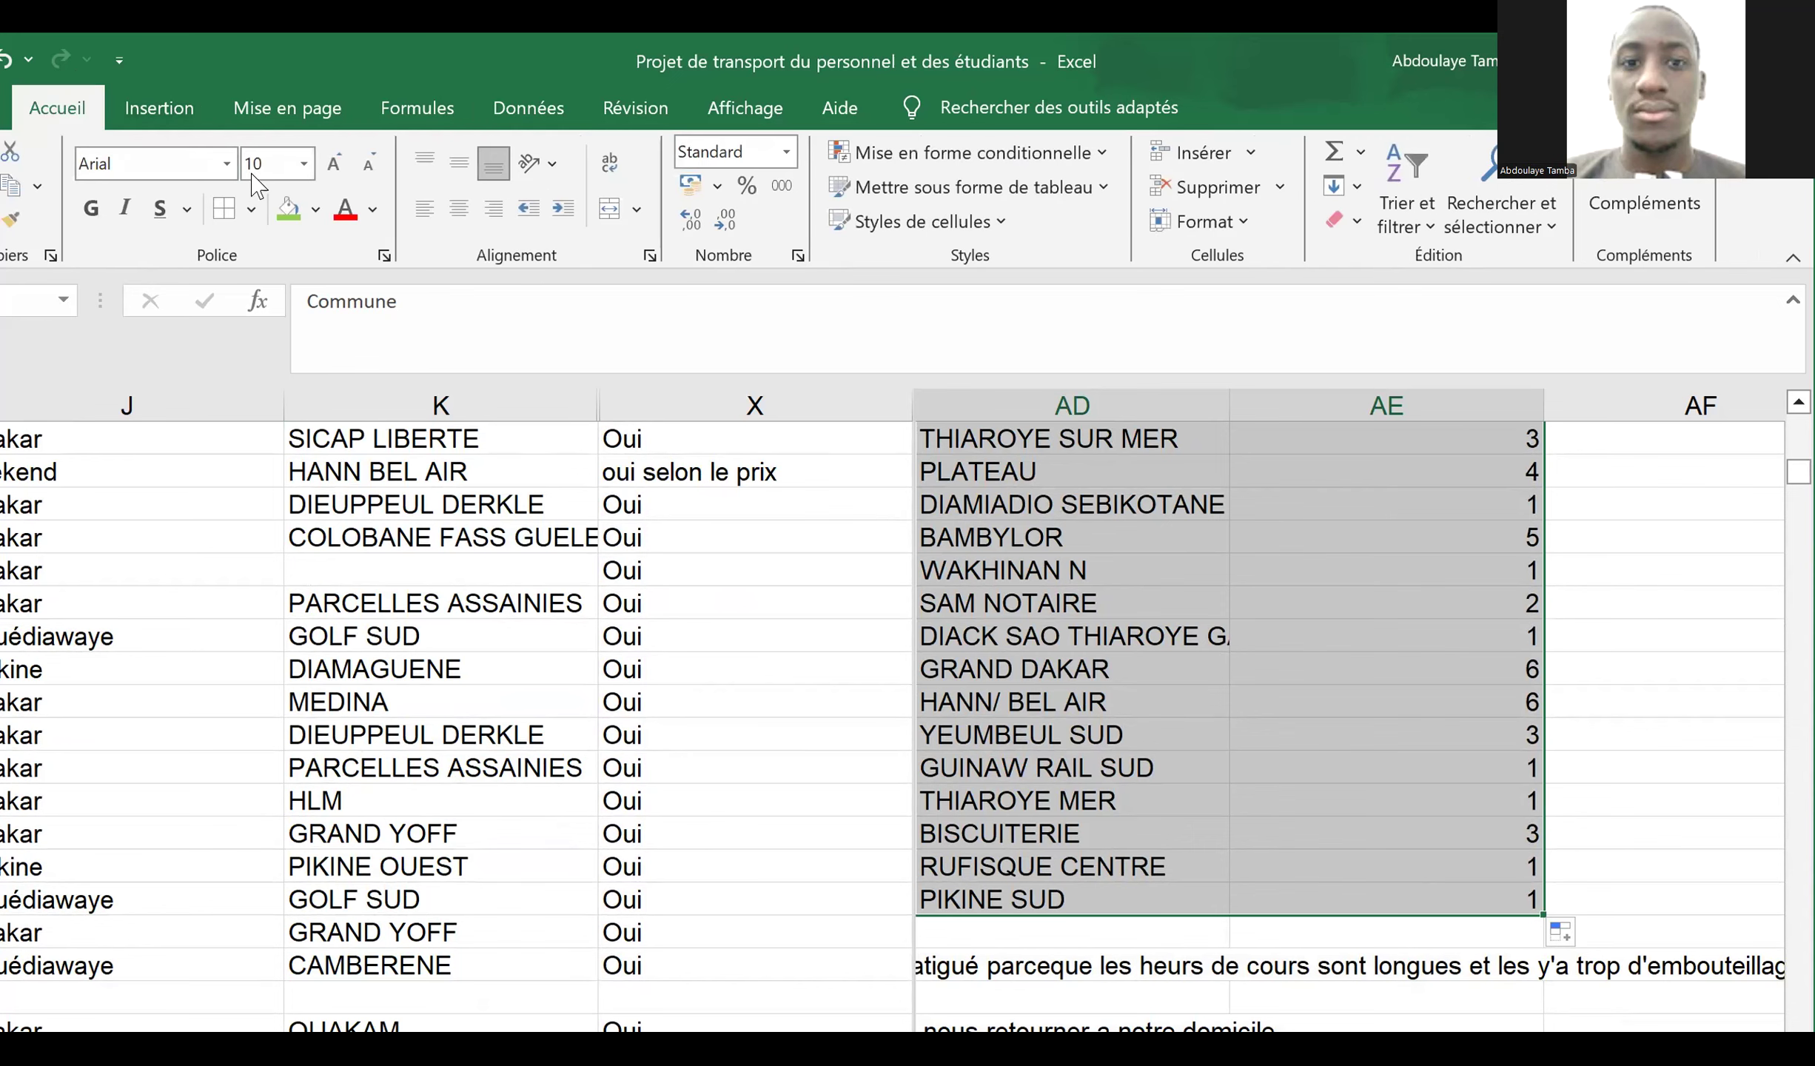
click(226, 213)
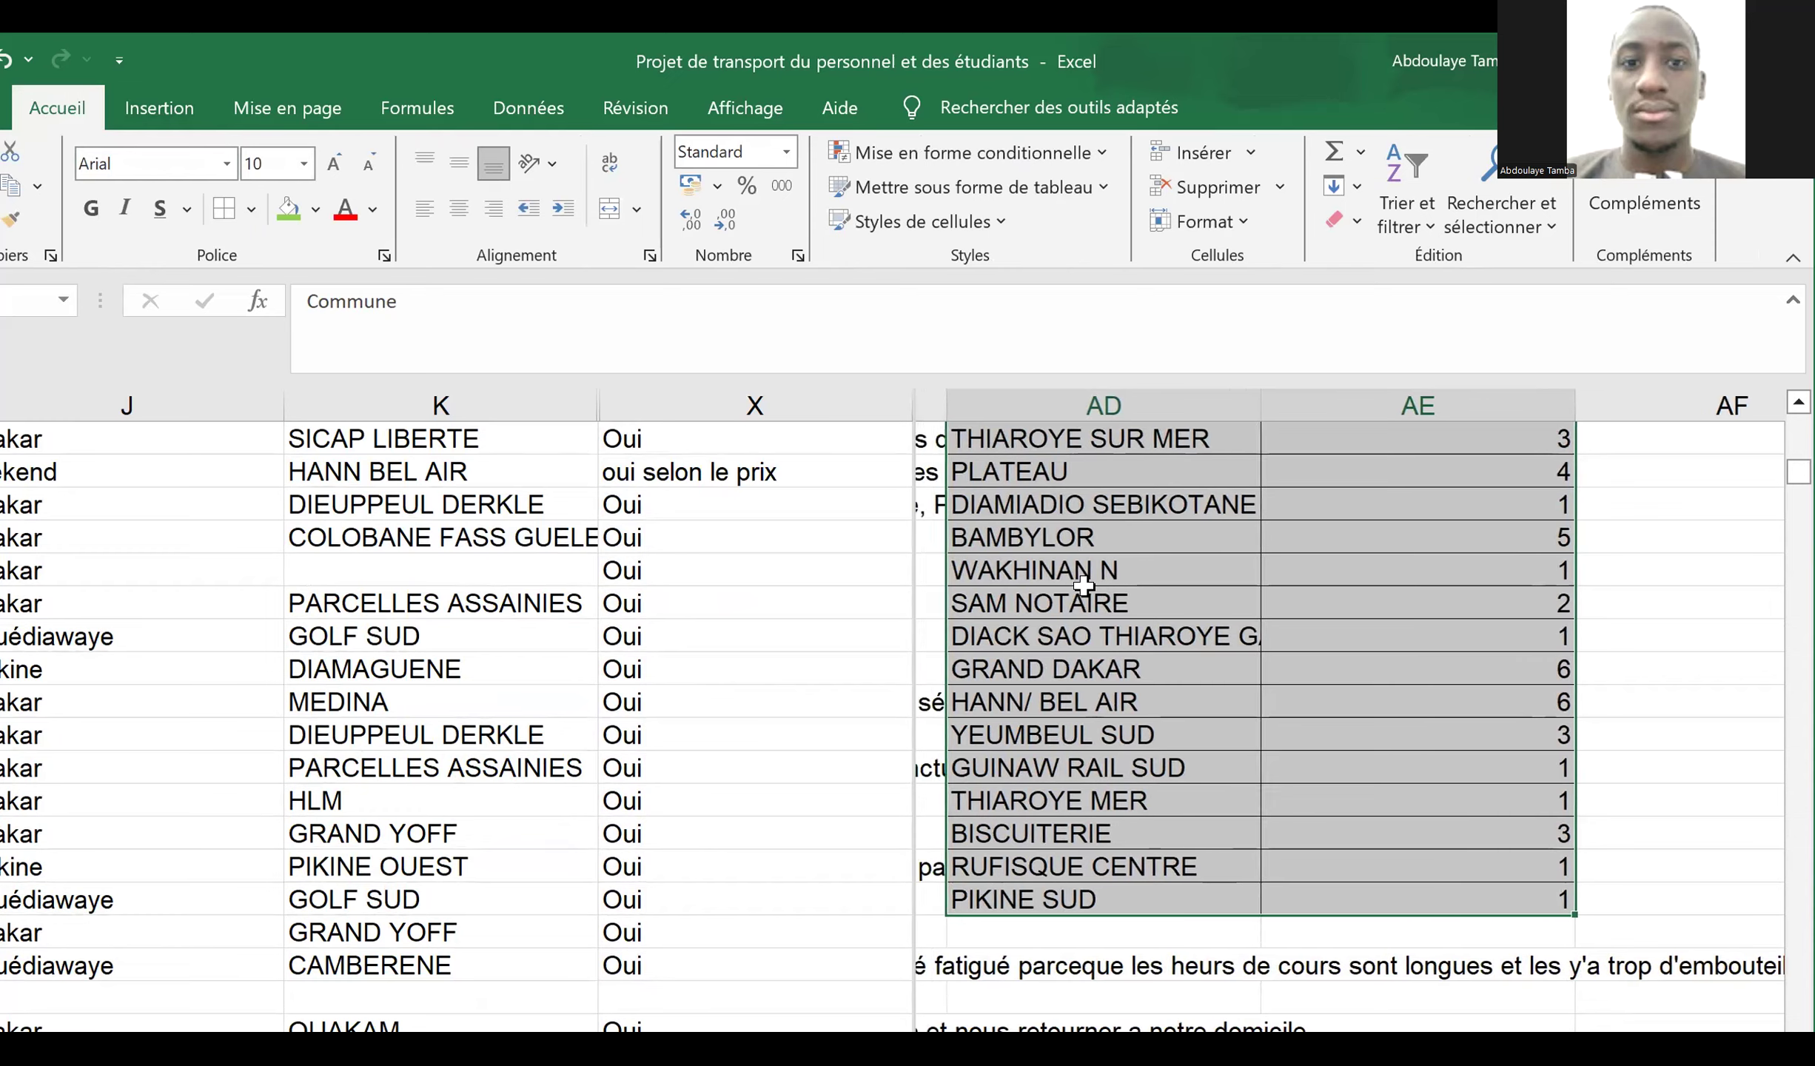
- Add filters to the commune table and sort it by Nombre de candidat from largest to smallest
scroll(1082, 586, up, 5)
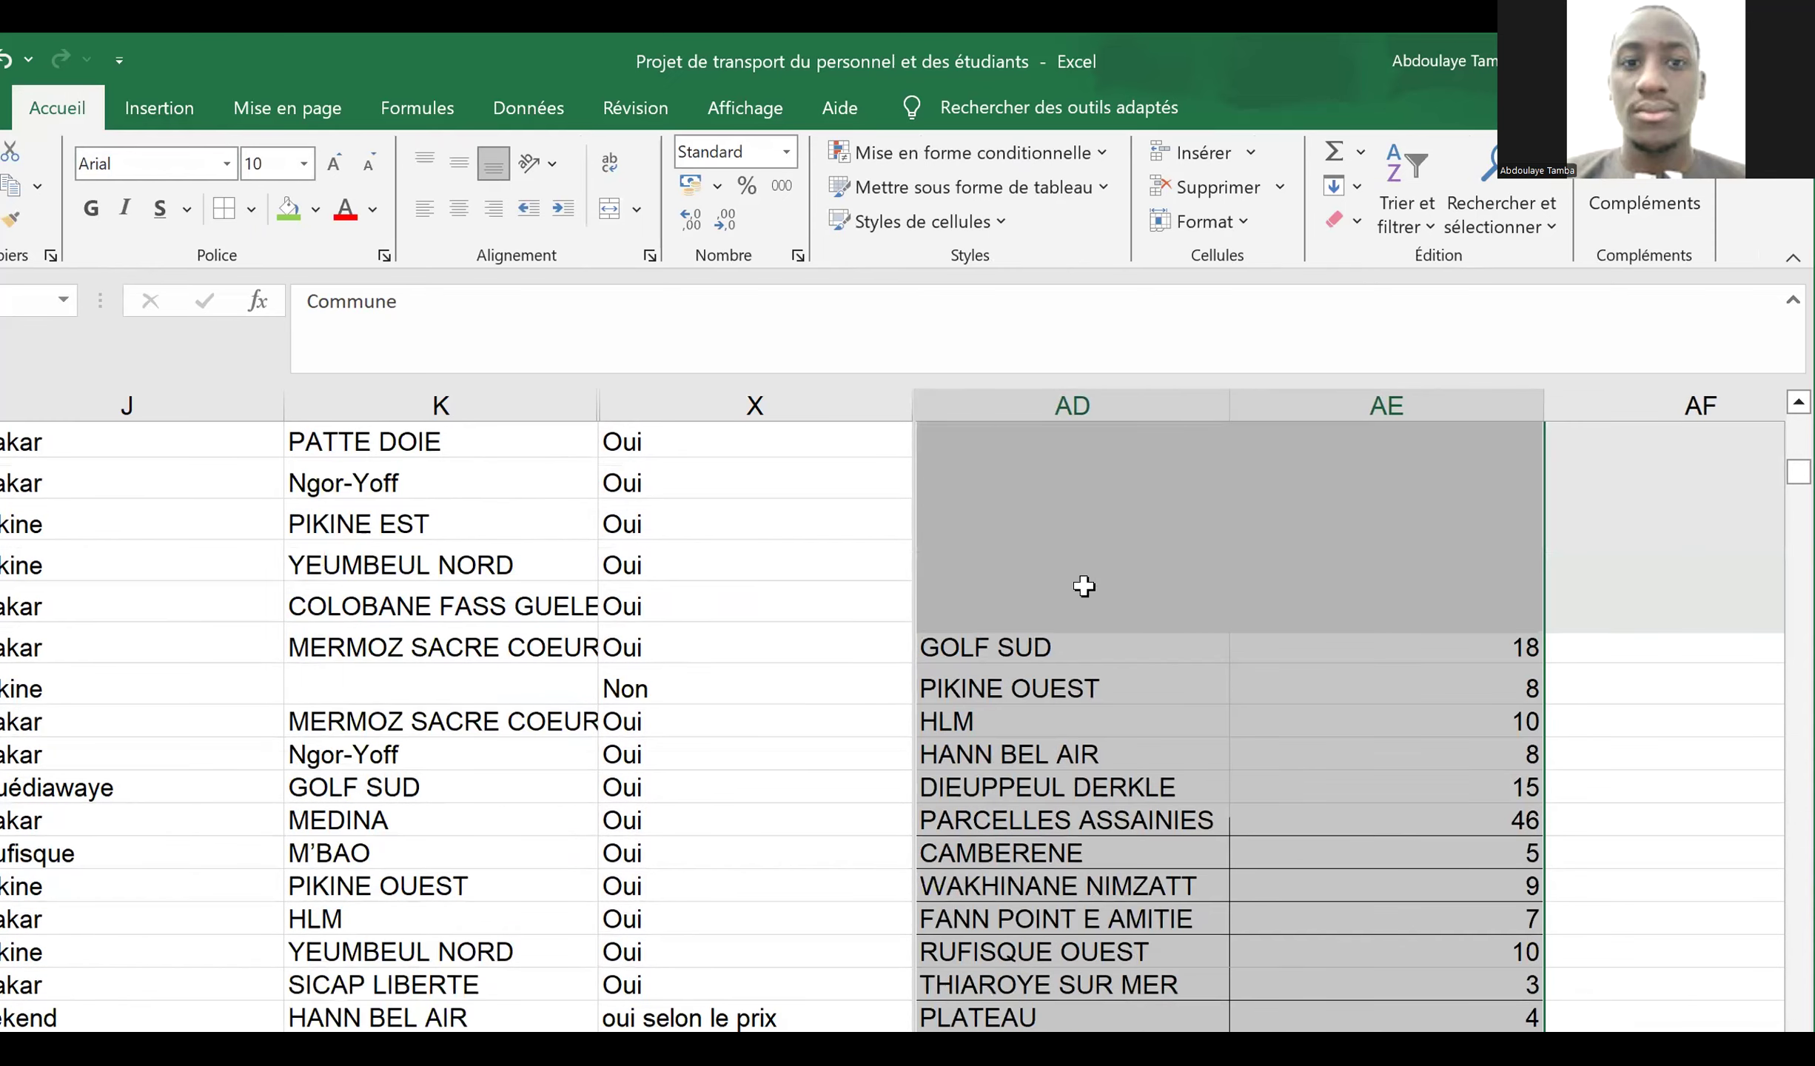
scroll(1083, 585, up, 5)
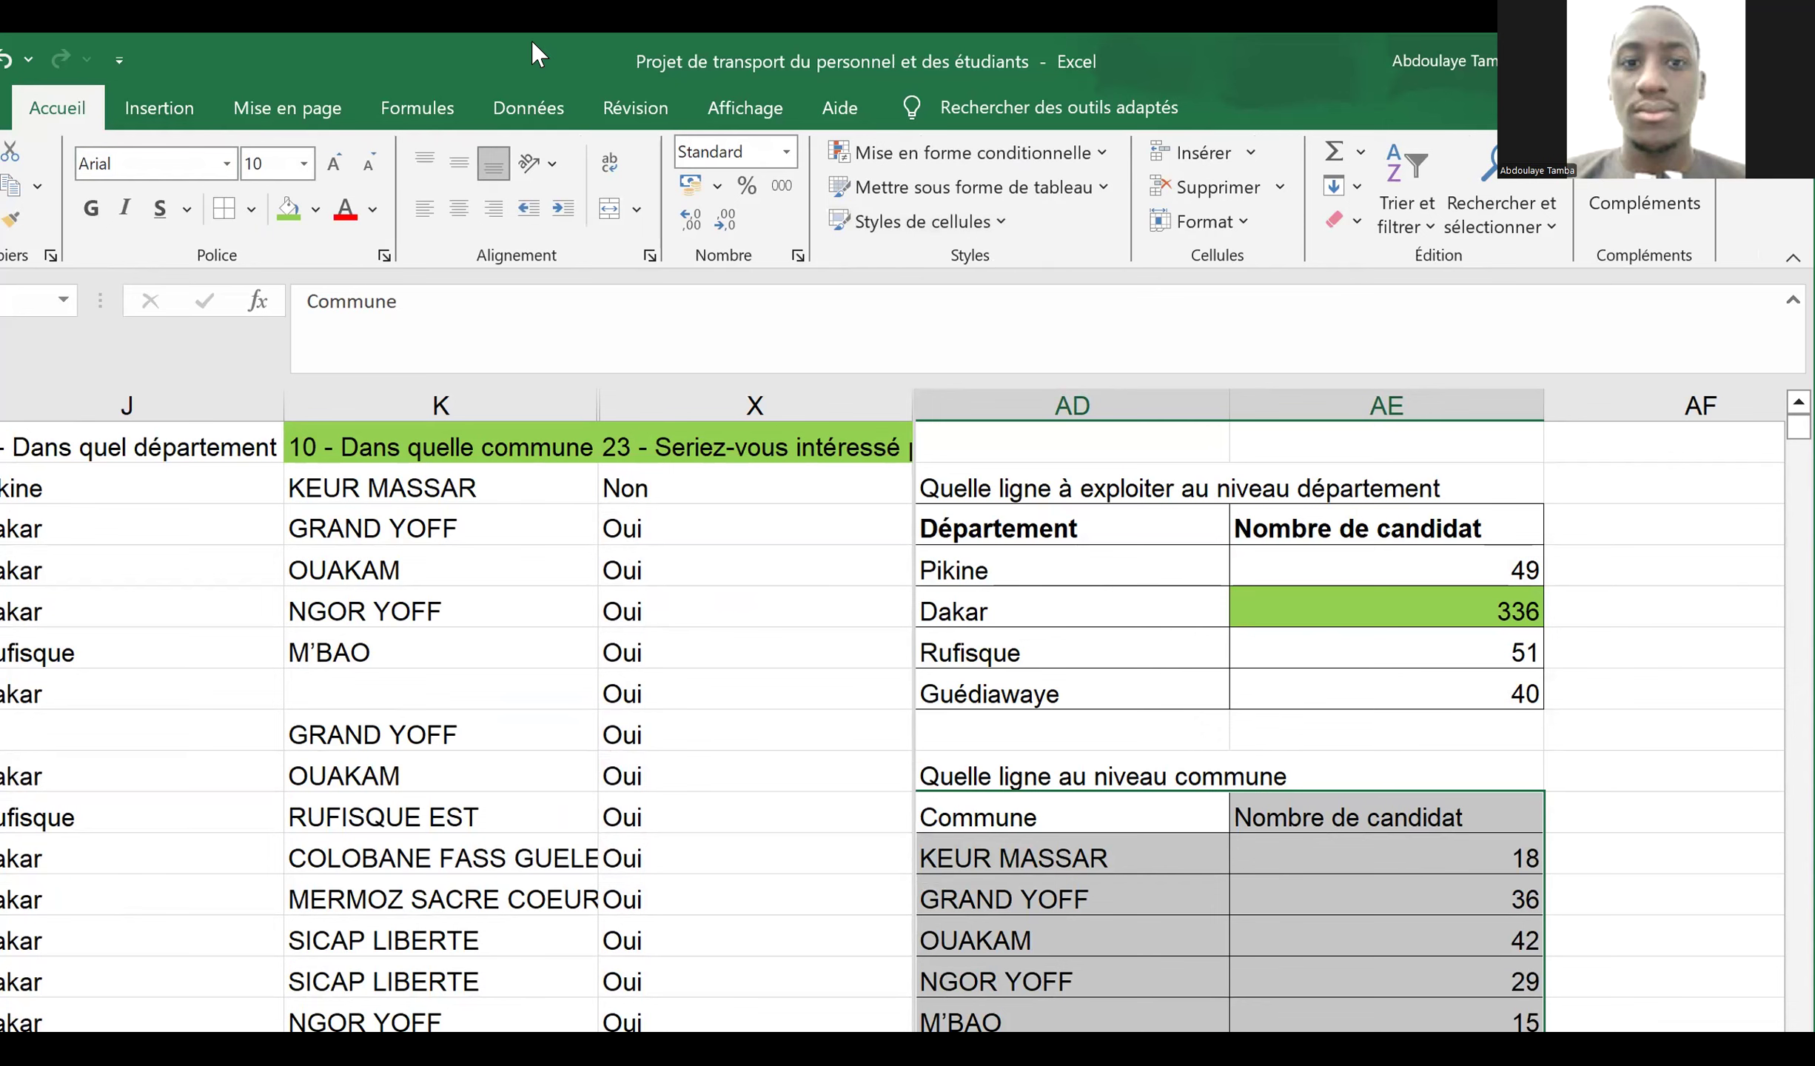
click(509, 100)
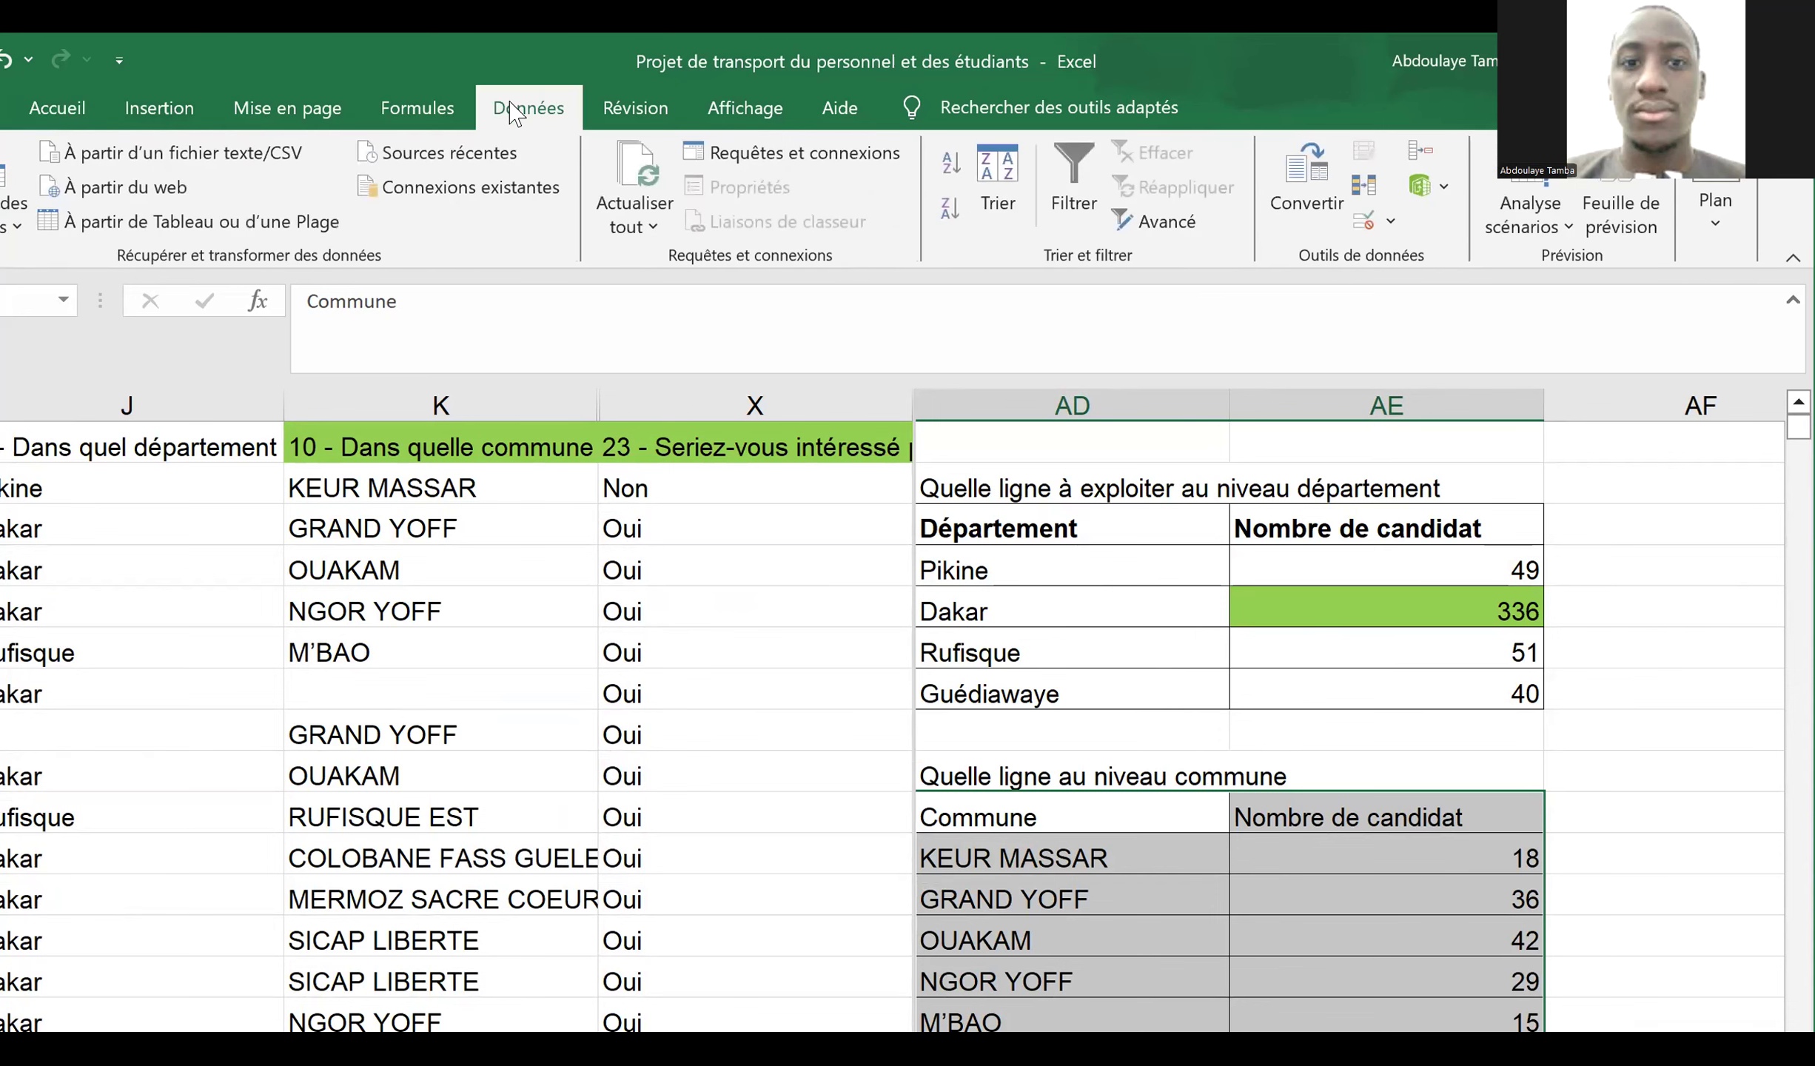
click(1082, 152)
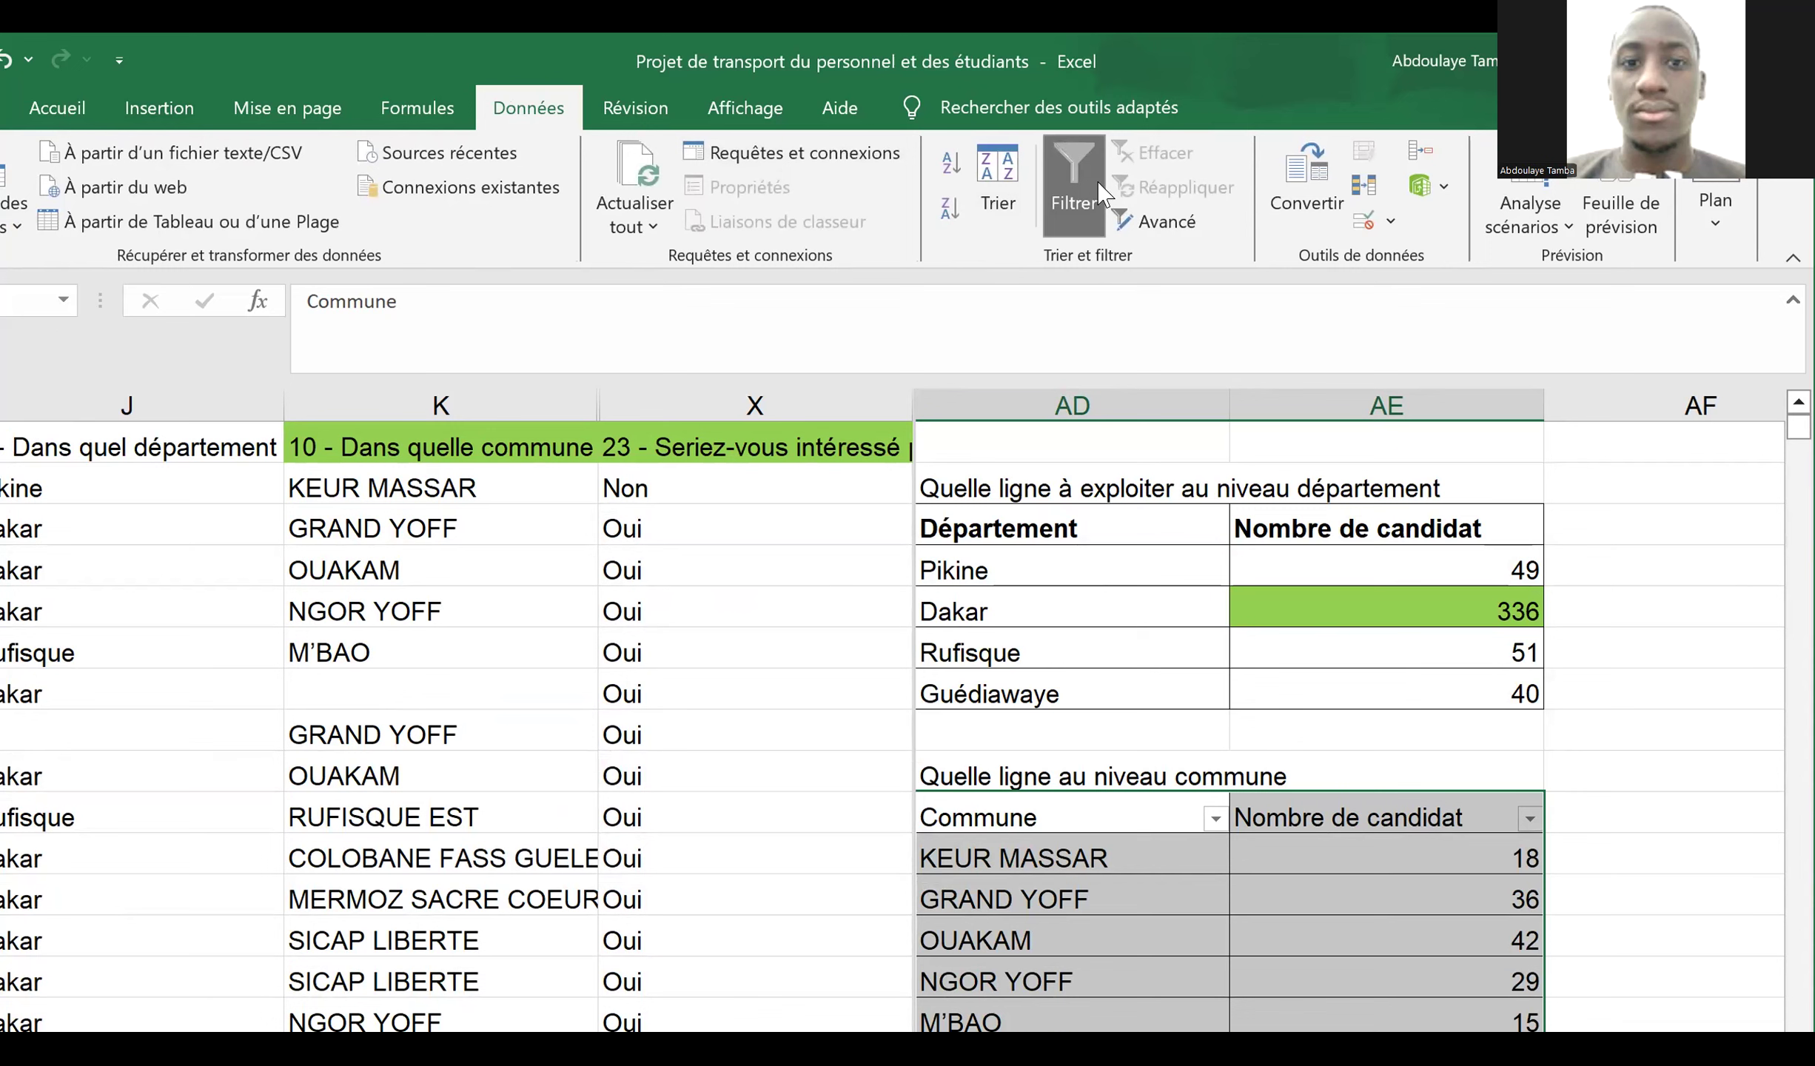
click(1530, 817)
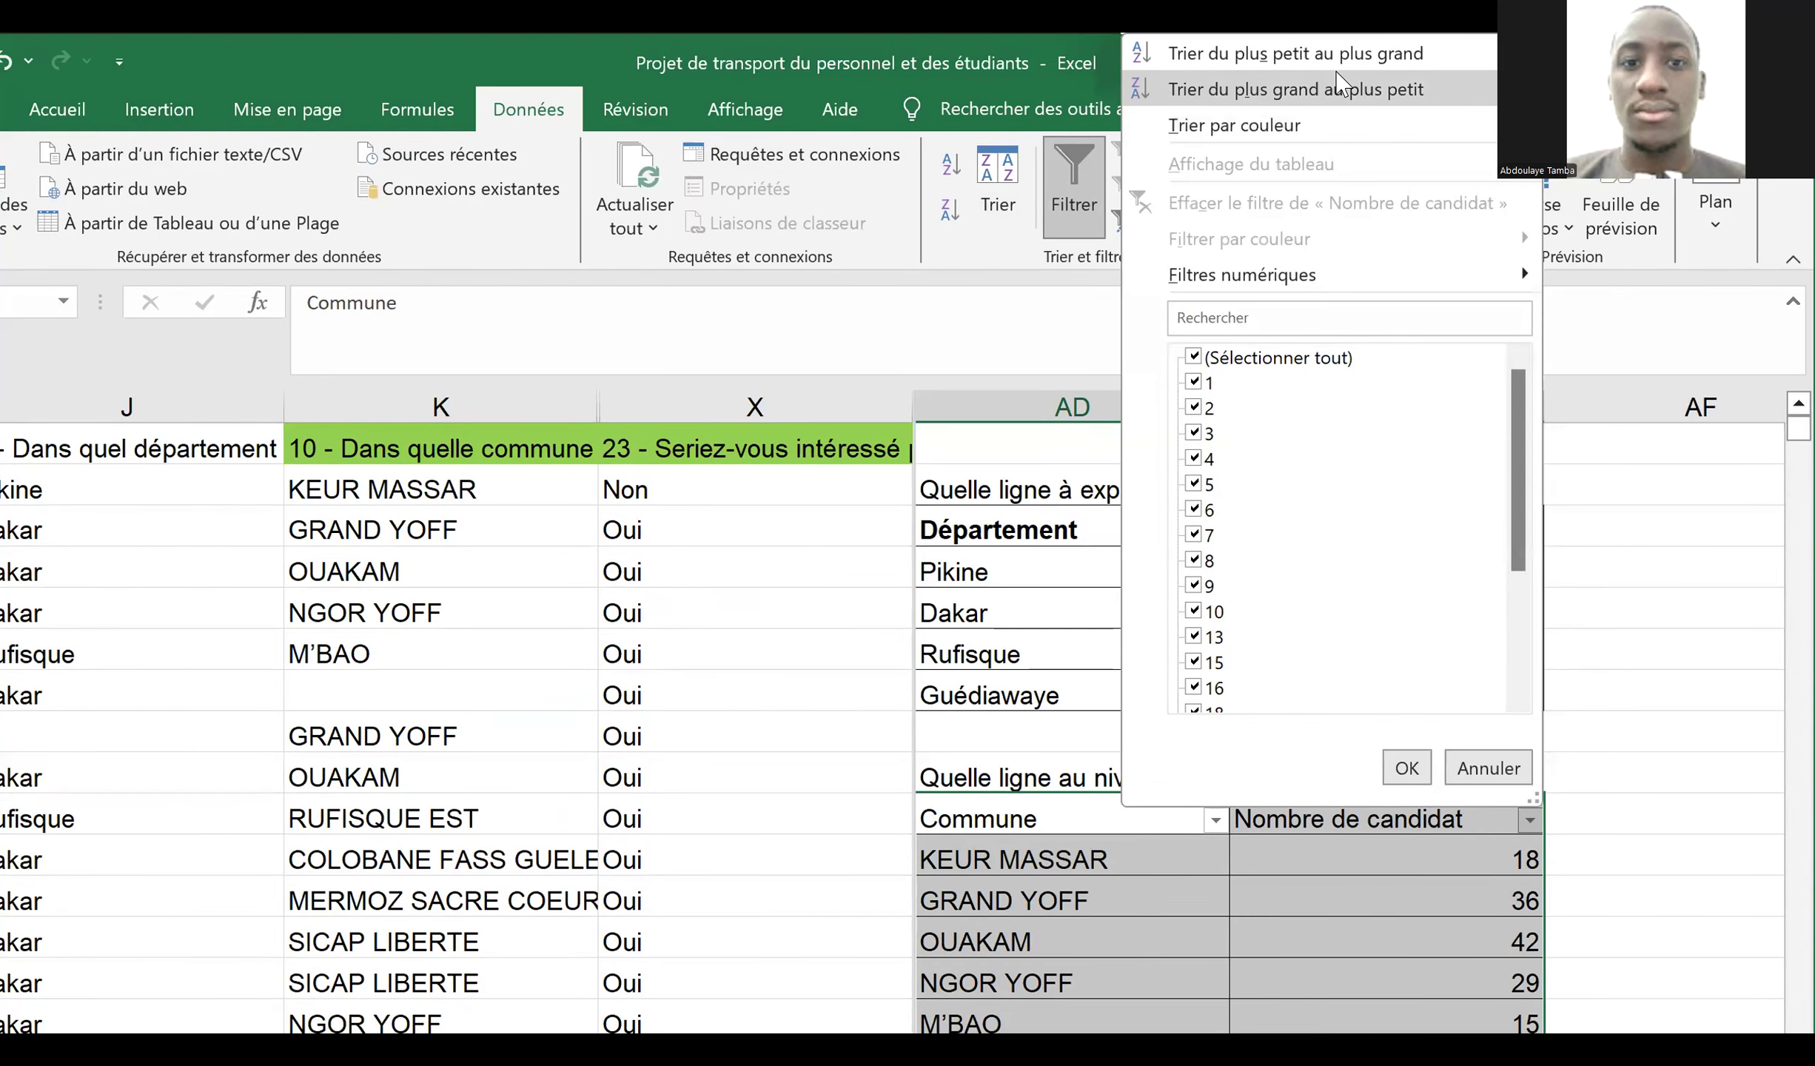
click(1339, 89)
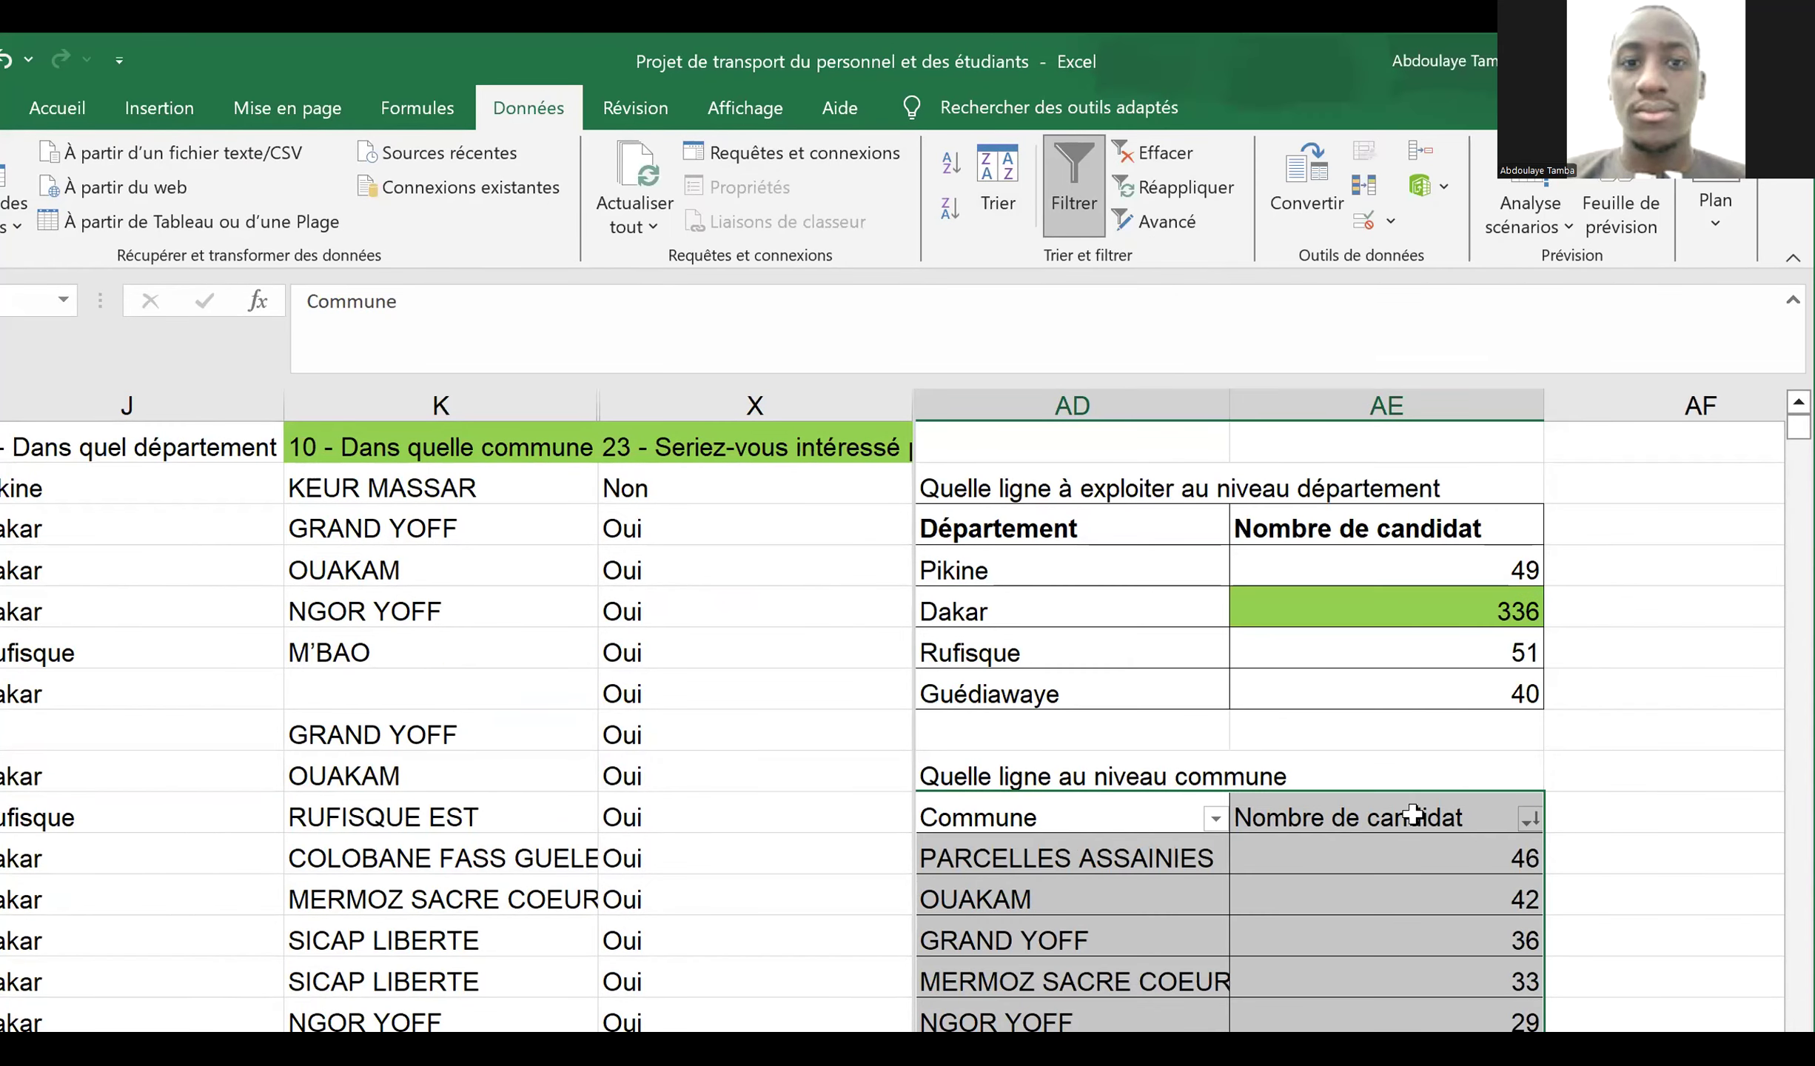
- Look through the sorted candidate counts in column AE of the commune table
key(Down)
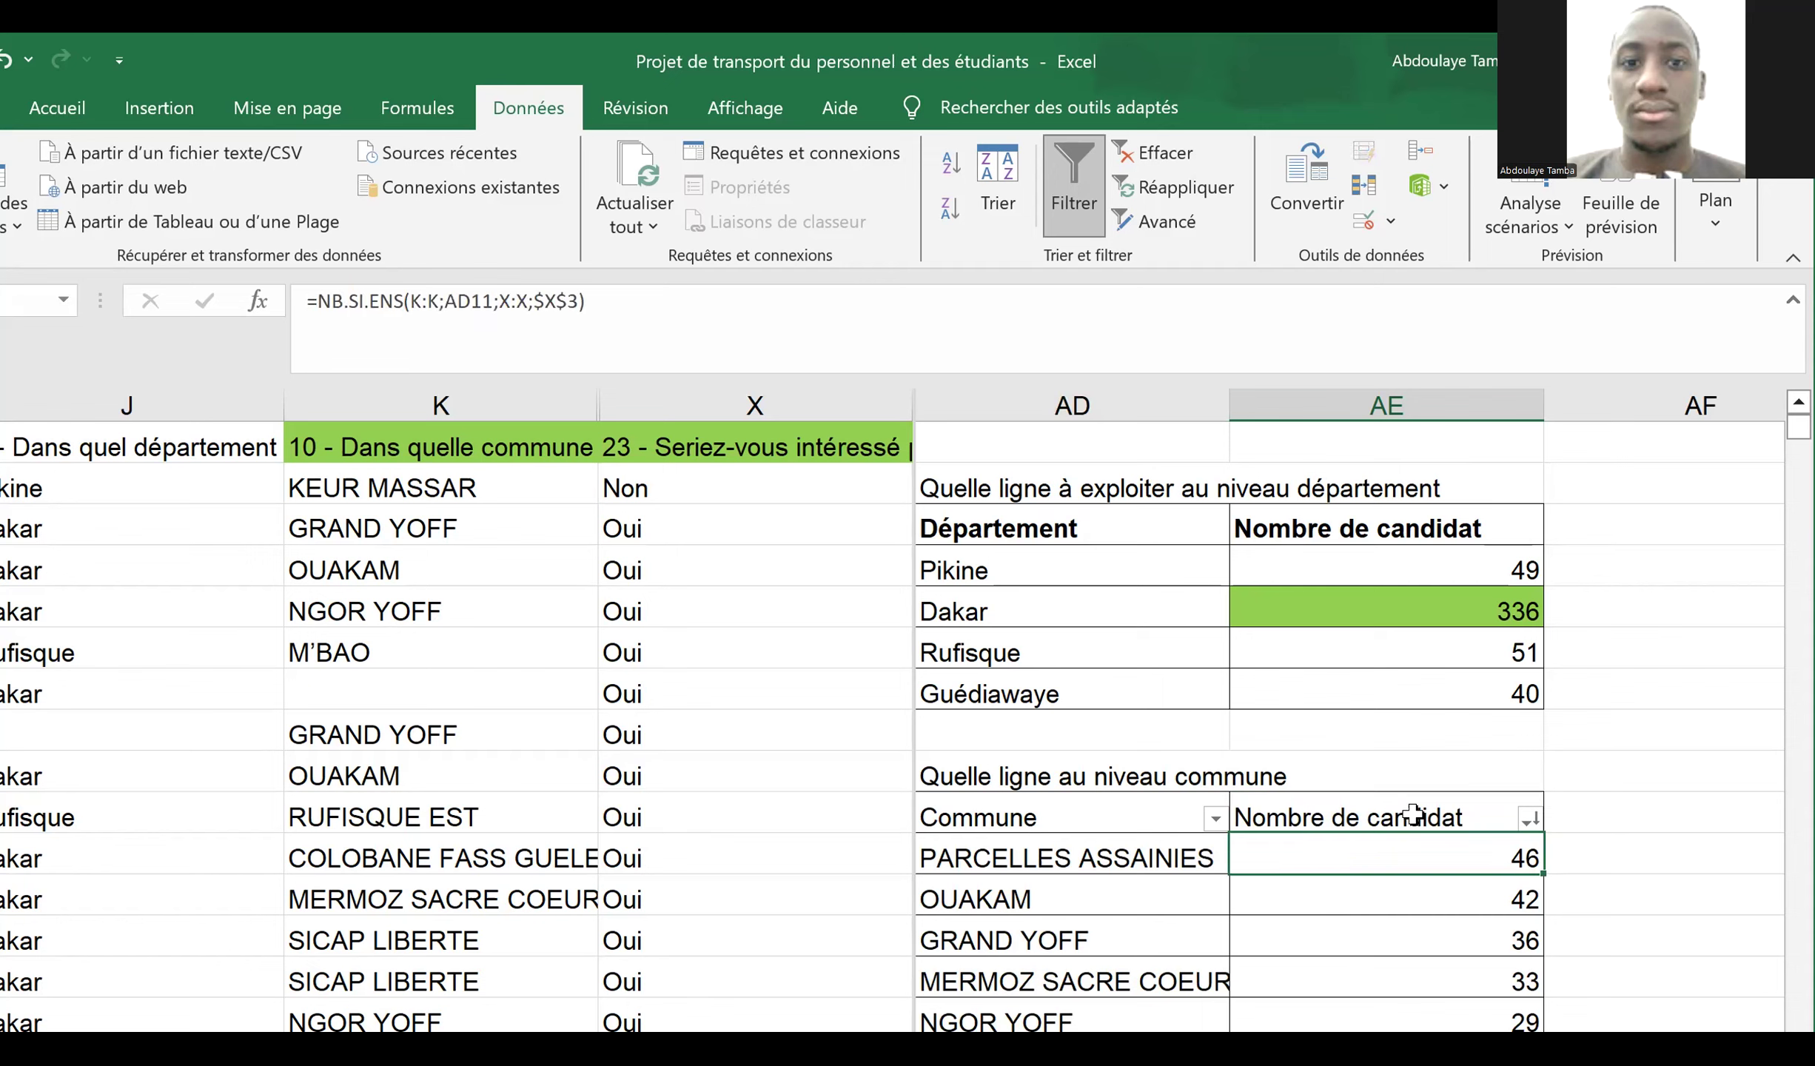
key(Down)
key(Down)
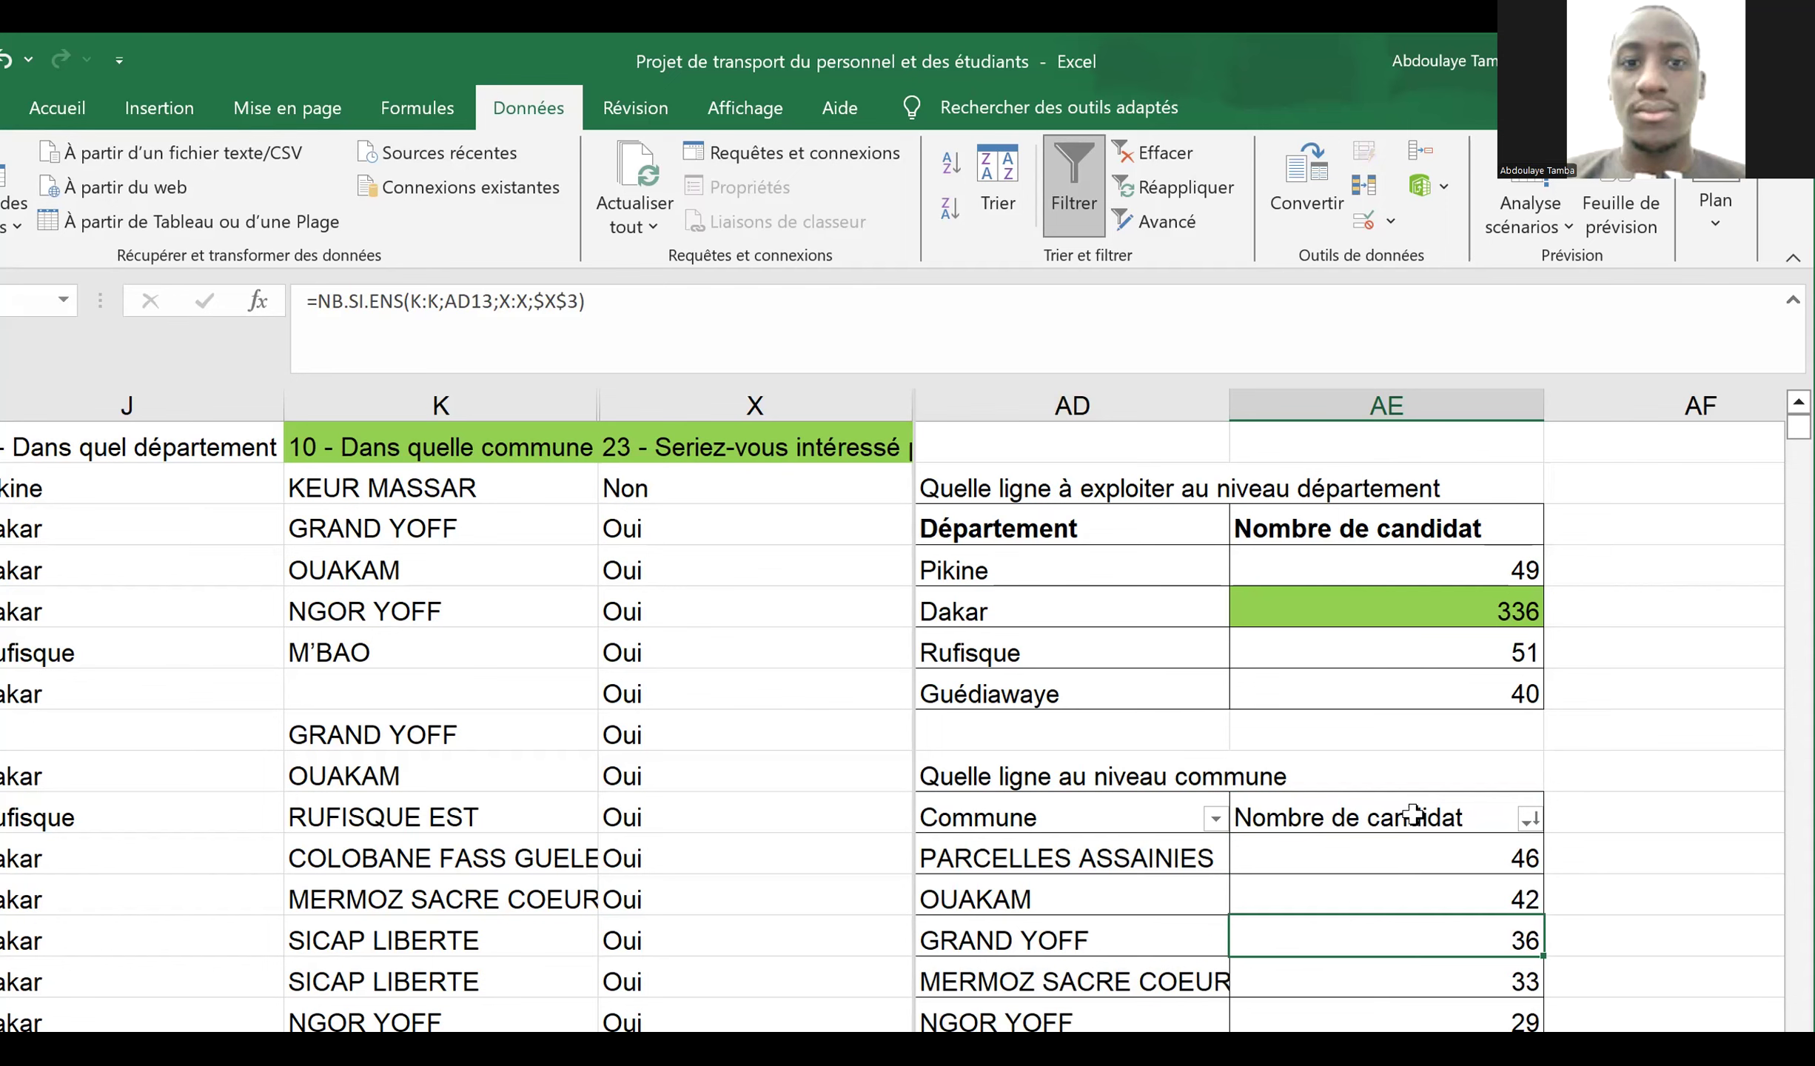
key(Down)
key(Down)
key(Down)
key(Down)
key(Down)
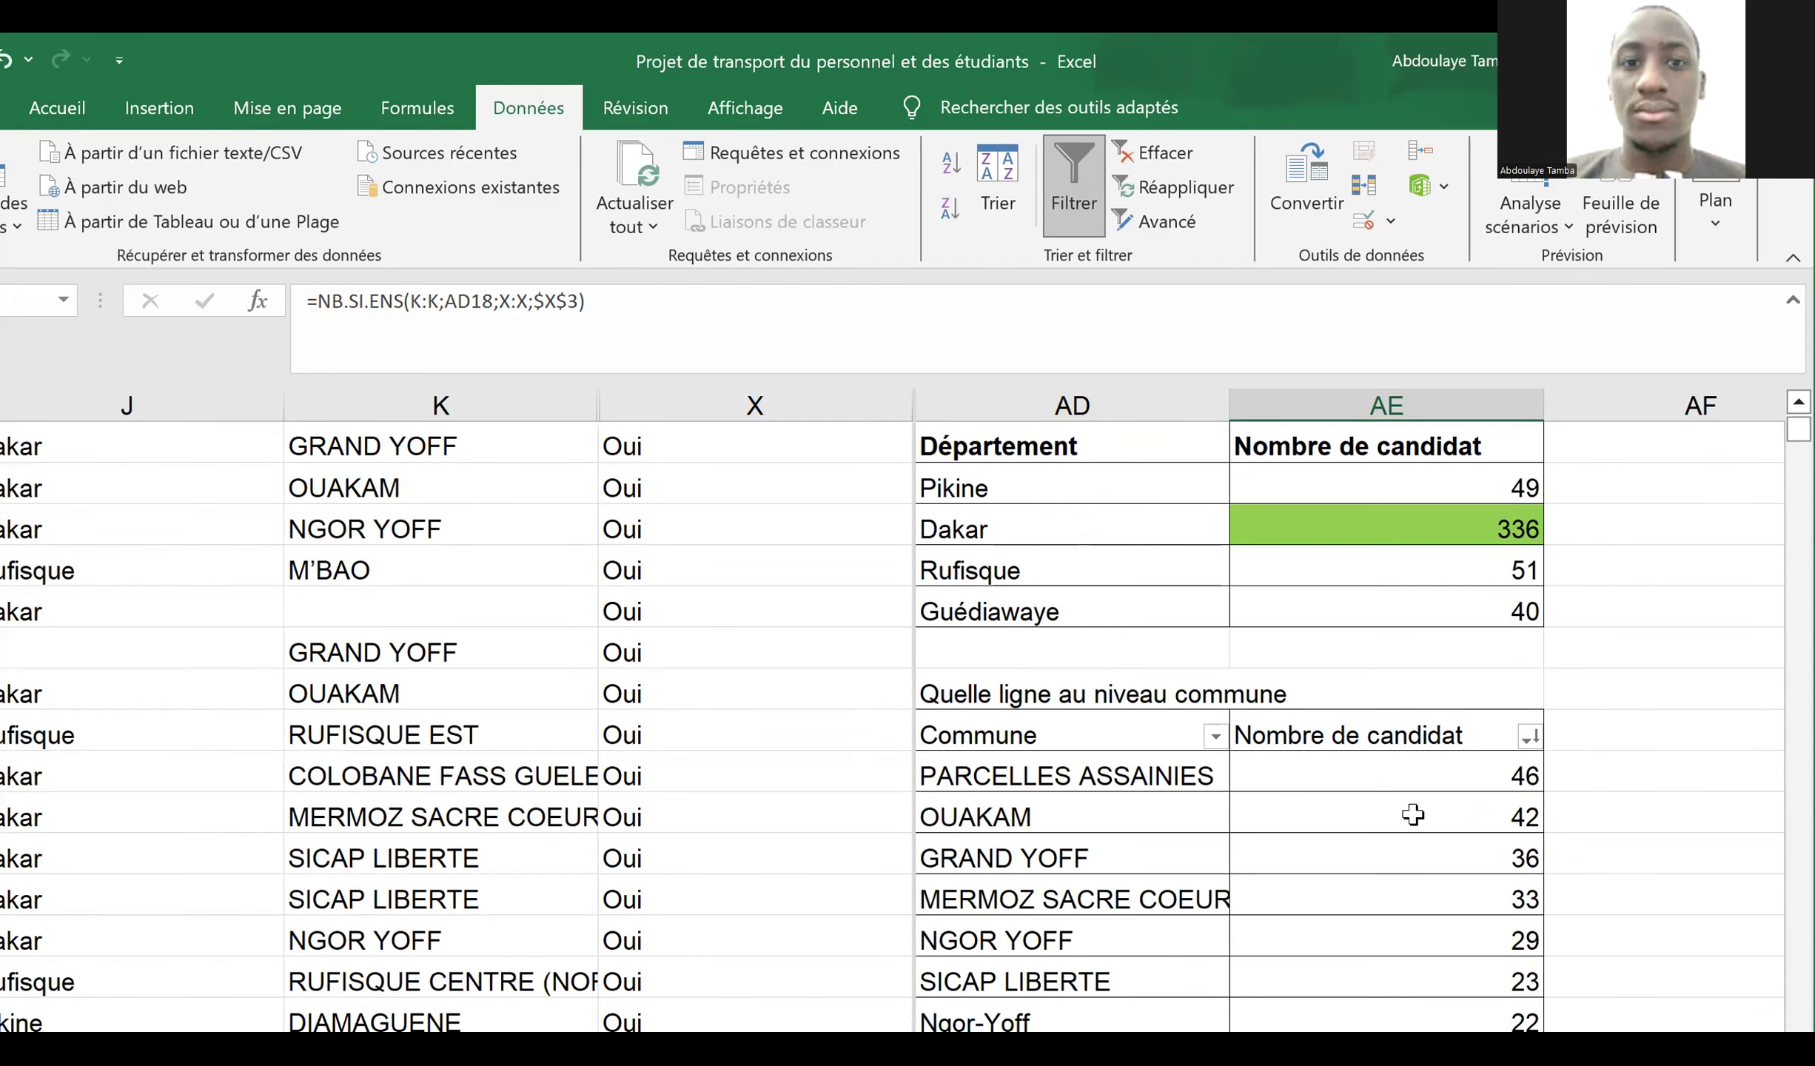
key(Up)
key(Up)
key(Up)
key(Up)
key(Up)
key(Up)
key(Up)
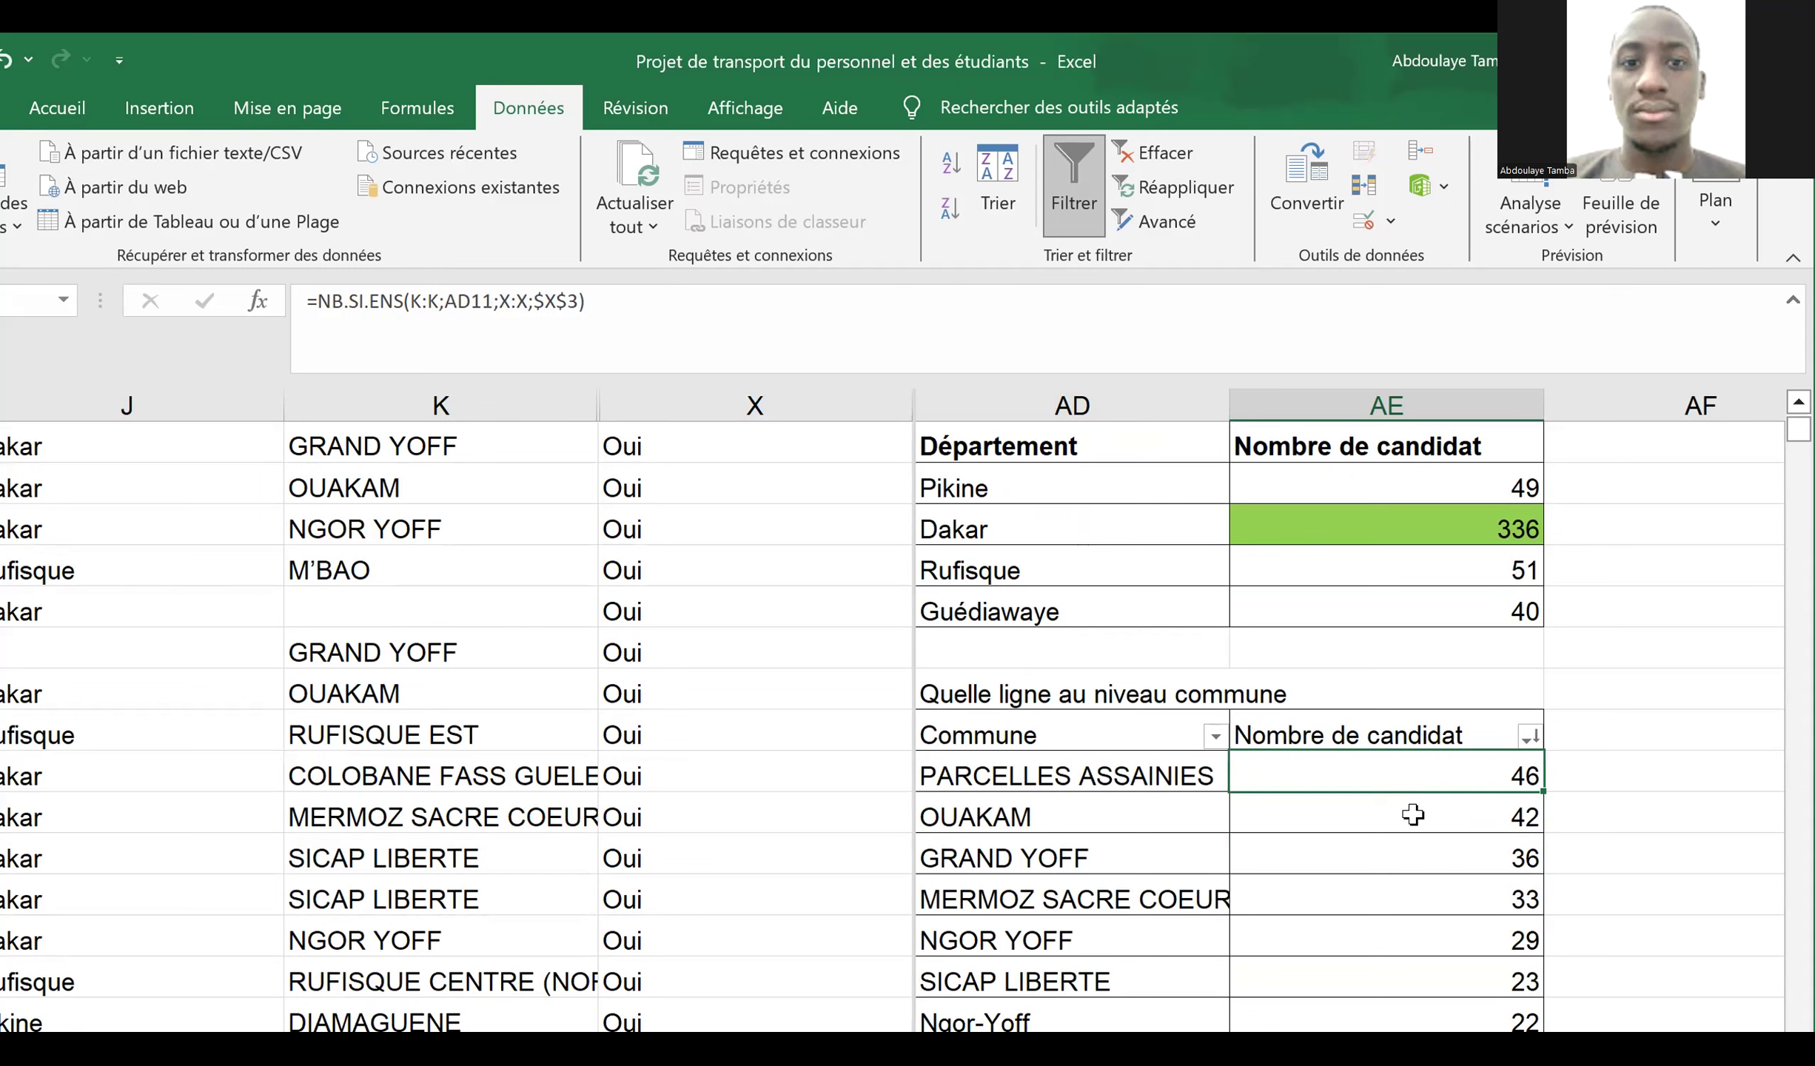
- Fill the PARCELLES ASSAINIES candidate count in AE11 with green
key(Down)
key(Down)
key(Up)
key(Up)
click(157, 117)
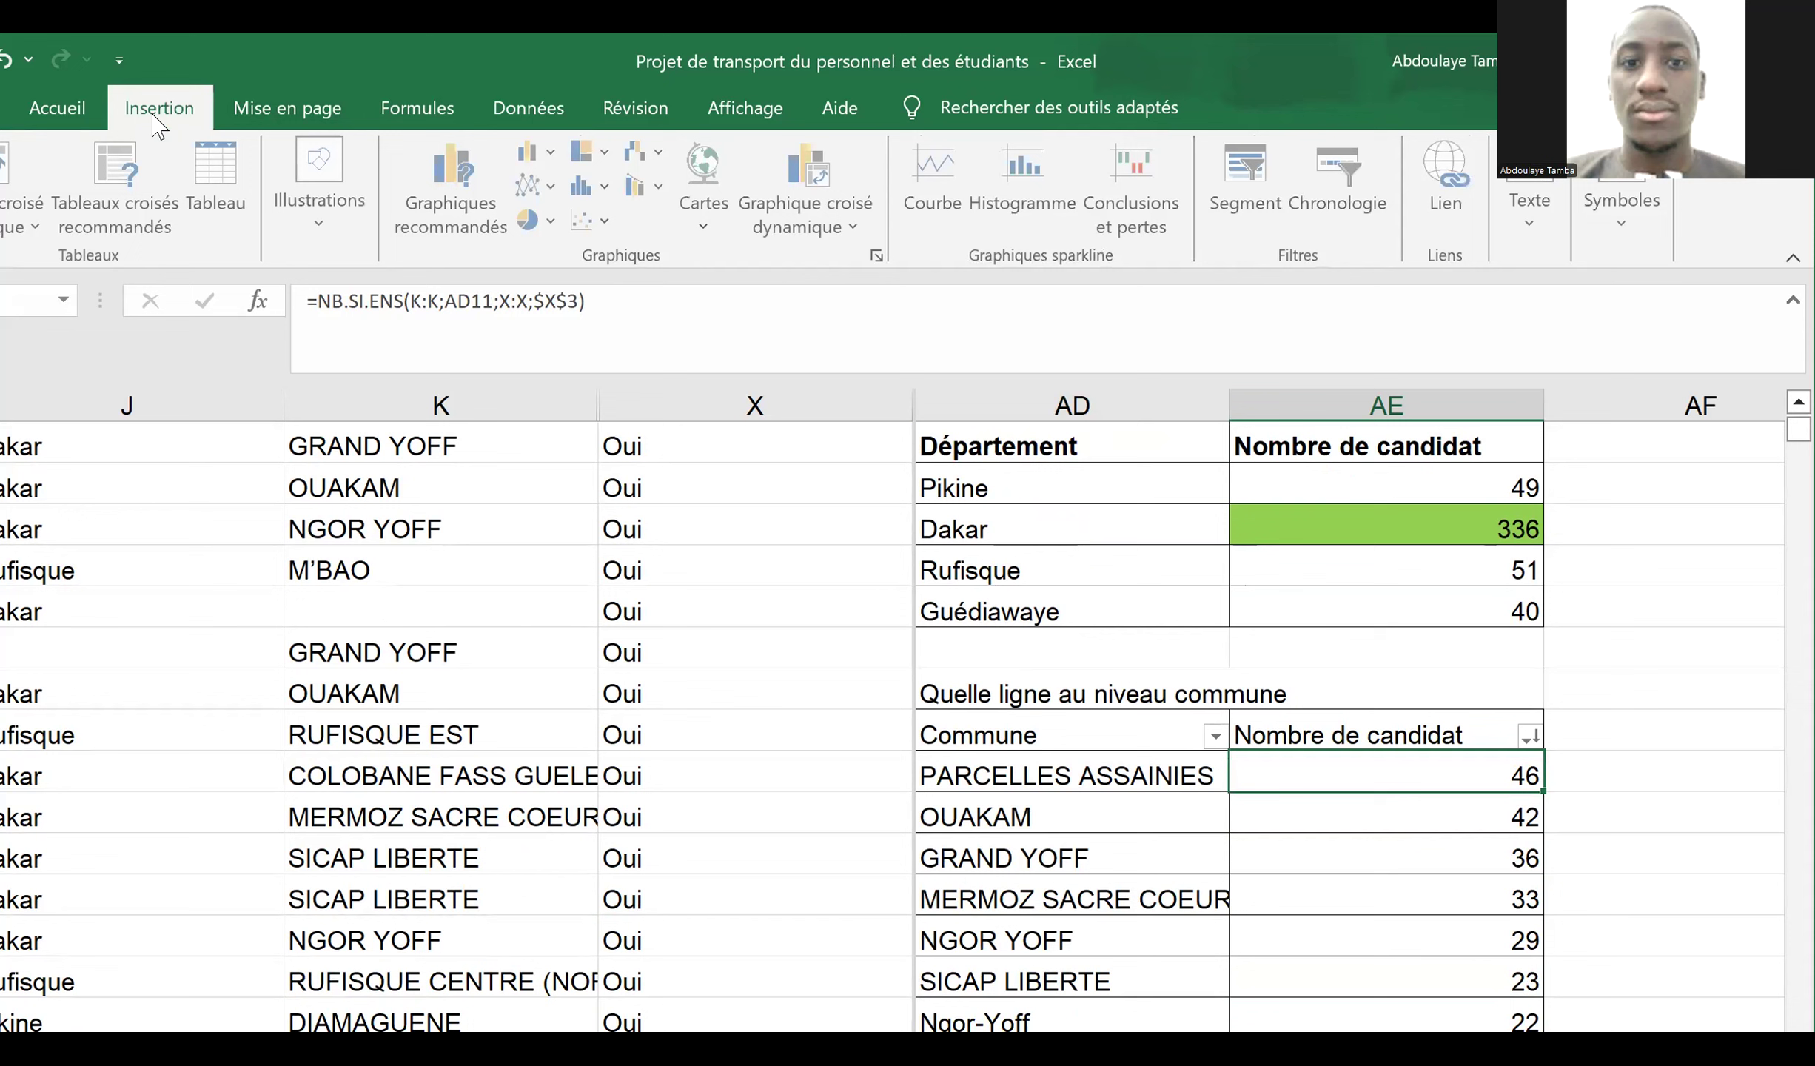
click(78, 122)
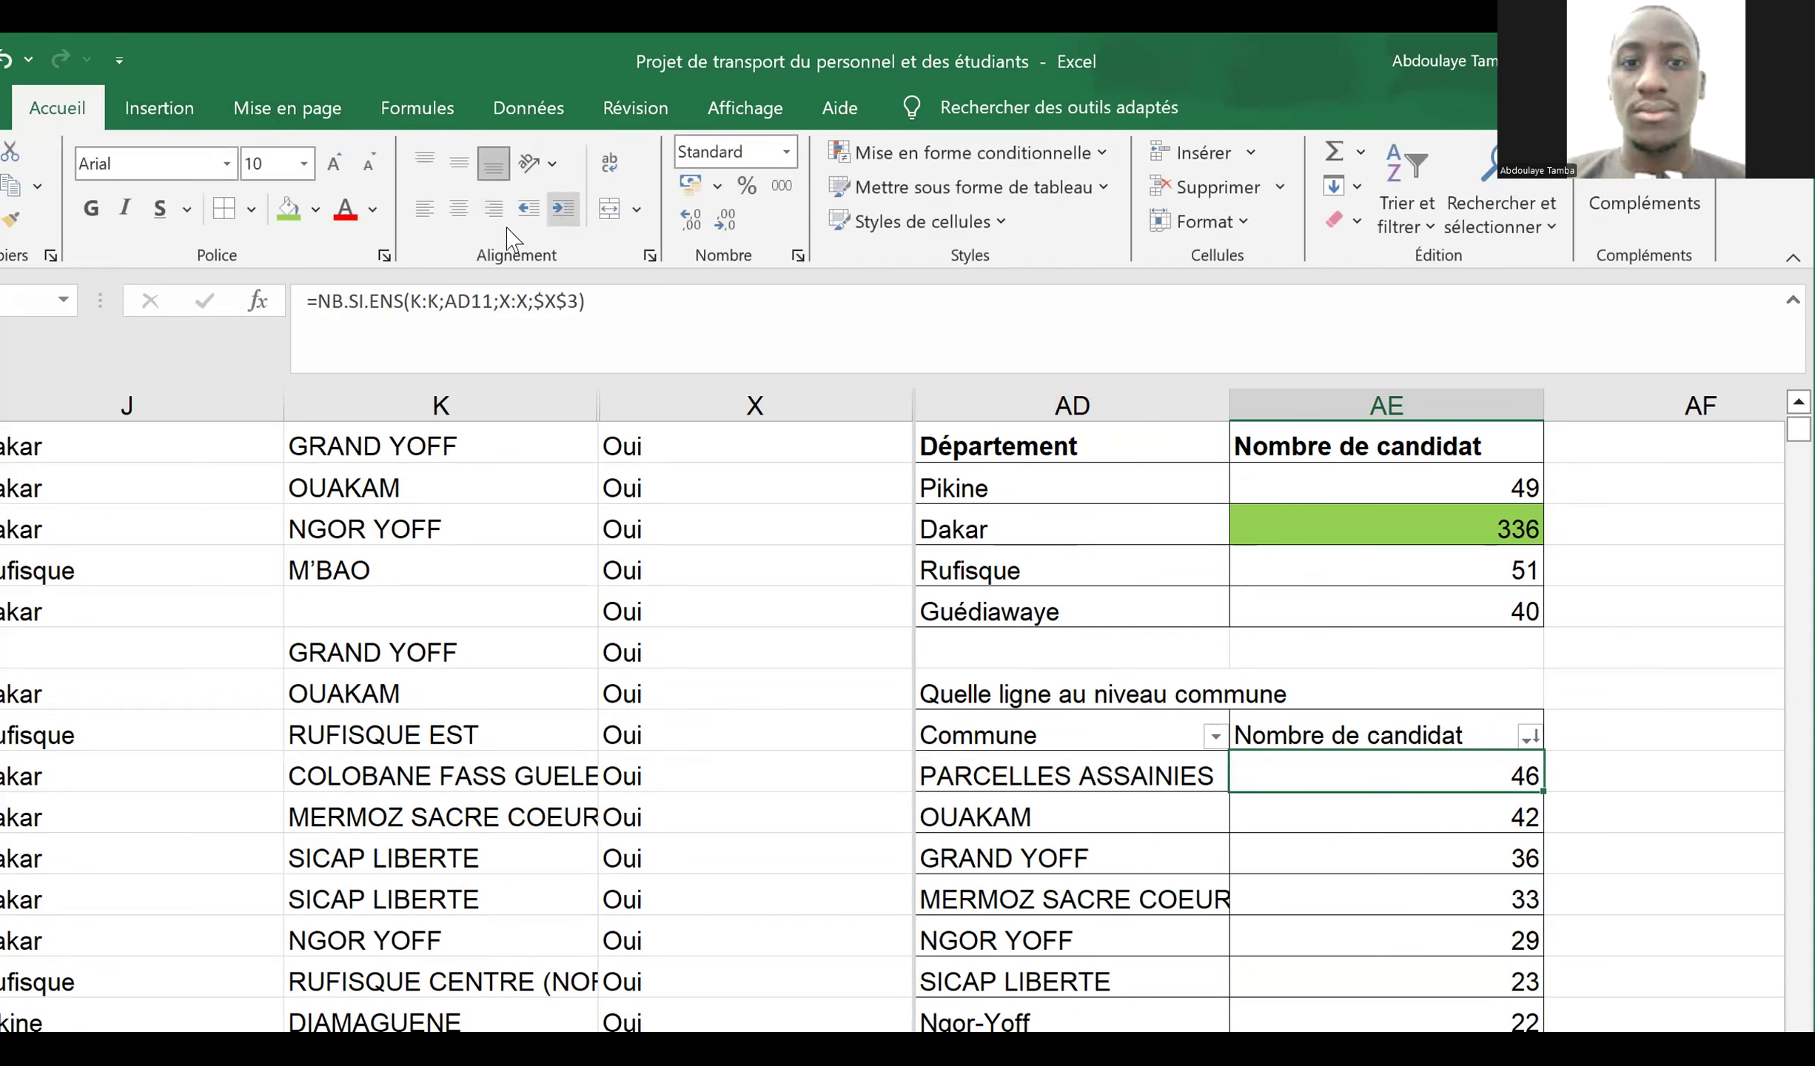
click(290, 211)
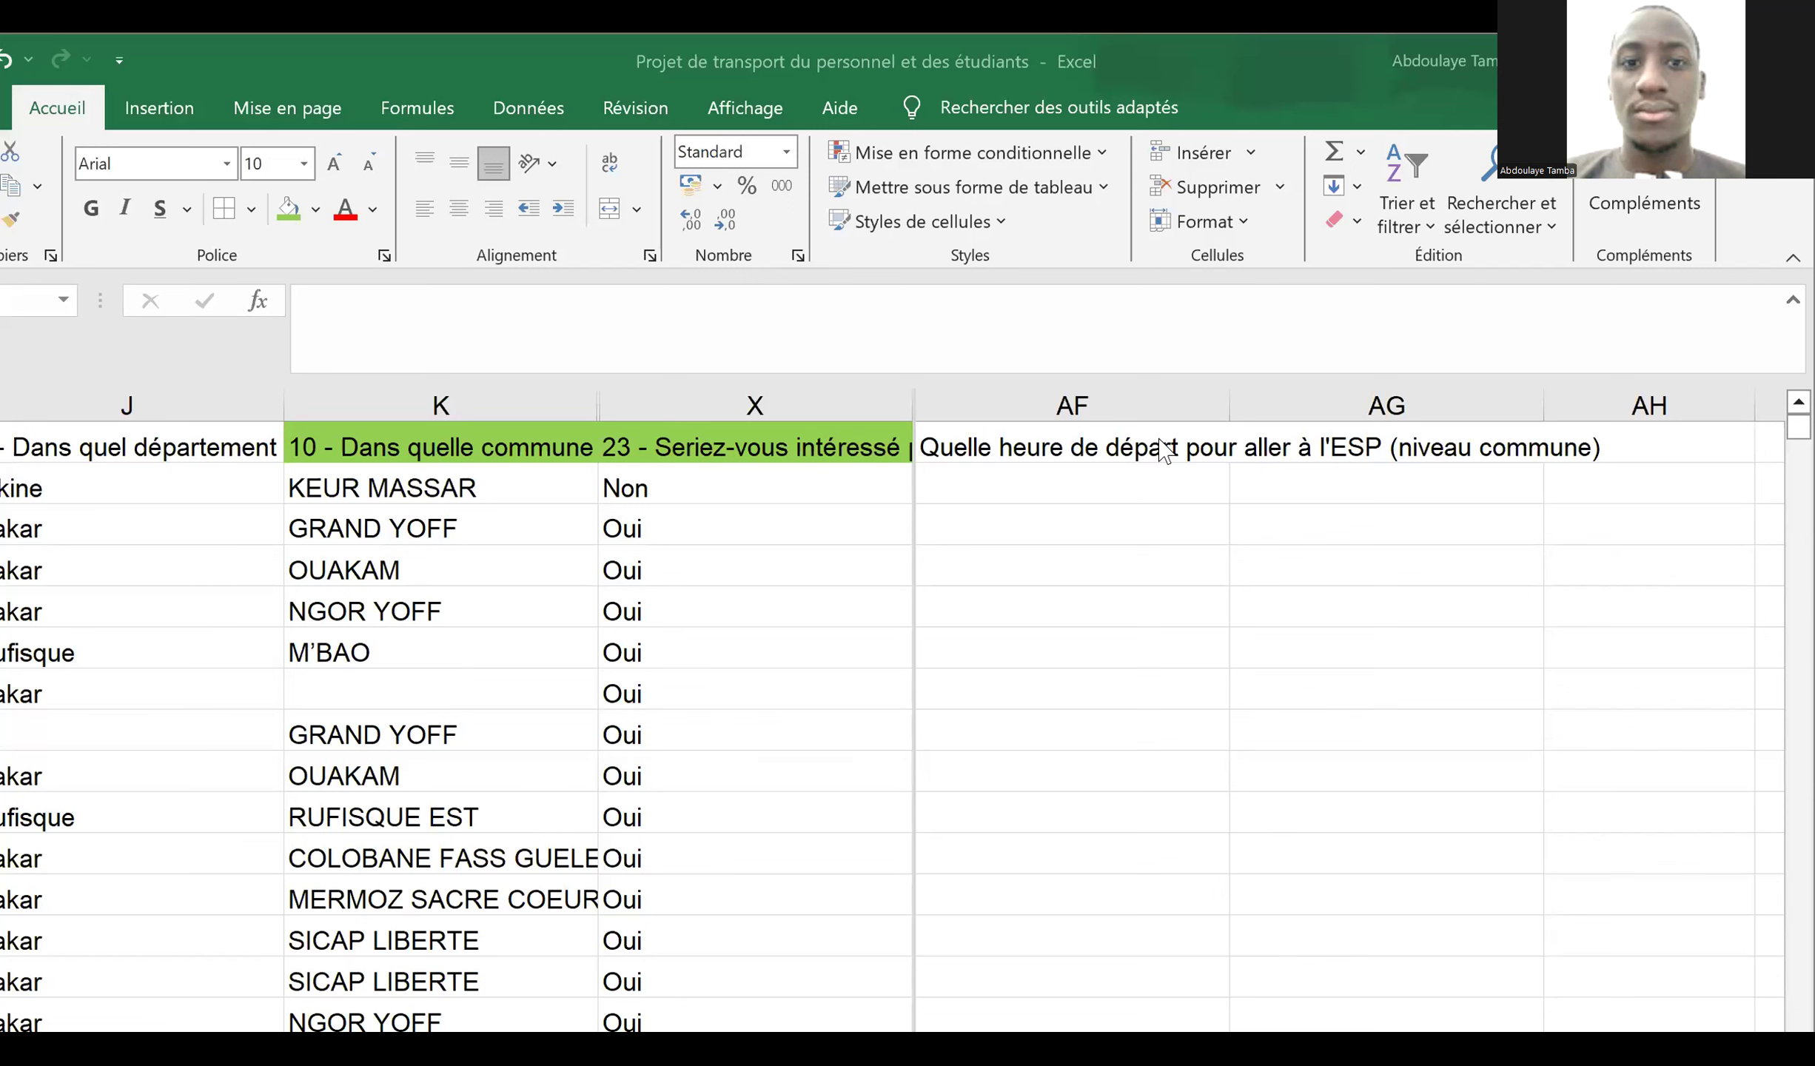
- Read the ESP departure-time question in AF1 and review the commune names and candidate counts in AD:AE
click(1025, 453)
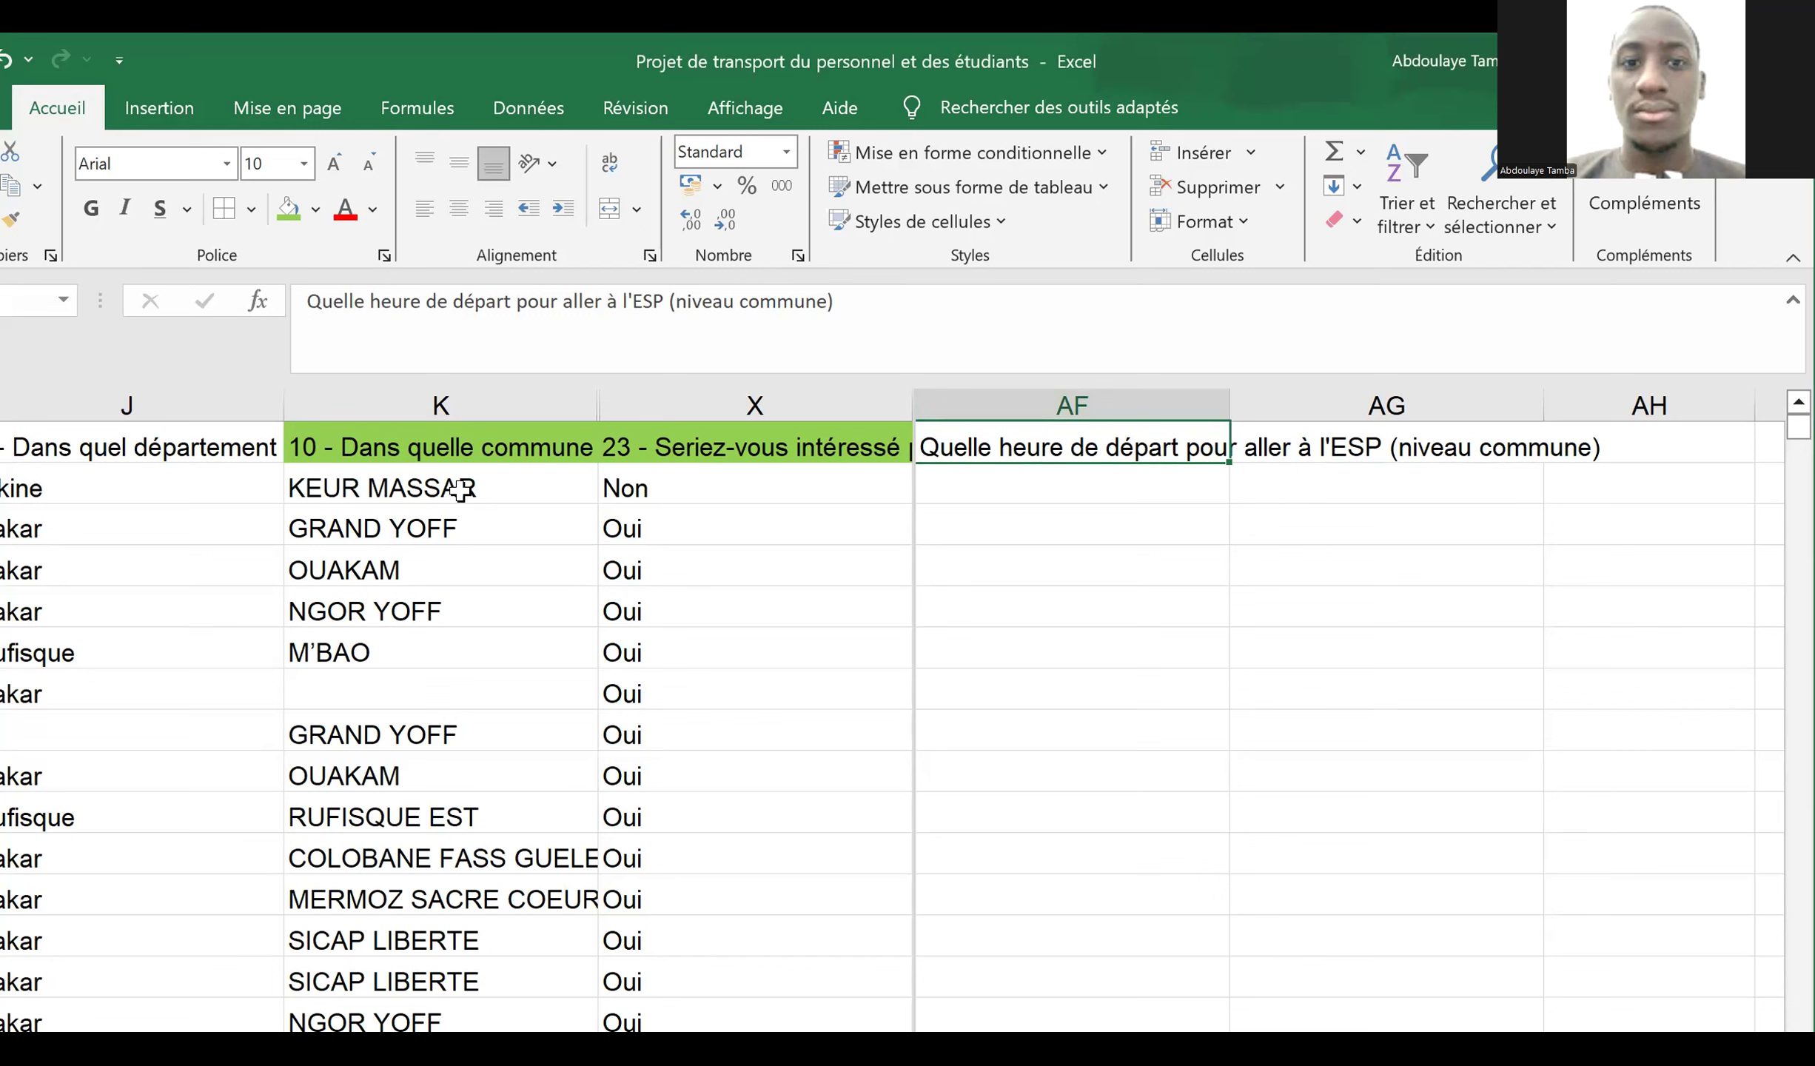
click(1041, 531)
key(Left)
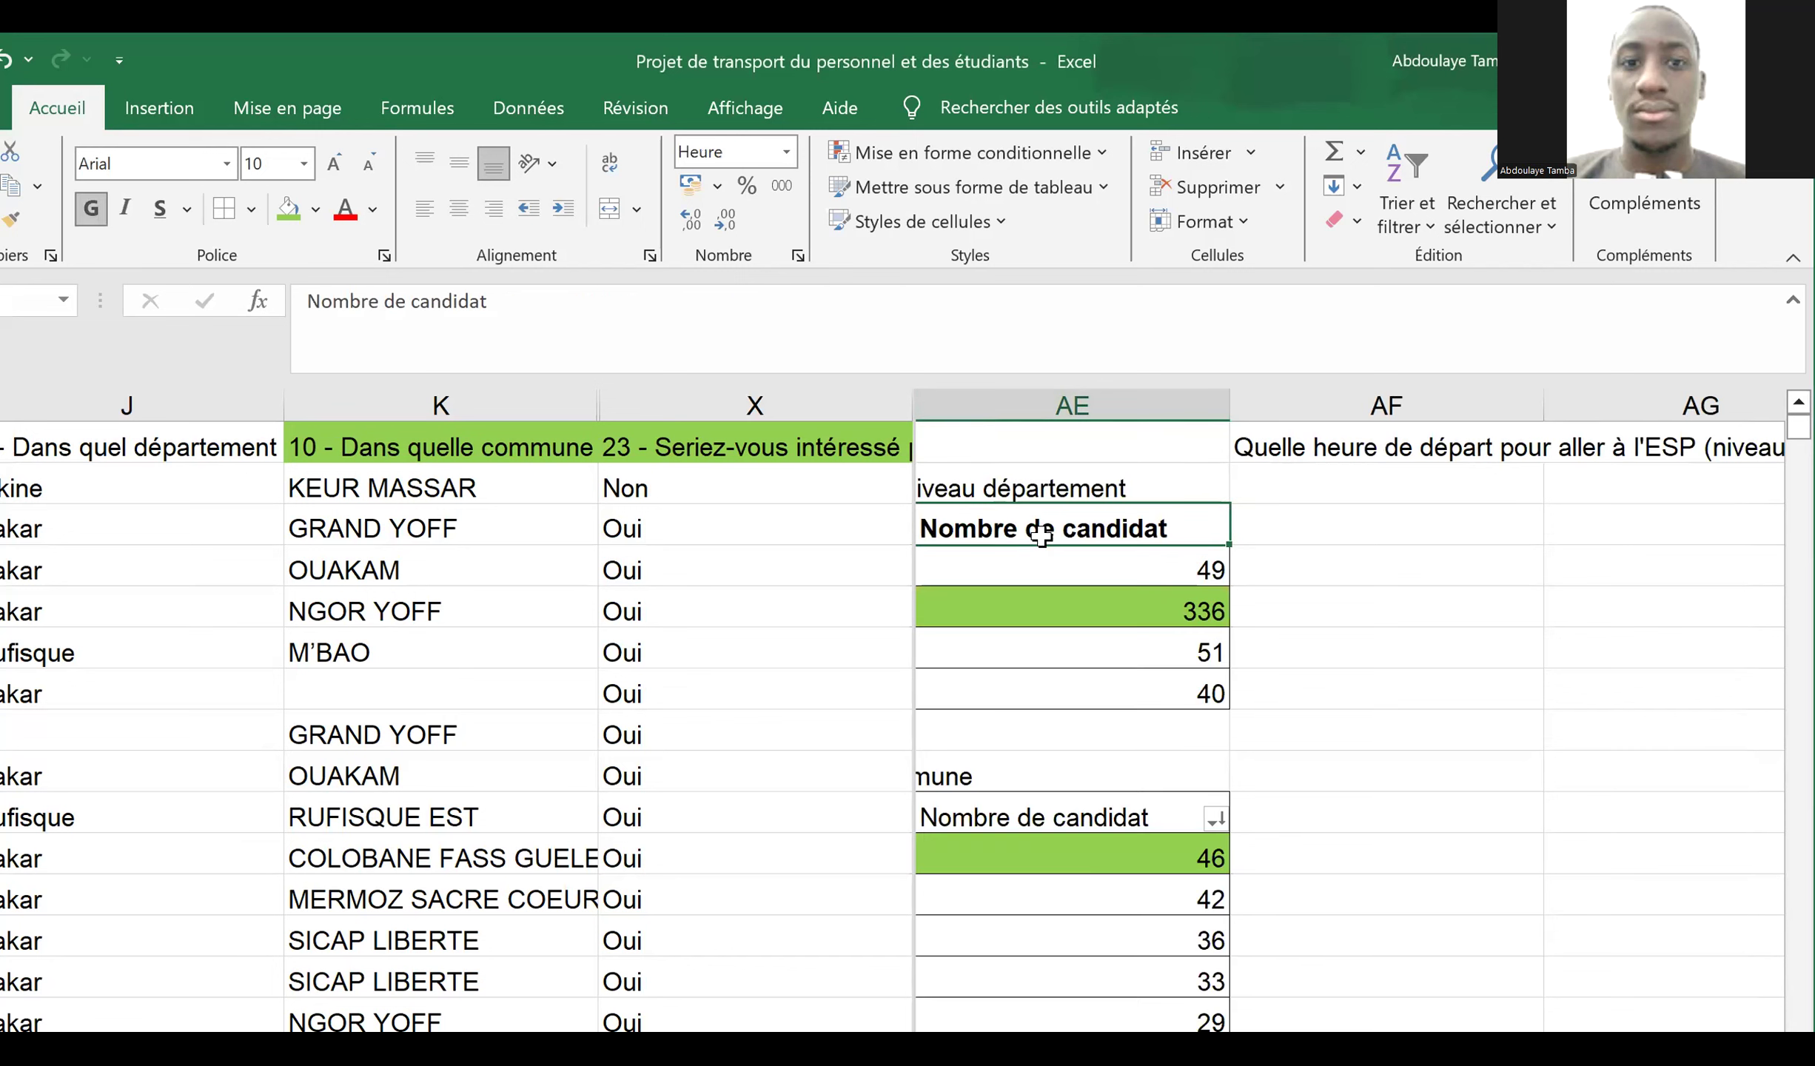
key(Down)
key(Down)
key(Down)
key(Down)
key(Down)
key(Down)
key(Down)
key(Down)
key(Down)
key(Down)
key(Down)
key(Down)
key(Down)
key(Down)
key(Down)
key(Left)
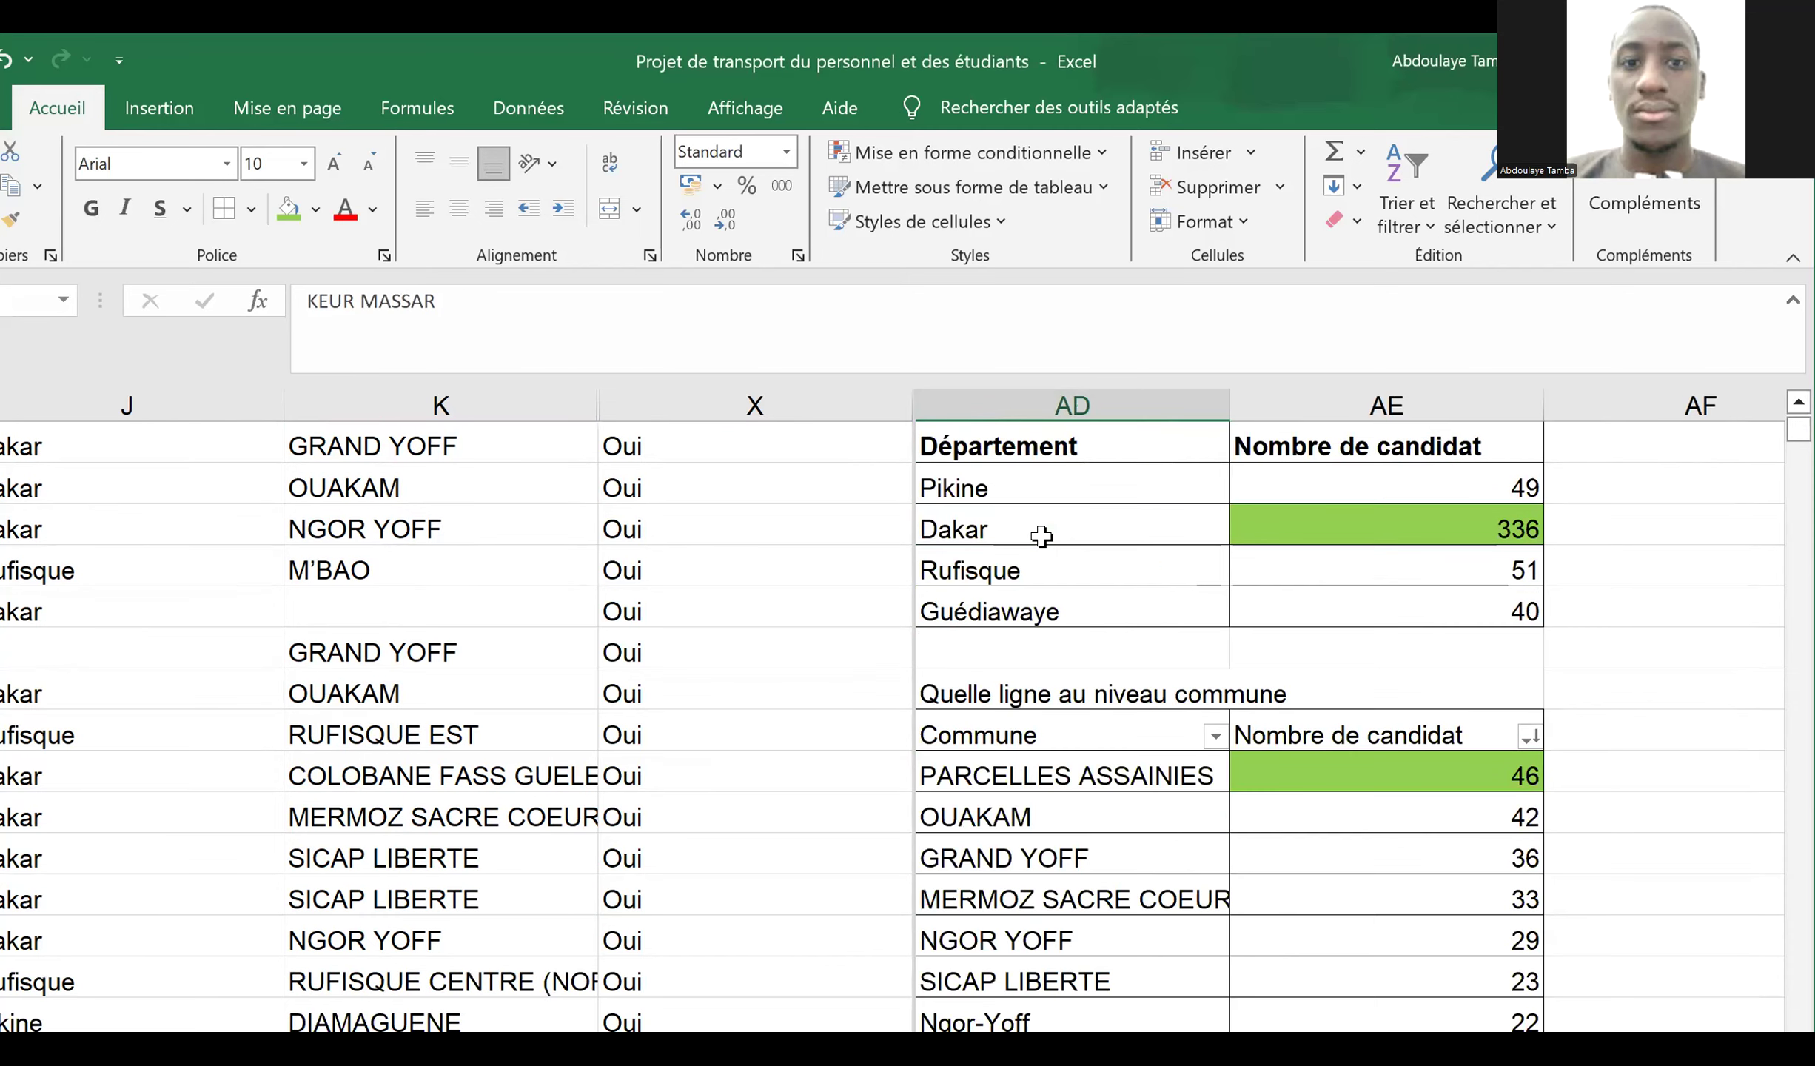
key(Right)
key(Right)
key(Left)
key(Up)
key(Up)
key(Up)
key(Up)
key(Up)
key(Up)
key(Up)
key(Up)
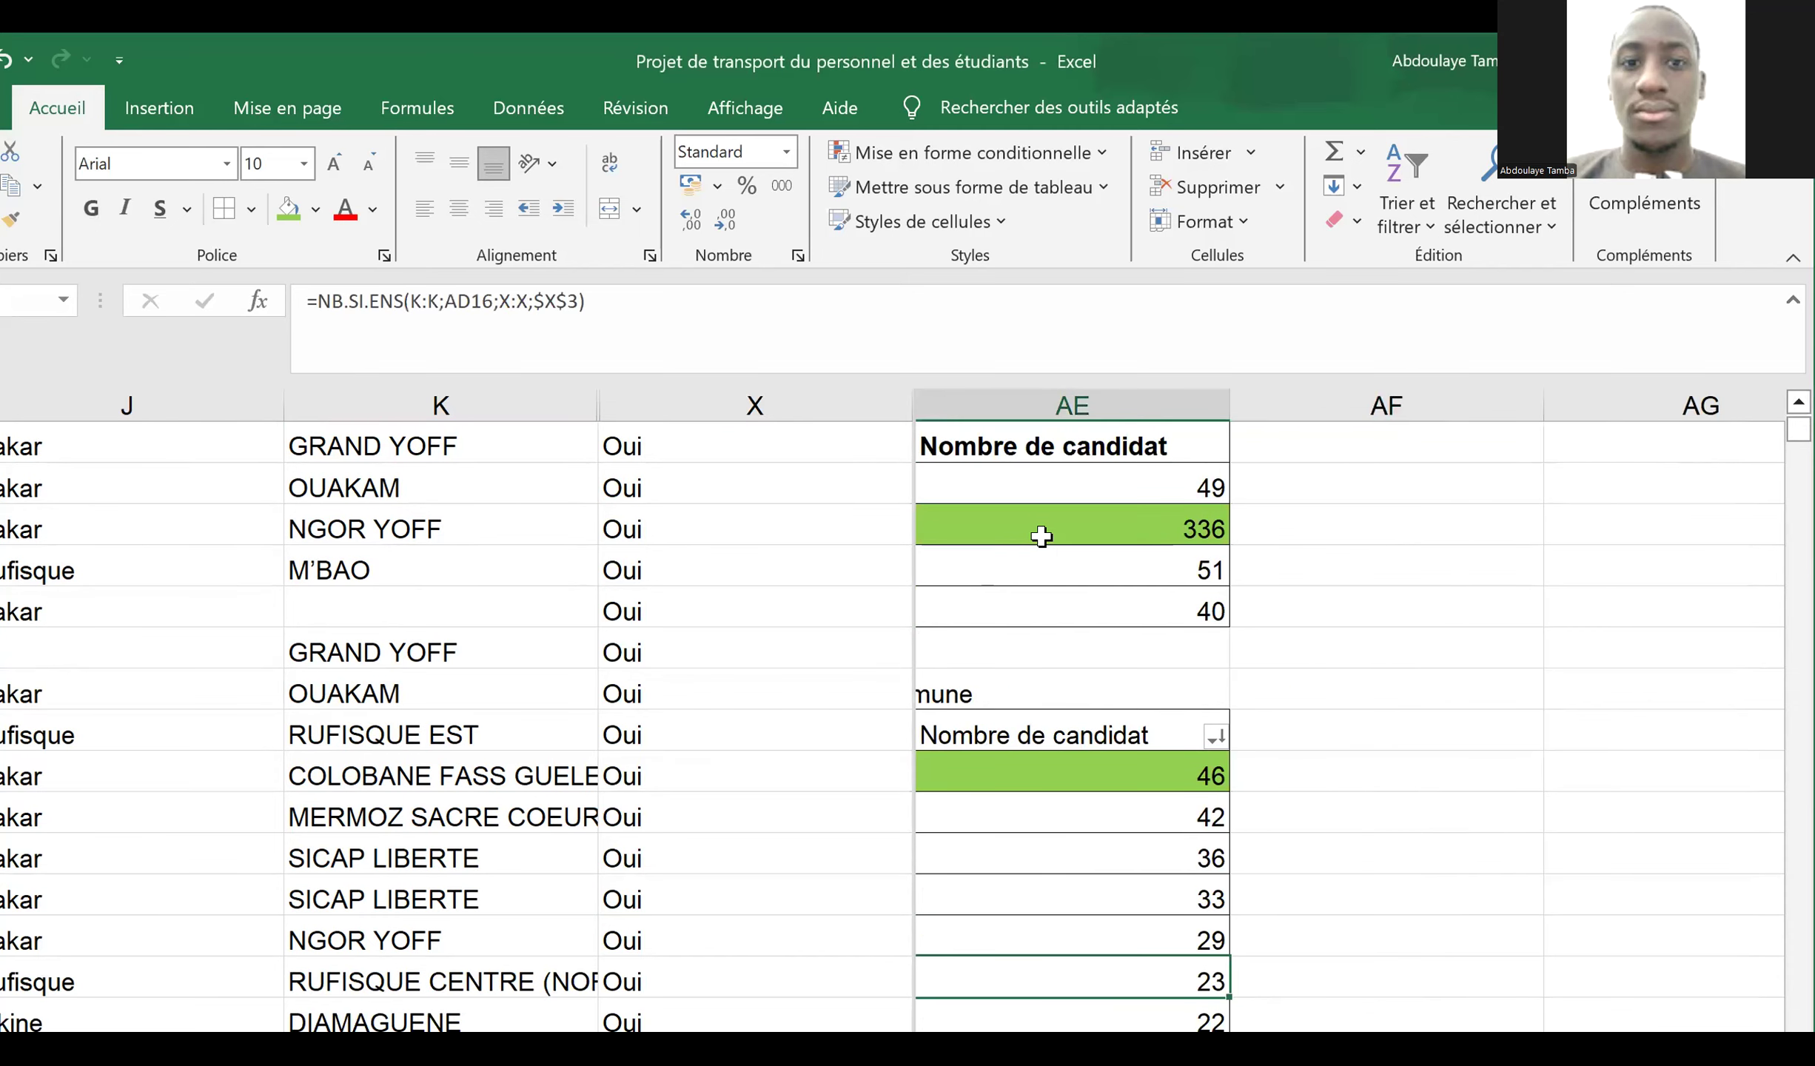
key(Up)
key(Up)
key(Right)
key(Down)
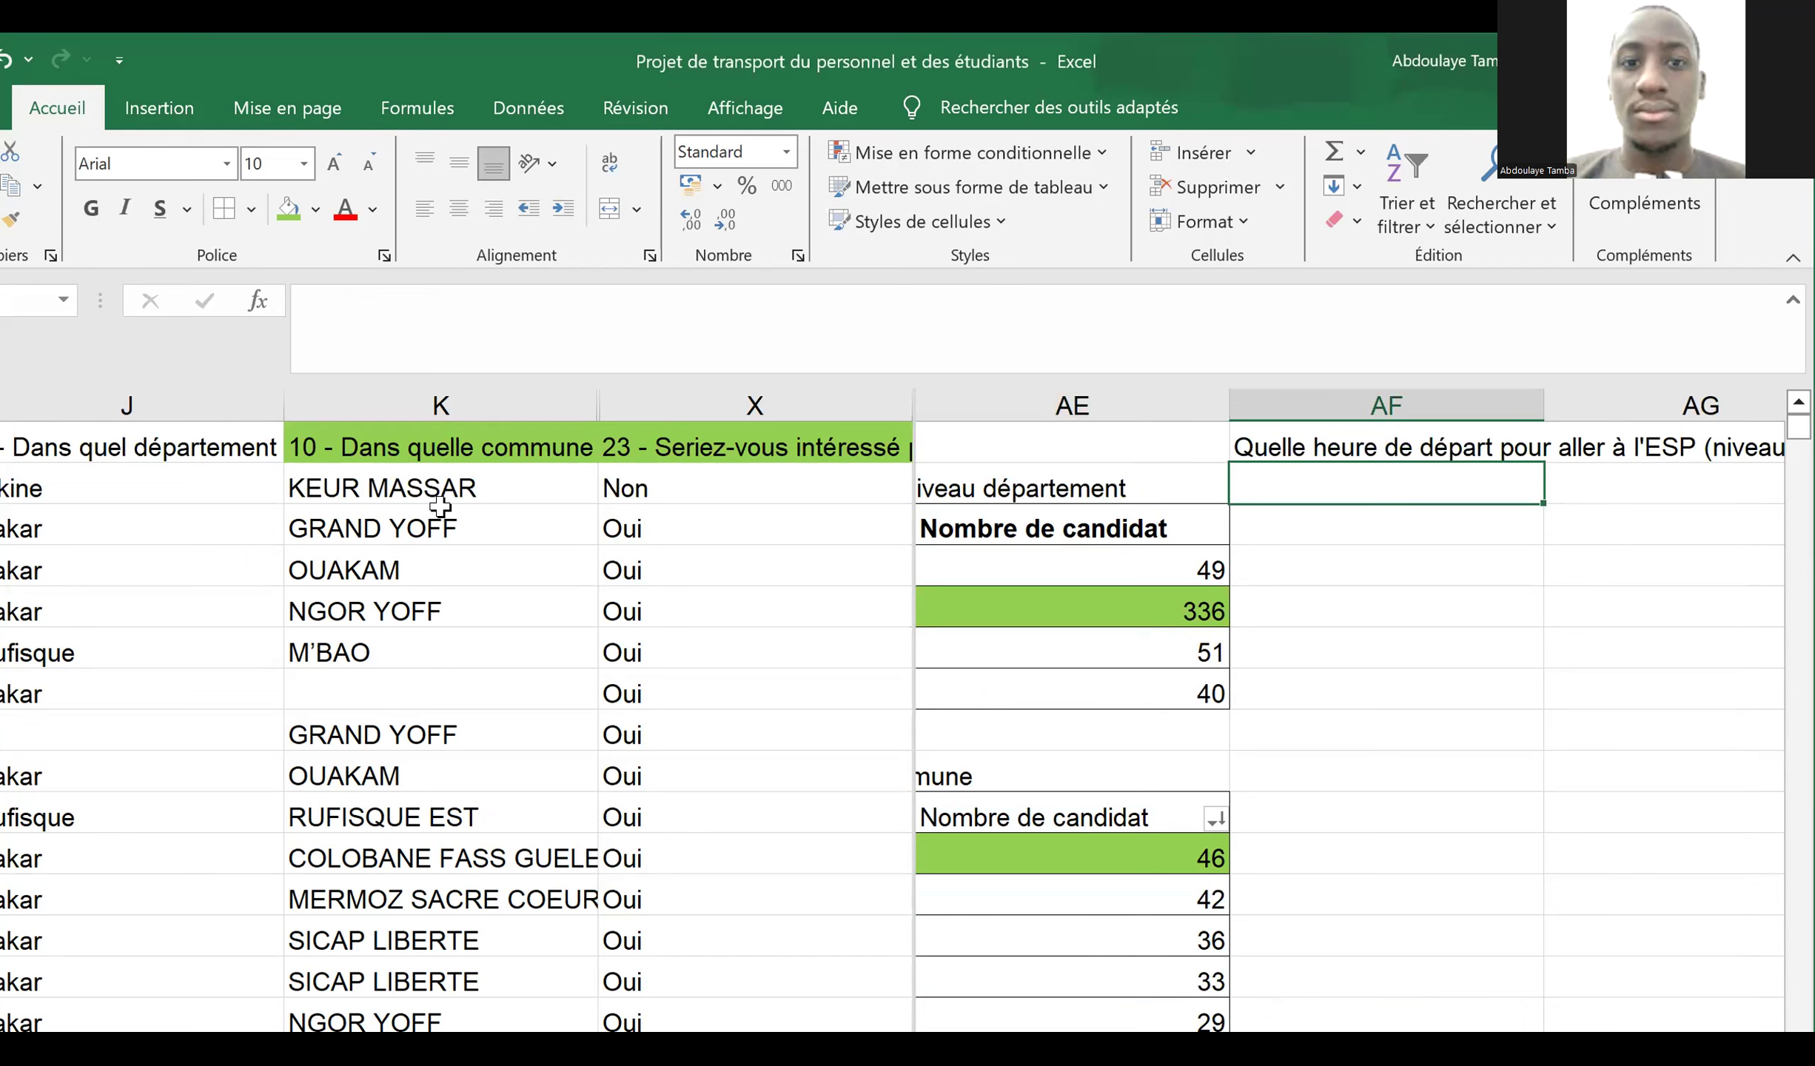
- Copy a PARCELLES ASSAINIES entry from the commune answers in column K into AF2, below the departure-time question
click(400, 489)
key(Down)
key(Down)
key(Down)
key(Down)
key(Down)
key(Down)
key(Down)
key(Down)
key(Down)
key(Down)
key(Down)
key(Down)
key(Down)
key(Down)
key(Down)
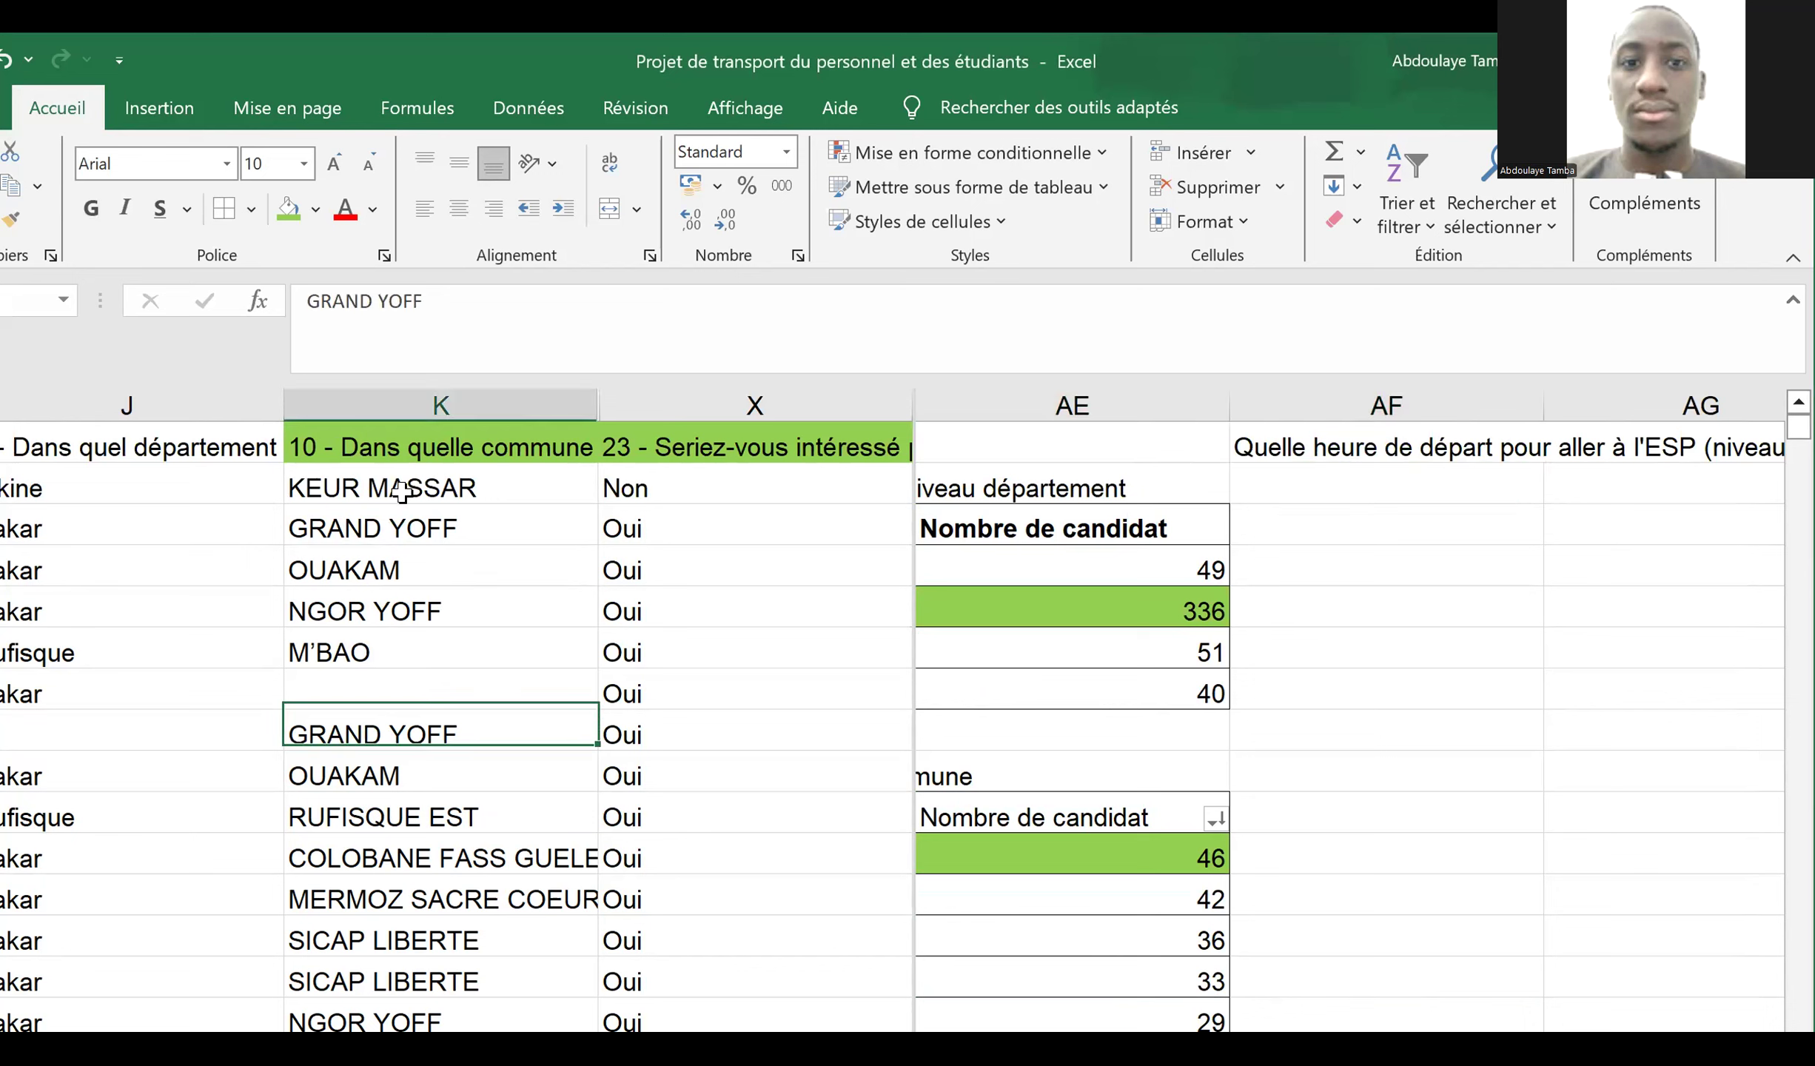
key(Down)
key(Down)
key(Down)
key(Down)
key(Down)
key(Down)
key(Down)
key(Down)
key(Down)
key(Down)
key(Down)
key(Down)
key(Down)
key(Down)
key(Down)
key(Down)
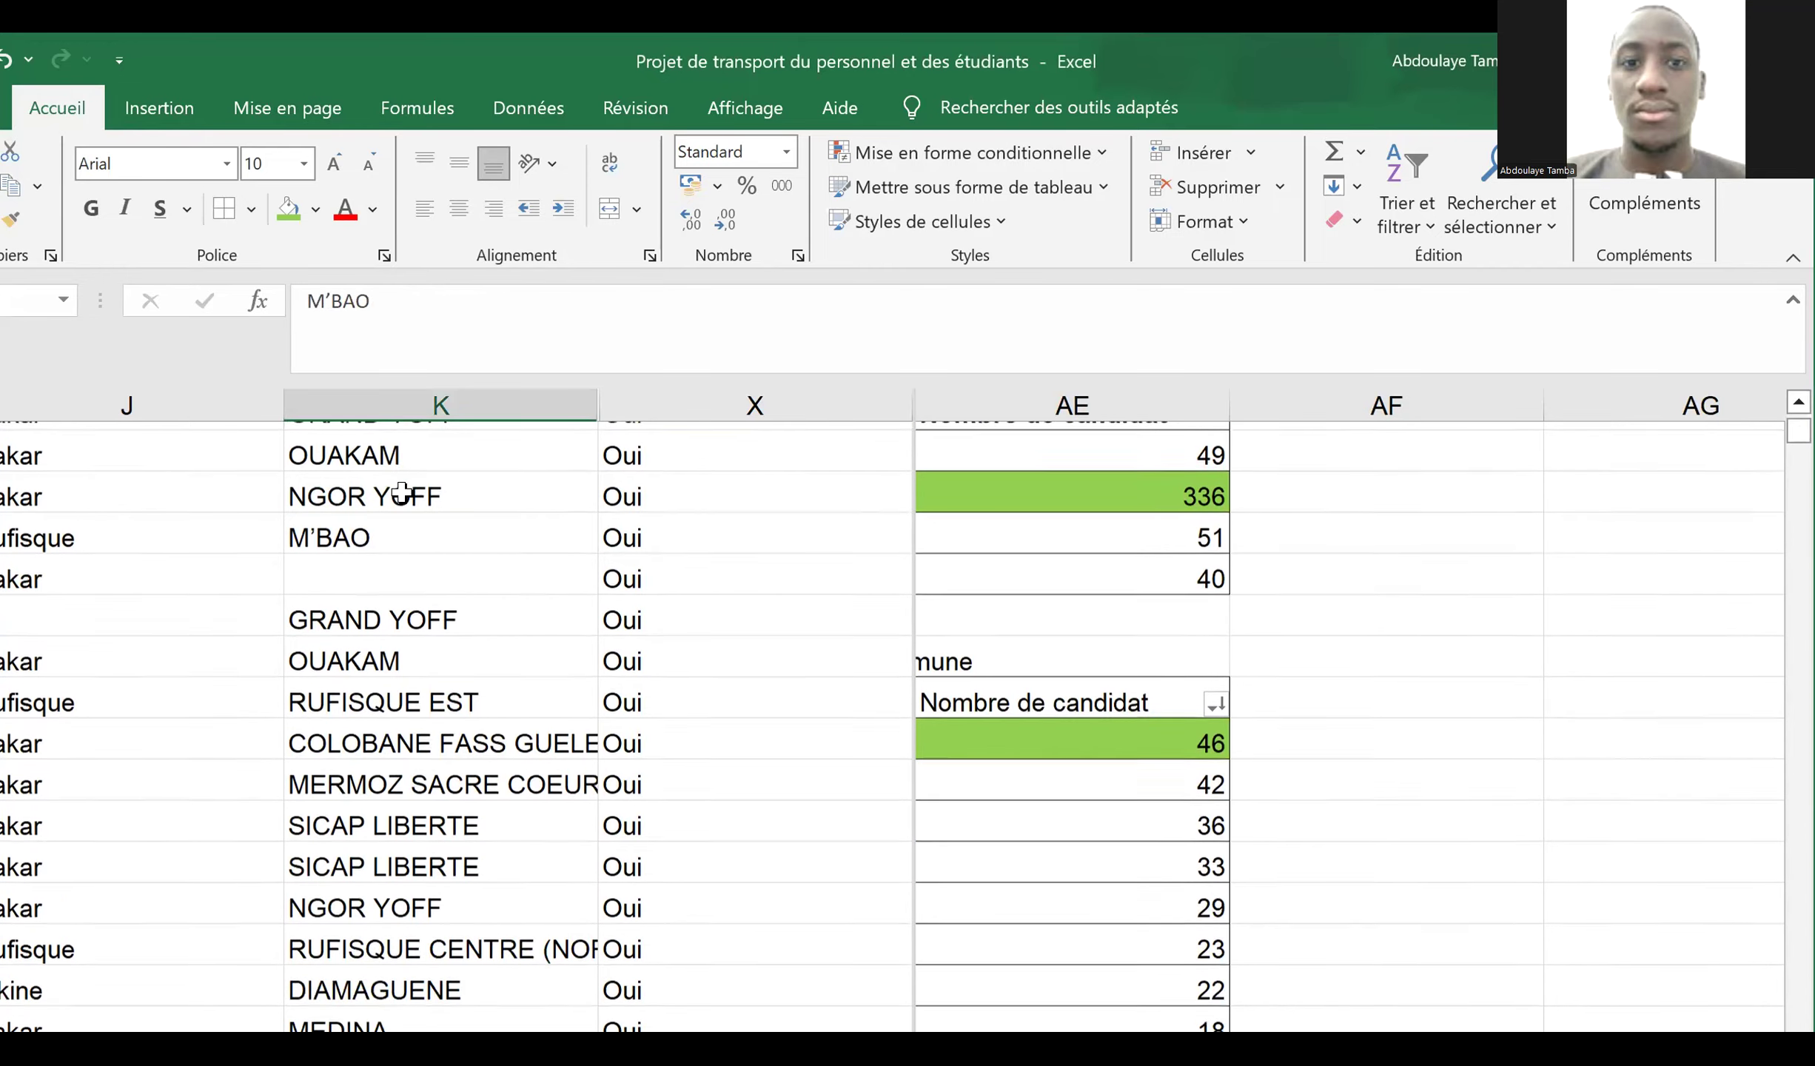
key(Down)
key(Down)
key(Down)
key(Down)
key(Down)
key(Down)
key(Down)
key(Down)
key(Down)
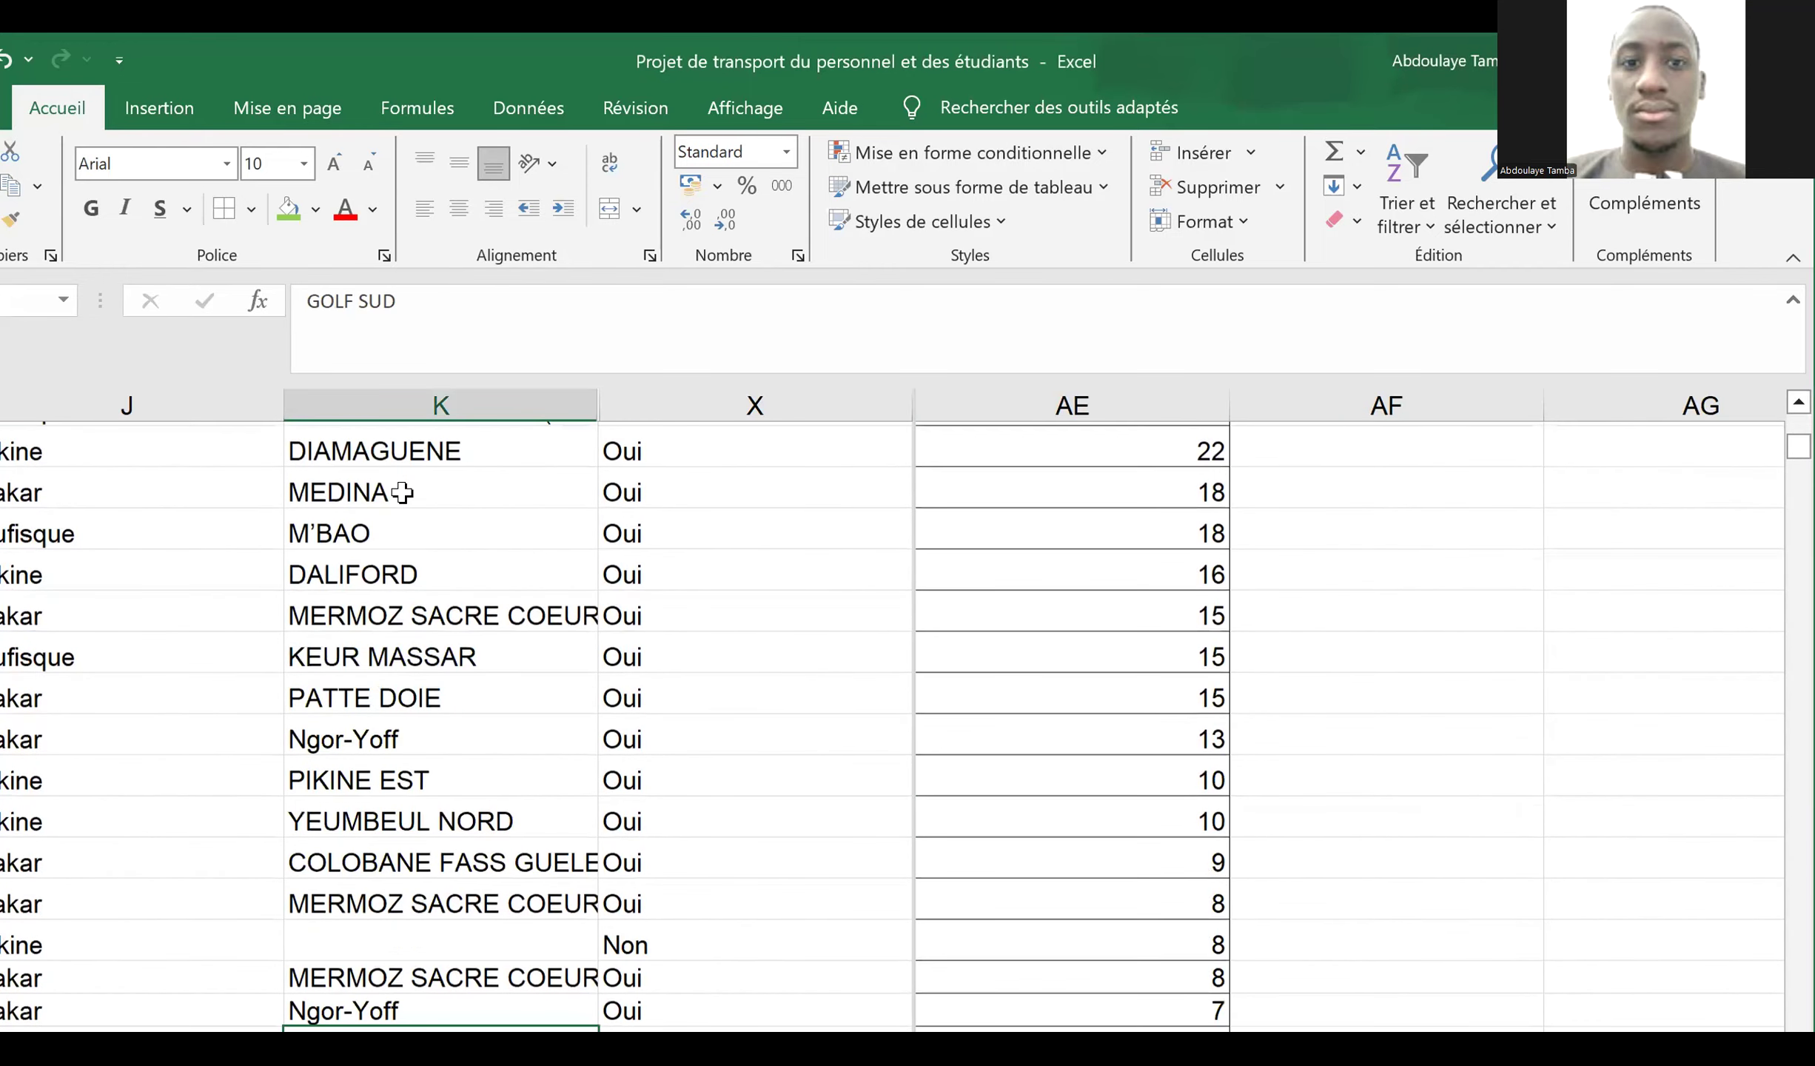
key(Down)
key(Down)
key(Down)
key(Down)
key(Down)
key(Down)
key(Down)
key(Down)
key(Down)
key(Down)
key(Down)
key(Down)
key(Down)
key(Down)
key(Down)
key(Down)
key(Down)
key(Down)
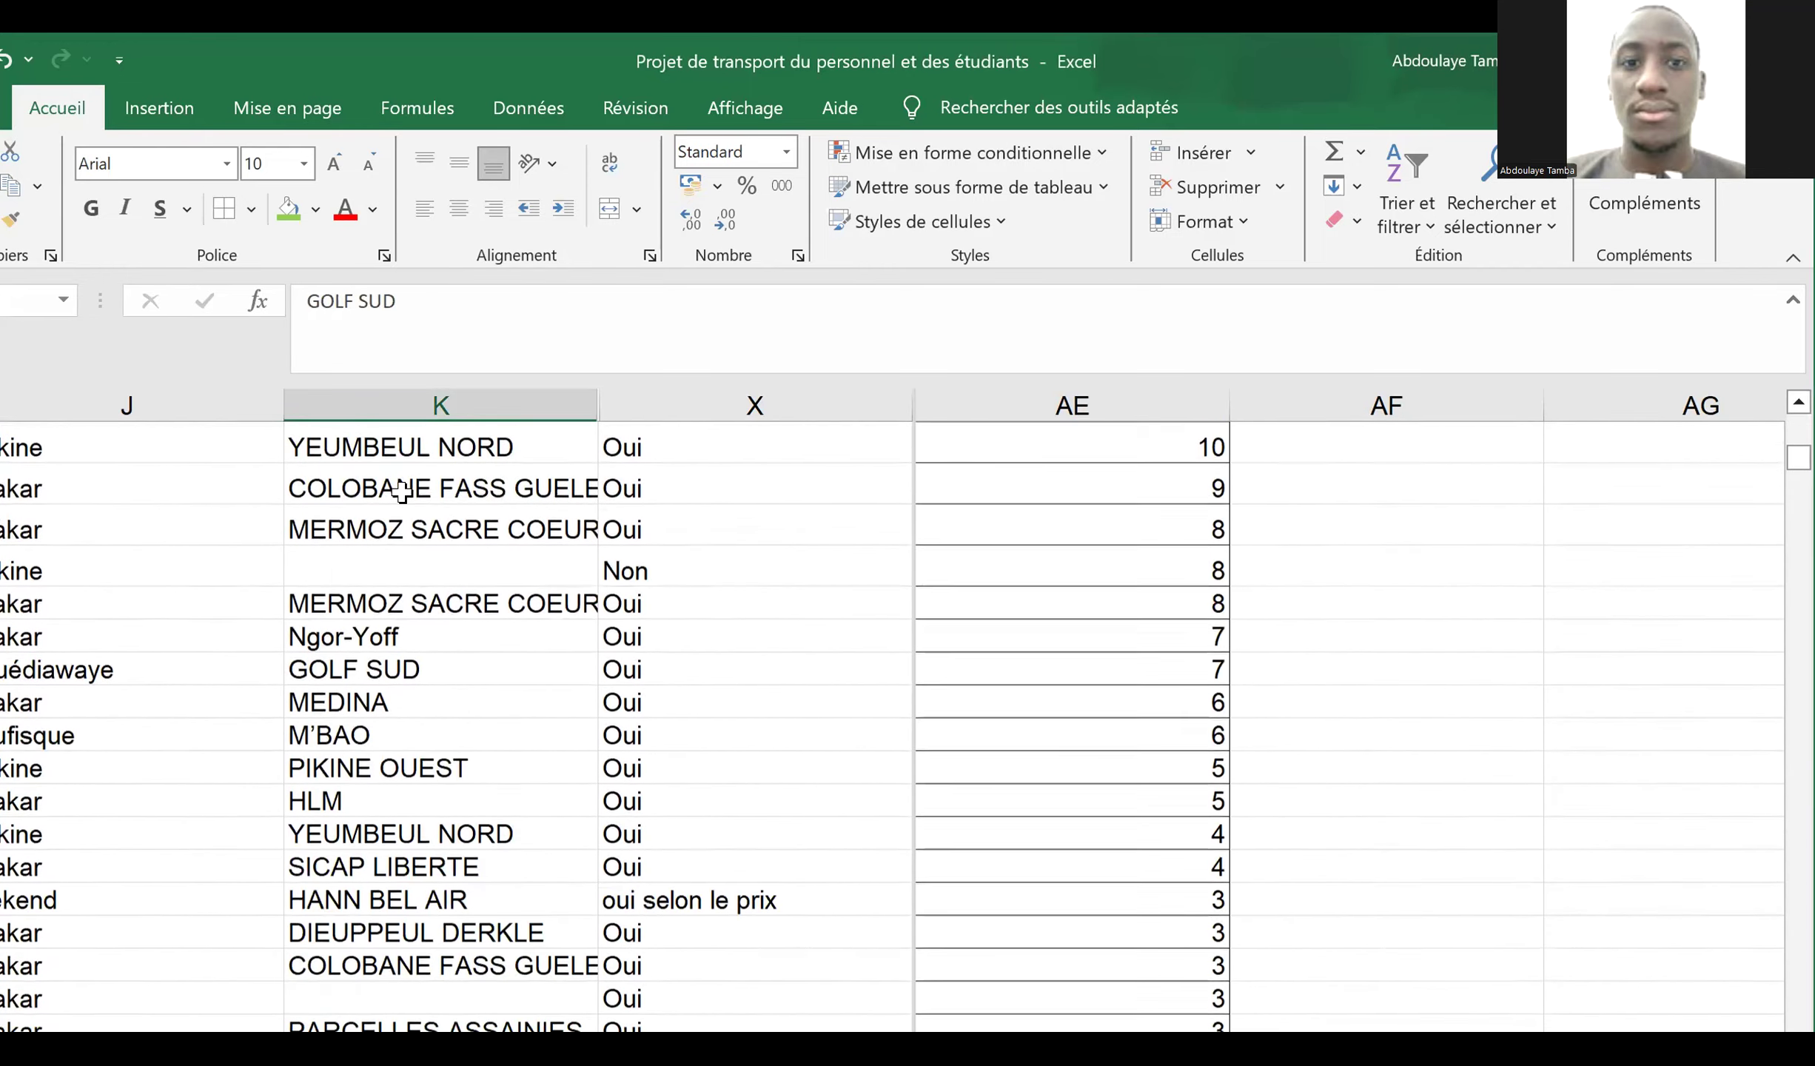
key(Up)
key(Up)
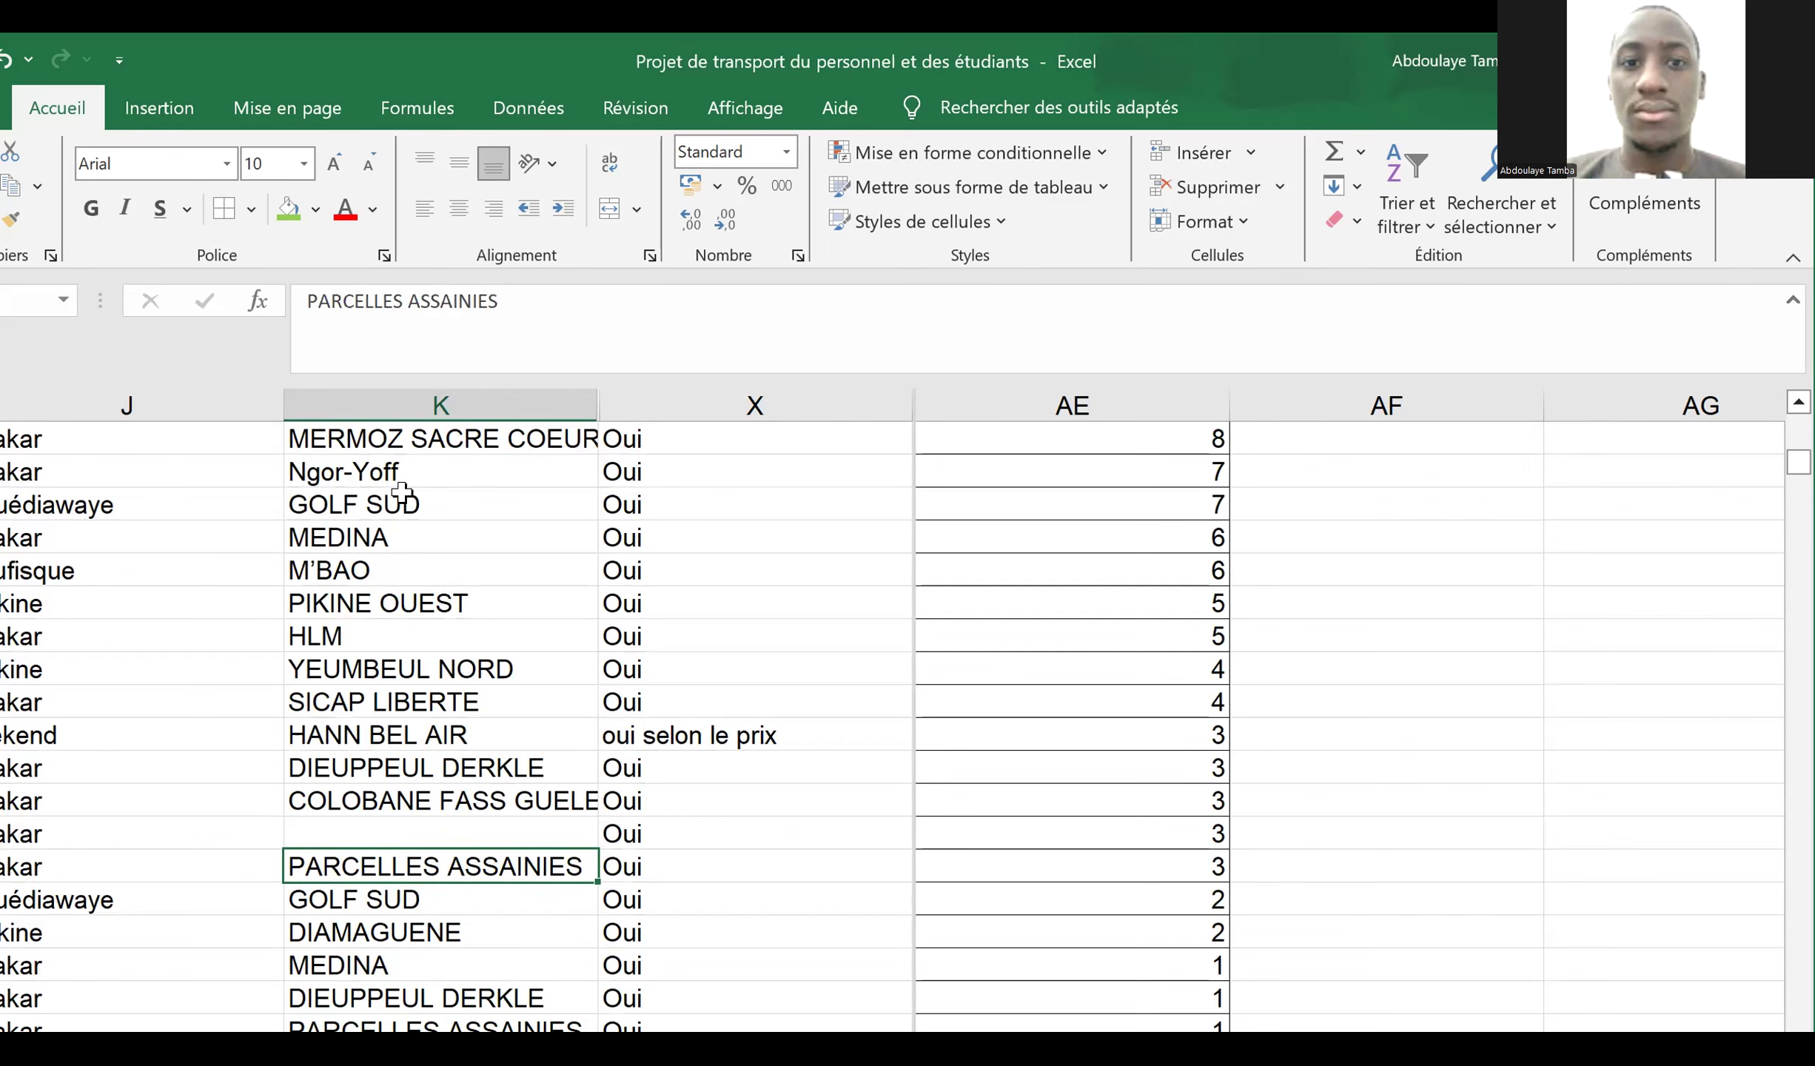
key(ctrl+c)
key(Up)
key(Up)
key(Up)
key(Up)
key(Up)
key(Up)
key(Up)
key(Up)
key(Up)
key(Up)
key(Up)
key(Up)
key(Up)
key(Up)
key(Up)
key(Up)
key(Up)
key(Up)
key(Up)
key(Up)
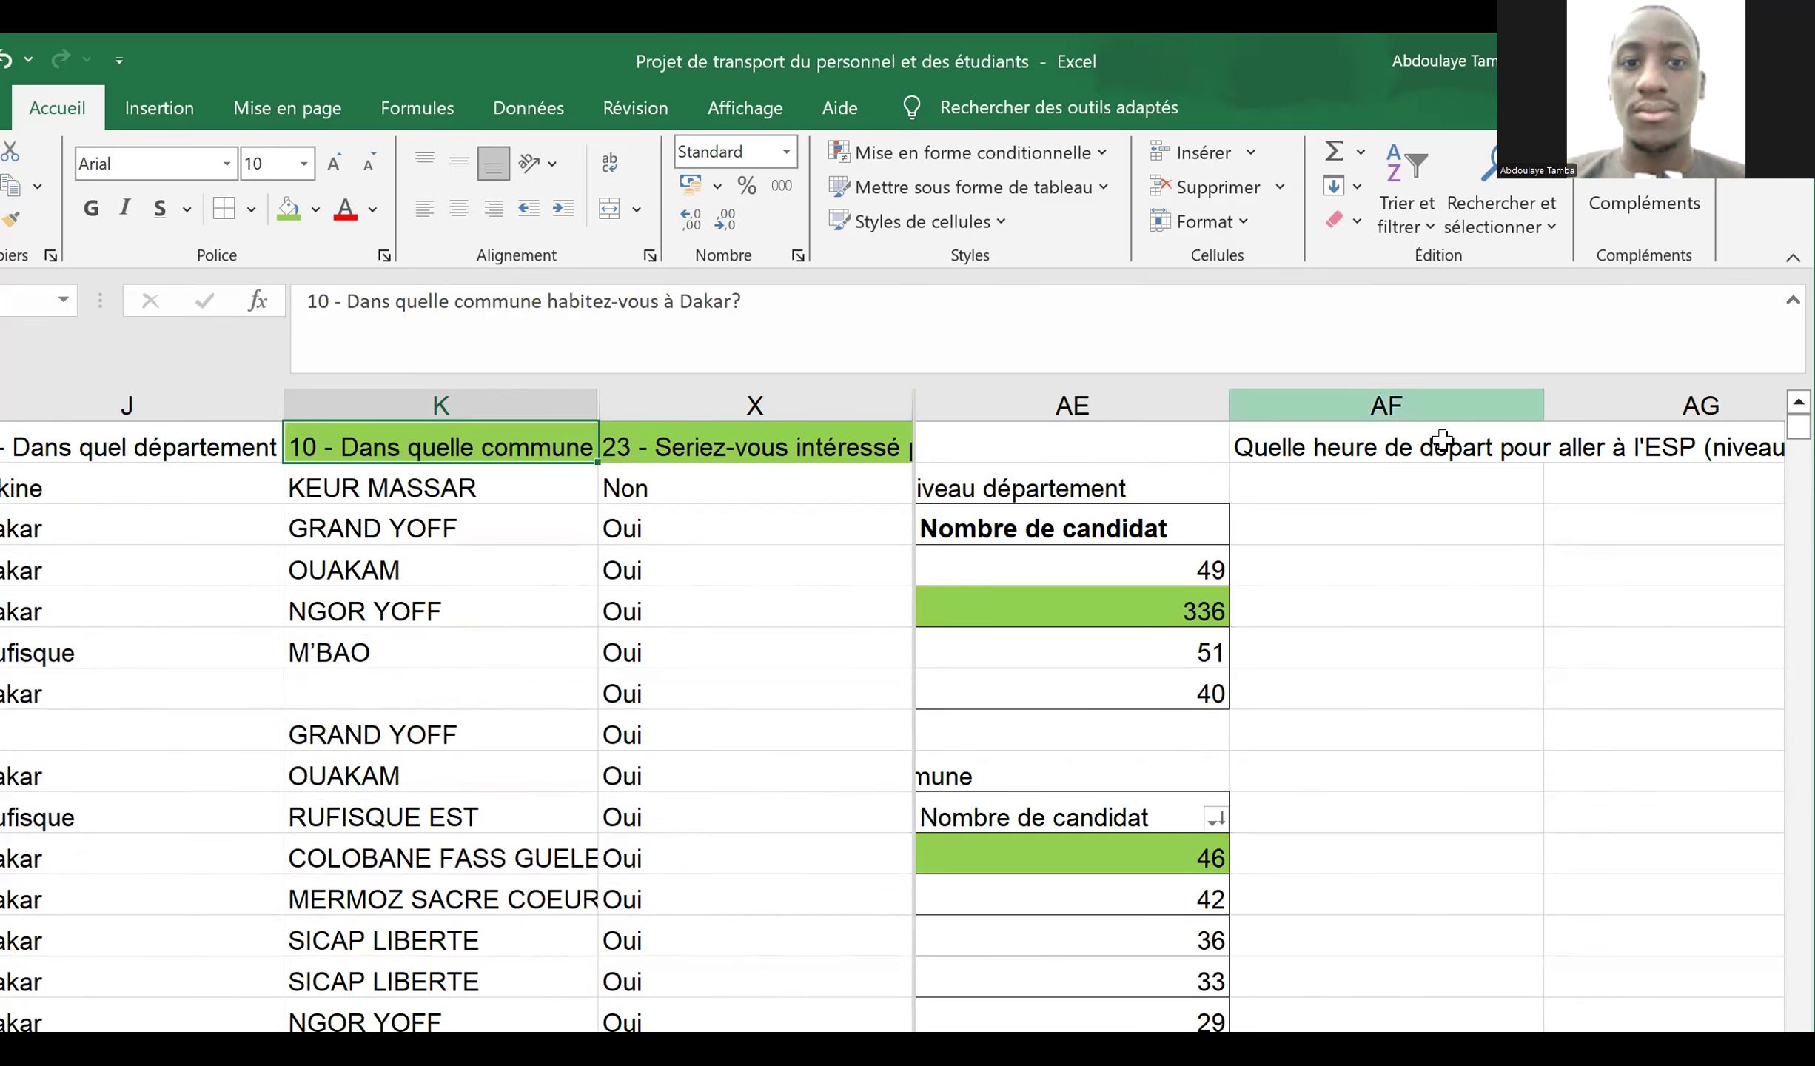
click(1382, 485)
key(ctrl+v)
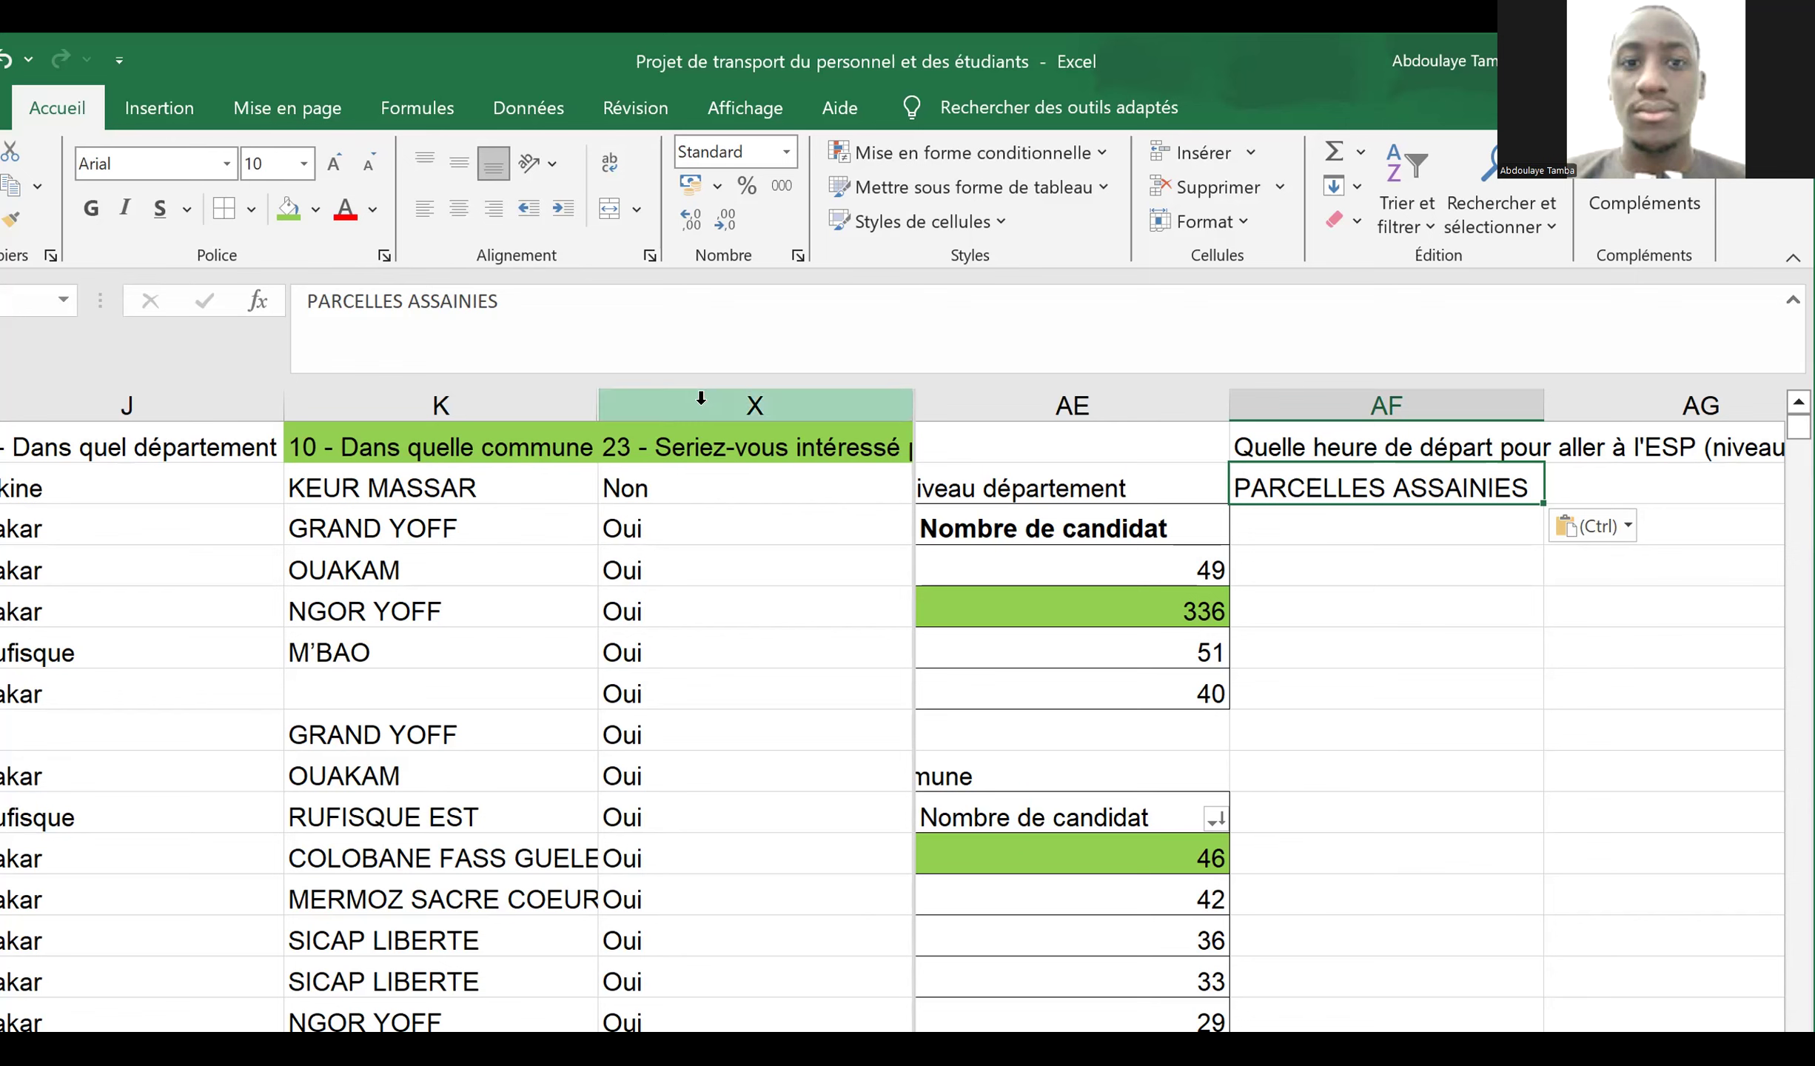
drag(697, 405, 440, 405)
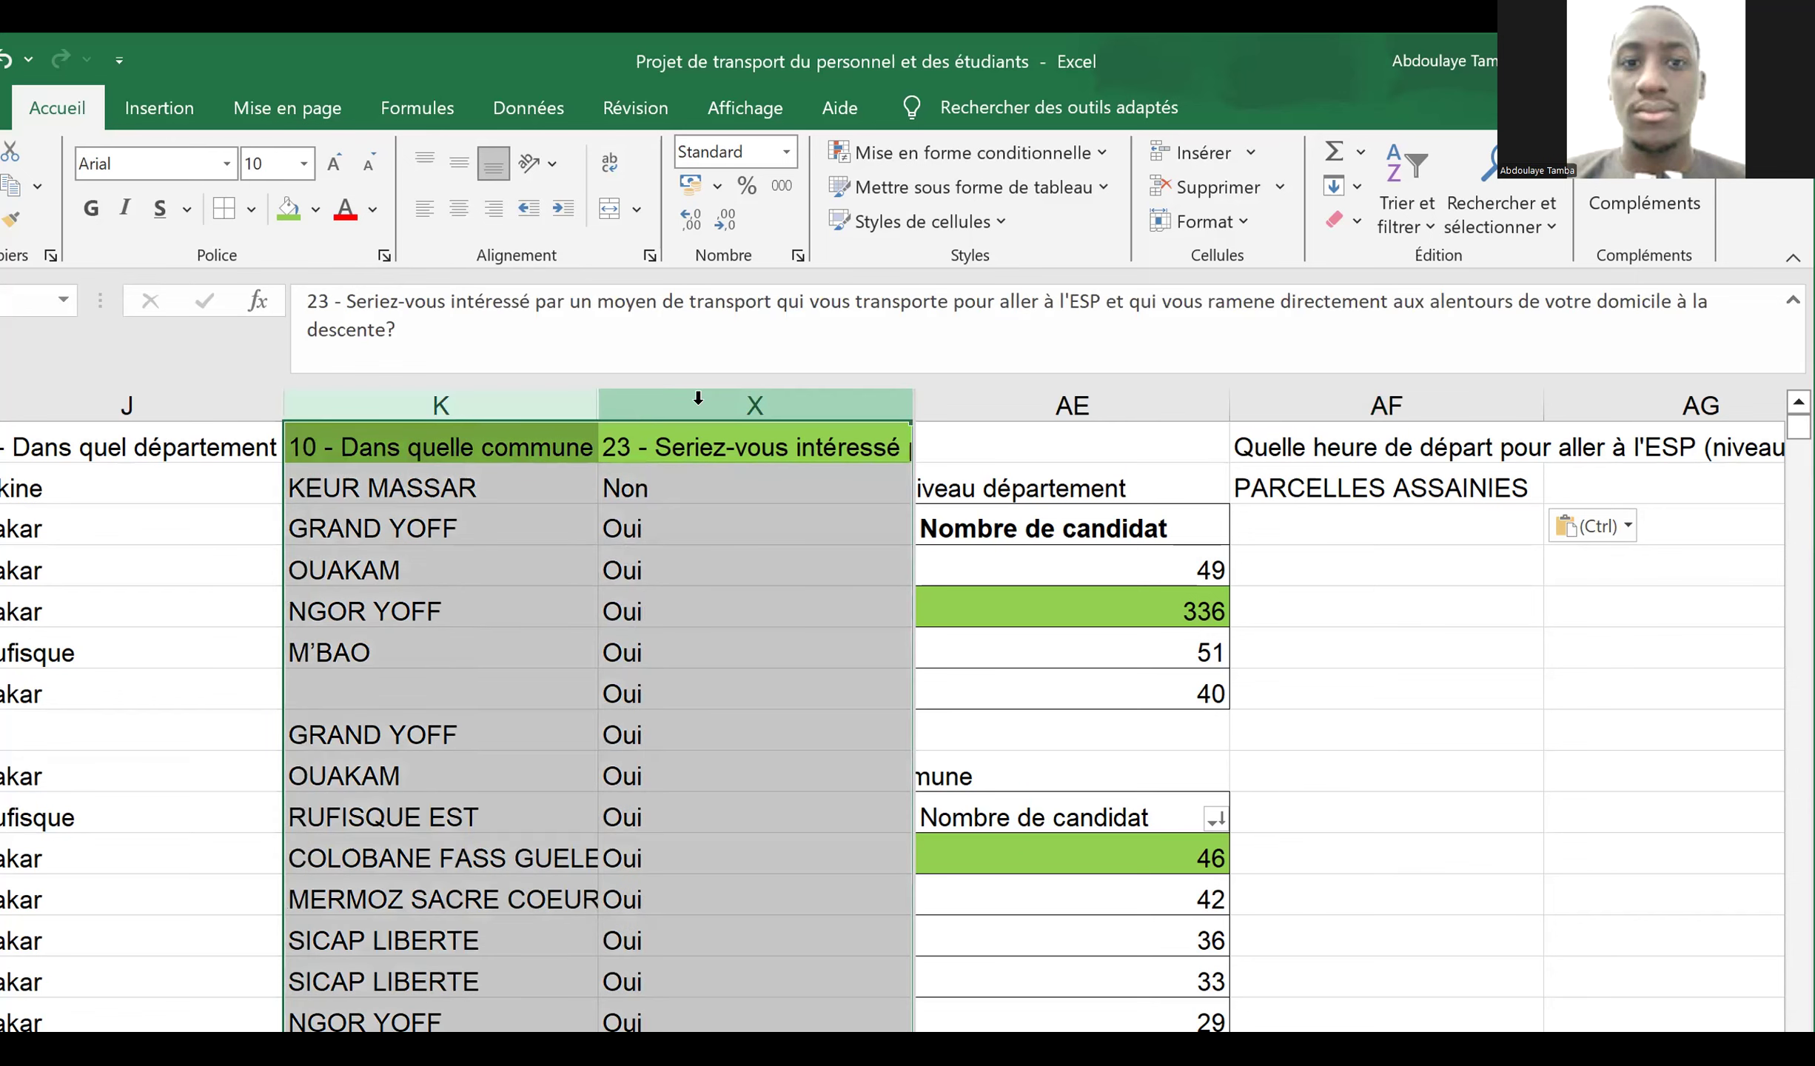
right_click(514, 402)
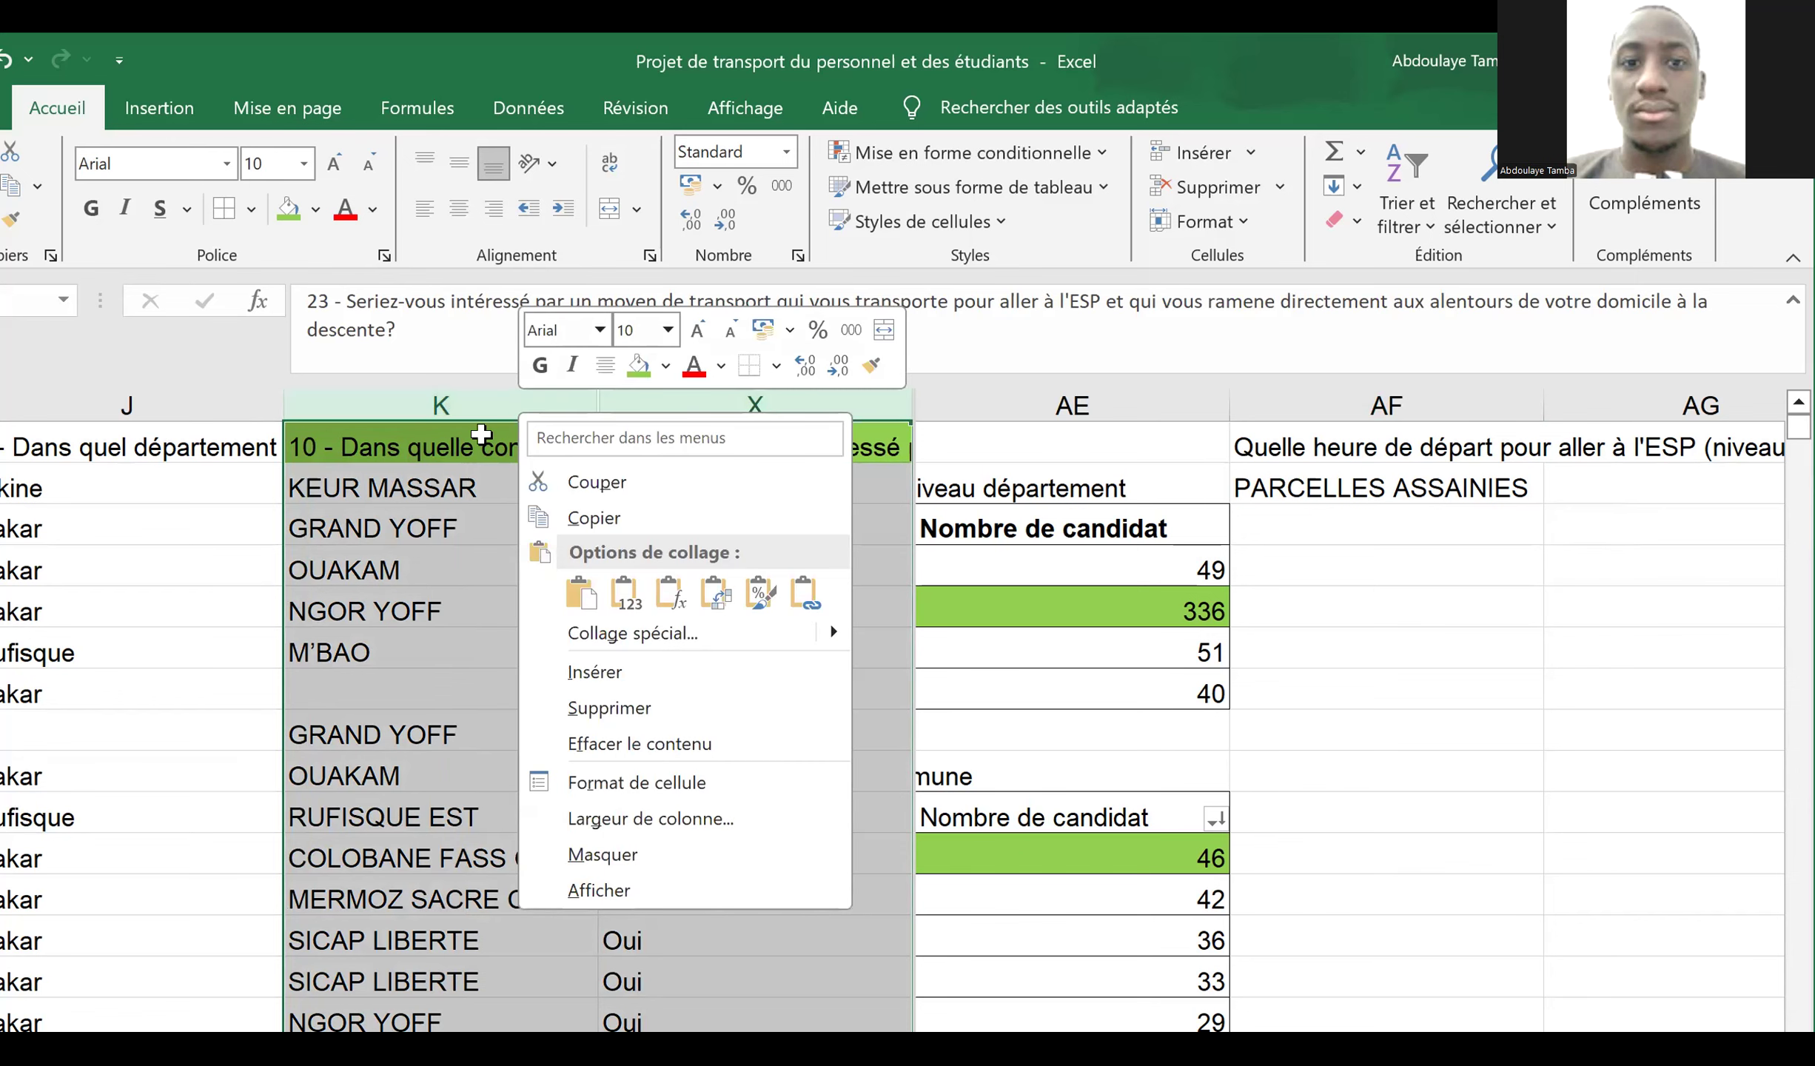
click(481, 437)
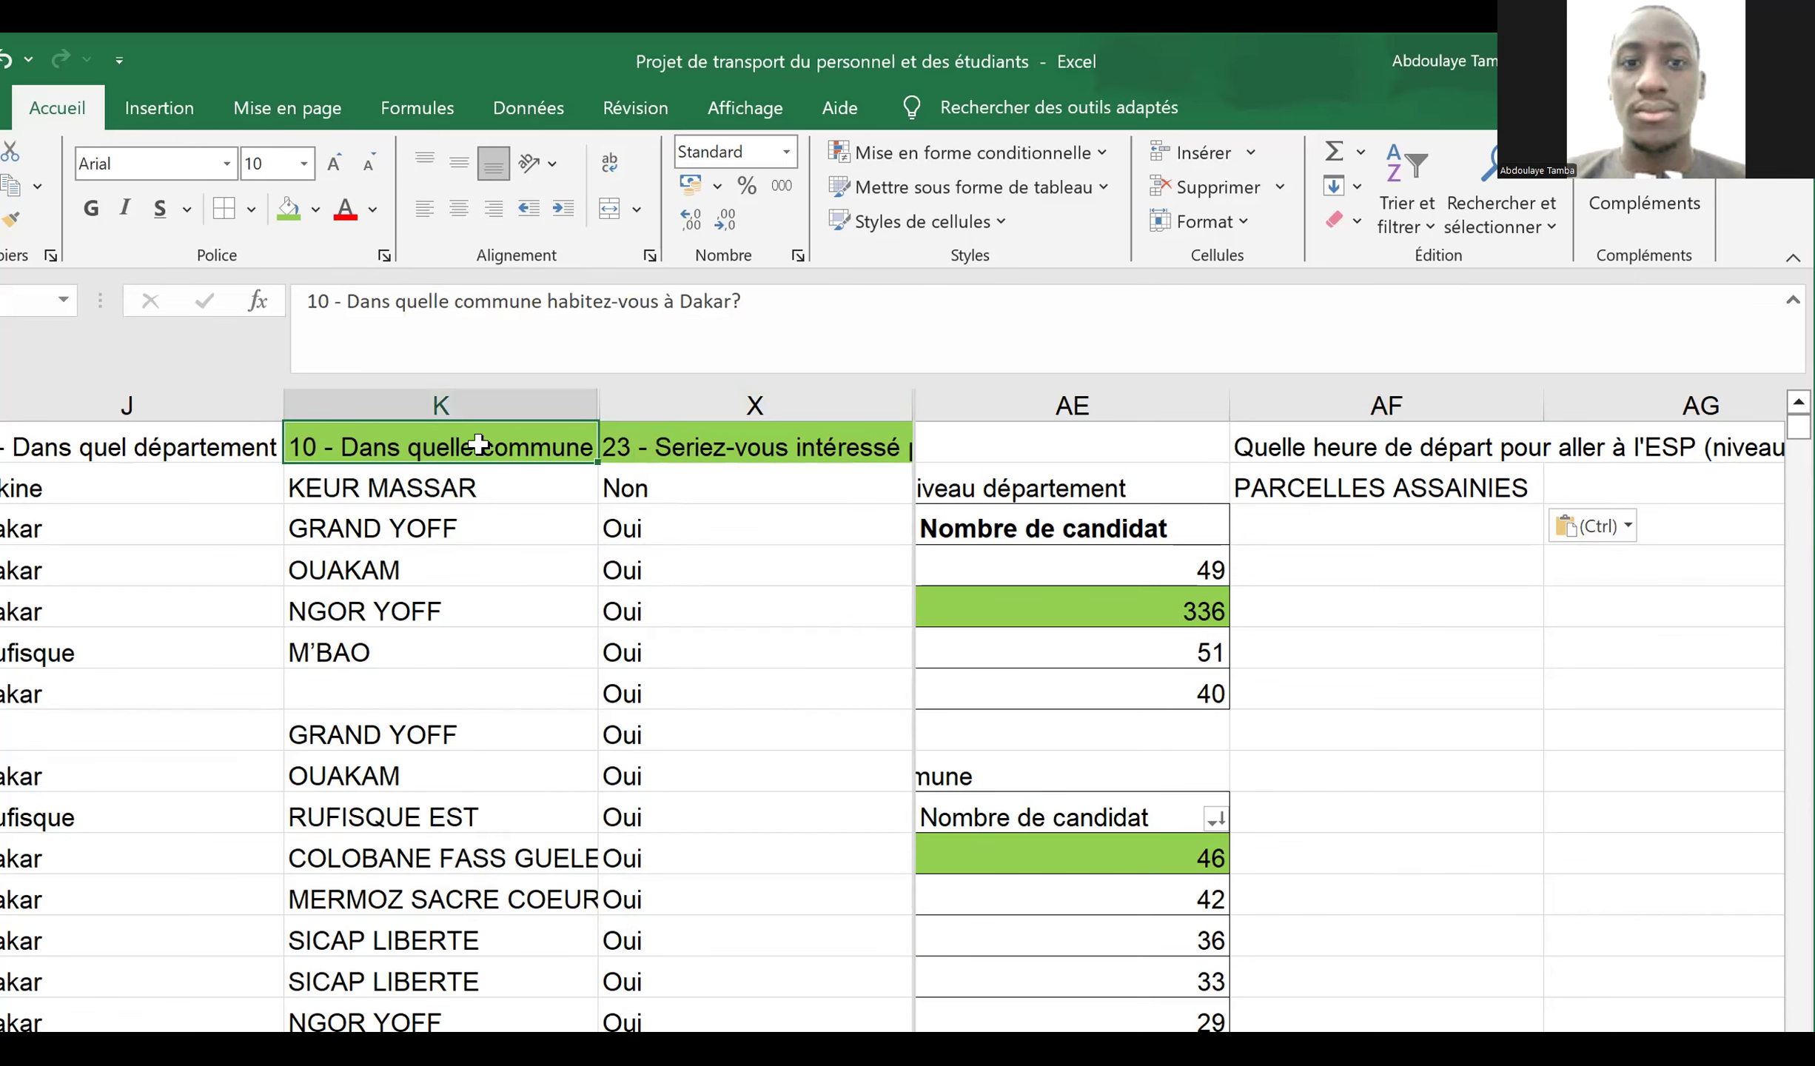
click(690, 449)
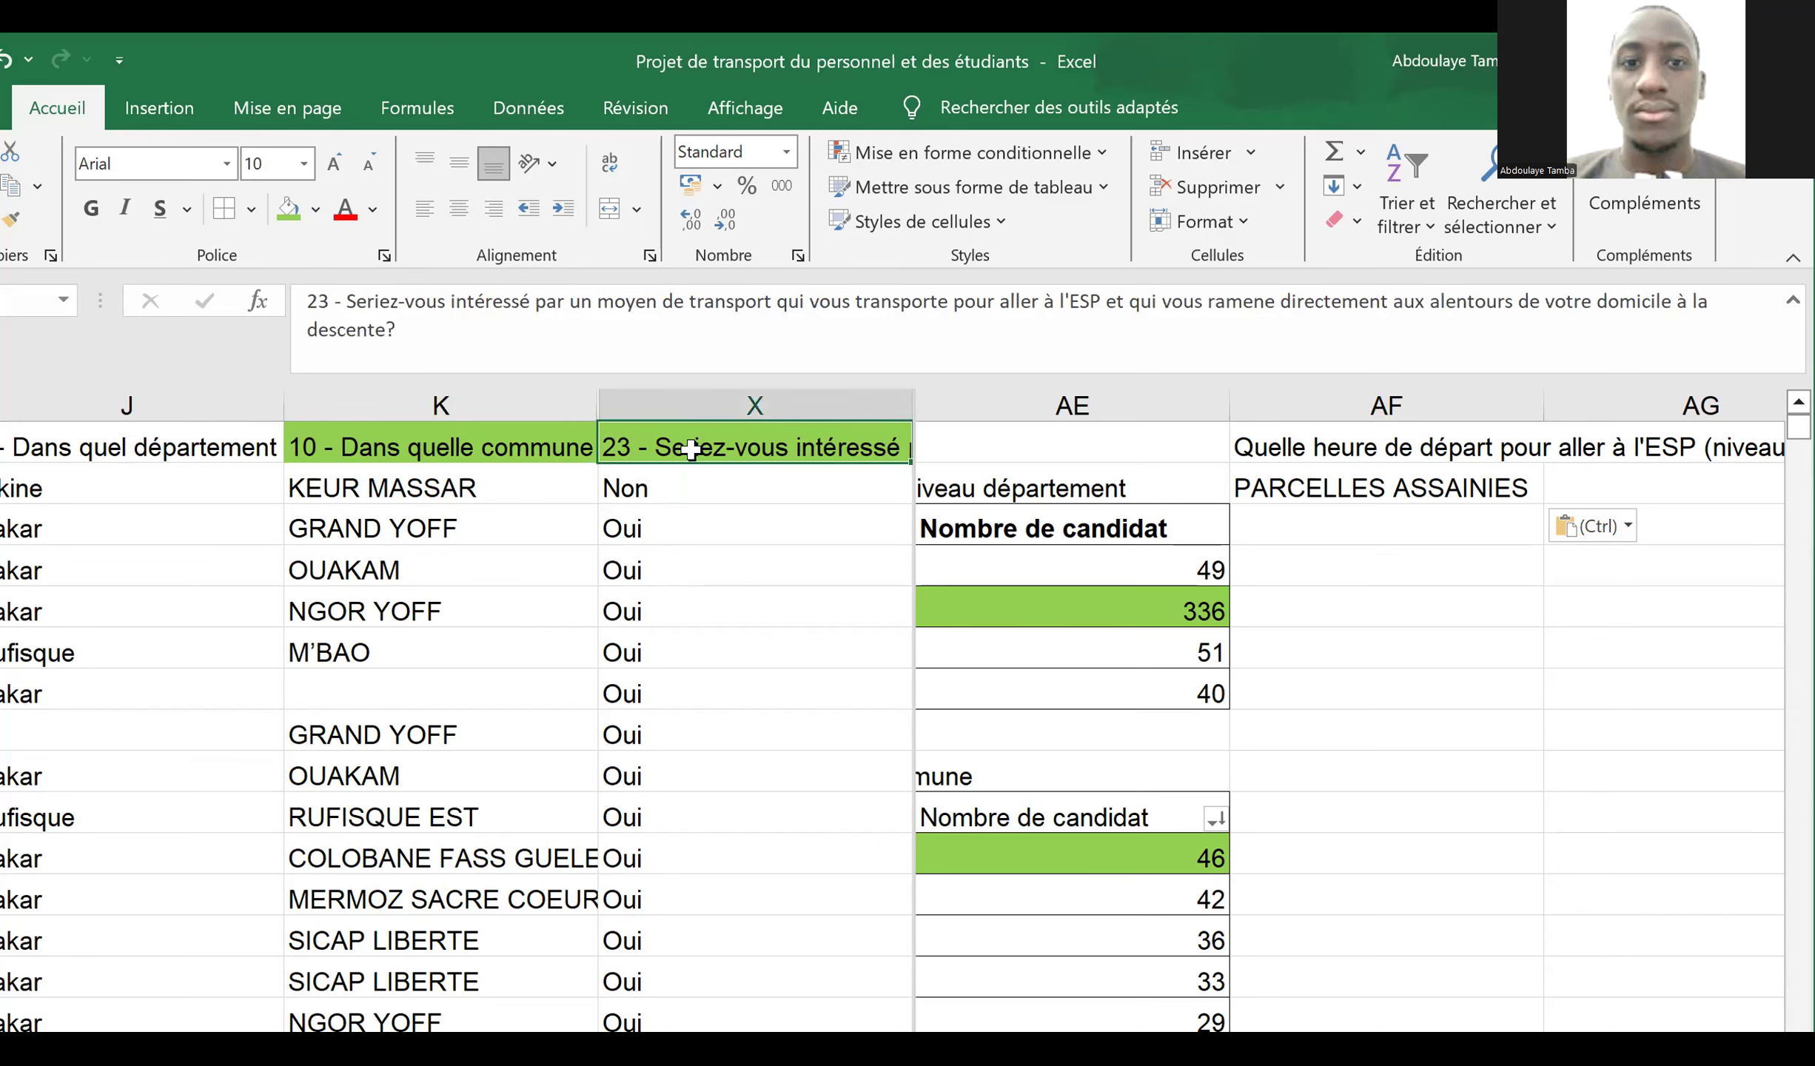
- Unhide the hidden columns between K and X
click(617, 402)
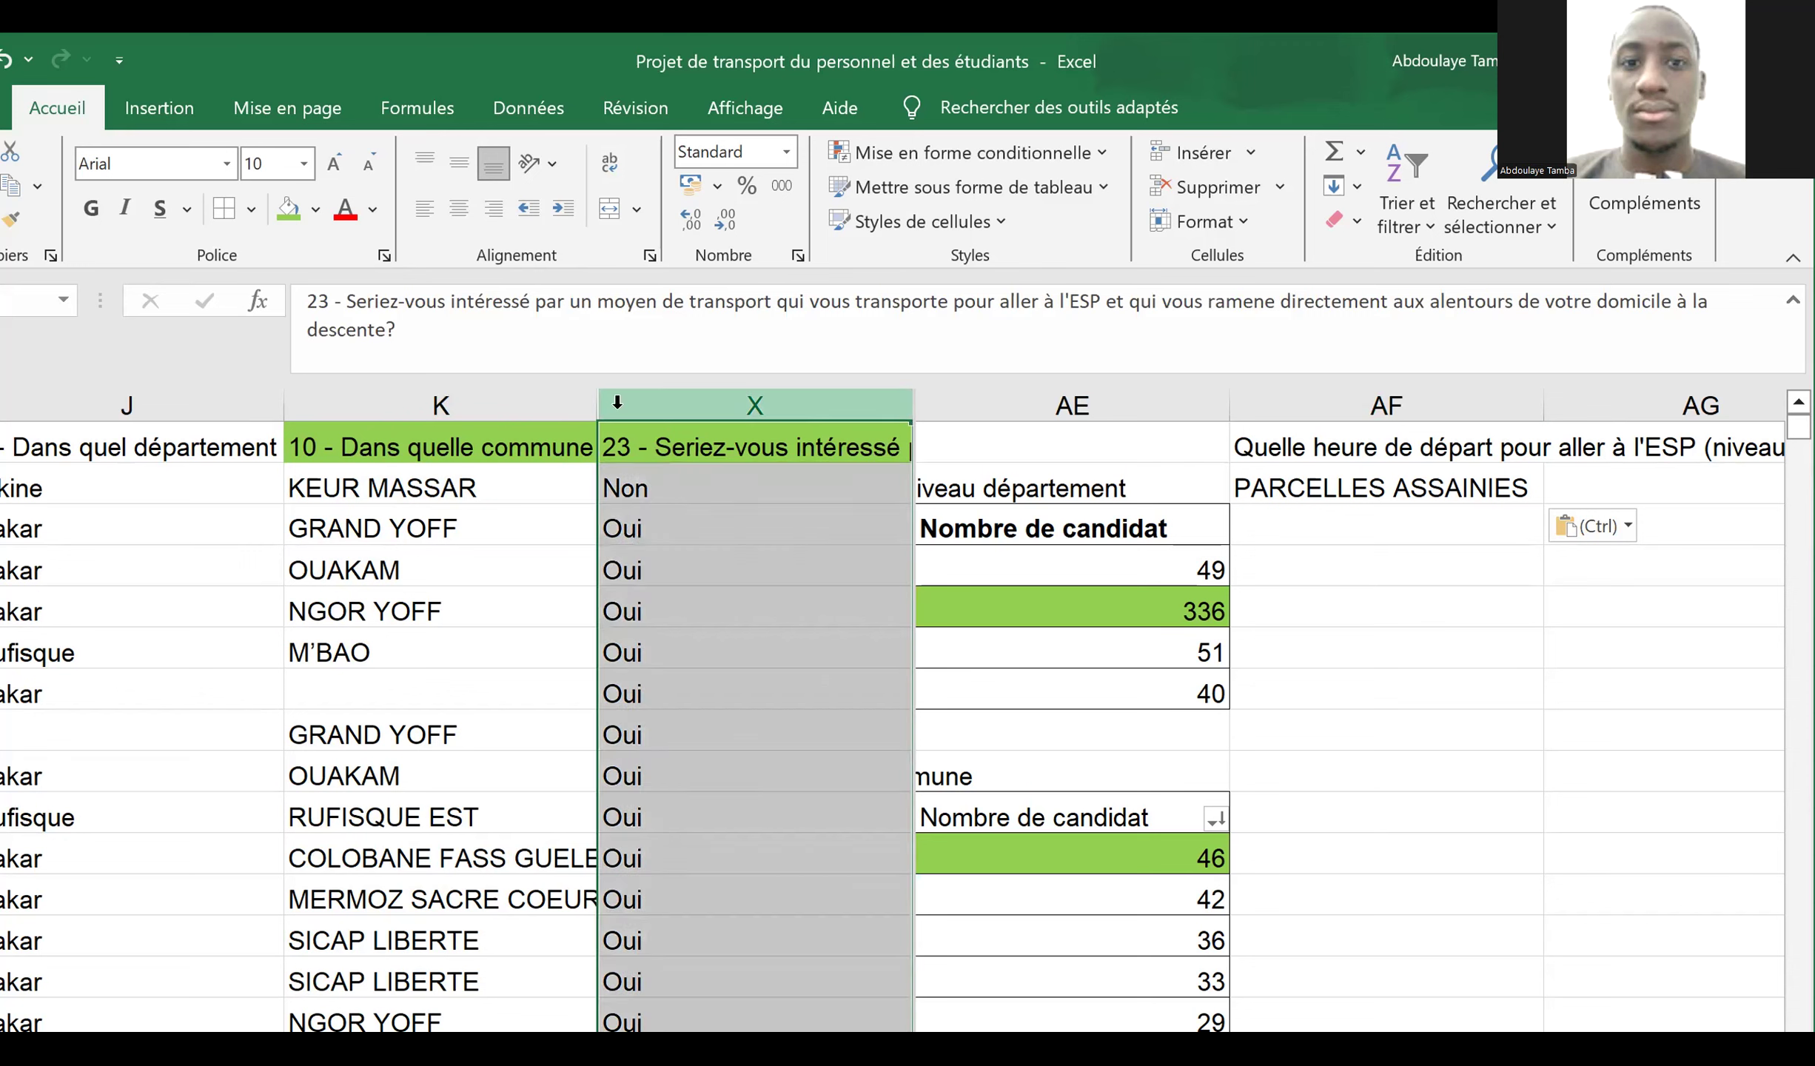
shift+click(440, 405)
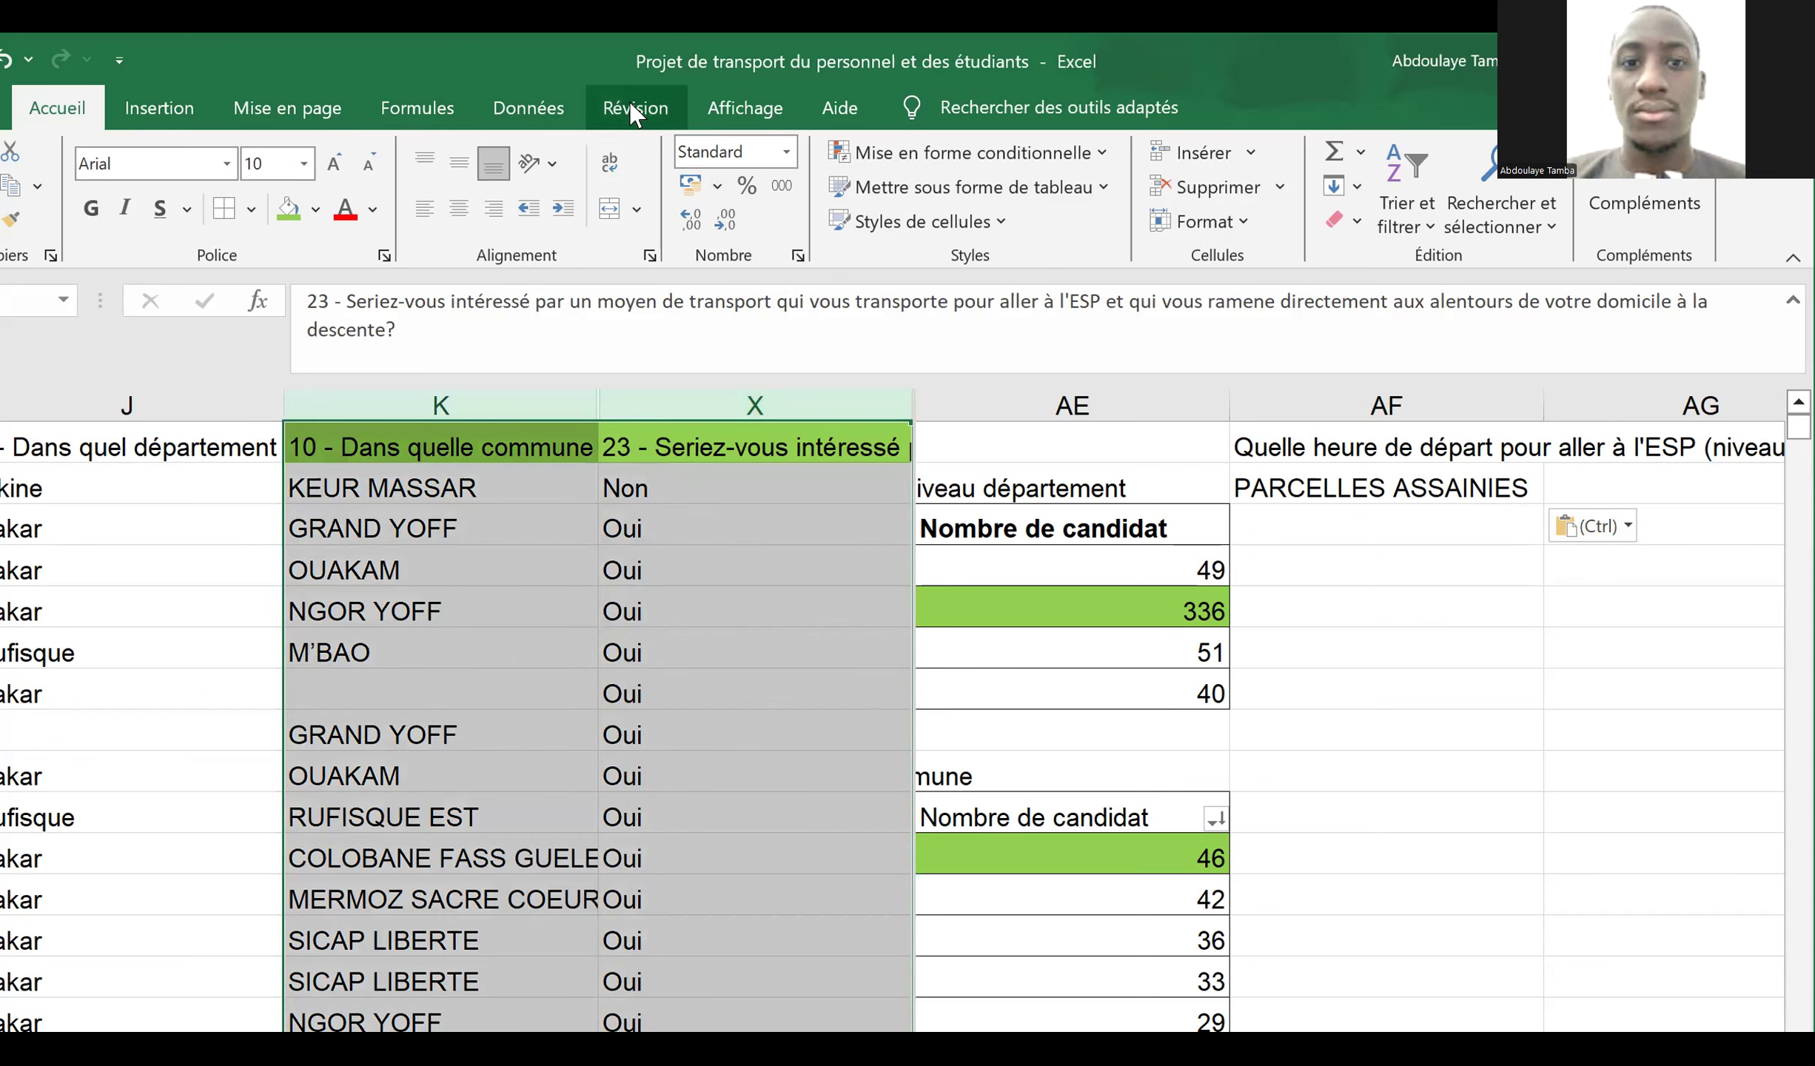
right_click(542, 397)
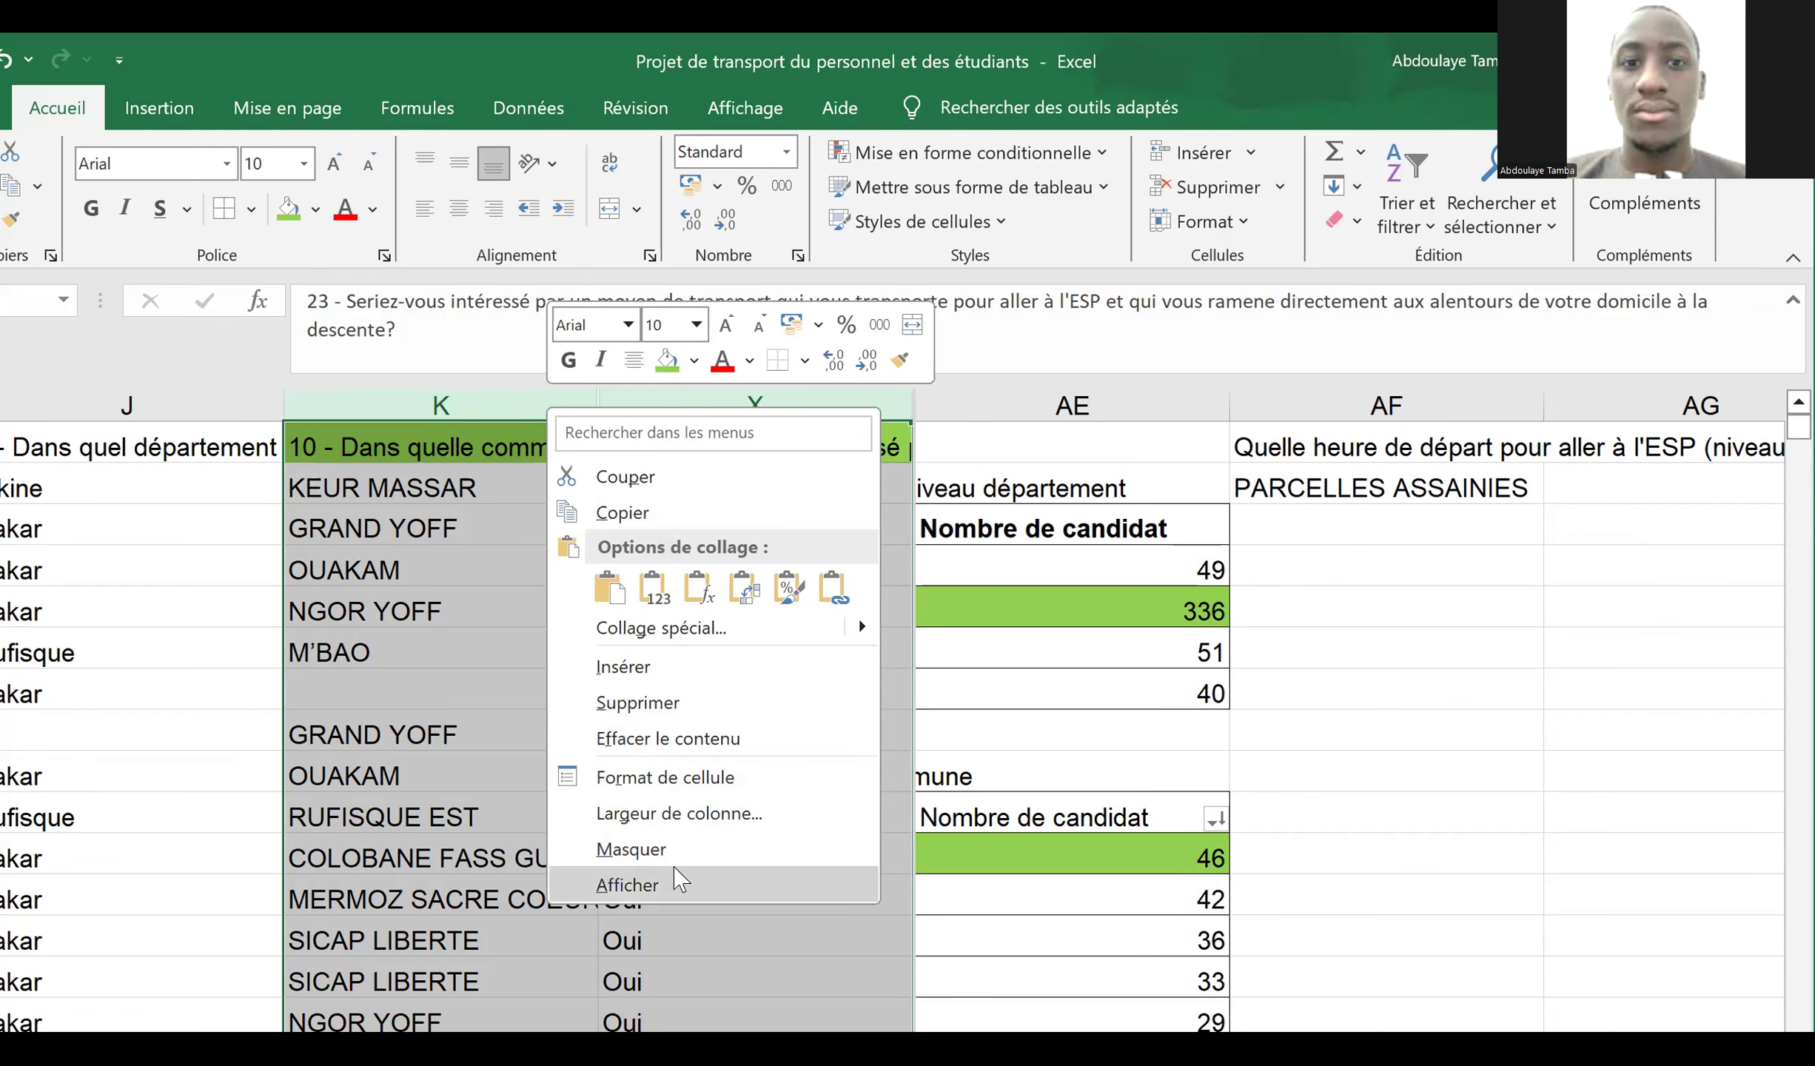
click(678, 883)
- Fill the heading of question 14, the usual arrival time at the ESP, in O1 with green
click(678, 451)
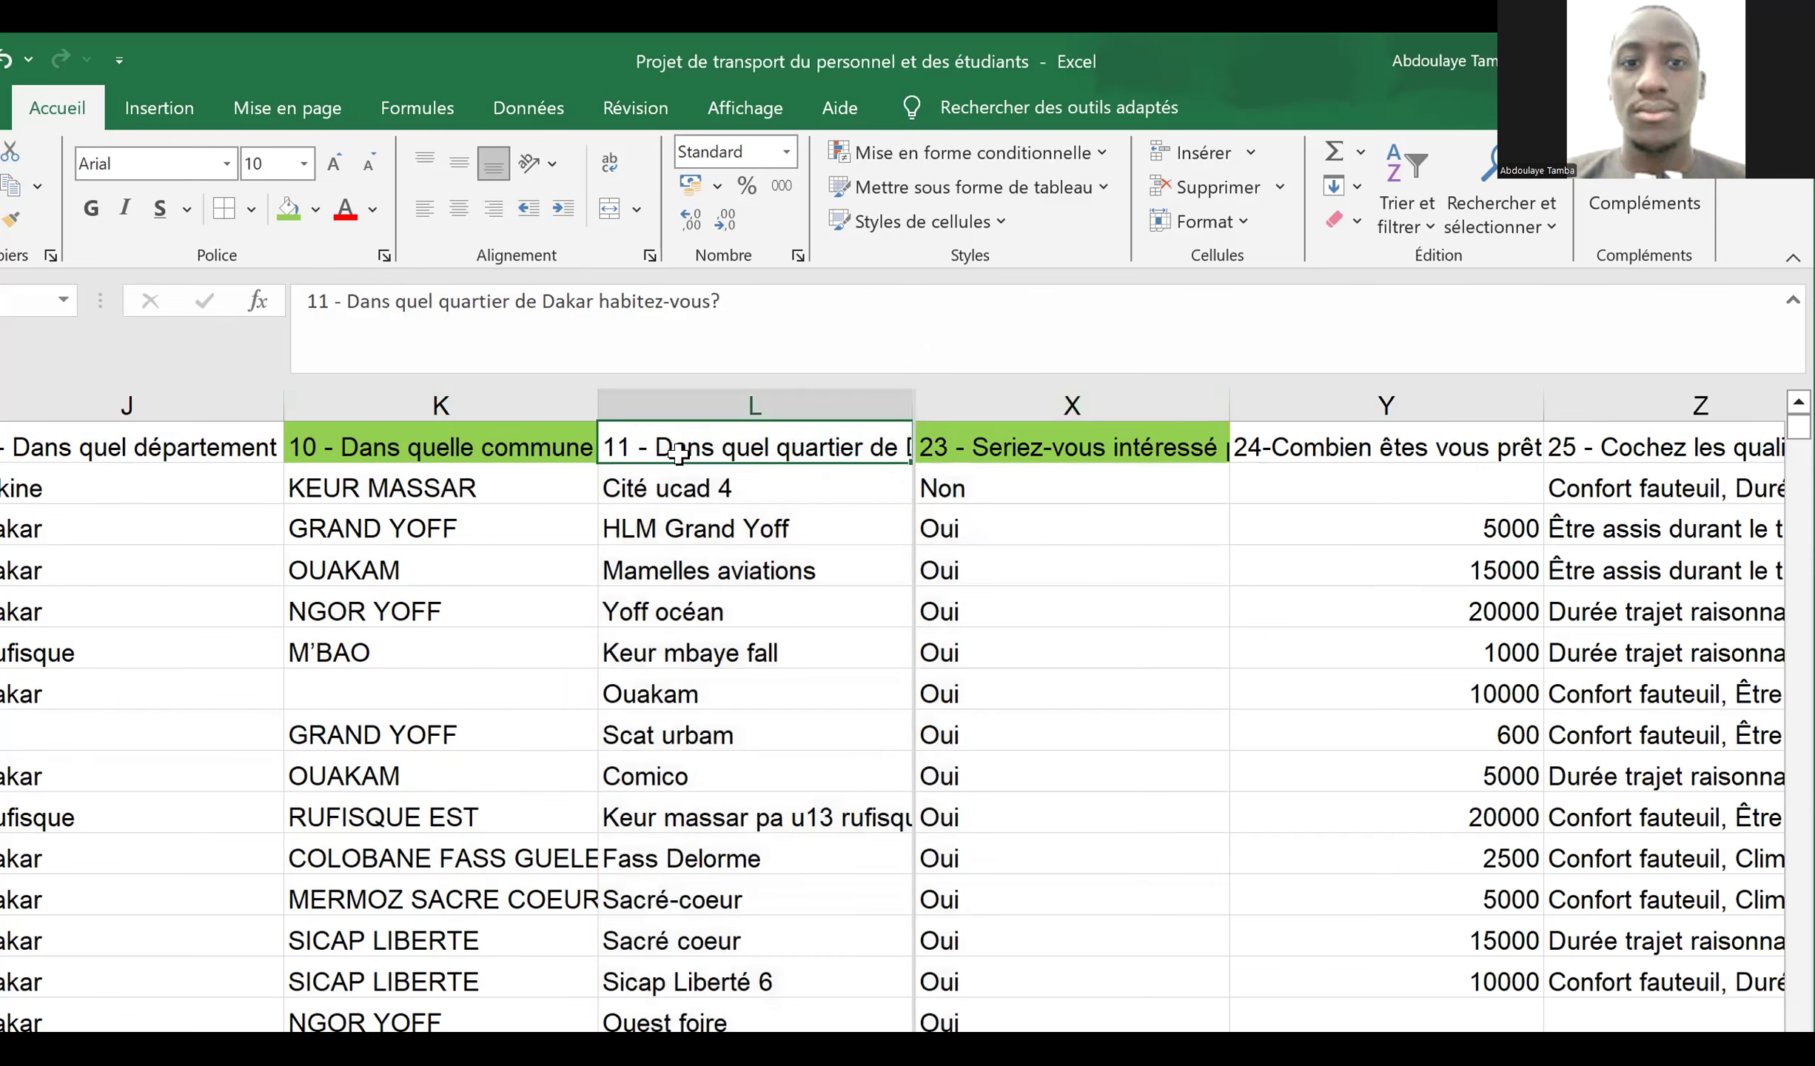
key(Right)
key(Right)
key(Right)
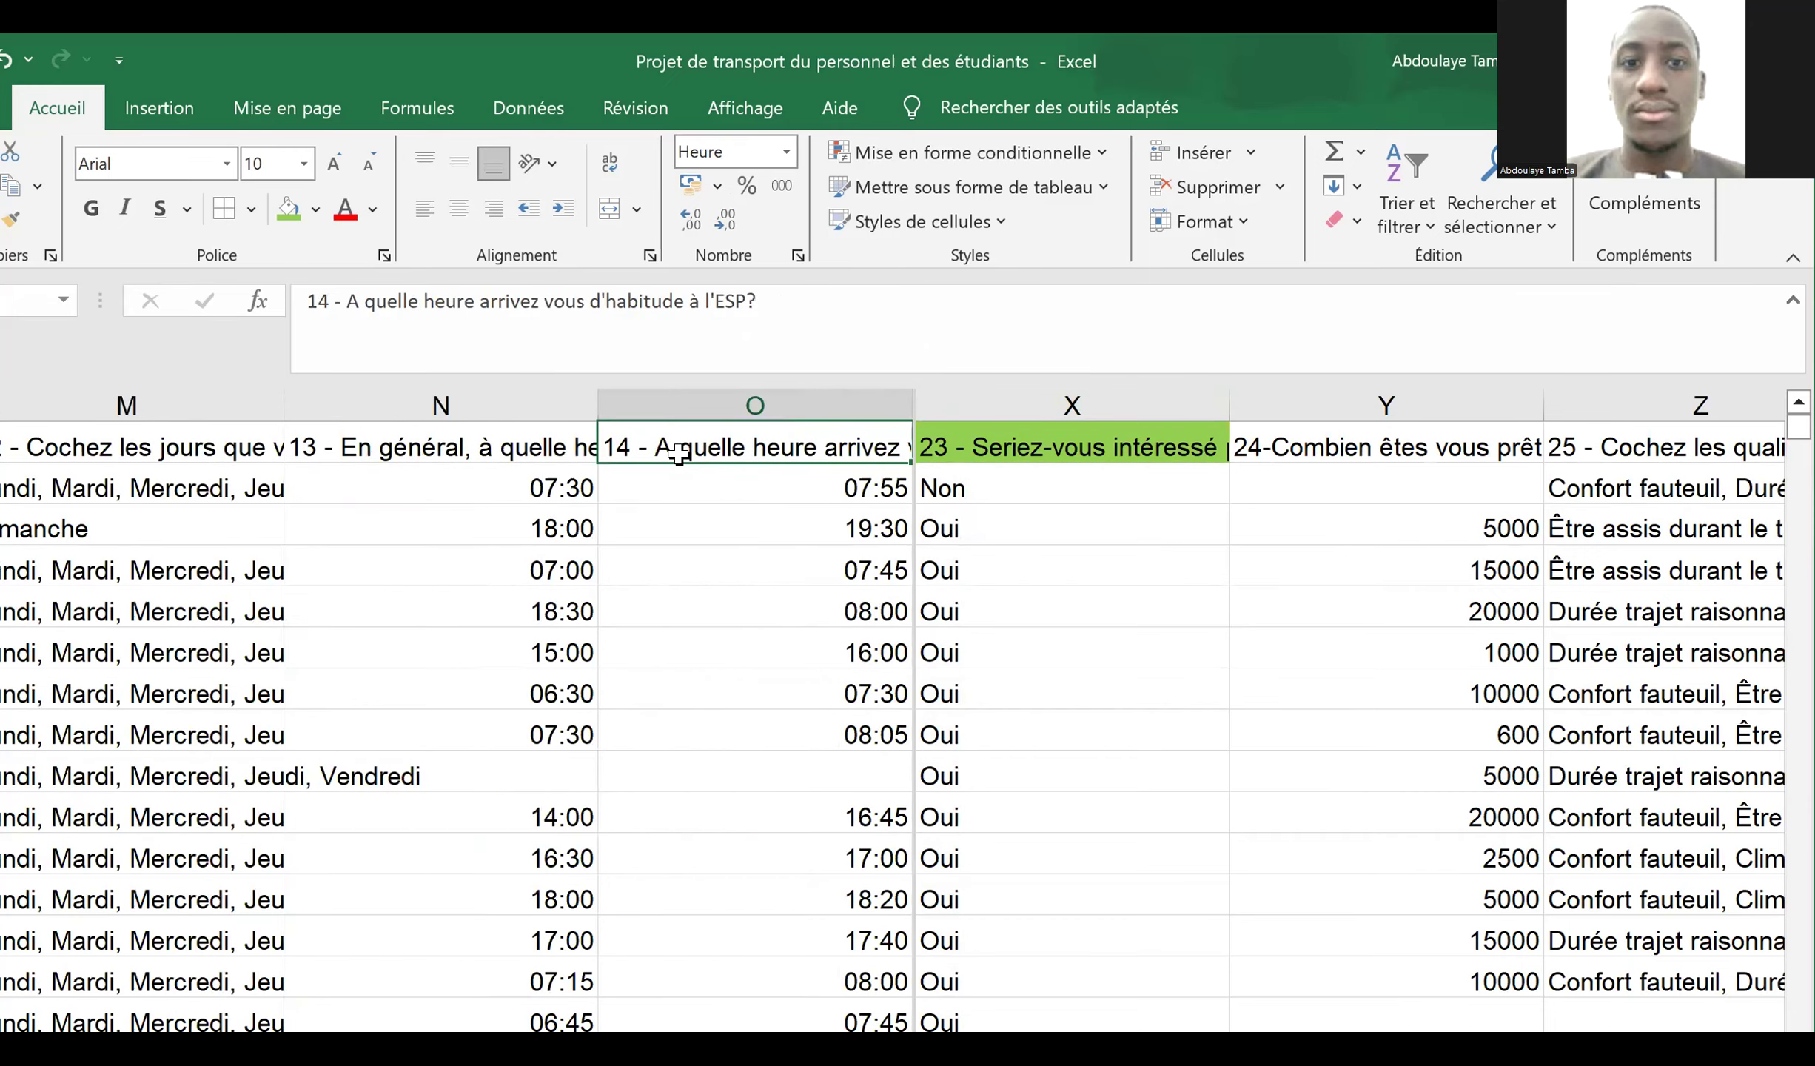
key(Right)
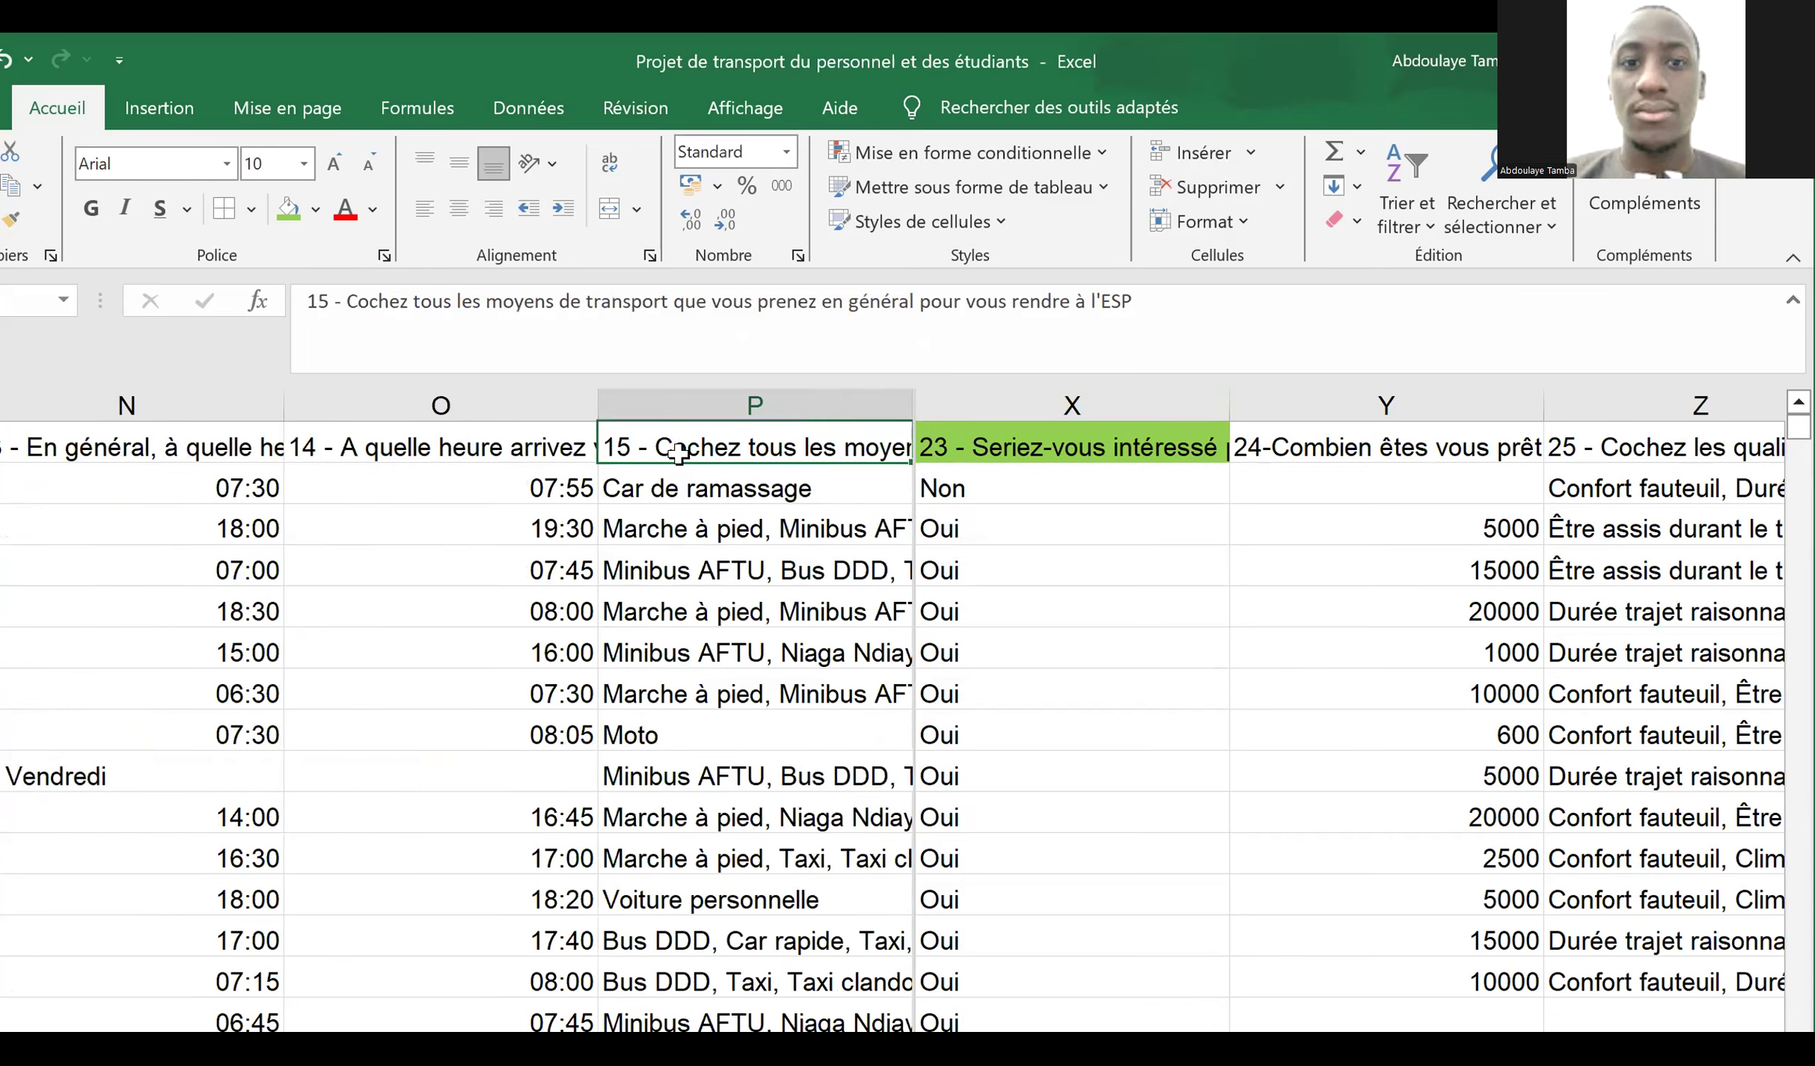
key(Left)
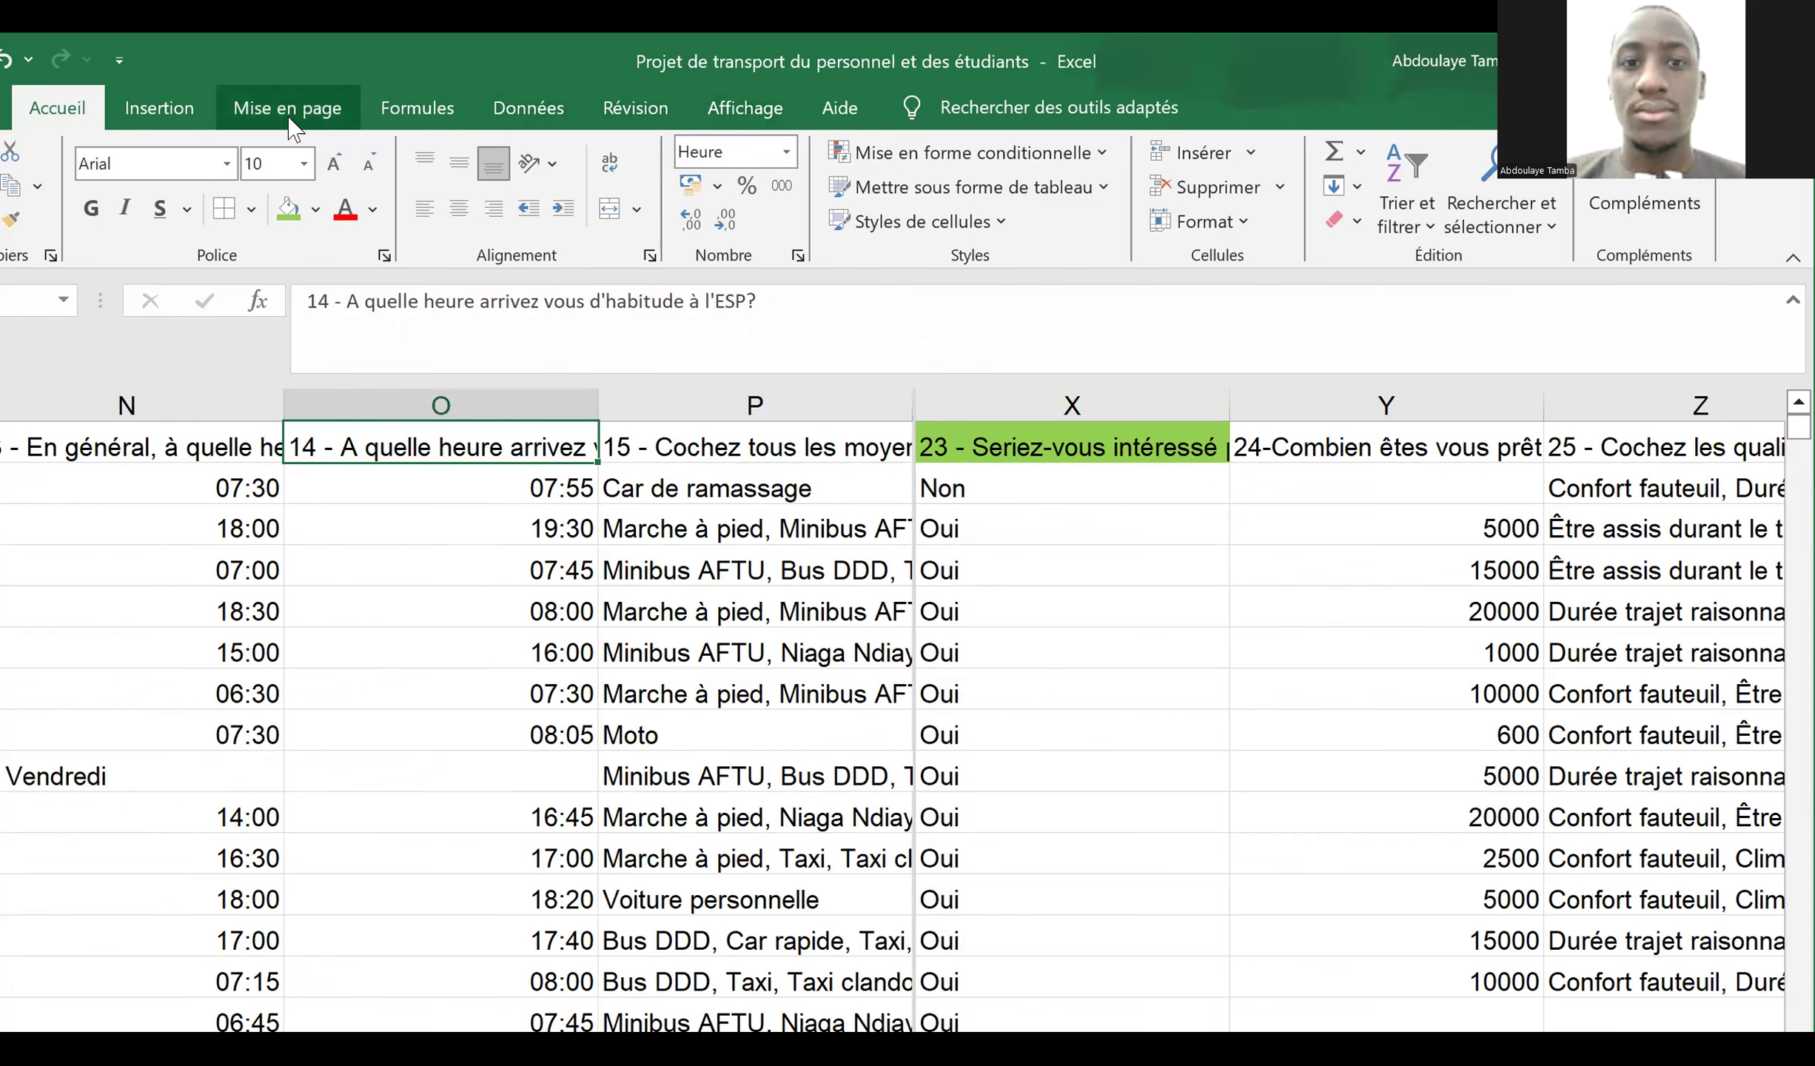
click(287, 209)
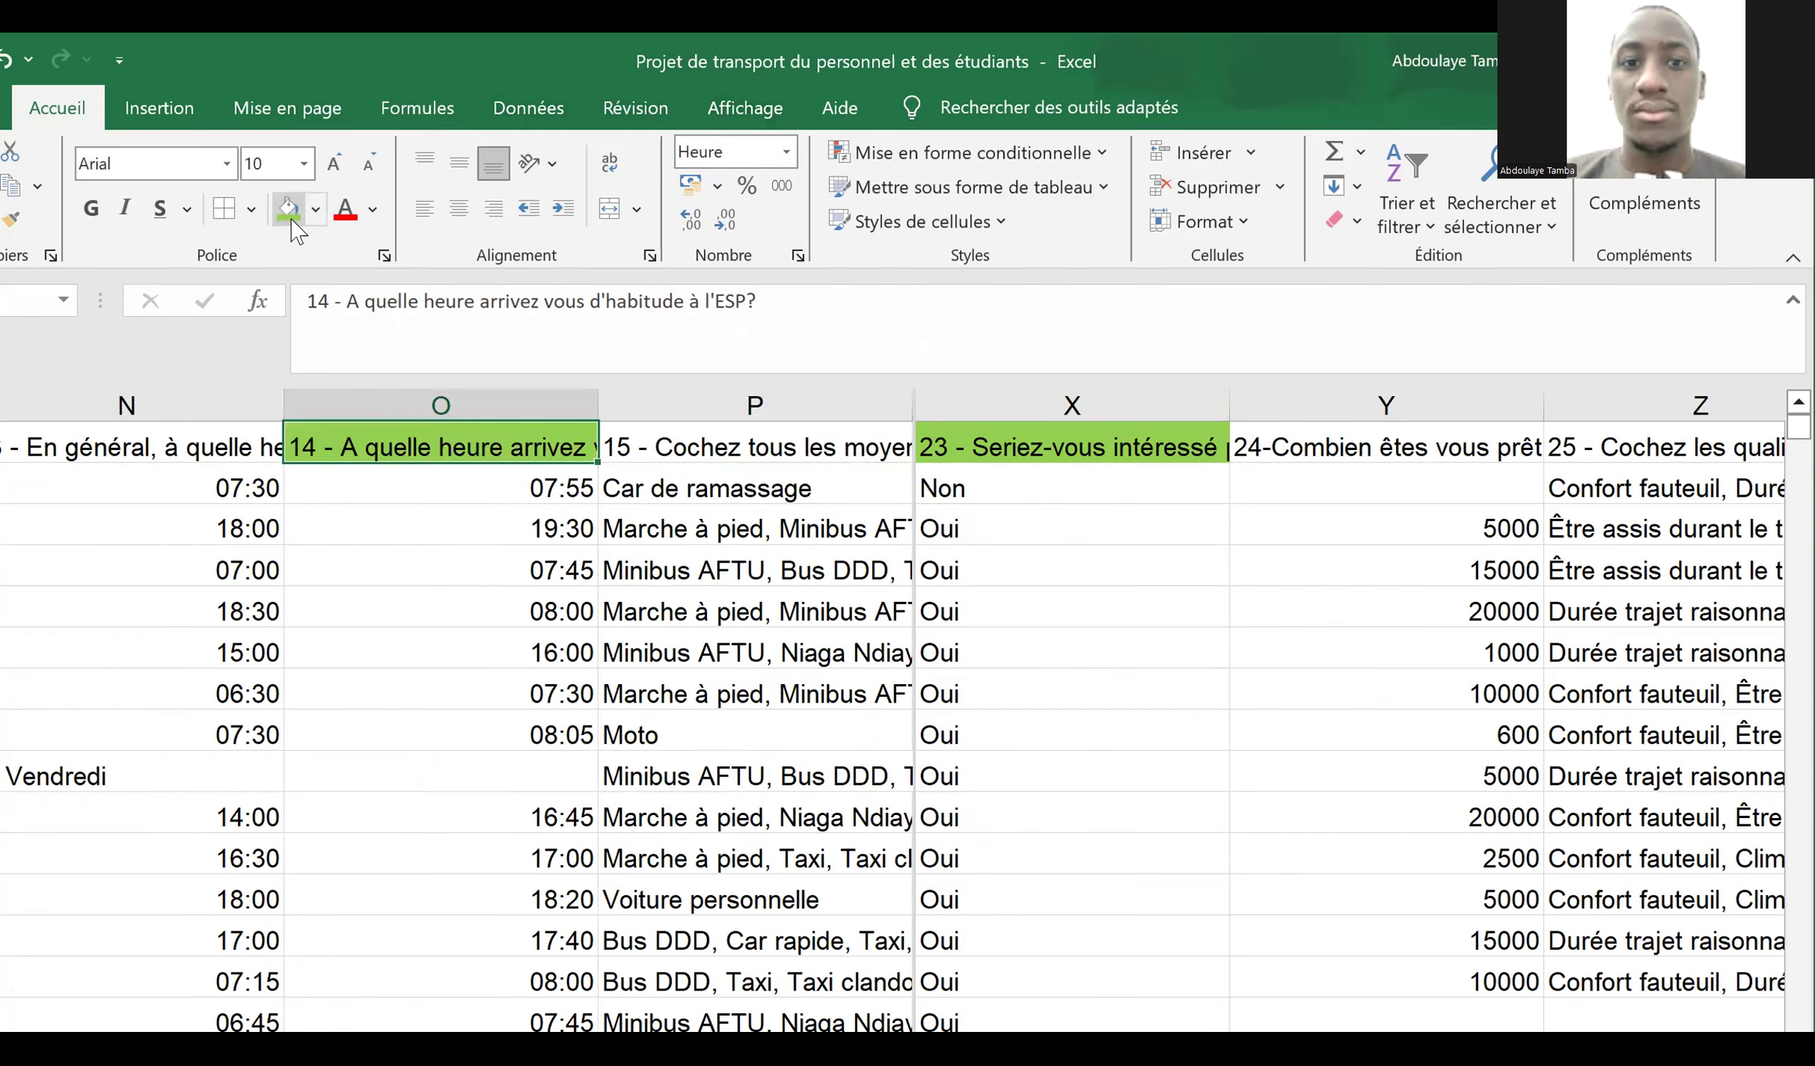
- Check the question headings in row 1 on either side of the arrival-time column O
key(Left)
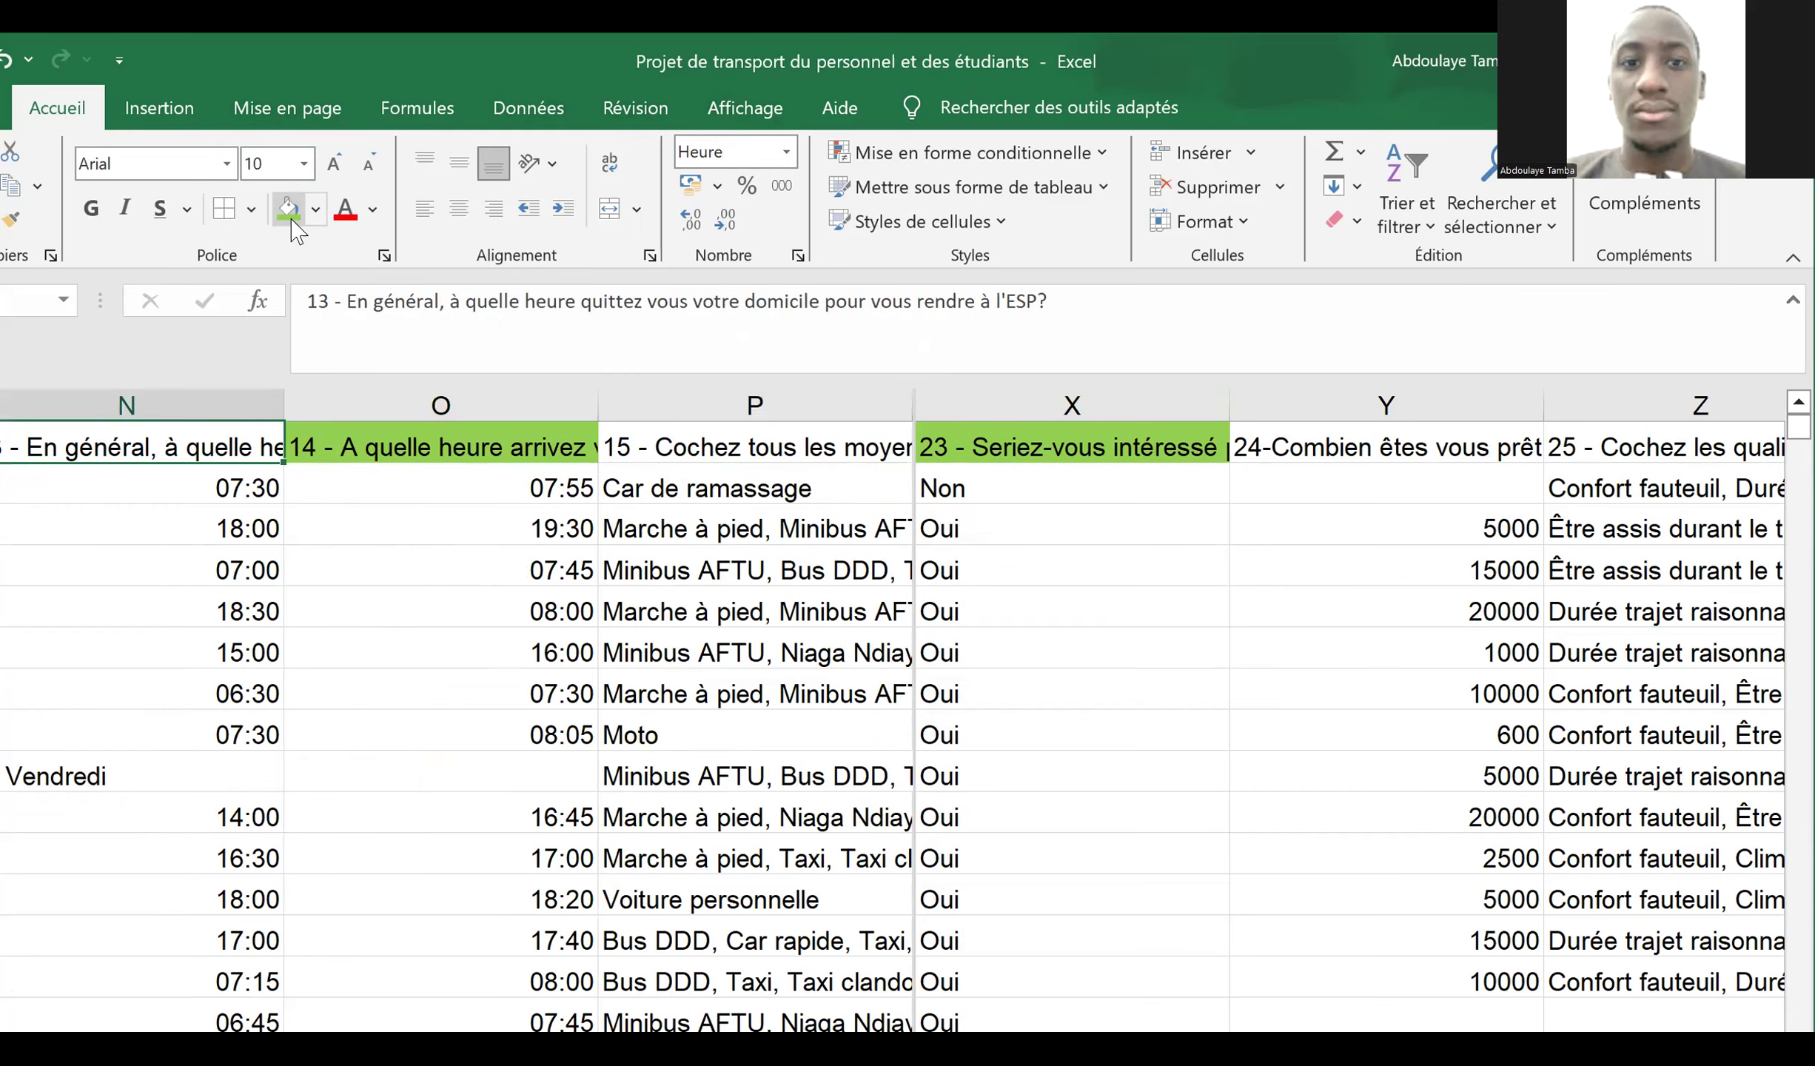
key(Left)
key(Right)
key(Right)
key(Right)
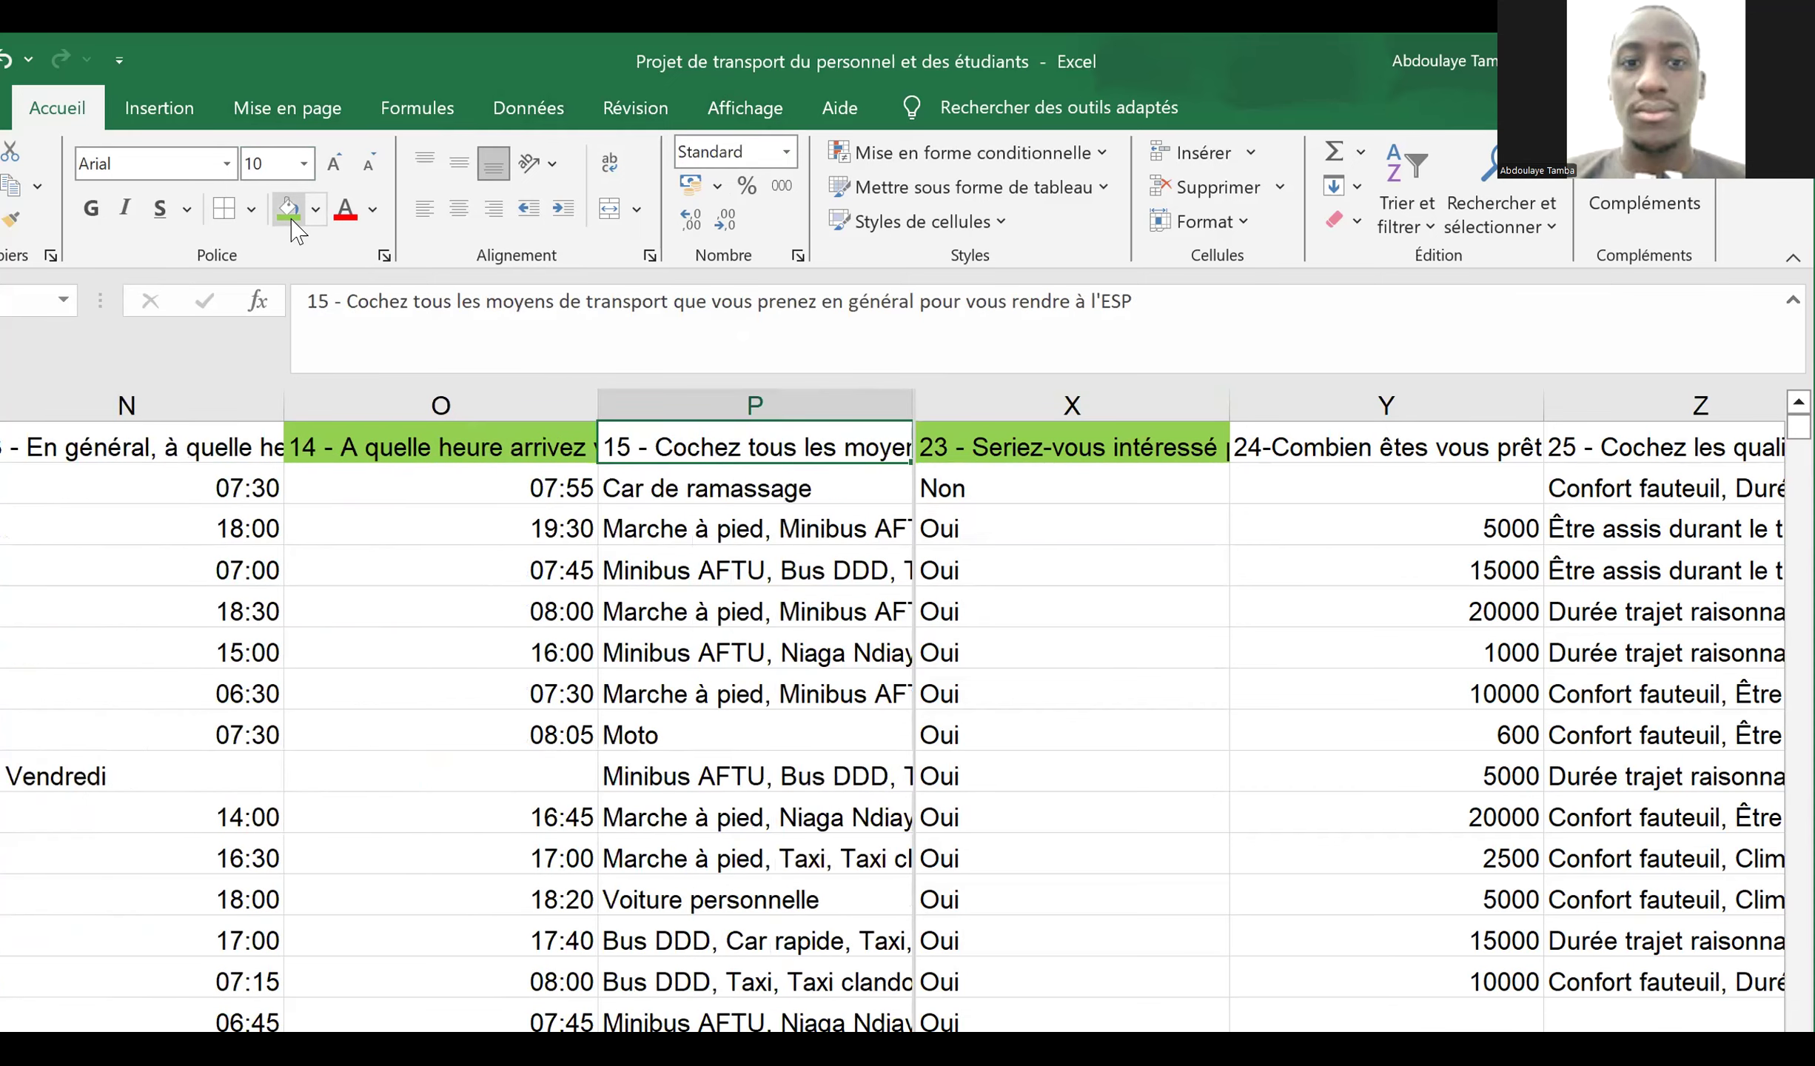
- Fill the heading of question 13, the usual time of leaving home for the ESP, in N1 with green
key(Left)
key(Left)
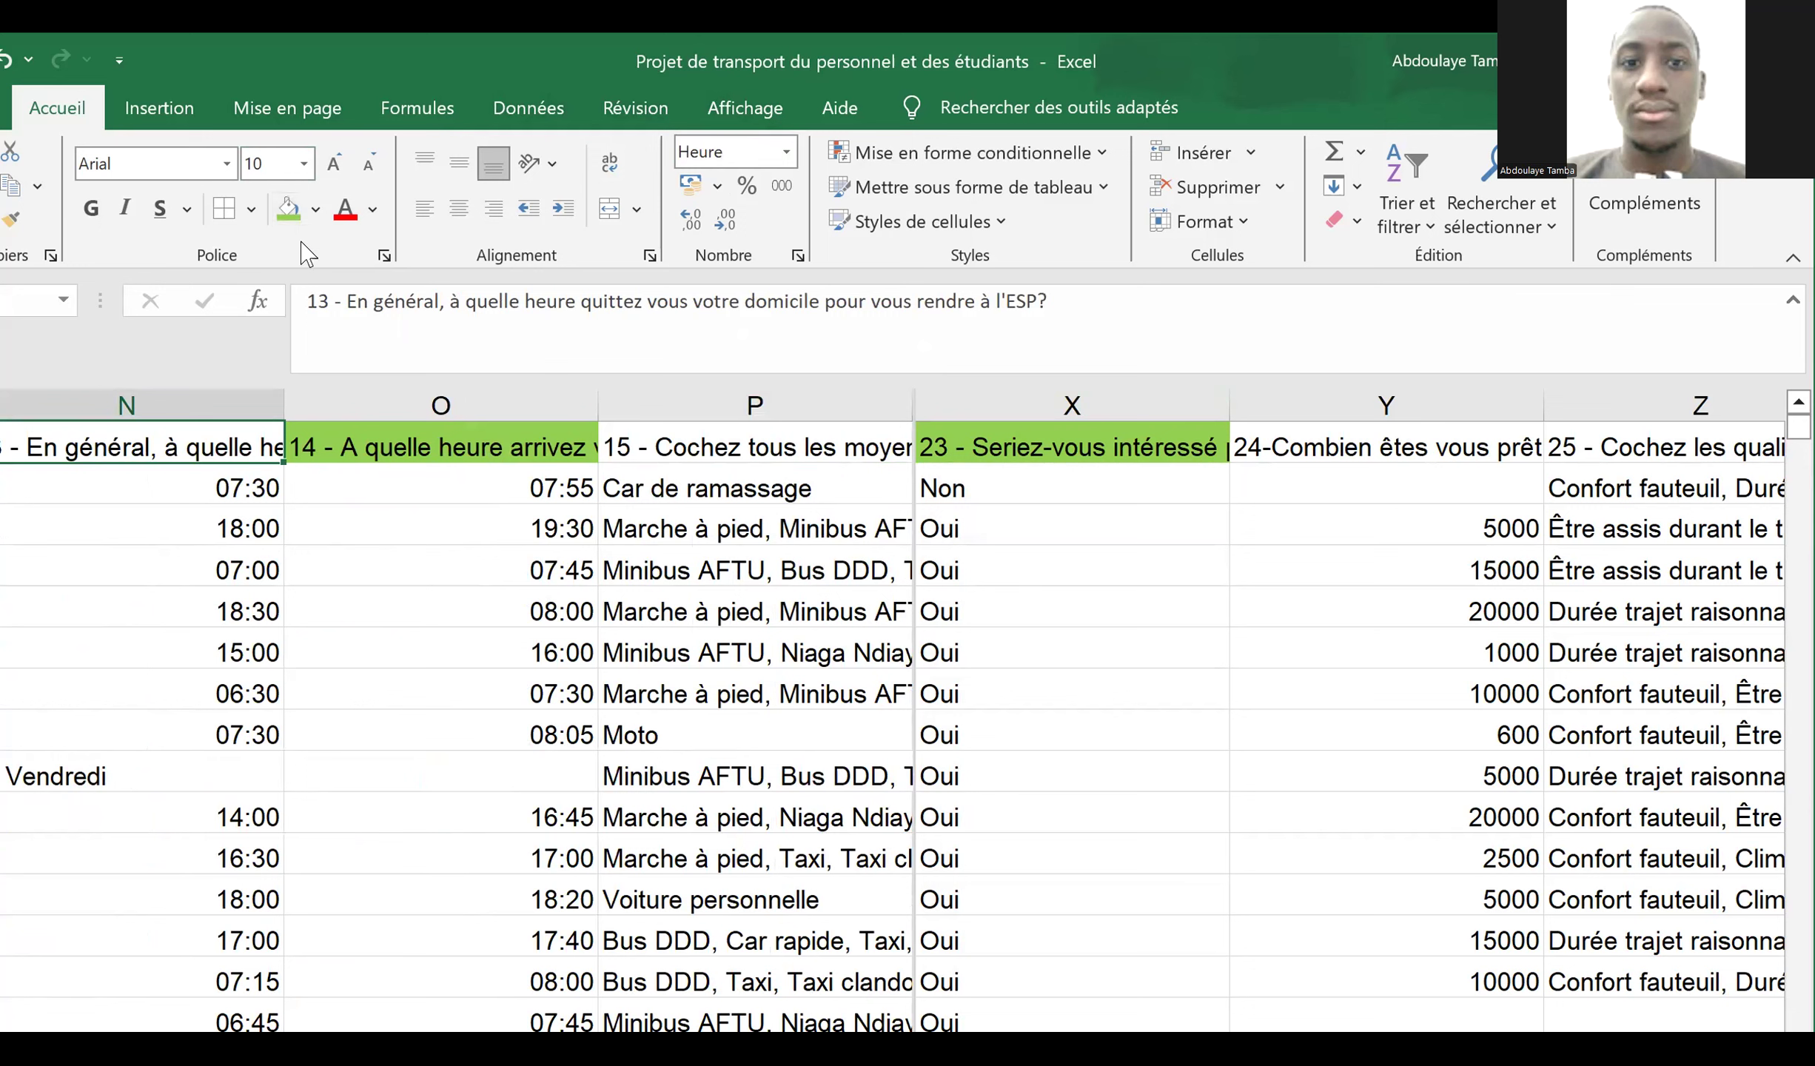
click(288, 215)
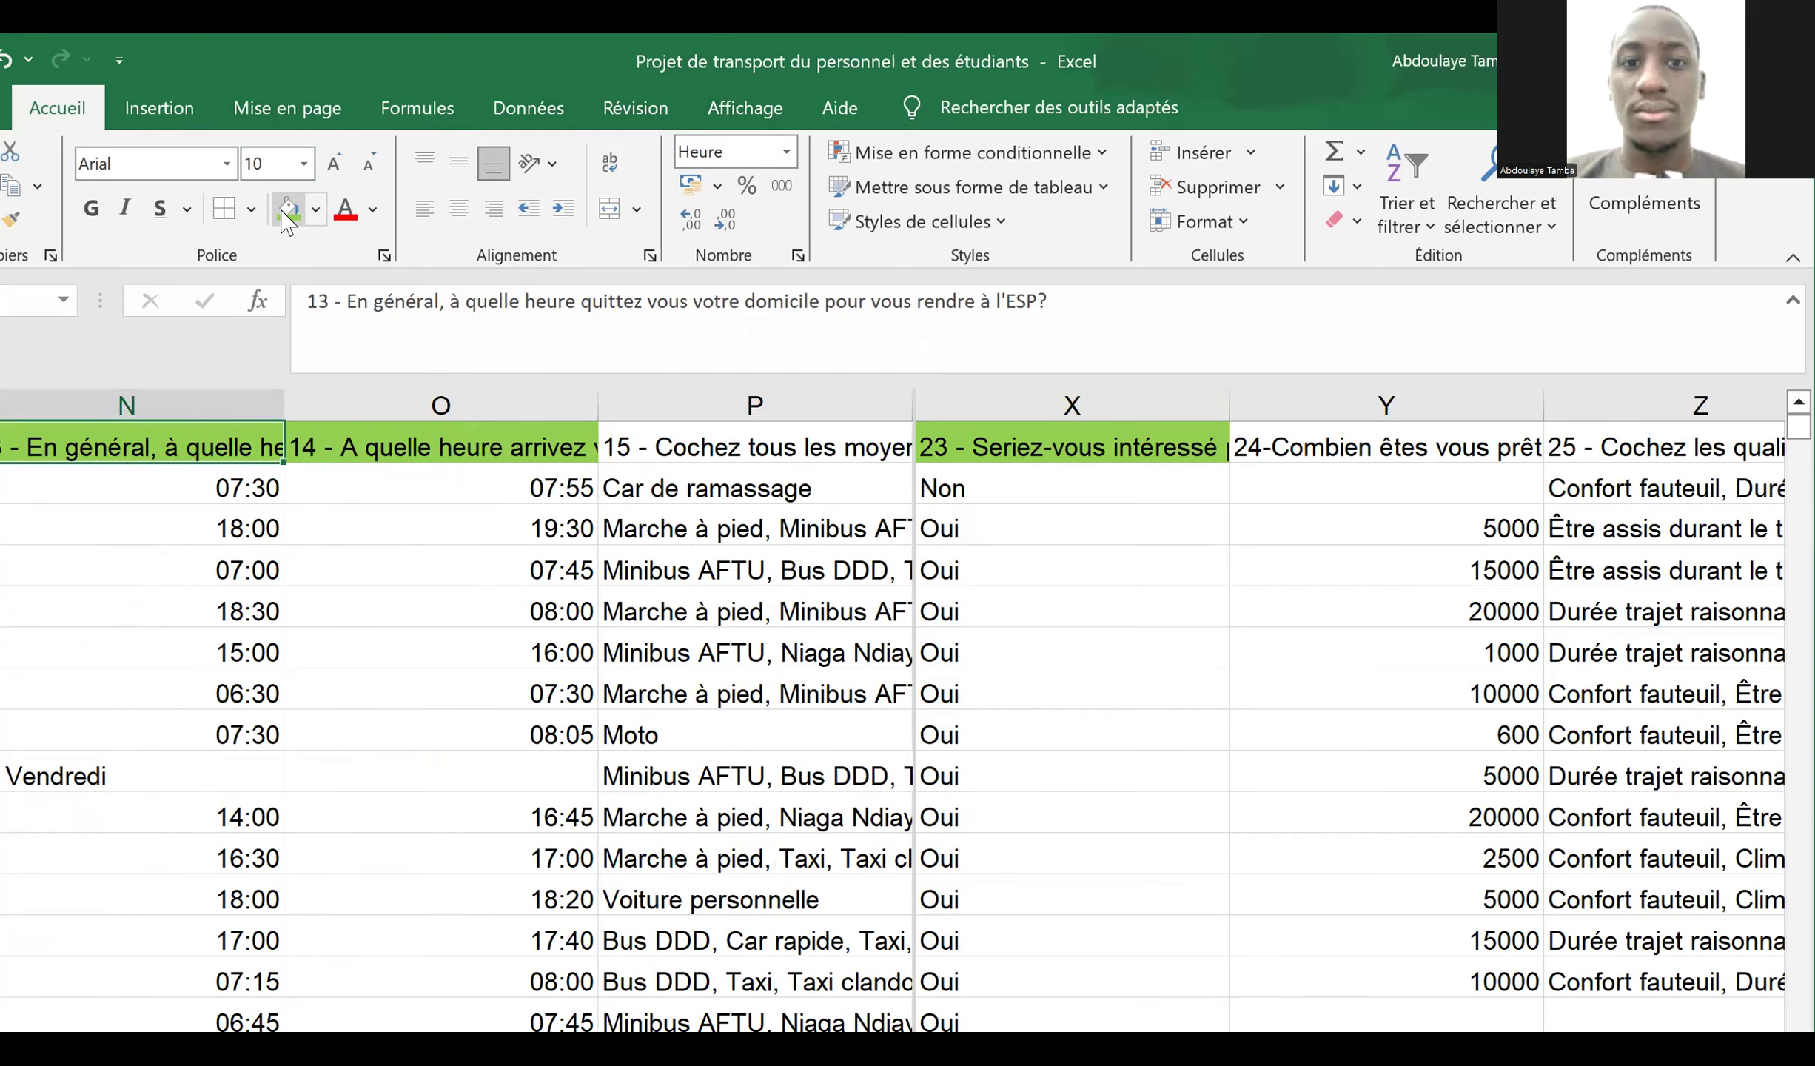
- Hide columns L and M, the neighbourhood and days questions between the commune and departure-time columns
key(Left)
key(Left)
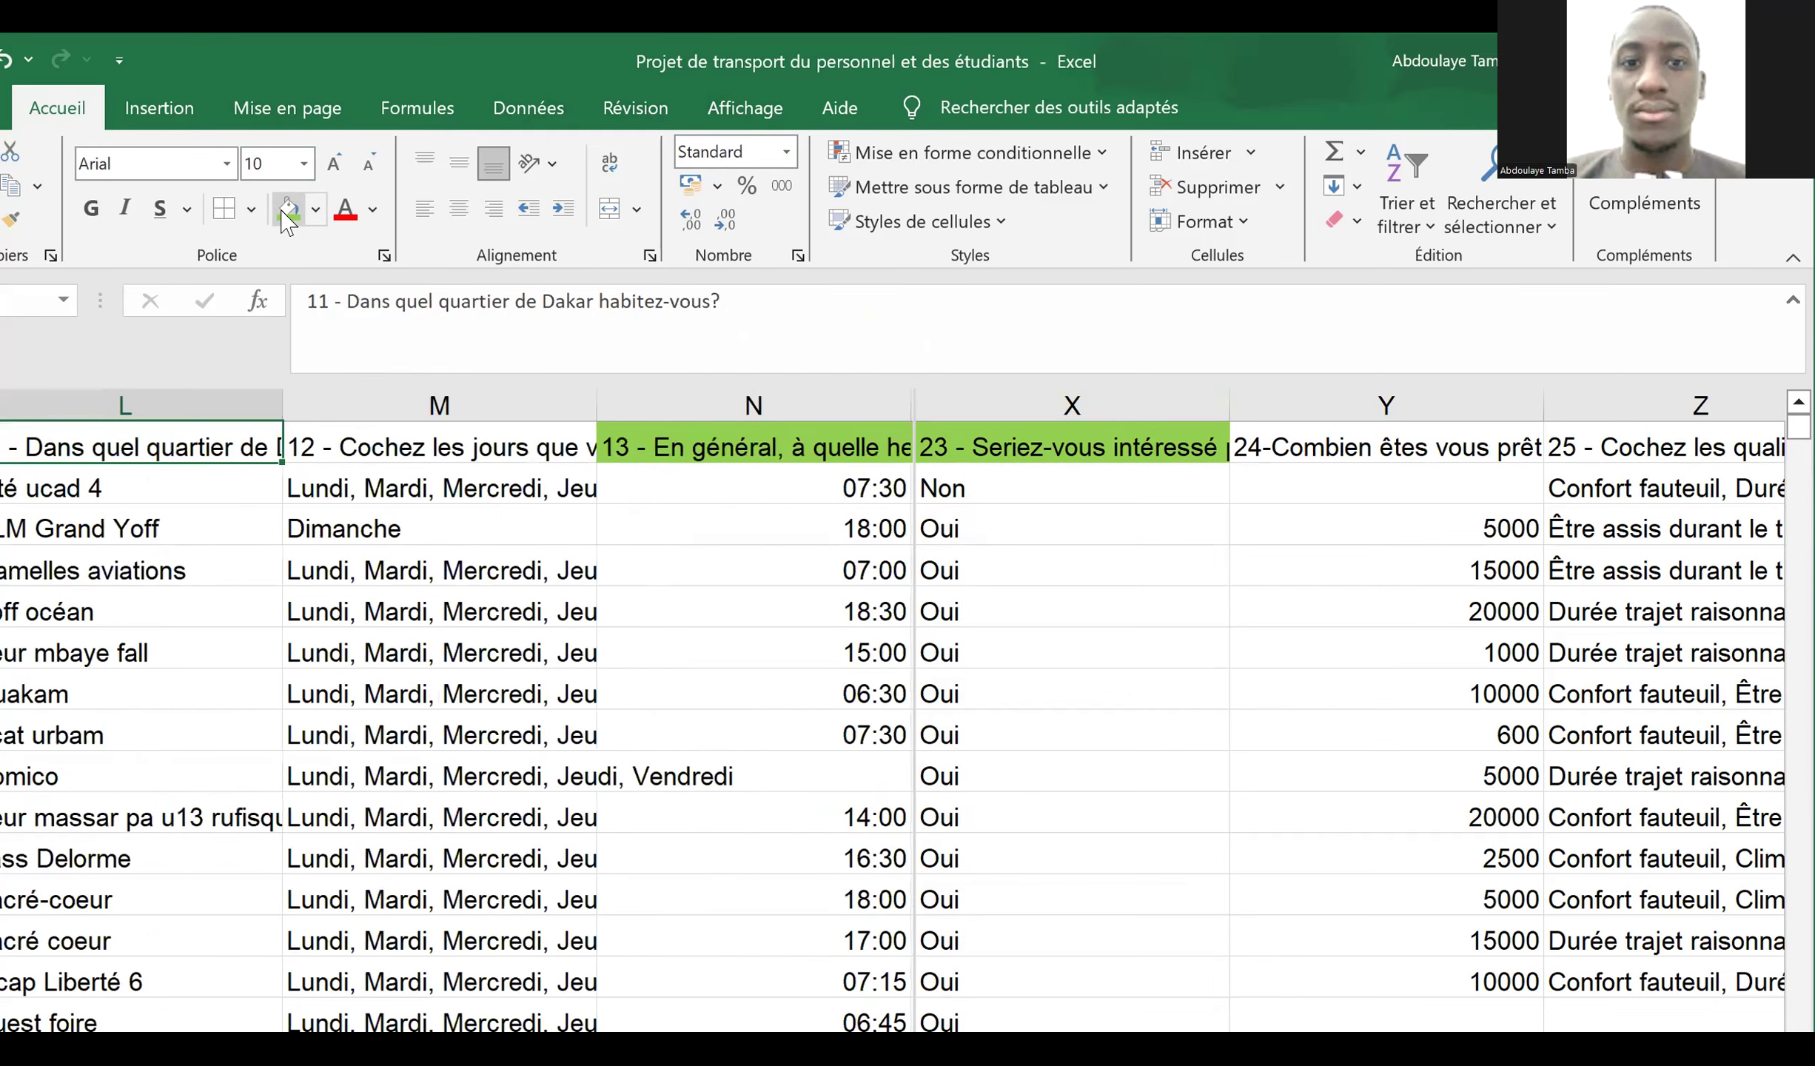
key(Left)
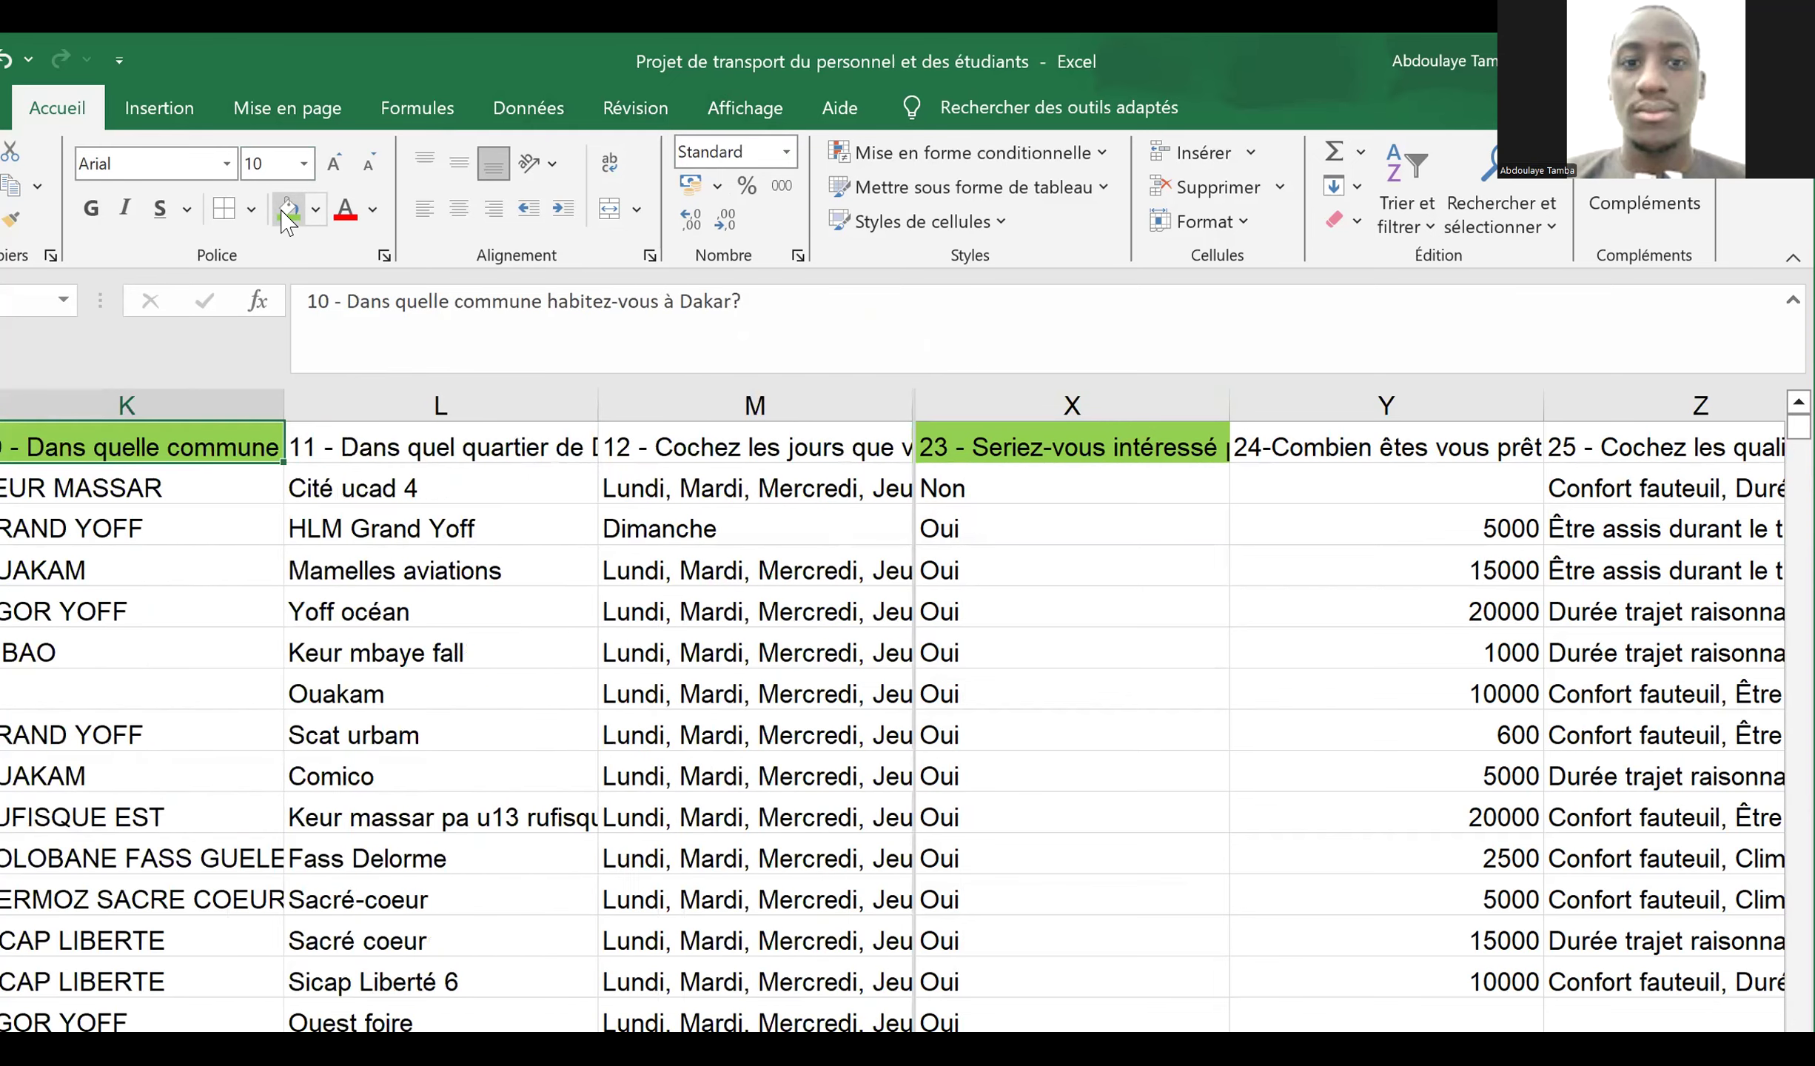
click(464, 403)
key(shift+Right)
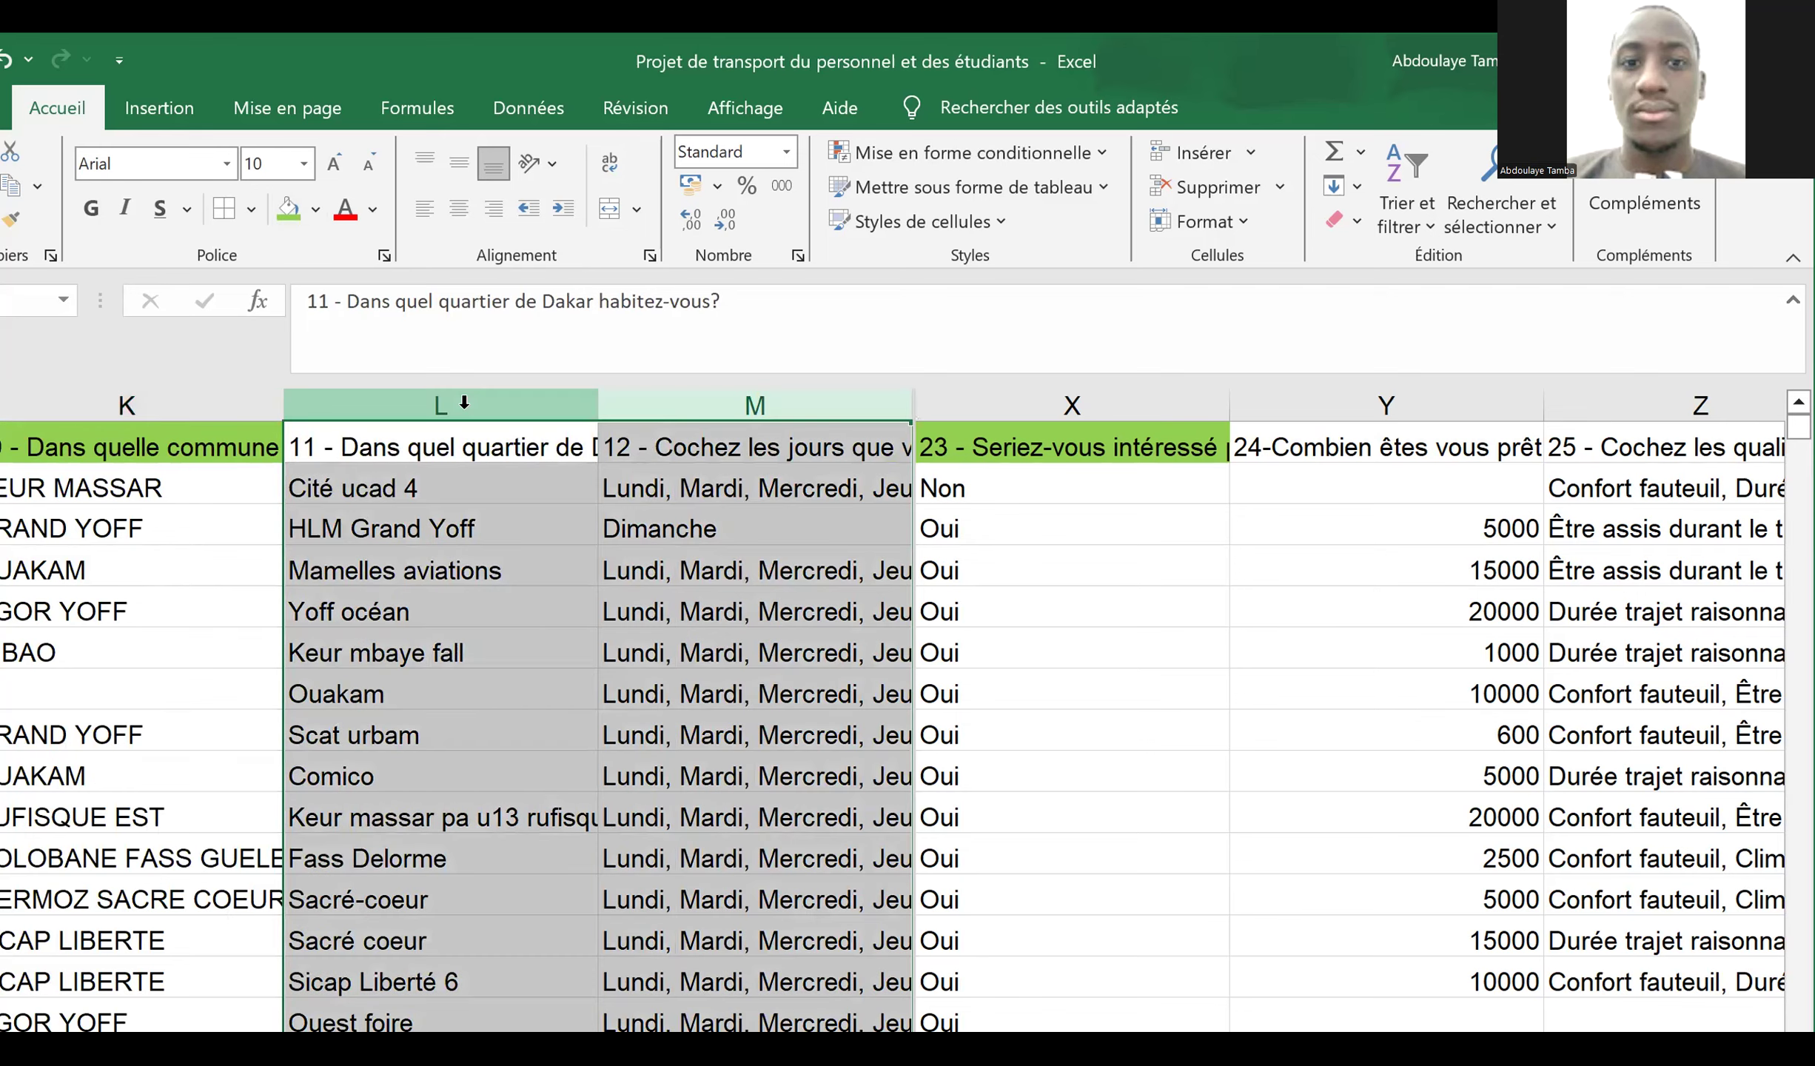
right_click(464, 403)
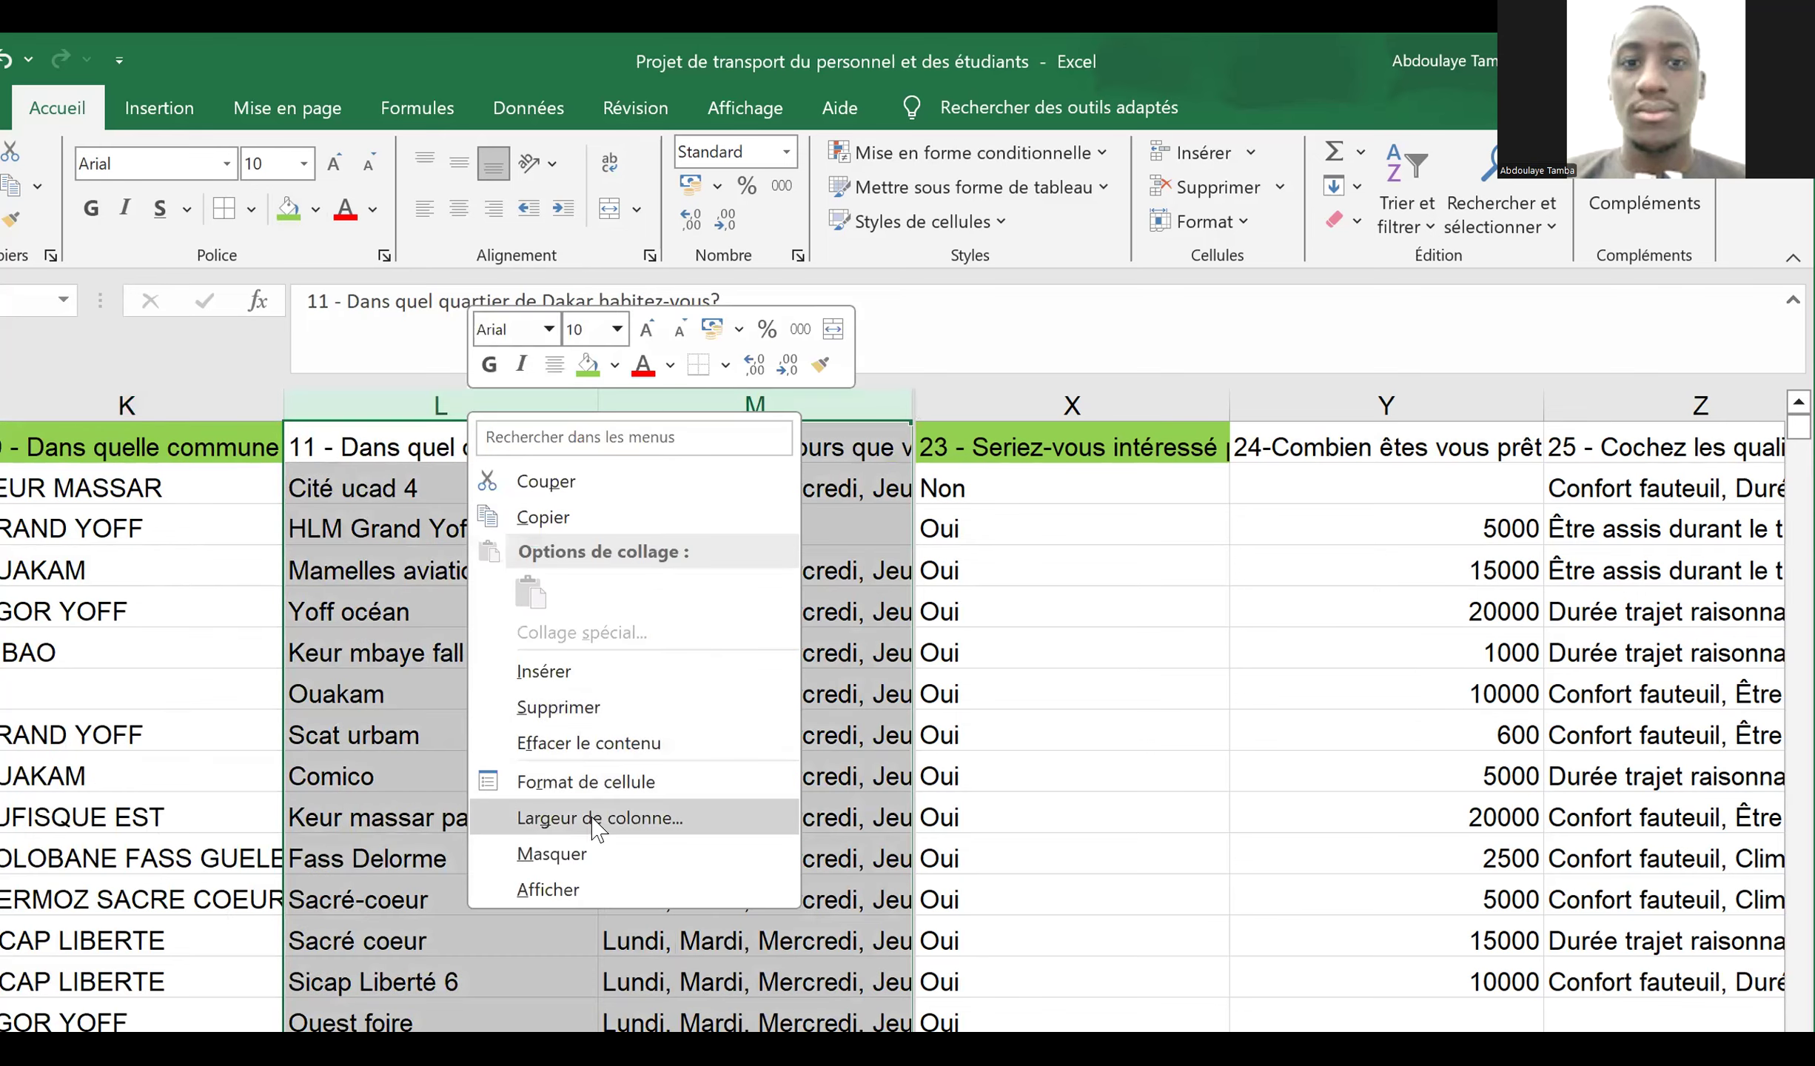
click(596, 861)
- Hide columns P through W, from question 15 on means of transport to question 22
key(Right)
key(Right)
key(Right)
key(Right)
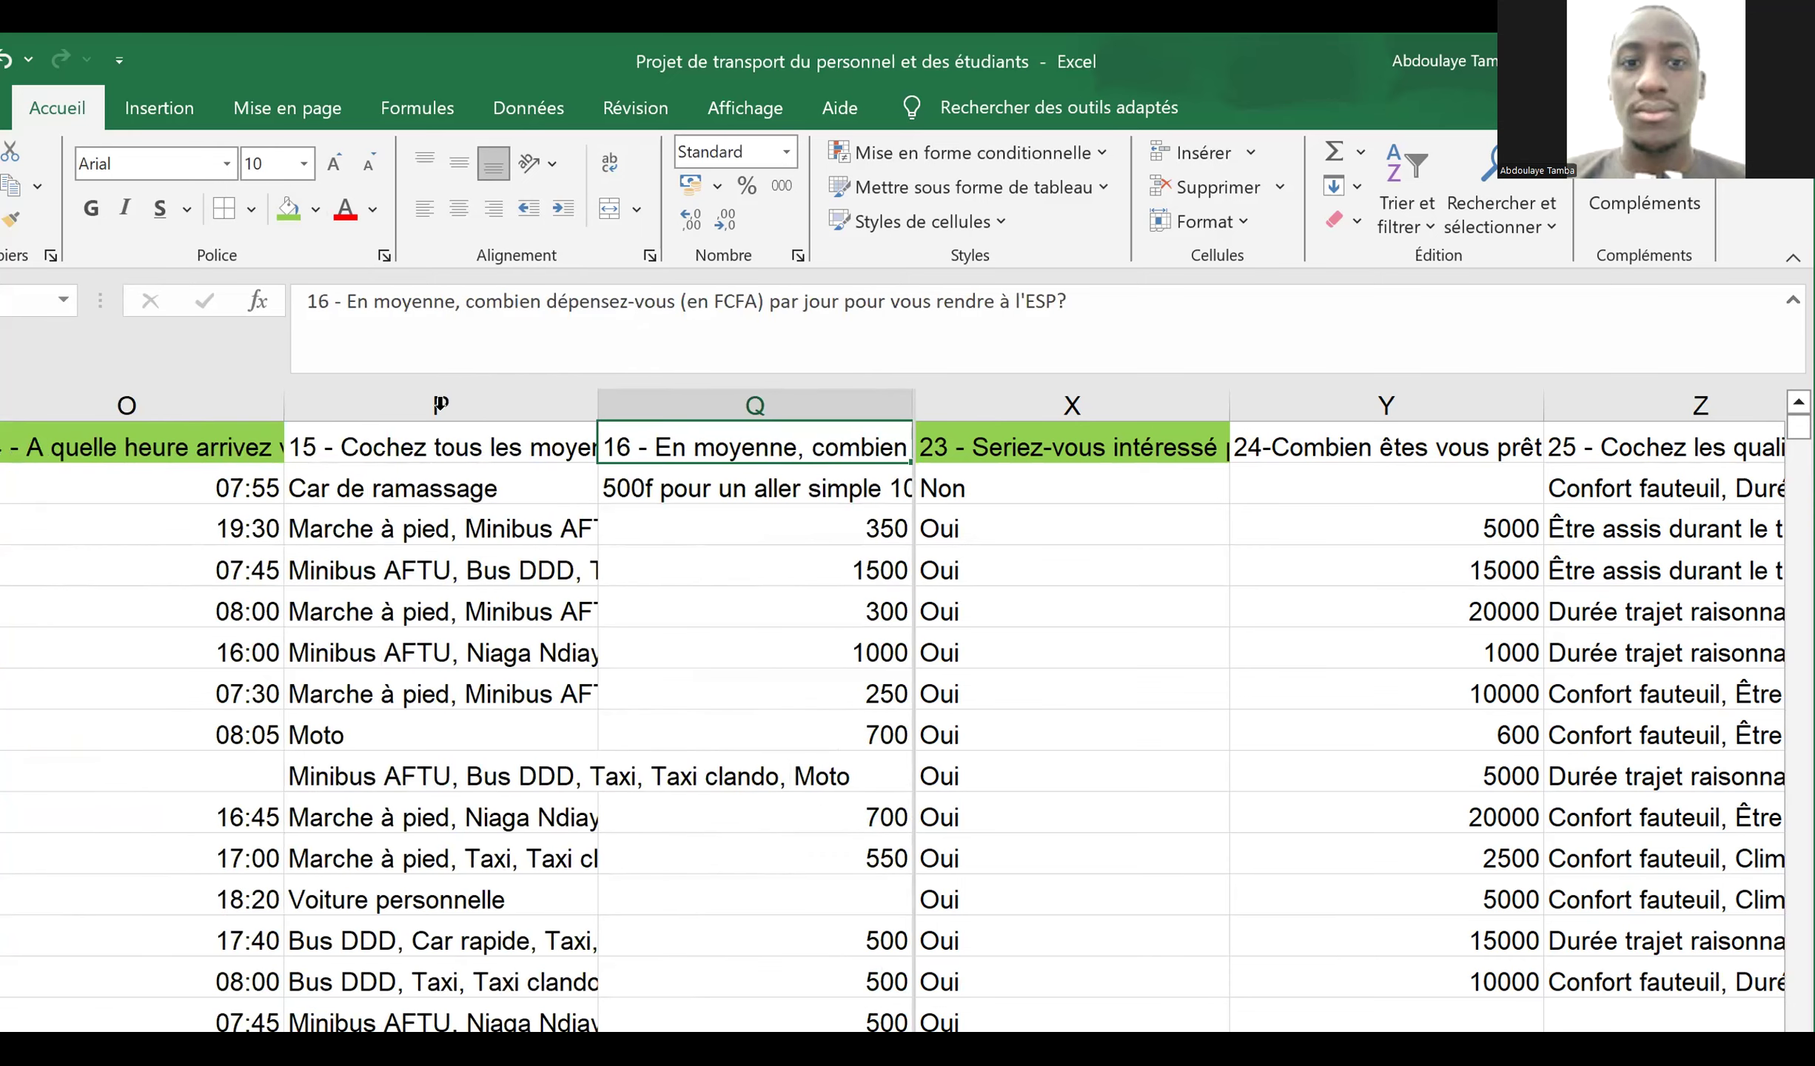
mouse_move(437, 403)
mouse_down()
mouse_move(909, 404)
mouse_move(433, 403)
mouse_move(455, 392)
mouse_up()
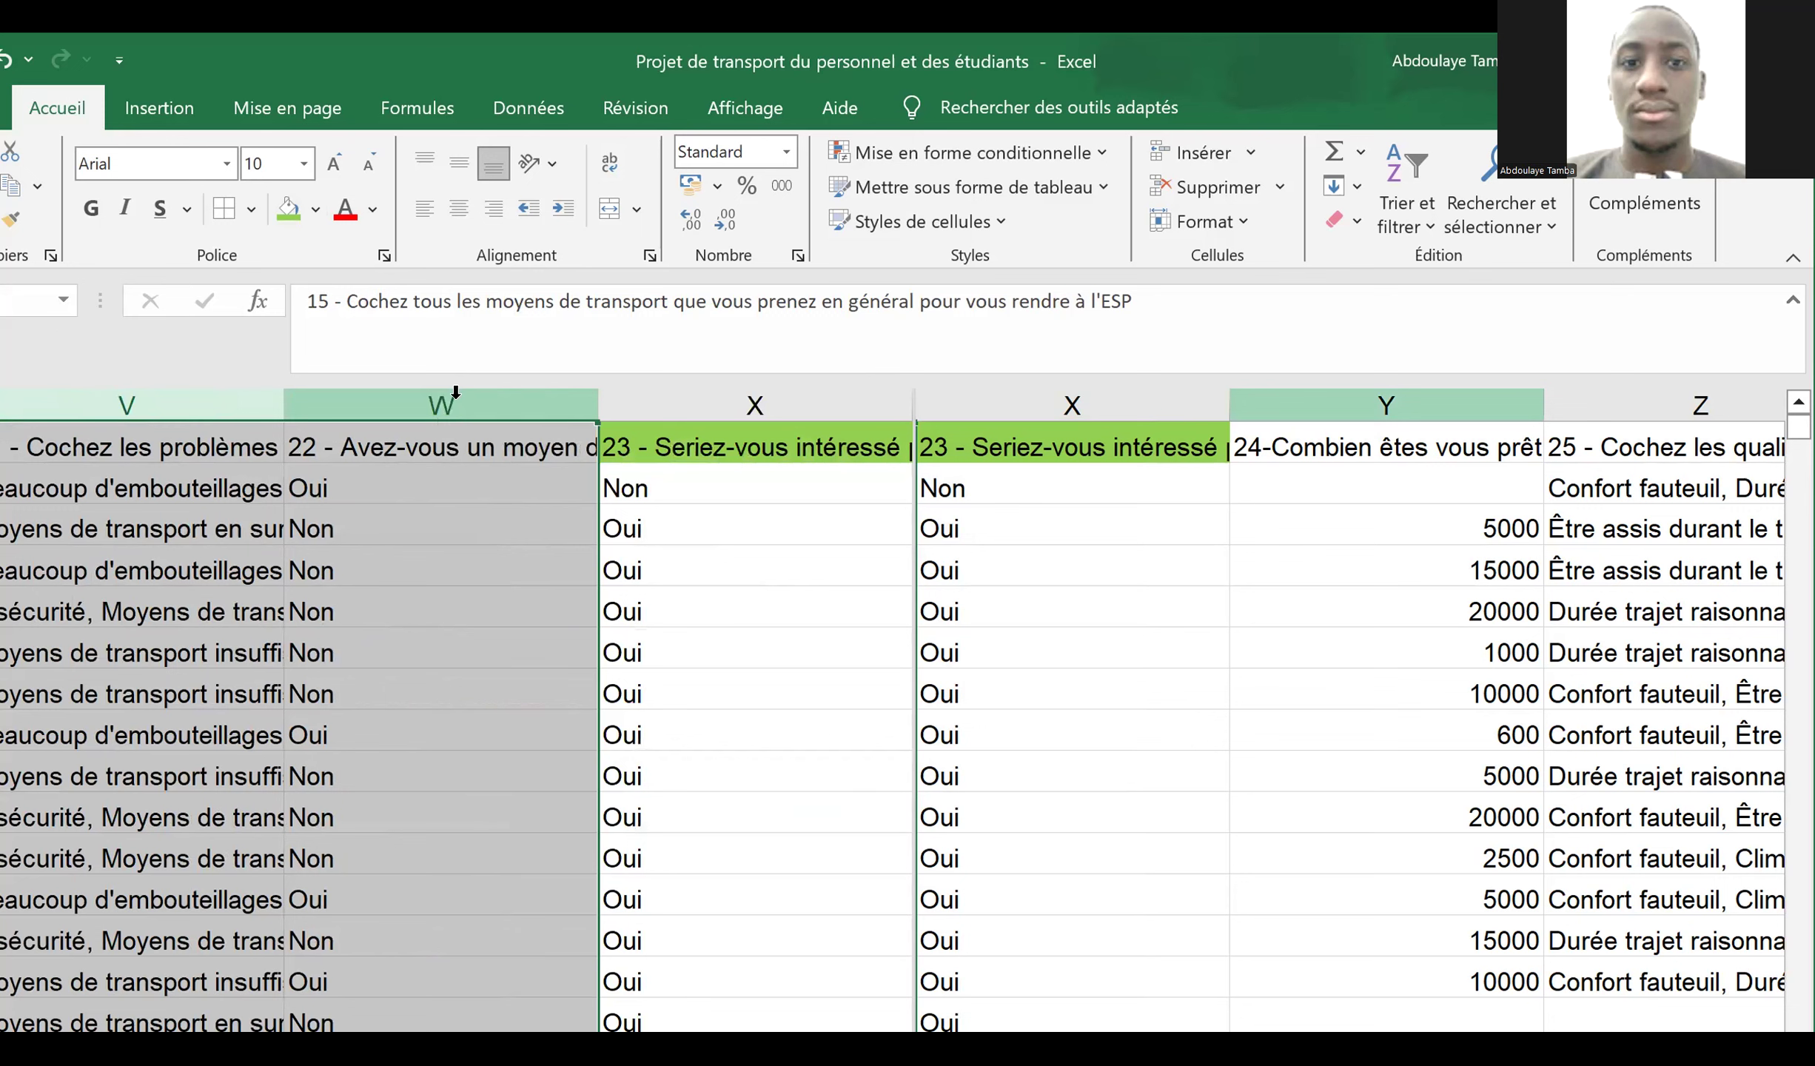
right_click(455, 393)
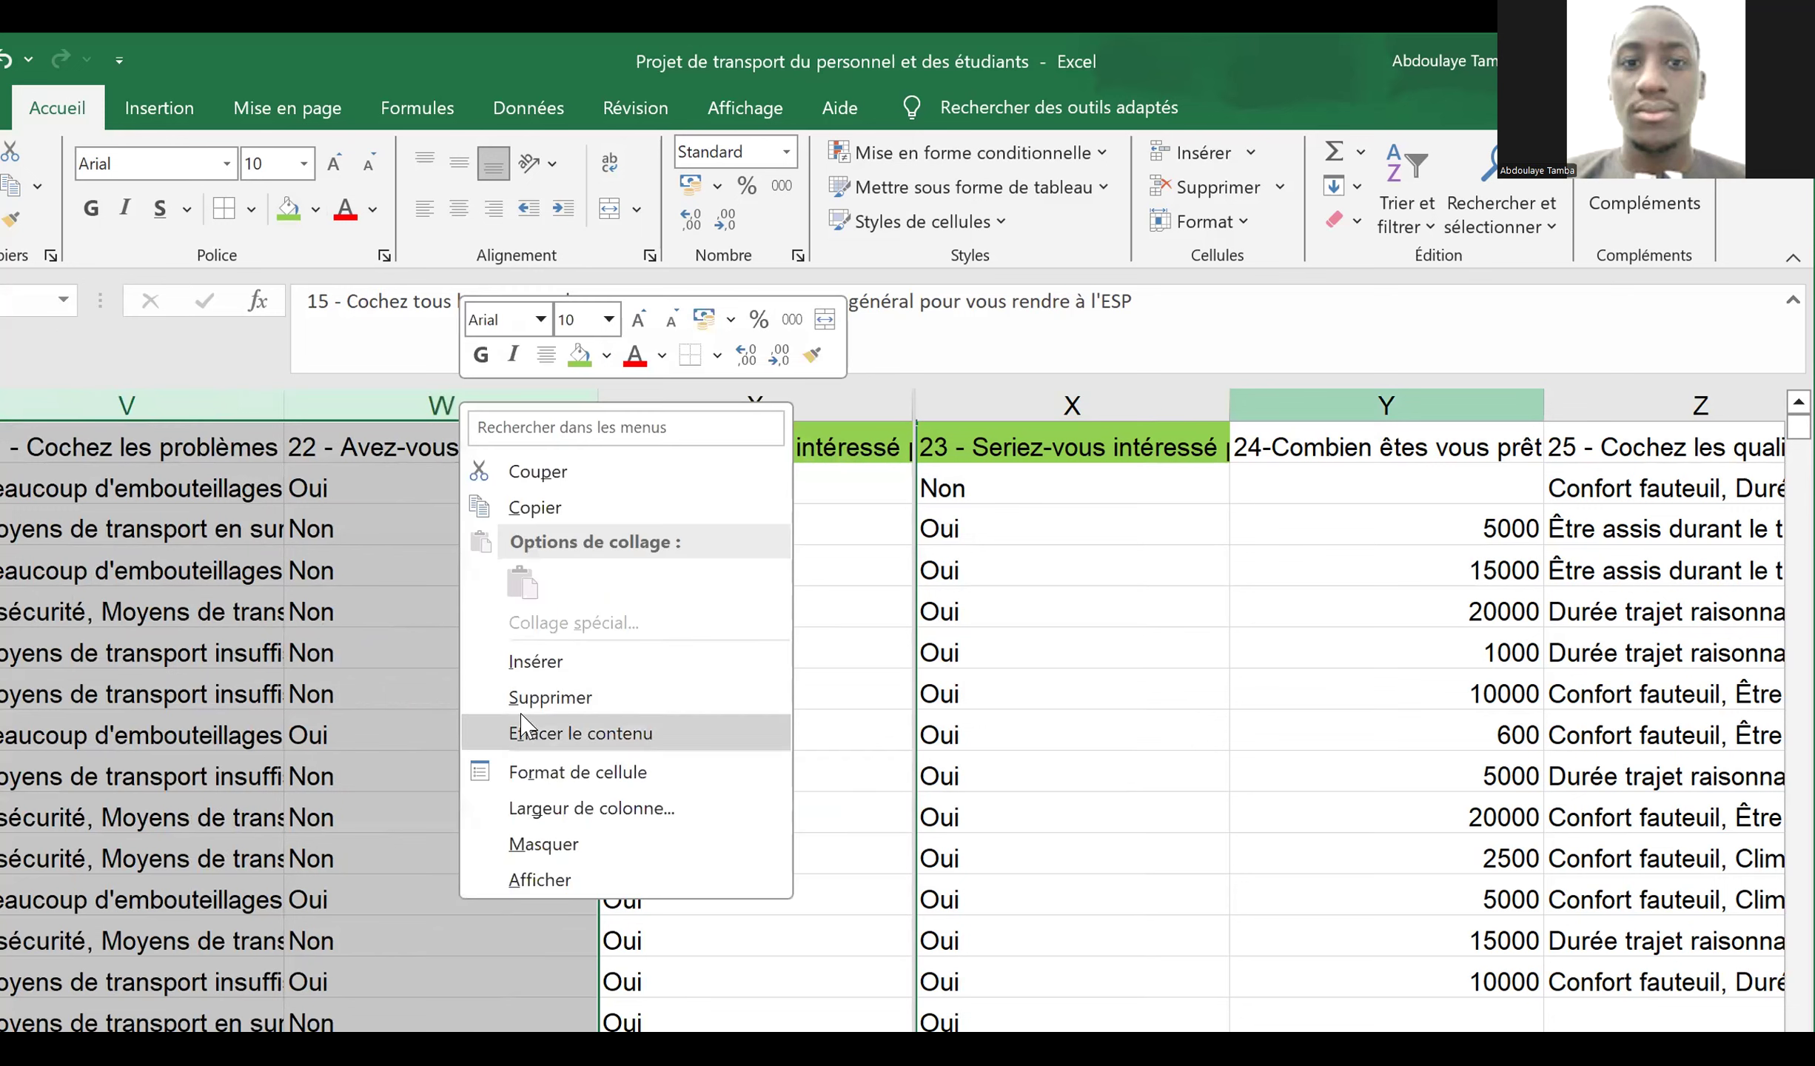
click(582, 840)
- Review the green headings of the remaining commune, departure-time, arrival-time and transport-interest columns in row 1
key(Left)
key(Left)
key(Left)
key(Left)
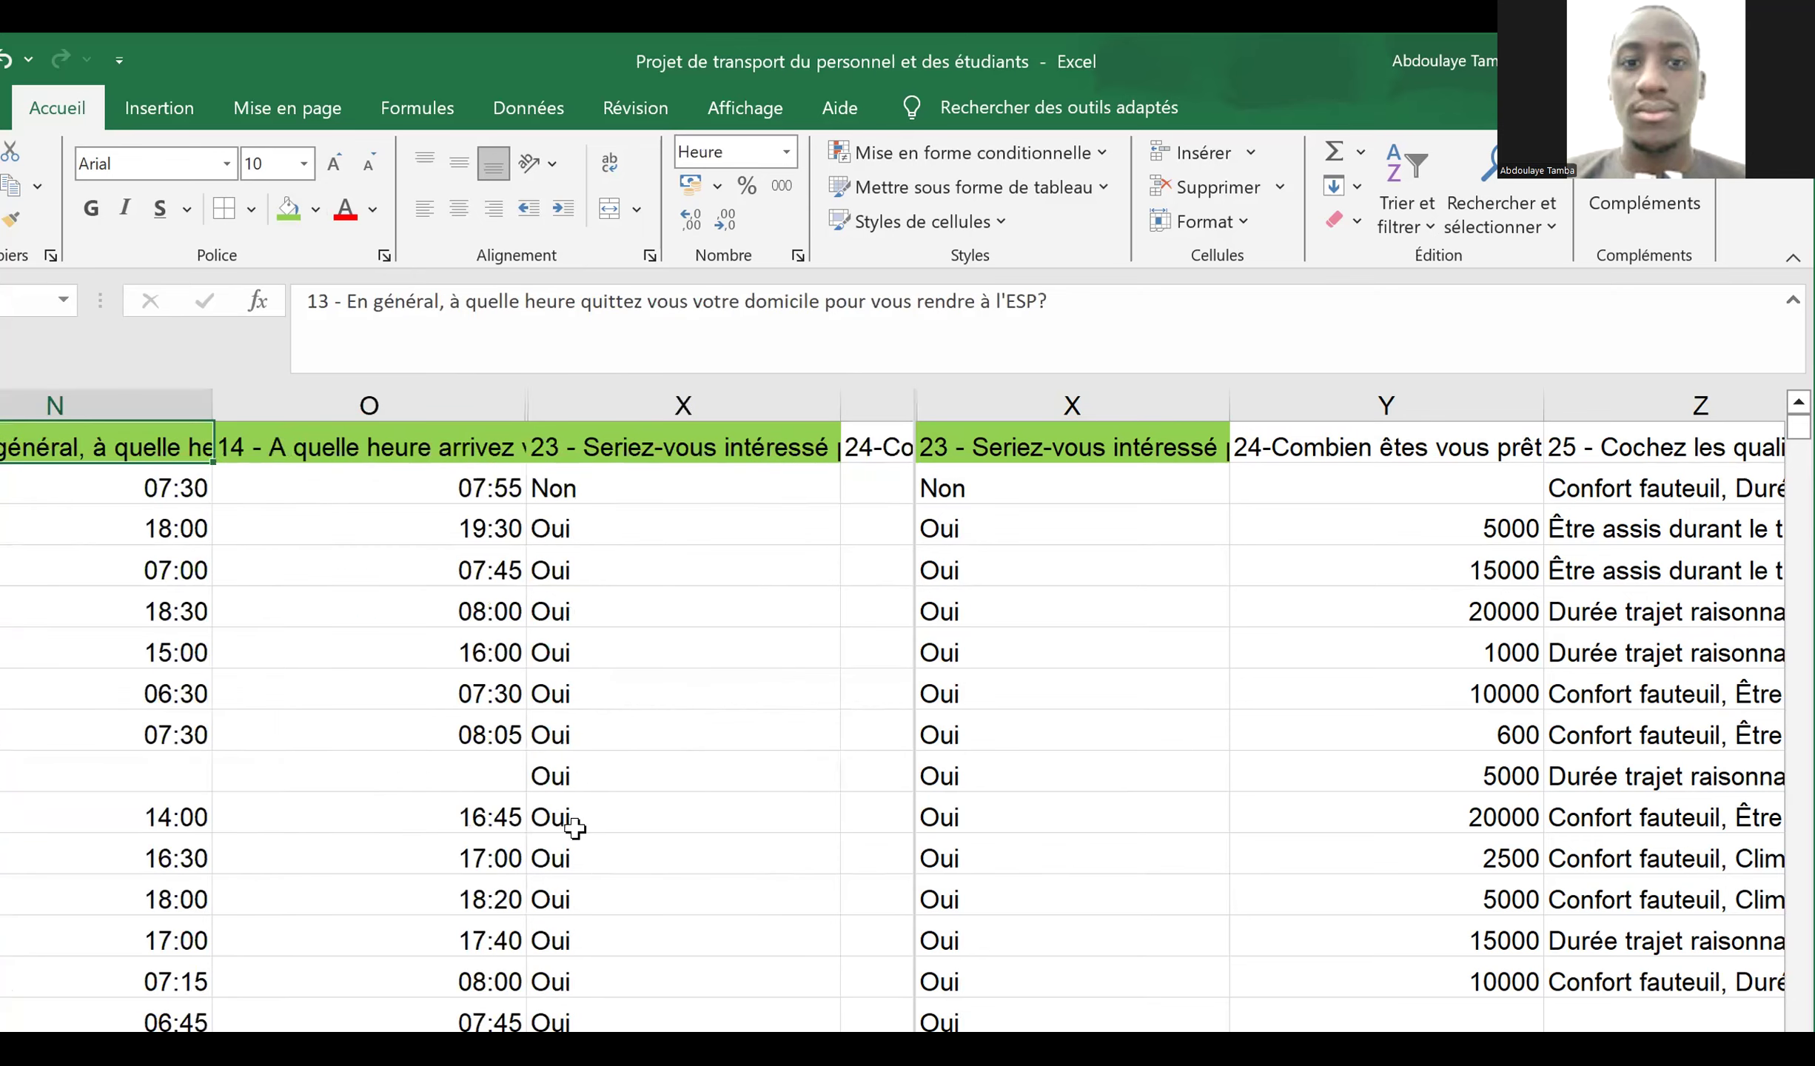
key(Right)
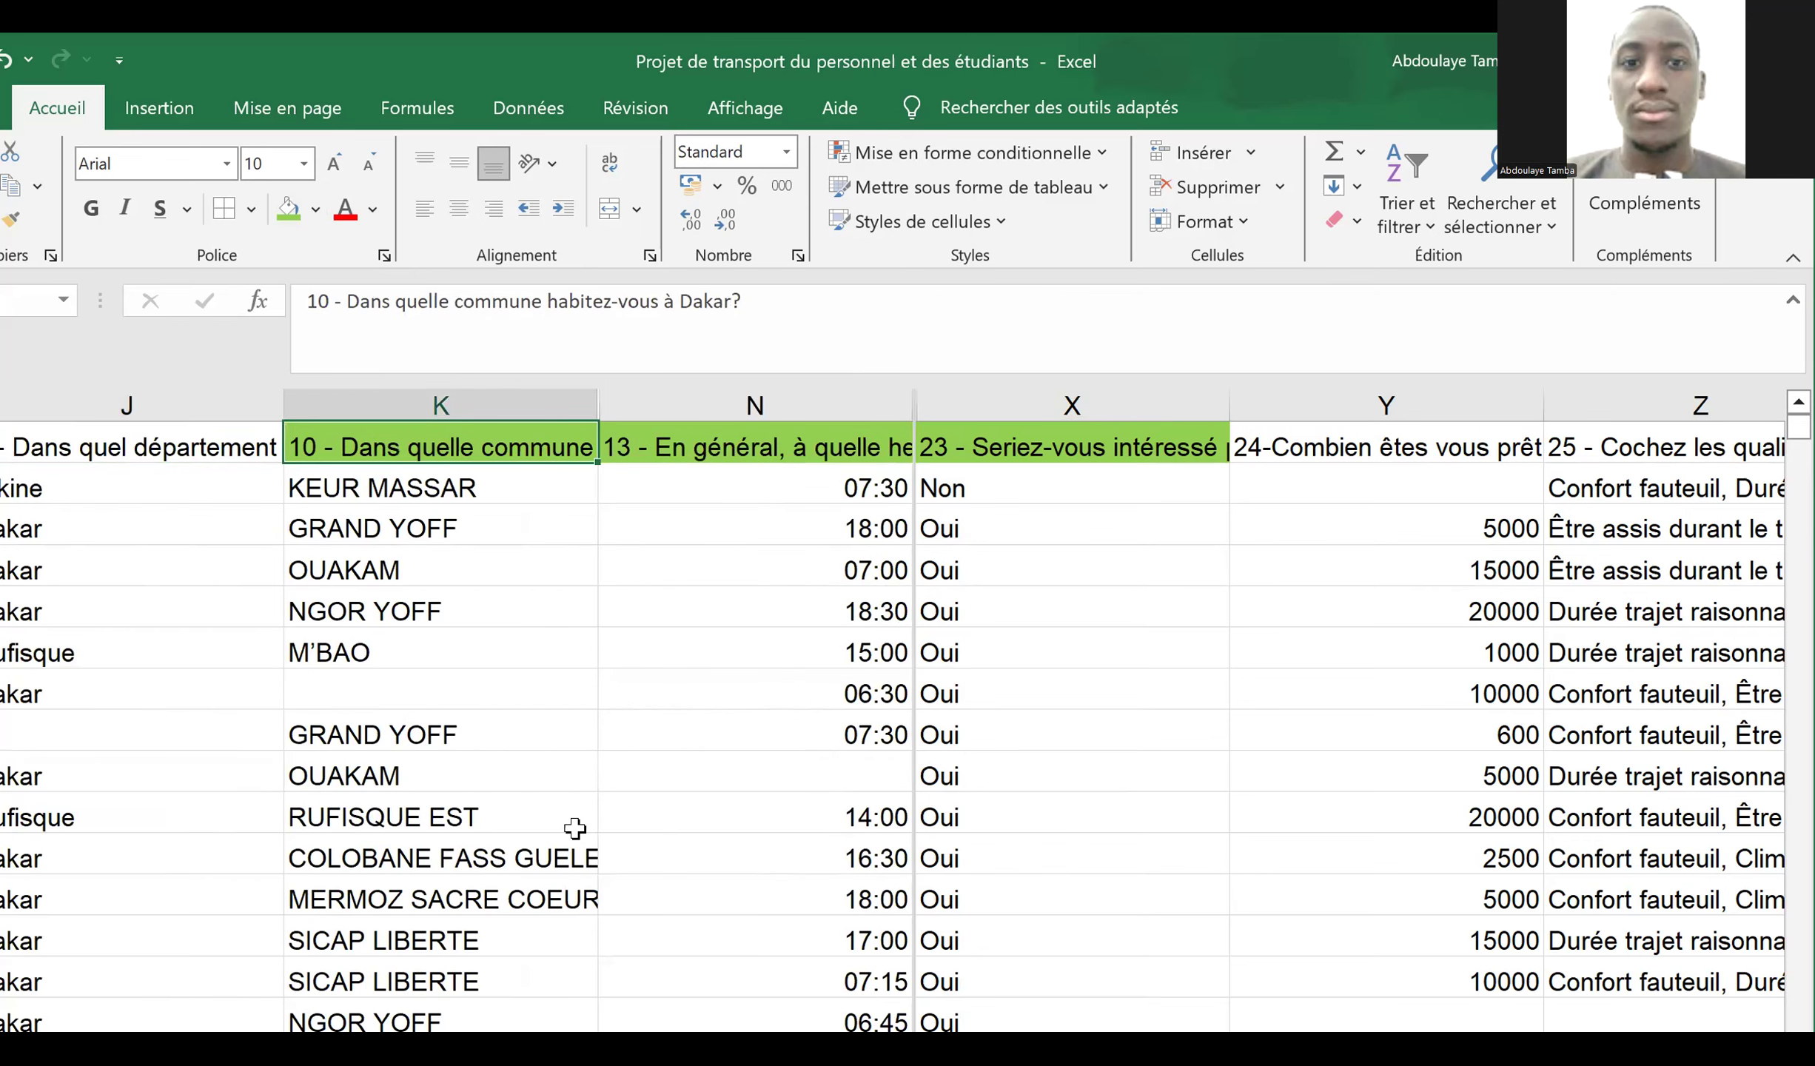
key(Right)
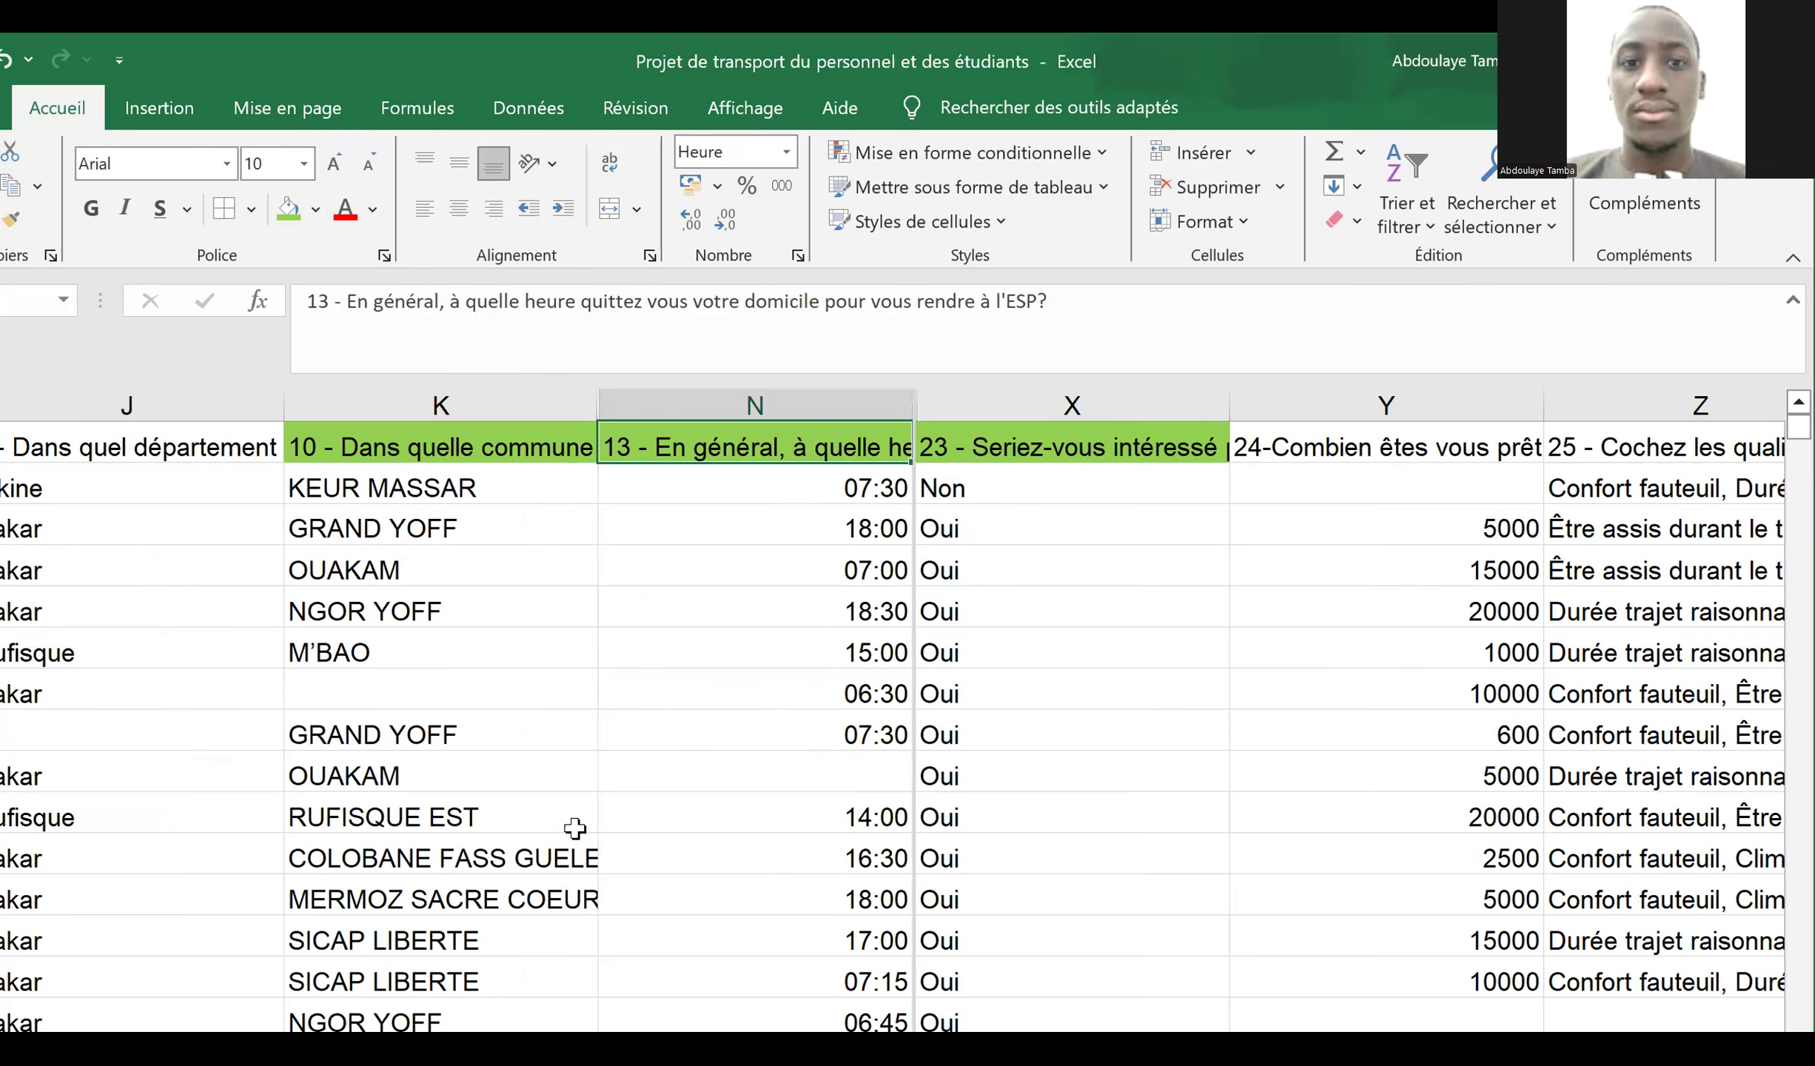
key(Right)
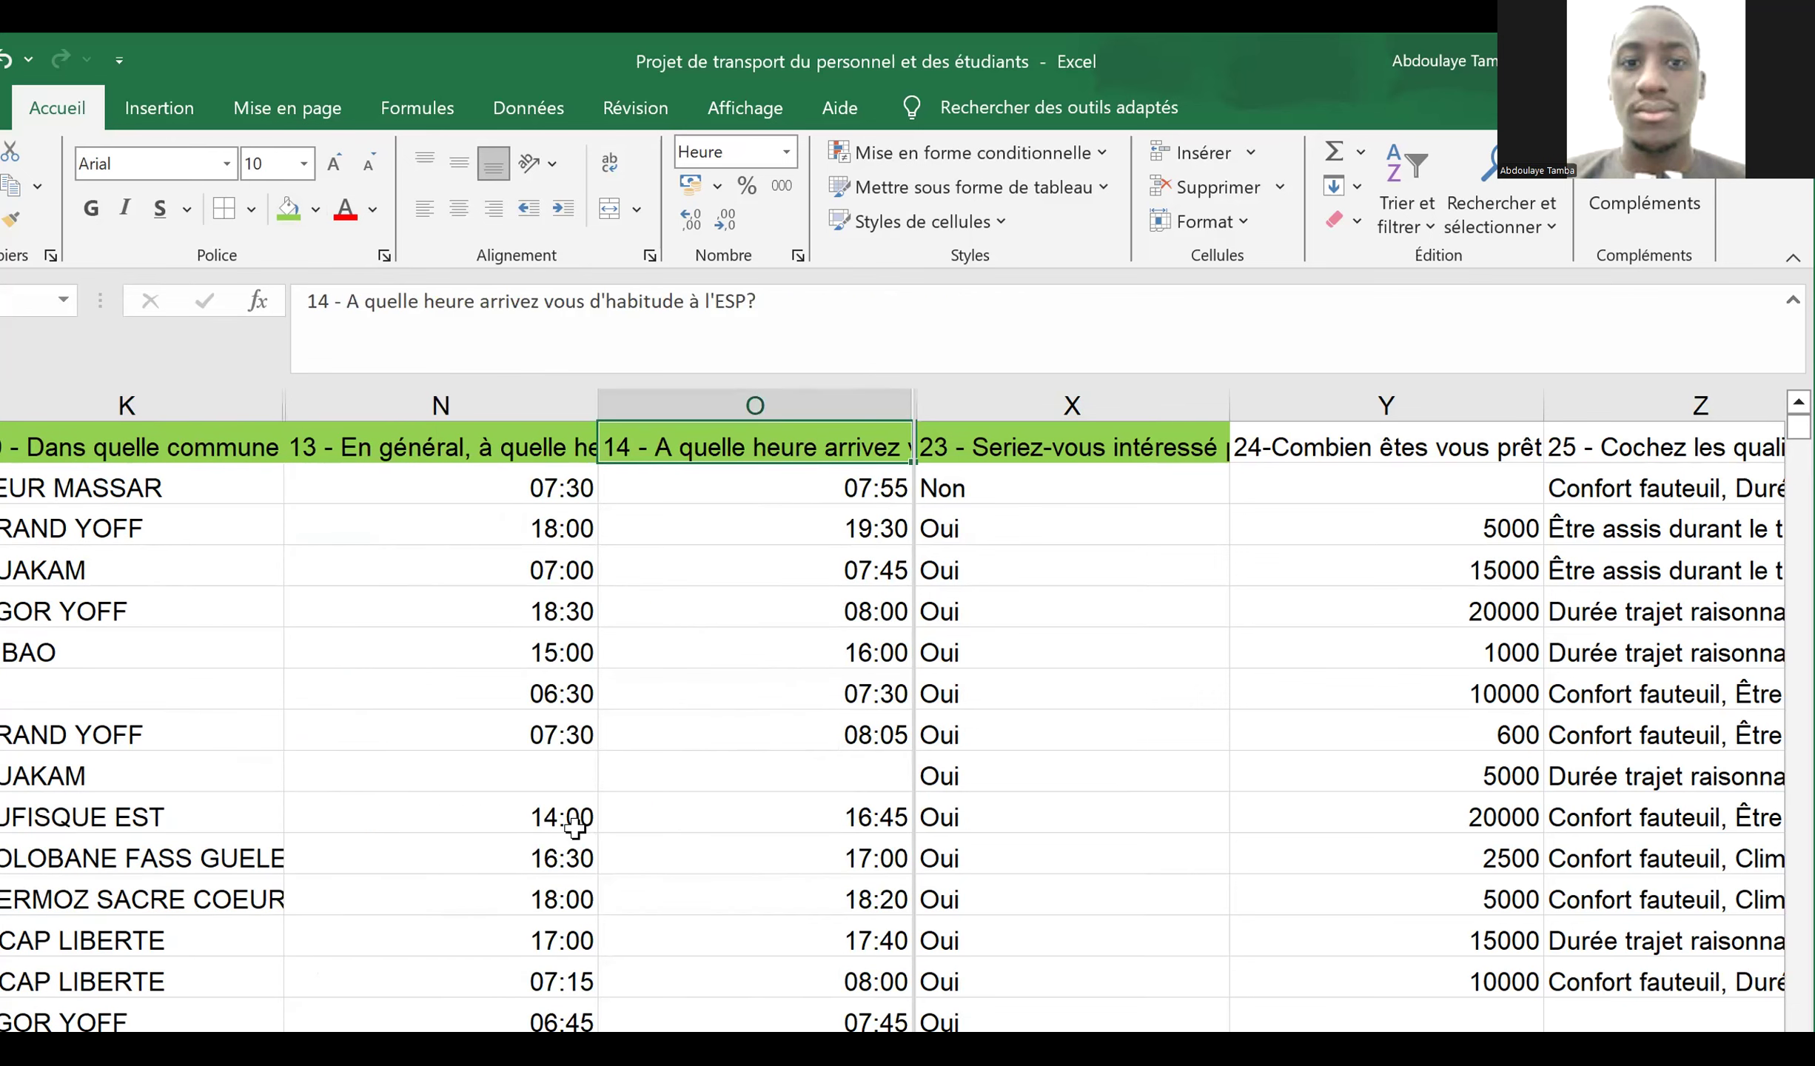
key(Right)
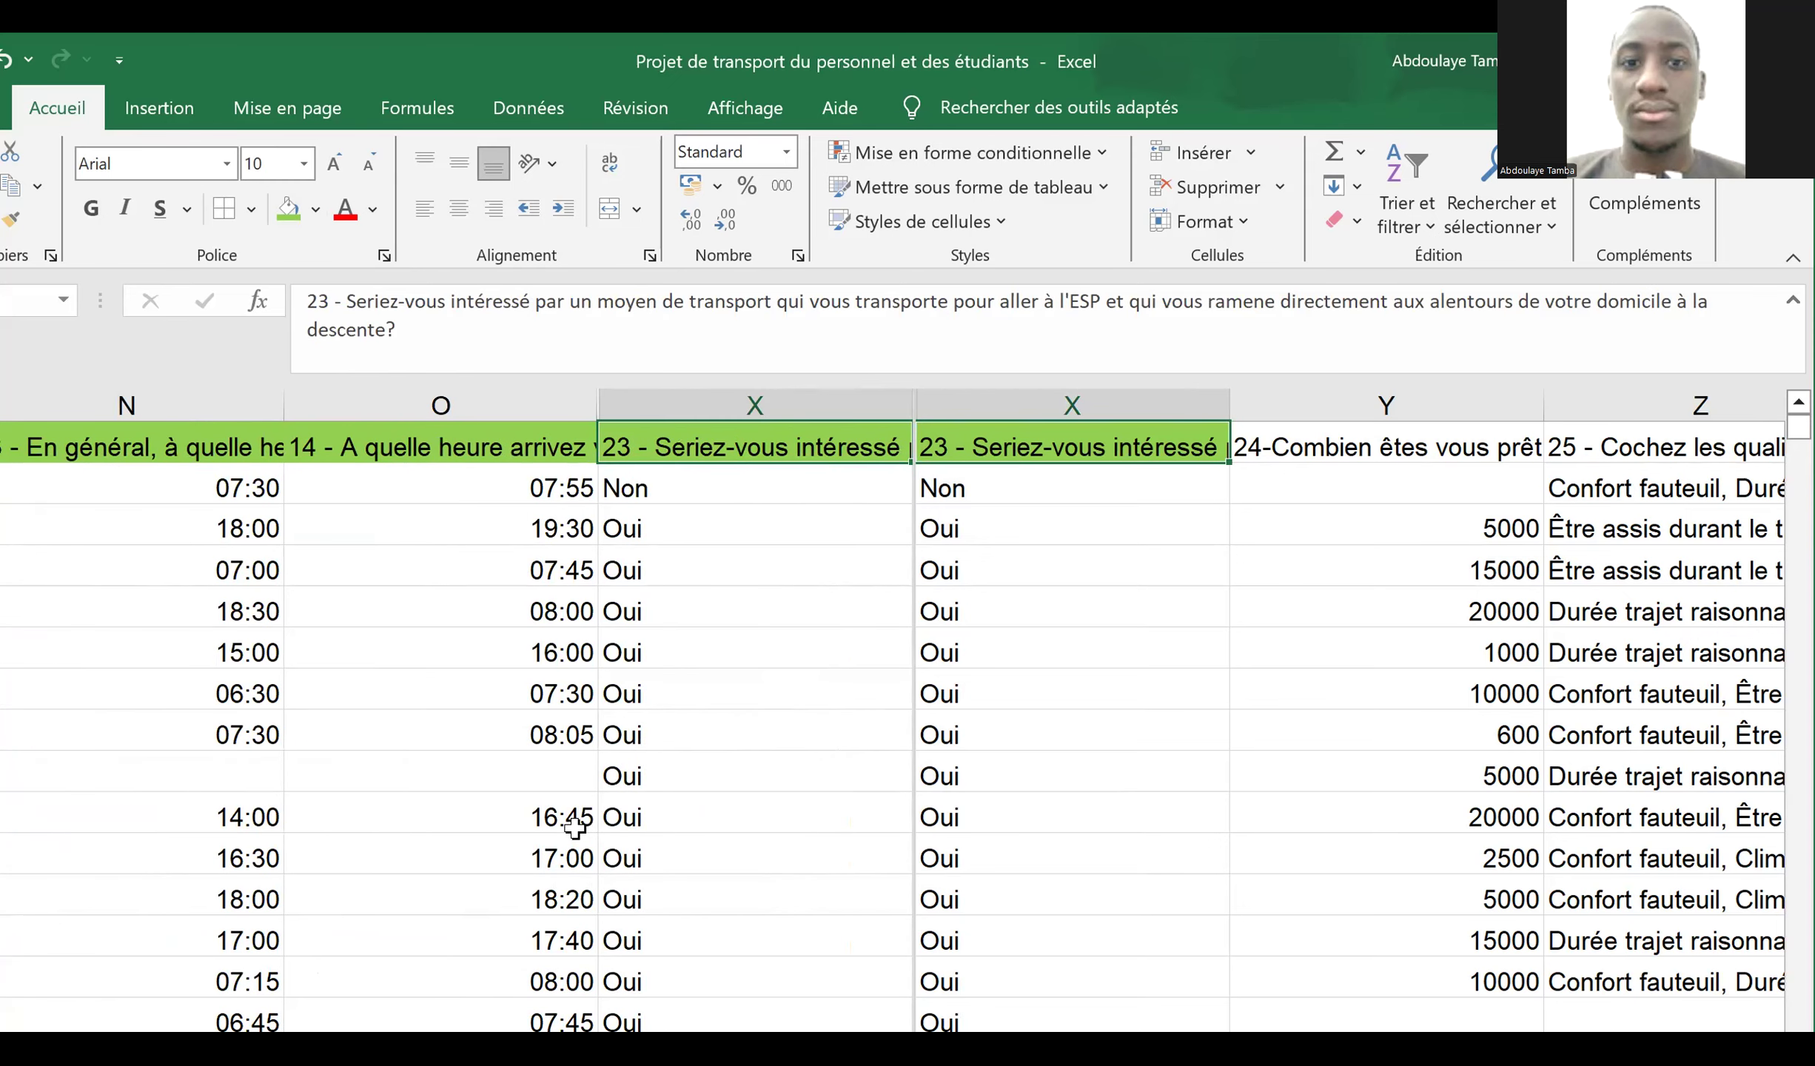
key(Left)
key(Left)
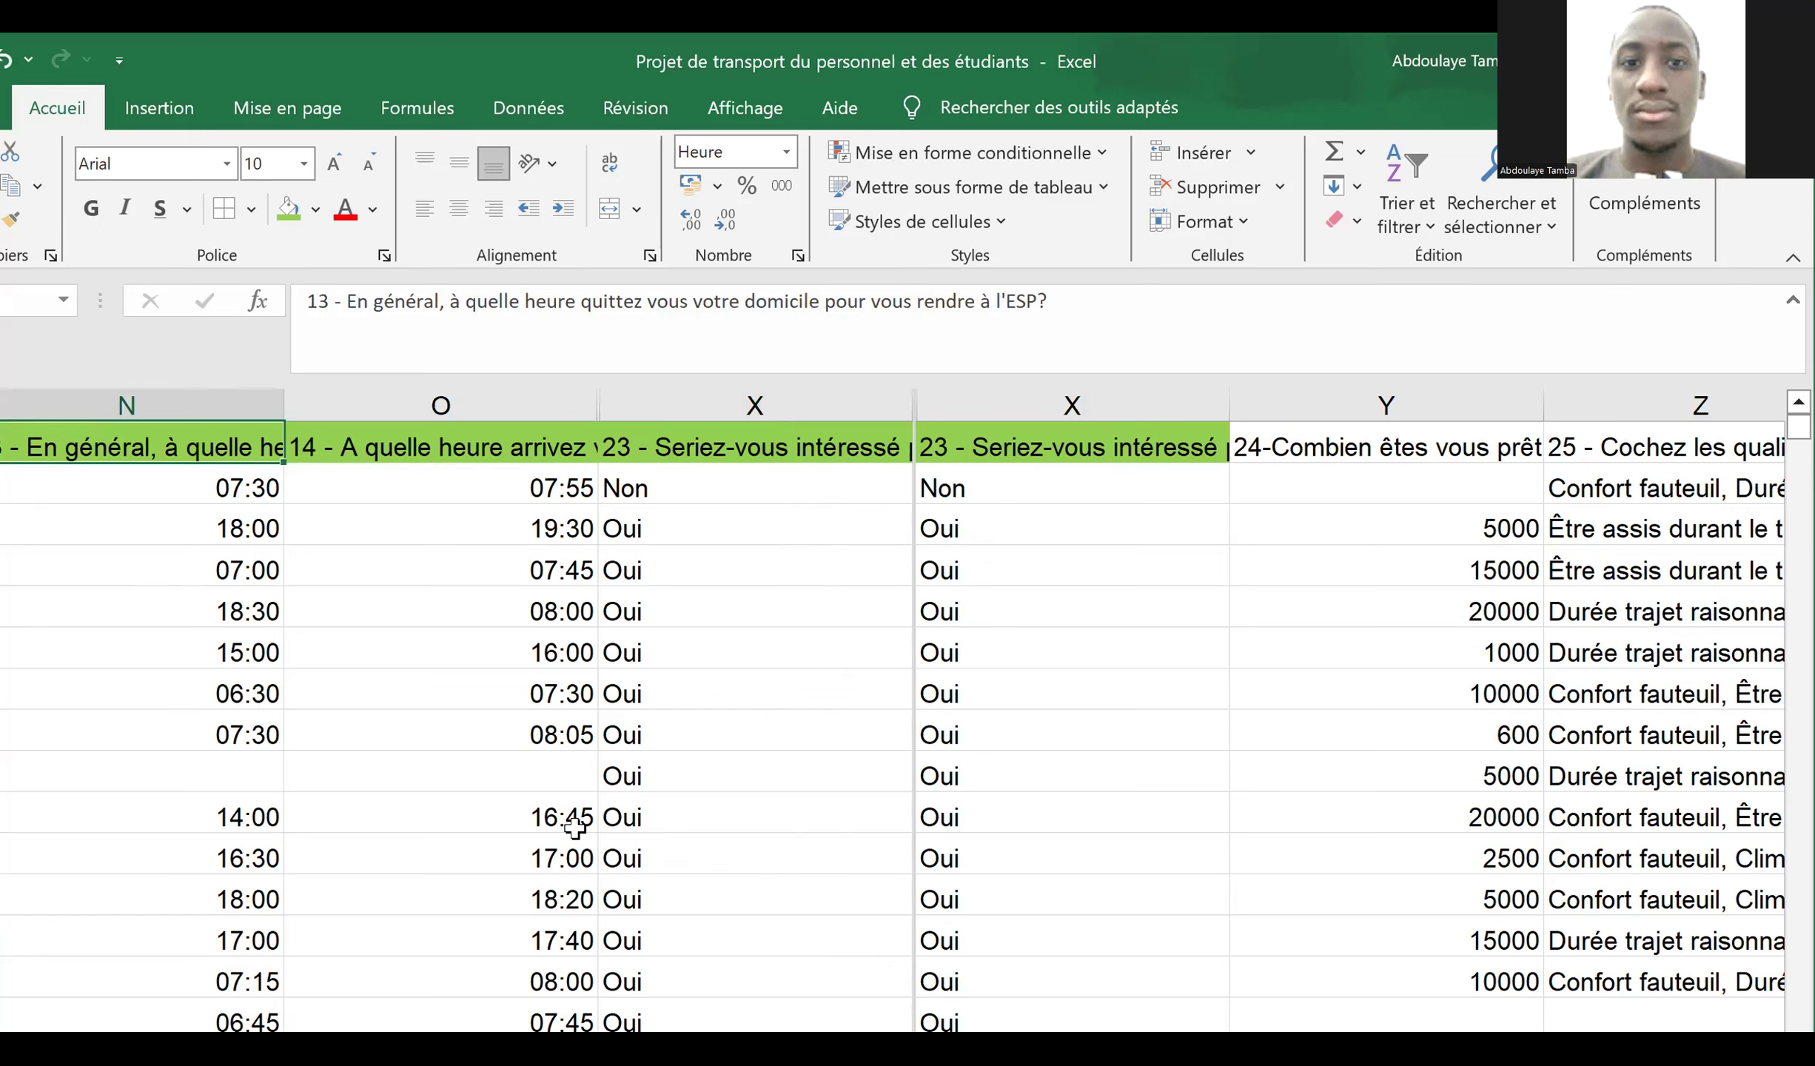
key(Left)
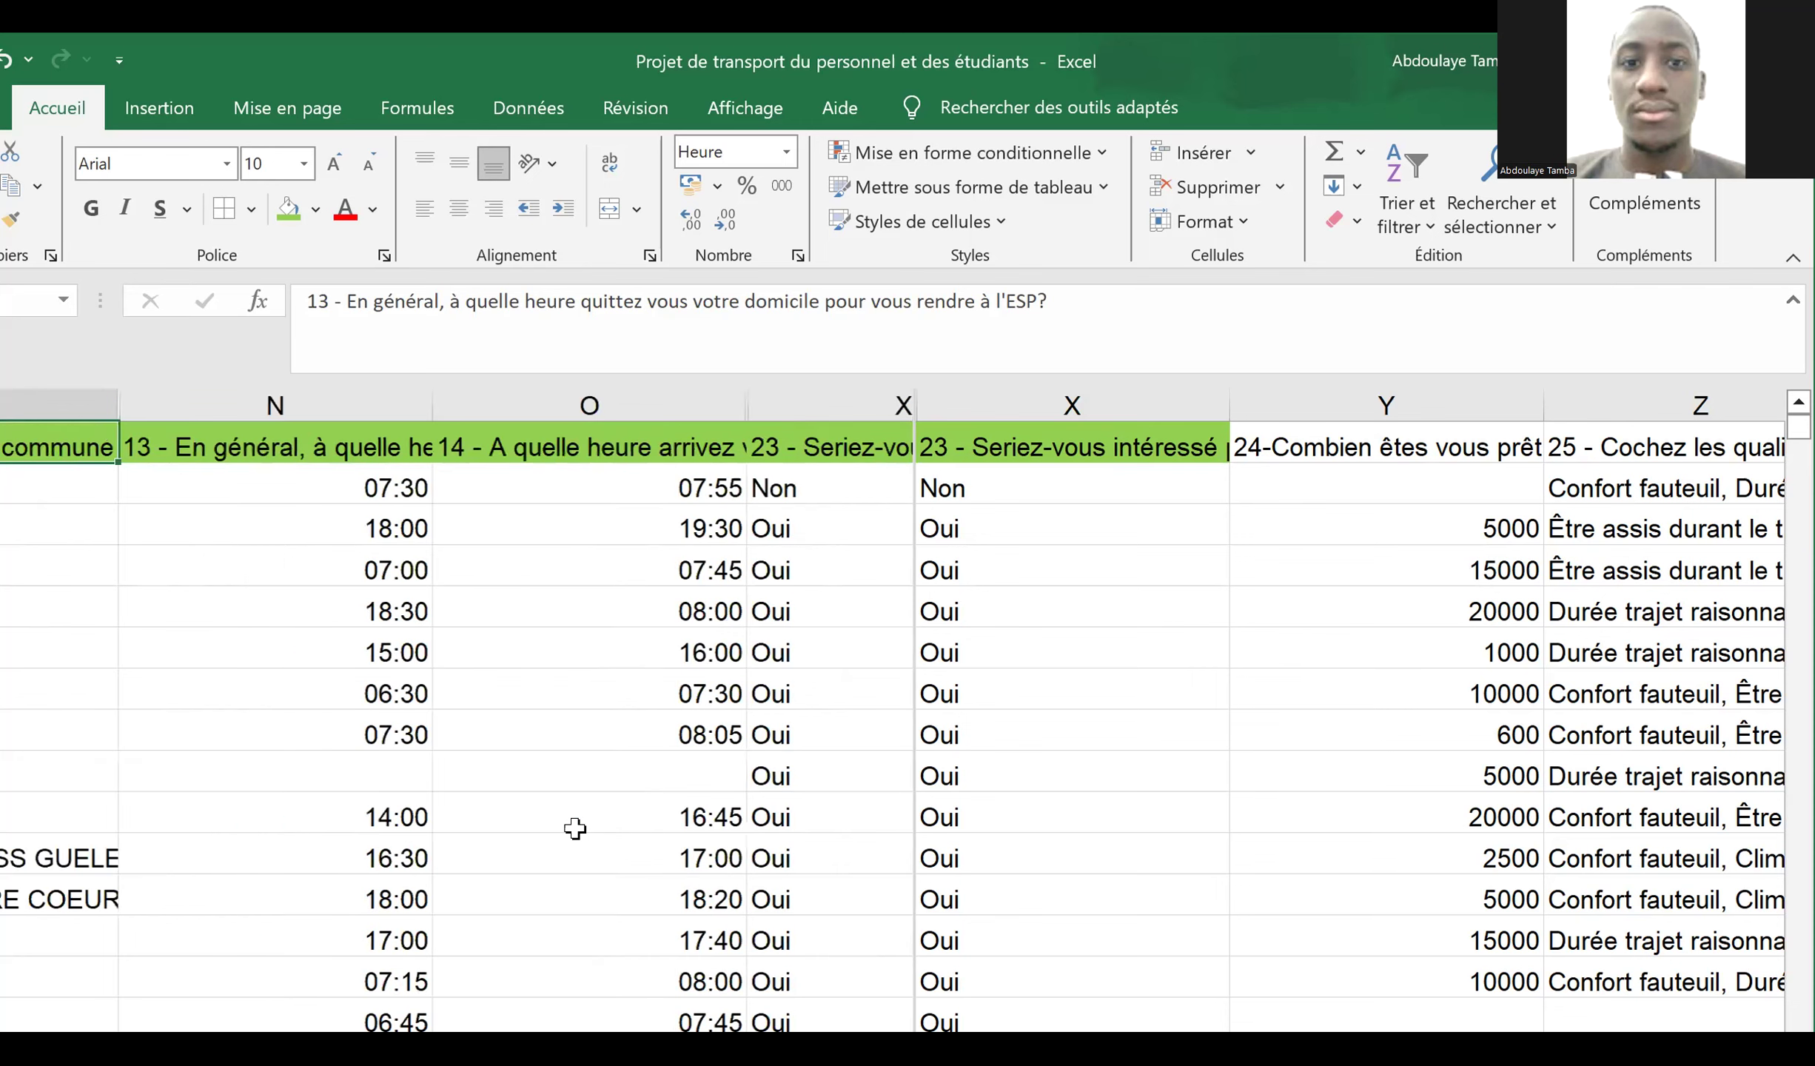
key(Left)
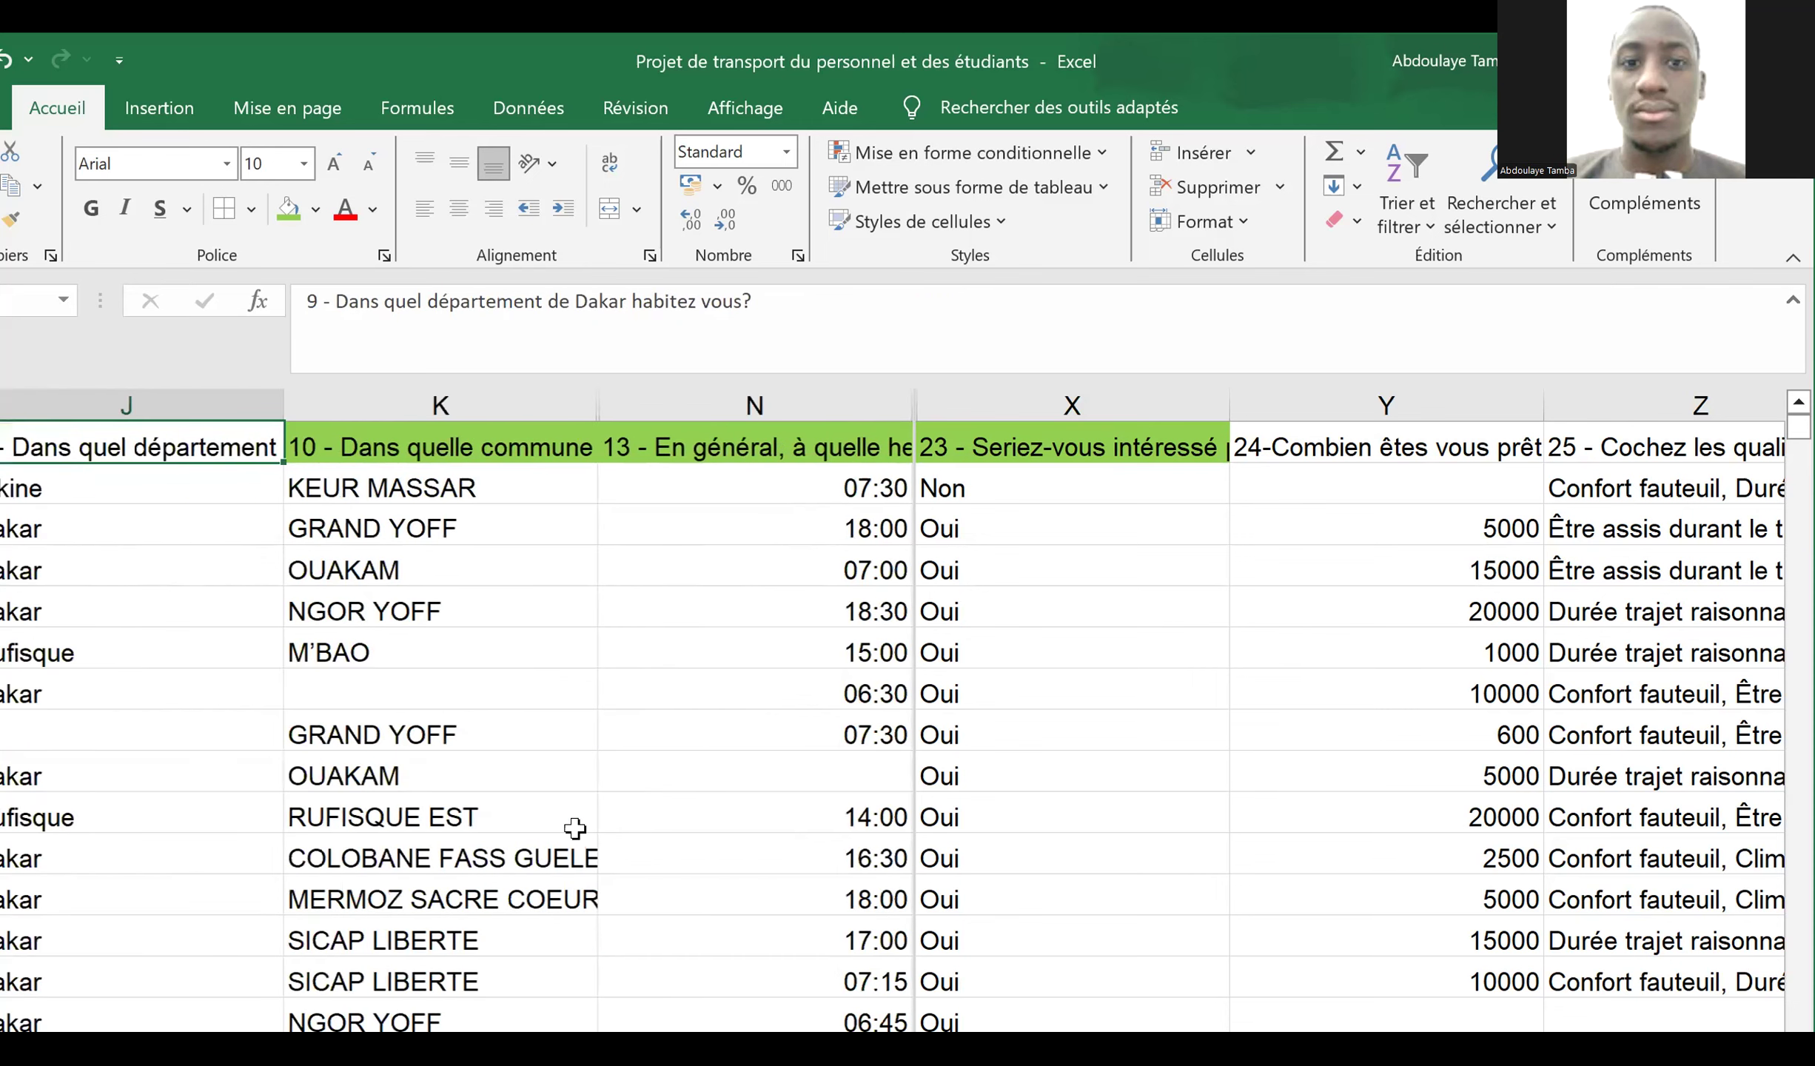
key(Right)
- Replace the existing filter with a new one covering columns K through X
drag(335, 390, 1385, 404)
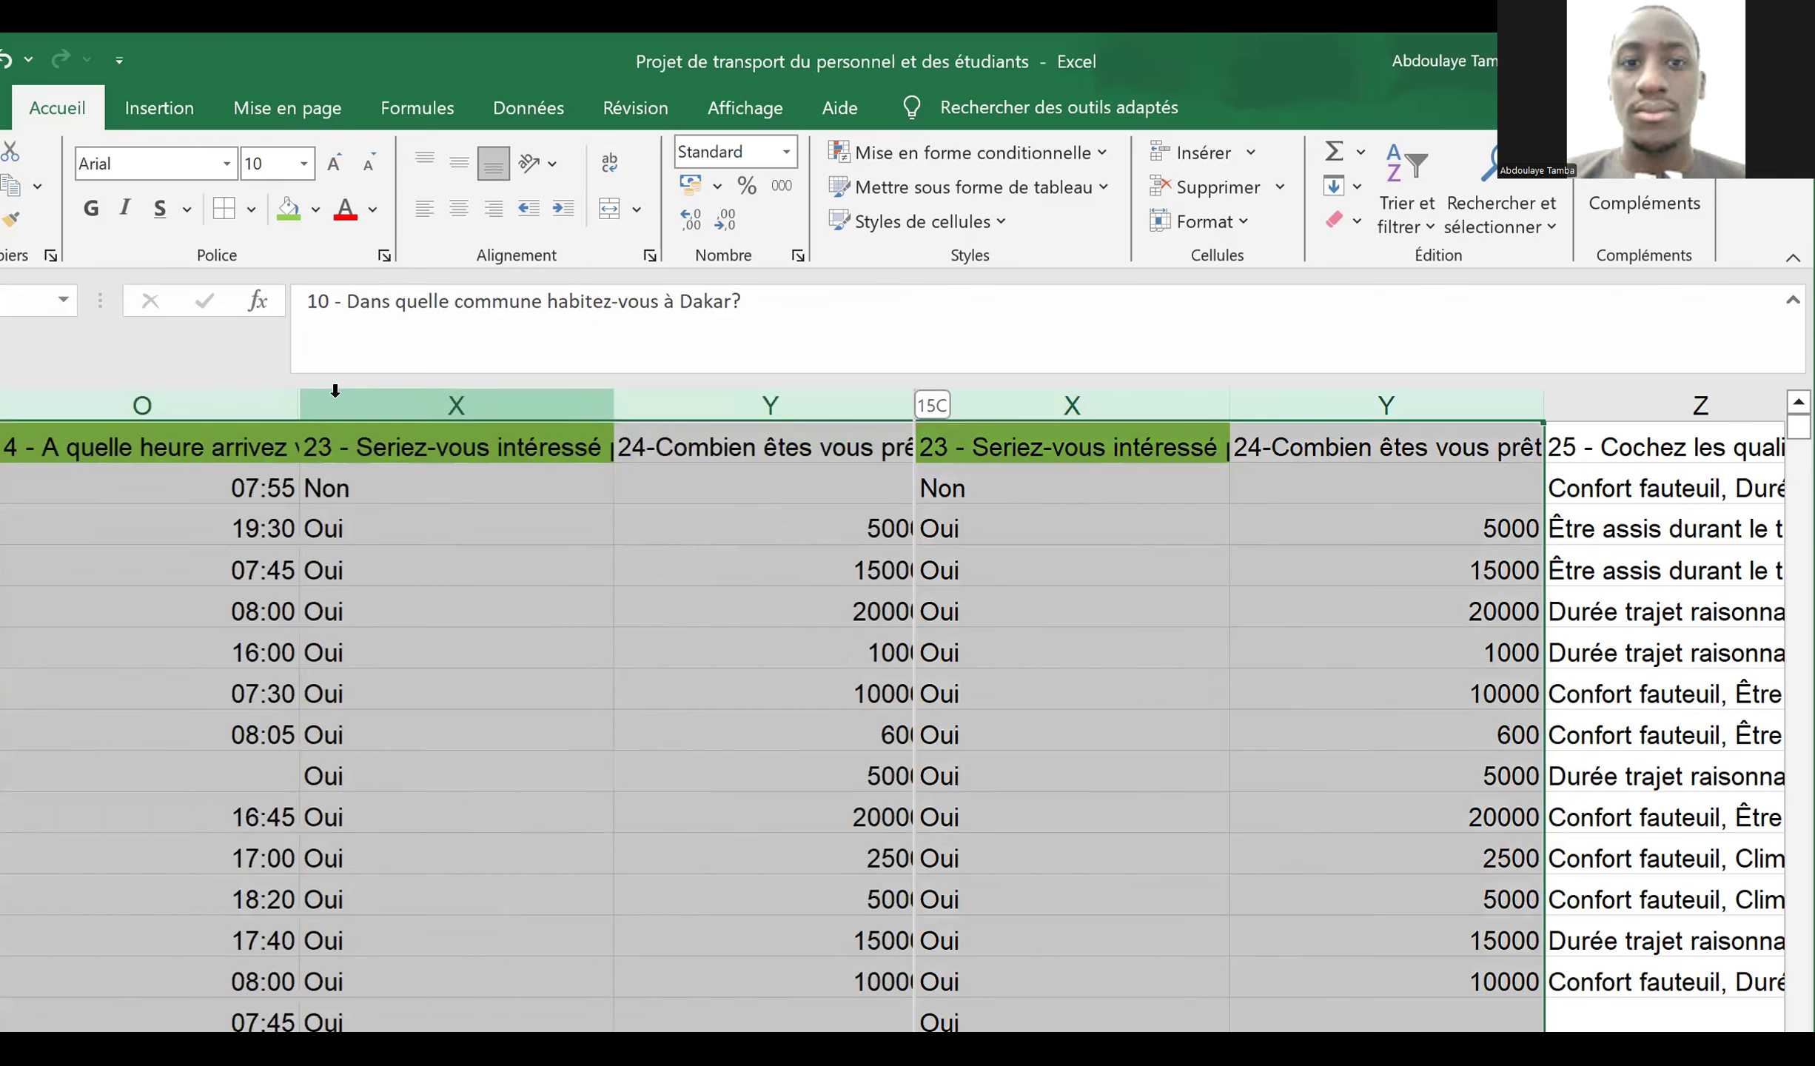
drag(335, 390, 335, 390)
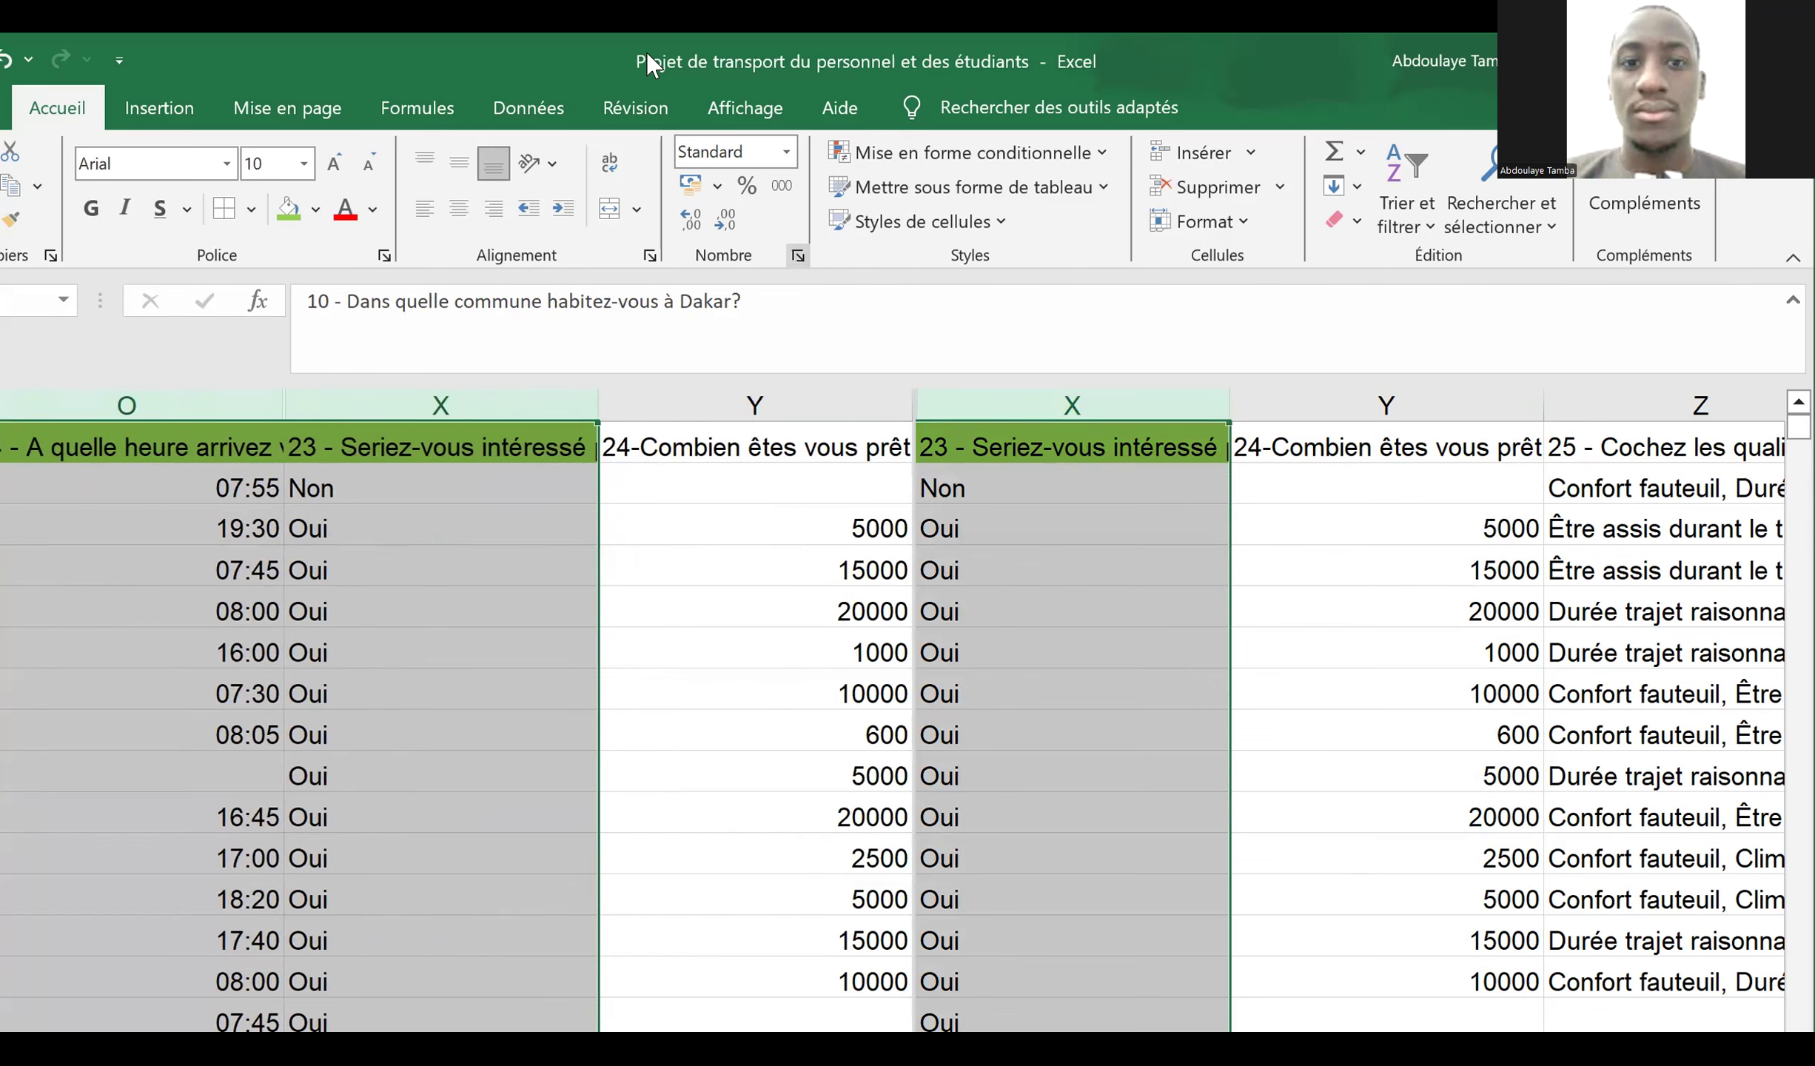
click(541, 103)
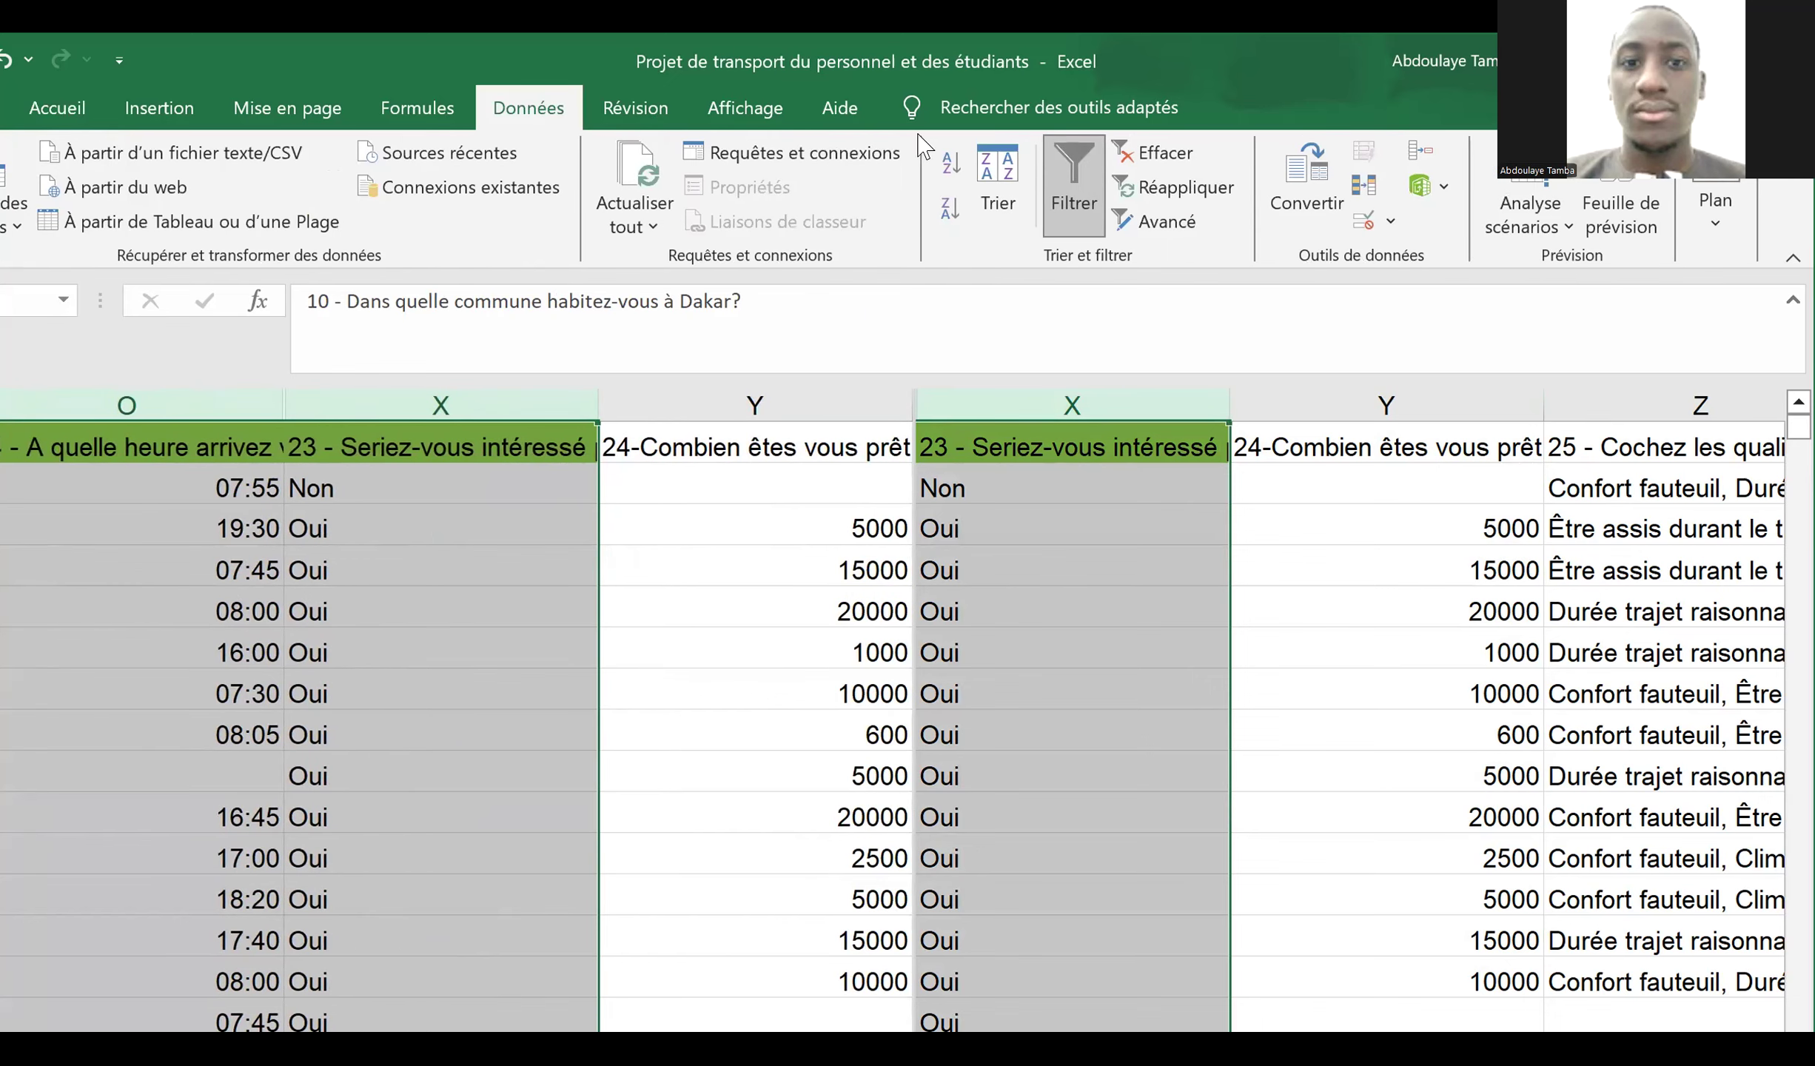
click(1074, 161)
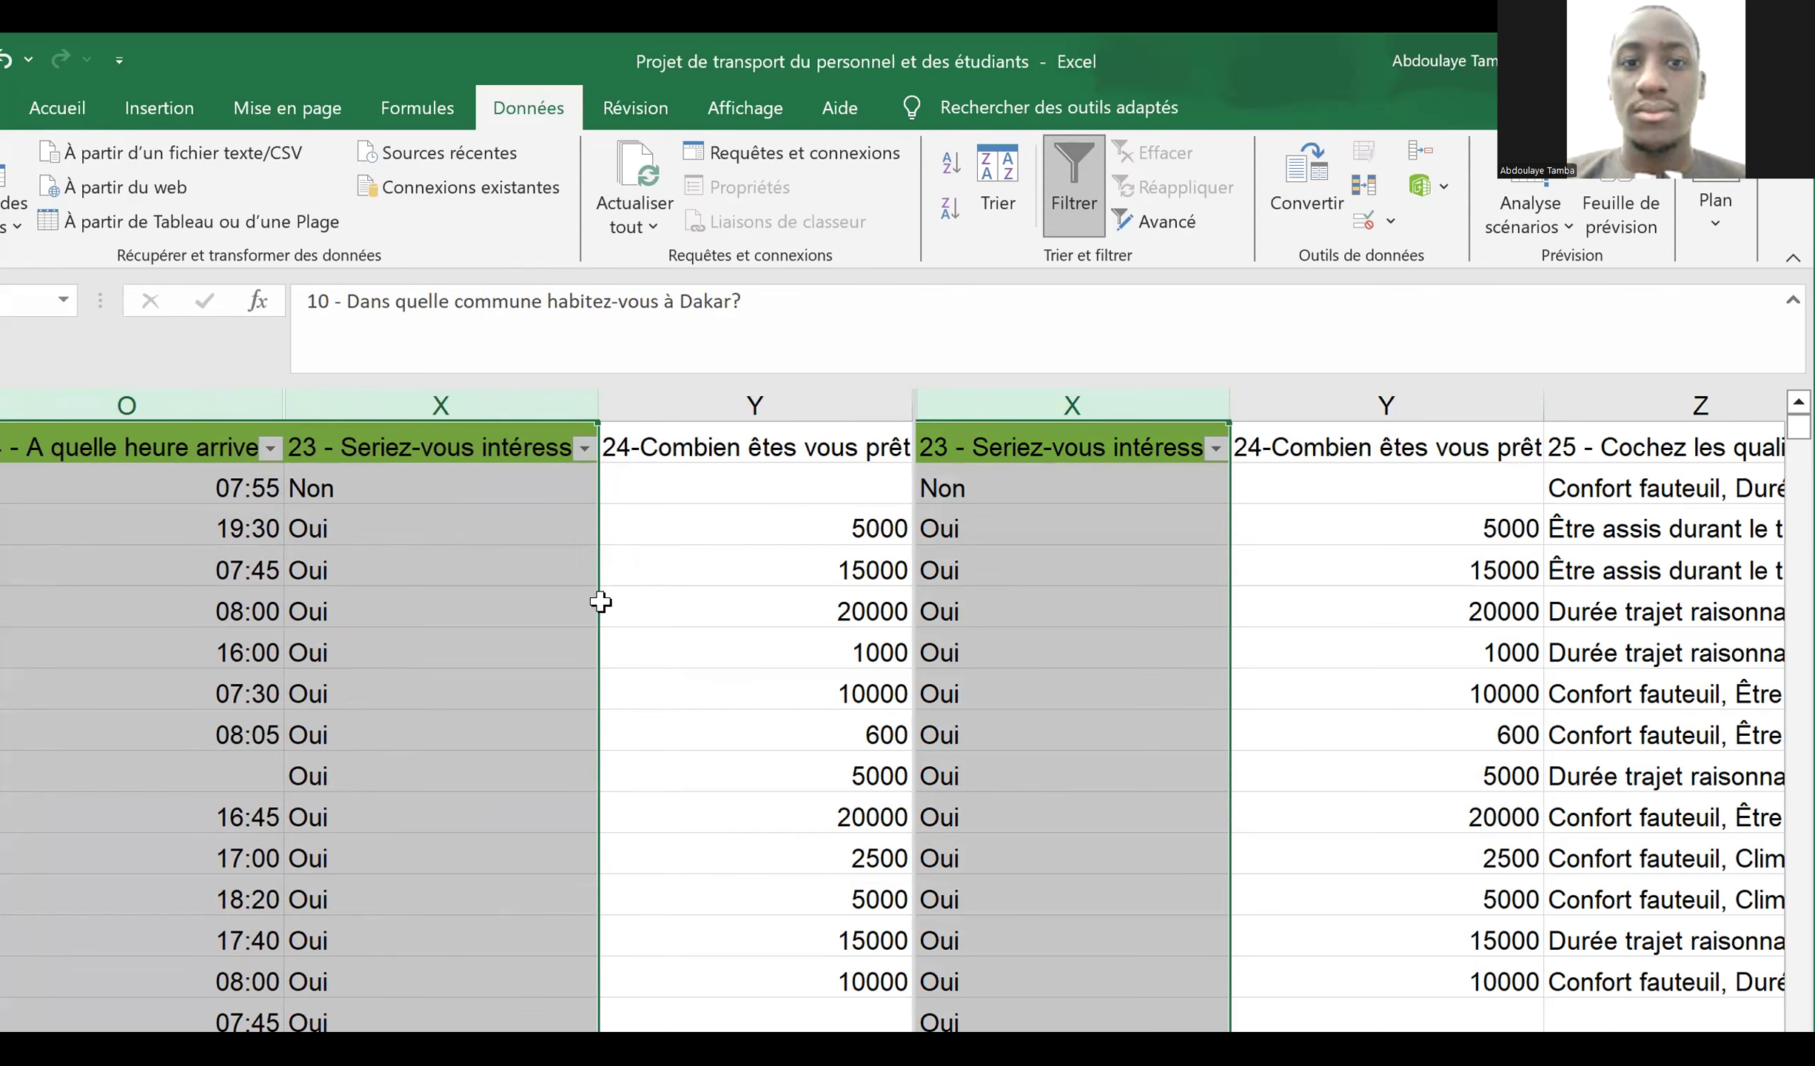
- Filter the commune answers in column K to show only KEUR MASSAR
scroll(518, 571, left, 2)
scroll(522, 572, right, 2)
scroll(523, 572, left, 3)
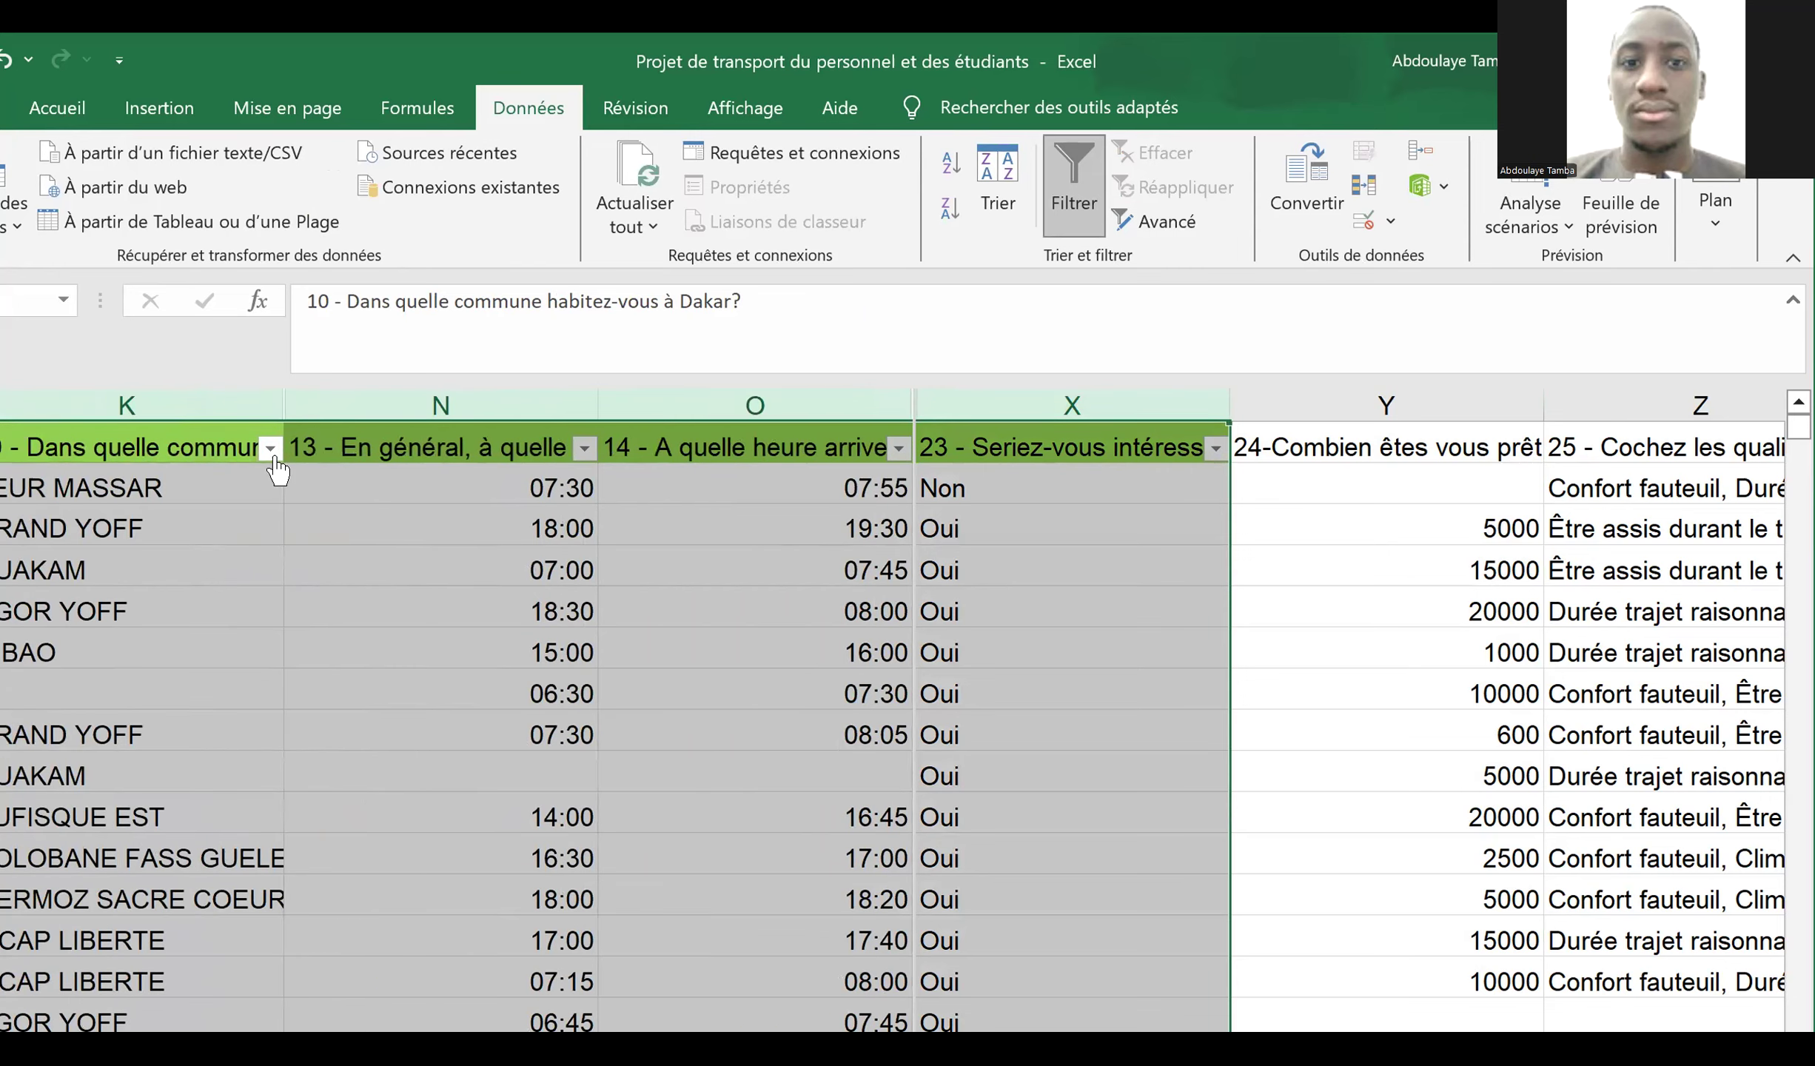
click(269, 449)
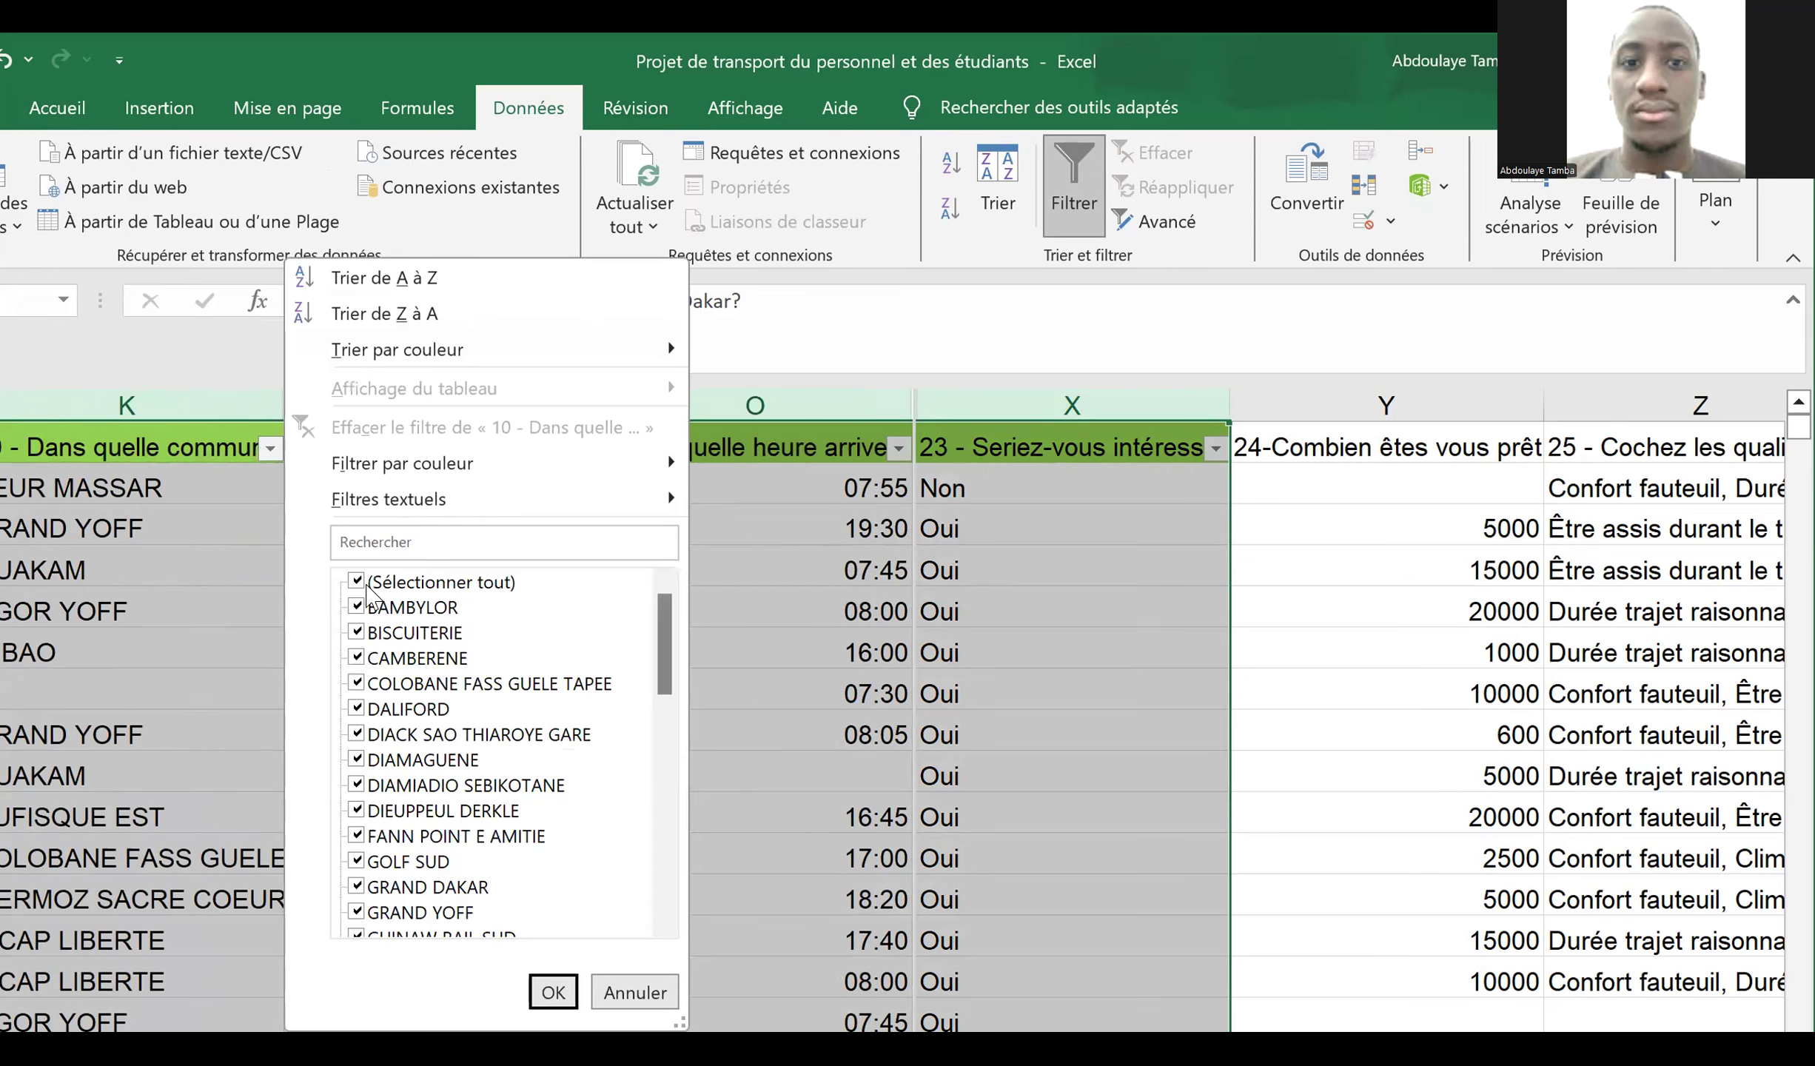
click(357, 582)
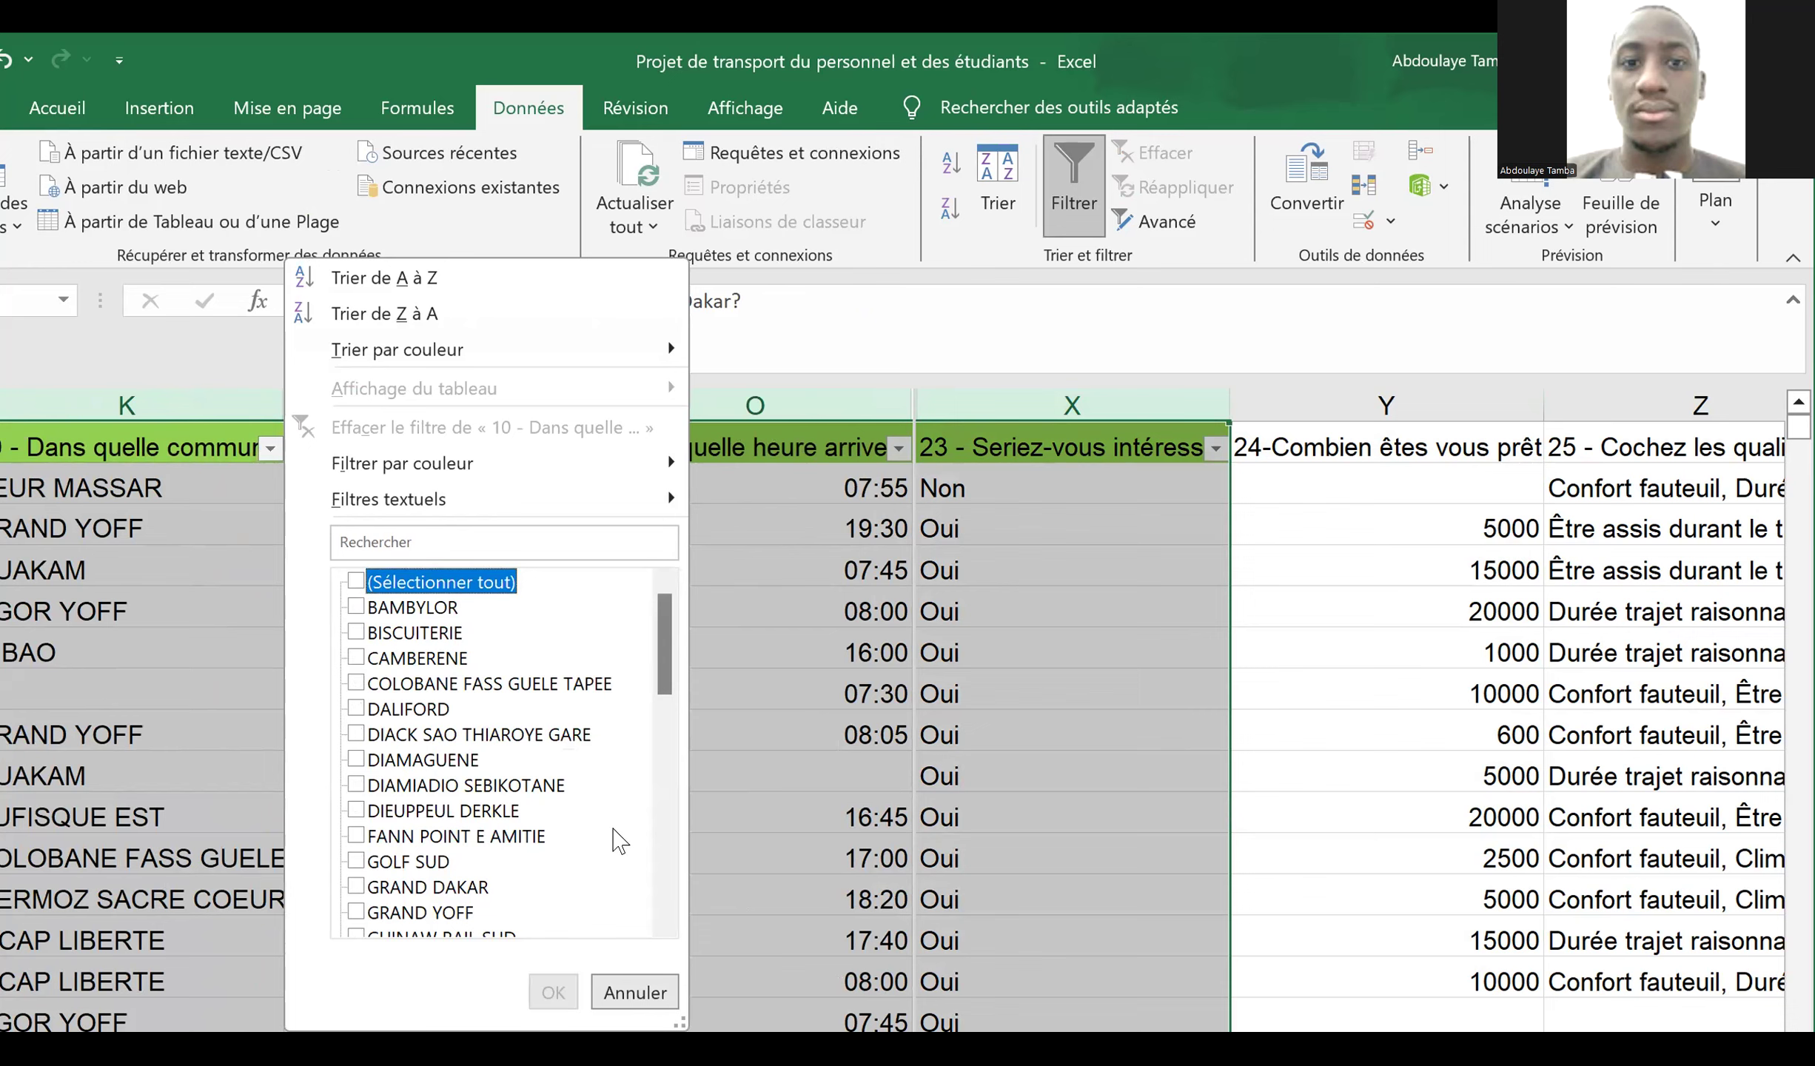
click(660, 863)
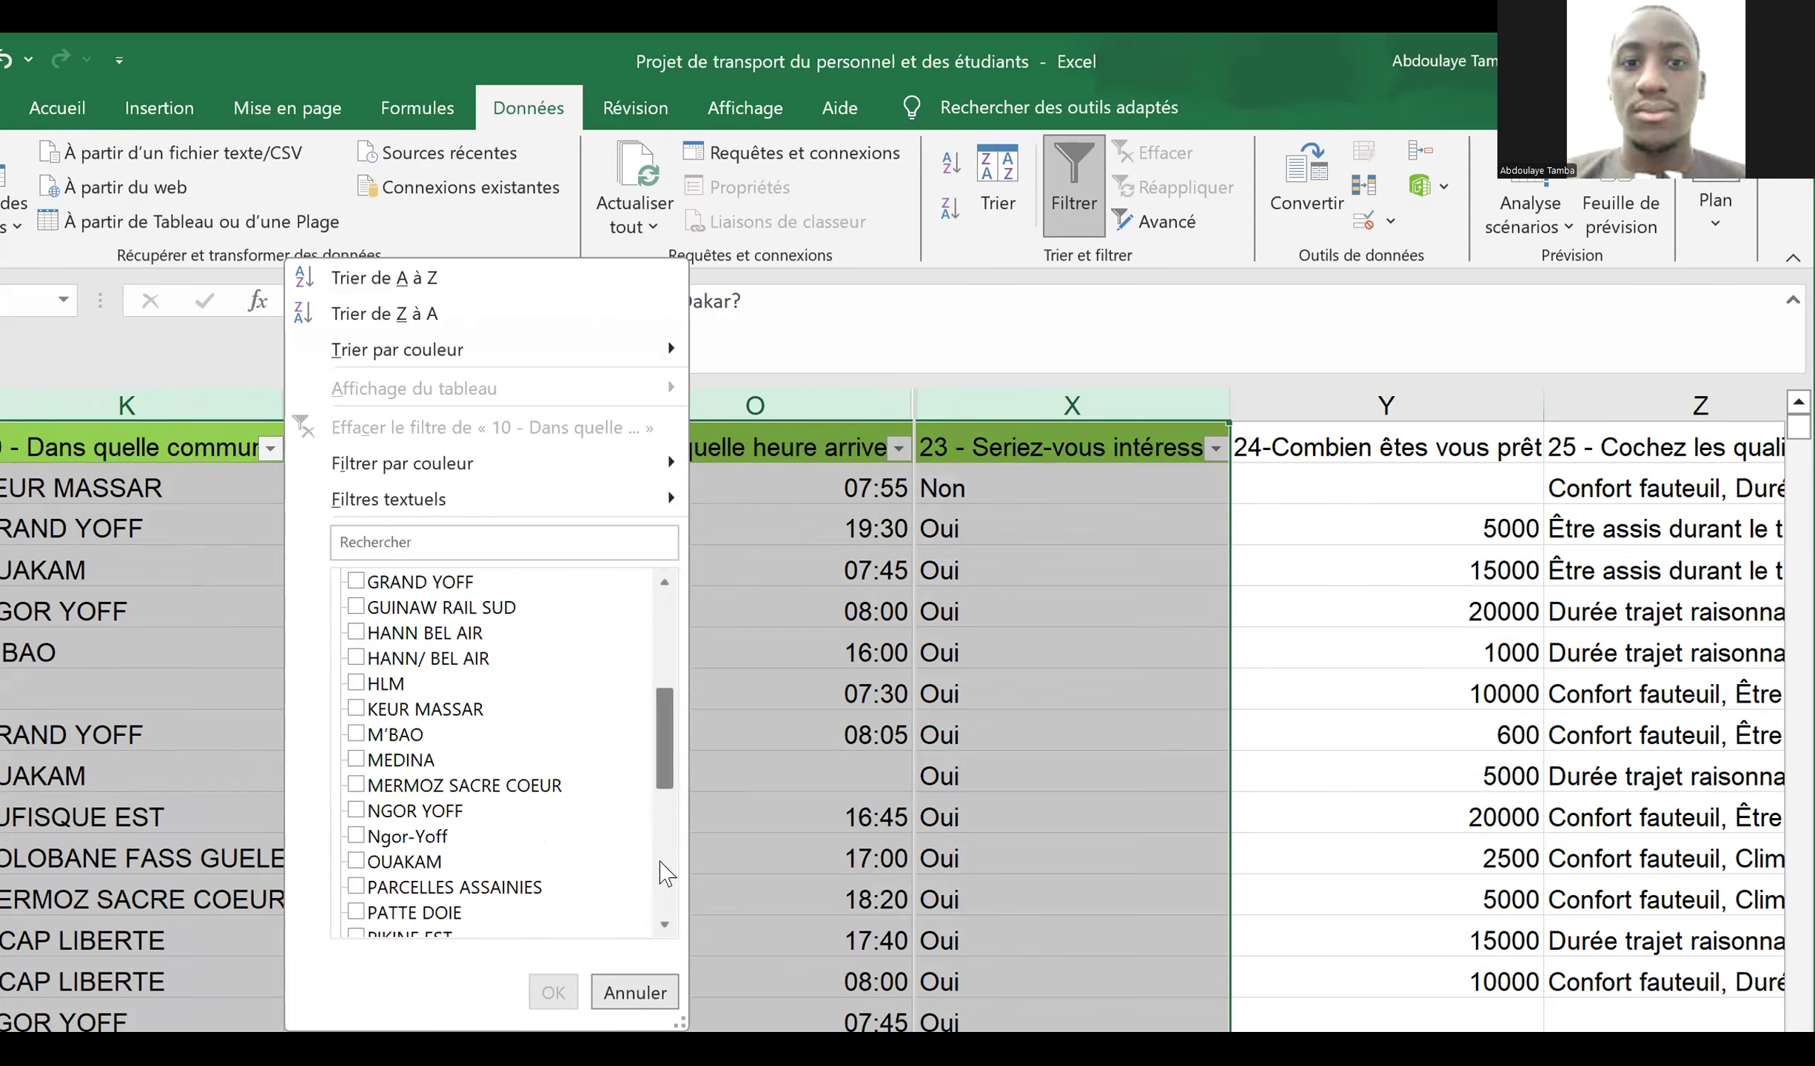
click(660, 862)
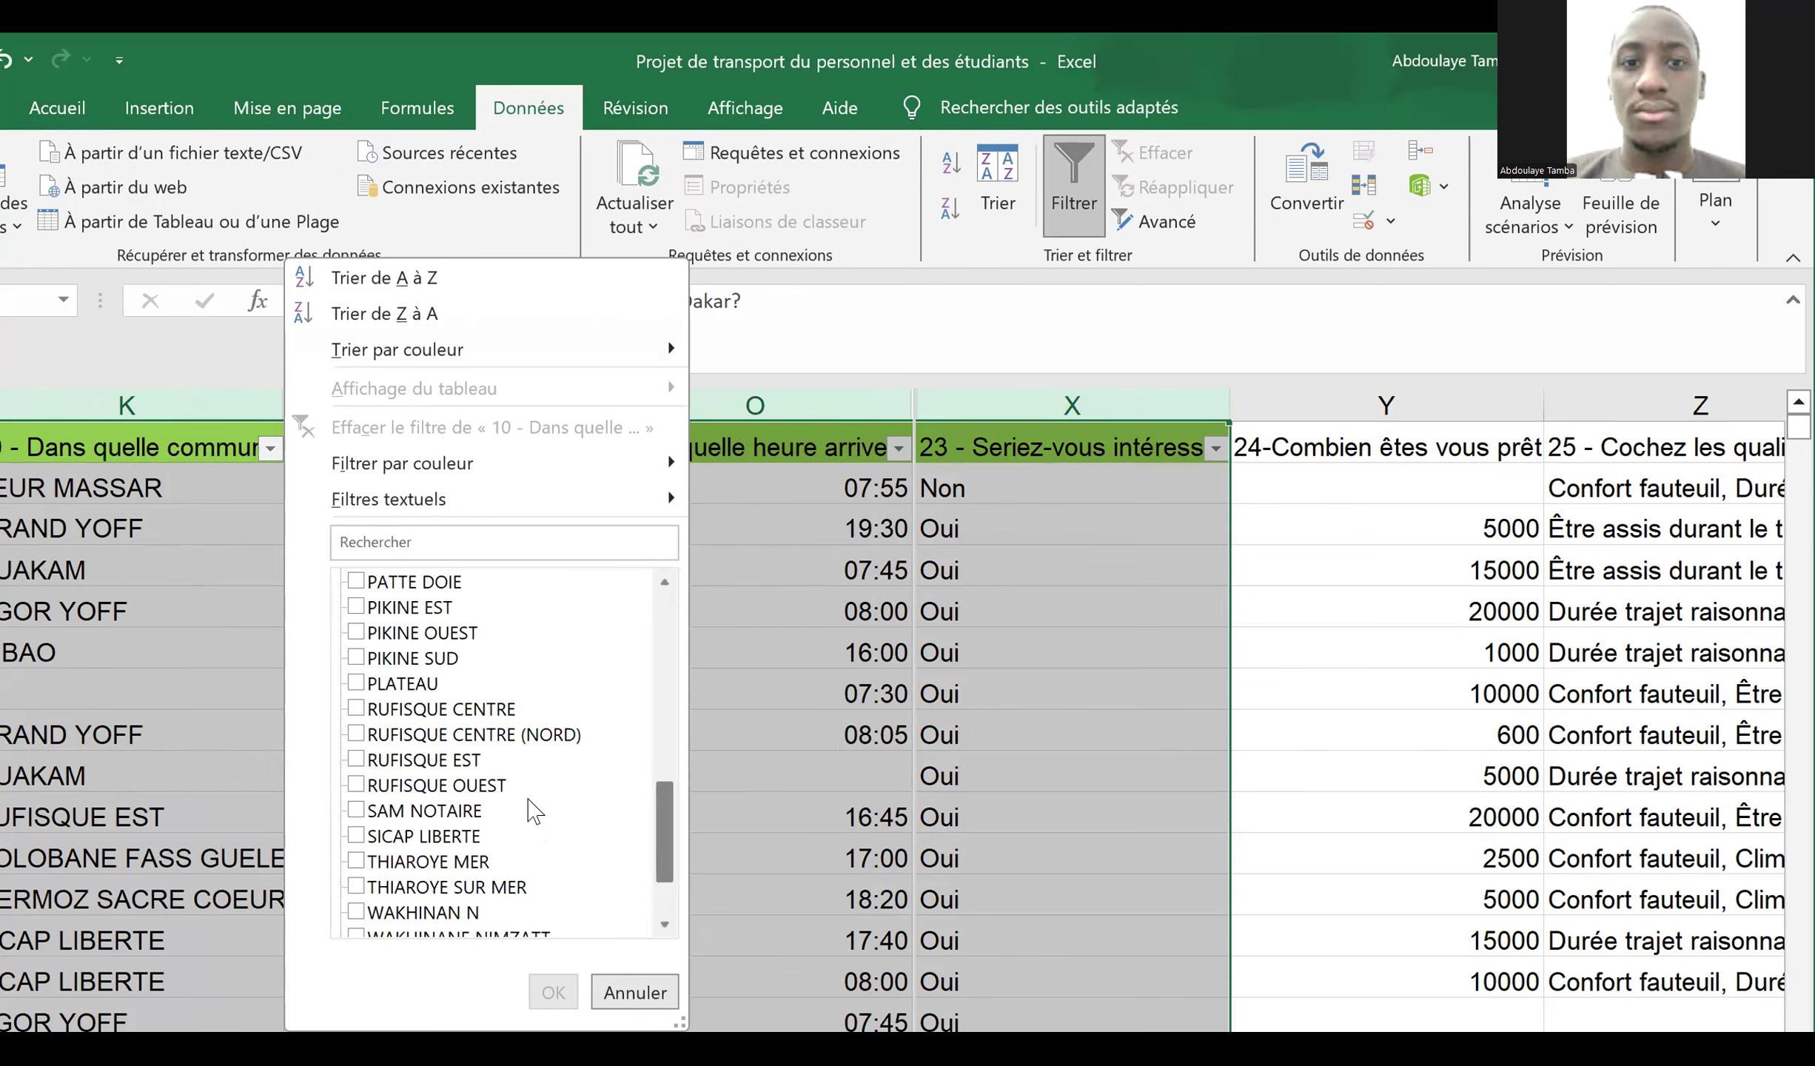
drag(664, 844, 675, 637)
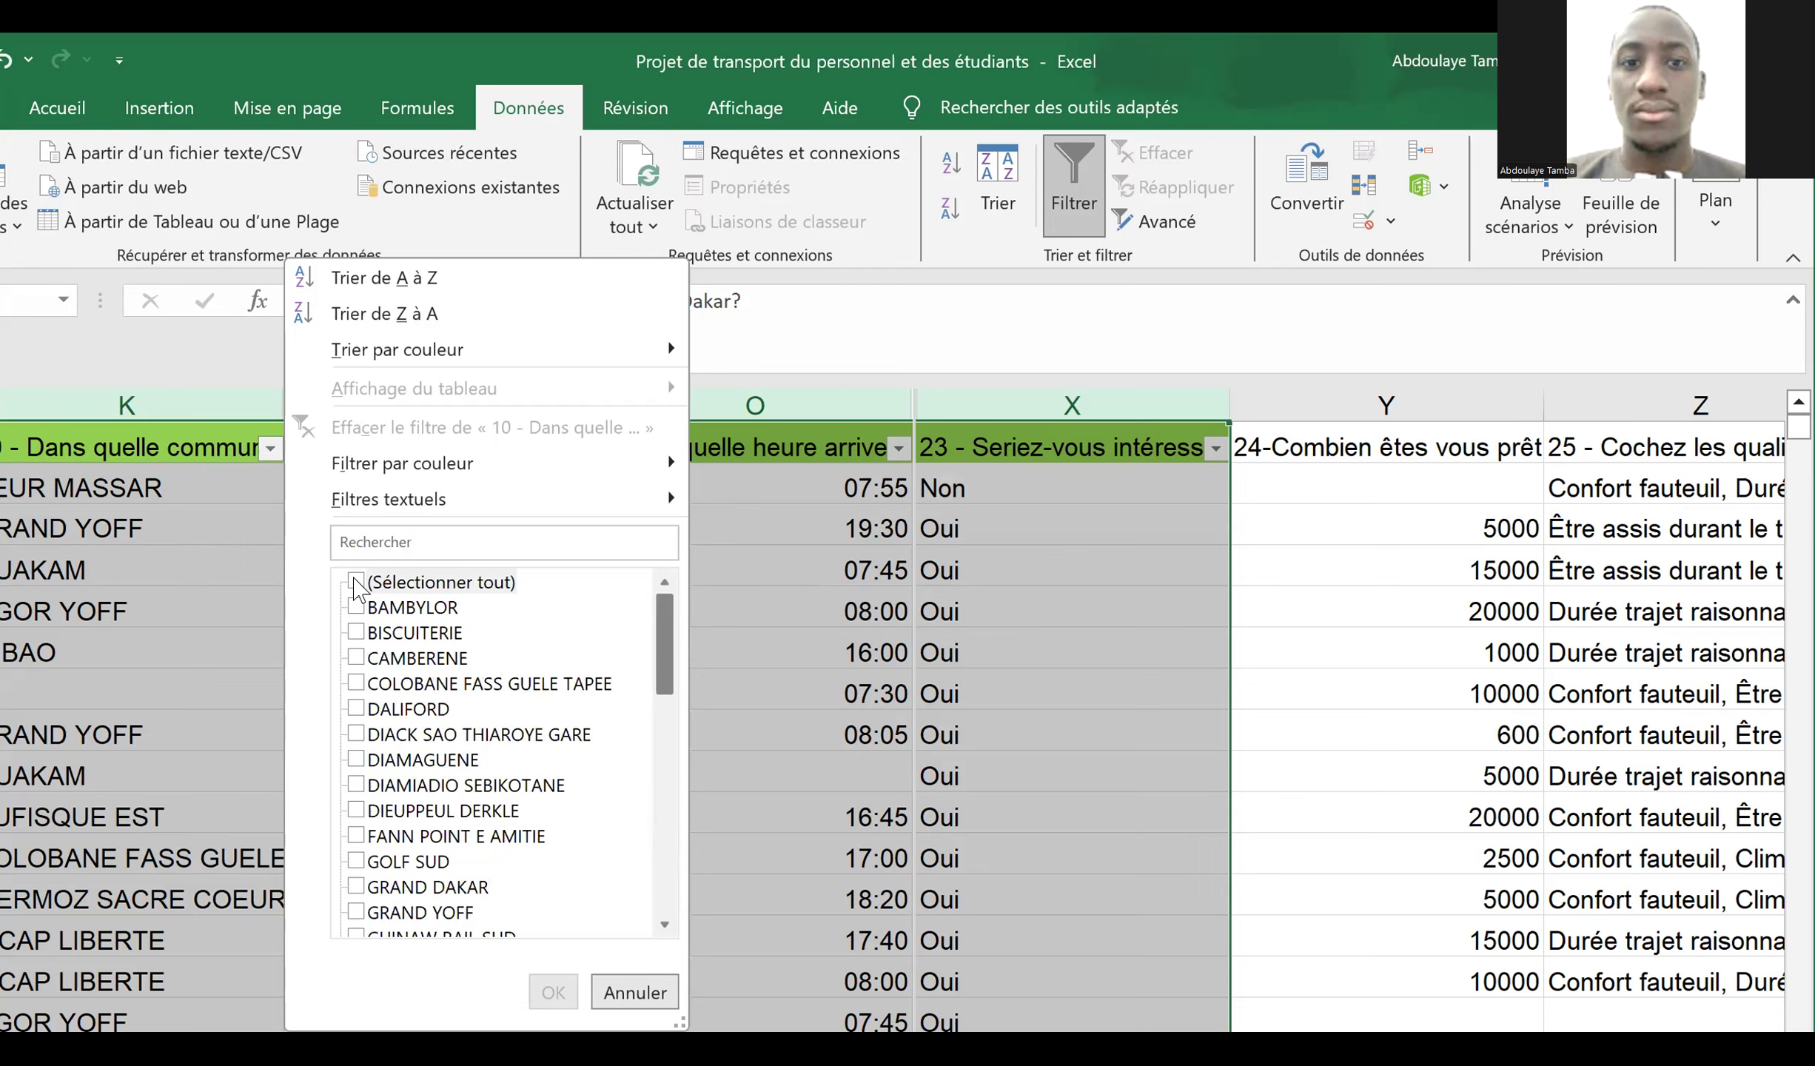
click(356, 583)
click(356, 583)
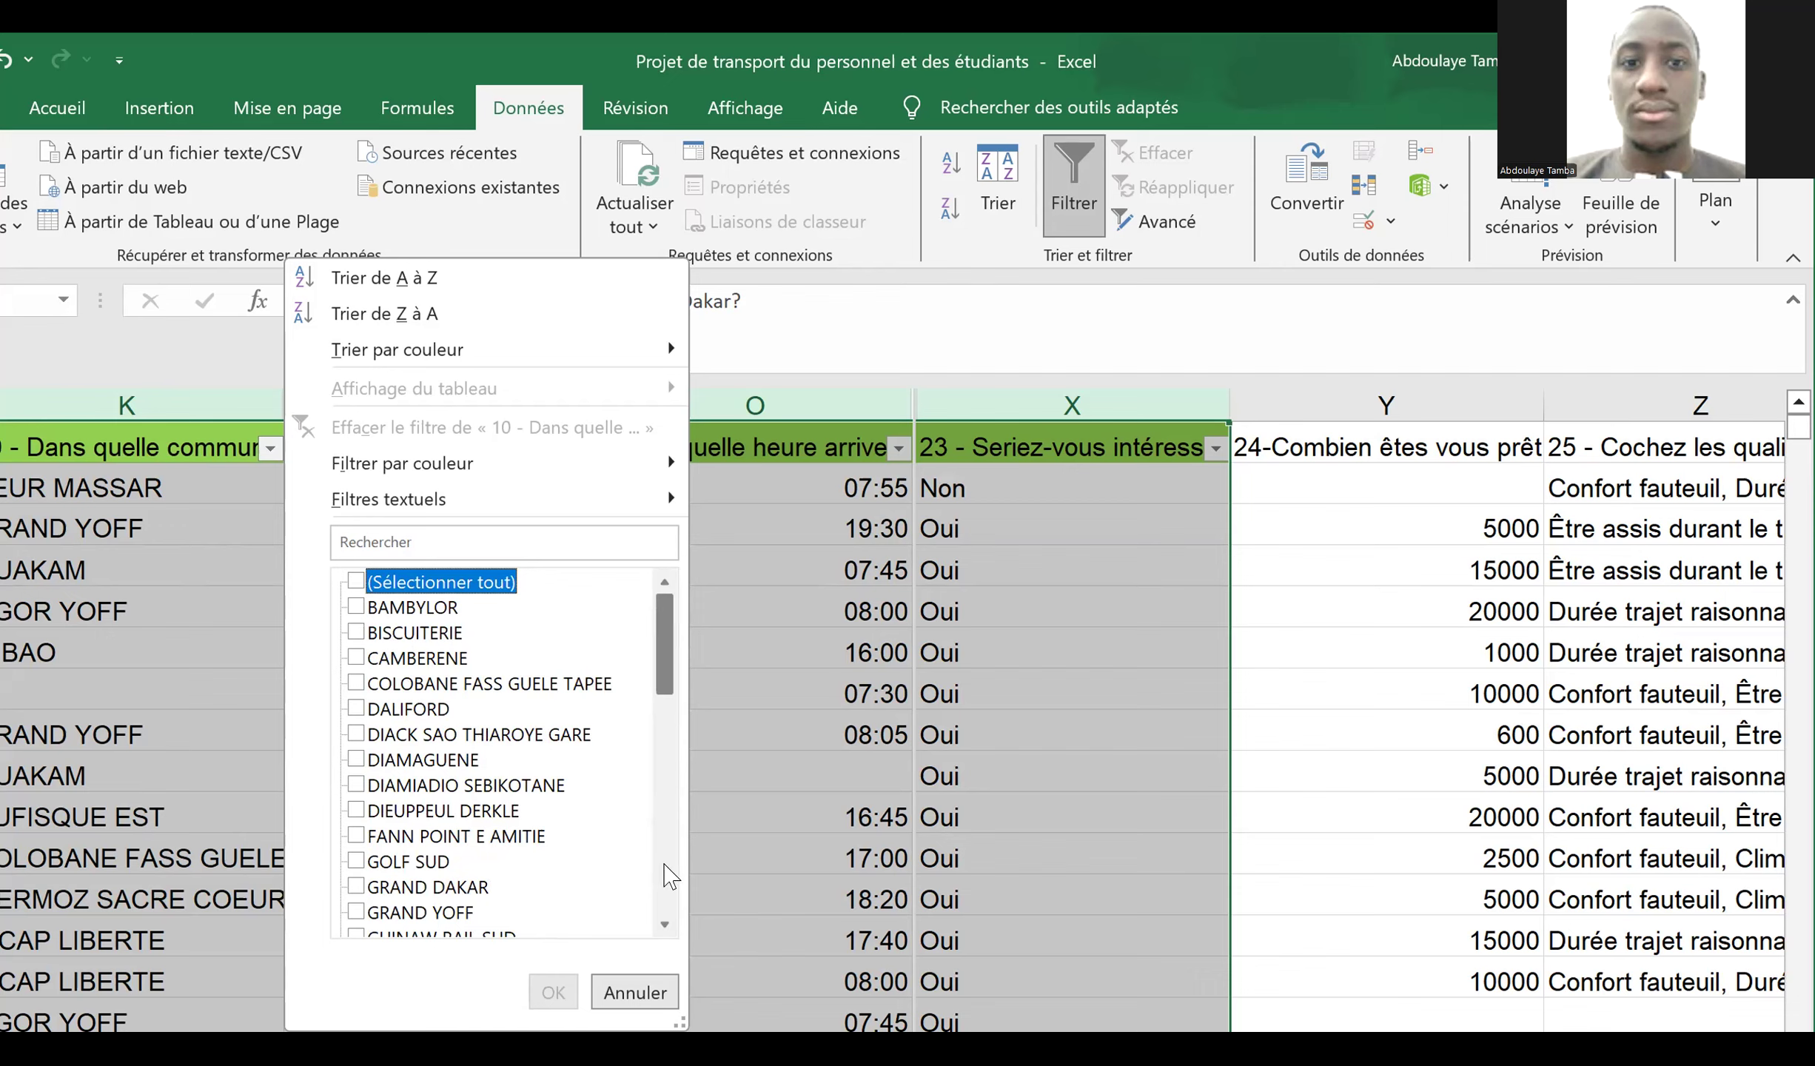
scroll(665, 872, down, 4)
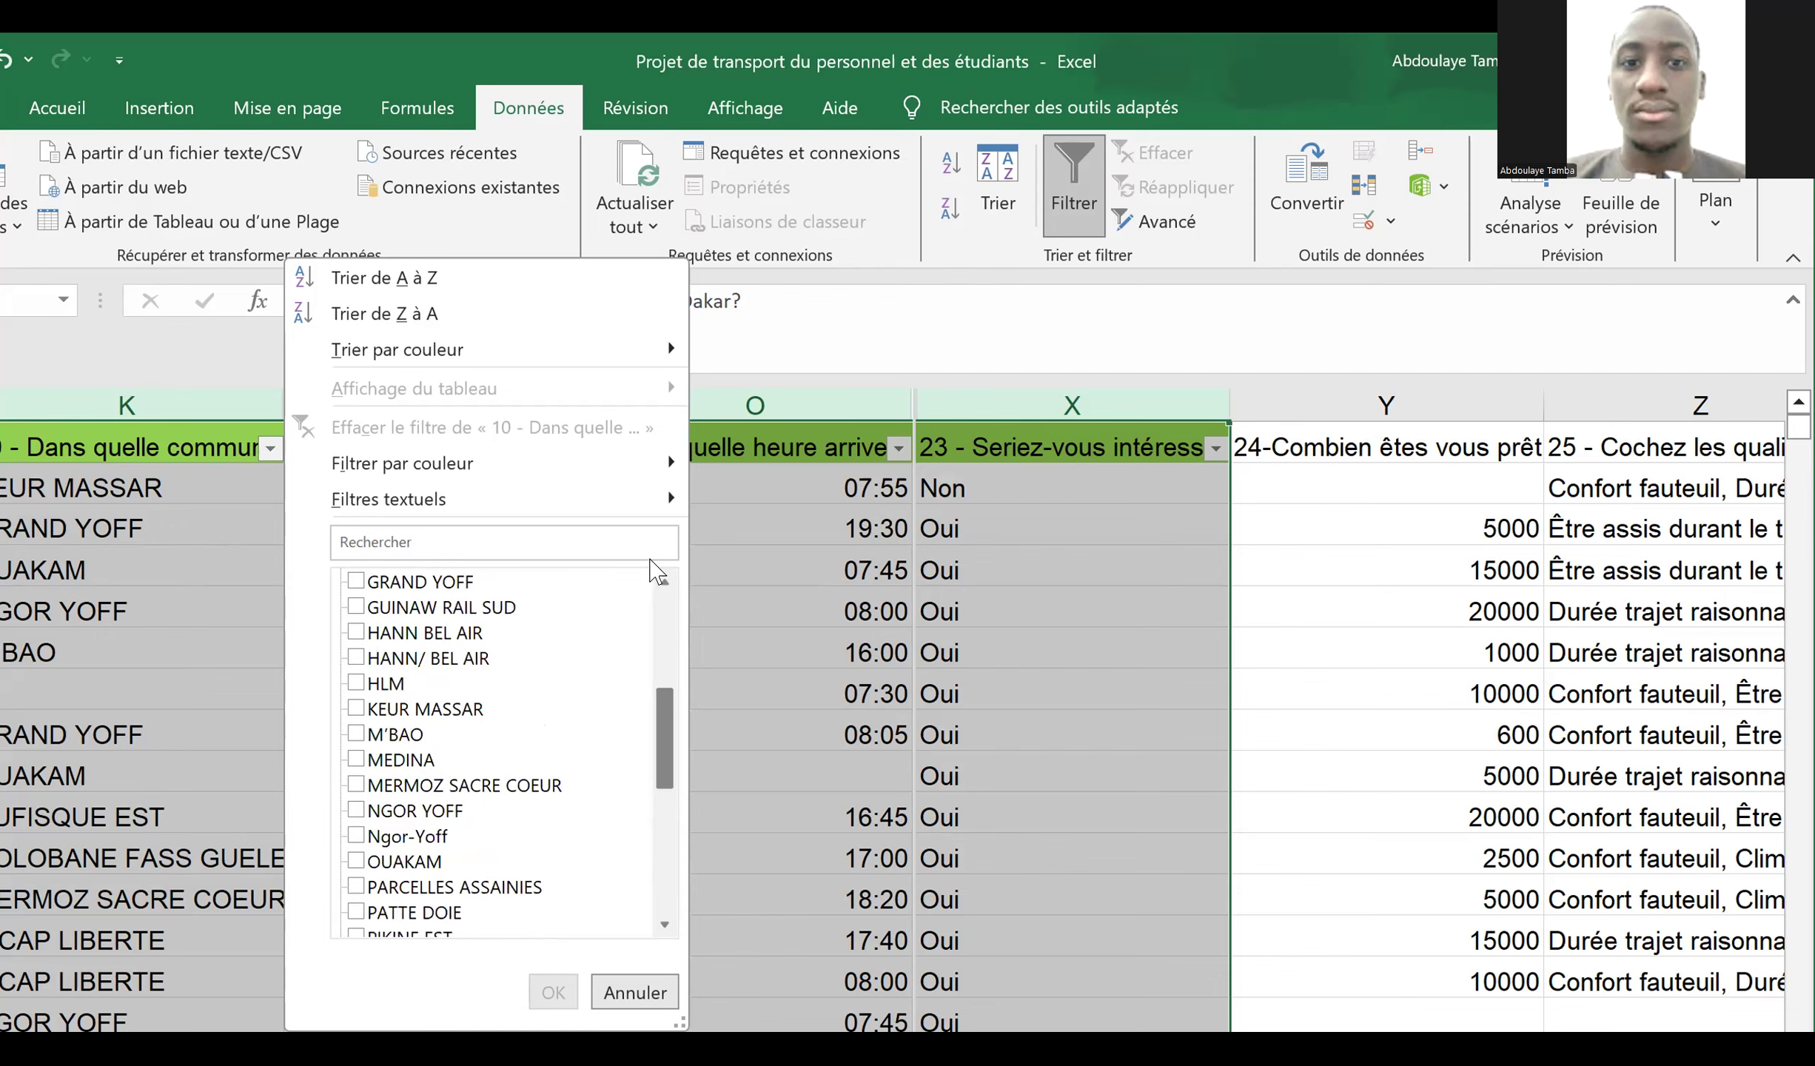
click(665, 582)
click(664, 582)
click(665, 583)
click(664, 582)
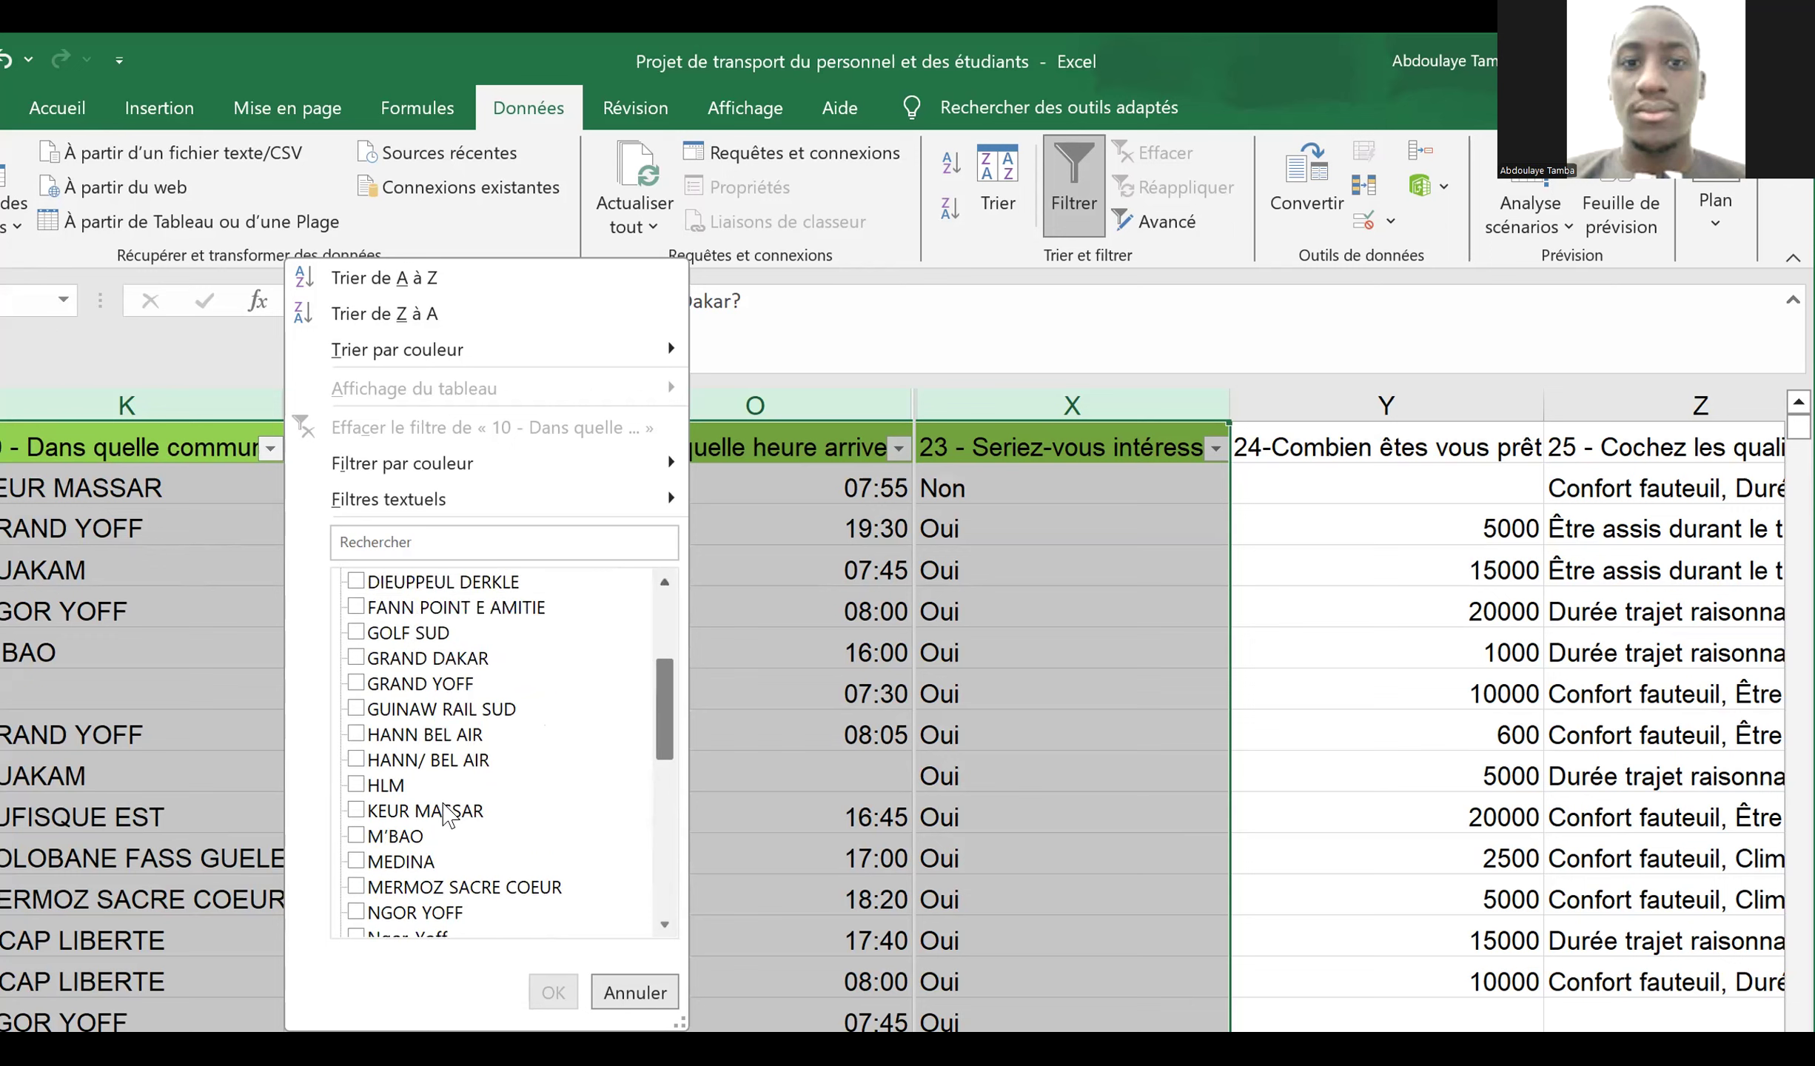
click(439, 814)
click(553, 992)
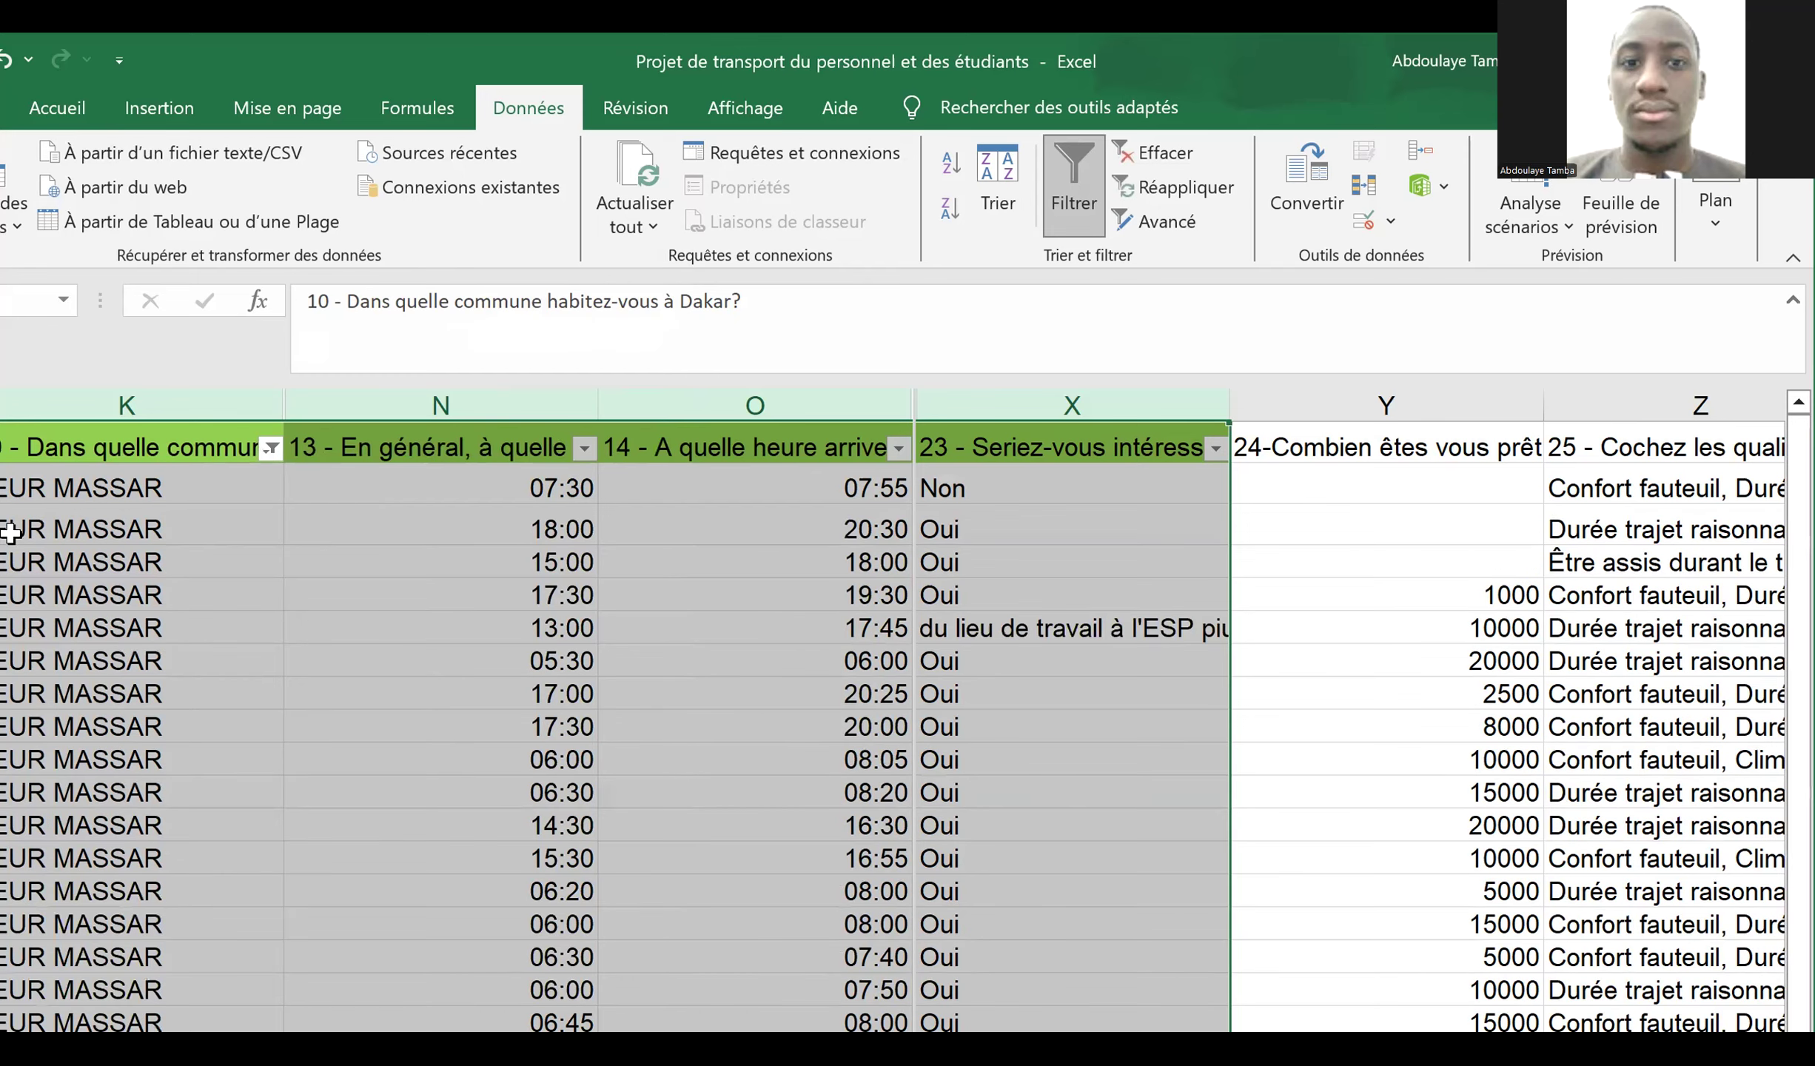
- Filter question 23 on interest in the transport service, in column X, to show only Oui
click(151, 530)
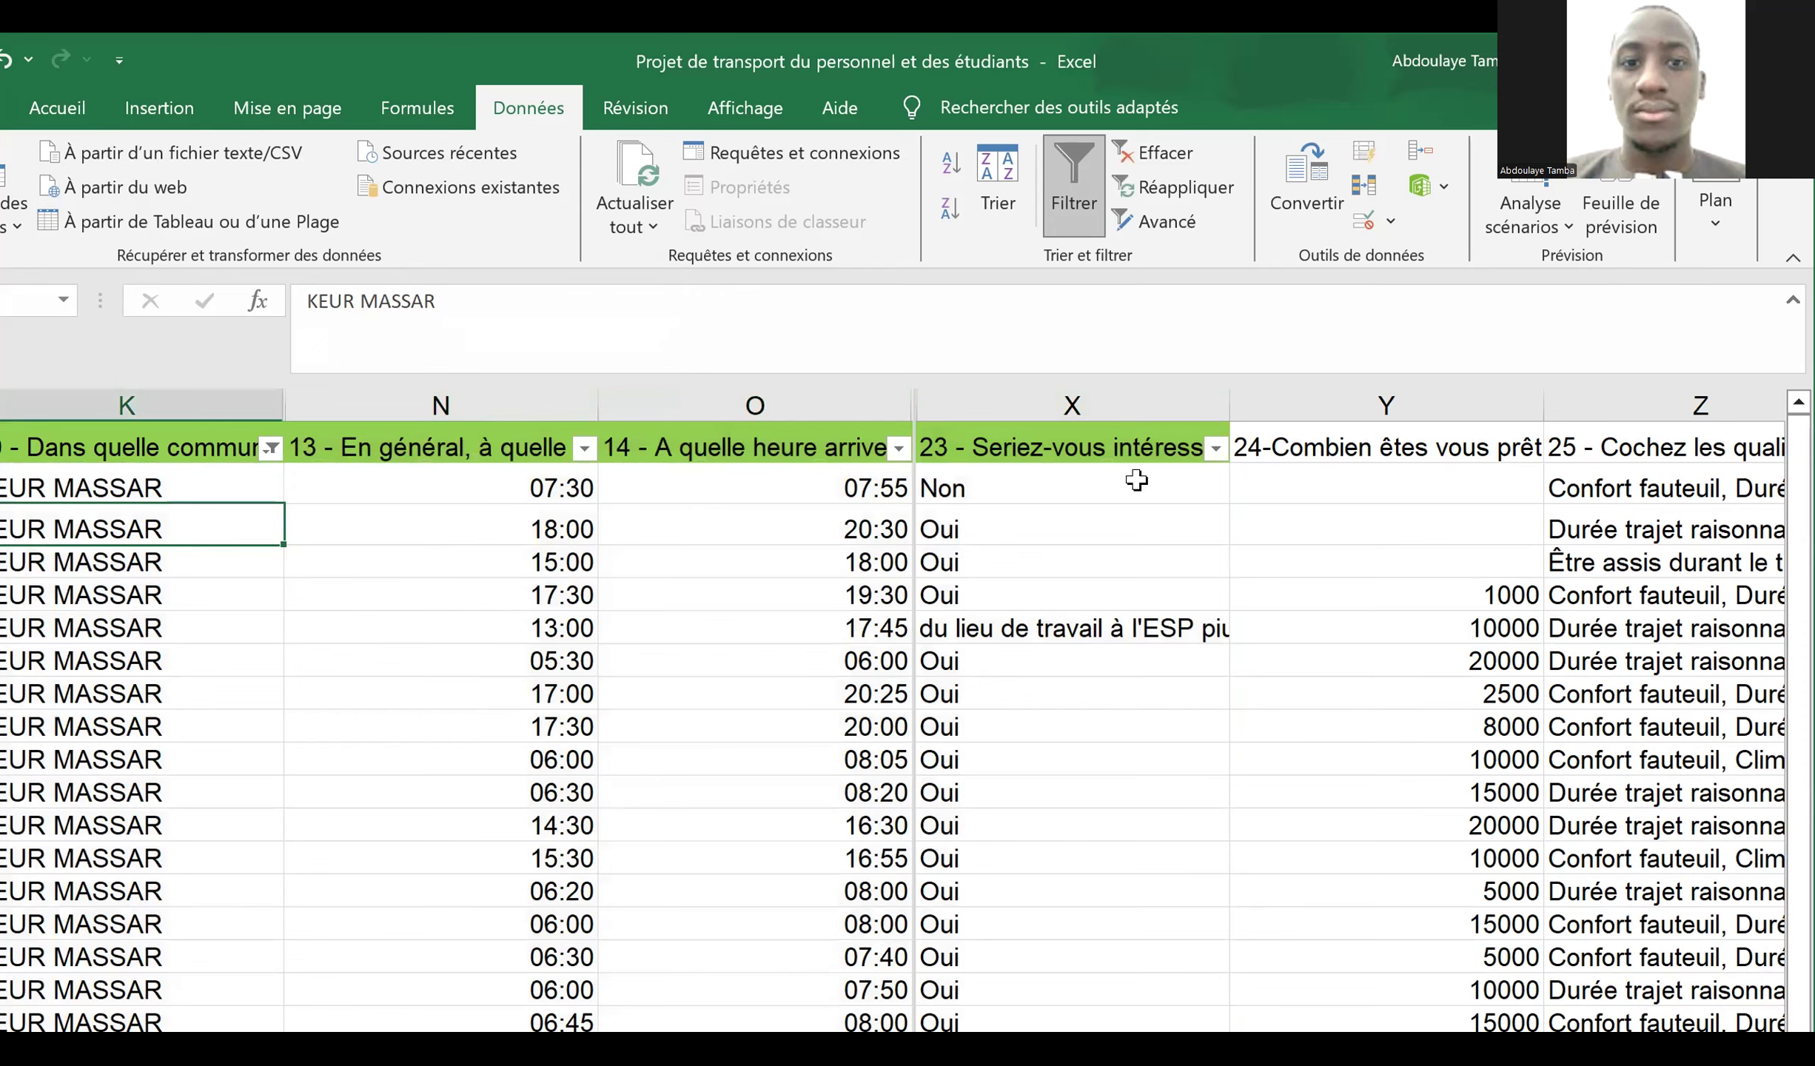
click(1211, 448)
click(909, 583)
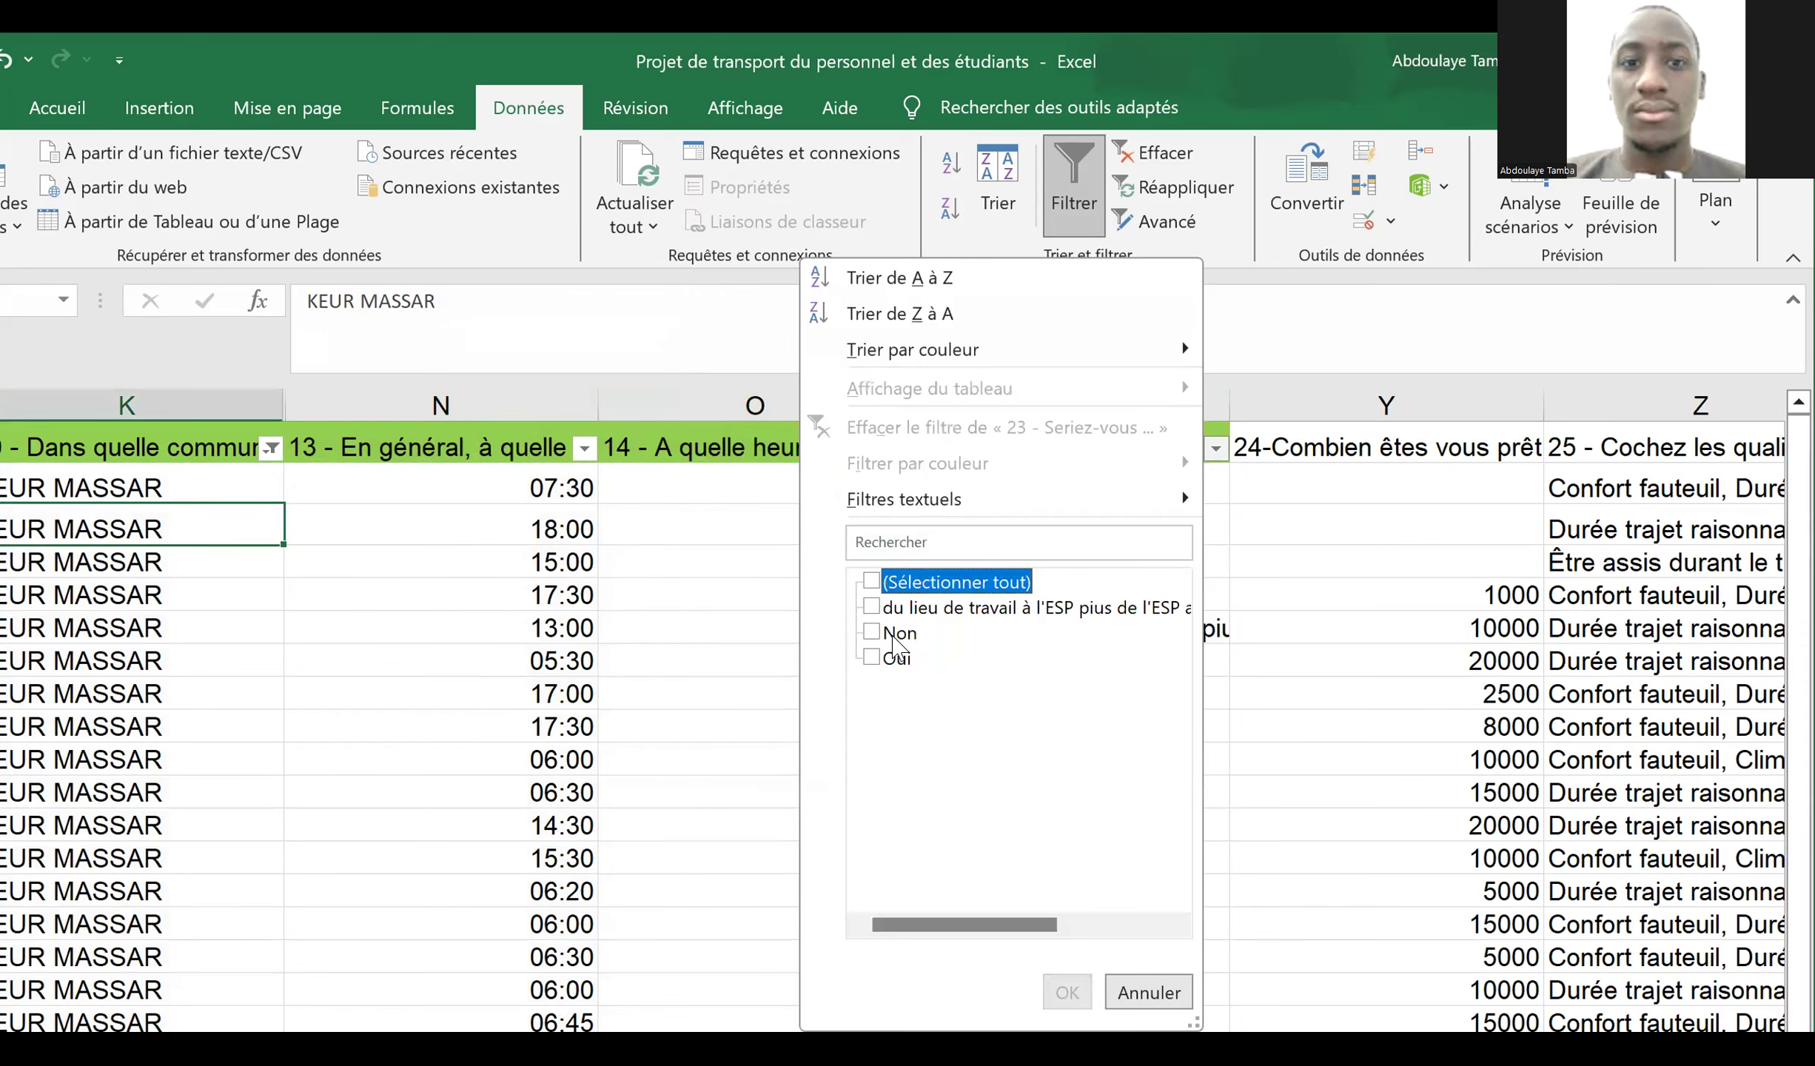
click(897, 659)
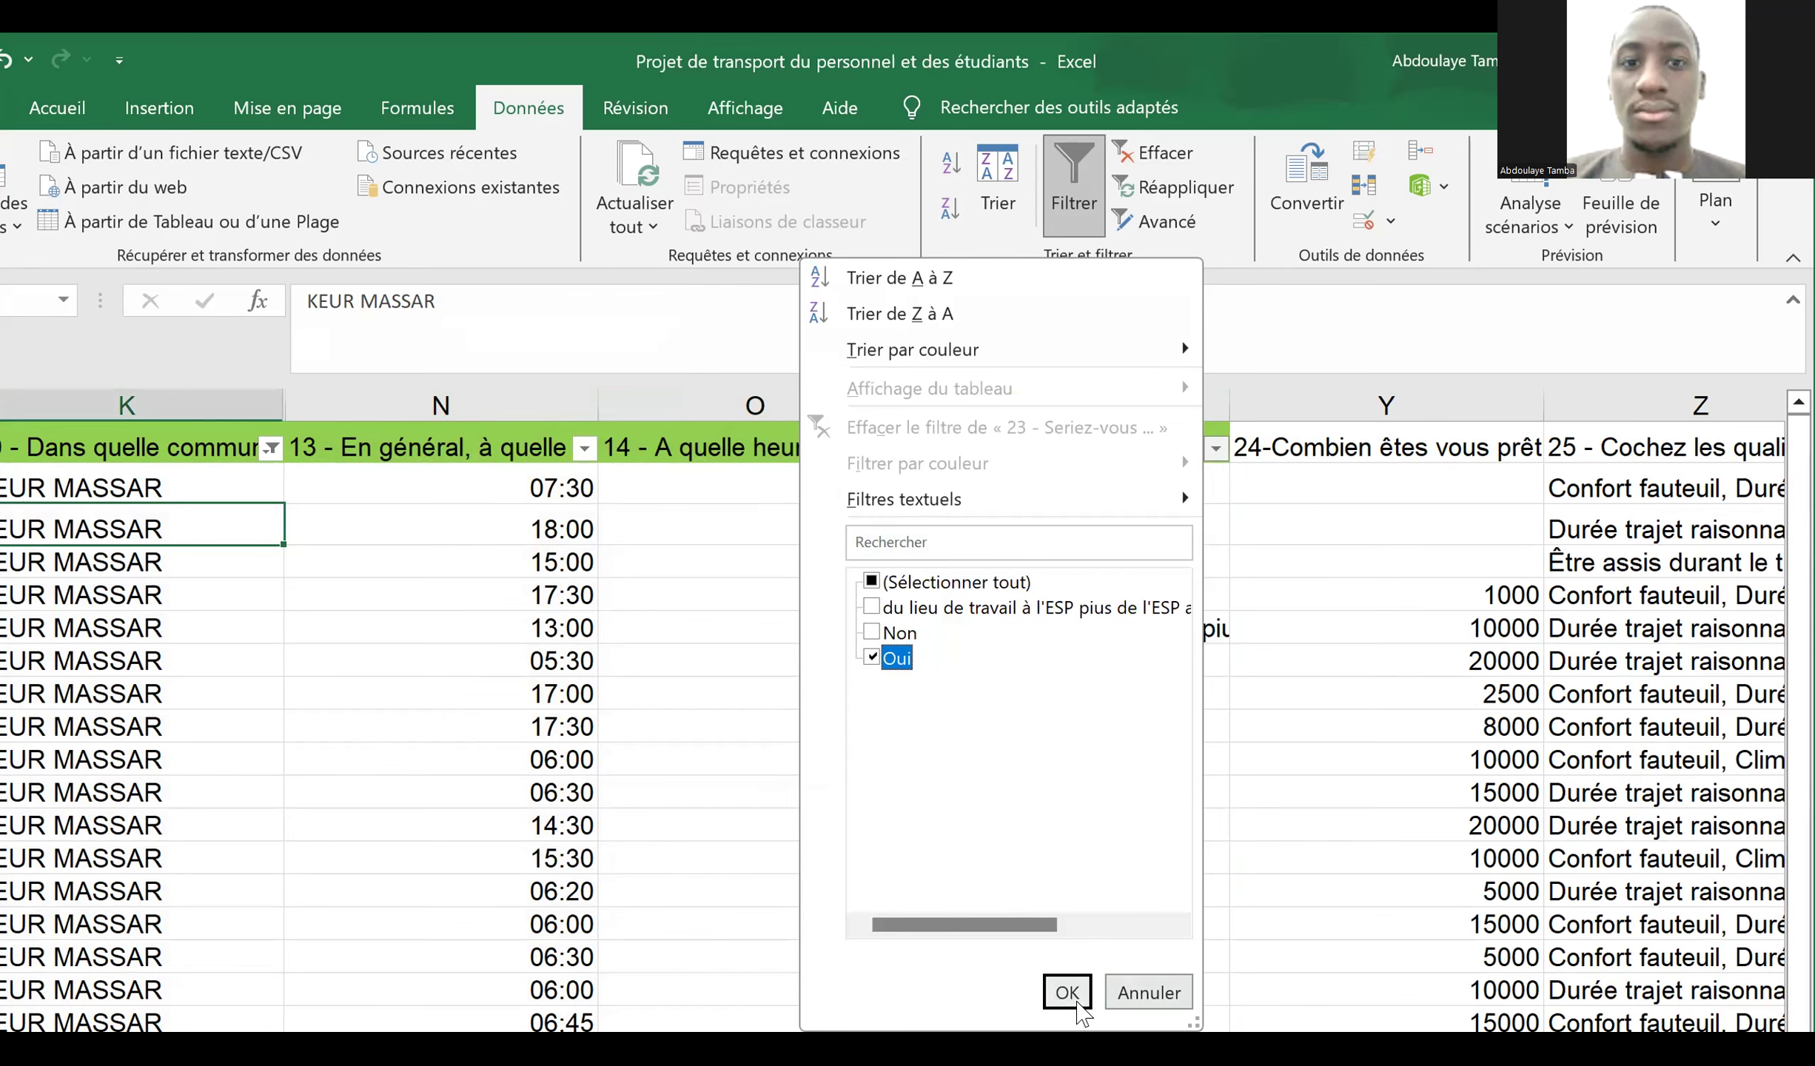
click(1066, 990)
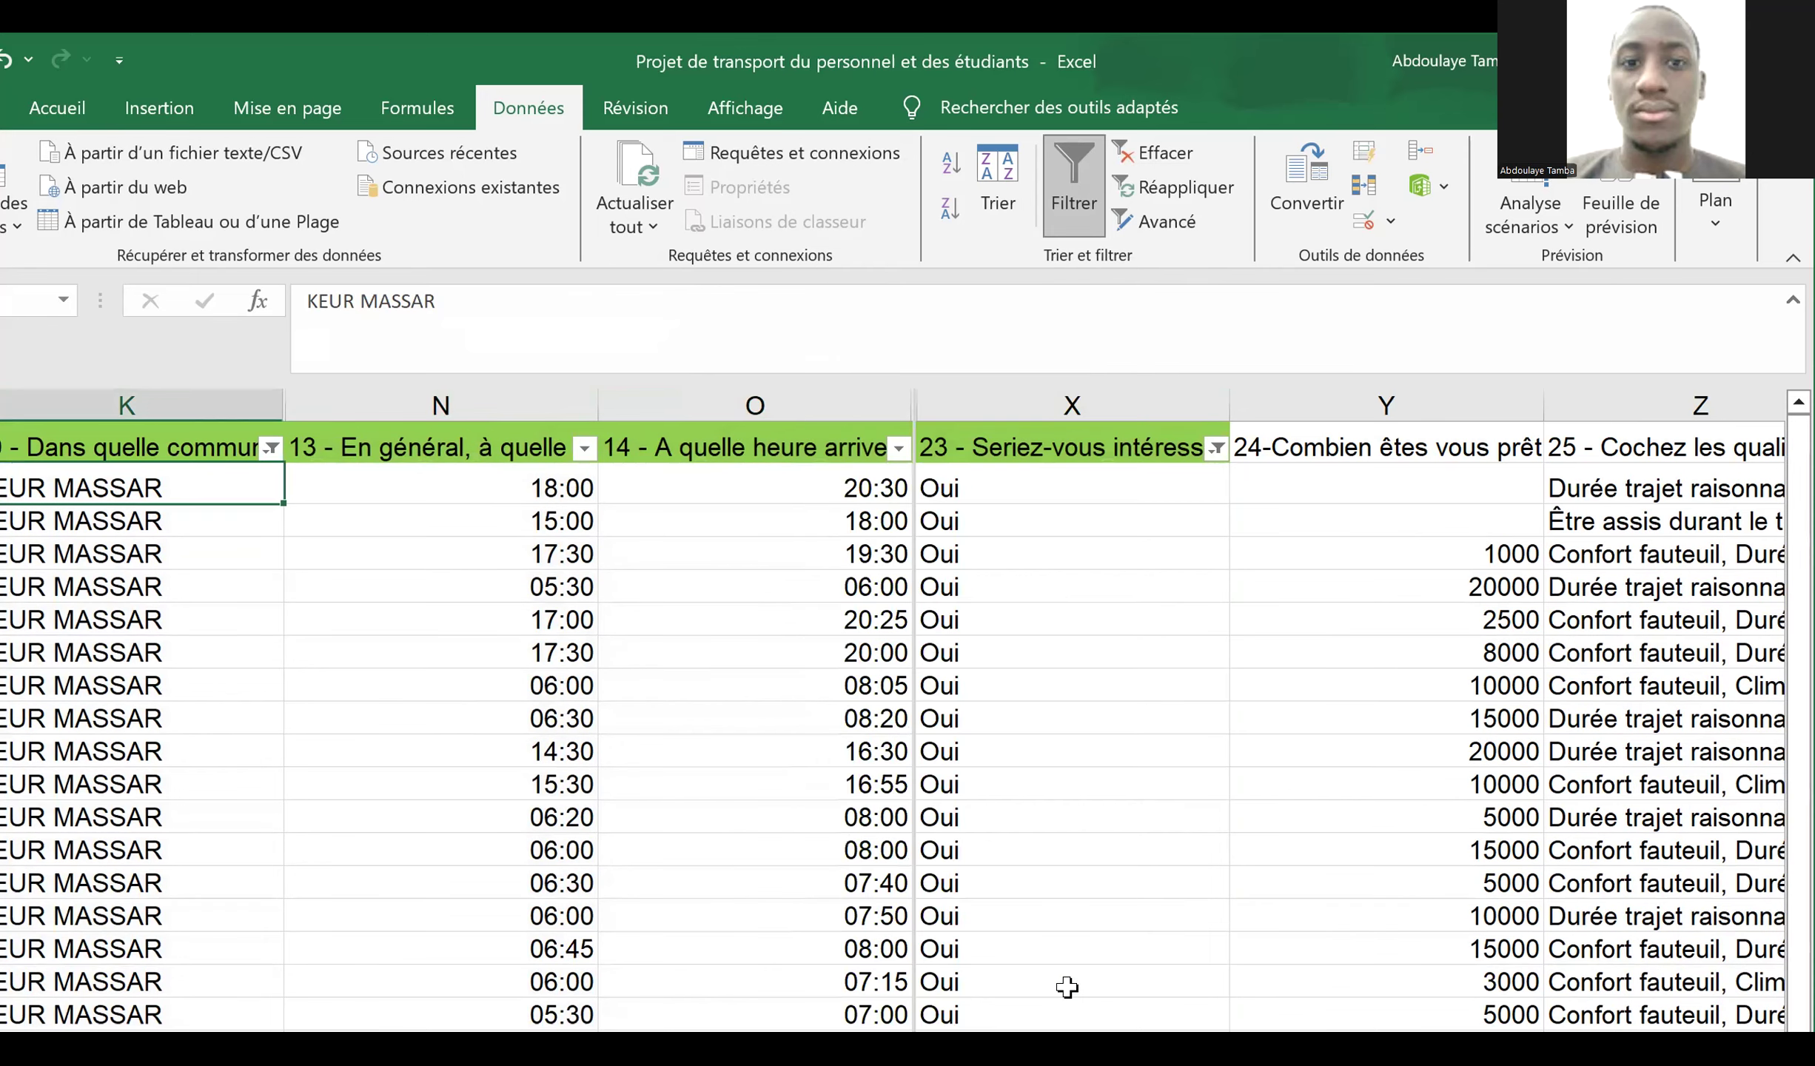
- Filter the arrival times of question 14 in column O to show only 07:30, 07:40 and 07:50
click(897, 449)
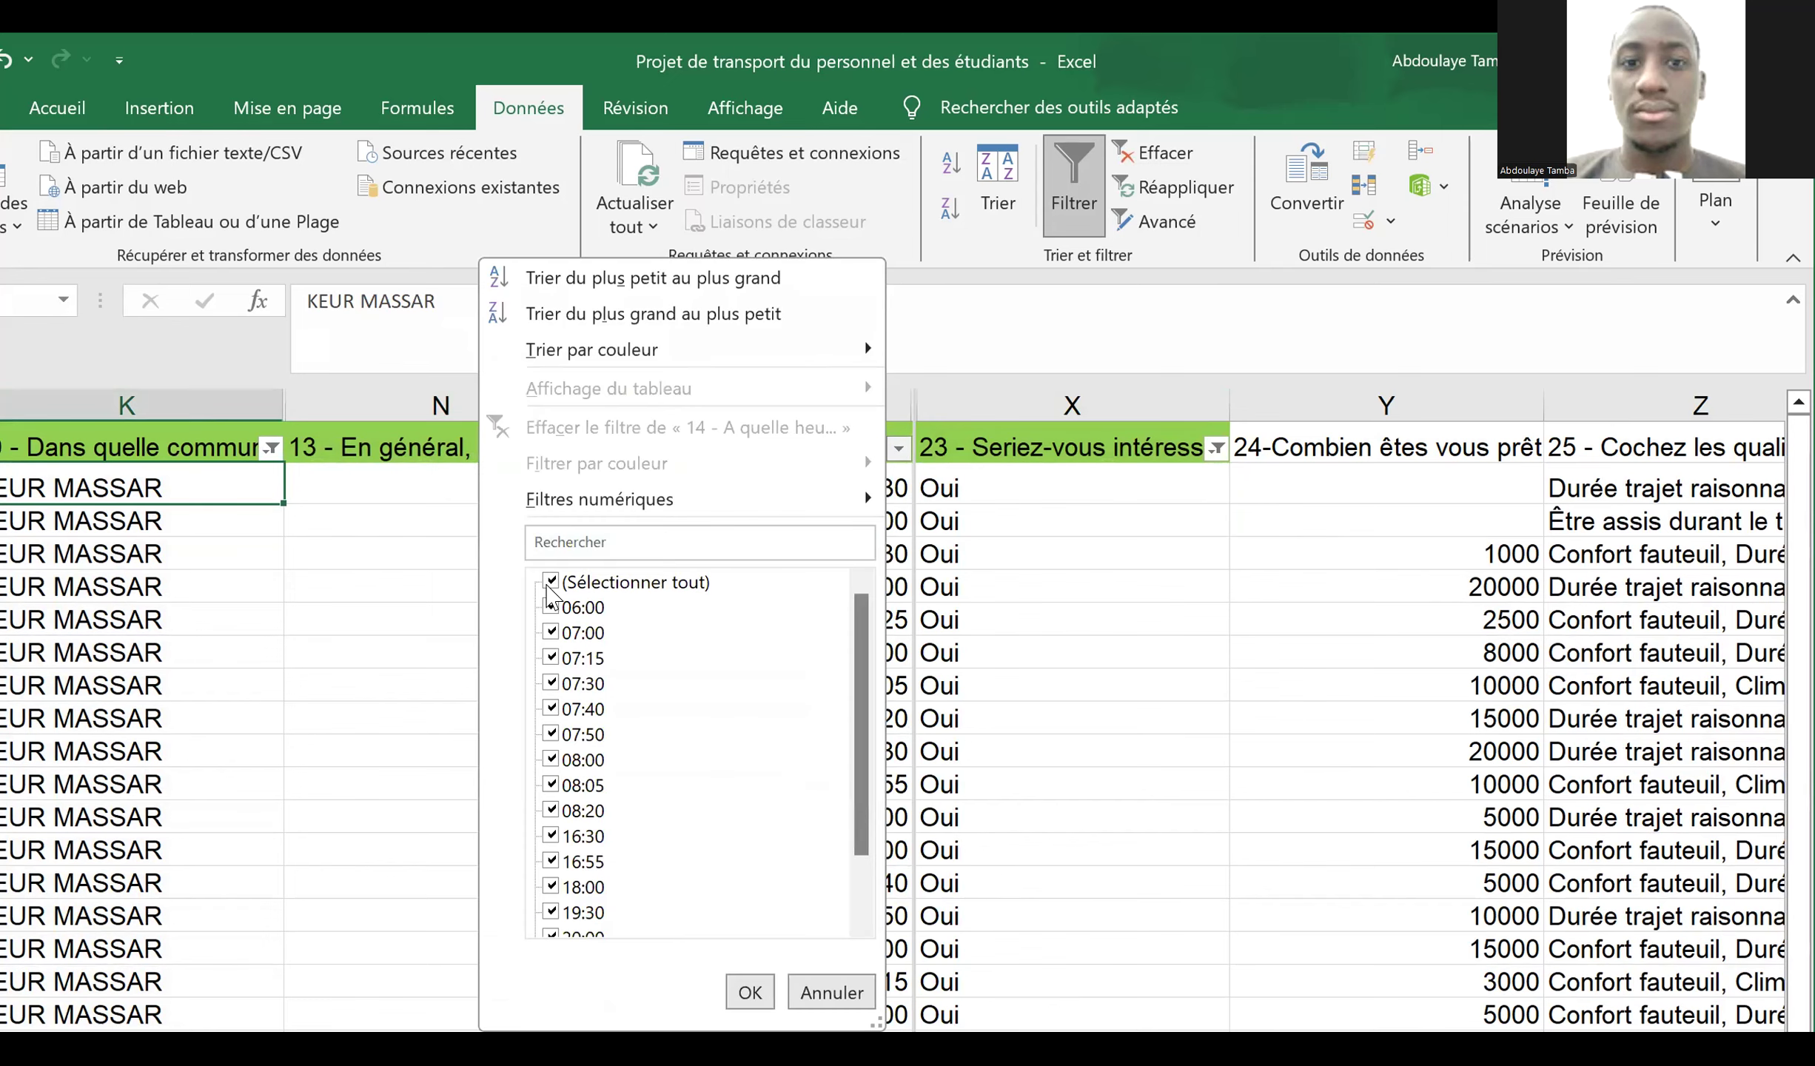
click(549, 586)
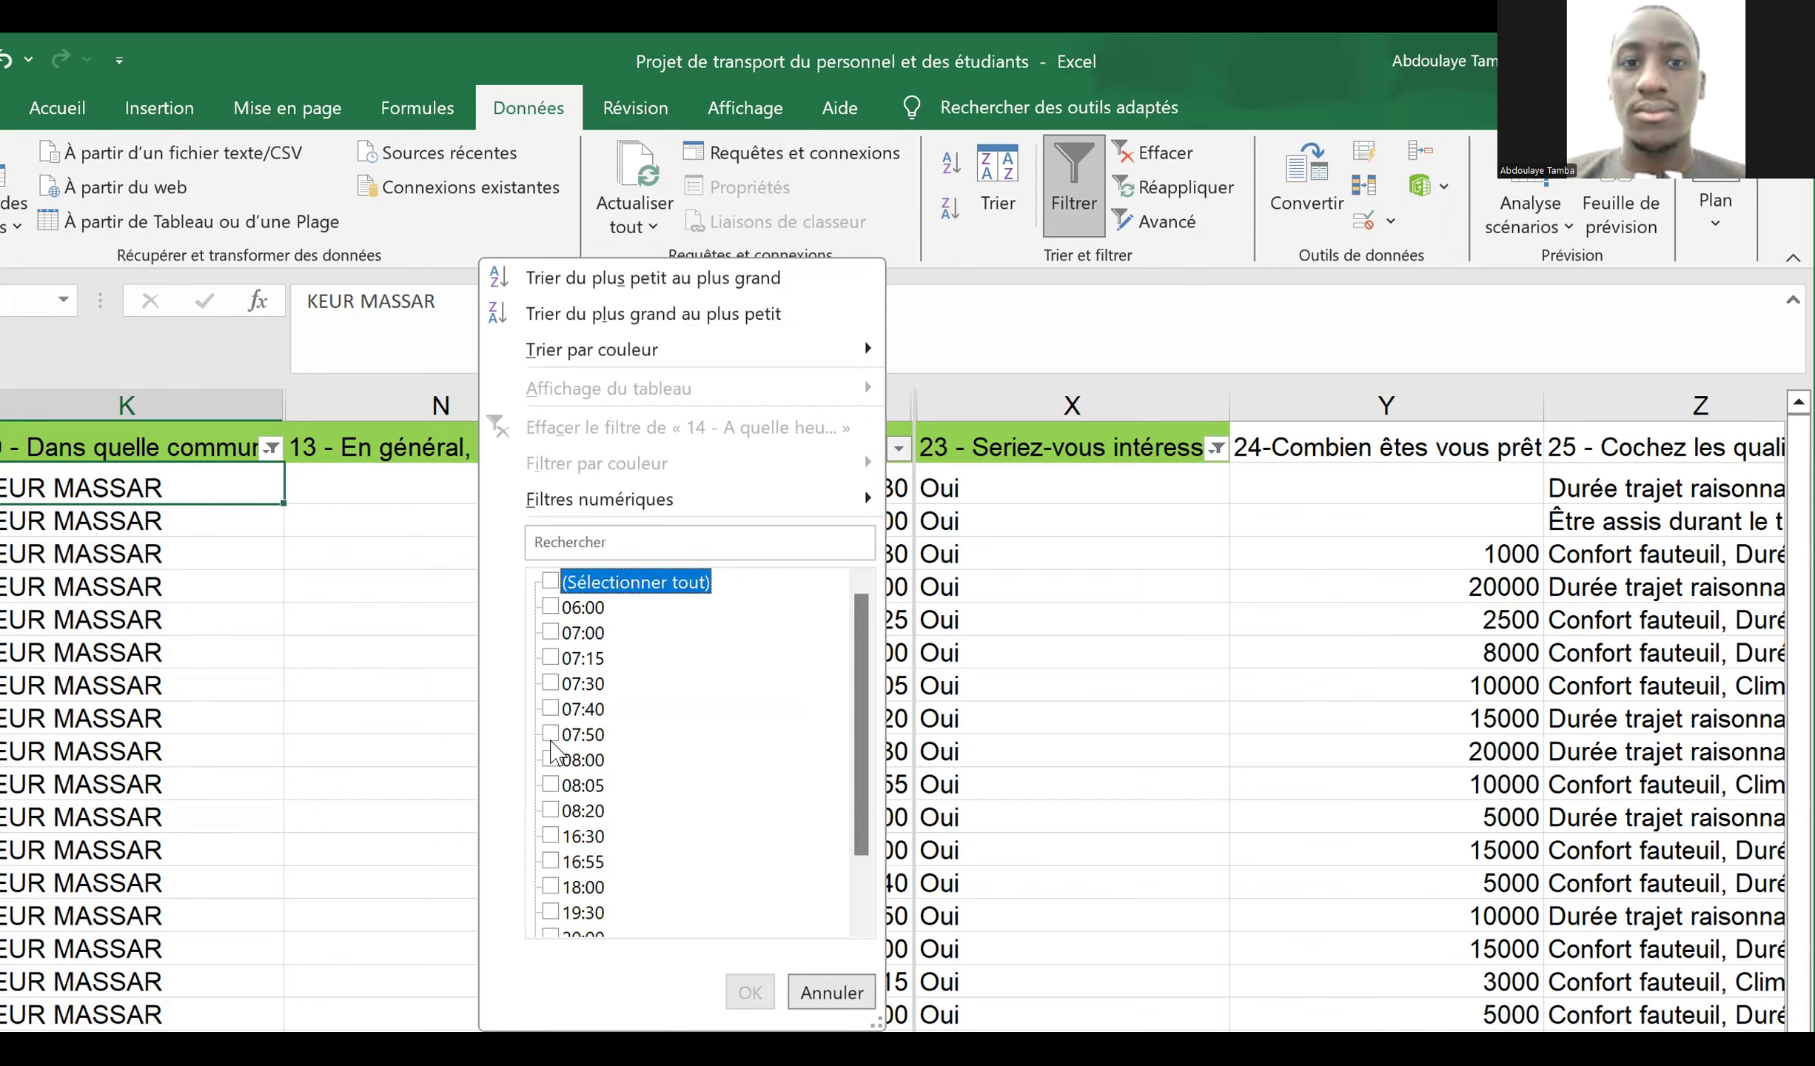
click(550, 734)
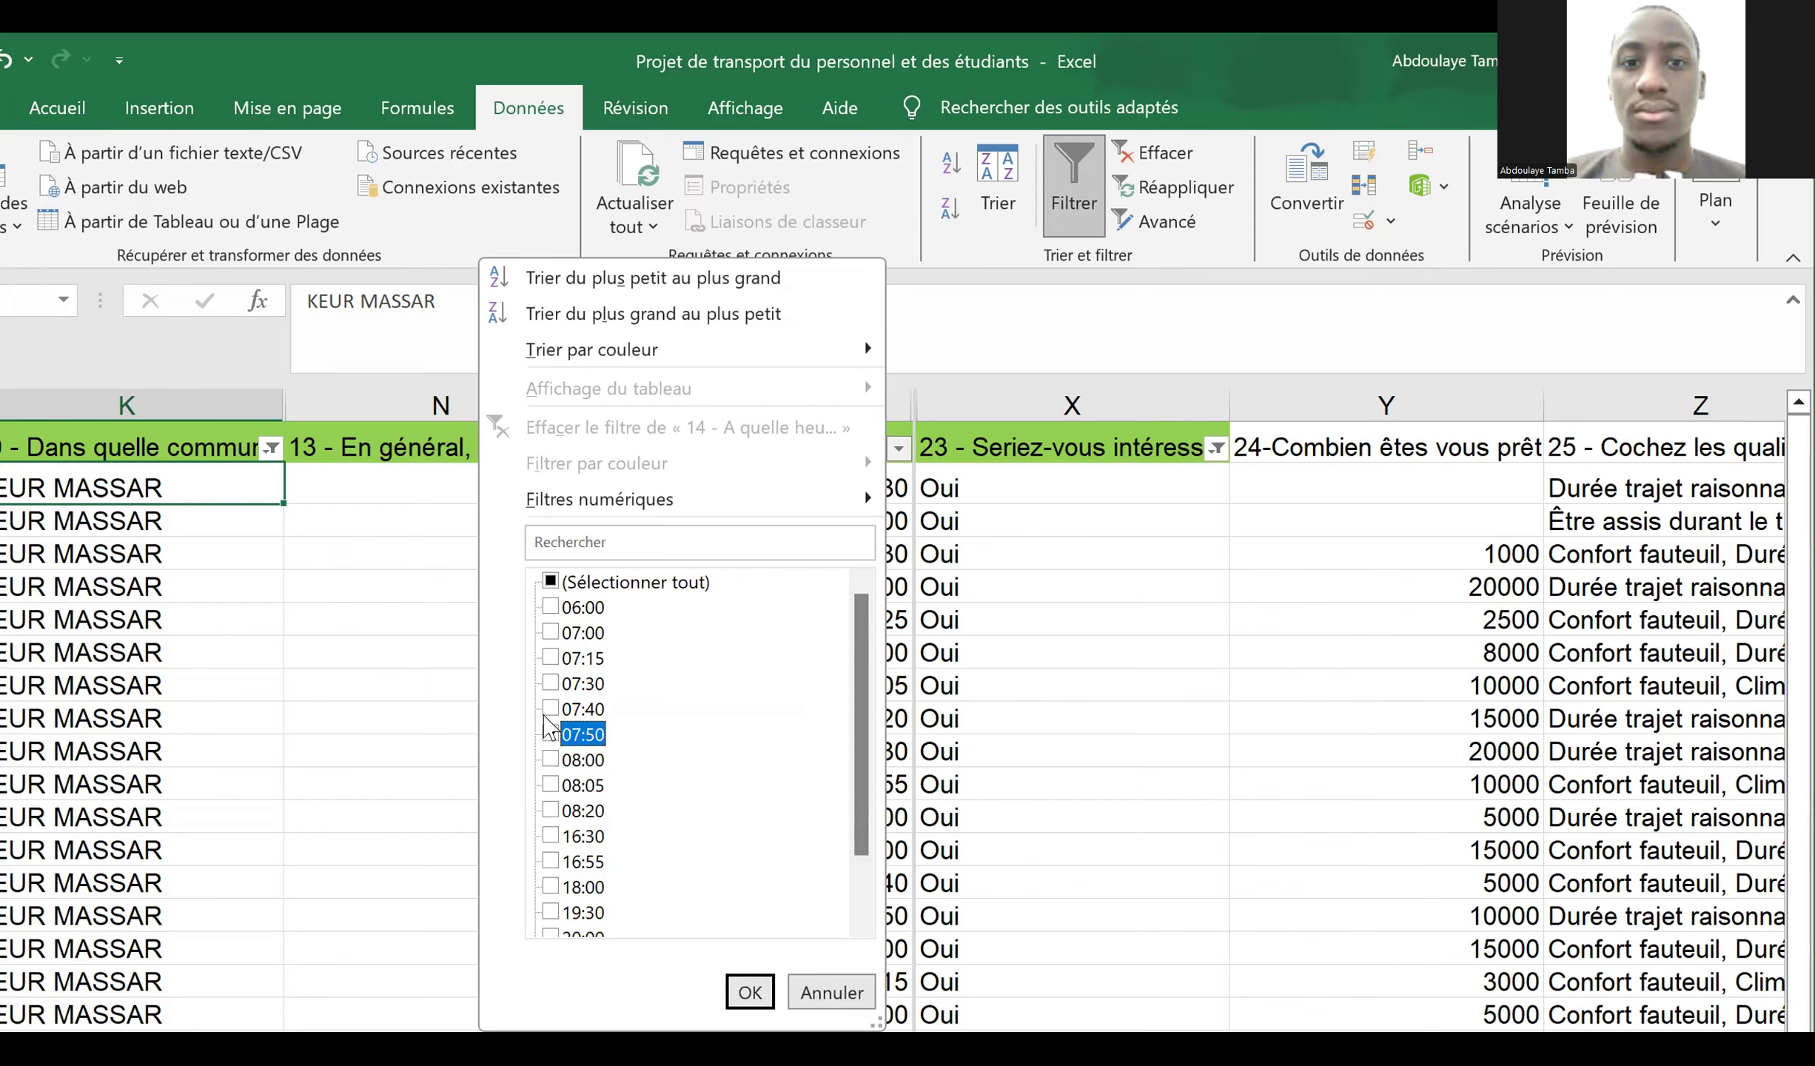
click(545, 715)
click(549, 734)
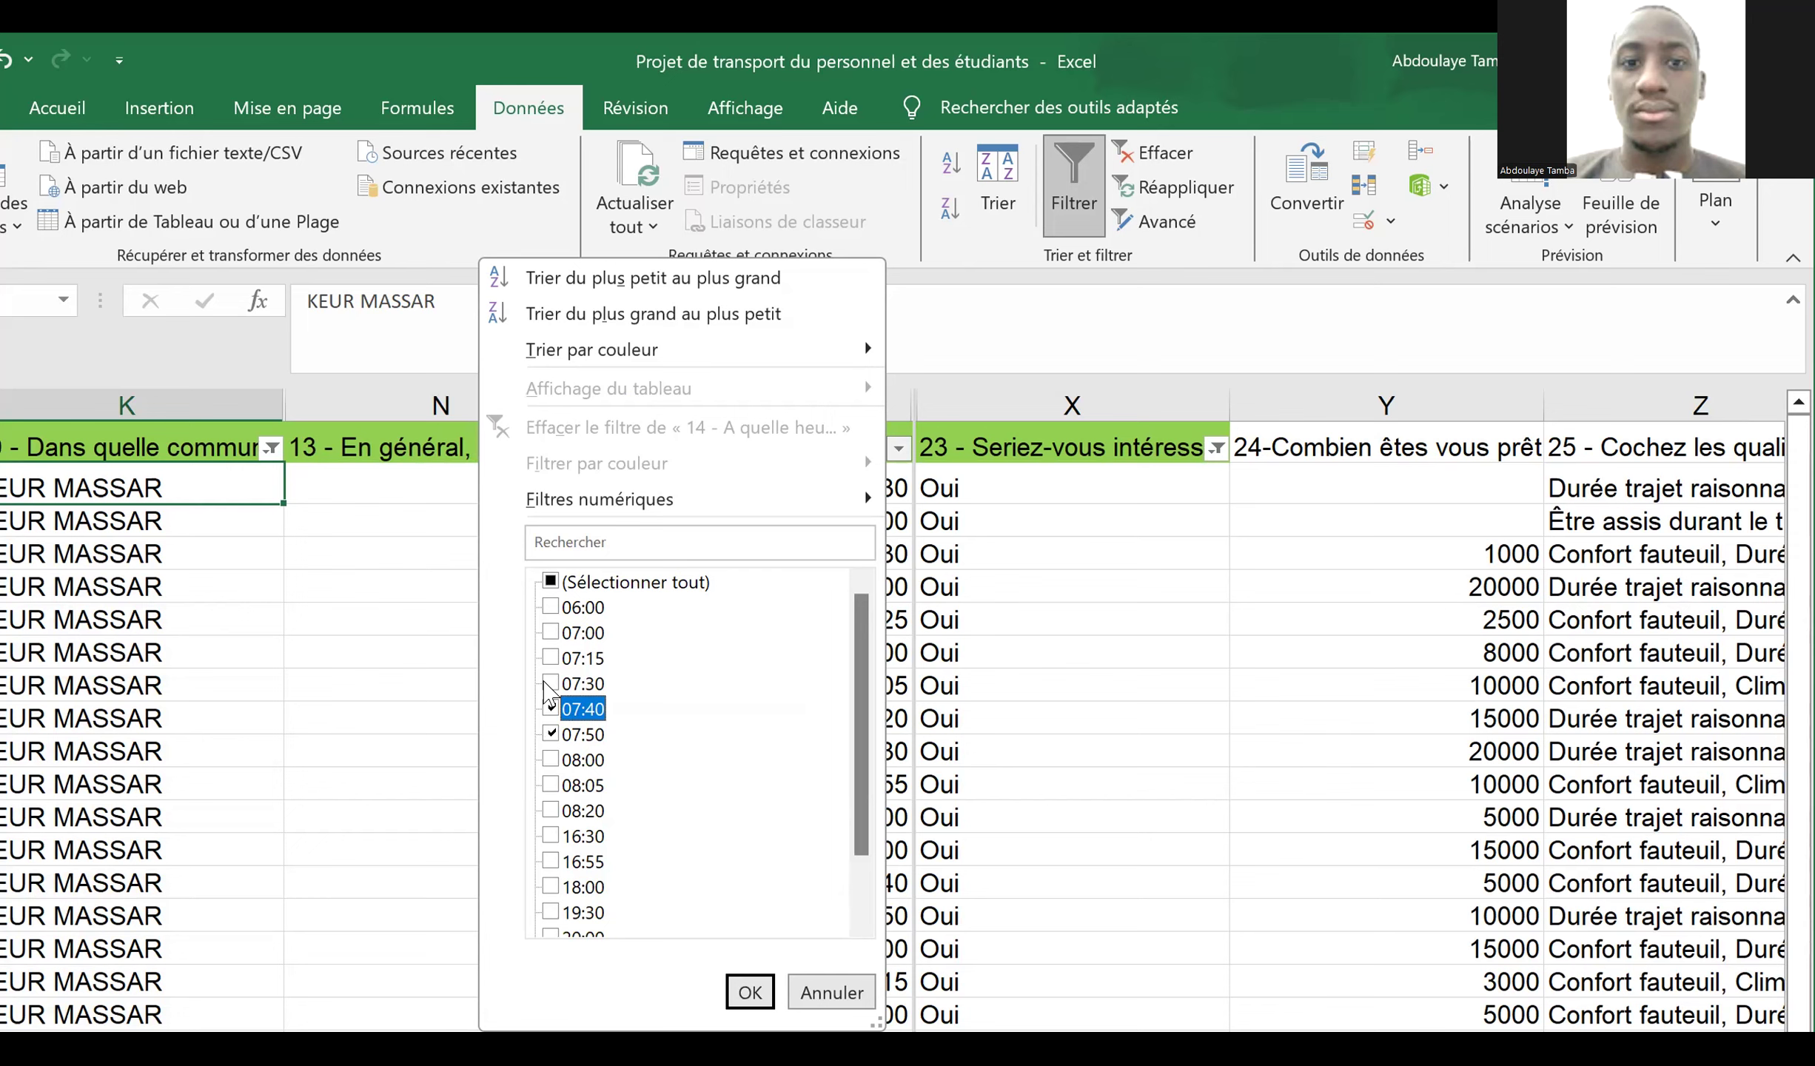
click(546, 683)
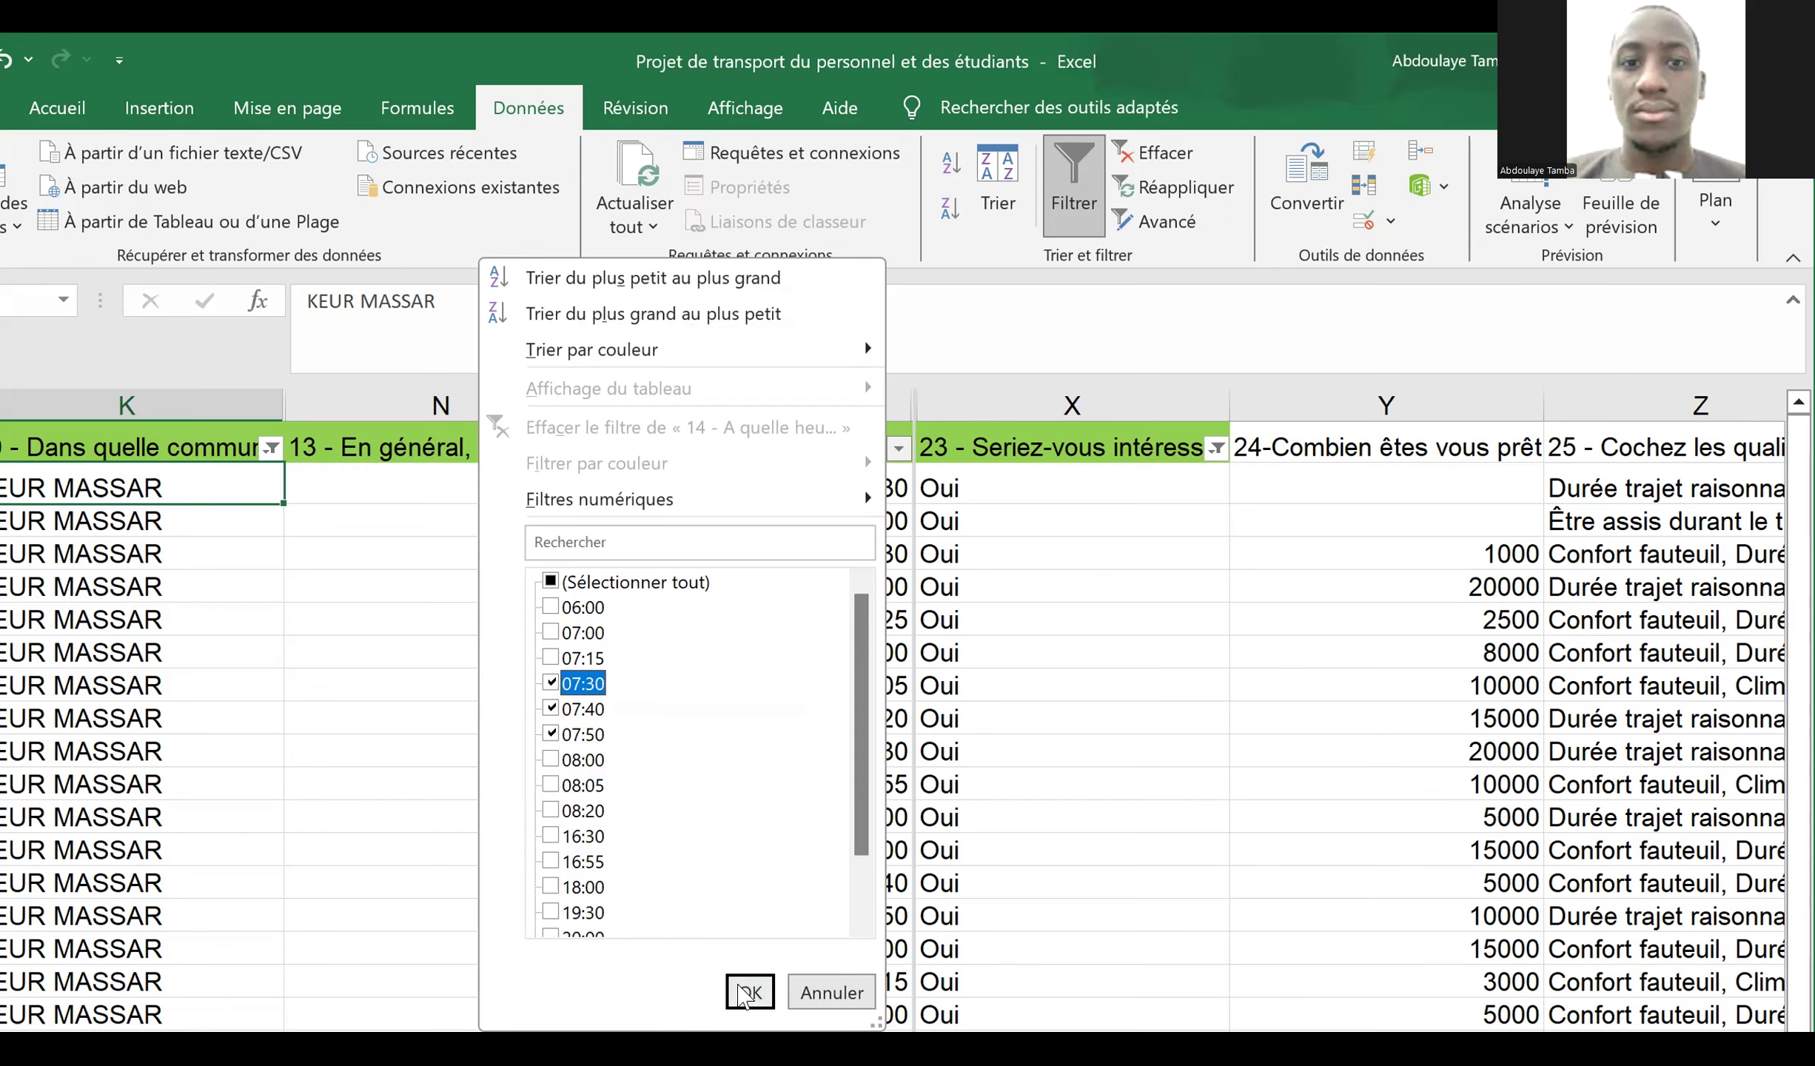
click(748, 991)
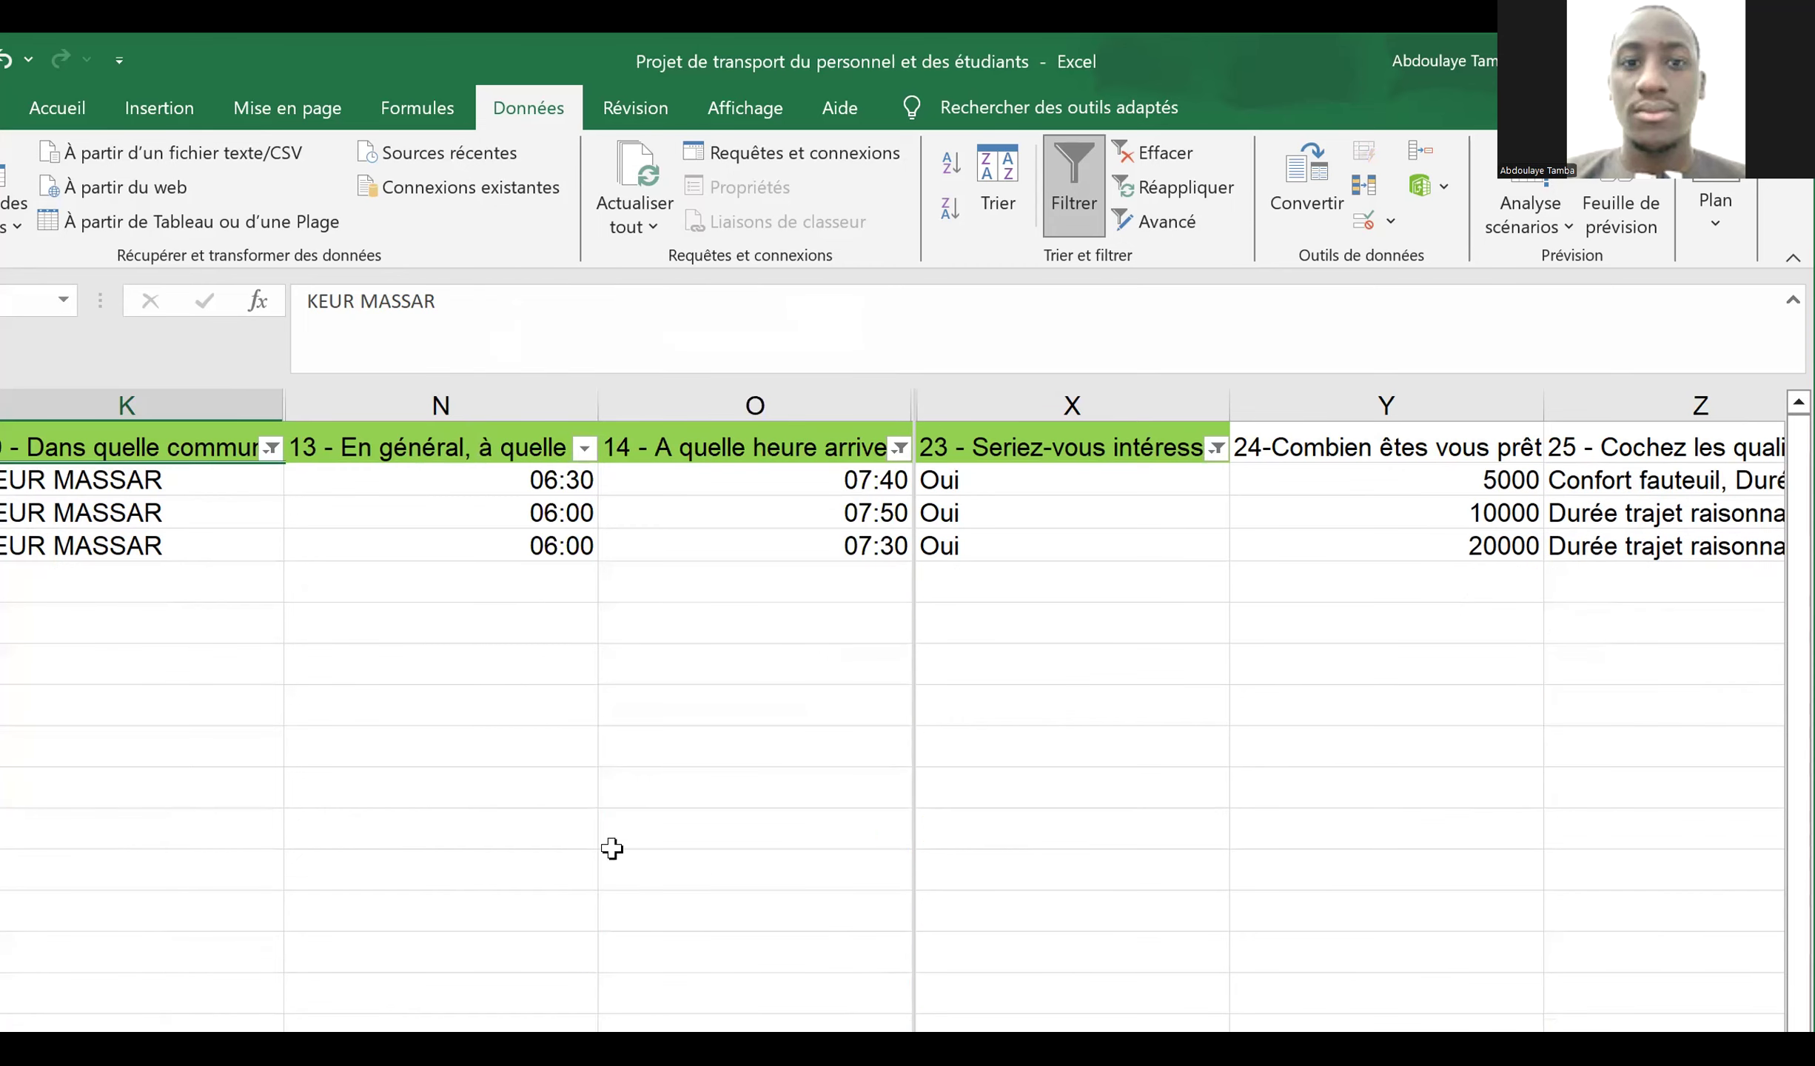
- Examine the filtered departure times in column N against their arrival times, and select all three to read their average
click(497, 466)
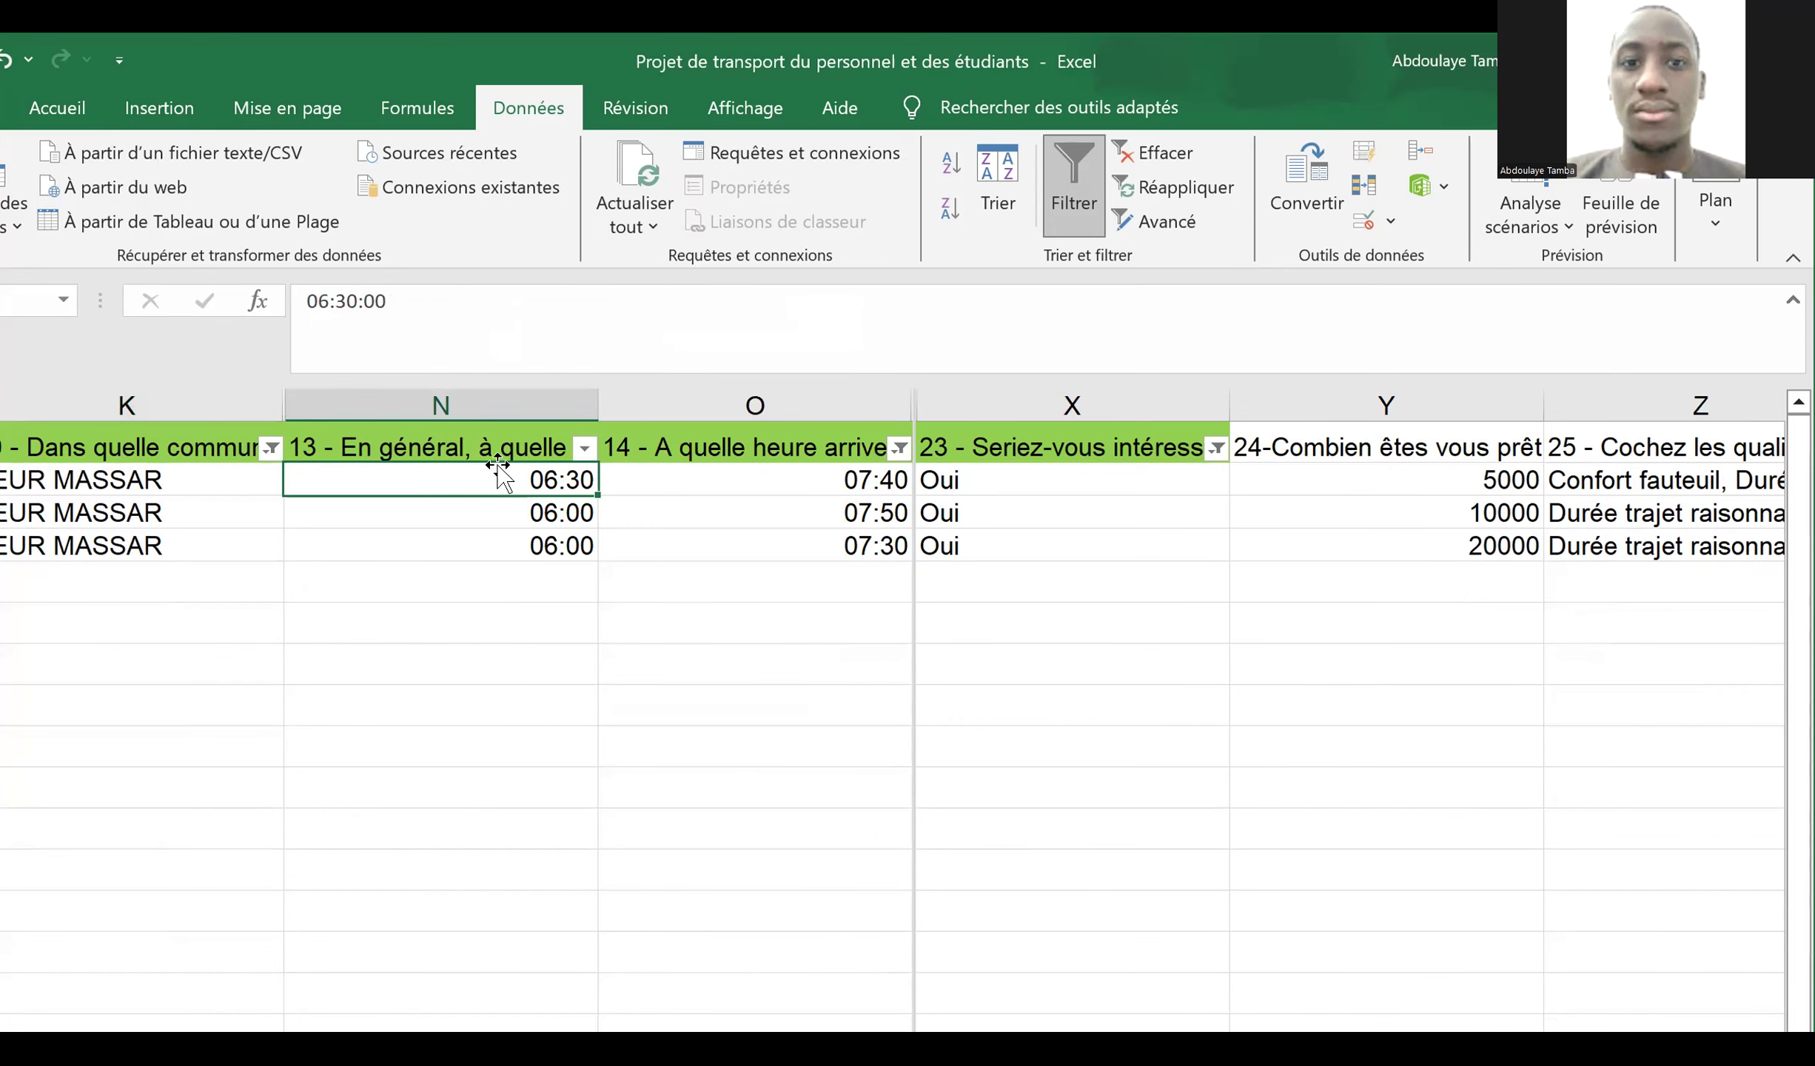
click(497, 459)
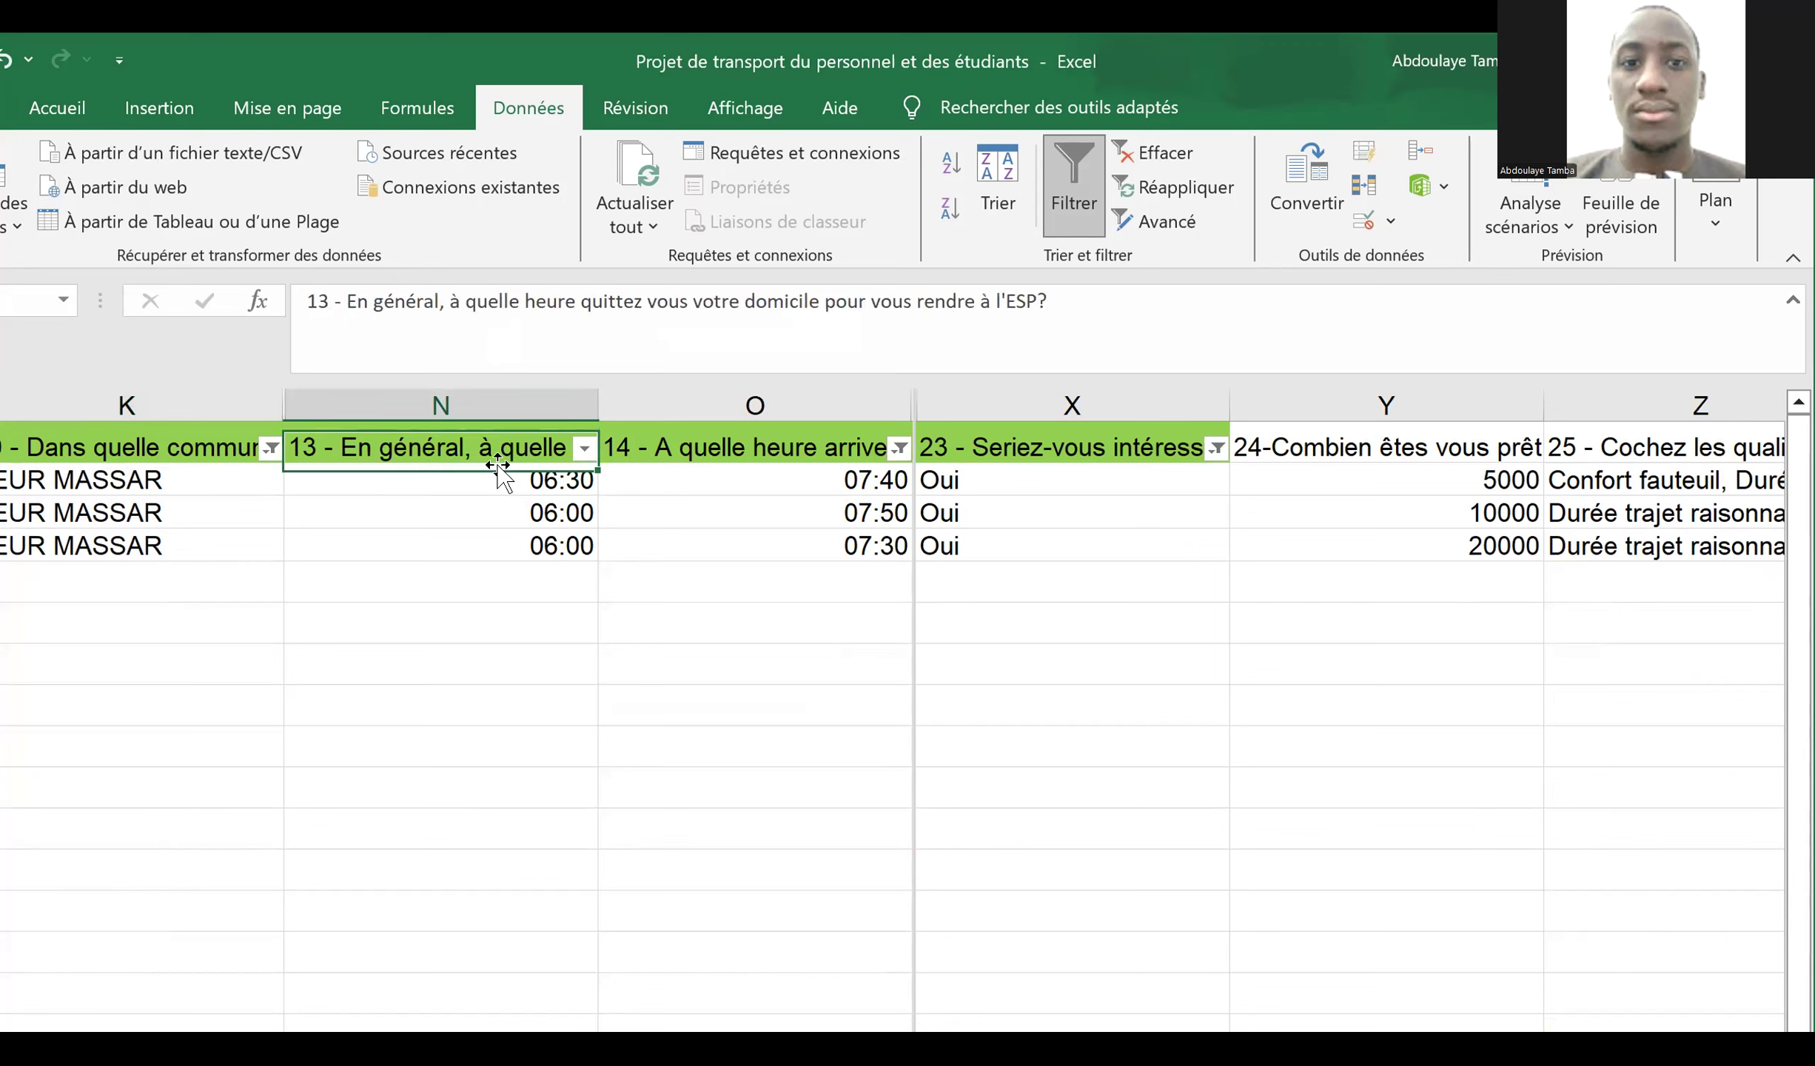
click(497, 467)
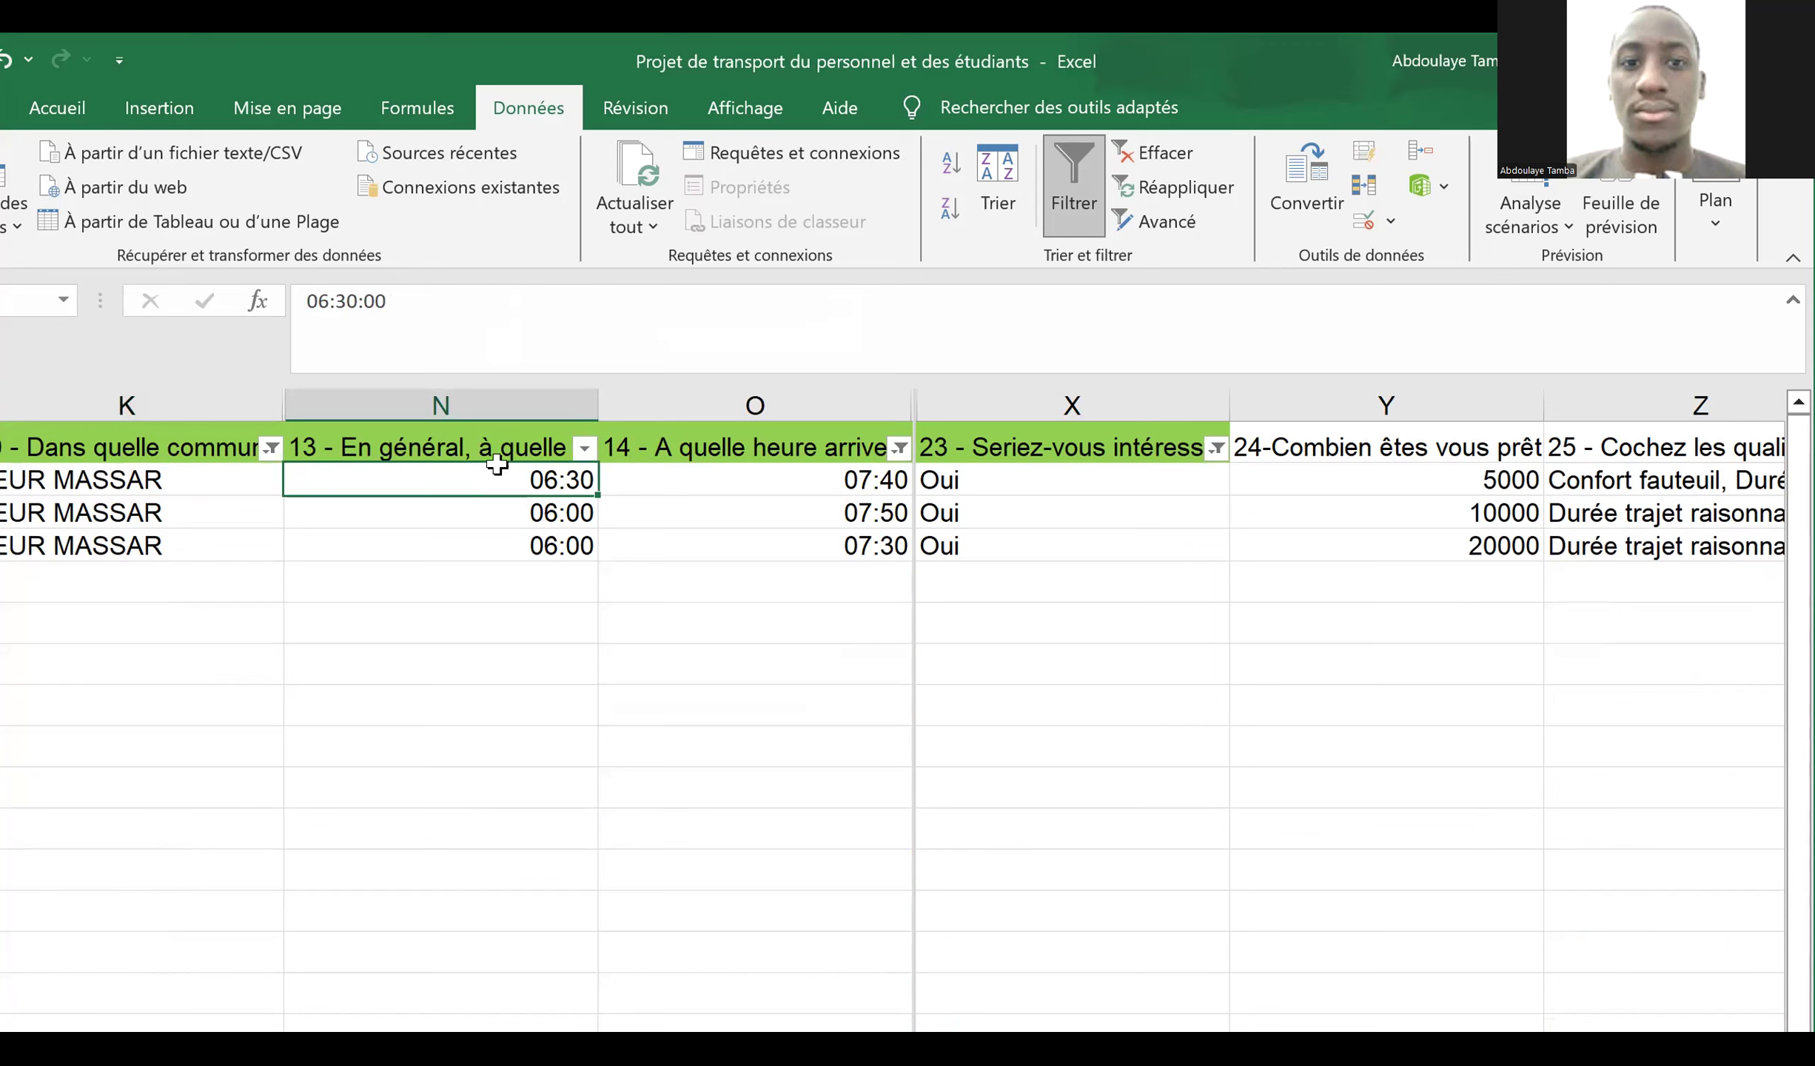
key(Right)
key(Down)
key(Down)
key(Up)
key(Left)
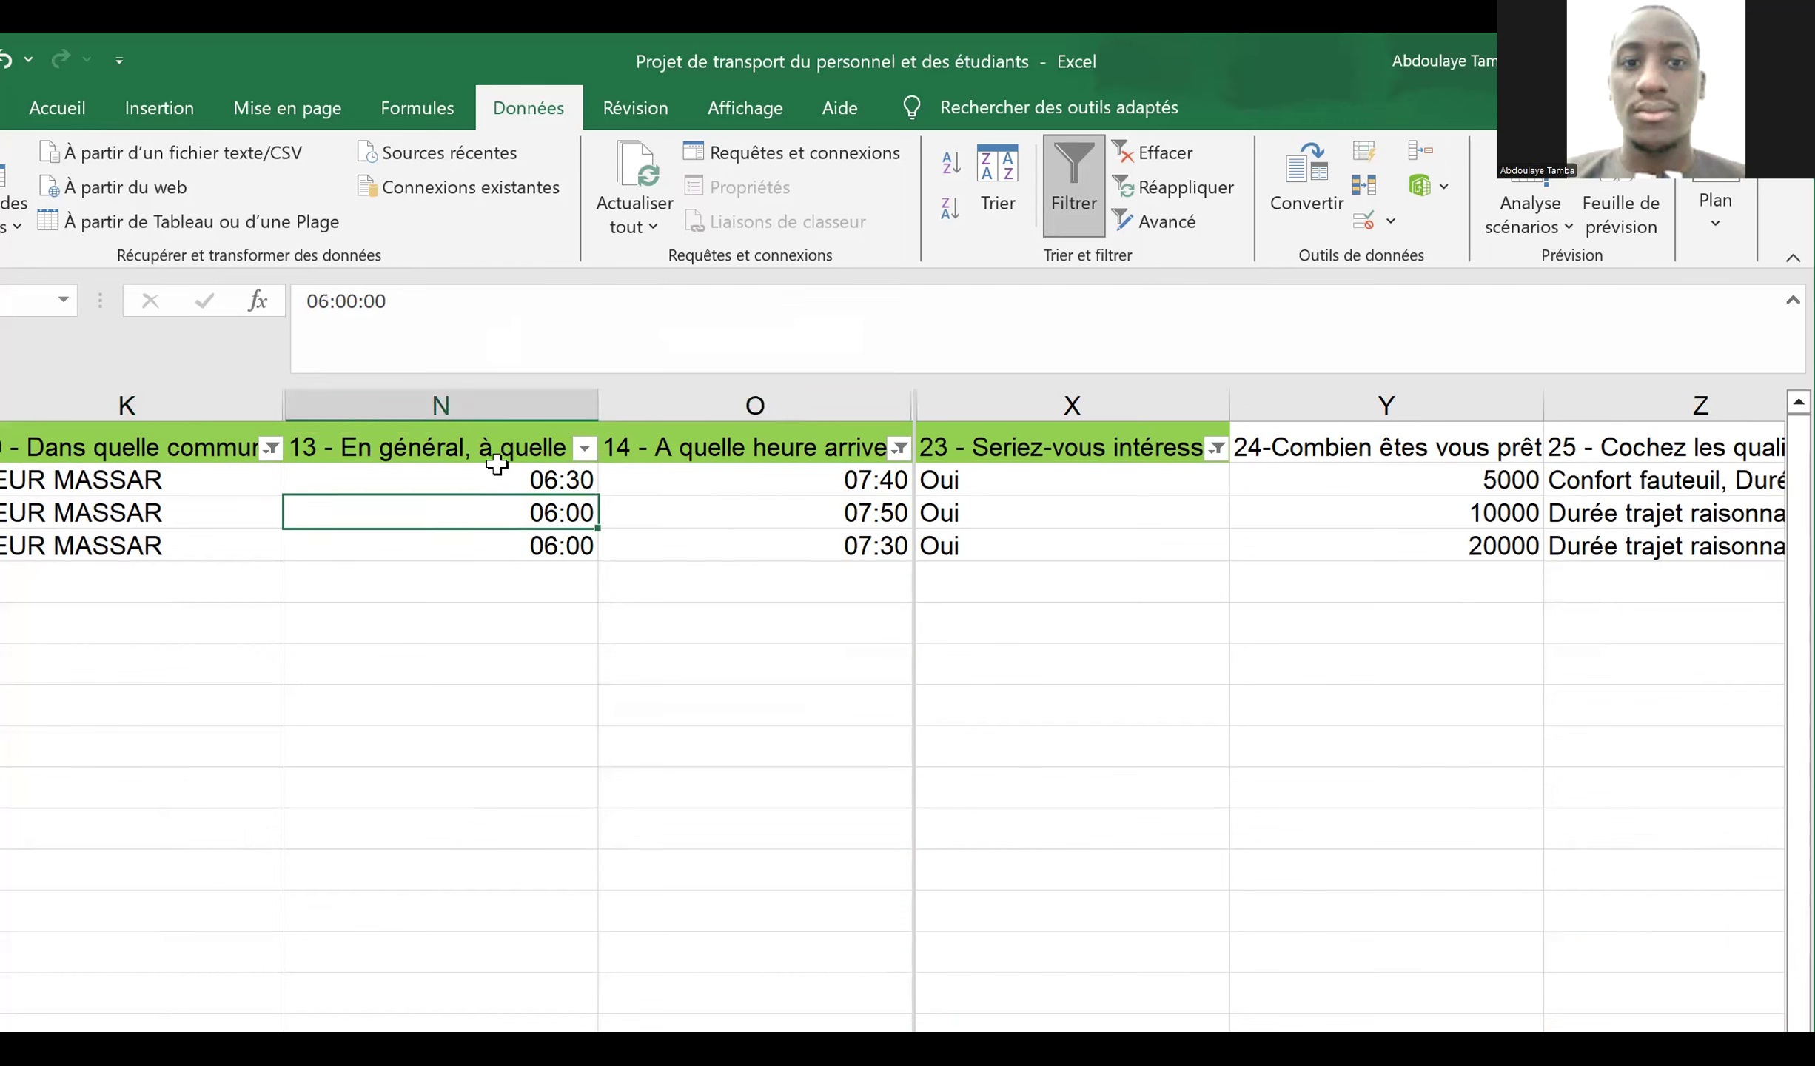
key(Up)
key(Down)
key(Down)
key(Down)
key(Up)
key(Up)
key(Up)
key(Up)
key(Down)
key(Down)
key(Up)
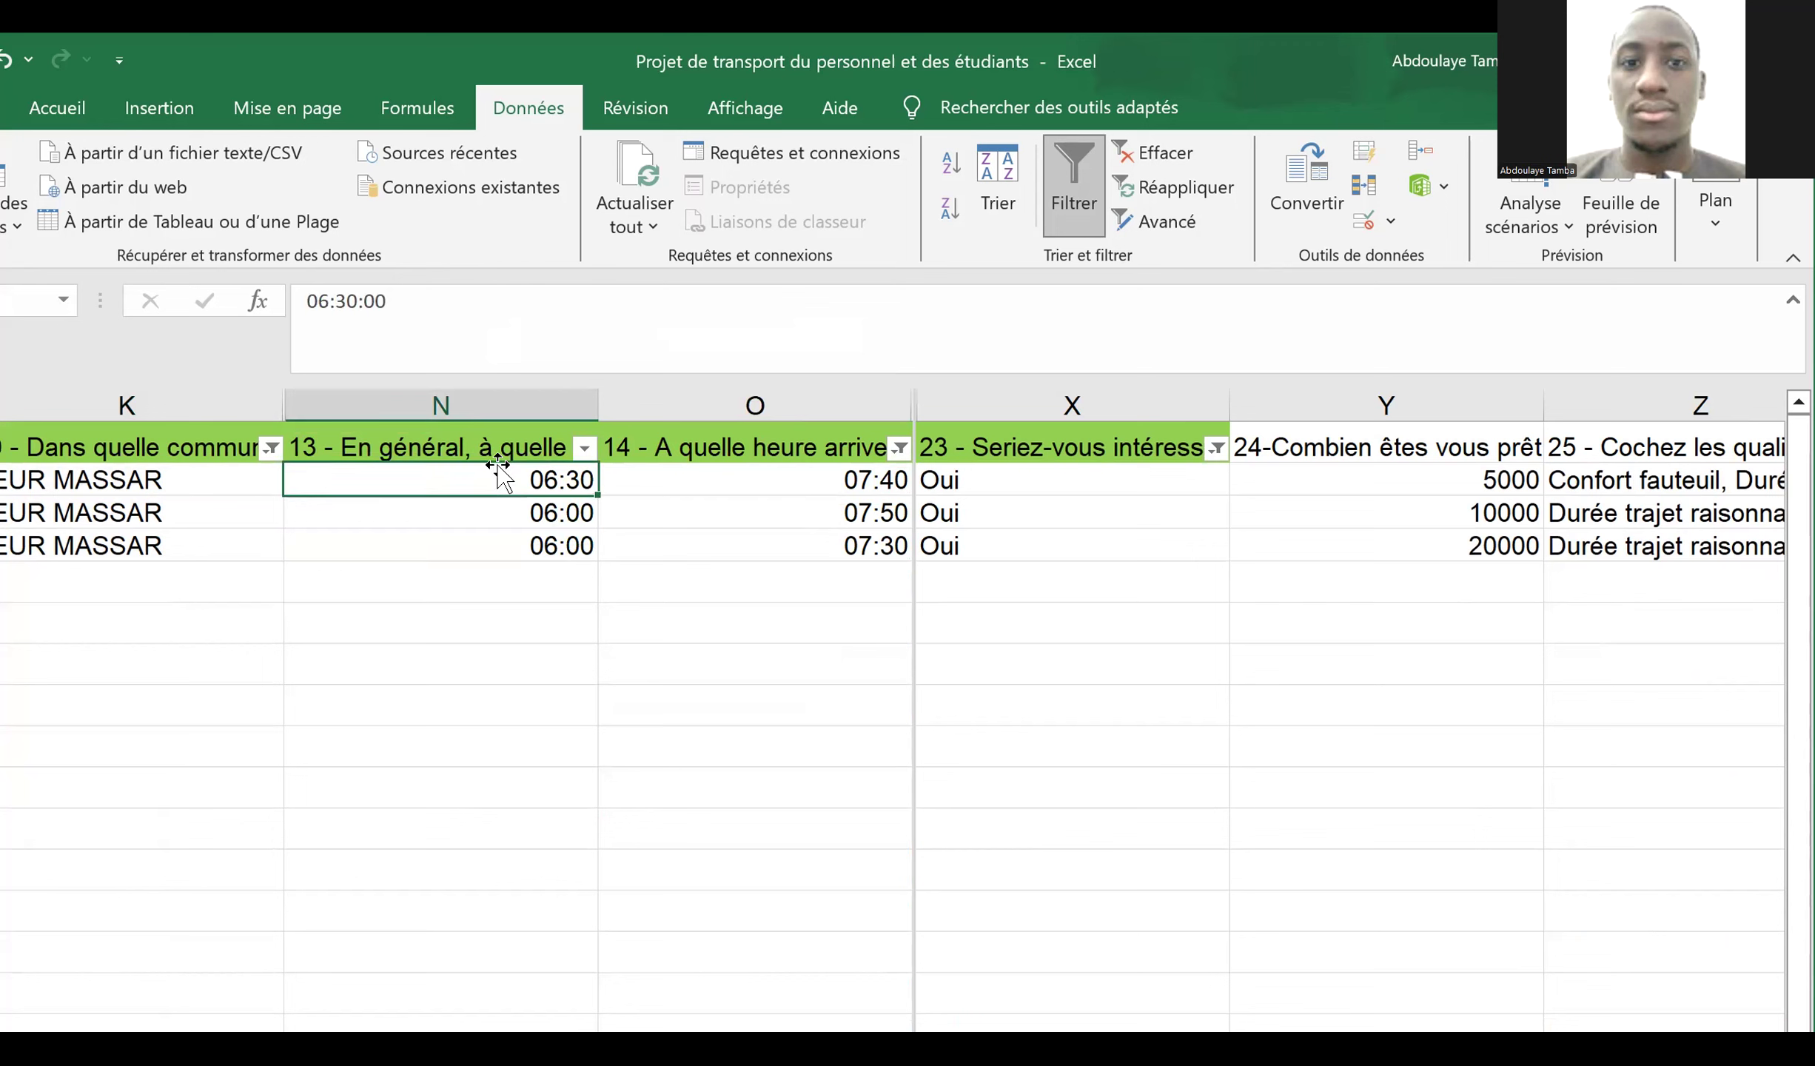
key(shift+Down)
key(shift+Down)
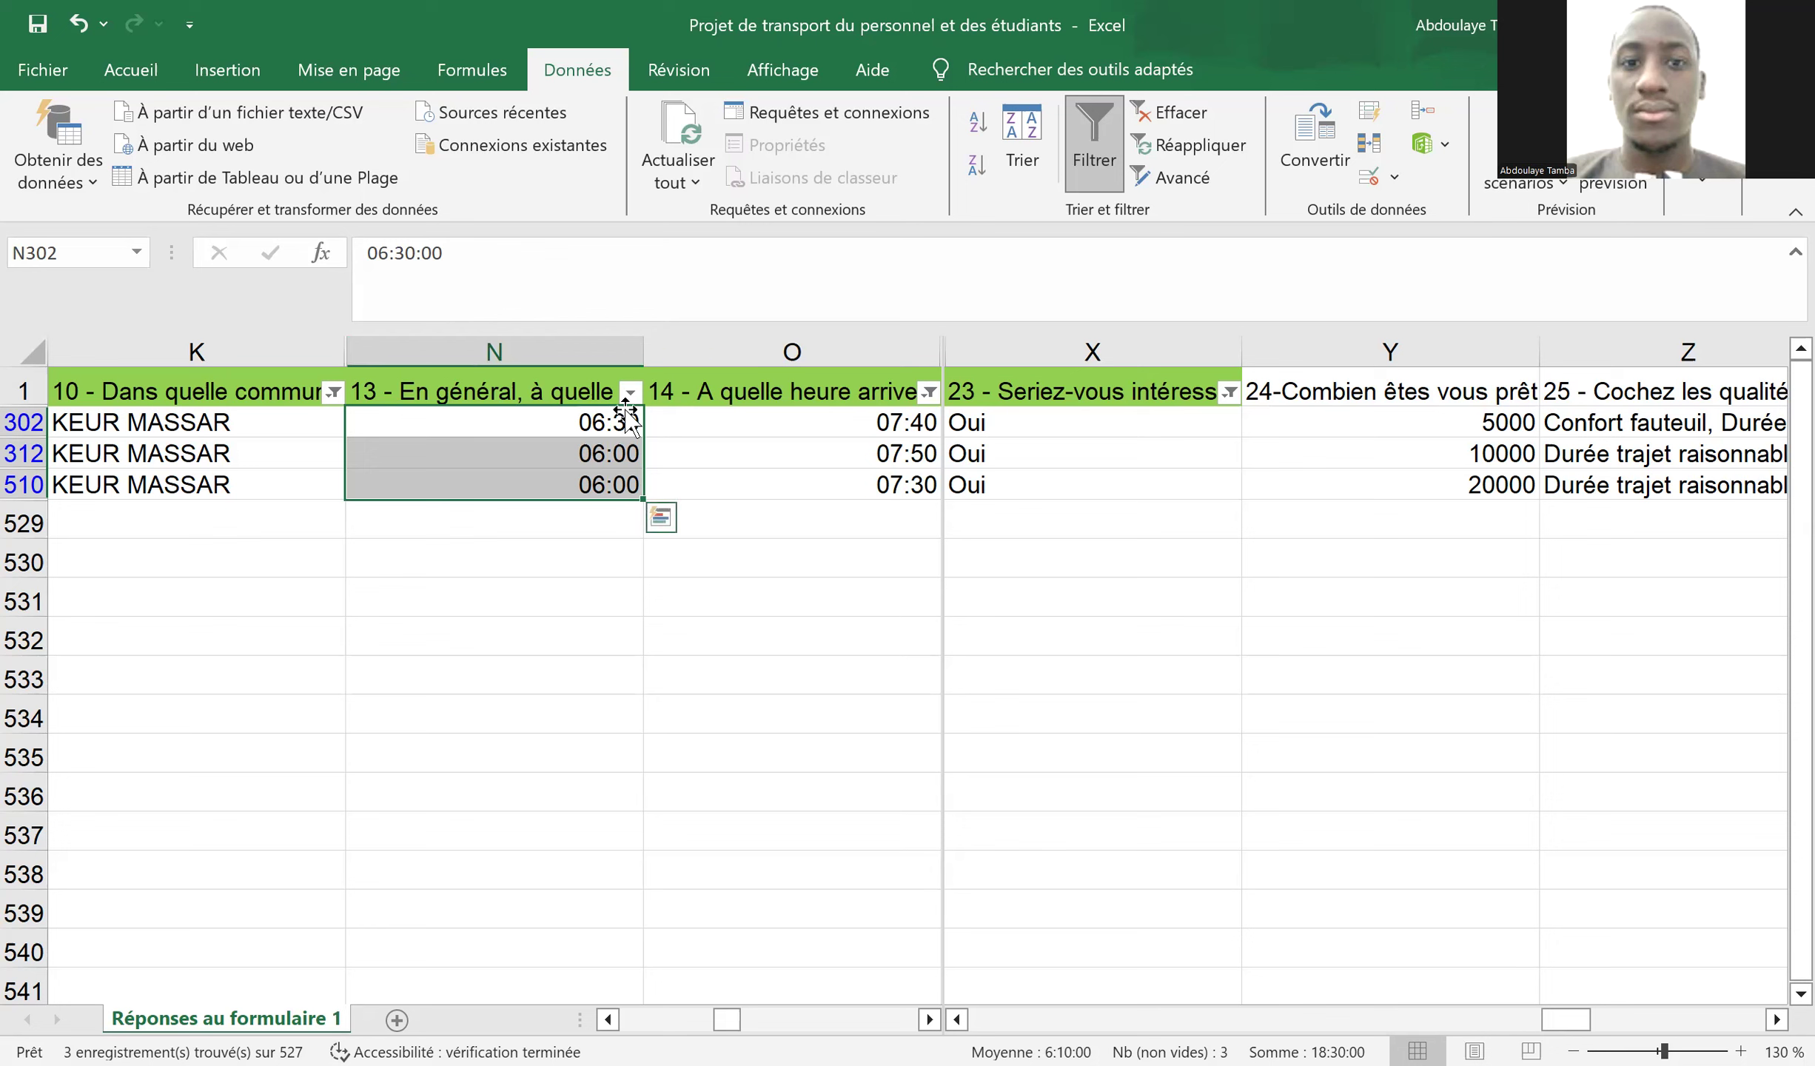
- Remove the filter from the survey columns so that all responses are listed again
click(148, 75)
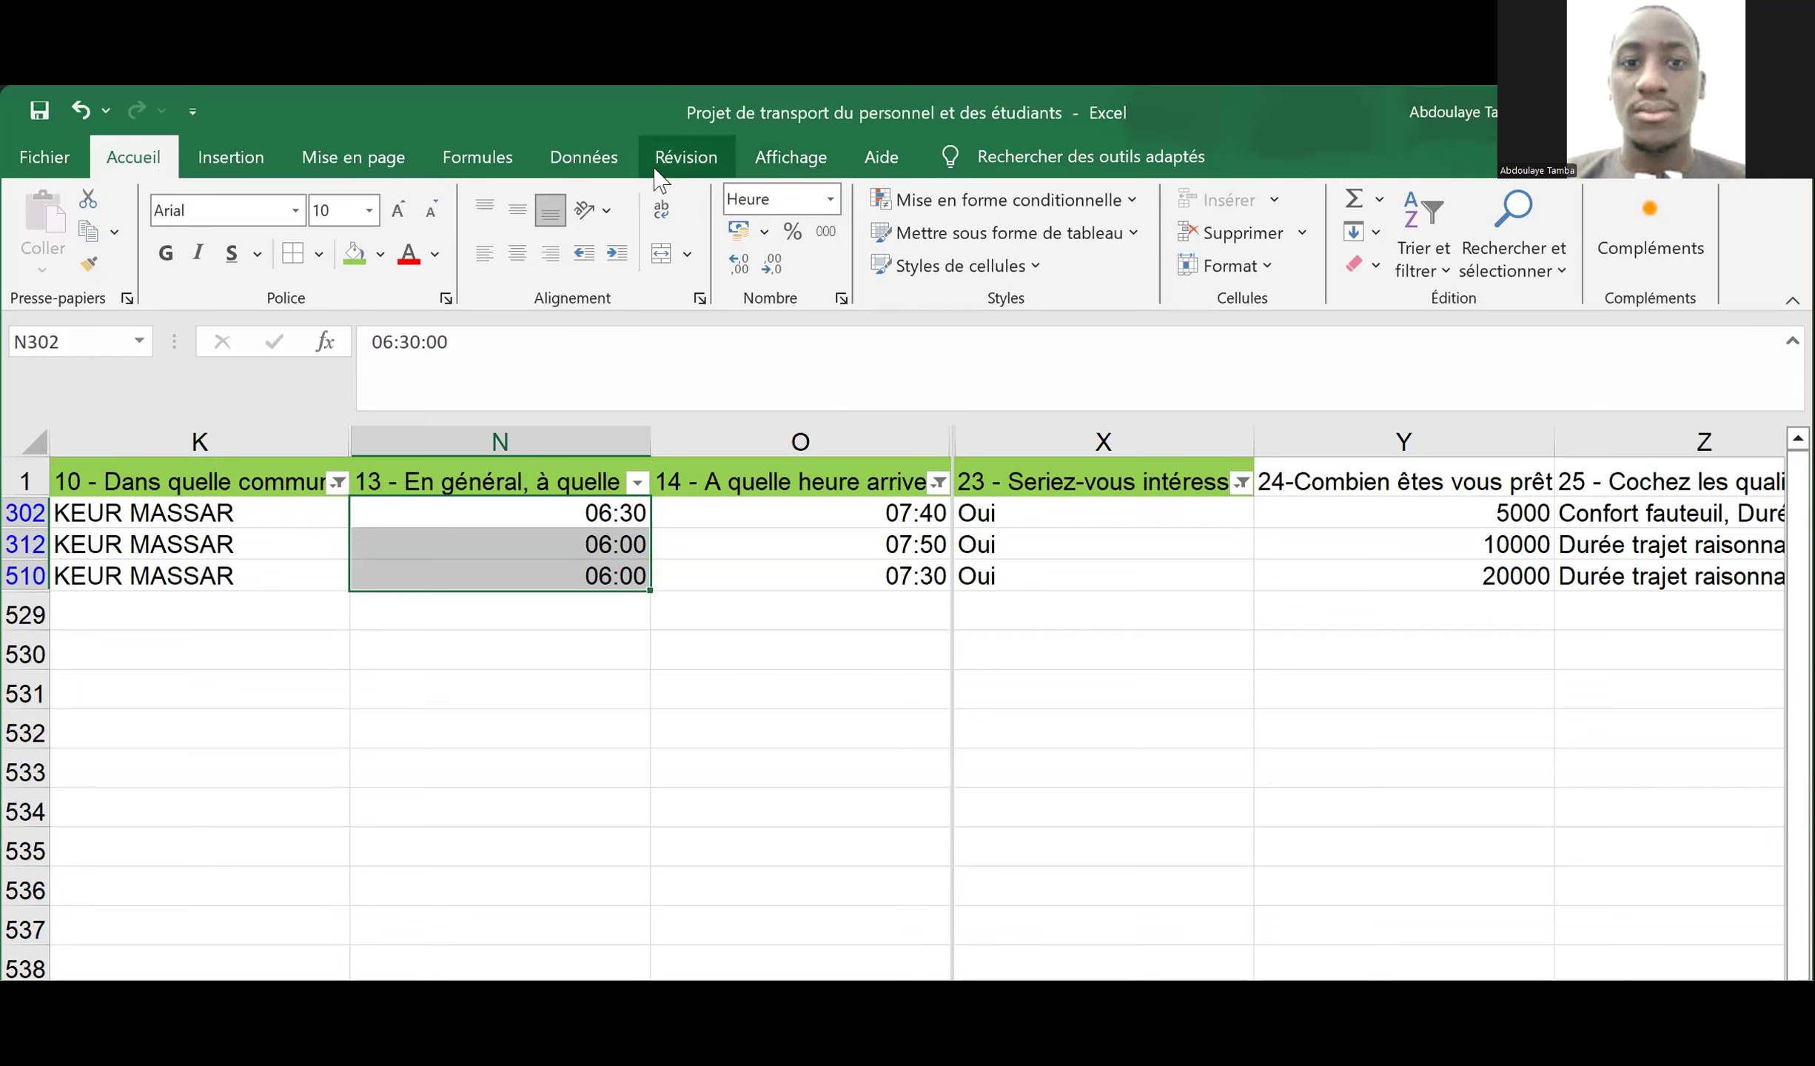
click(584, 157)
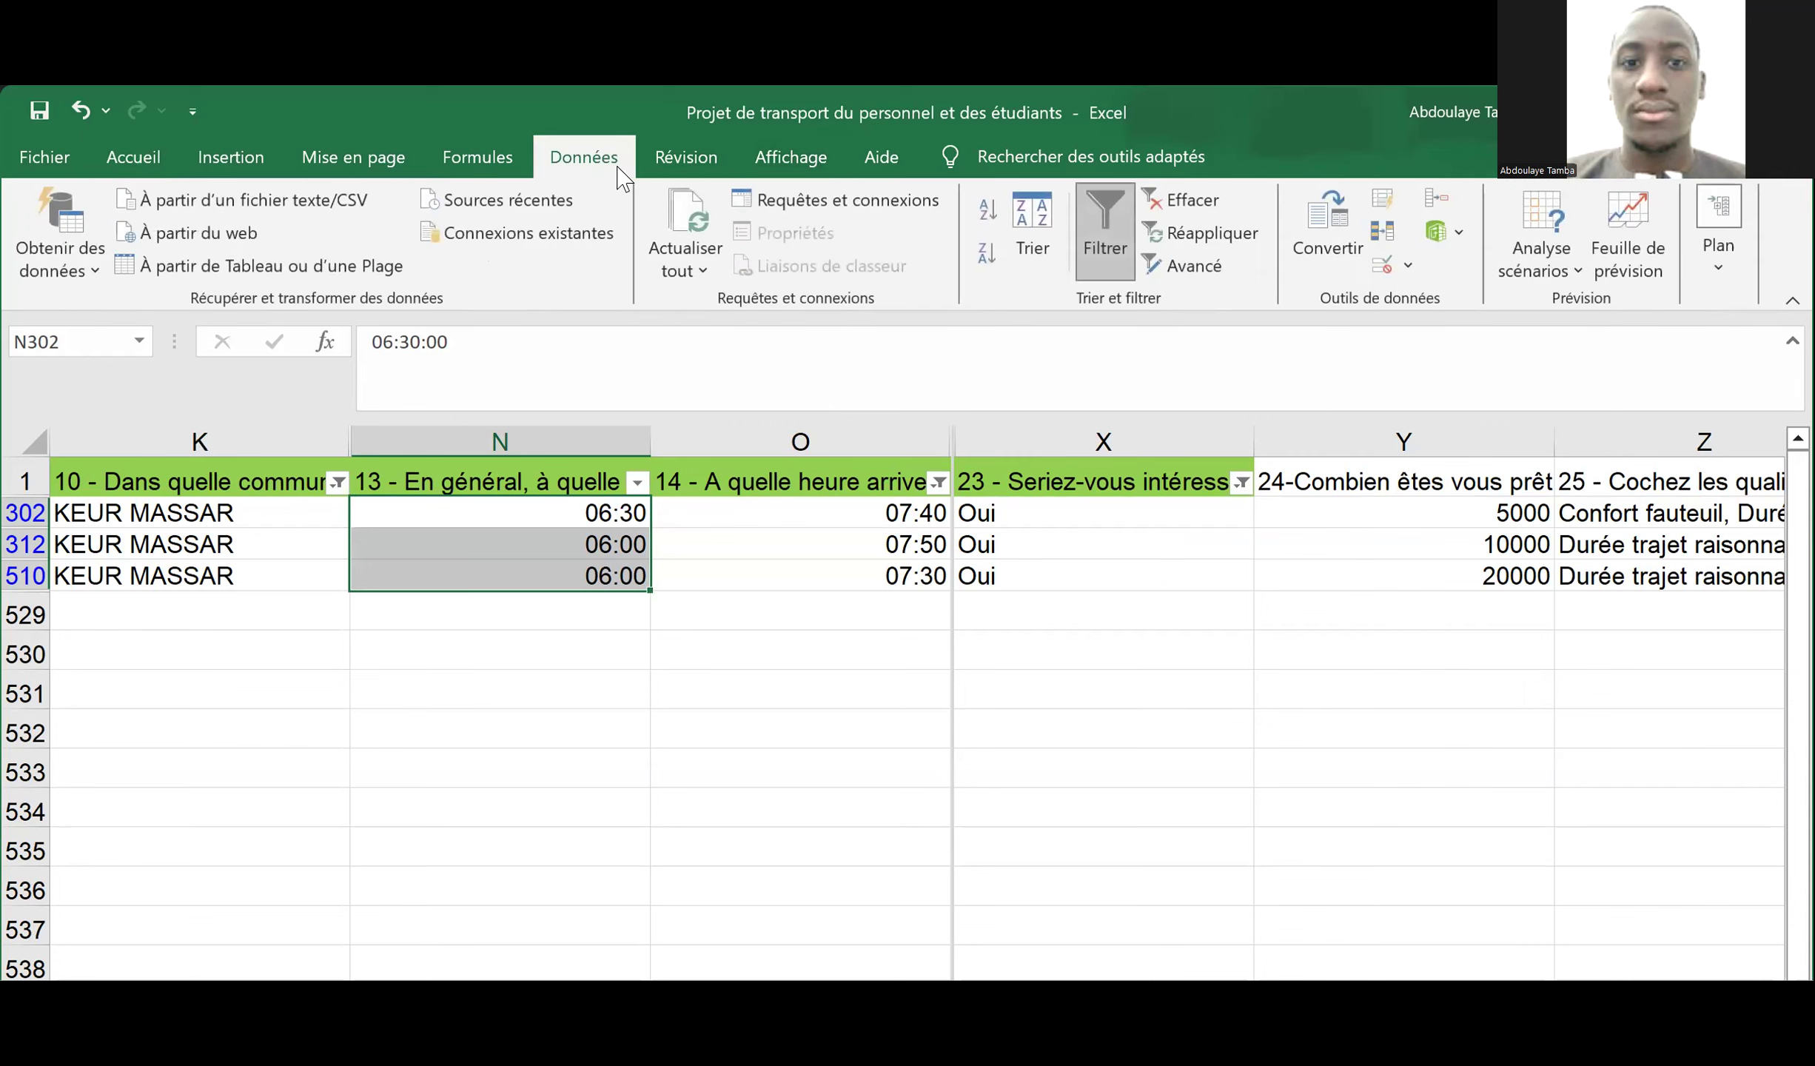
click(1102, 240)
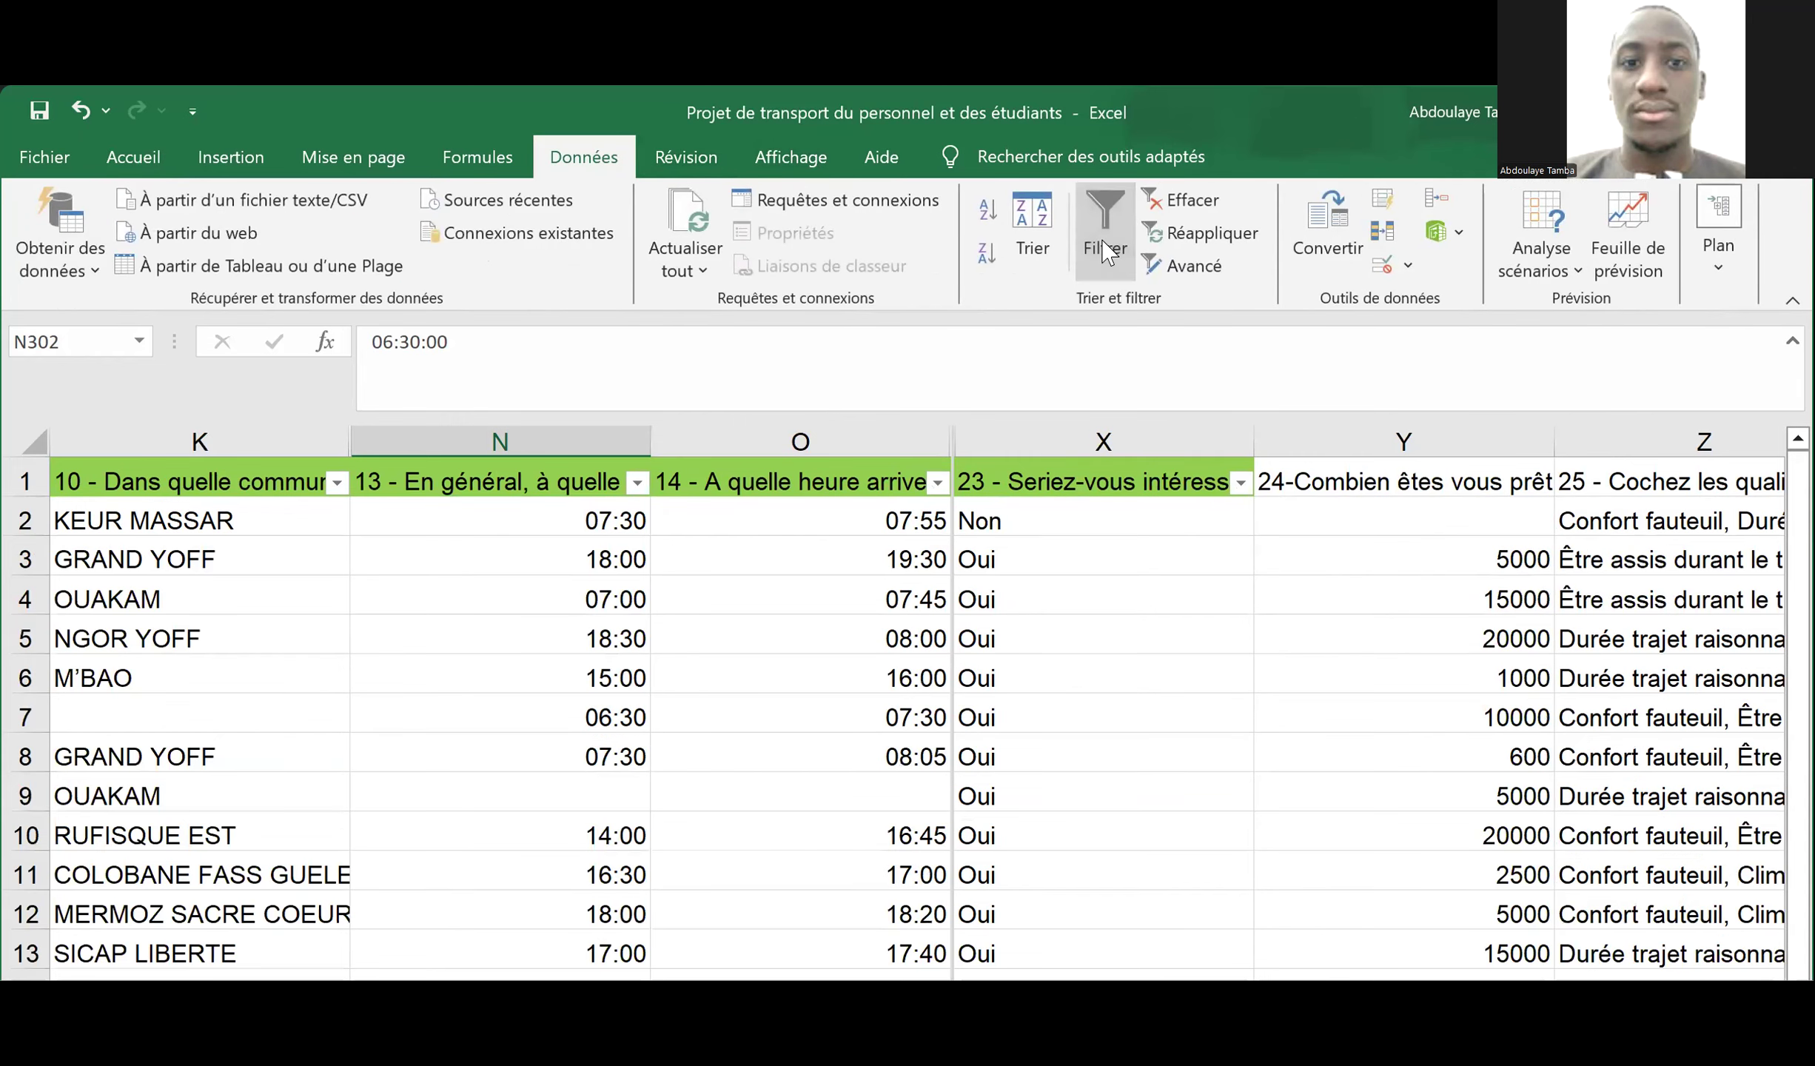
- Enter the departure time 6:10 in AG2, beside PARCELLES ASSAINIES
click(1089, 555)
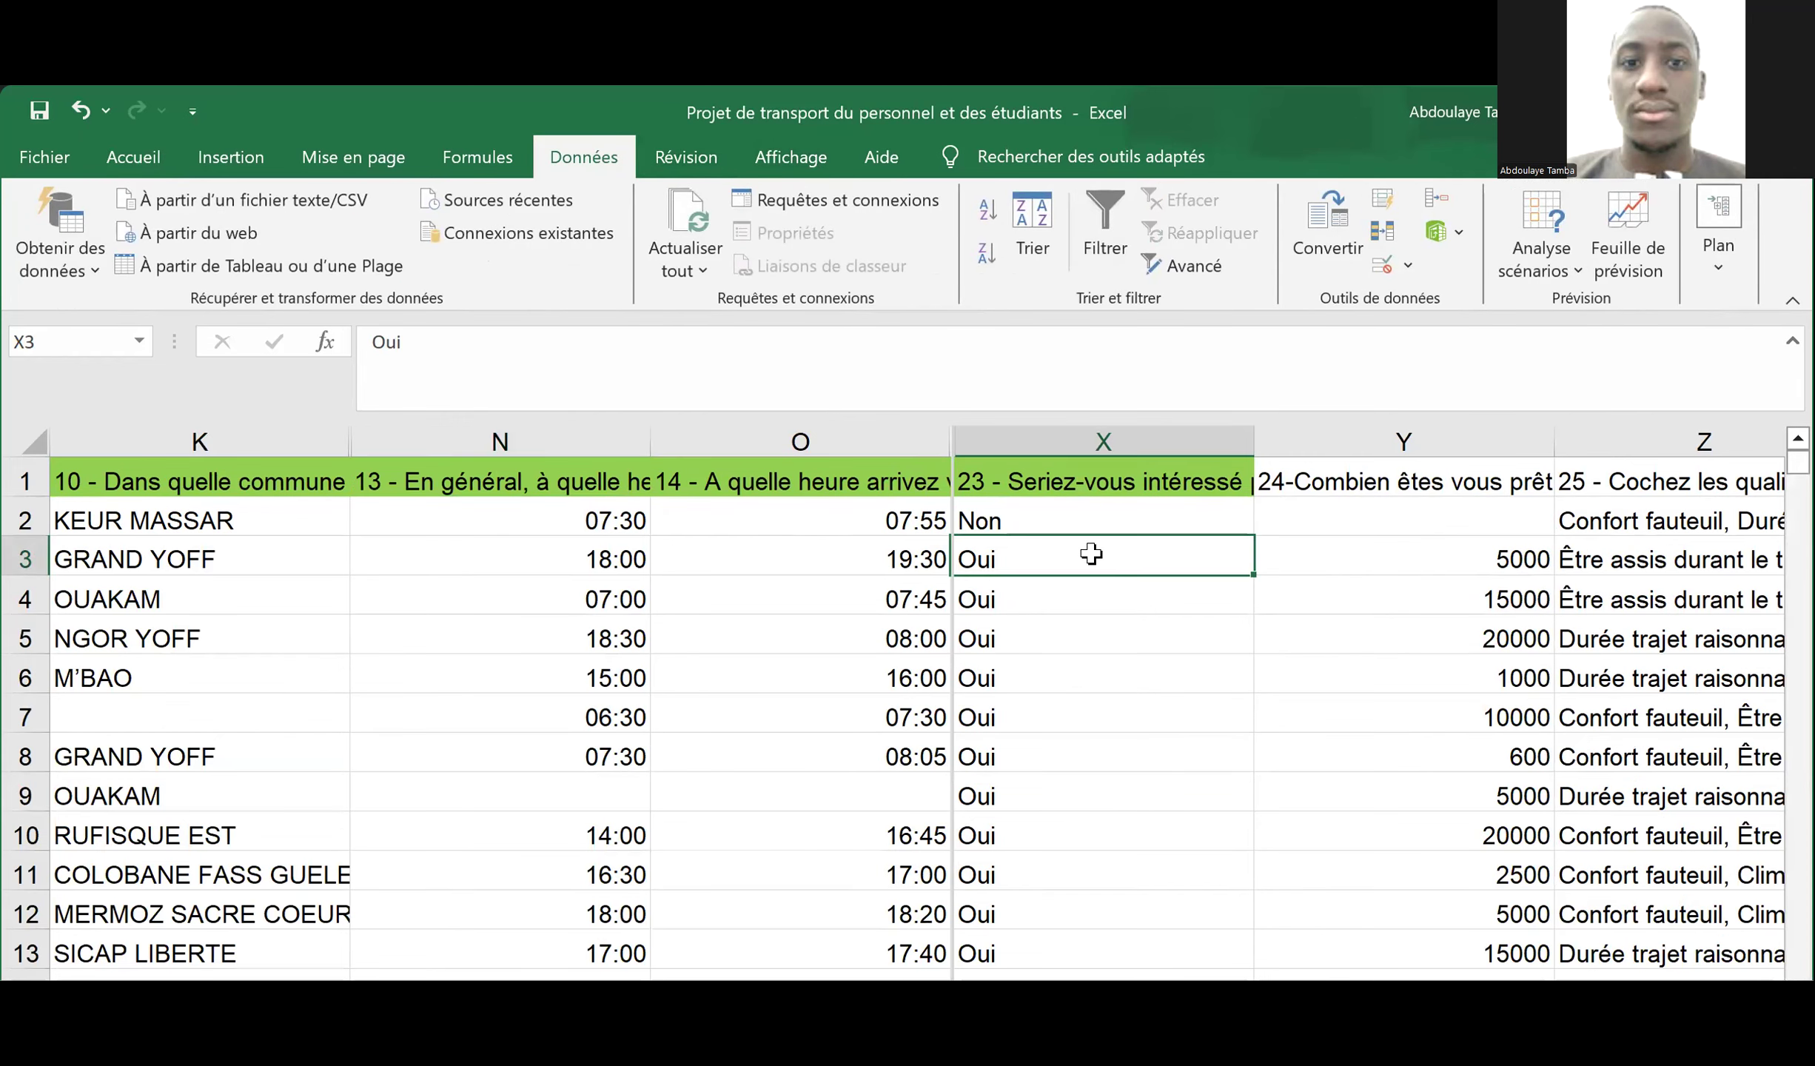
key(Right)
key(Right)
key(Right)
key(Right)
key(Right)
key(Right)
key(Right)
key(Right)
key(Right)
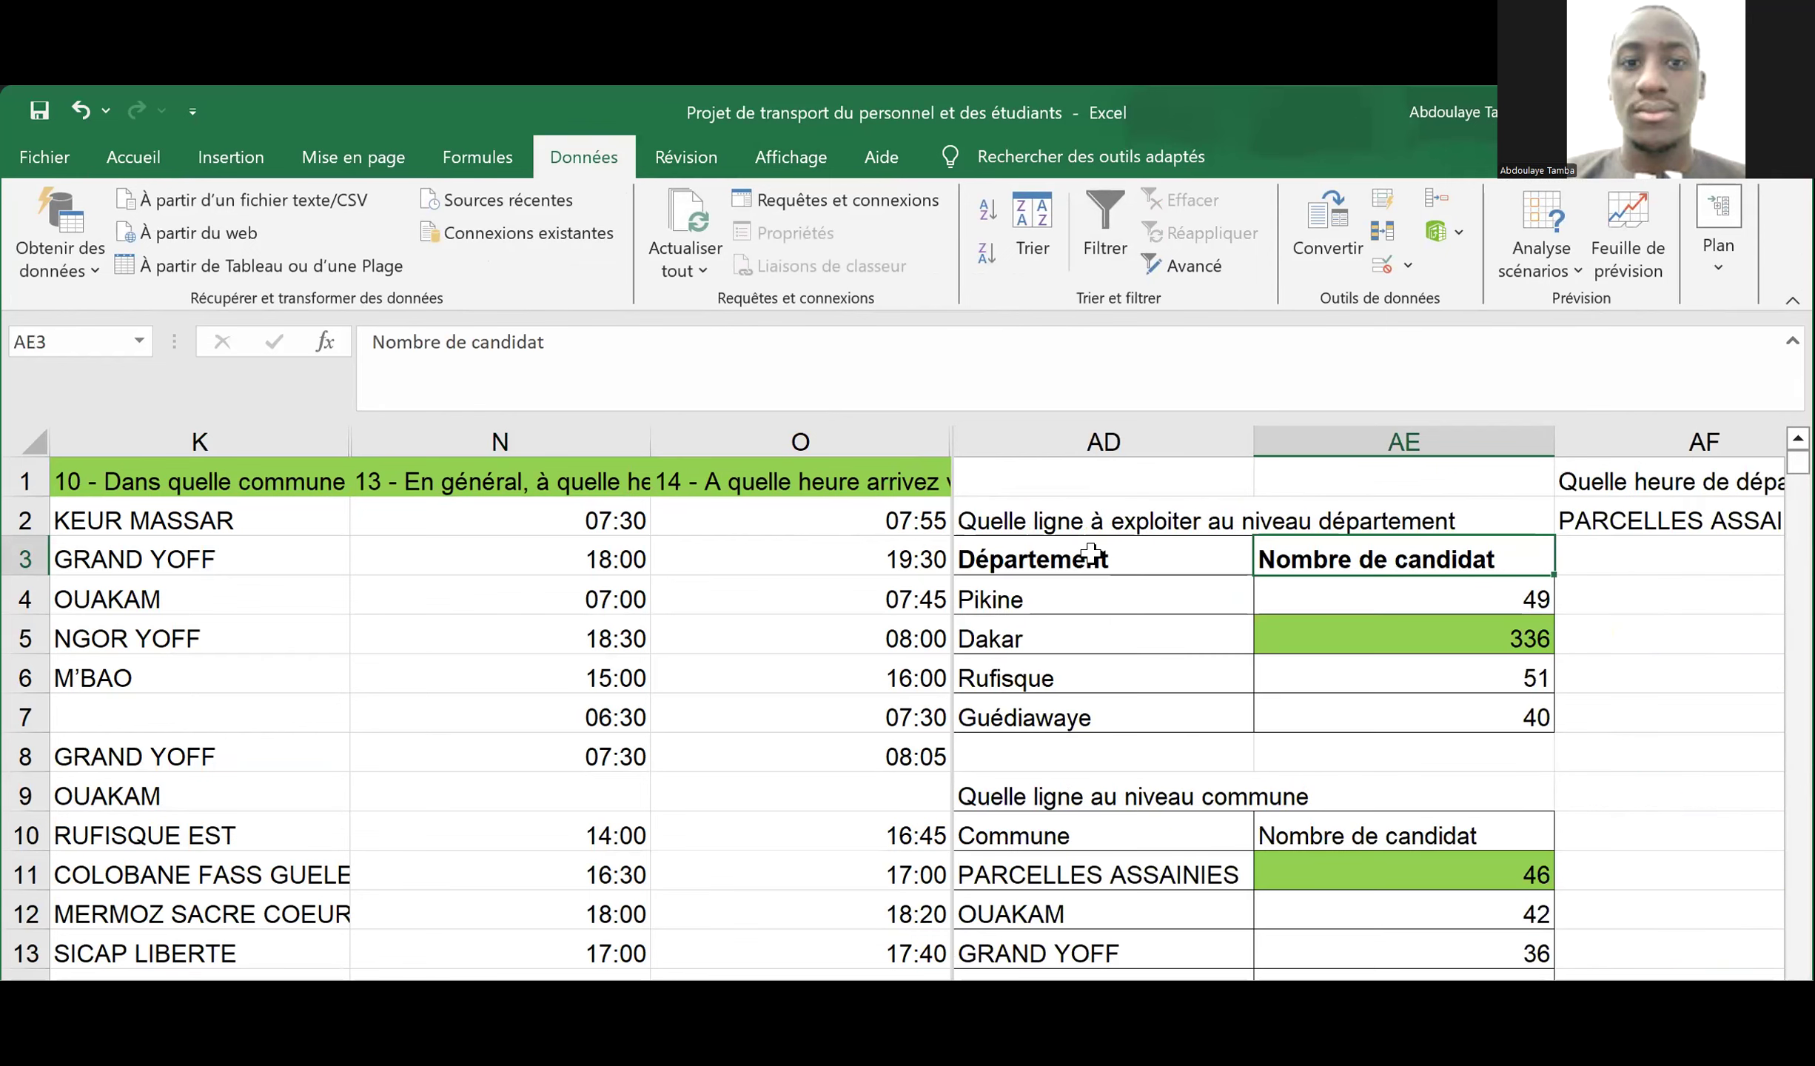
key(Up)
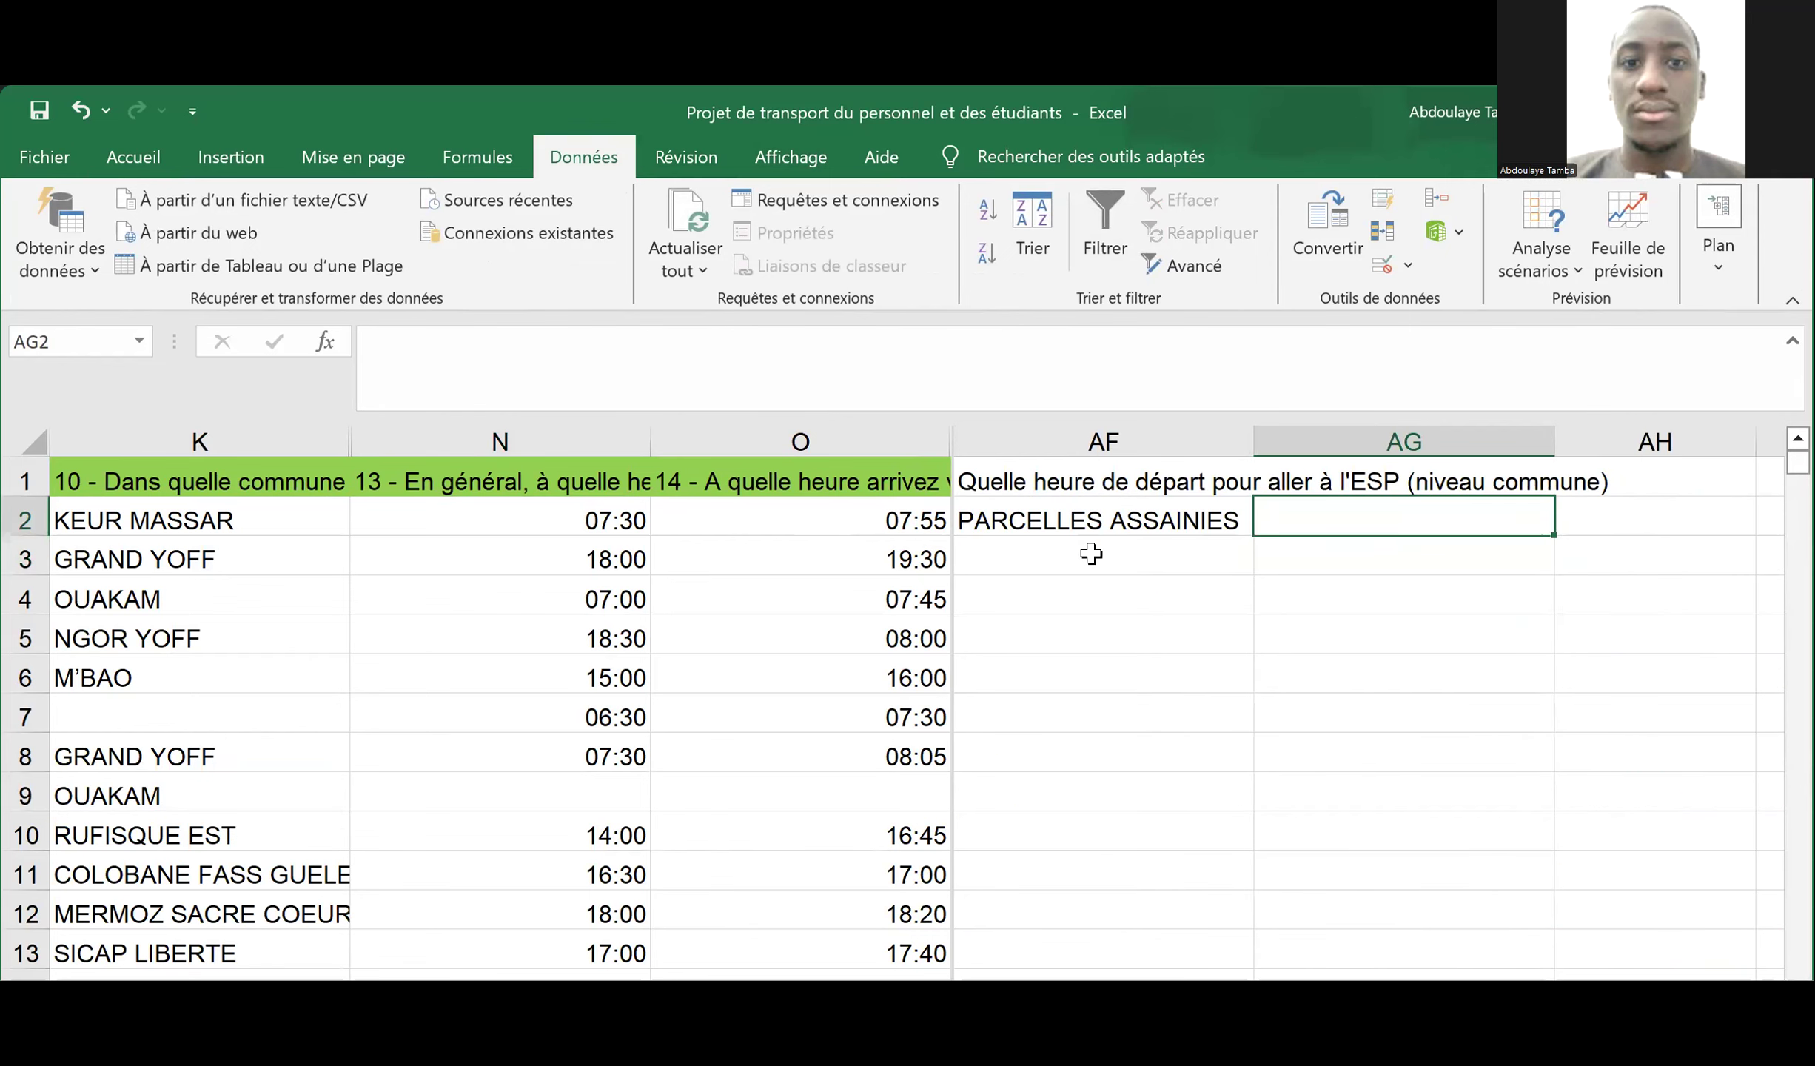
text(=)
key(BackSpace)
text(6:10)
key(Return)
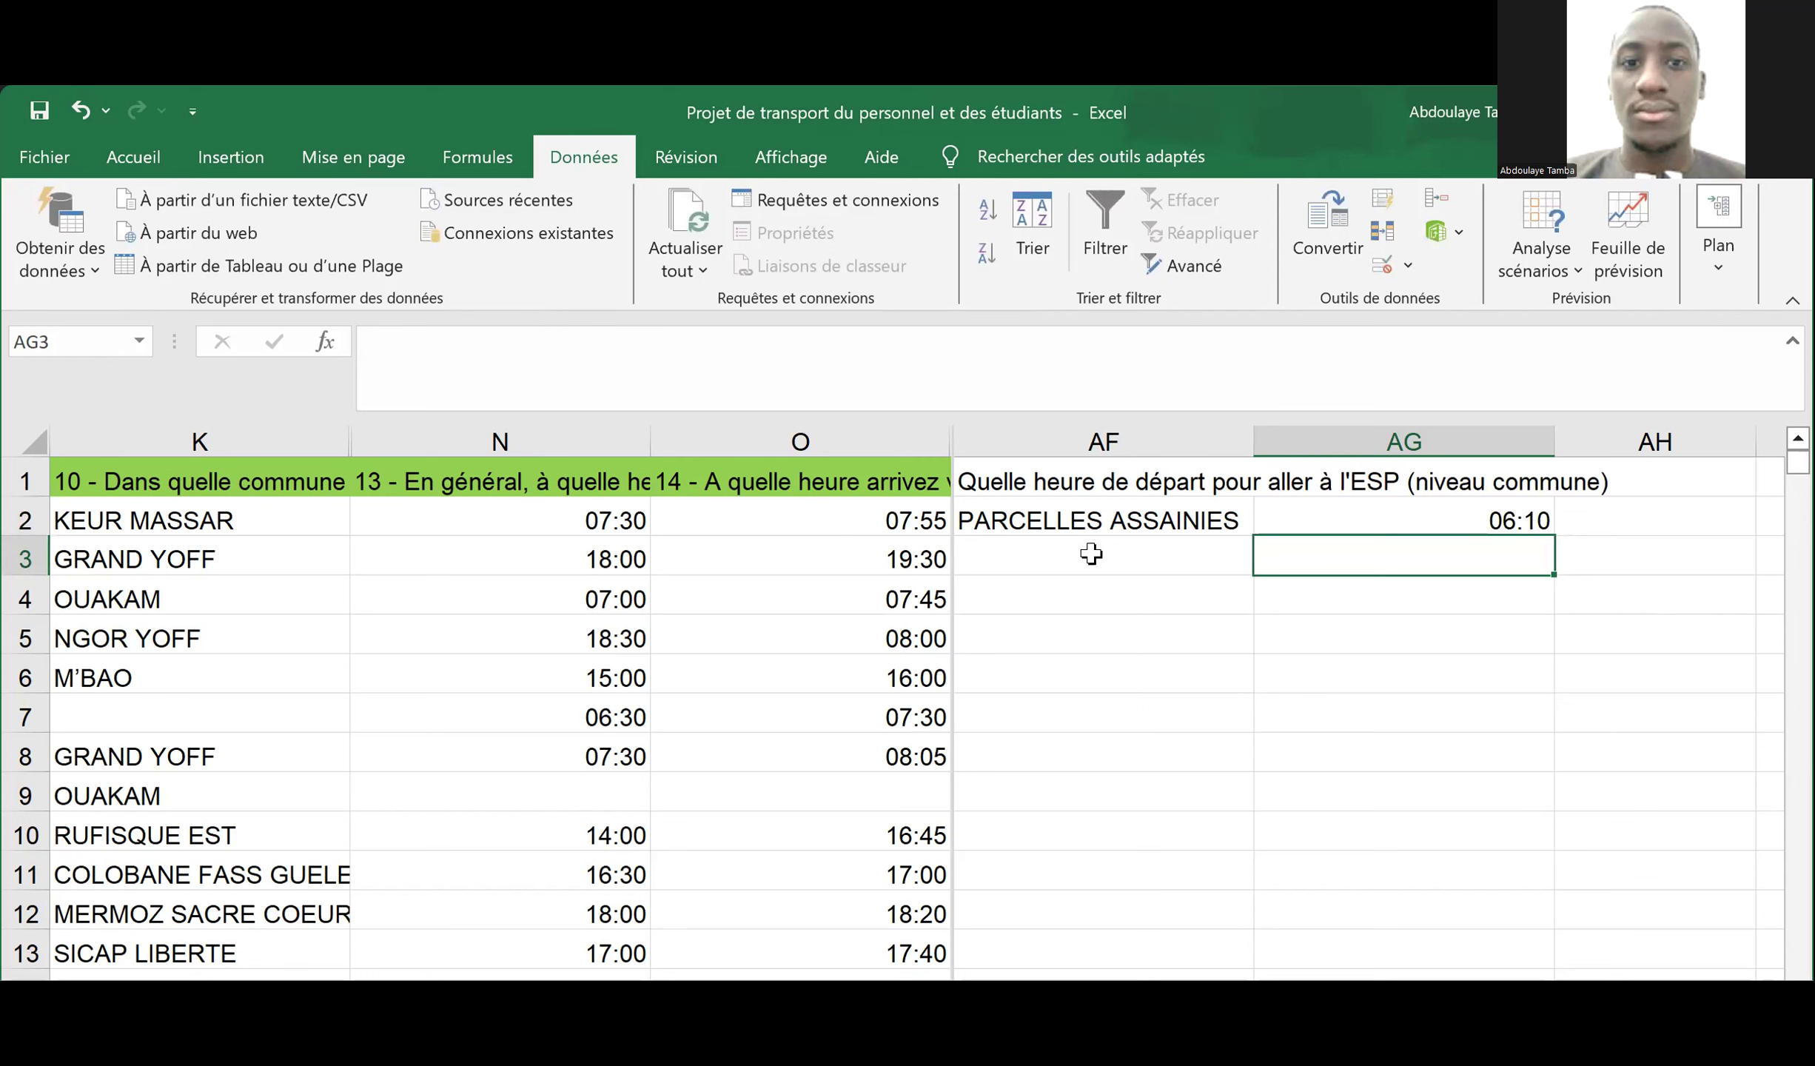
- Copy the commune PARCELLES ASSAINIES from AF2 into AF3
key(Left)
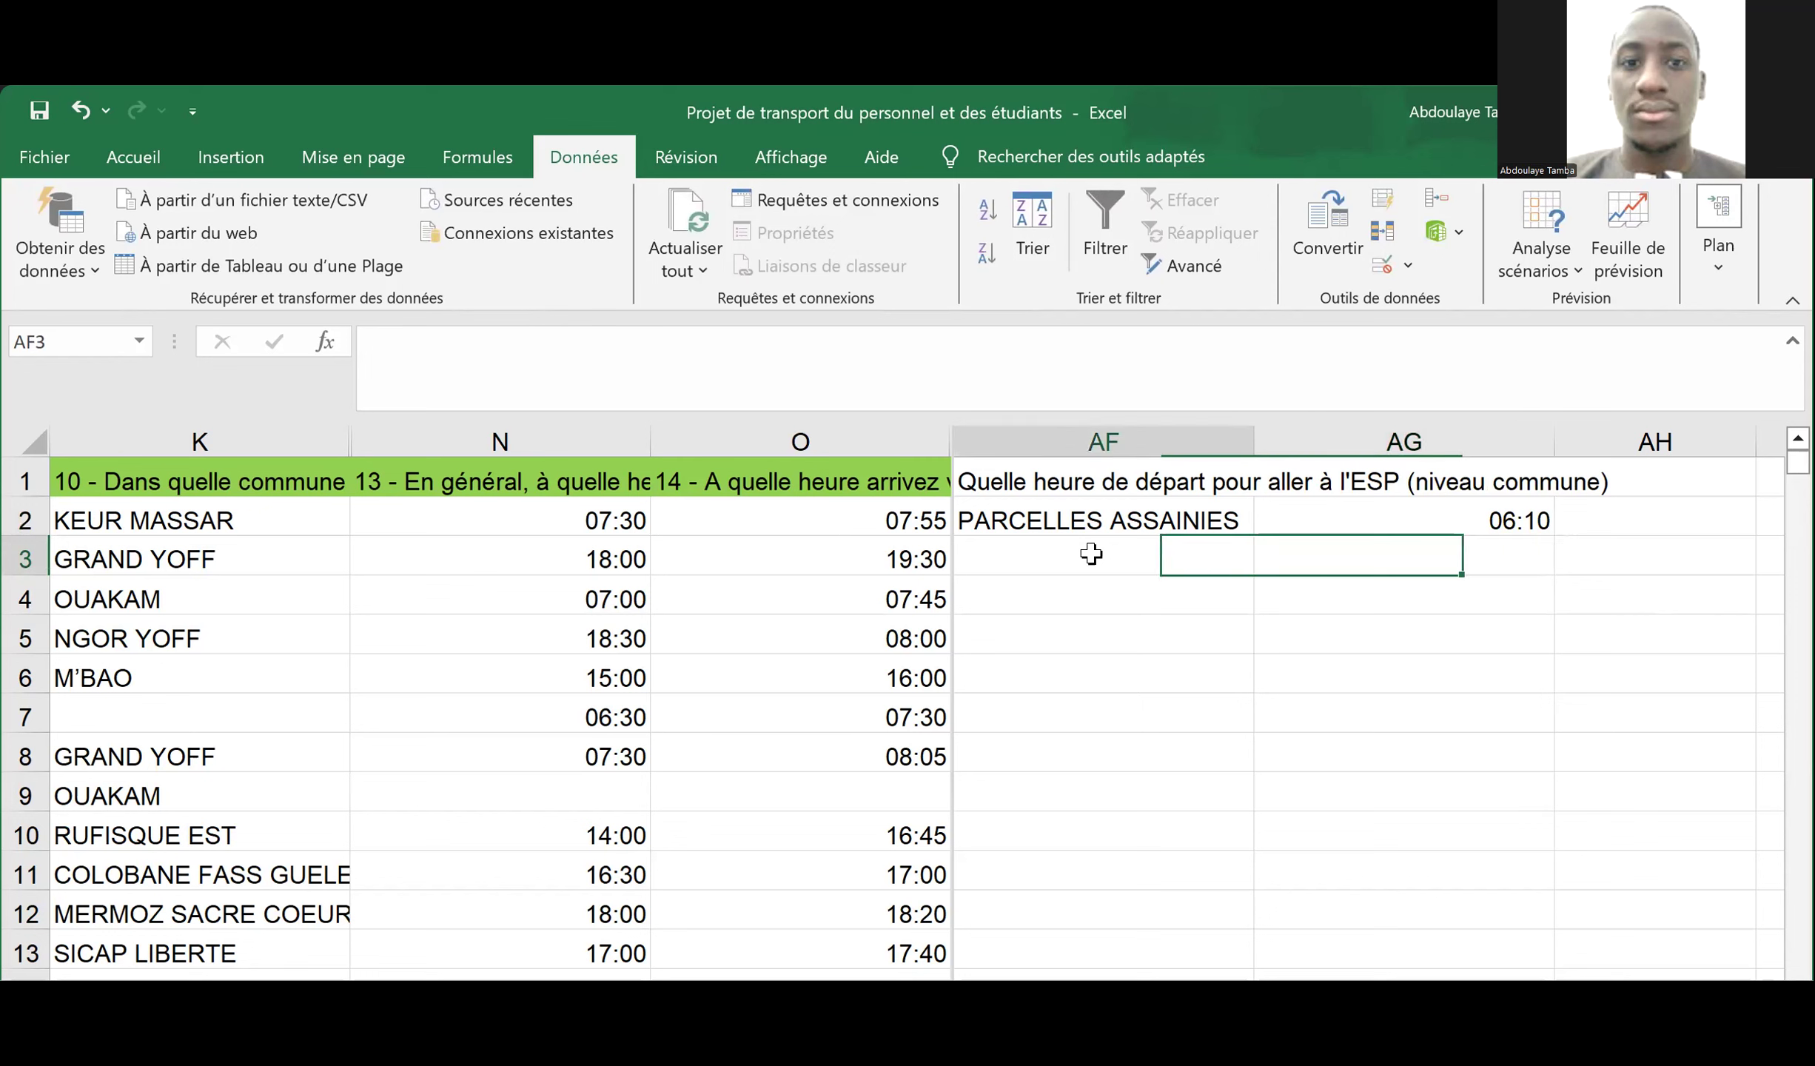
key(Up)
key(ctrl+c)
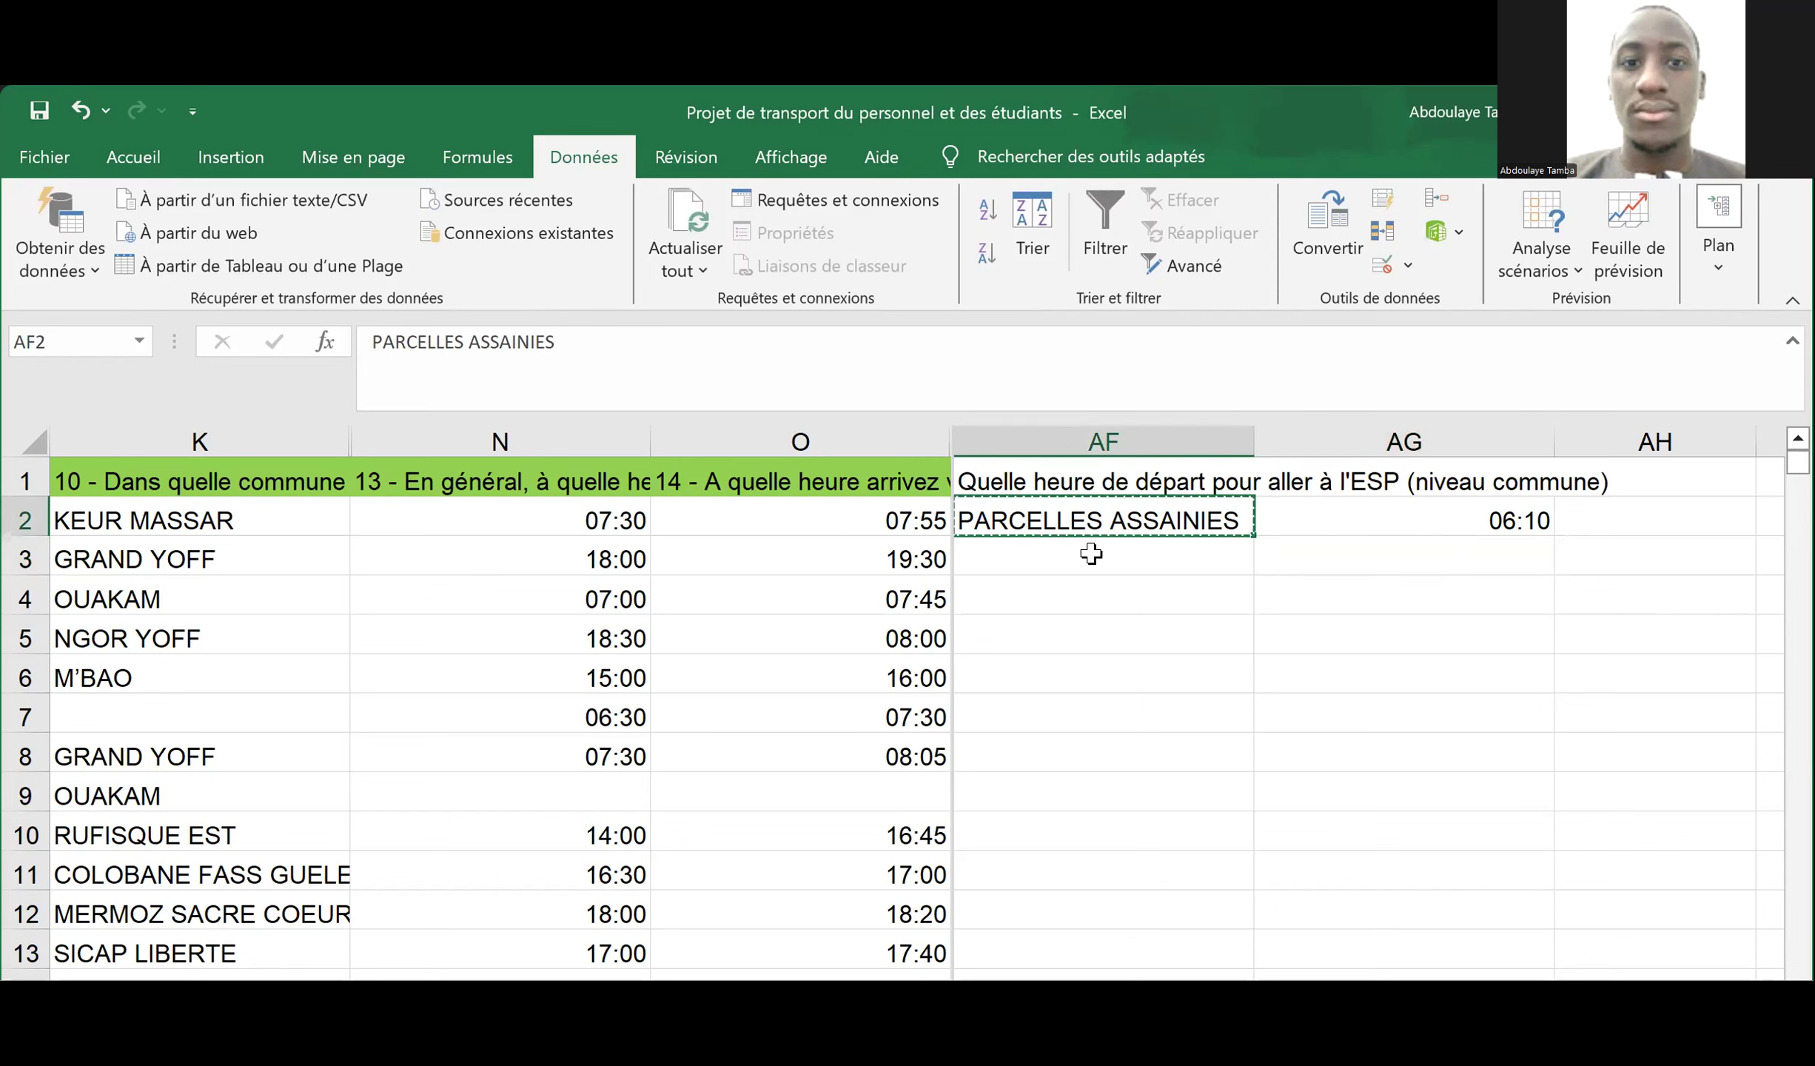
key(Down)
key(Return)
- Begin a MOYENNE.SI.ENS formula in AG3 with the departure-time column N:N as the range to average
key(Right)
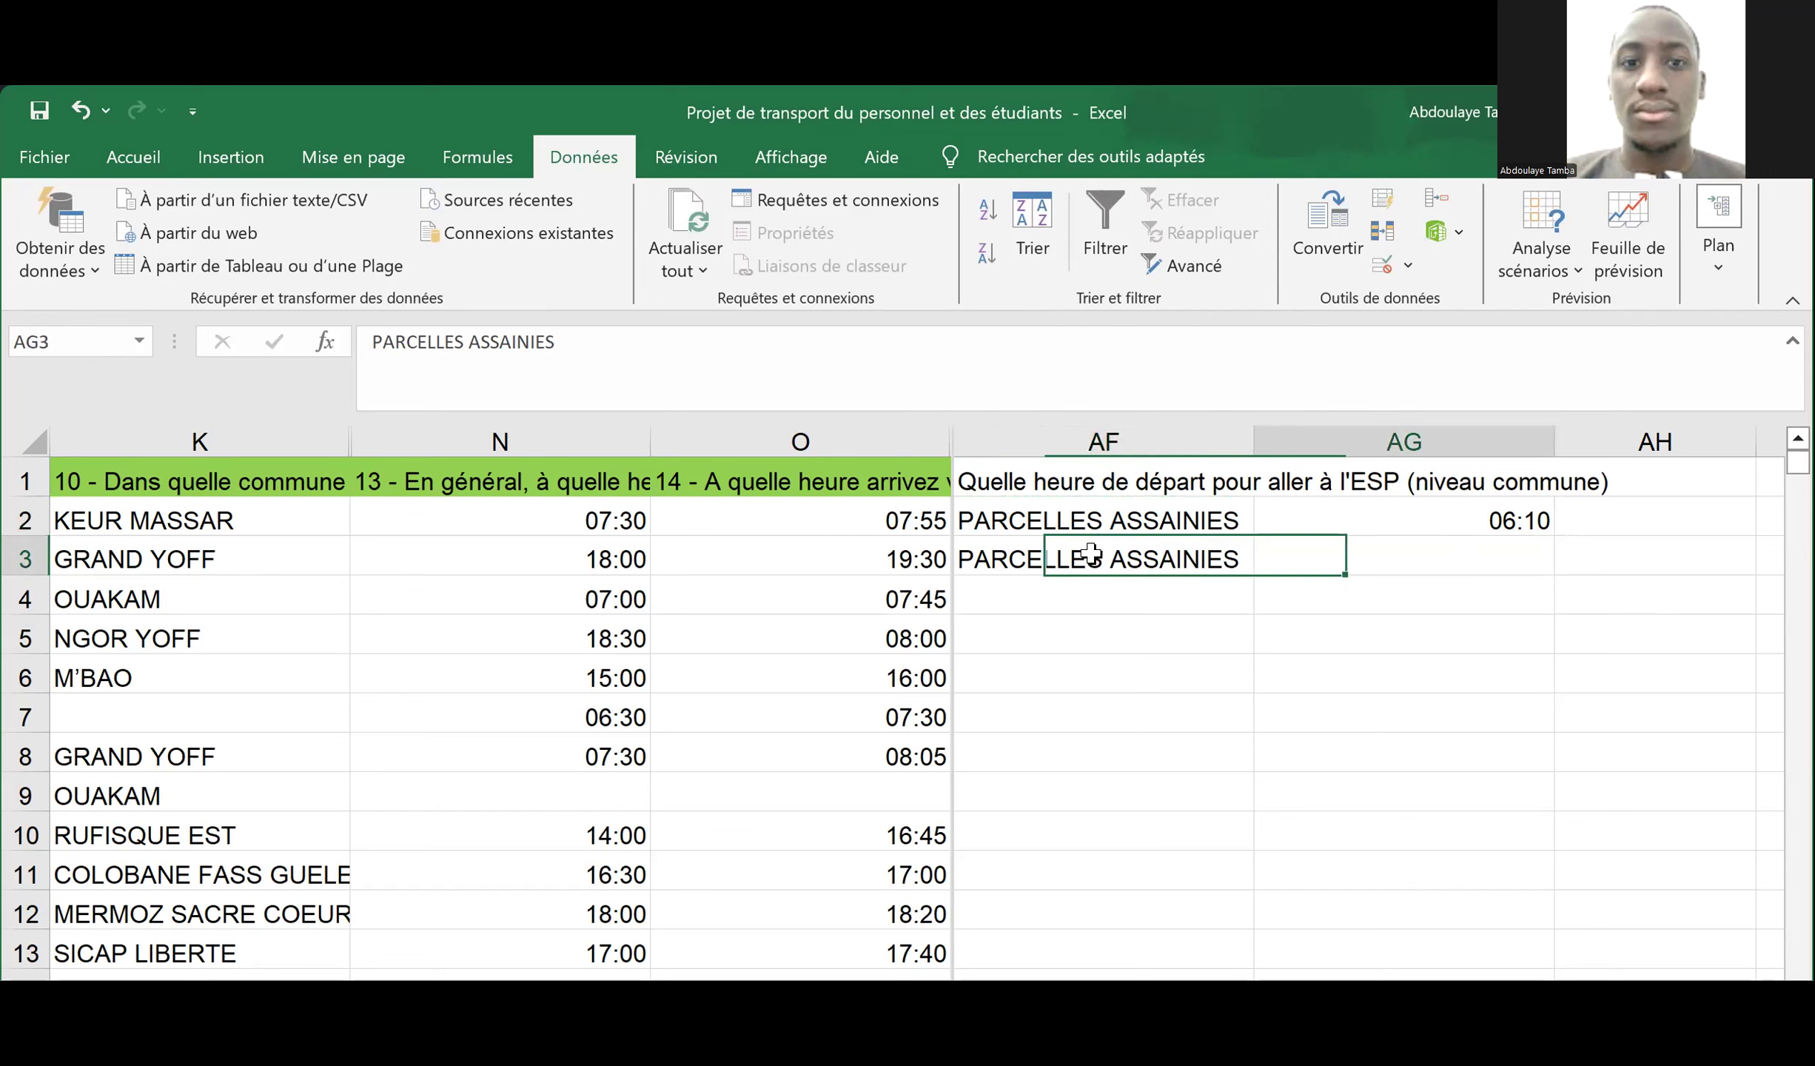
text(+)
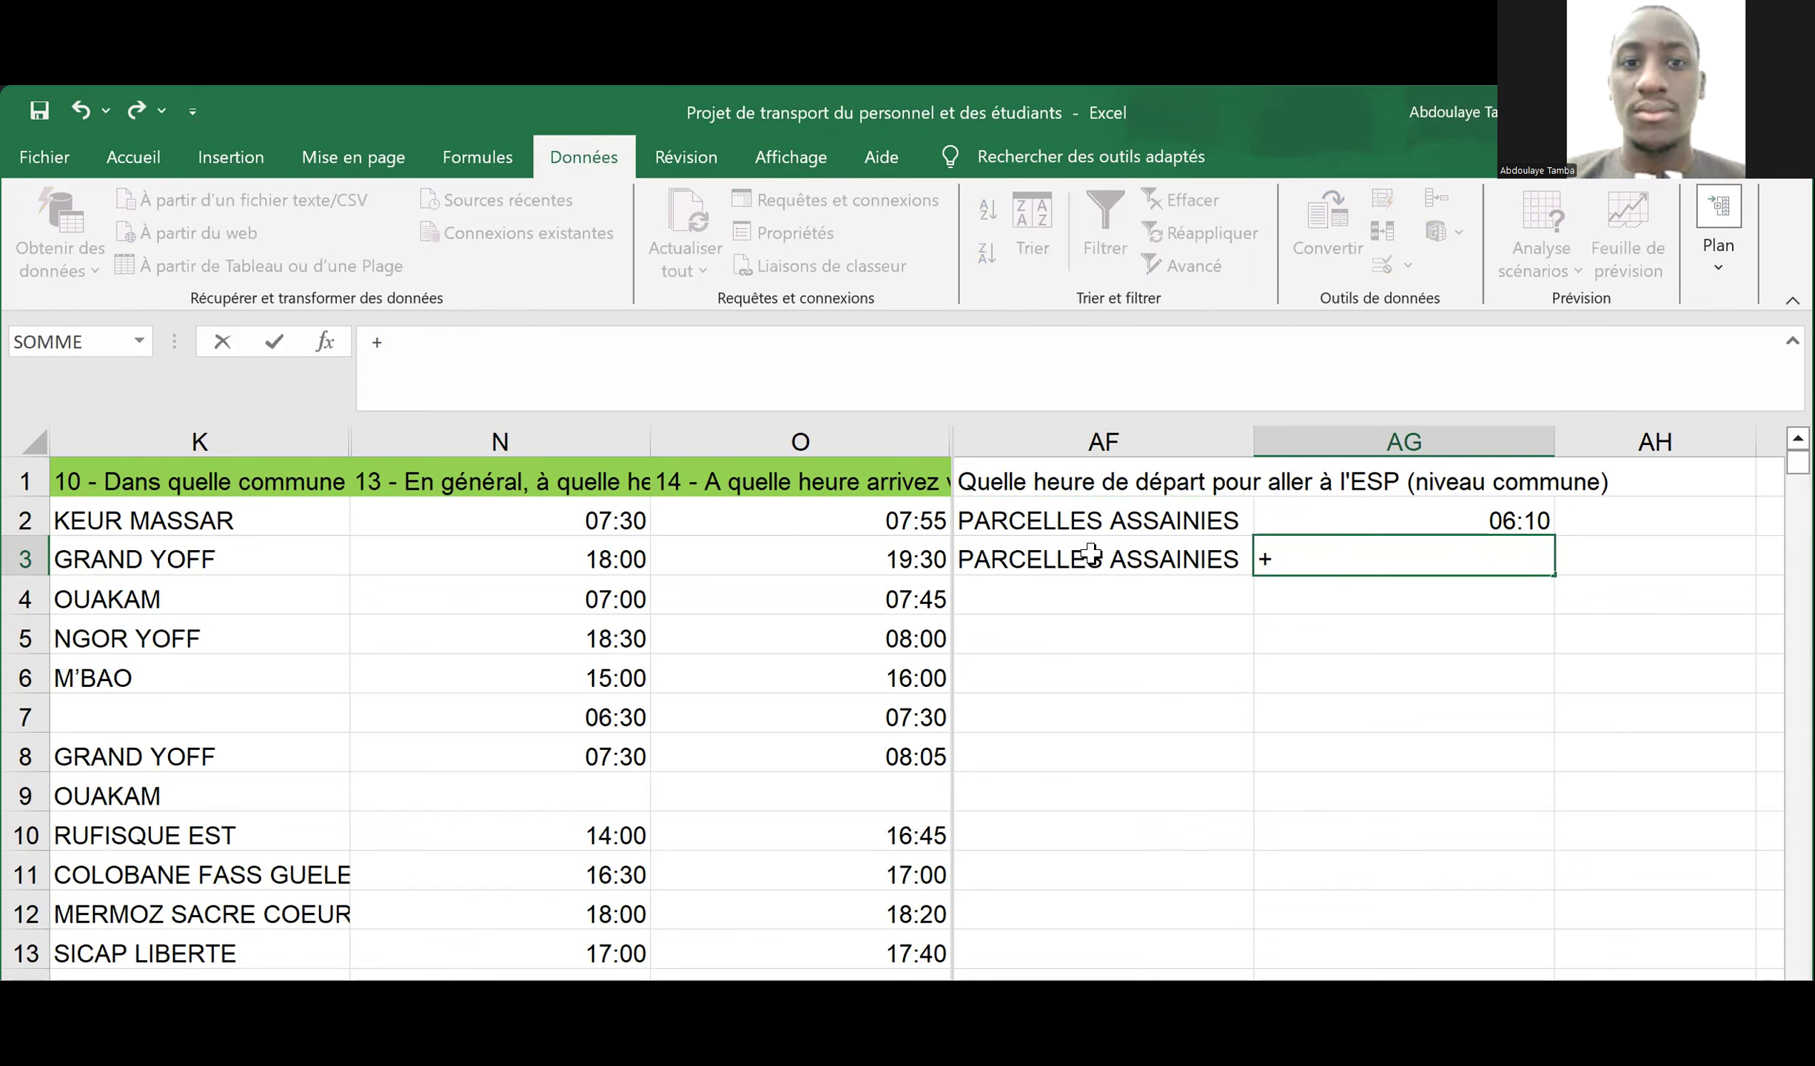
text(MOY)
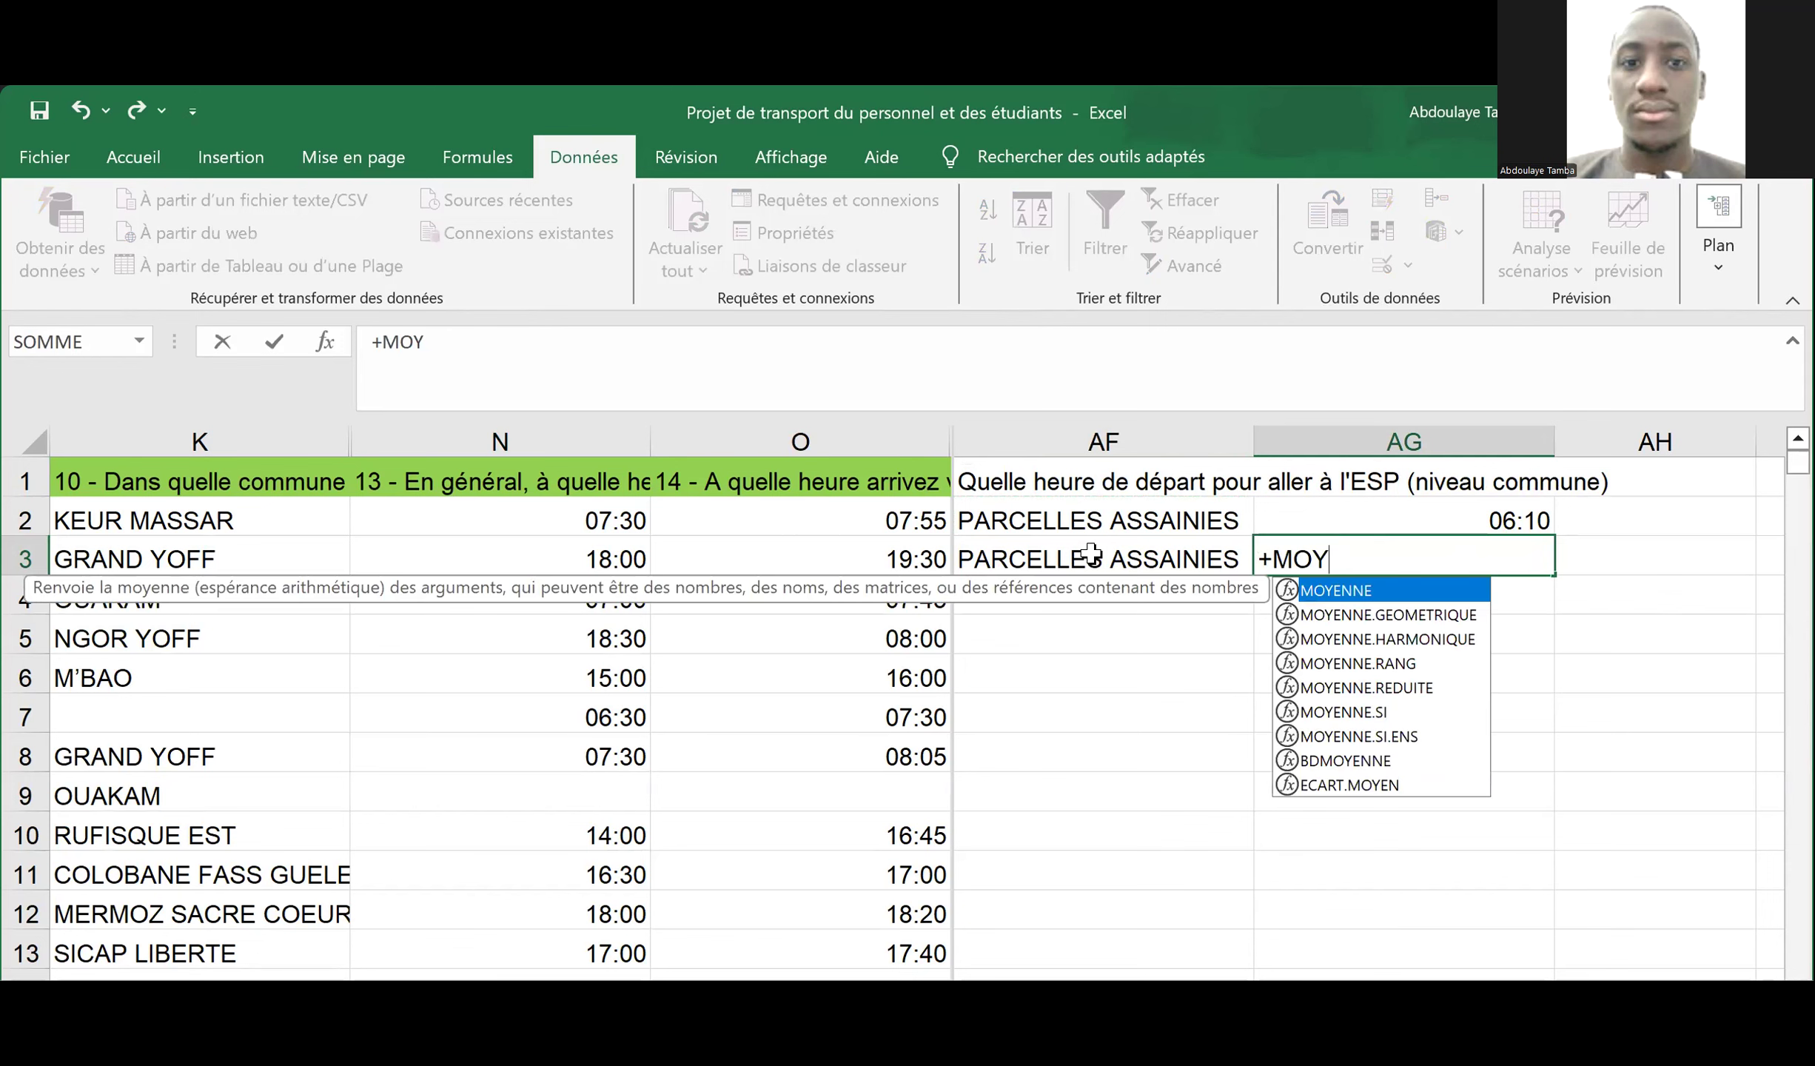
key(Down)
key(Down)
key(Down)
key(Down)
key(Down)
key(Down)
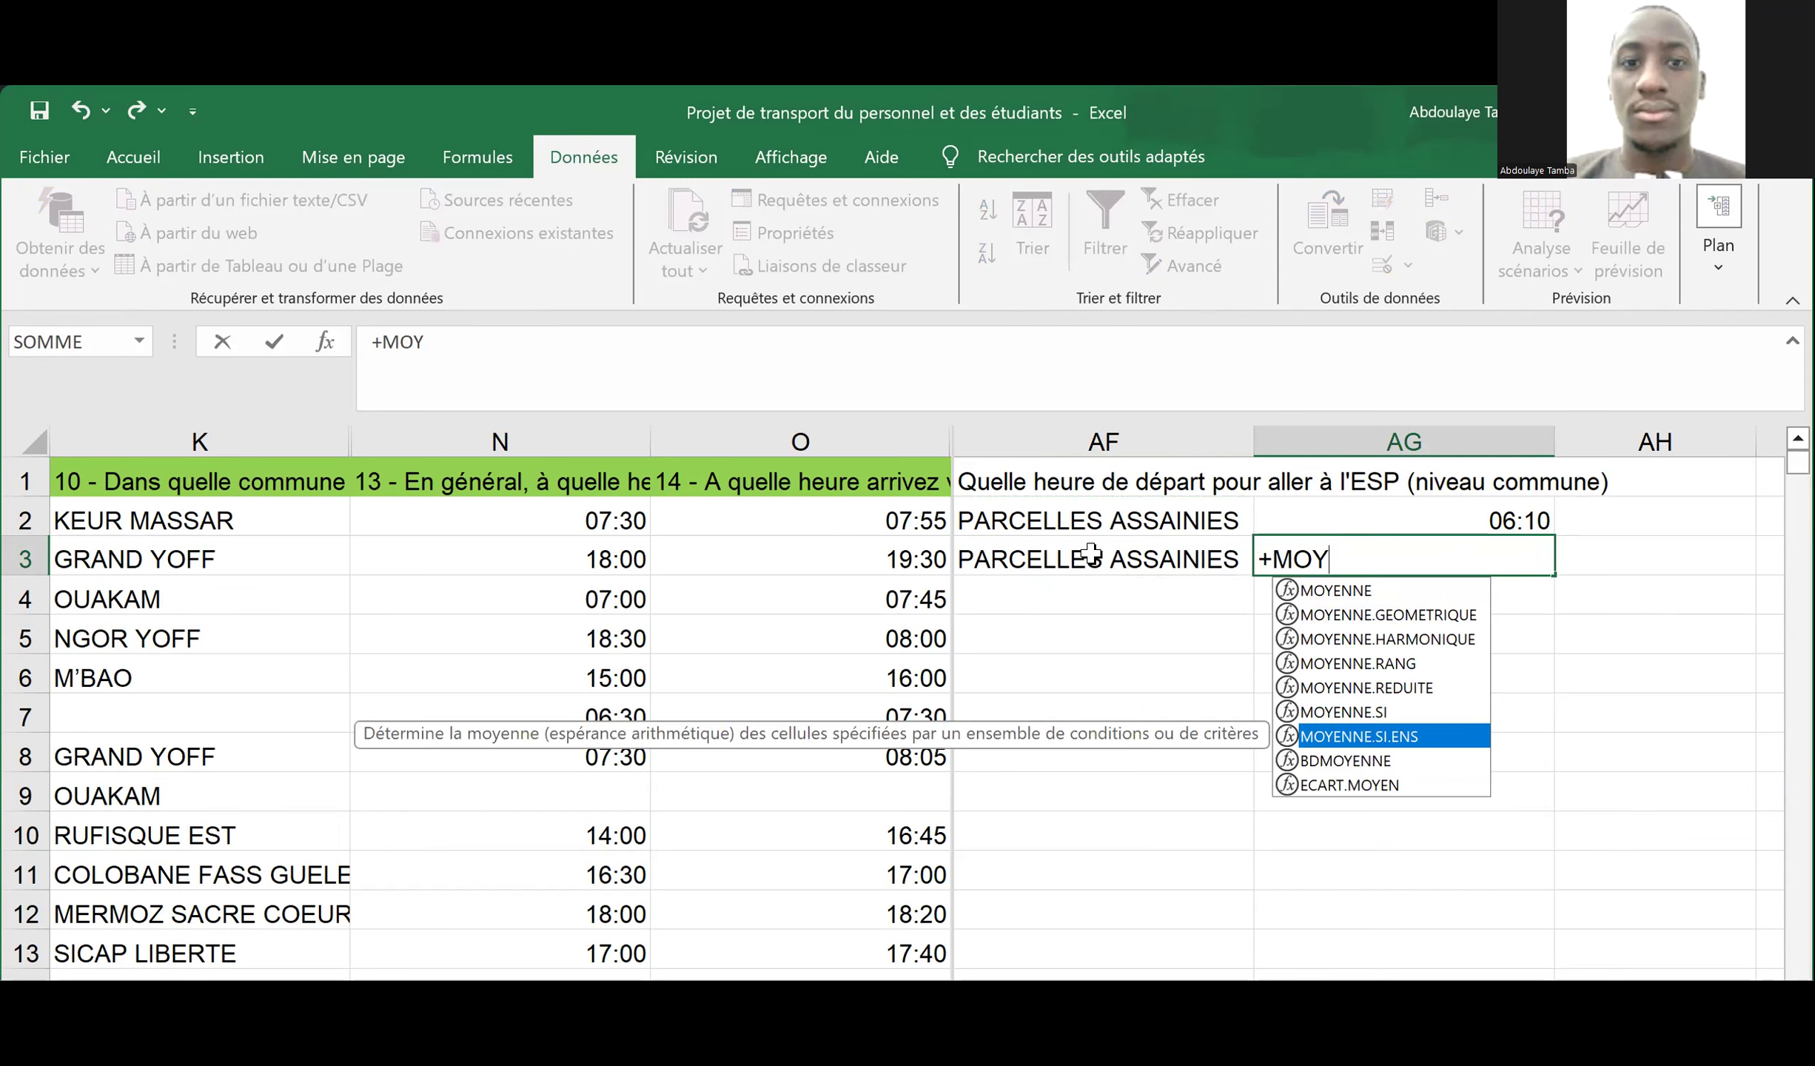
key(Tab)
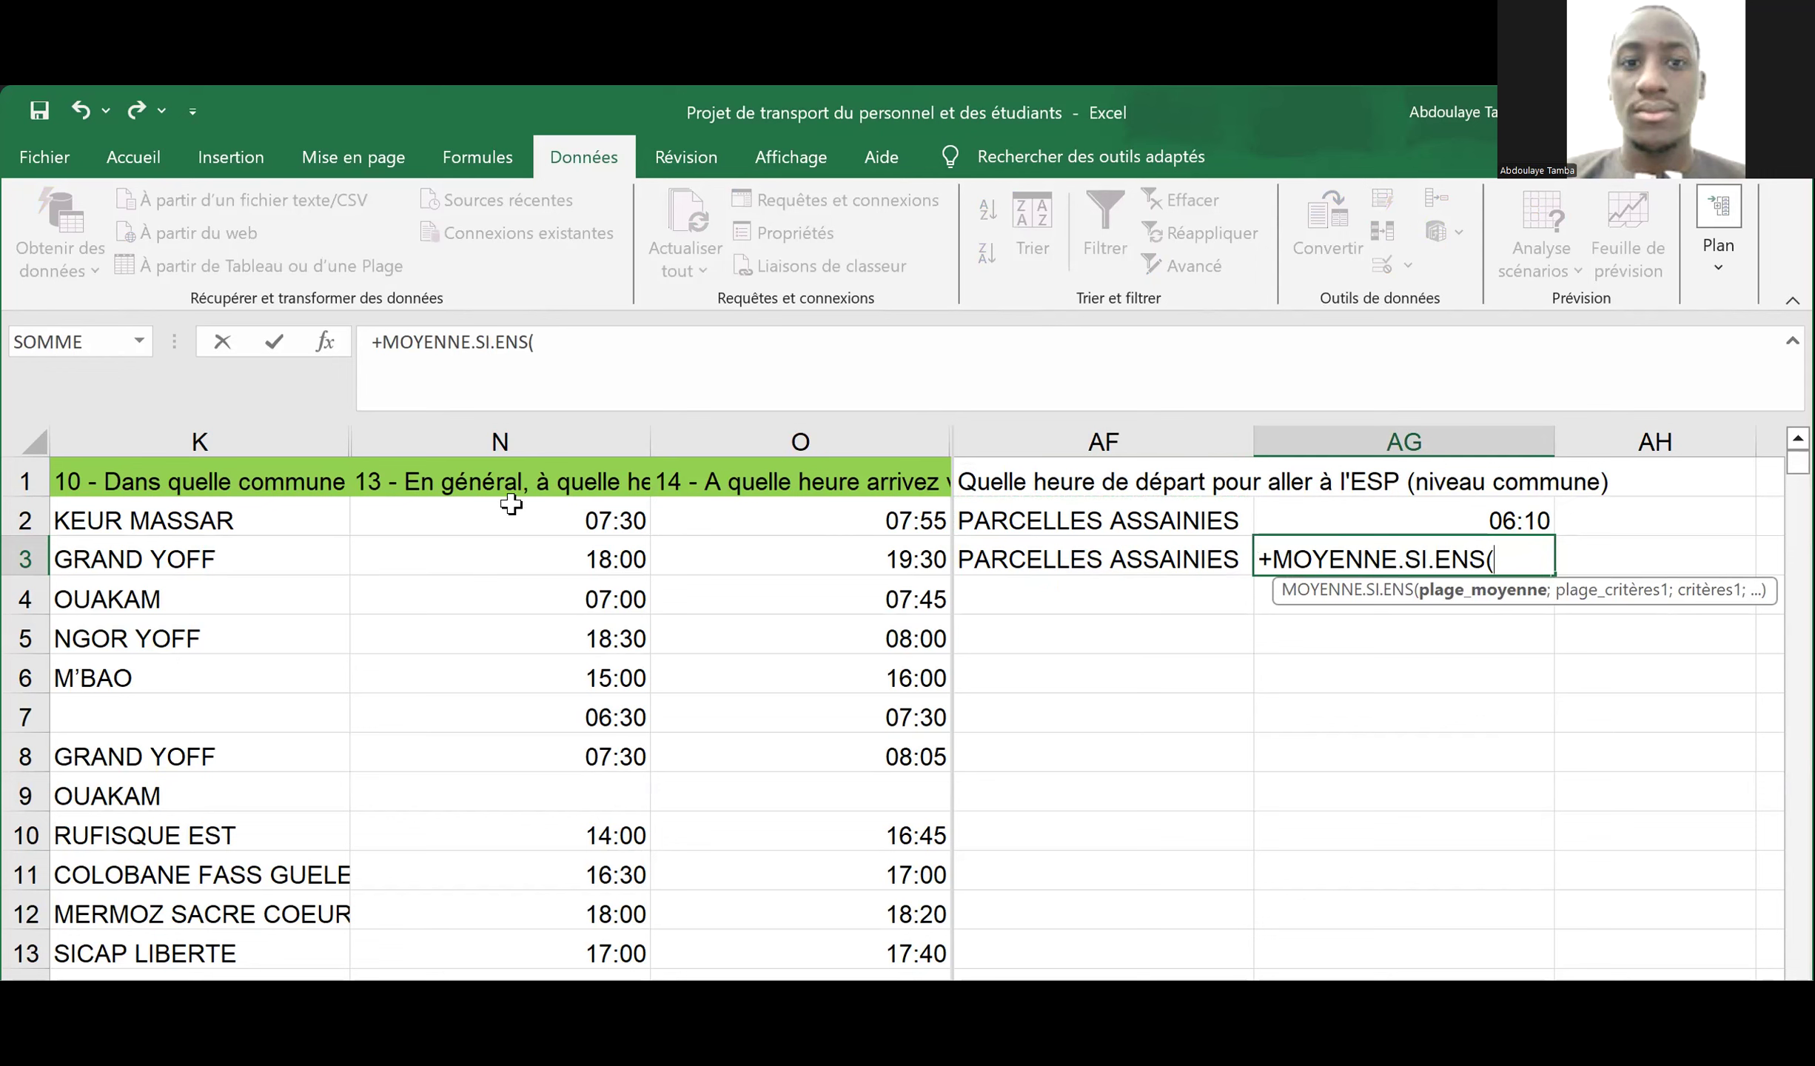
click(490, 444)
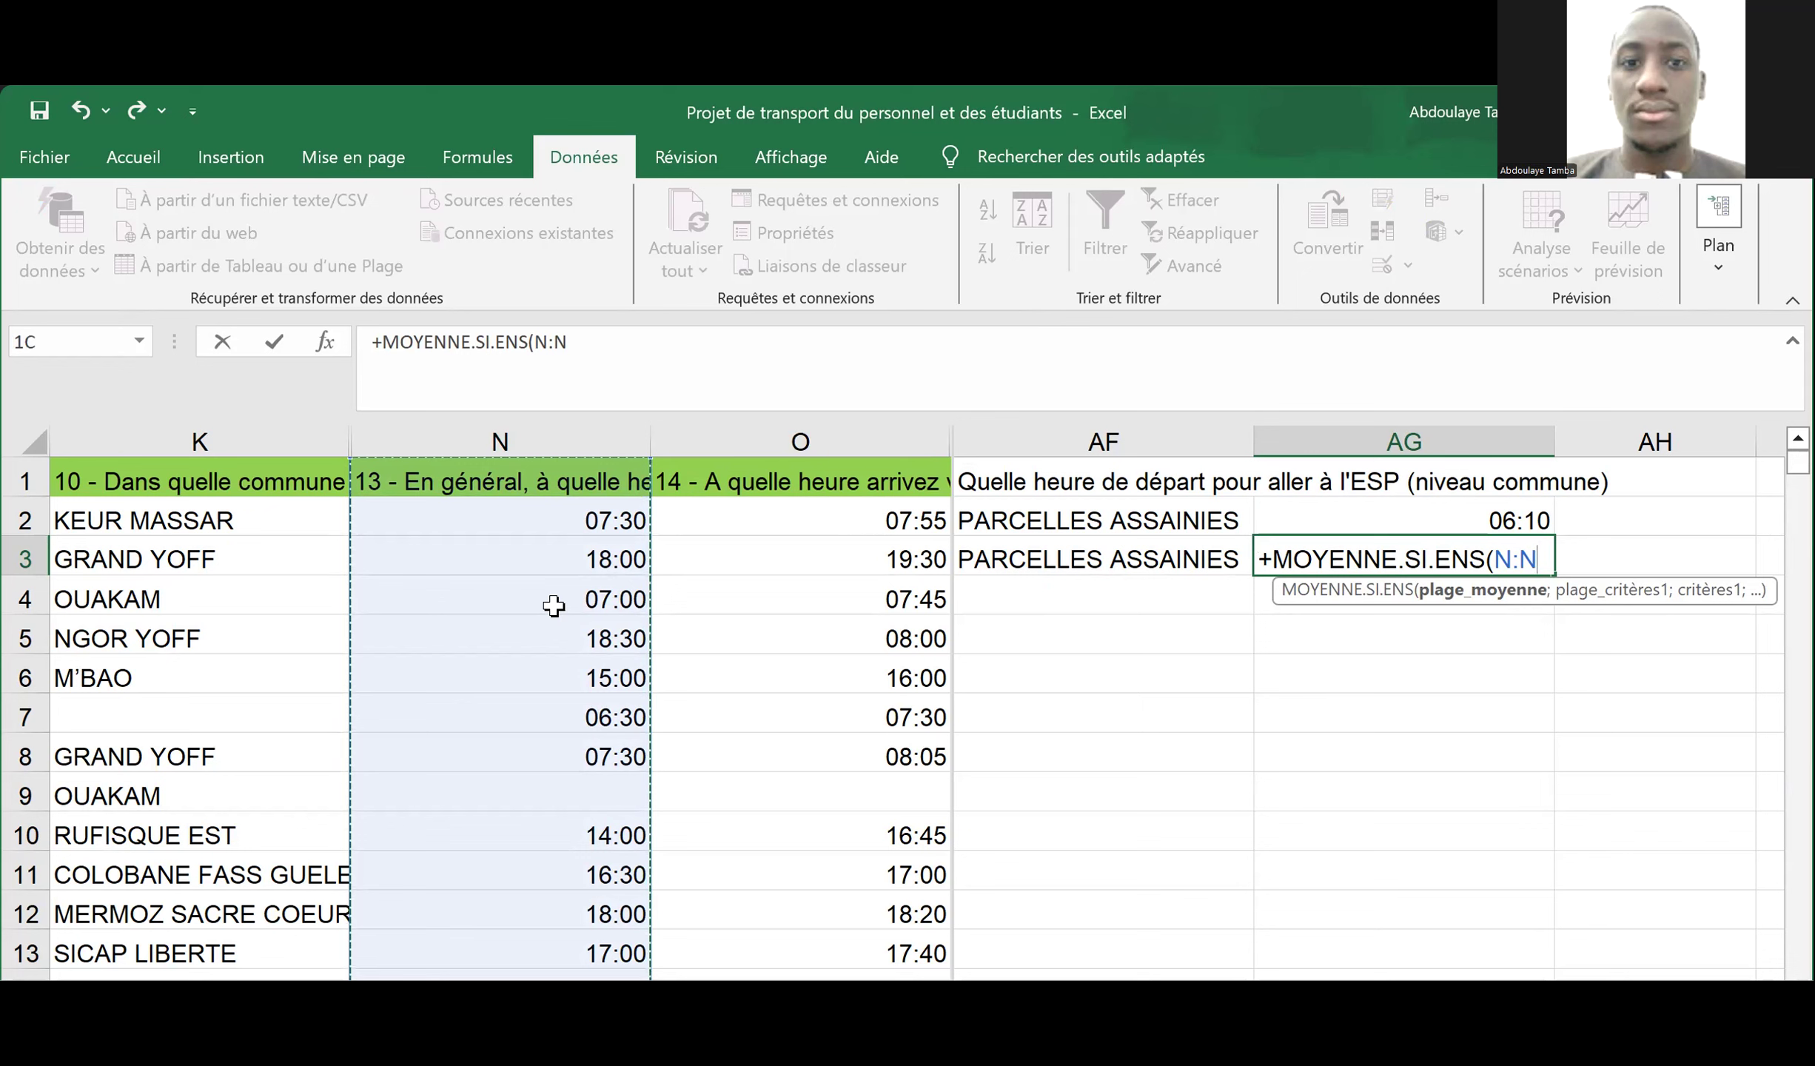
text(;)
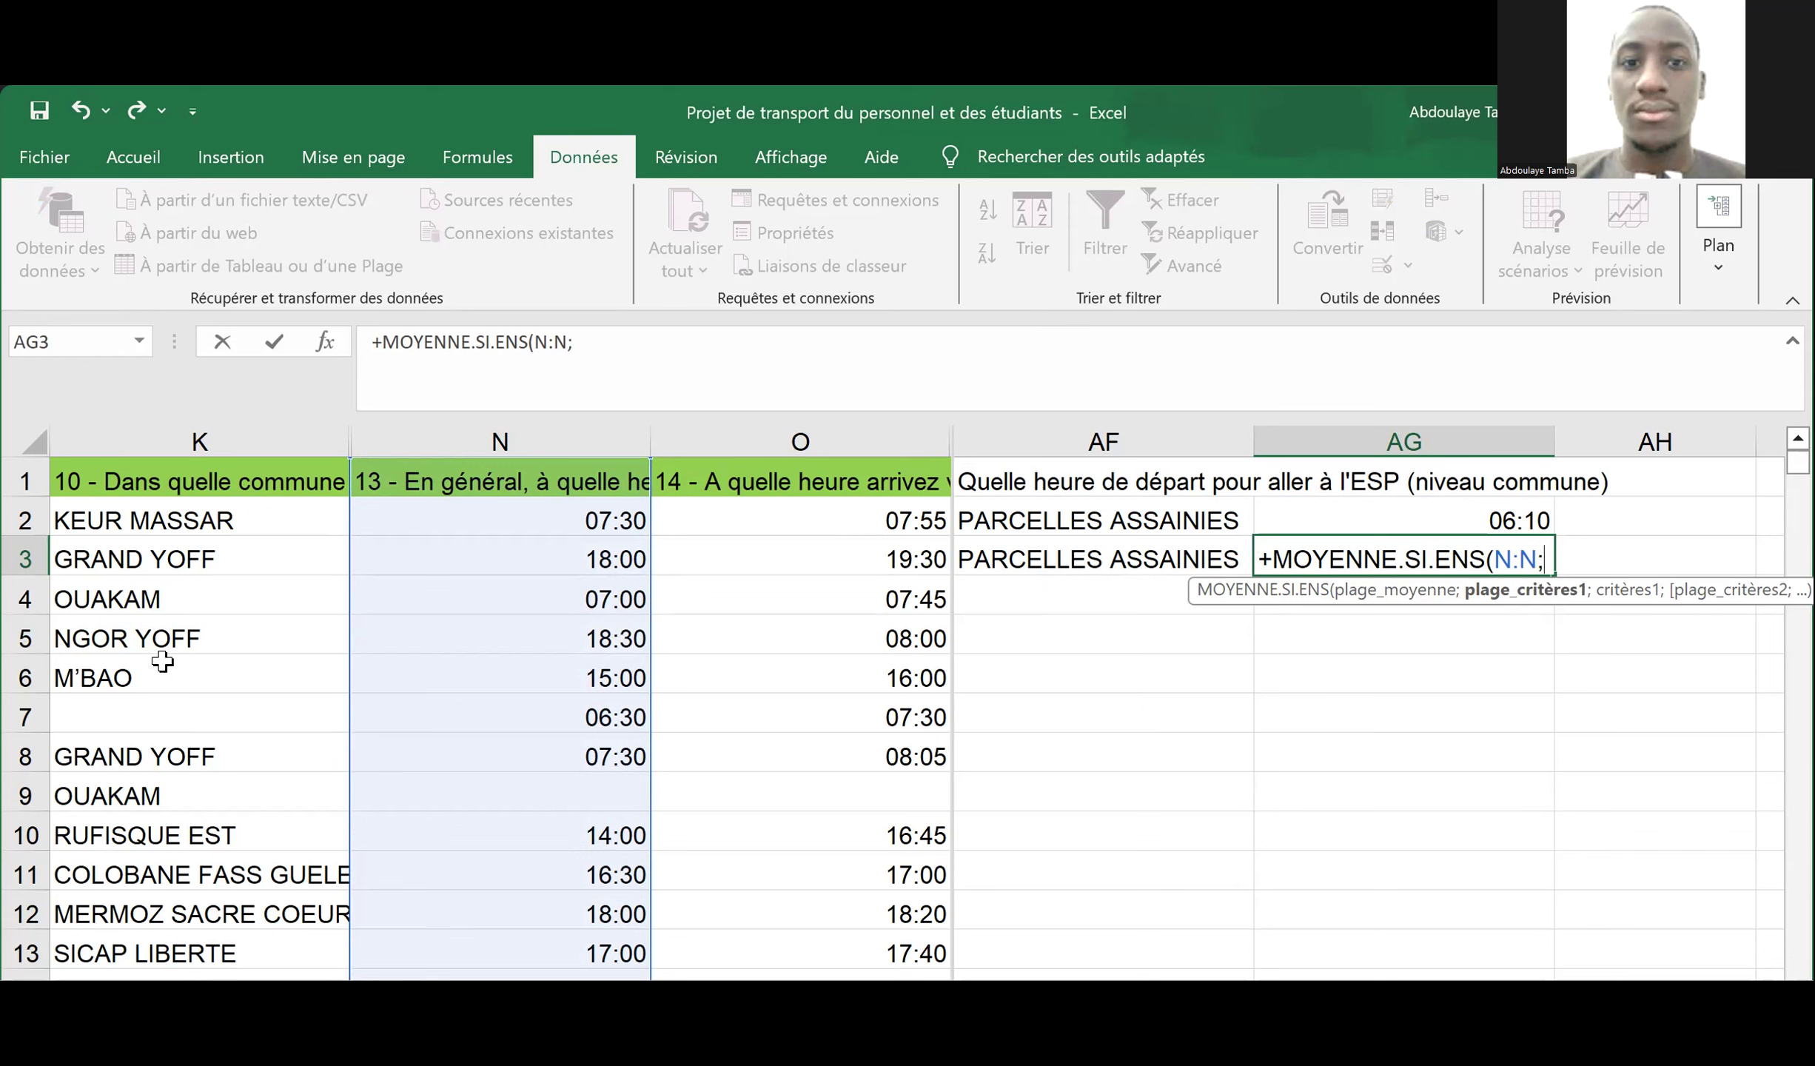
- Add the first condition to the AG3 formula, matching commune column K:K to the commune in AF3
click(144, 425)
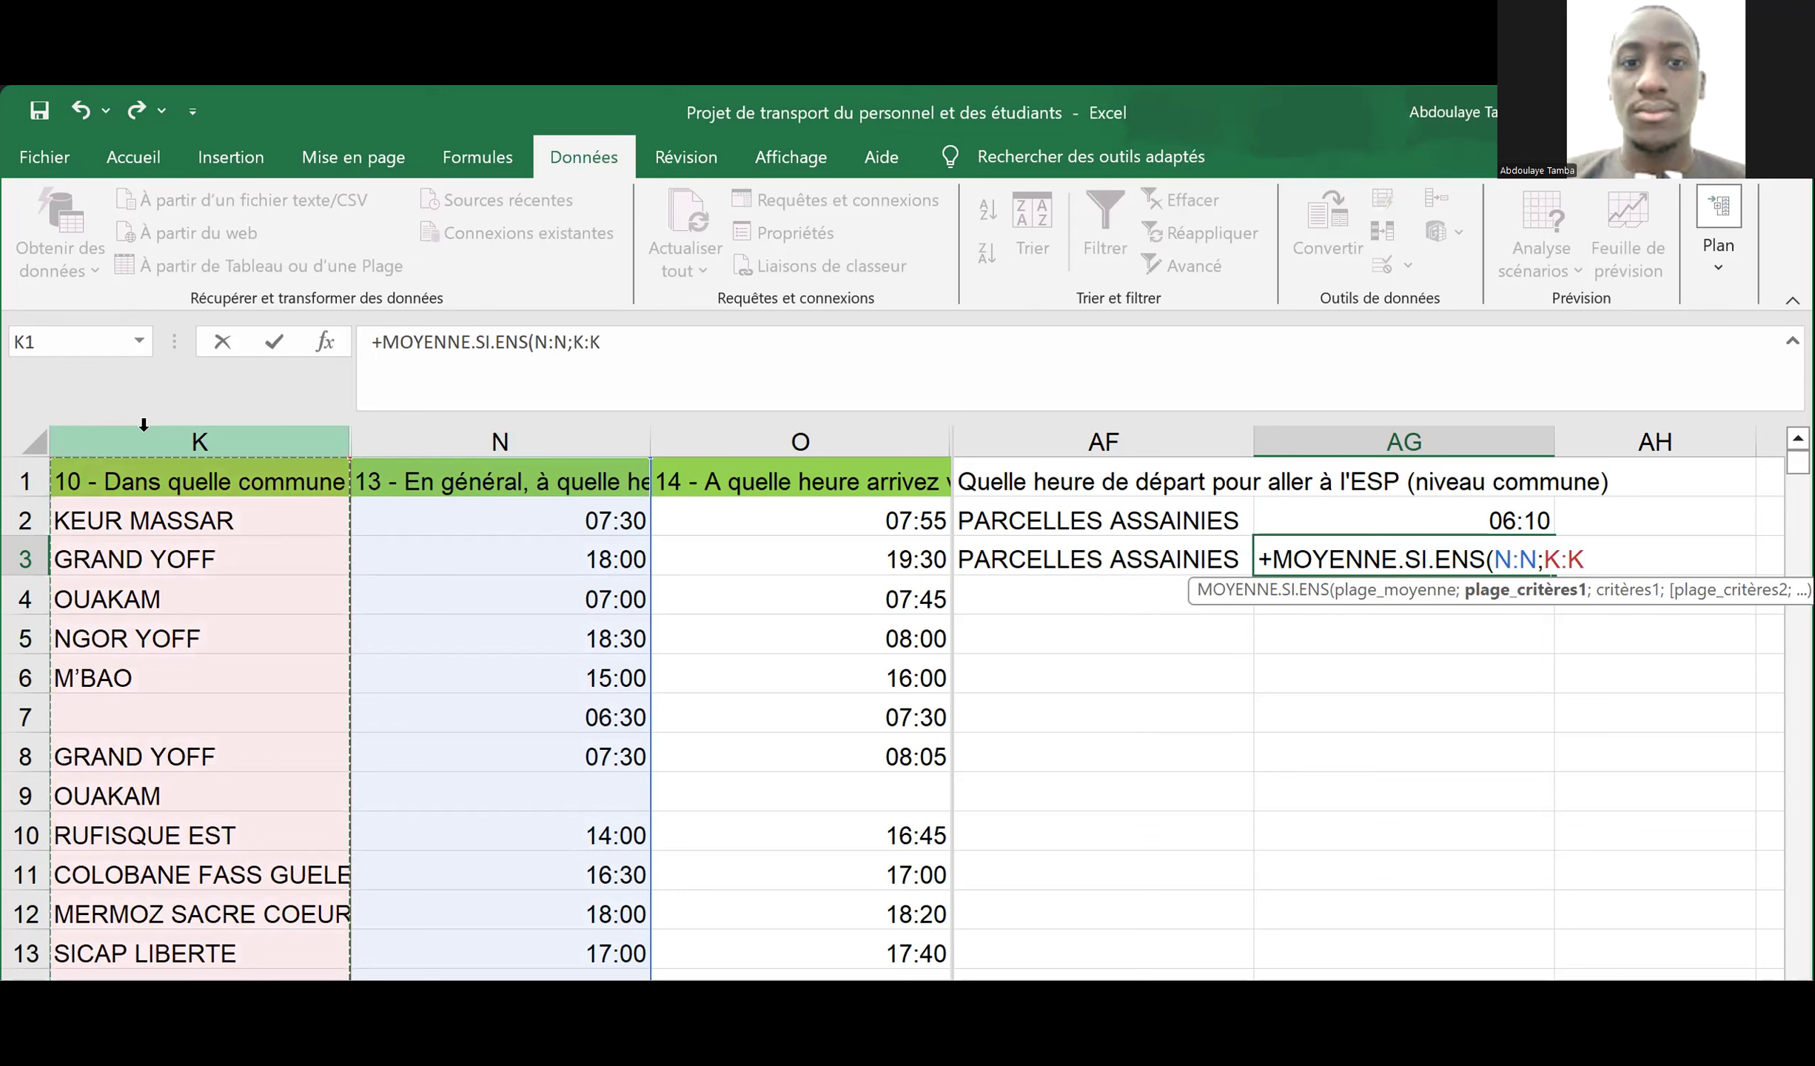
text(;)
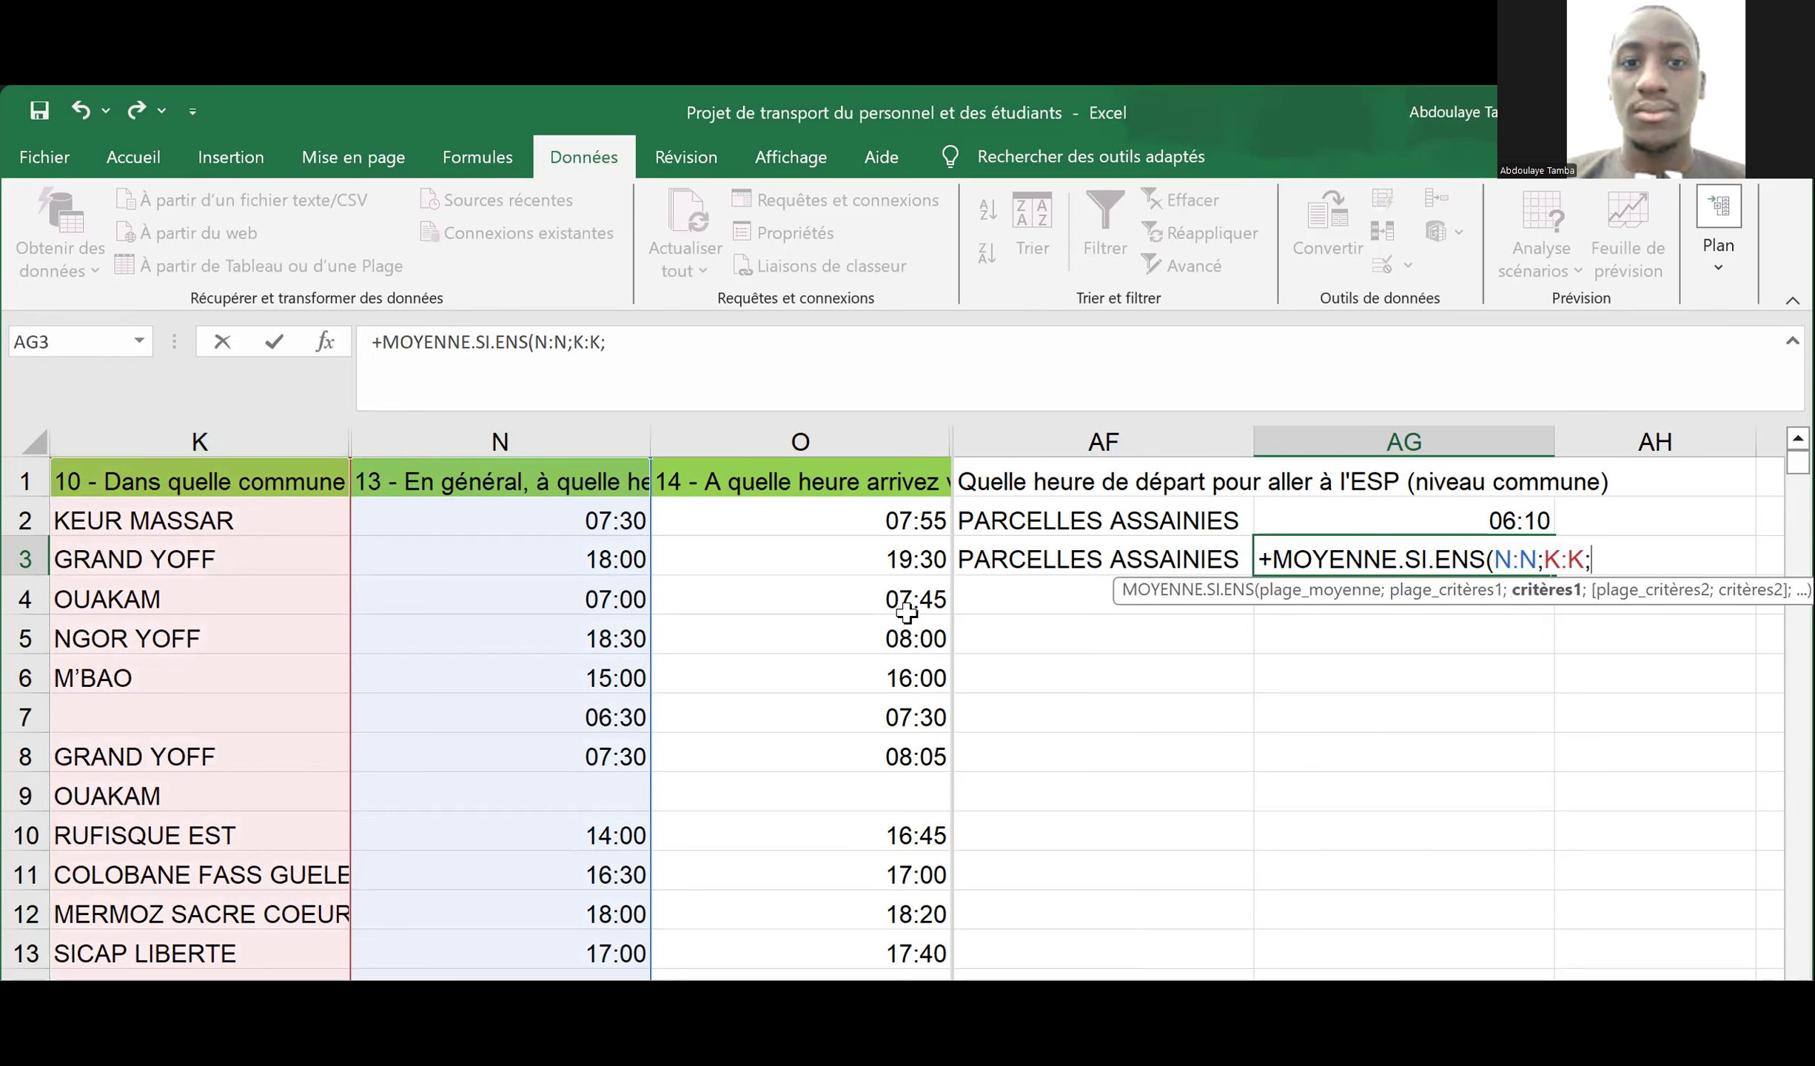
click(1042, 560)
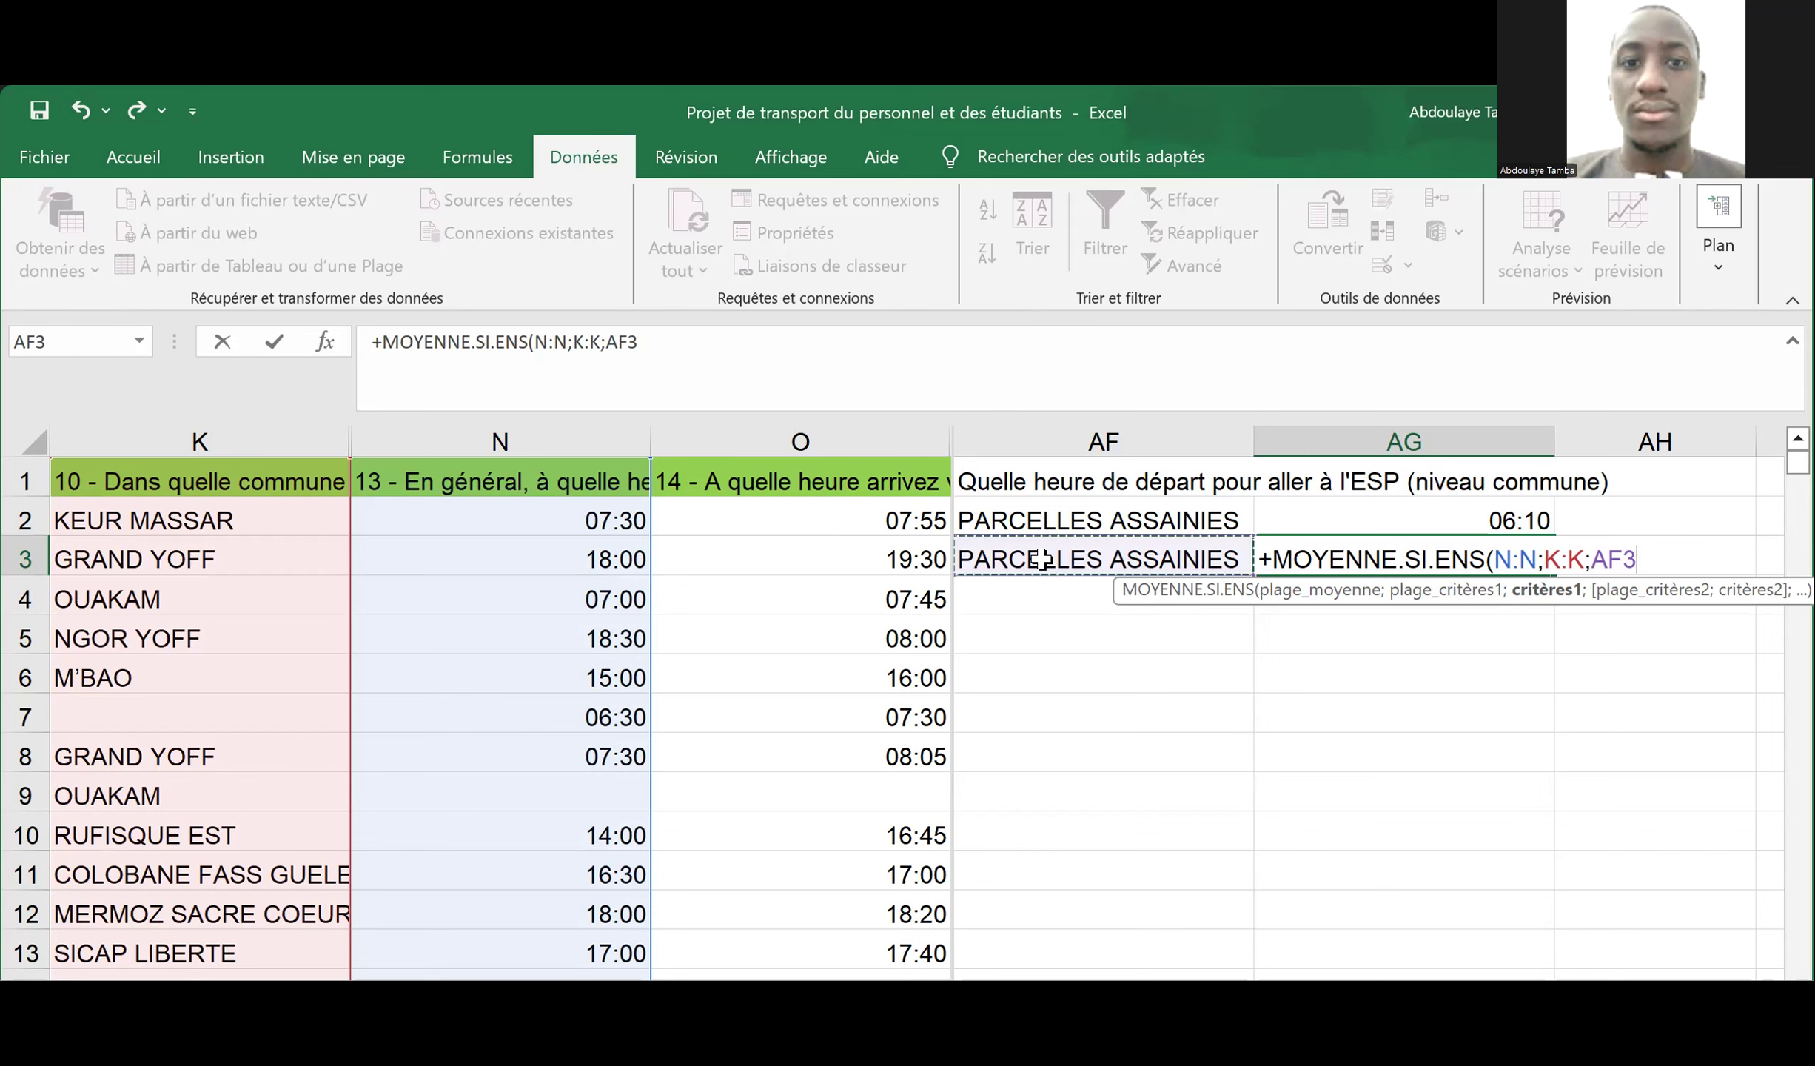
text(;)
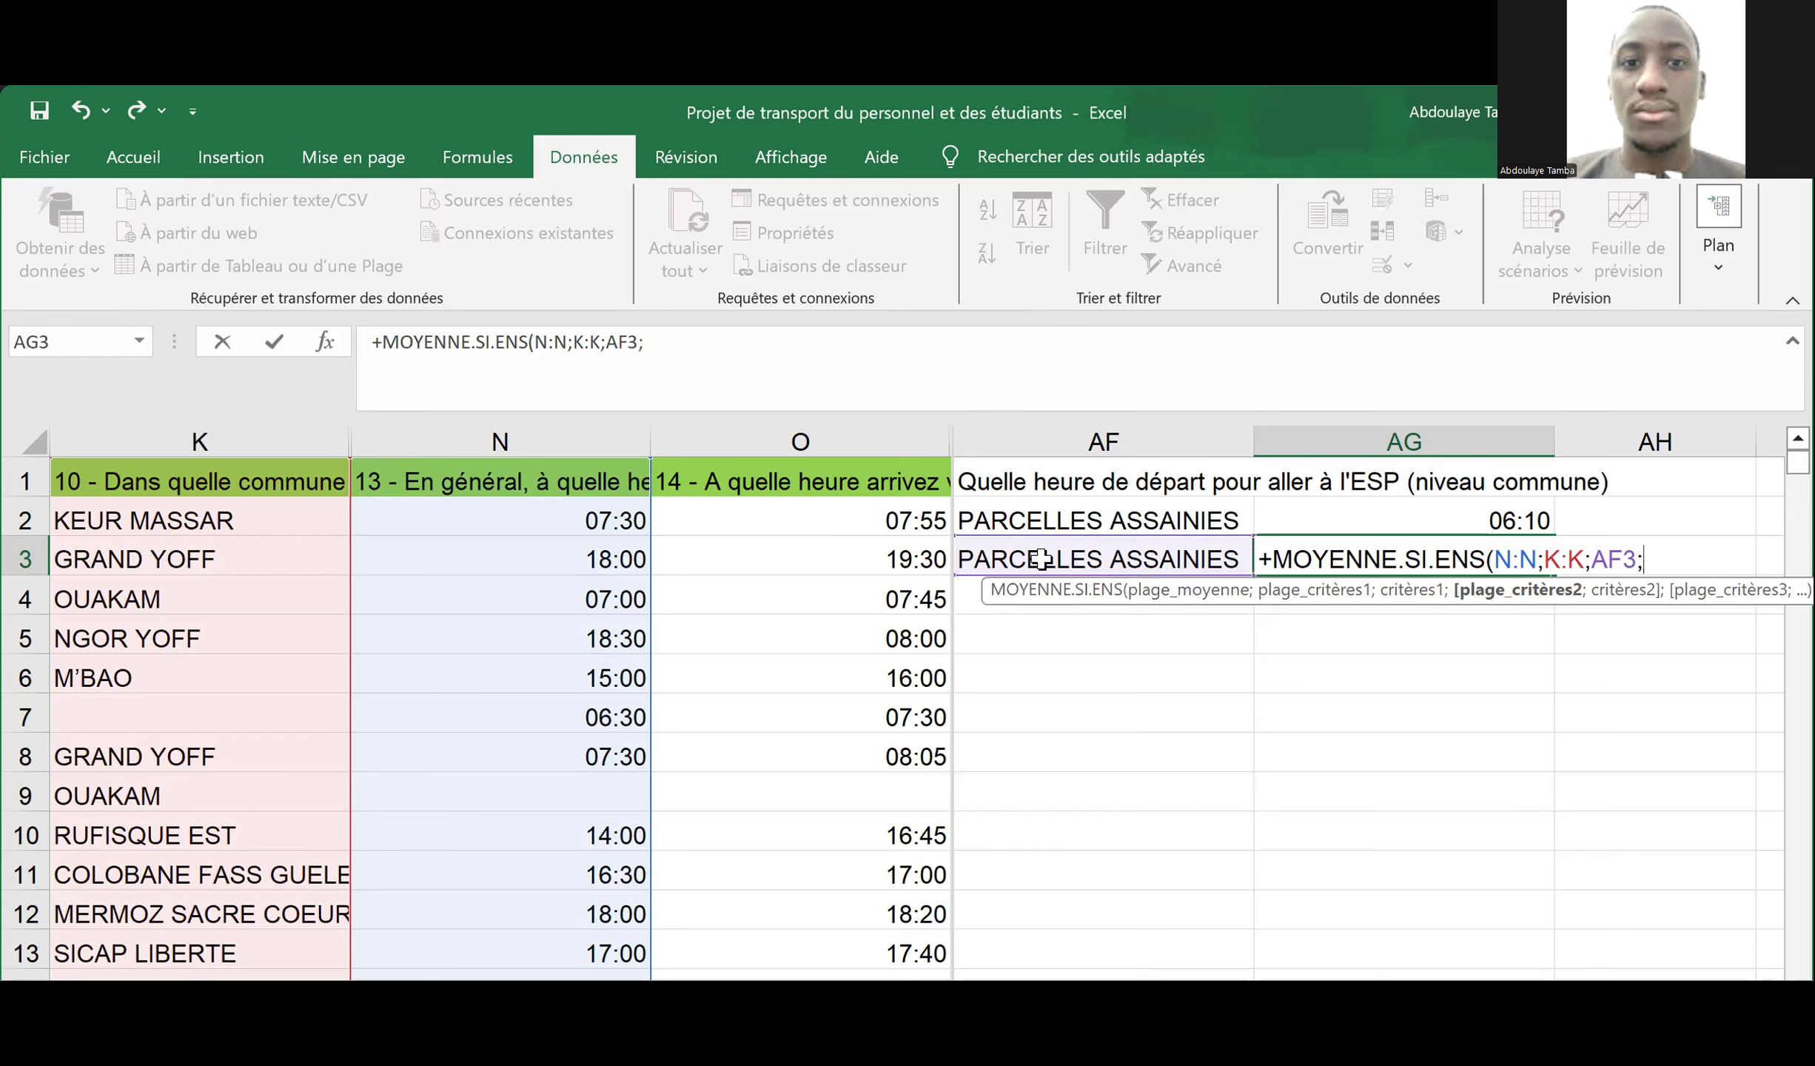
- Add a second condition to the AG3 formula, matching interest column X:X to the Oui answer in the absolute reference $X$3
scroll(803, 688, right, 1)
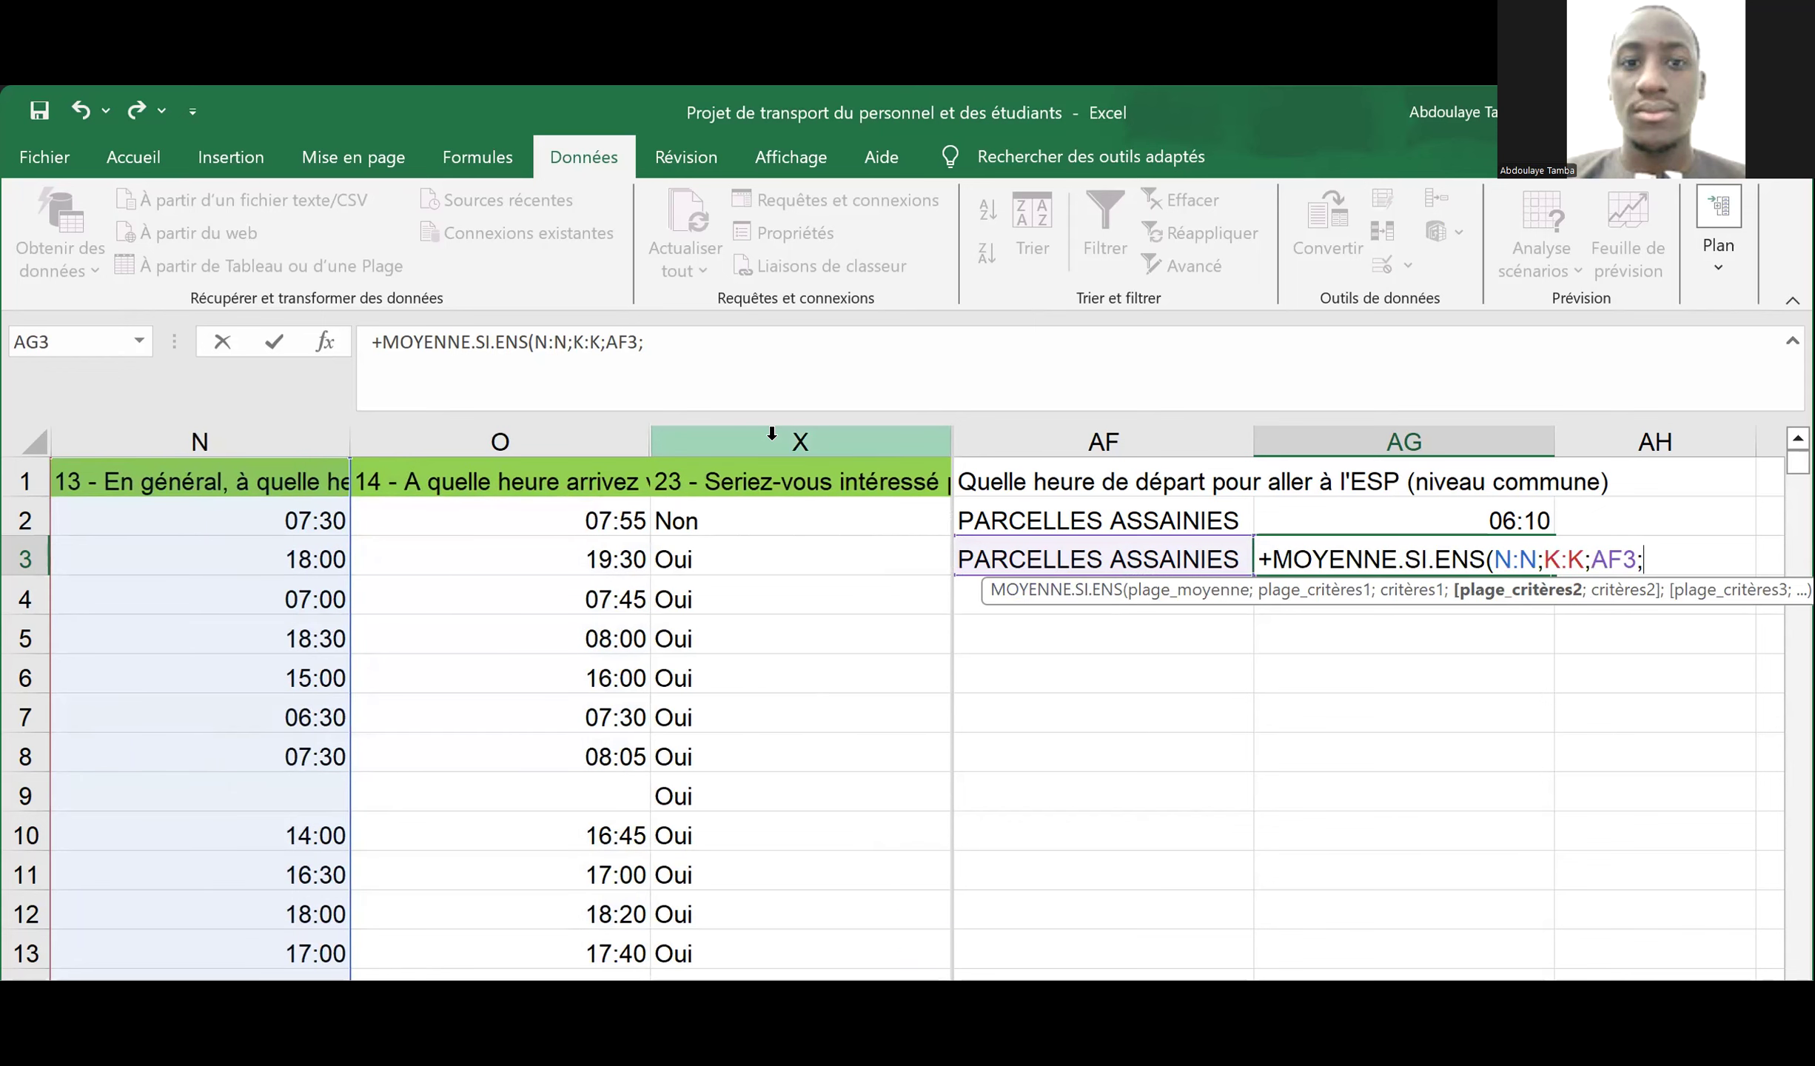
click(771, 433)
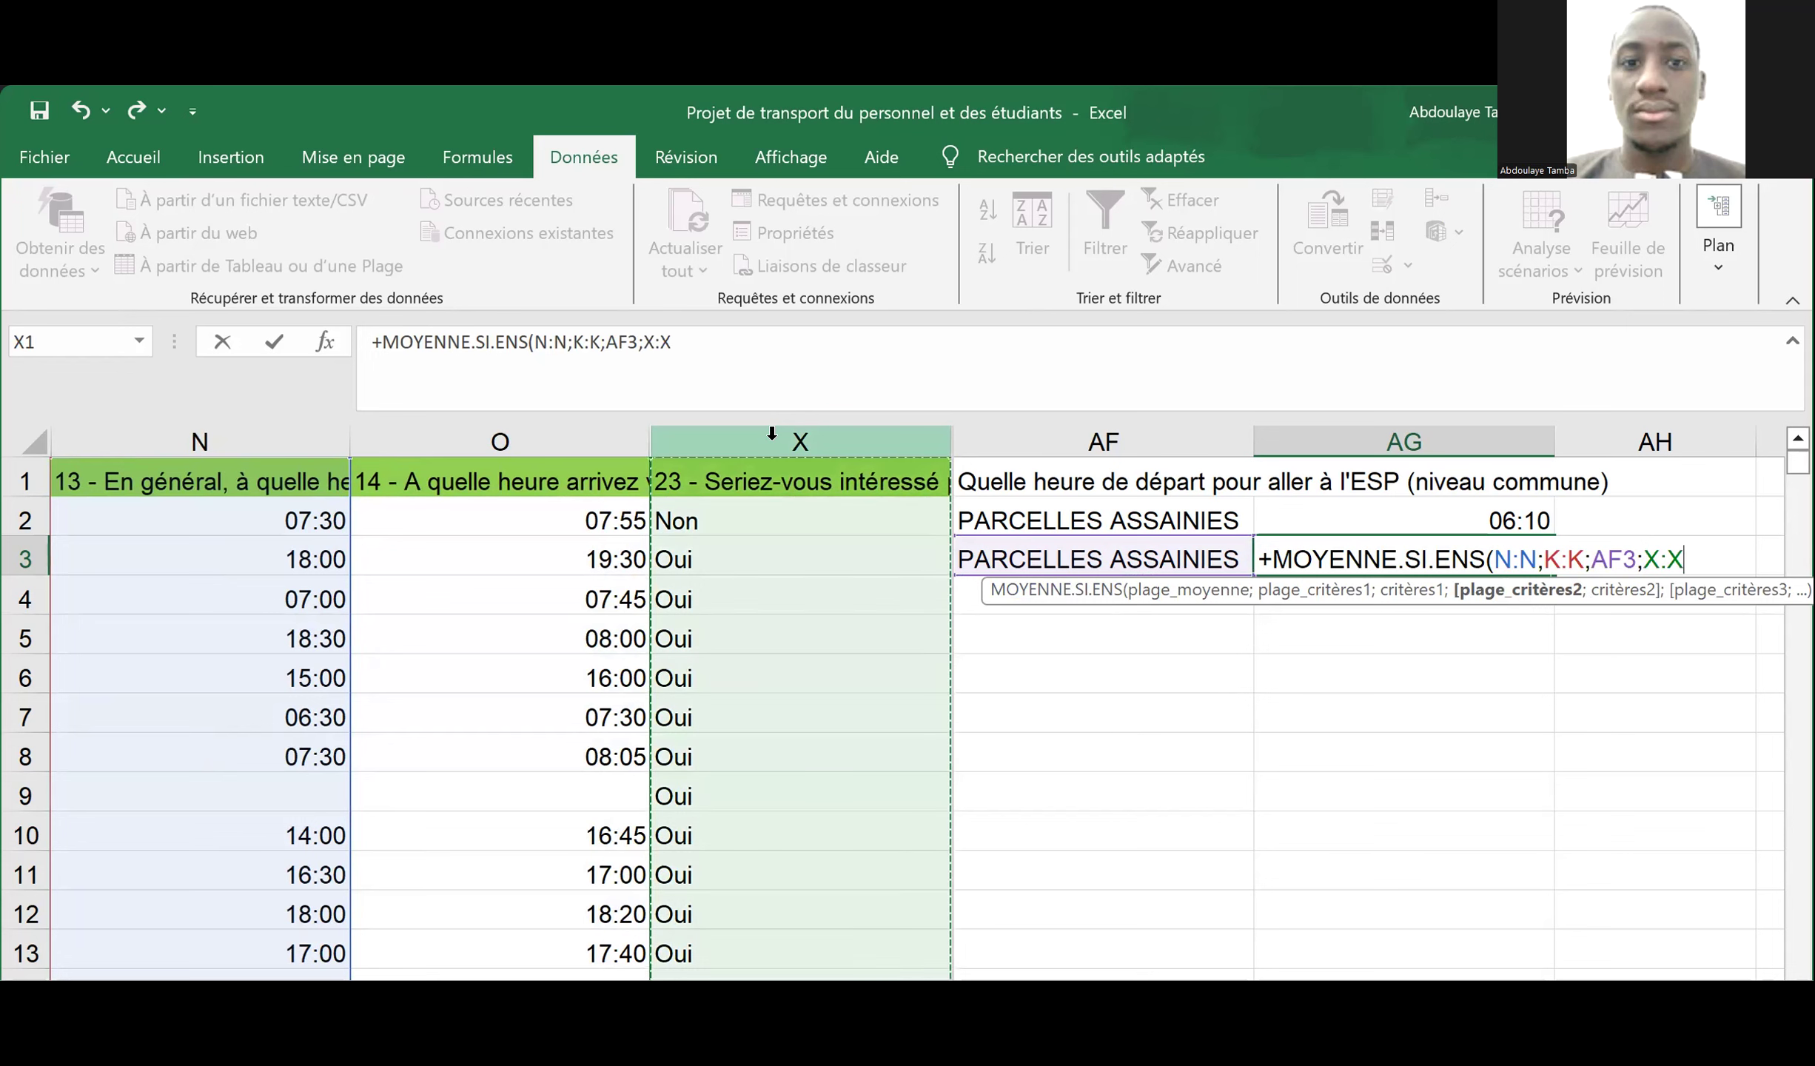
text(;)
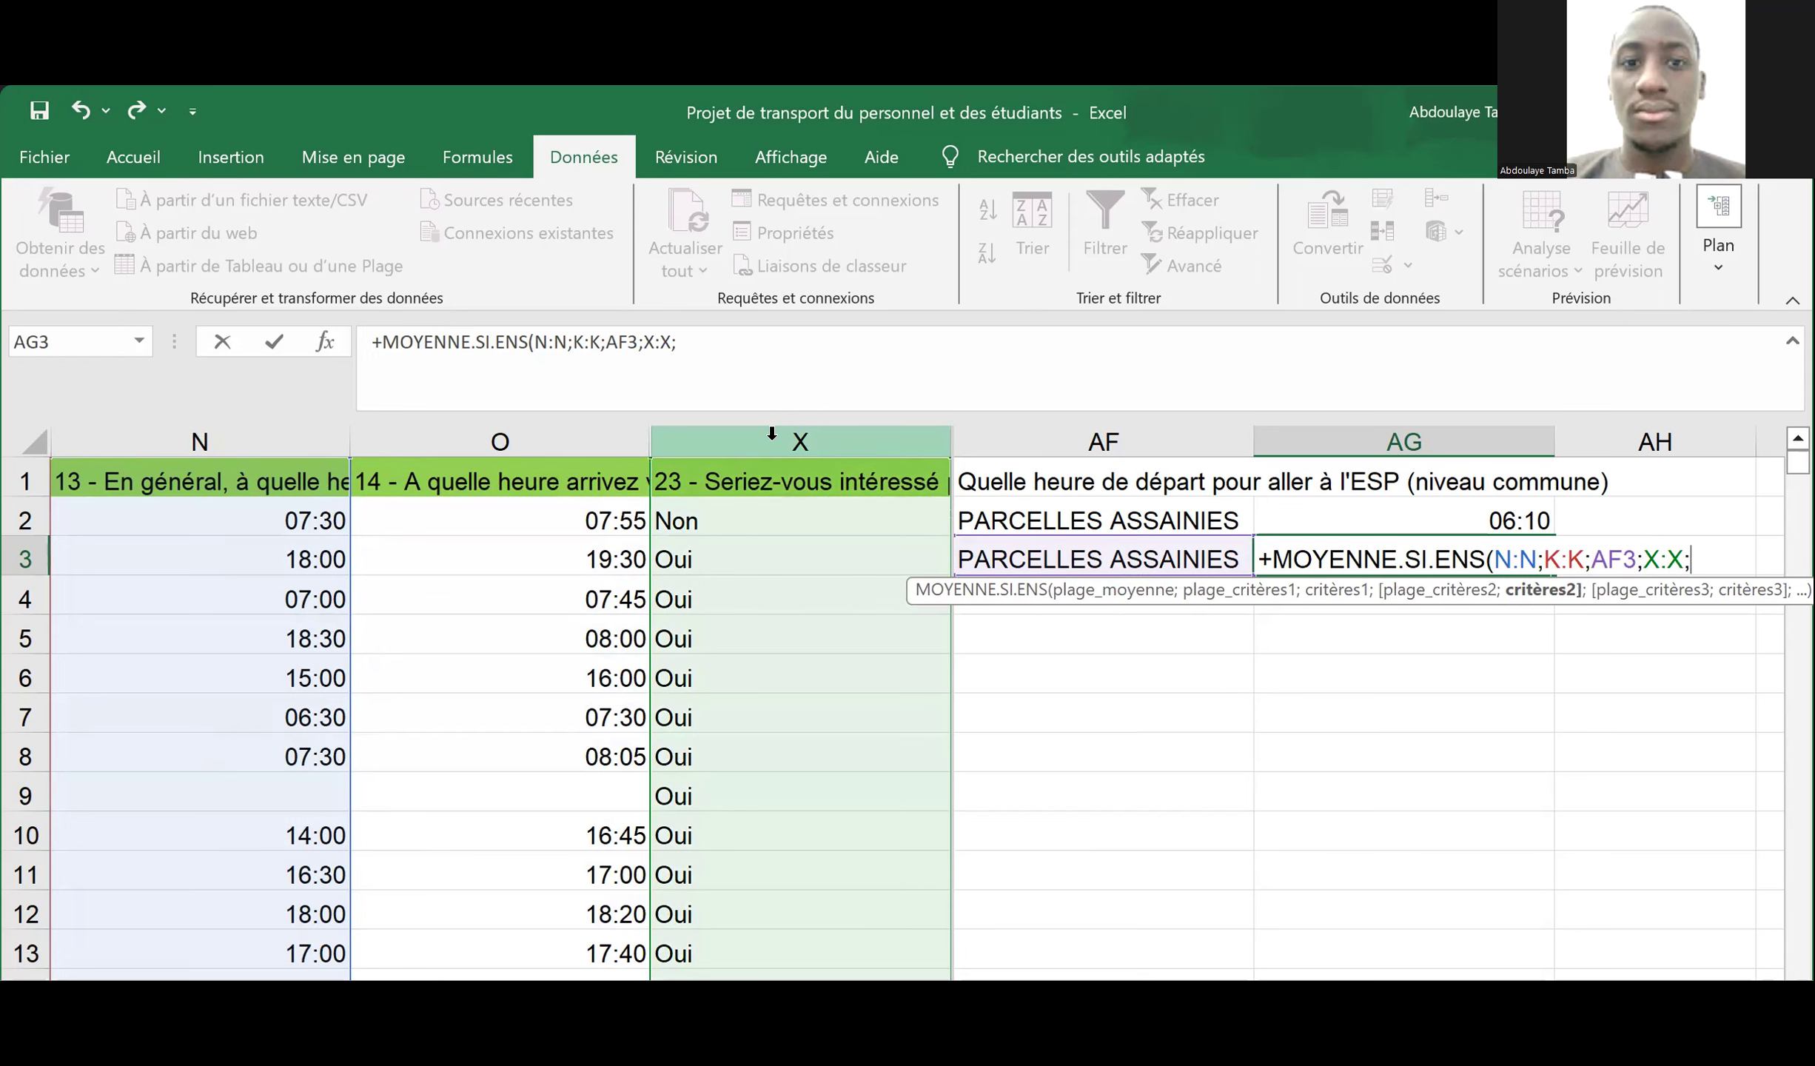
click(700, 552)
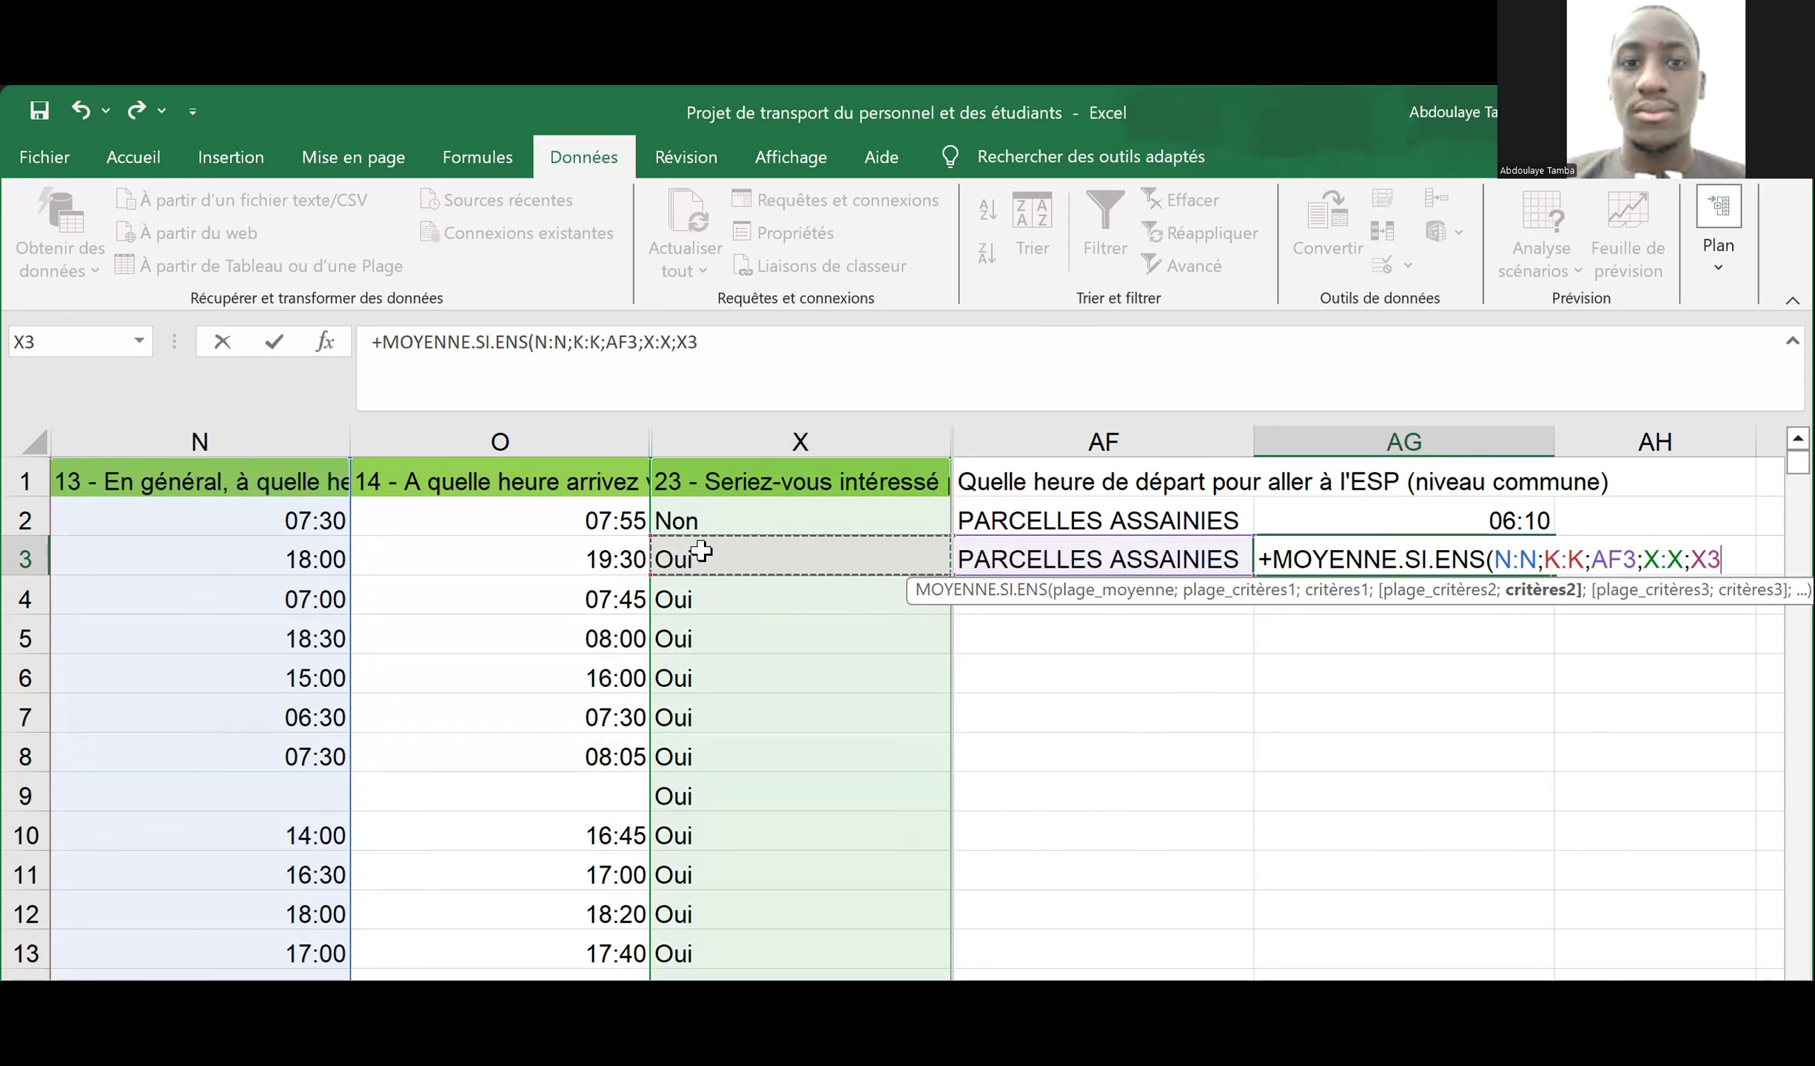
key(F4)
text(;)
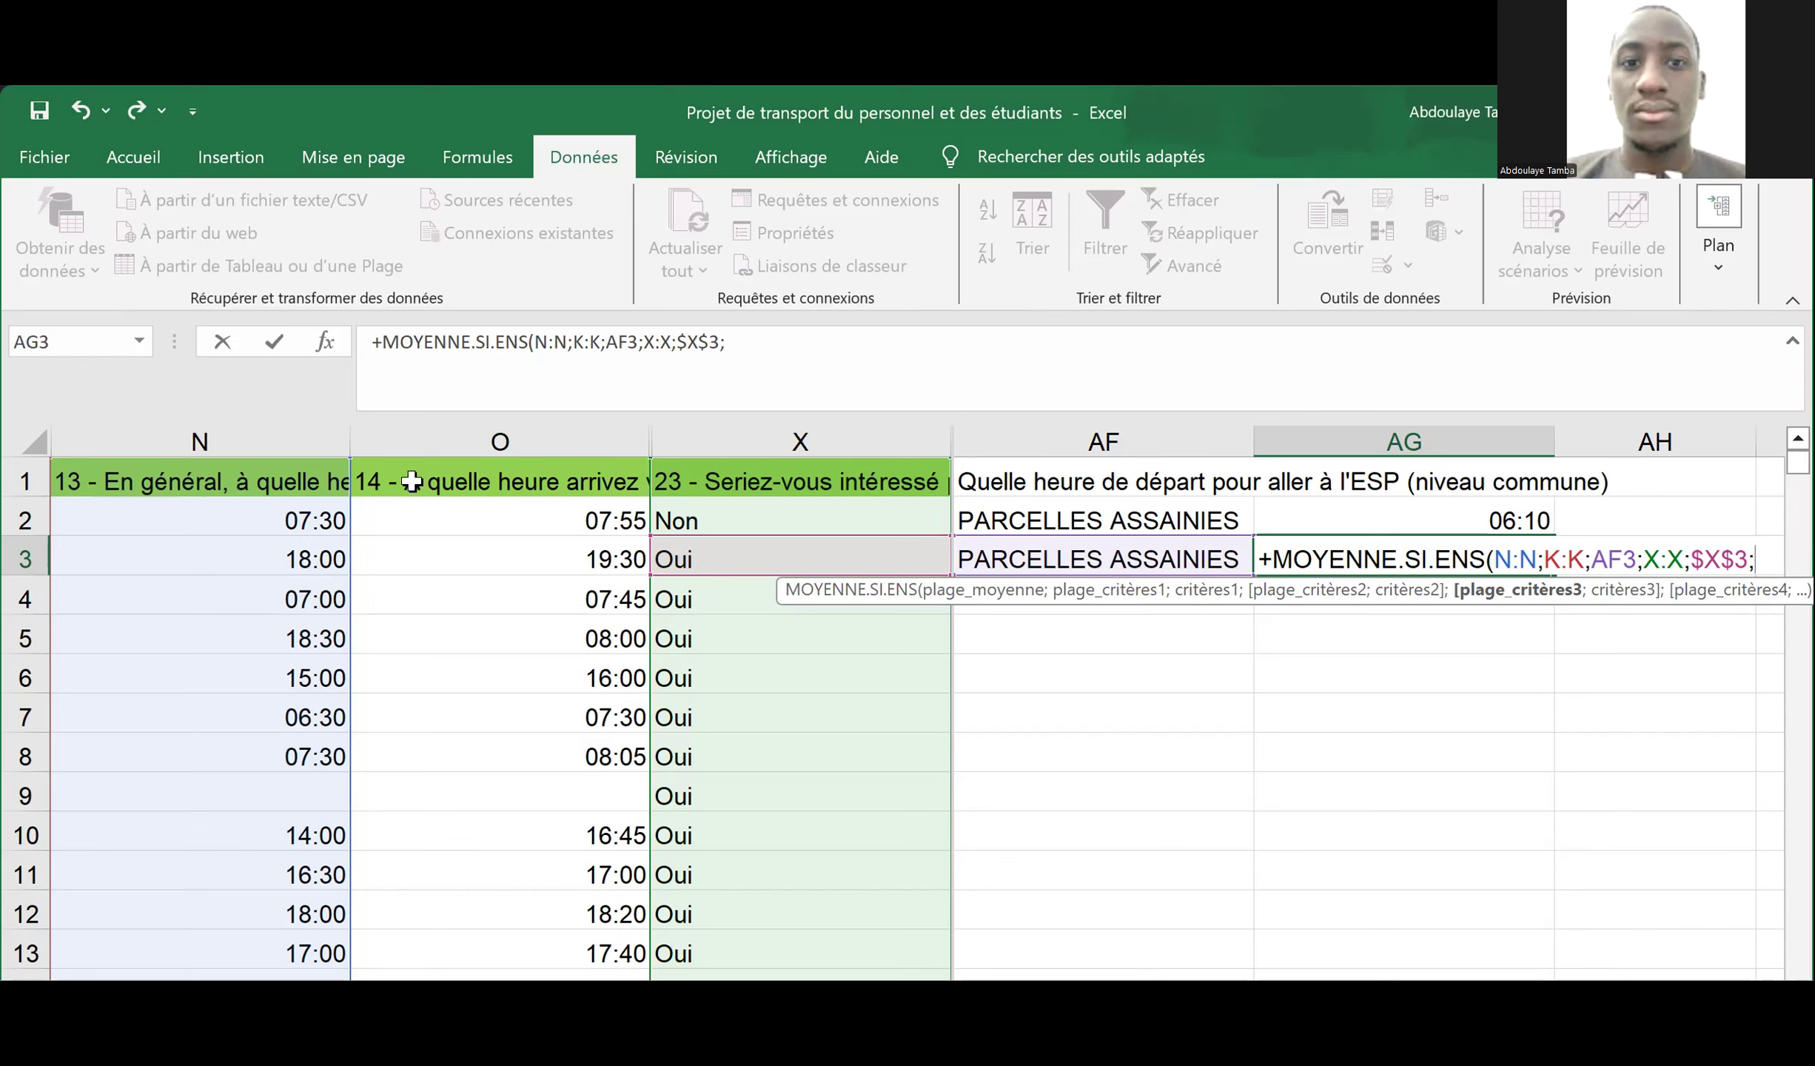
- Add a third condition to the AG3 formula, requiring arrival-time column O:O to be "<08:00"
click(439, 442)
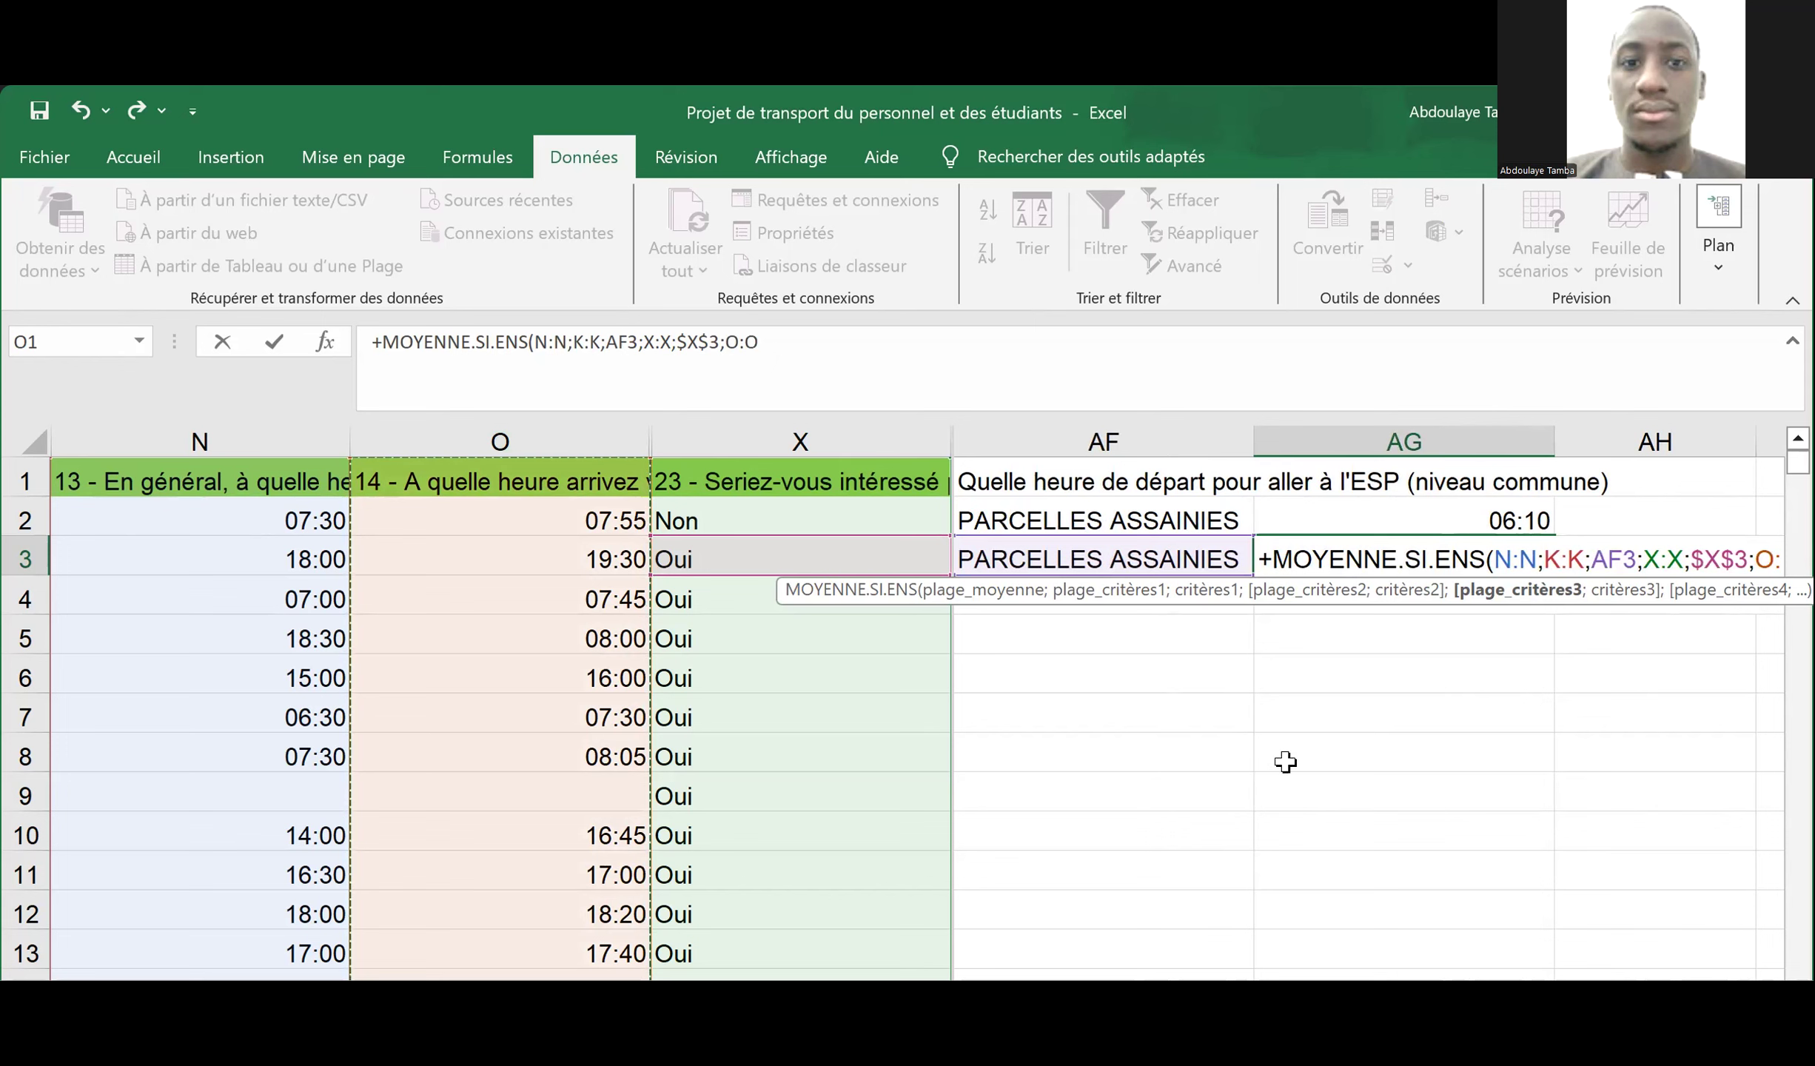
scroll(1282, 762, right, 3)
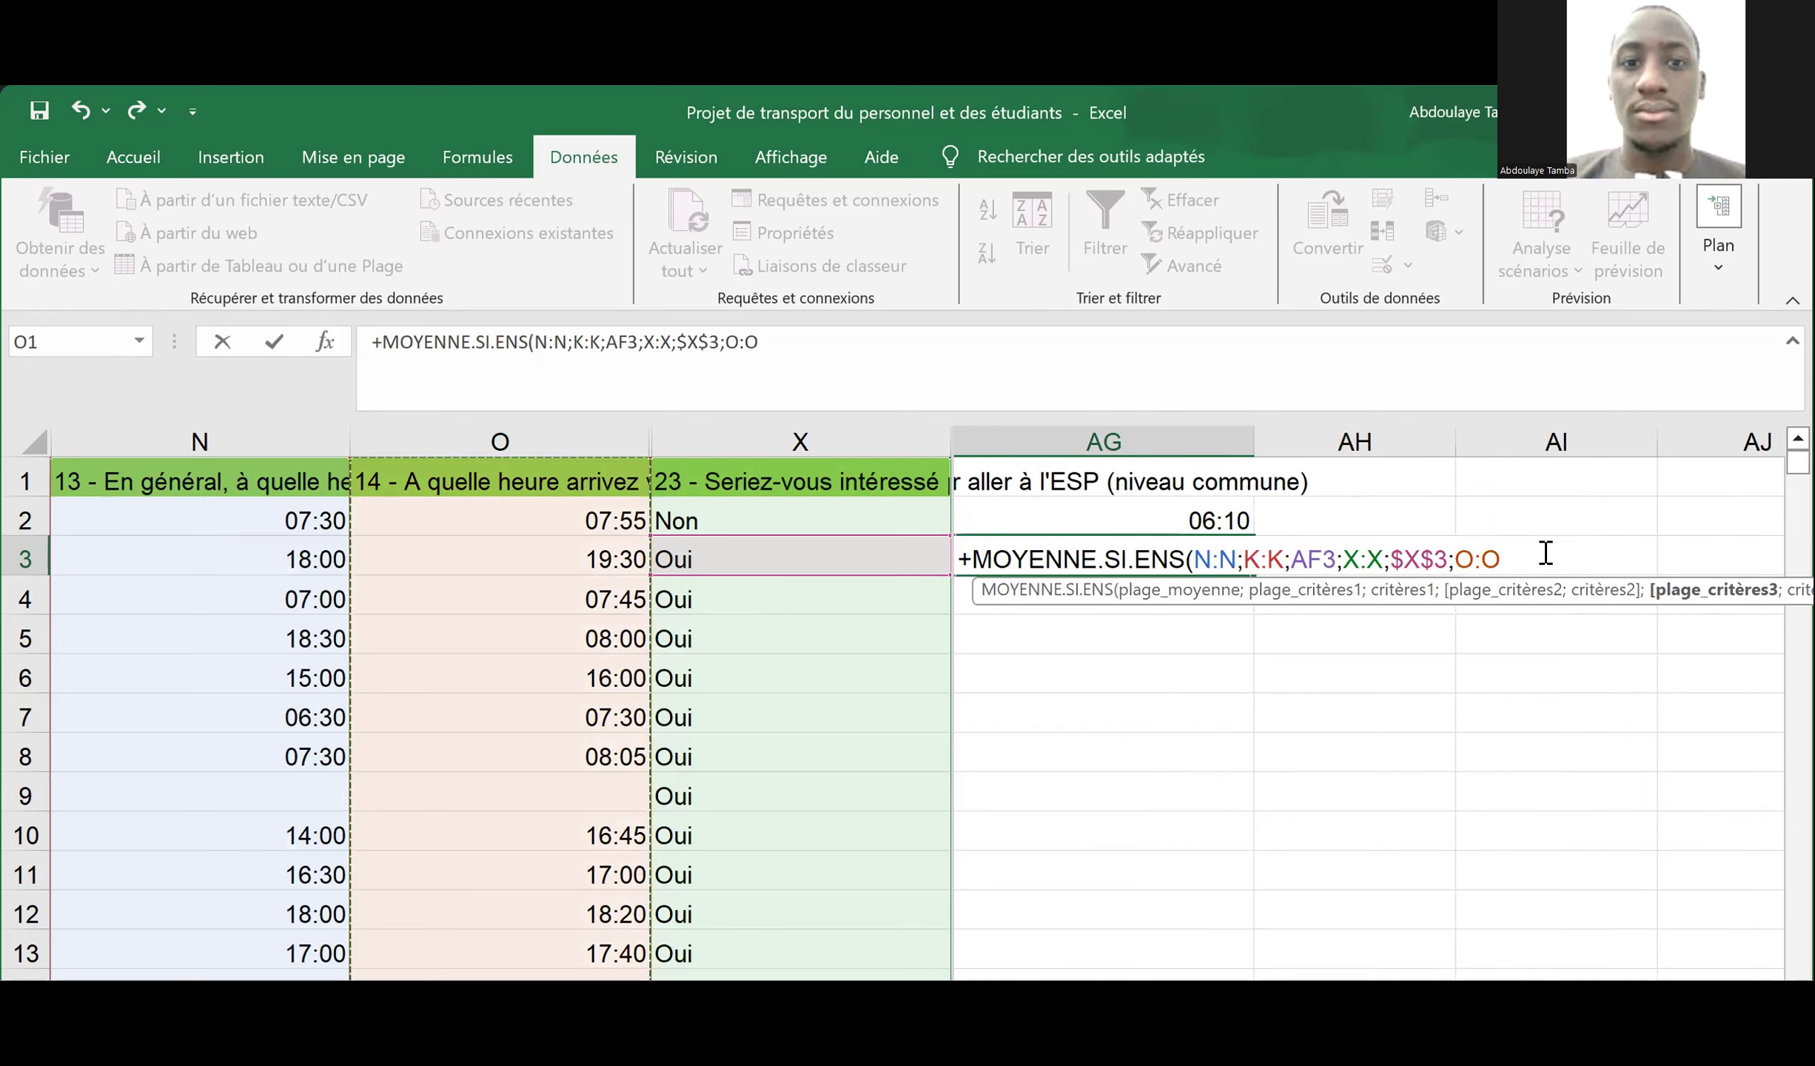
text(;)
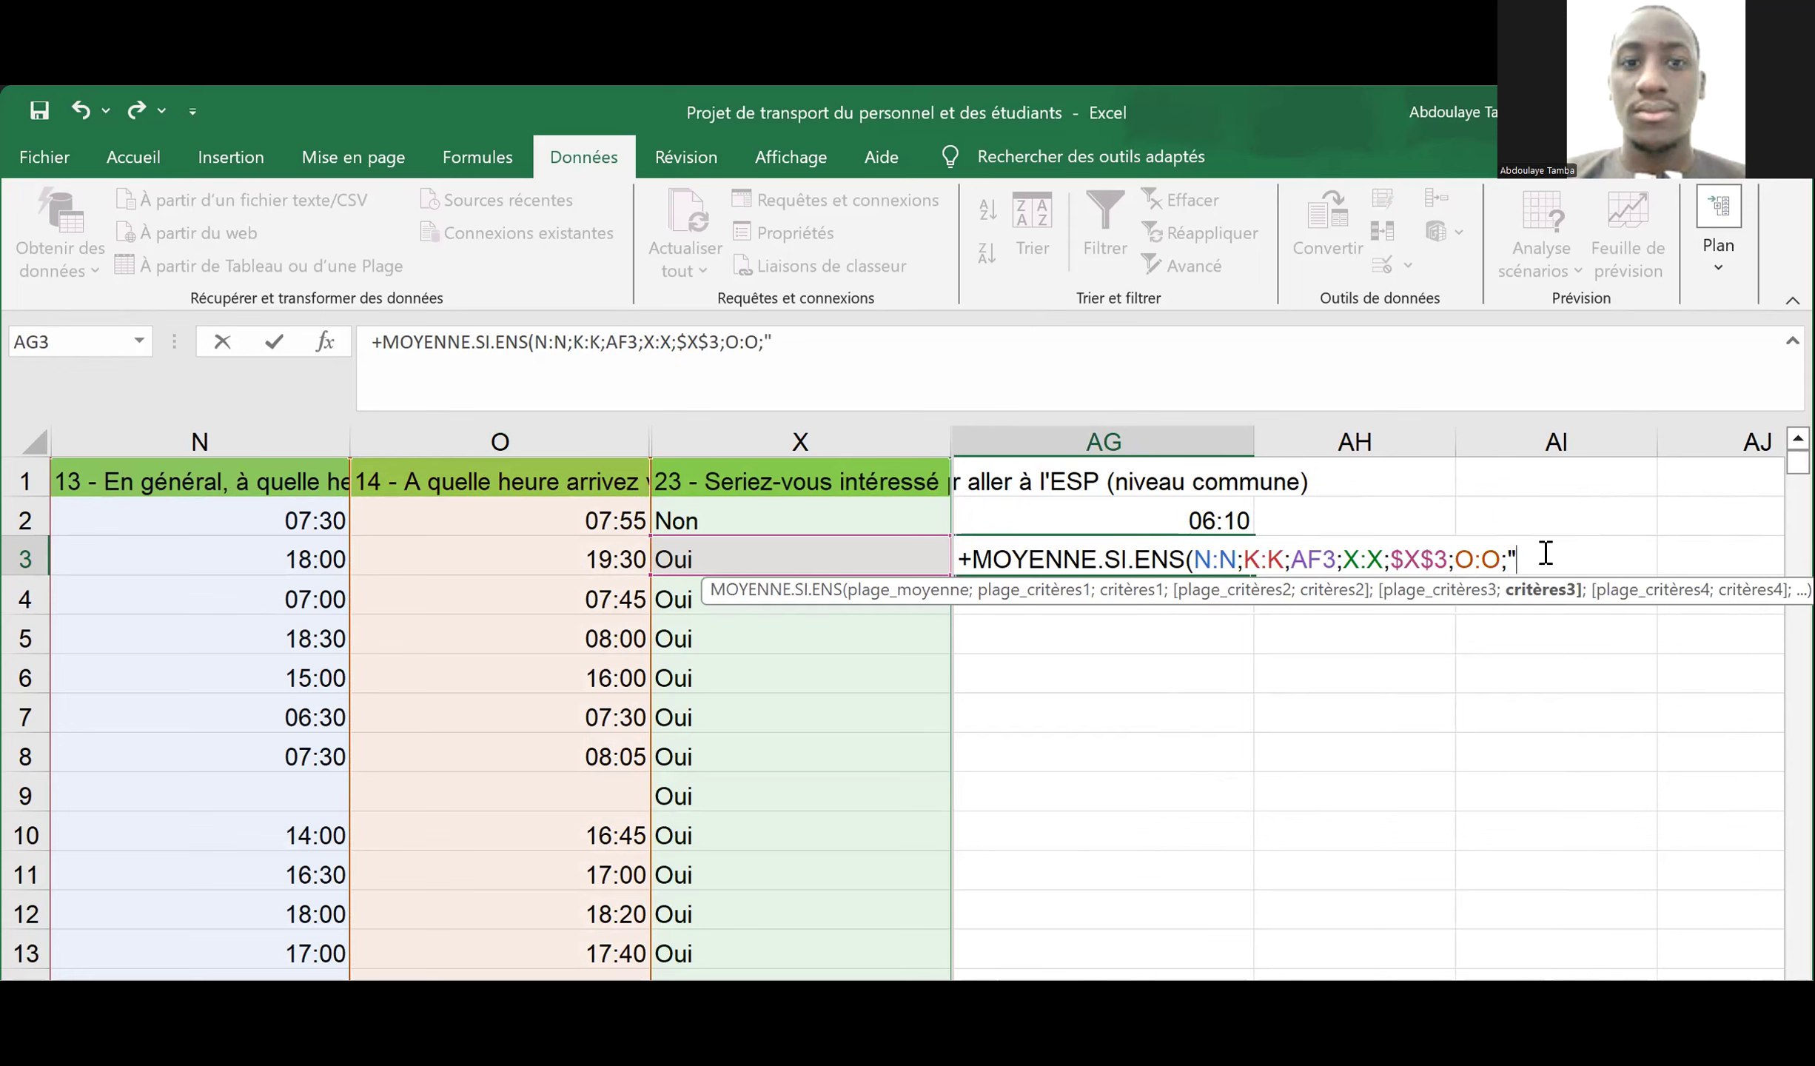
text(<08:00";)
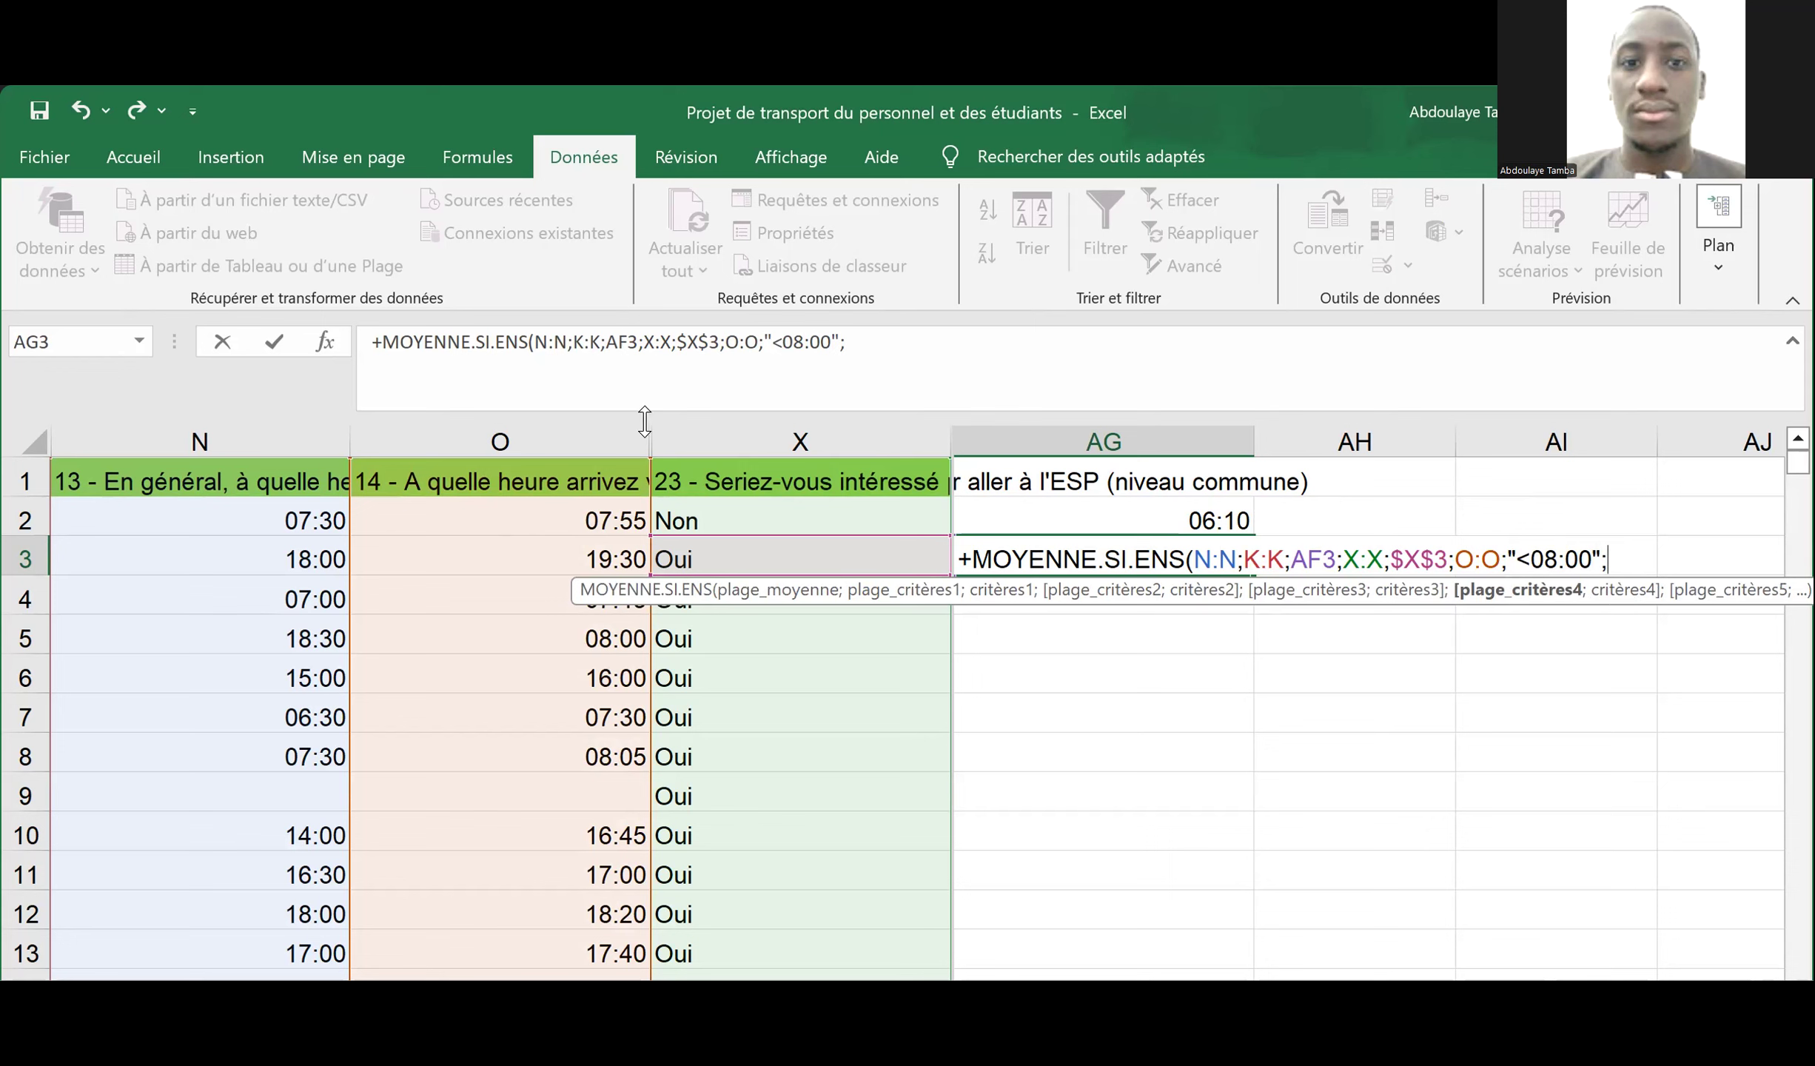
- Add a fourth condition to the AG3 formula on arrival-time column O:O, with the criterion >07:29
click(528, 441)
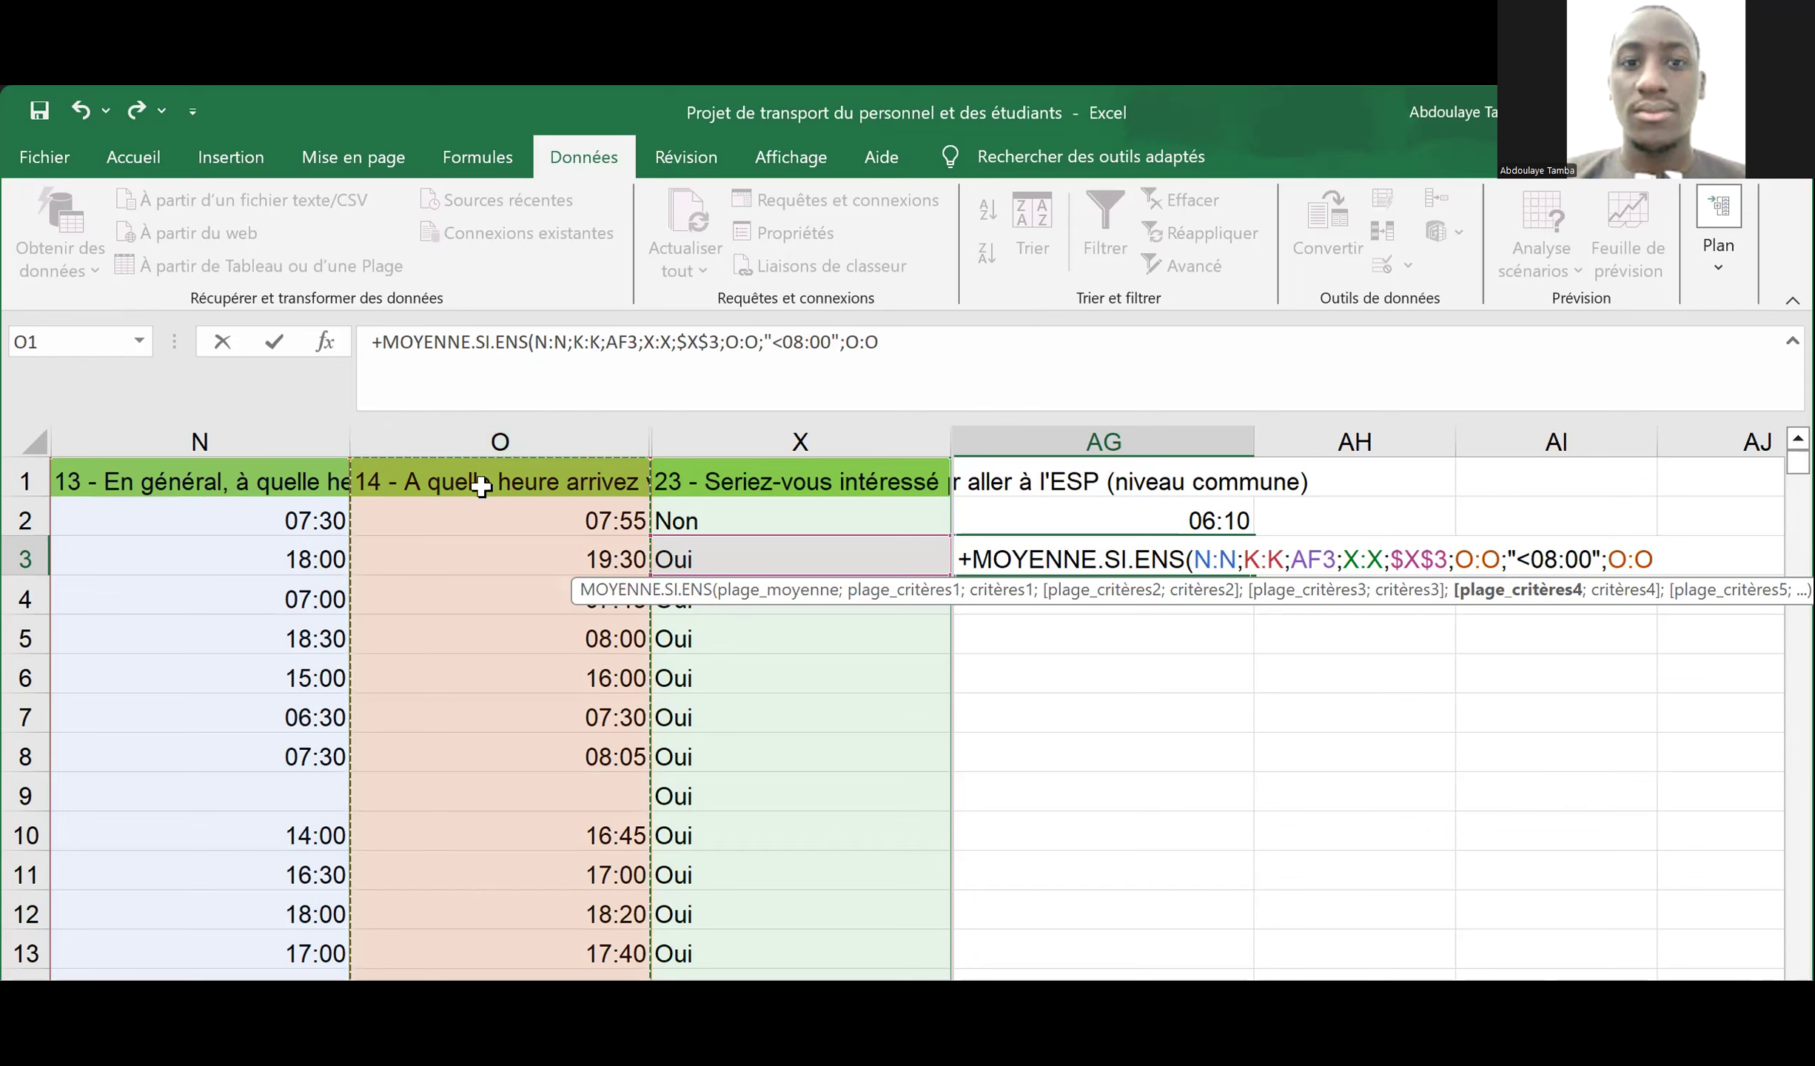
text(;">)
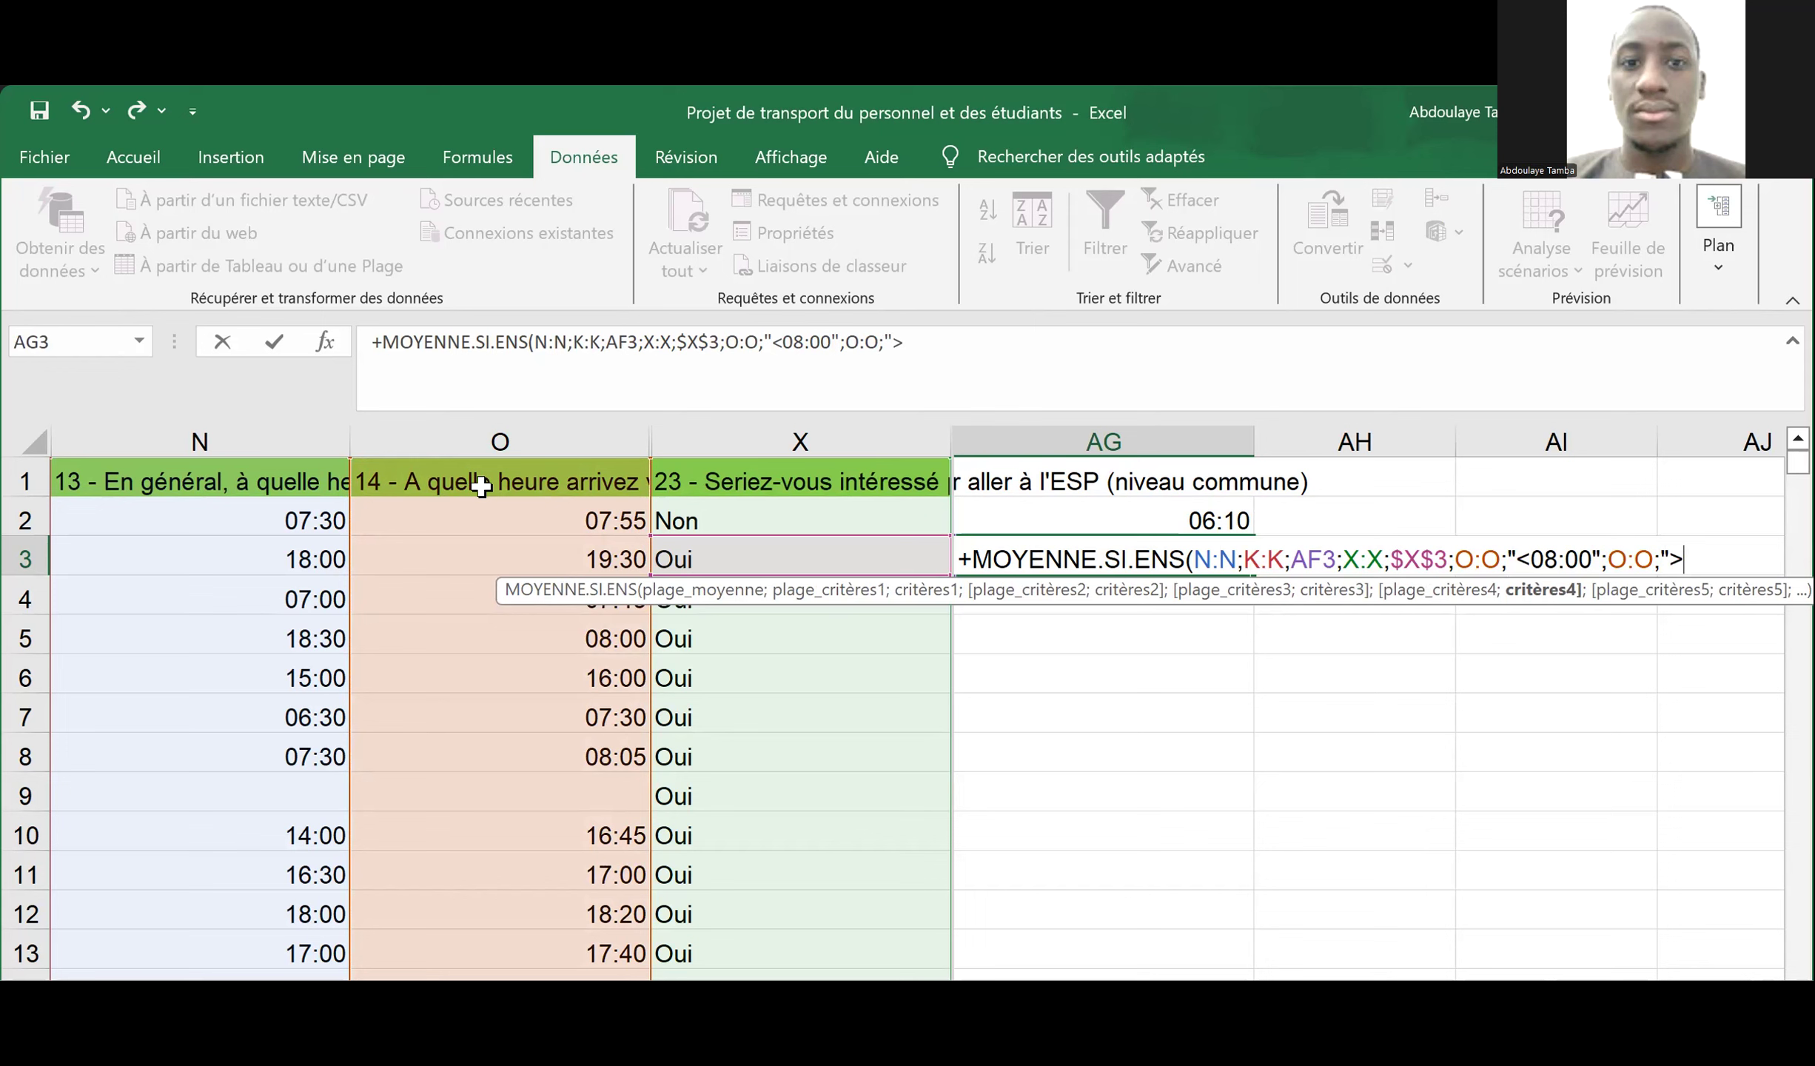
text(07)
text(:)
text(éç)
key(BackSpace)
key(BackSpace)
text(29)
- Complete the AG3 formula with the closing quotation mark and parenthesis, and validate it
key(alt+Tab)
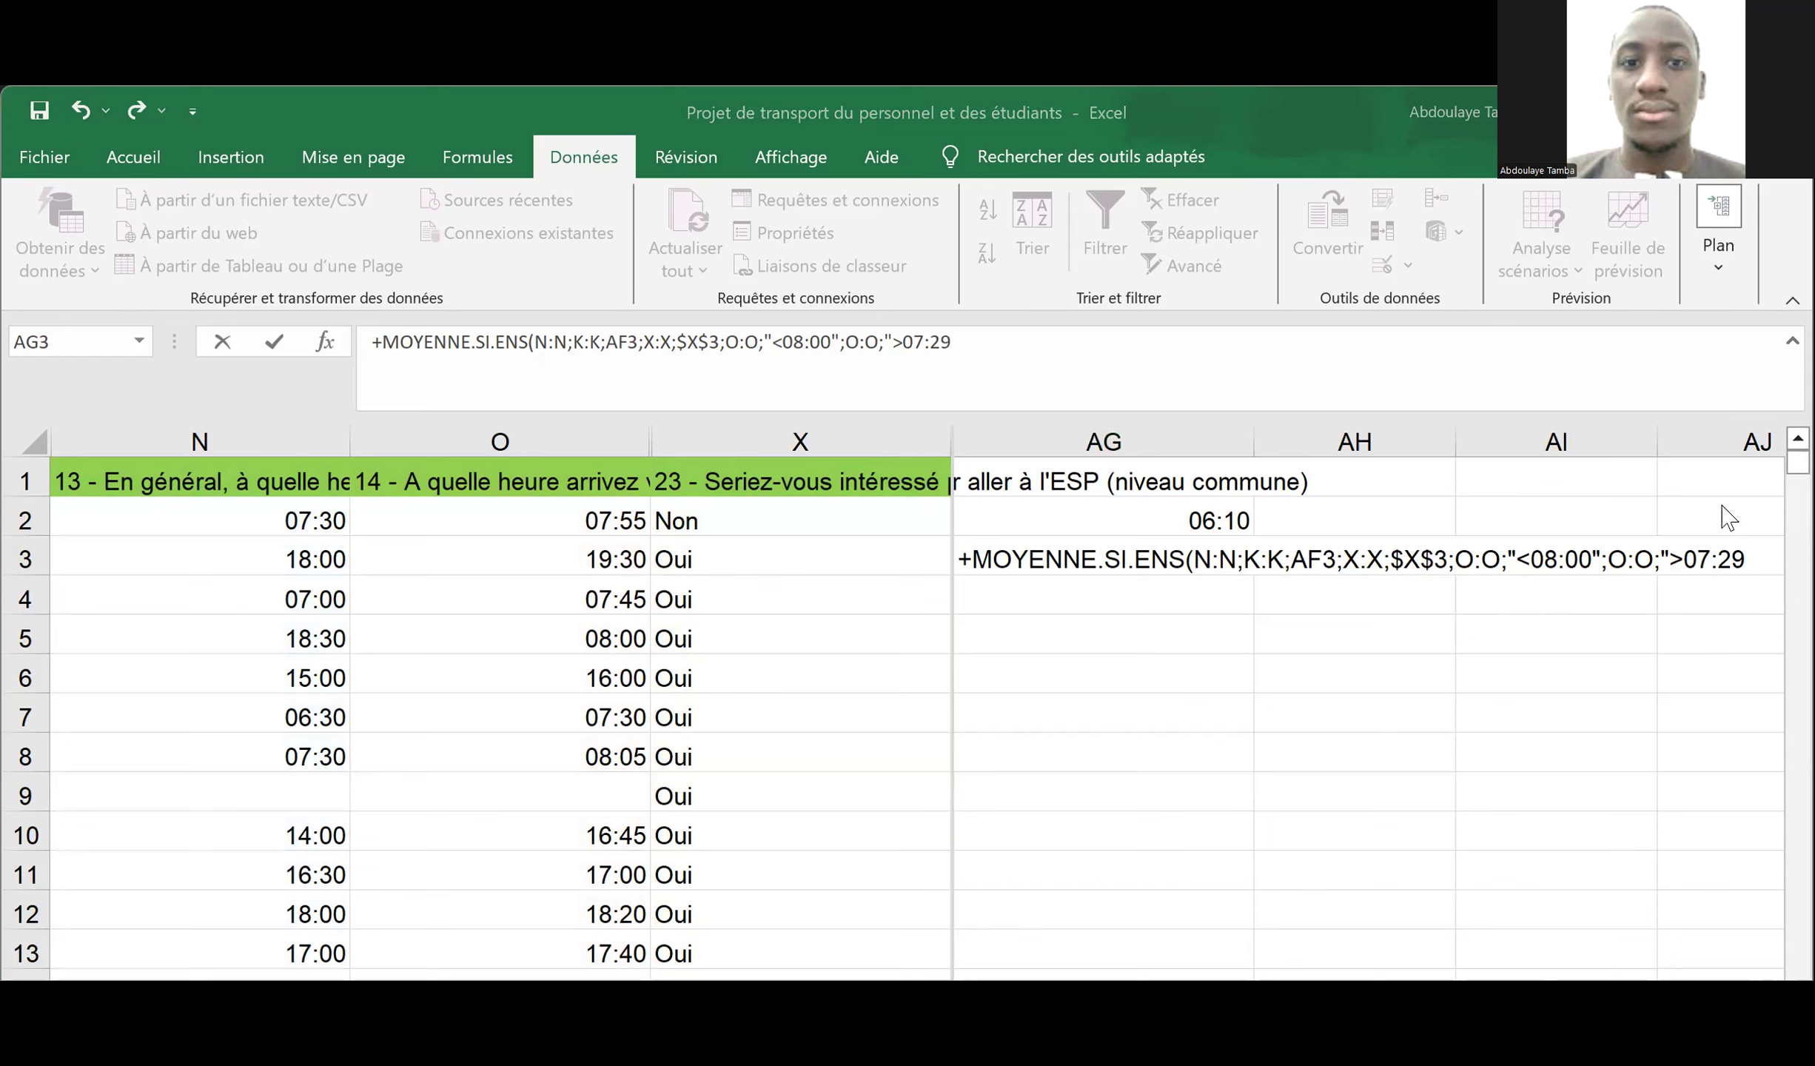
click(1683, 561)
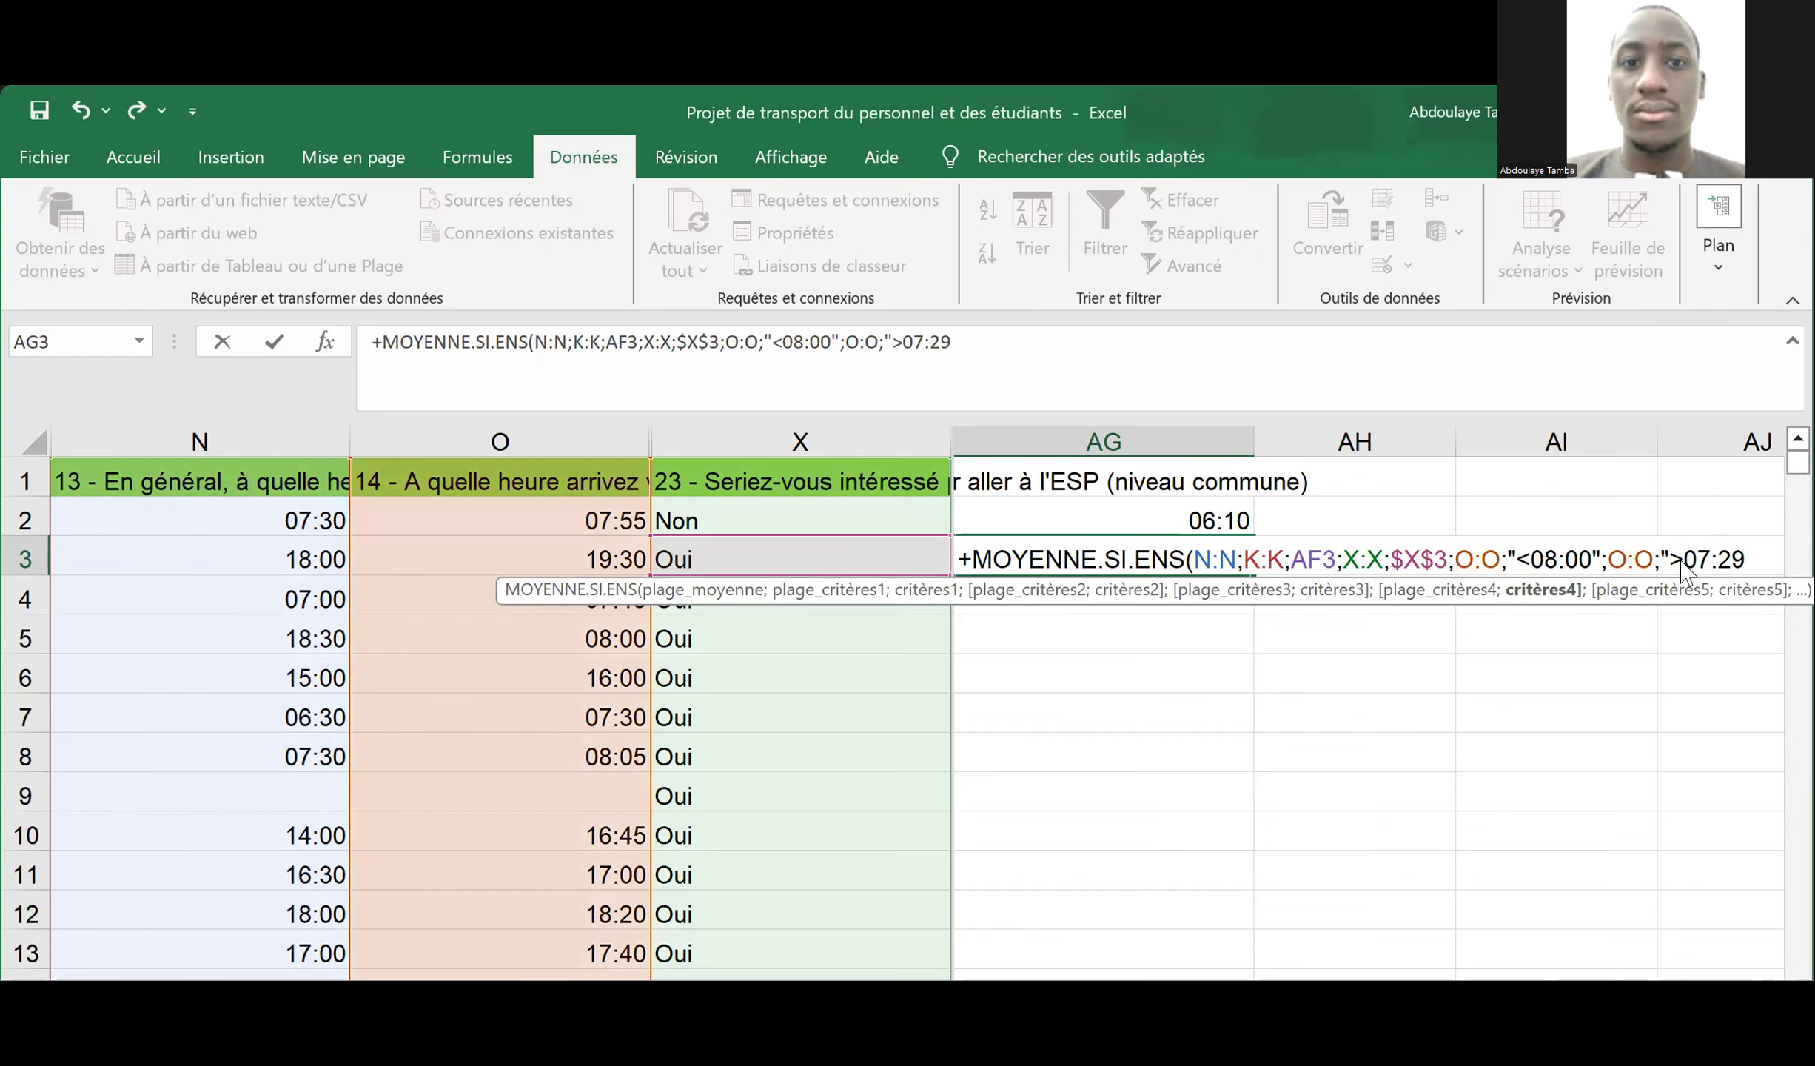
key(Return)
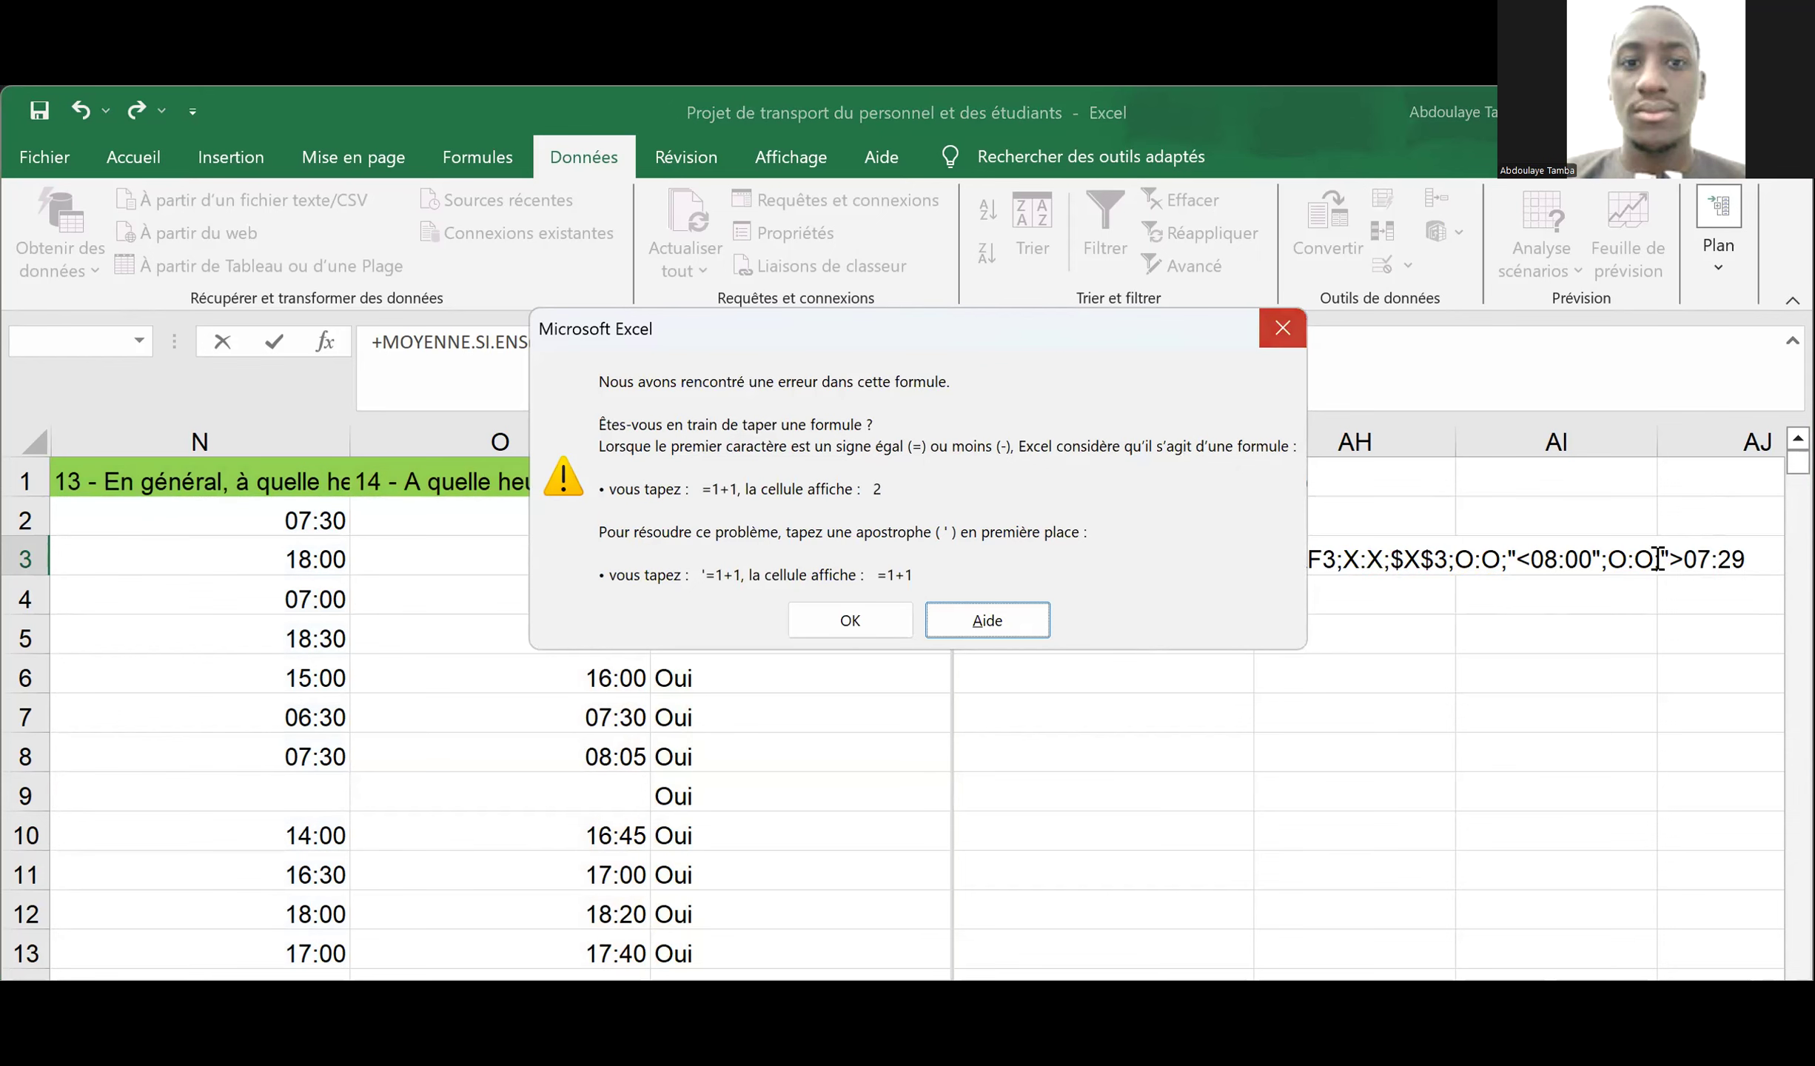
key(Escape)
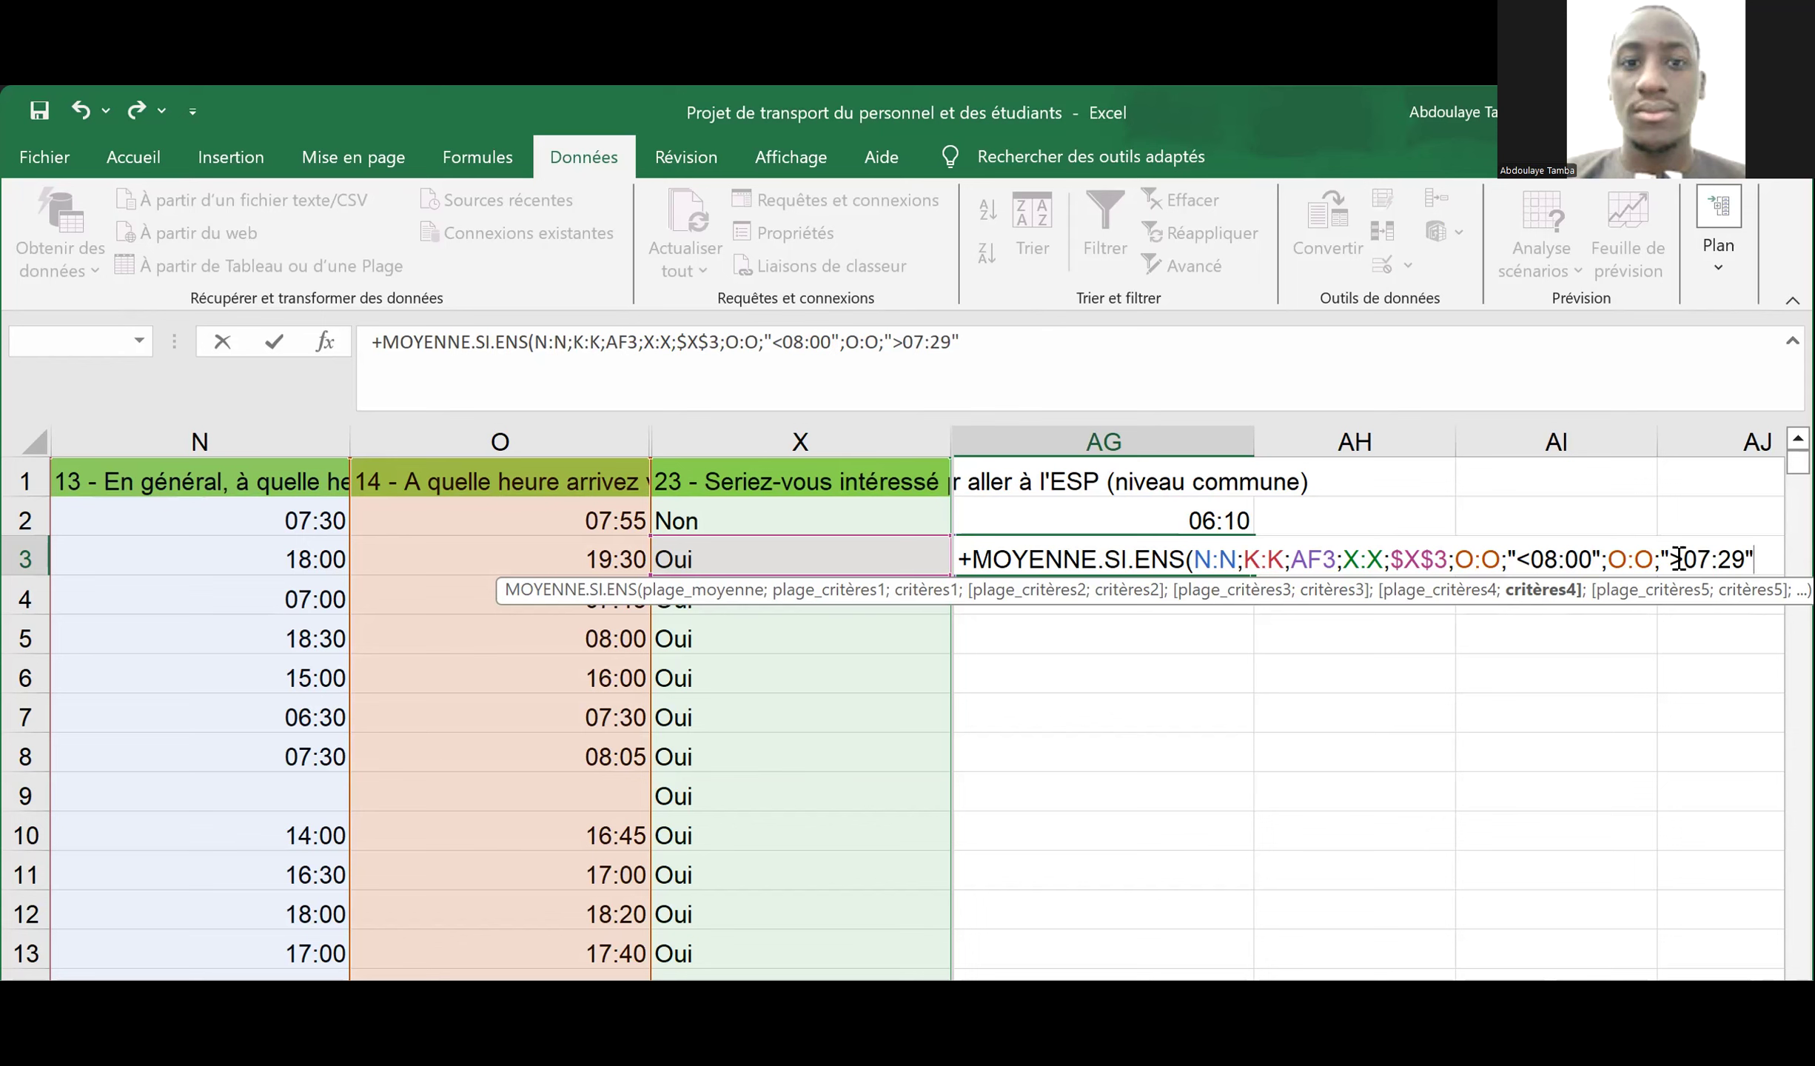
text())
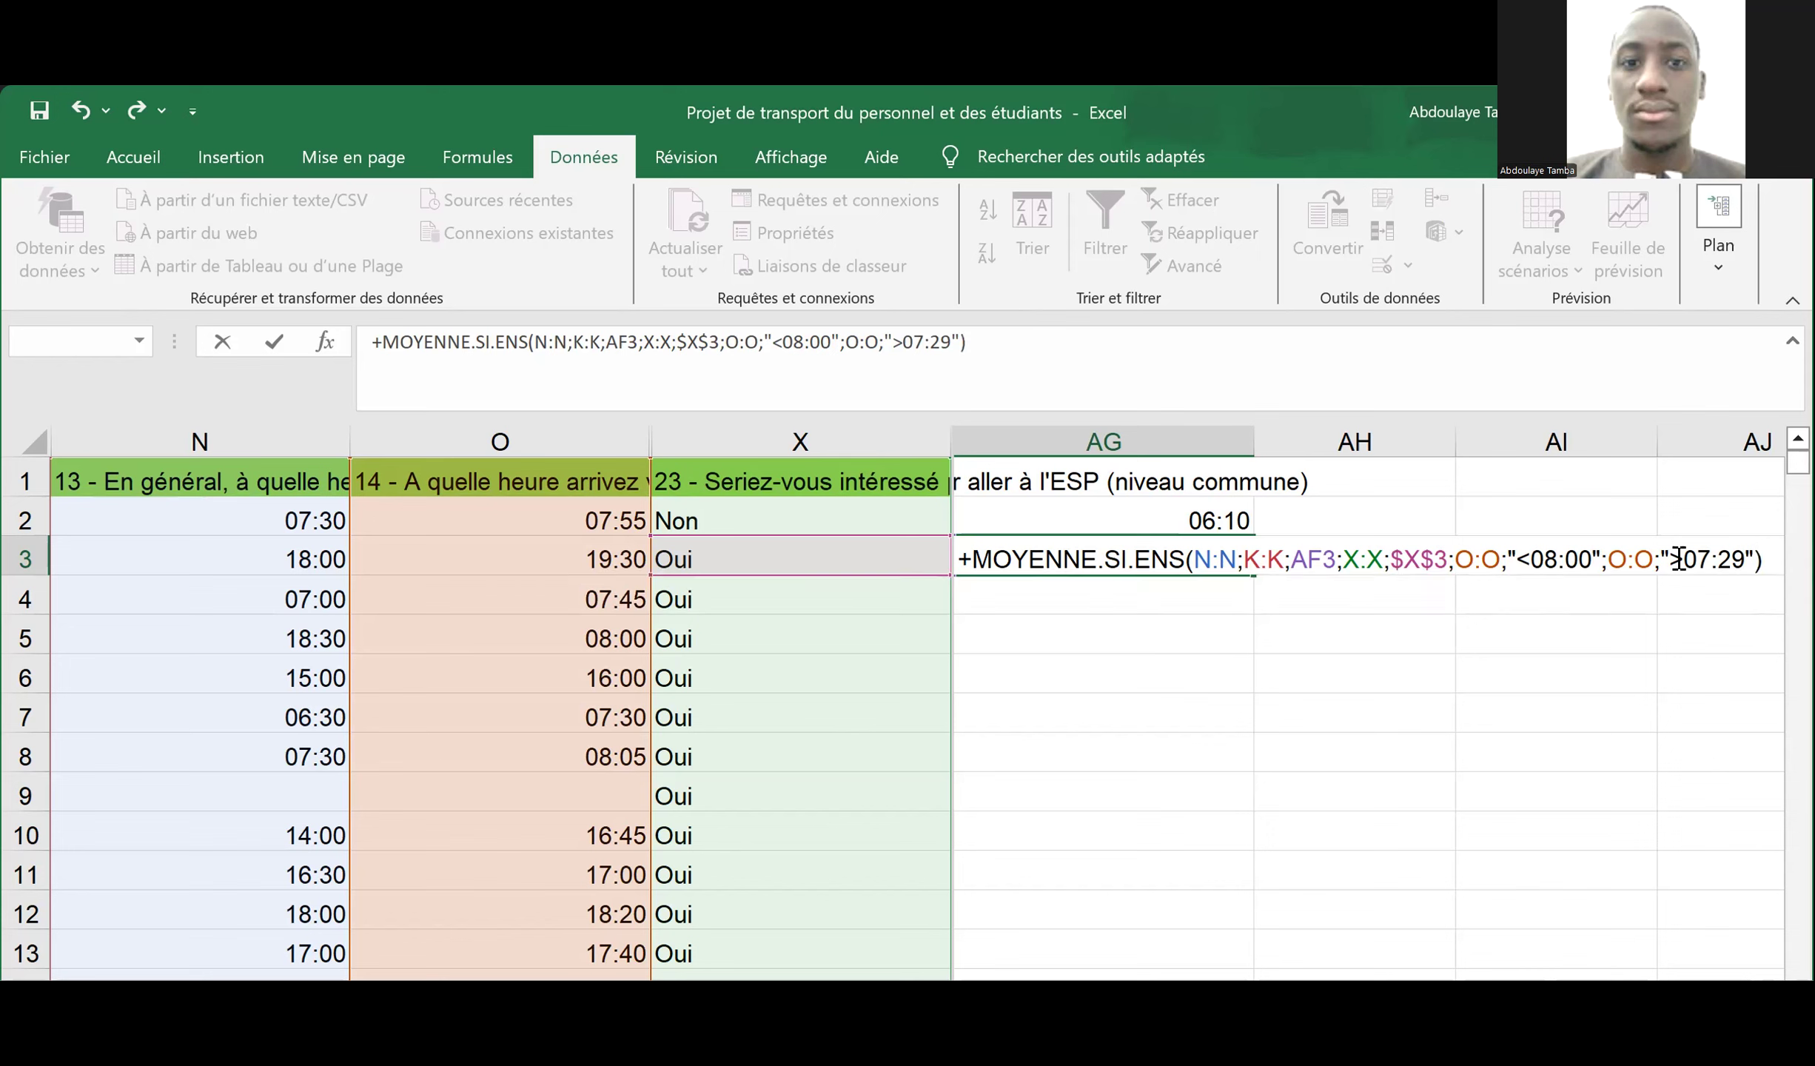
key(Return)
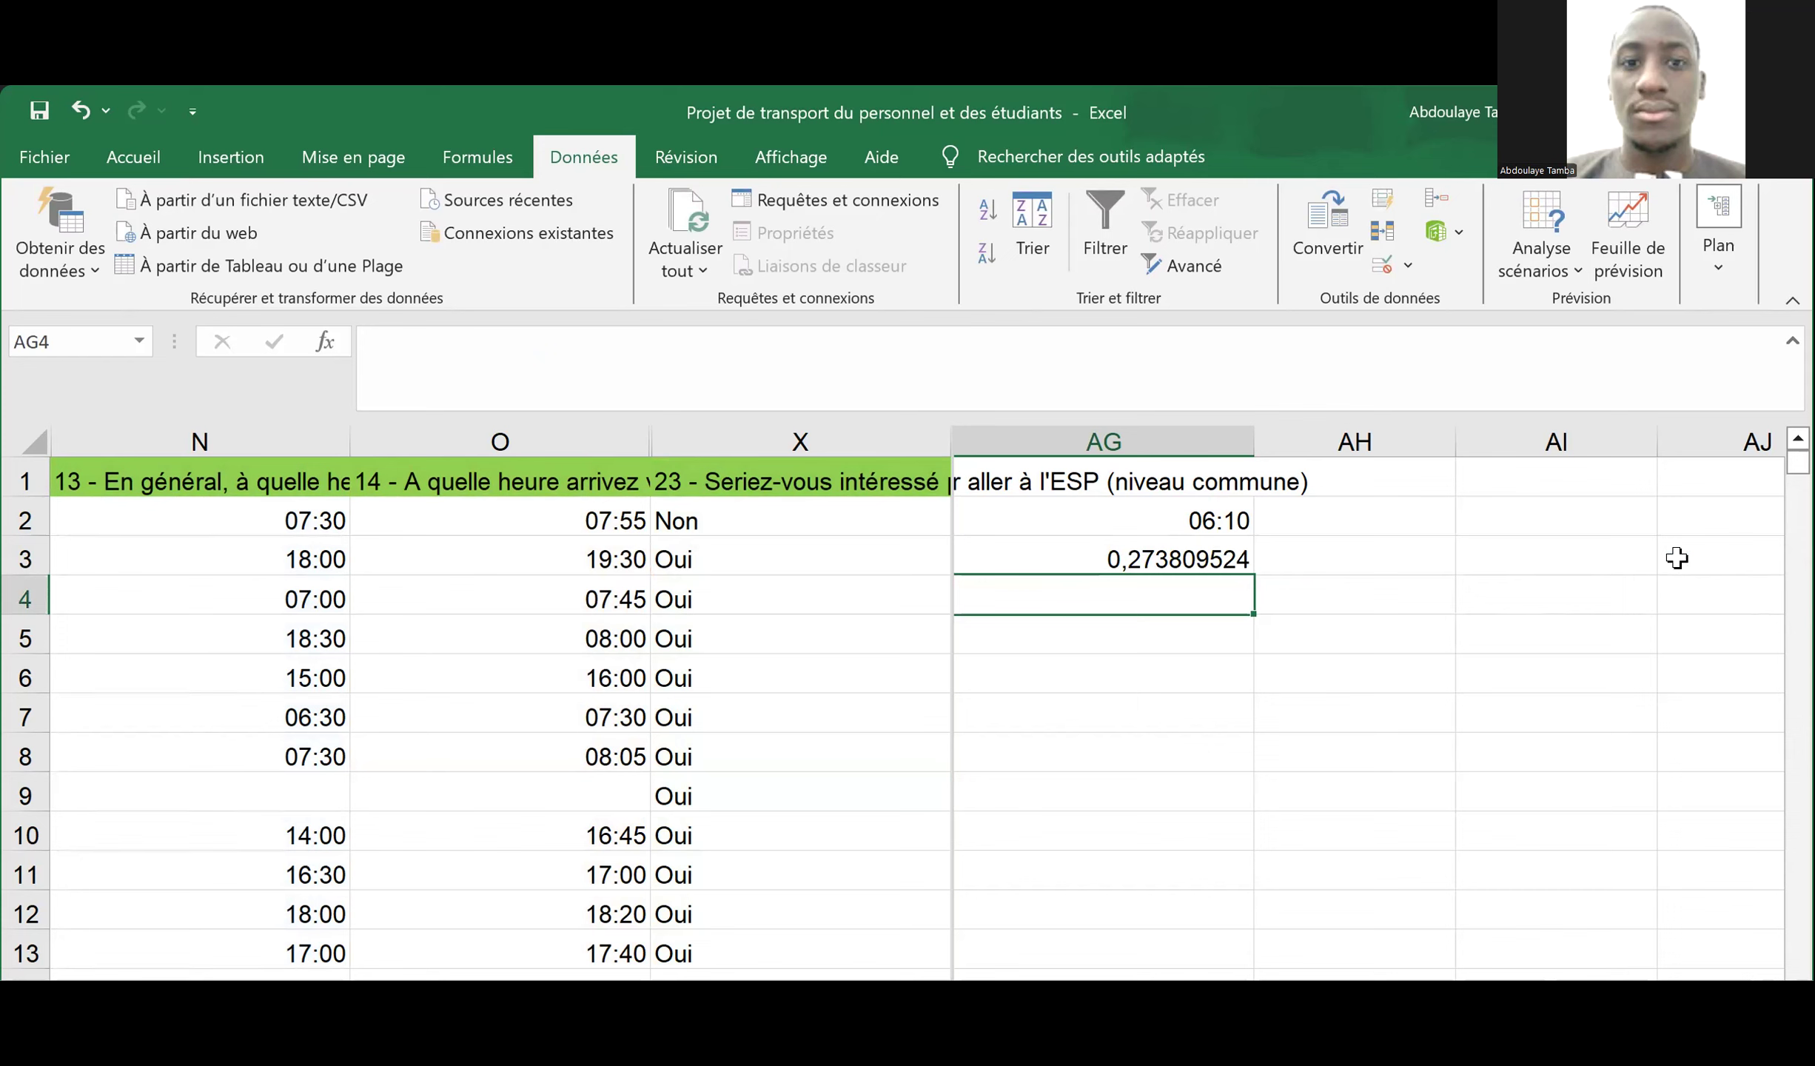
- Format cell AG3 as Heure with the 13:30 type
click(1205, 559)
right_click(1205, 561)
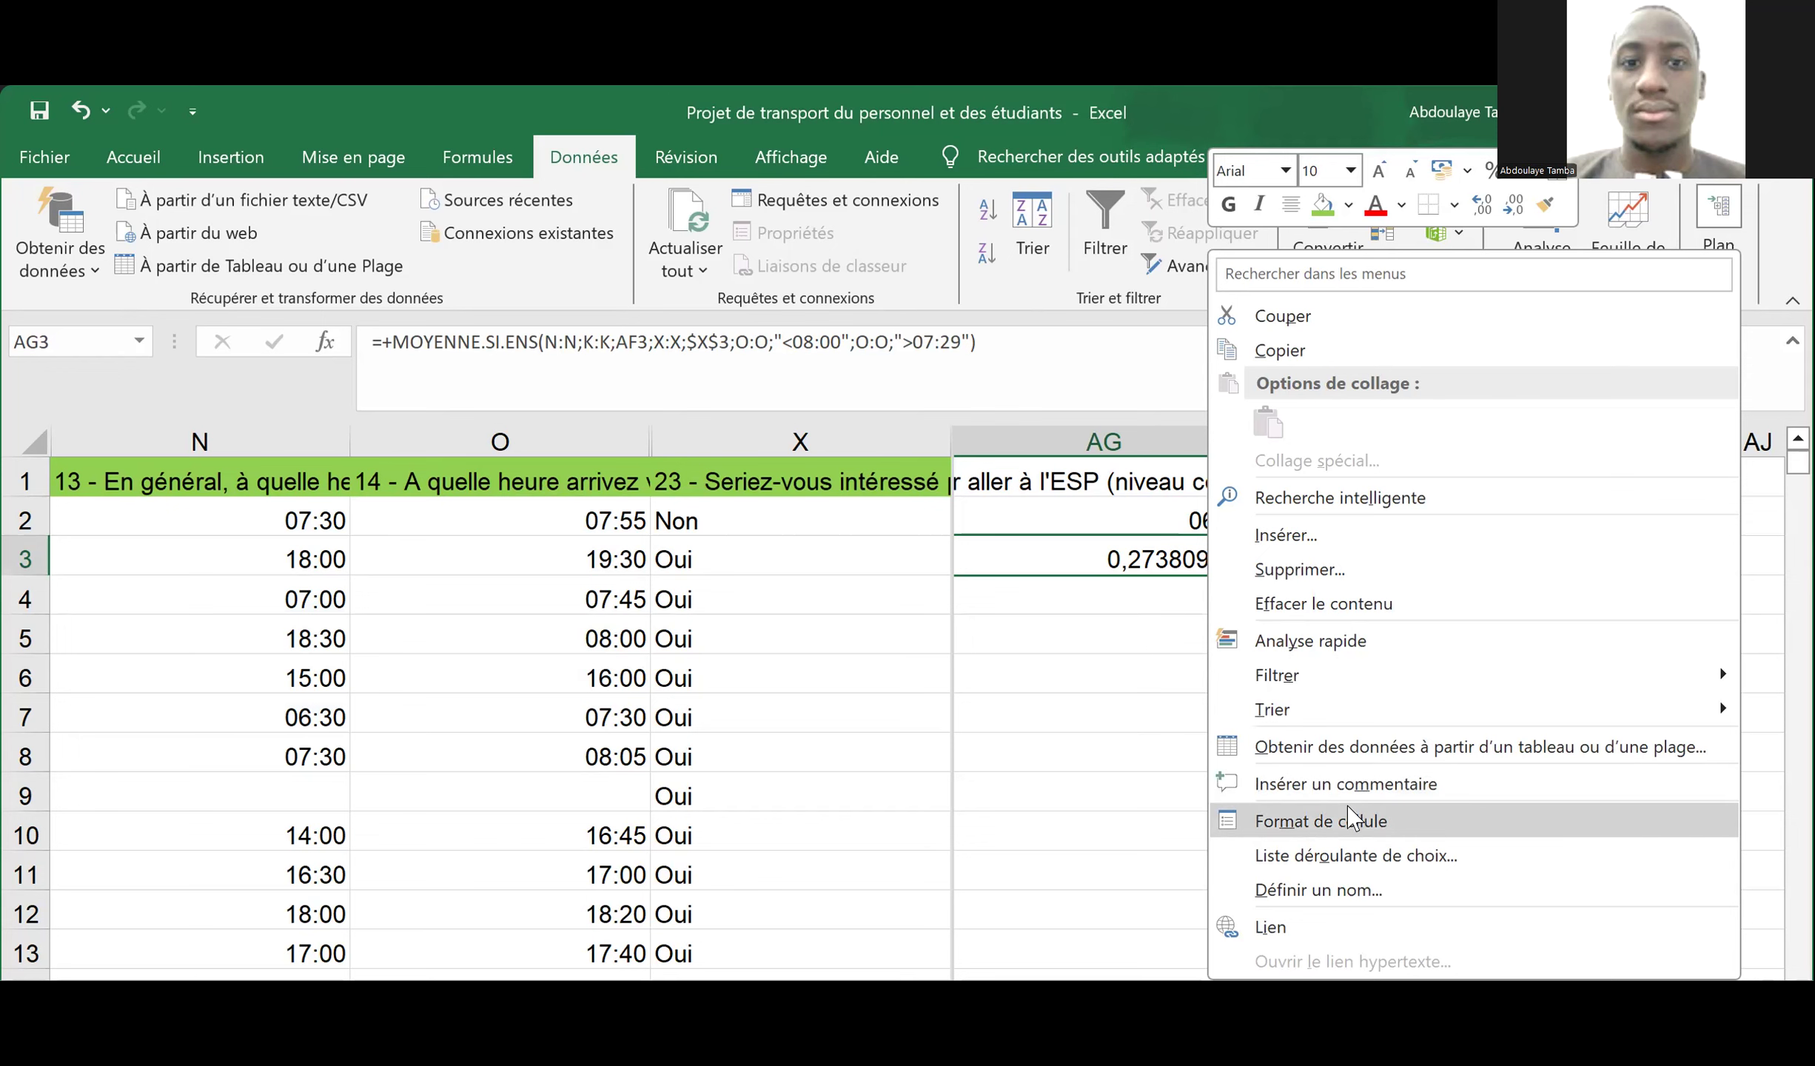
click(1350, 818)
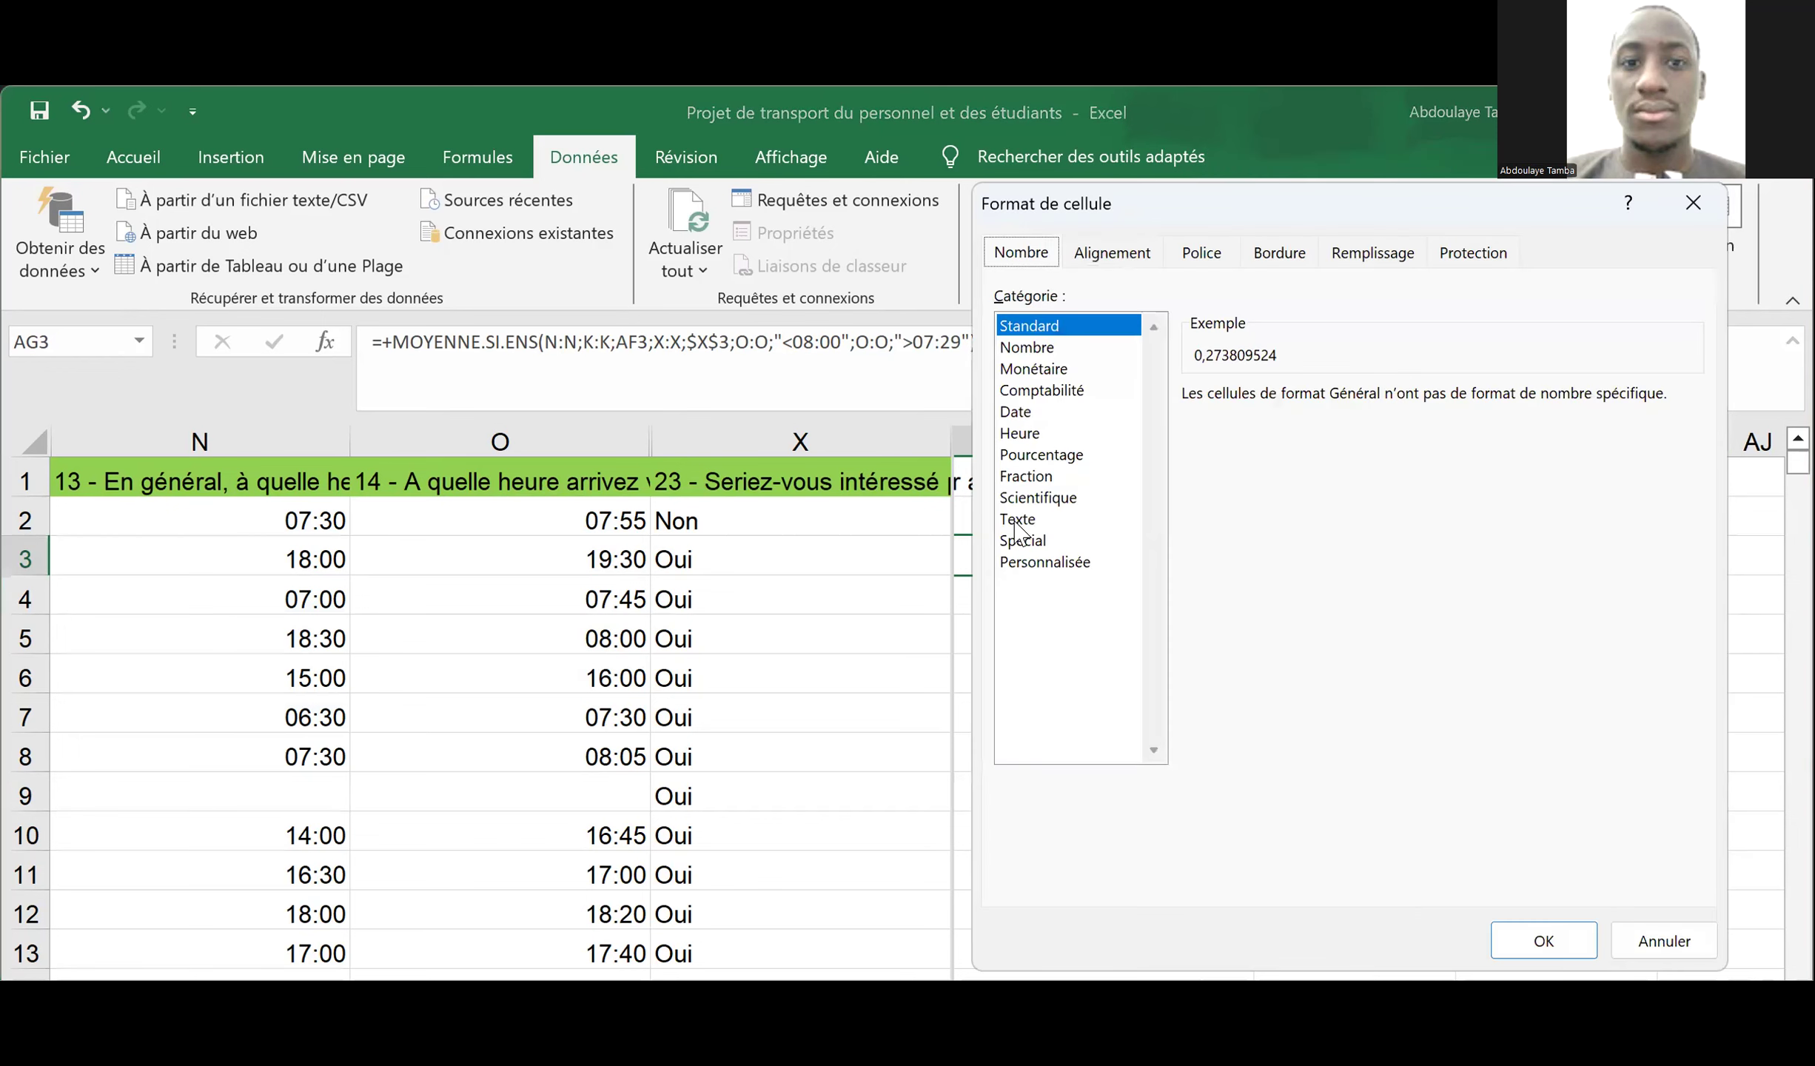
click(1015, 434)
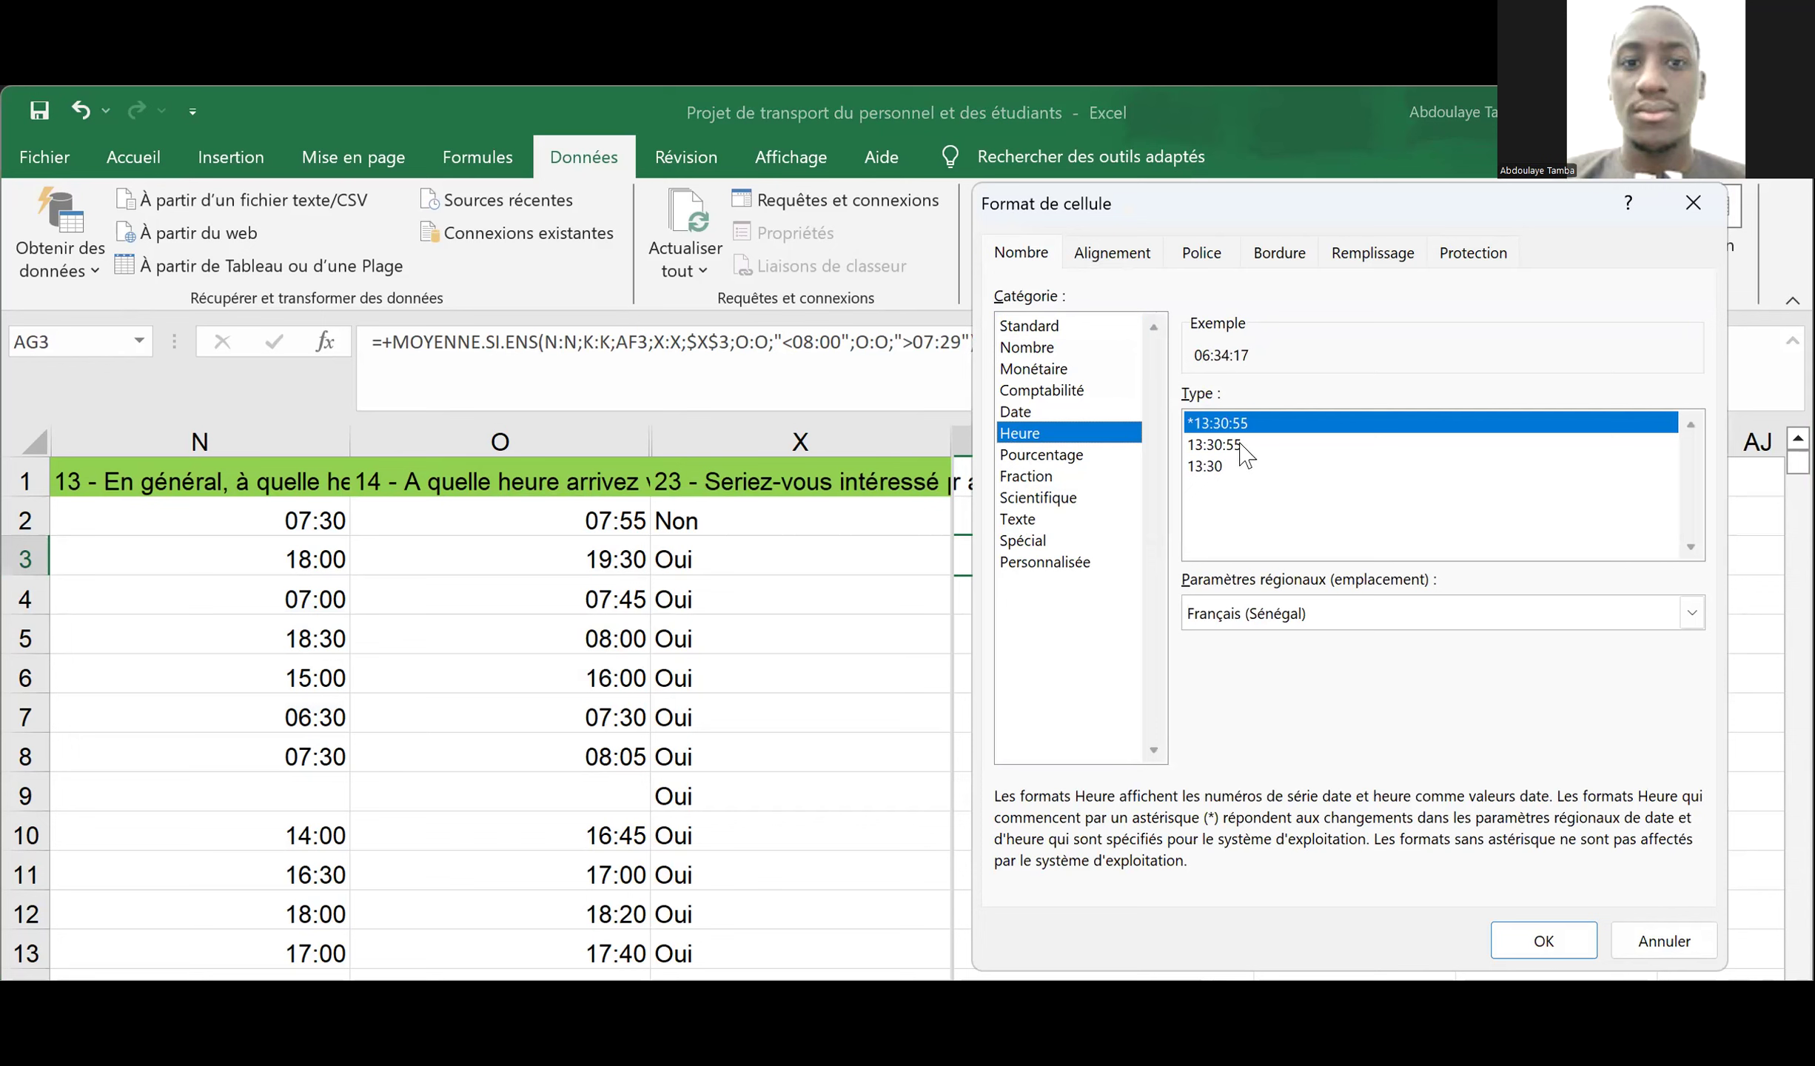
click(1212, 466)
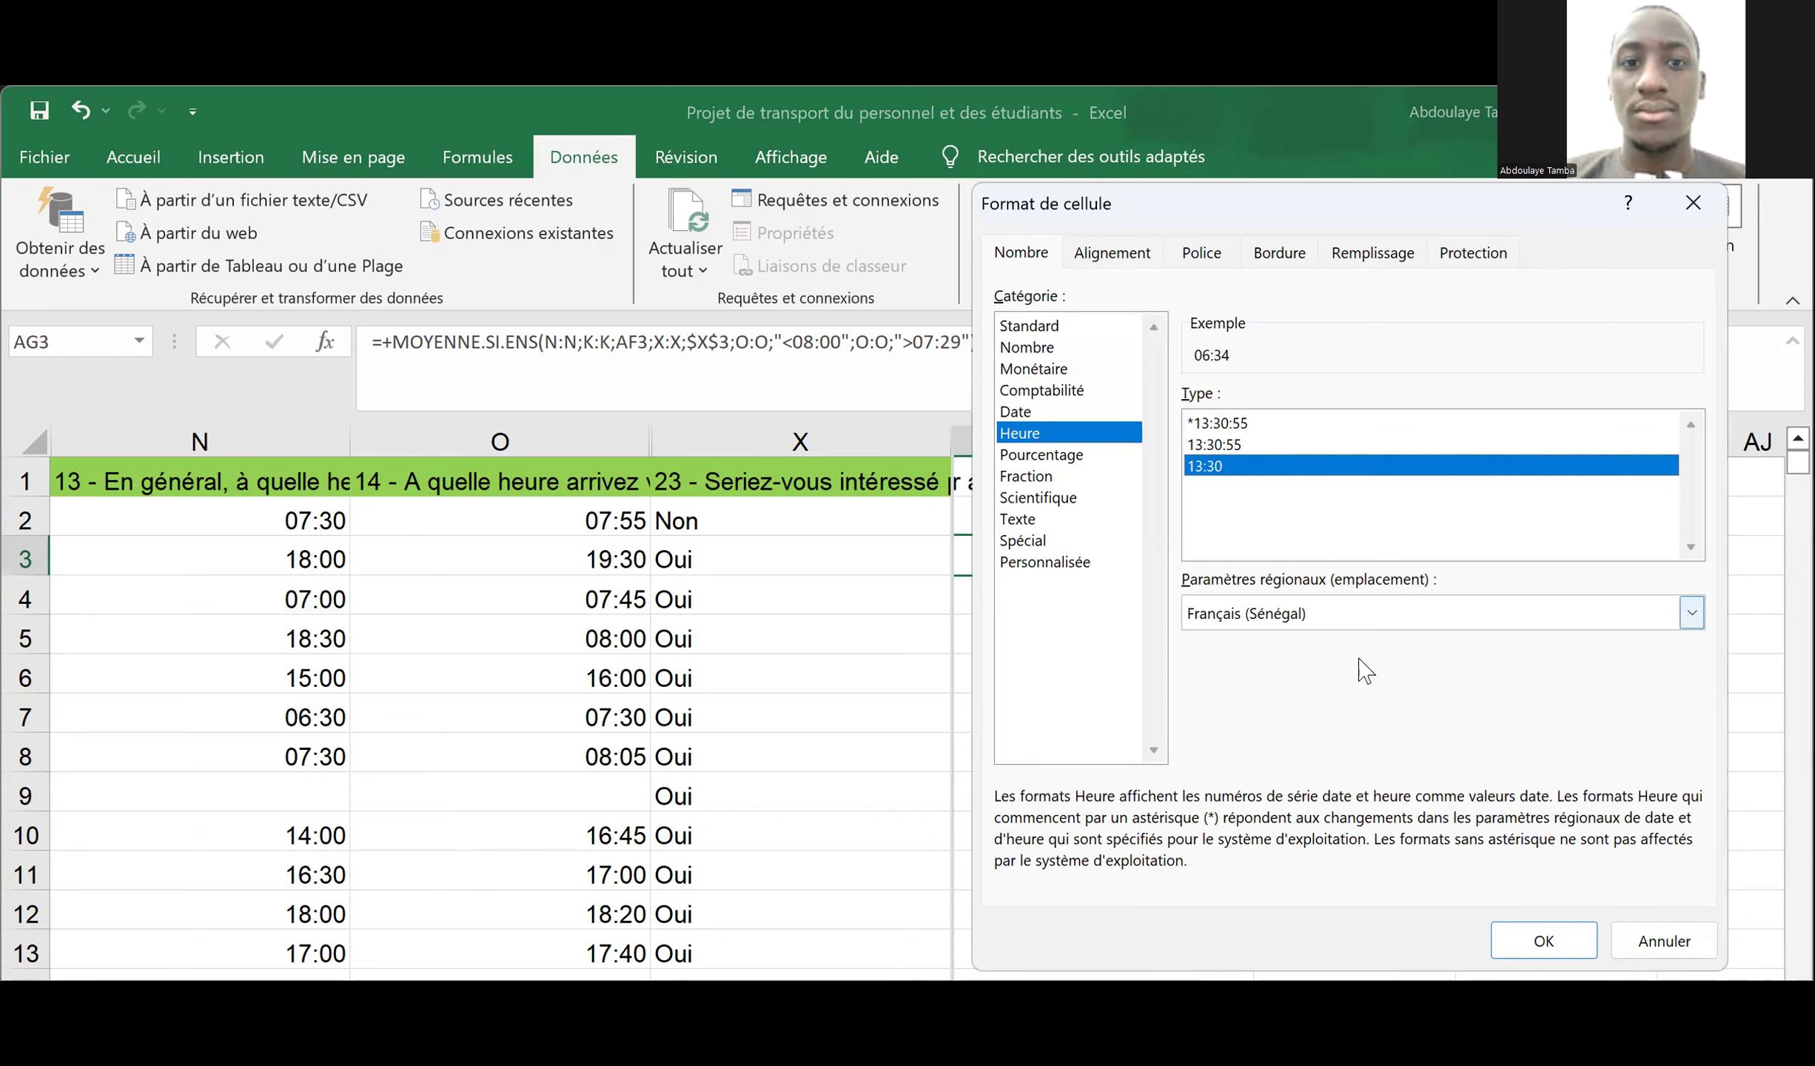
click(1565, 941)
click(1564, 938)
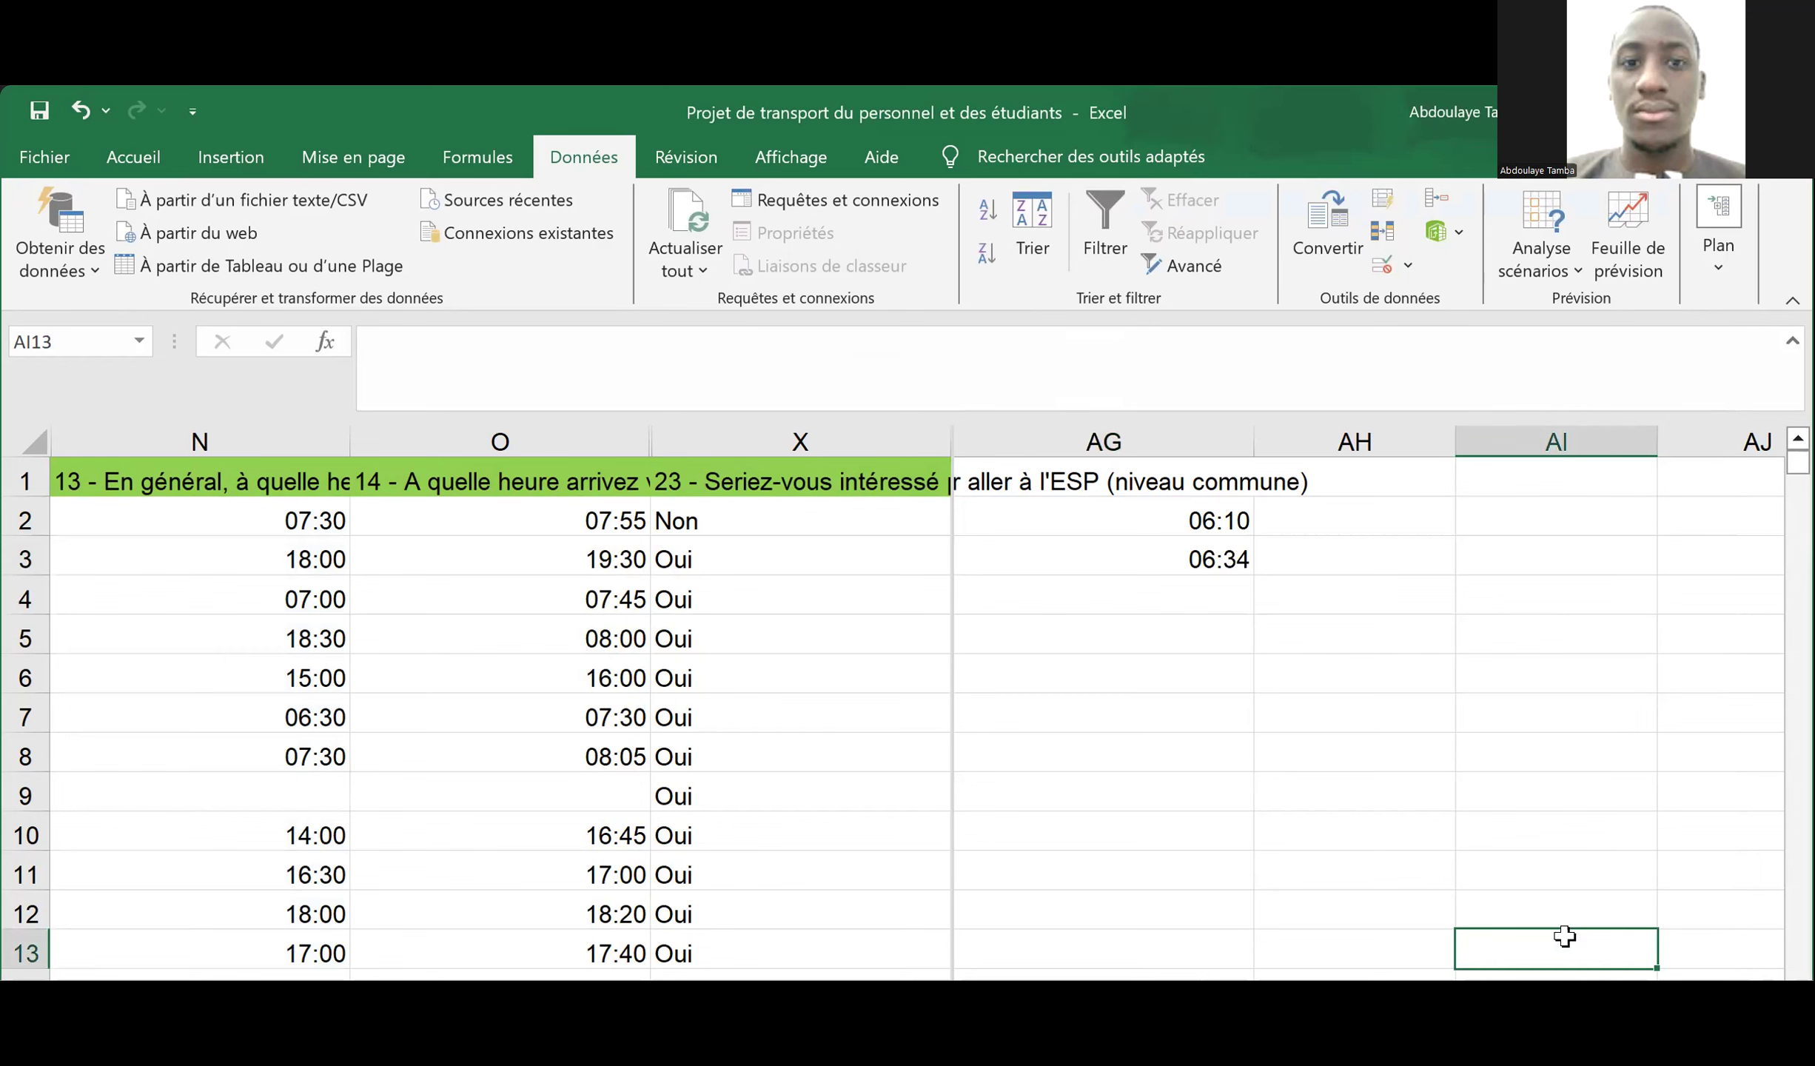
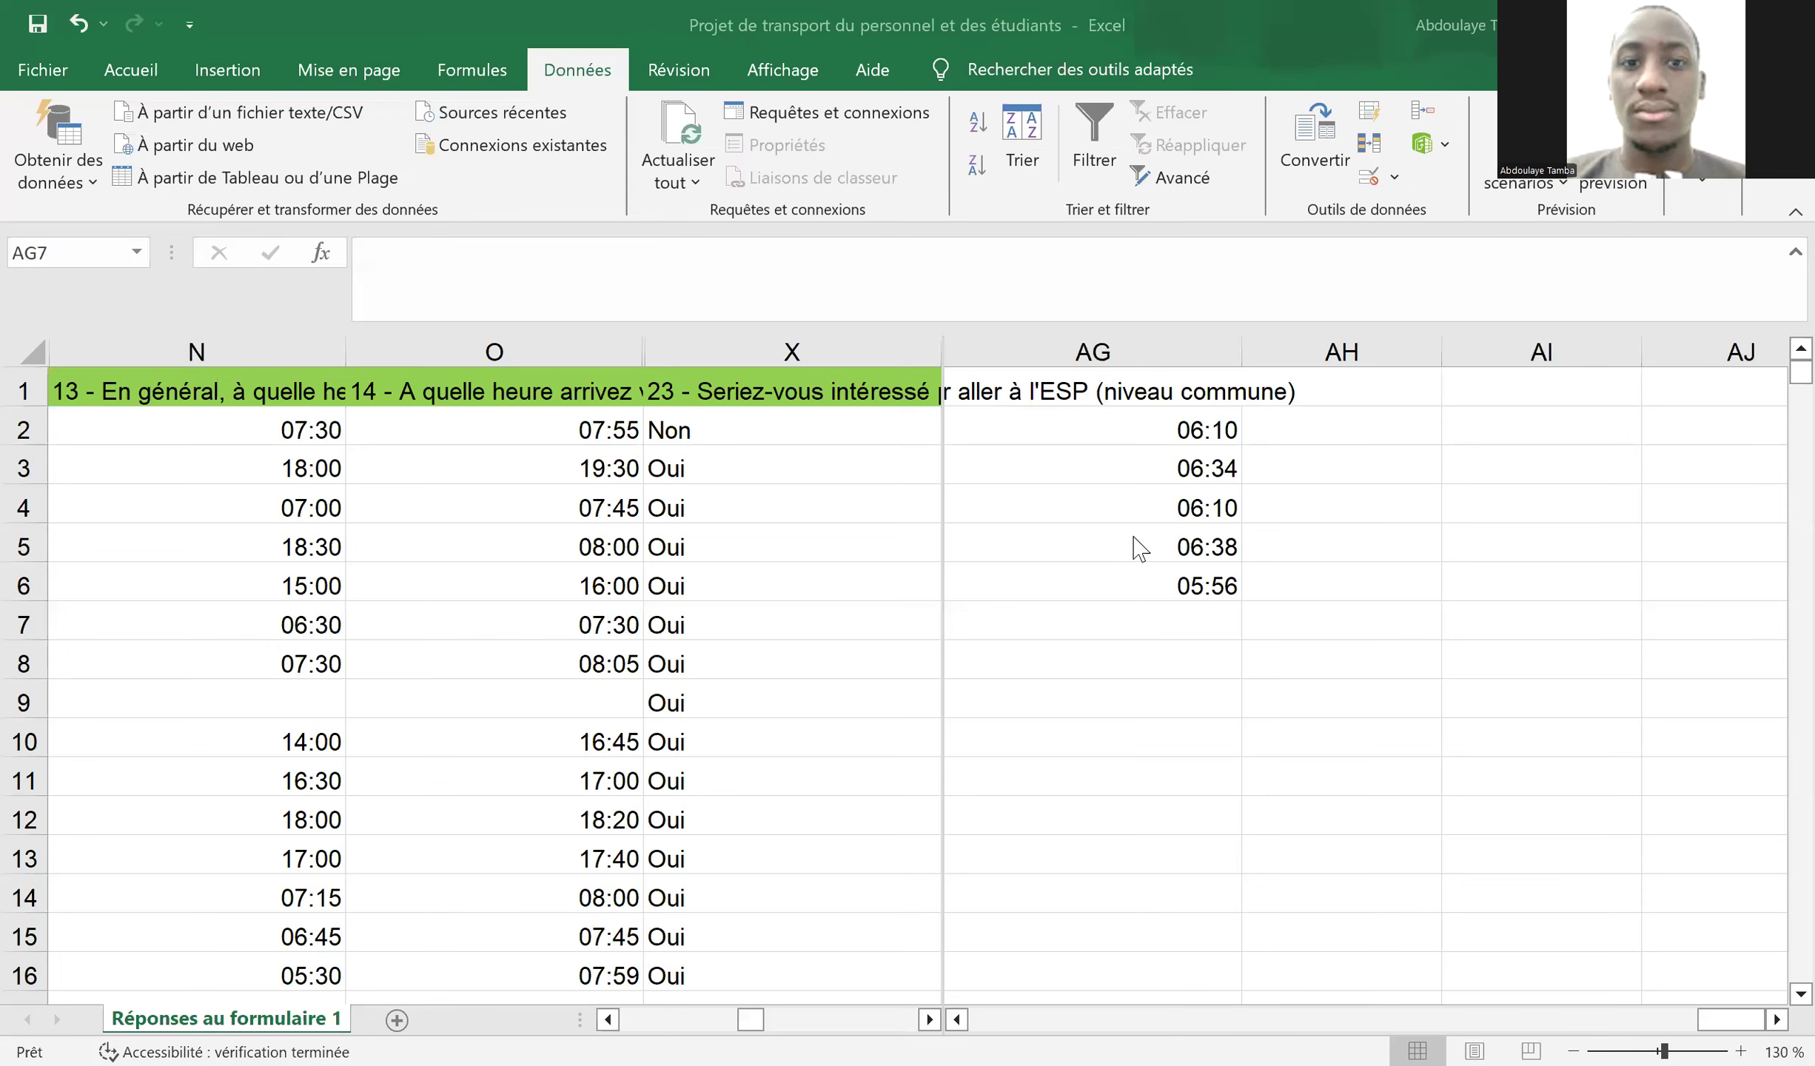
- Examine the MOYENNE.SI.ENS formula in AG6 and the ranges it refers to
click(1152, 585)
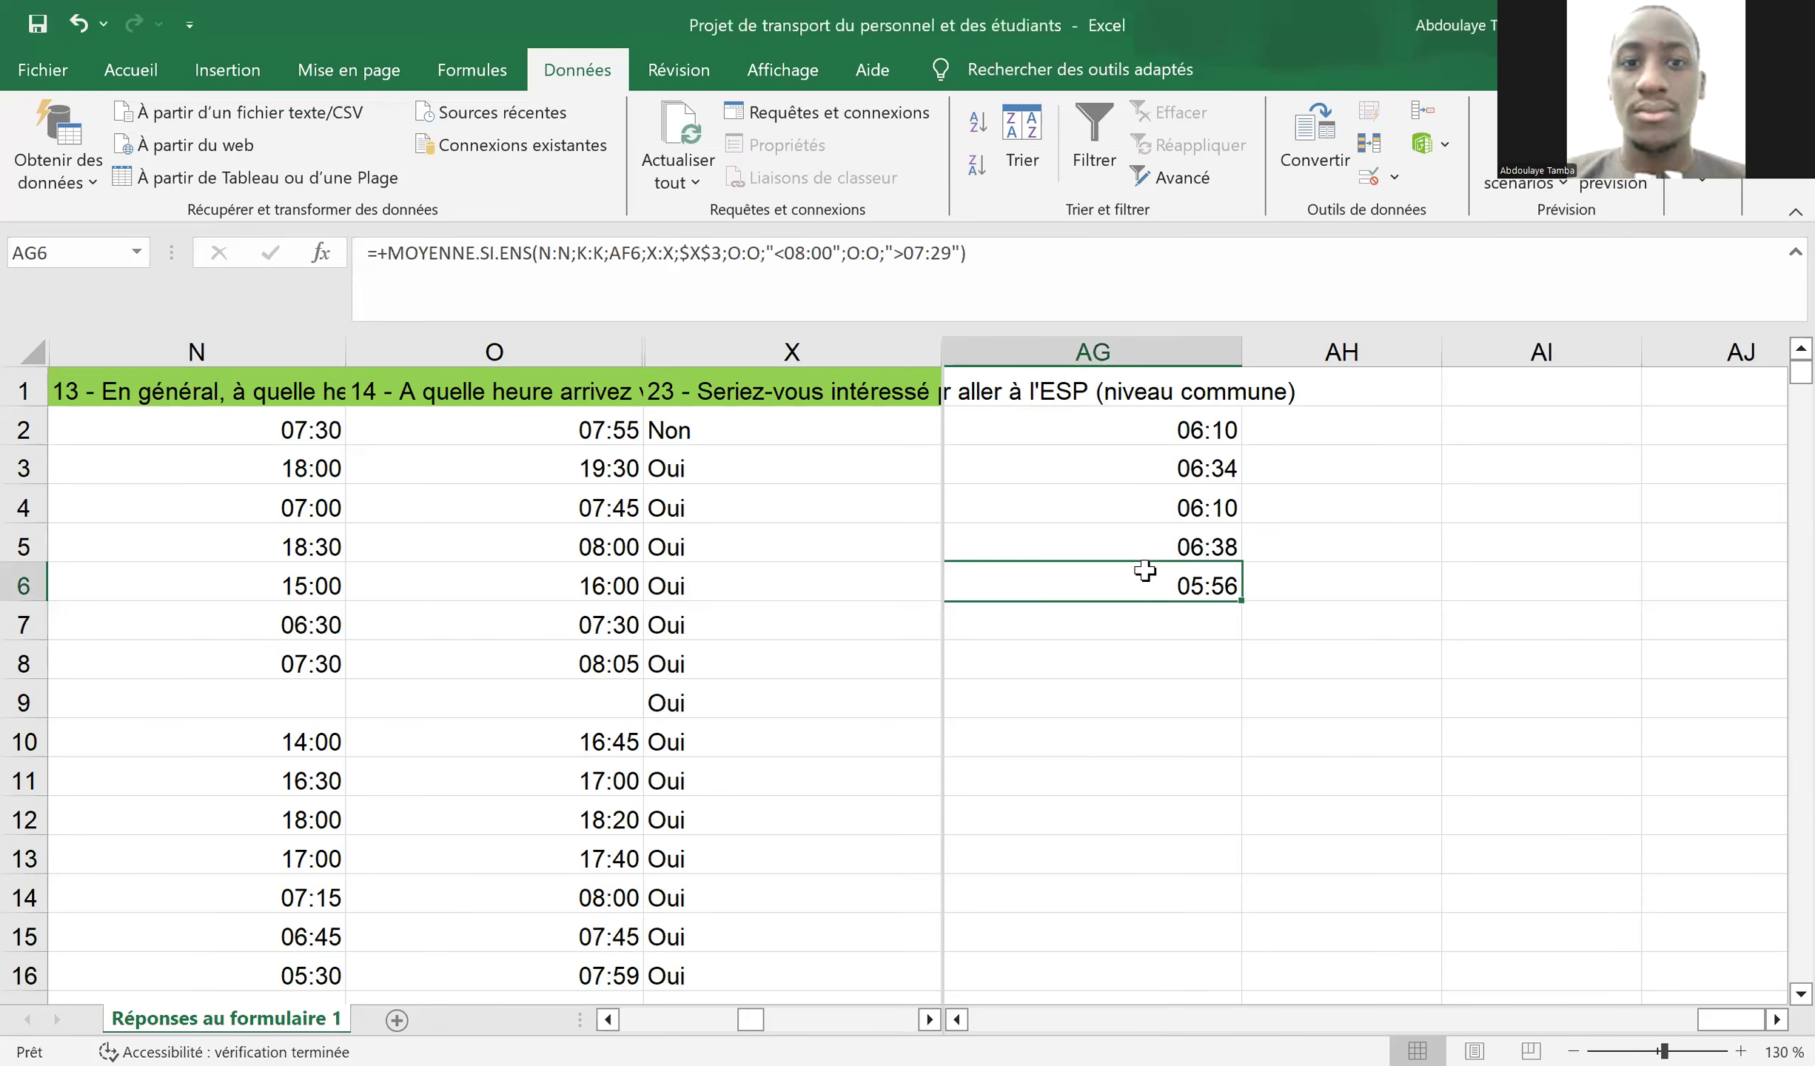
double_click(1152, 585)
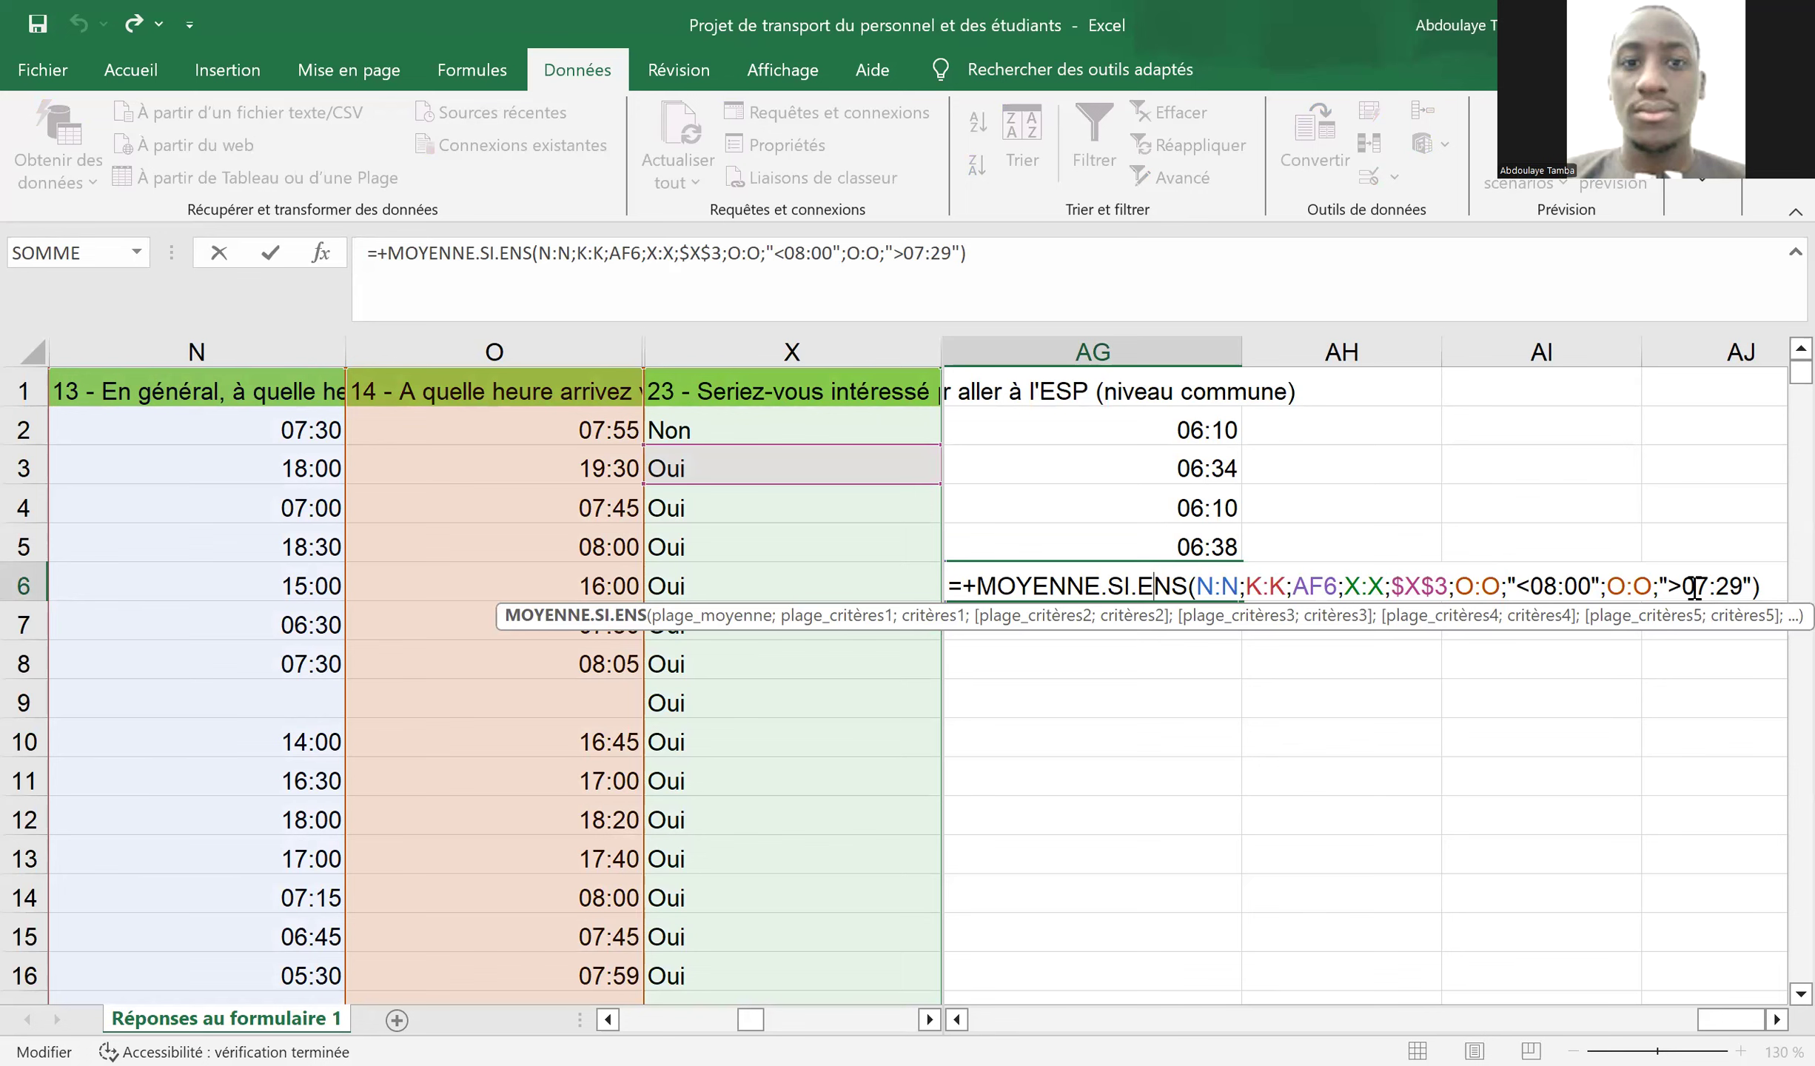
key(Return)
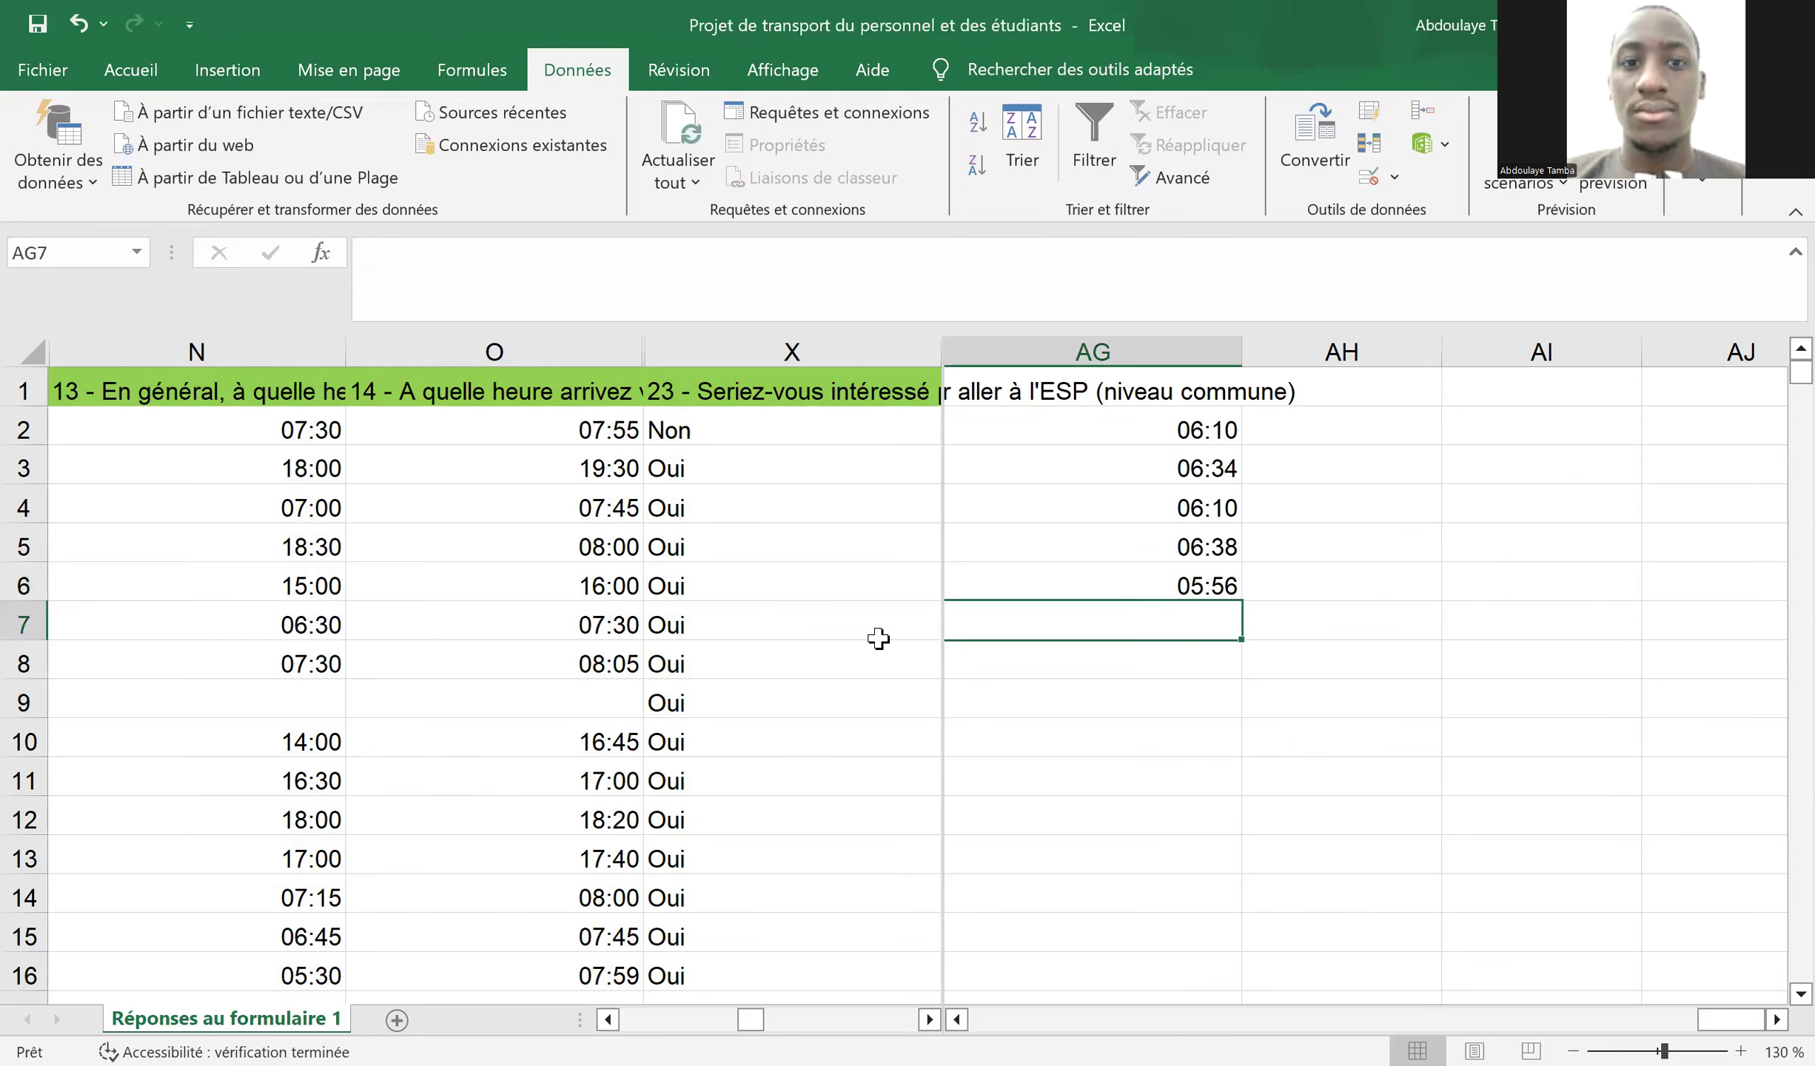
- Check the number format of the departure-time column N in the cell format settings
scroll(502, 534, left, 5)
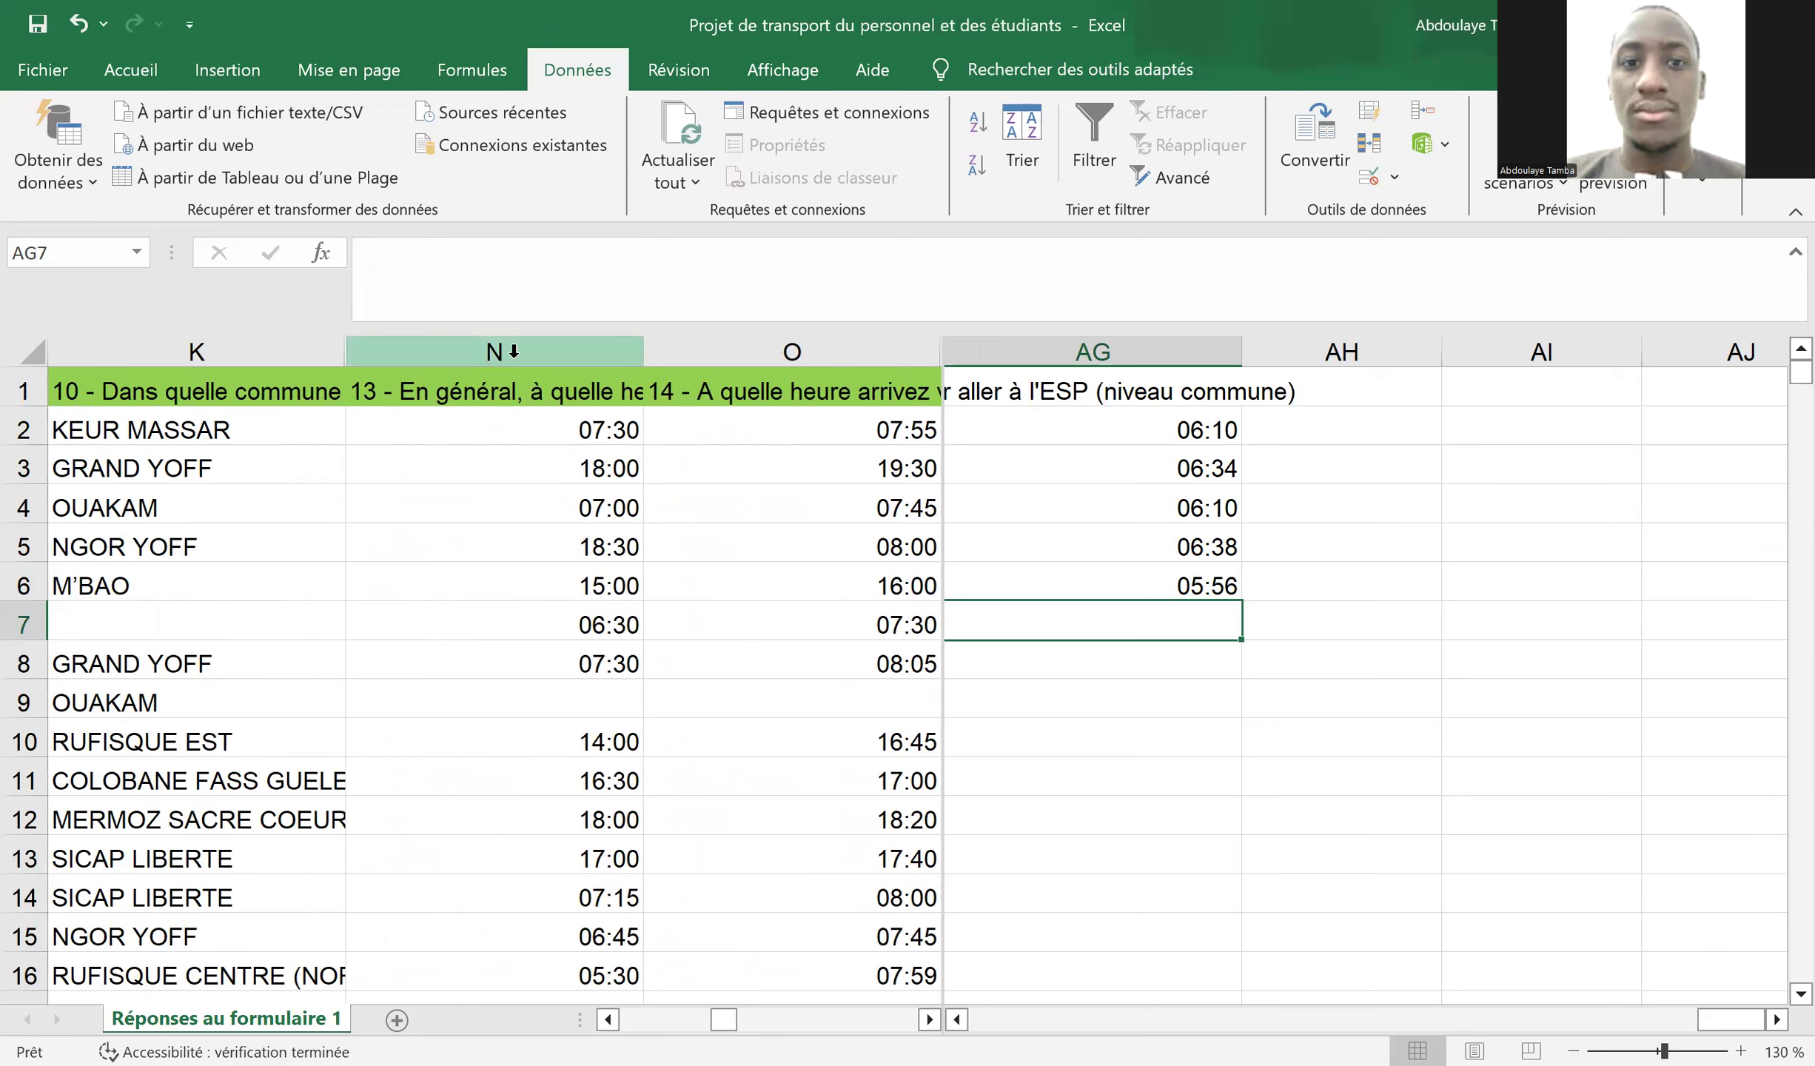
click(511, 351)
right_click(515, 357)
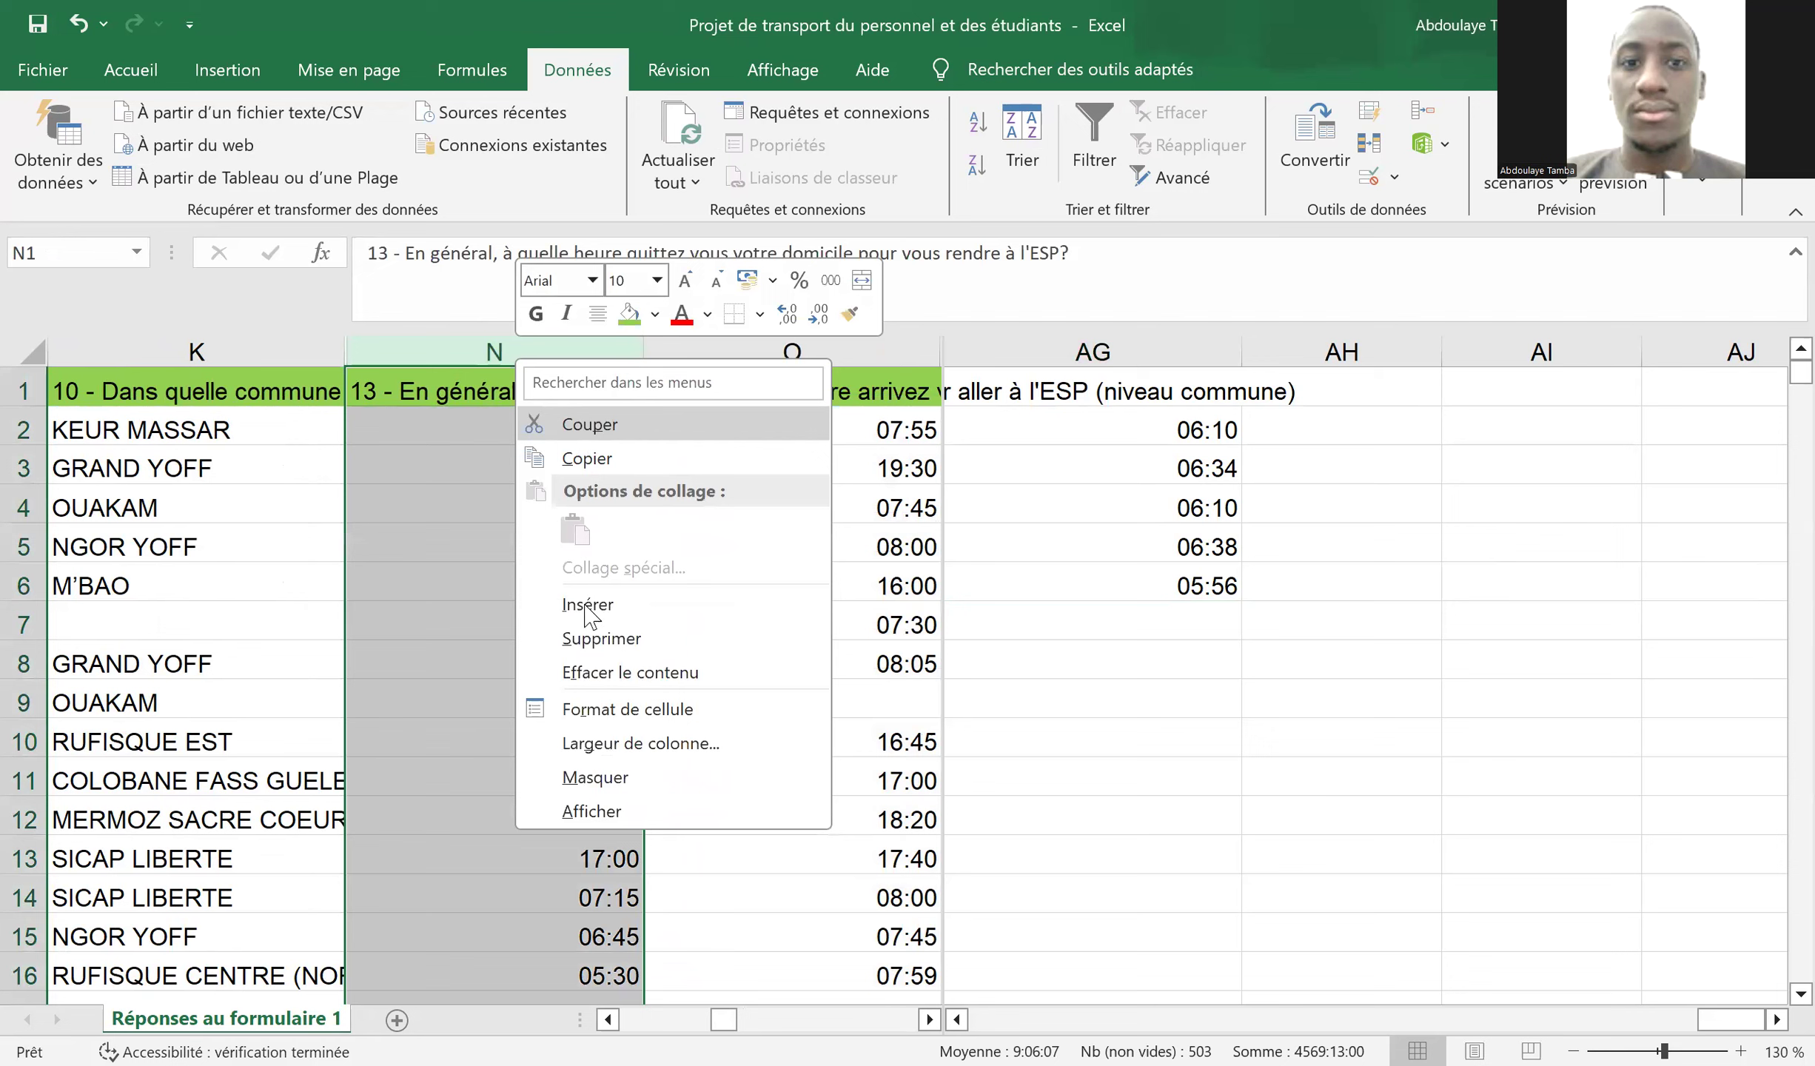
click(594, 714)
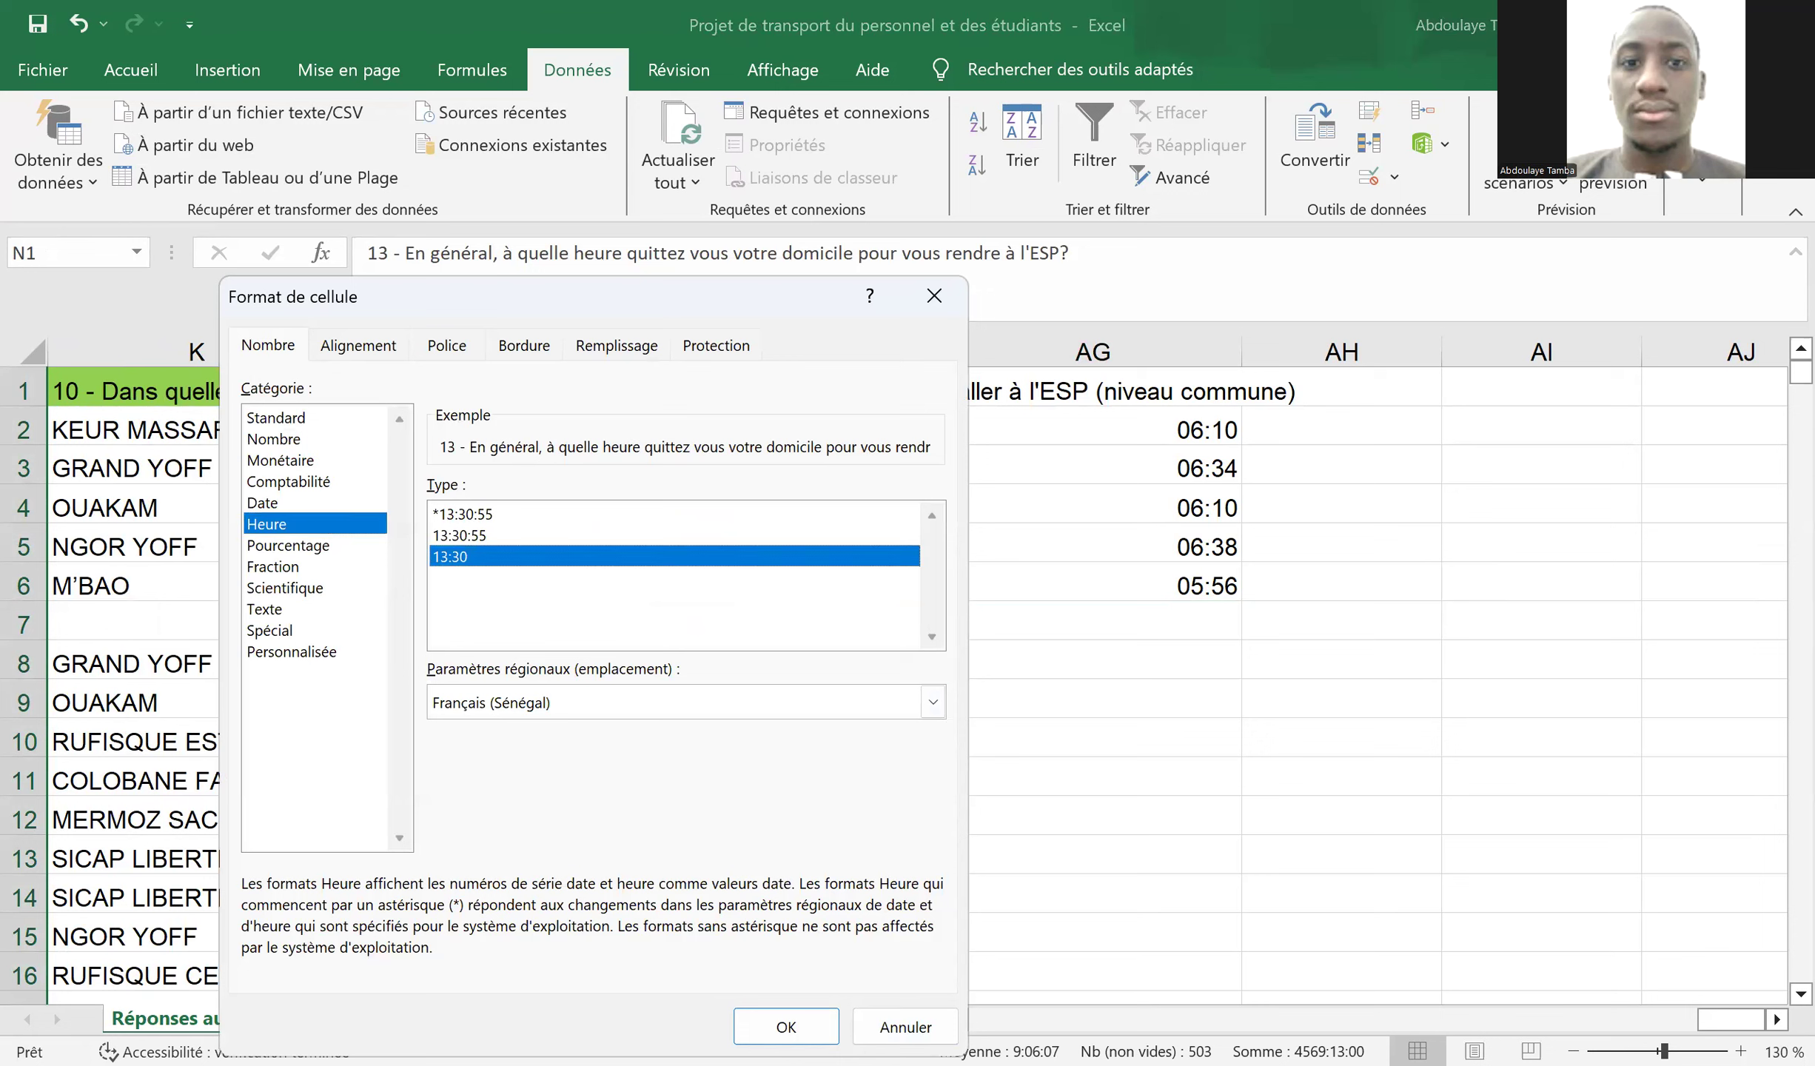
click(814, 1028)
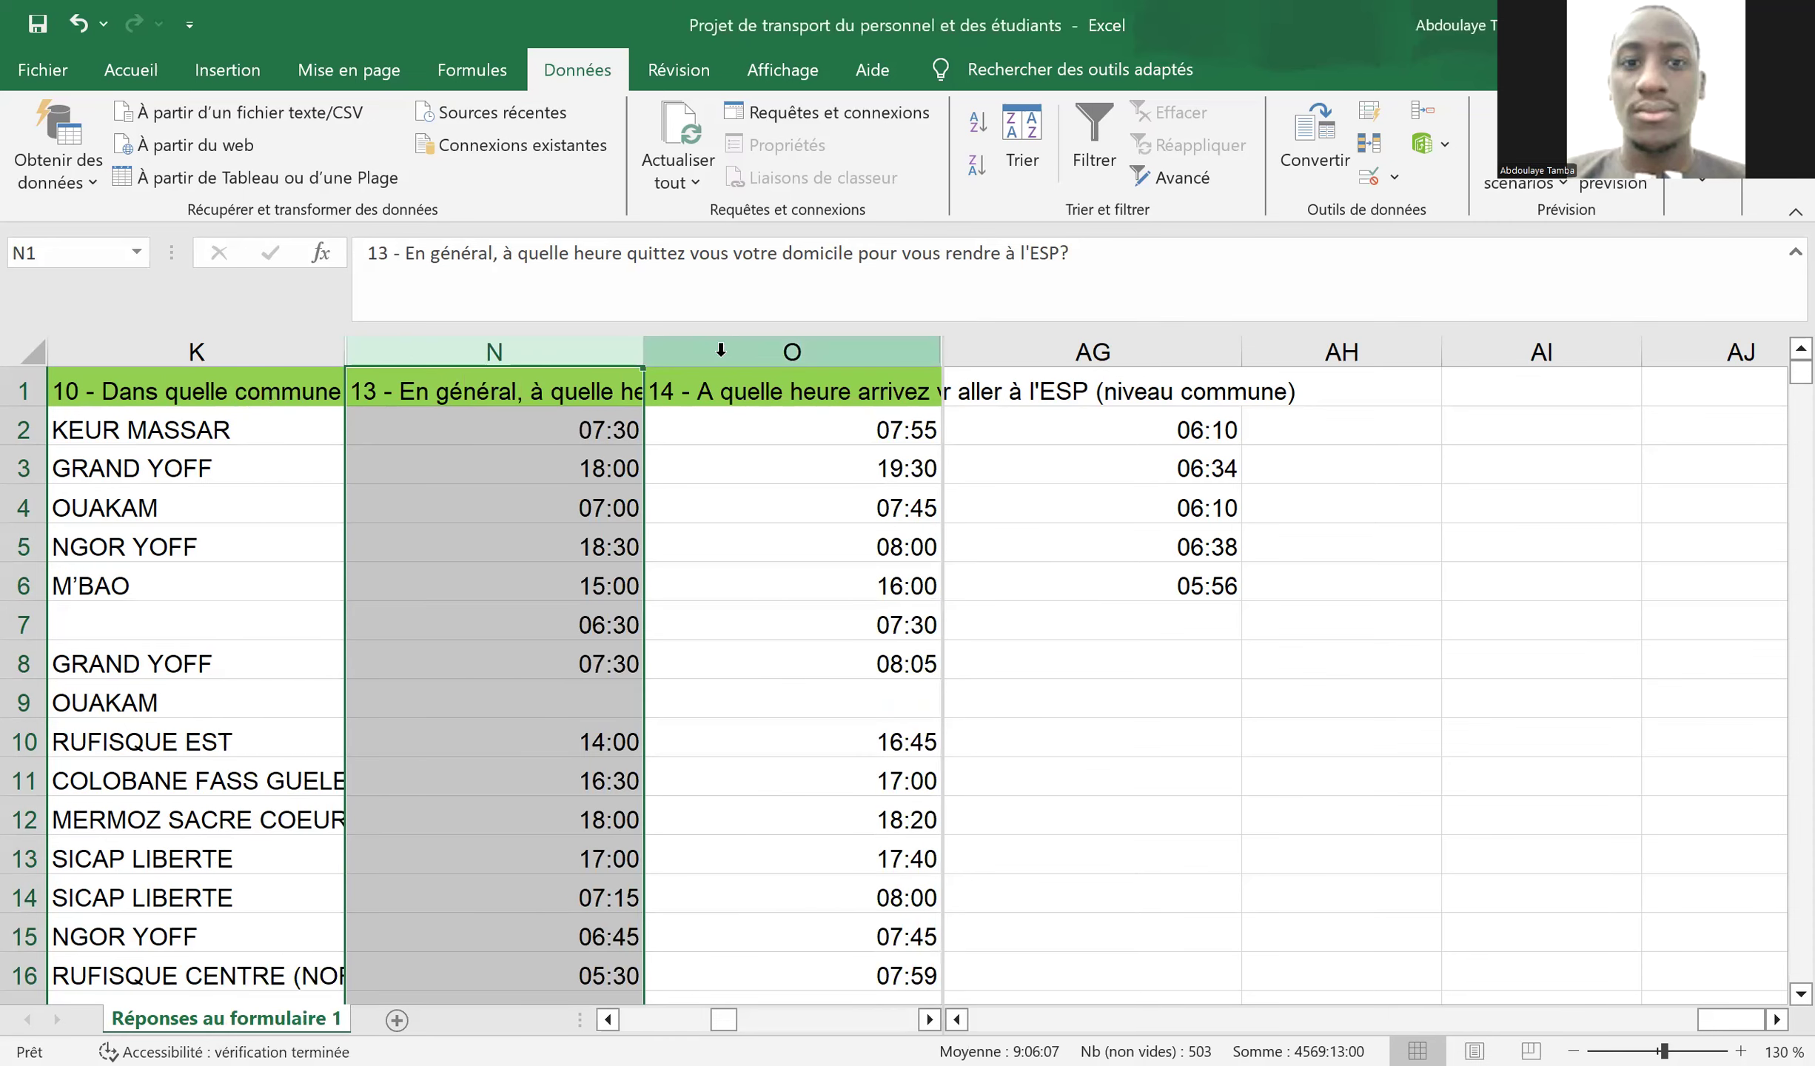
- Format column O, the usual arrival times at the ESP, with the Heure number format of type 13:30
click(749, 350)
right_click(750, 359)
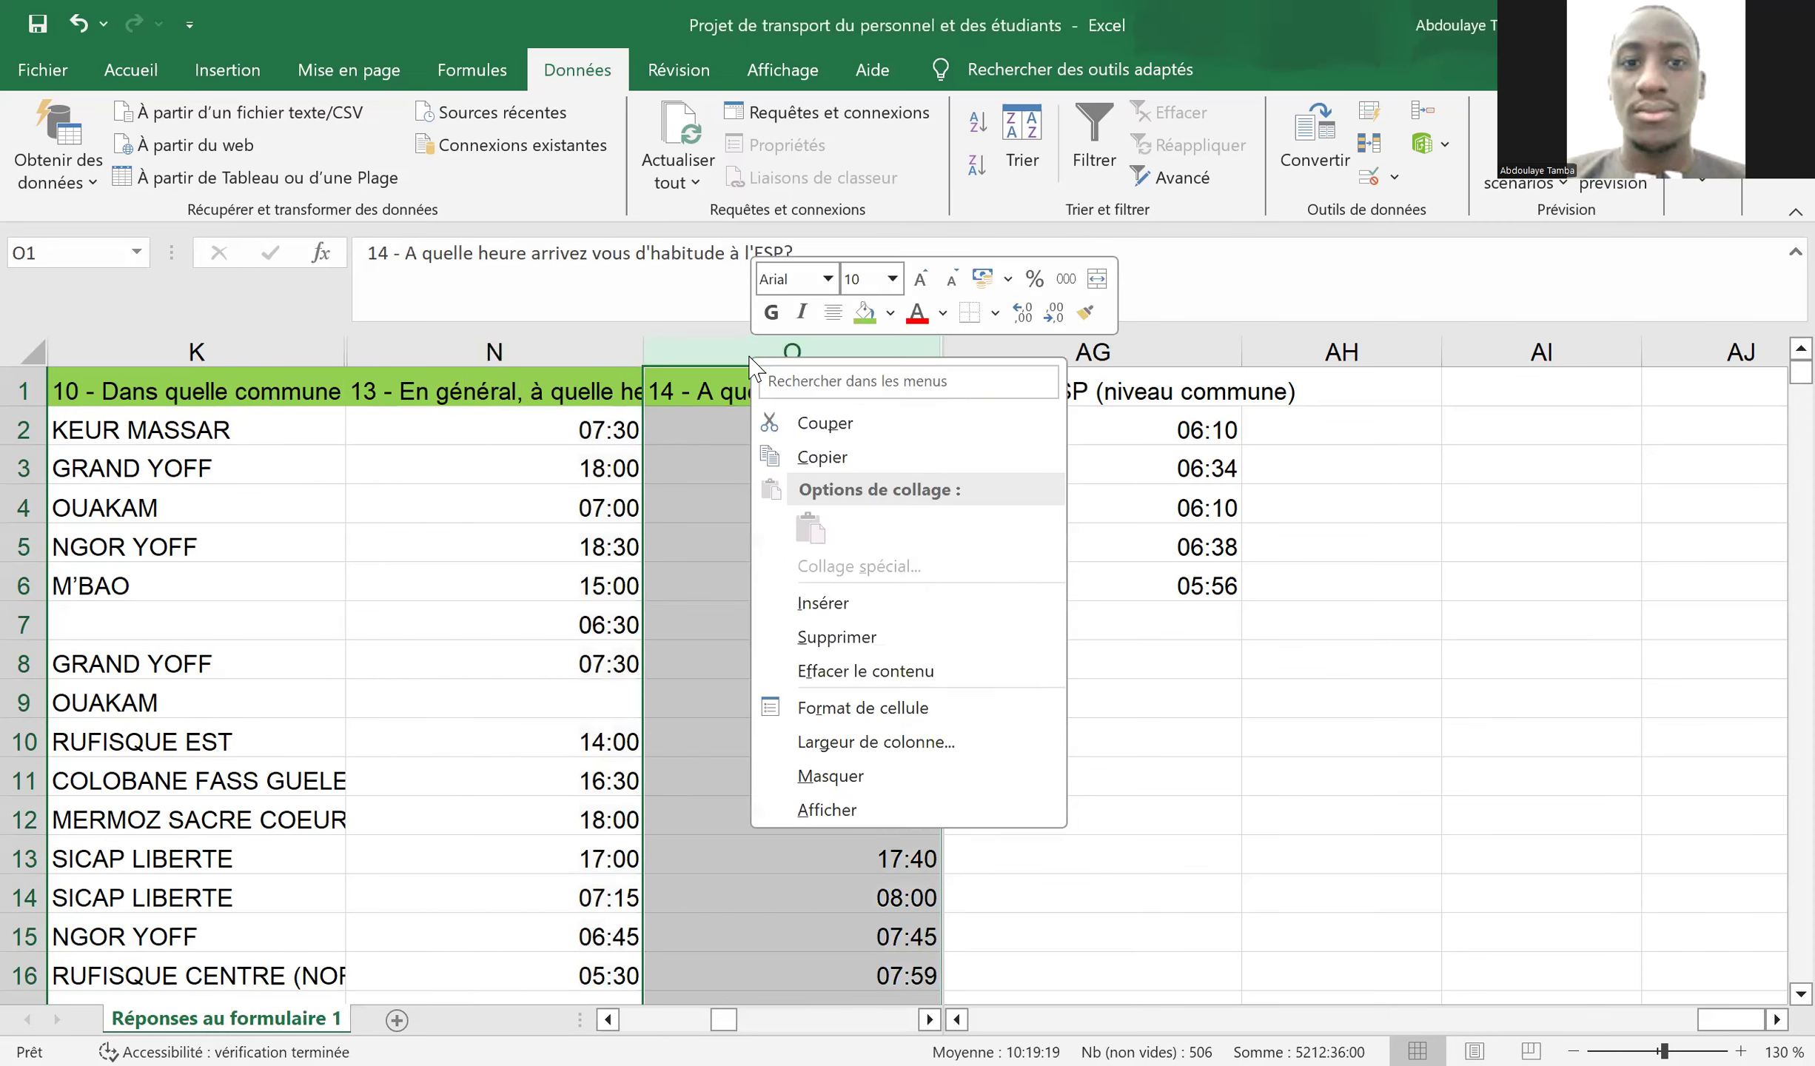
click(842, 709)
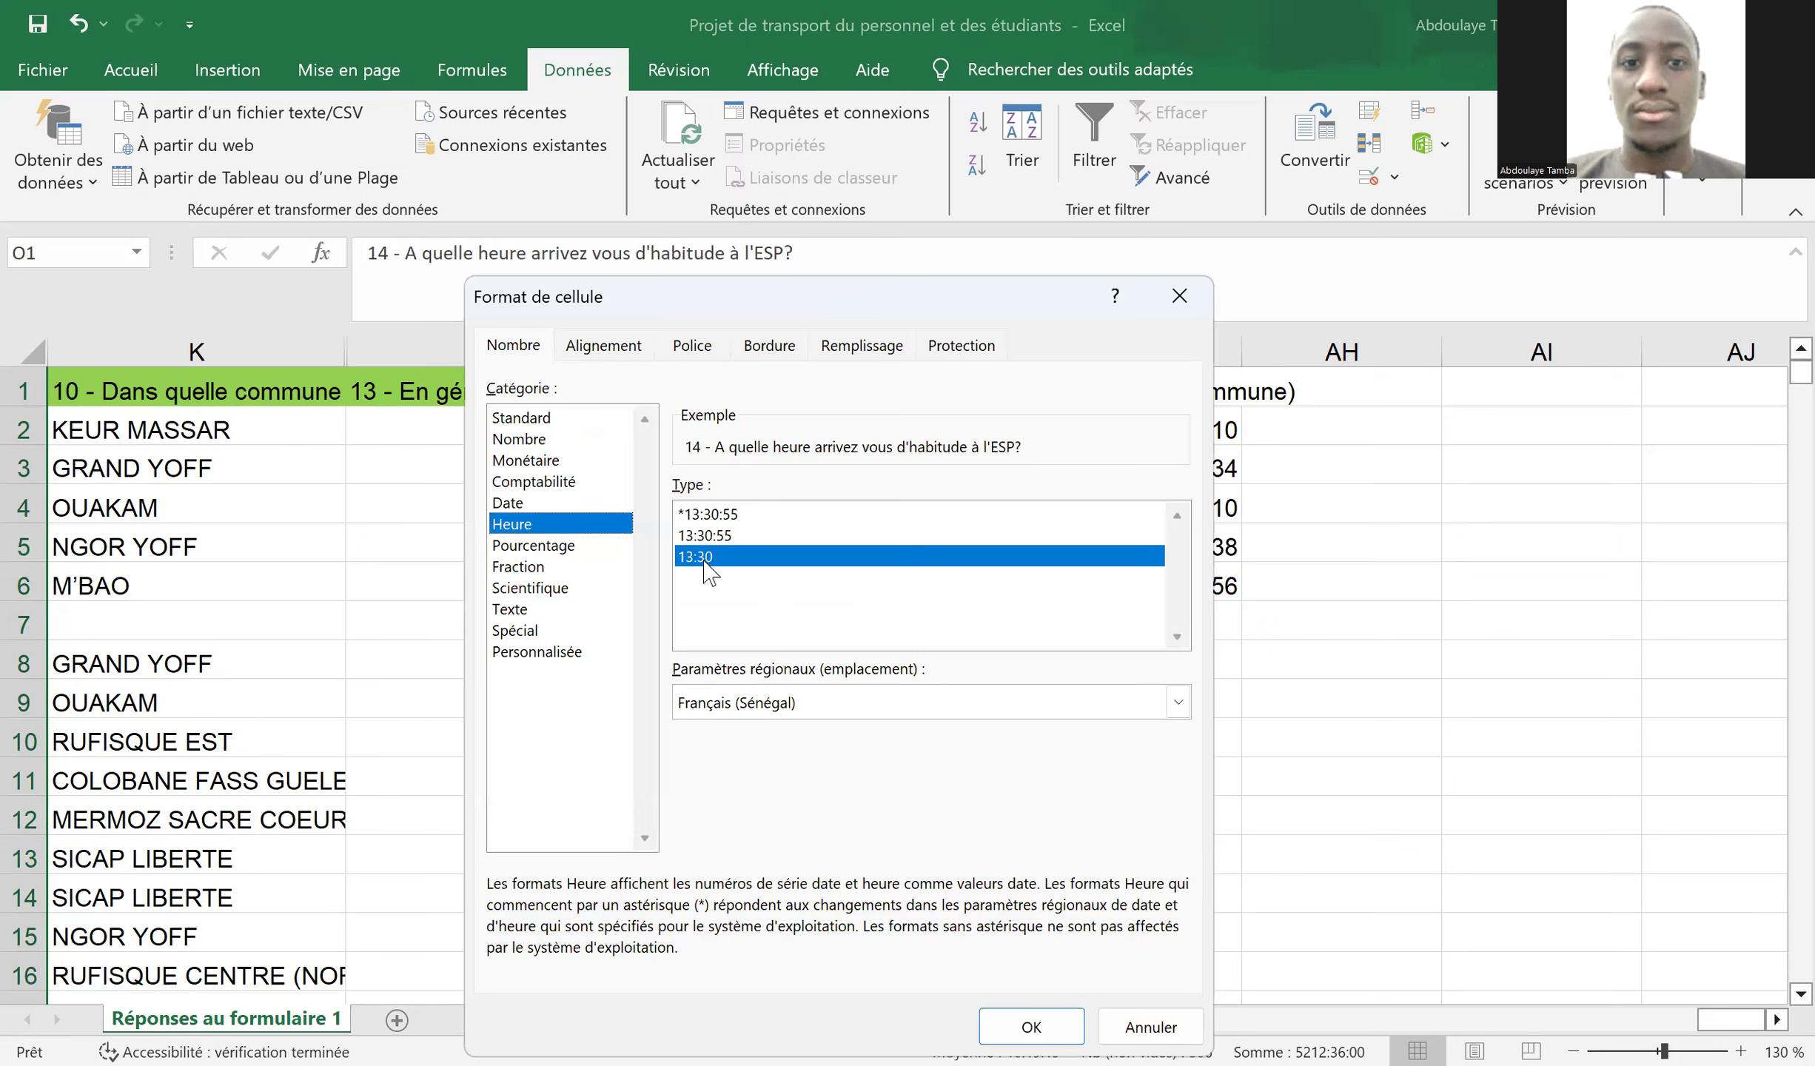
click(1011, 1029)
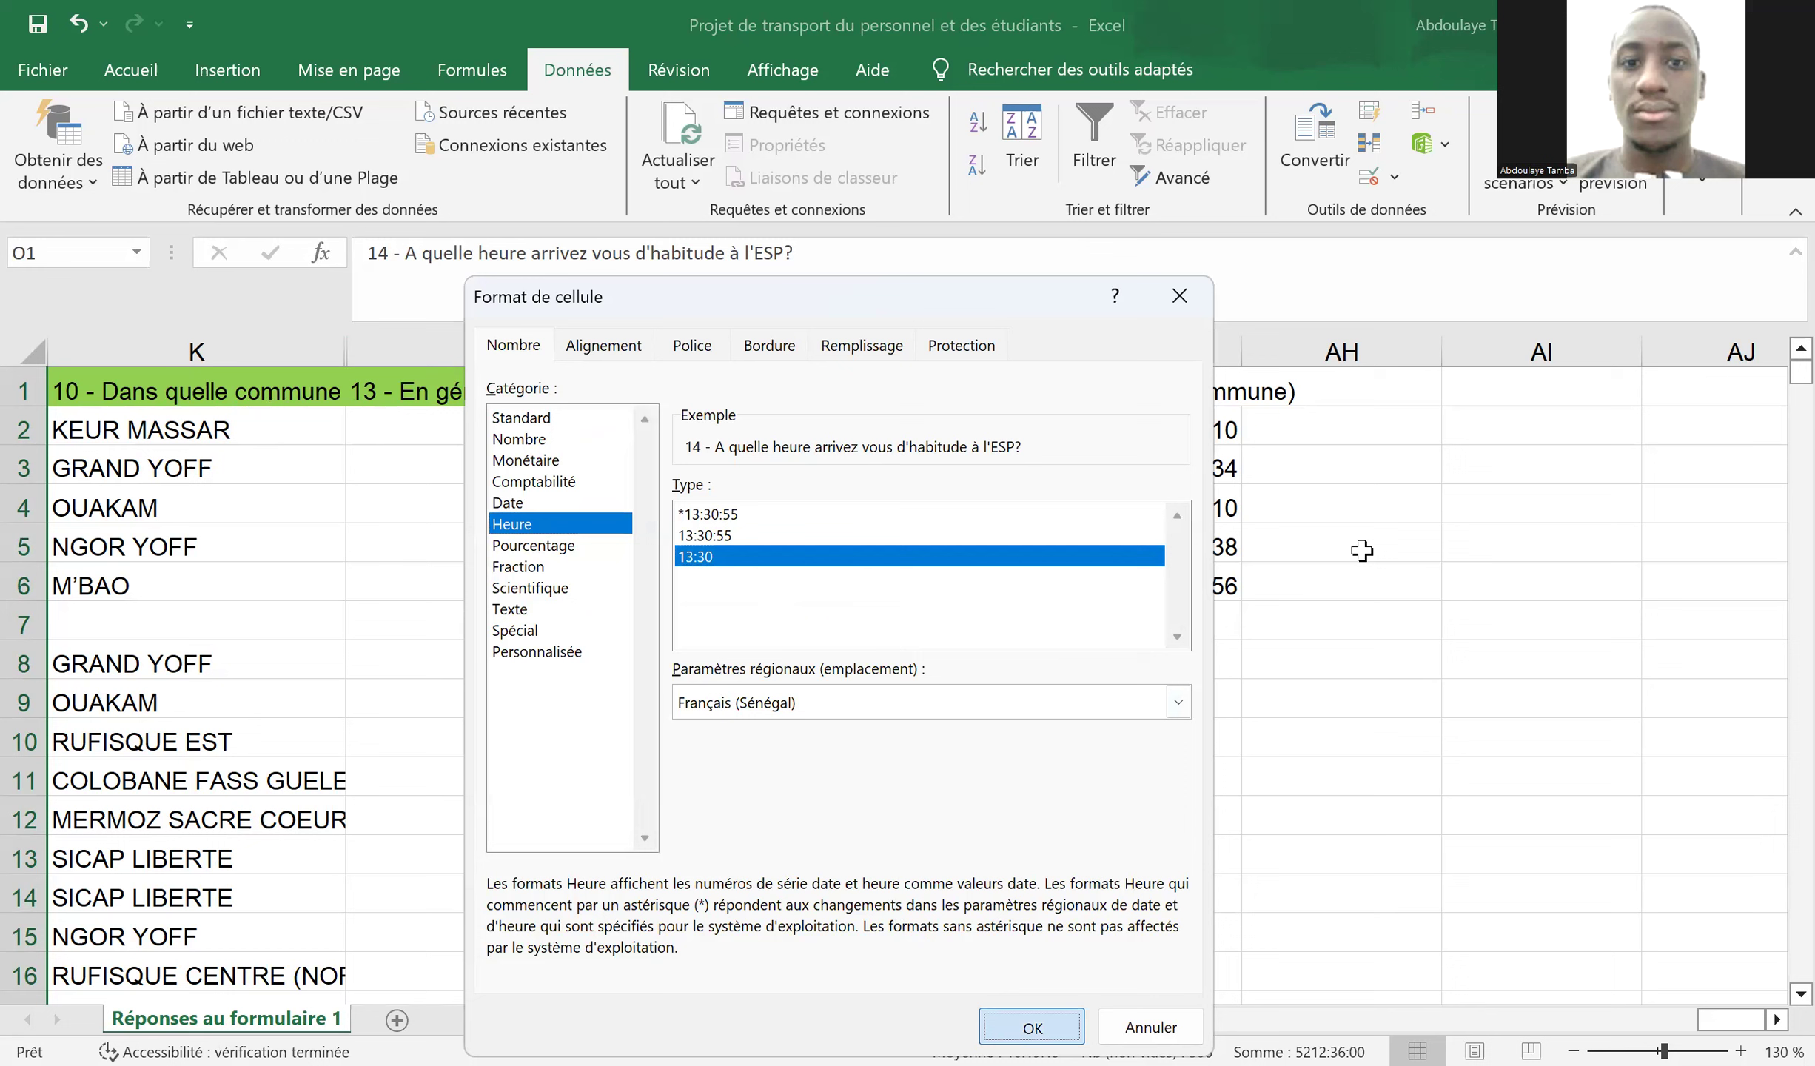
- Enter the heading "Quelle heure de départ du bus" in cell AI1
double_click(1161, 594)
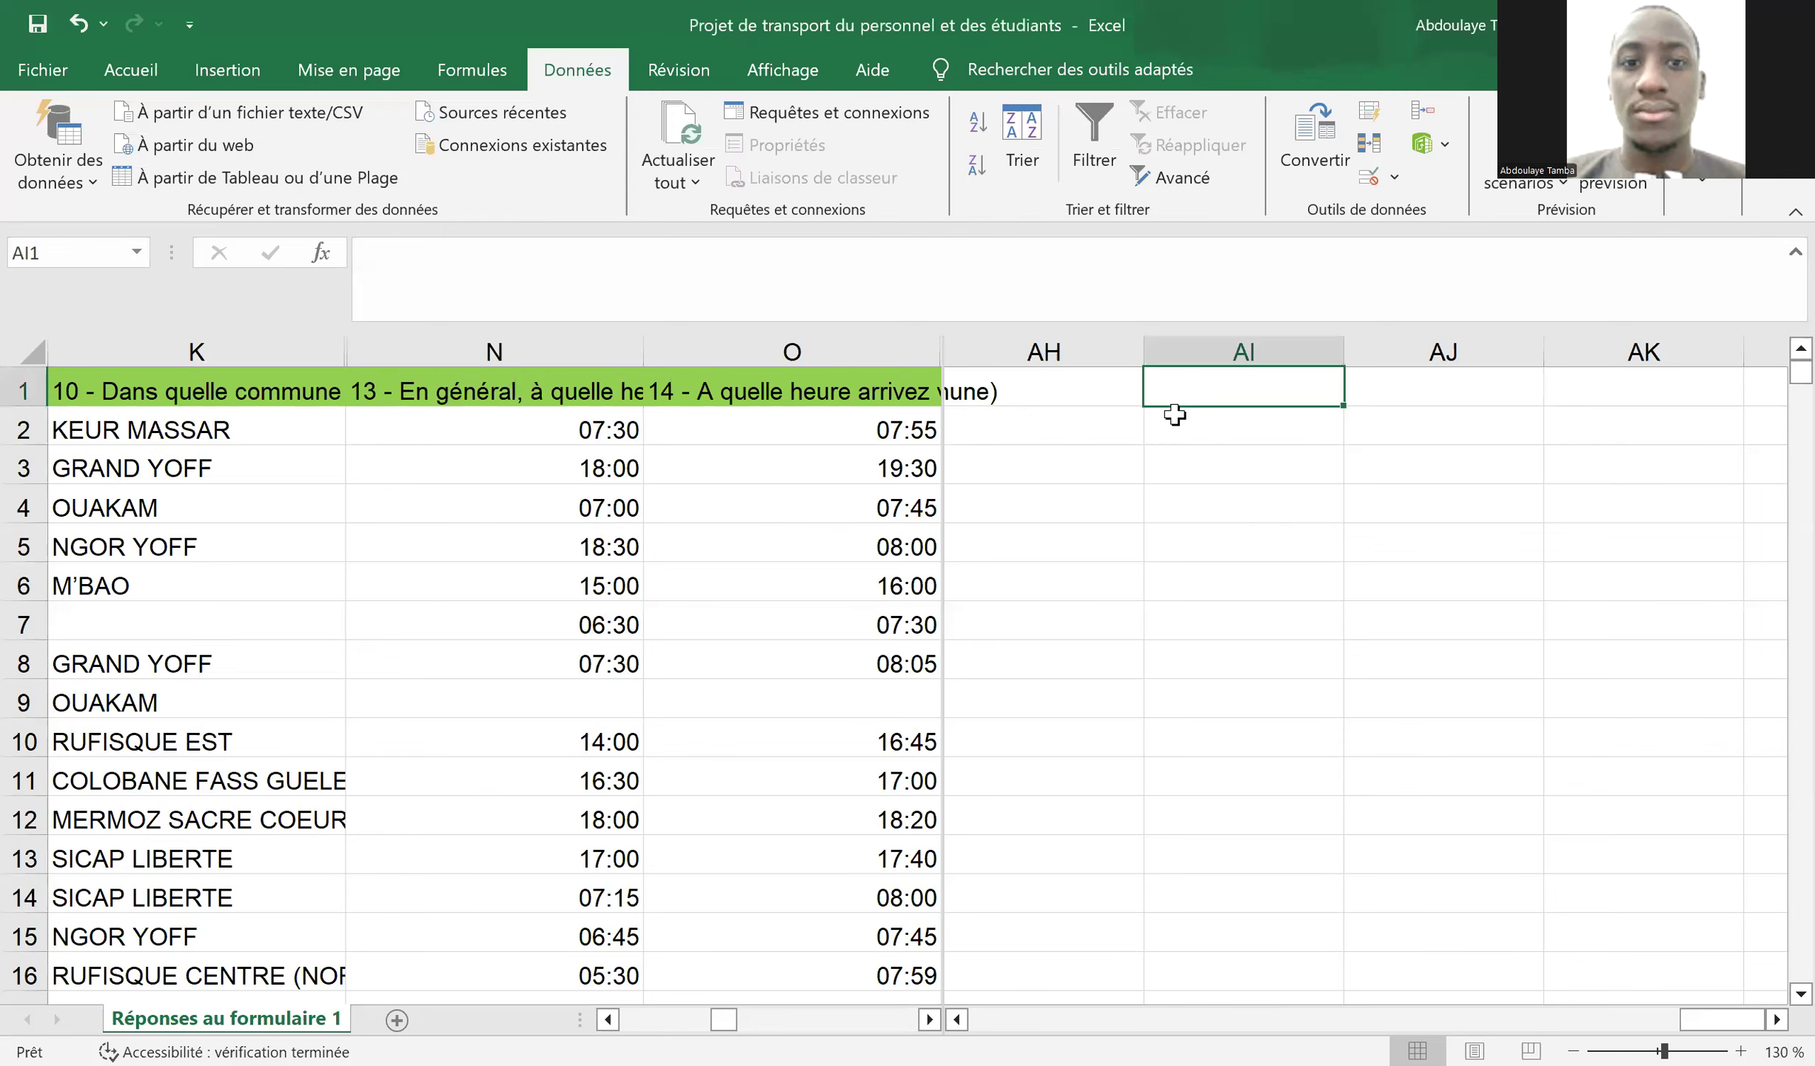
text(Qu)
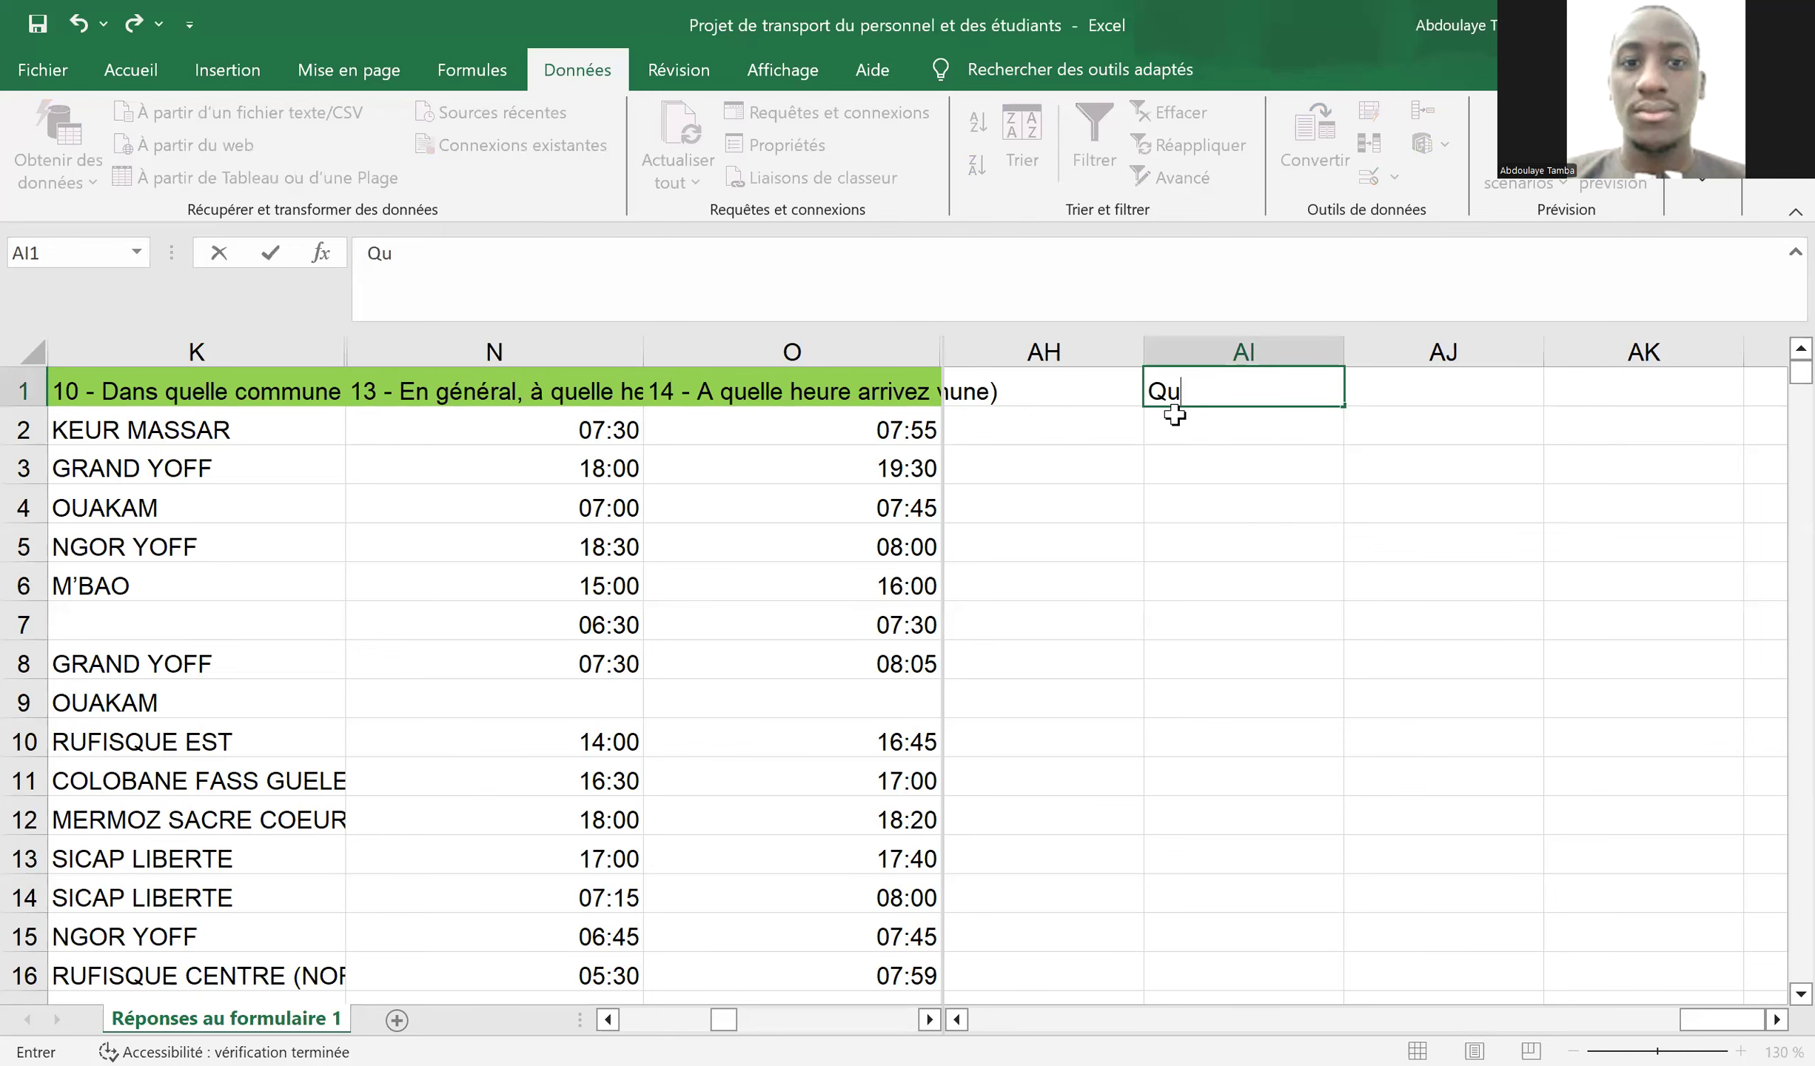
text(elle heure de )
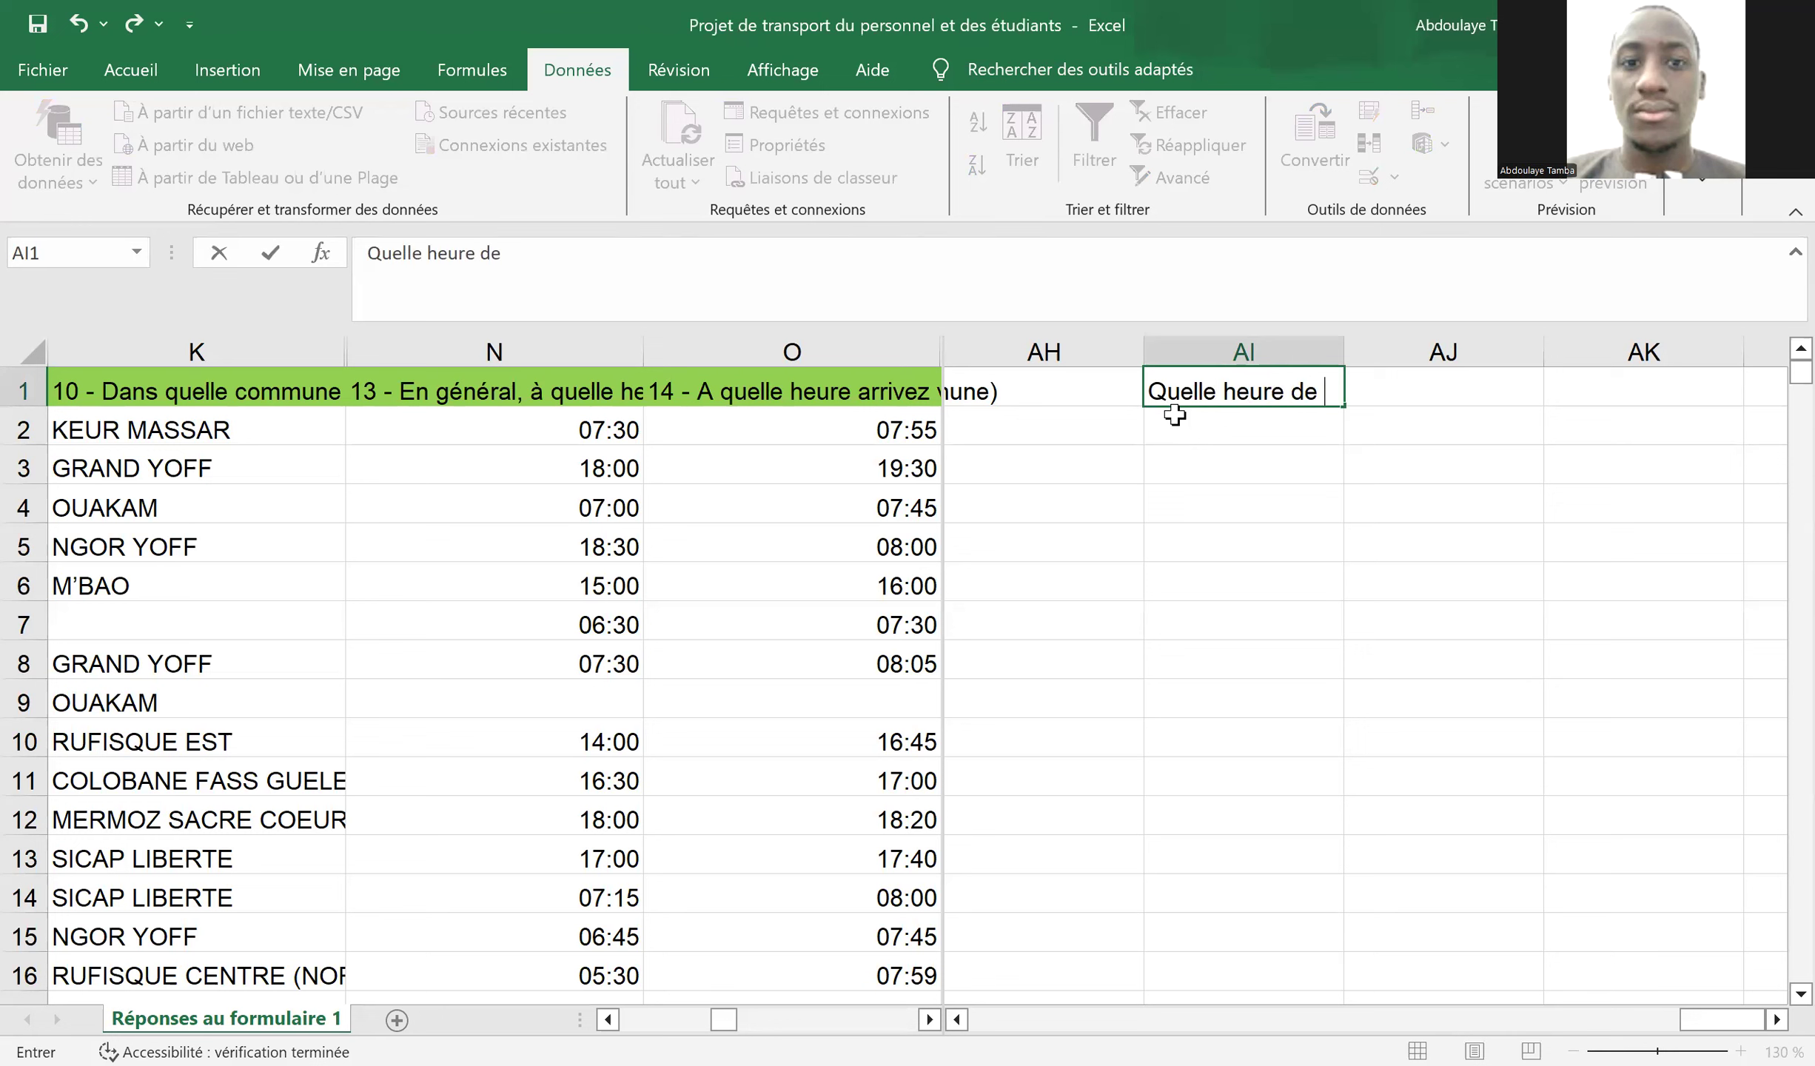
text(départ du bus)
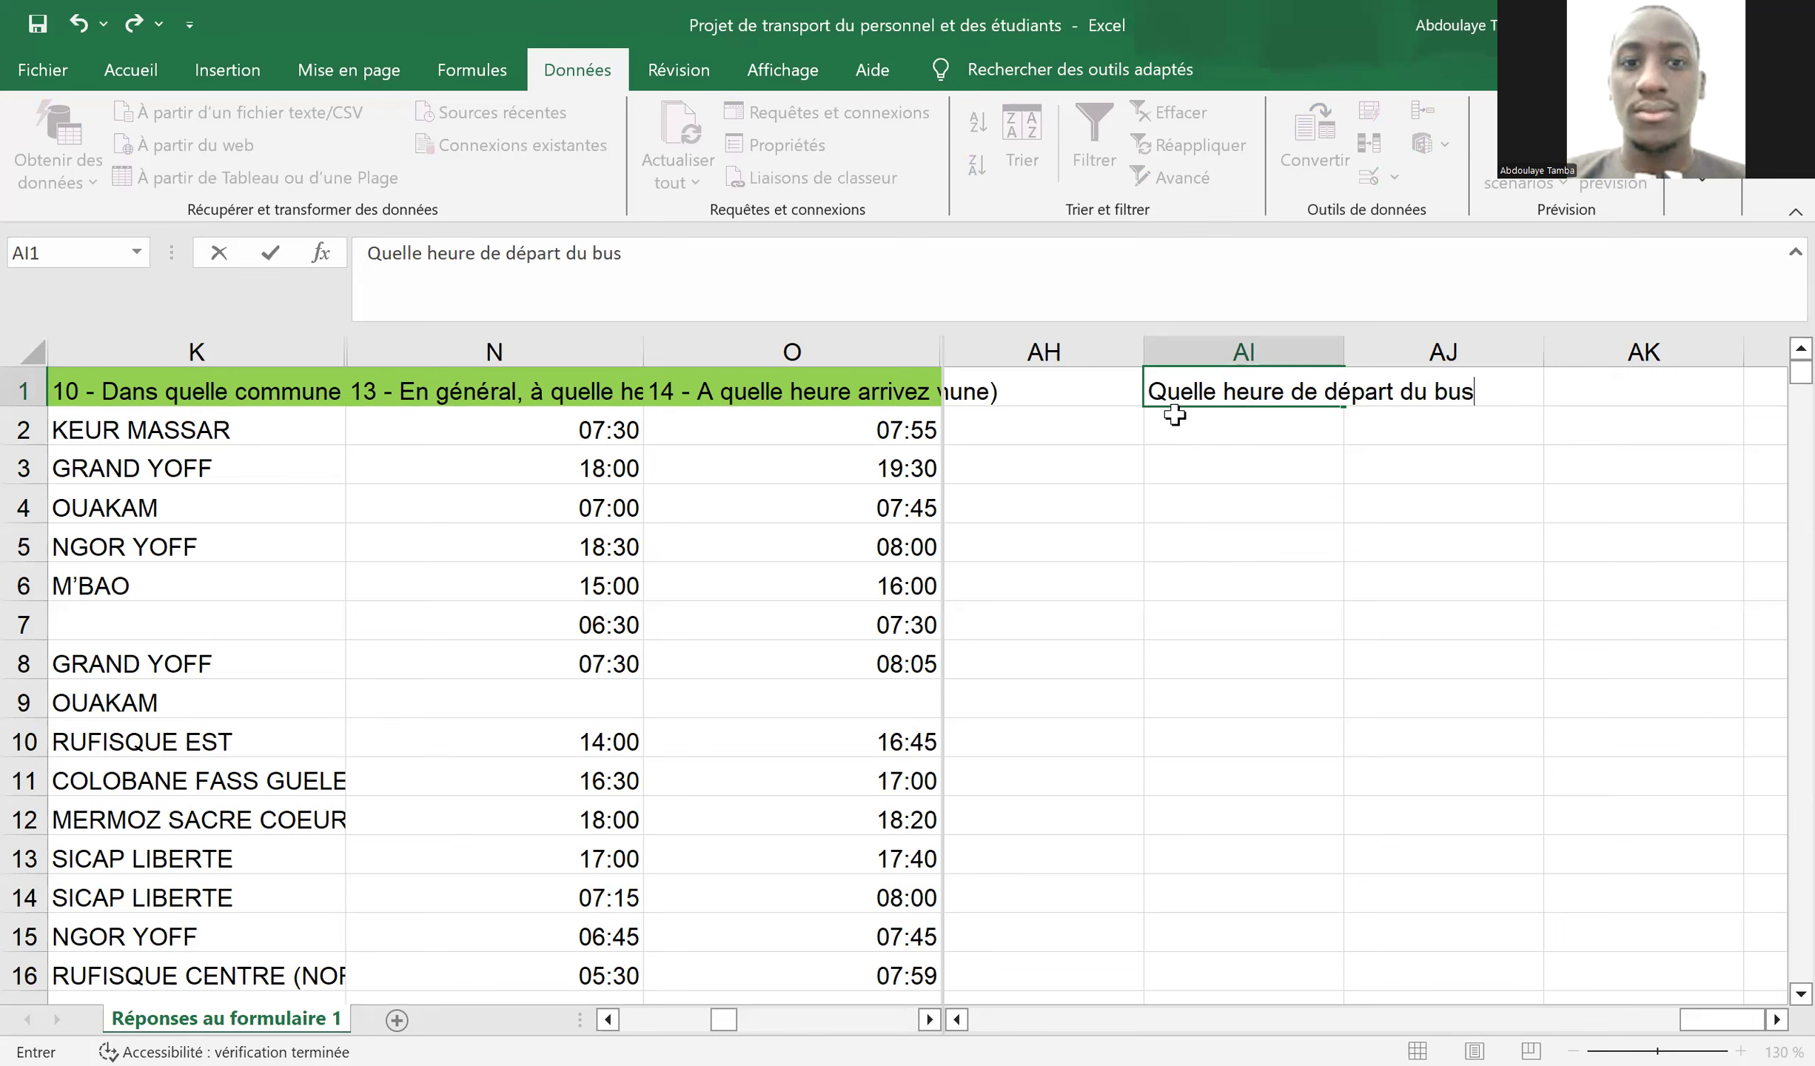
key(Return)
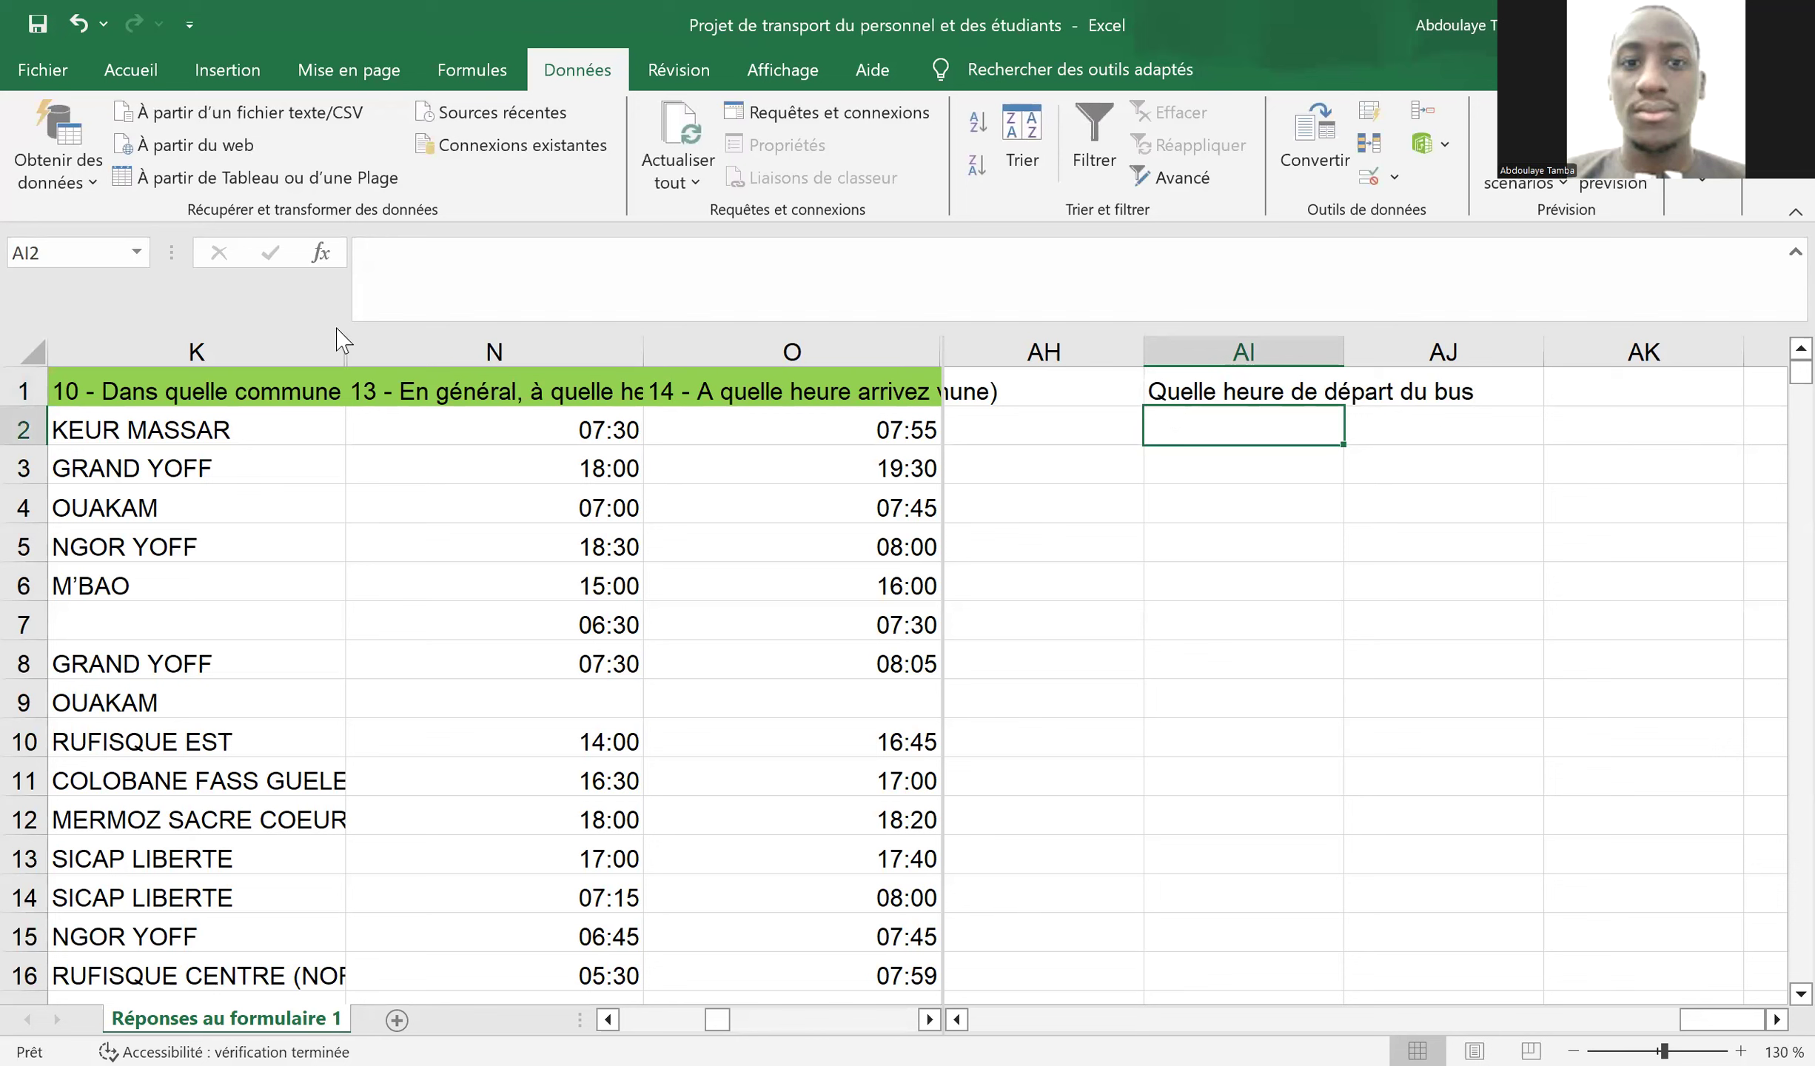
- Copy the commune KEUR MASSAR from cell K2 into cell AI2 below the new heading
click(169, 421)
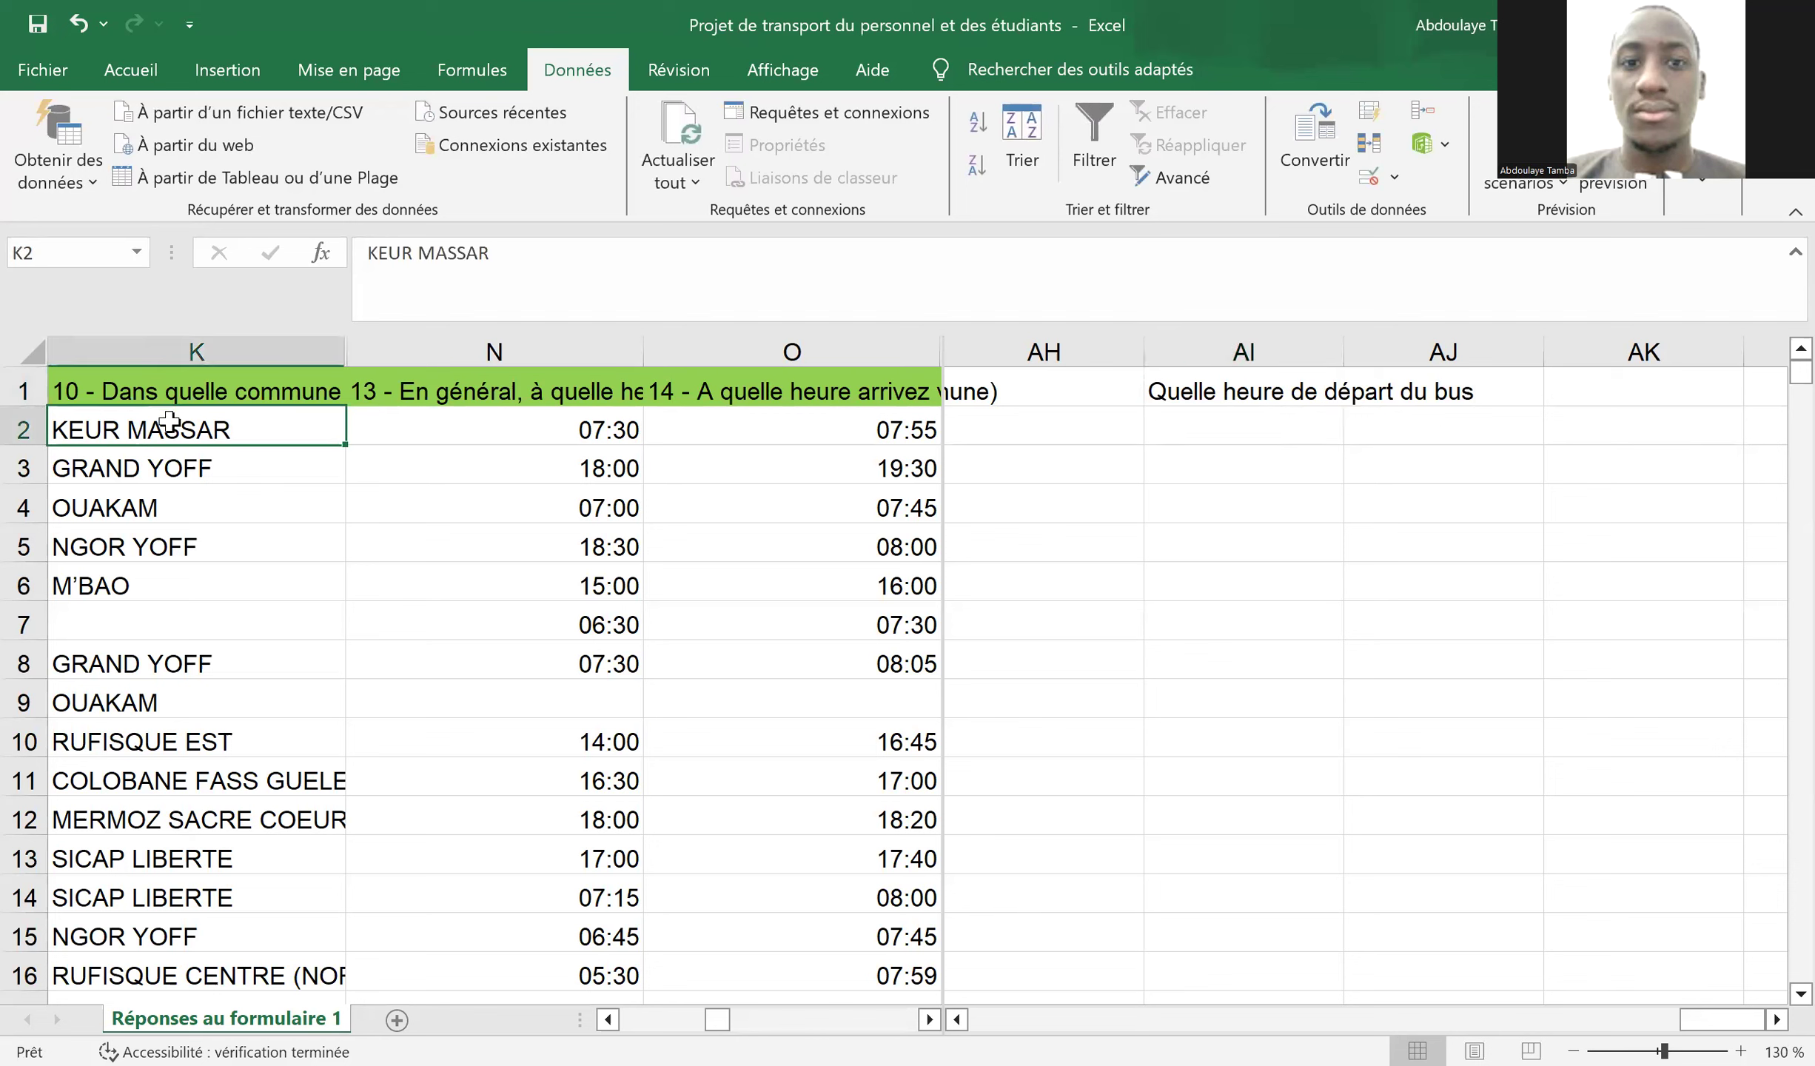
key(ctrl+c)
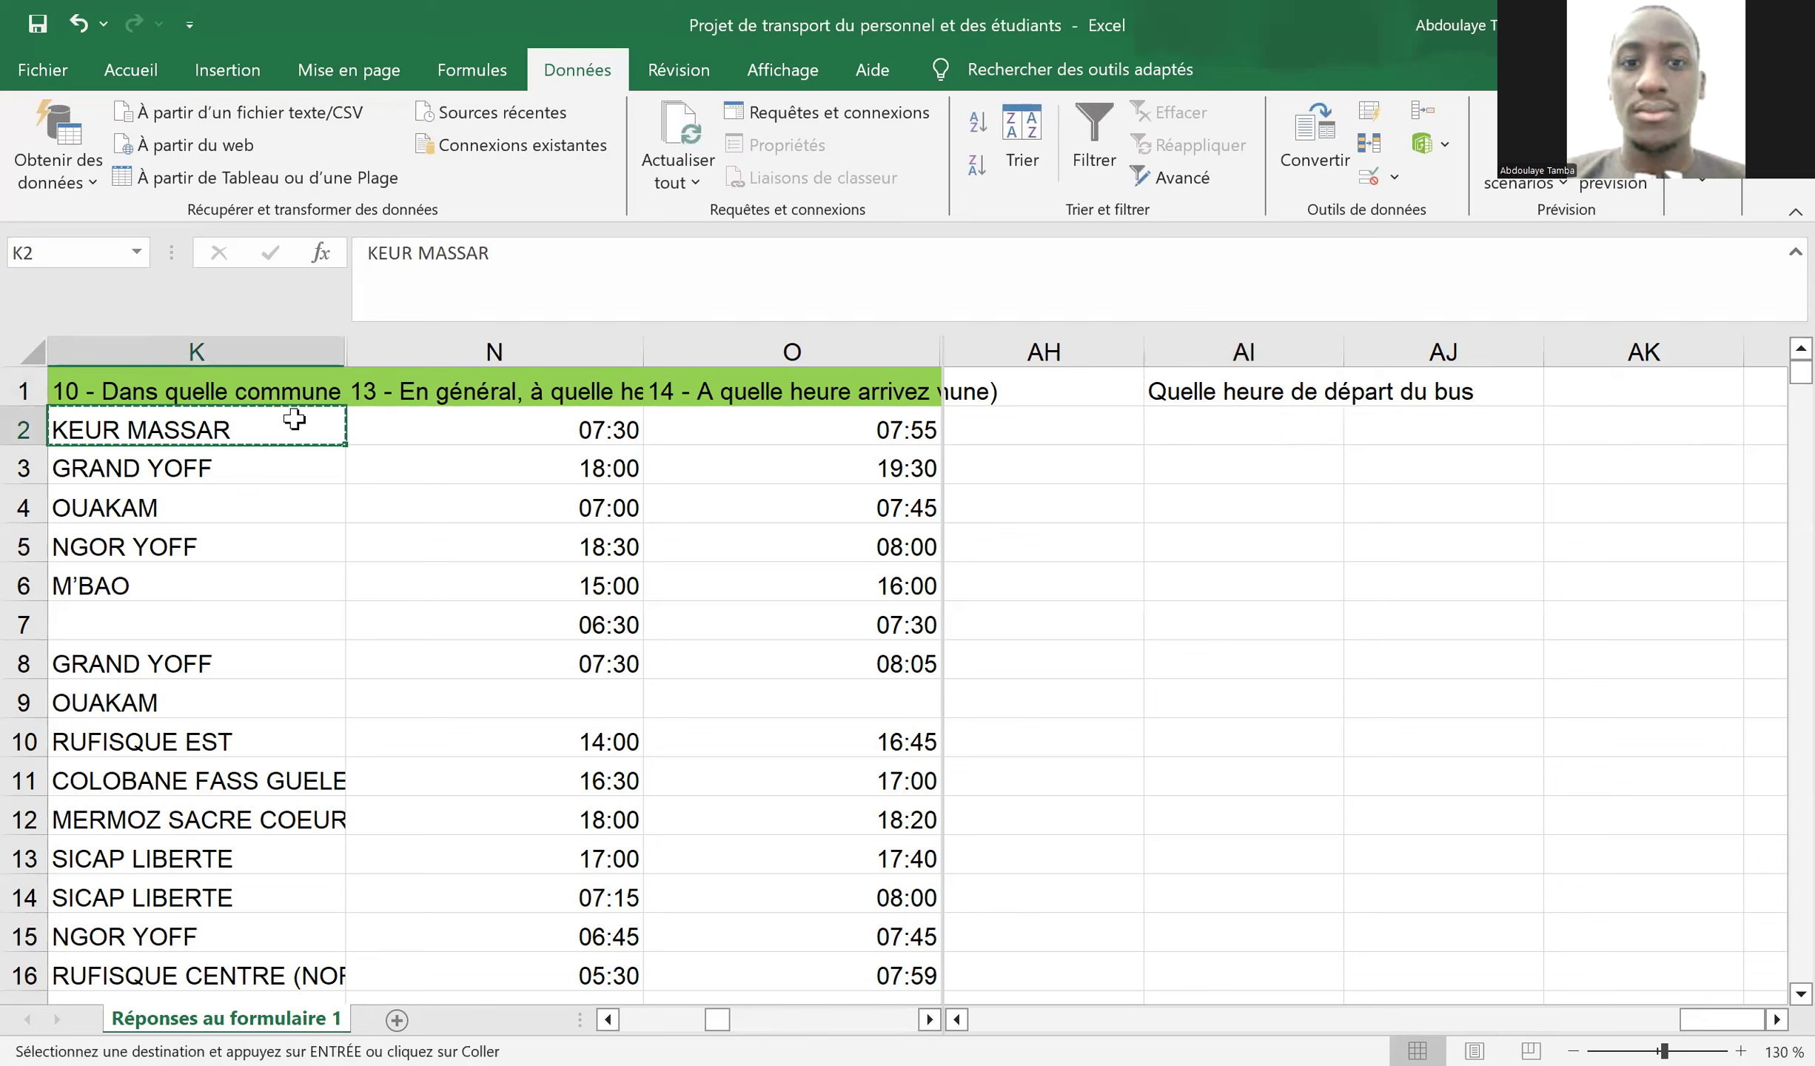
click(1232, 424)
key(ctrl+v)
click(1221, 474)
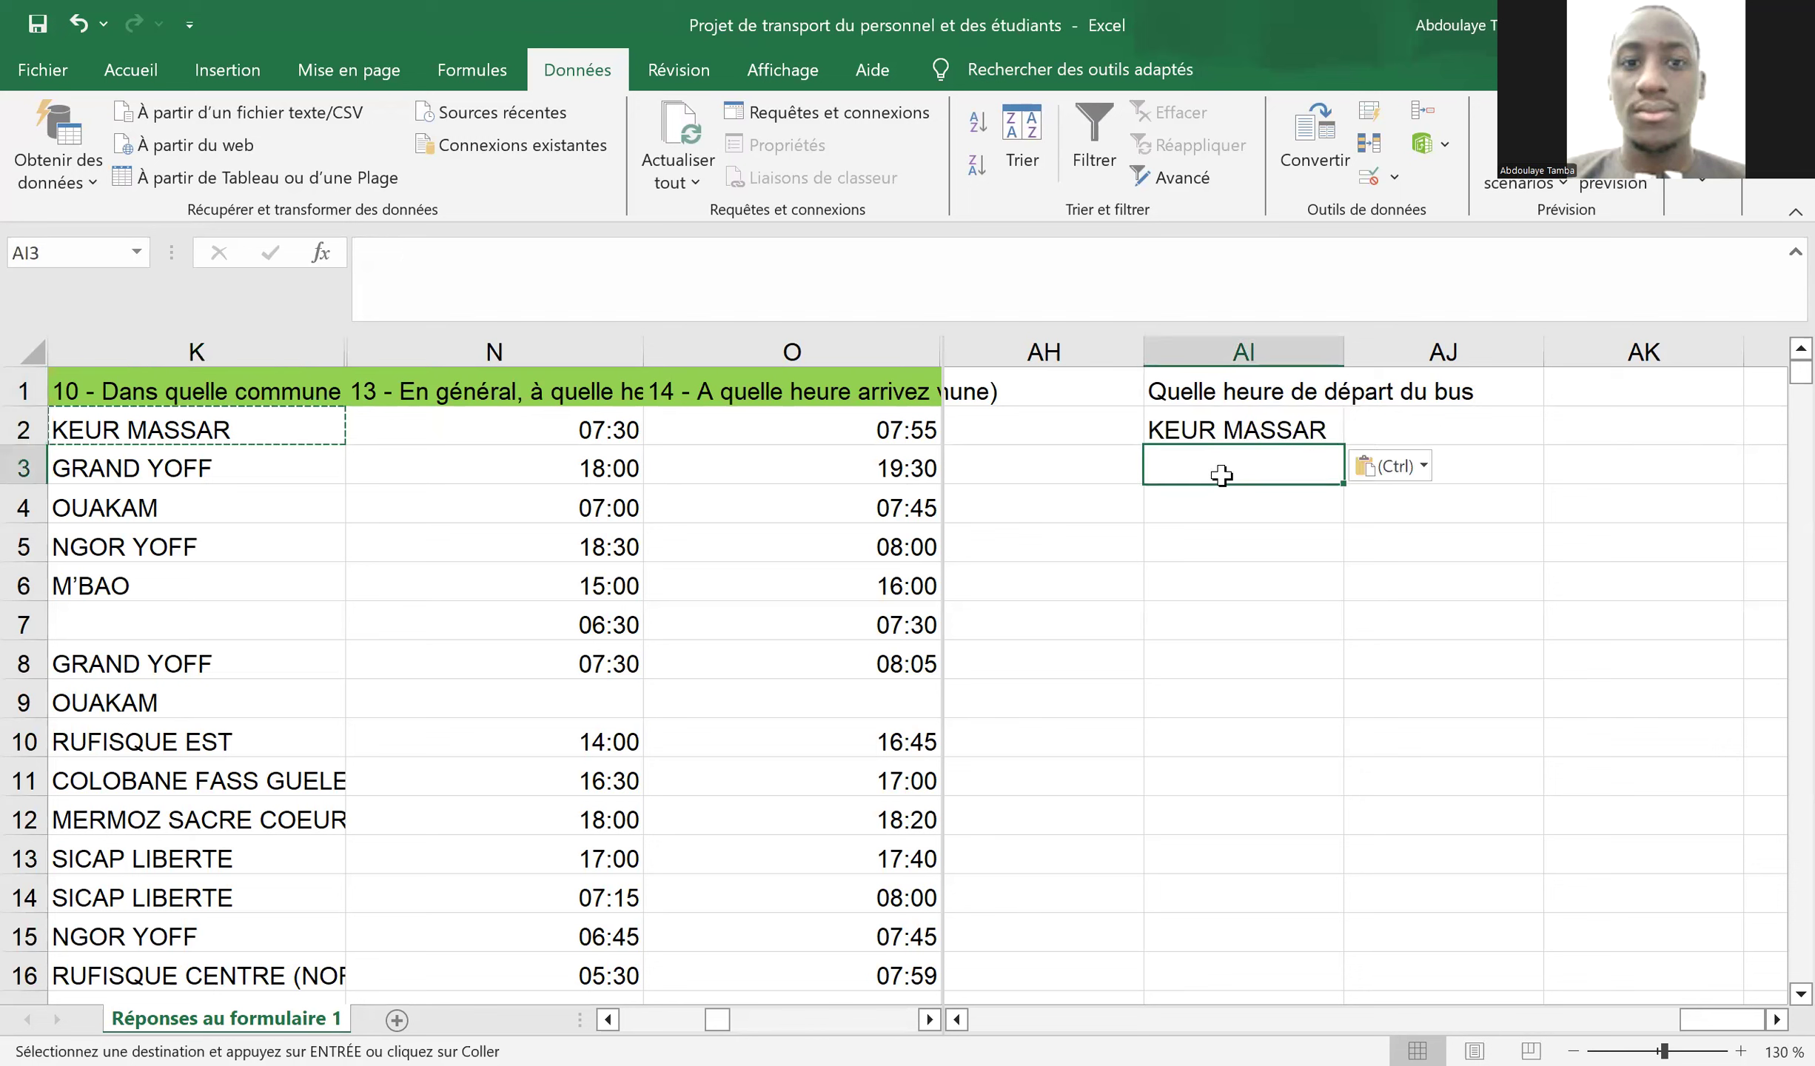
click(172, 510)
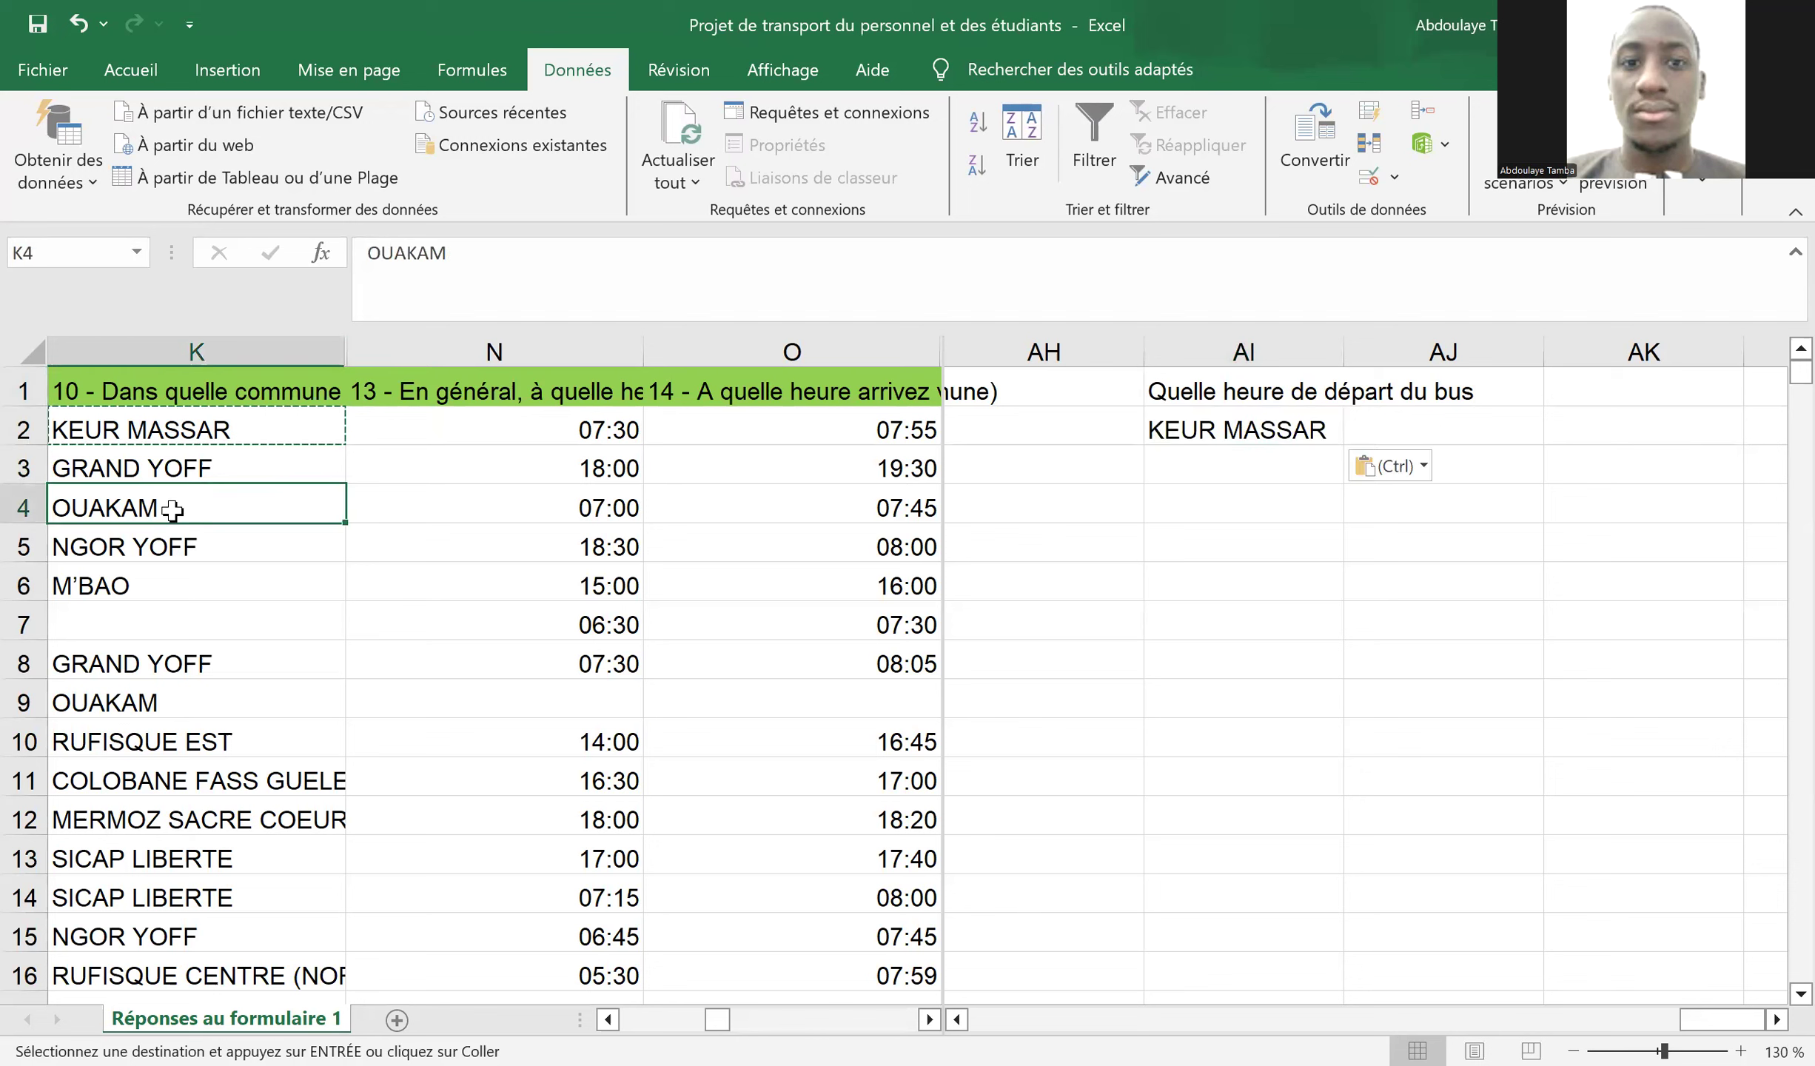
key(ctrl+c)
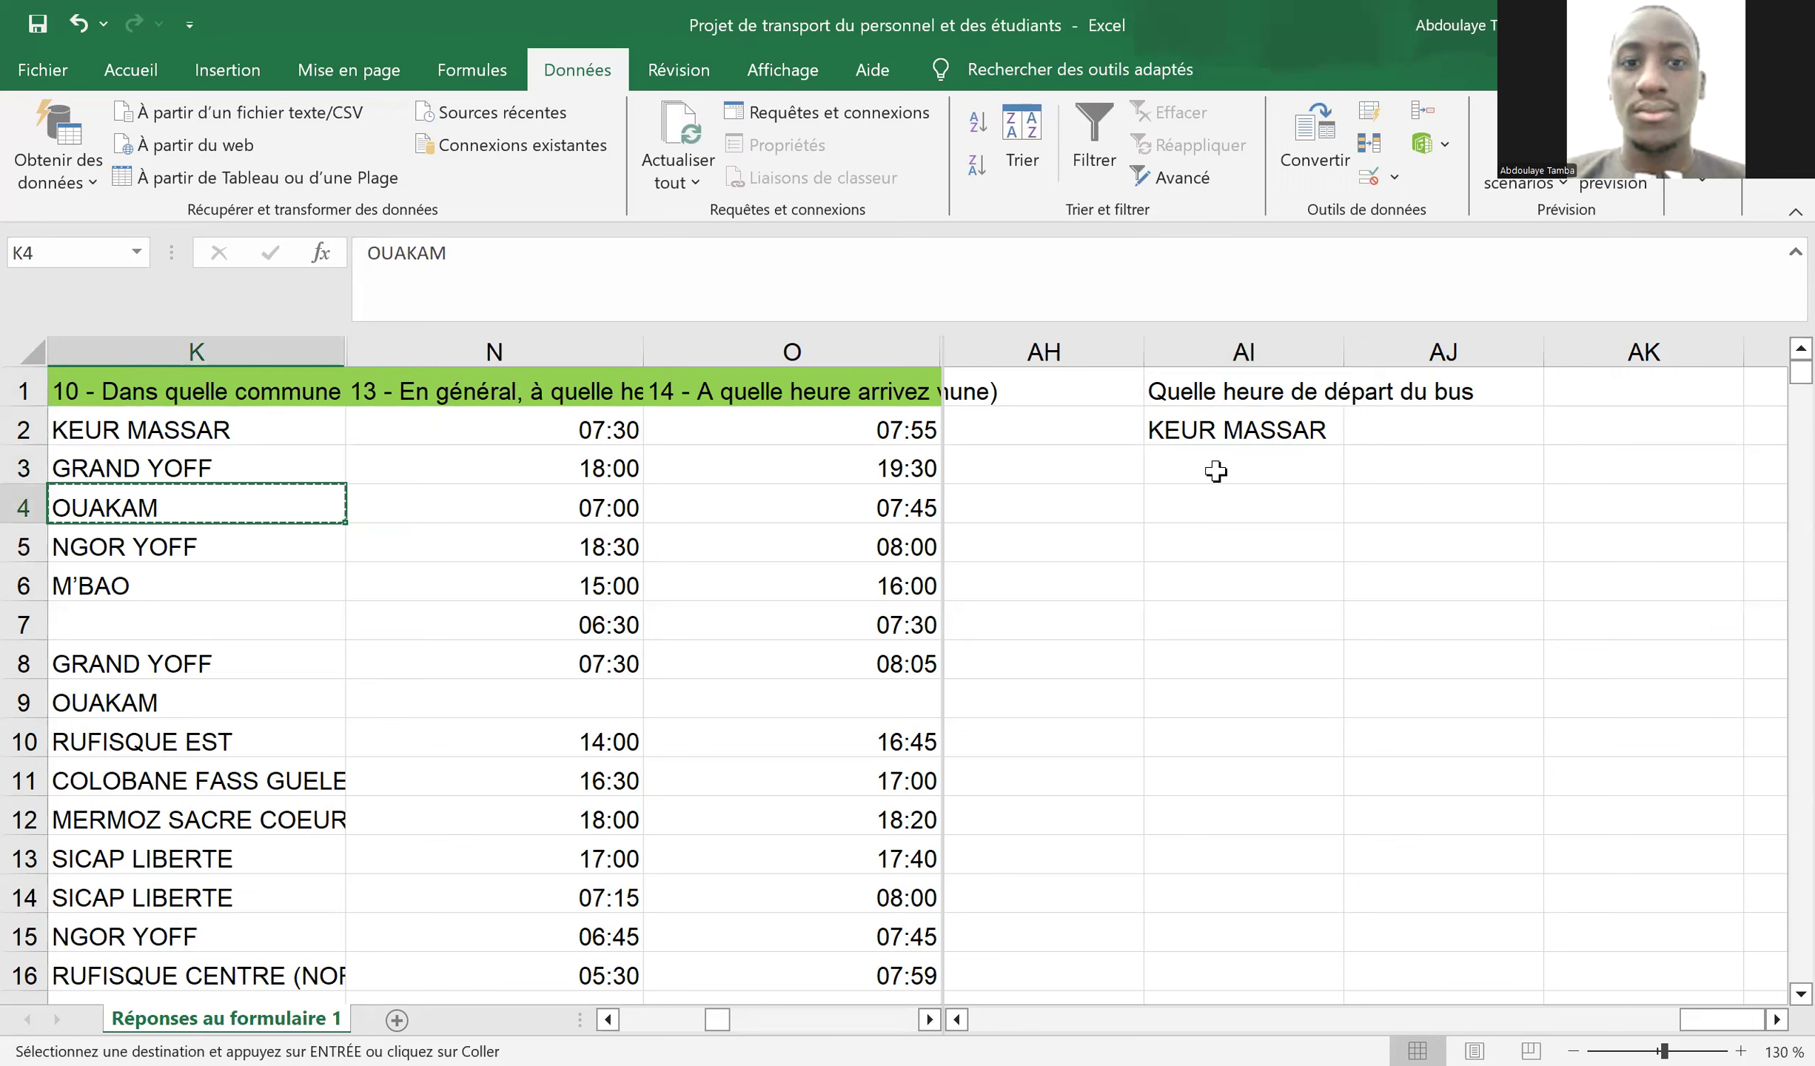
double_click(1218, 472)
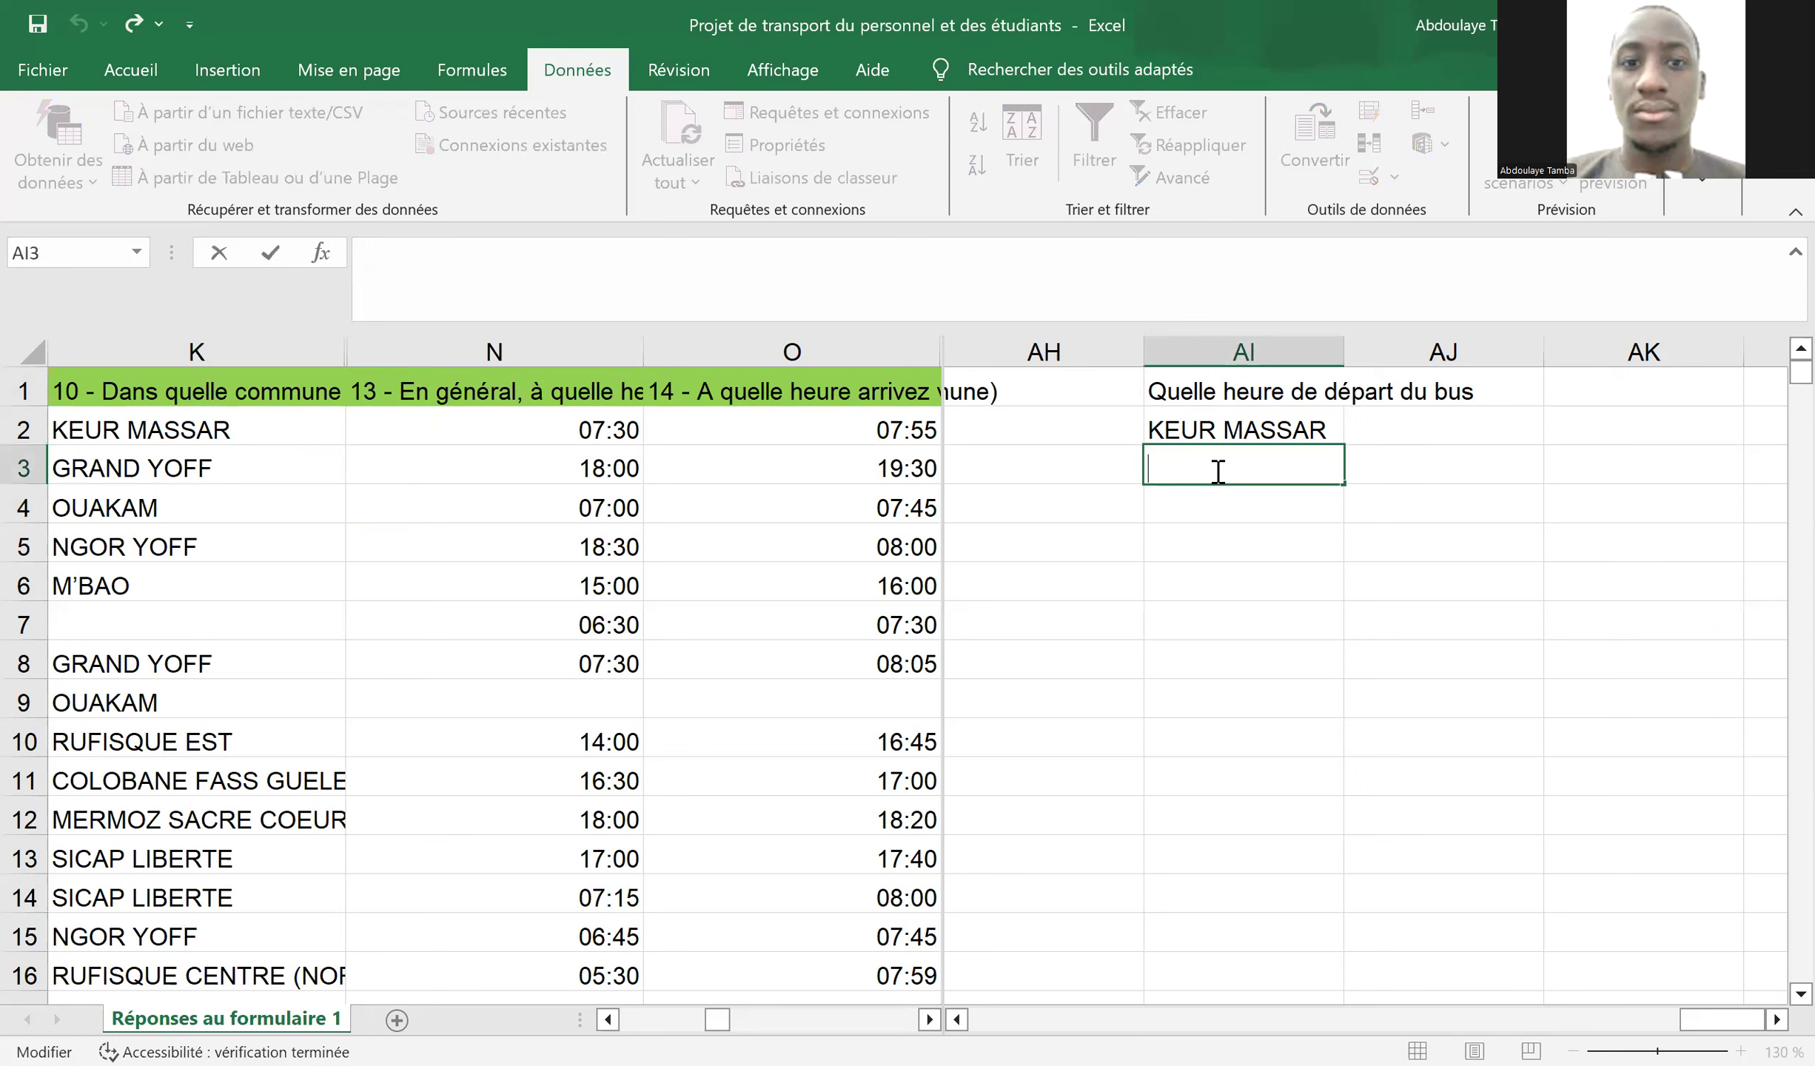
key(Return)
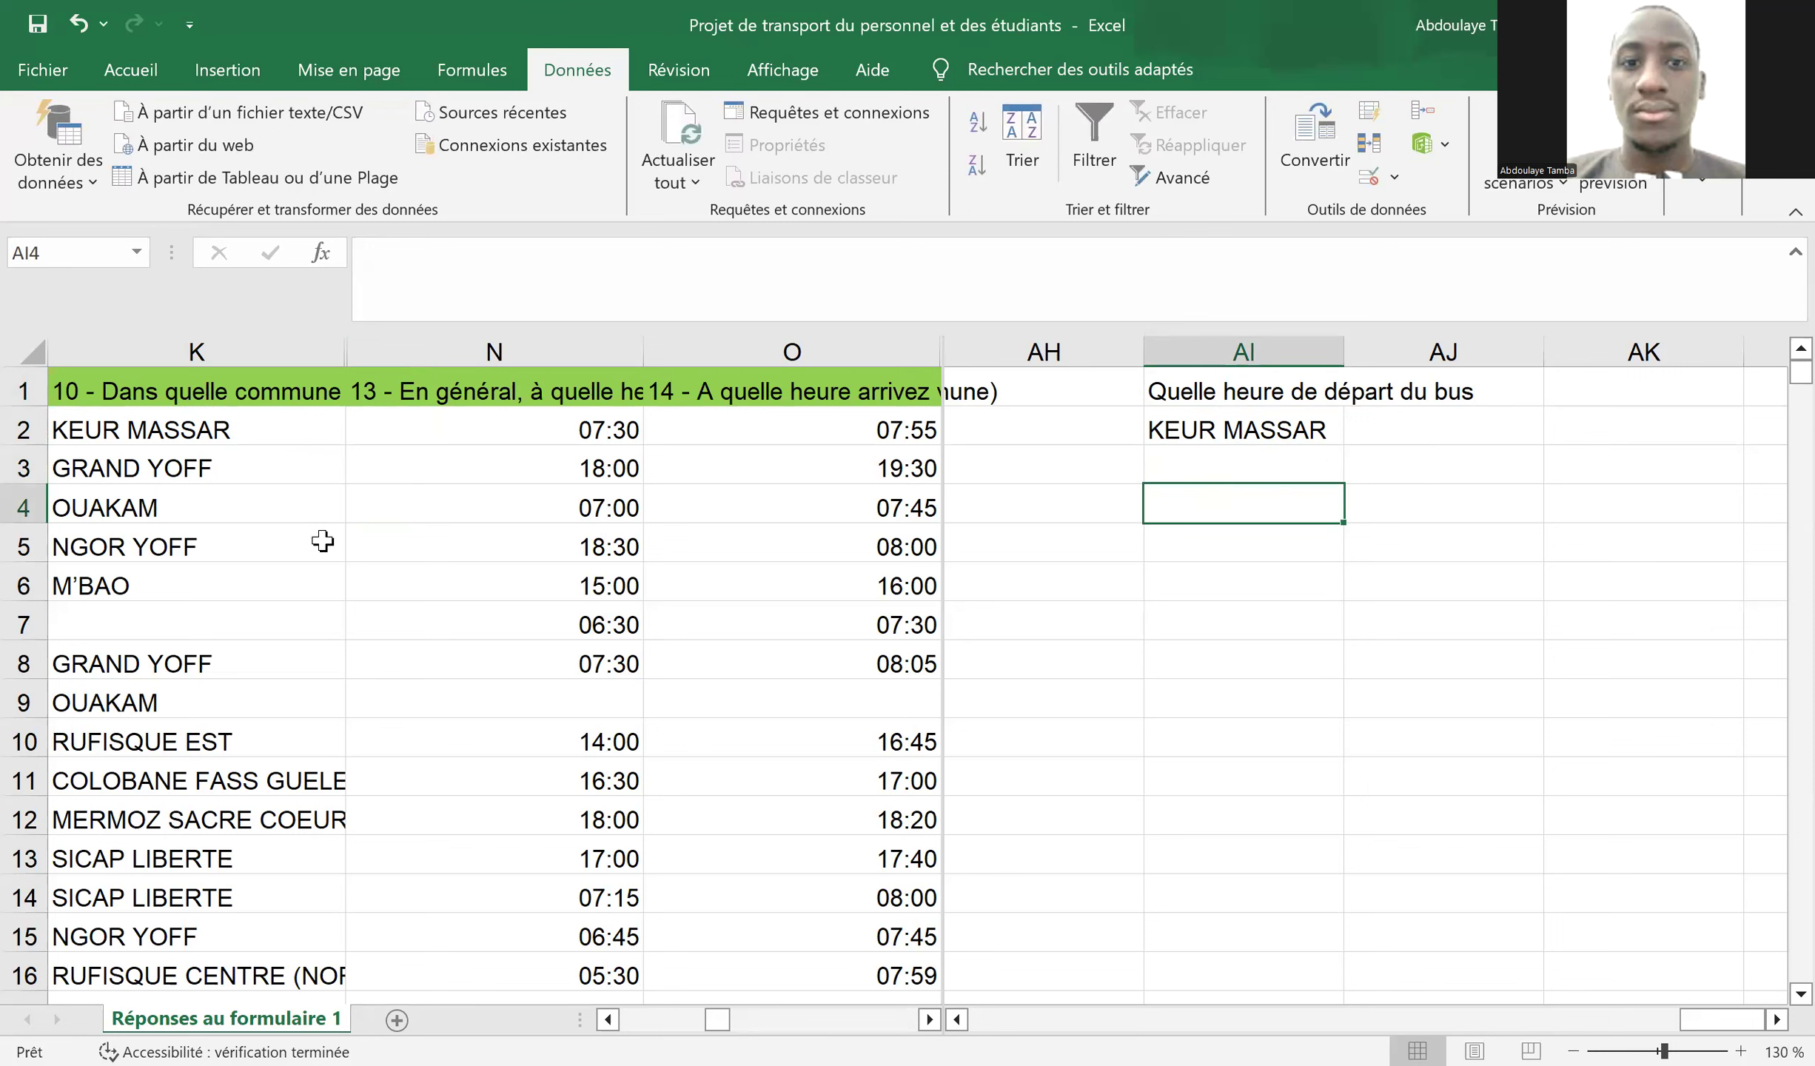
- Copy the commune OUAKAM from cell K4 into cell AI3
click(214, 492)
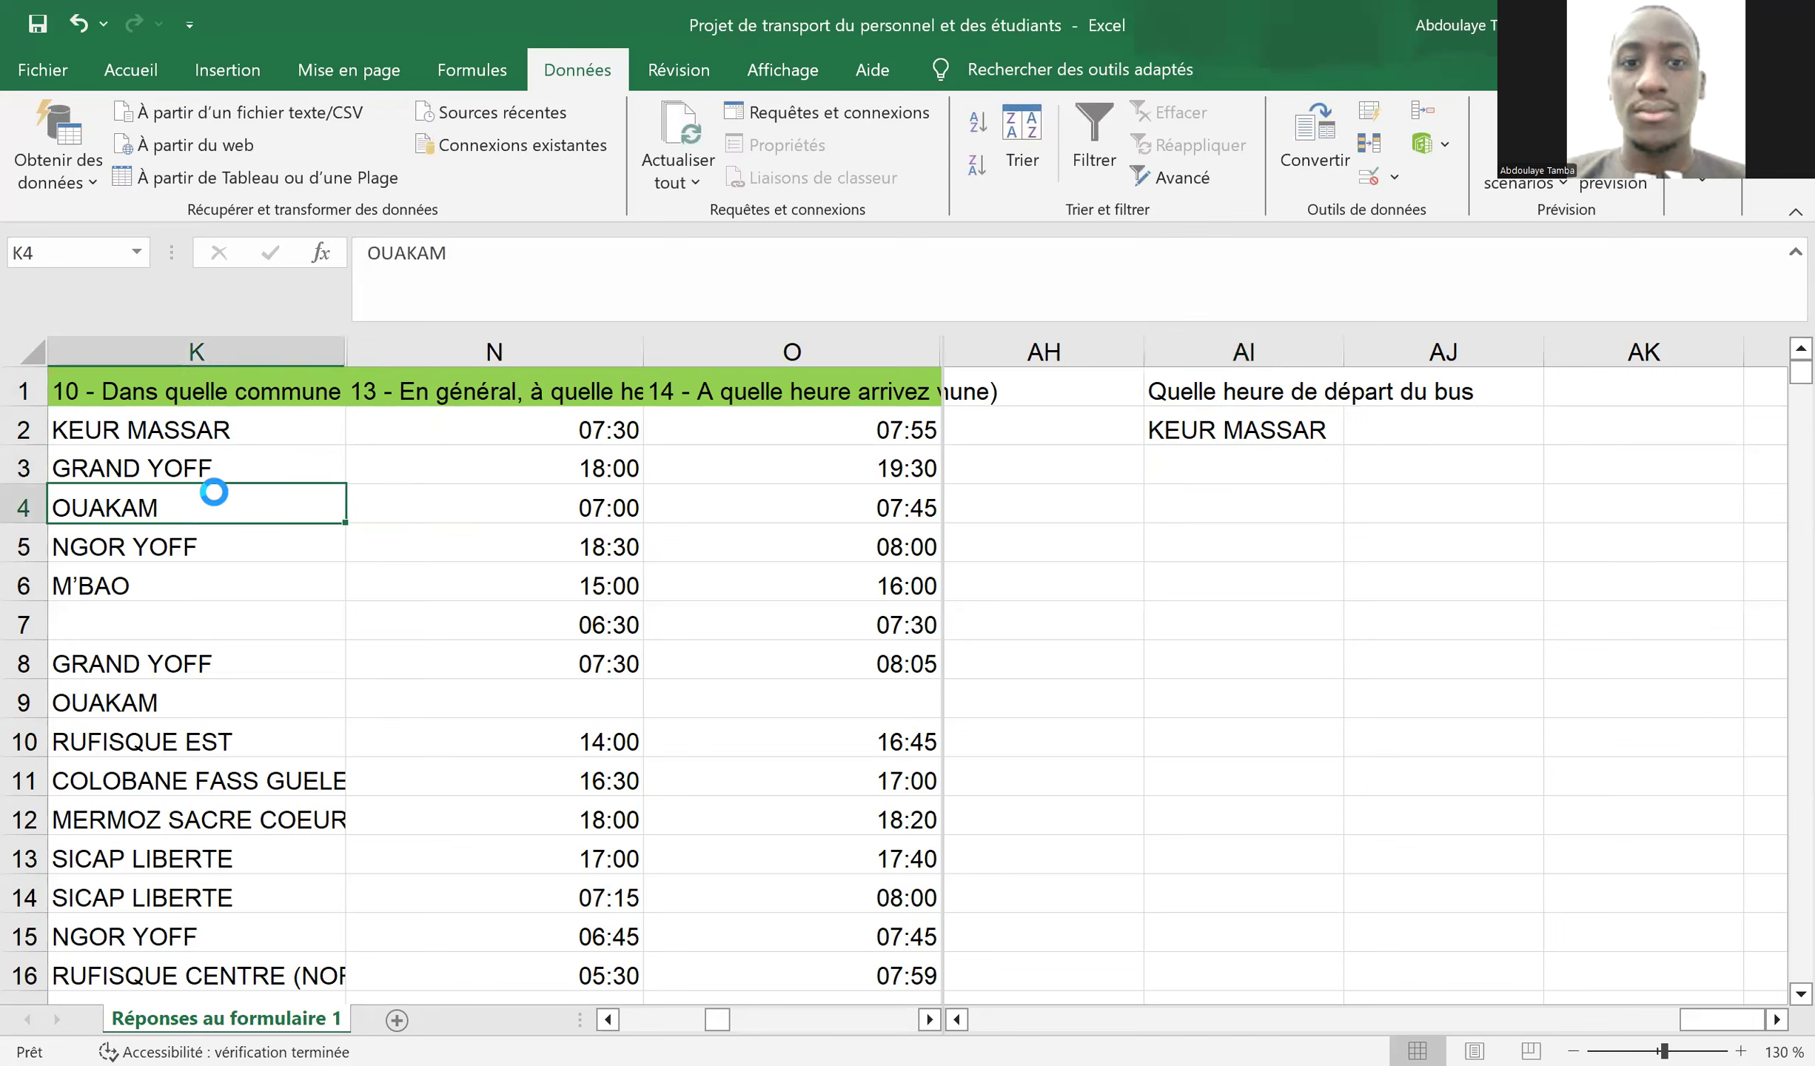
key(ctrl+c)
click(1251, 468)
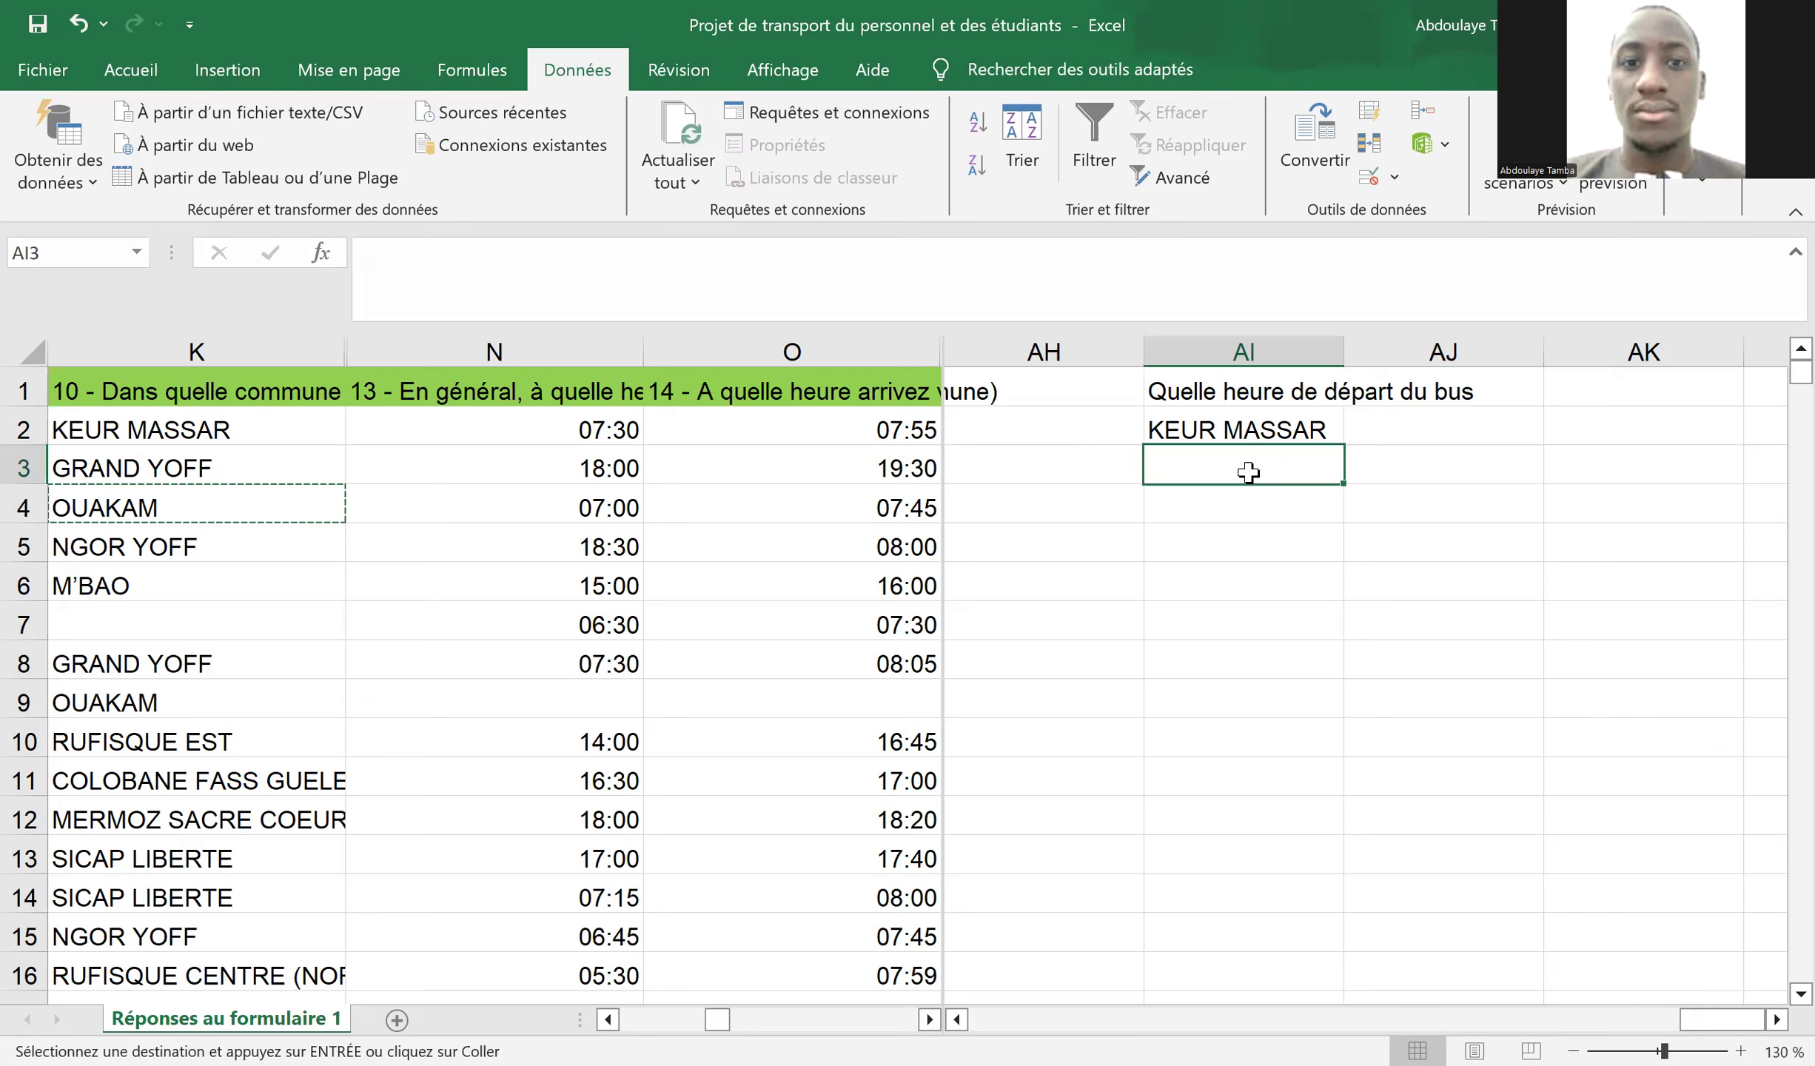
key(ctrl+v)
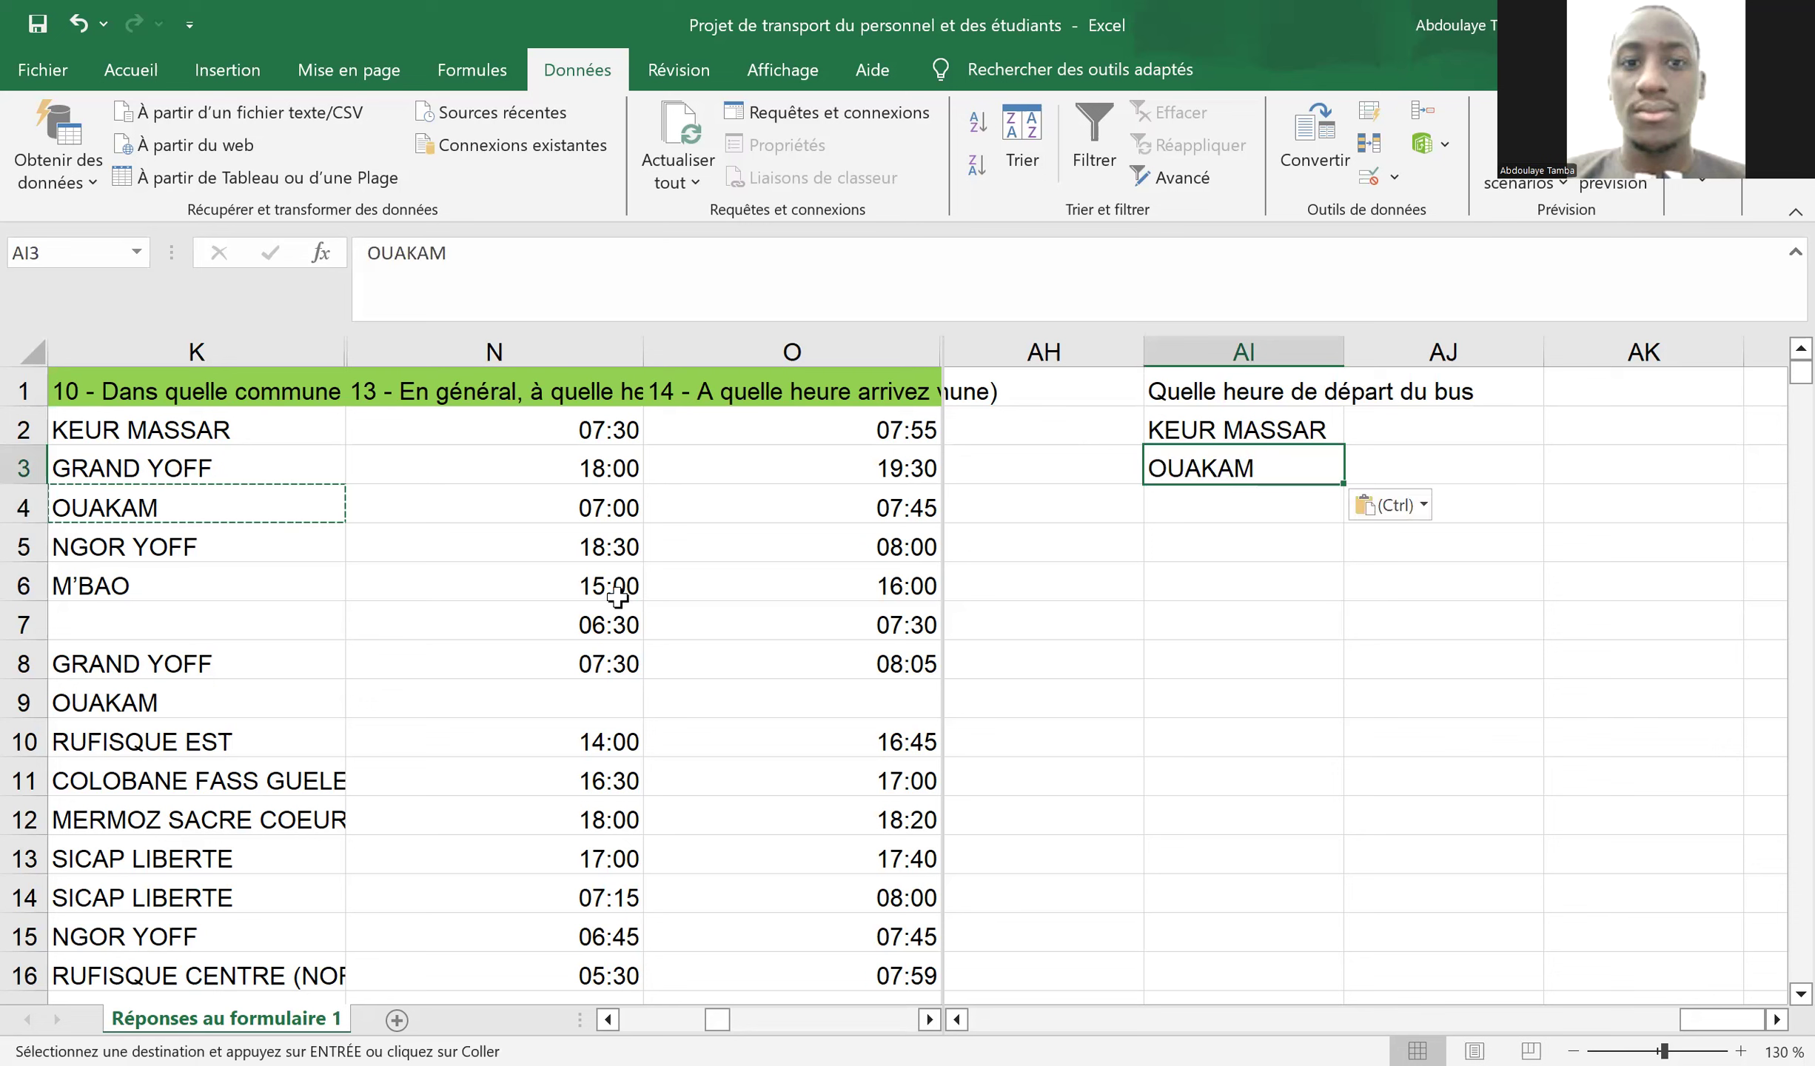
click(194, 659)
key(ctrl+c)
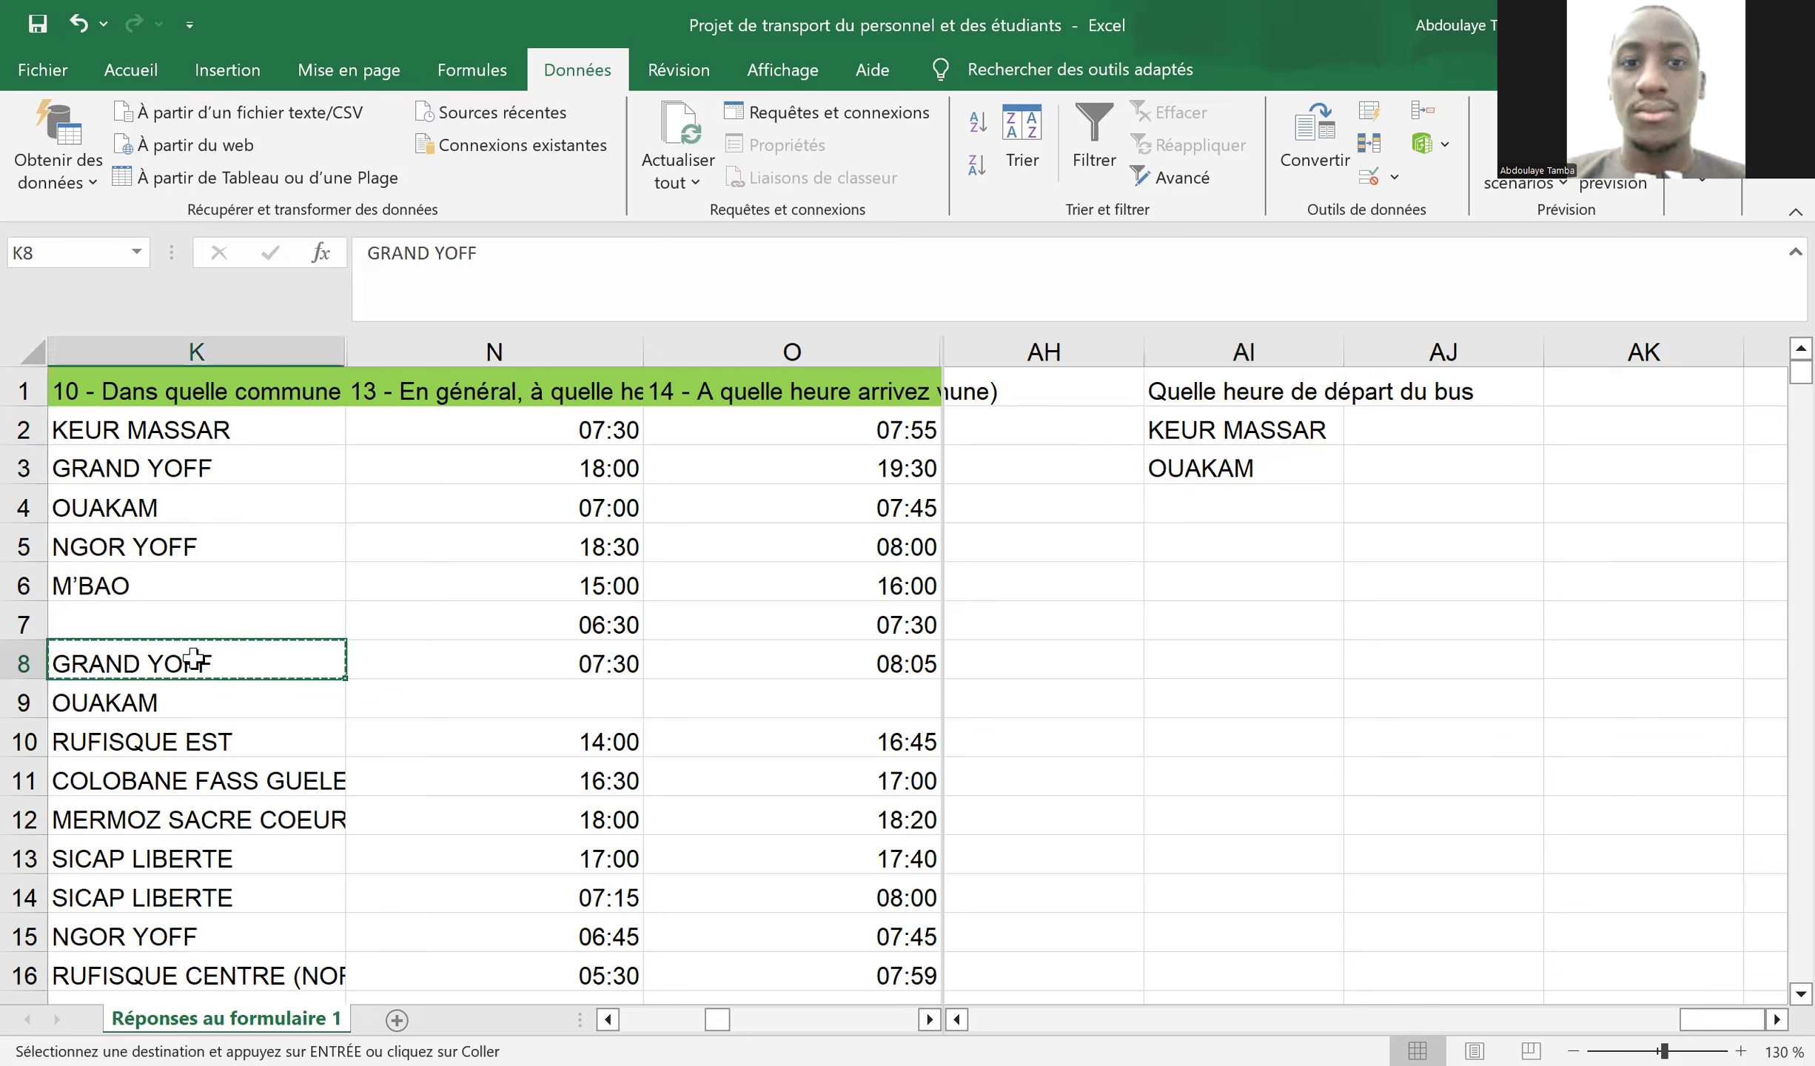
click(1256, 504)
key(Escape)
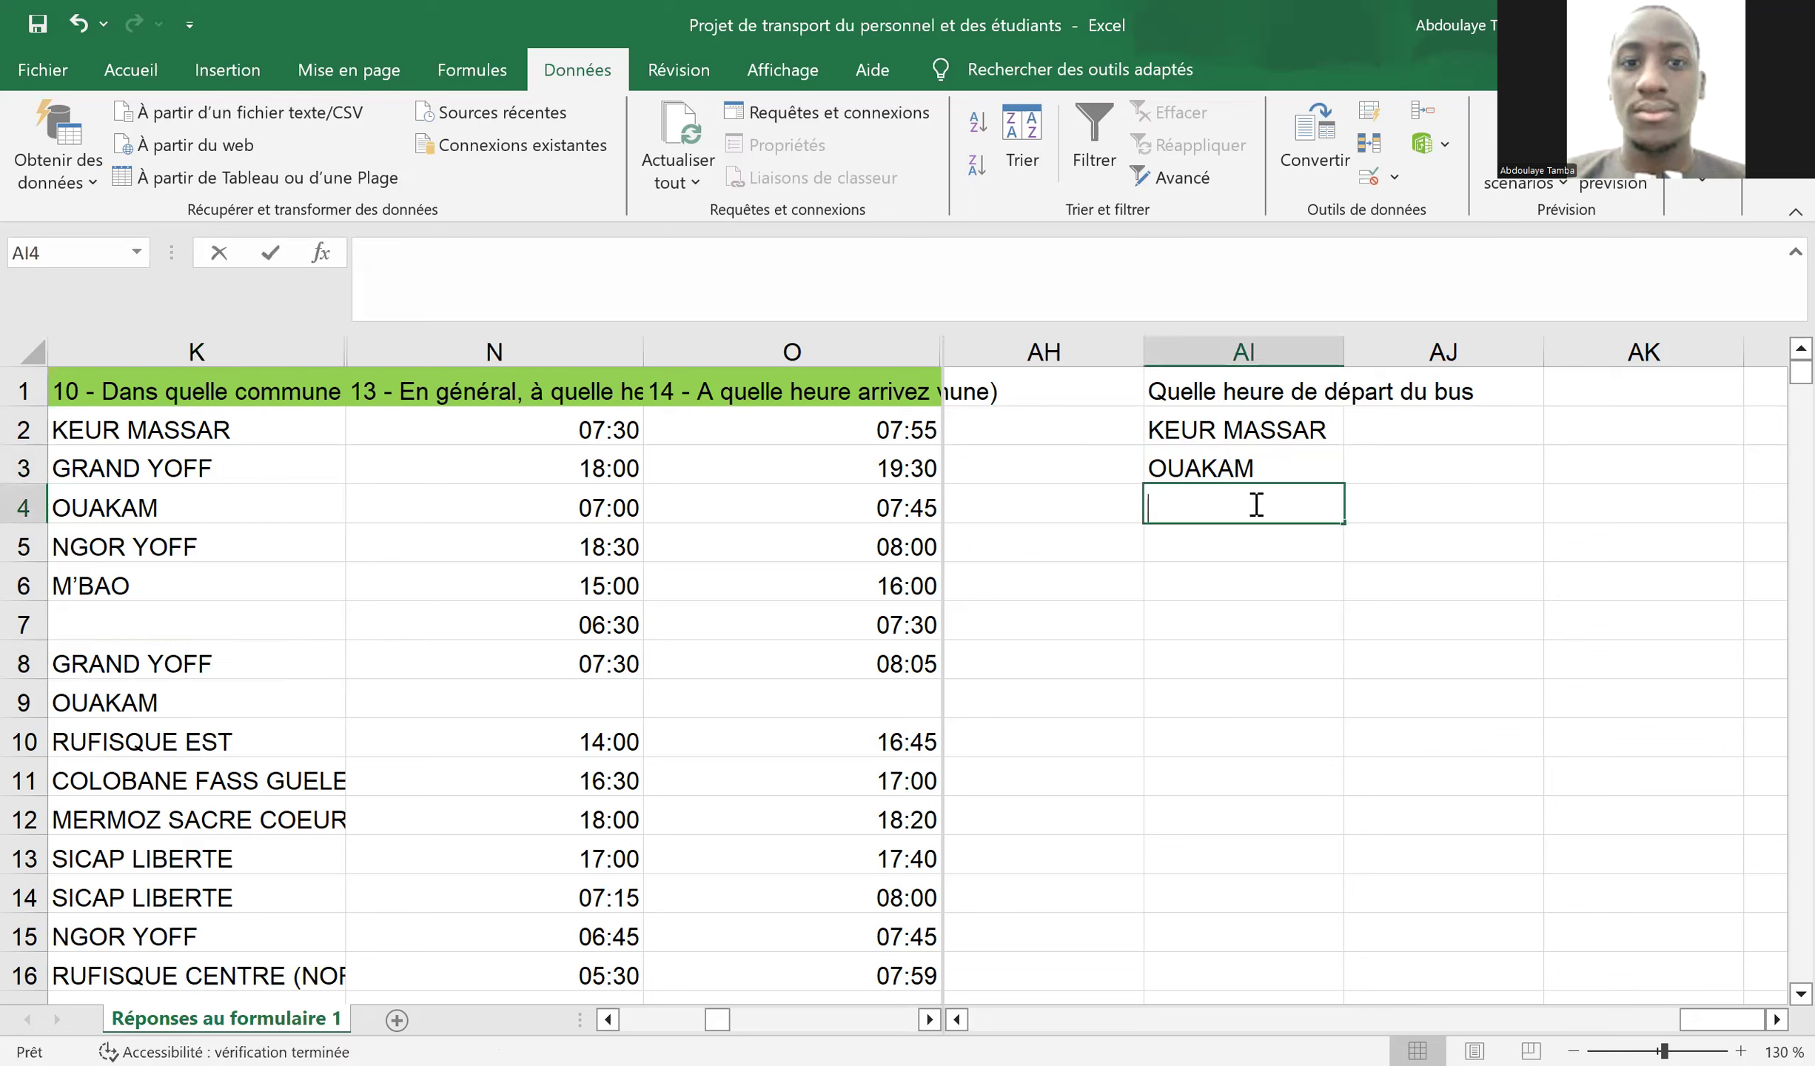
key(Return)
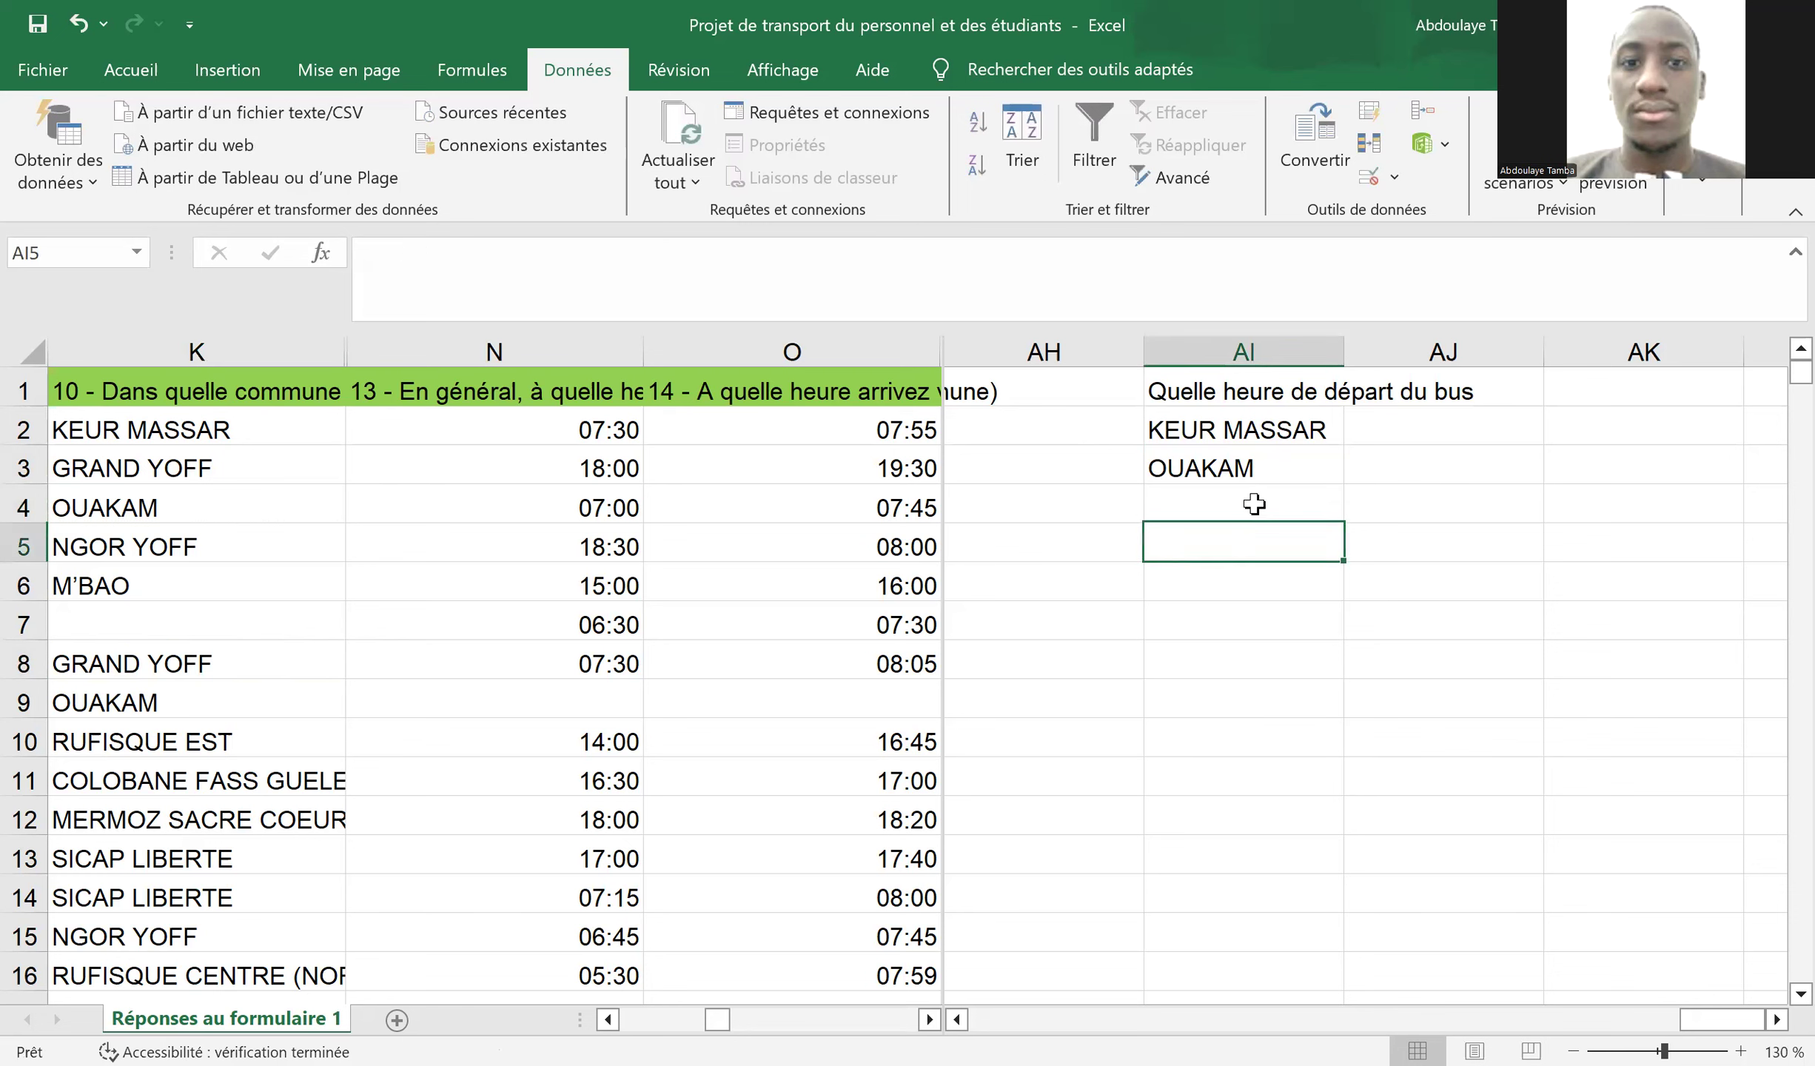
- Copy the commune GRAND YOFF from cell K8 into cell AI4
click(111, 670)
key(ctrl+c)
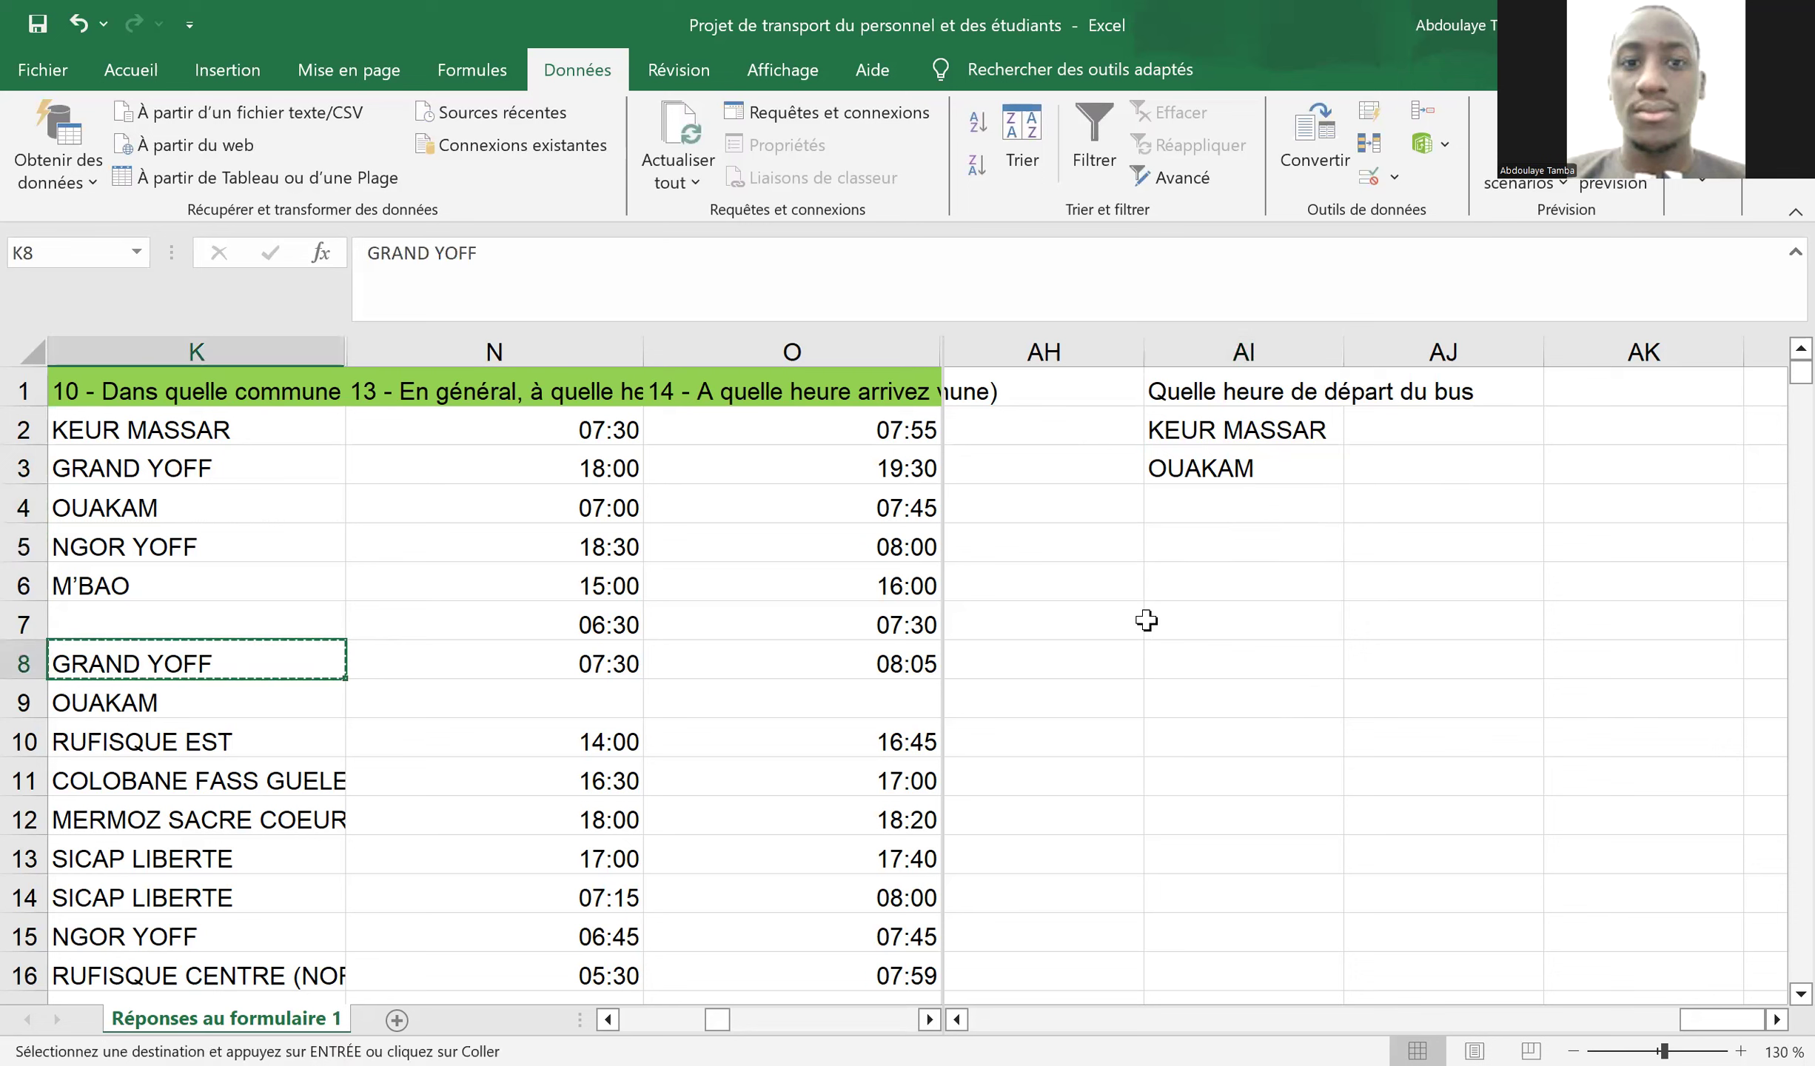
click(1250, 512)
key(ctrl+v)
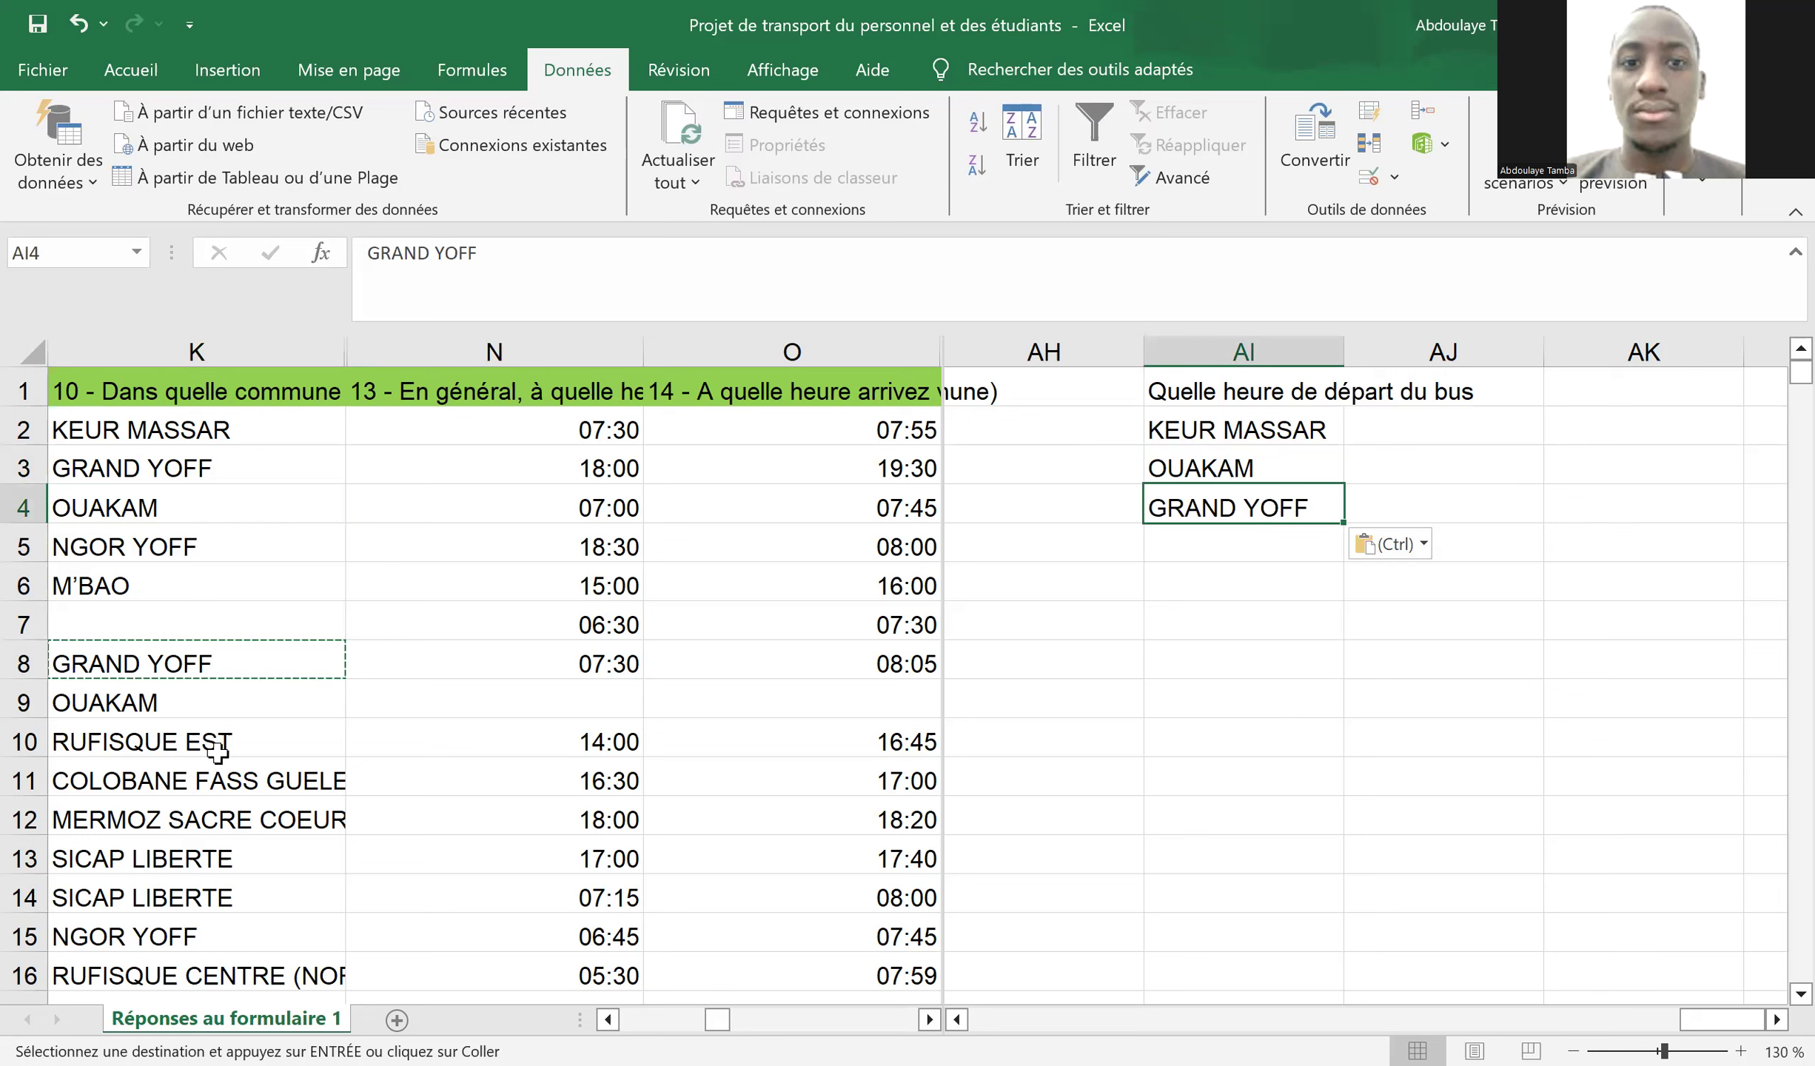
- Copy the commune COLOBANE FASS GUELE TAPEE from cell K11 into cell AI5
click(218, 779)
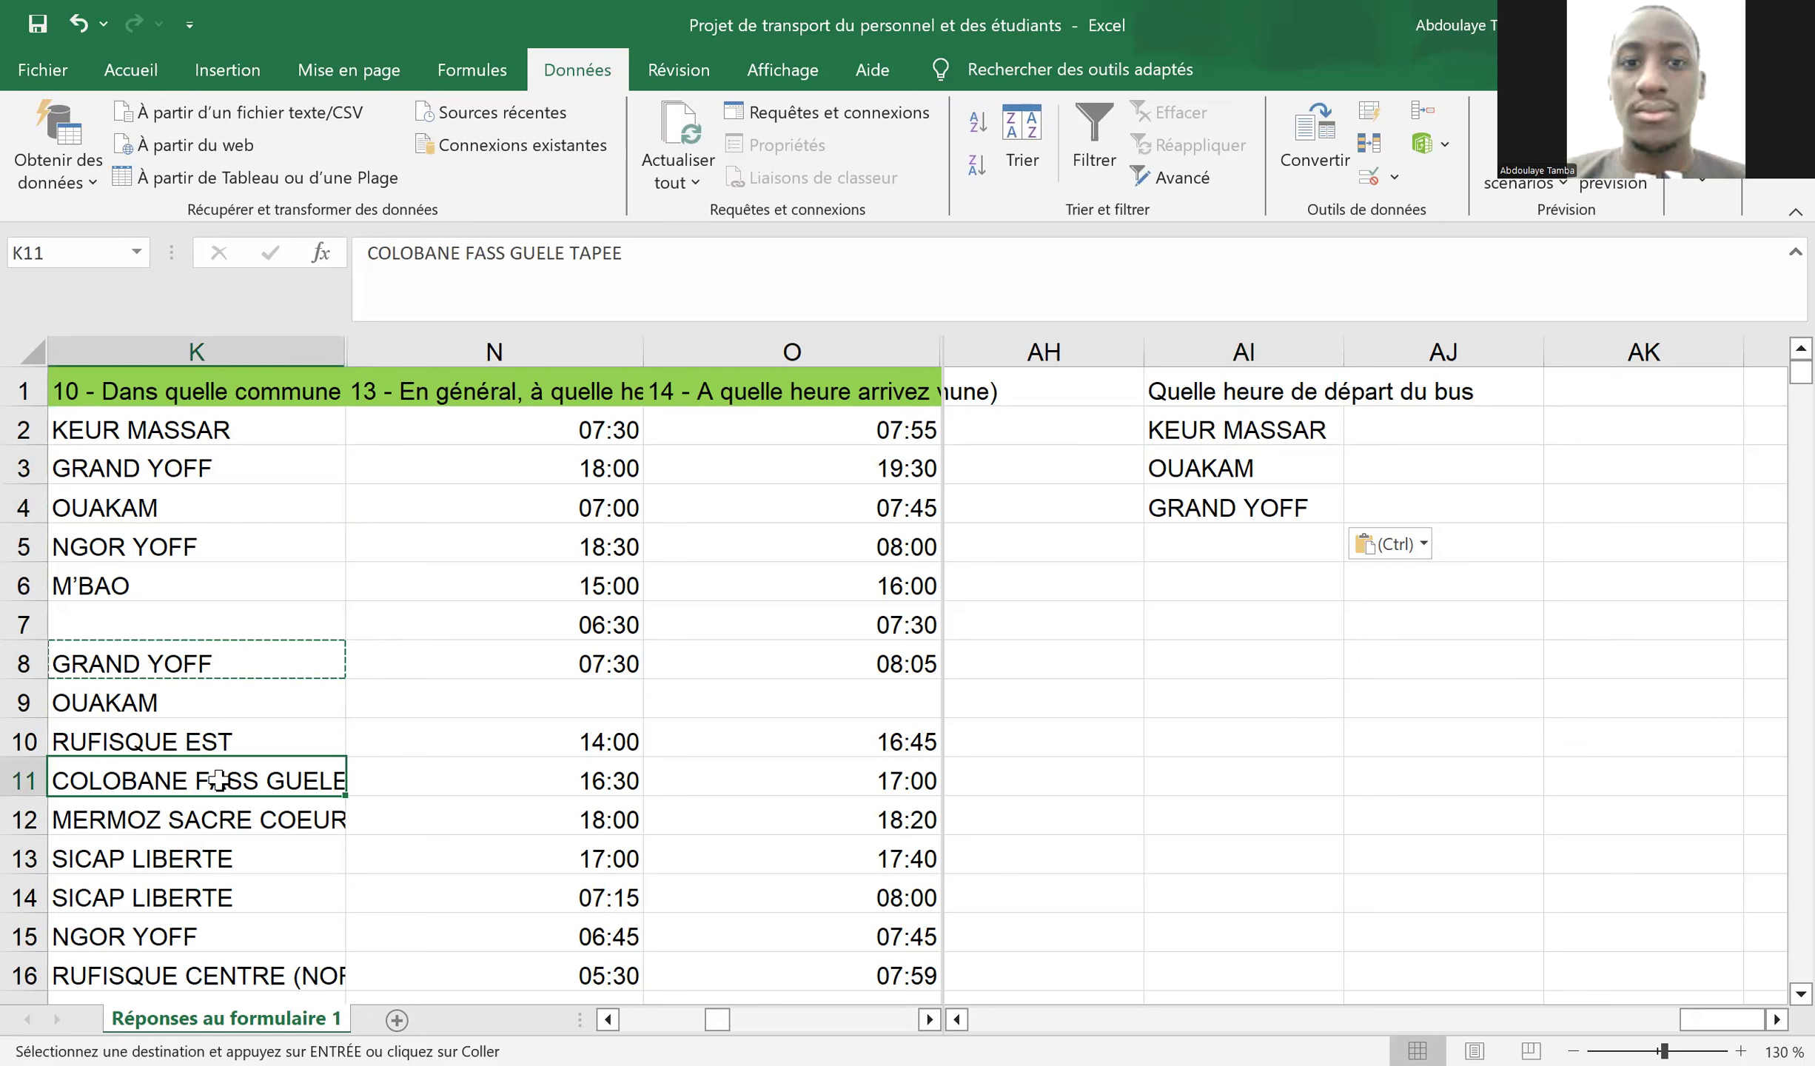
key(ctrl+c)
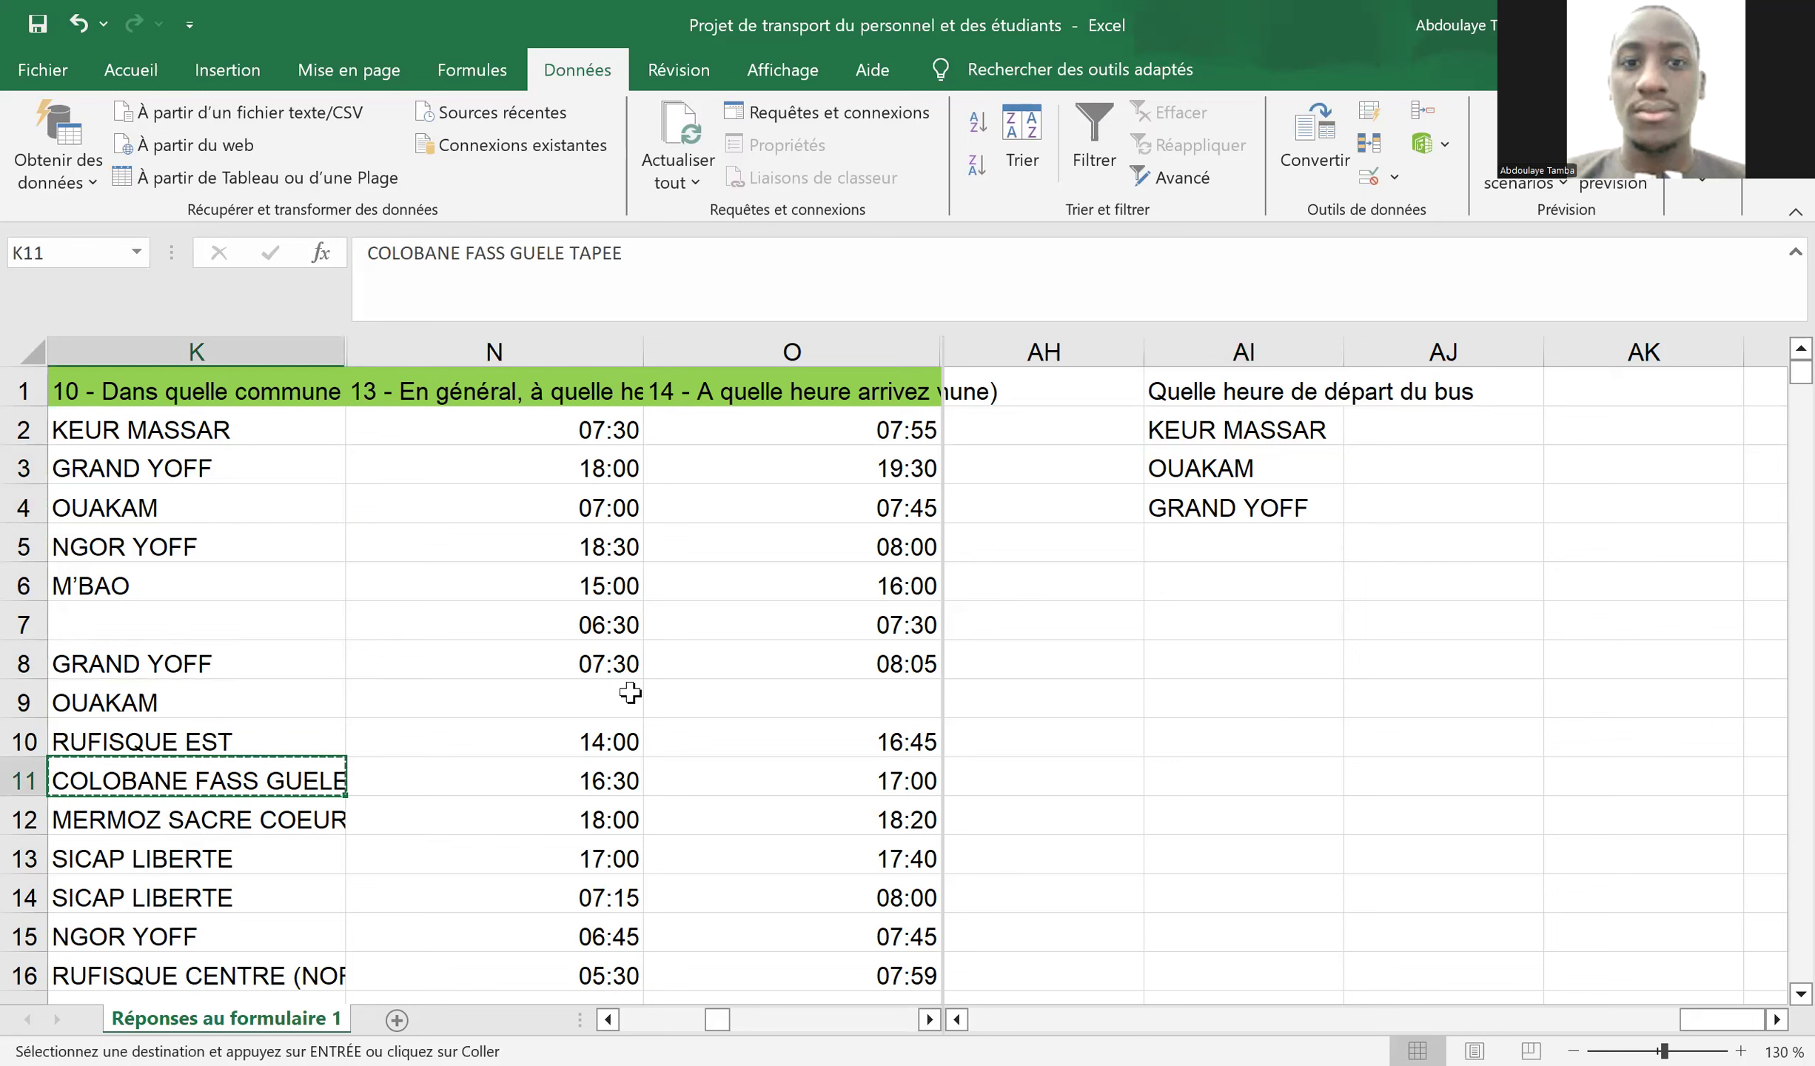
click(1212, 537)
key(ctrl+v)
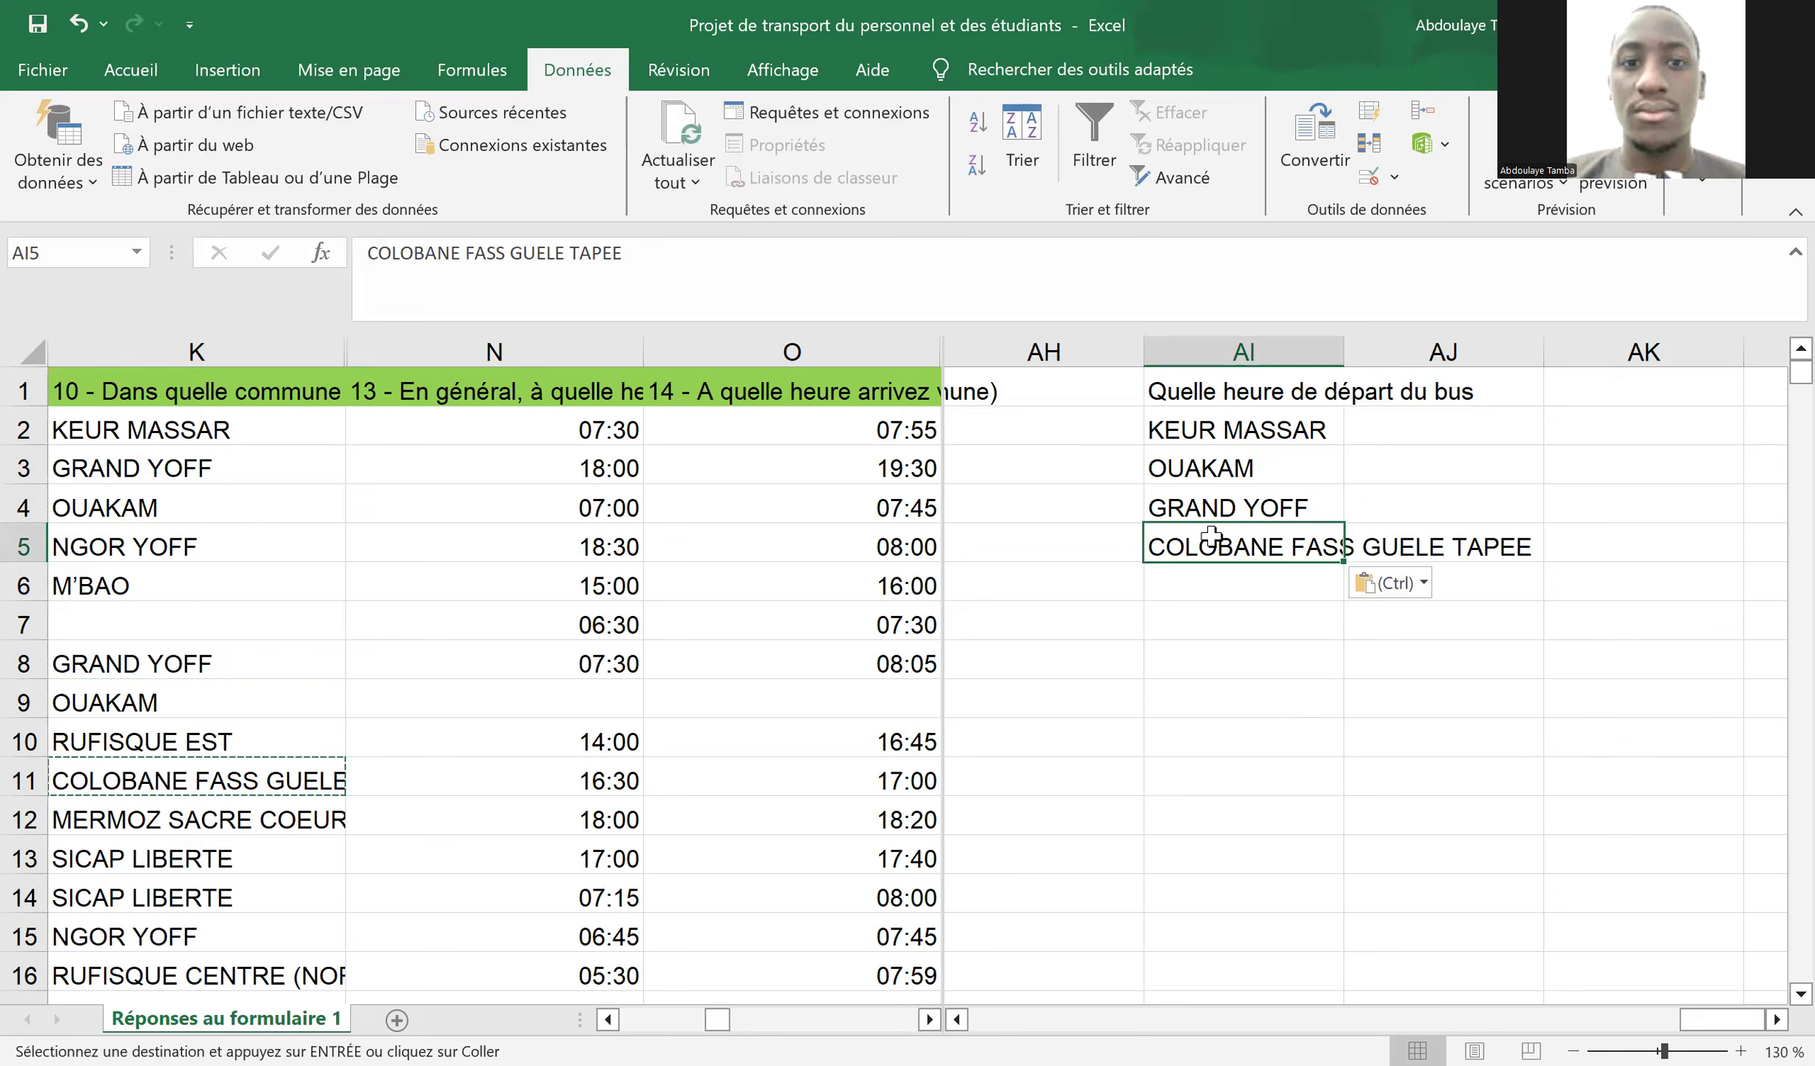
key(Up)
key(Up)
key(Up)
key(Up)
key(Right)
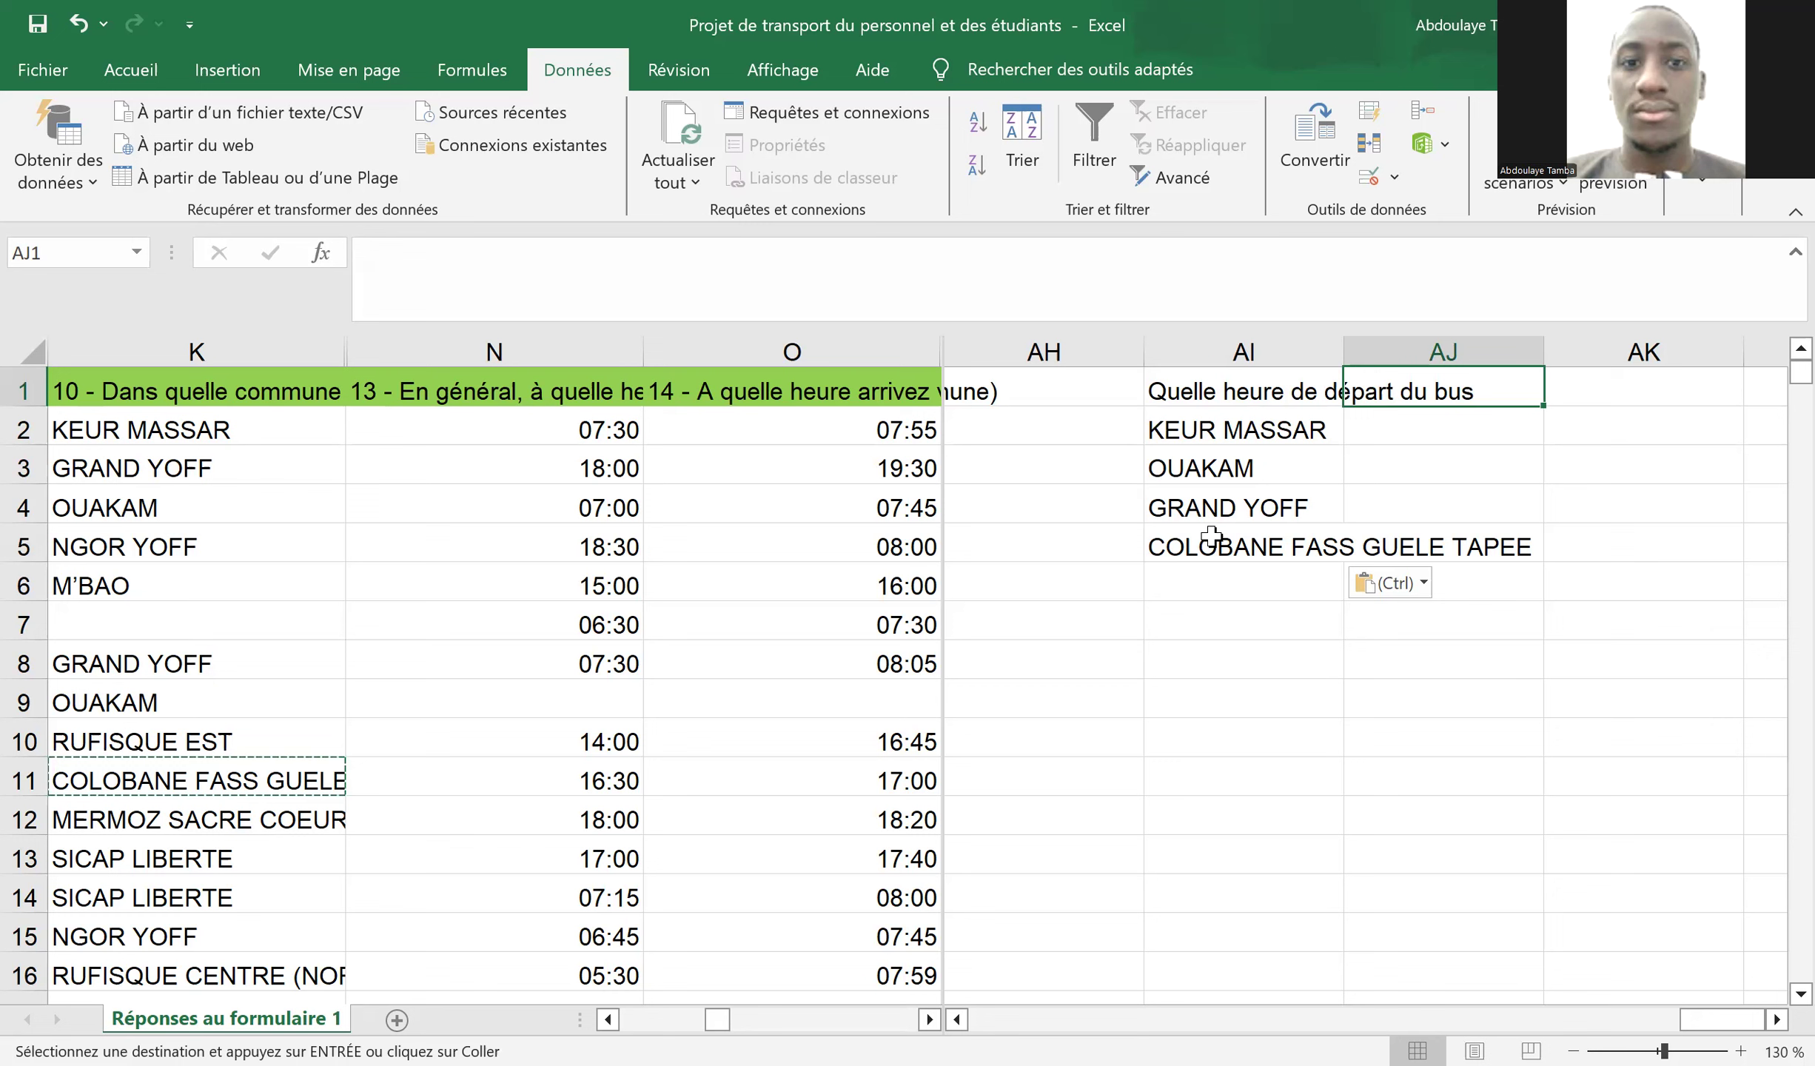
click(501, 439)
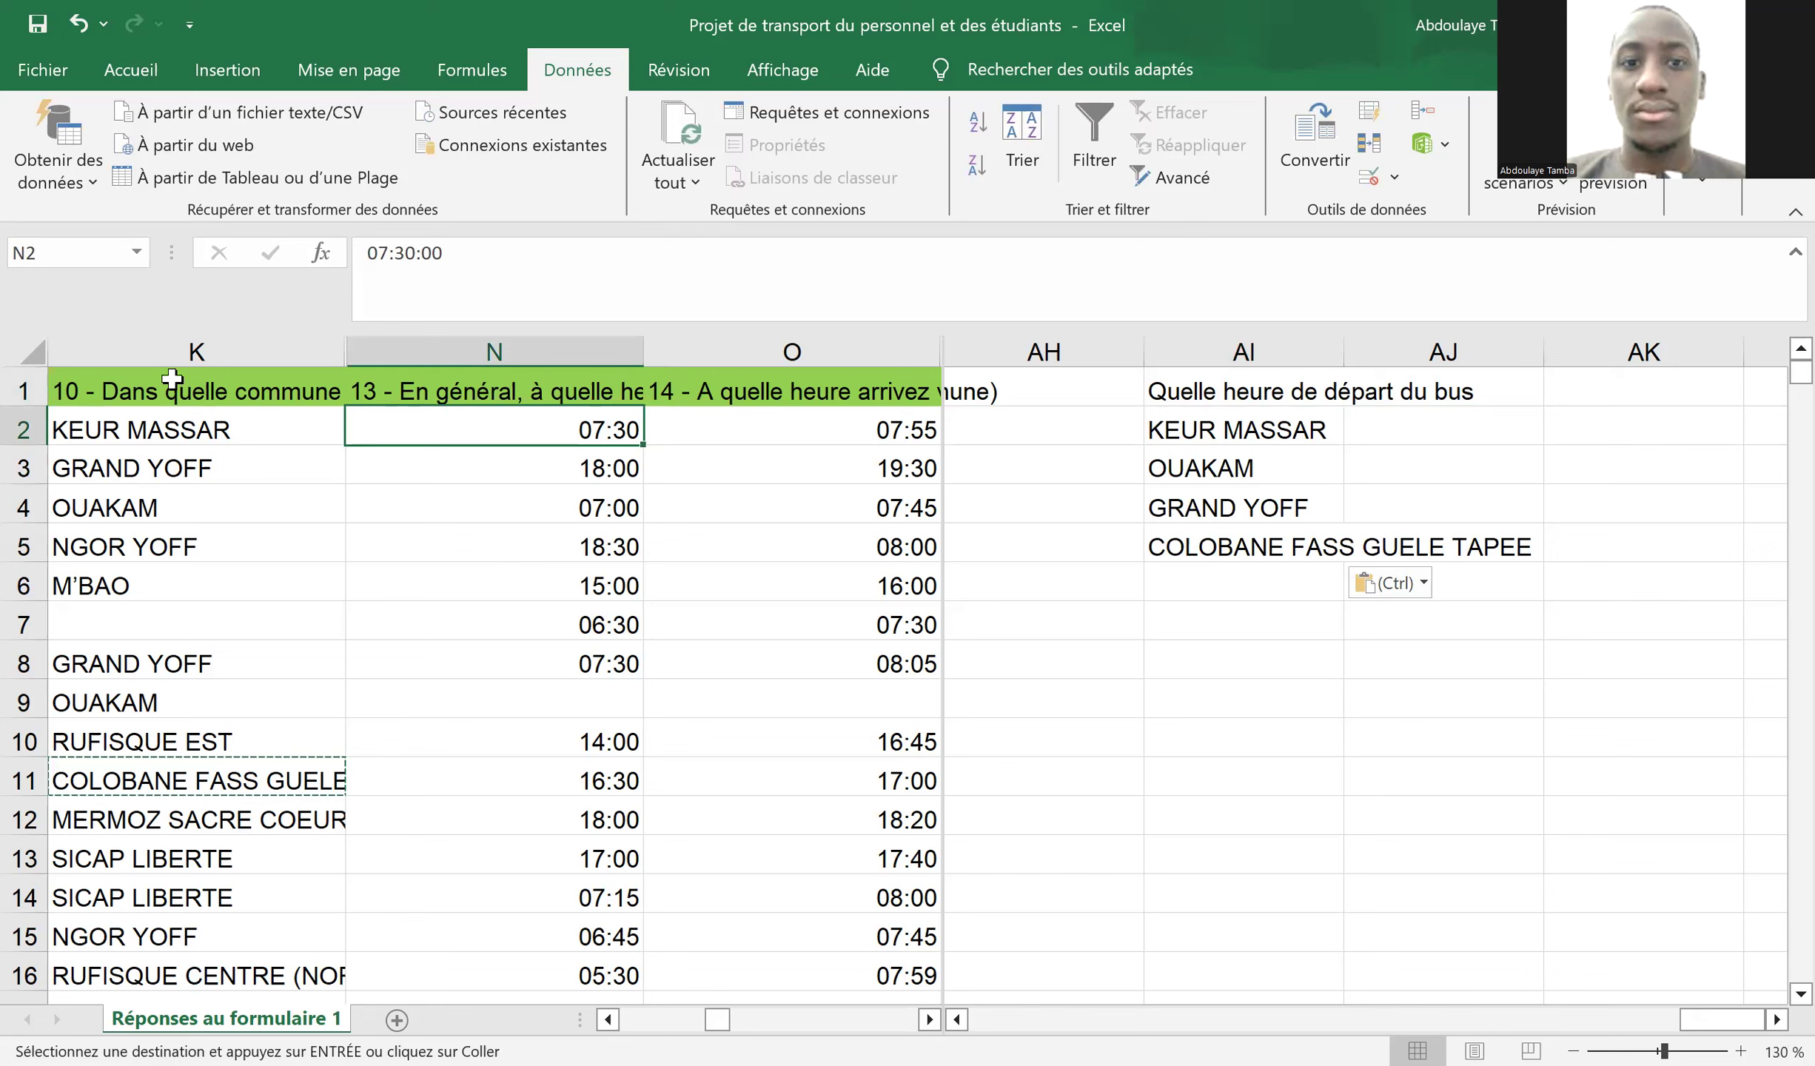
- Turn on filtering for the survey columns from K (commune) through X
click(159, 353)
drag(159, 352, 951, 352)
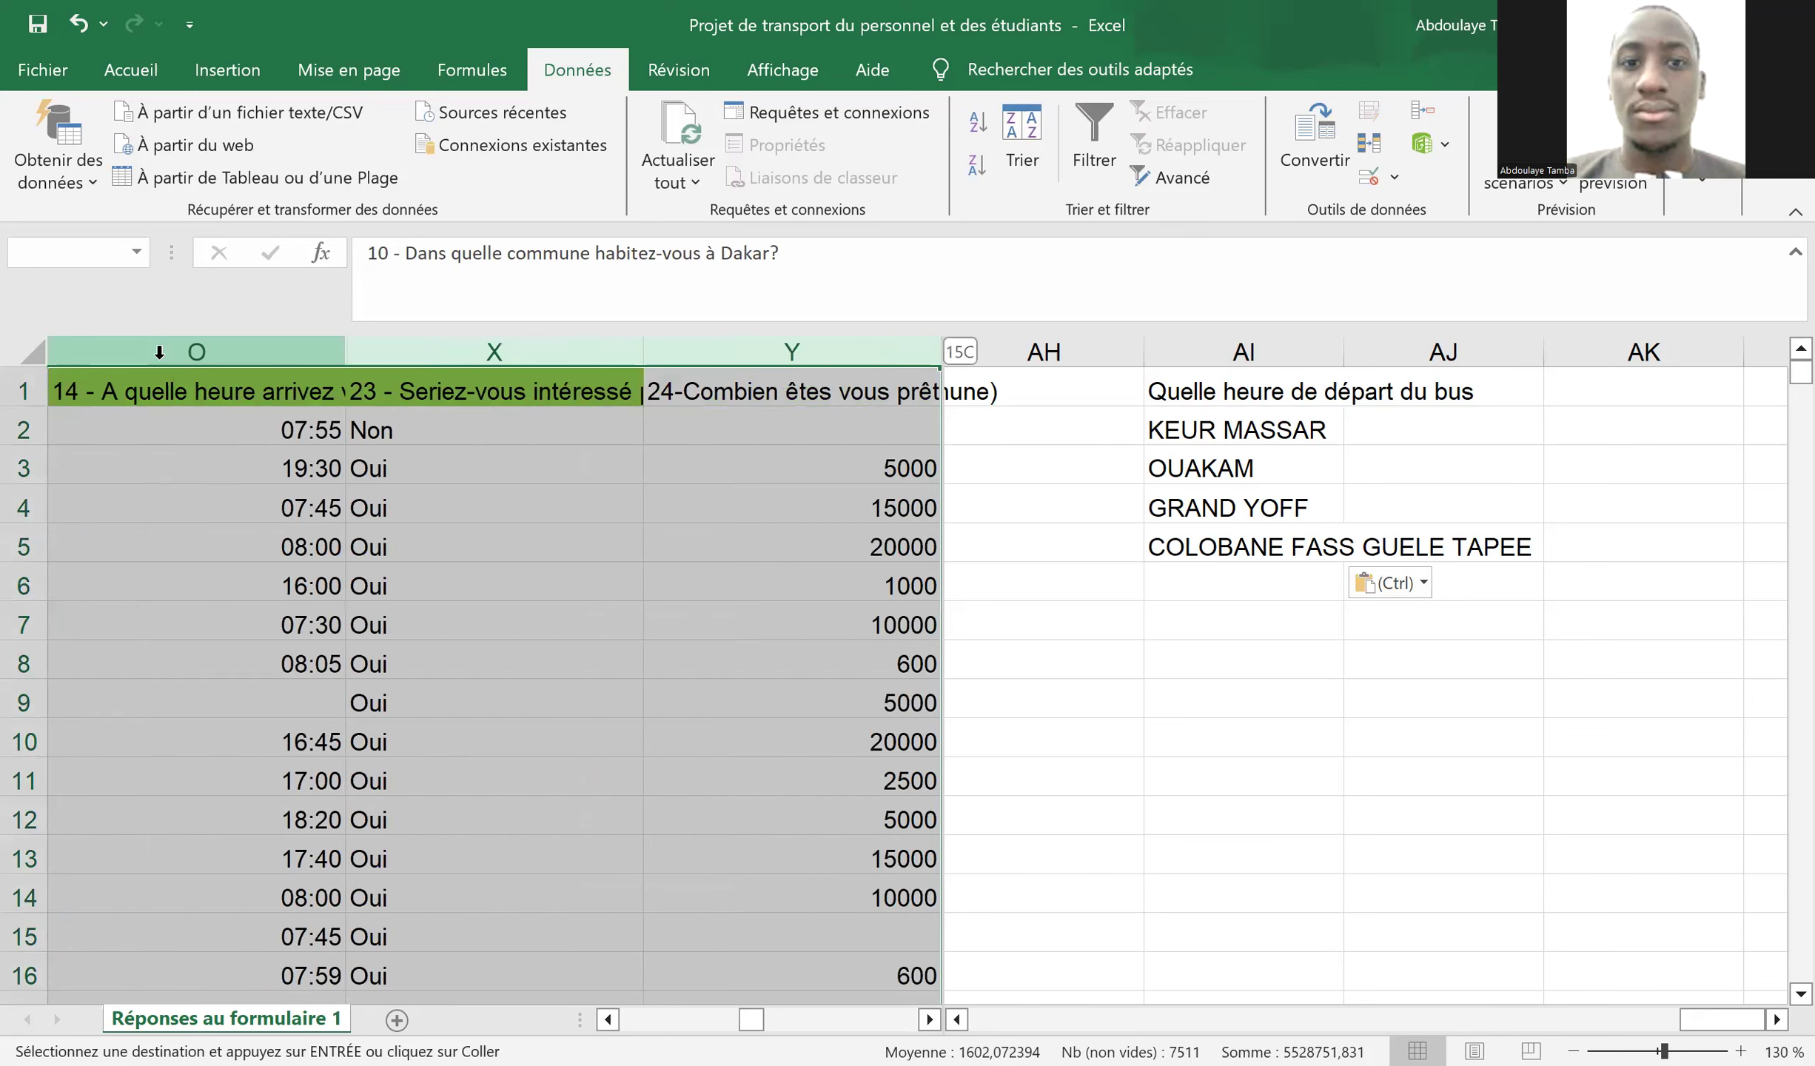
drag(159, 353, 414, 353)
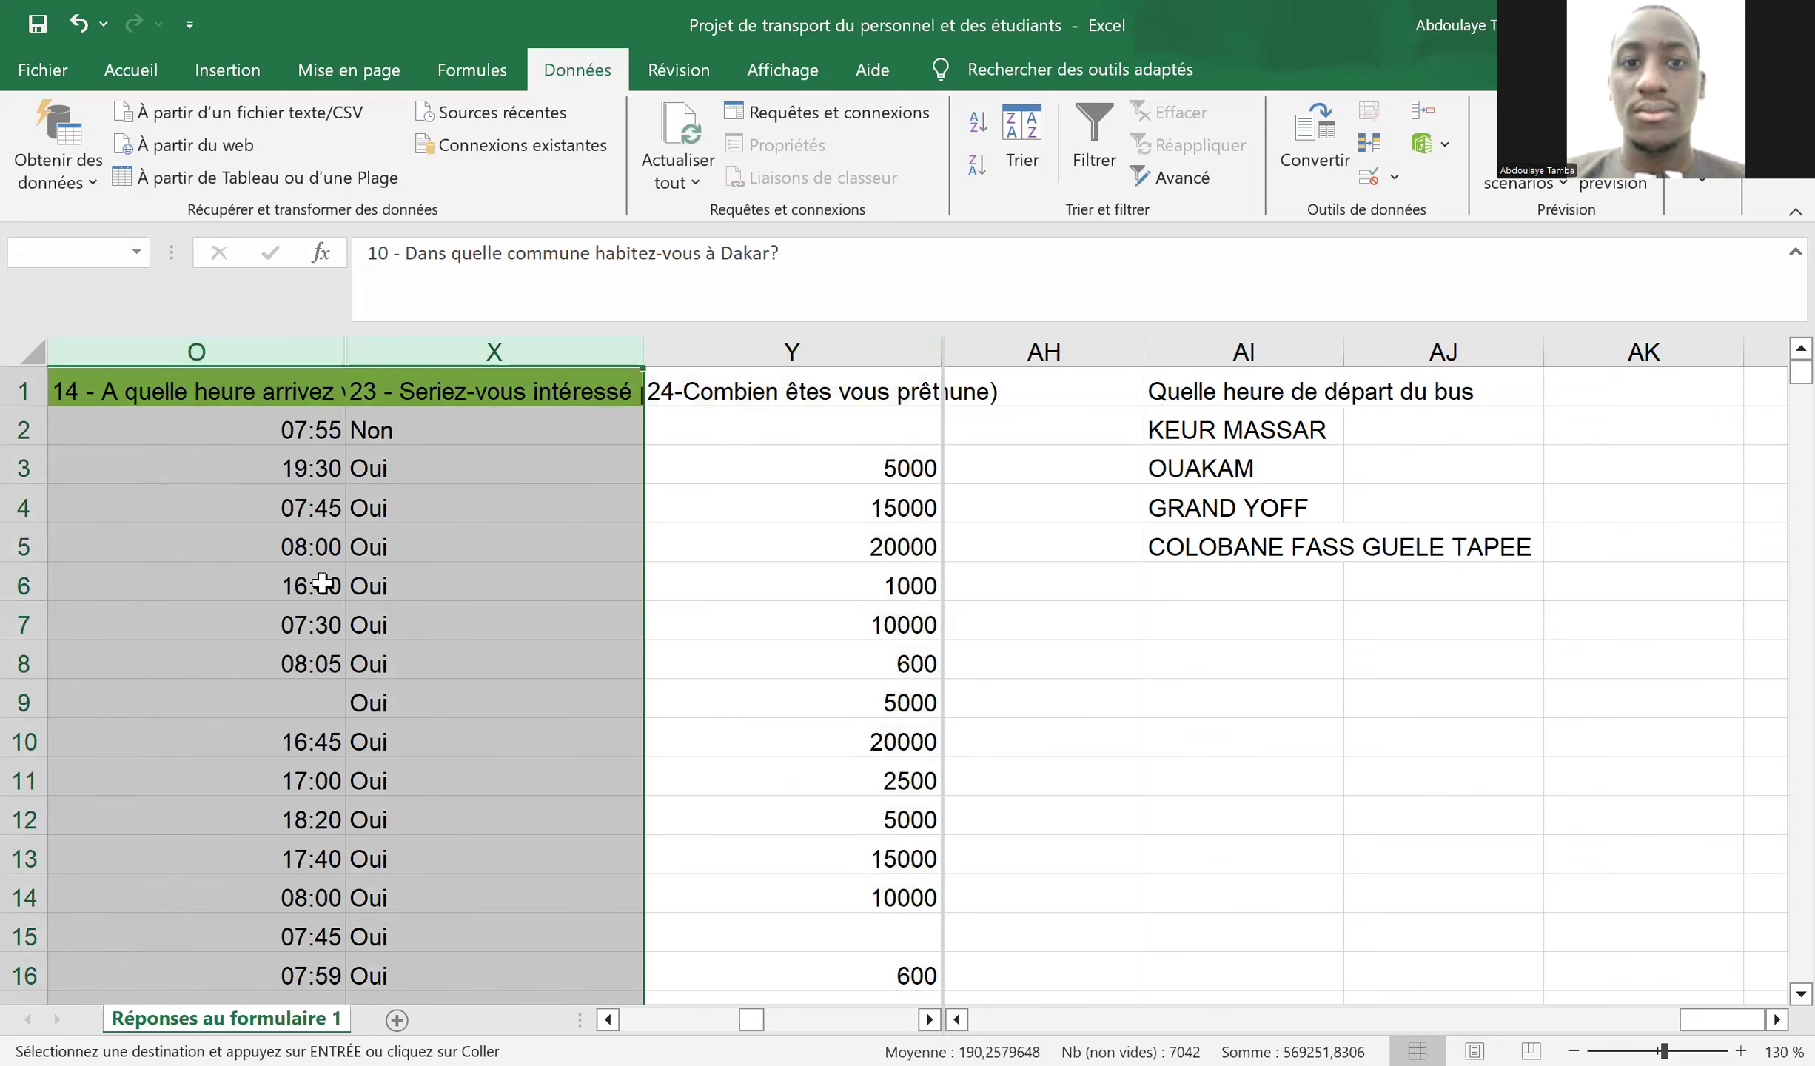
scroll(322, 583, left, 1)
scroll(322, 583, left, 4)
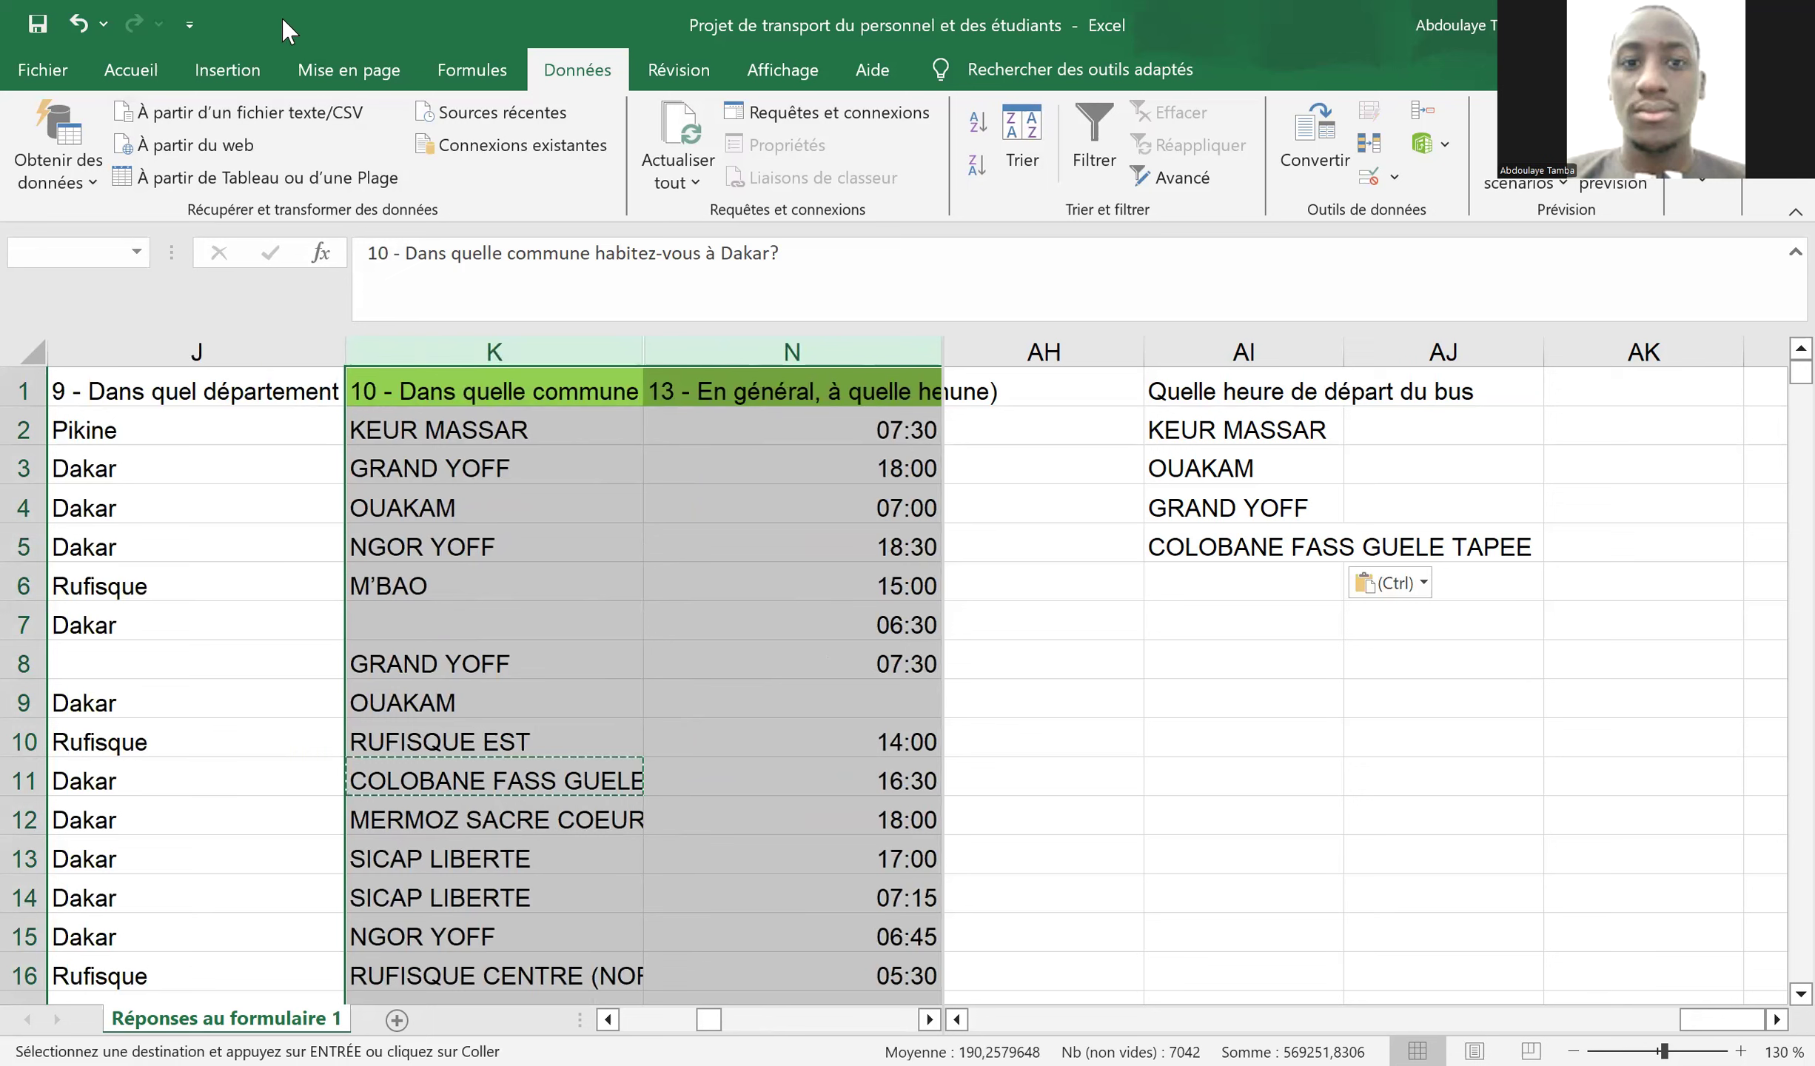
click(1081, 159)
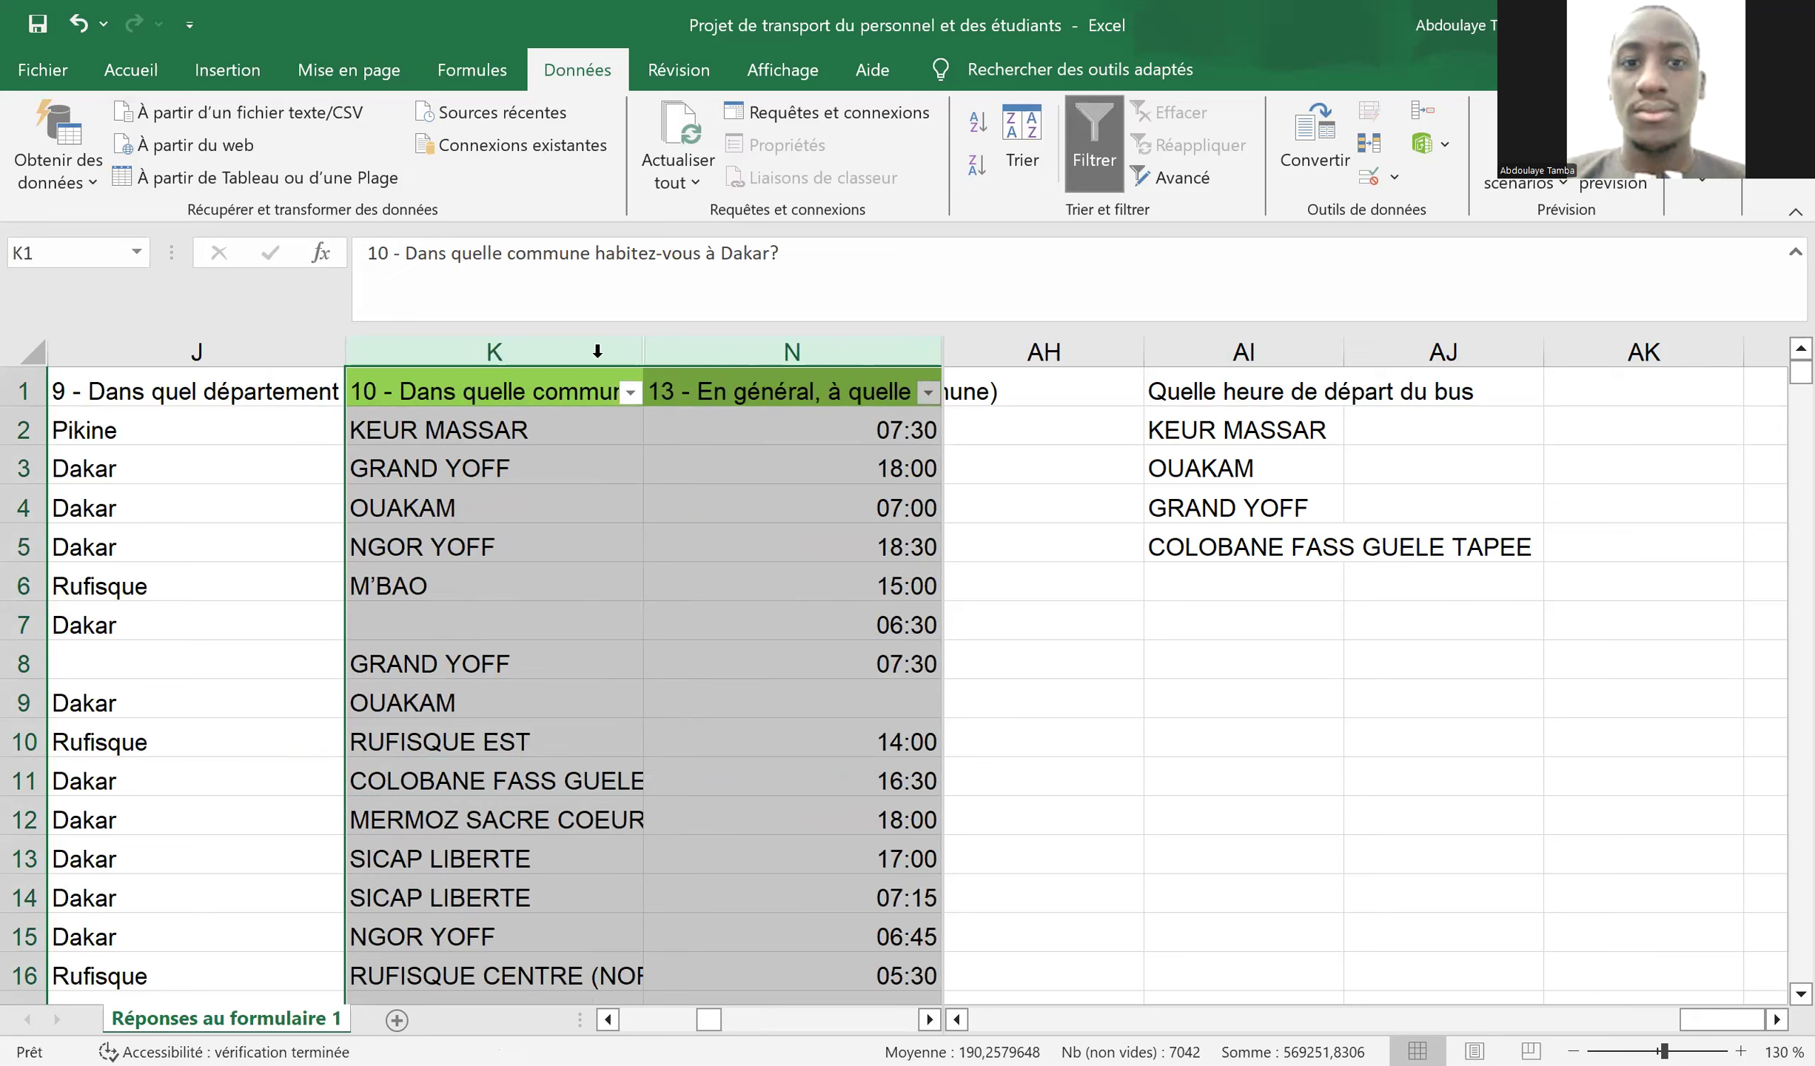
- Filter column K (commune of residence) to show only KEUR MASSAR
click(629, 392)
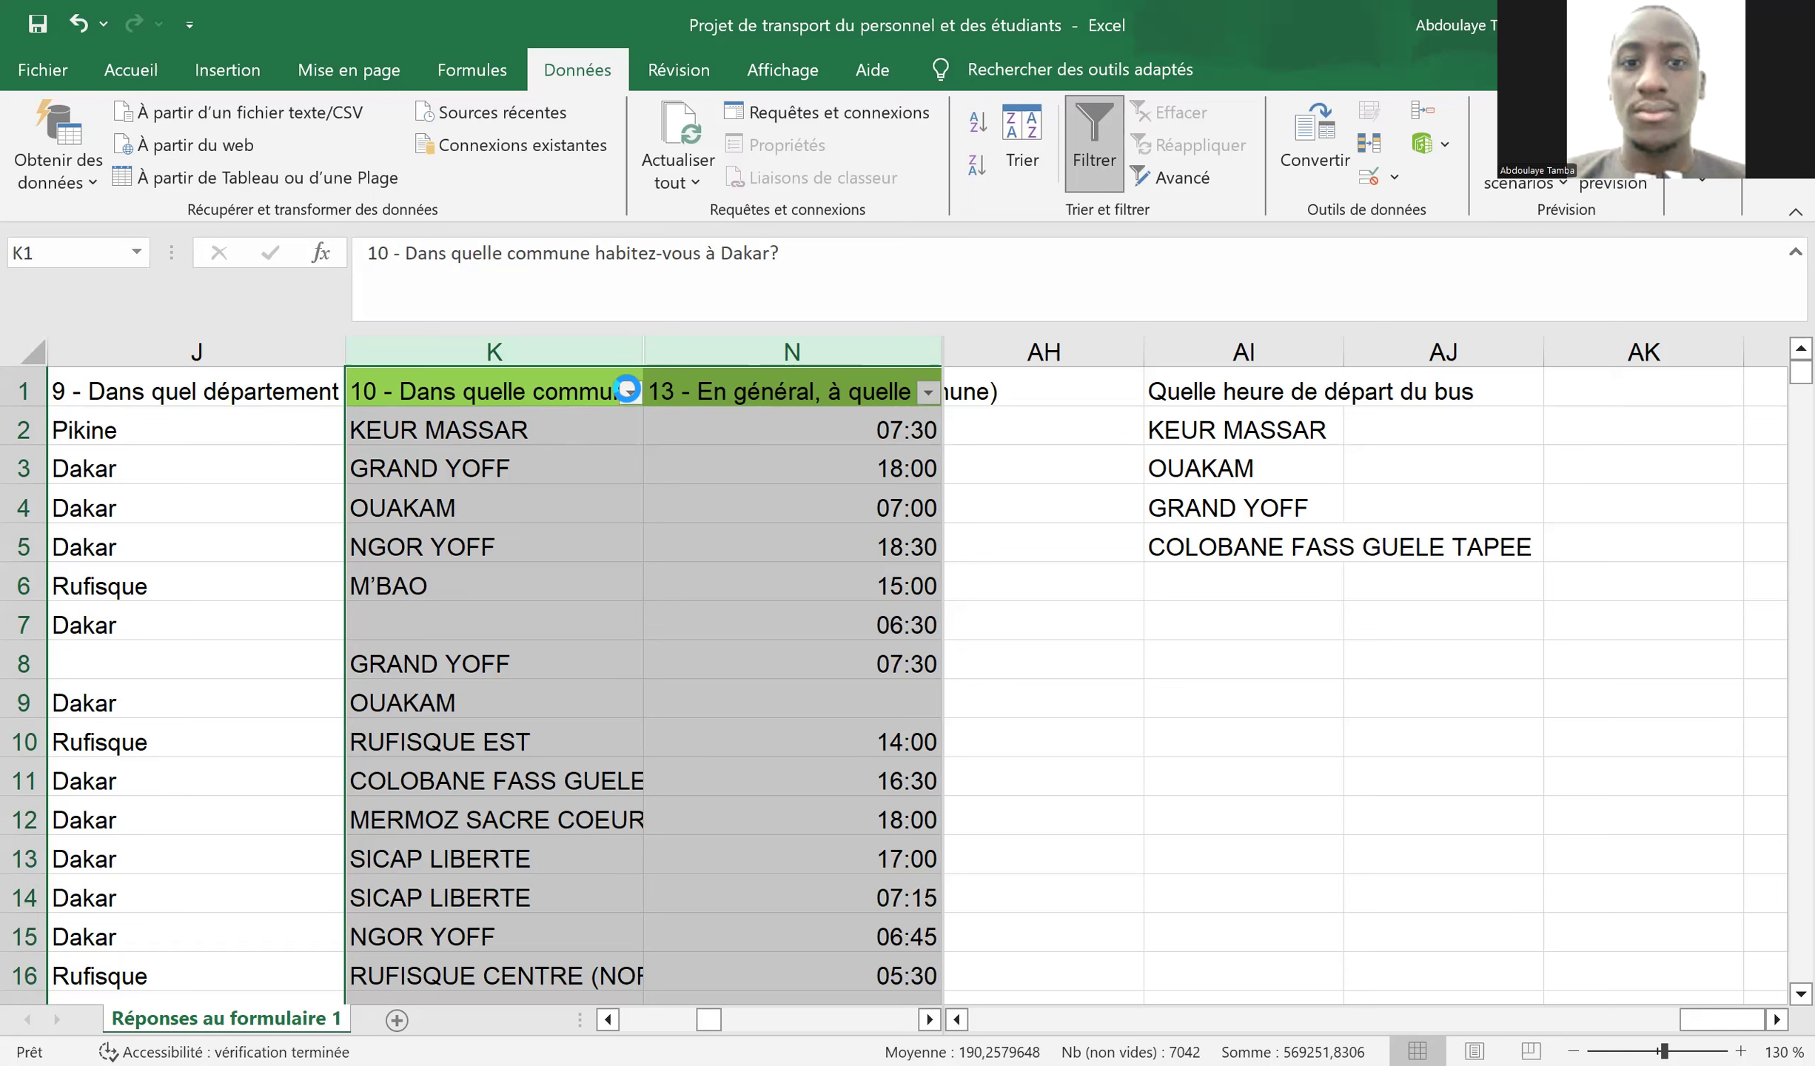
click(321, 639)
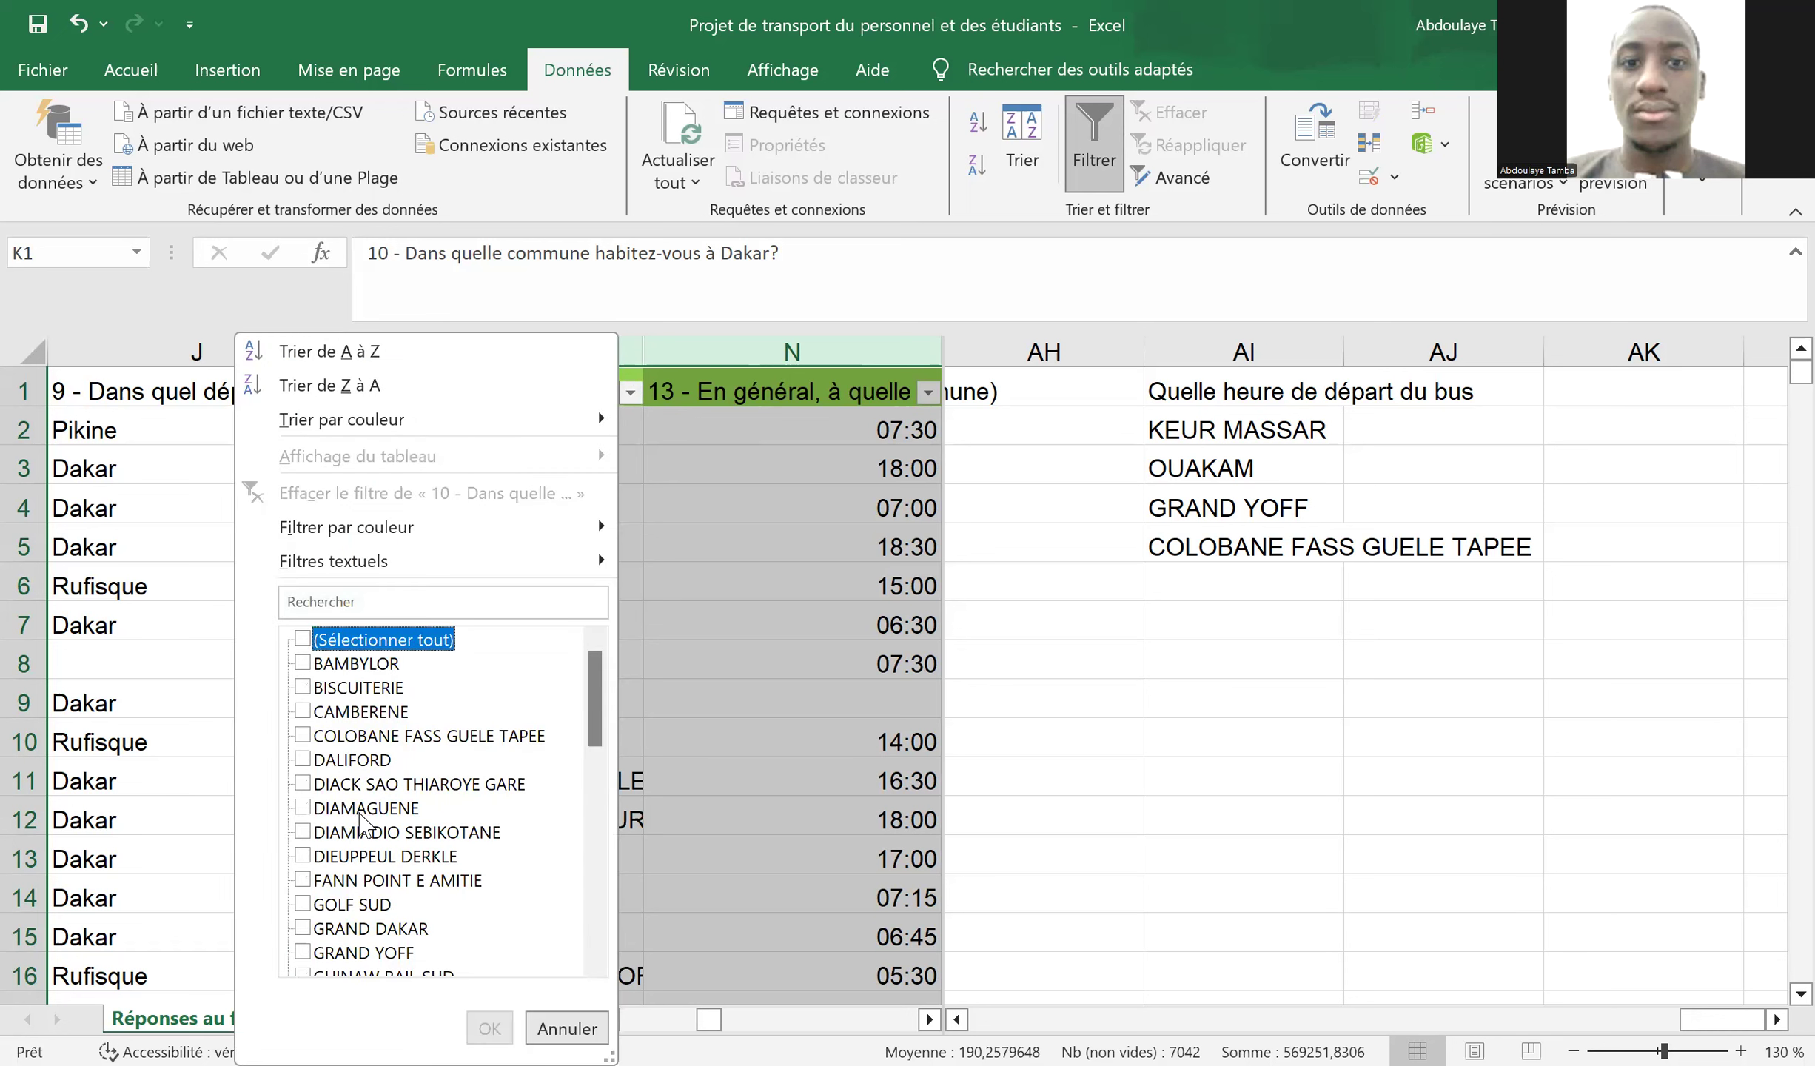
scroll(361, 821, down, 5)
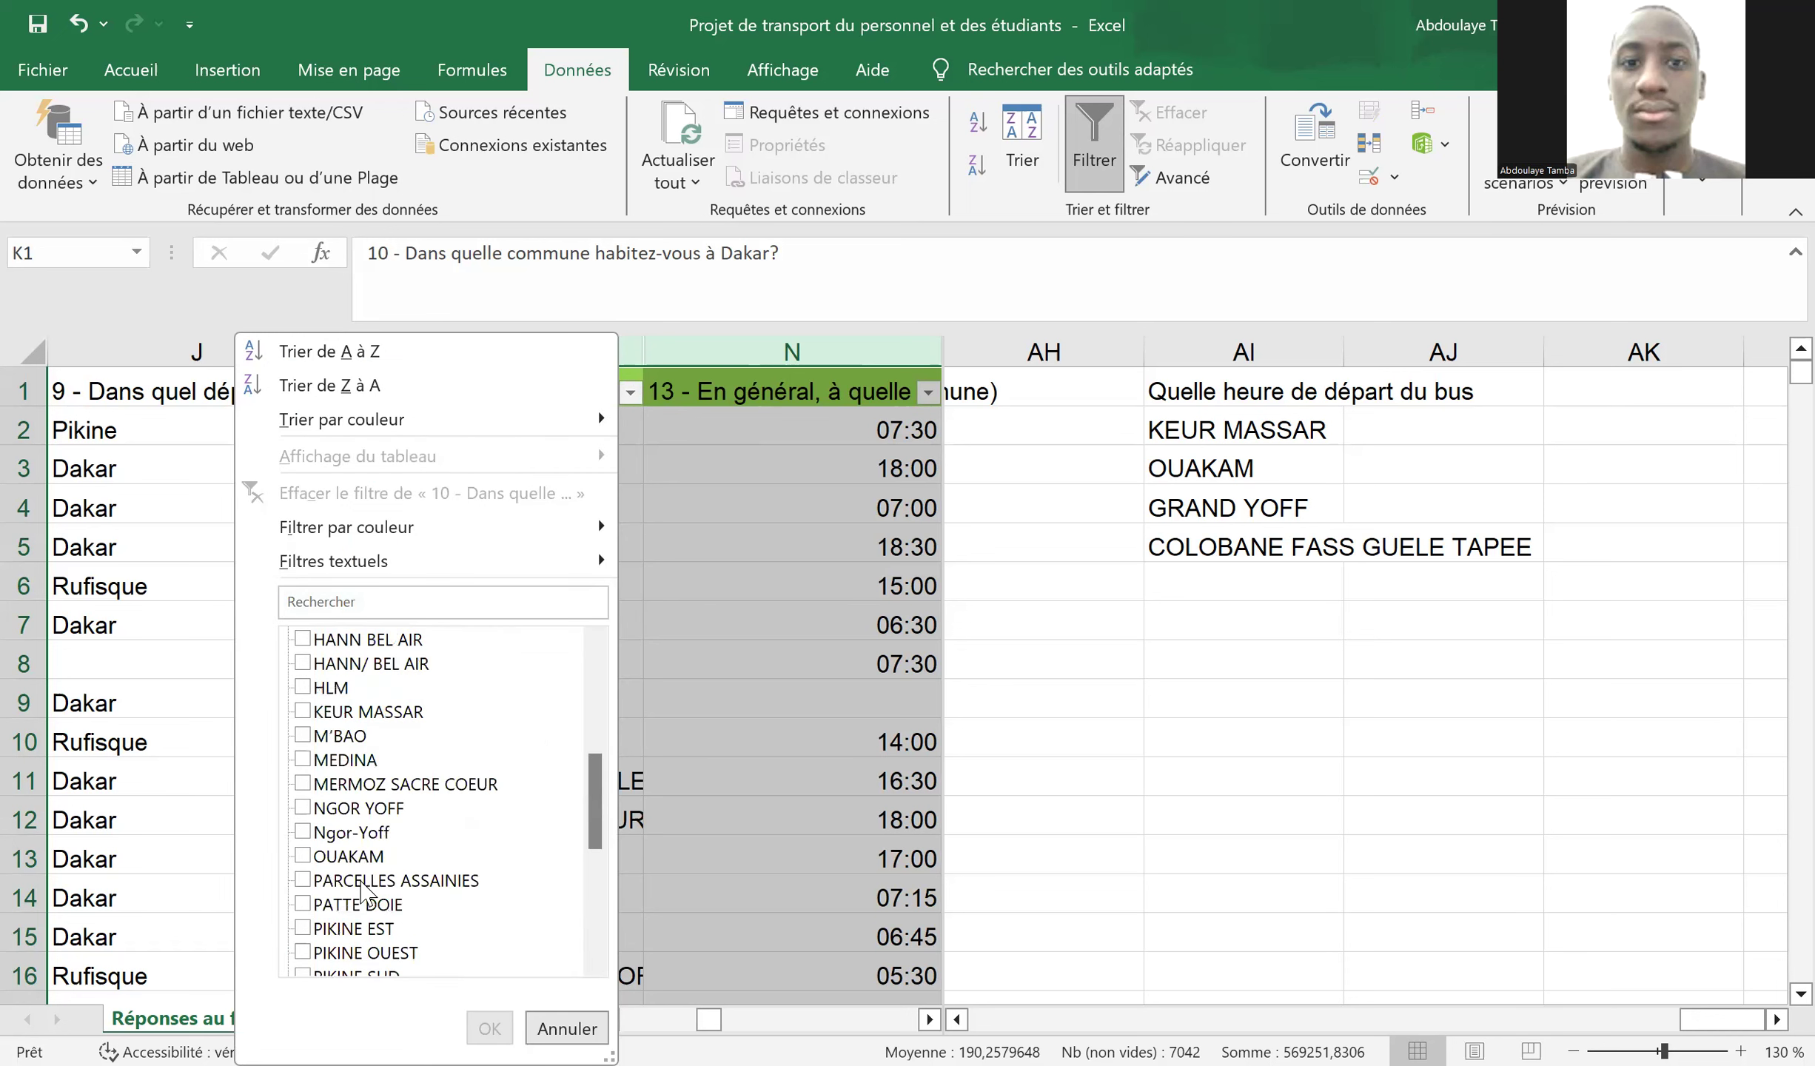
scroll(360, 891, down, 3)
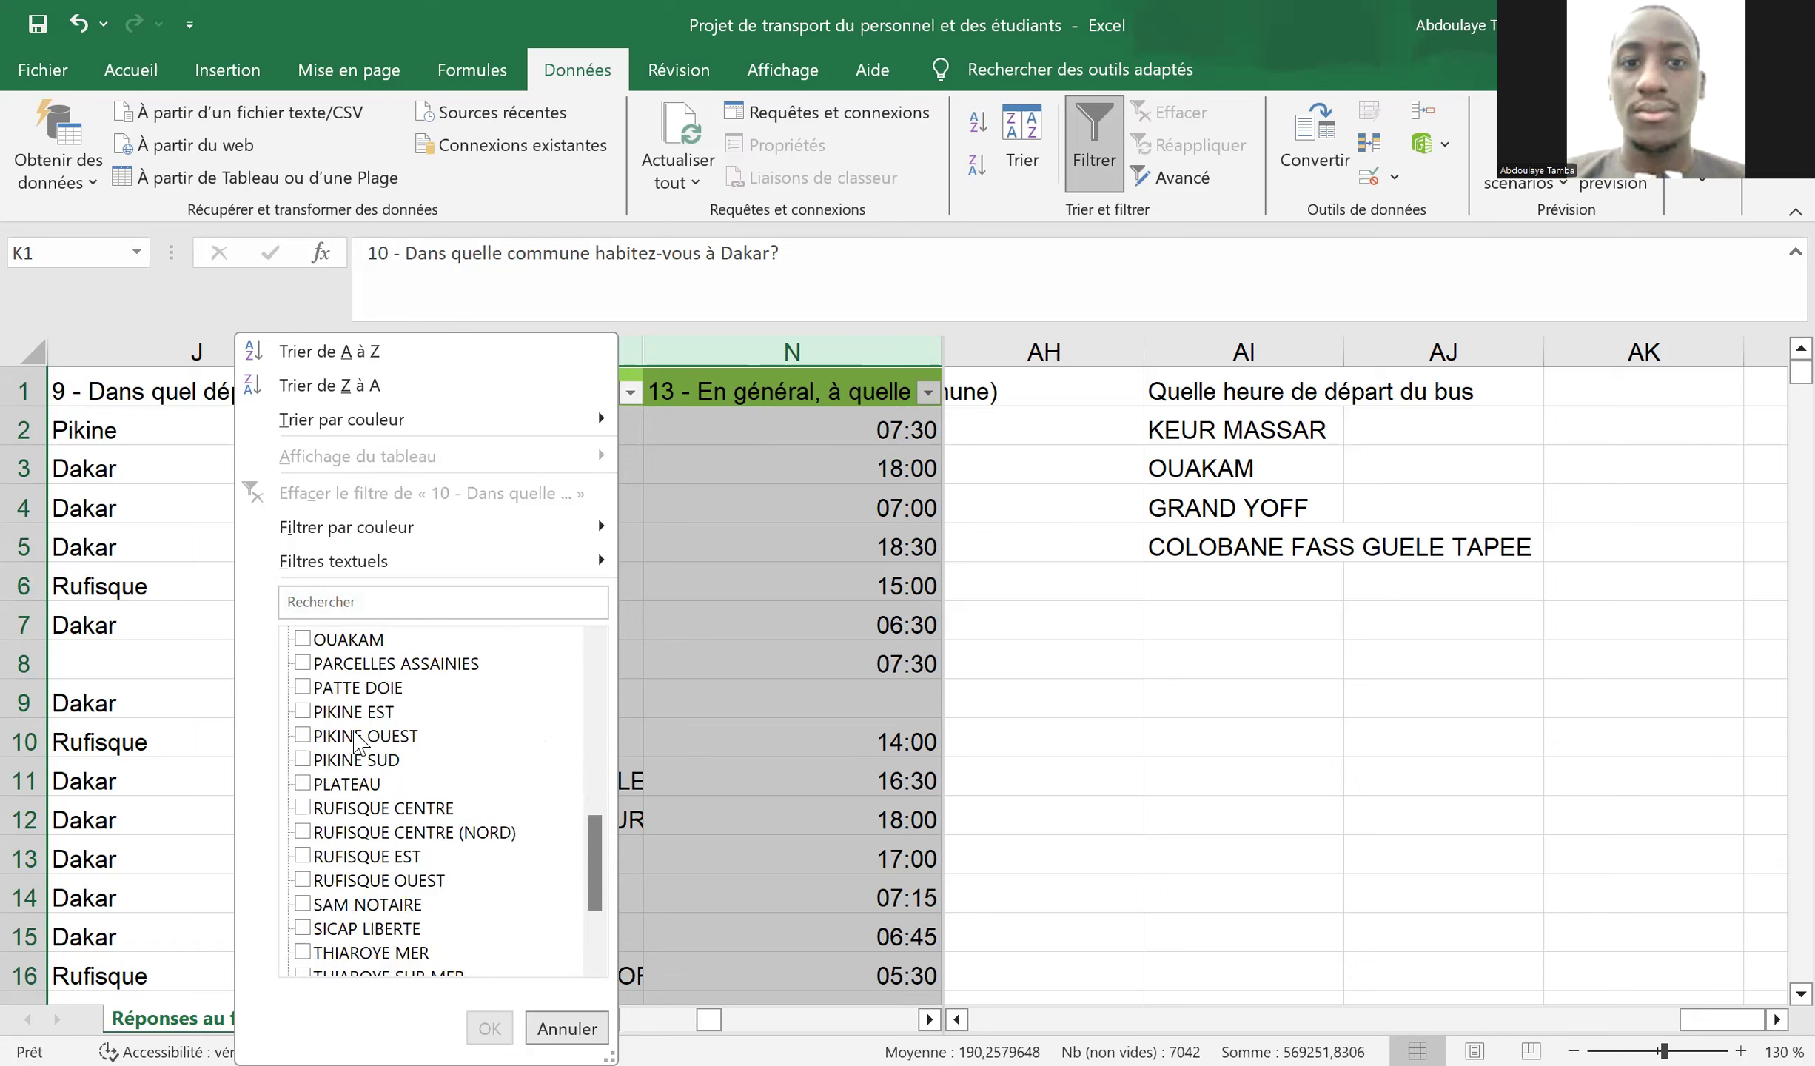
scroll(356, 738, up, 5)
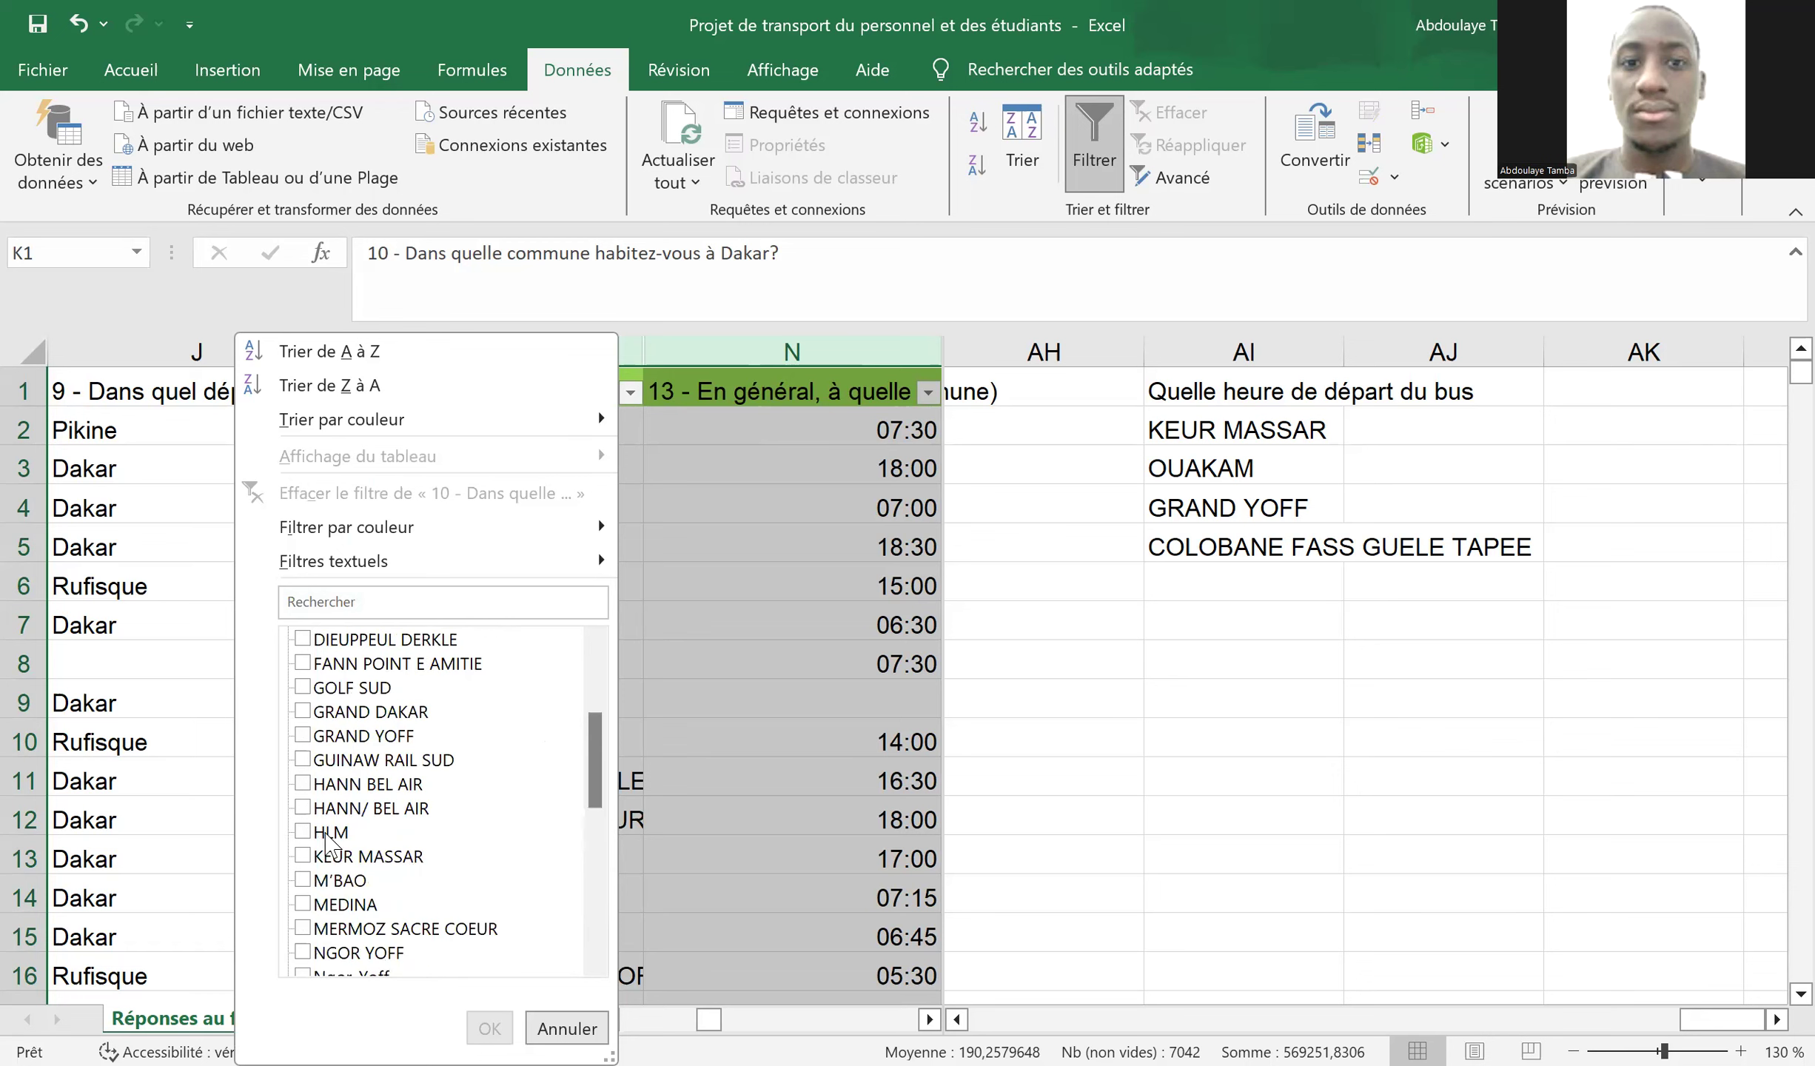
click(327, 858)
click(504, 1032)
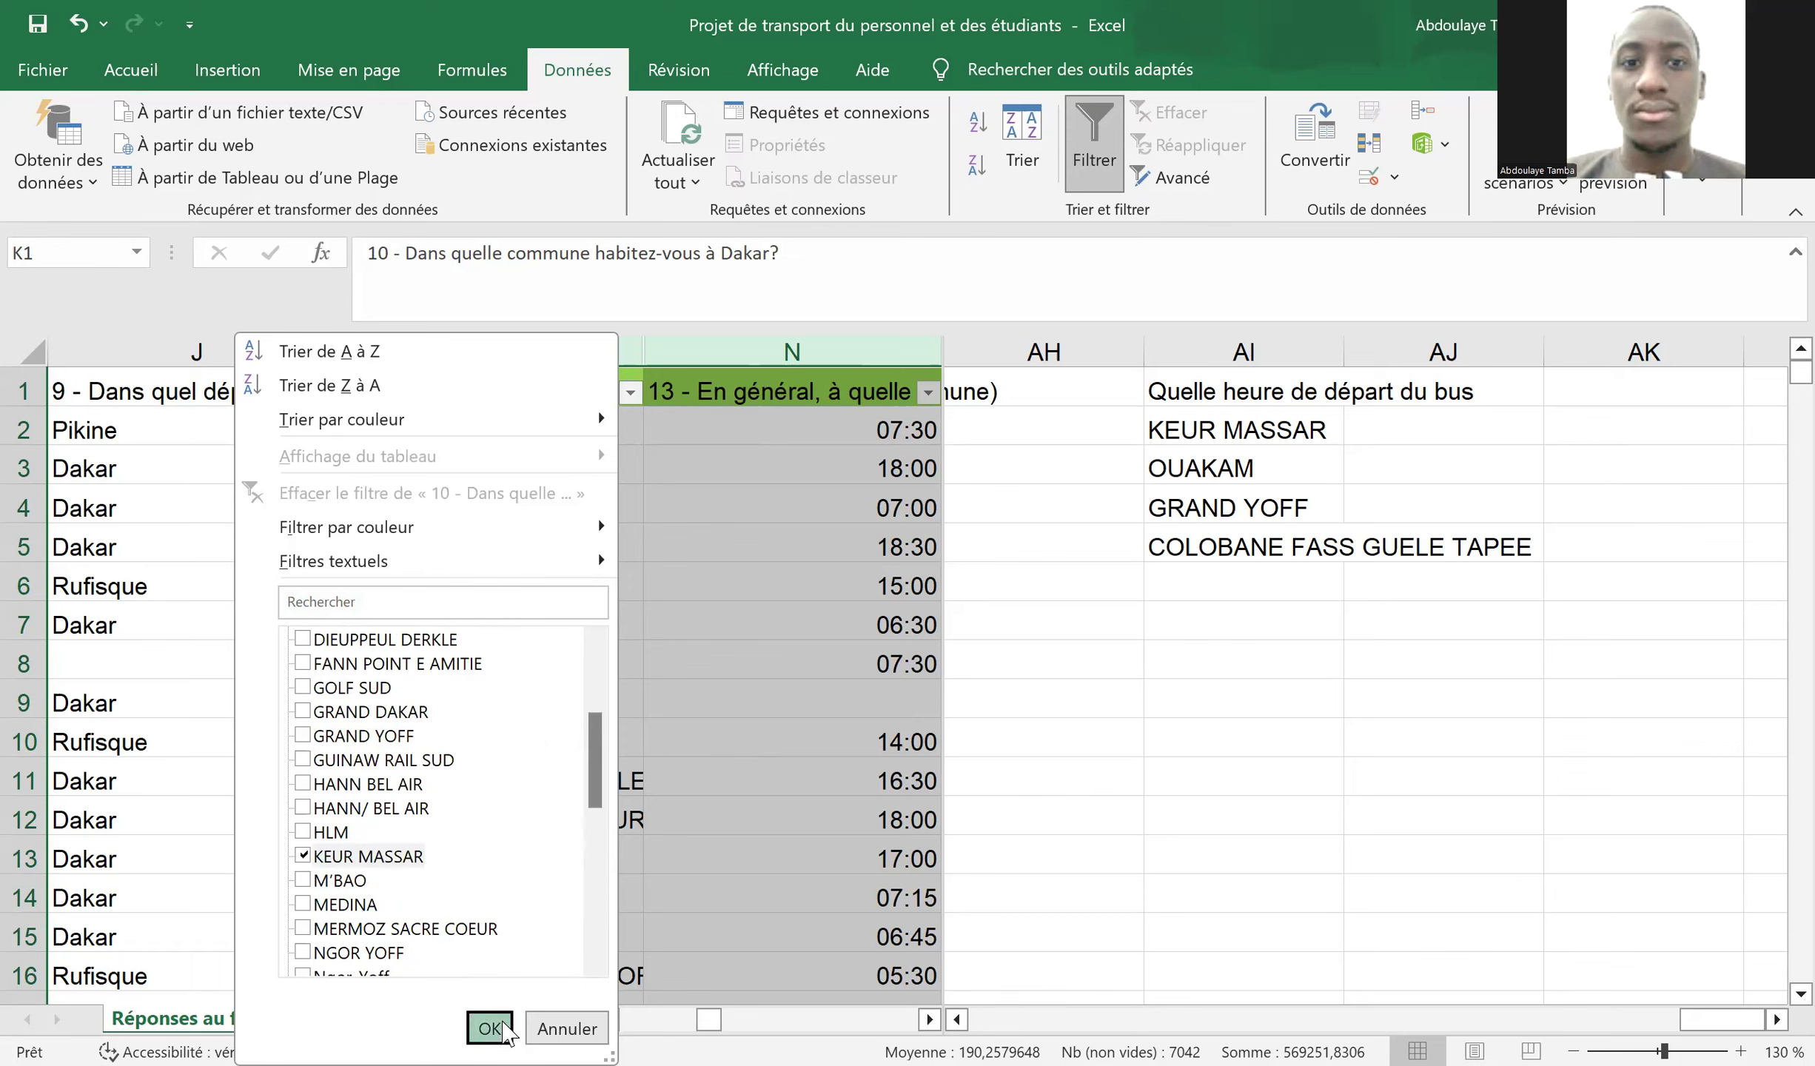
- Filter column X (question 23, interest in the transport service) to show only the answer Oui
scroll(603, 615, right, 2)
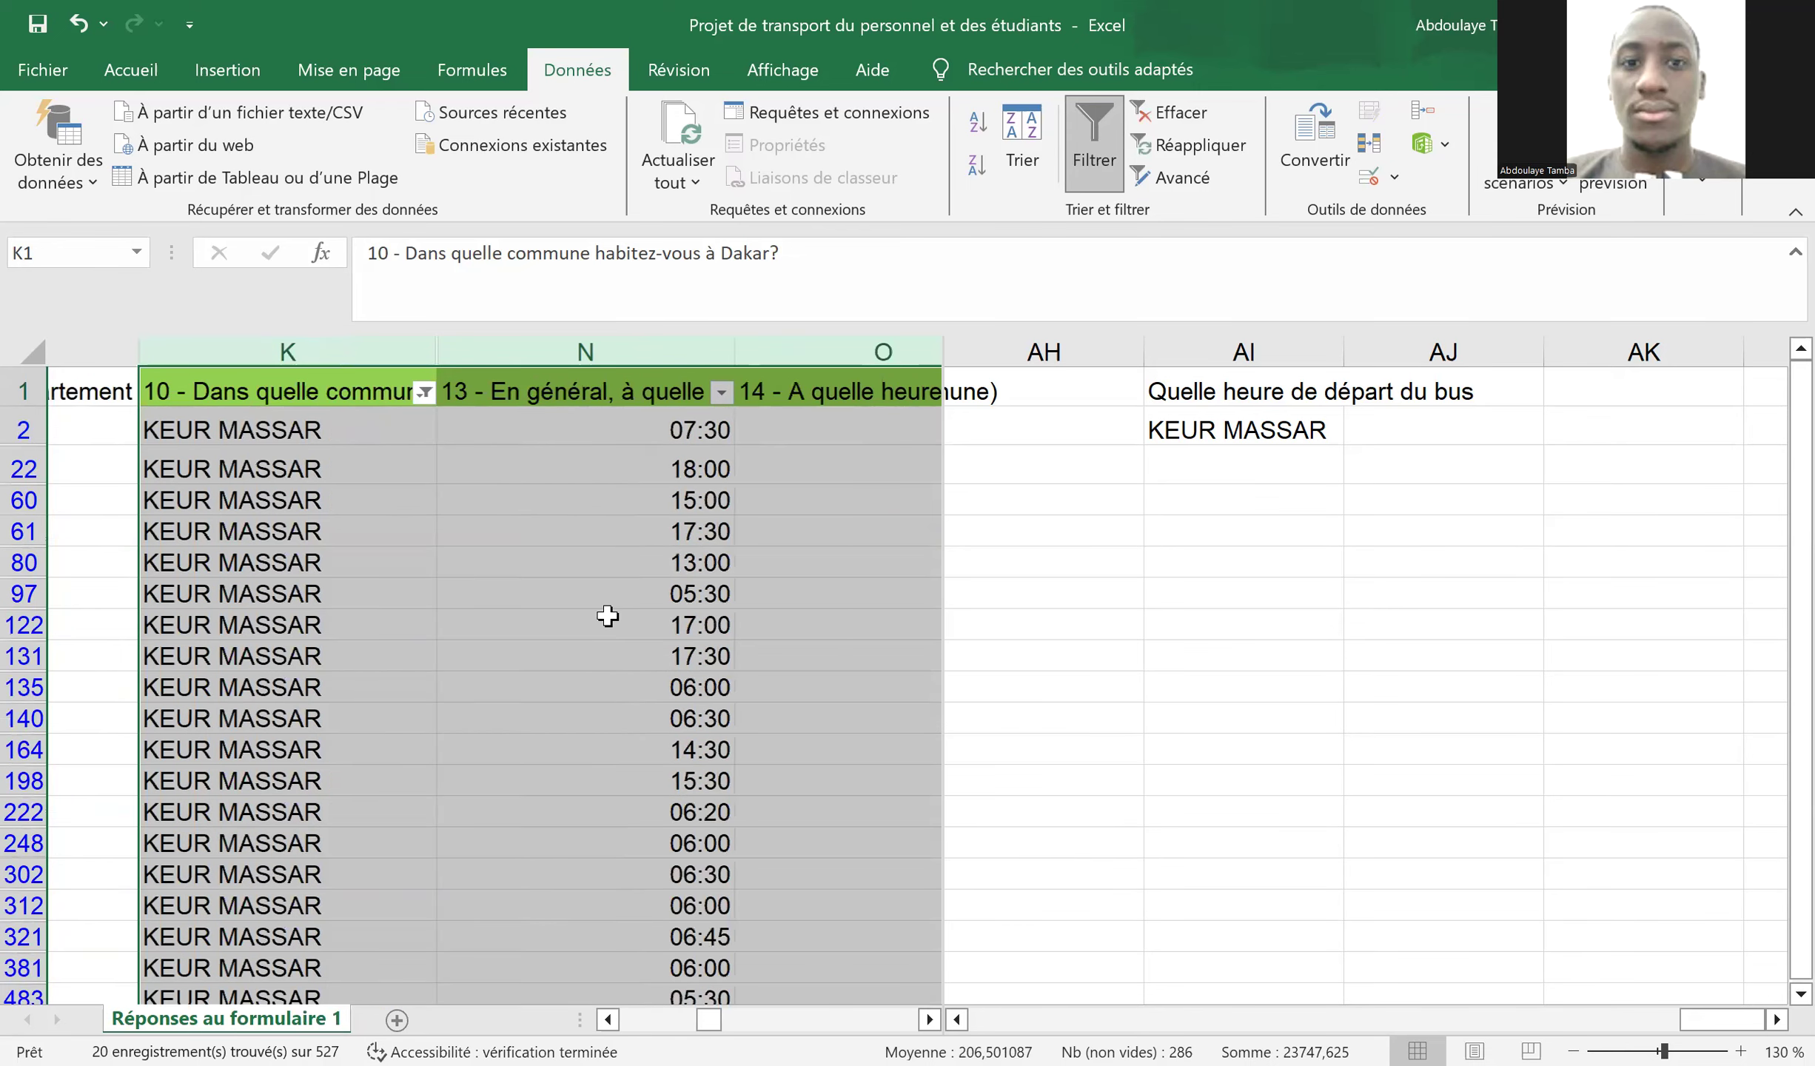
scroll(606, 616, right, 1)
scroll(607, 616, right, 1)
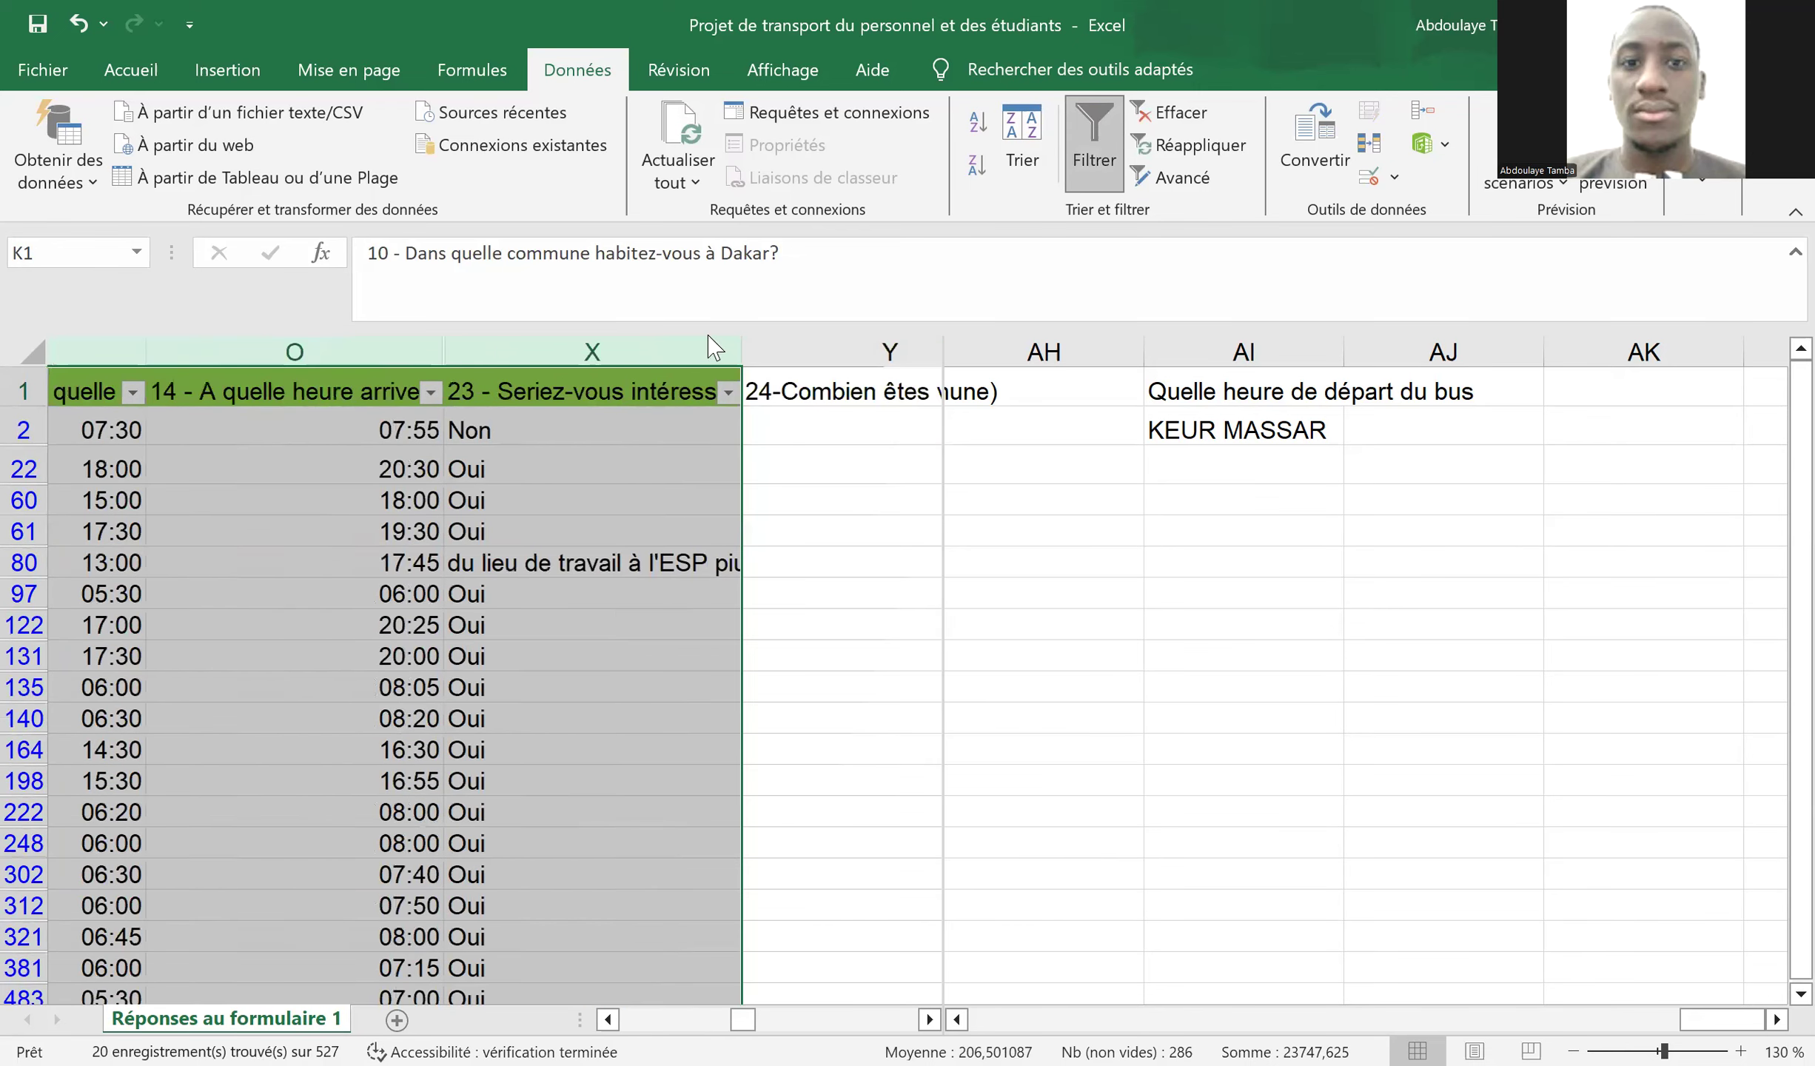
click(629, 393)
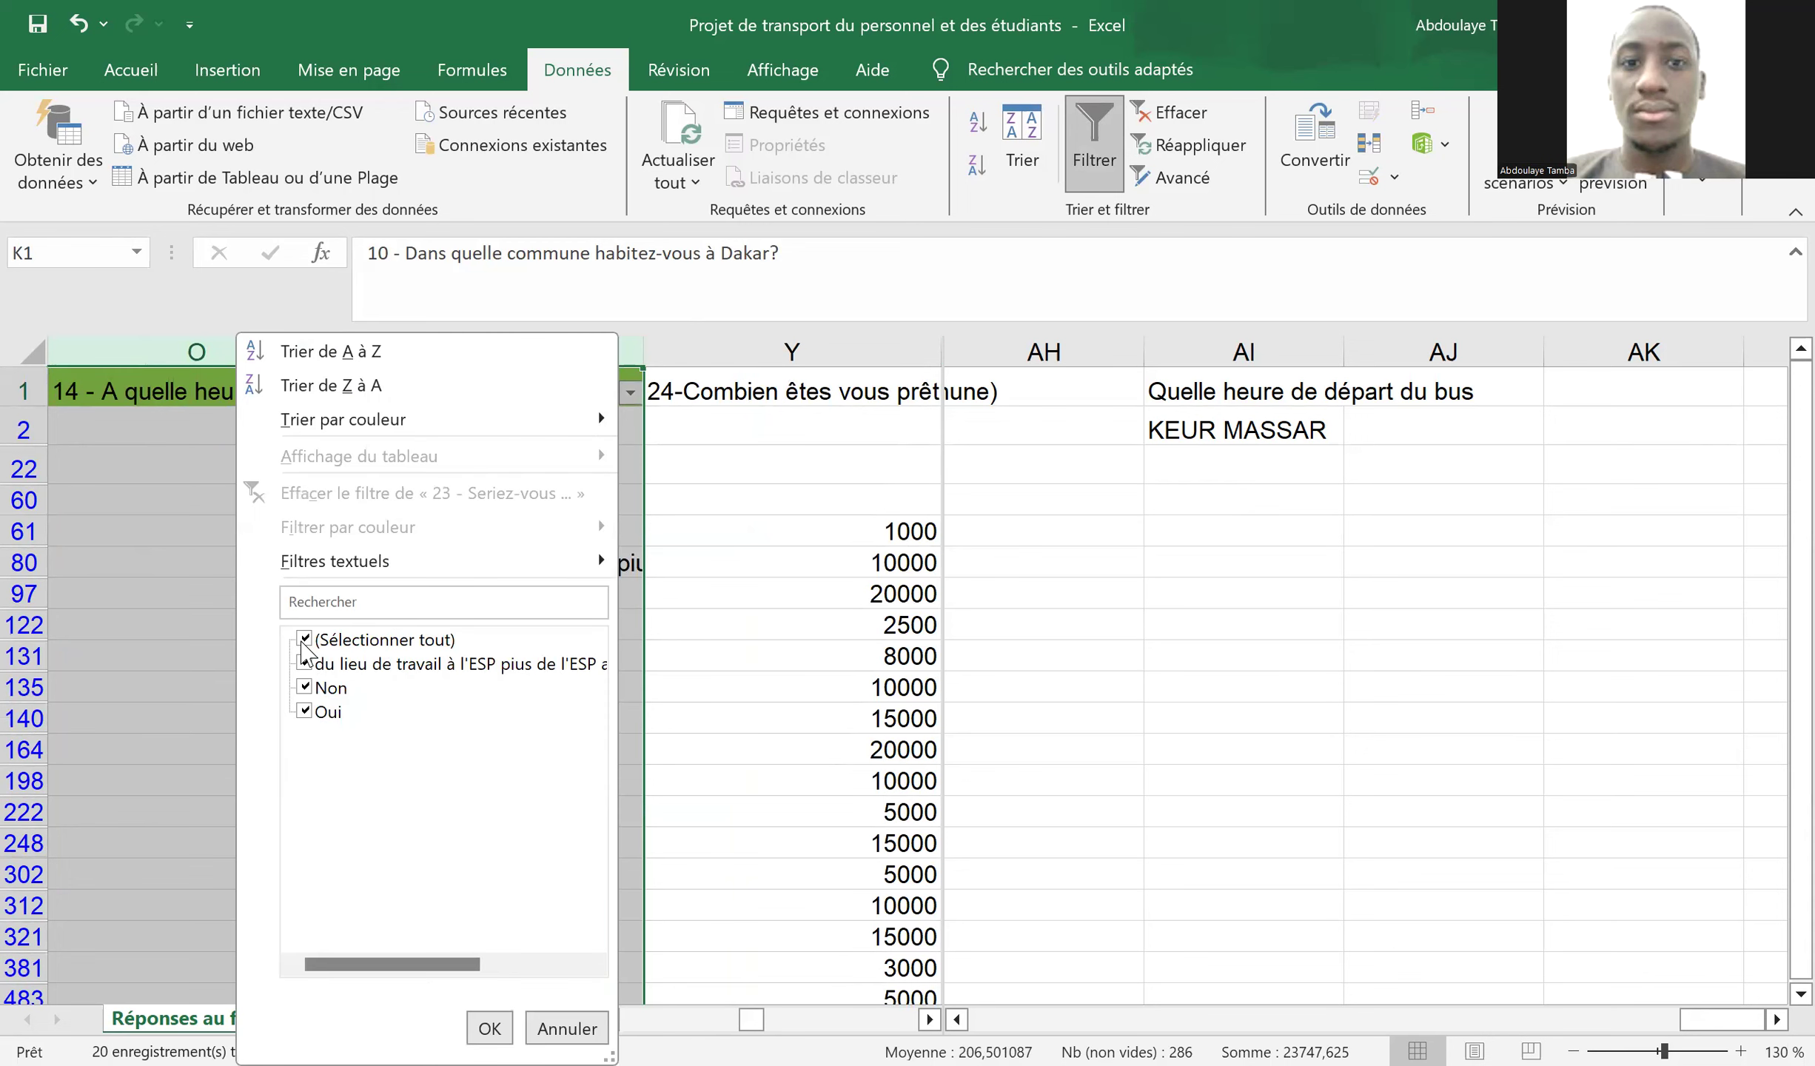
click(306, 641)
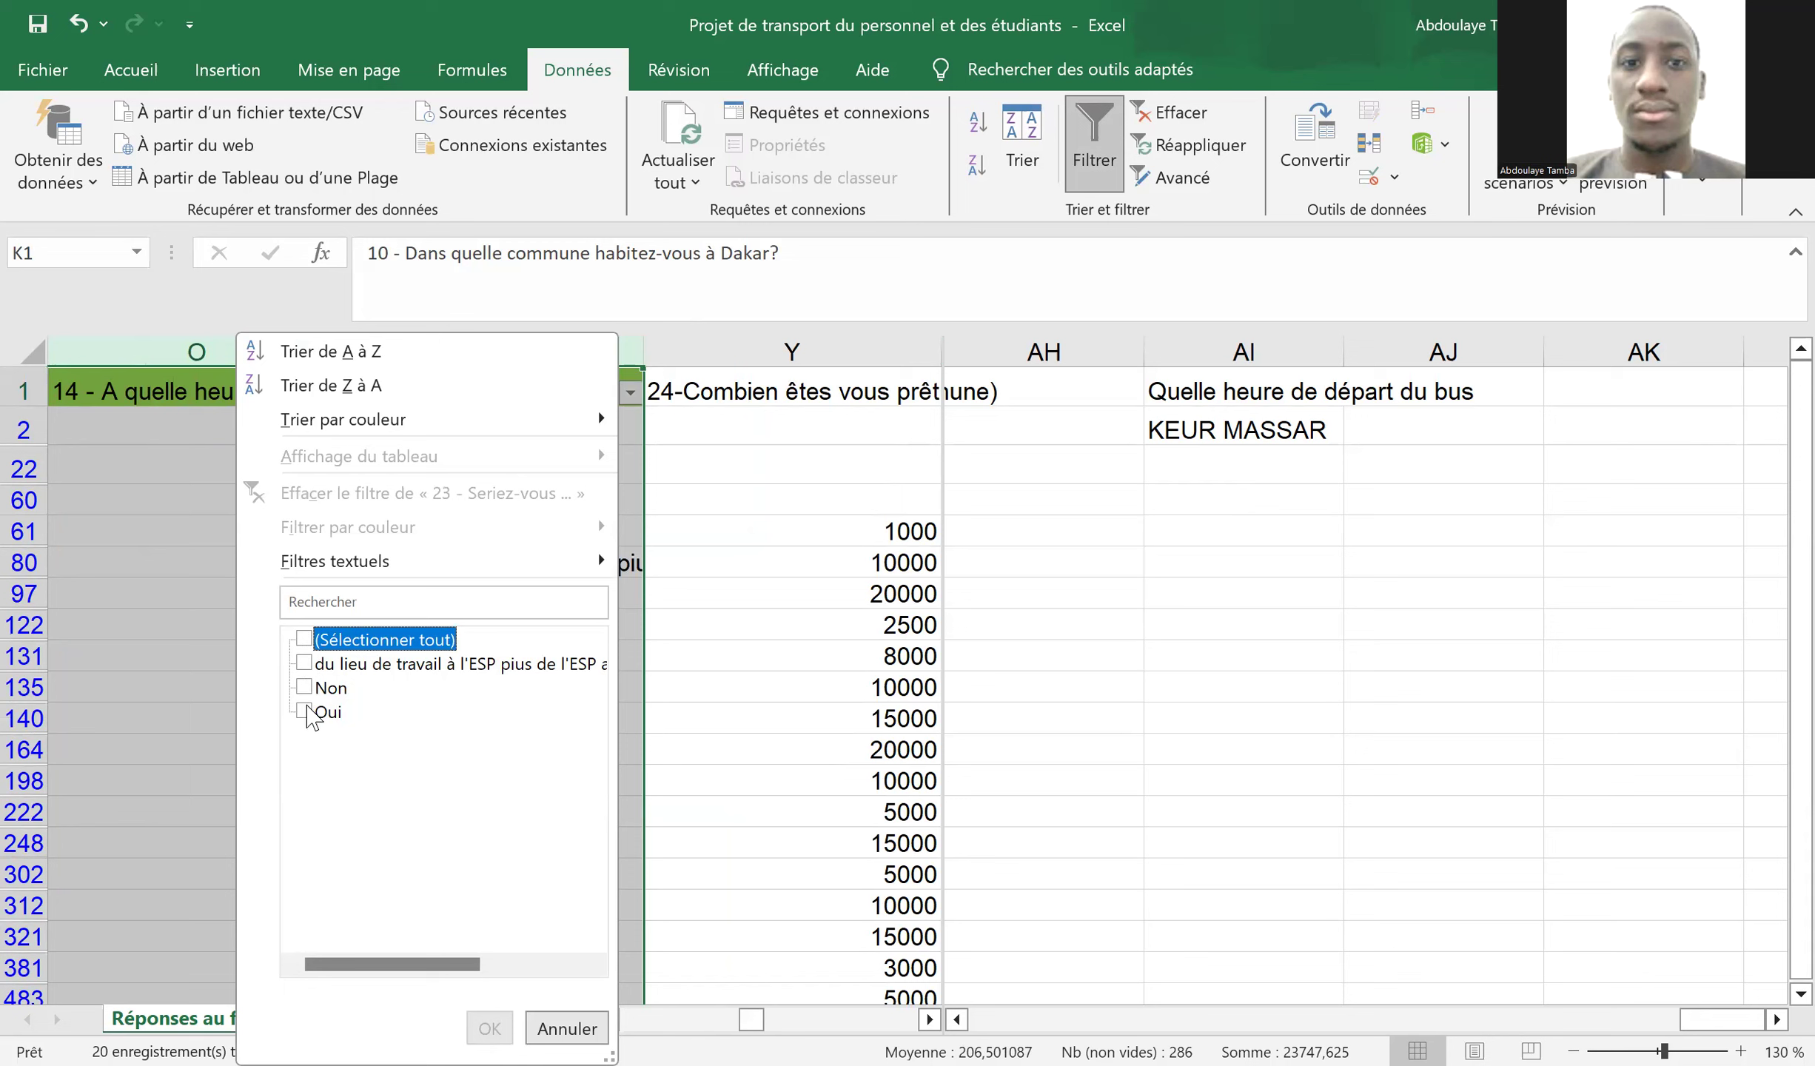
click(305, 713)
click(485, 1025)
- Examine the questions in N1 and O1 and the filtered times to check which trip they describe
scroll(320, 553, left, 1)
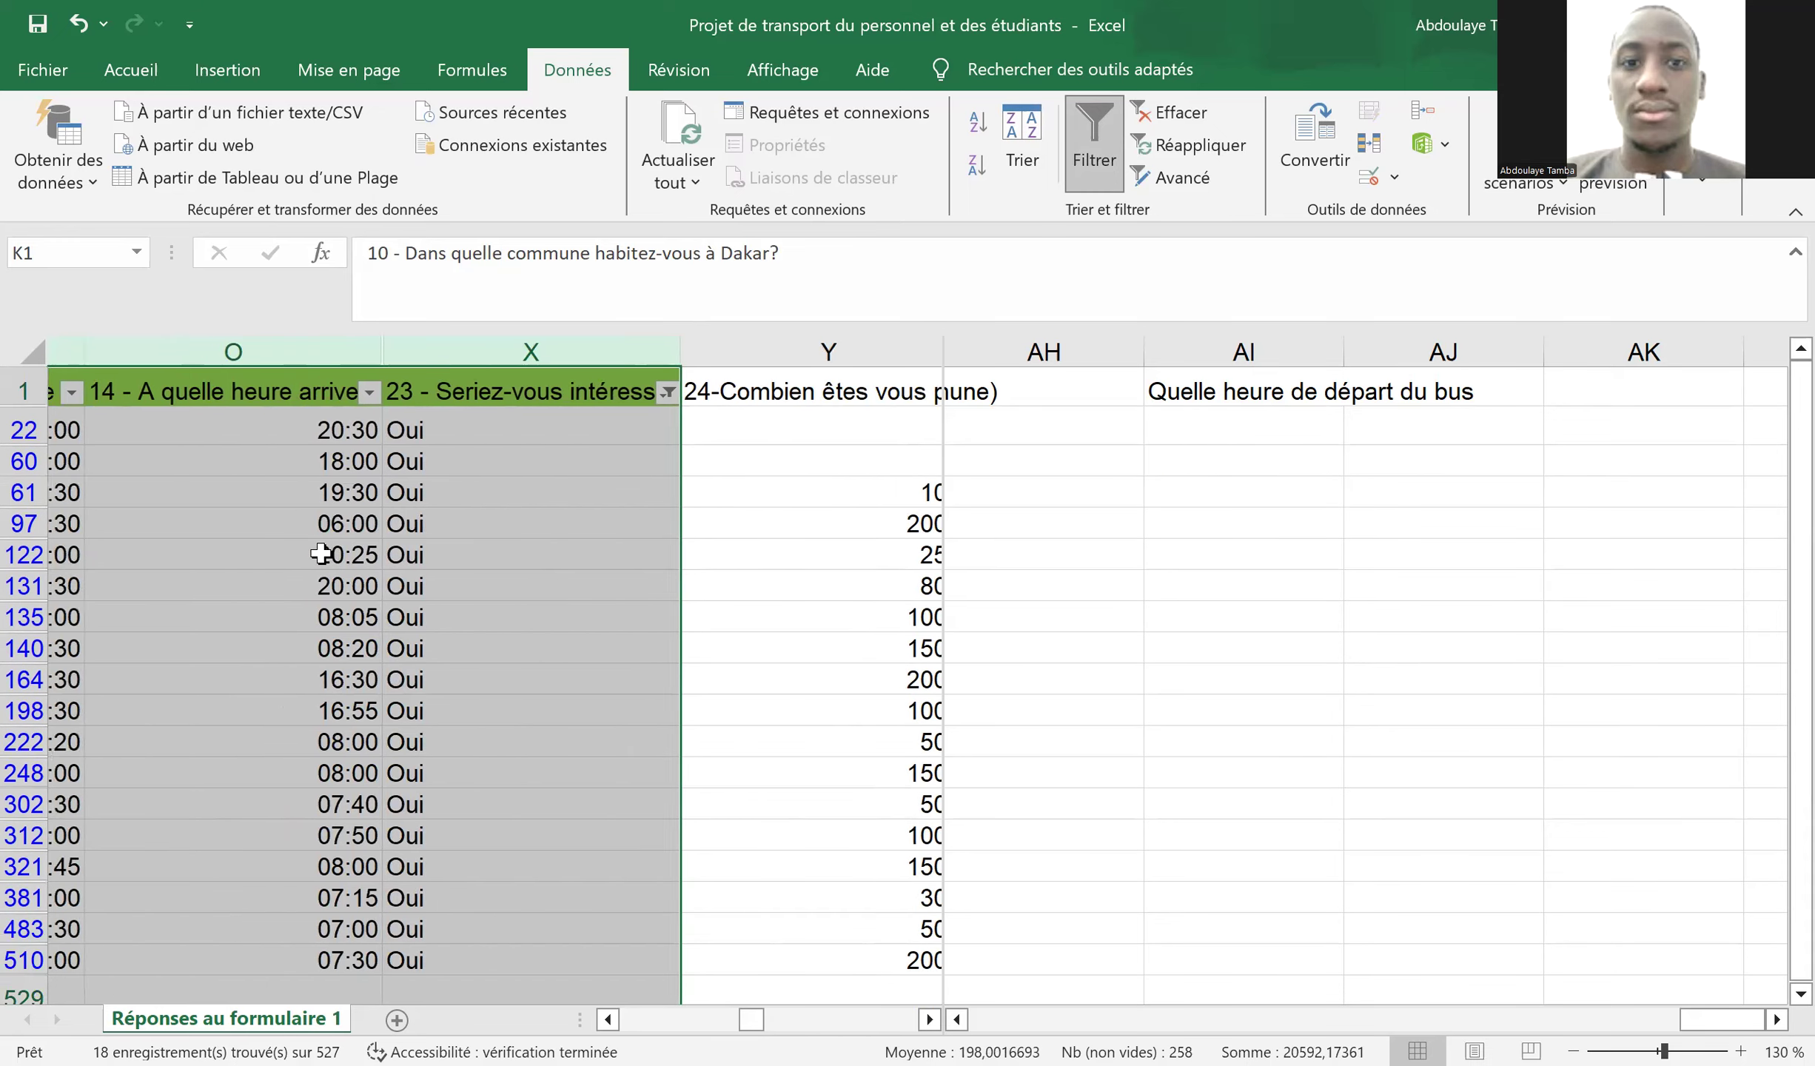
scroll(320, 553, left, 2)
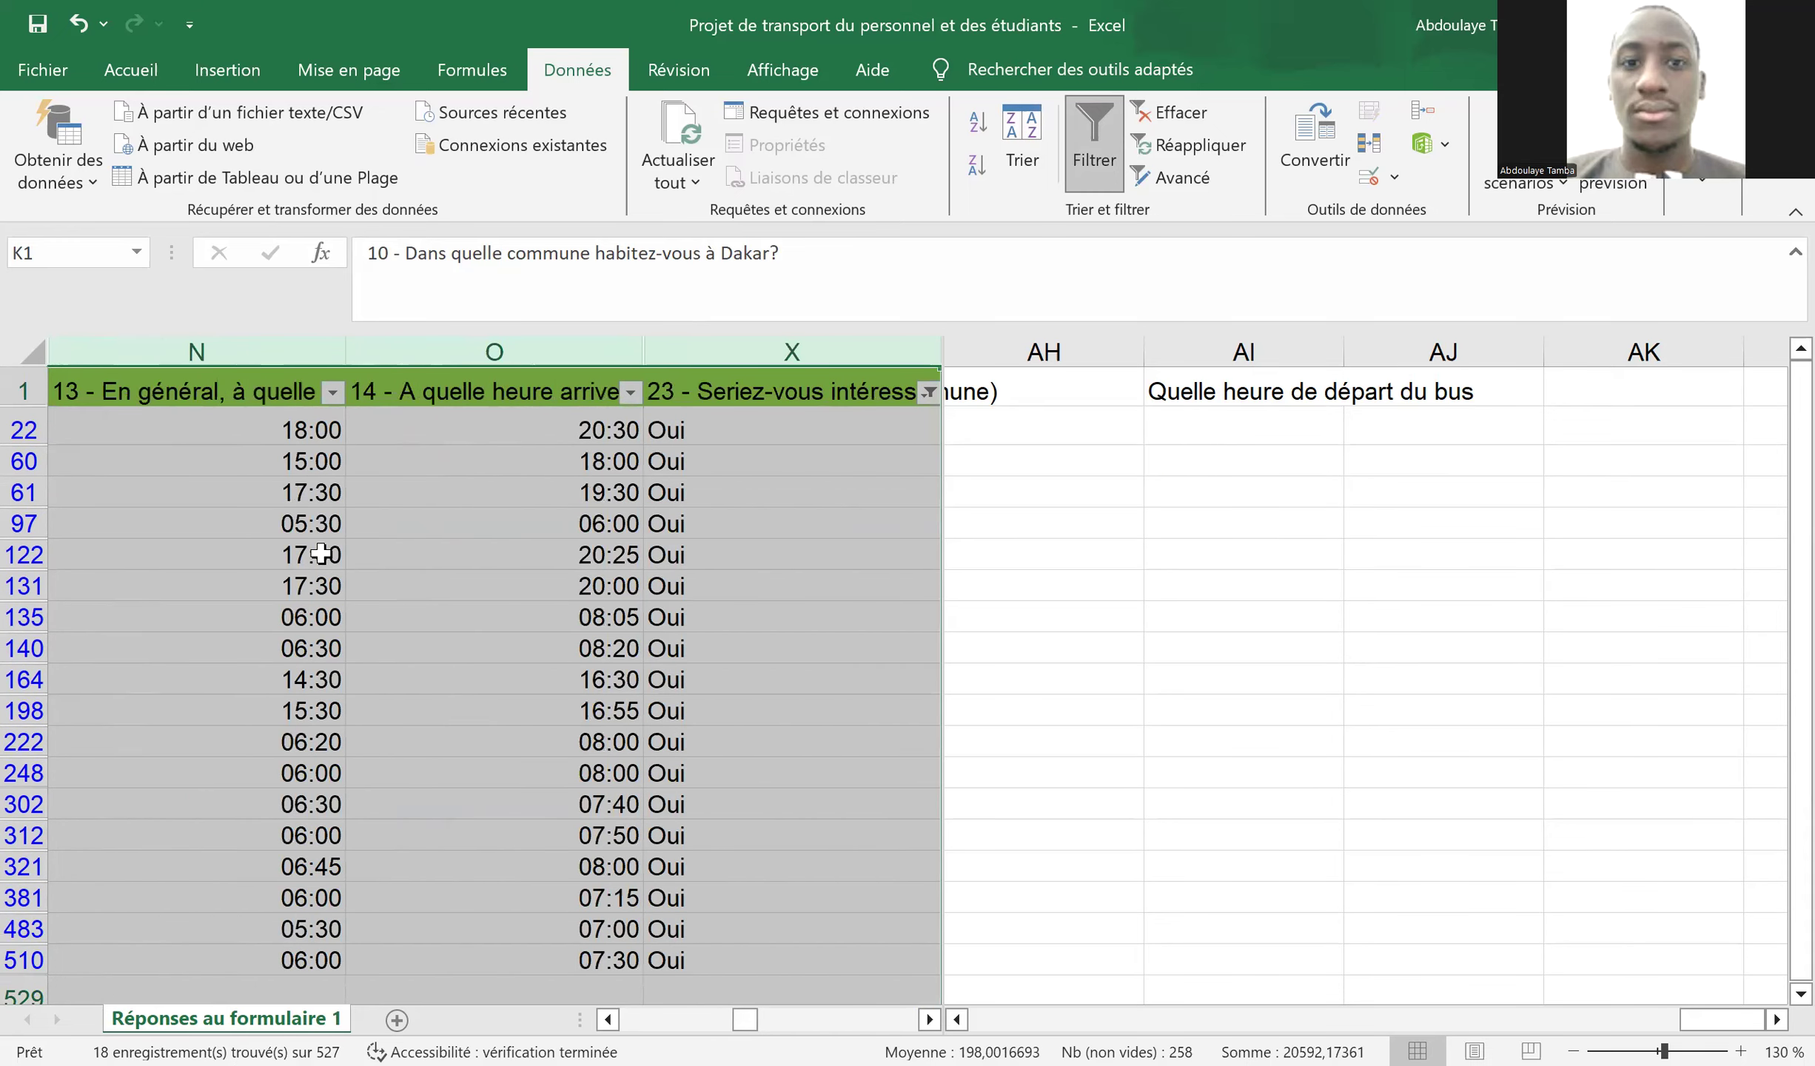
scroll(321, 554, left, 1)
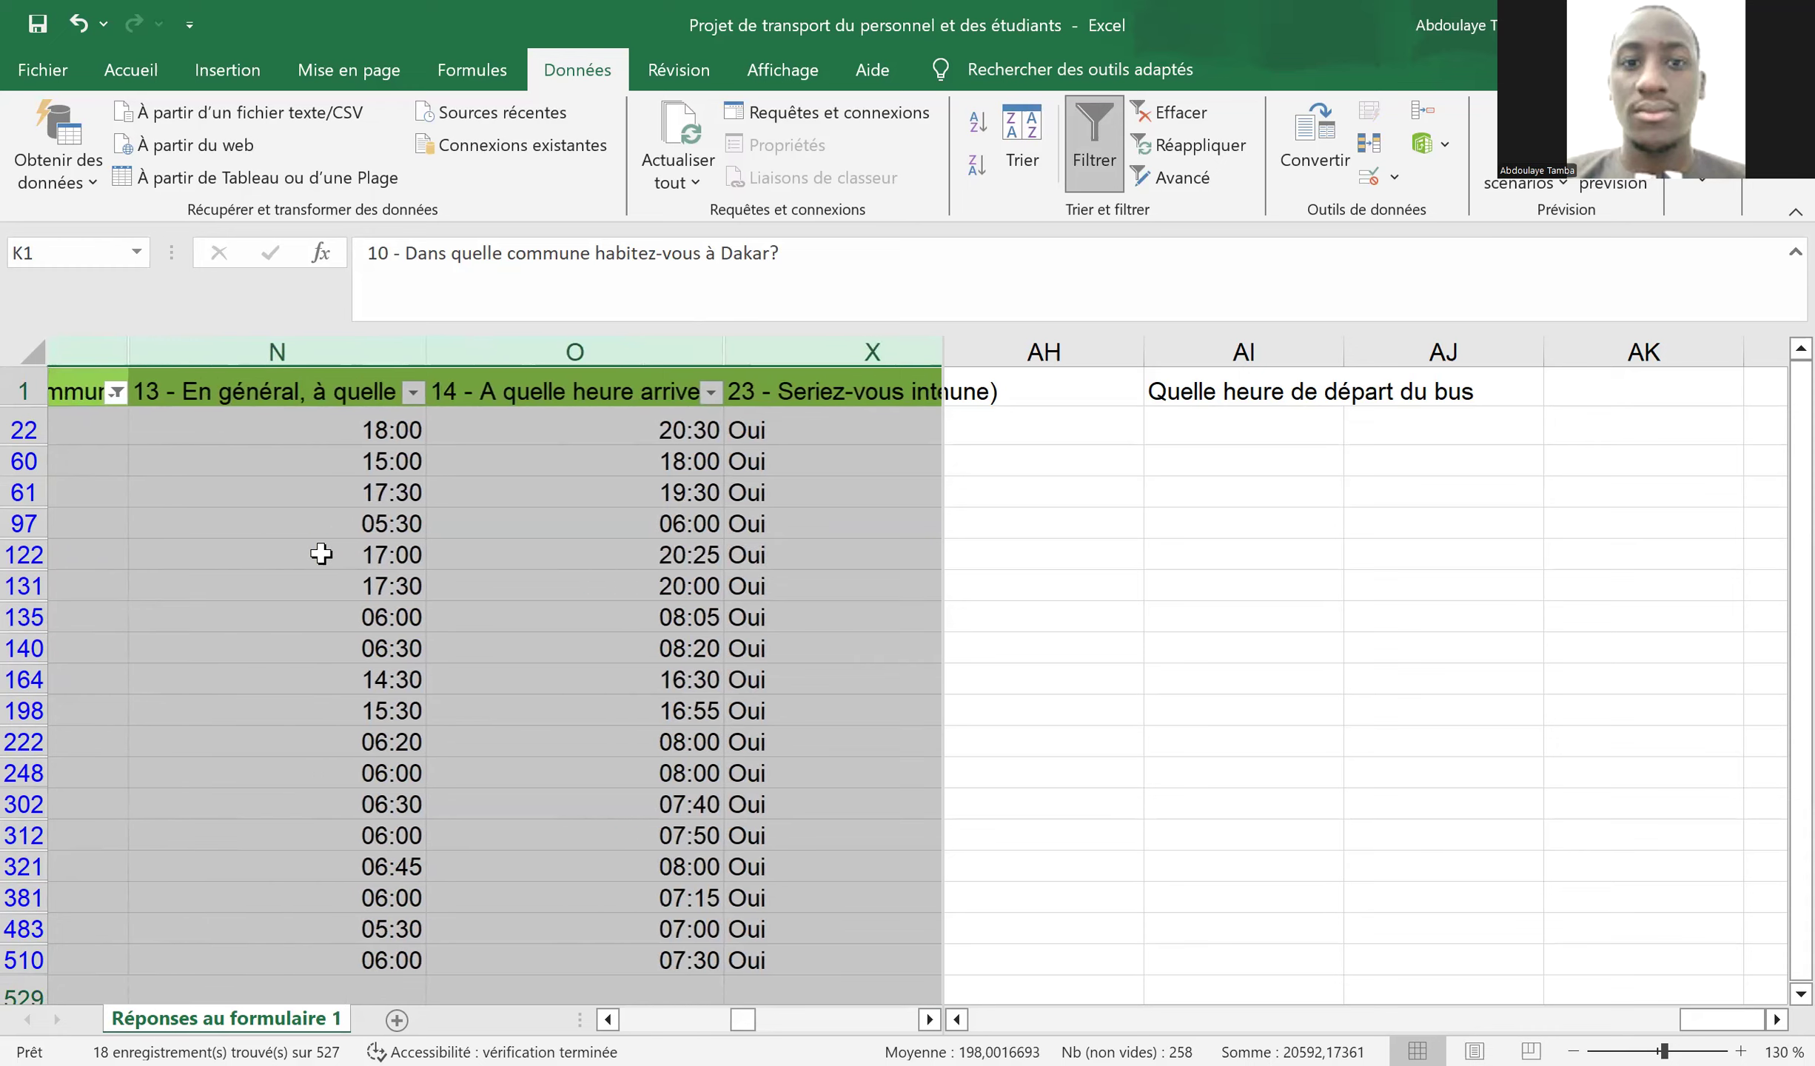
click(504, 376)
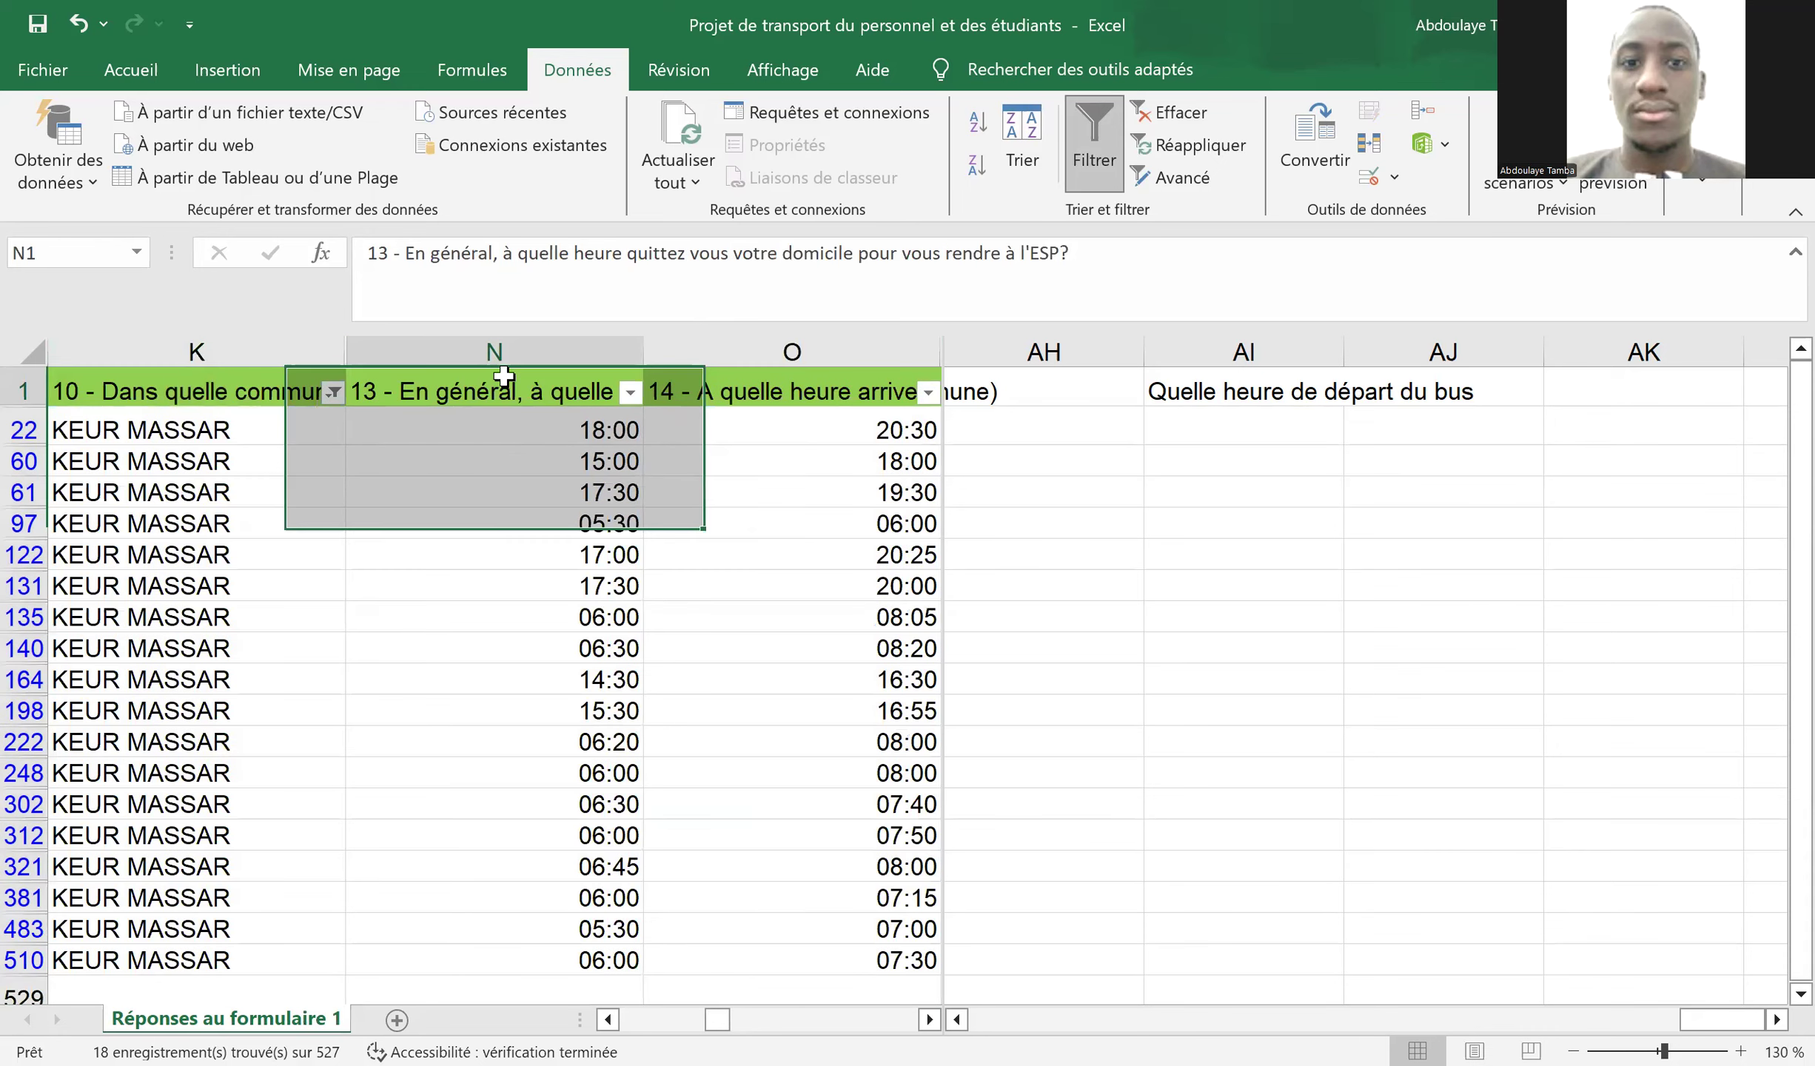
click(848, 385)
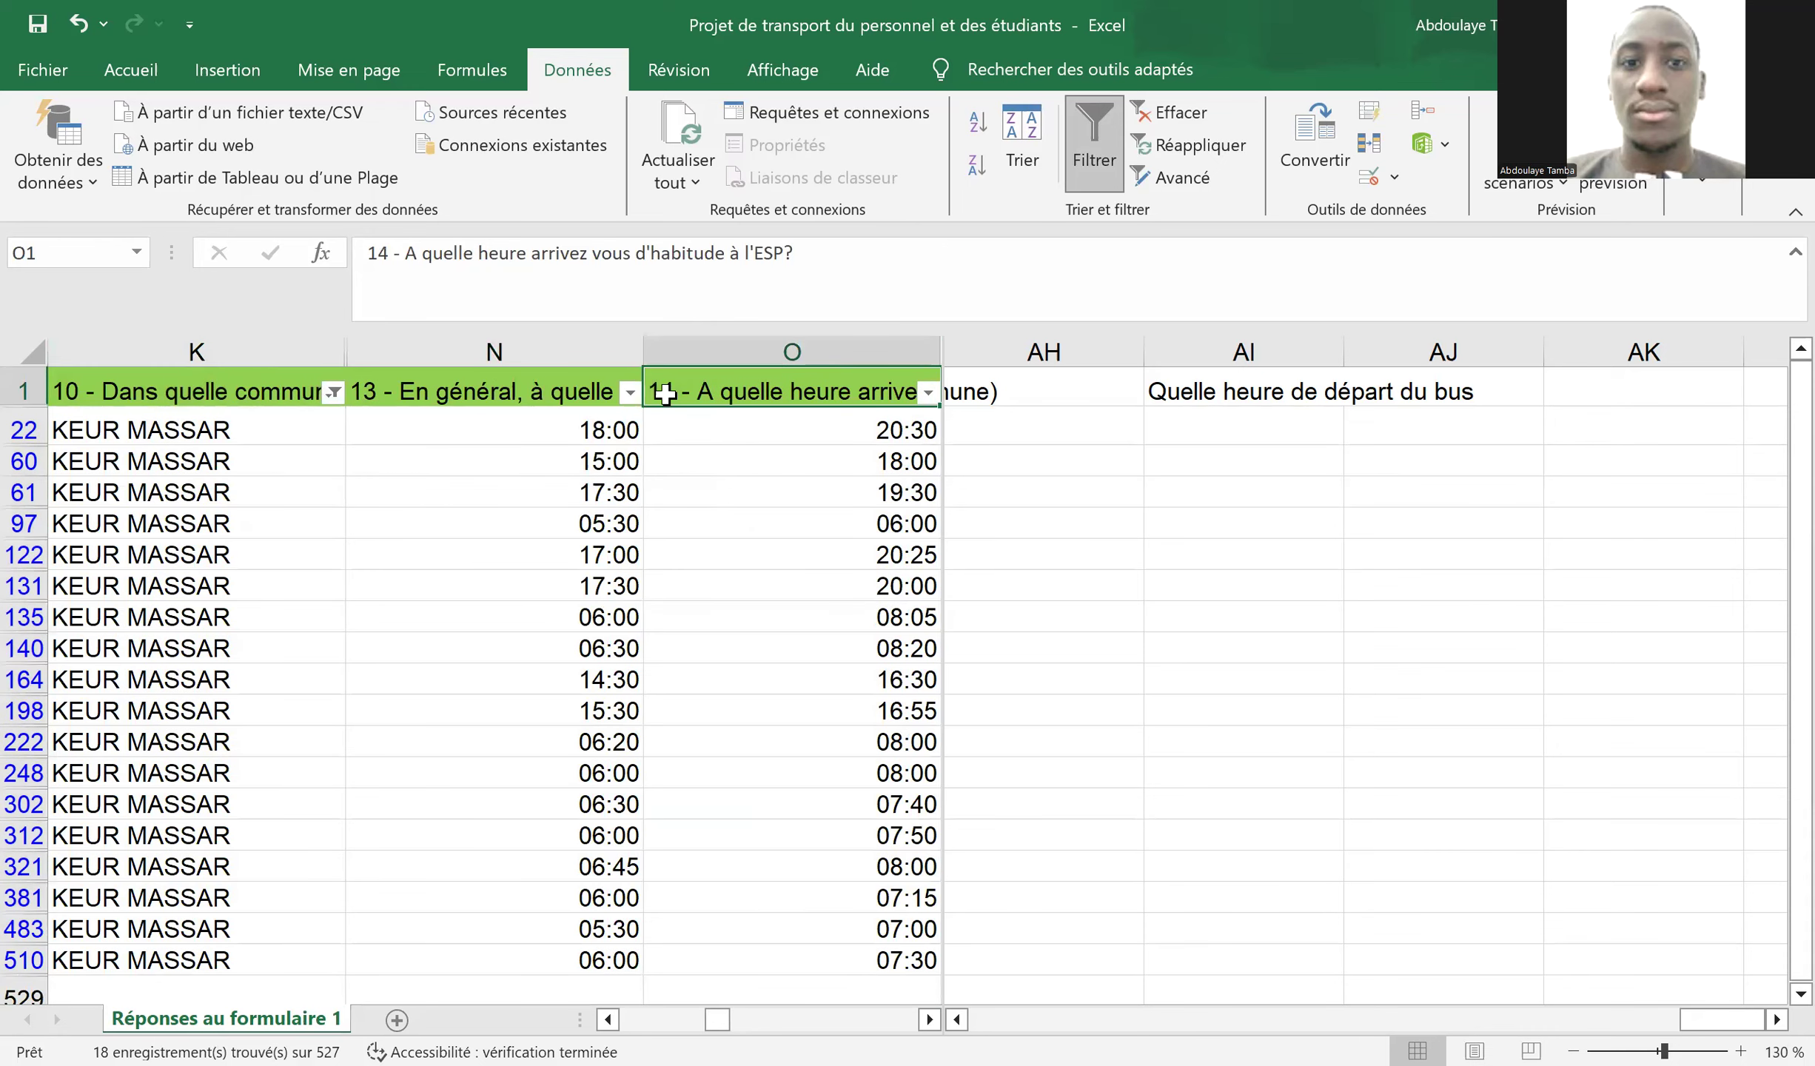
click(518, 385)
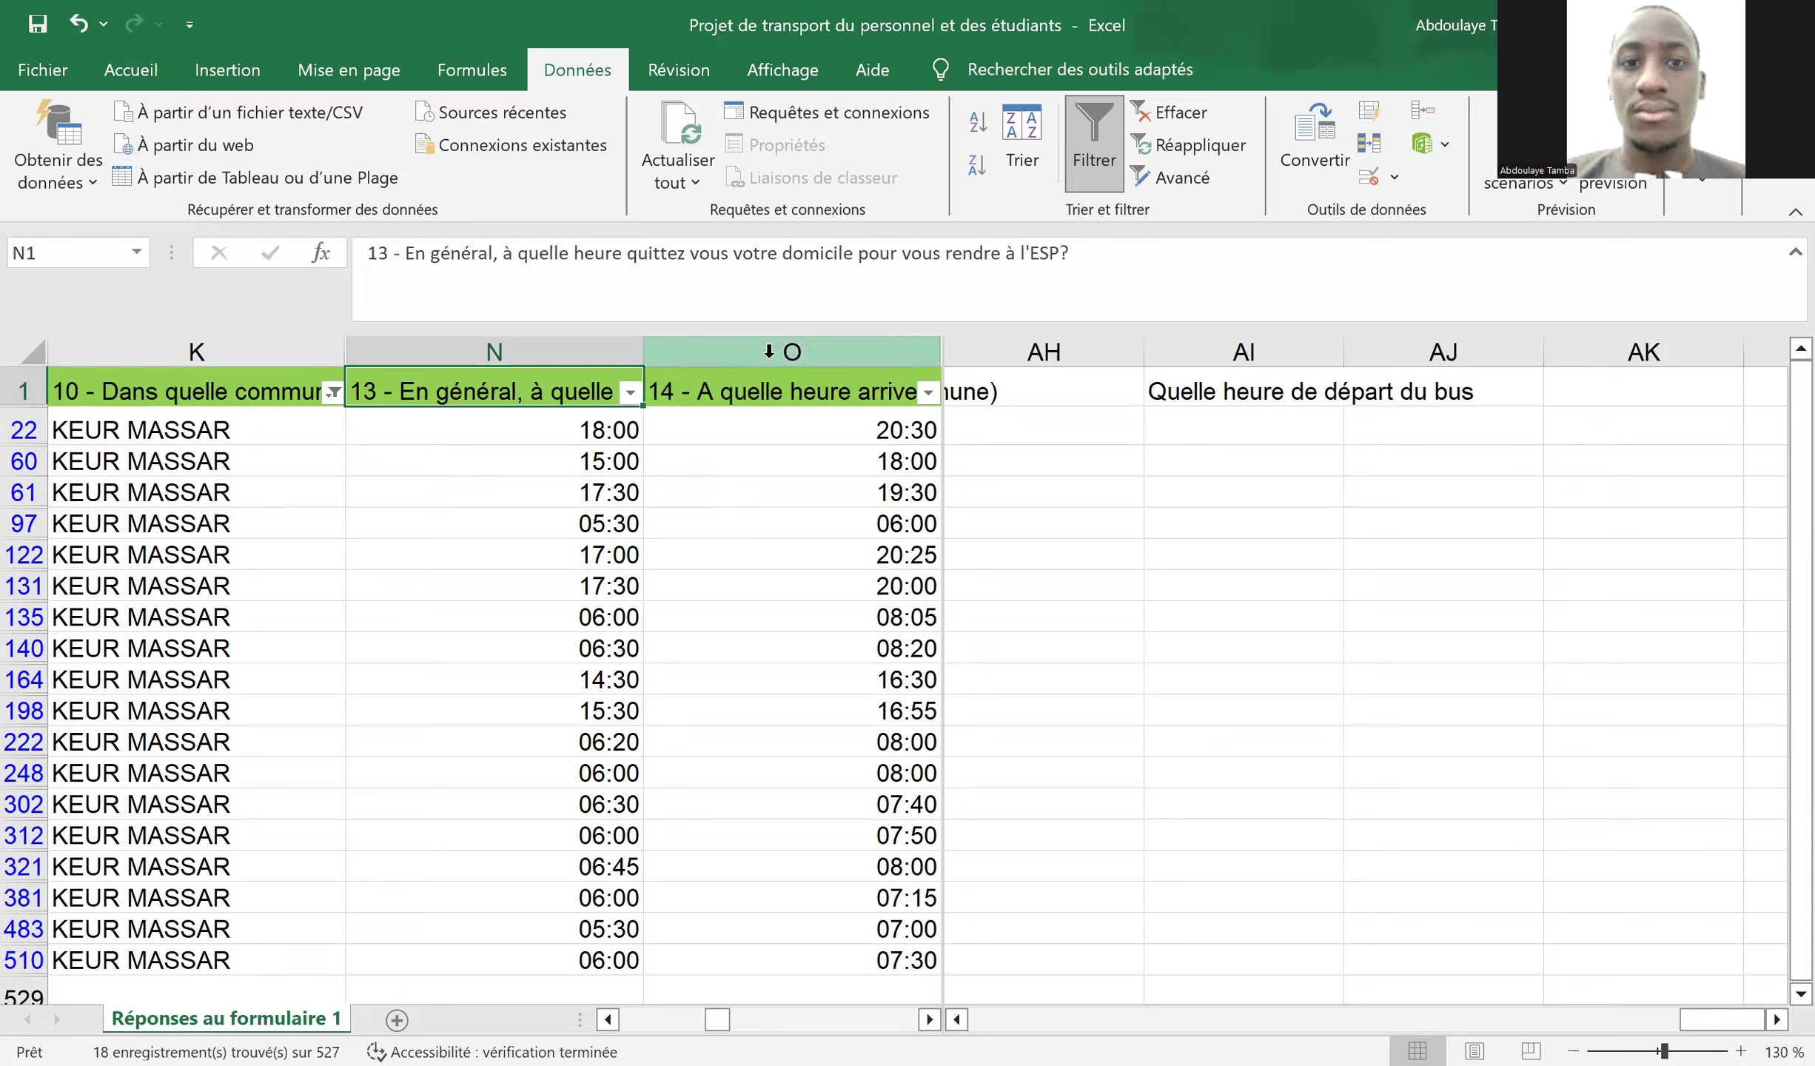
click(758, 386)
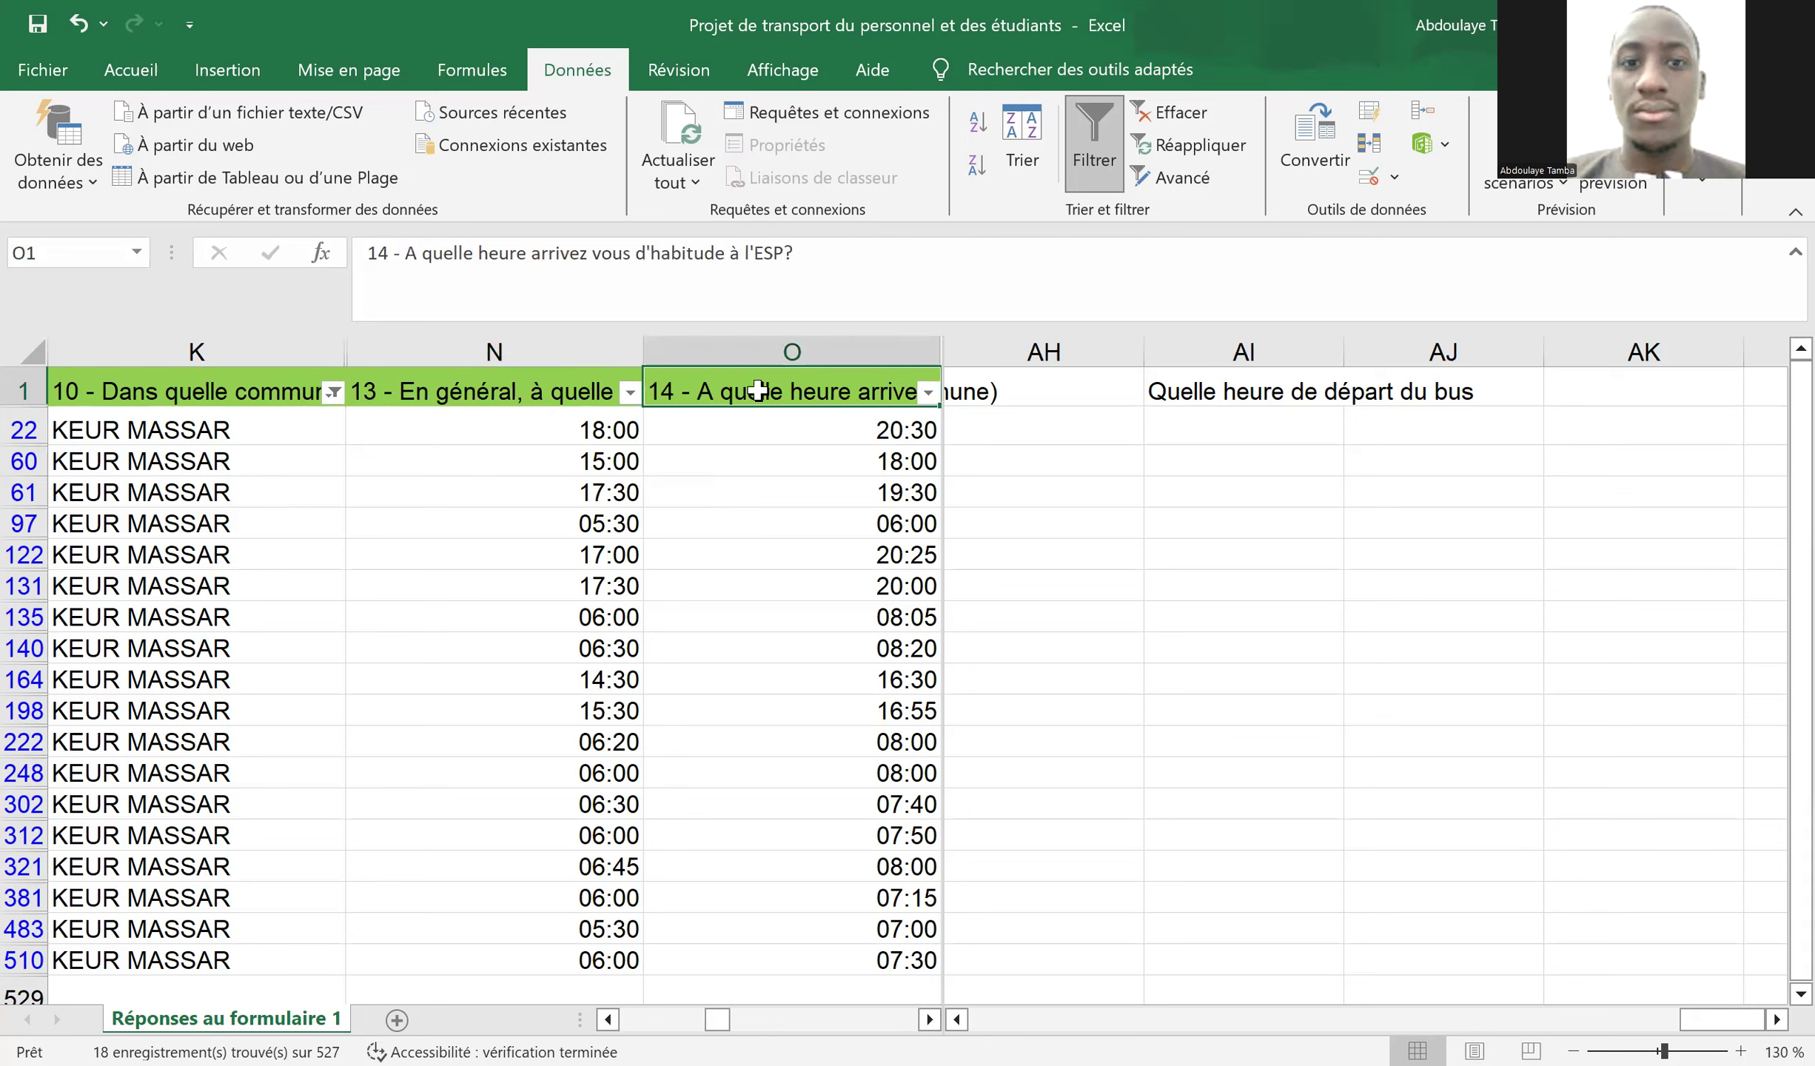
click(574, 388)
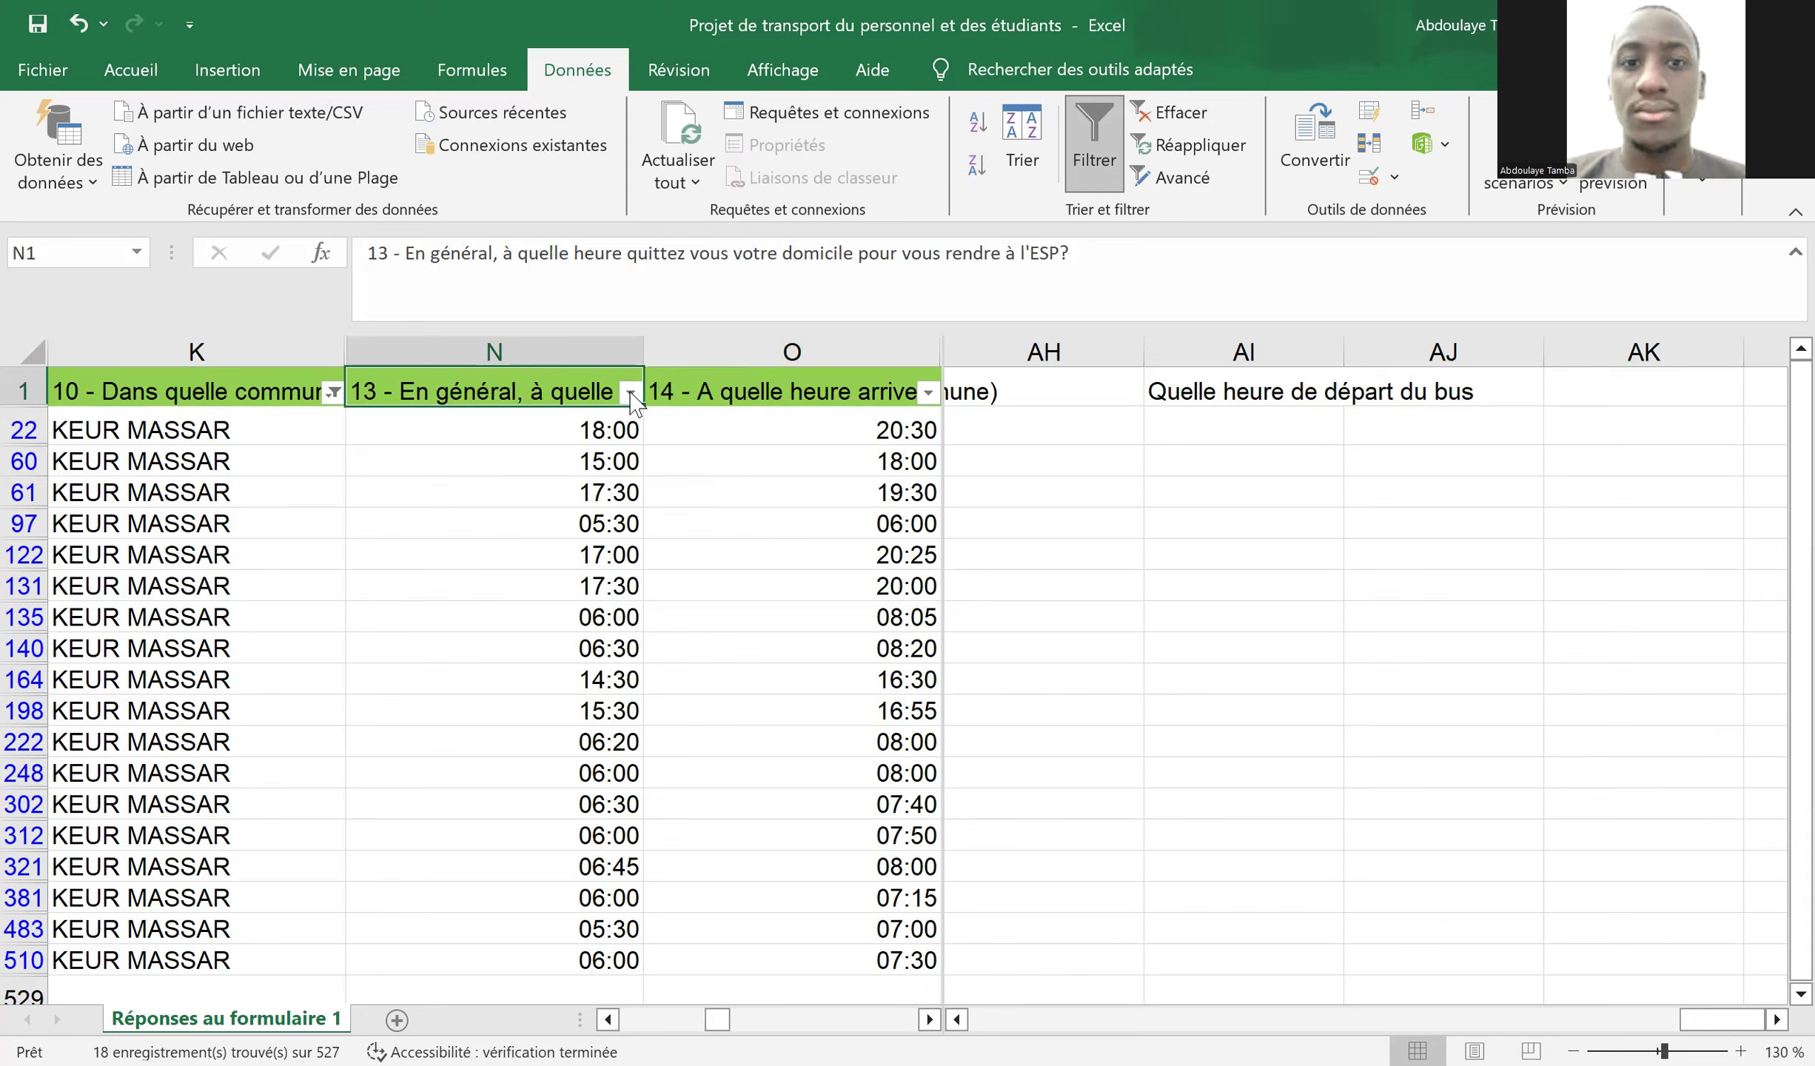
click(630, 393)
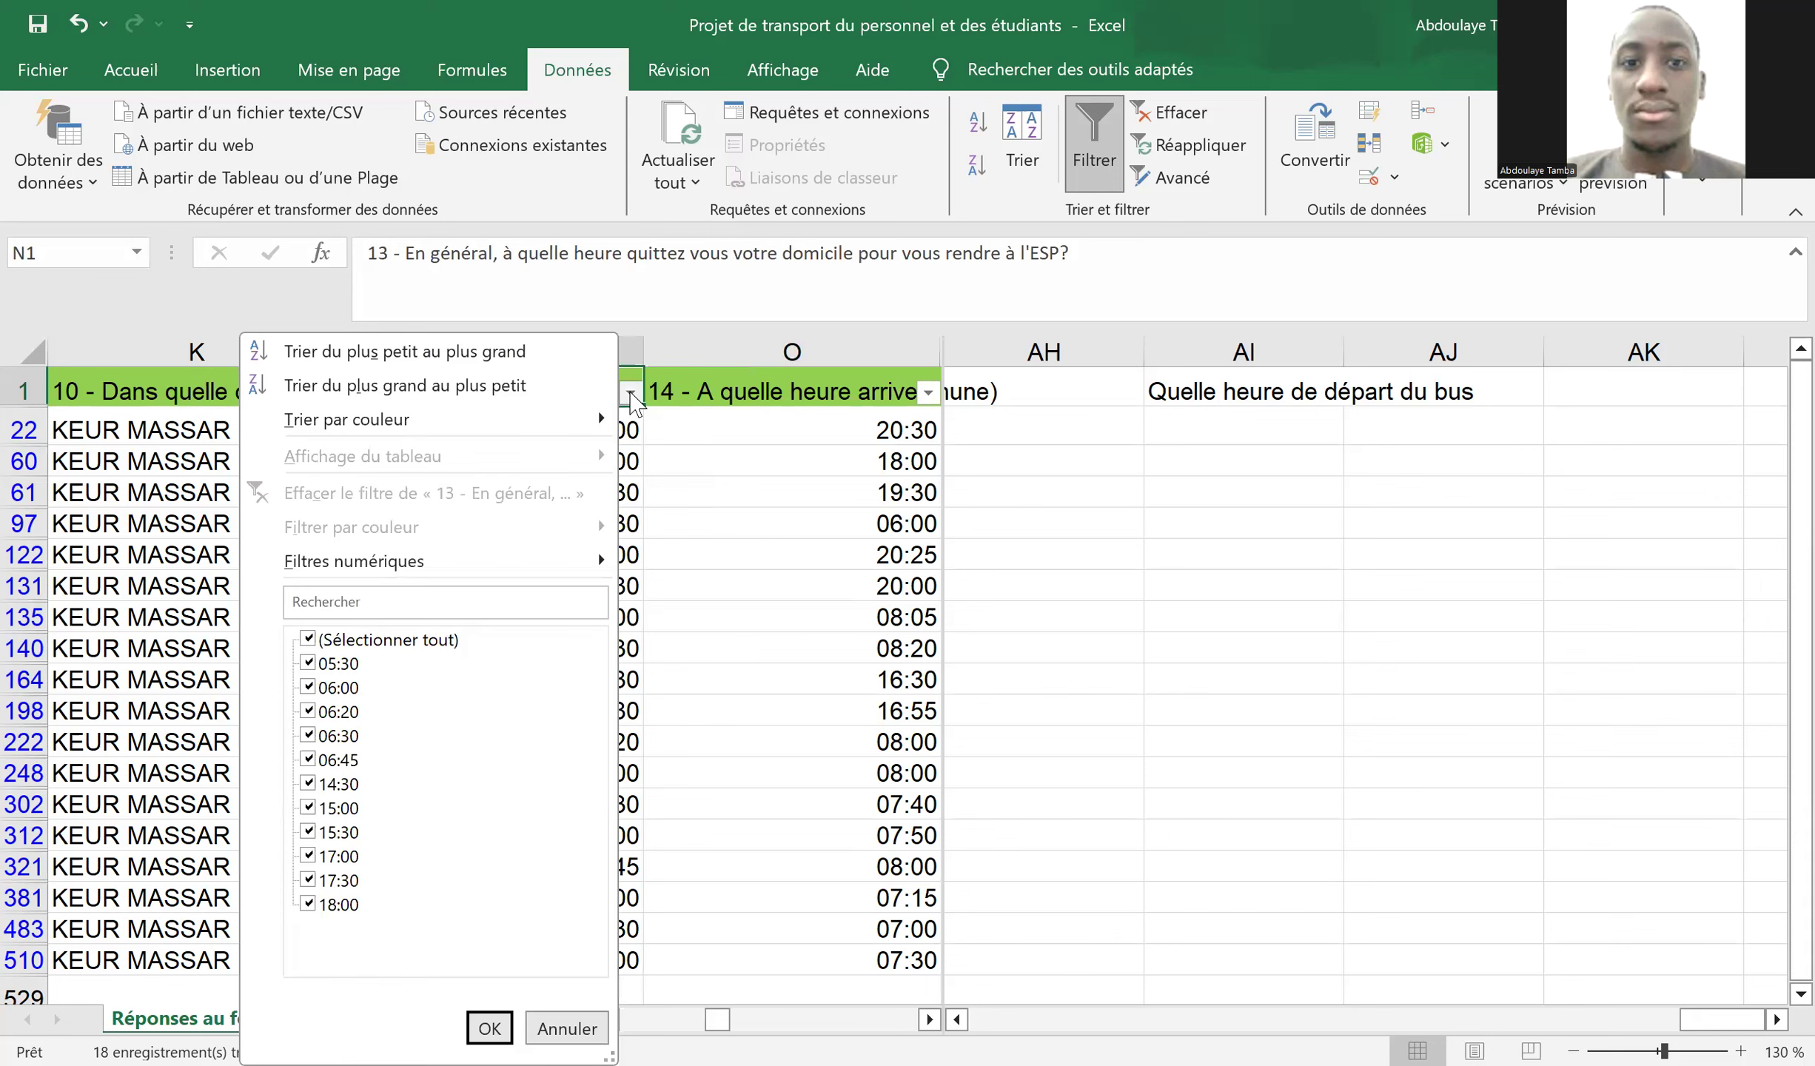
click(630, 393)
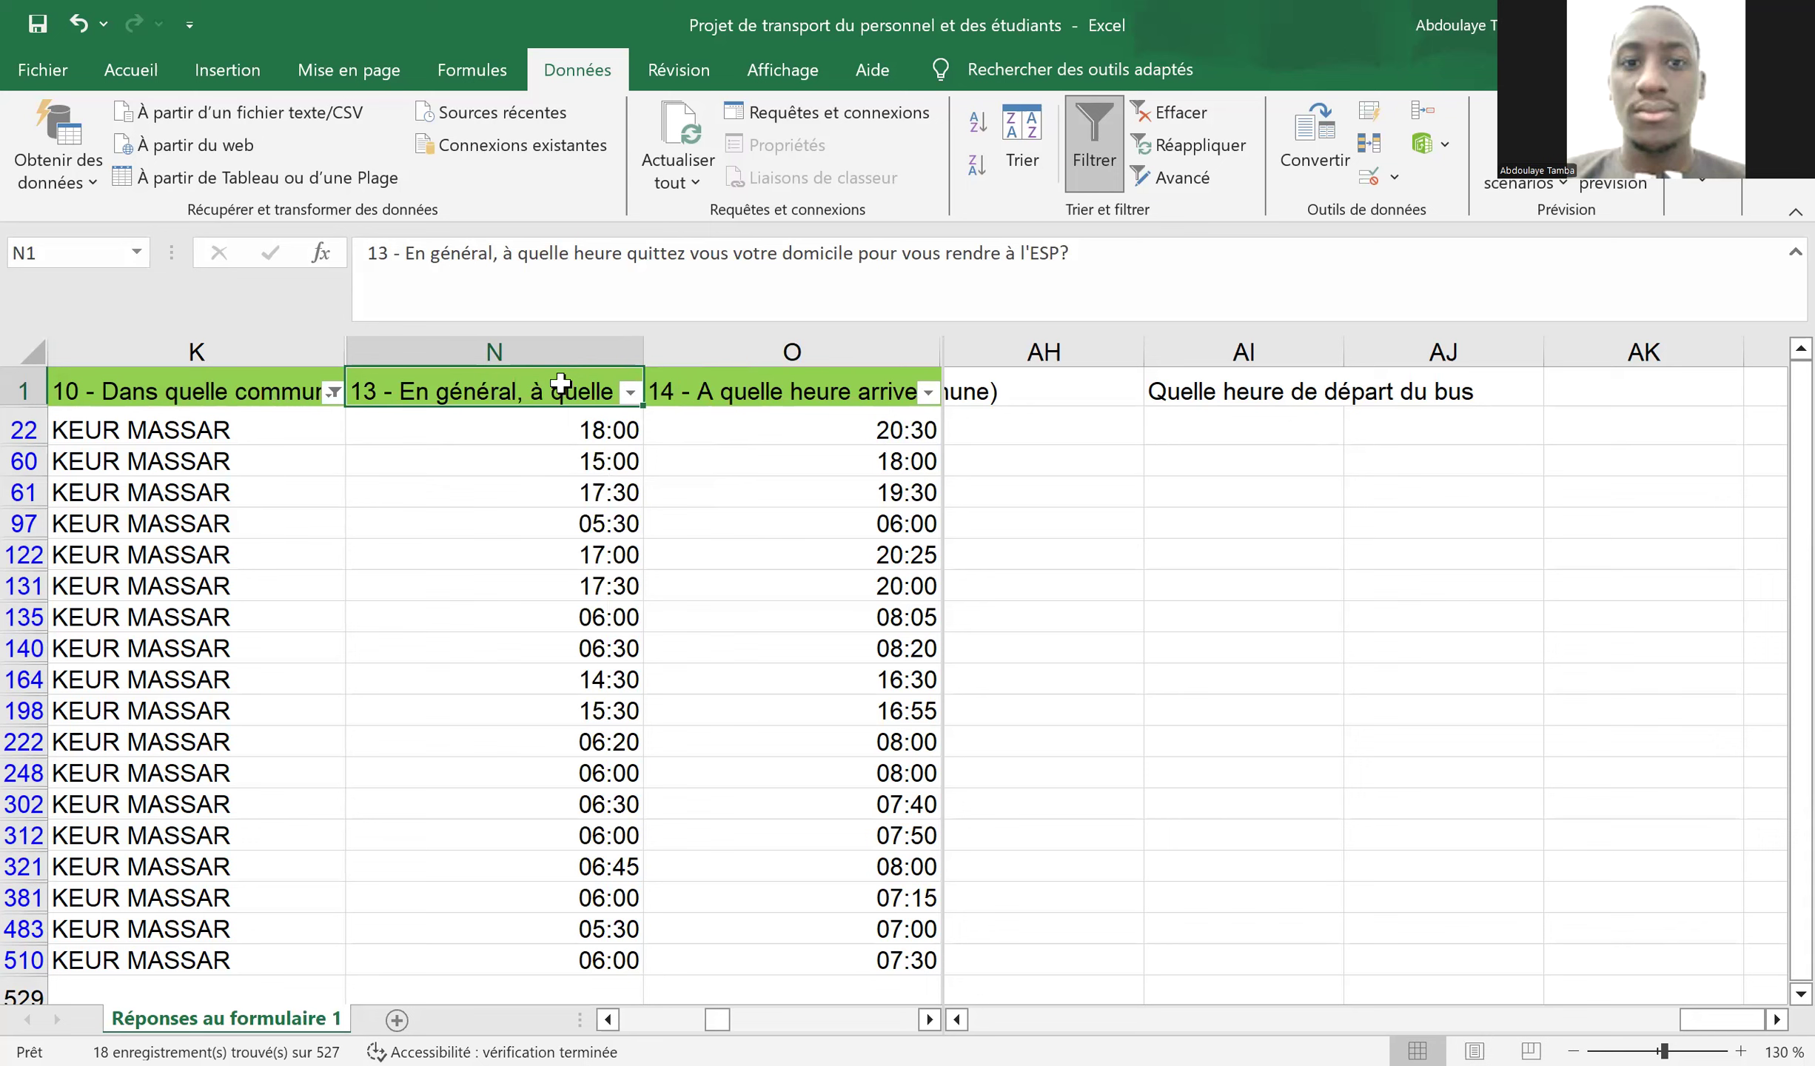
click(703, 389)
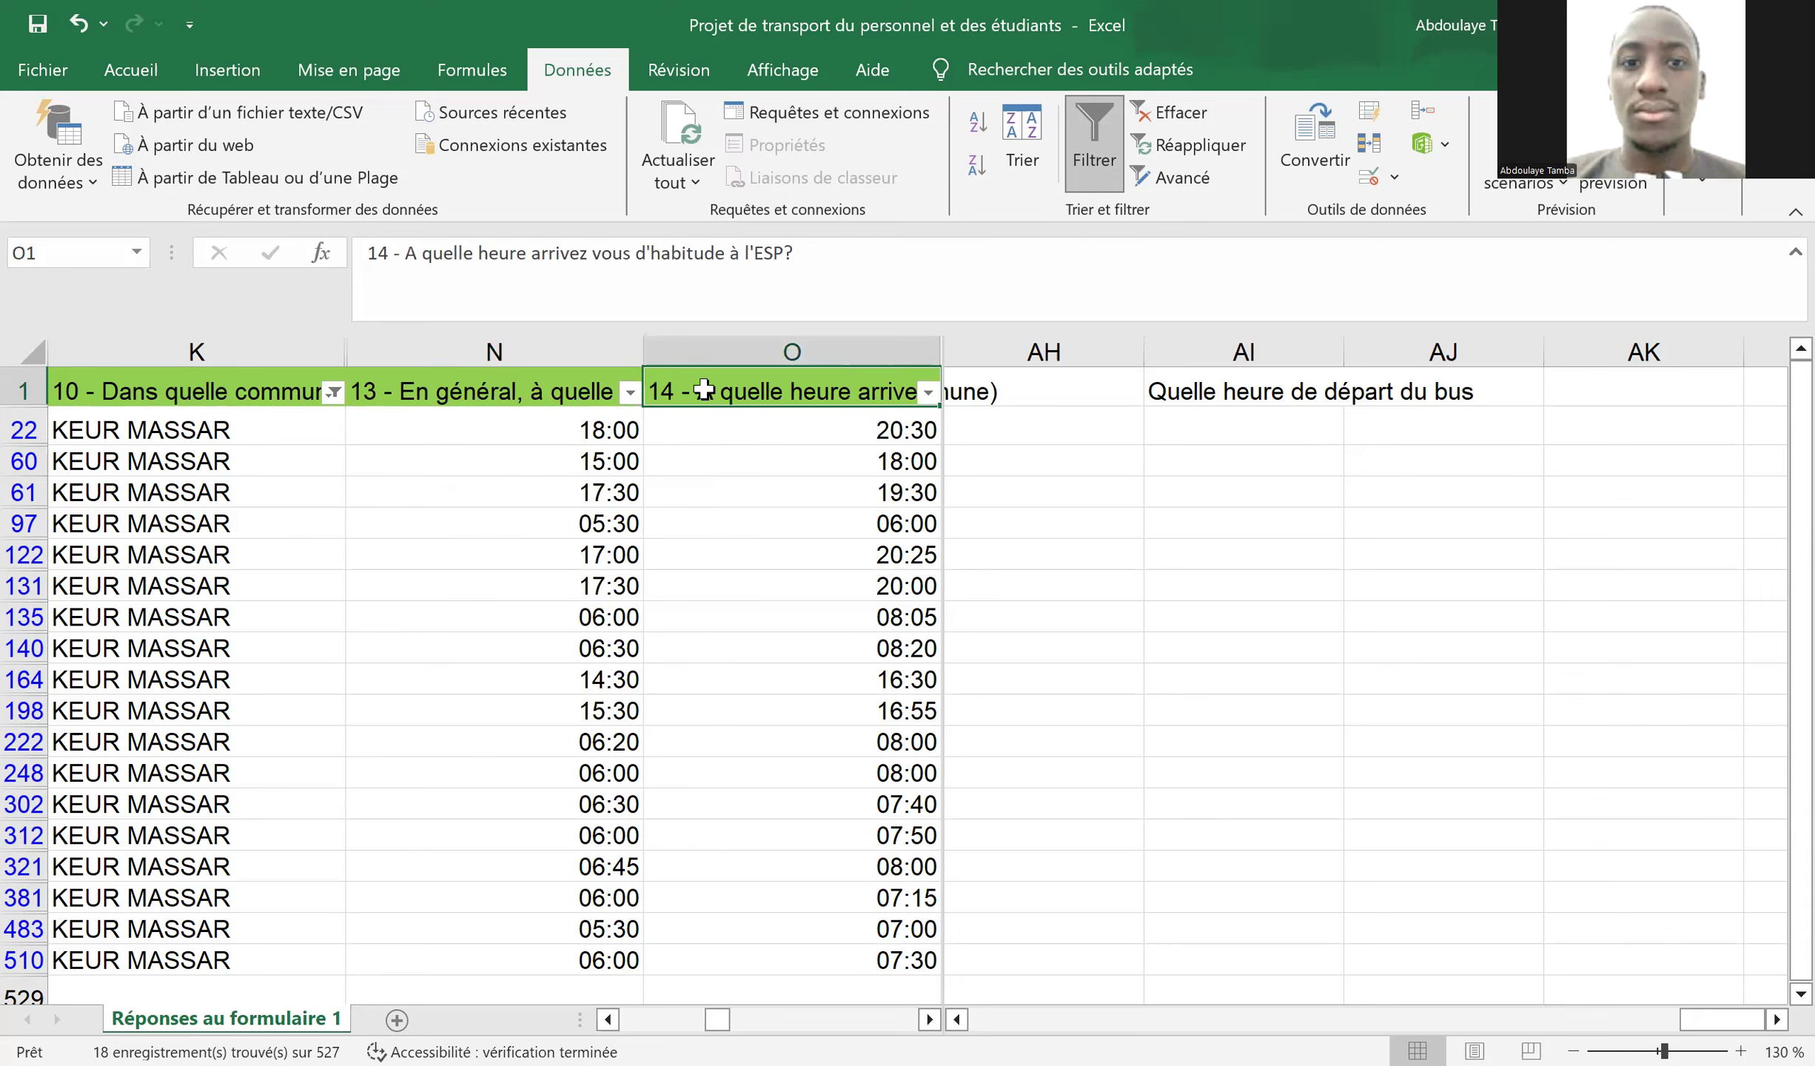
key(Right)
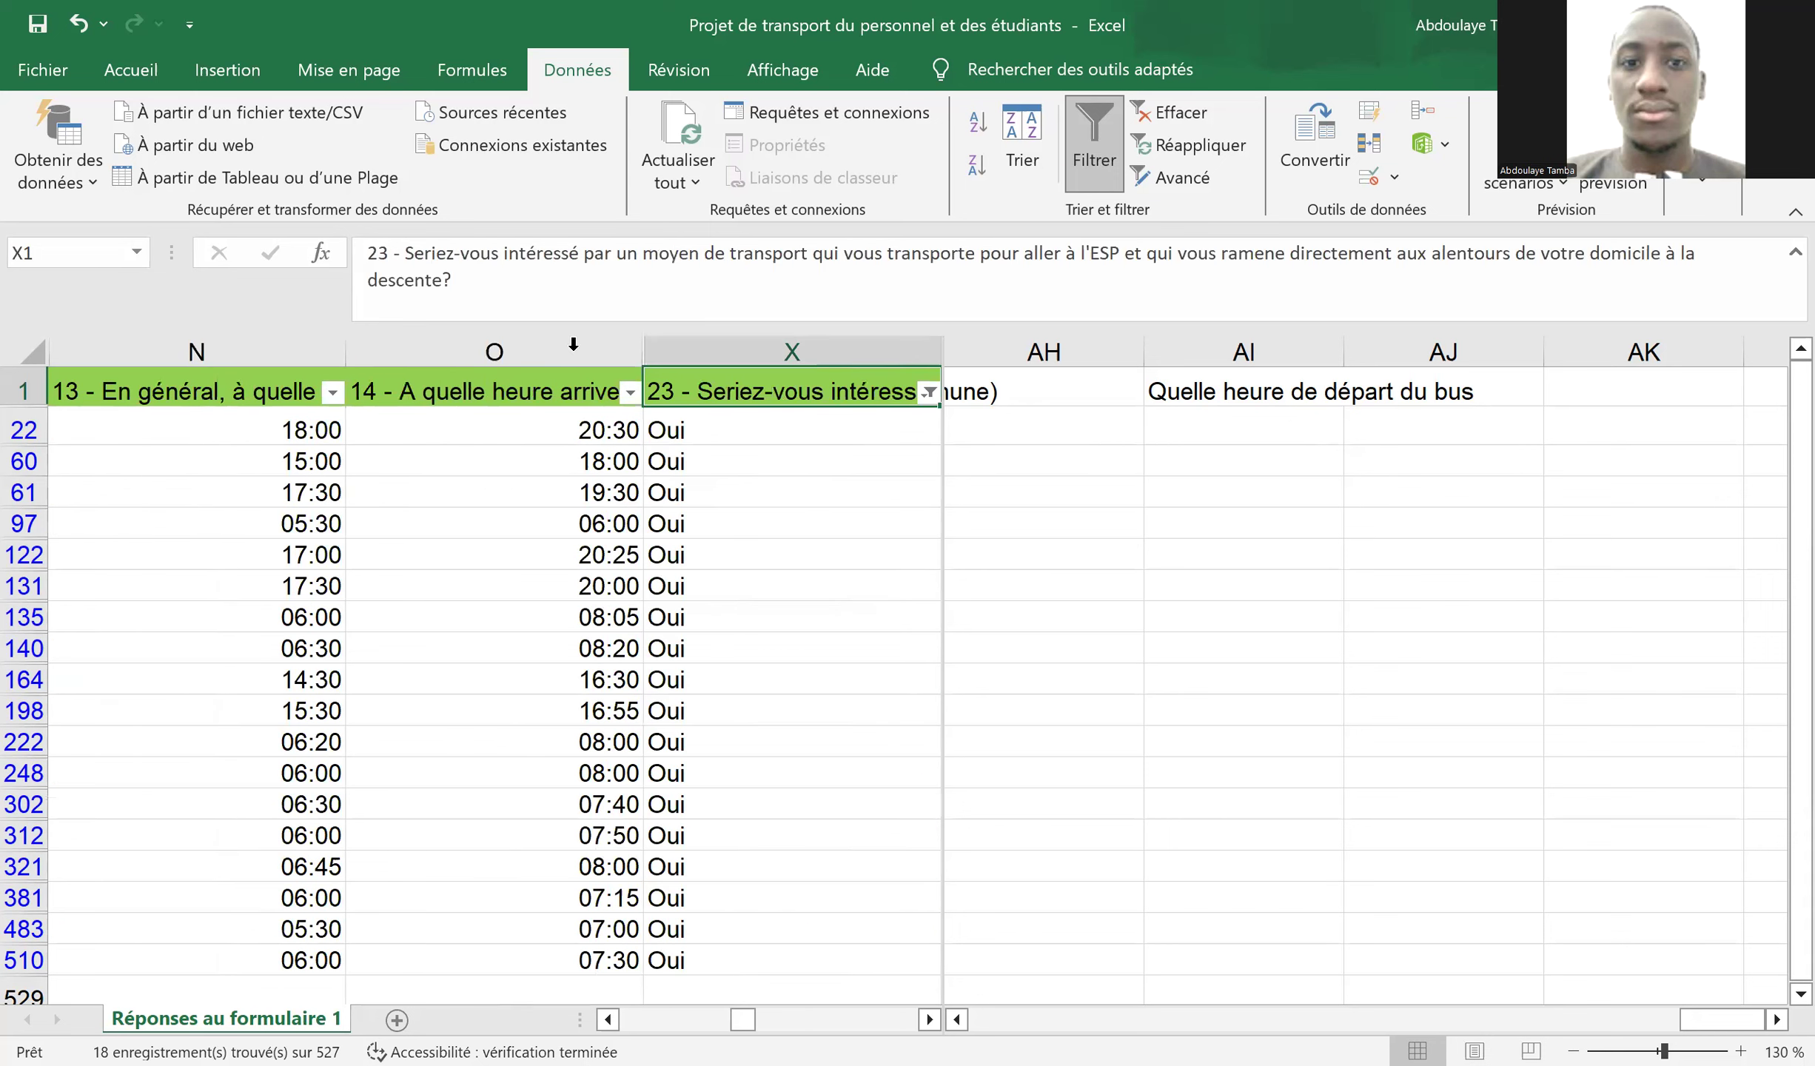
- Unhide the hidden columns between N and X
click(289, 343)
drag(289, 342, 659, 354)
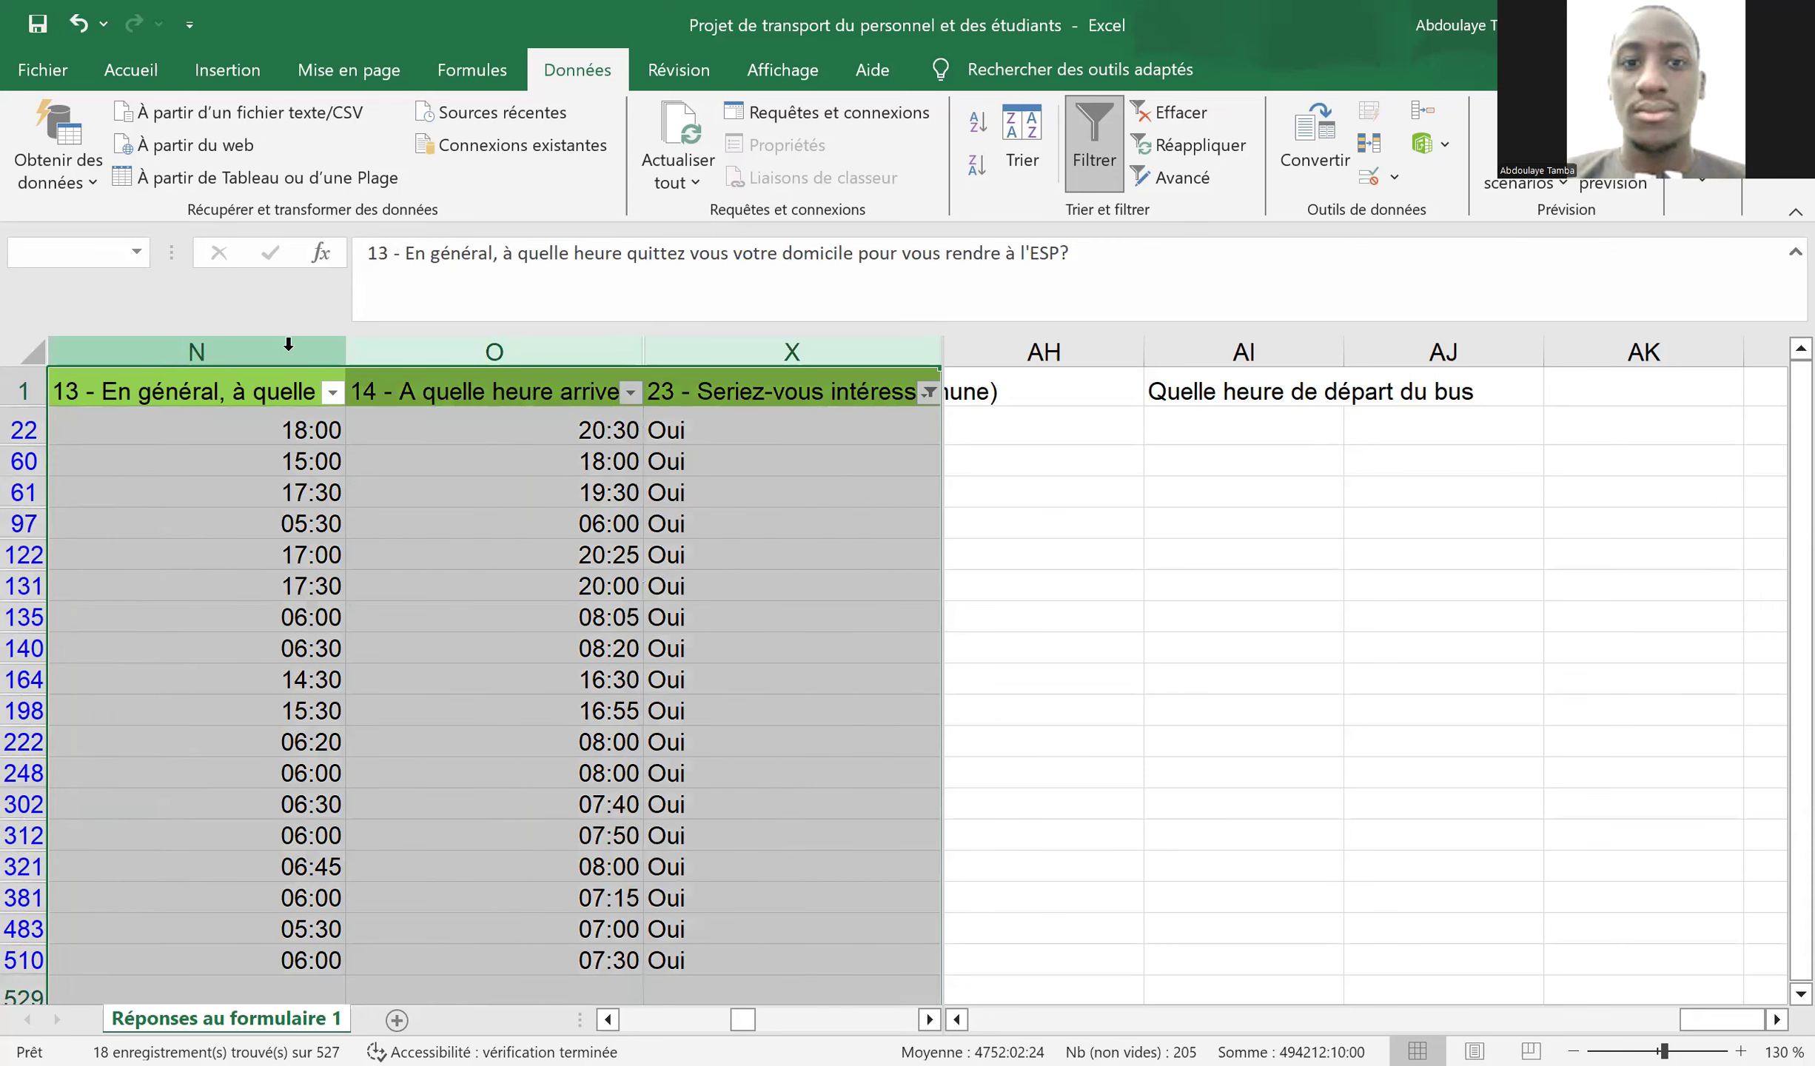
right_click(481, 355)
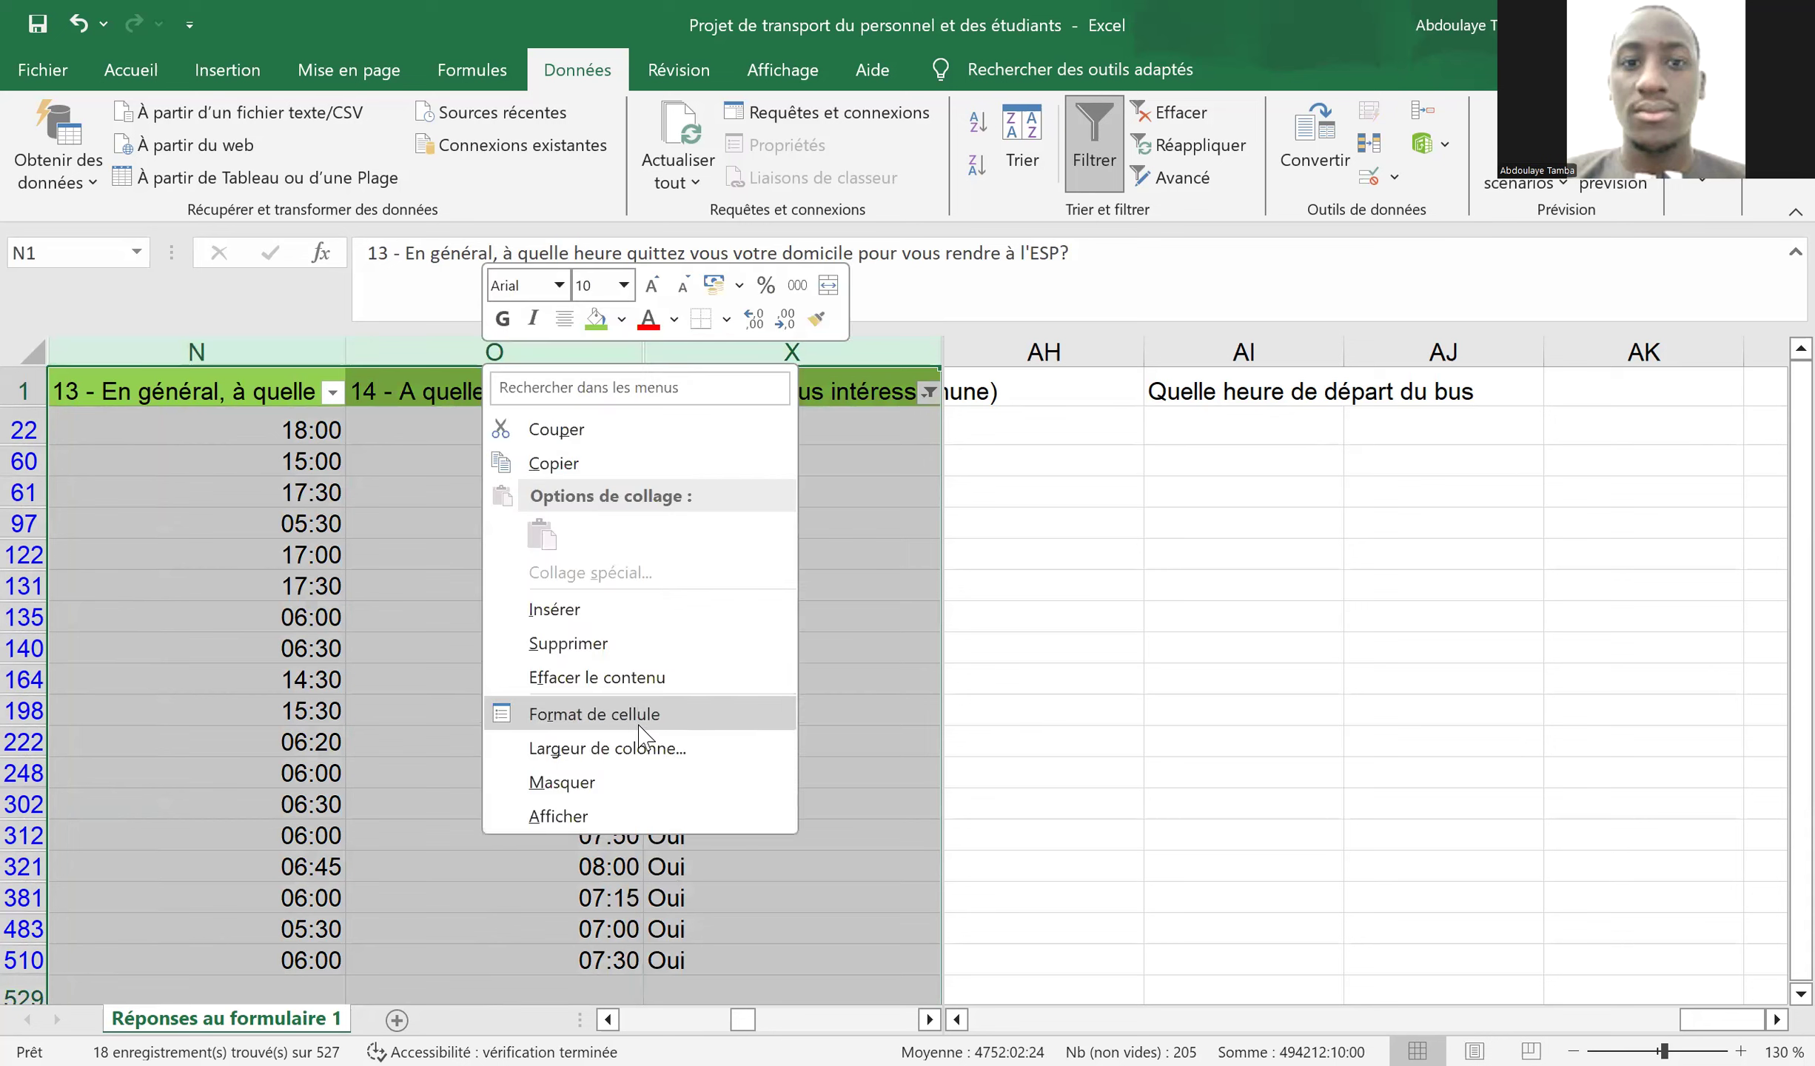
click(635, 816)
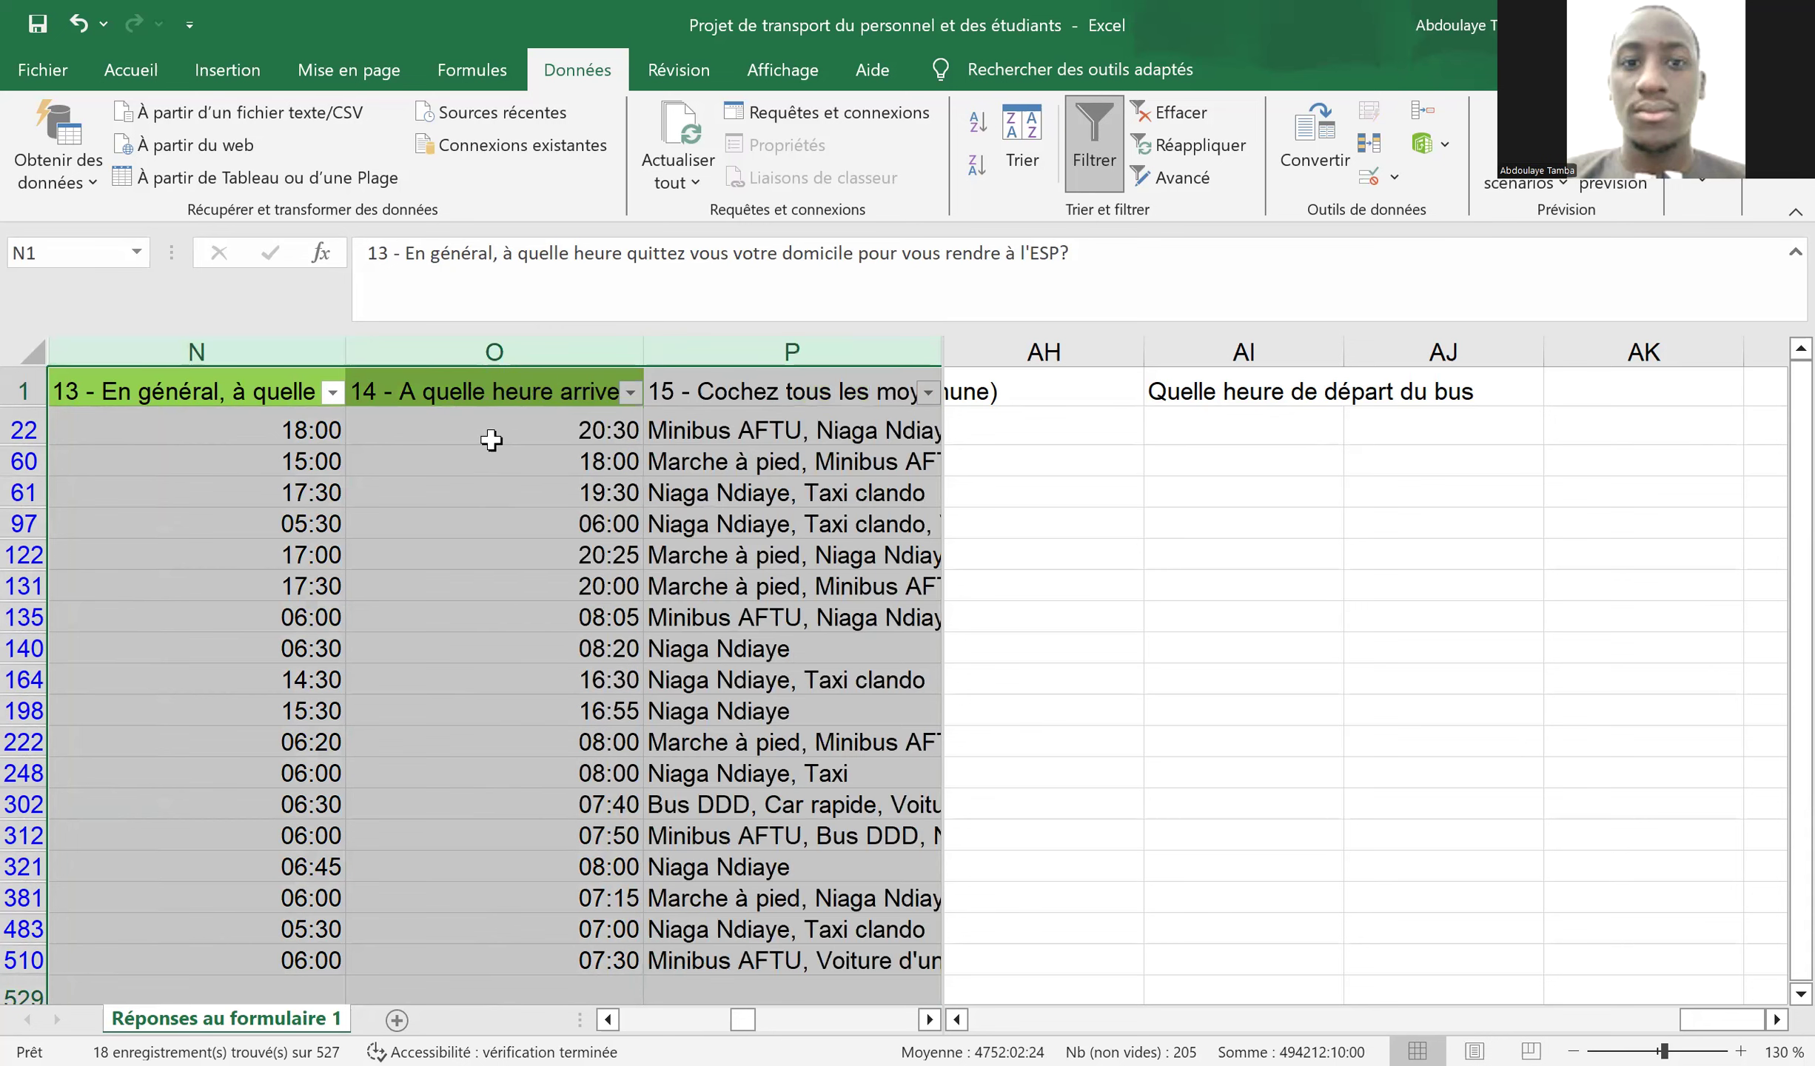
- Remove the fill colour from header cells N1 and O1
click(285, 376)
drag(286, 376, 488, 390)
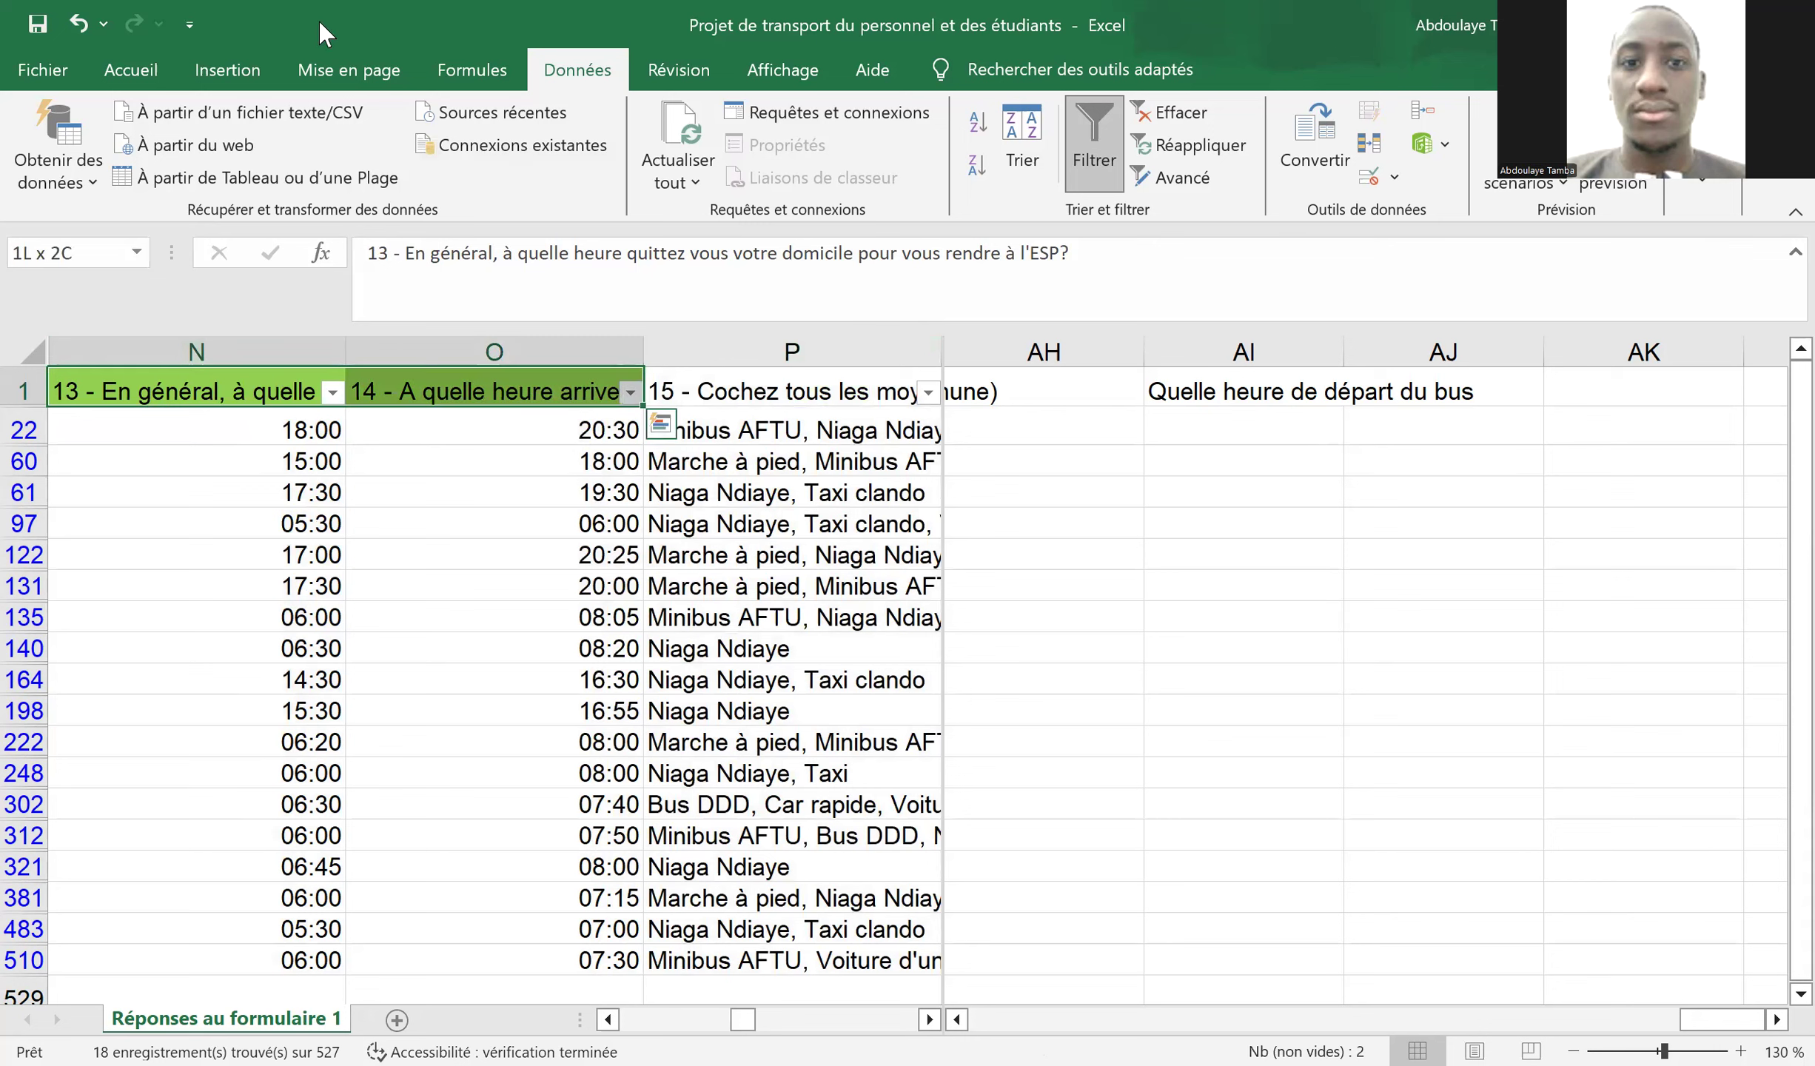
click(133, 70)
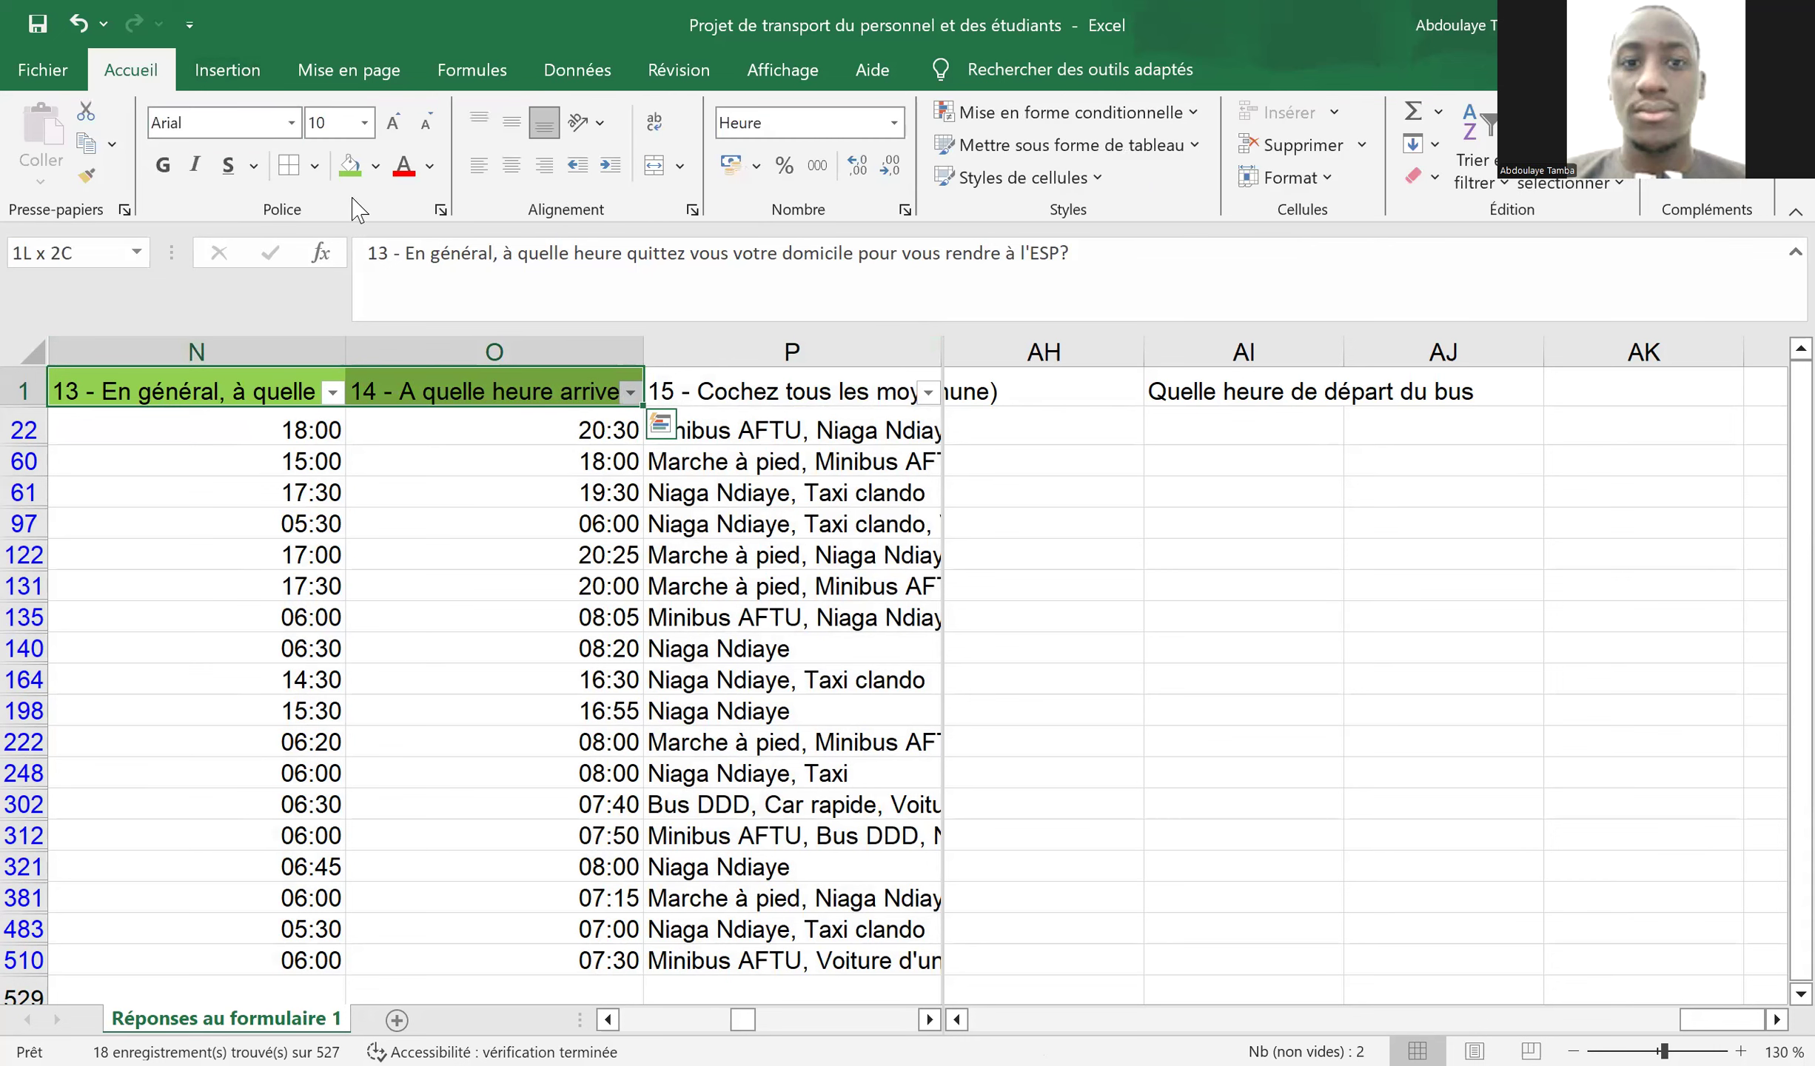
click(375, 165)
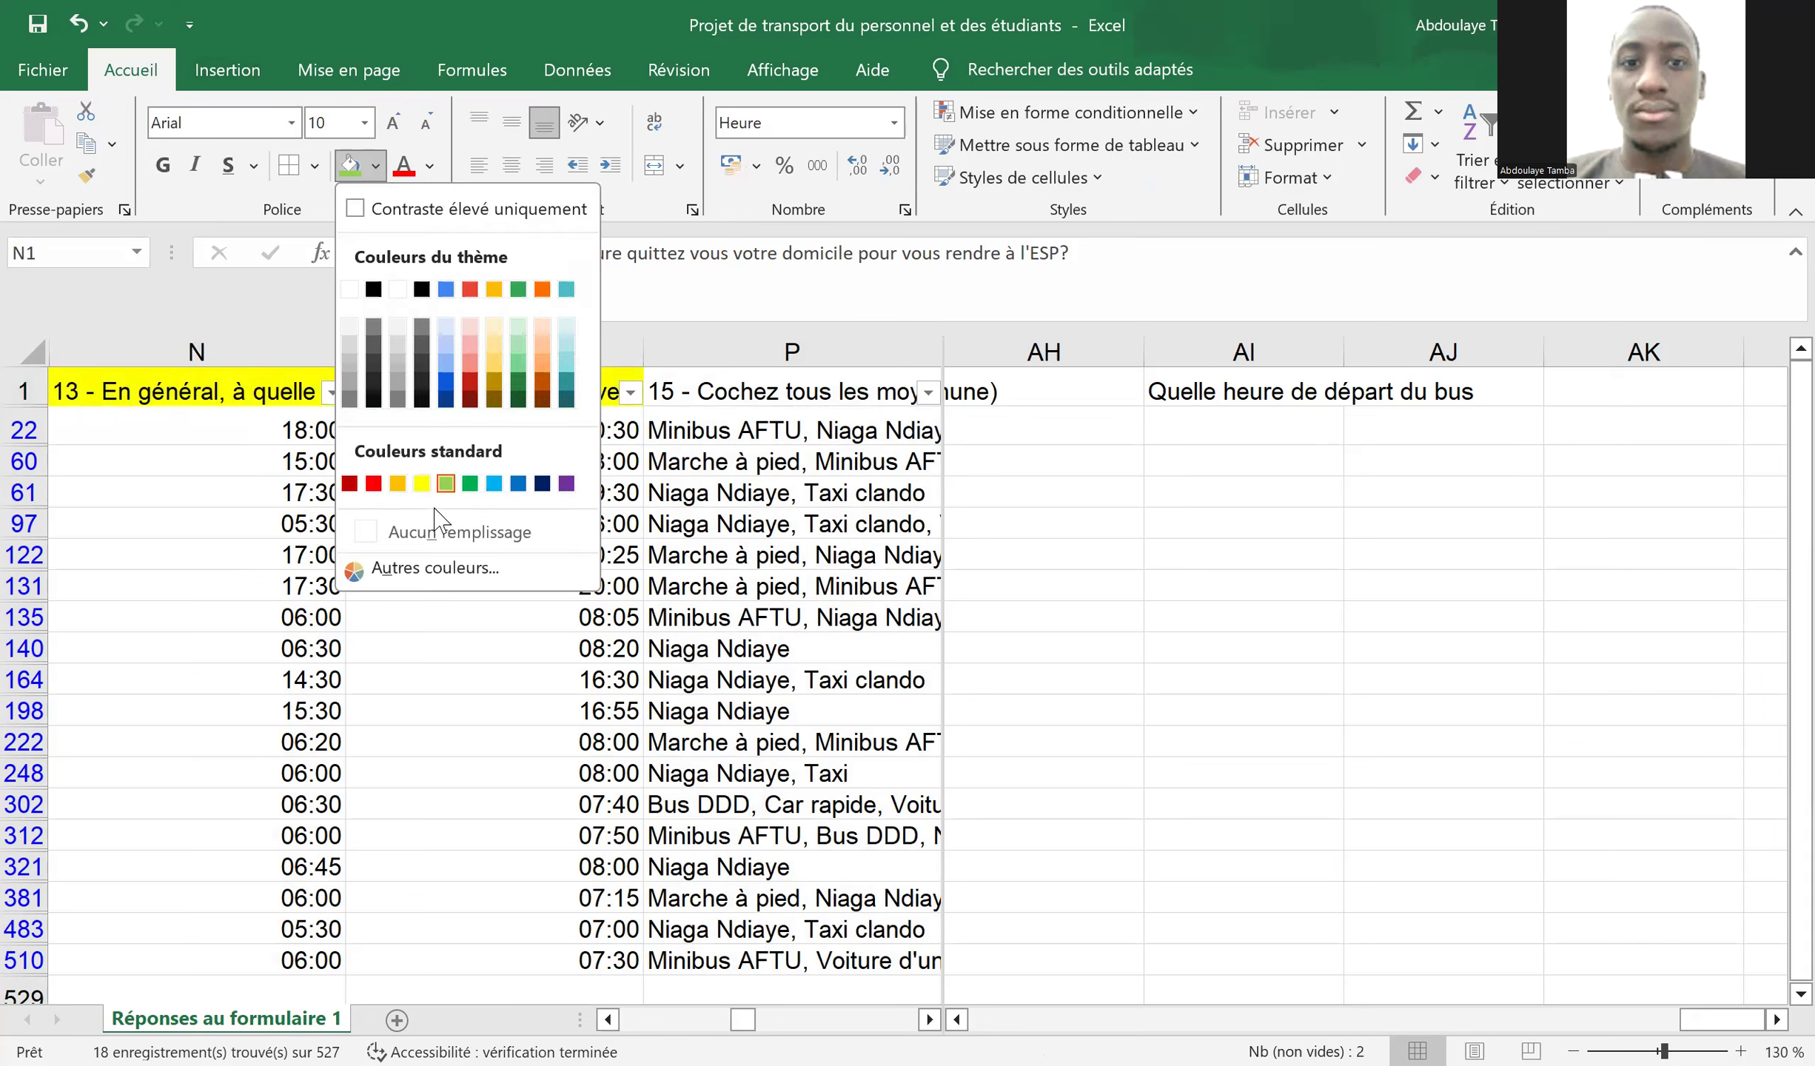
click(445, 533)
- Fill header cell R1 (question 17, departure time from the ESP) with standard light green
key(Right)
key(Right)
key(Right)
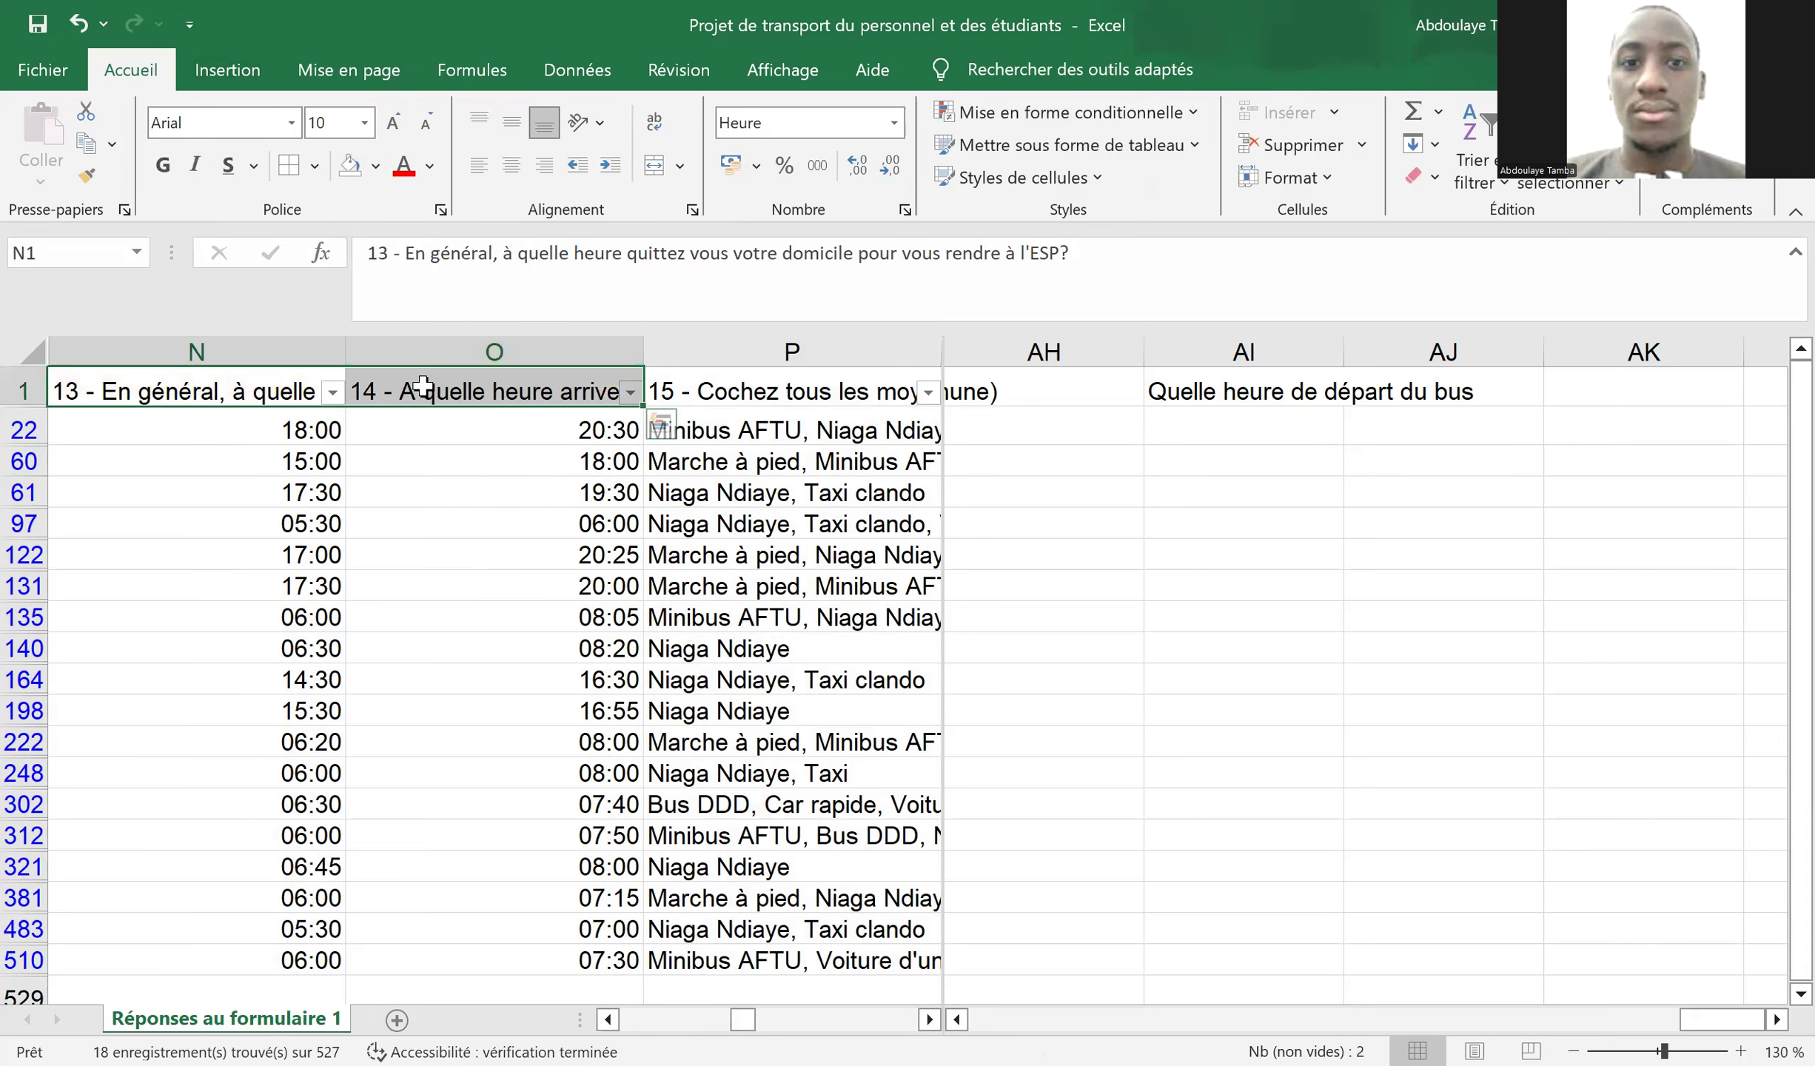
key(Right)
key(Right)
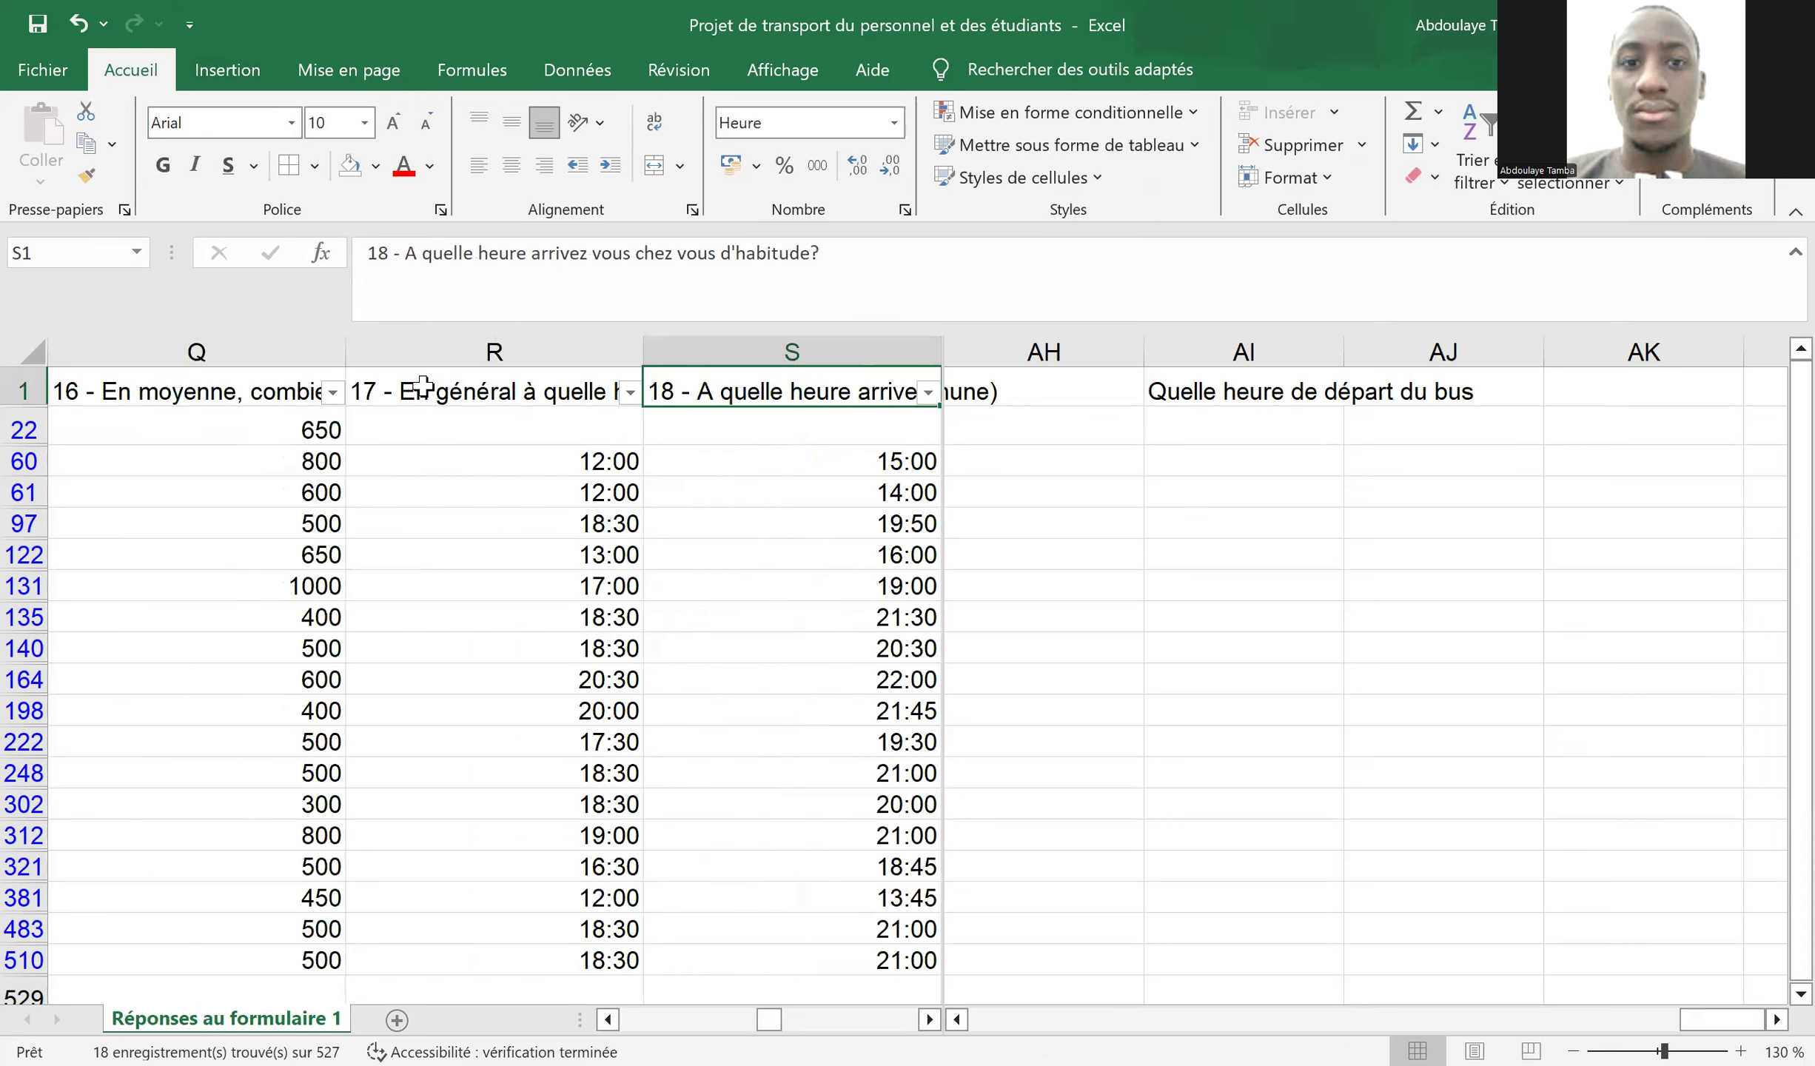
key(Left)
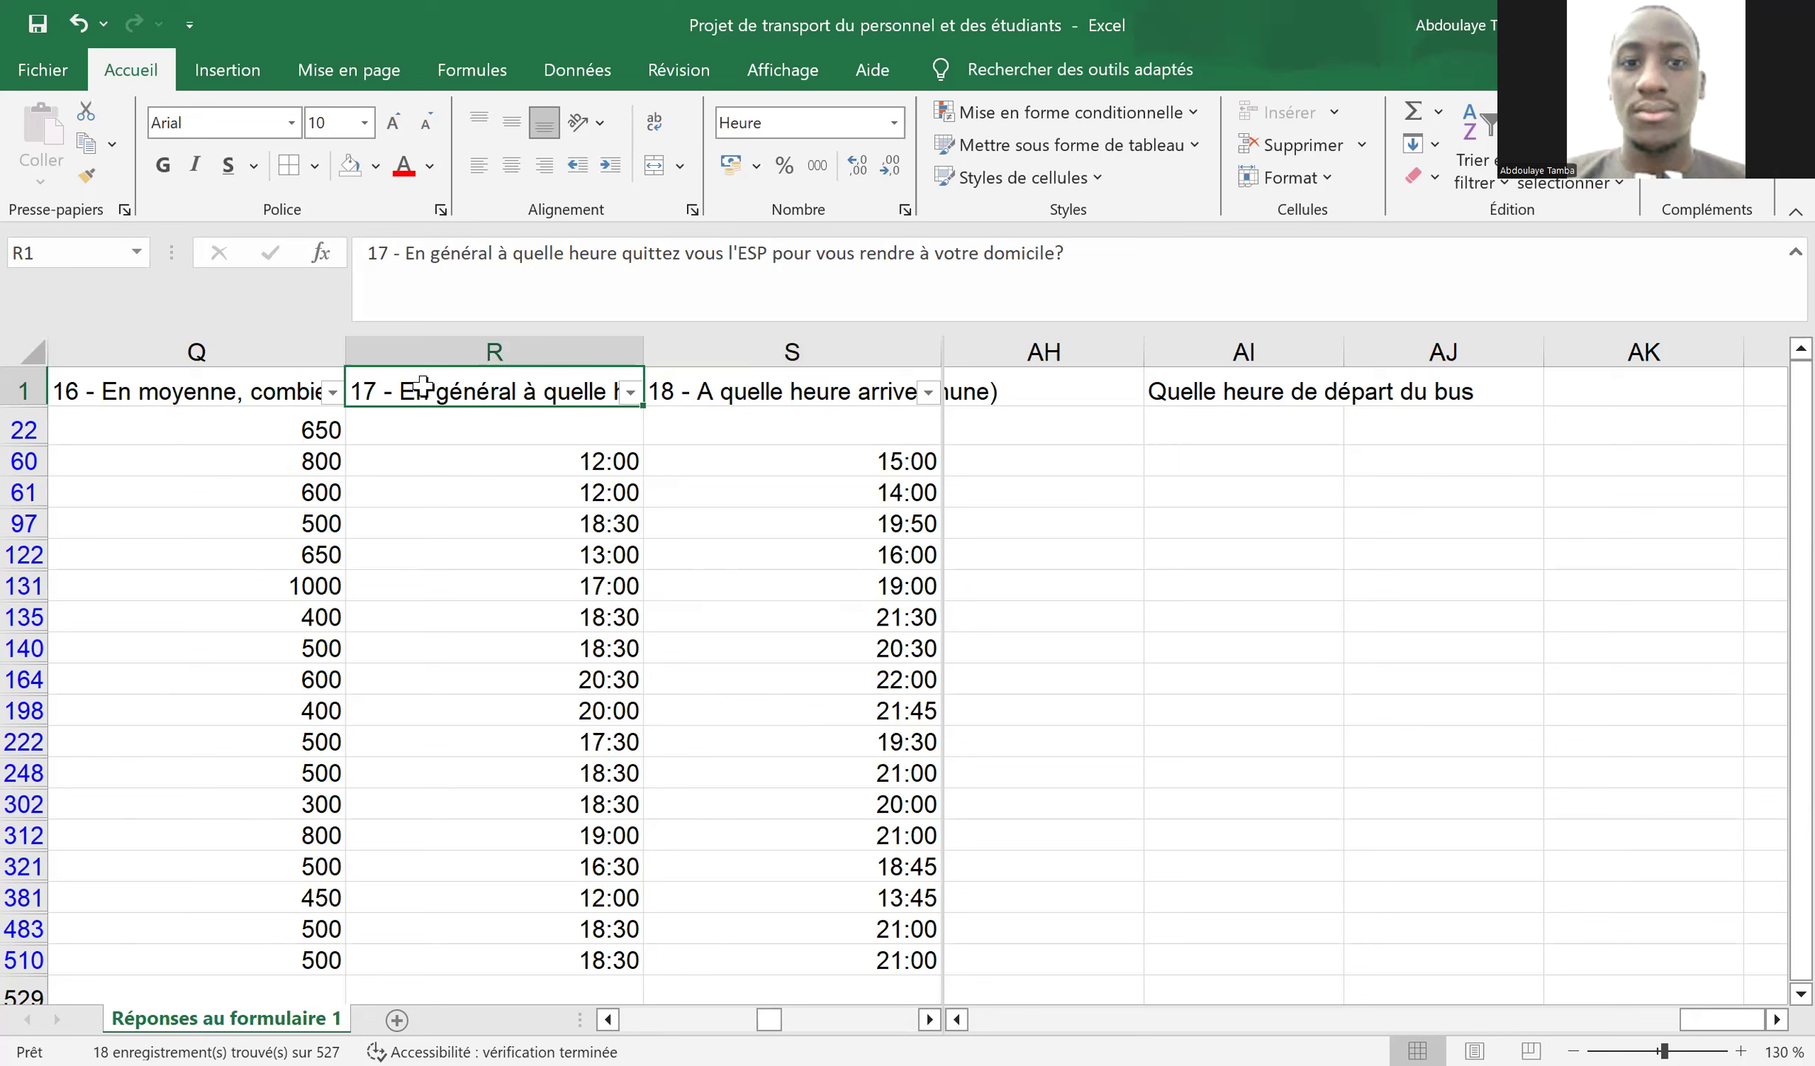
click(376, 167)
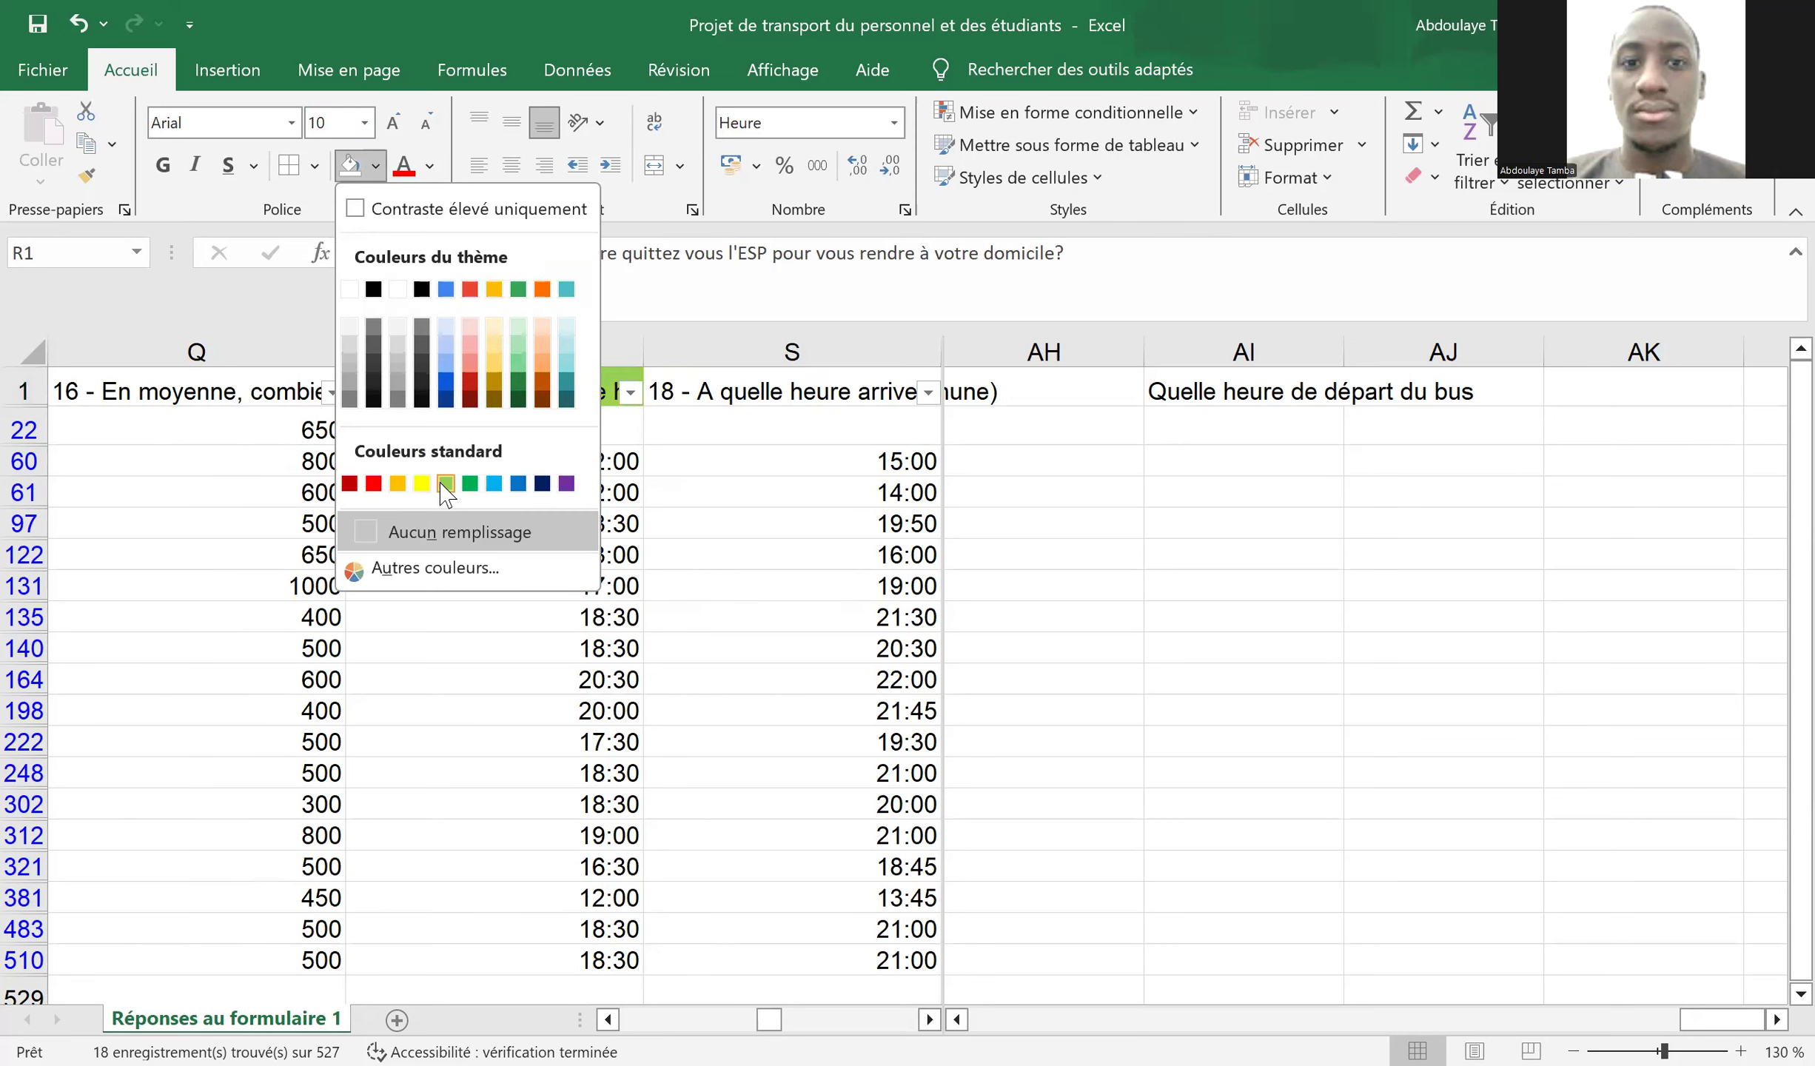
click(445, 484)
- Hide columns N through Q so column R sits beside the commune column
drag(292, 352, 680, 361)
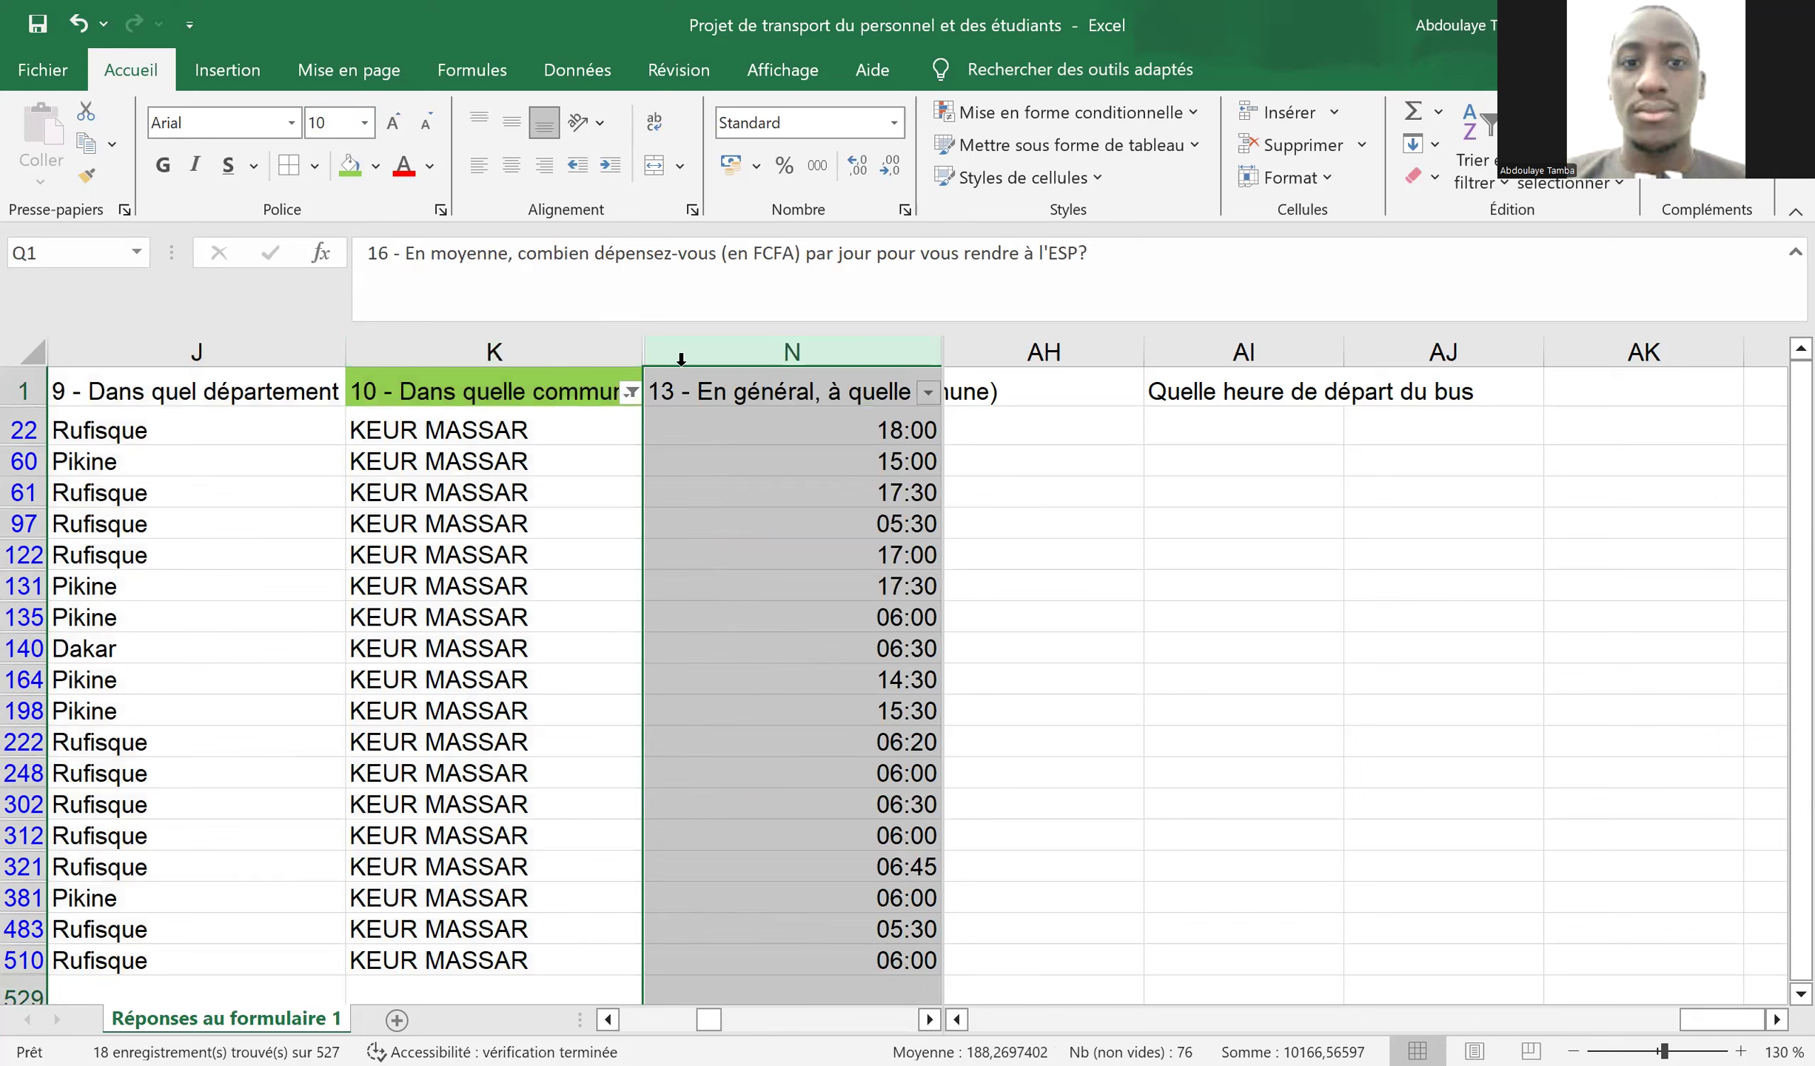
right_click(681, 359)
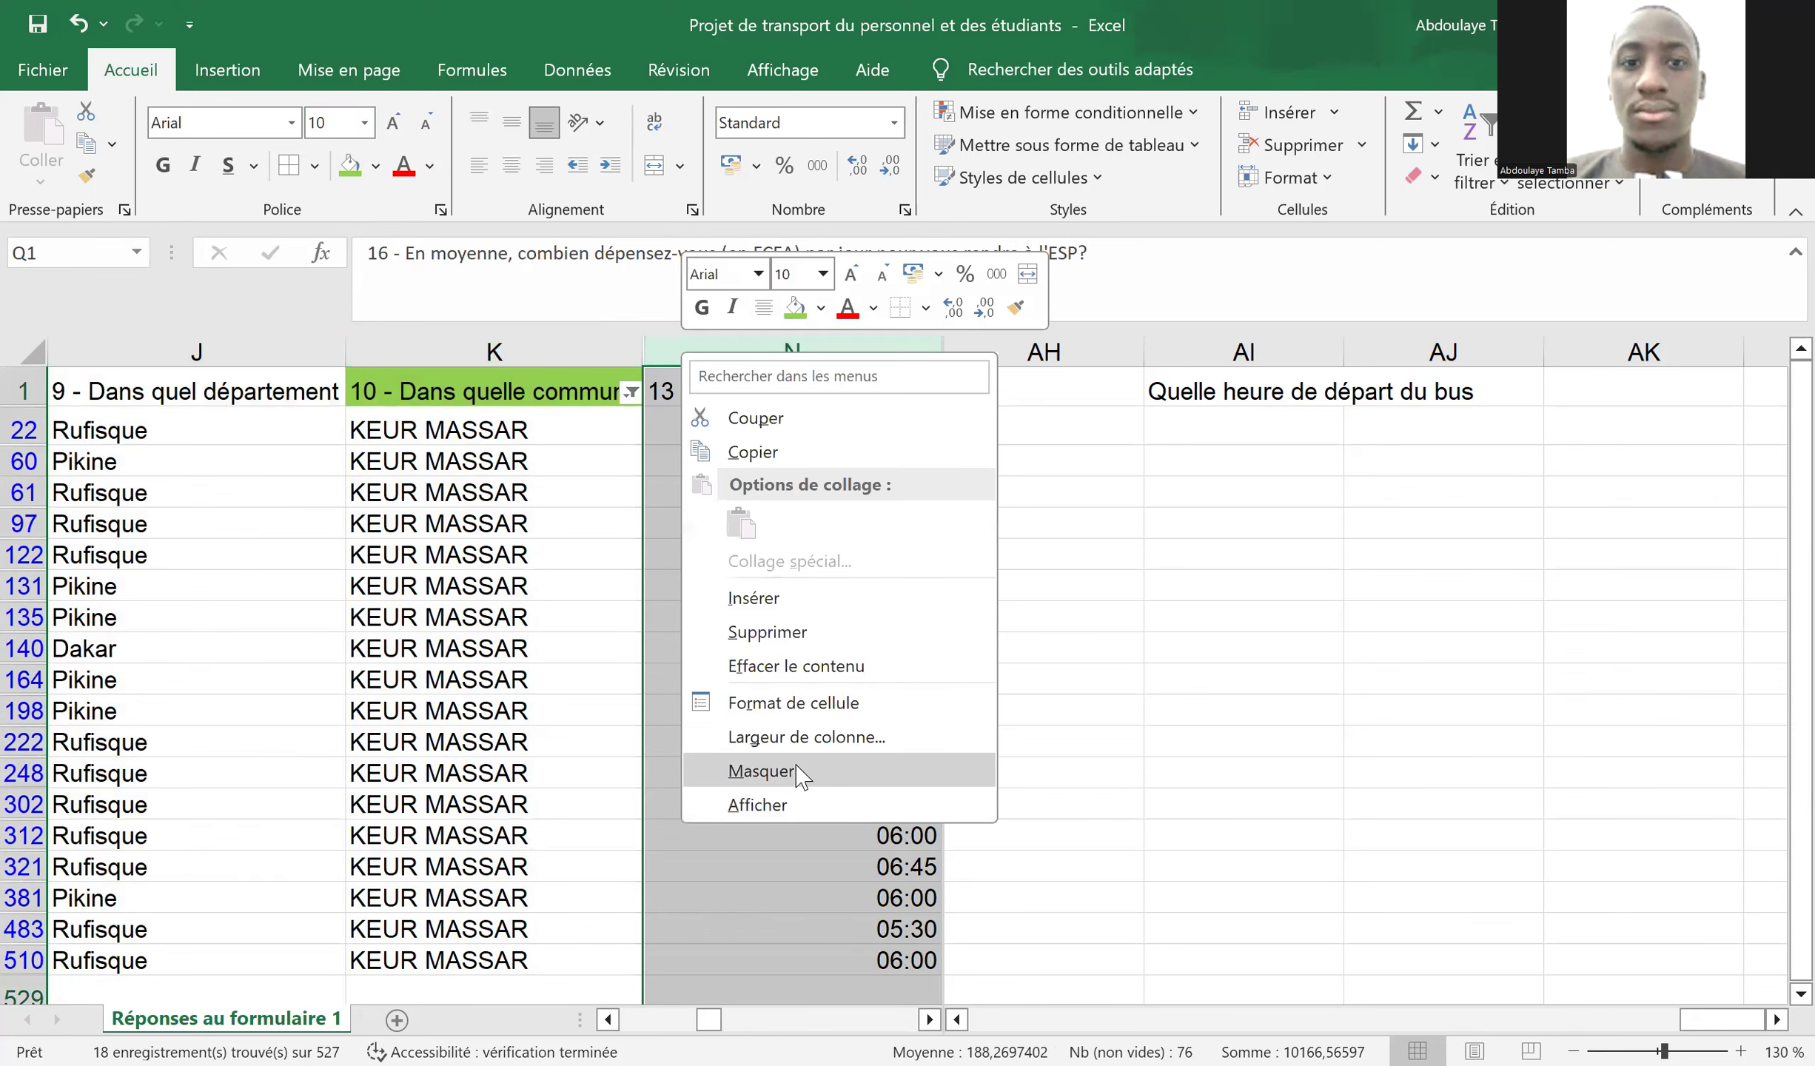
click(797, 769)
key(Right)
key(Right)
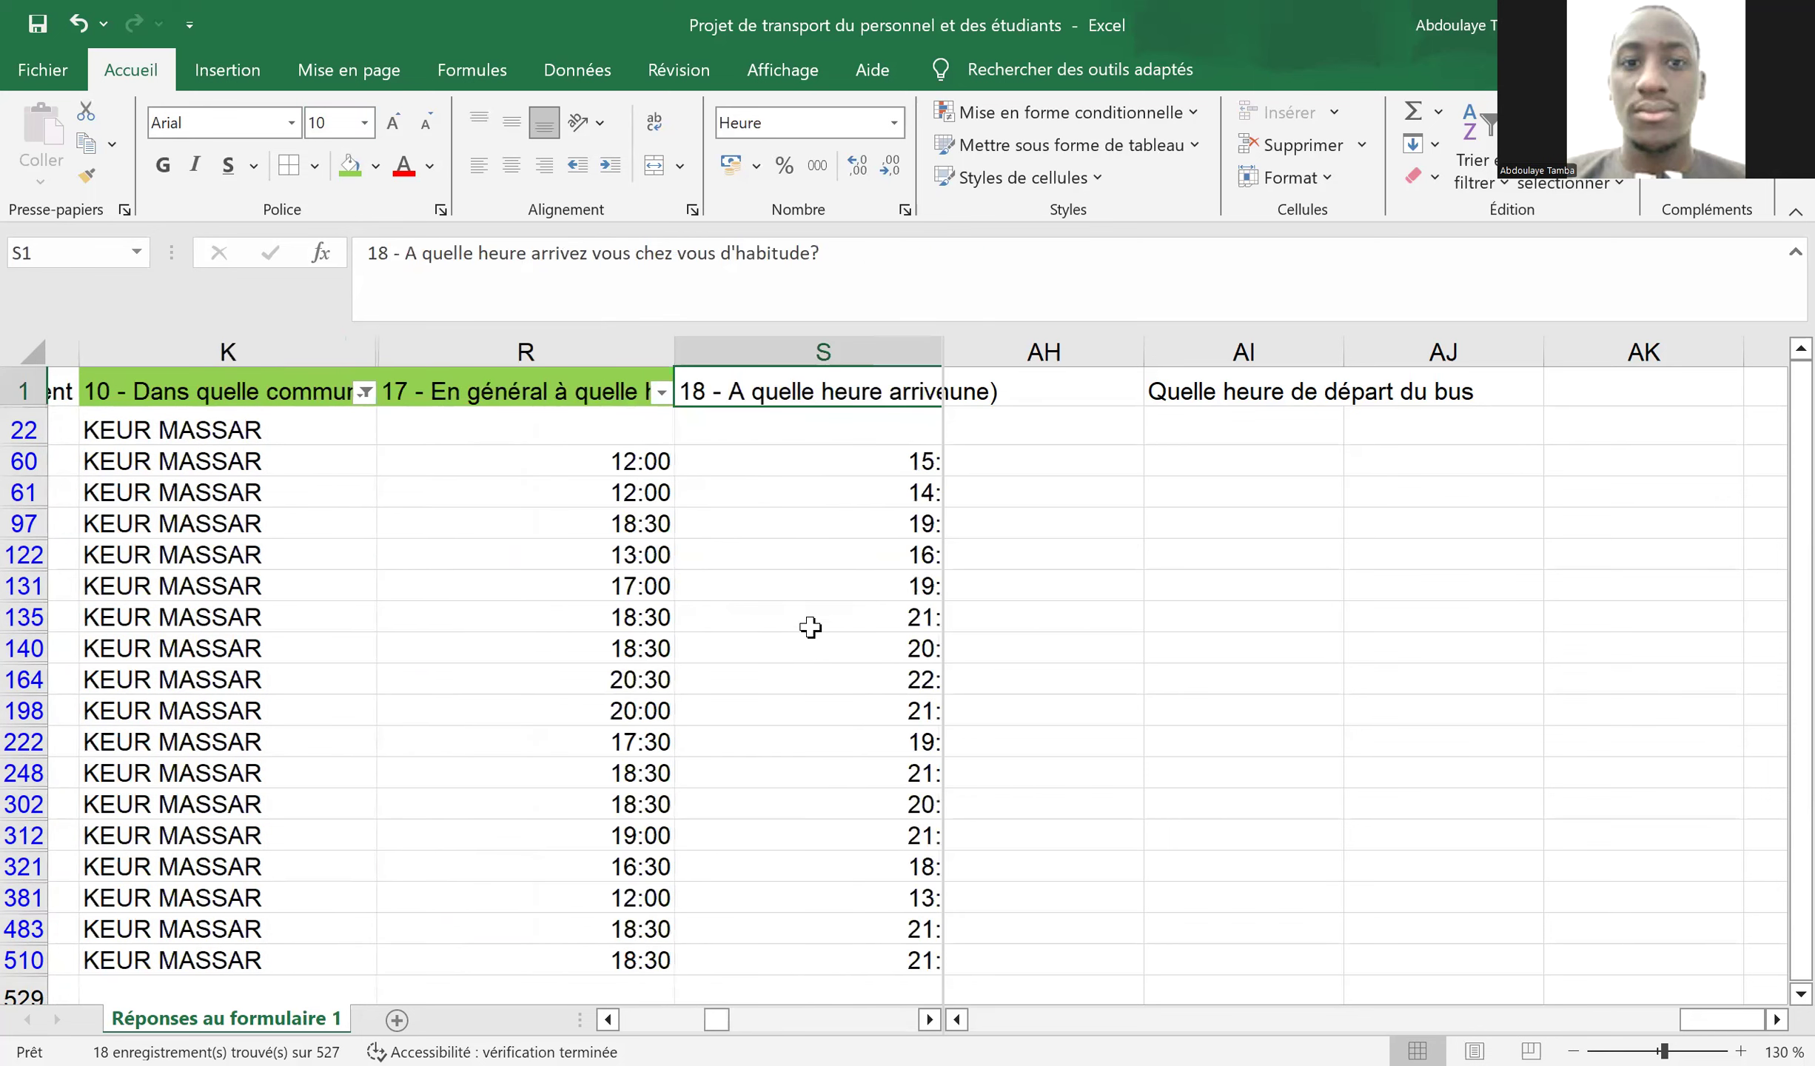
- Hide columns S through W so the interest column X sits beside departure-time column R
key(Right)
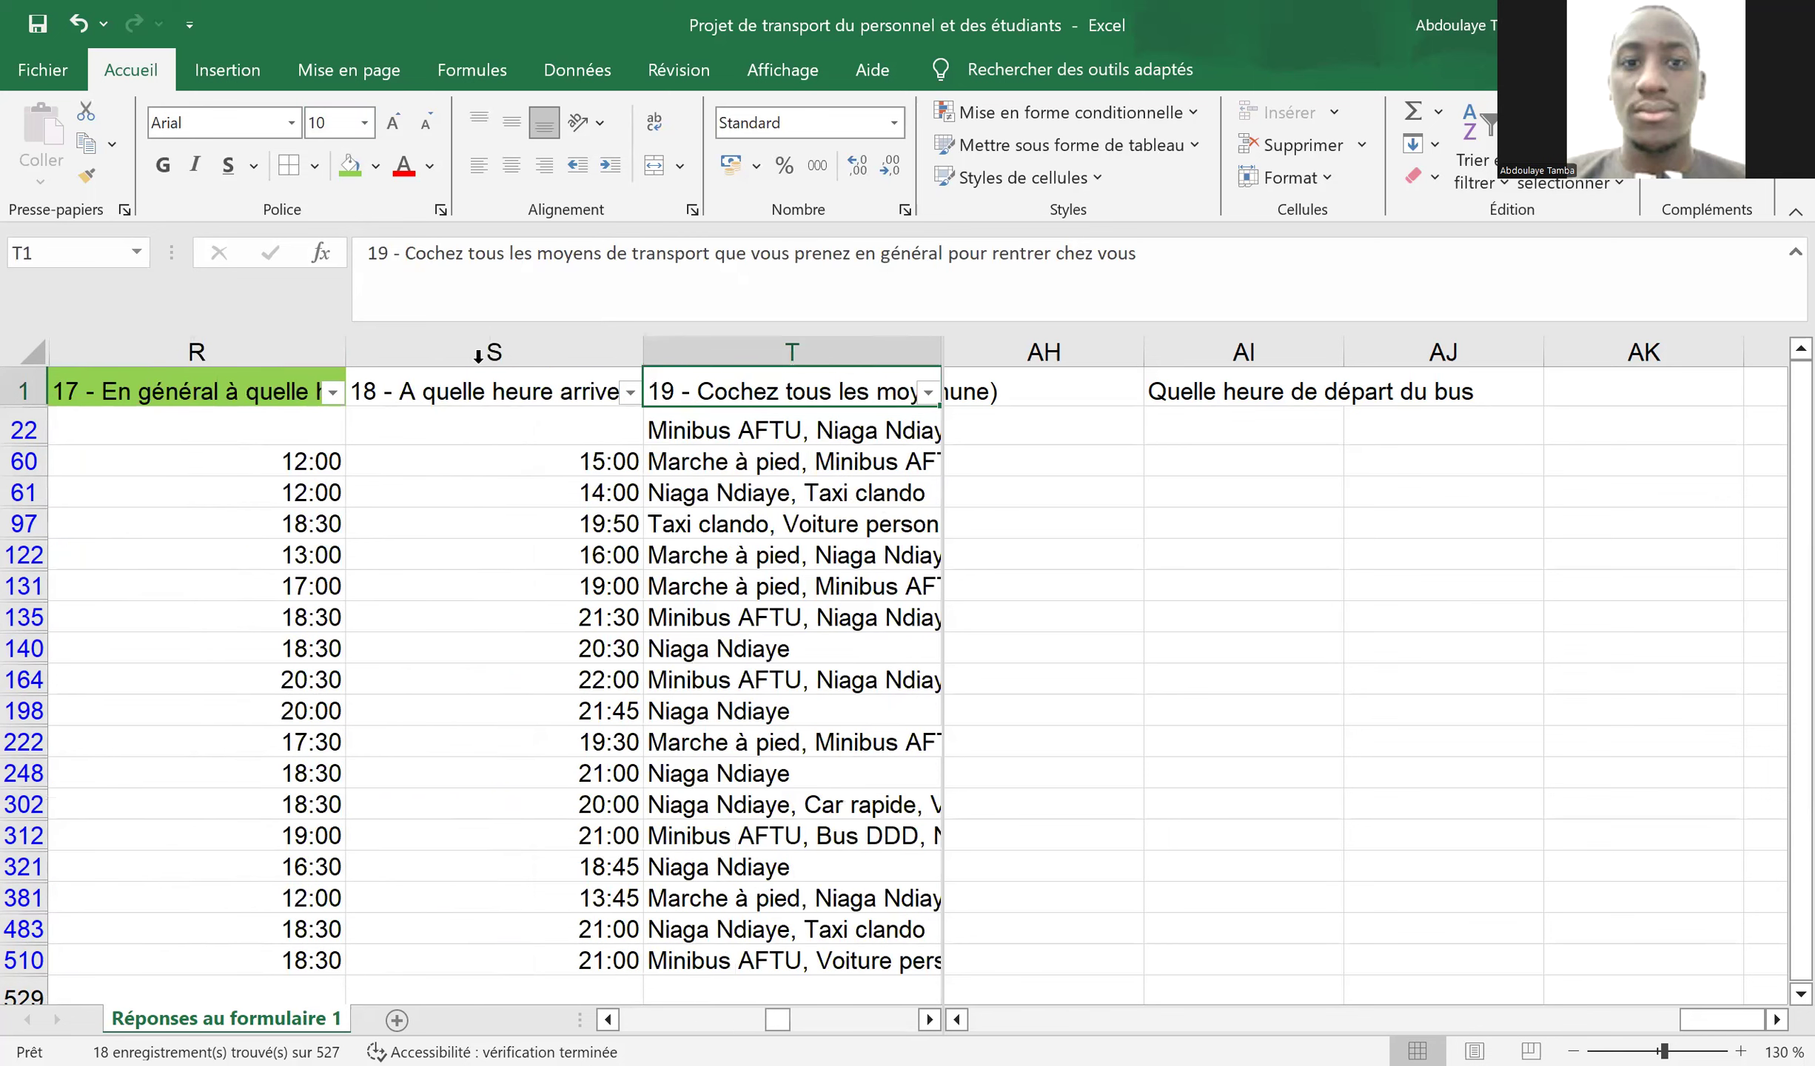
drag(476, 359, 259, 363)
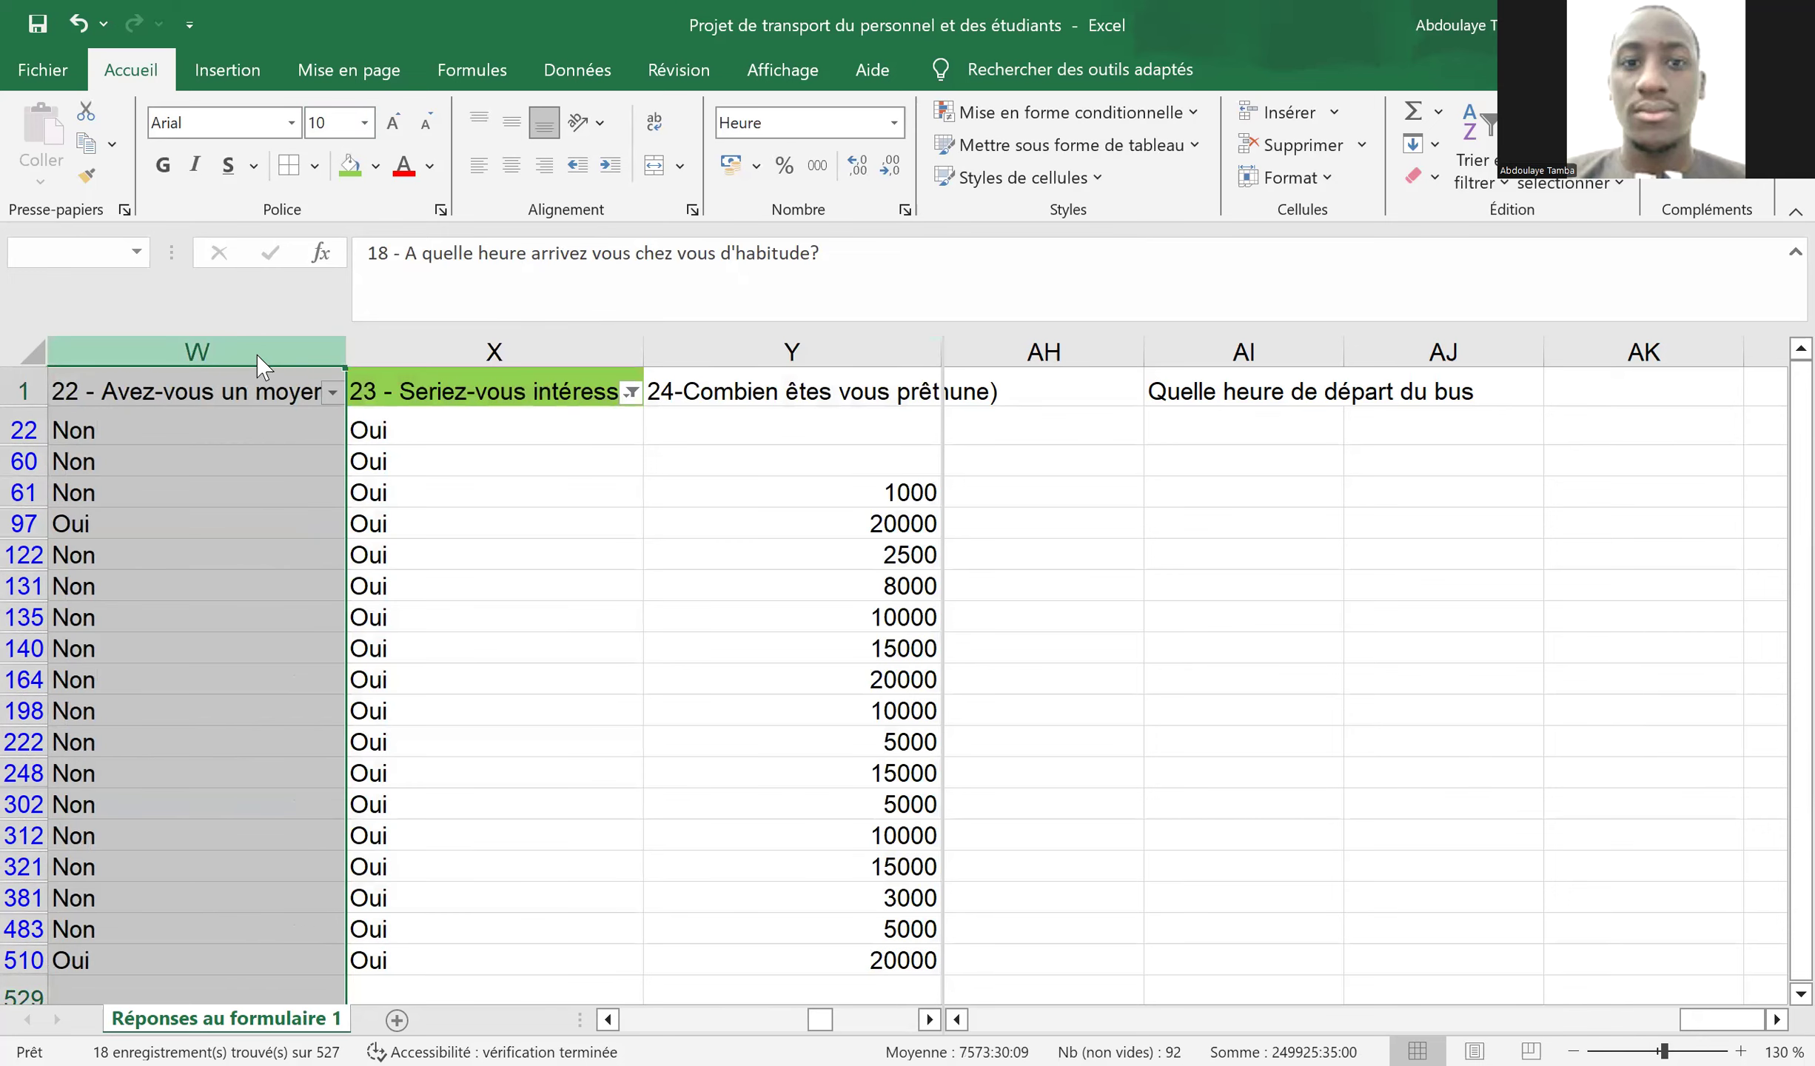
right_click(259, 364)
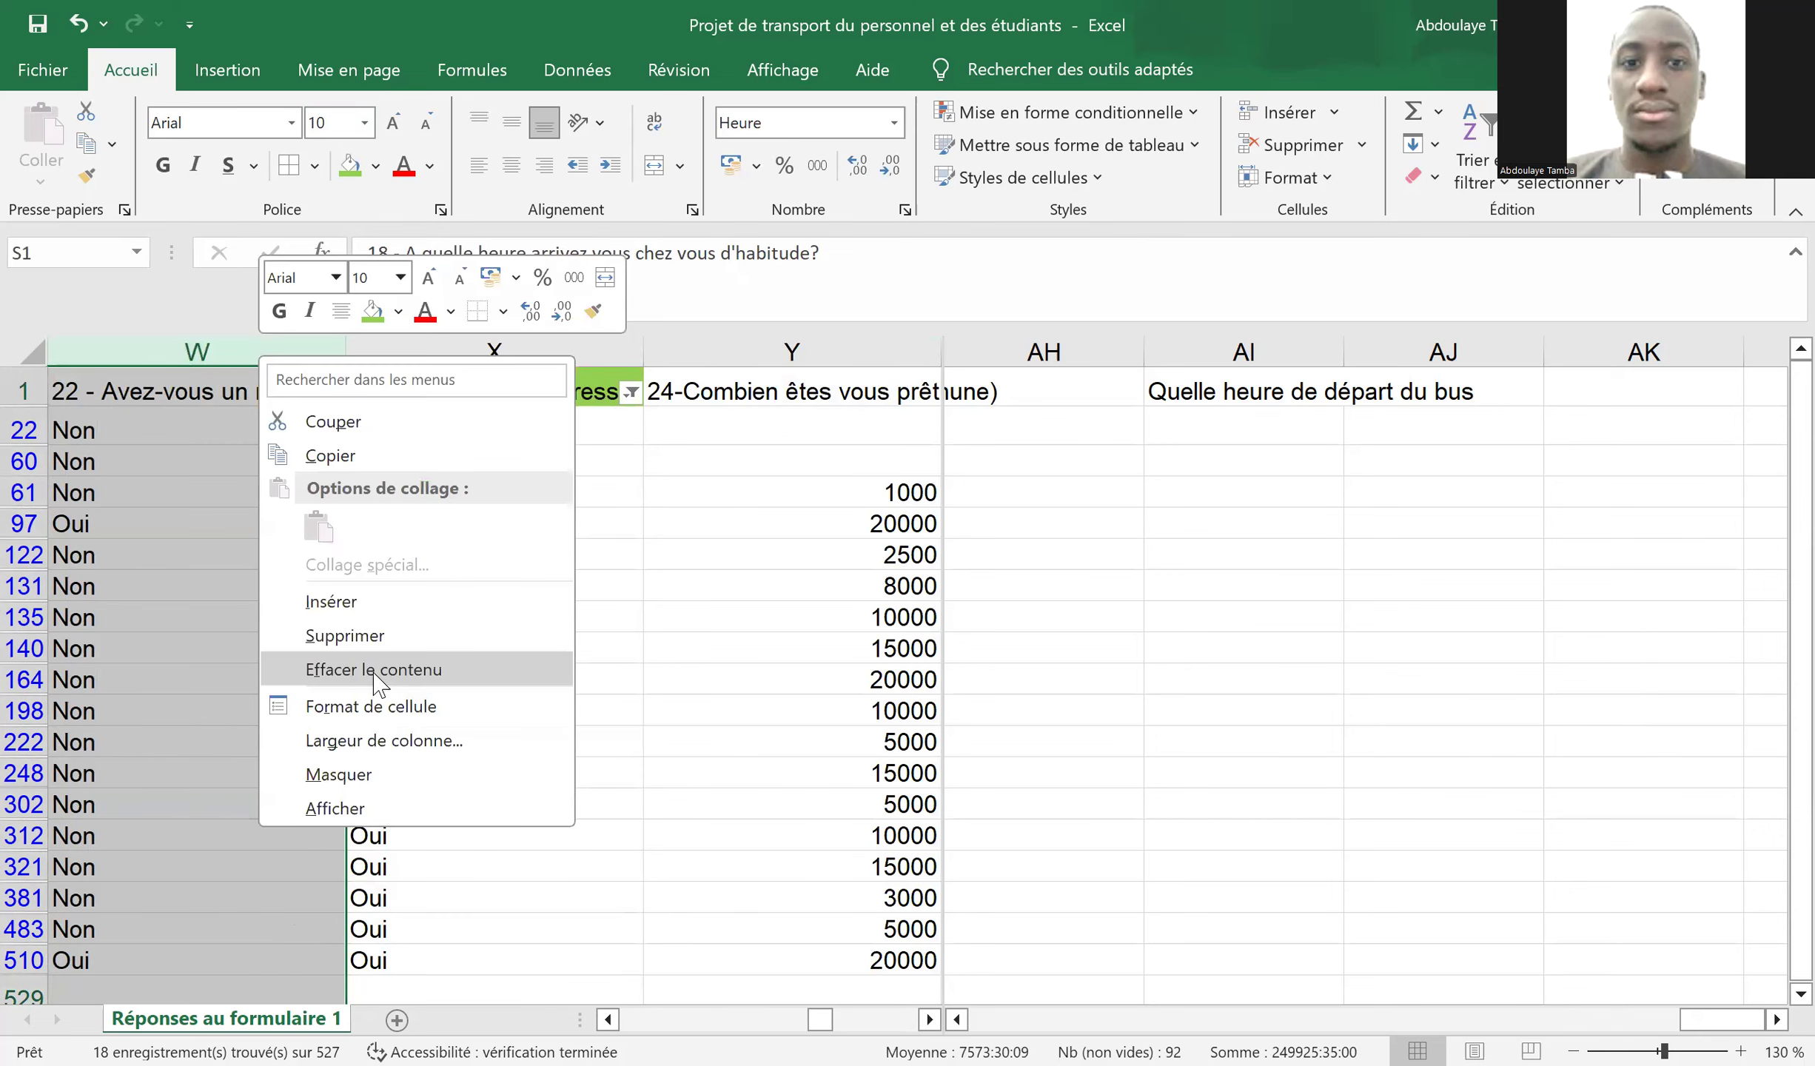
click(361, 776)
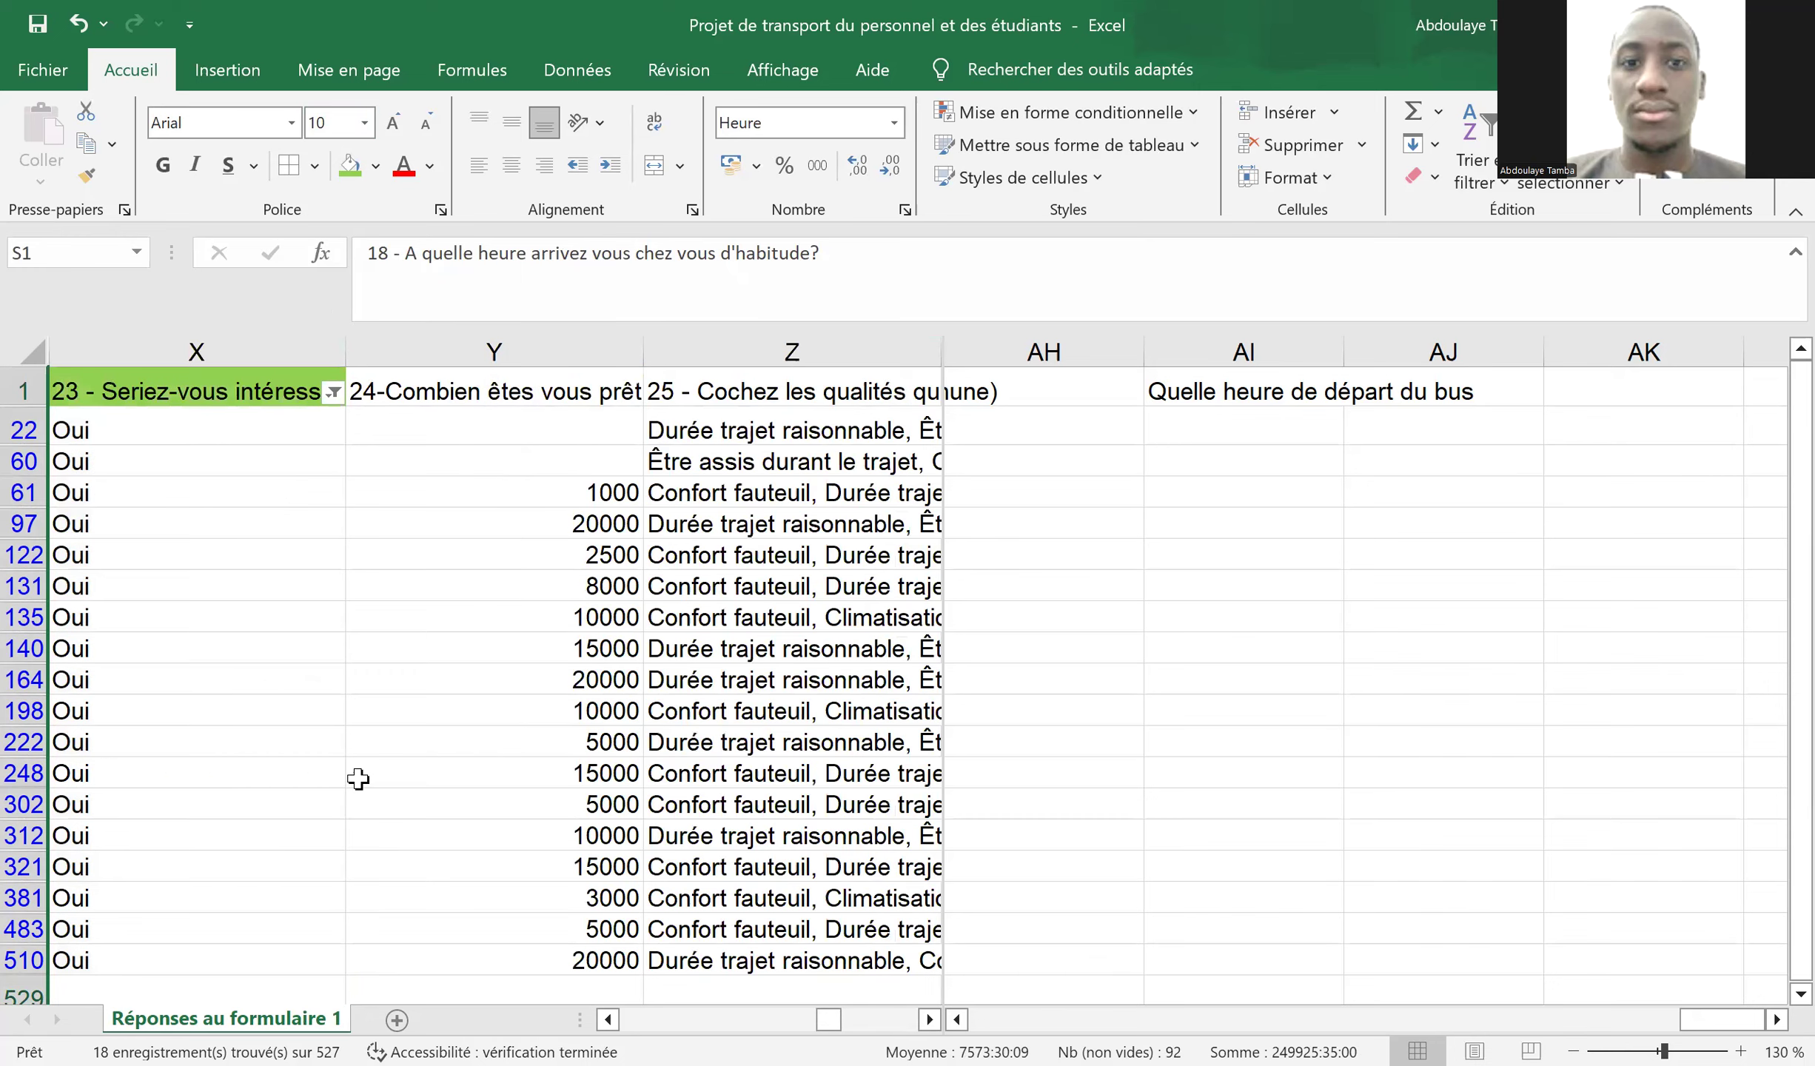
- Examine the commune, ESP departure time and transport interest columns (K, R and X) side by side for the filtered respondents
click(469, 544)
key(Left)
key(Left)
key(Left)
key(Left)
key(Left)
key(Left)
key(Left)
key(Left)
key(Left)
key(Left)
key(Left)
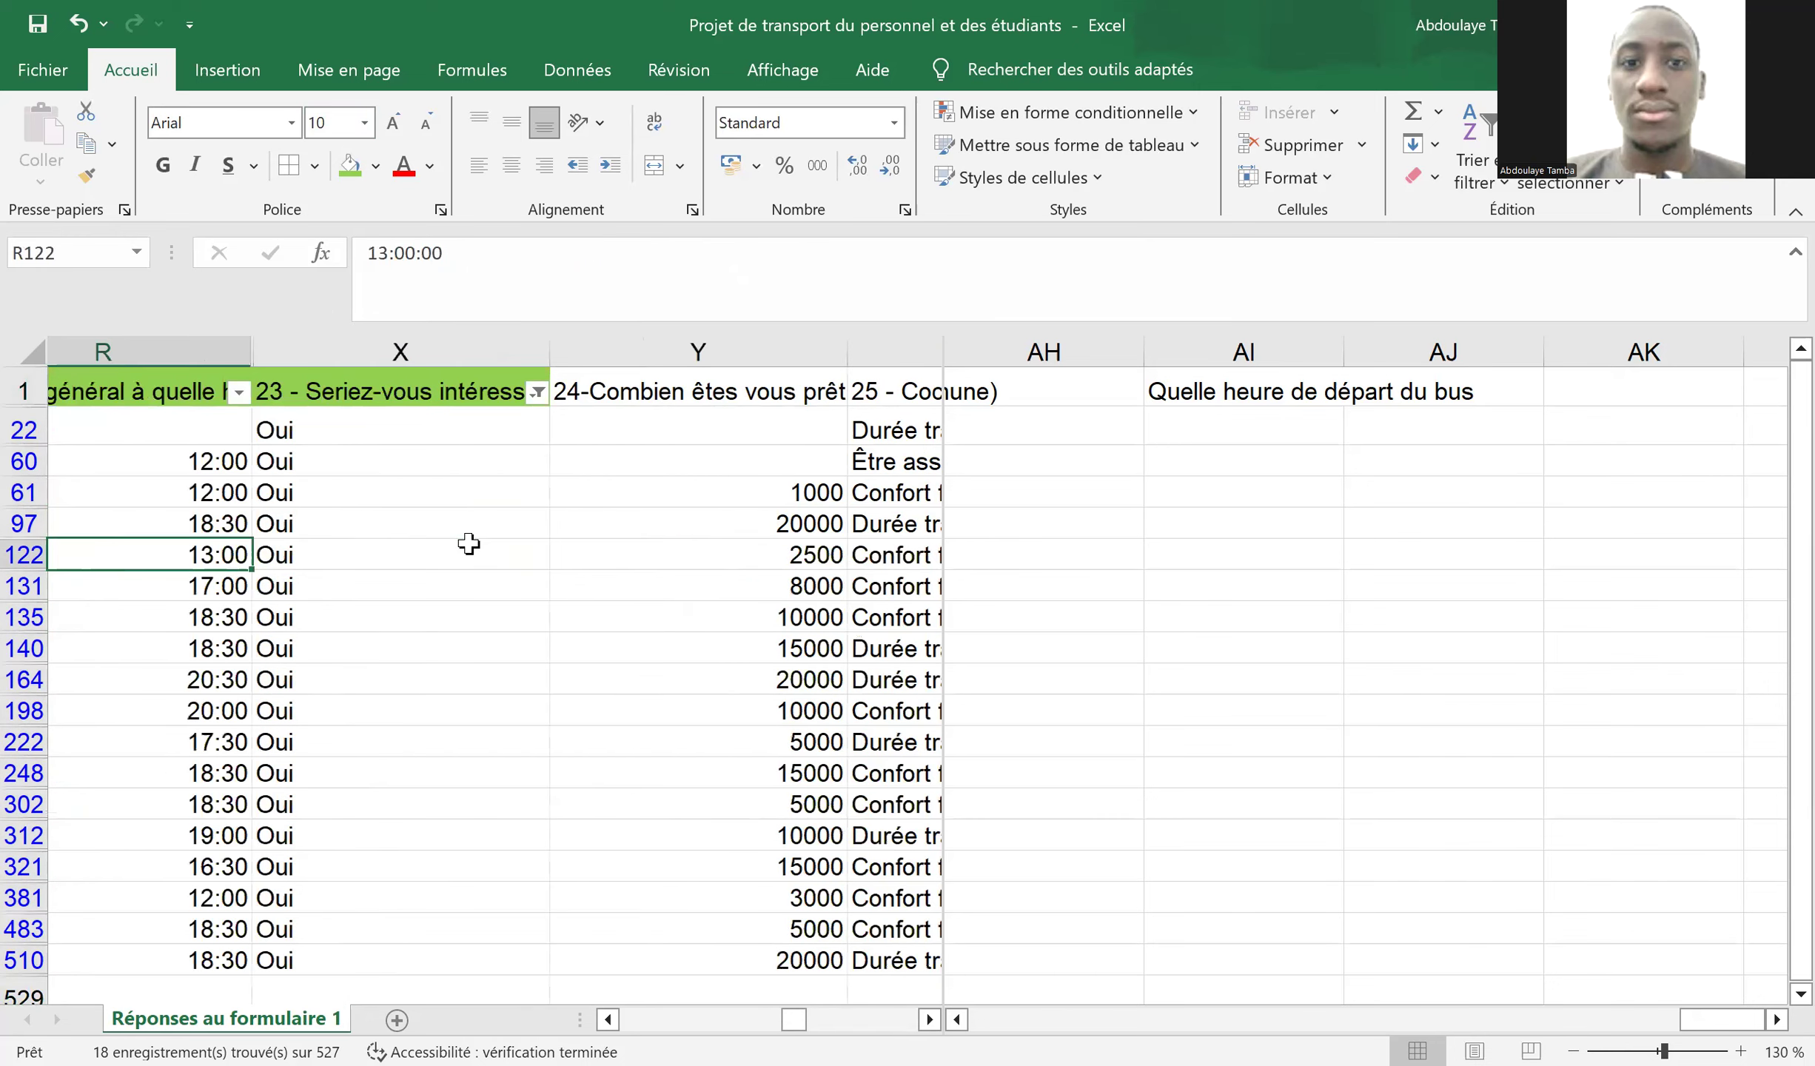
key(Right)
key(Right)
key(Right)
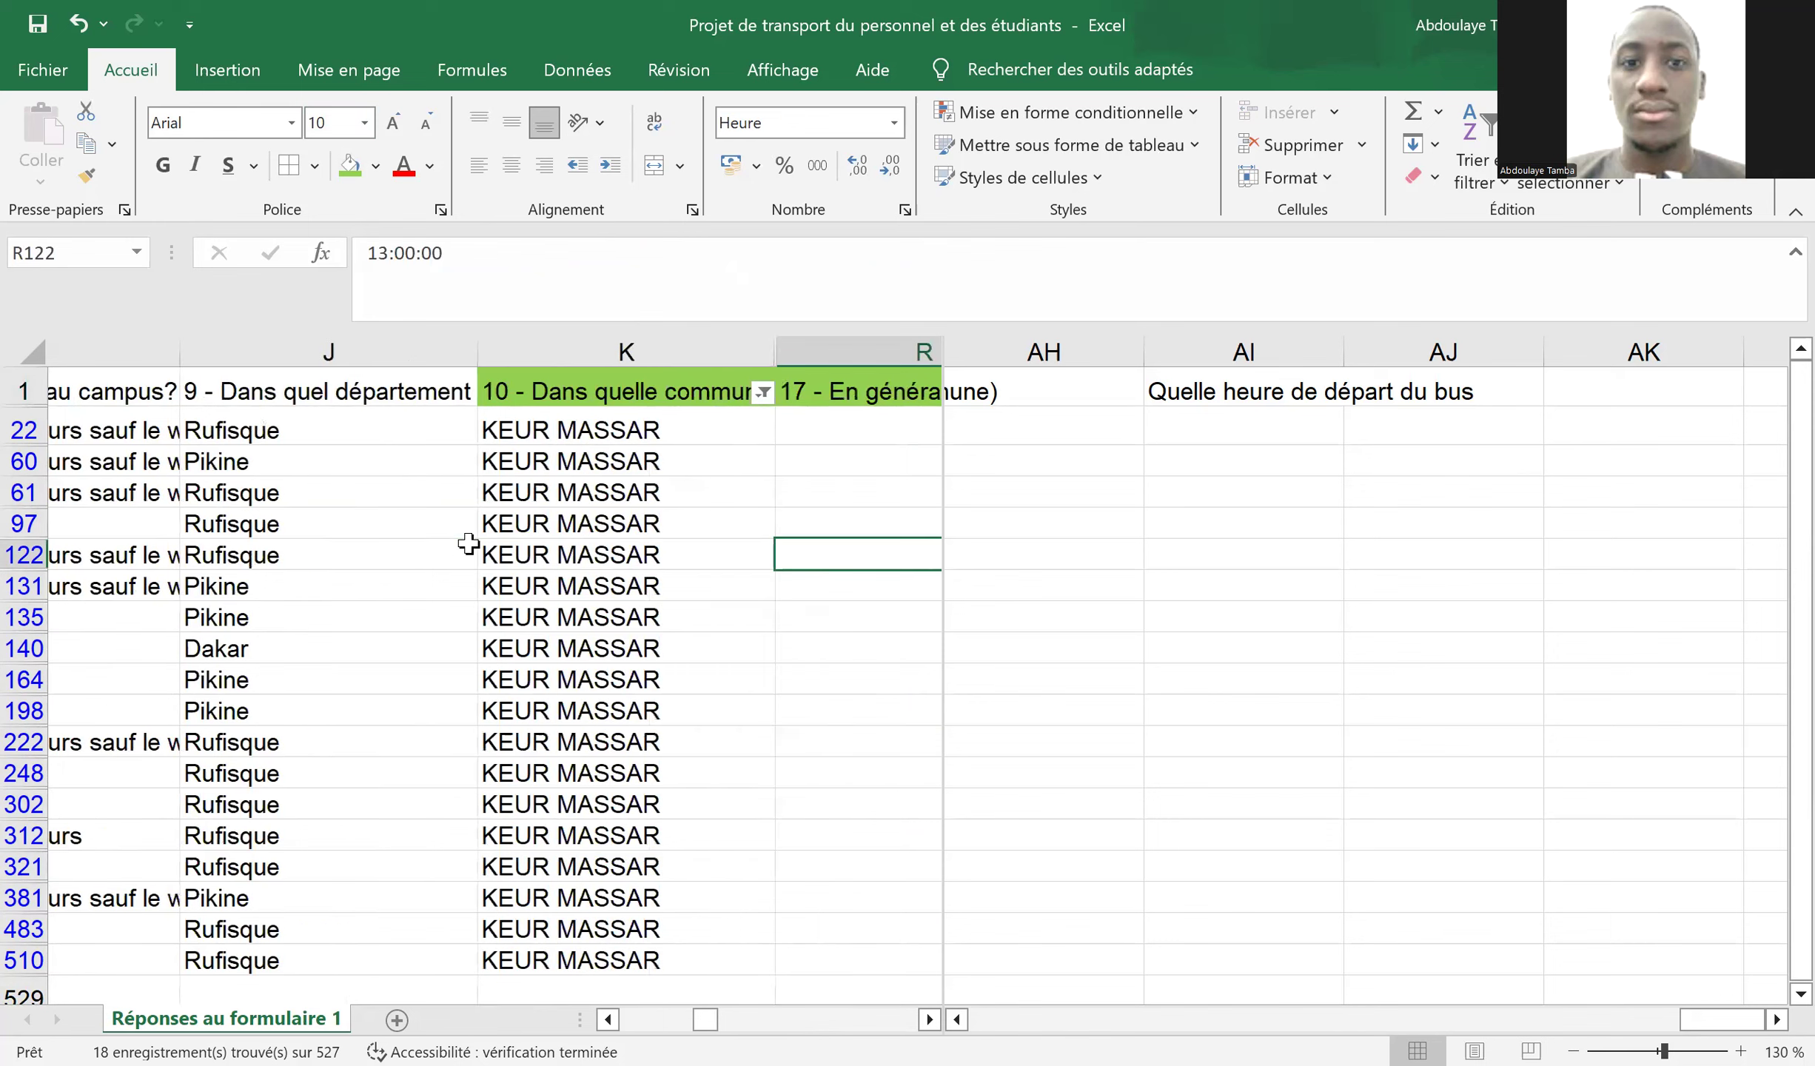
key(Up)
key(Right)
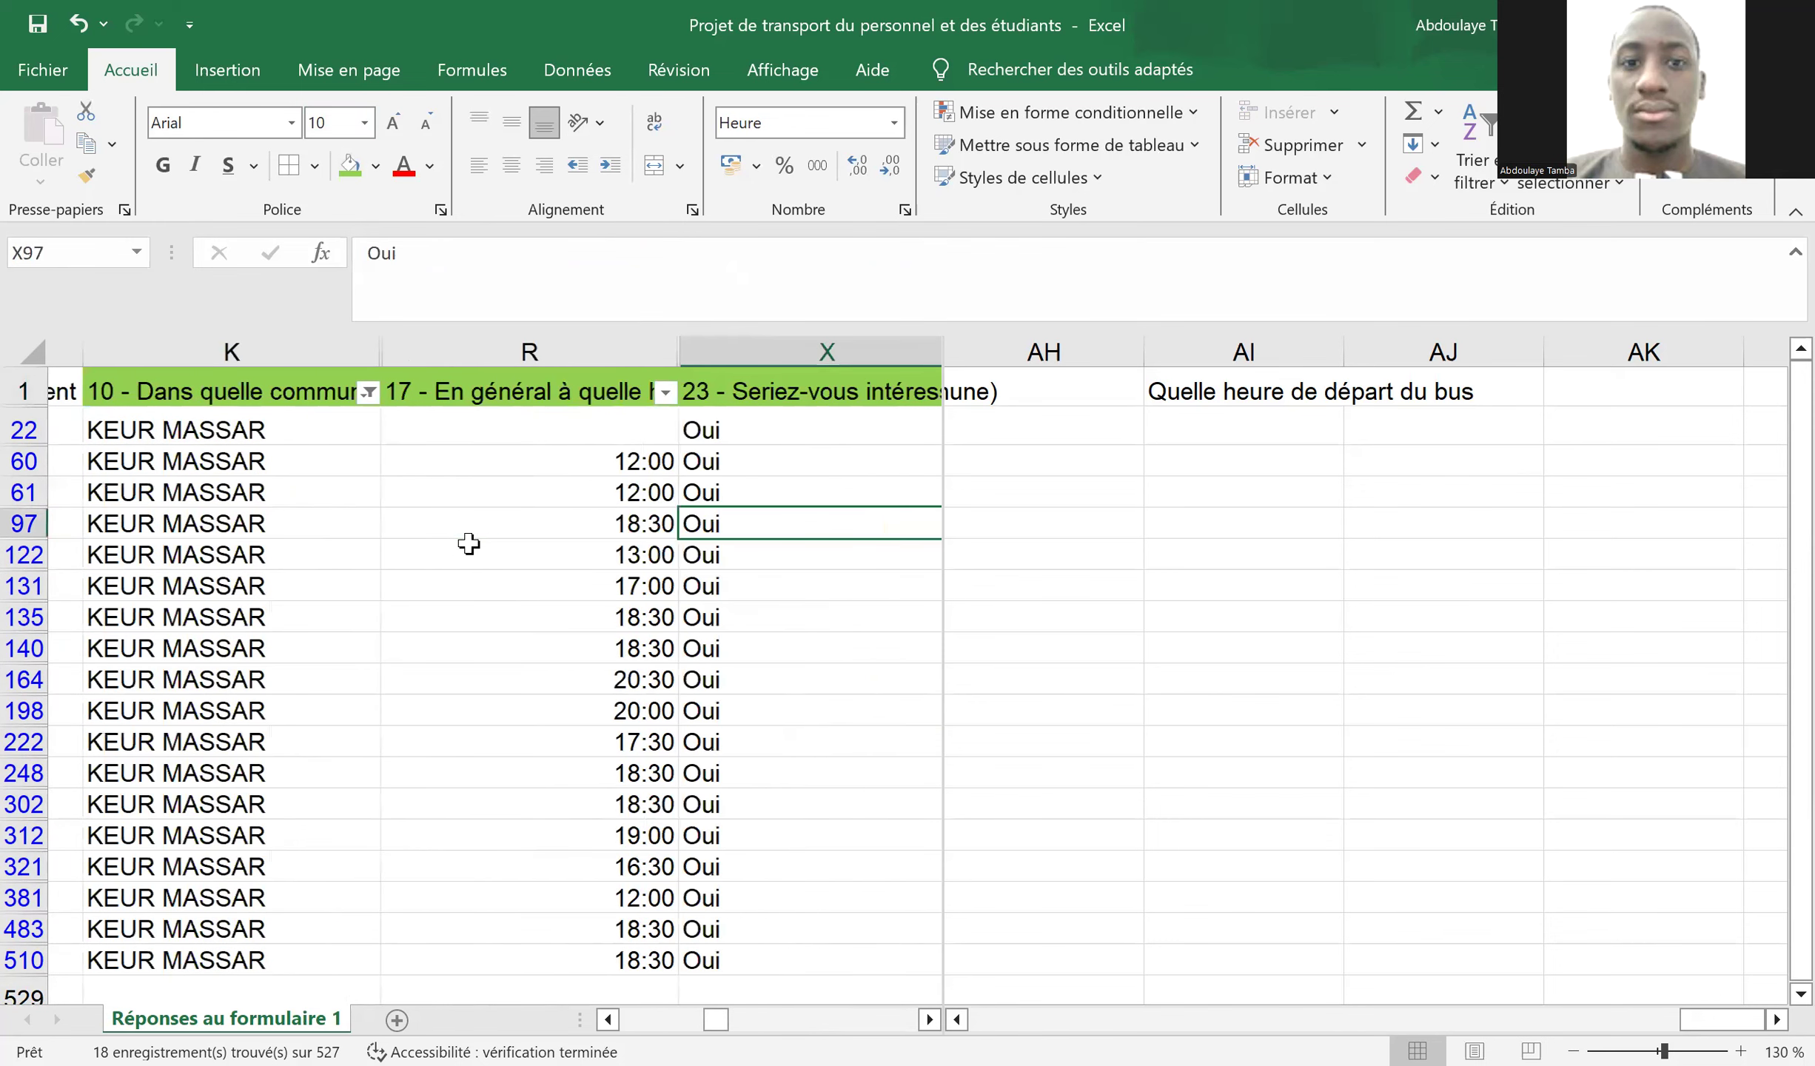
key(Up)
key(Up)
key(Up)
key(Up)
key(Left)
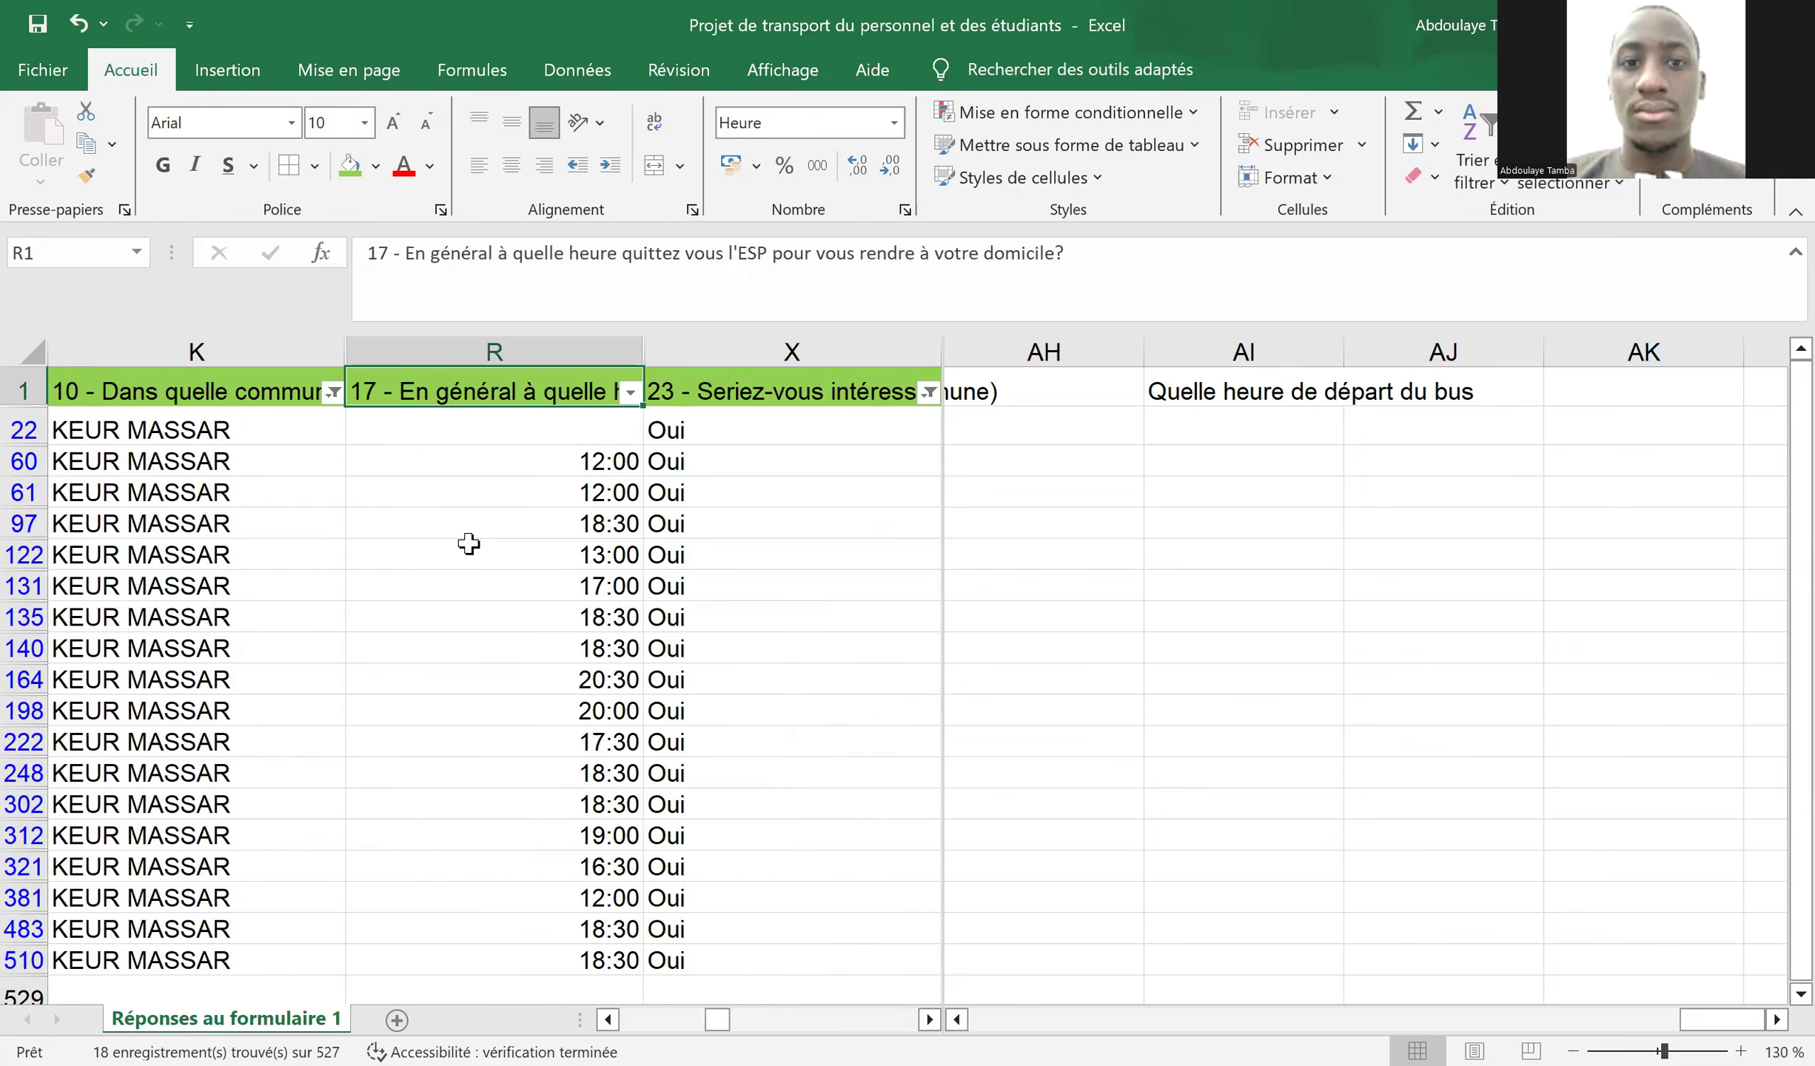
key(Right)
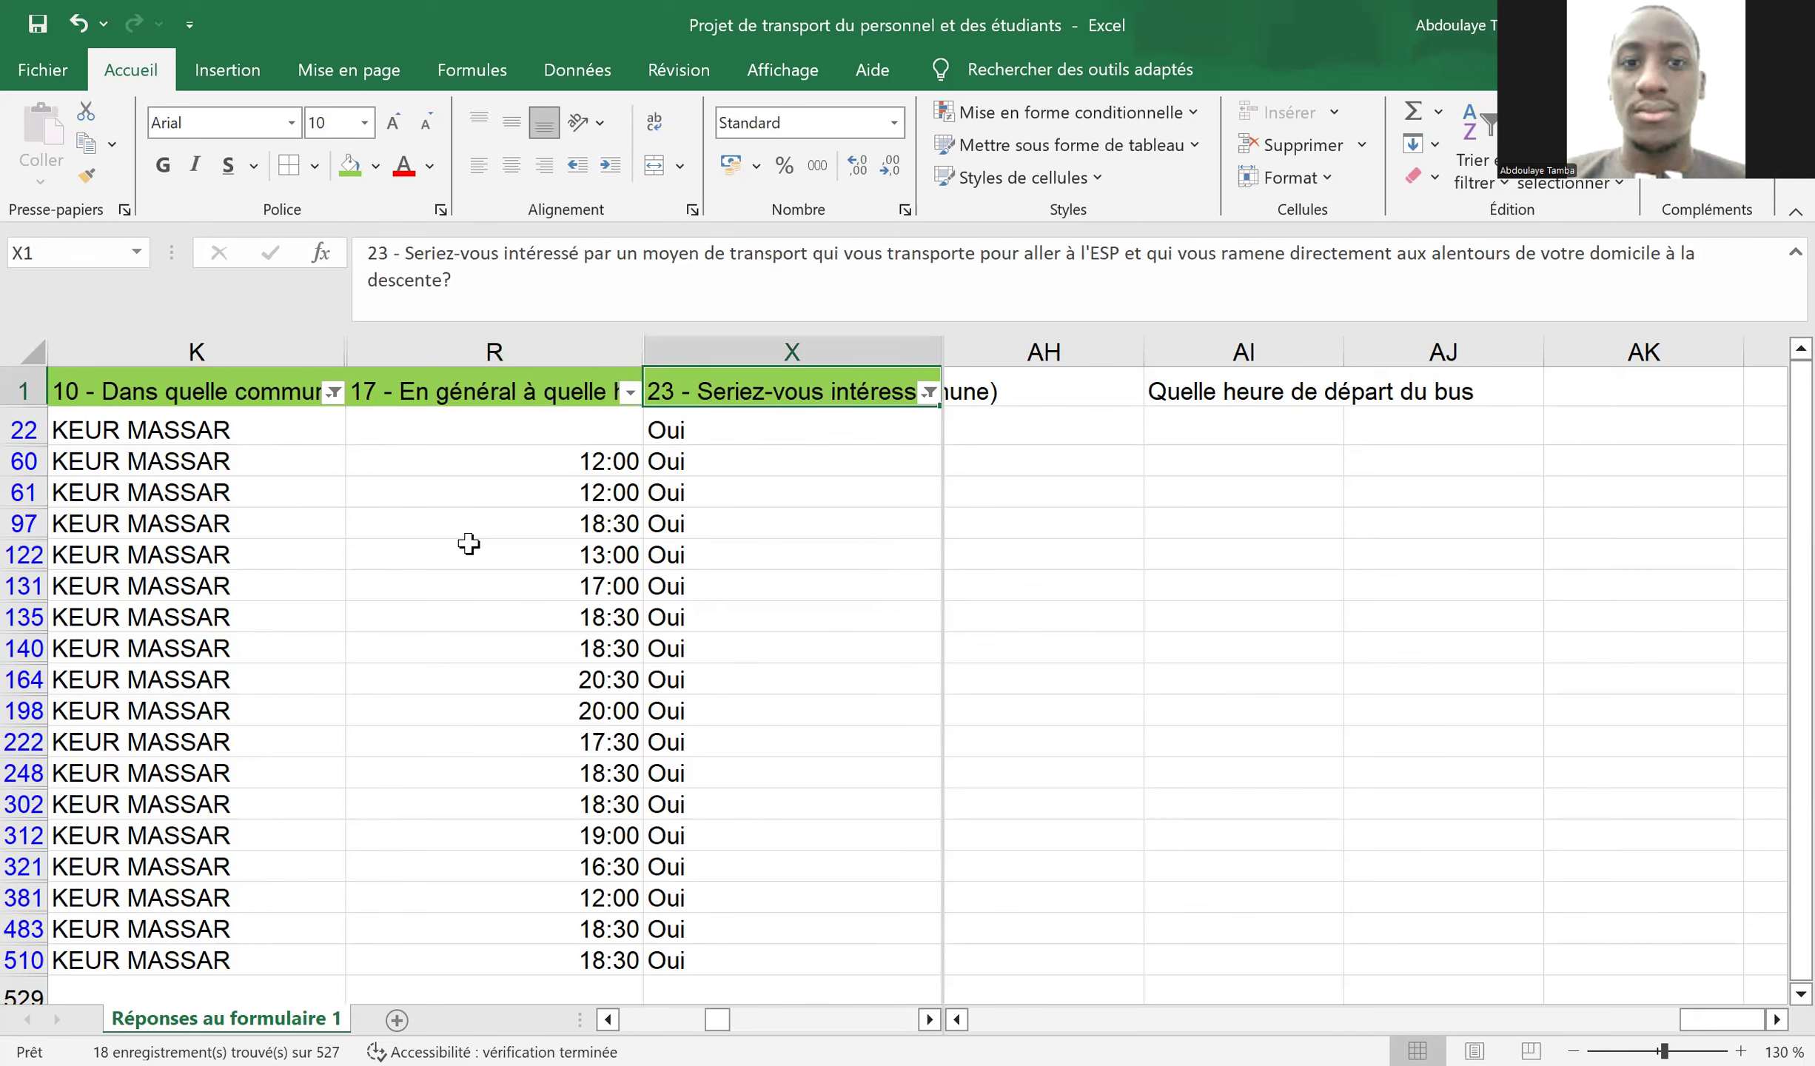
key(Right)
key(Left)
key(Right)
key(Left)
key(Left)
key(Left)
key(Left)
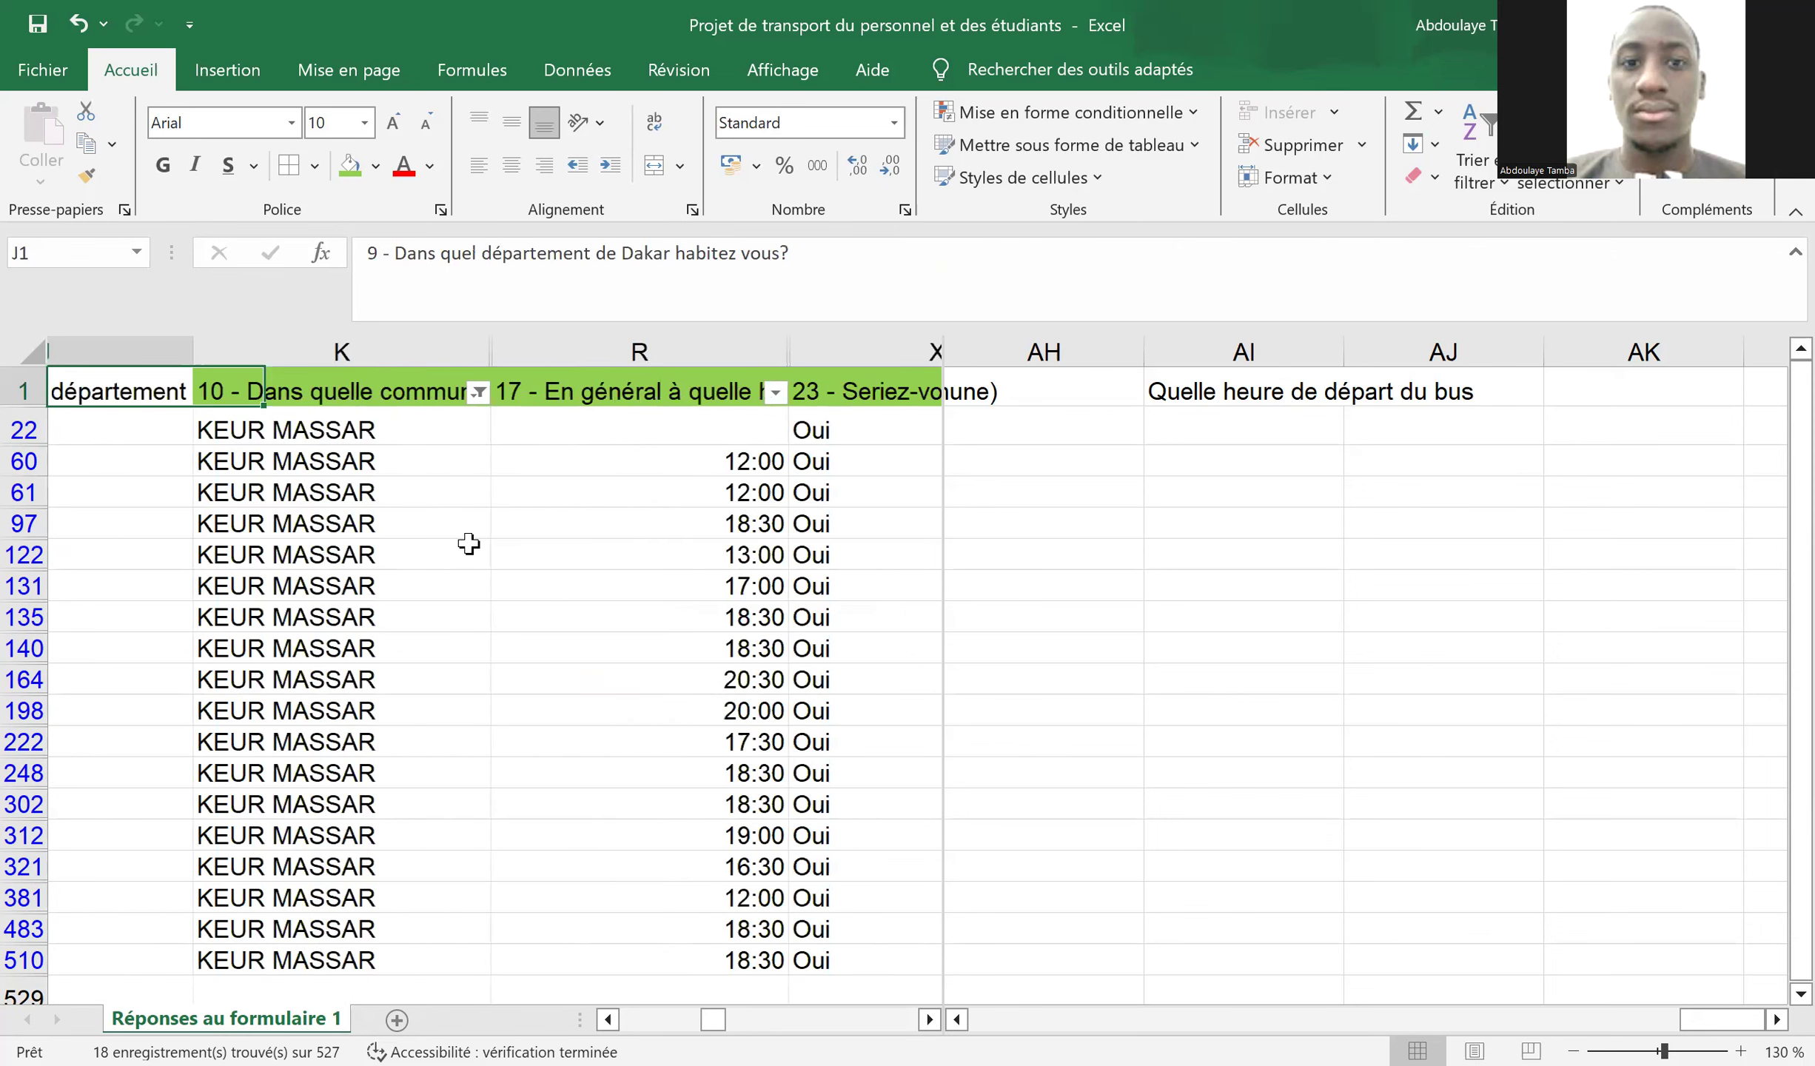
key(Right)
key(Right)
key(Right)
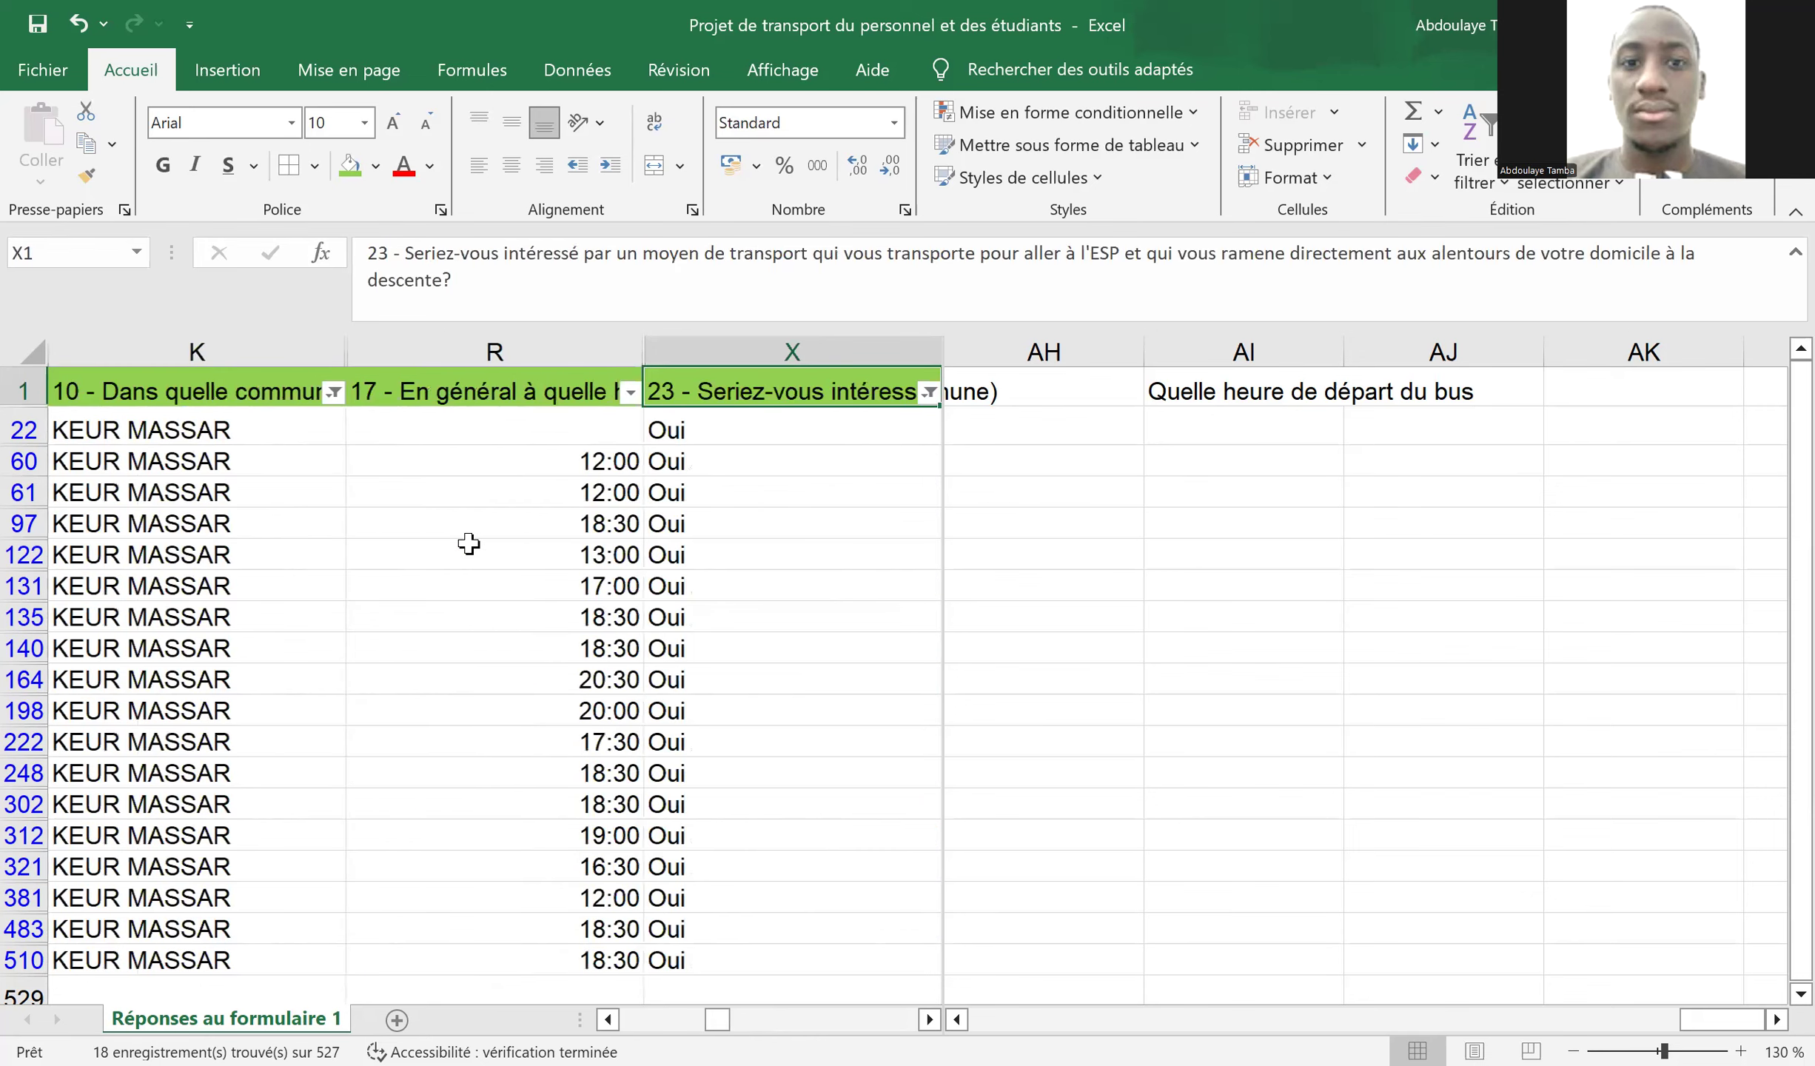
- Check the distinct departure times offered in the question 17 filter, keeping all of them selected
key(Left)
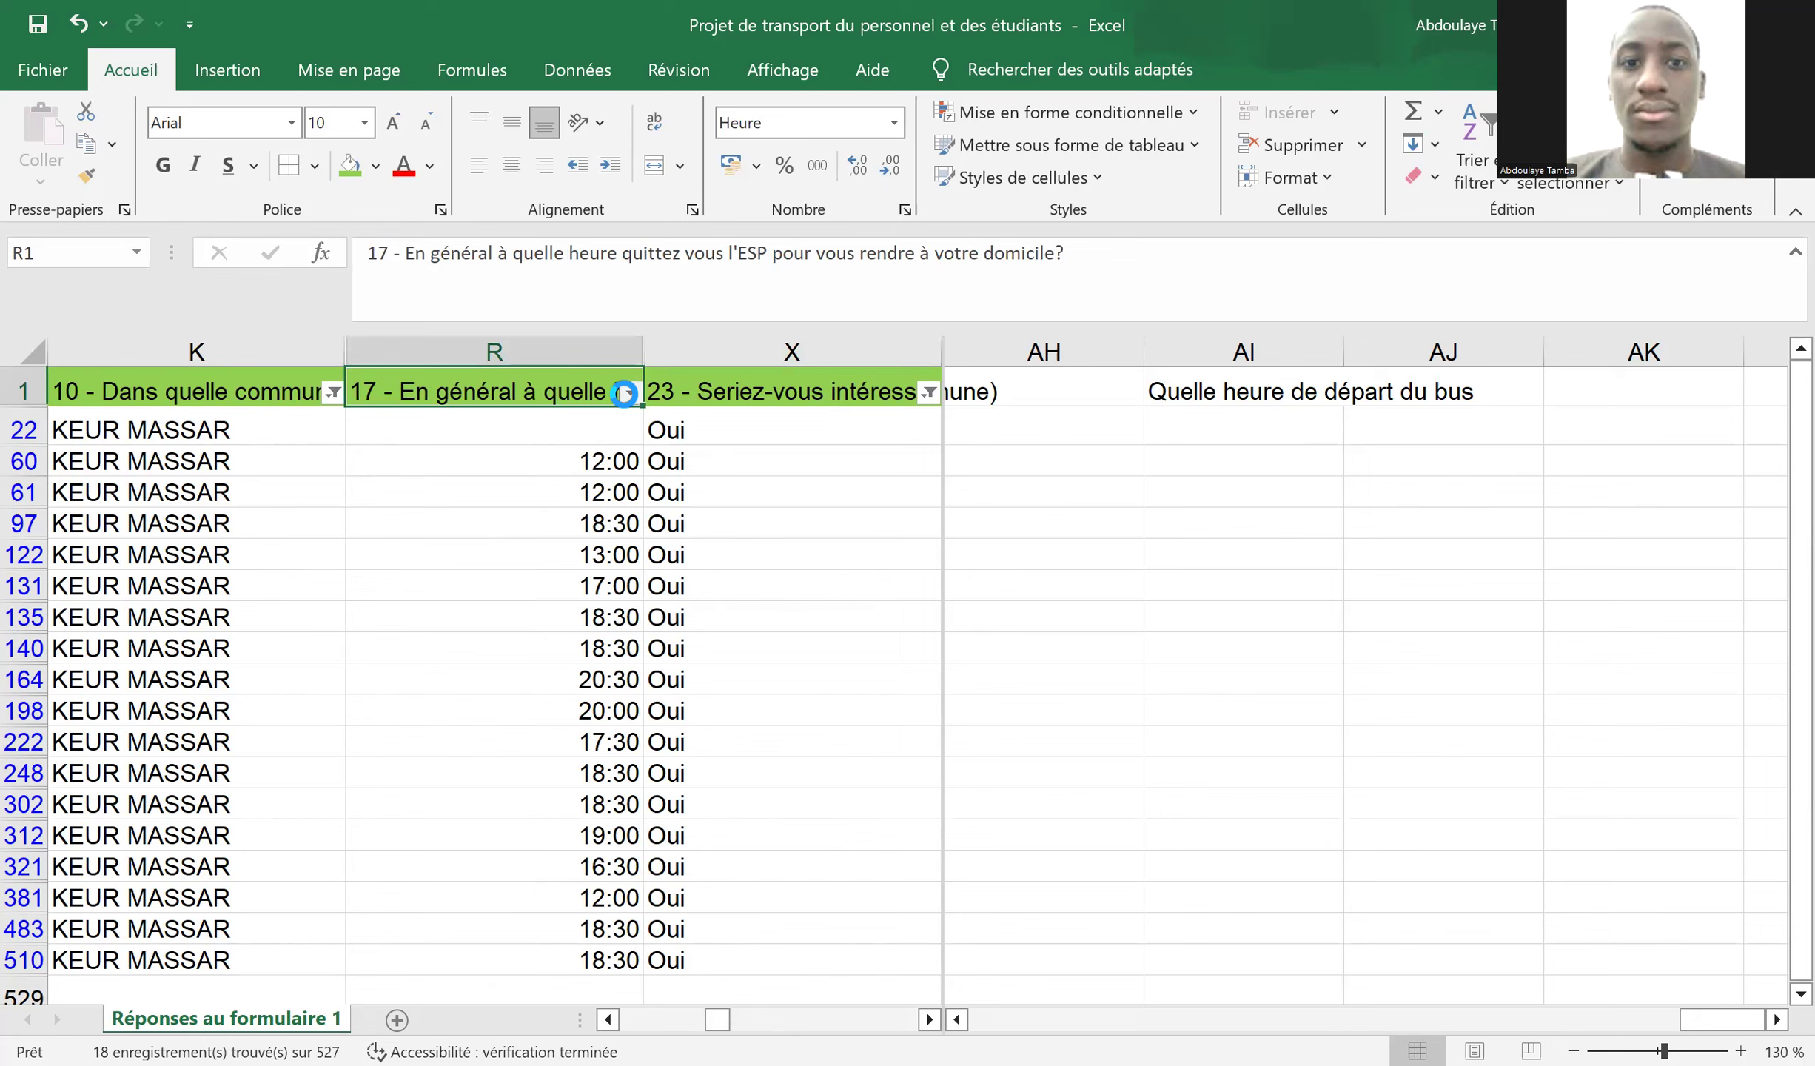
click(629, 393)
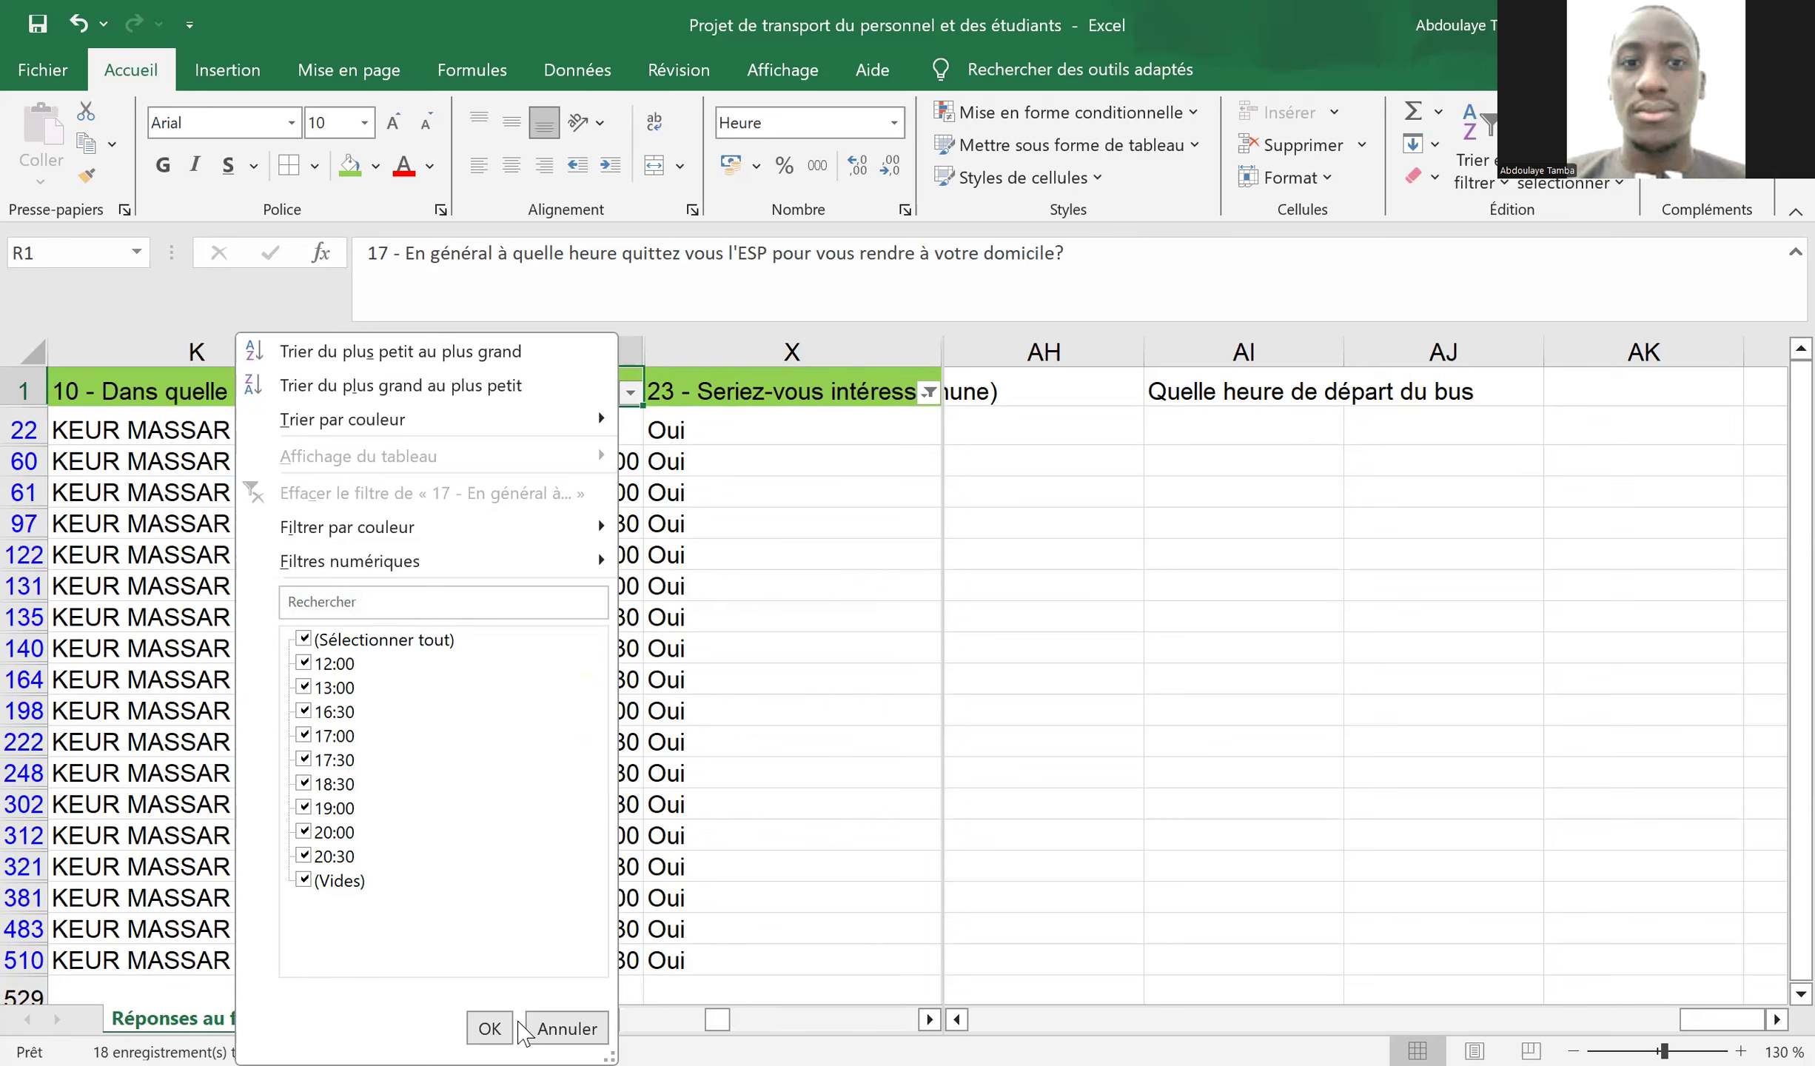
click(489, 1030)
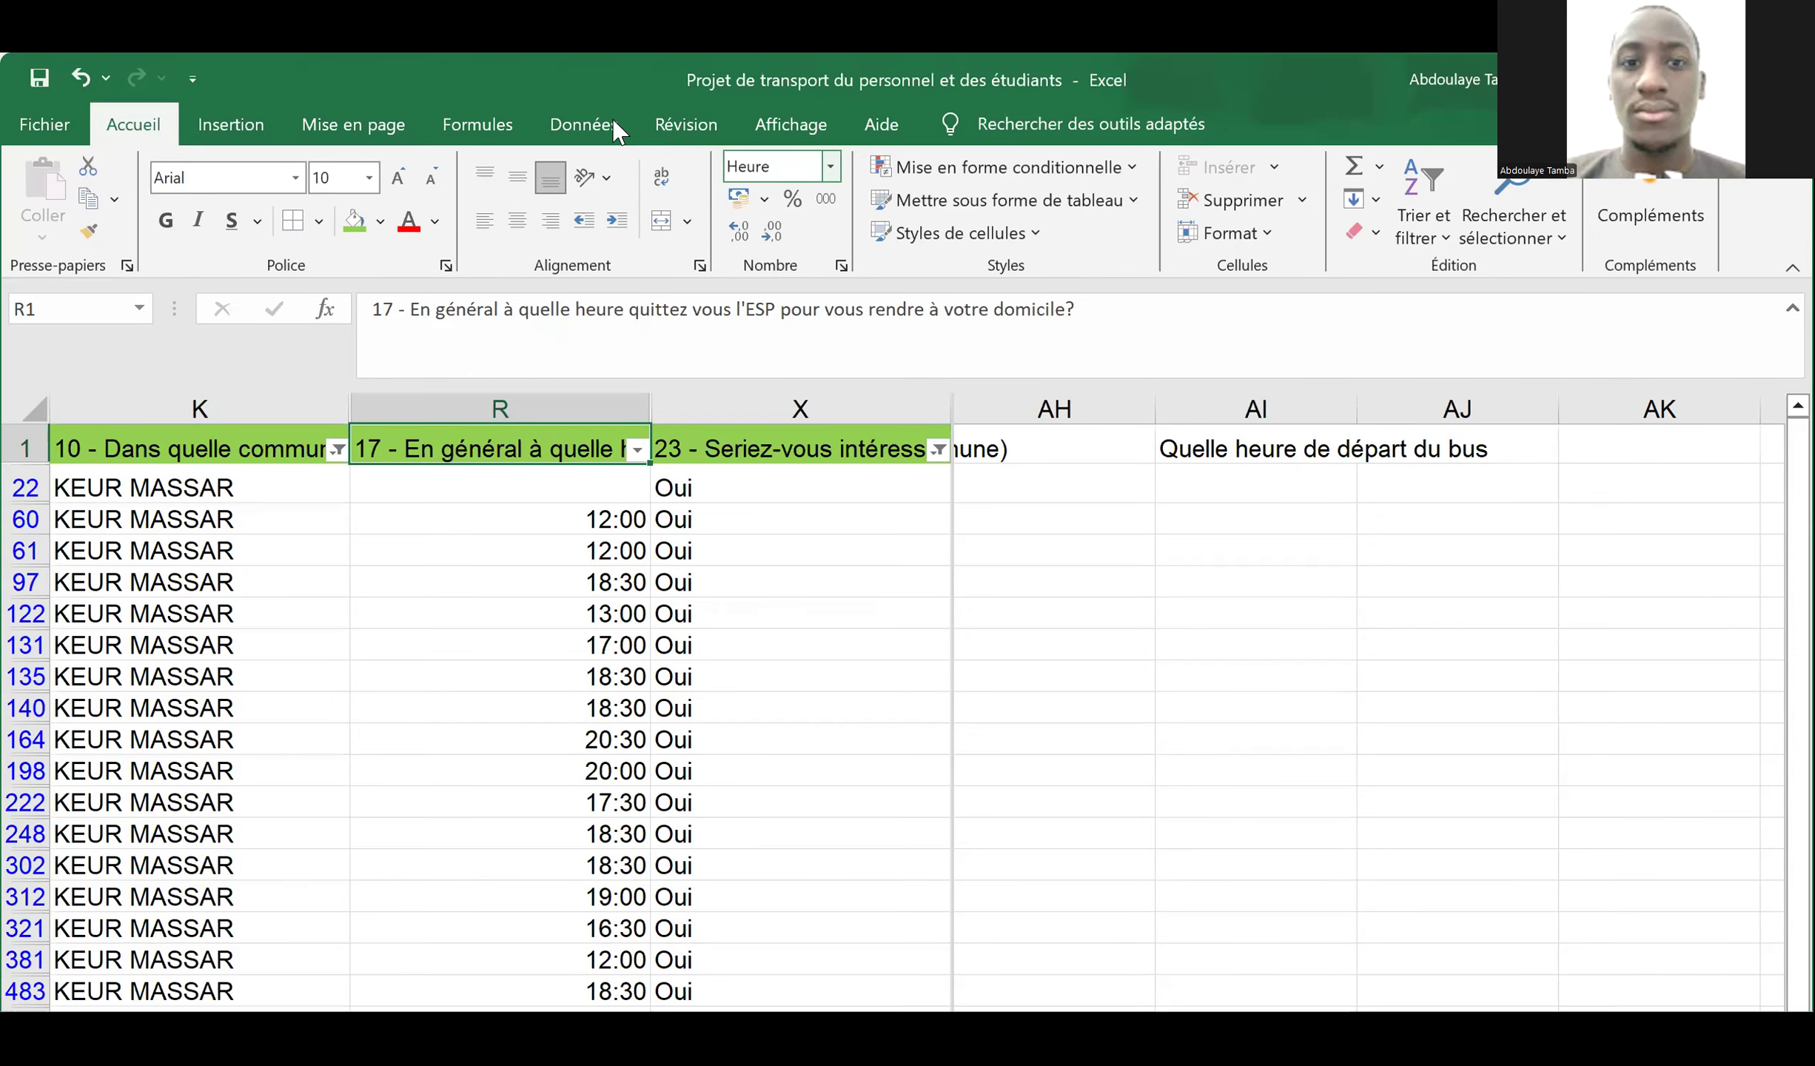
- Turn off the existing filter on the survey table so that all responses are shown
click(613, 131)
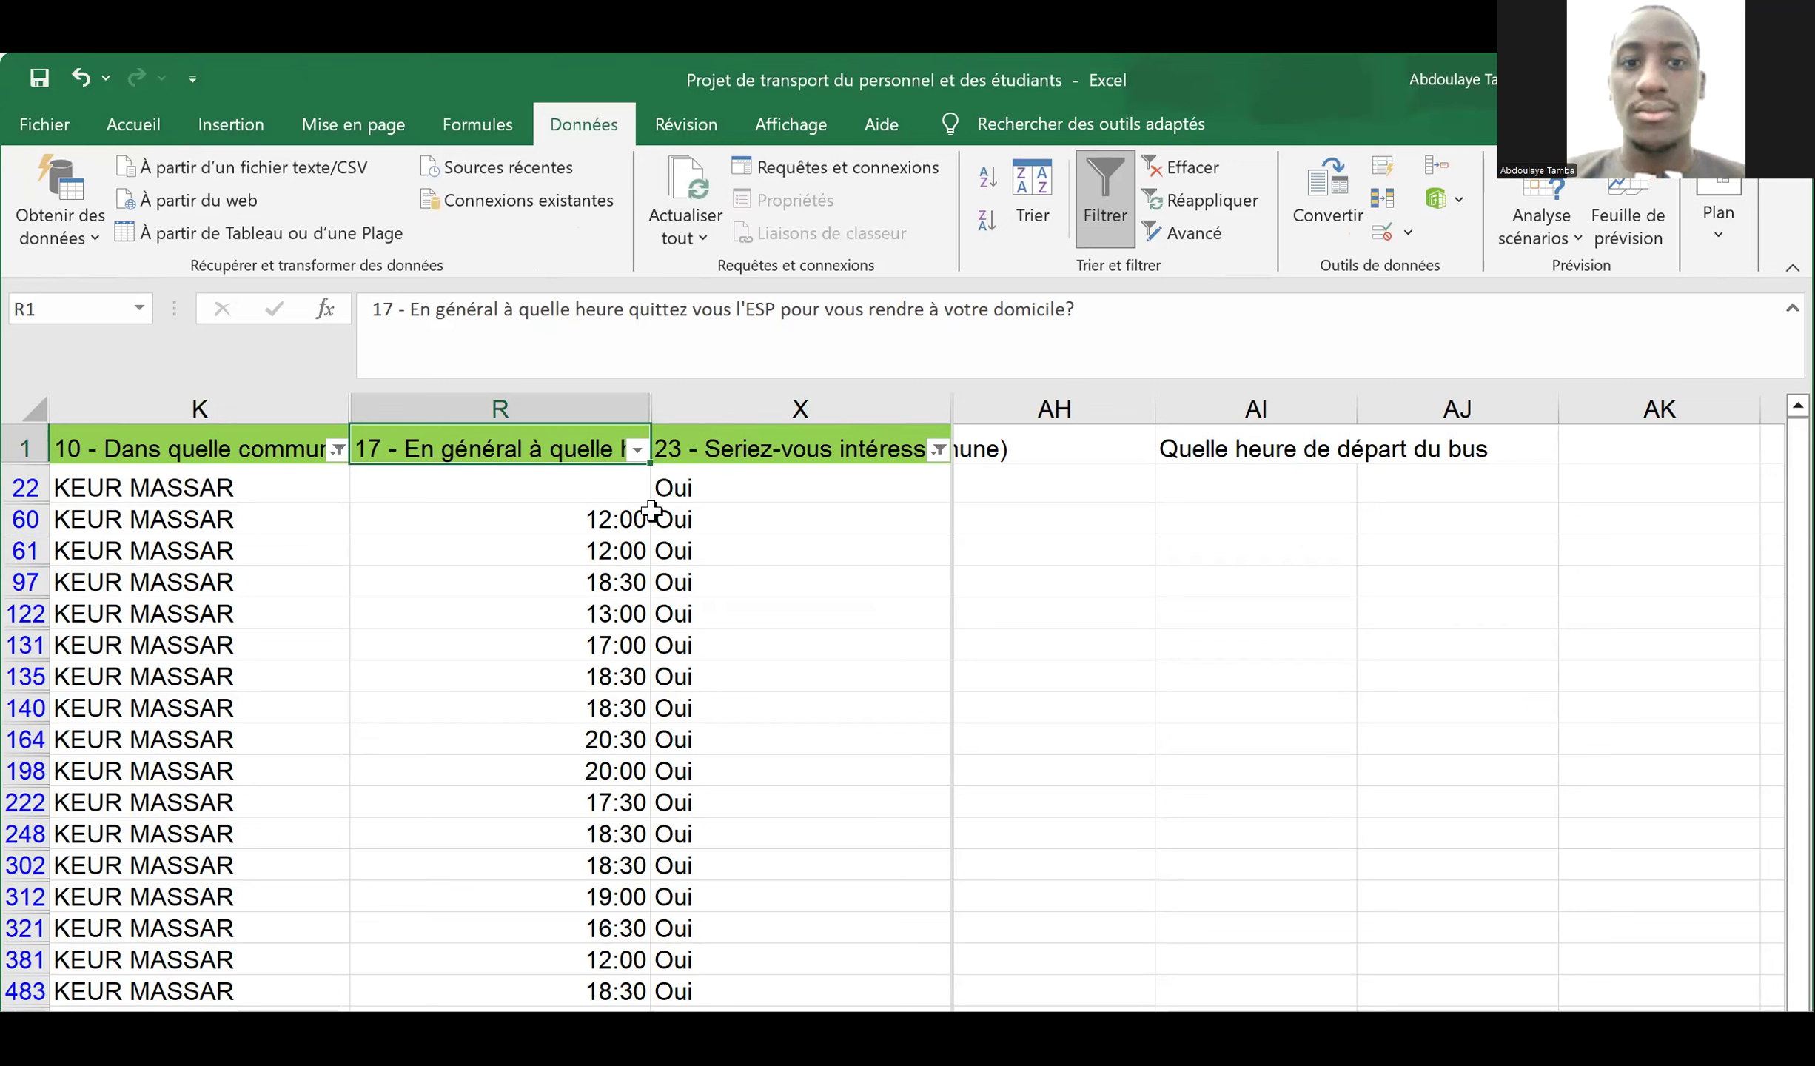
click(1101, 187)
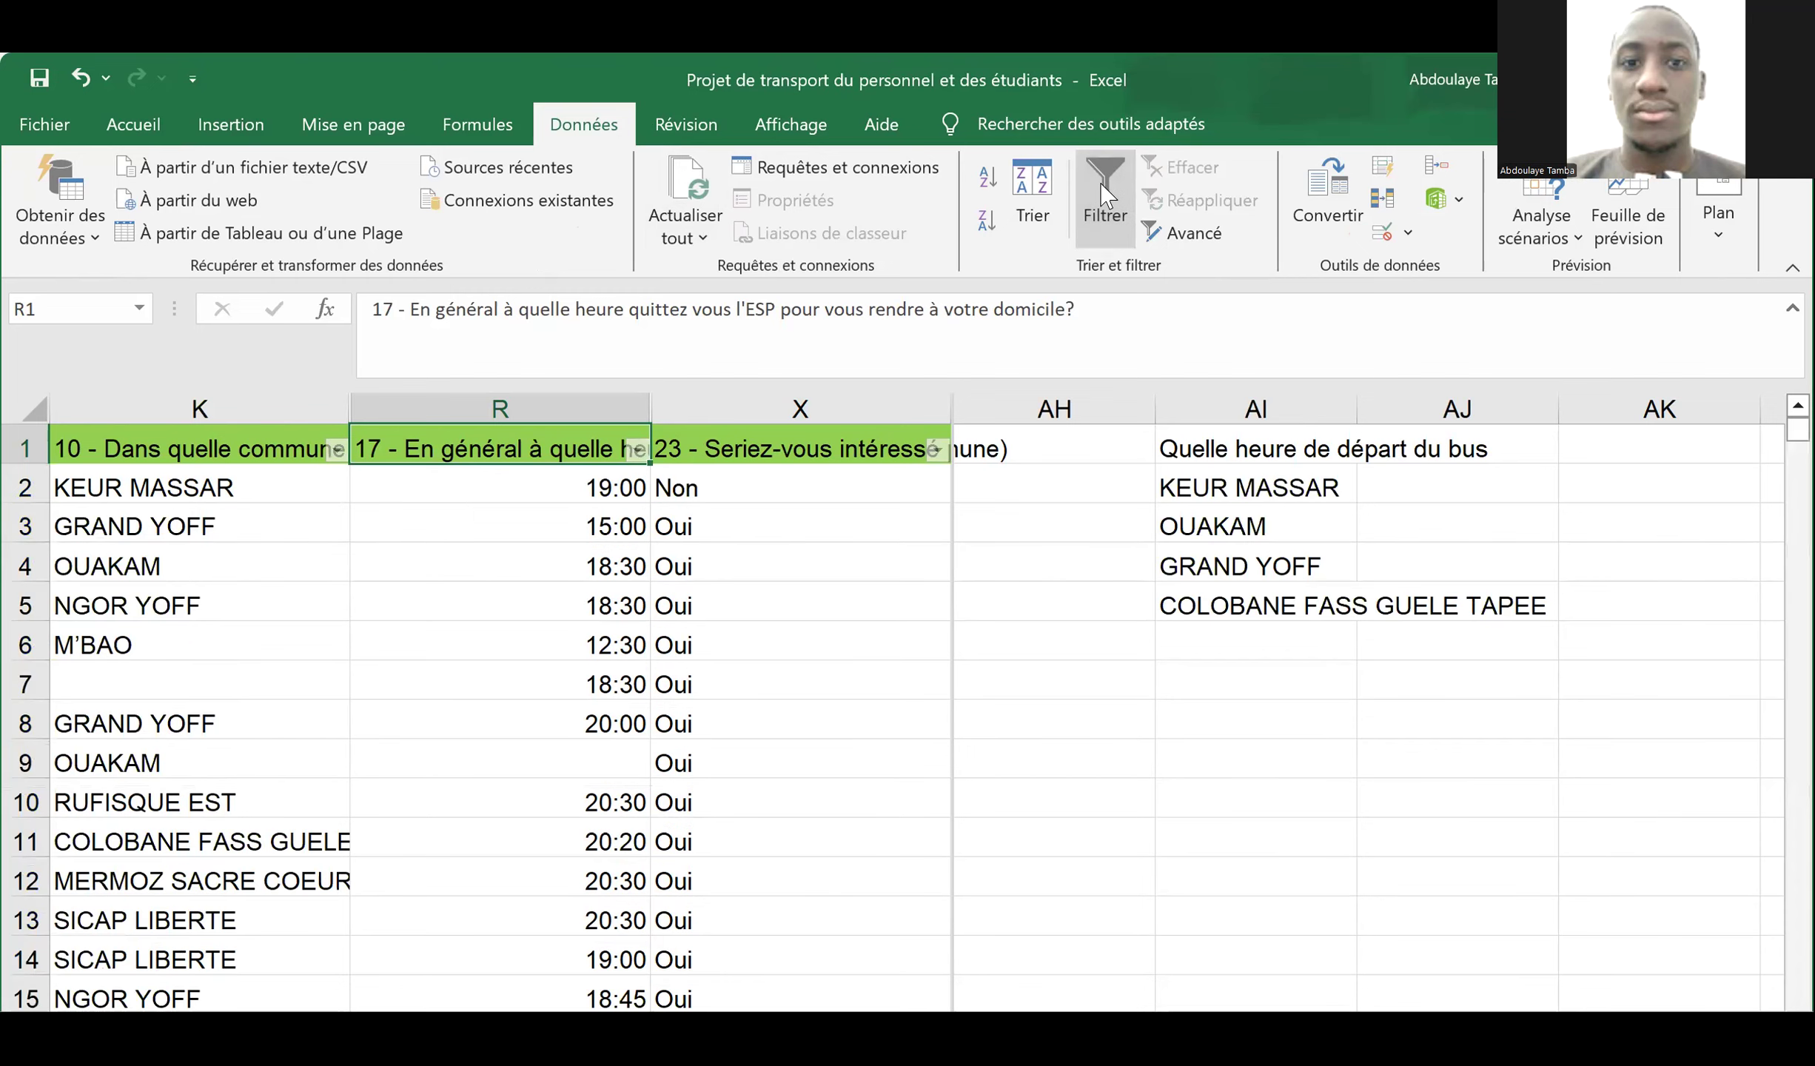
click(439, 468)
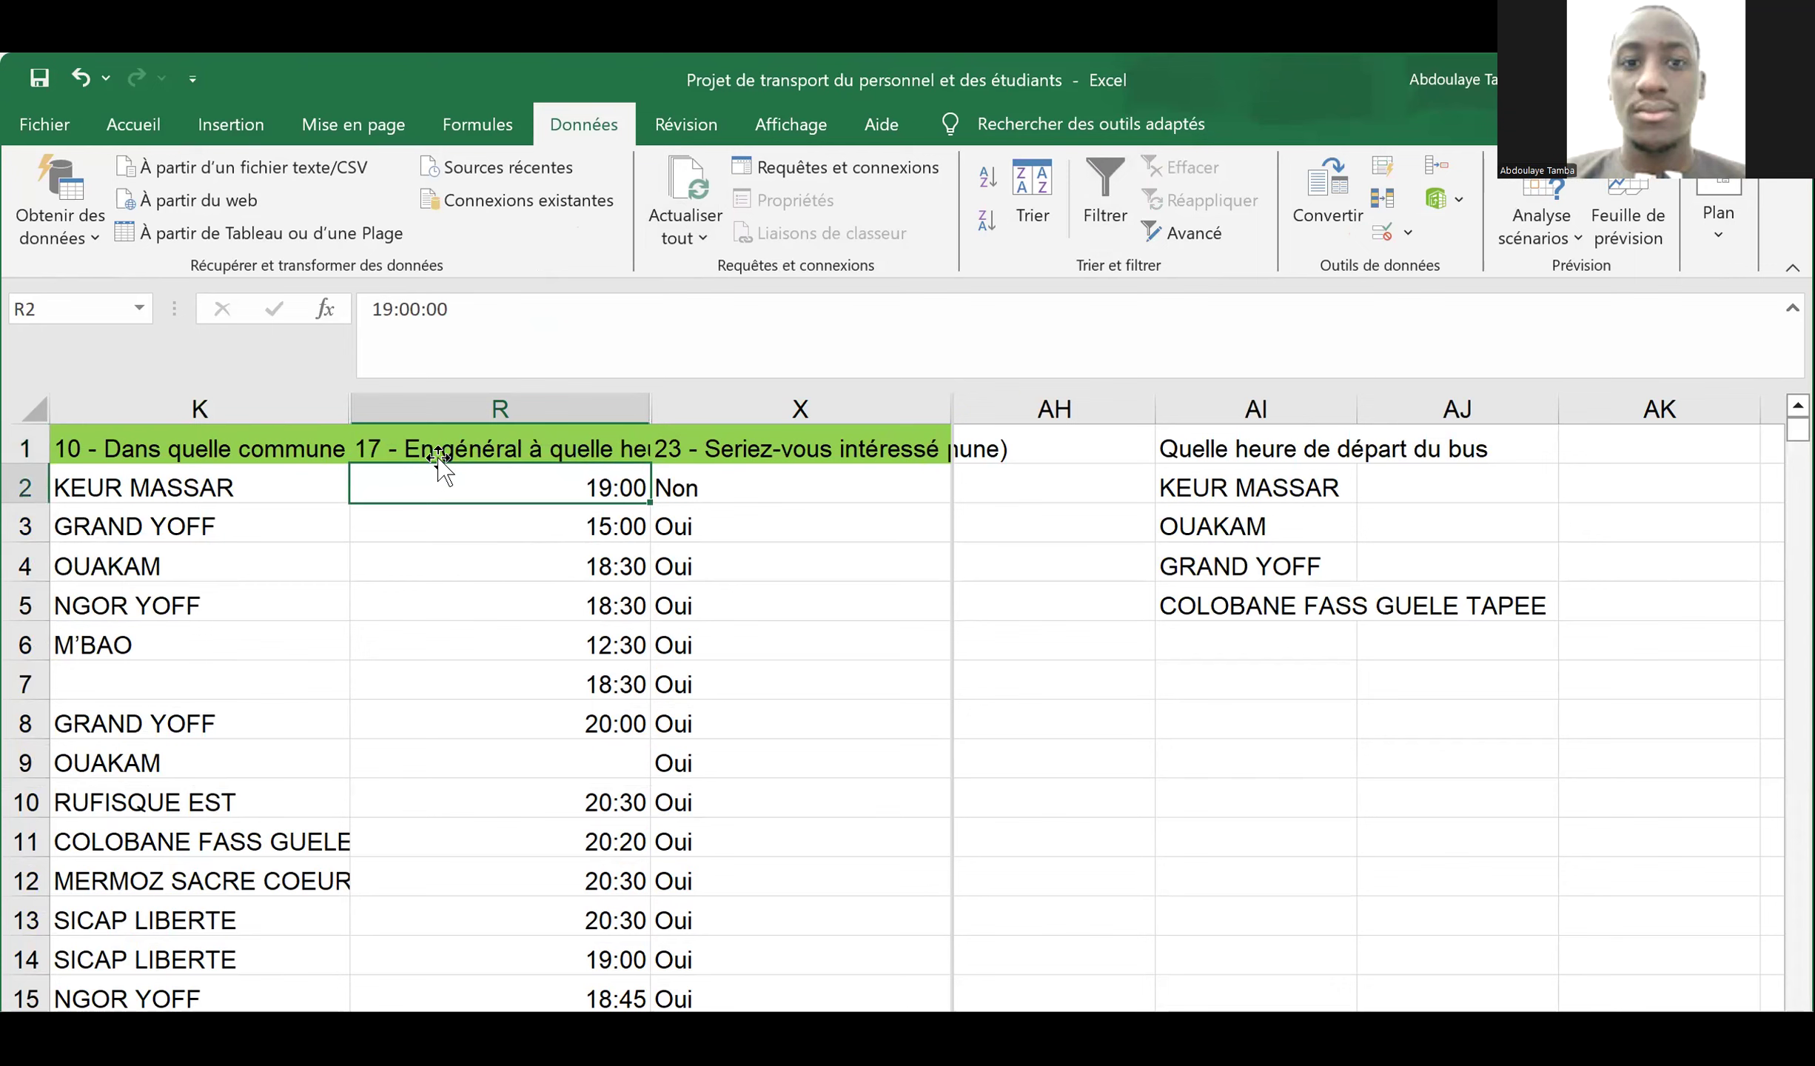
- Apply a new filter to the header row of columns K through X
click(198, 394)
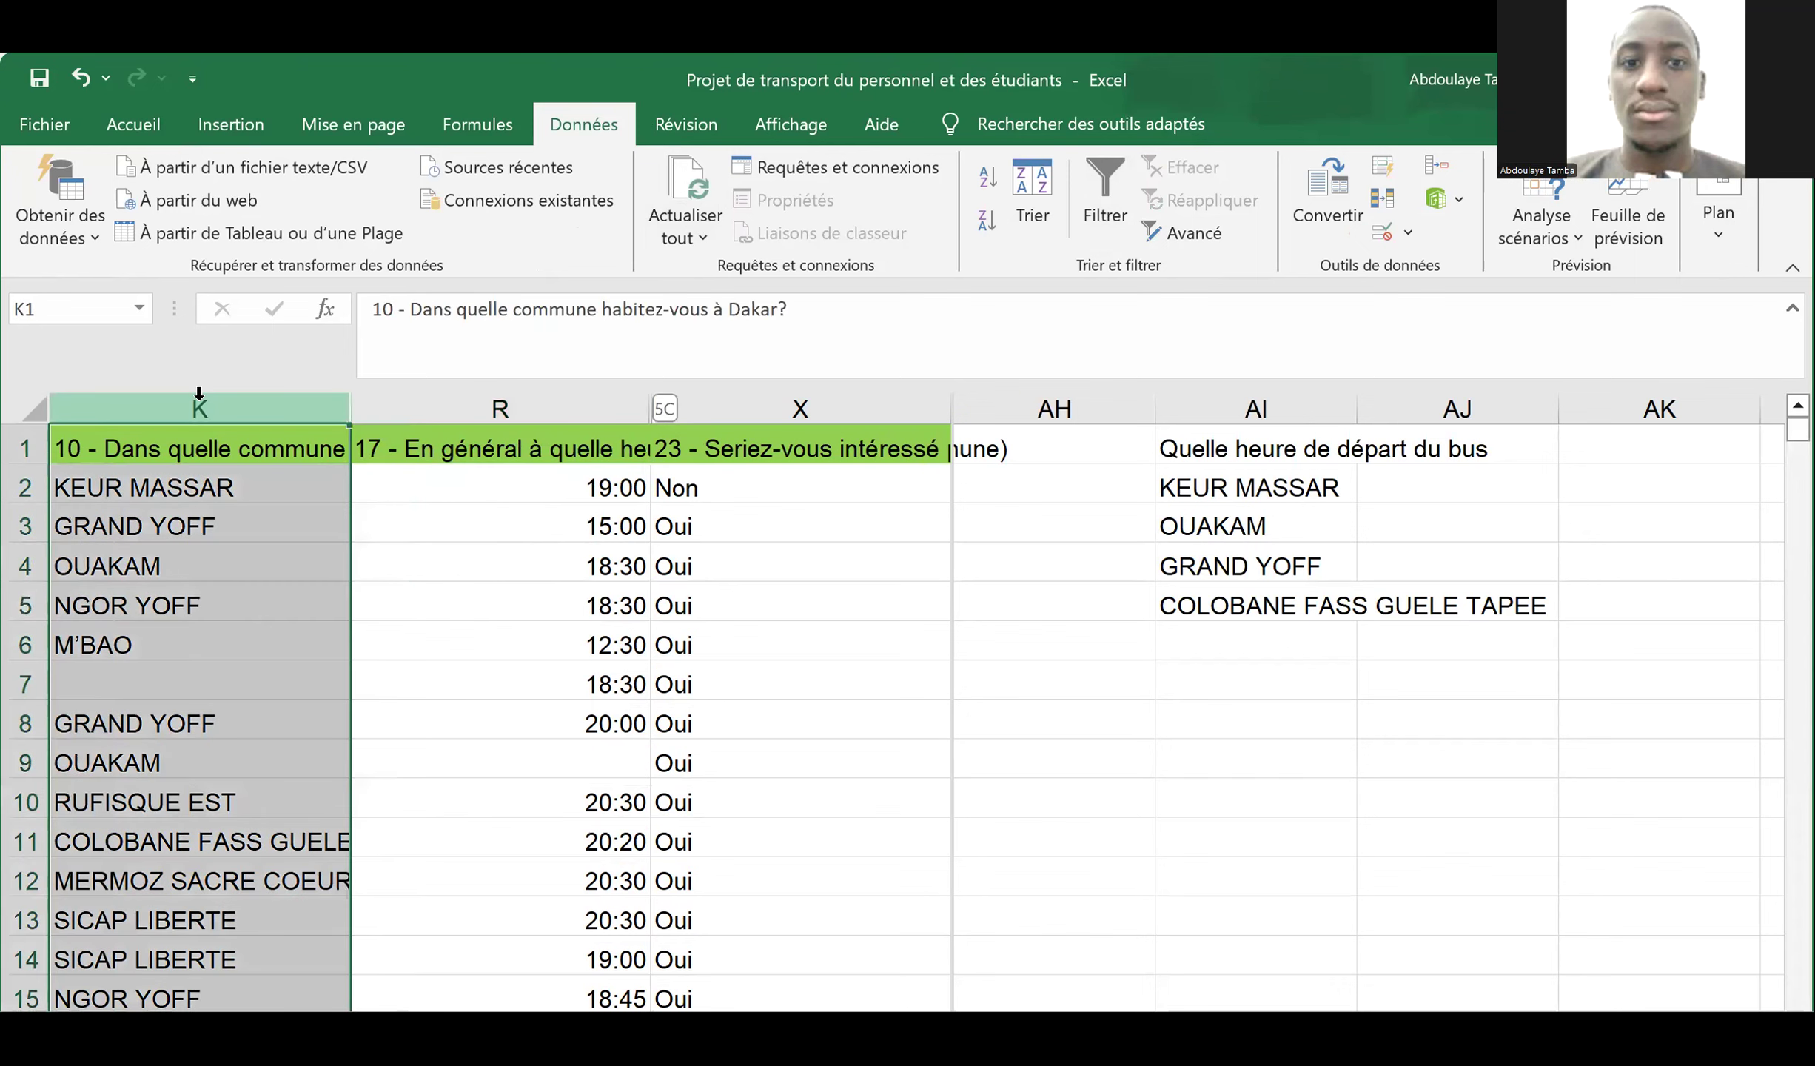
key(ctrl+shift+Right)
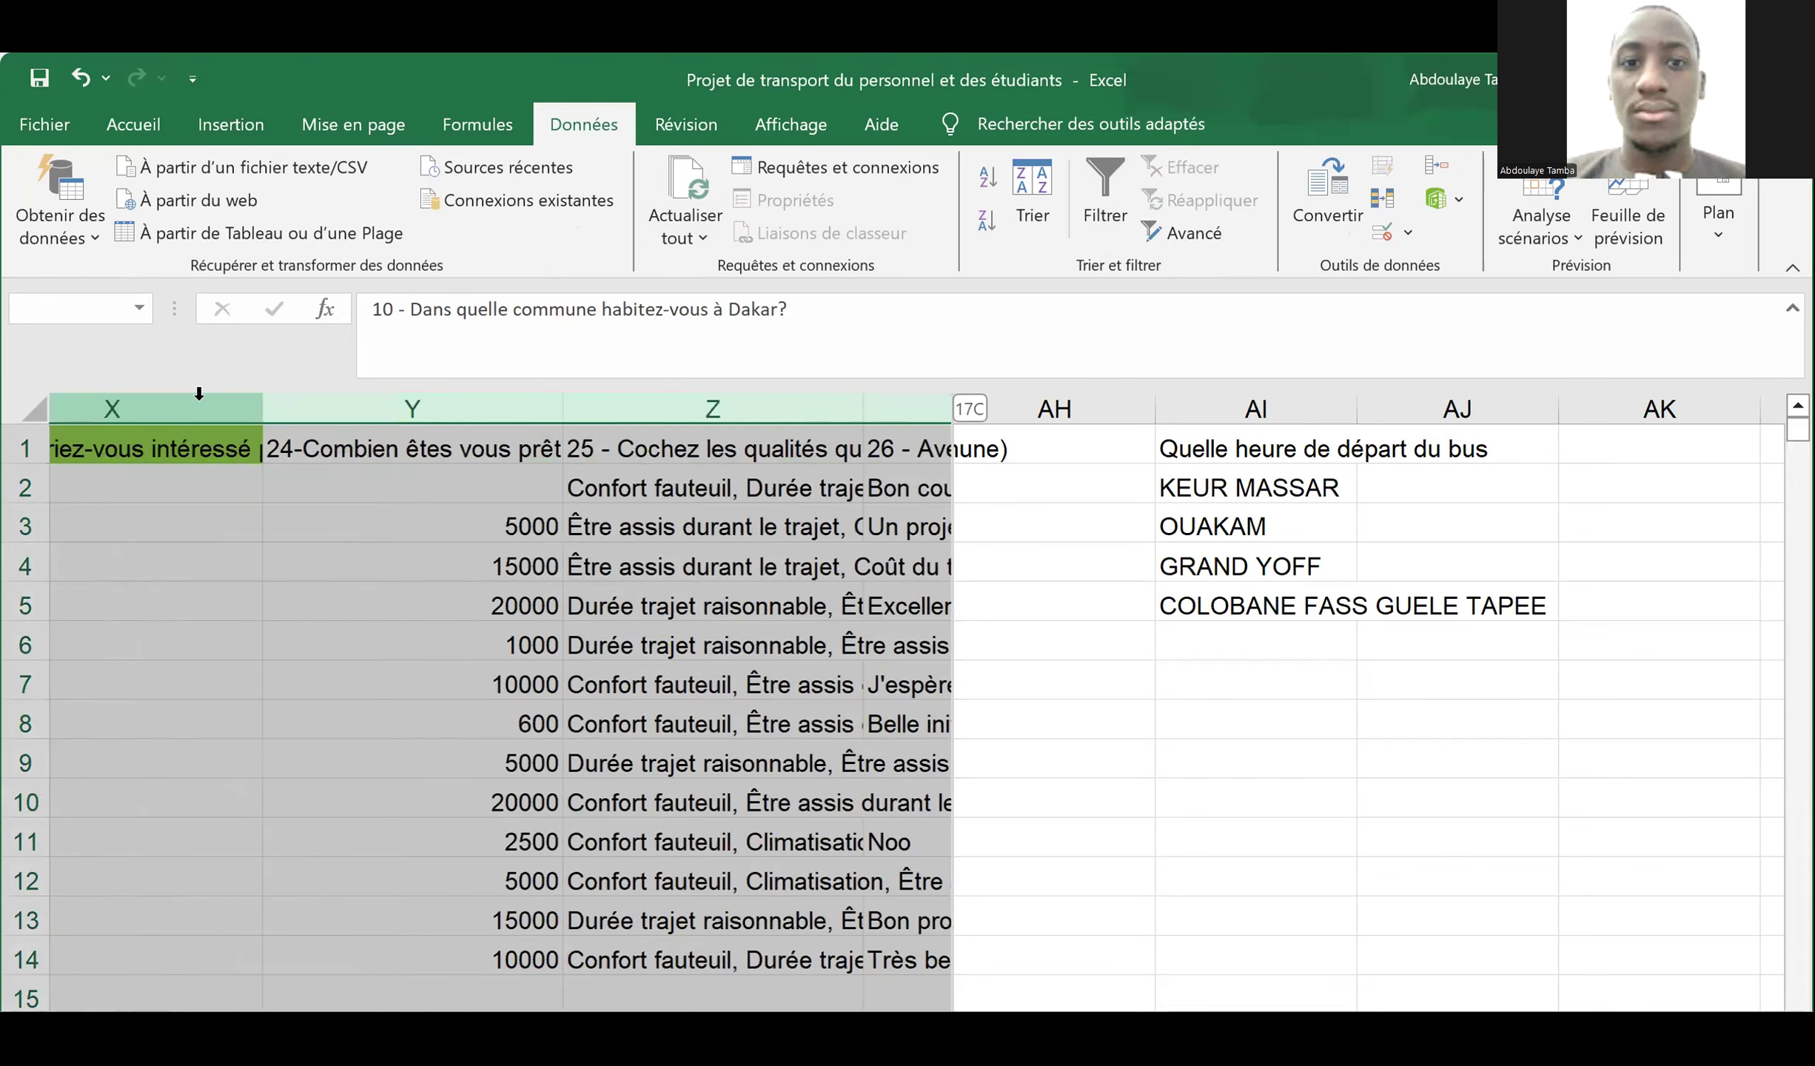
key(shift+Left)
key(shift+Left)
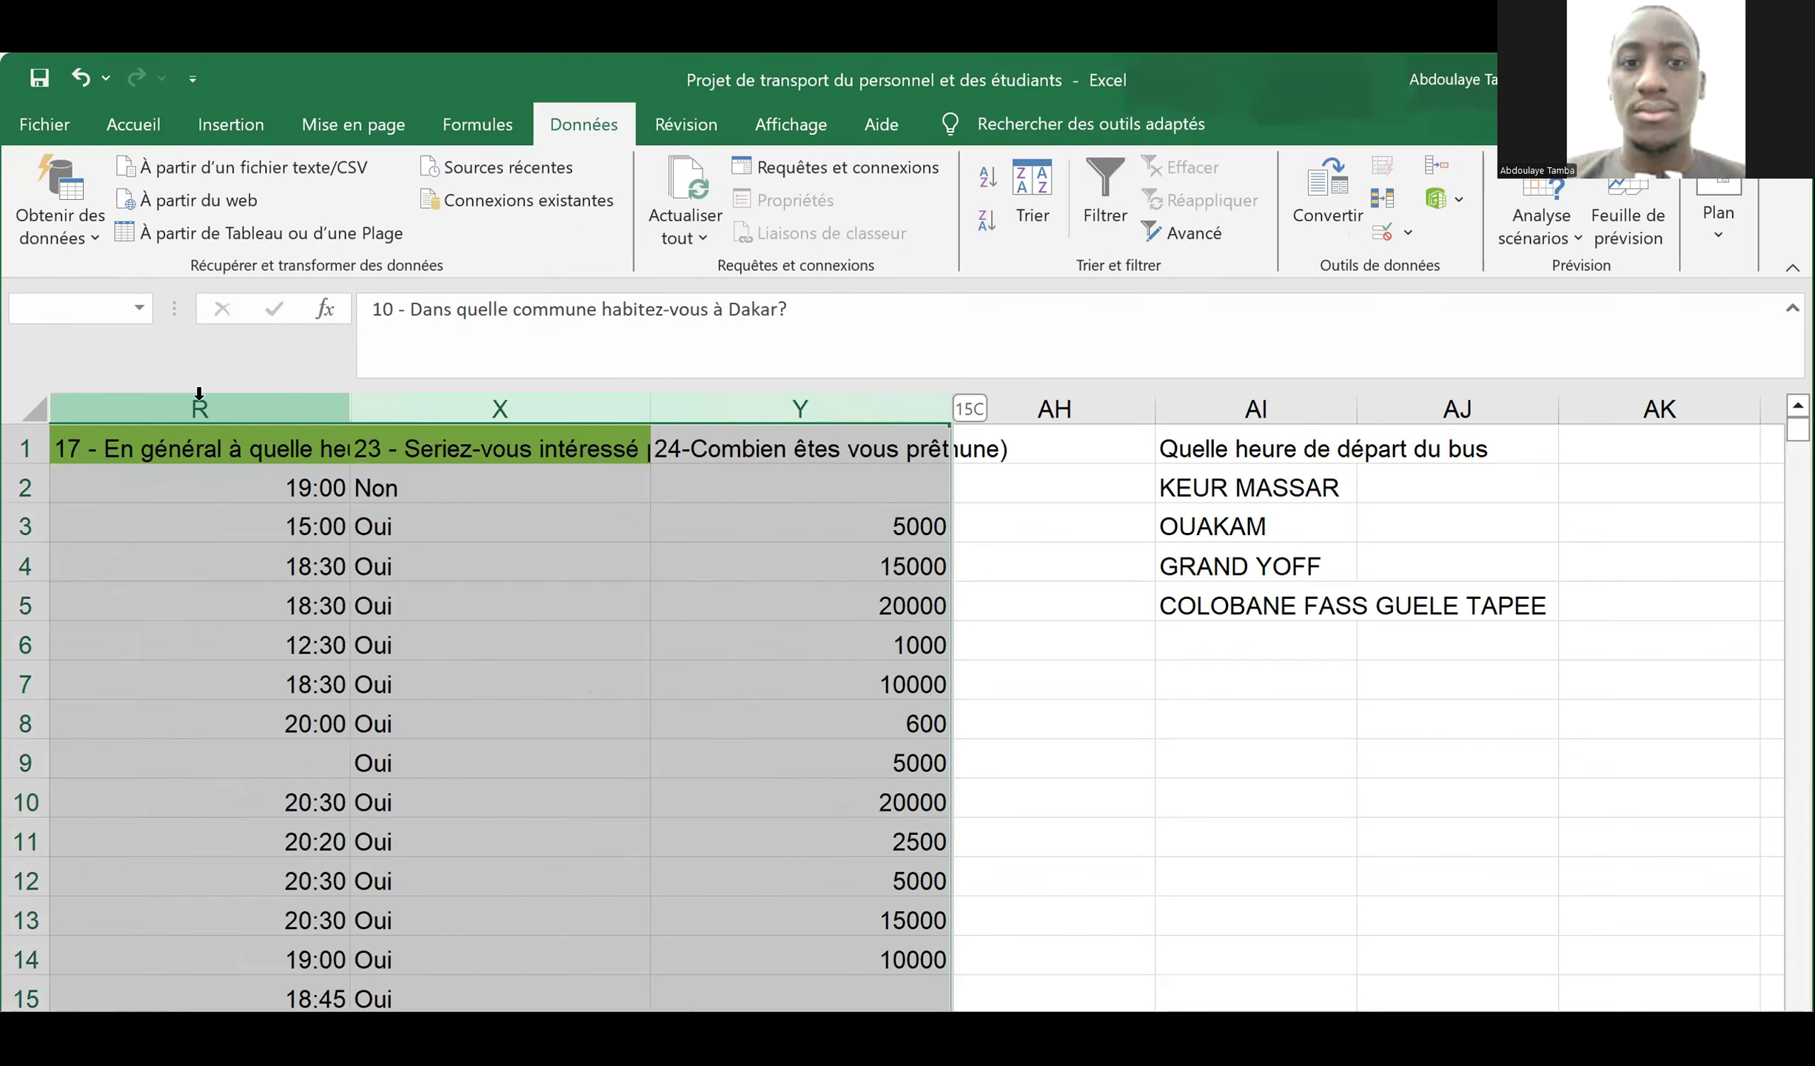
key(shift+Left)
scroll(423, 596, left, 2)
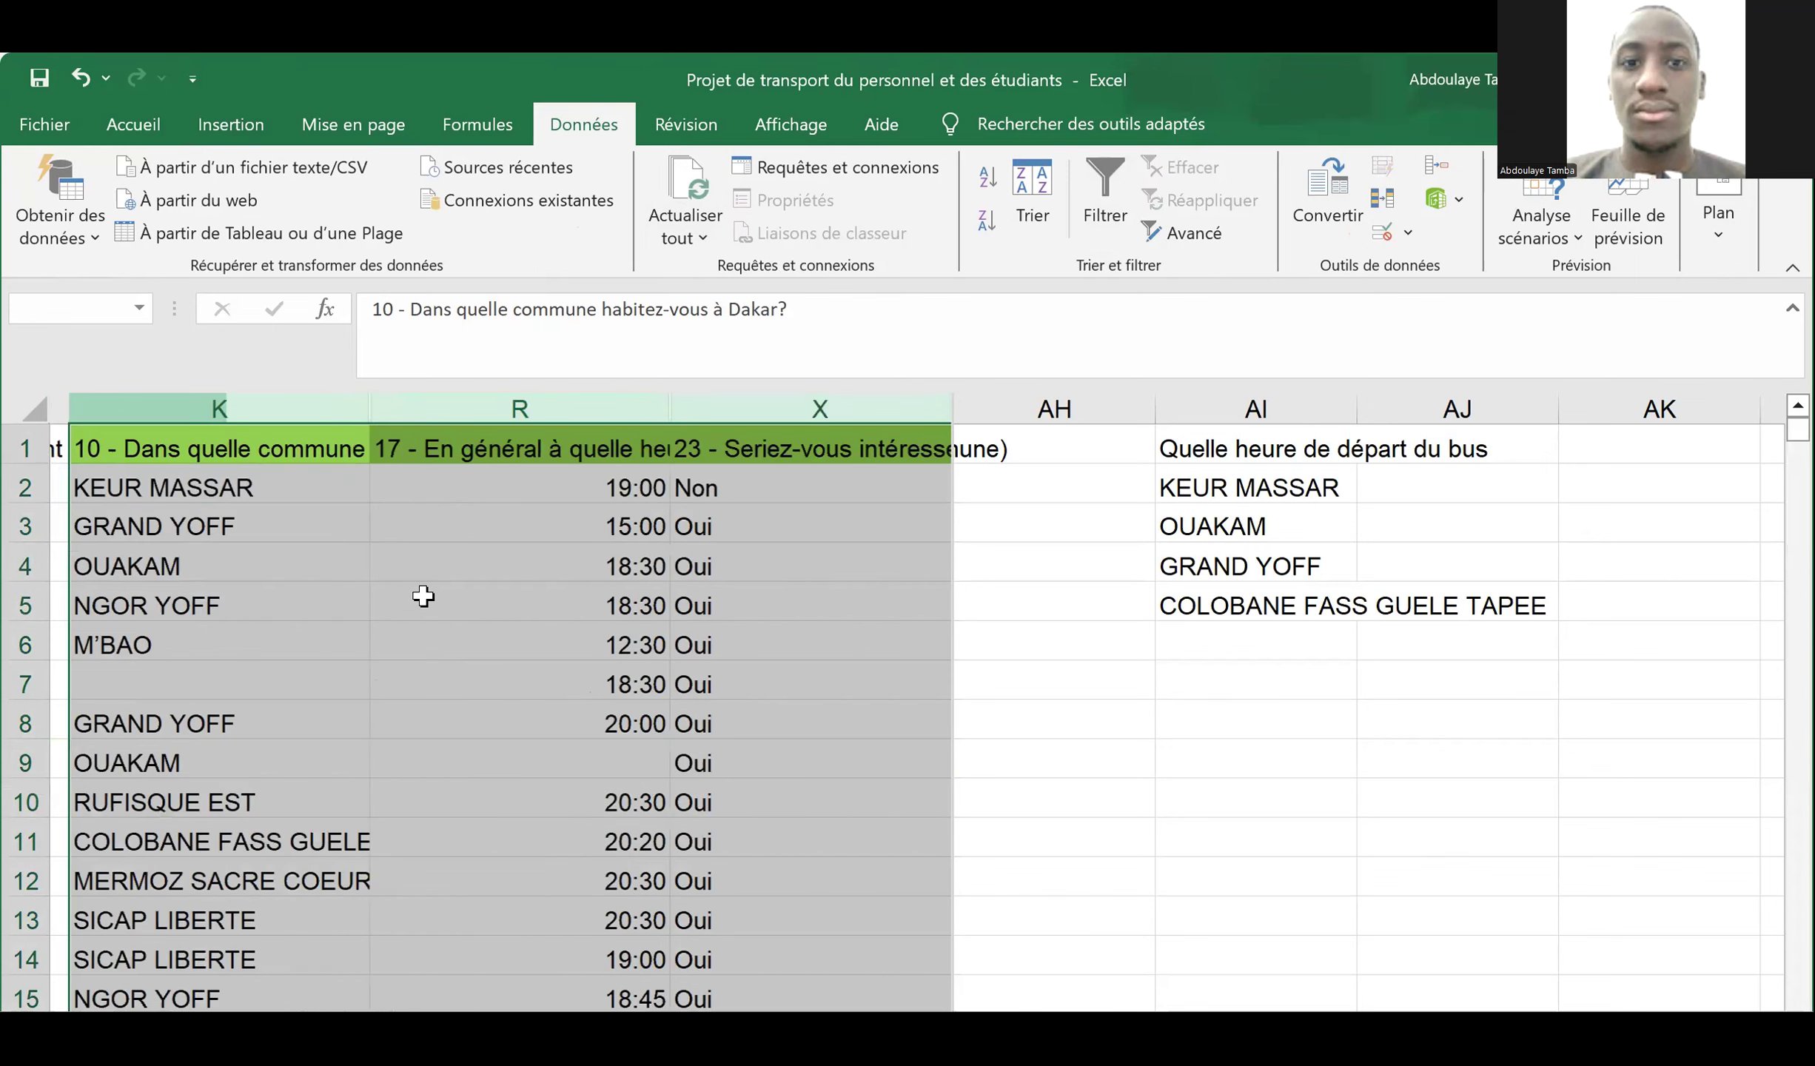
scroll(421, 592, right, 2)
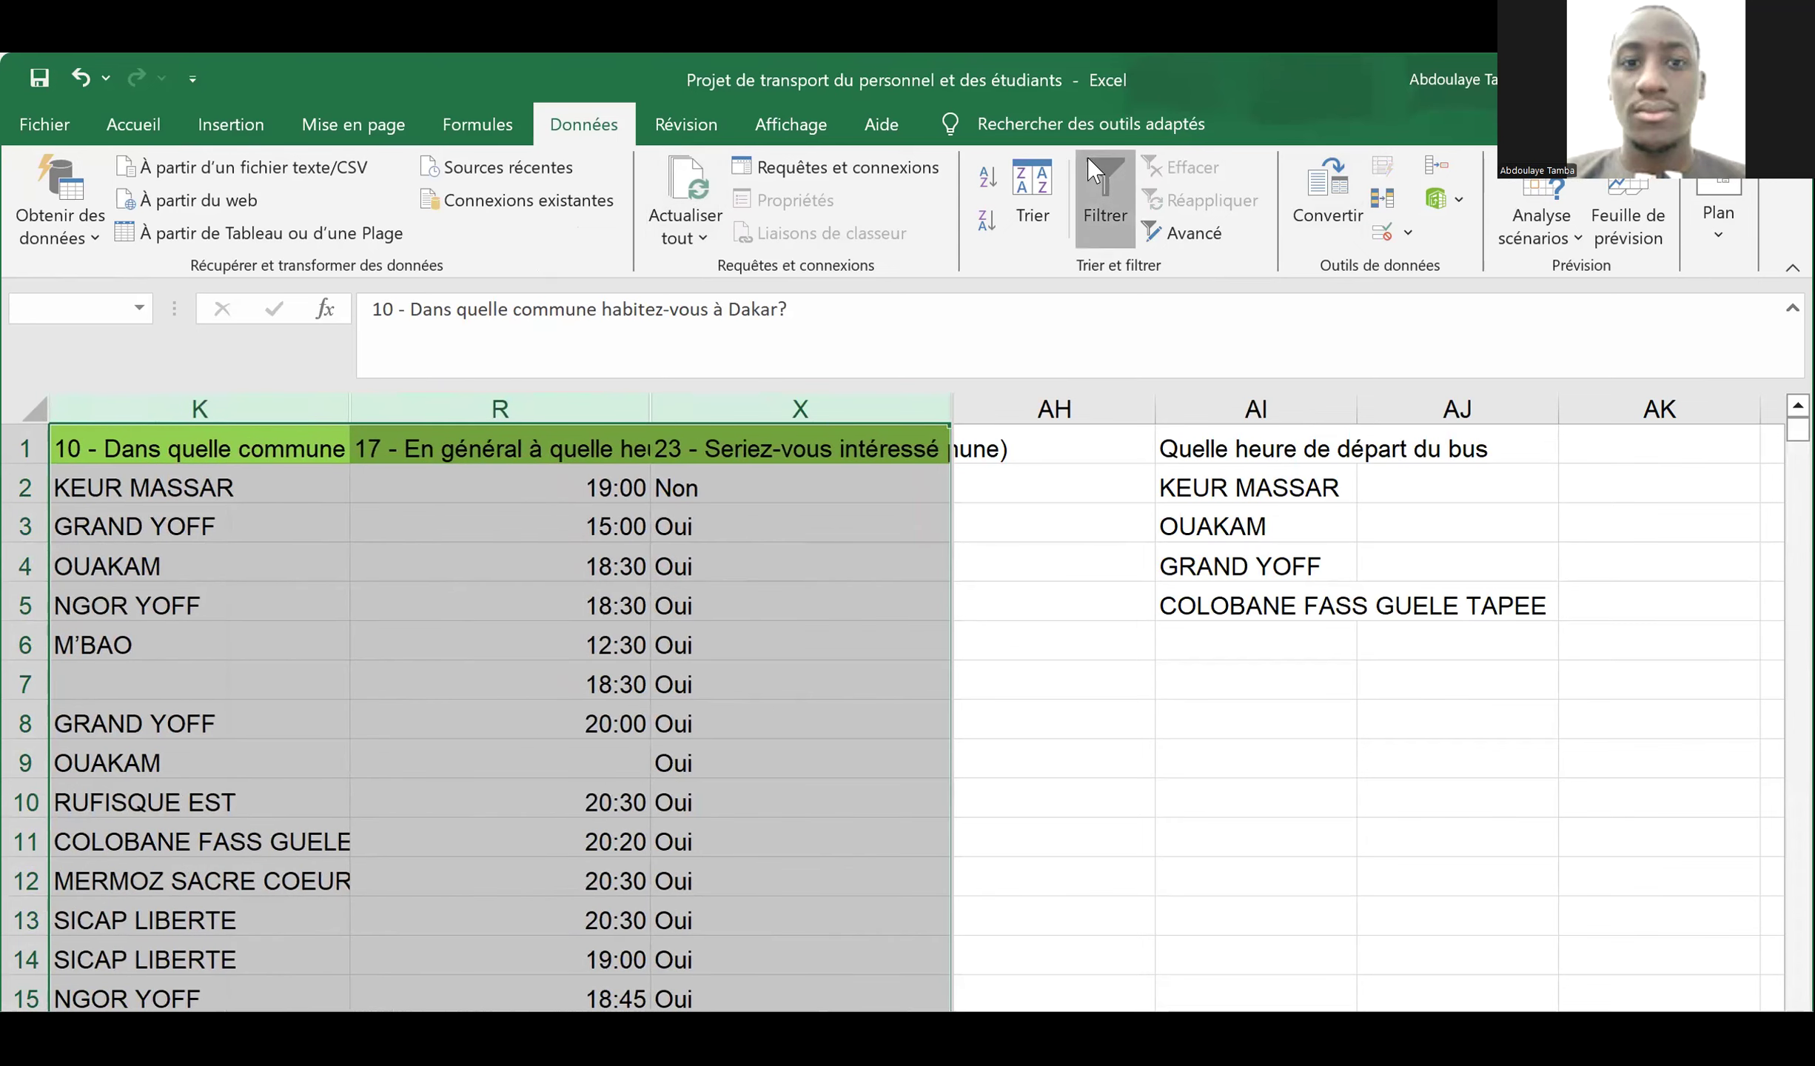
click(1104, 194)
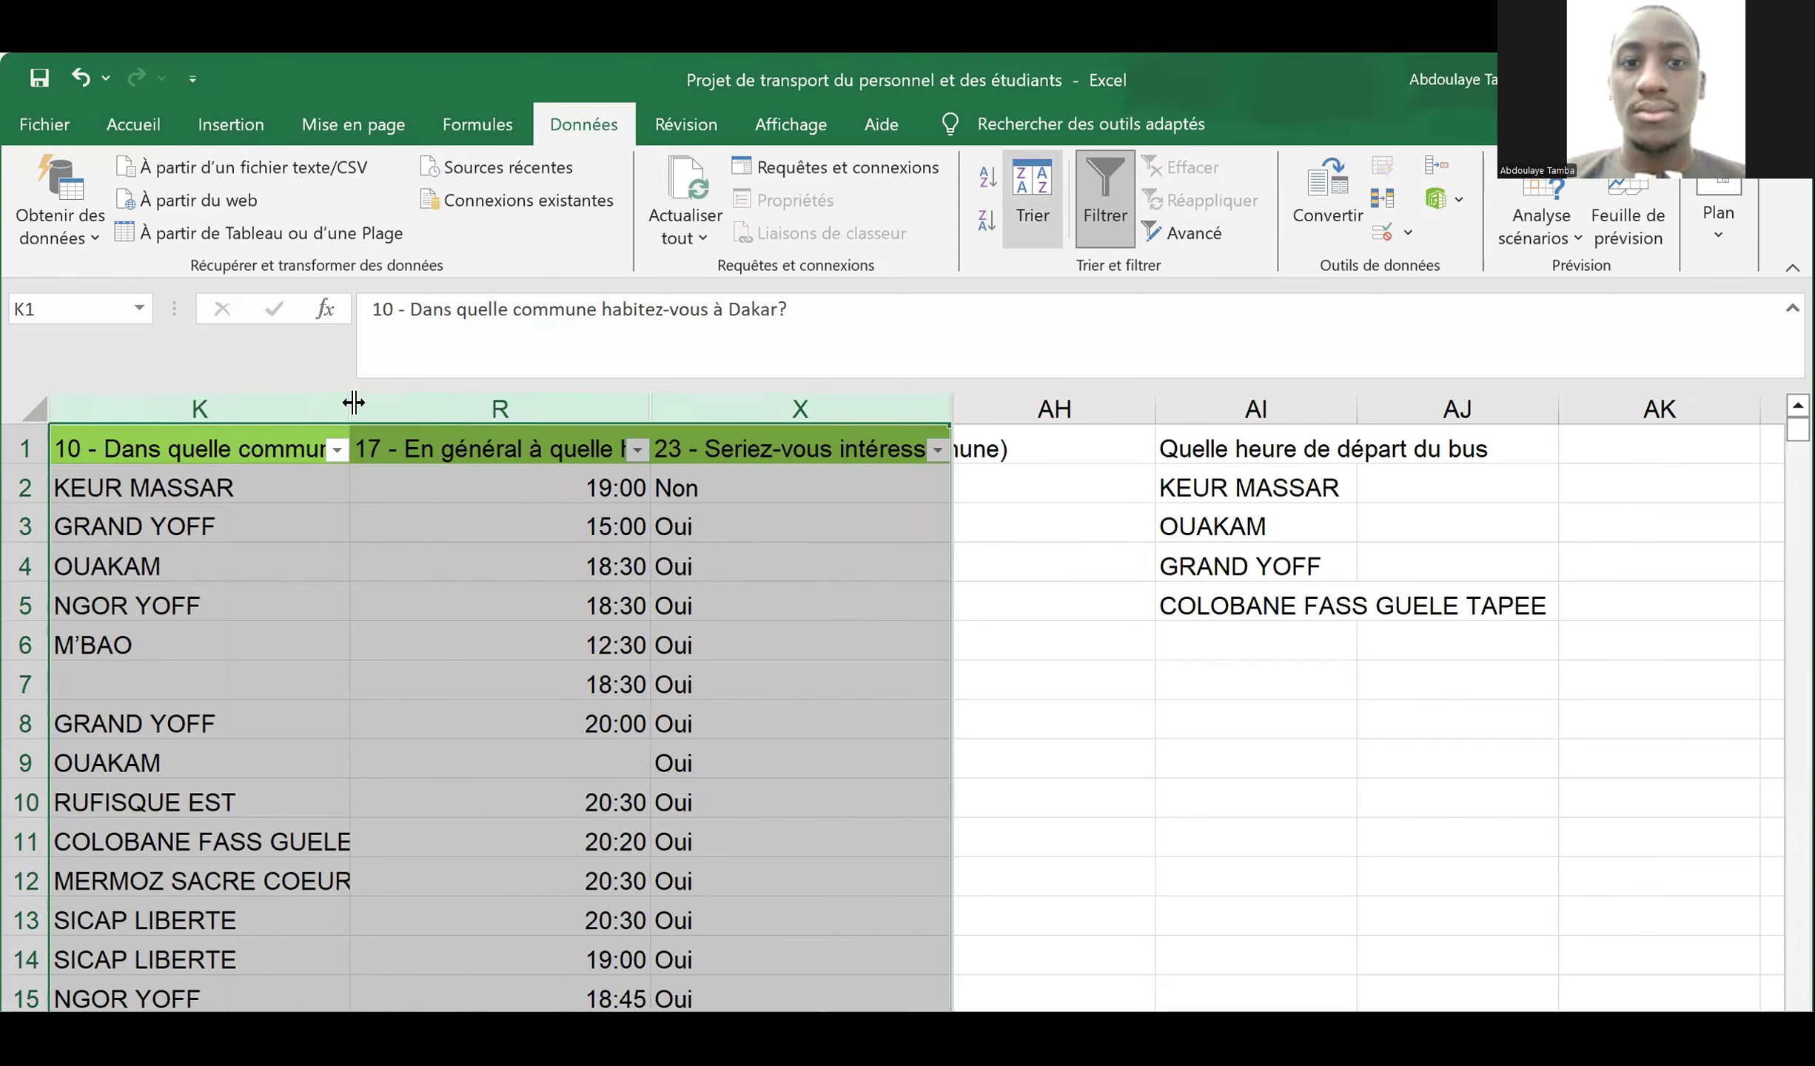
- Filter the question 10 commune column on KEUR MASSAR by searching for "keu"
click(337, 449)
click(503, 582)
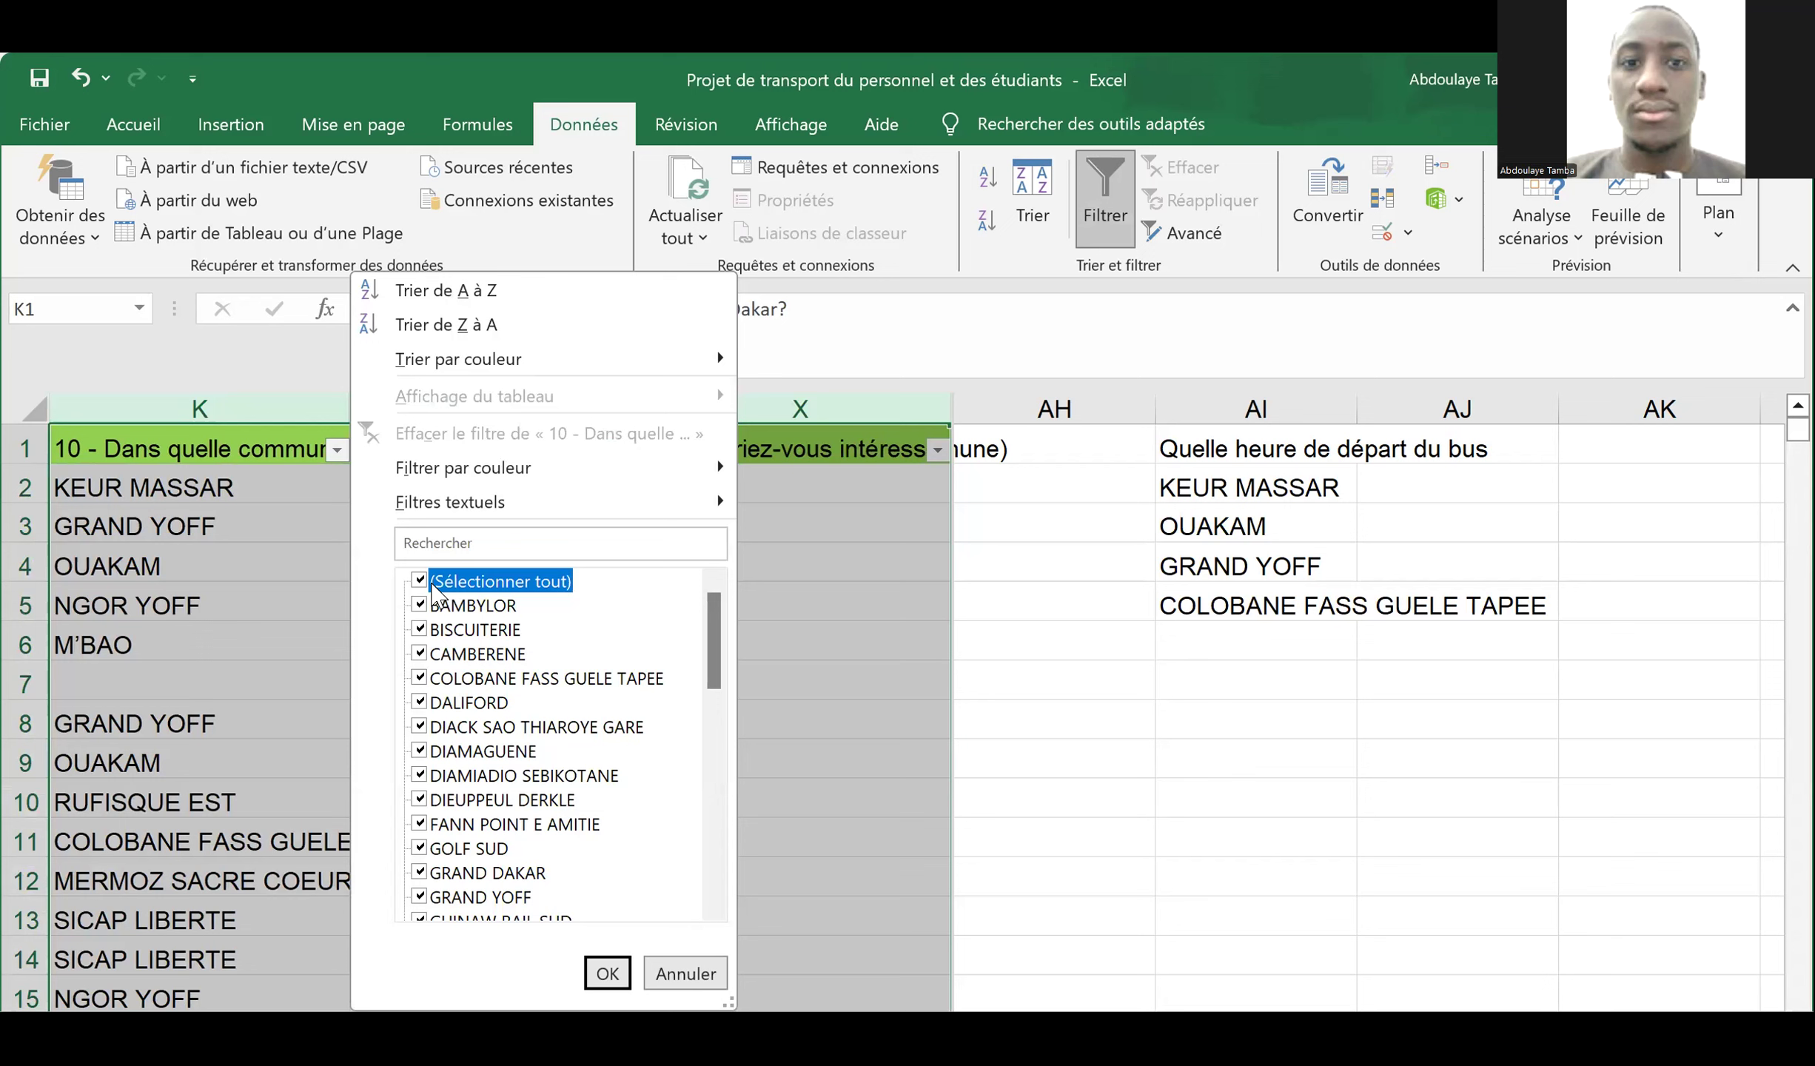
click(513, 543)
text(k)
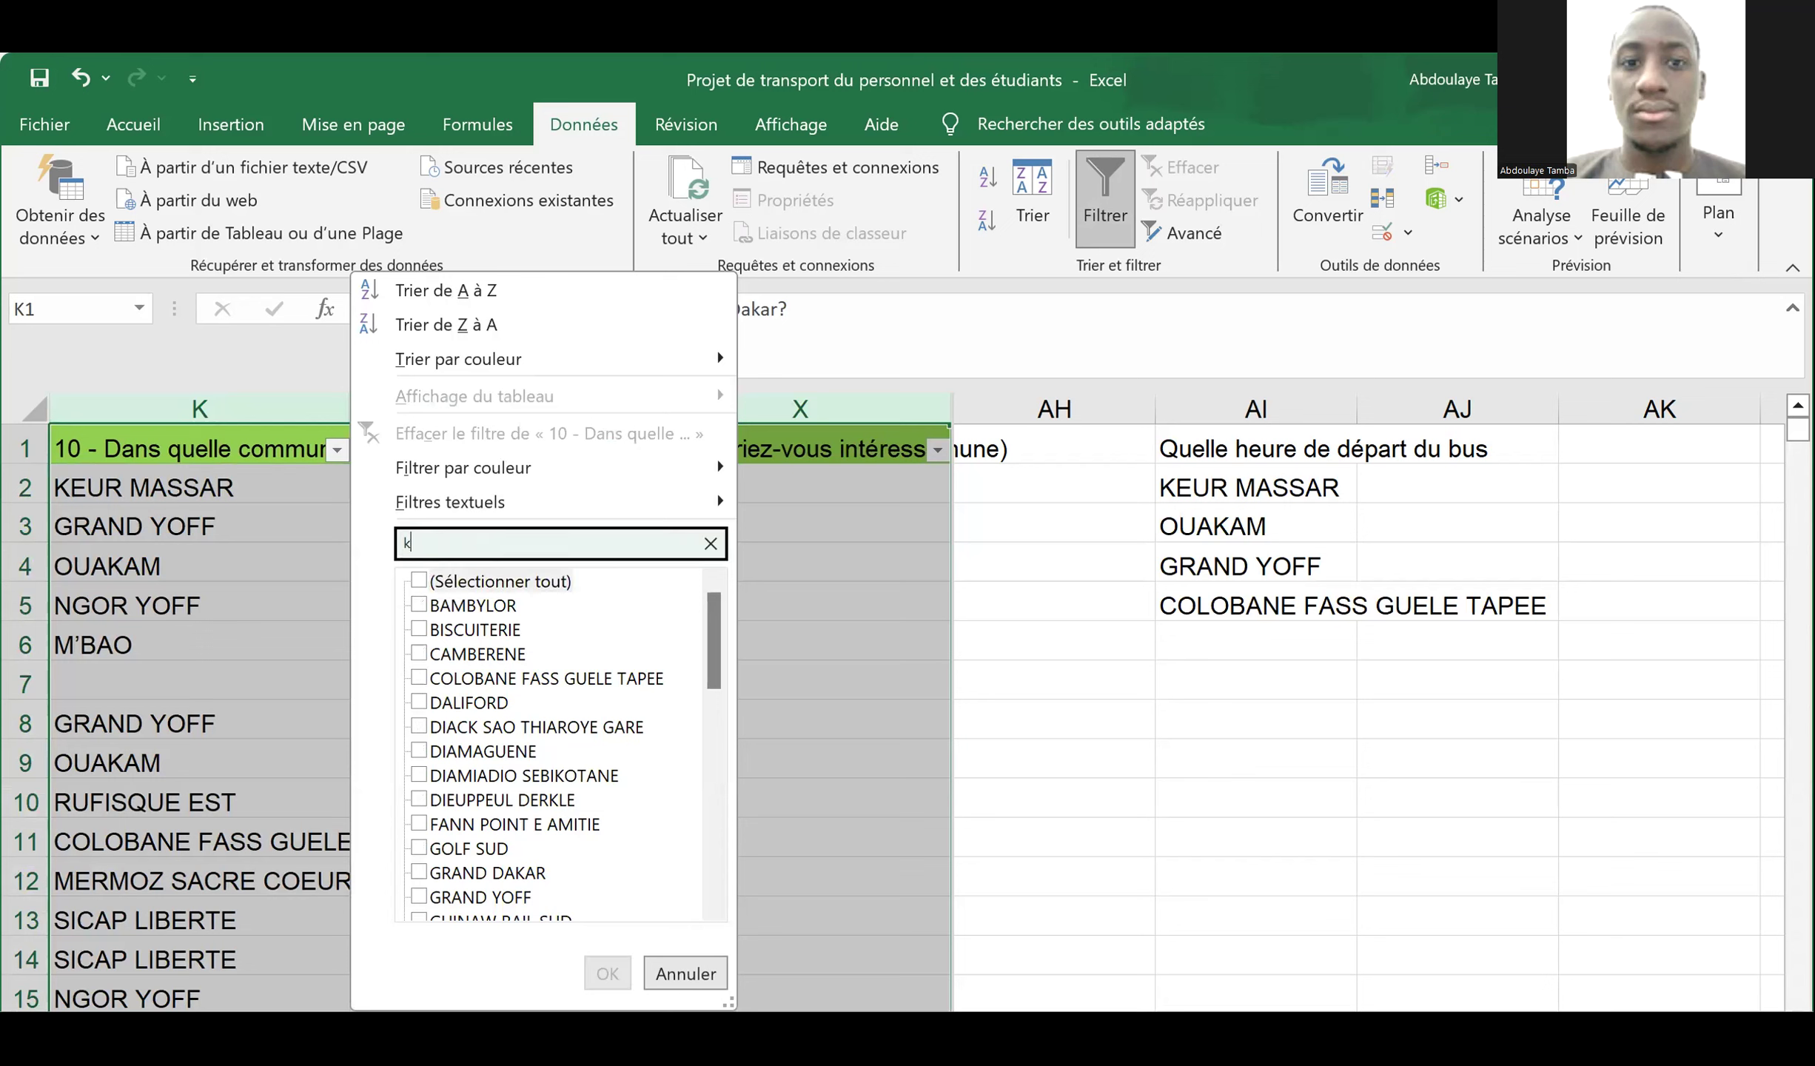
text(eu)
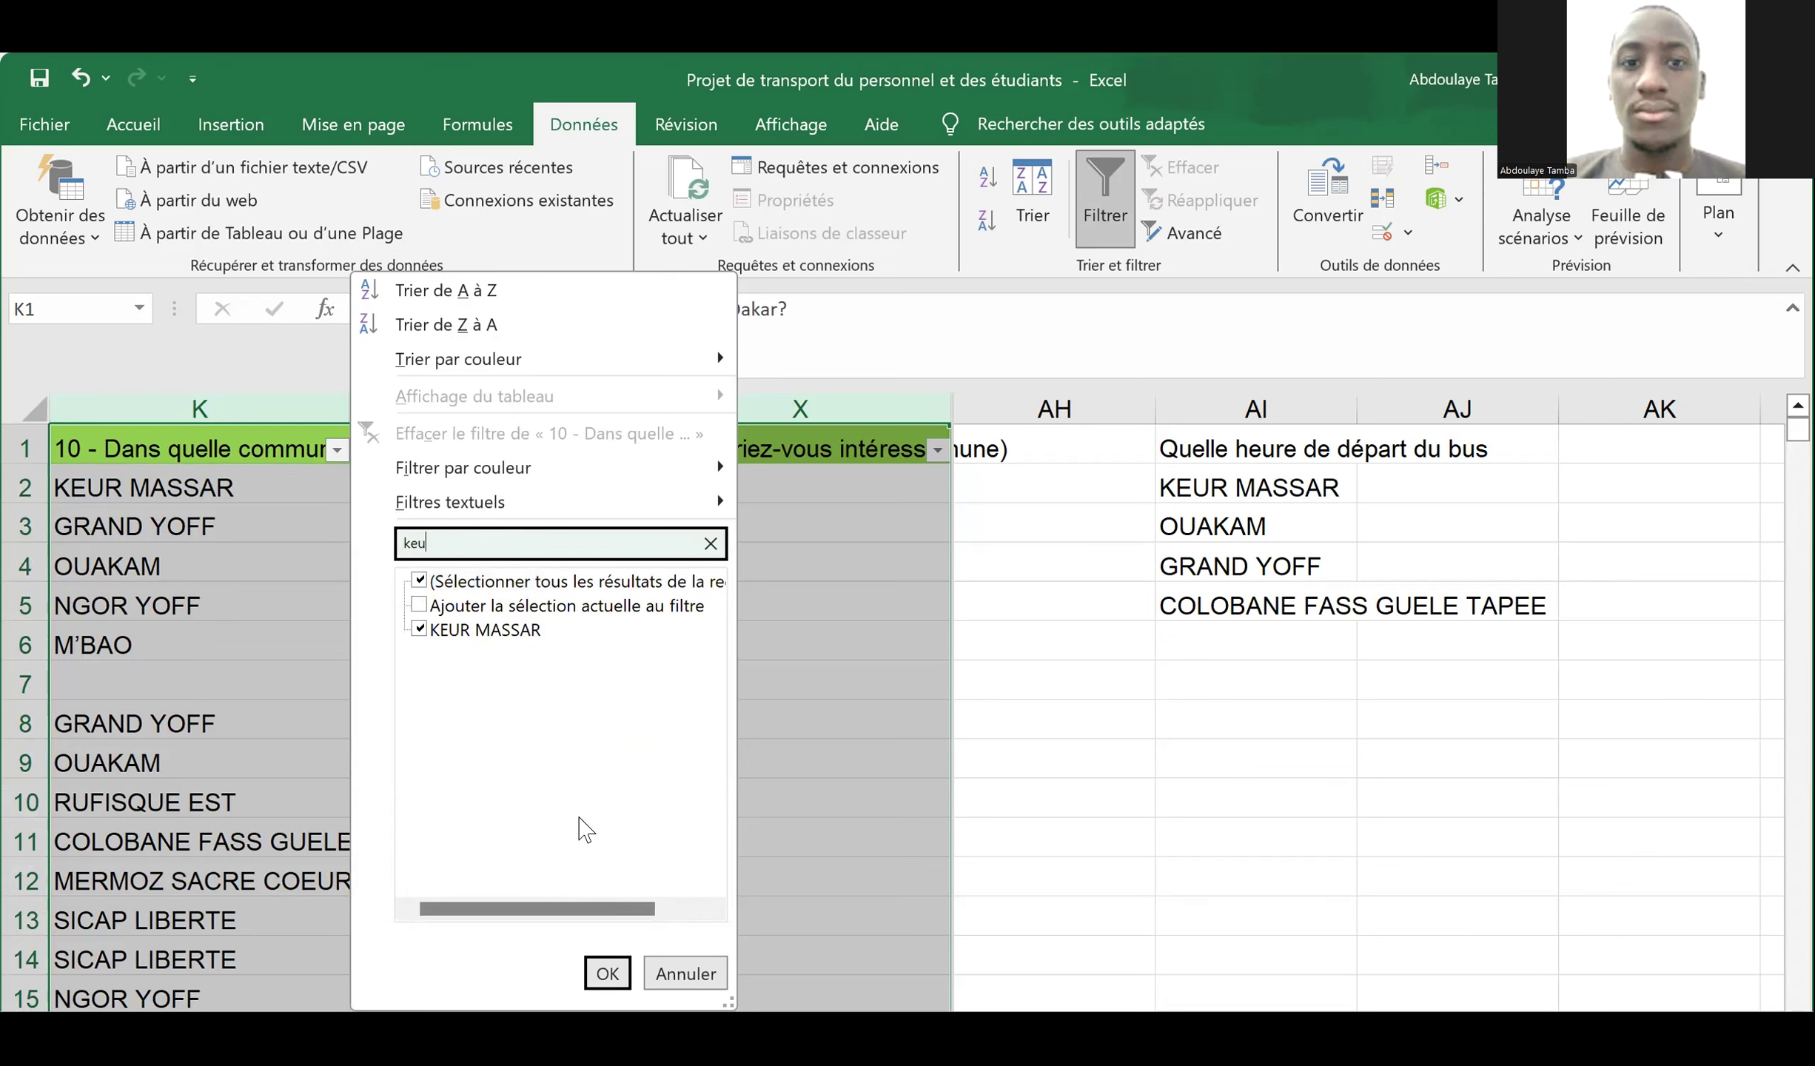
click(603, 973)
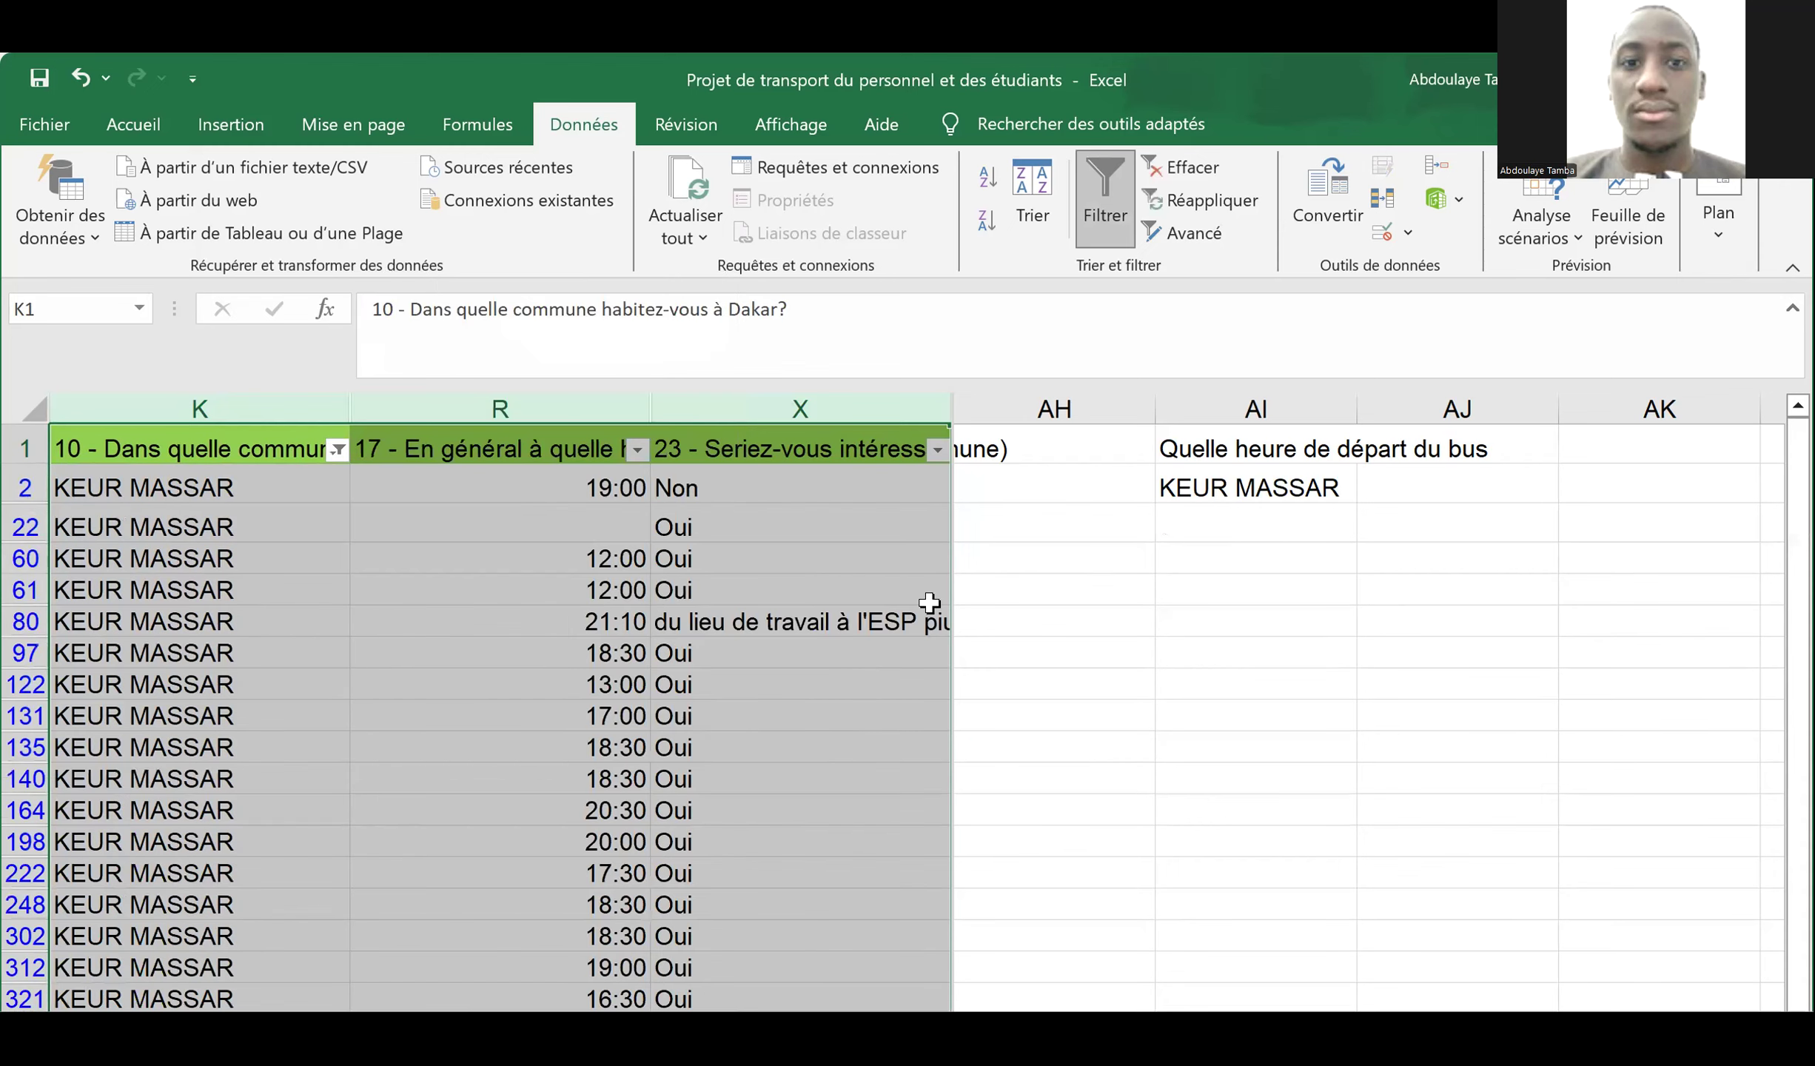
- Exclude the "Non" answers from the question 23 interest column
click(937, 450)
click(609, 629)
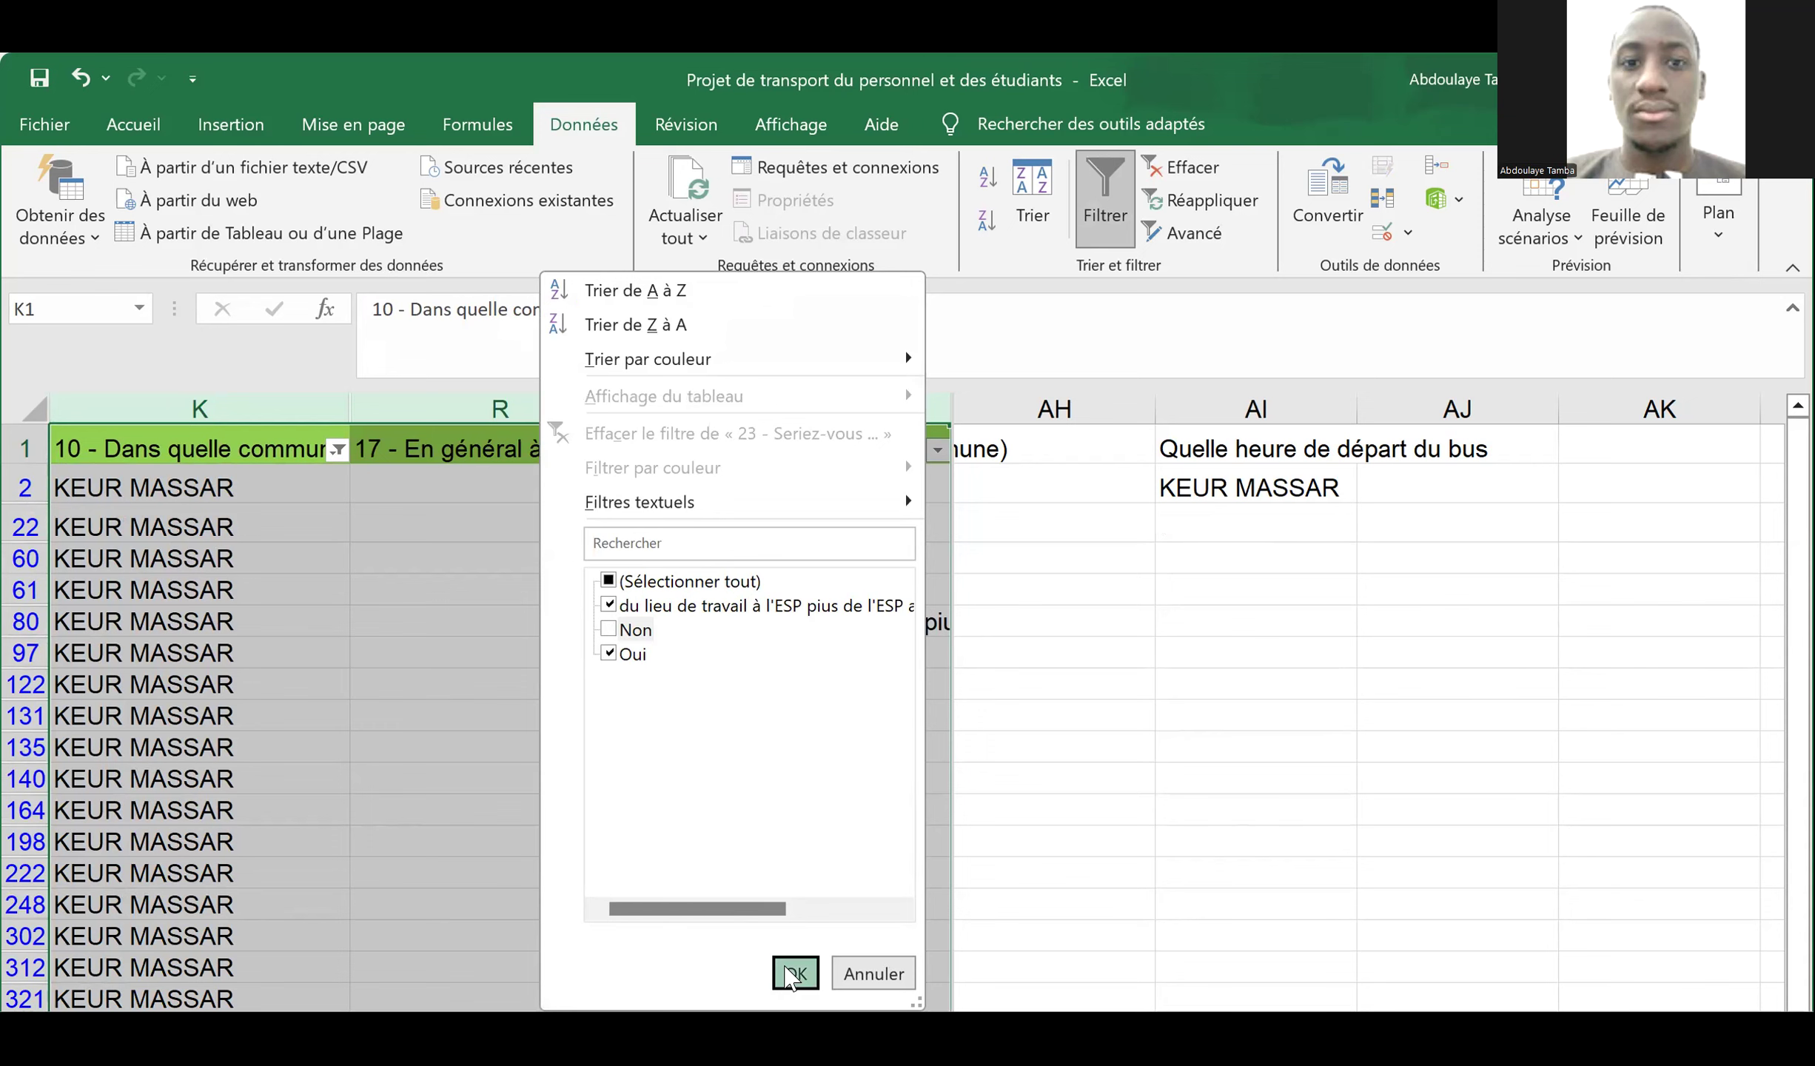
click(792, 975)
- Copy the filtered Keur Massar departure times from R60 to R510 into a new sheet, starting at cell A1
click(547, 522)
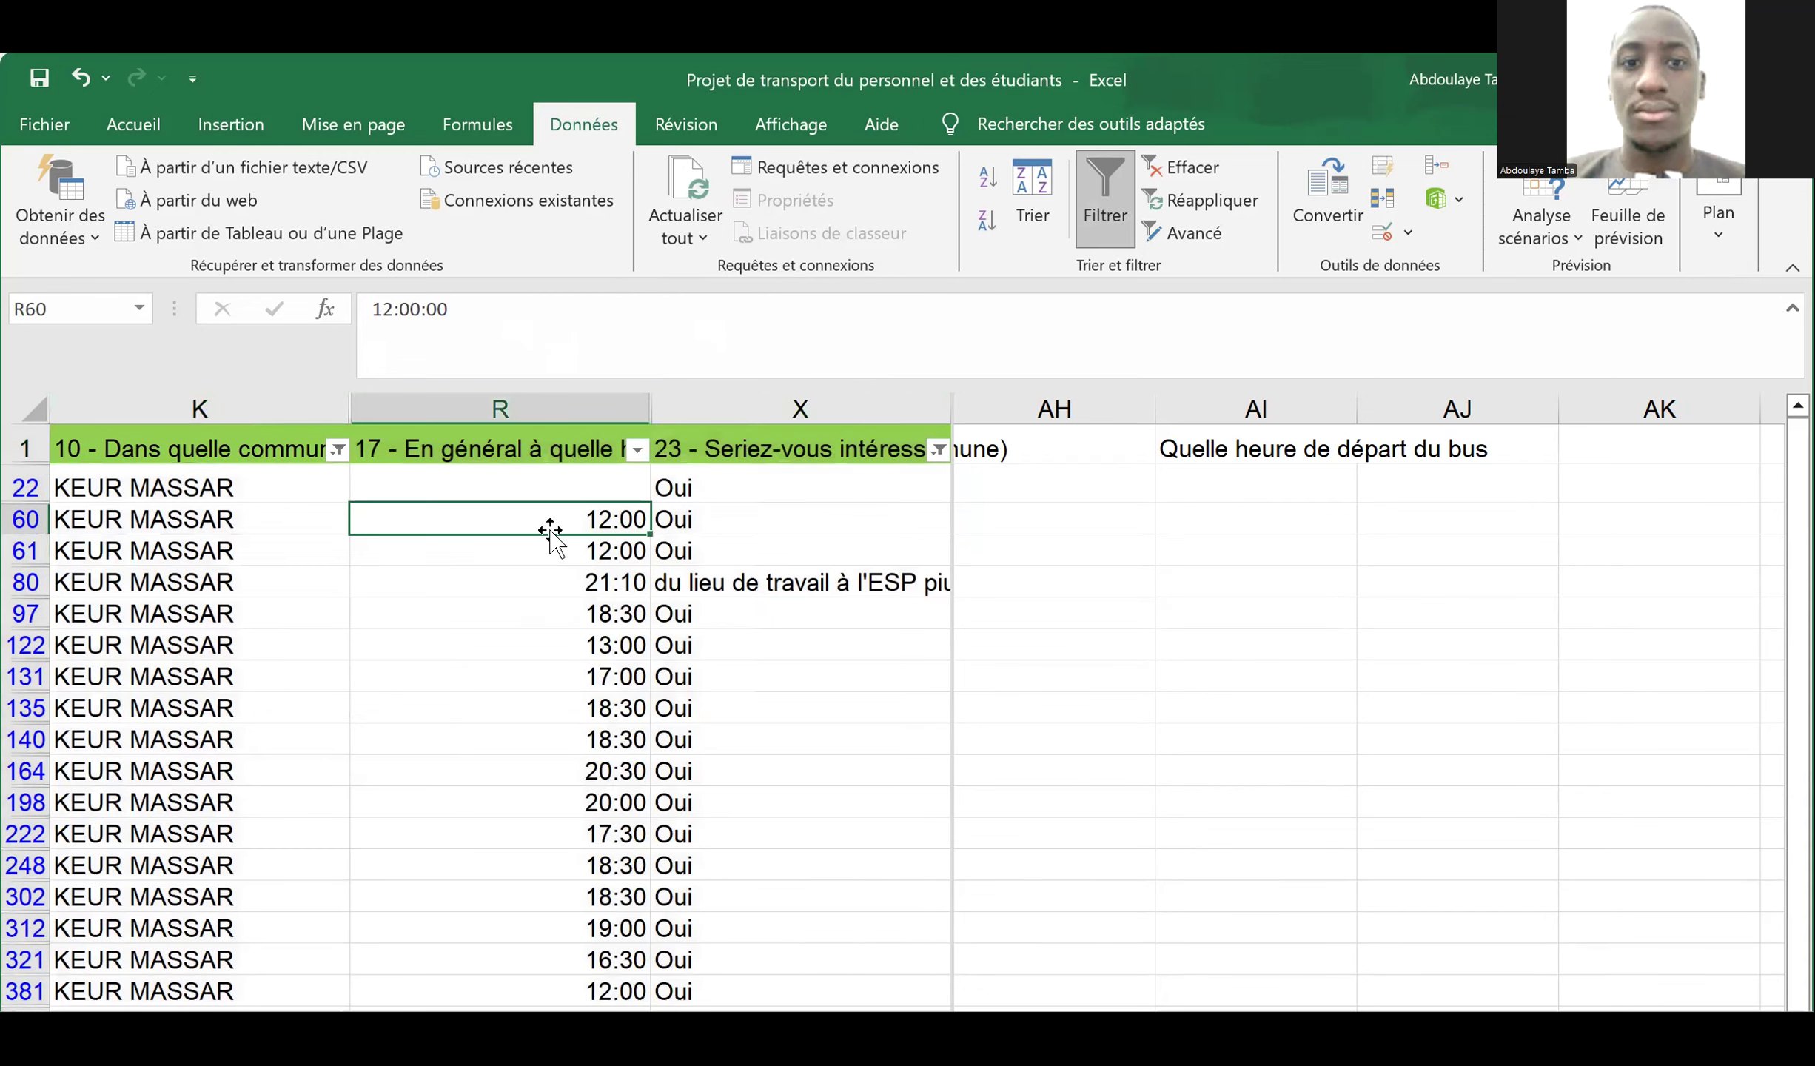
key(shift+Down)
key(shift+Down)
key(shift+Down)
key(shift+Down)
key(shift+Down)
key(shift+Down)
key(shift+Down)
key(shift+Down)
key(shift+Down)
key(shift+Down)
key(shift+Down)
key(shift+Down)
key(shift+Down)
key(shift+Down)
key(shift+Down)
key(shift+Down)
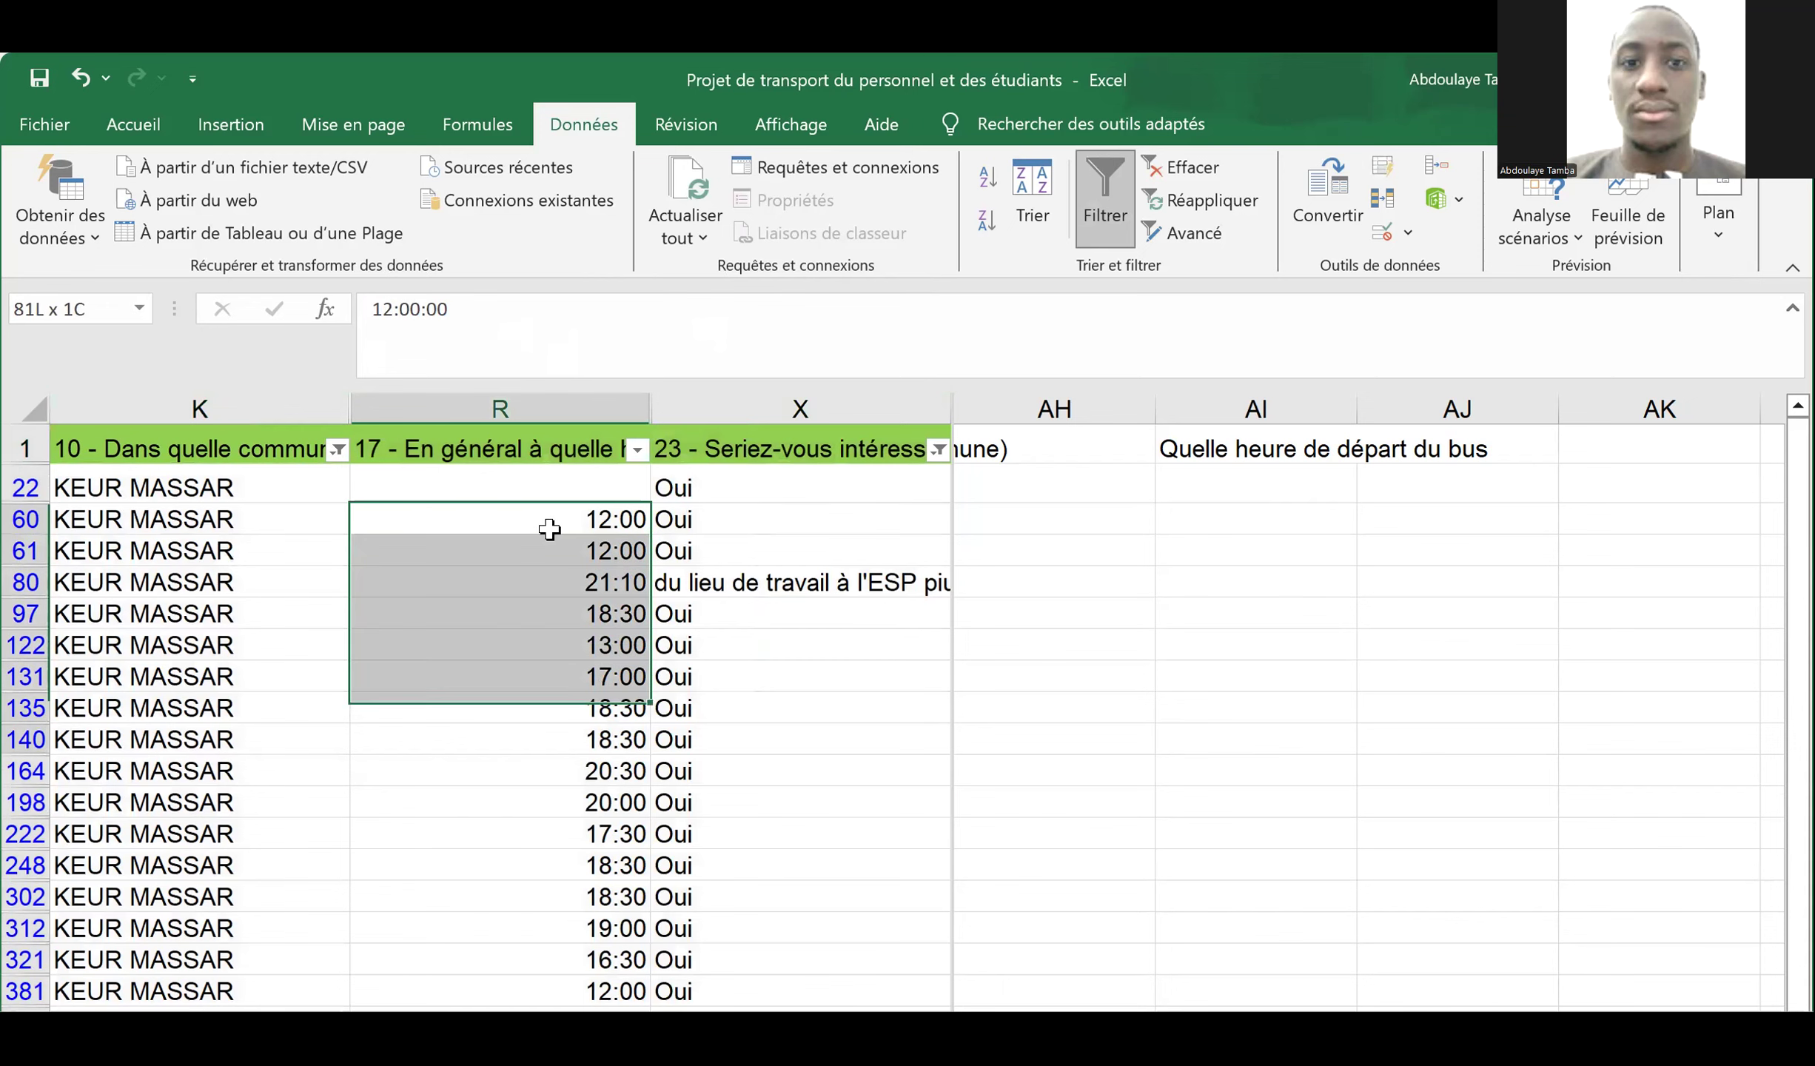
key(shift+Down)
key(shift+Down)
key(shift+Down)
key(shift+Down)
key(shift+Down)
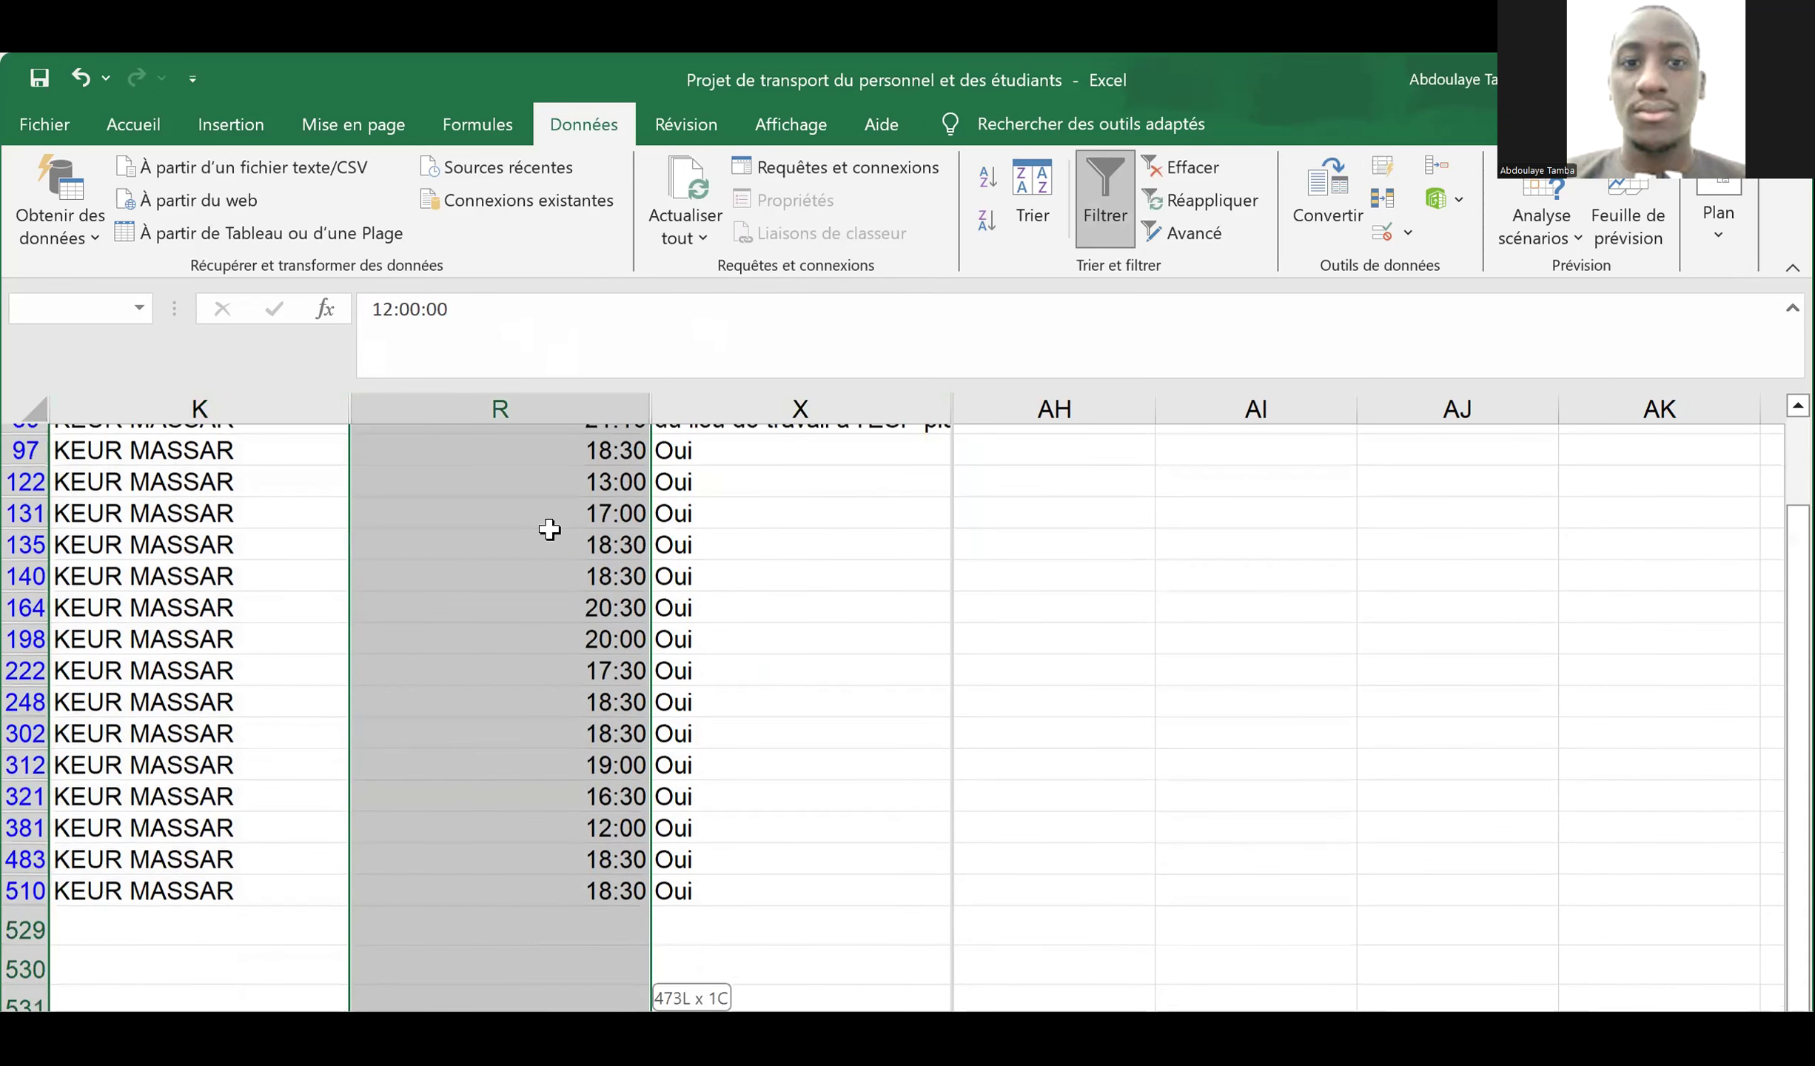
key(shift+Up)
key(shift+Up)
key(shift+Up)
key(shift+Up)
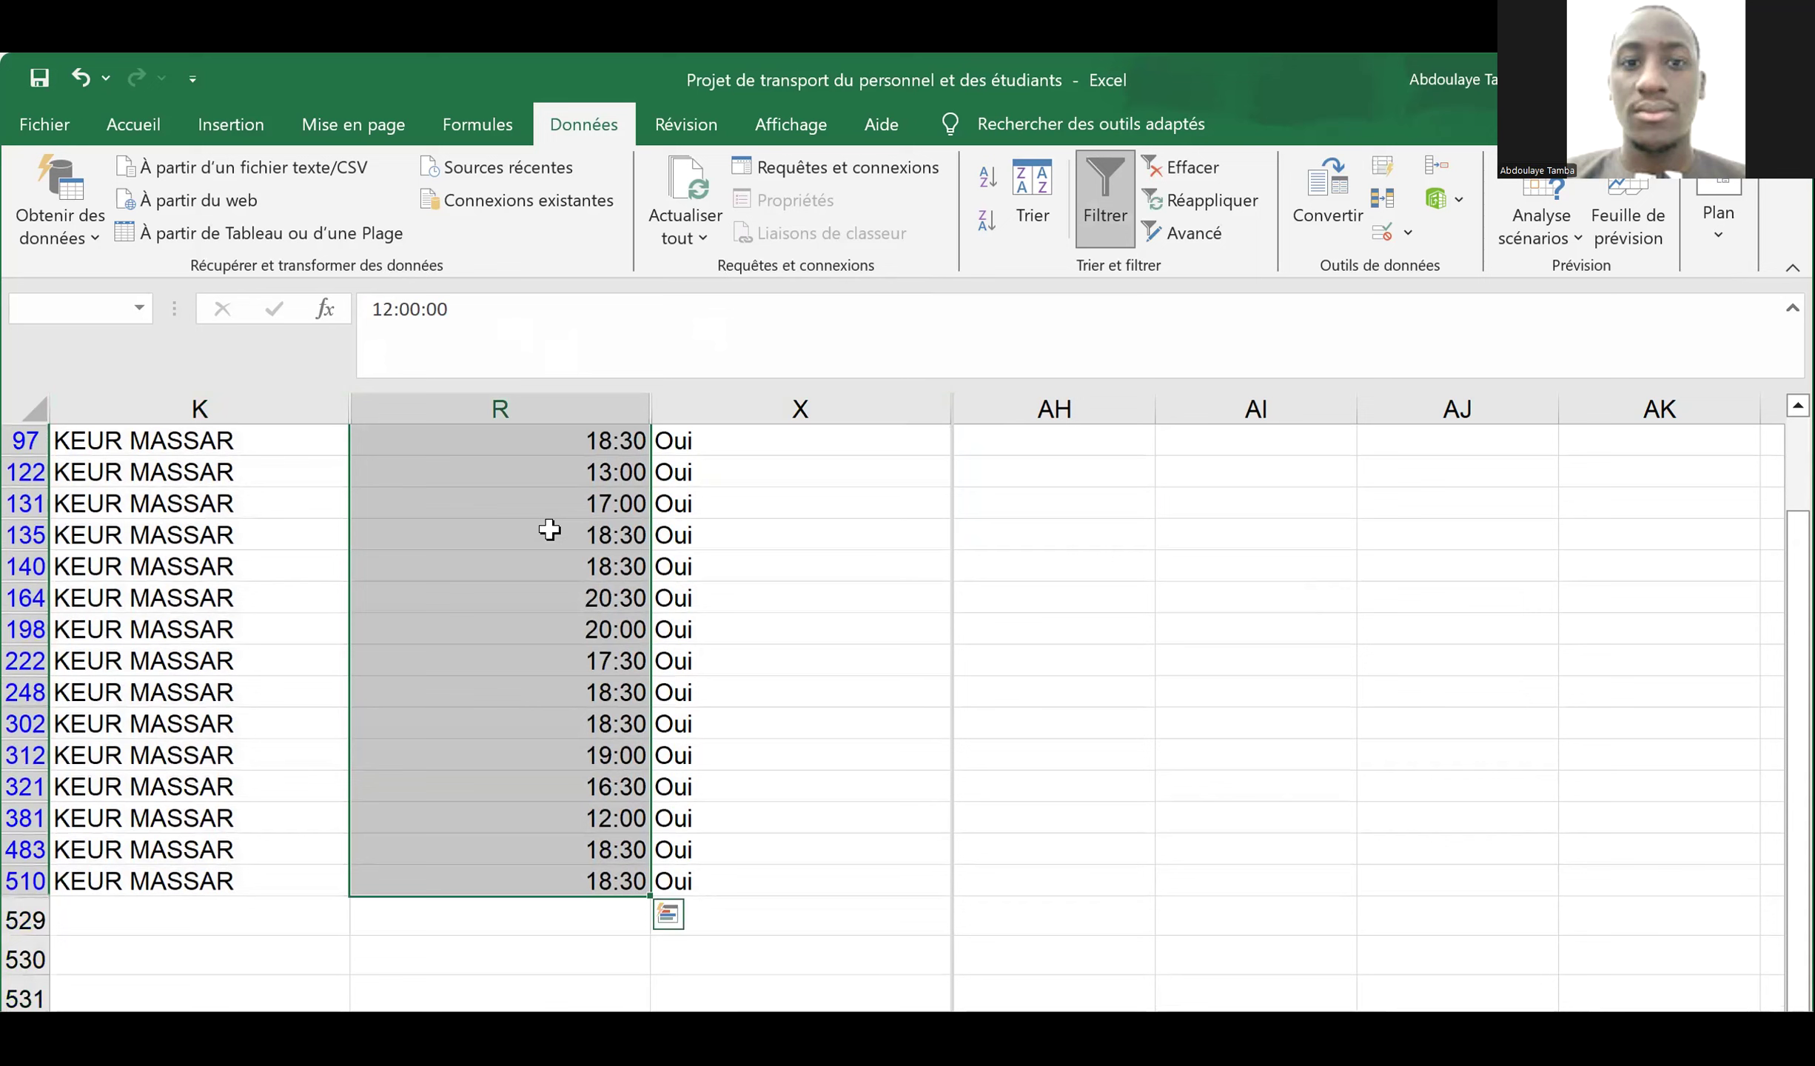
key(ctrl+c)
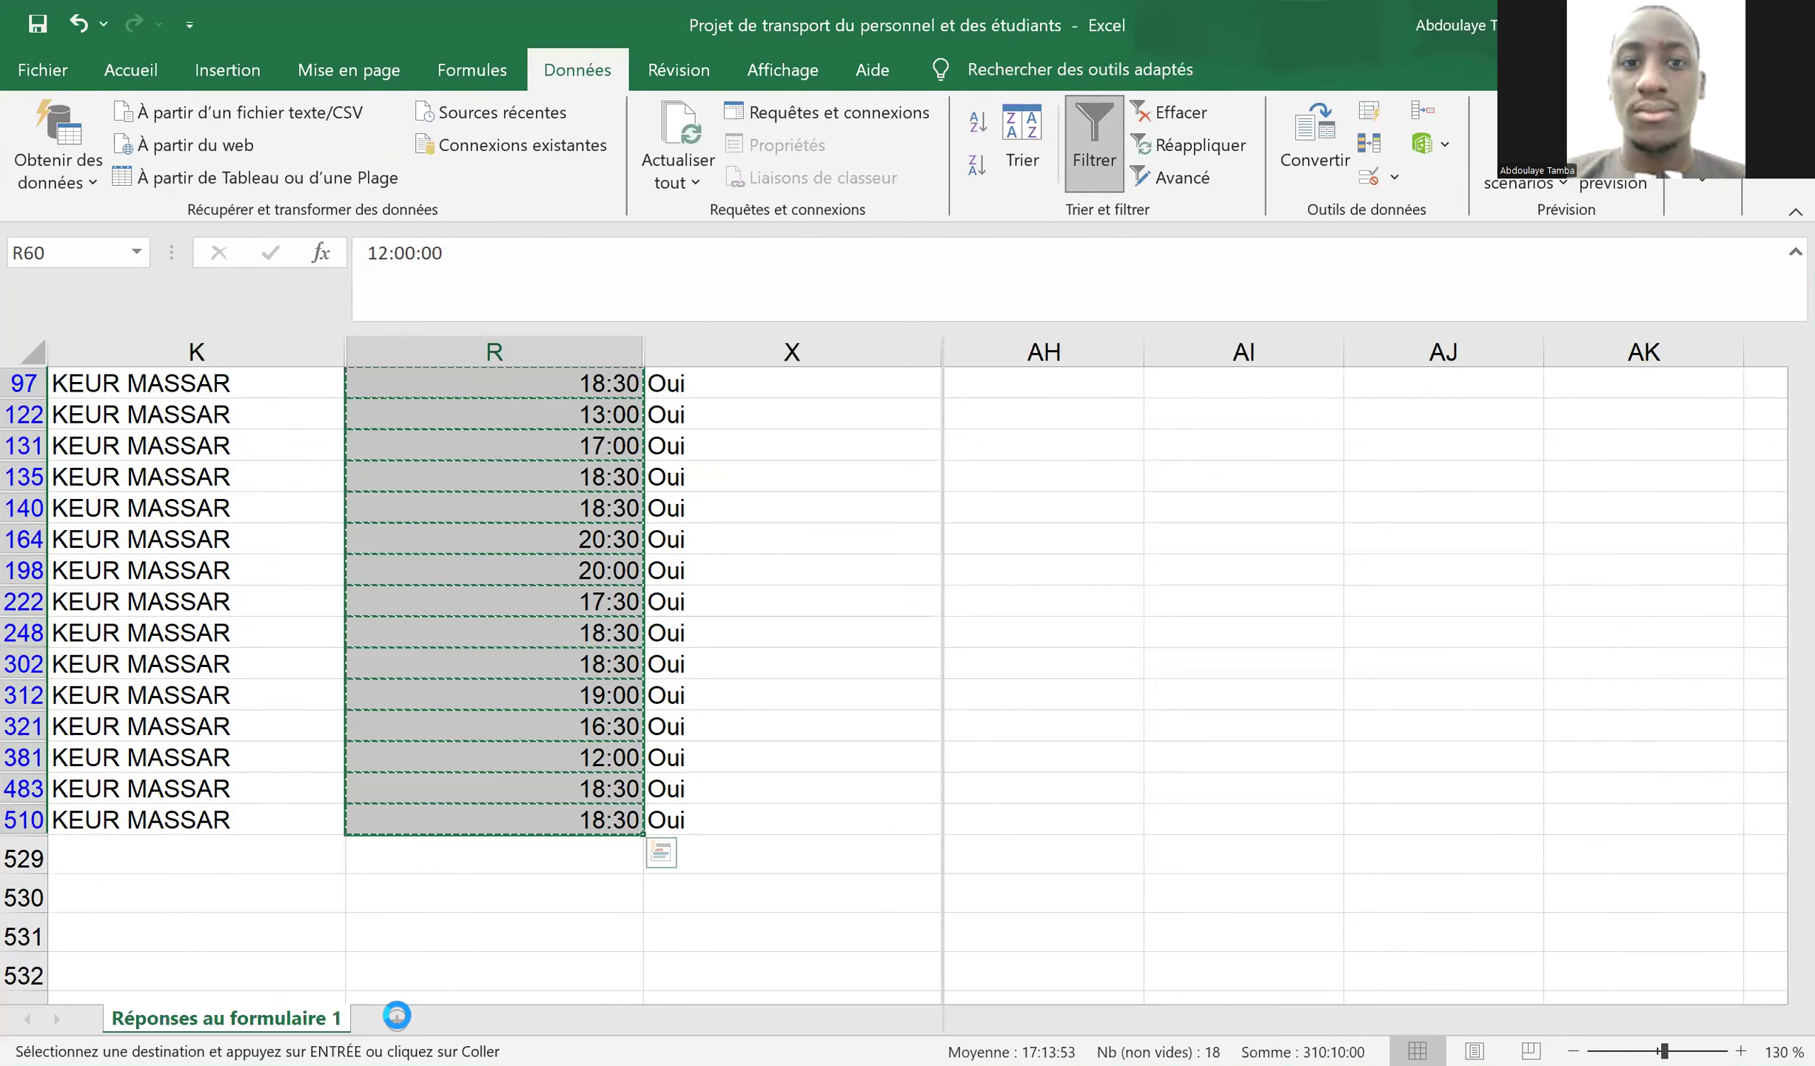
click(397, 1016)
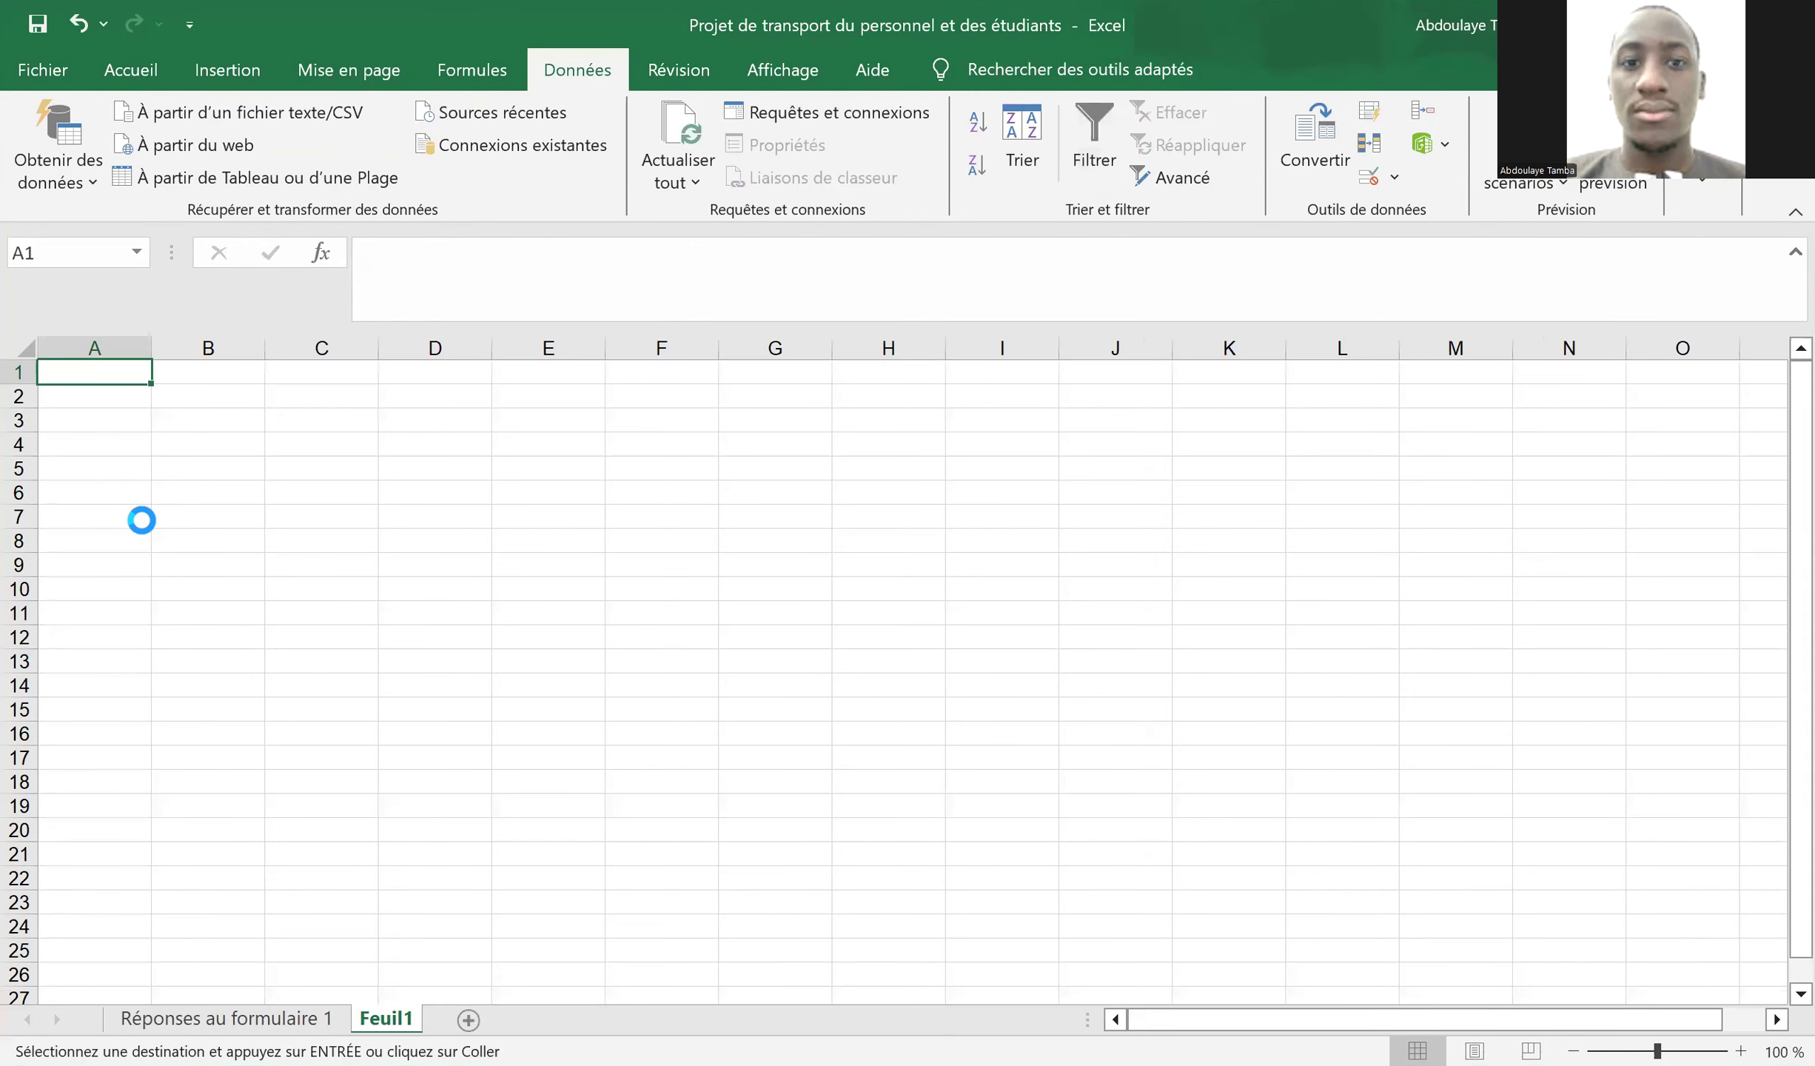
key(ctrl+v)
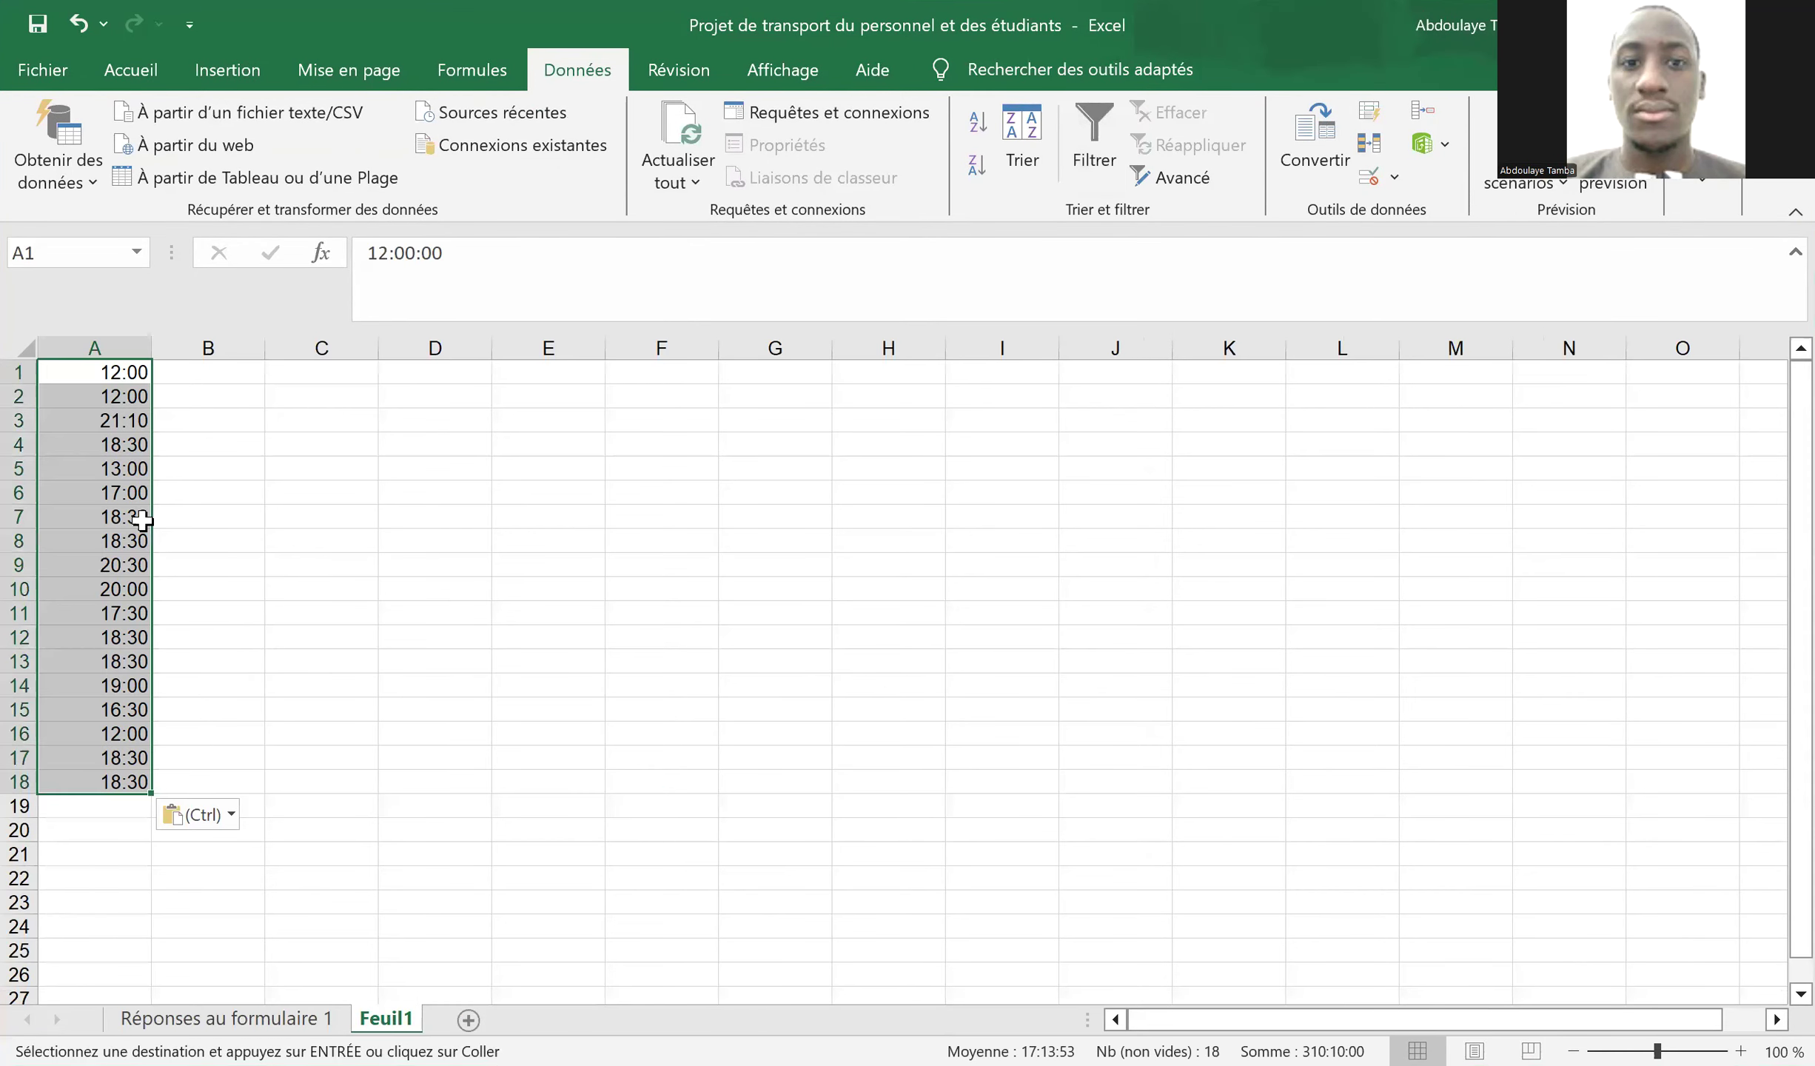
- Count how often each departure time occurs by entering =NB.SI(A:A;A1) in B1 and filling it down to B18
click(202, 372)
key(Escape)
text(=)
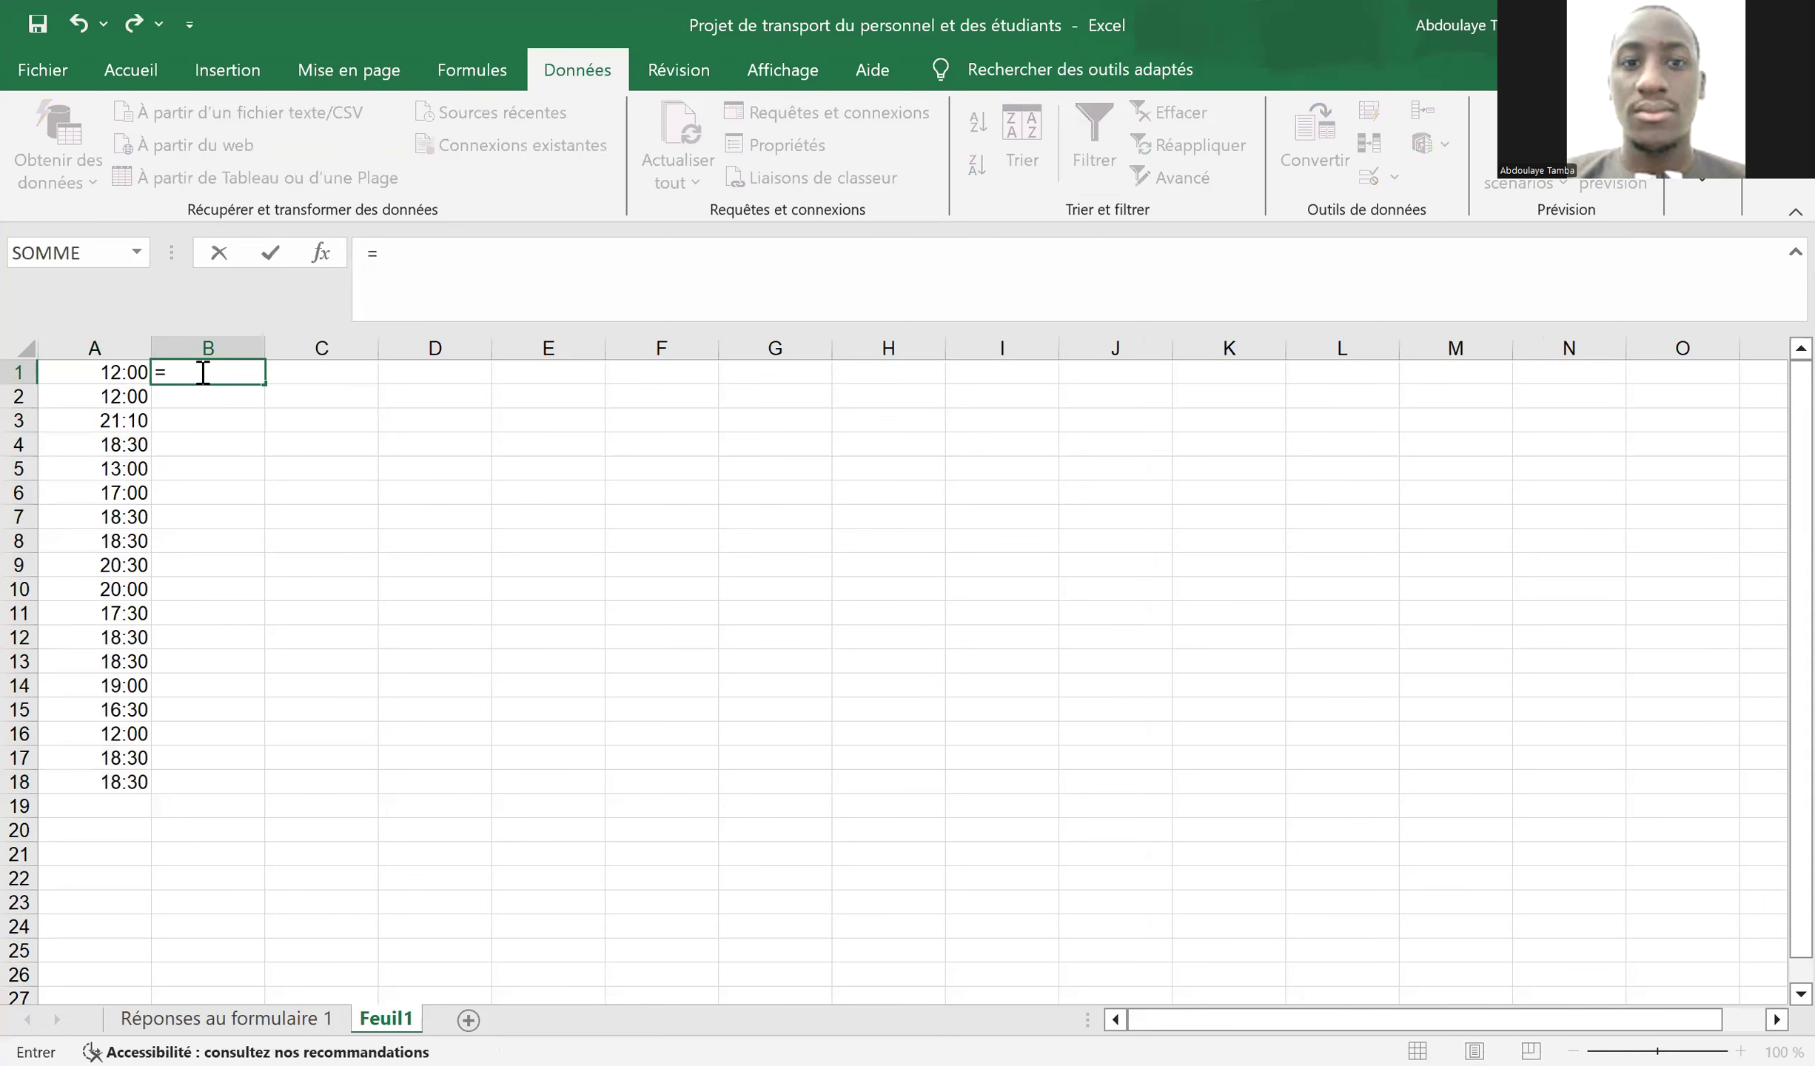
text(nb)
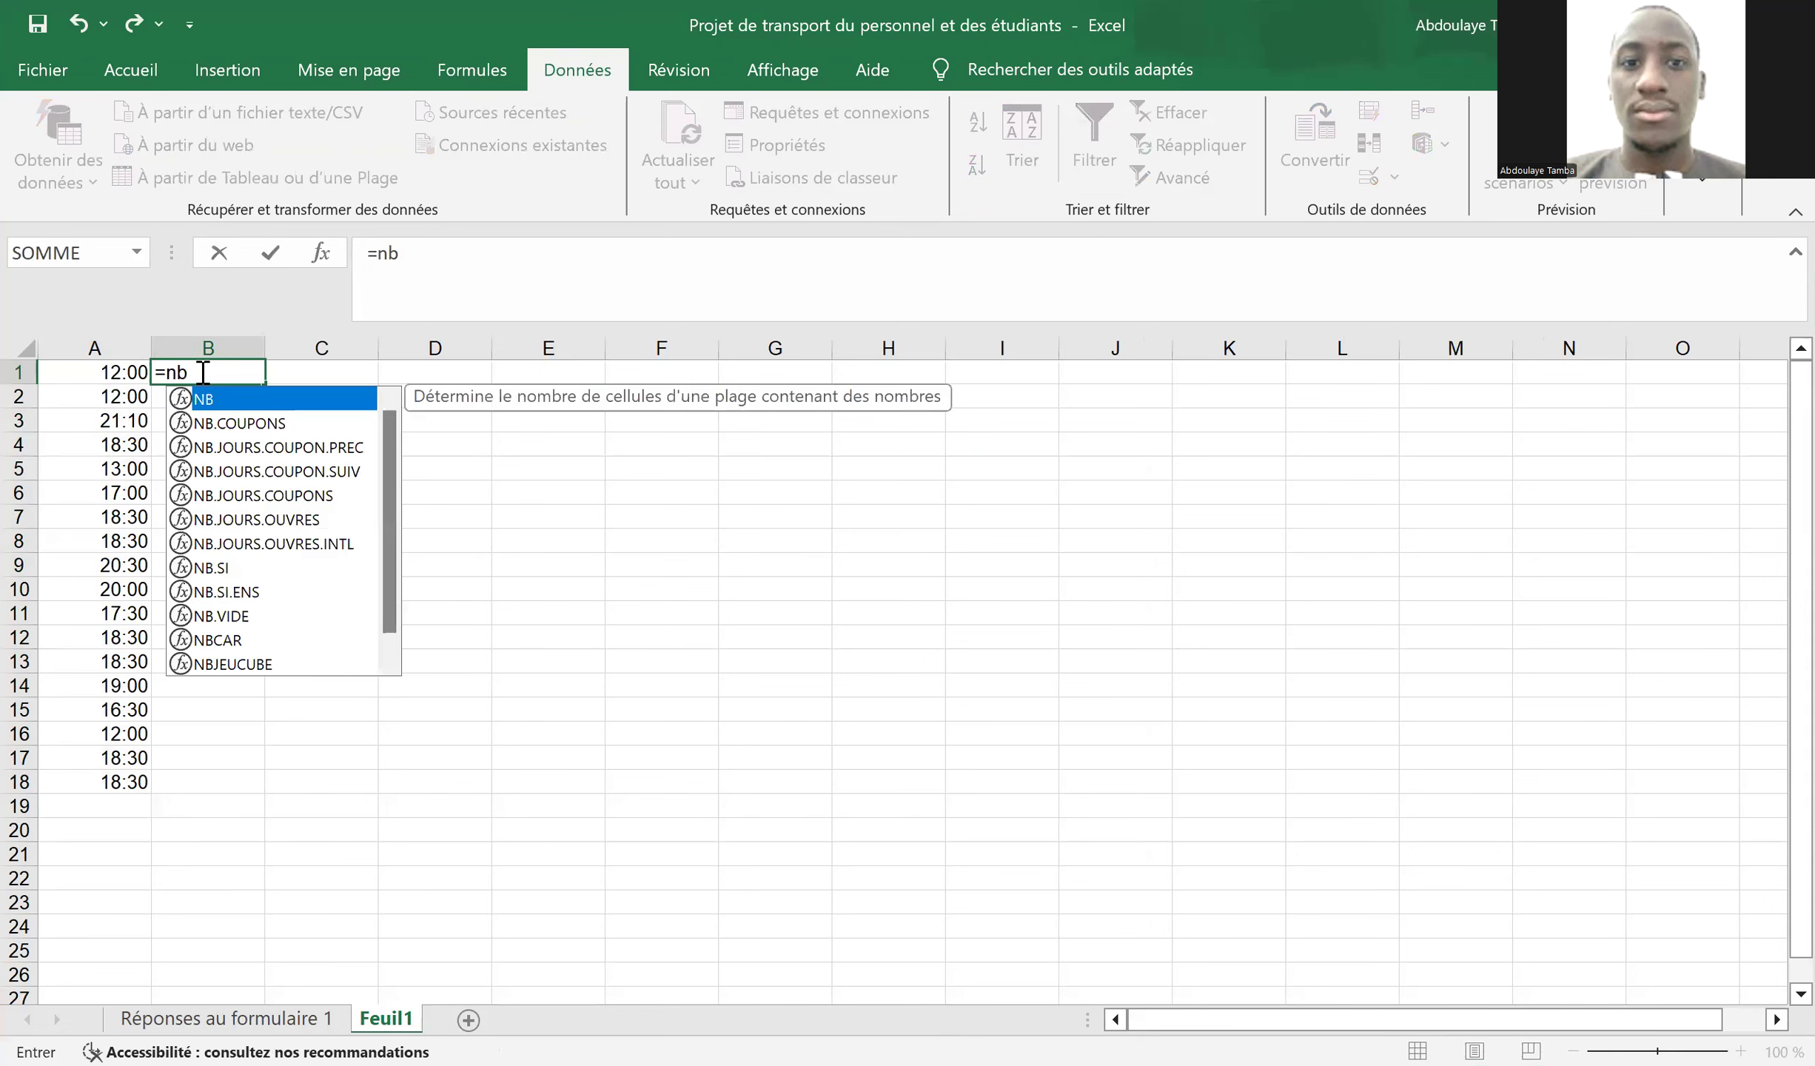
key(Down)
key(Down)
key(Down)
key(Down)
key(Down)
key(Down)
key(Down)
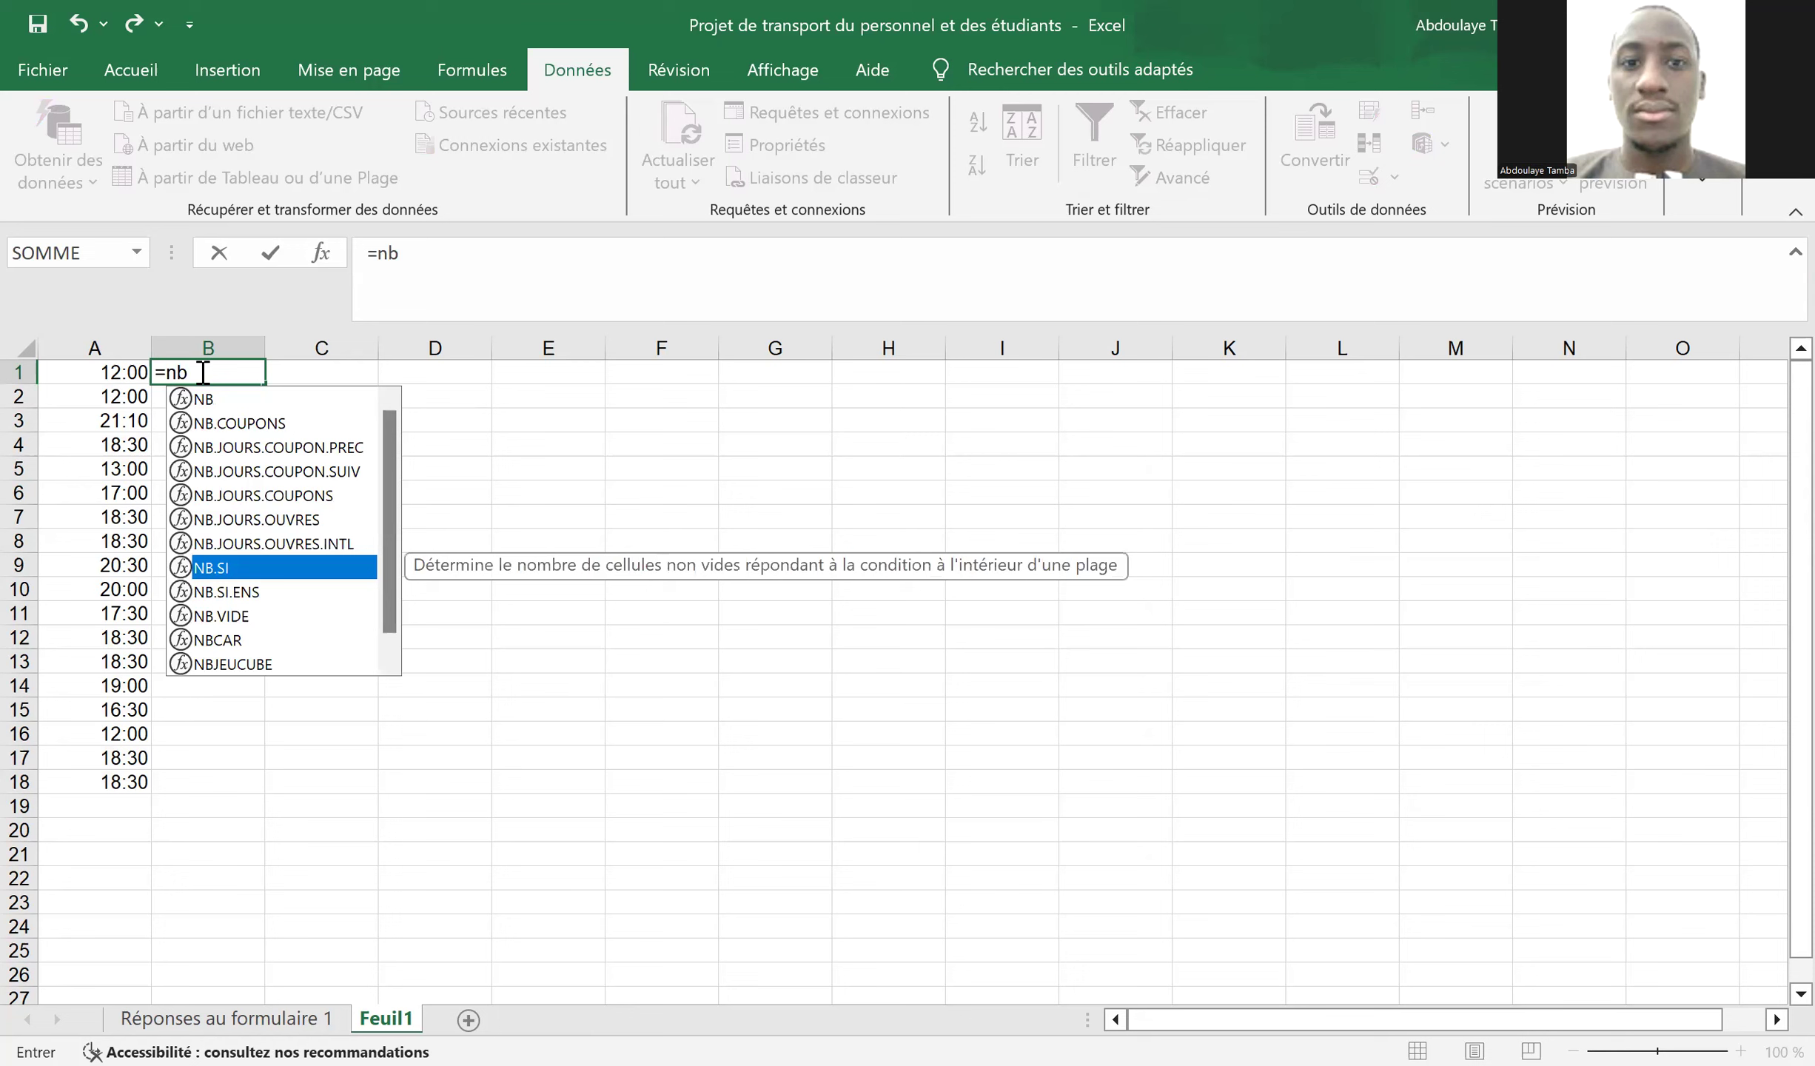
key(Tab)
click(107, 340)
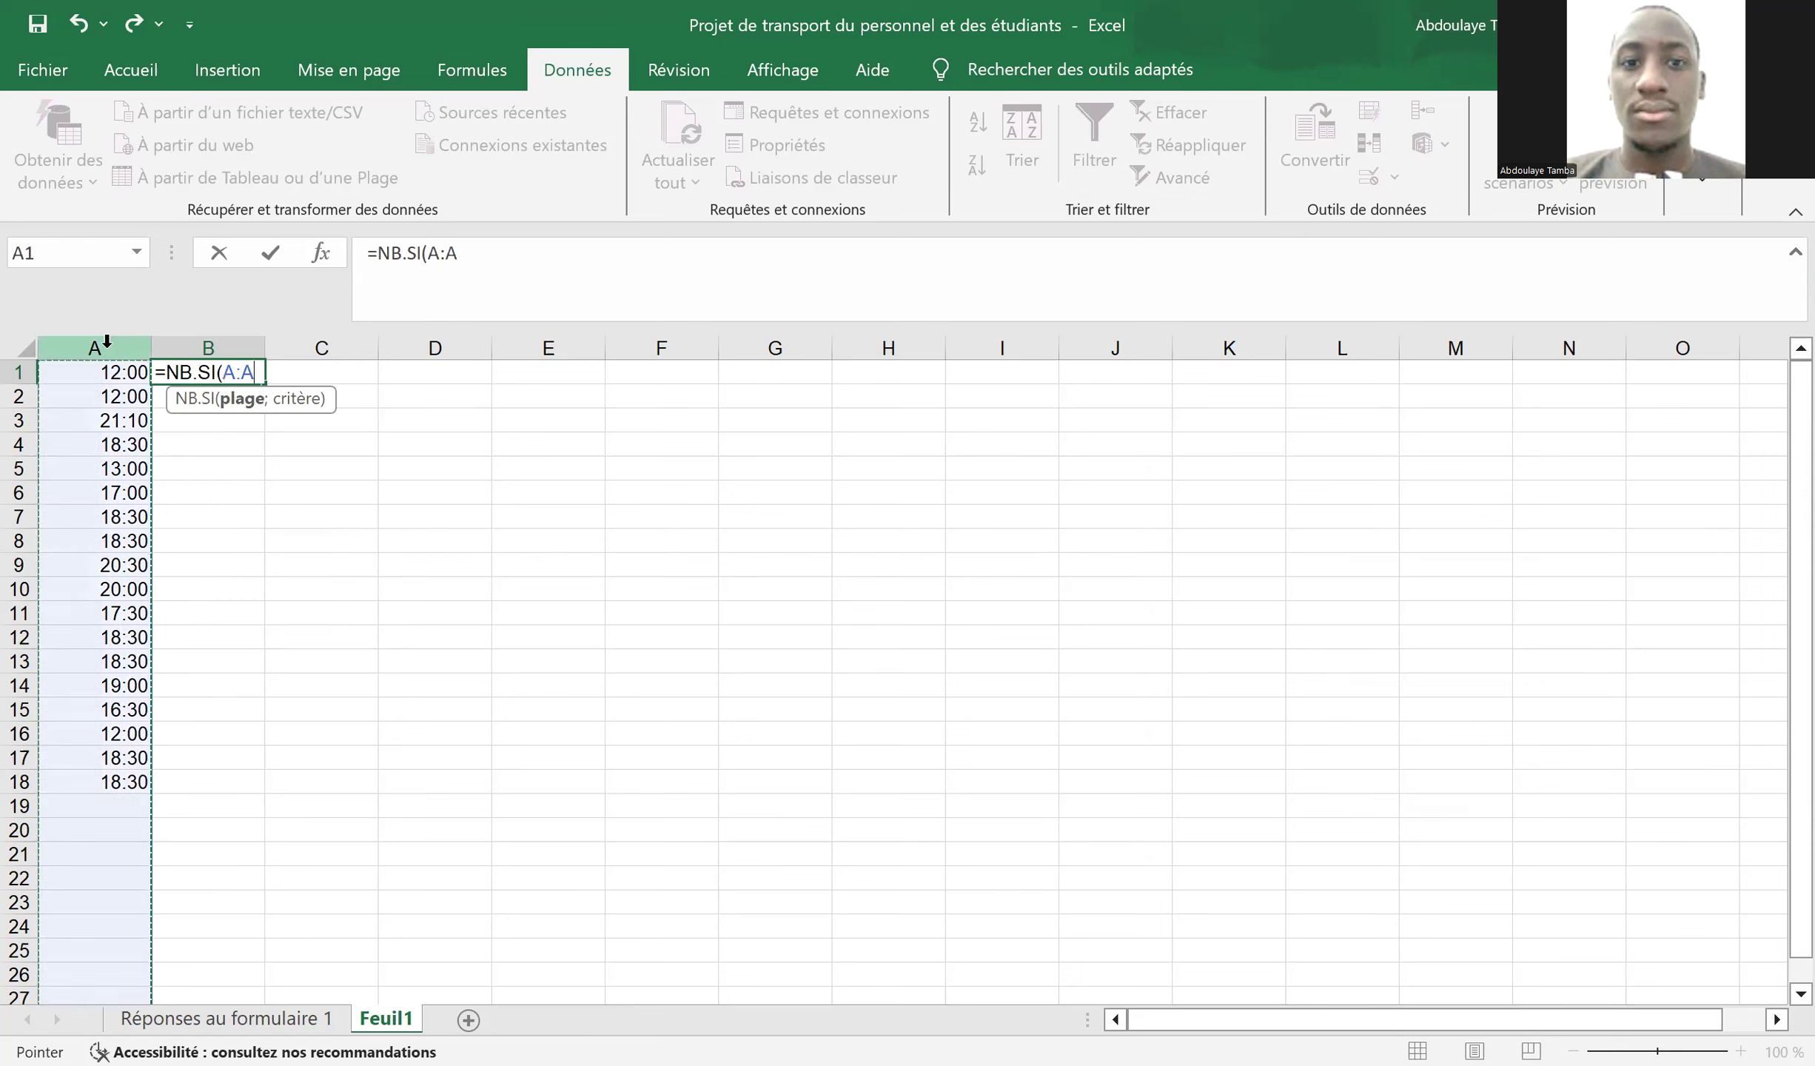
text(;)
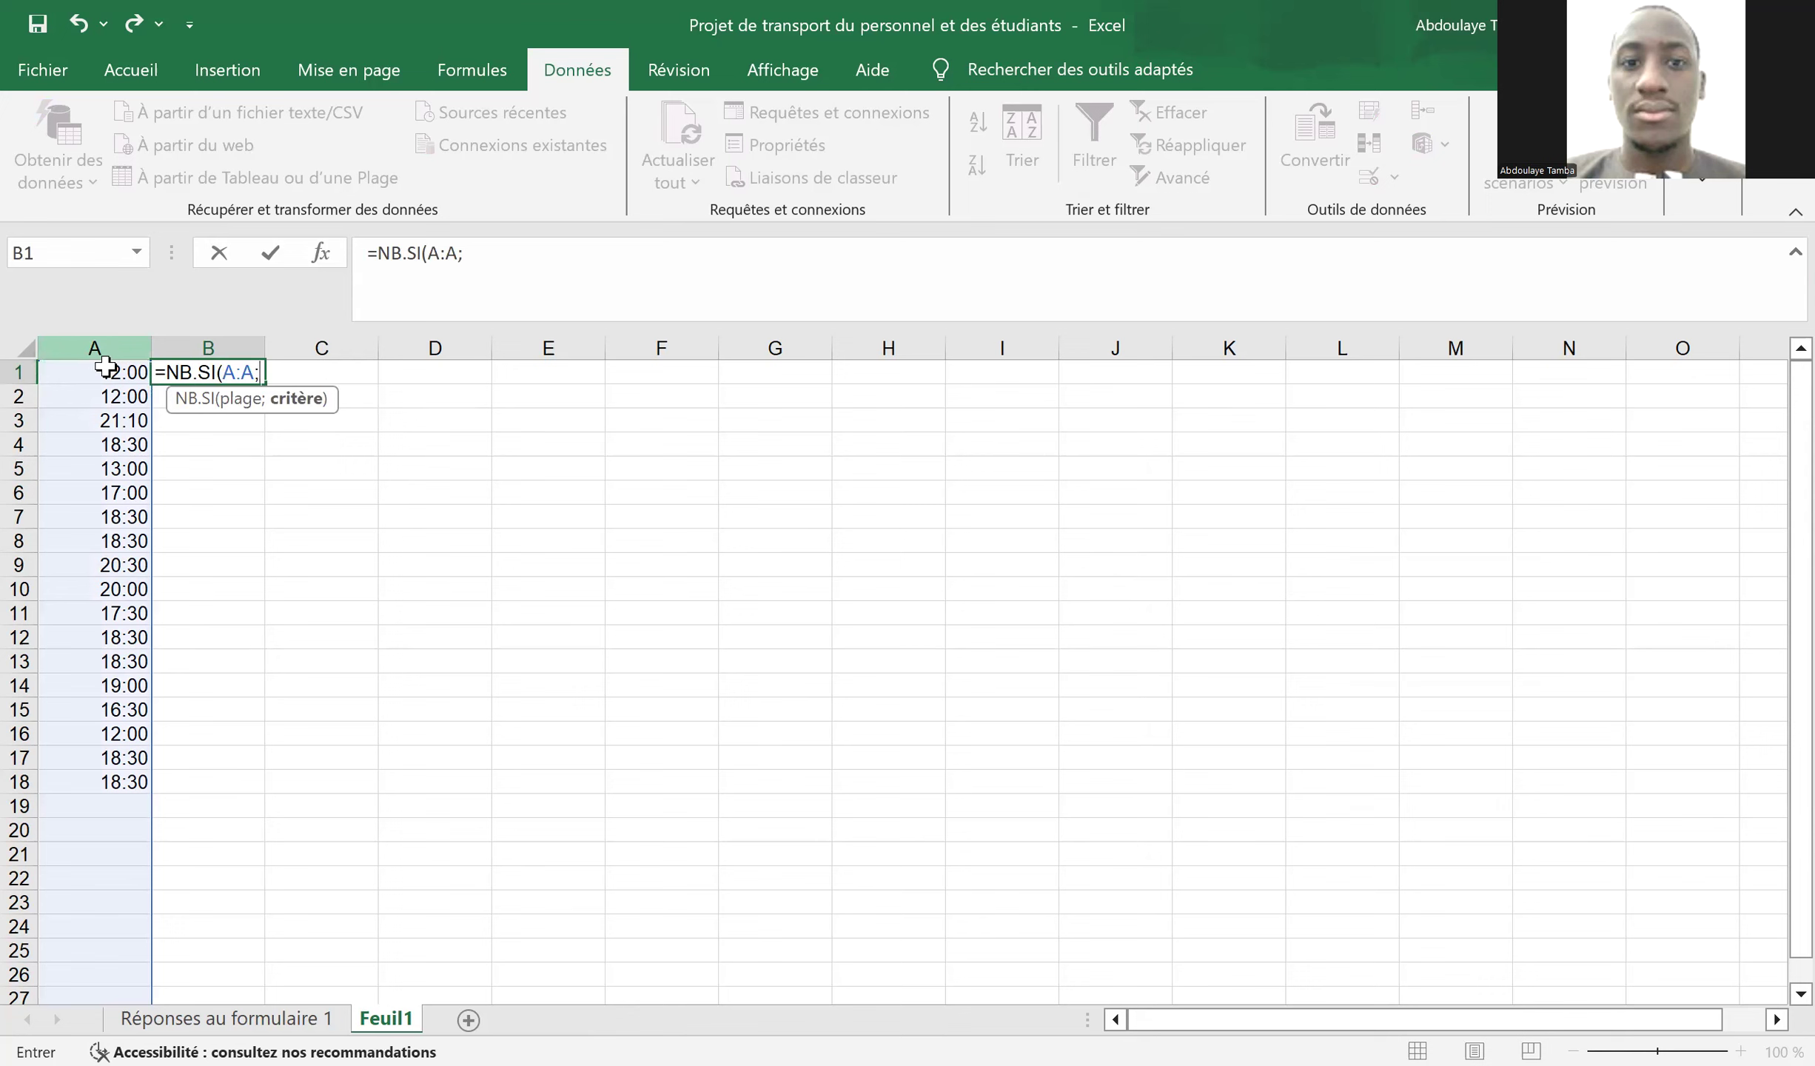
click(108, 370)
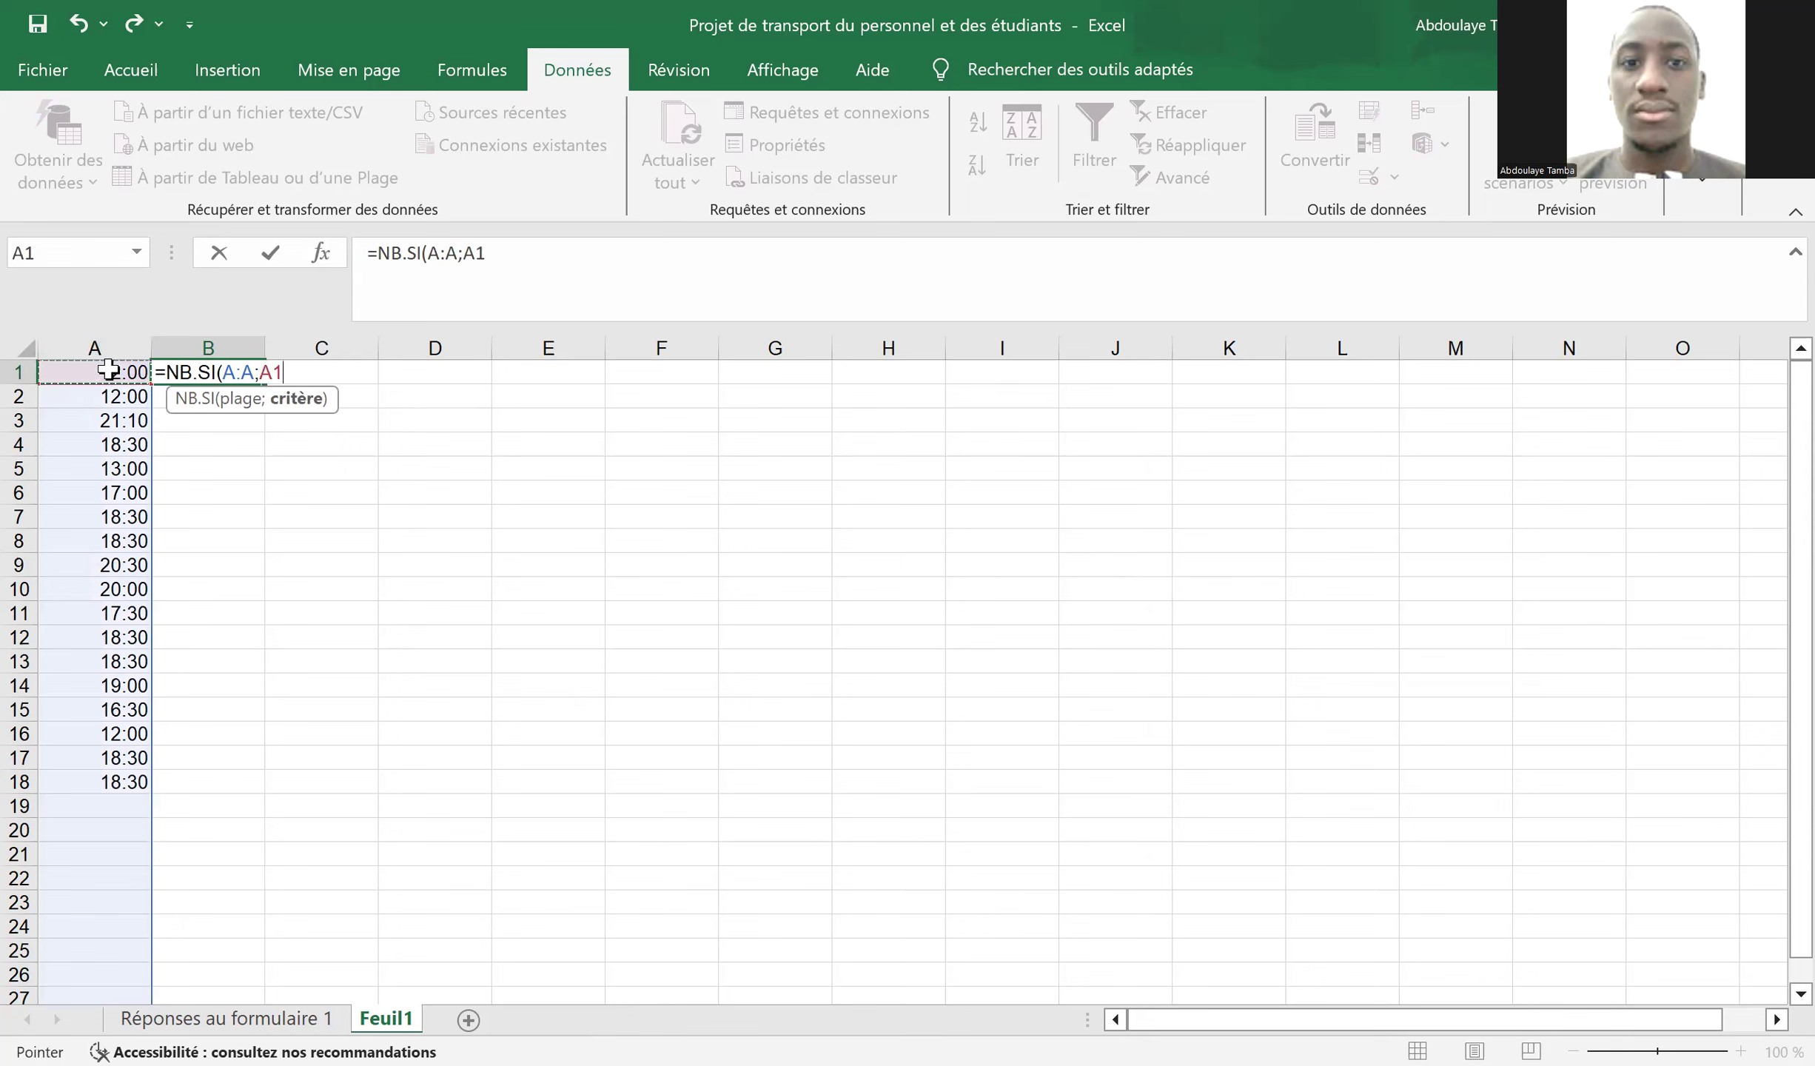
key(ctrl+Return)
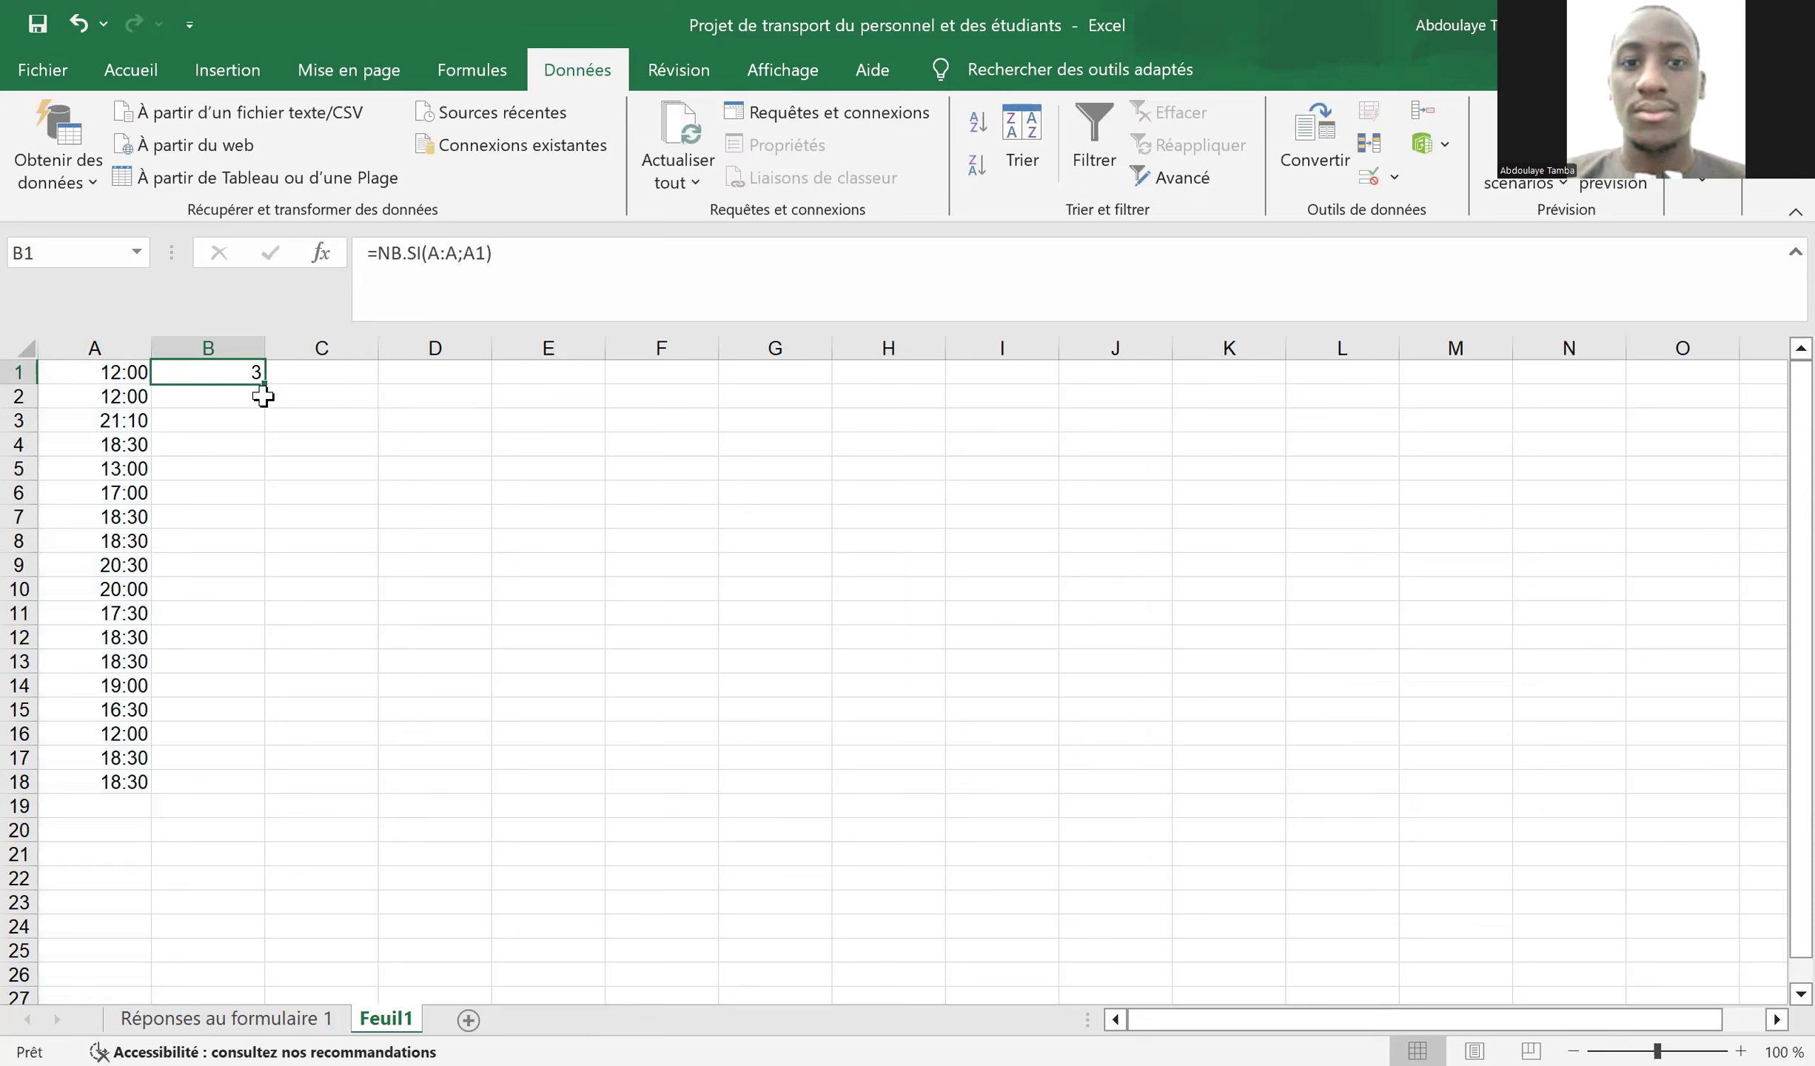
double_click(265, 383)
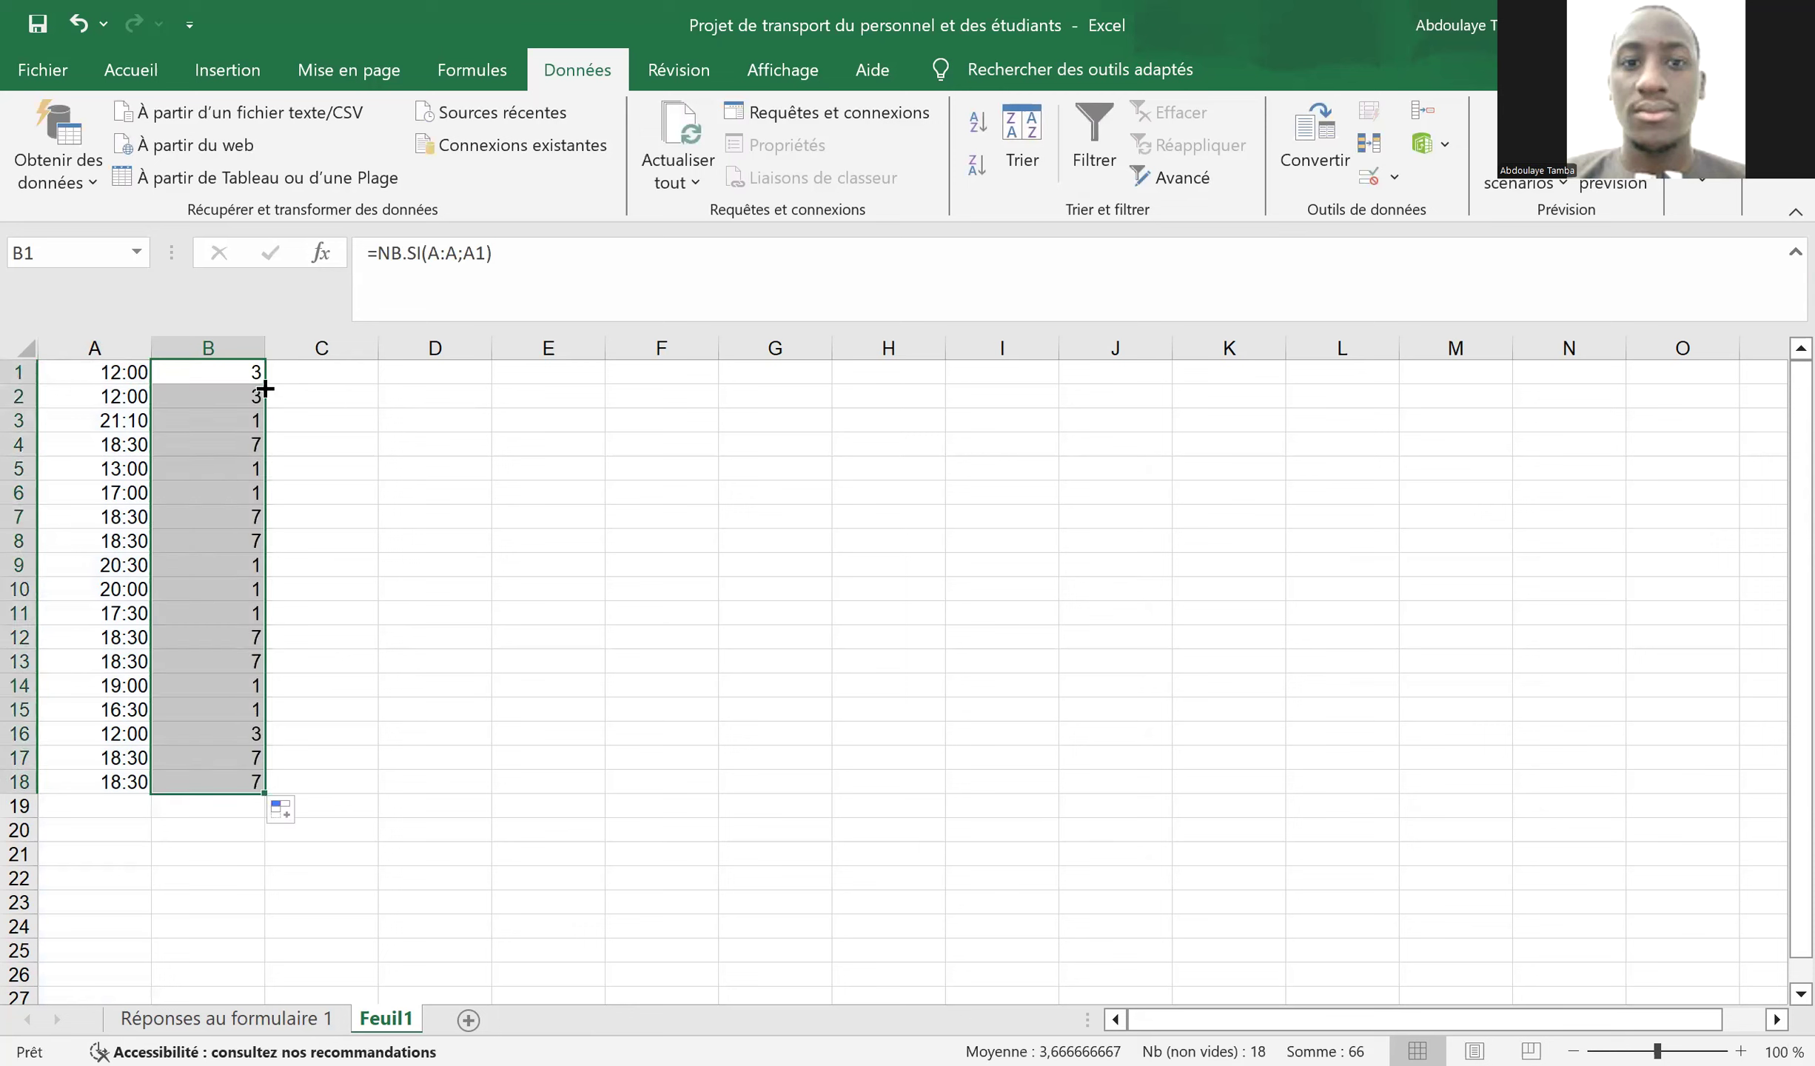
- Examine the occurrence counts in column B alongside their departure times to find the most frequent time
click(230, 370)
key(Down)
key(Down)
key(Down)
key(Down)
key(Down)
key(Down)
key(Left)
key(Right)
key(Left)
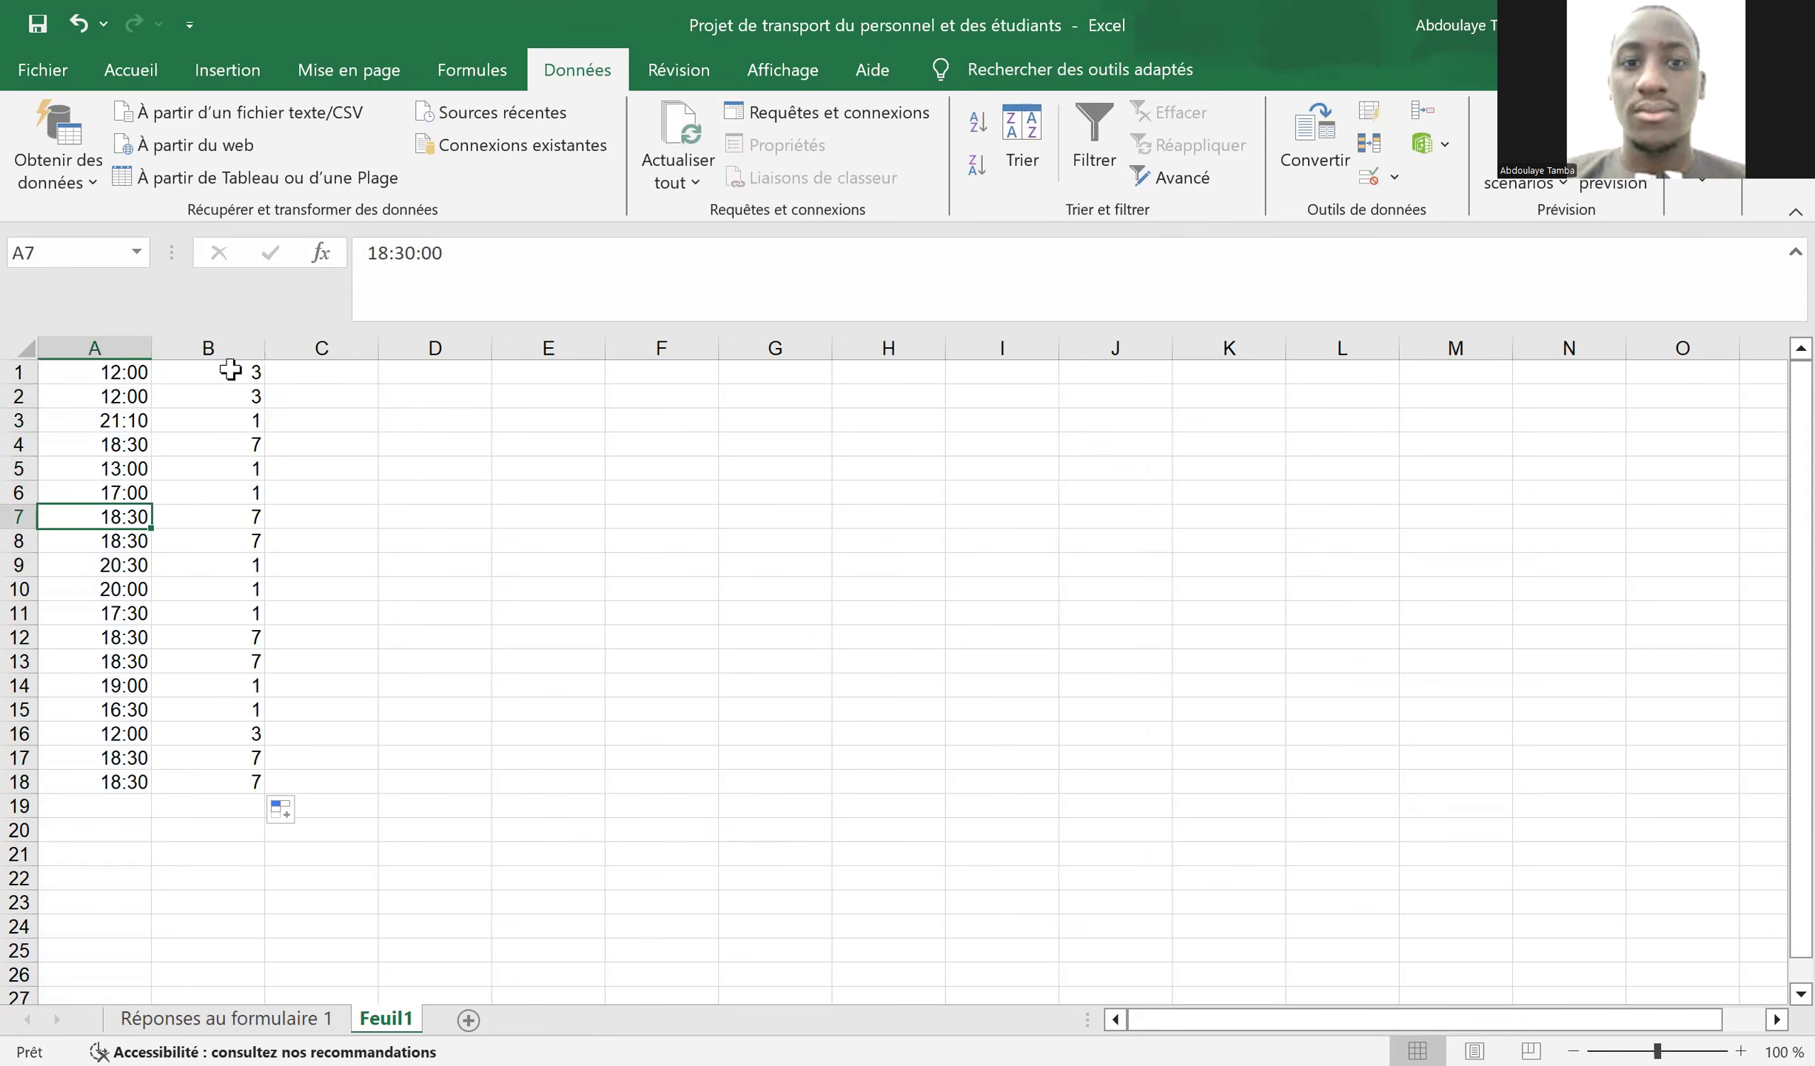
key(Right)
key(Down)
key(Down)
key(Down)
key(Down)
key(Down)
key(Down)
key(Down)
key(Down)
key(Down)
key(Down)
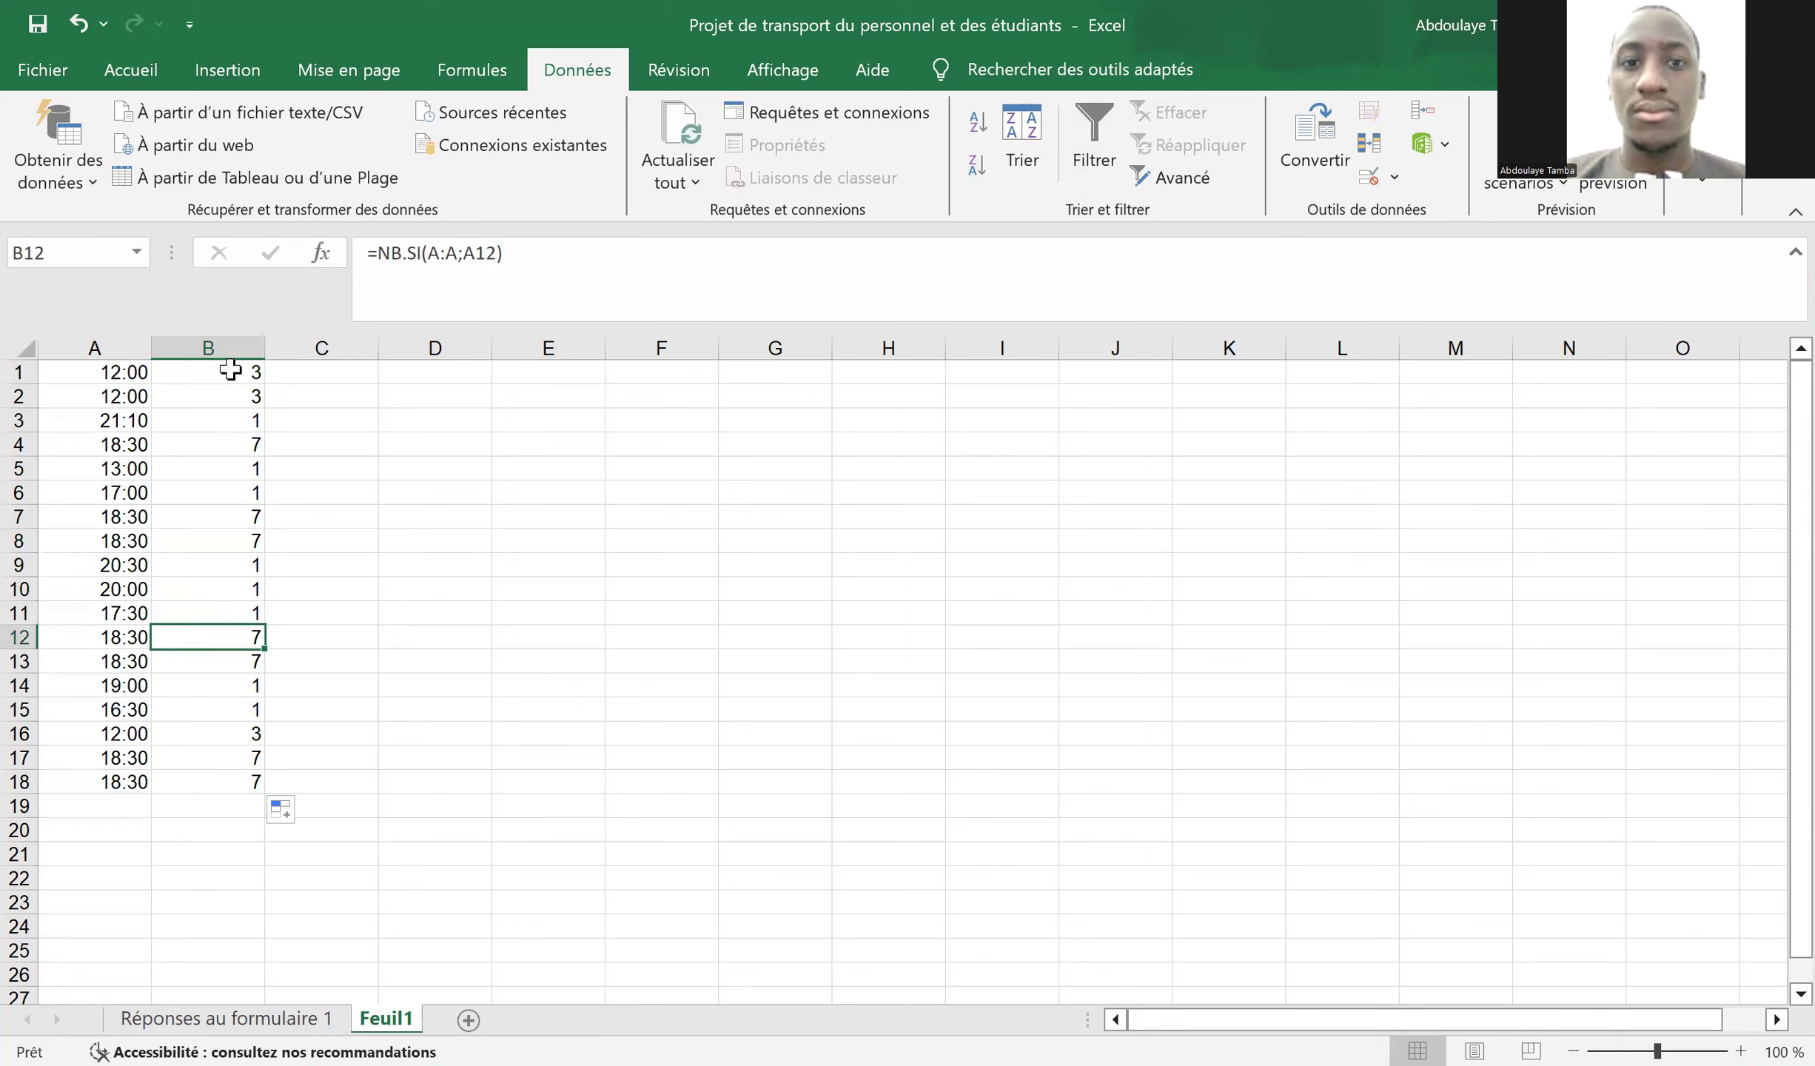
key(Up)
key(Up)
key(Up)
key(Up)
key(Up)
key(Up)
key(Up)
key(Up)
key(Up)
key(Up)
key(Up)
key(Up)
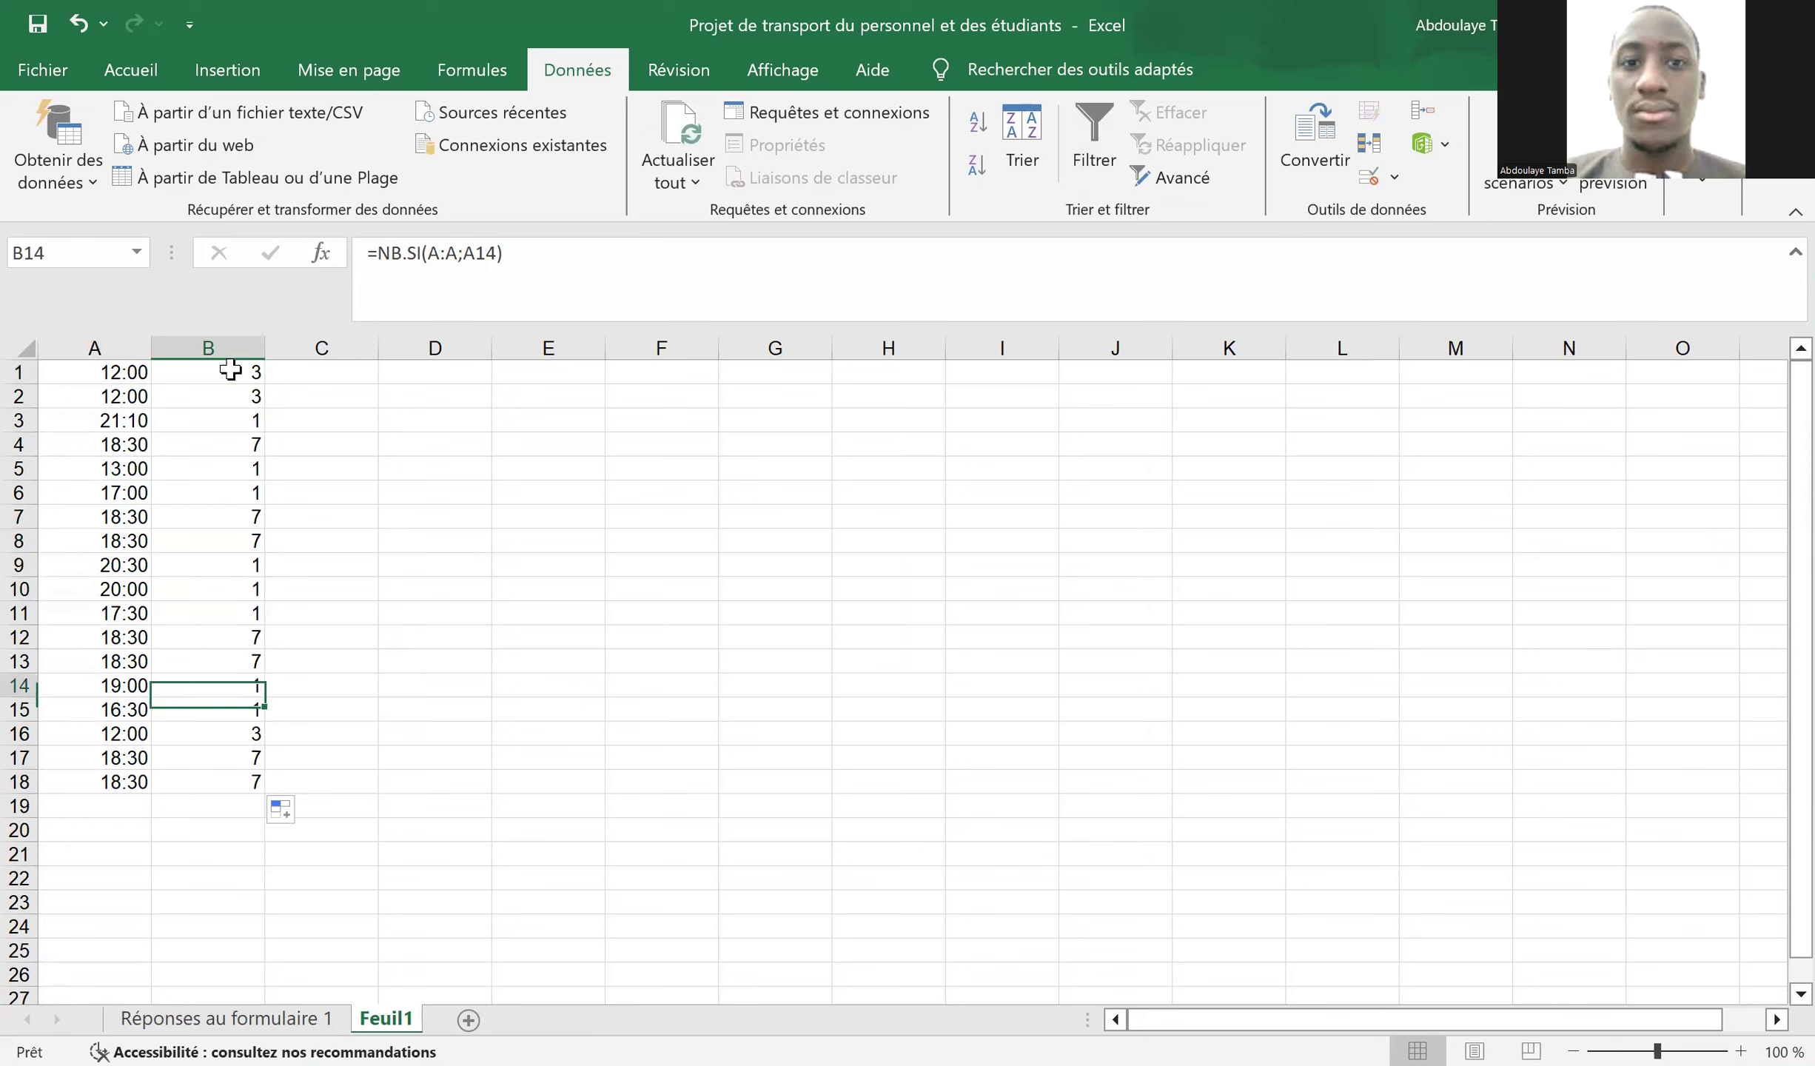
key(Down)
key(Down)
key(Left)
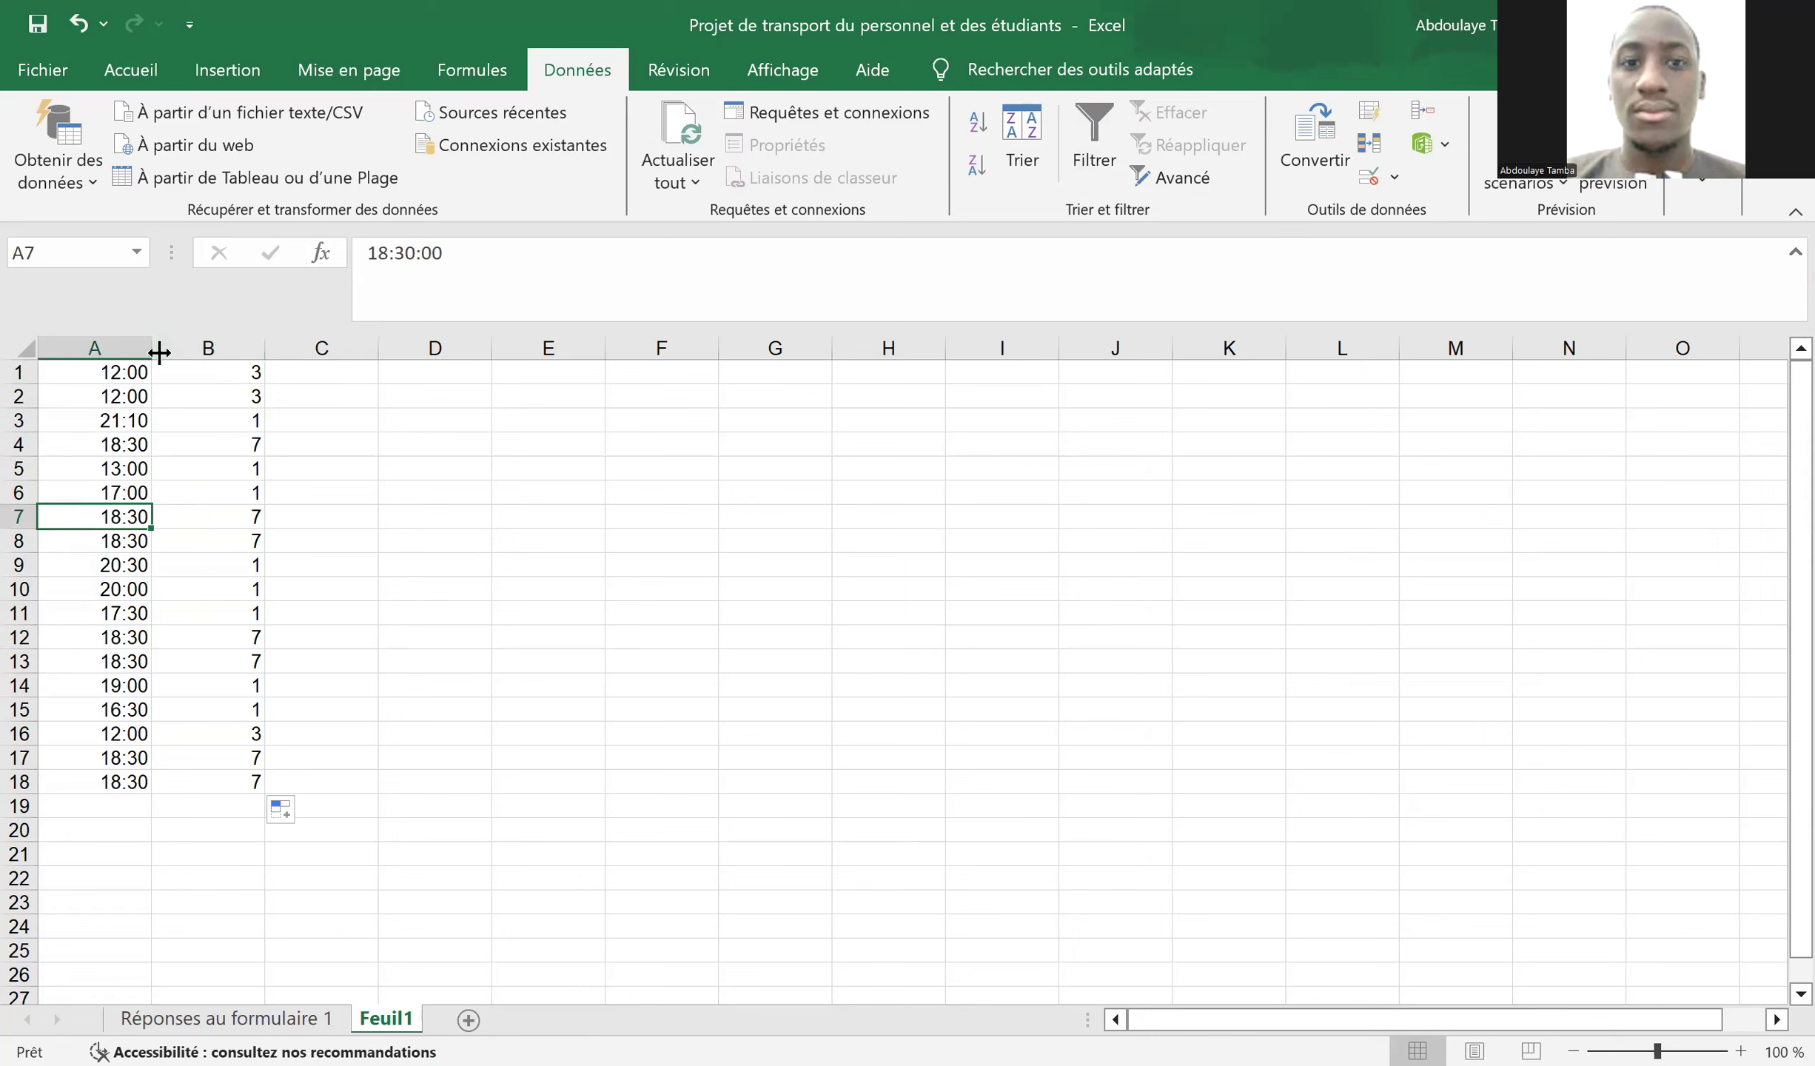
click(132, 345)
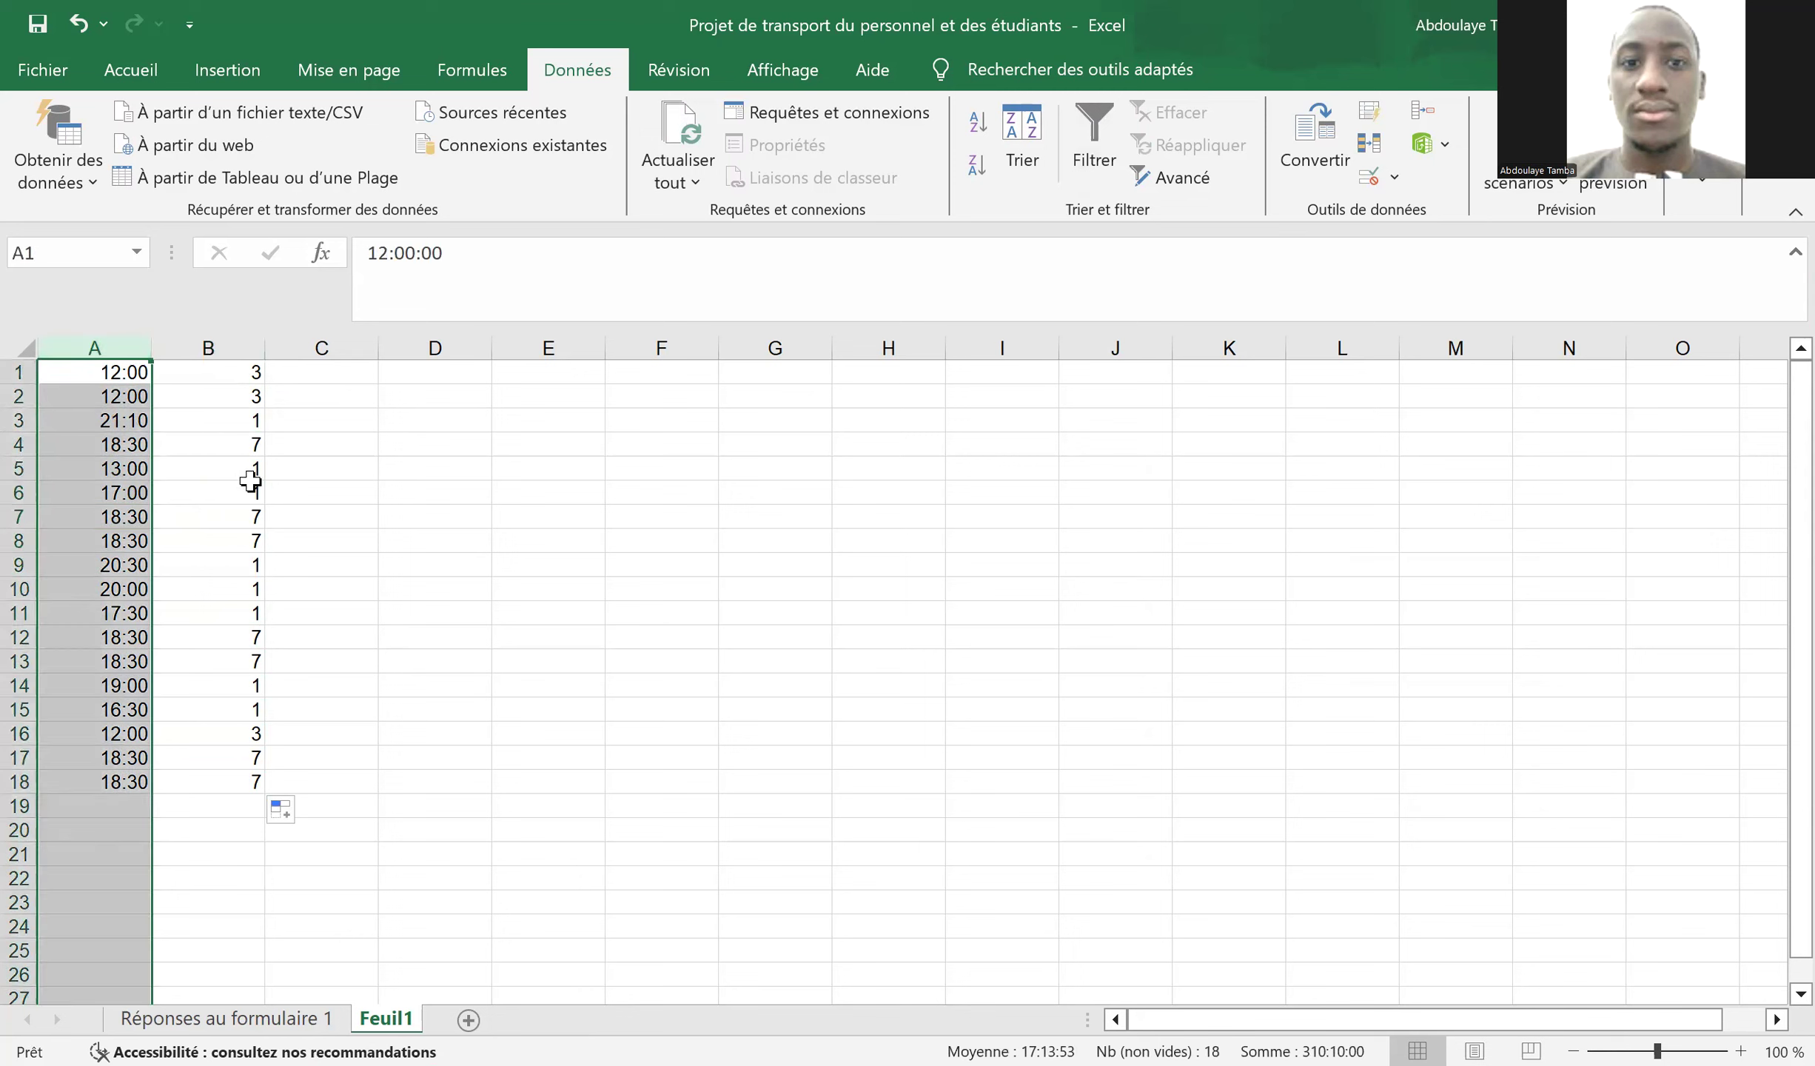
- Copy the 18:30 departure time from cell A4
click(219, 442)
key(Left)
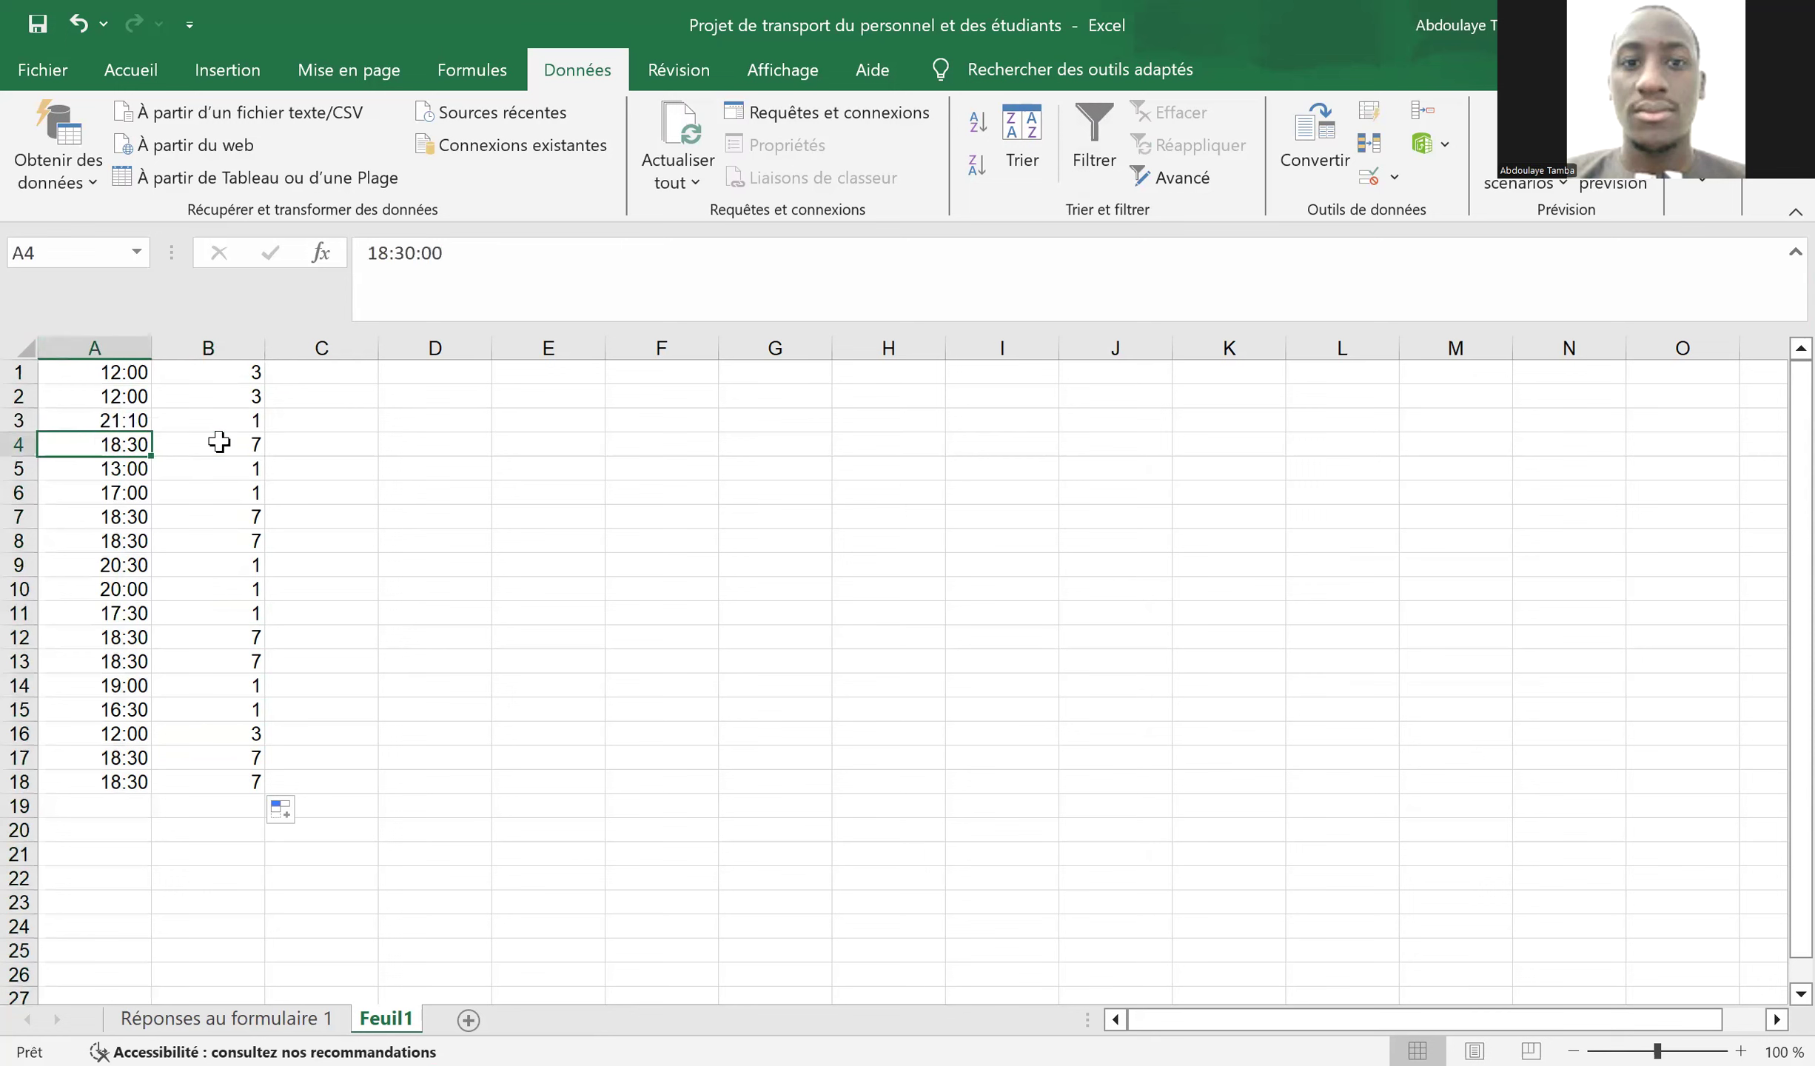
key(ctrl+c)
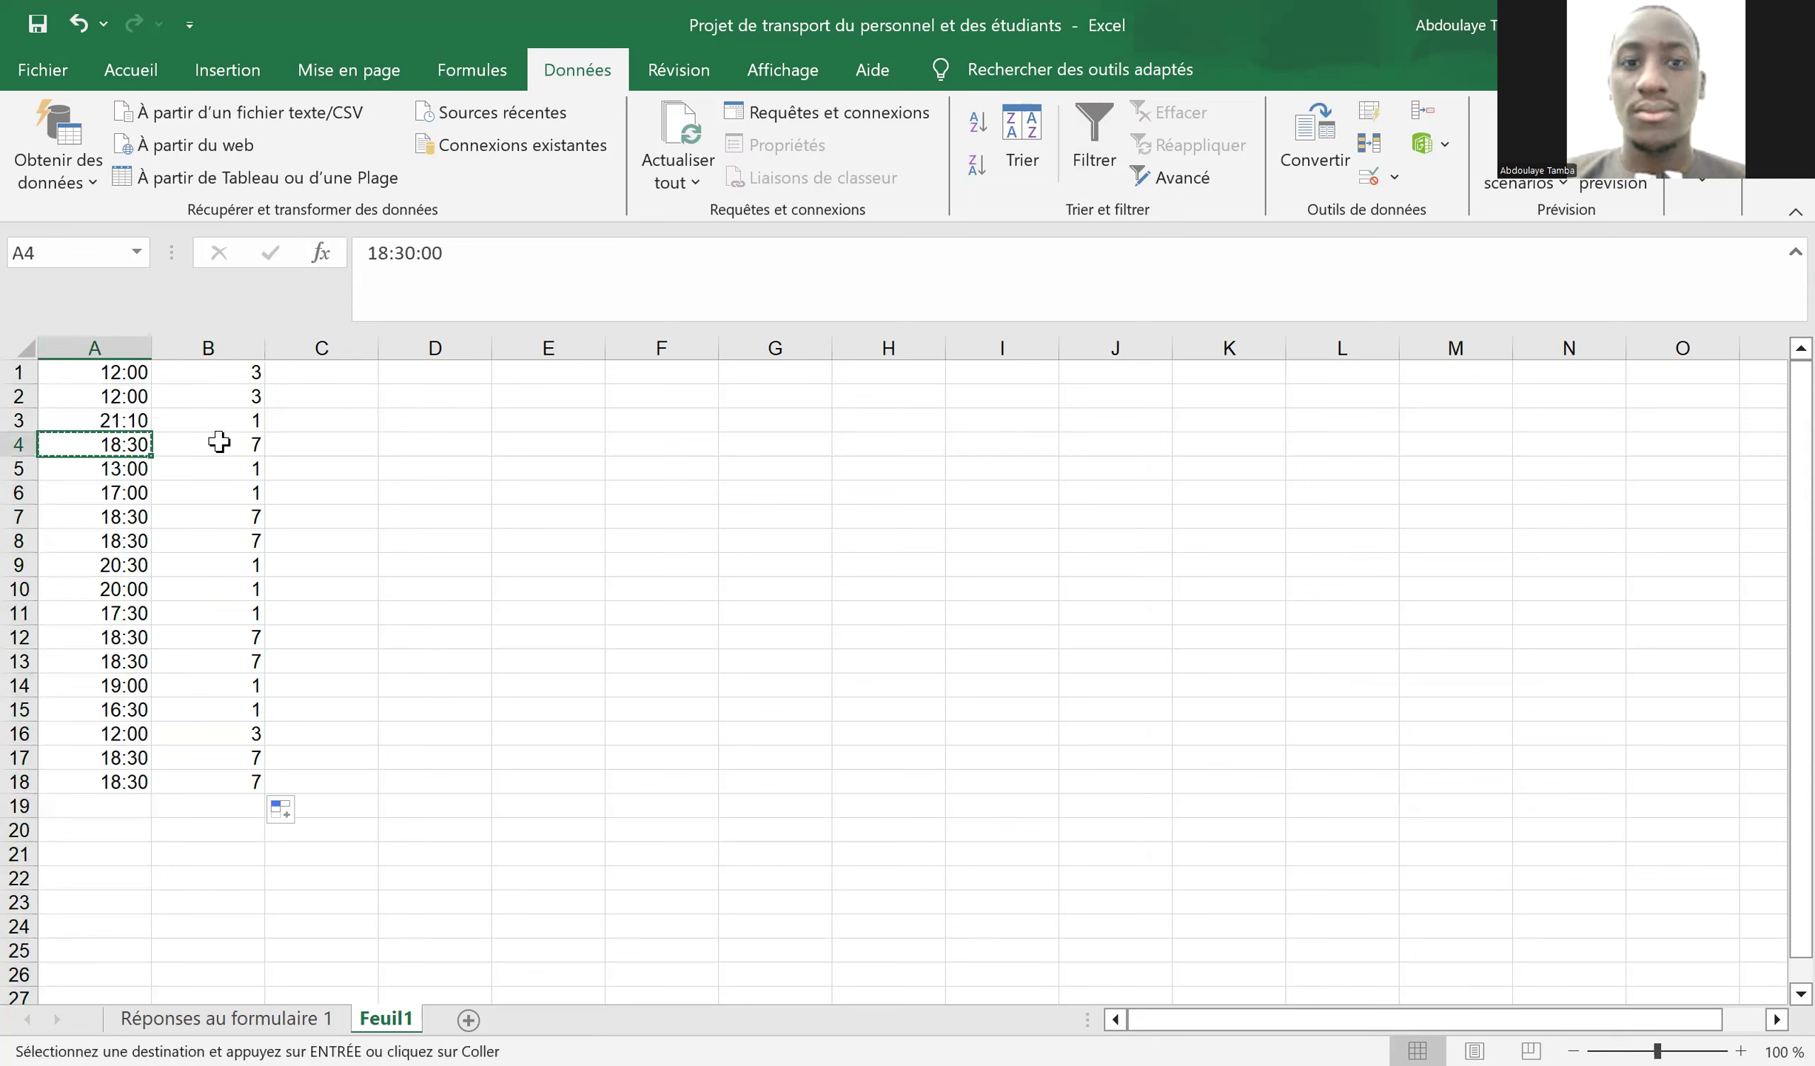
- Return to the Réponses au formulaire 1 sheet and remove the filter from the survey data
click(292, 1021)
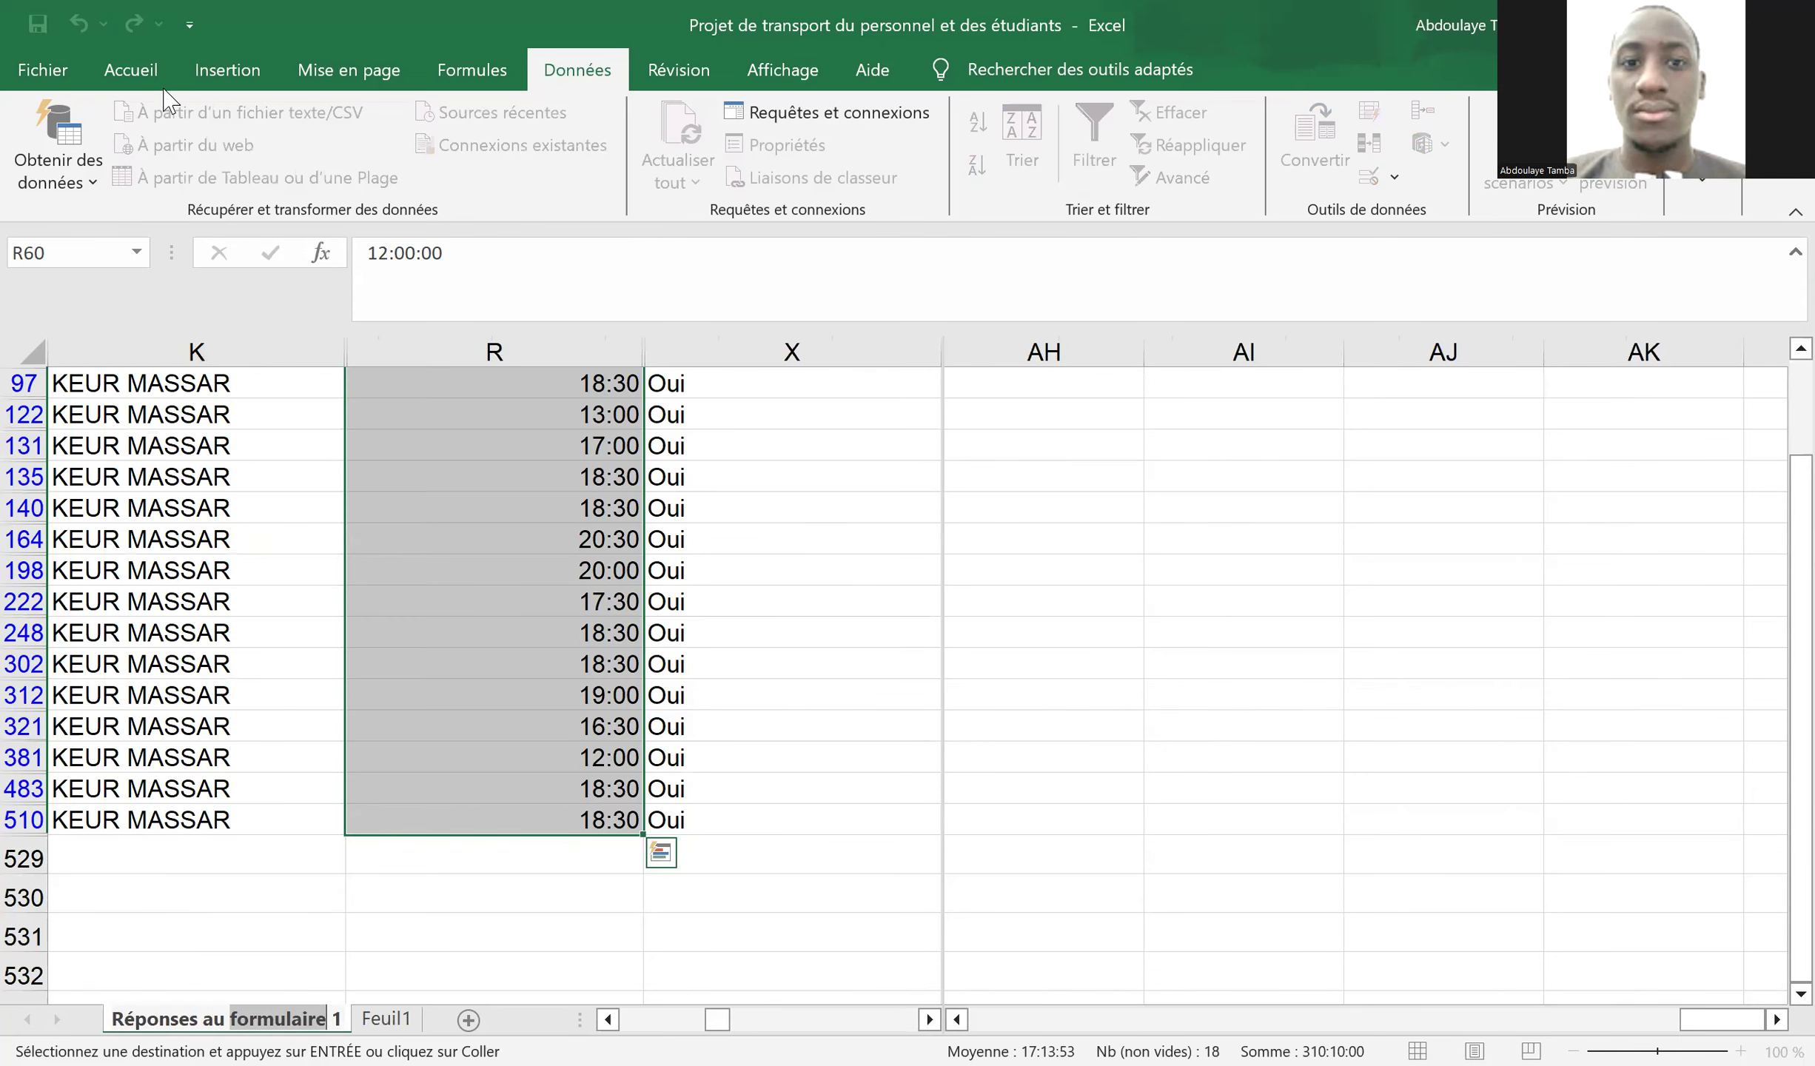
click(251, 528)
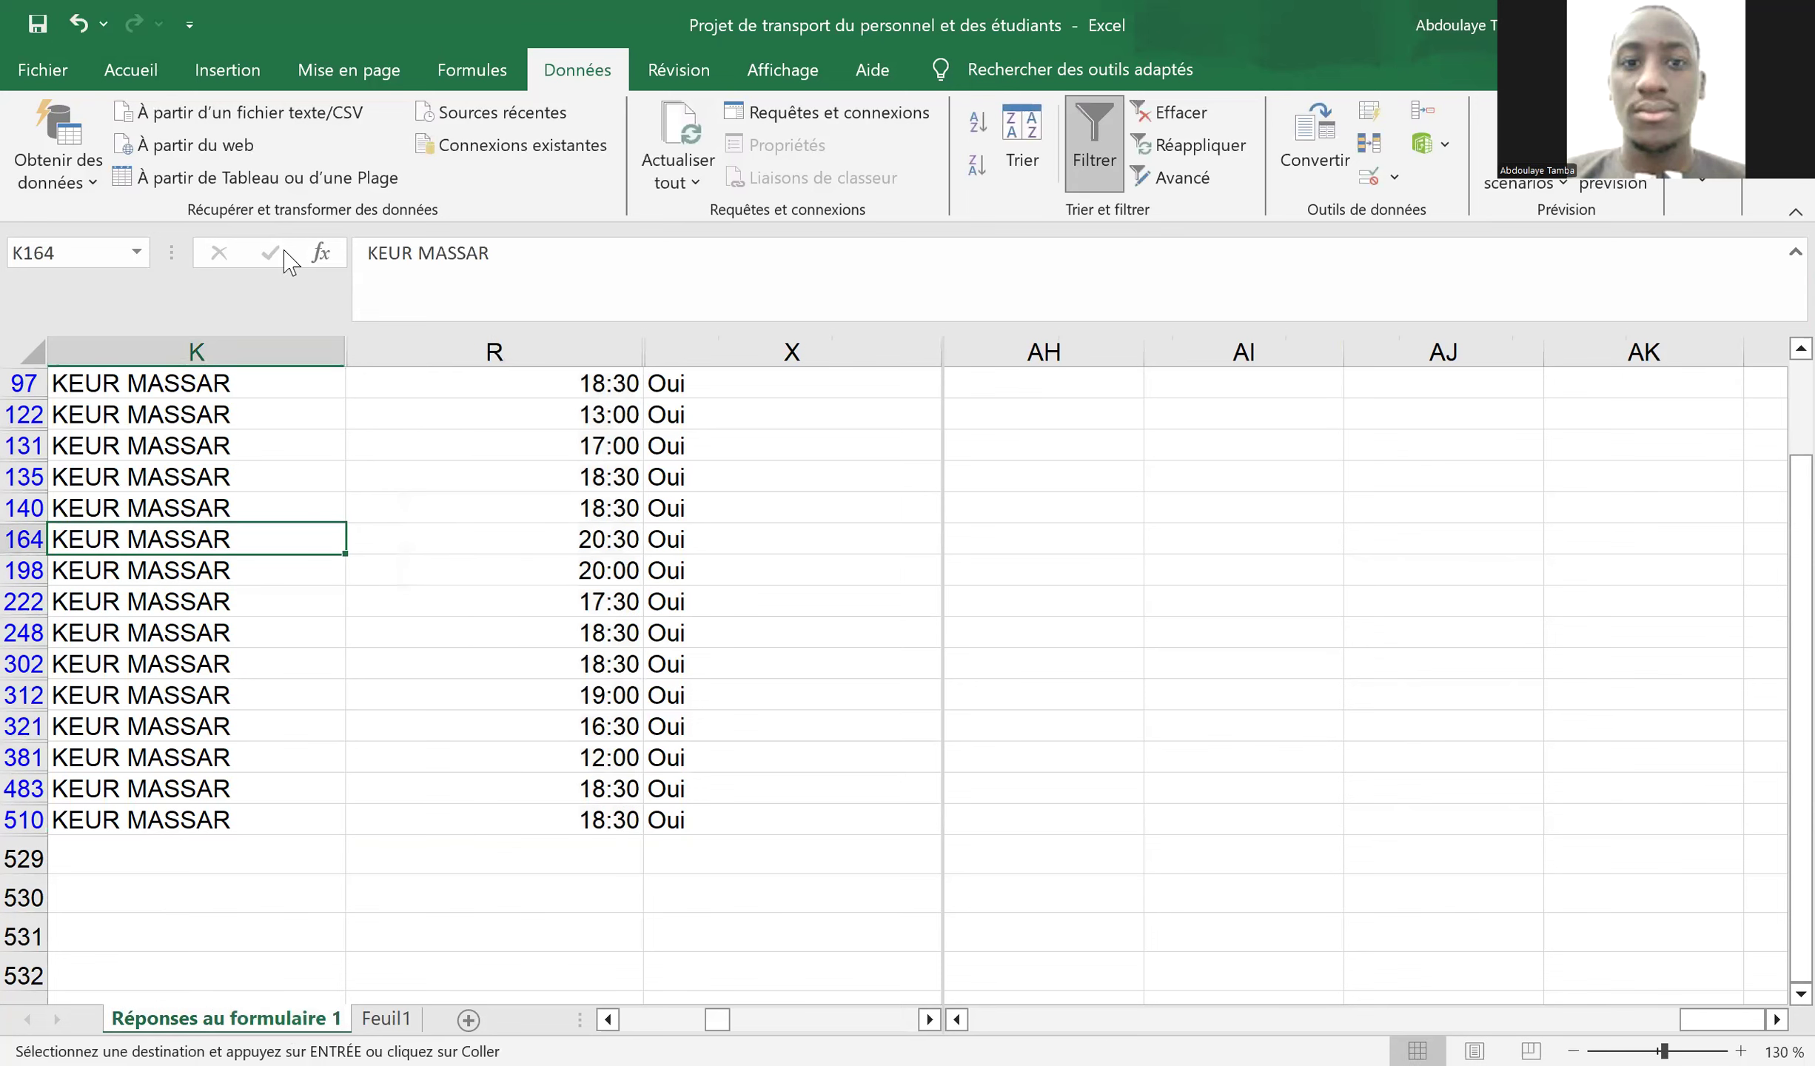
click(1094, 141)
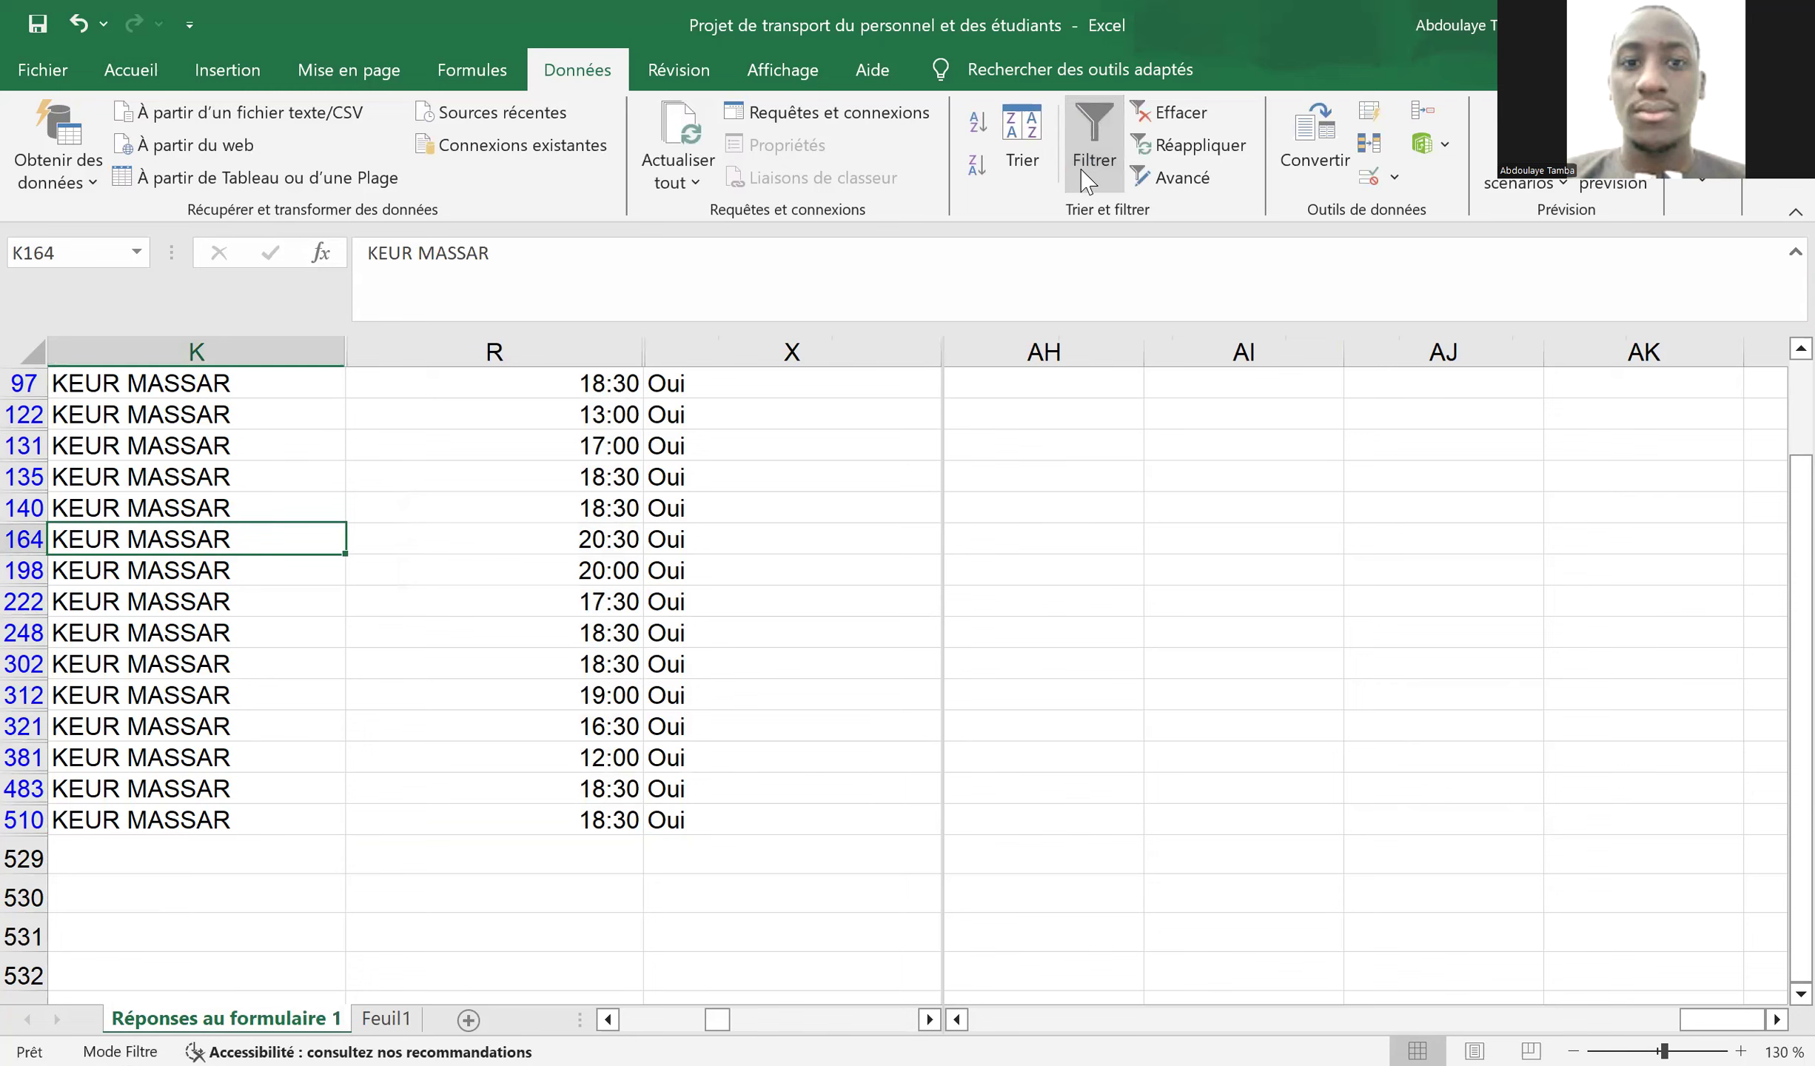
scroll(1153, 545, up, 20)
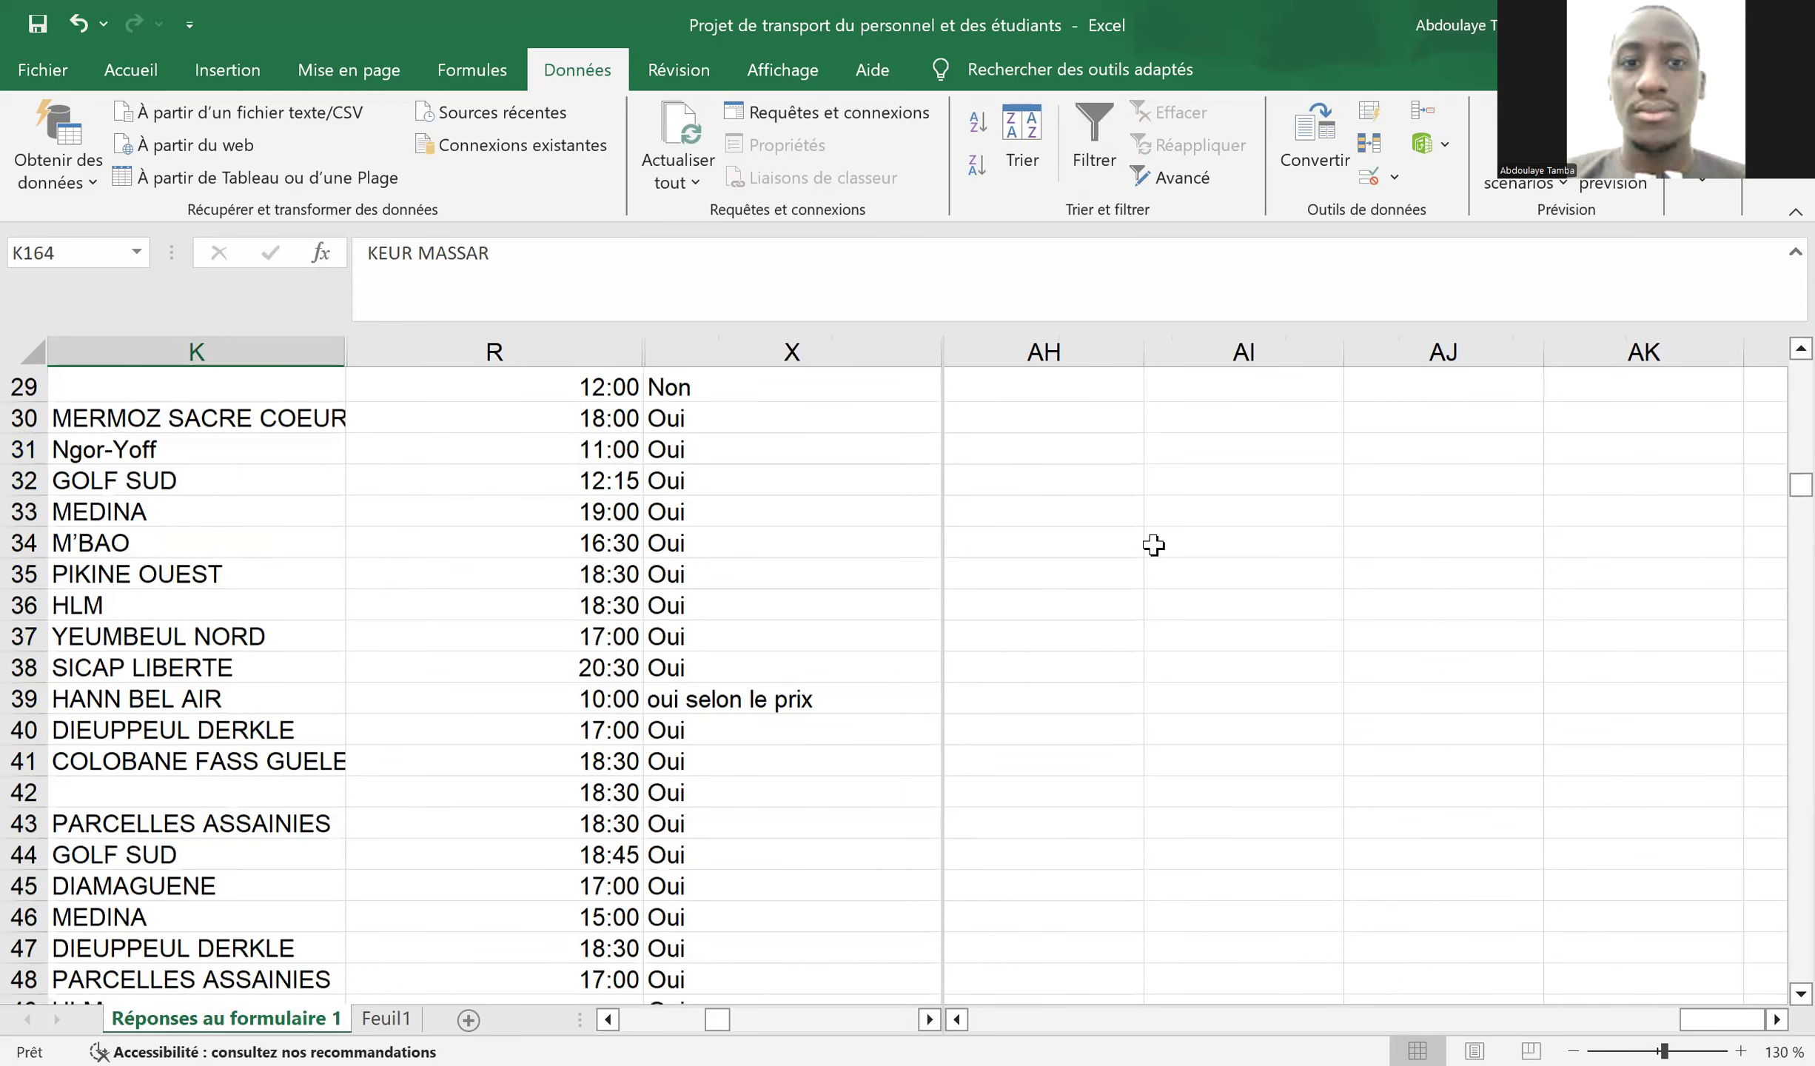
scroll(1153, 545, up, 9)
- Copy the 18:30 time from R4 into AJ2 as the bus departure time for KEUR MASSAR
click(1407, 429)
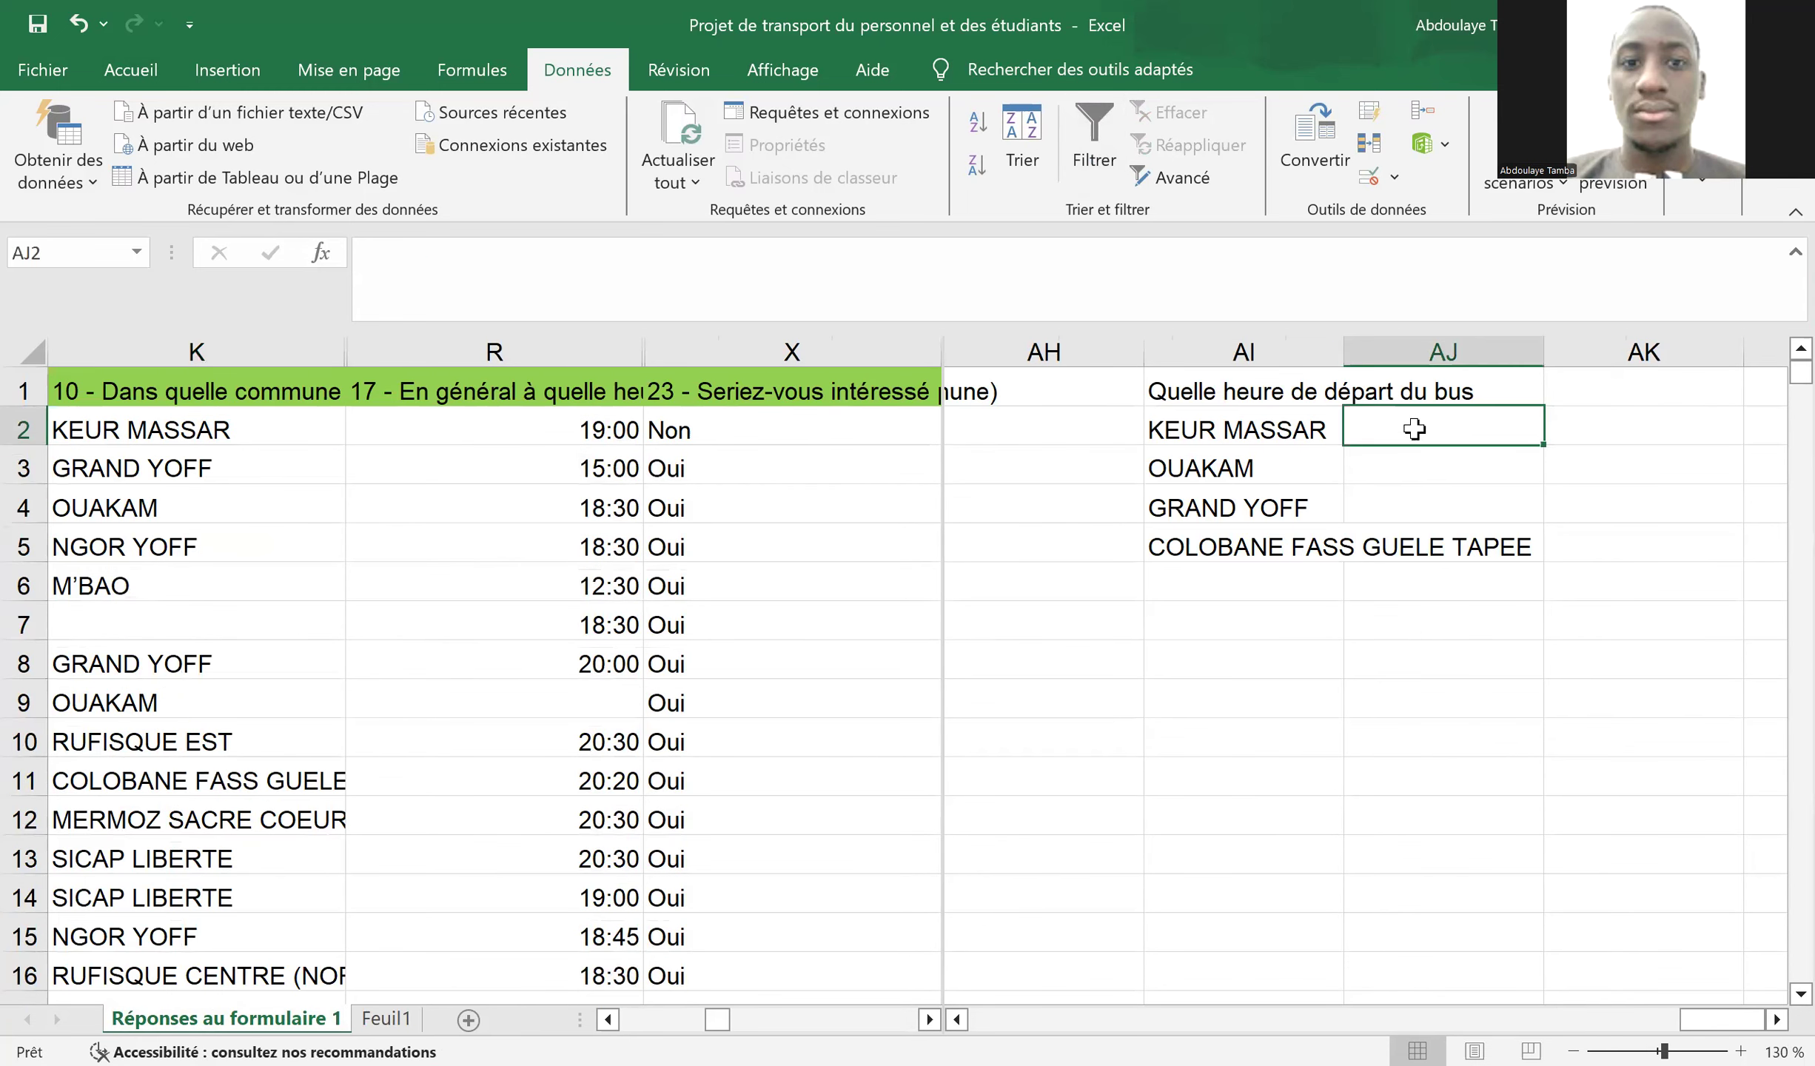
click(576, 511)
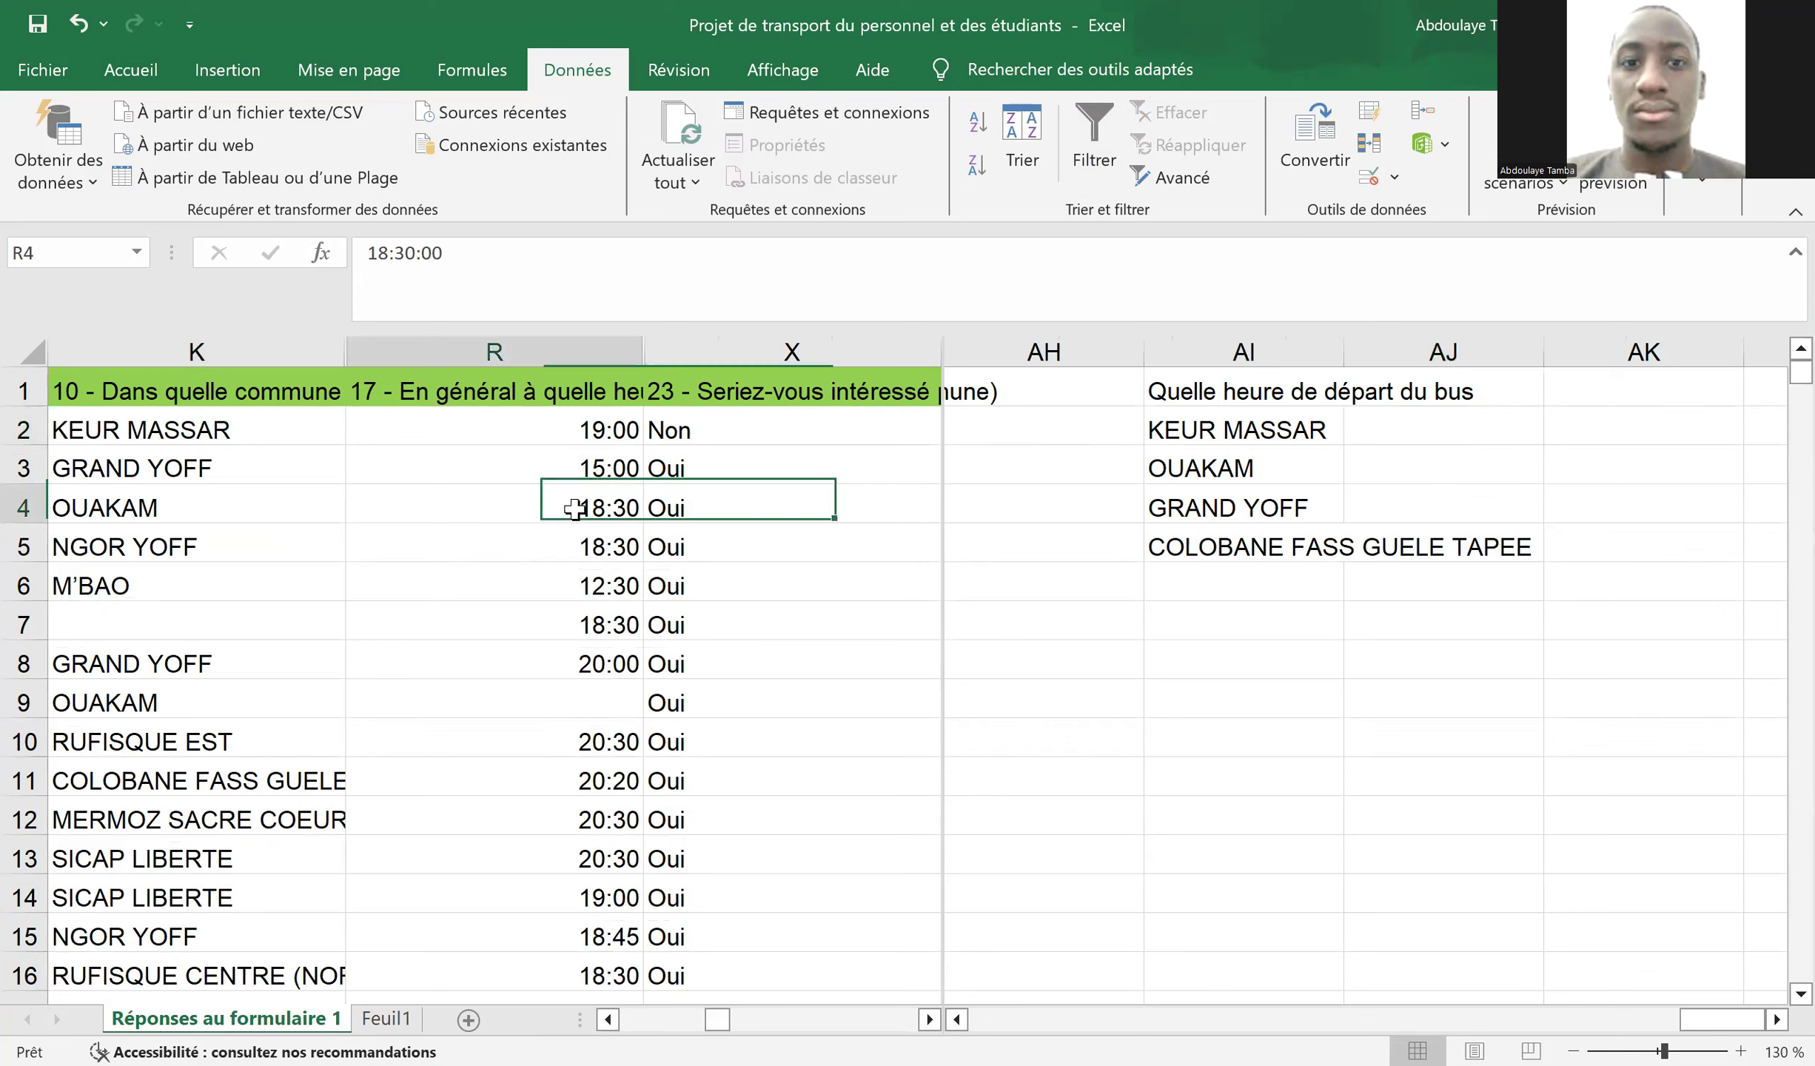
key(ctrl+c)
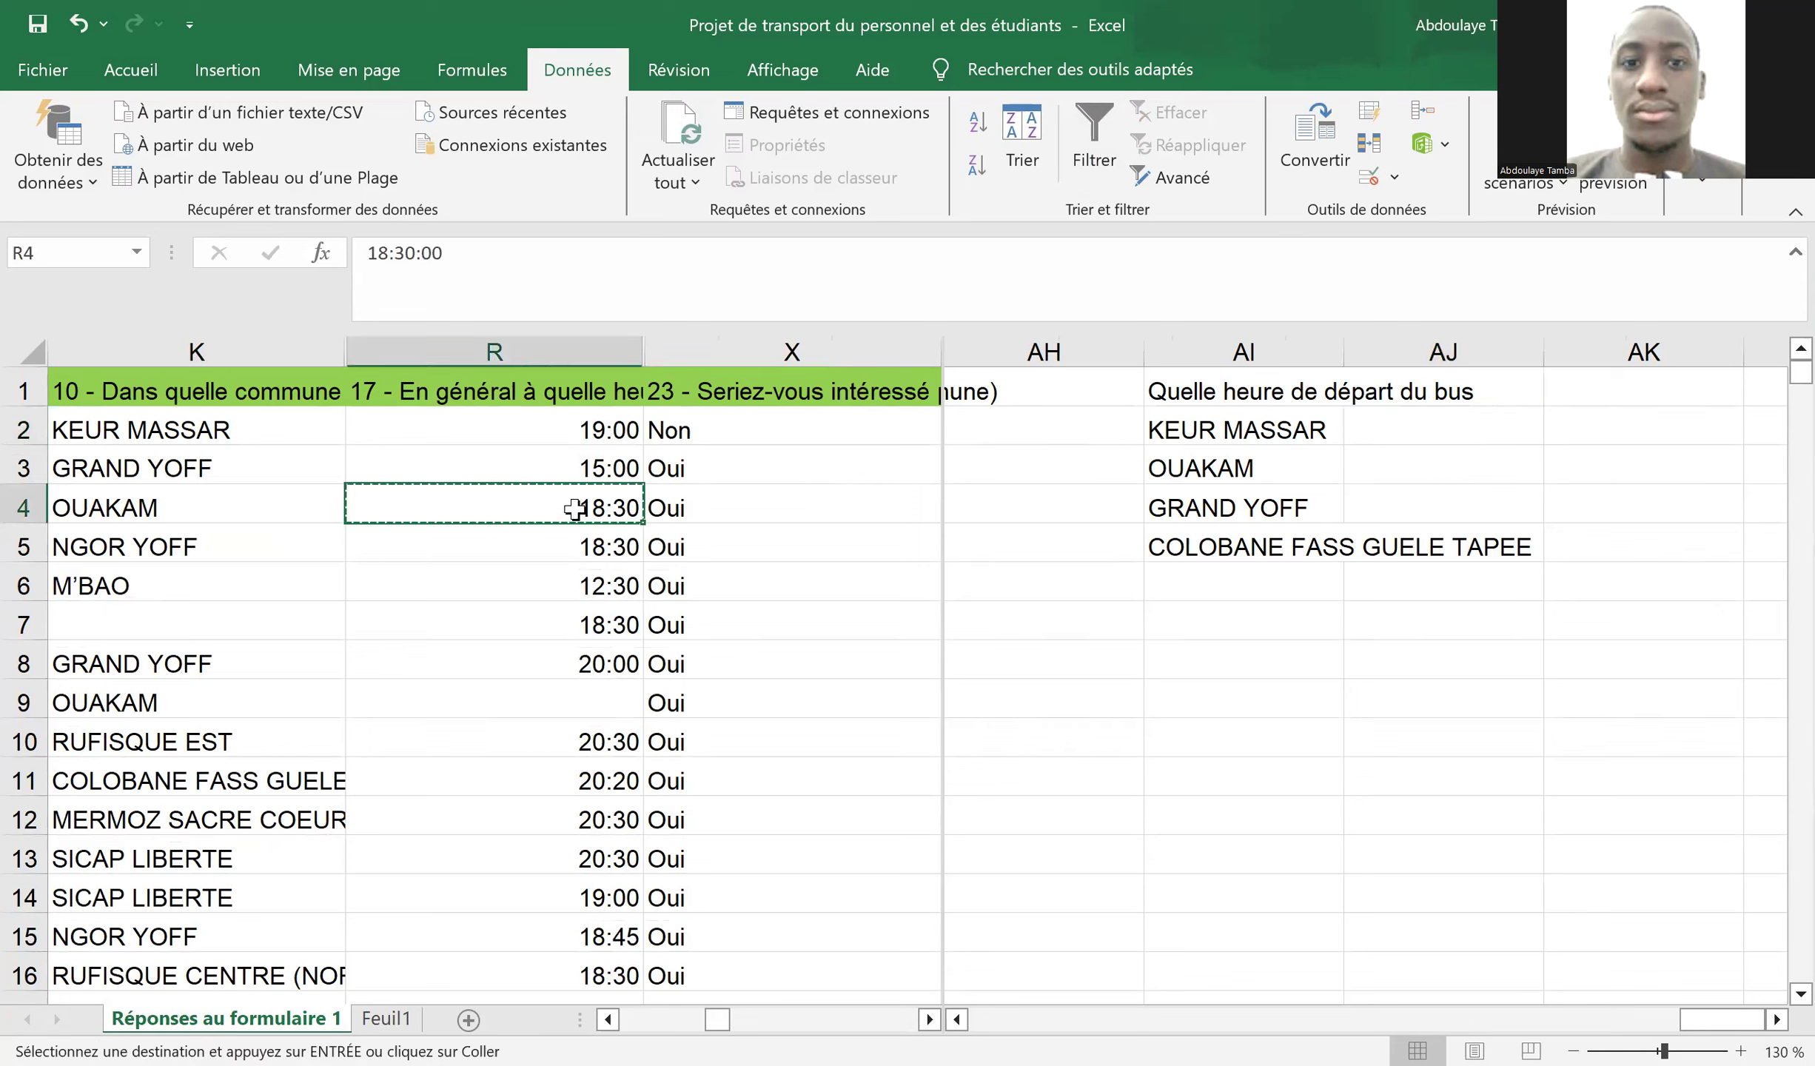
click(1415, 433)
key(ctrl+v)
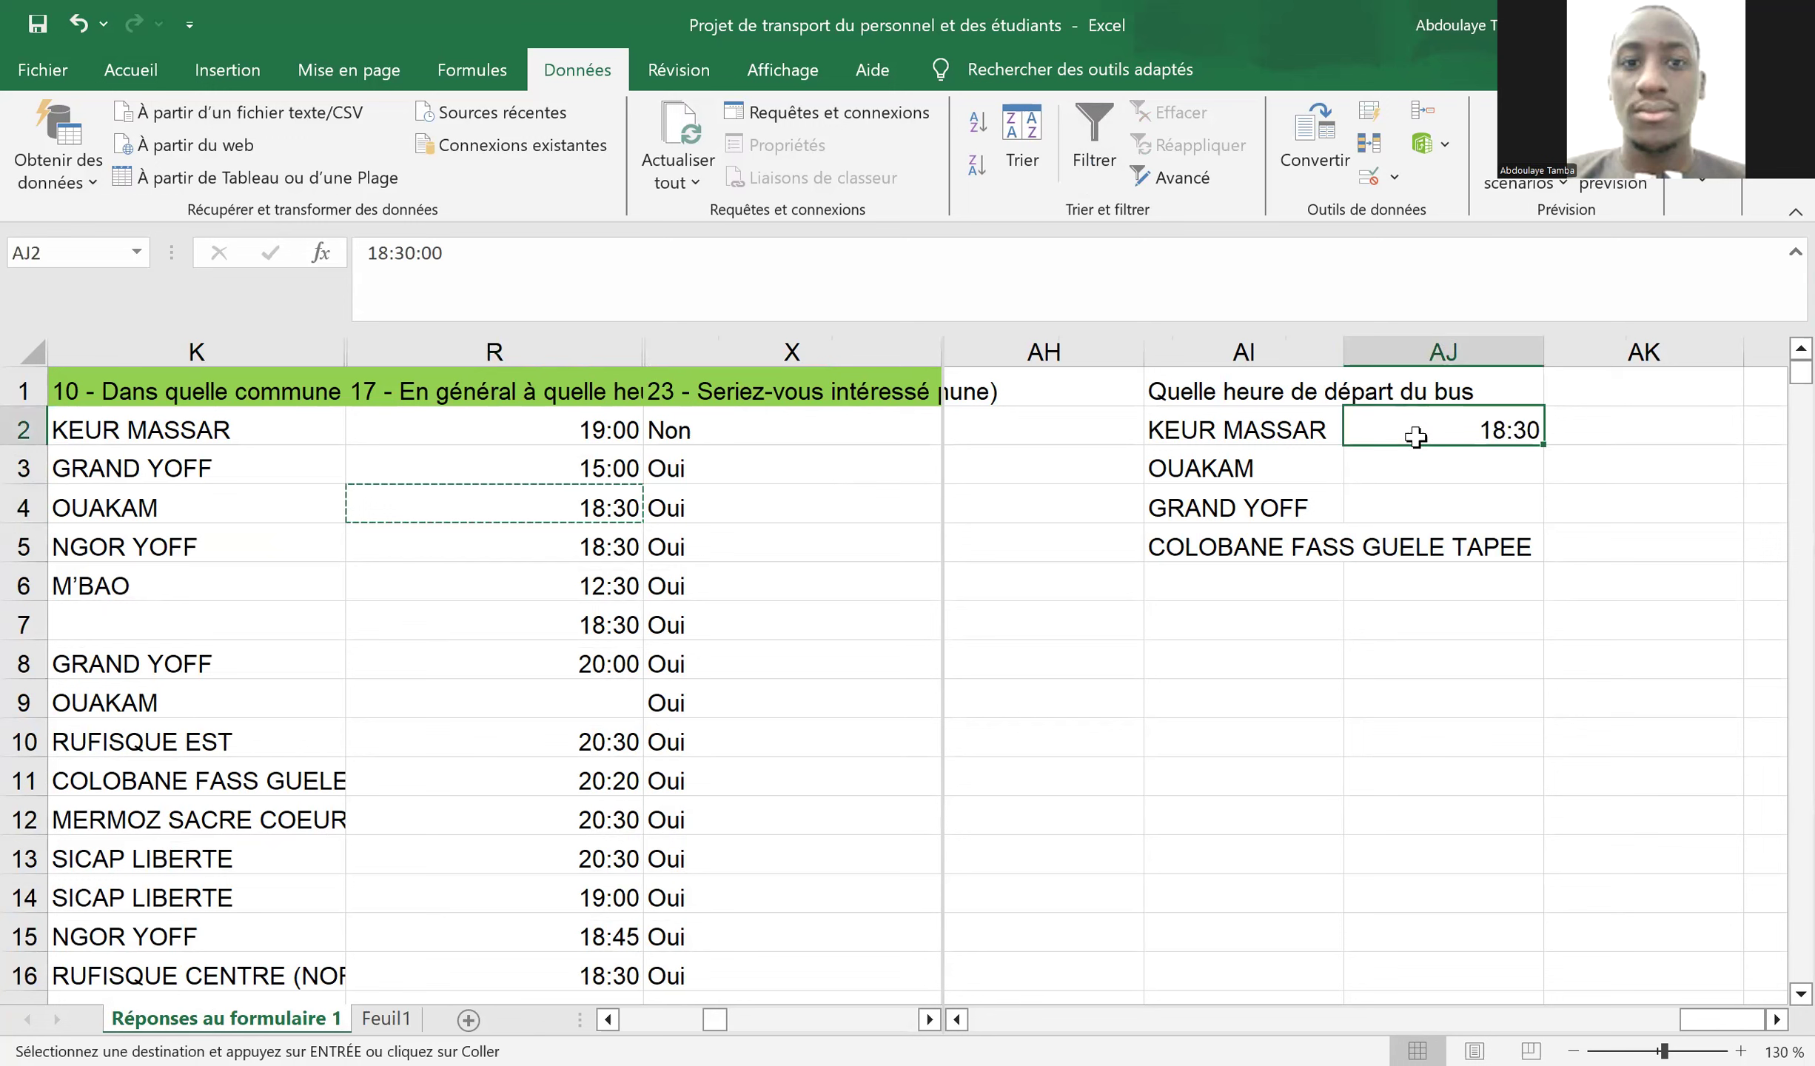
key(Escape)
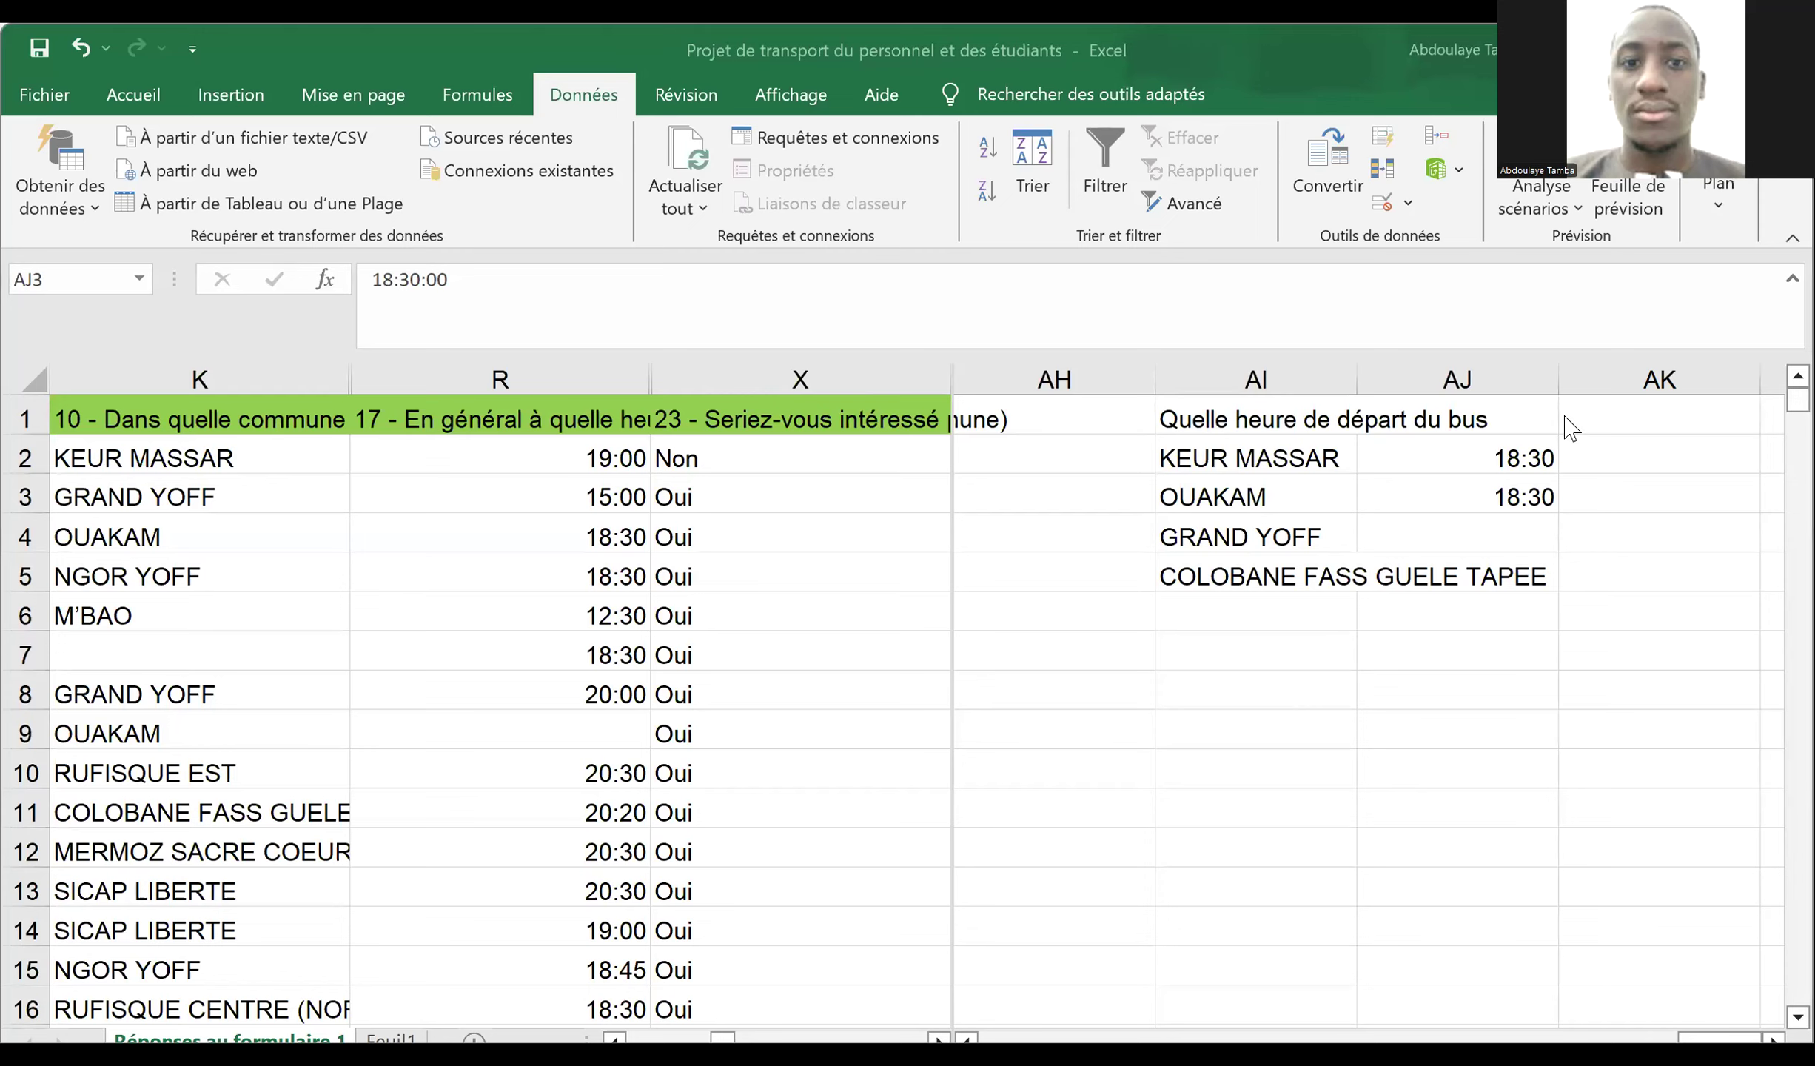
- Enter the heading "Tarif mensuel par commune" in cell AL1
key(Right)
key(Right)
key(Up)
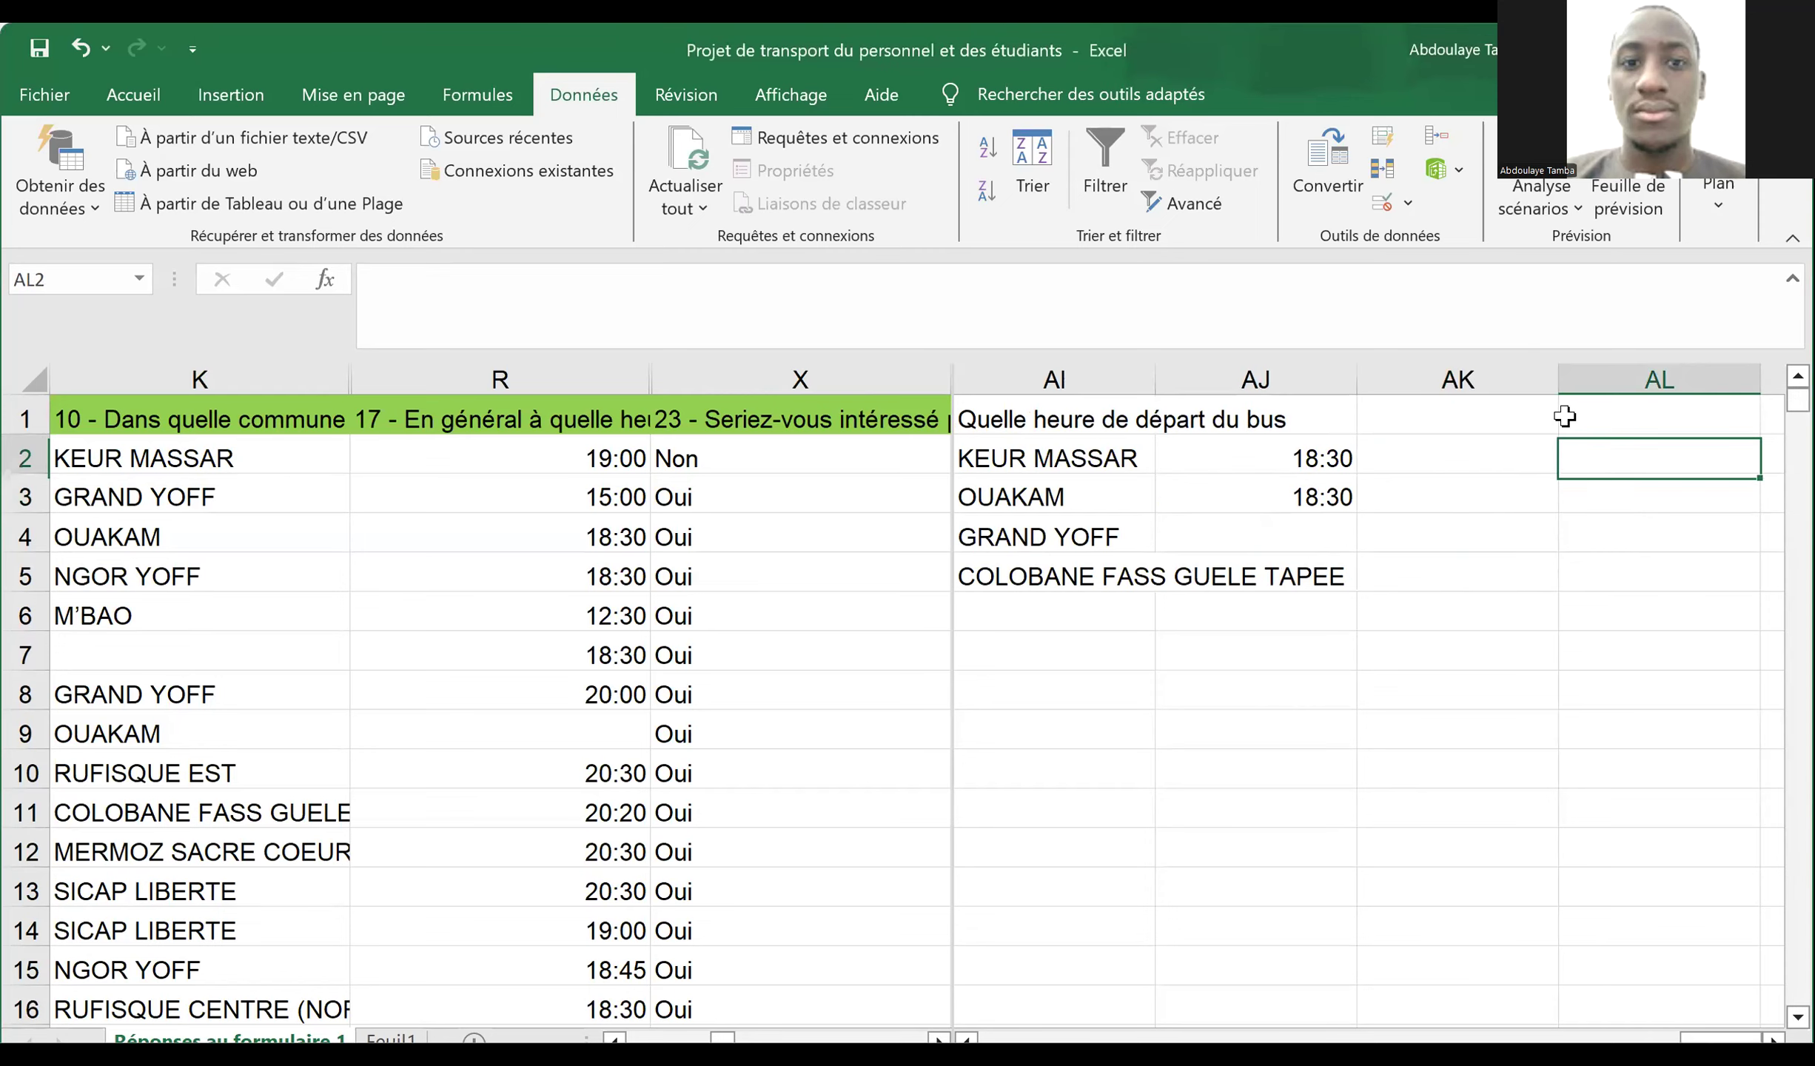
key(Up)
key(Right)
key(Right)
key(Left)
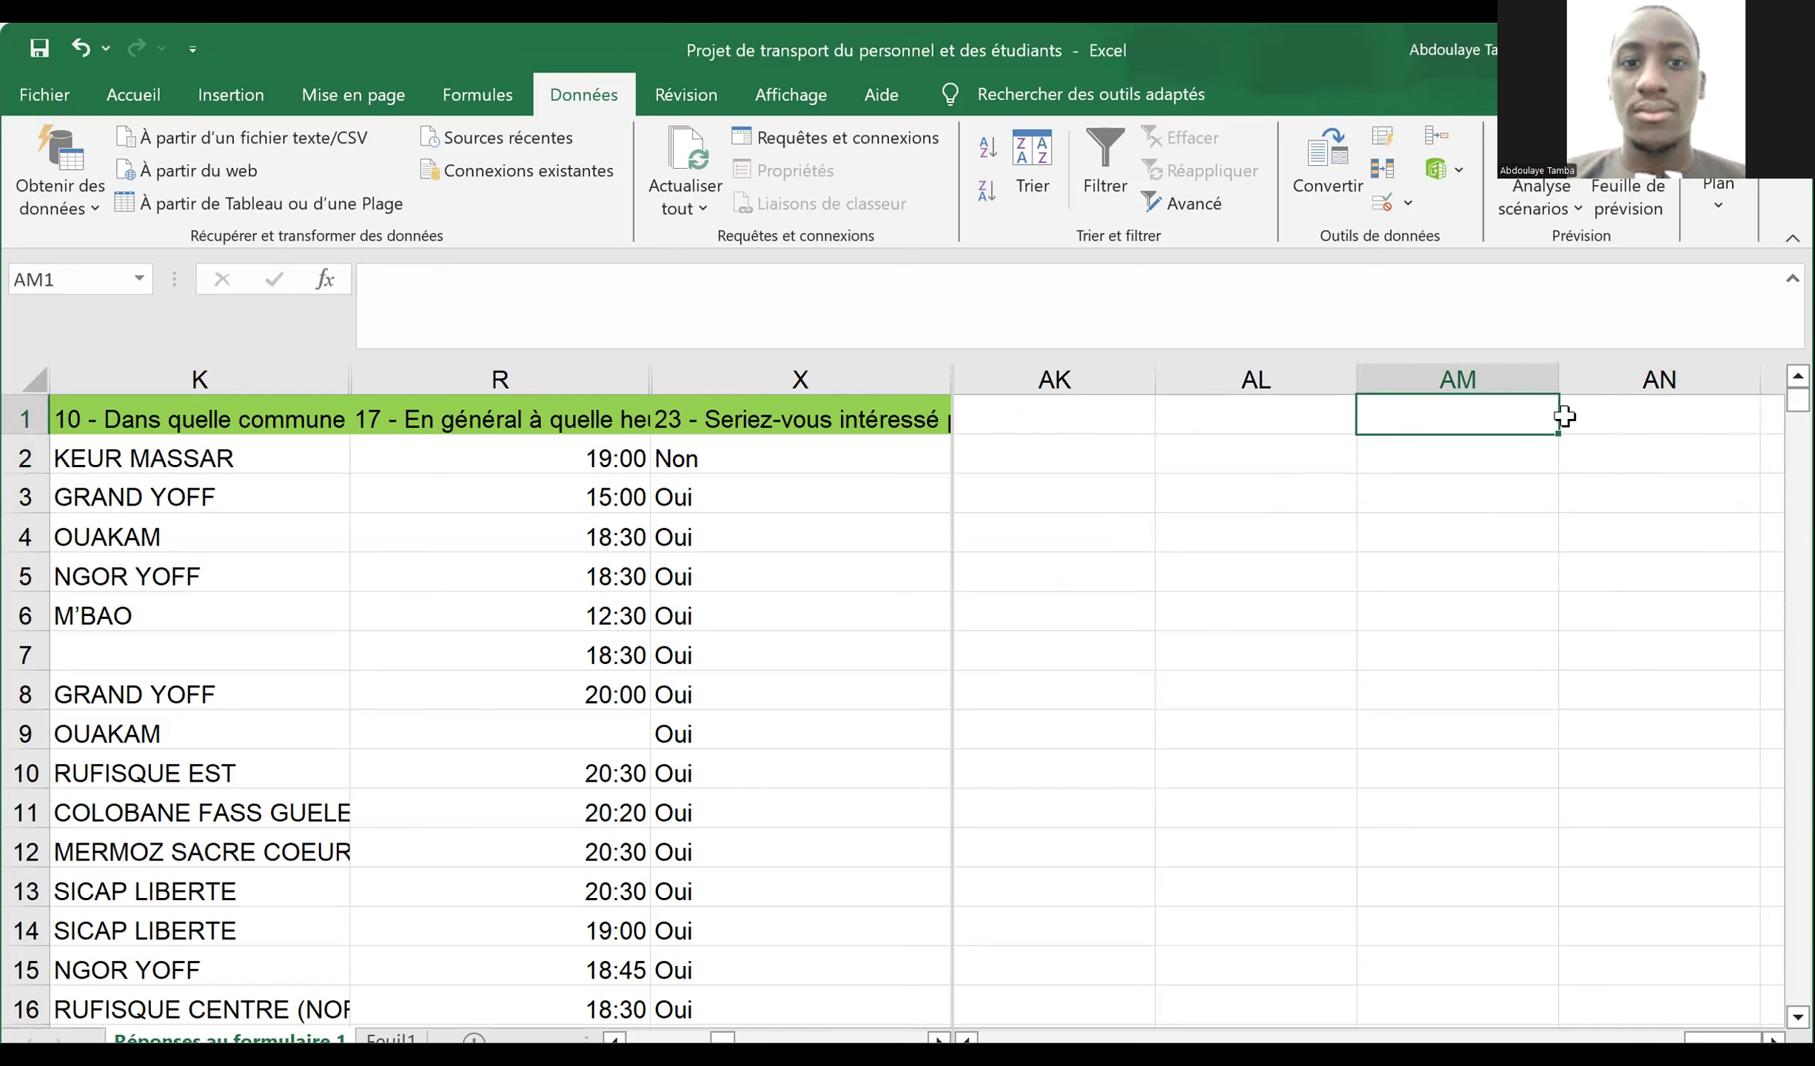
key(Left)
text(Trar)
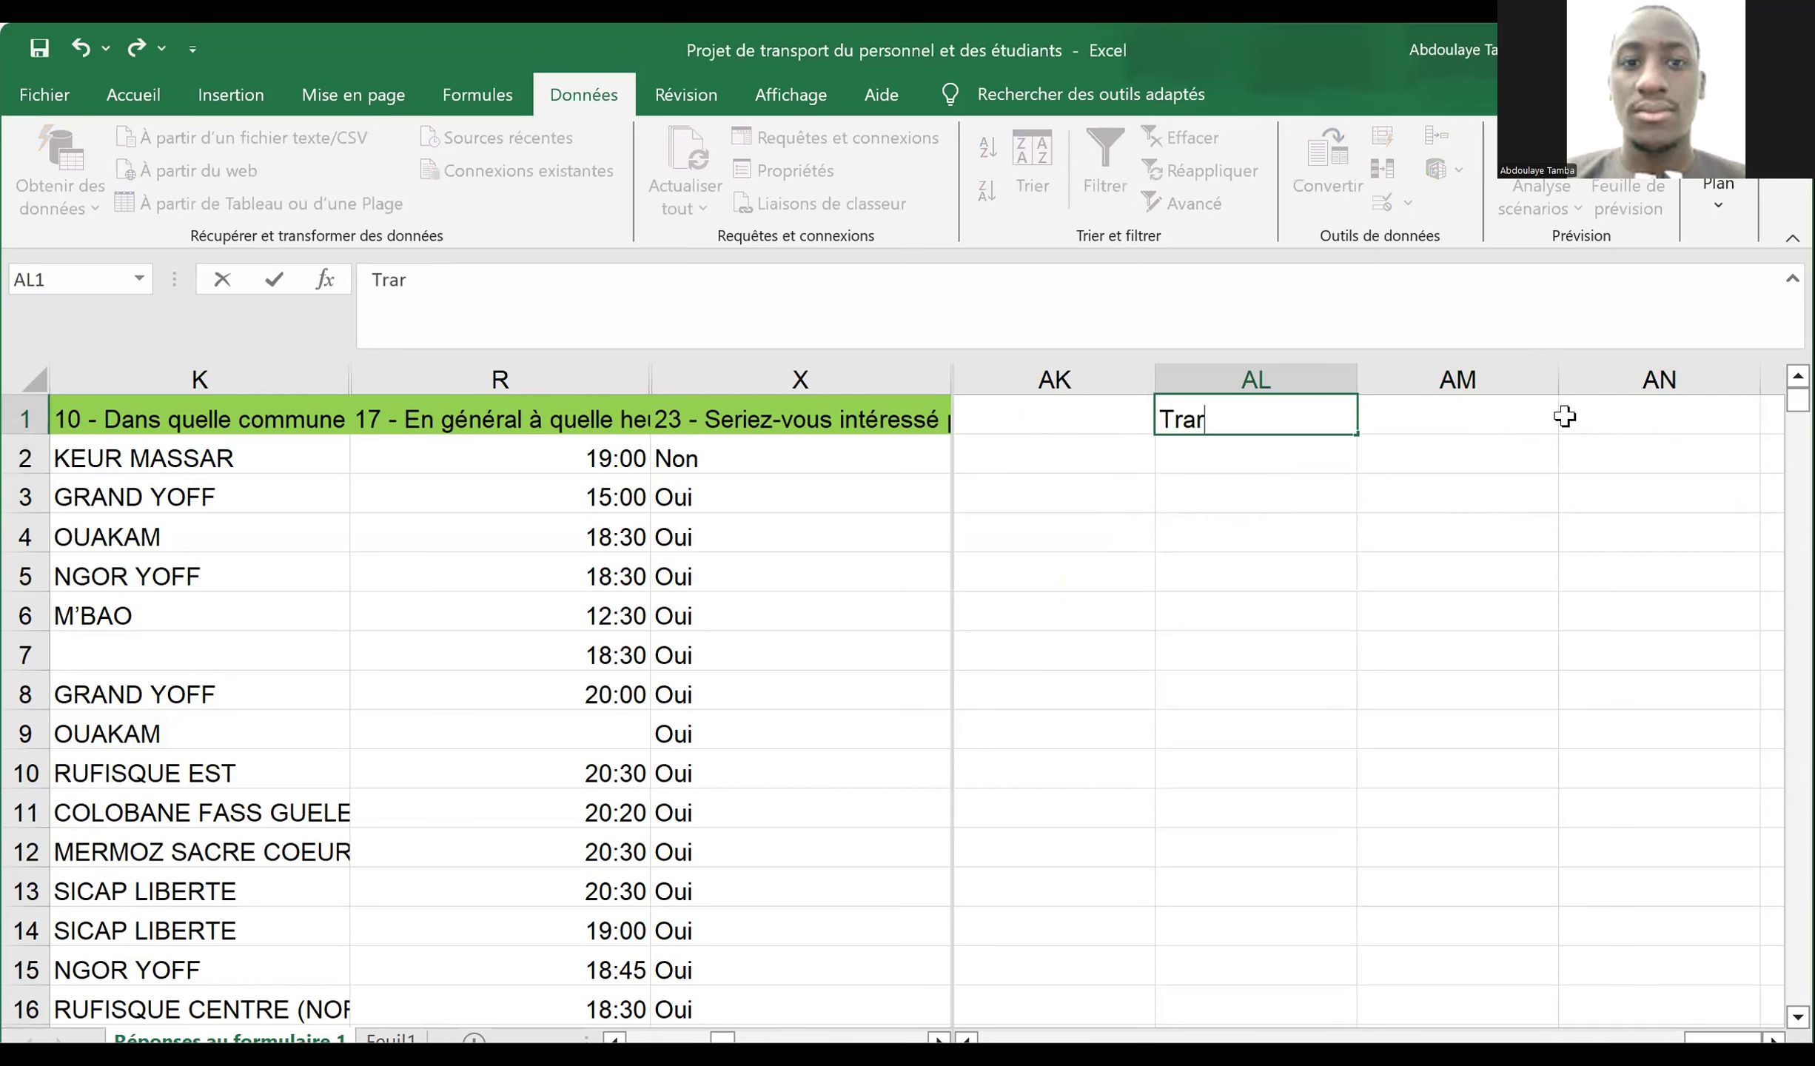
key(BackSpace)
key(BackSpace)
key(BackSpace)
text(arif meens)
key(BackSpace)
key(BackSpace)
key(BackSpace)
text(e)
key(BackSpace)
text(nsuel)
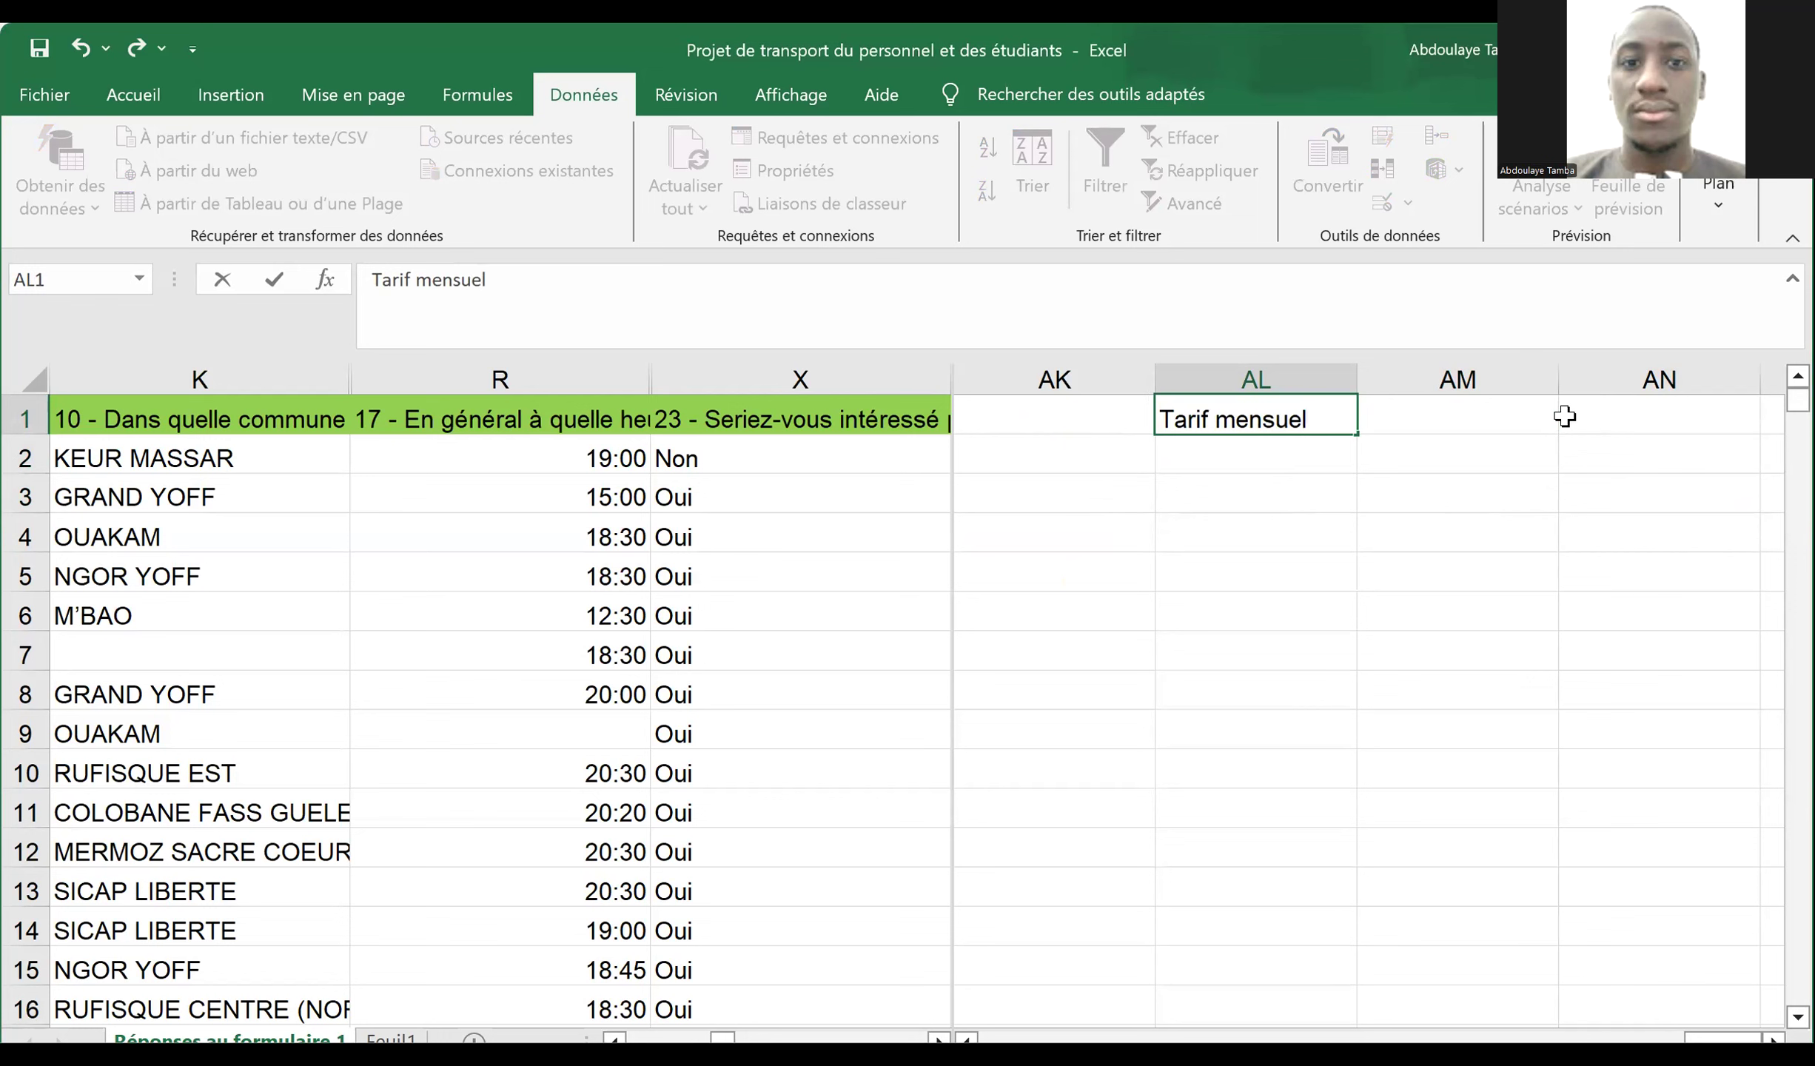
text( par comm)
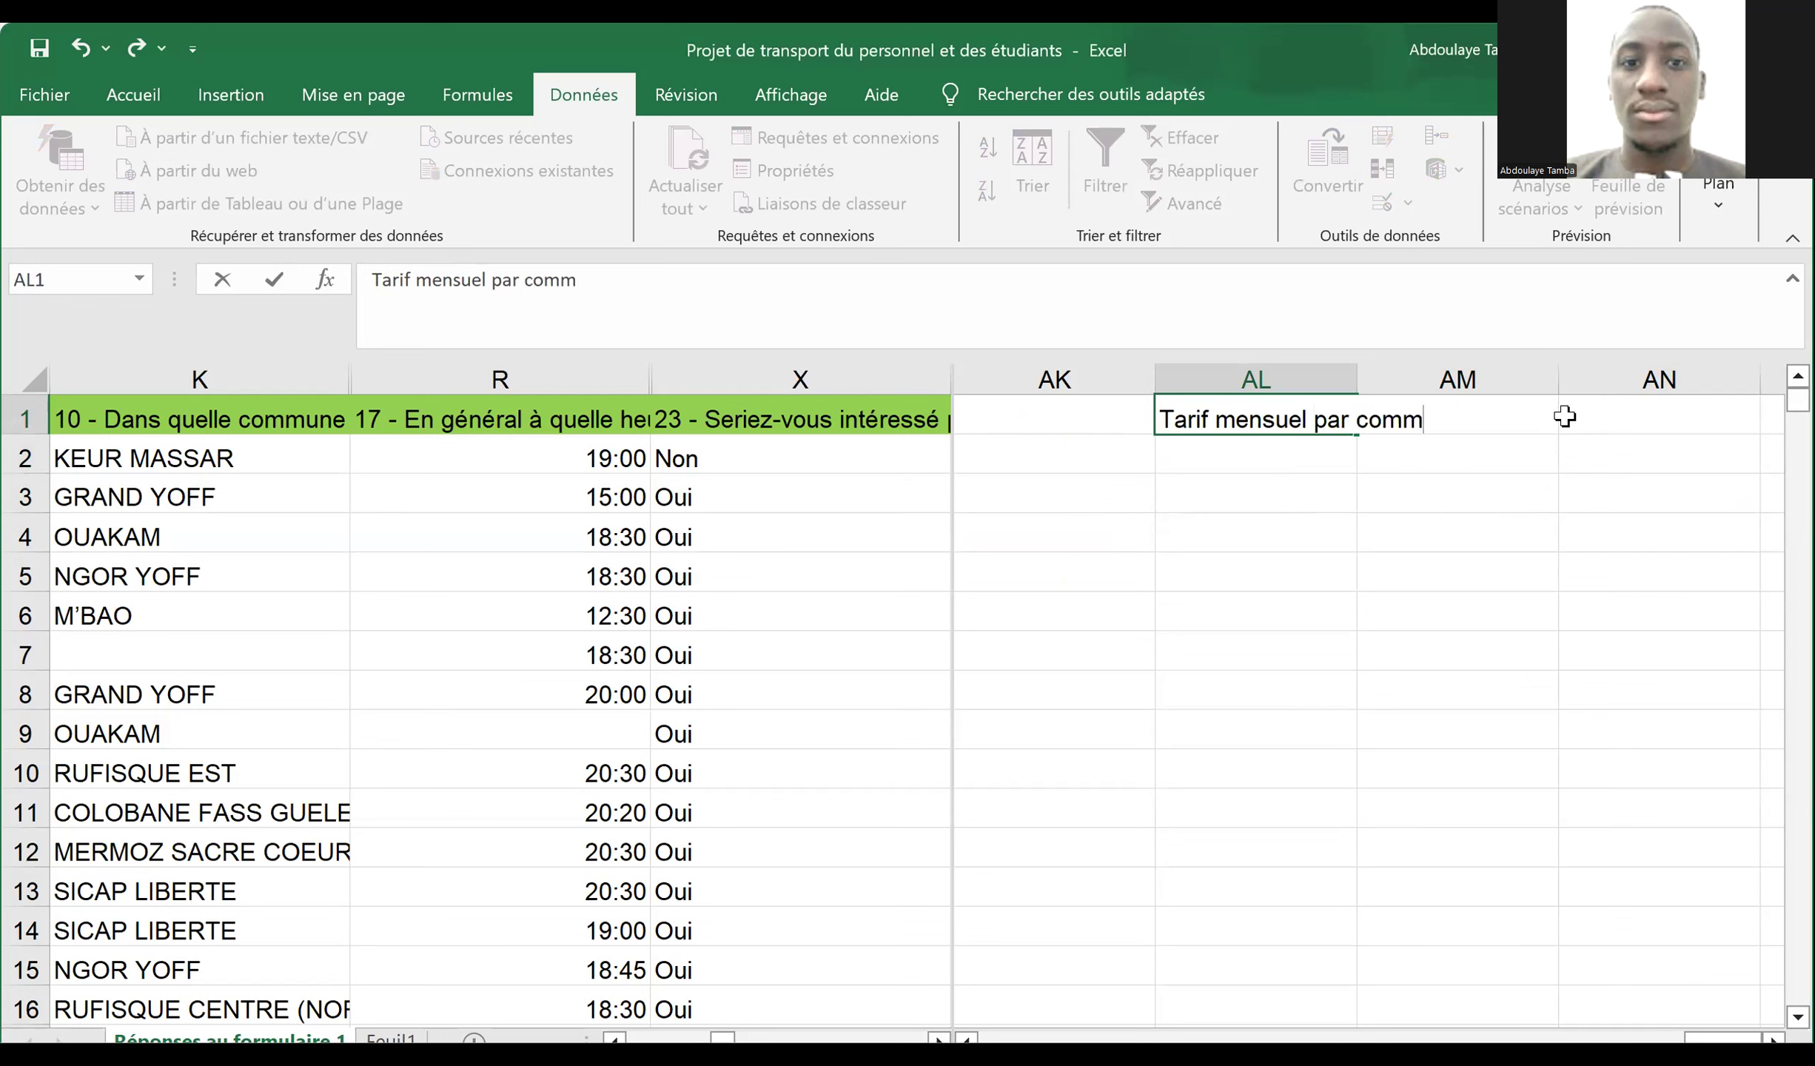
text(une)
key(Return)
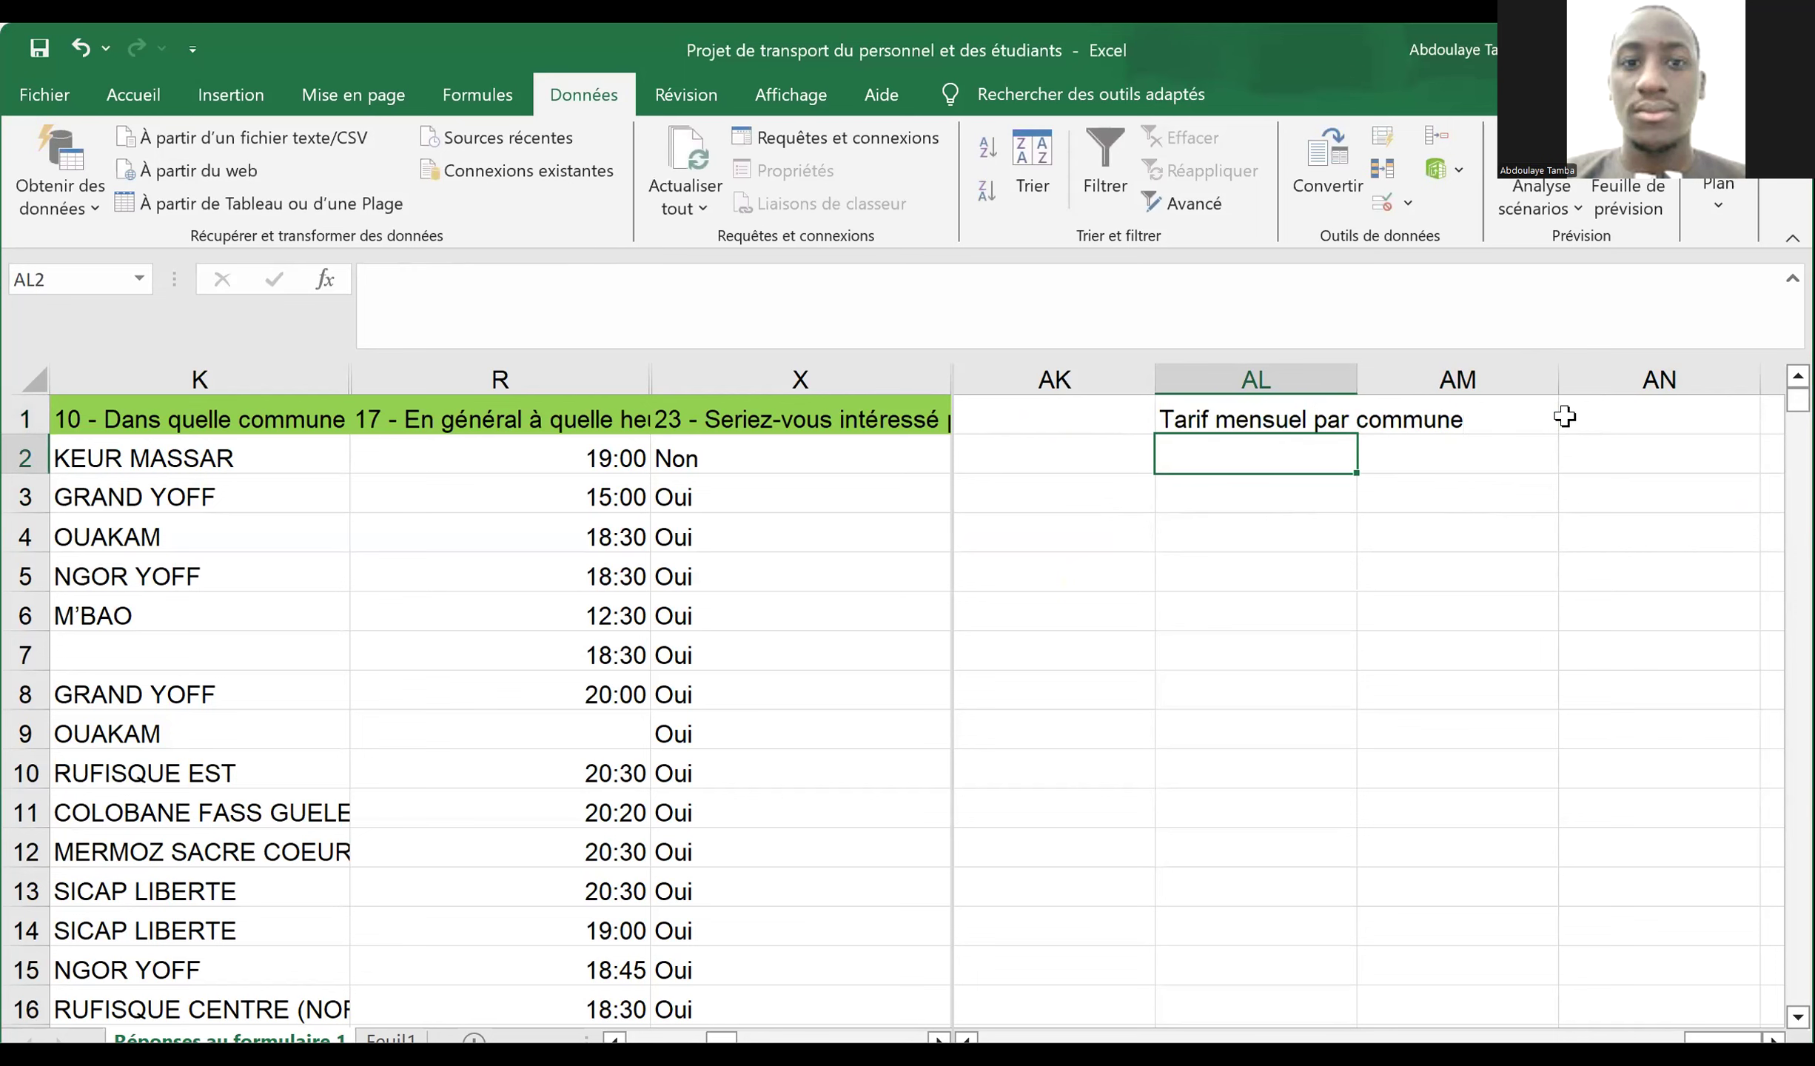
- Copy the commune name KEUR MASSAR from K2 into AK2 beneath the monthly fare heading
key(Left)
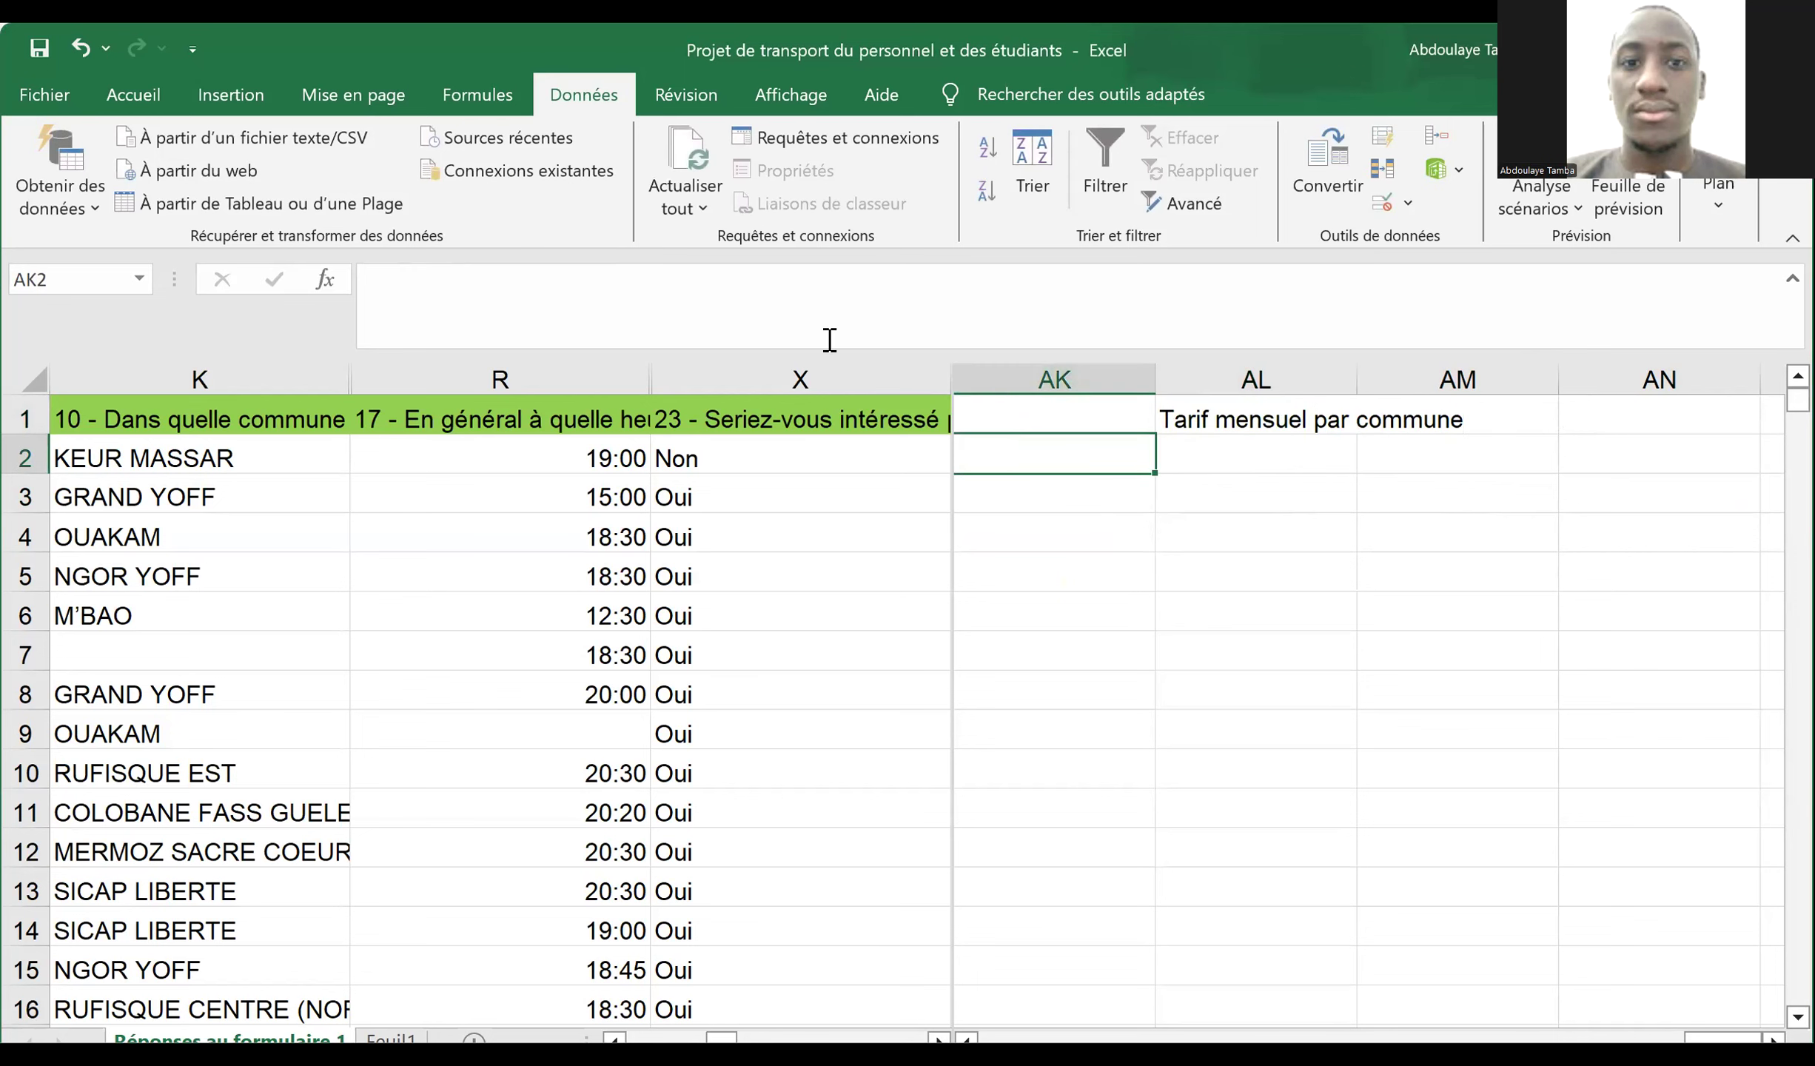
click(230, 444)
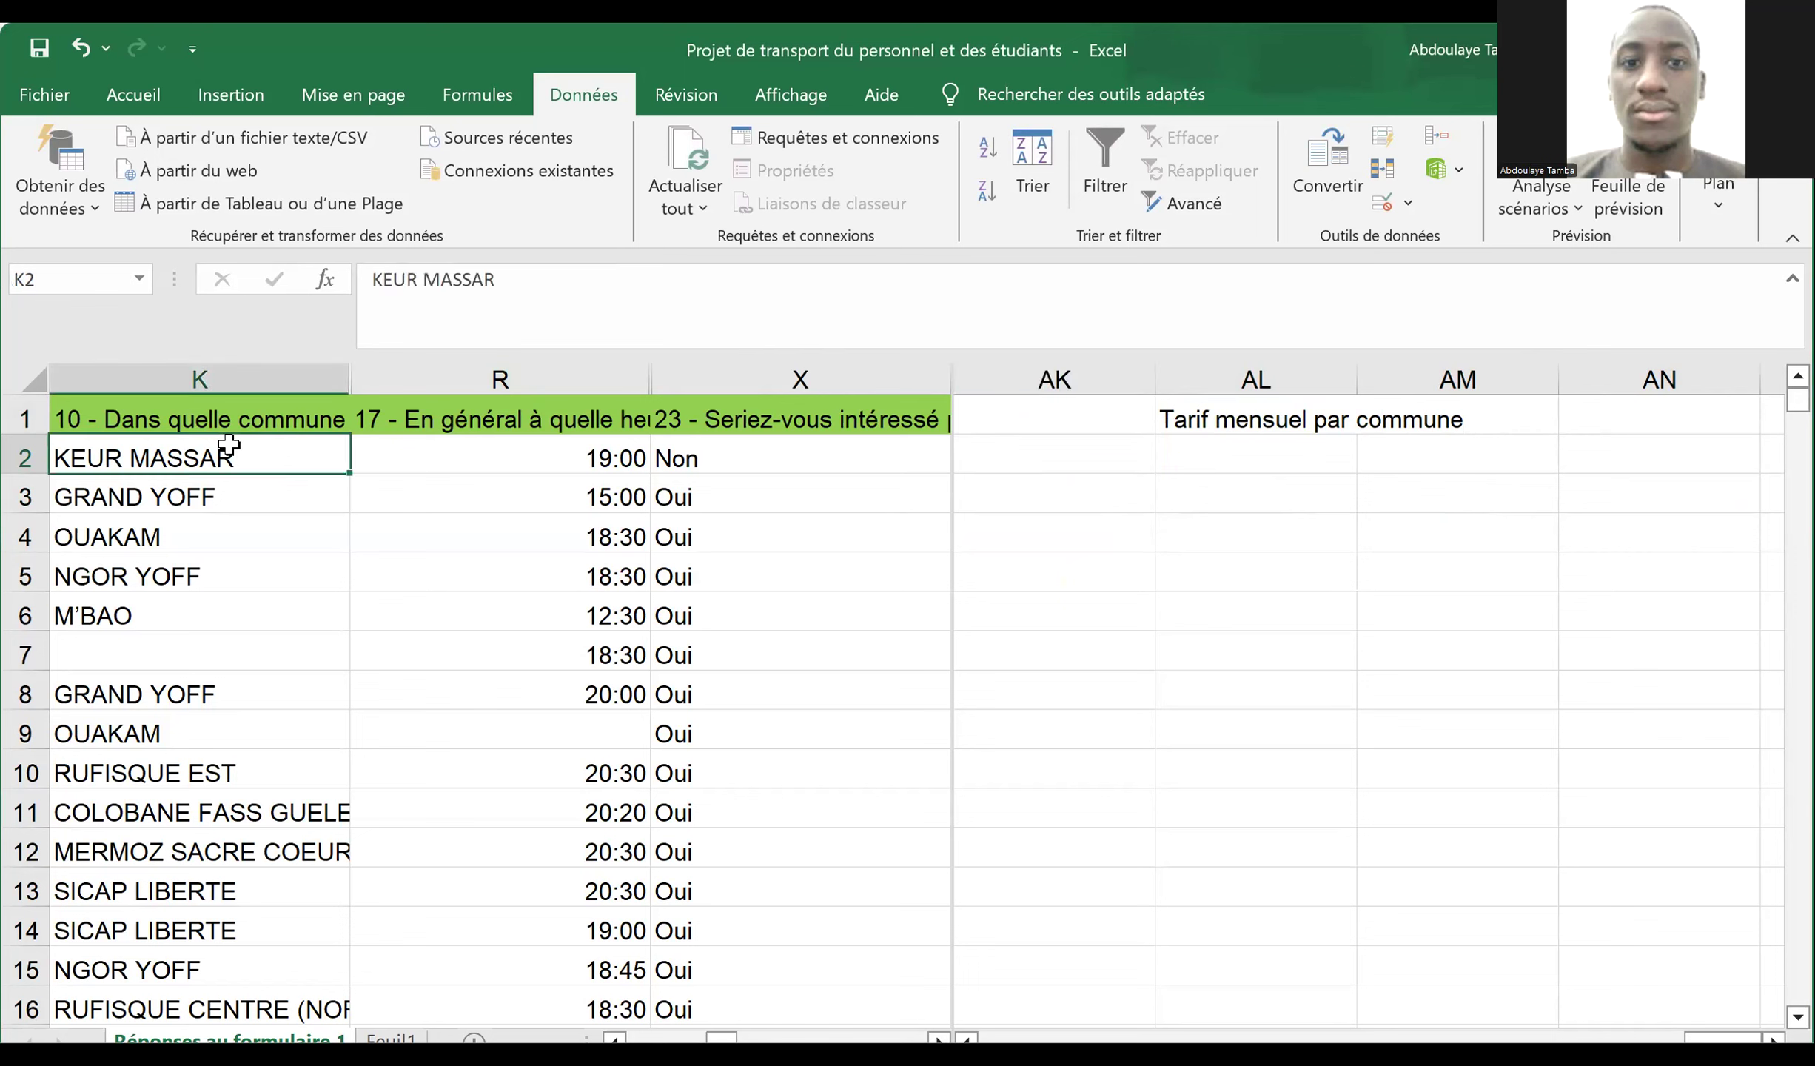
key(ctrl+c)
click(998, 467)
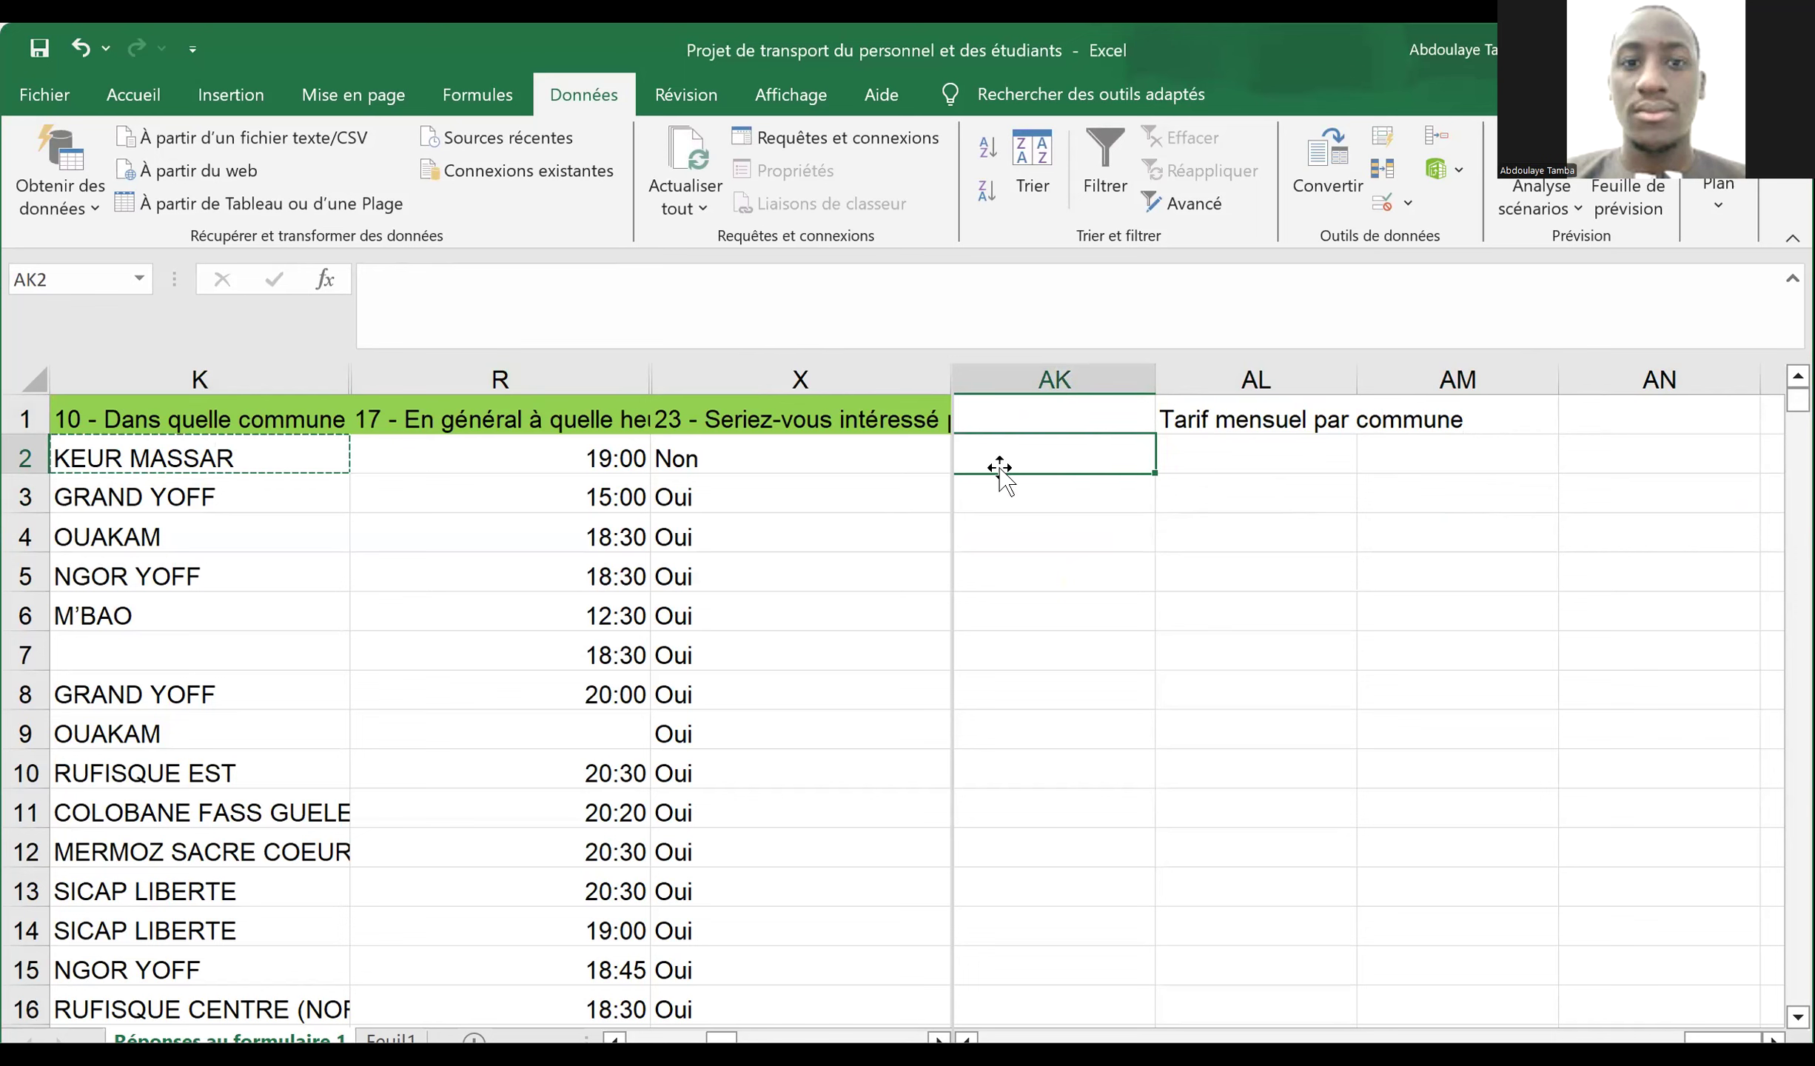
key(ctrl+v)
key(Escape)
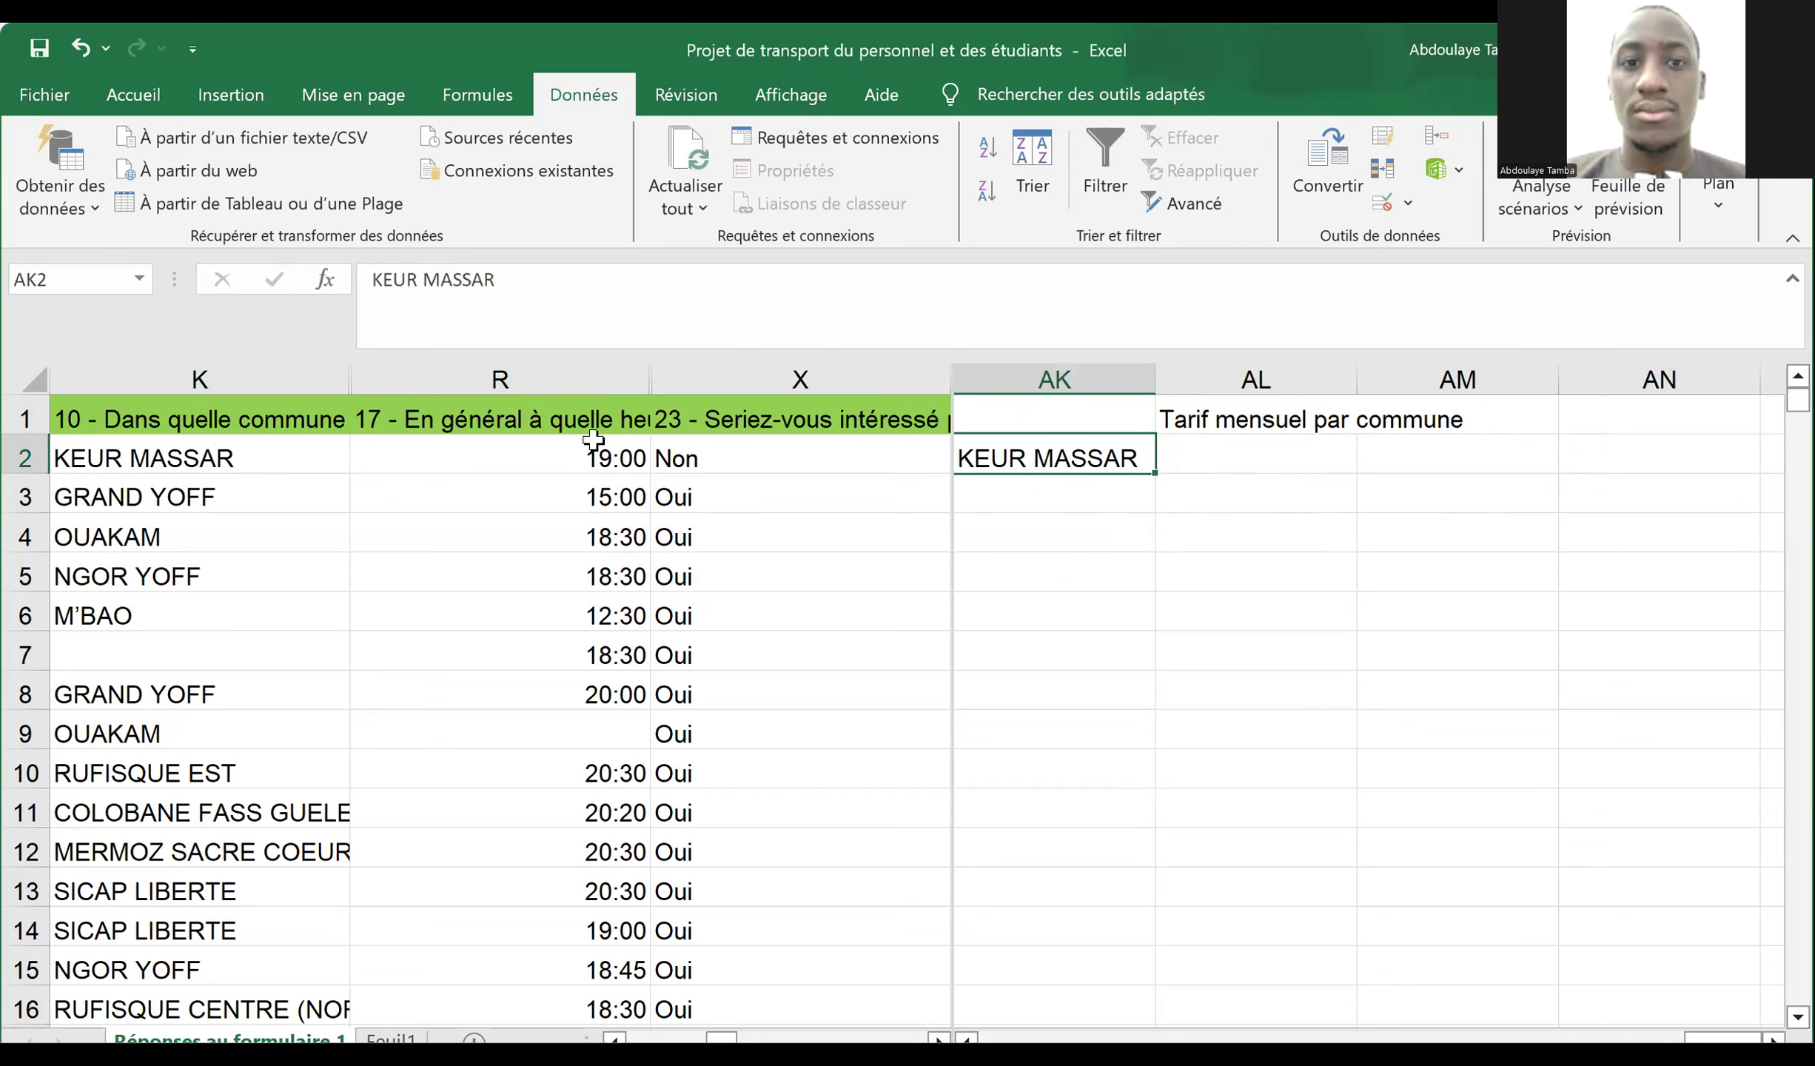
- Remove the fill colour from the ESP departure time question header in R1
click(295, 428)
scroll(295, 431, left, 3)
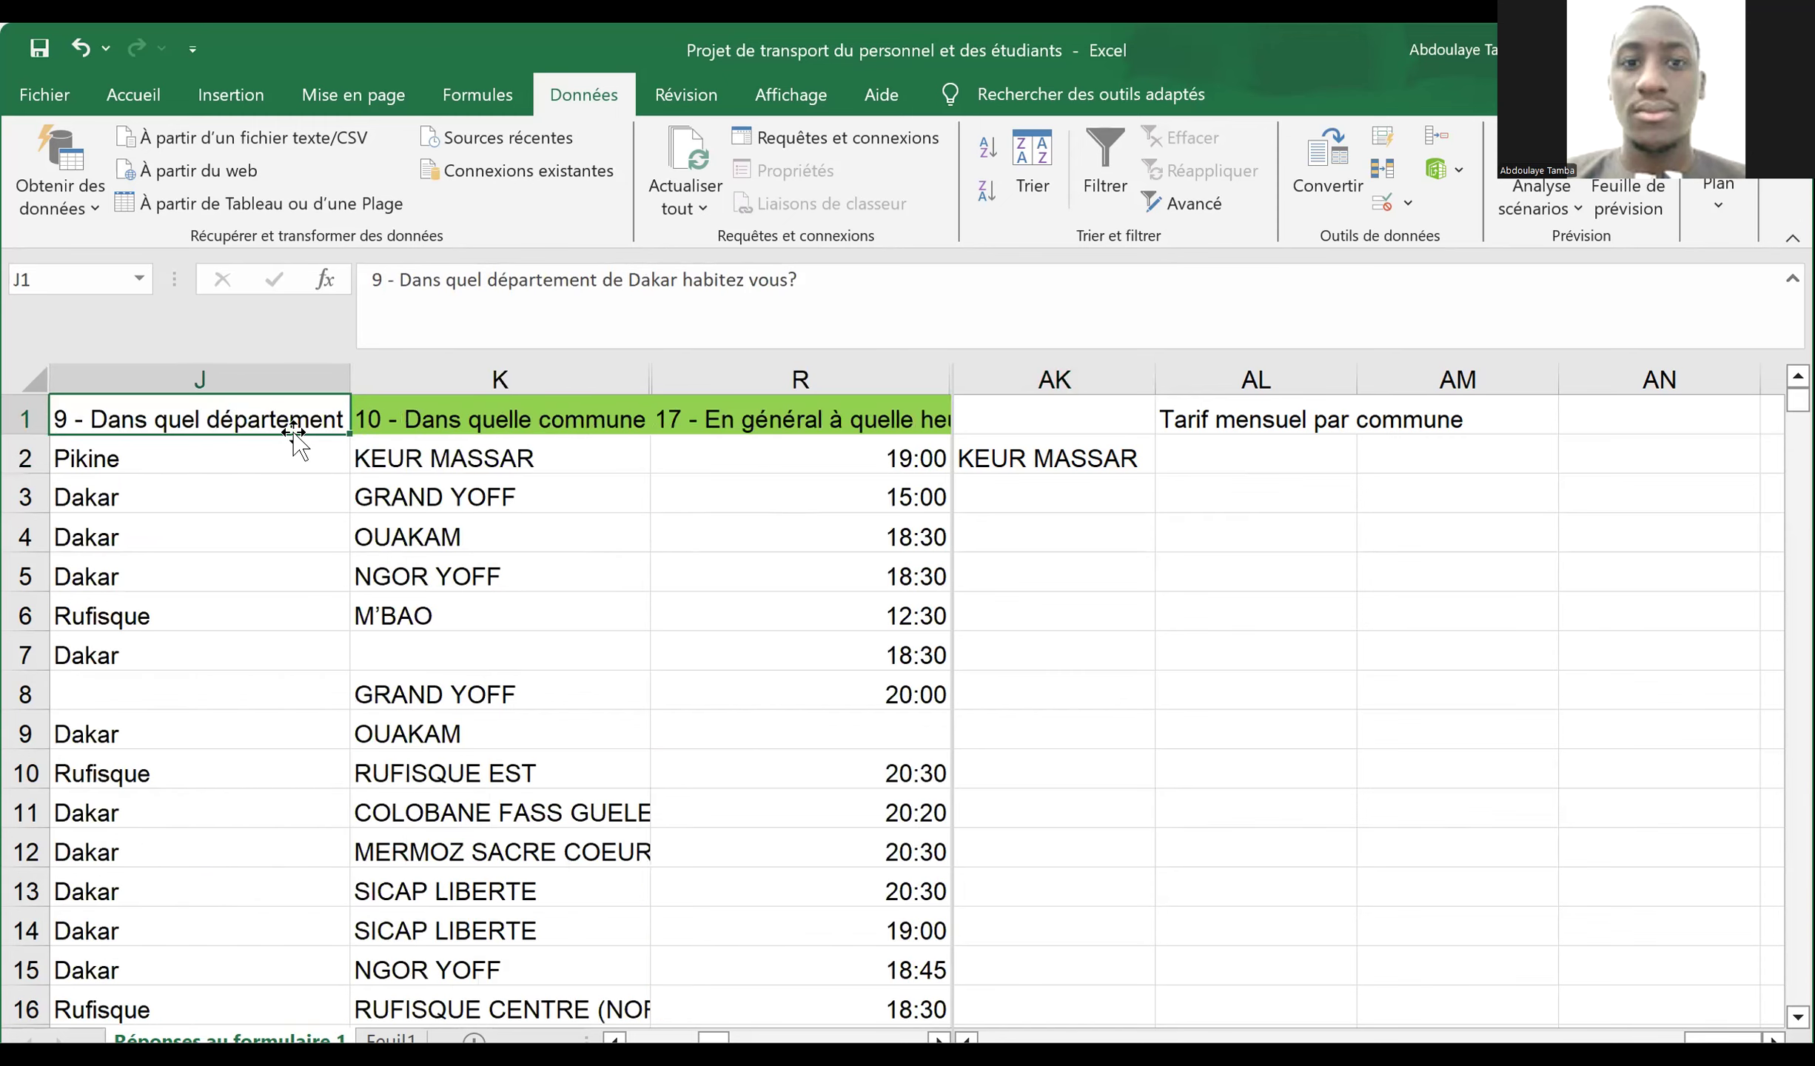
scroll(293, 431, right, 1)
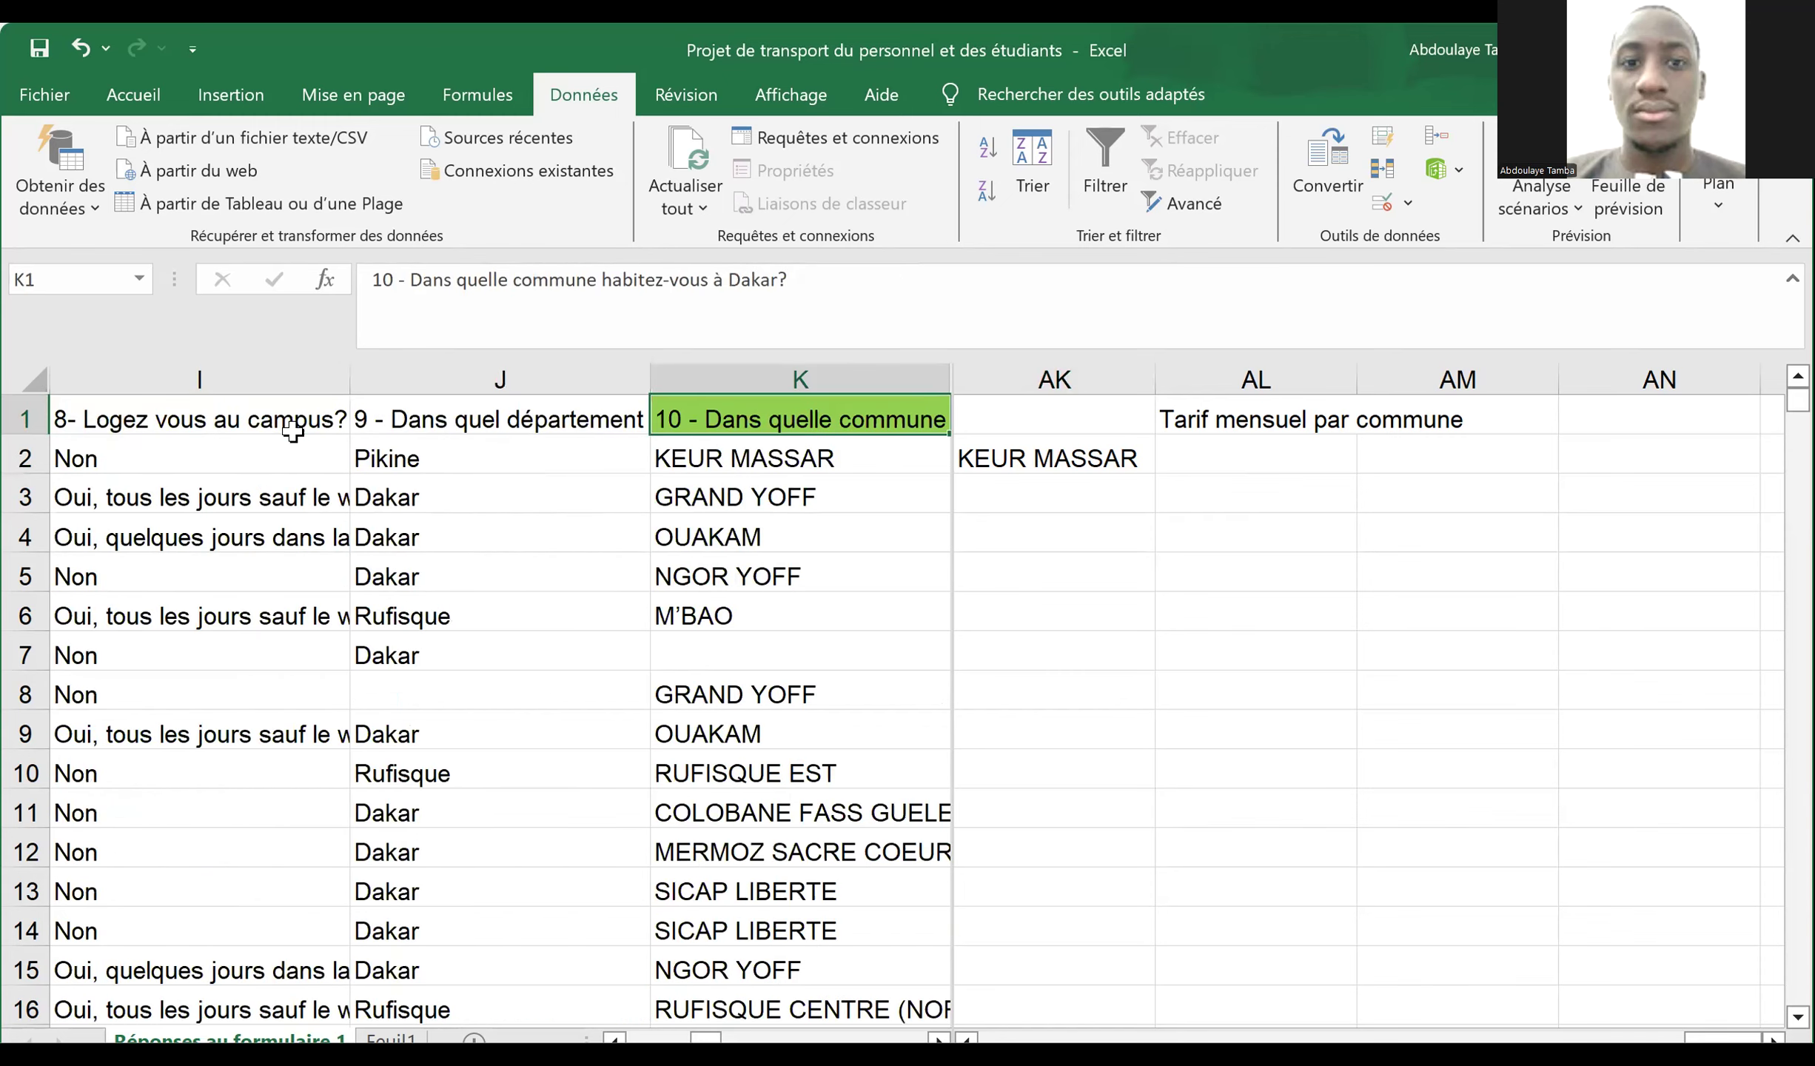
key(Right)
scroll(293, 432, right, 2)
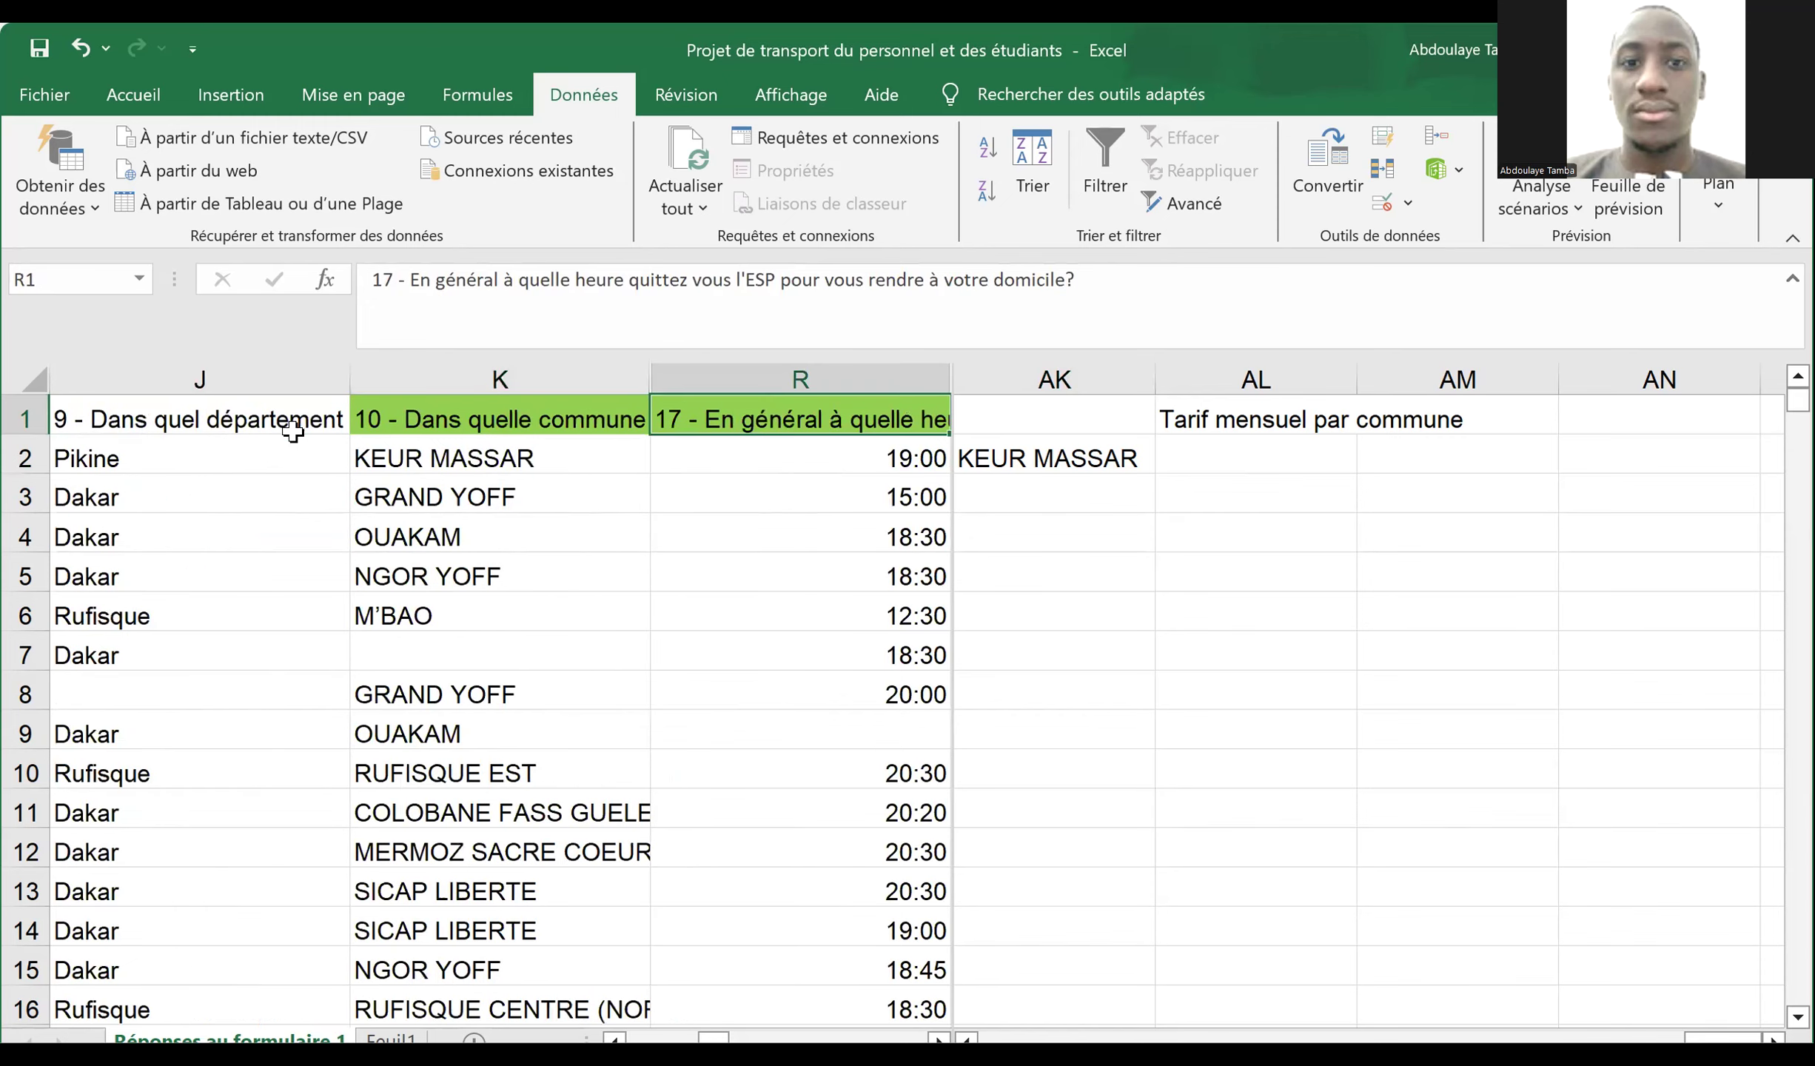
key(shift+Right)
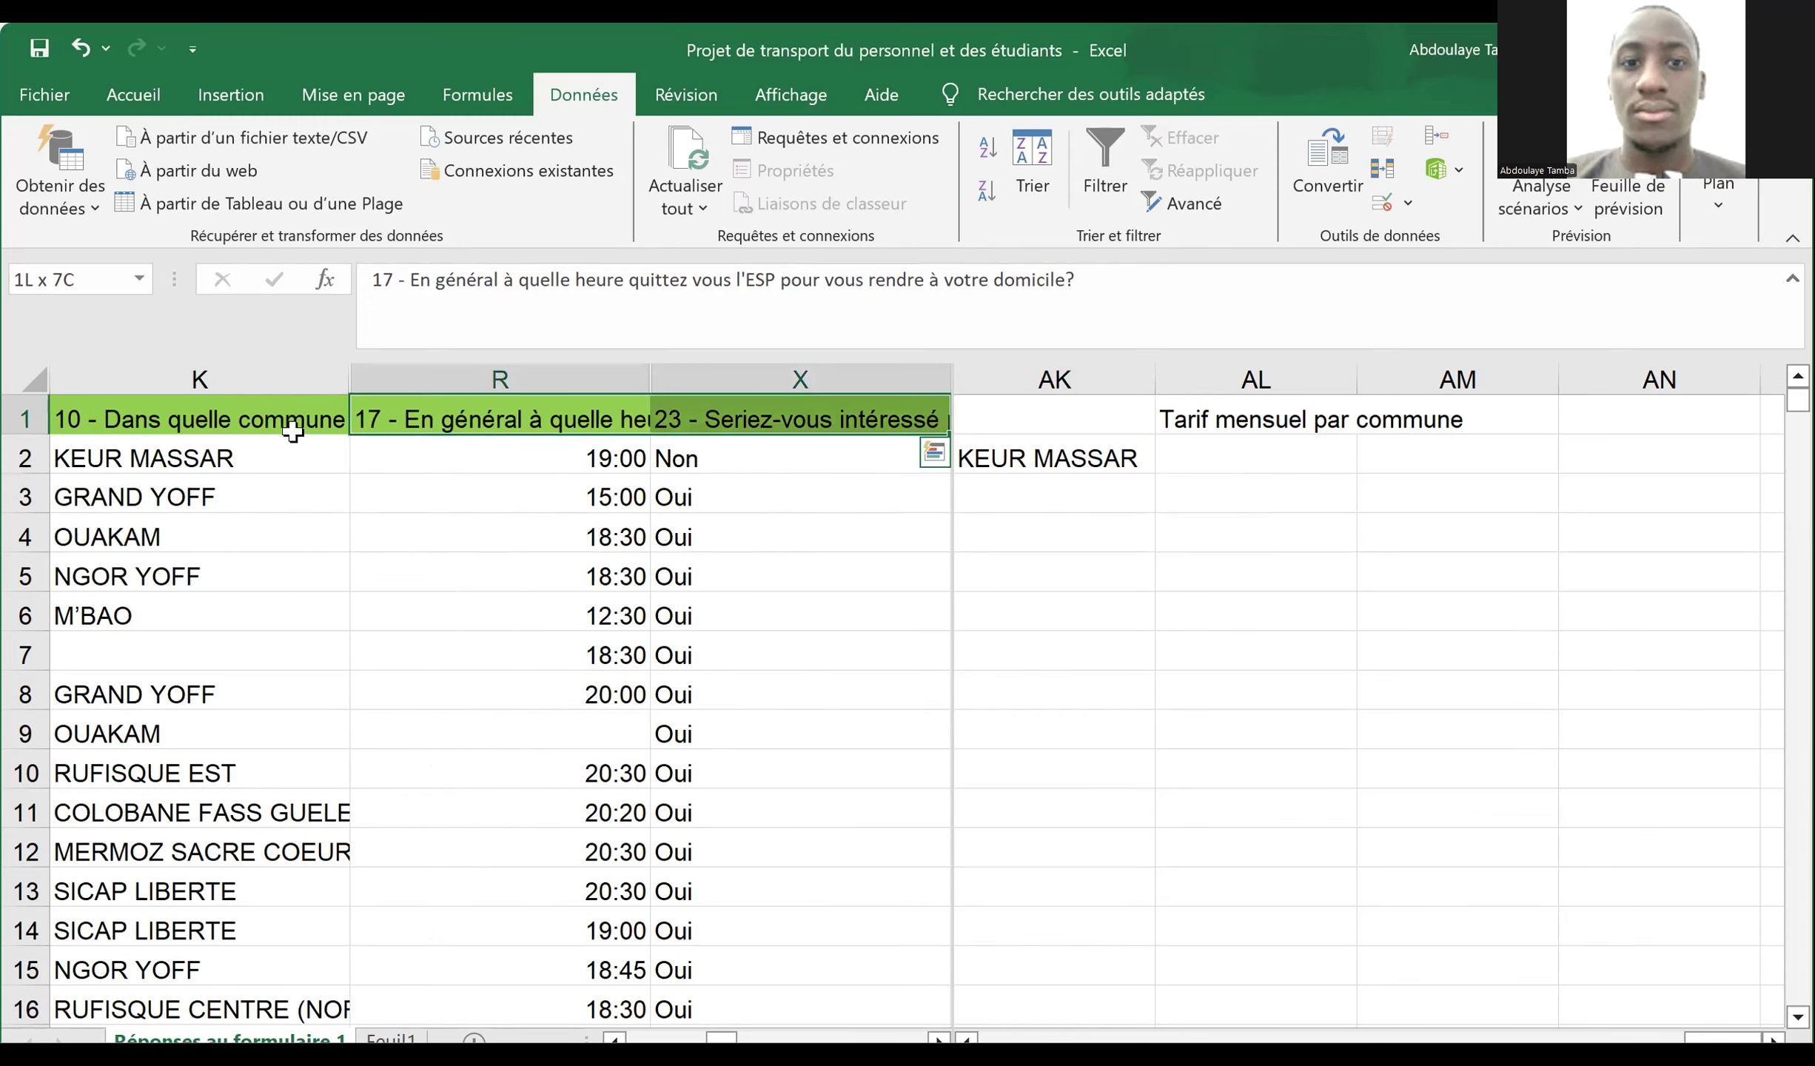
key(shift+Left)
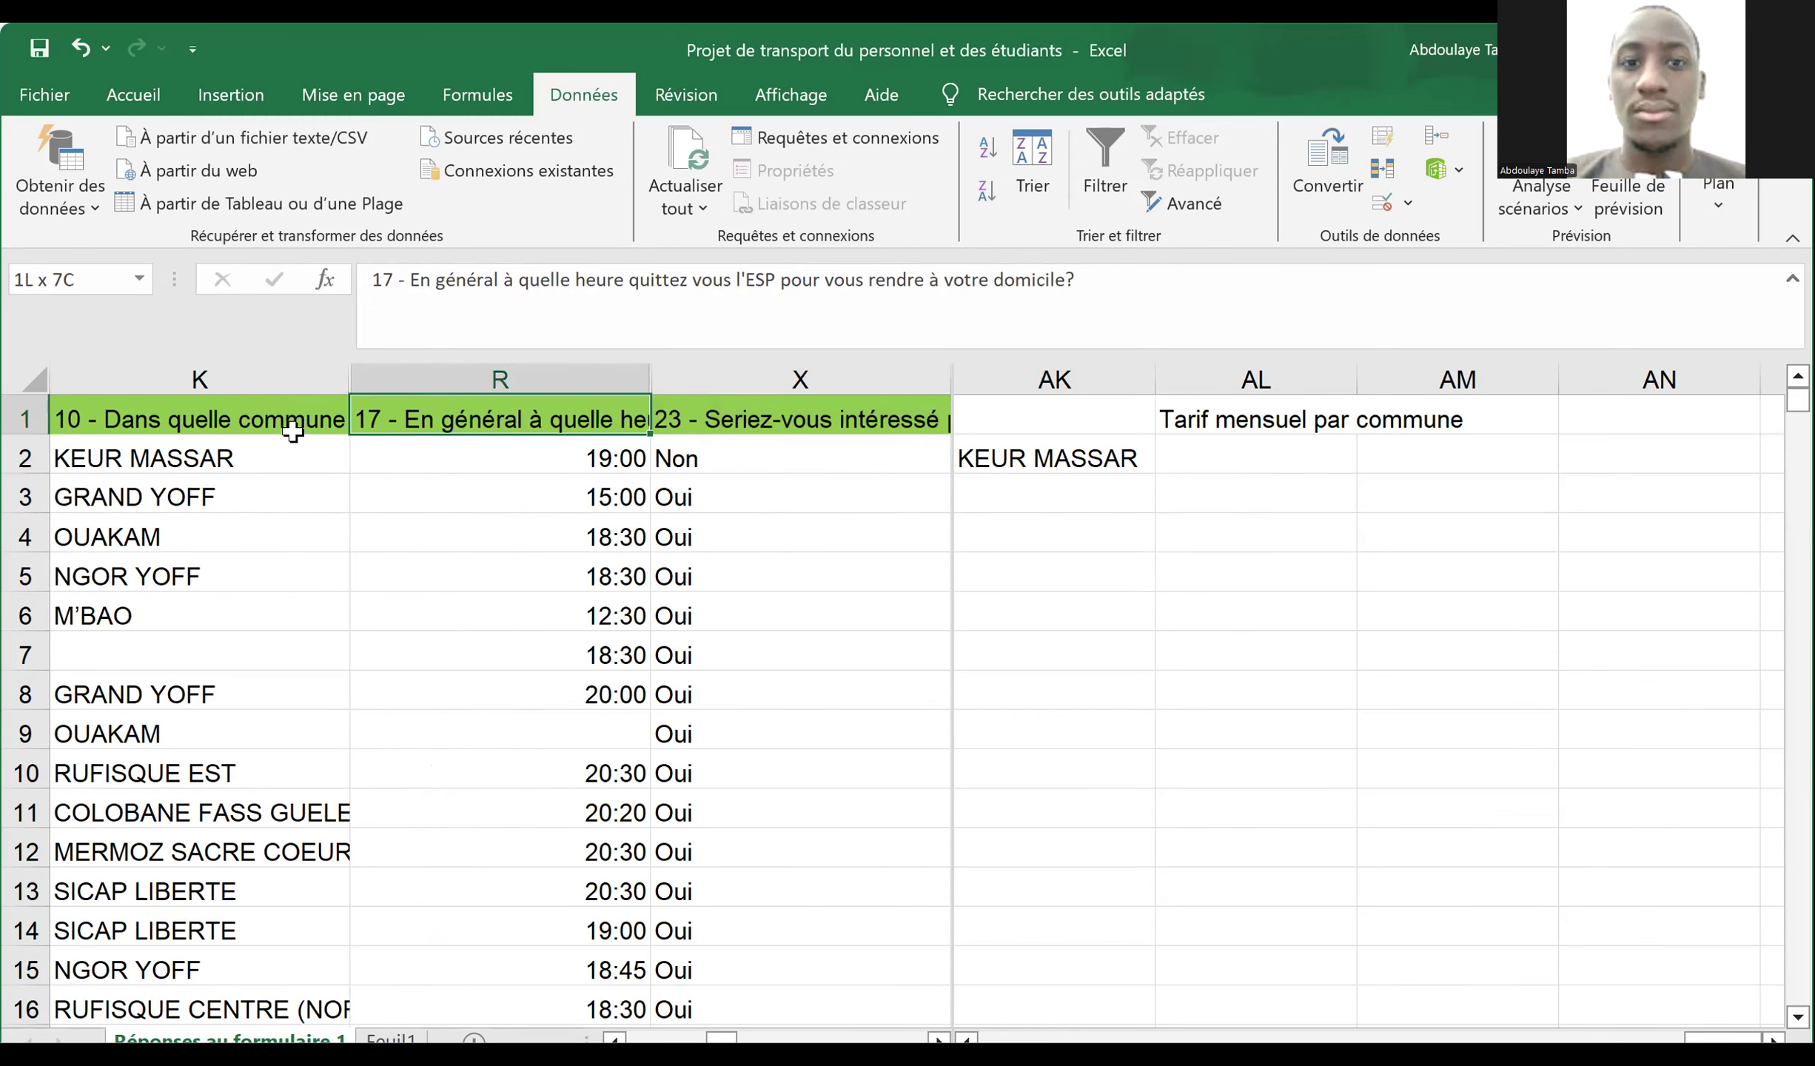
click(118, 104)
click(382, 193)
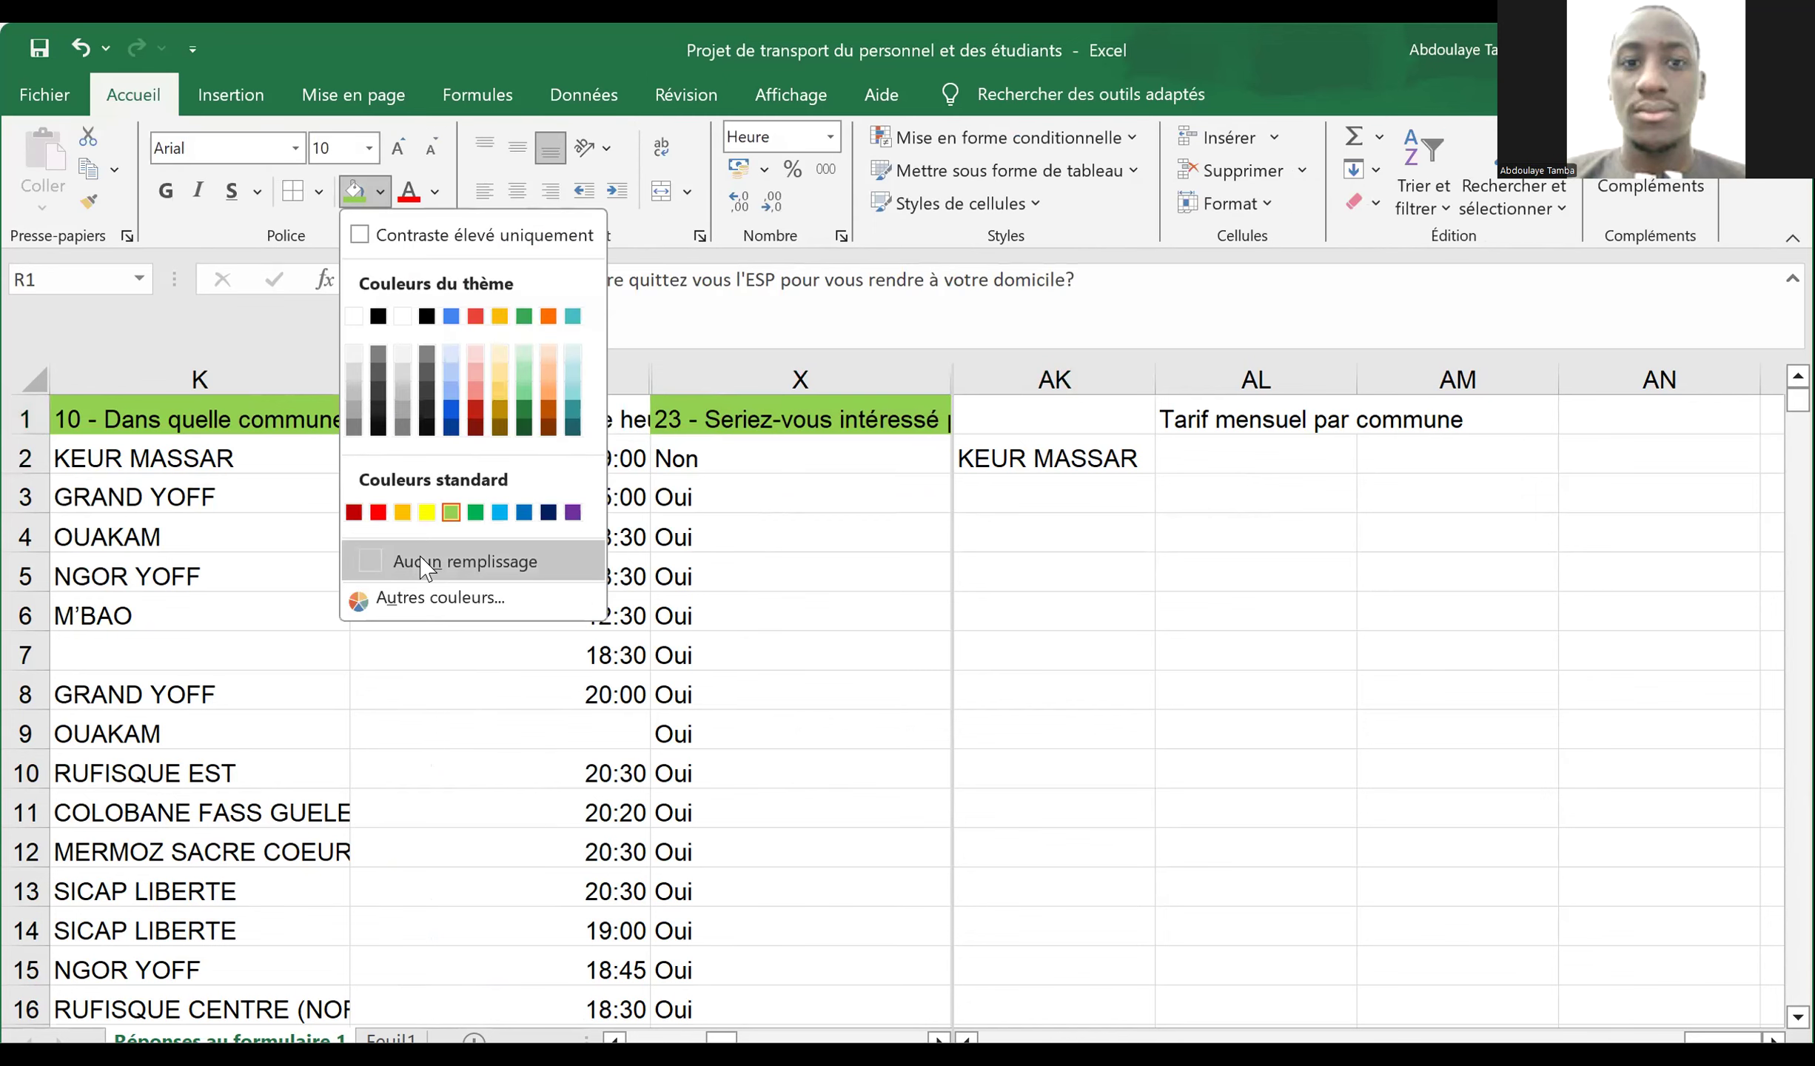
click(424, 563)
- Unhide the hidden columns between R and X
key(Right)
key(Right)
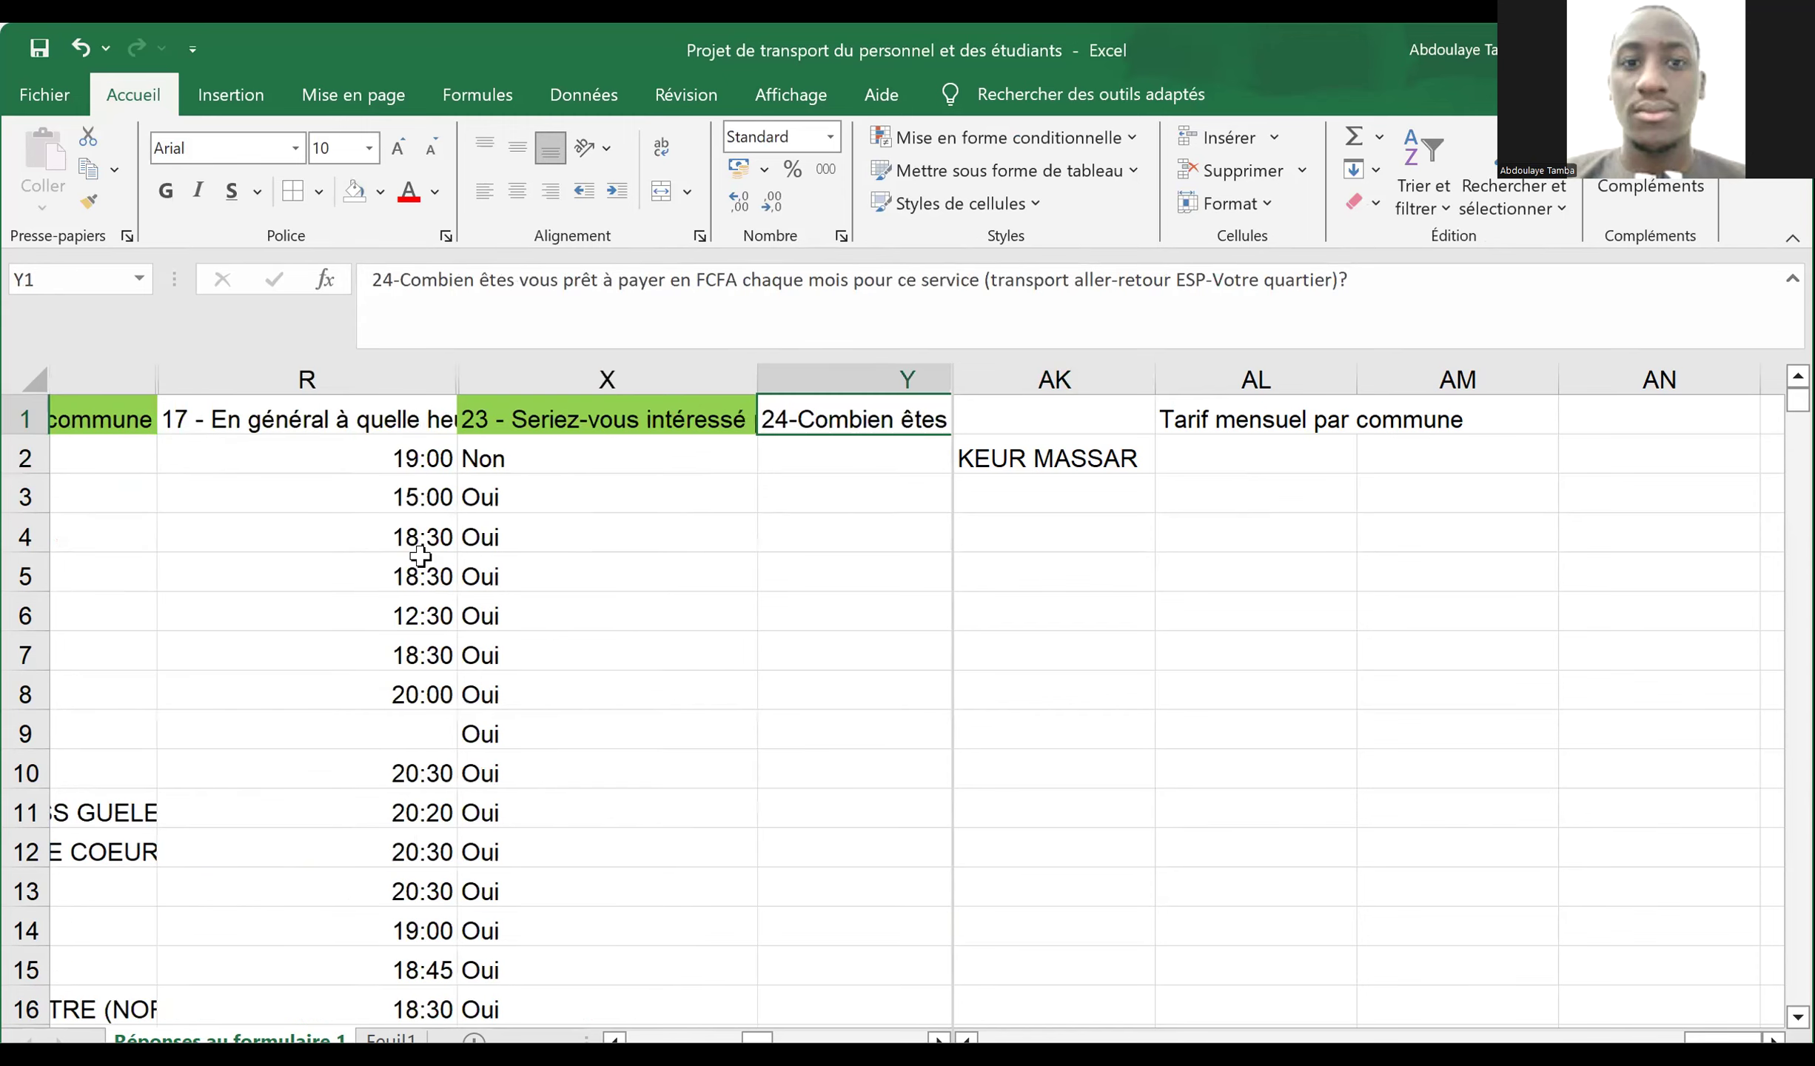
click(252, 359)
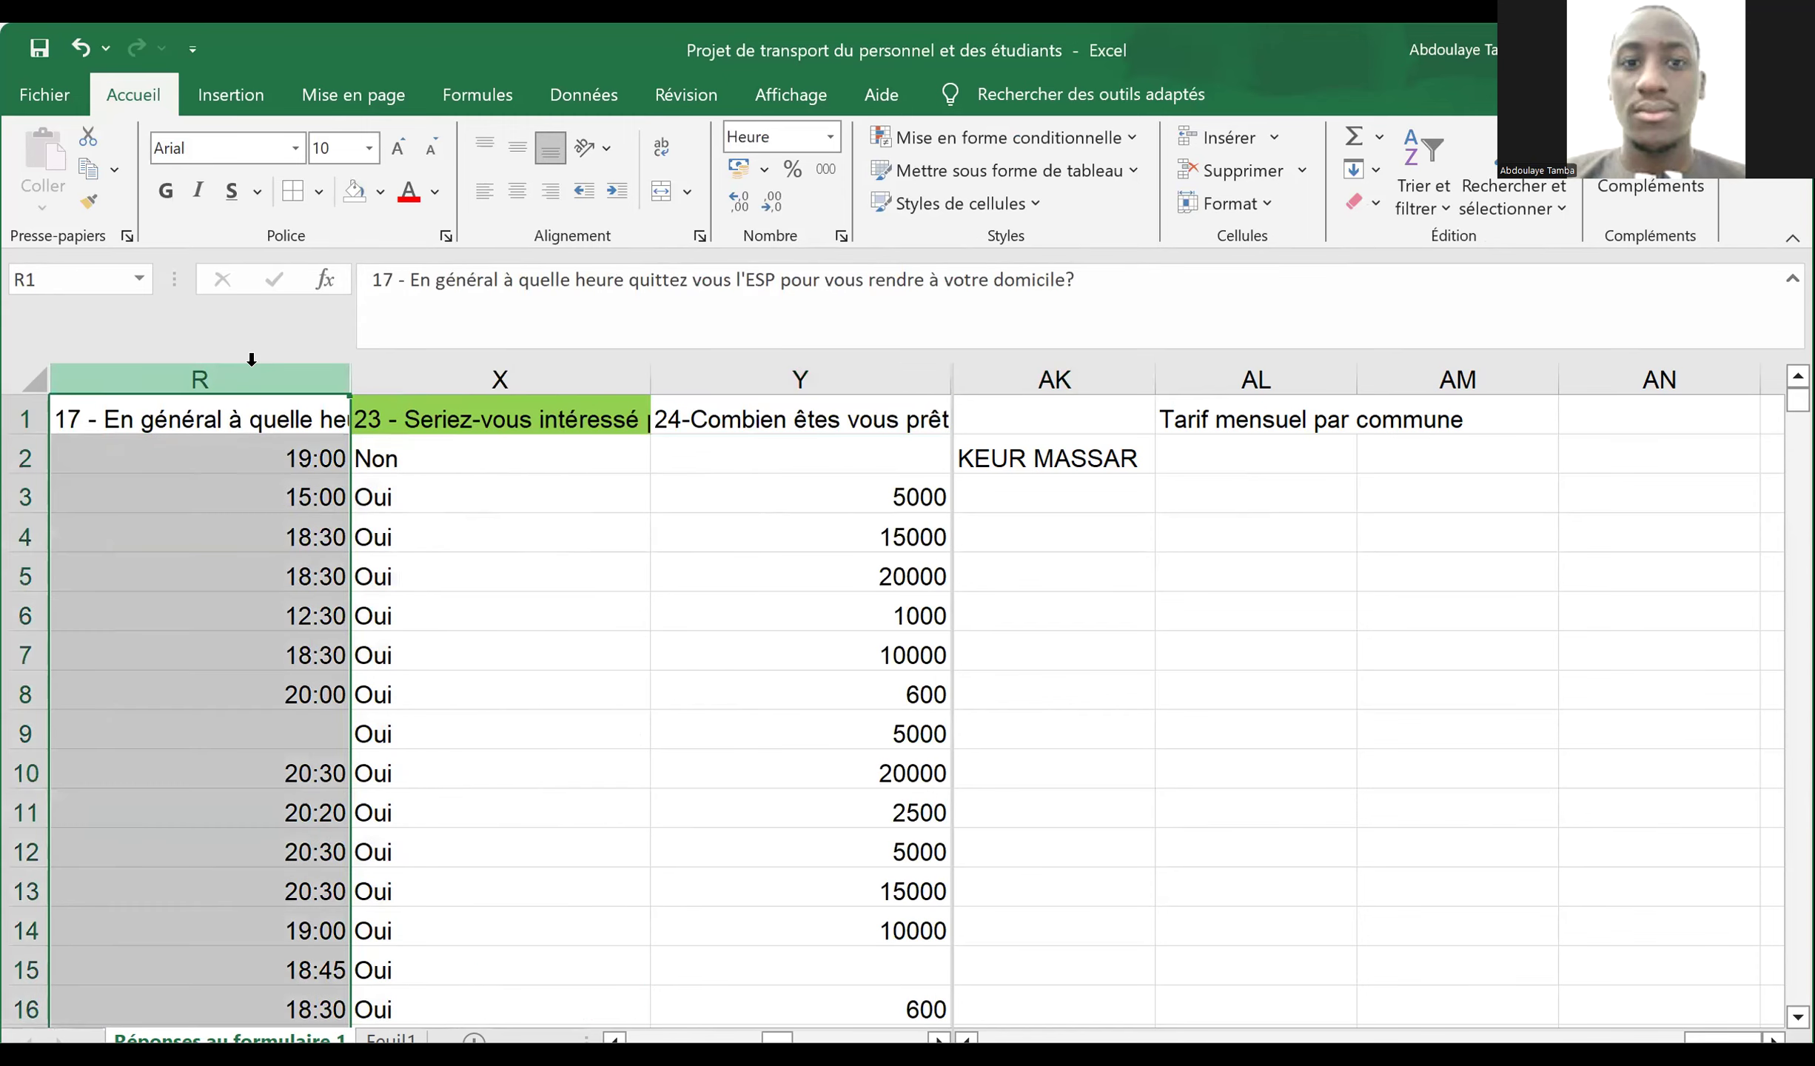
key(shift+Right)
right_click(253, 368)
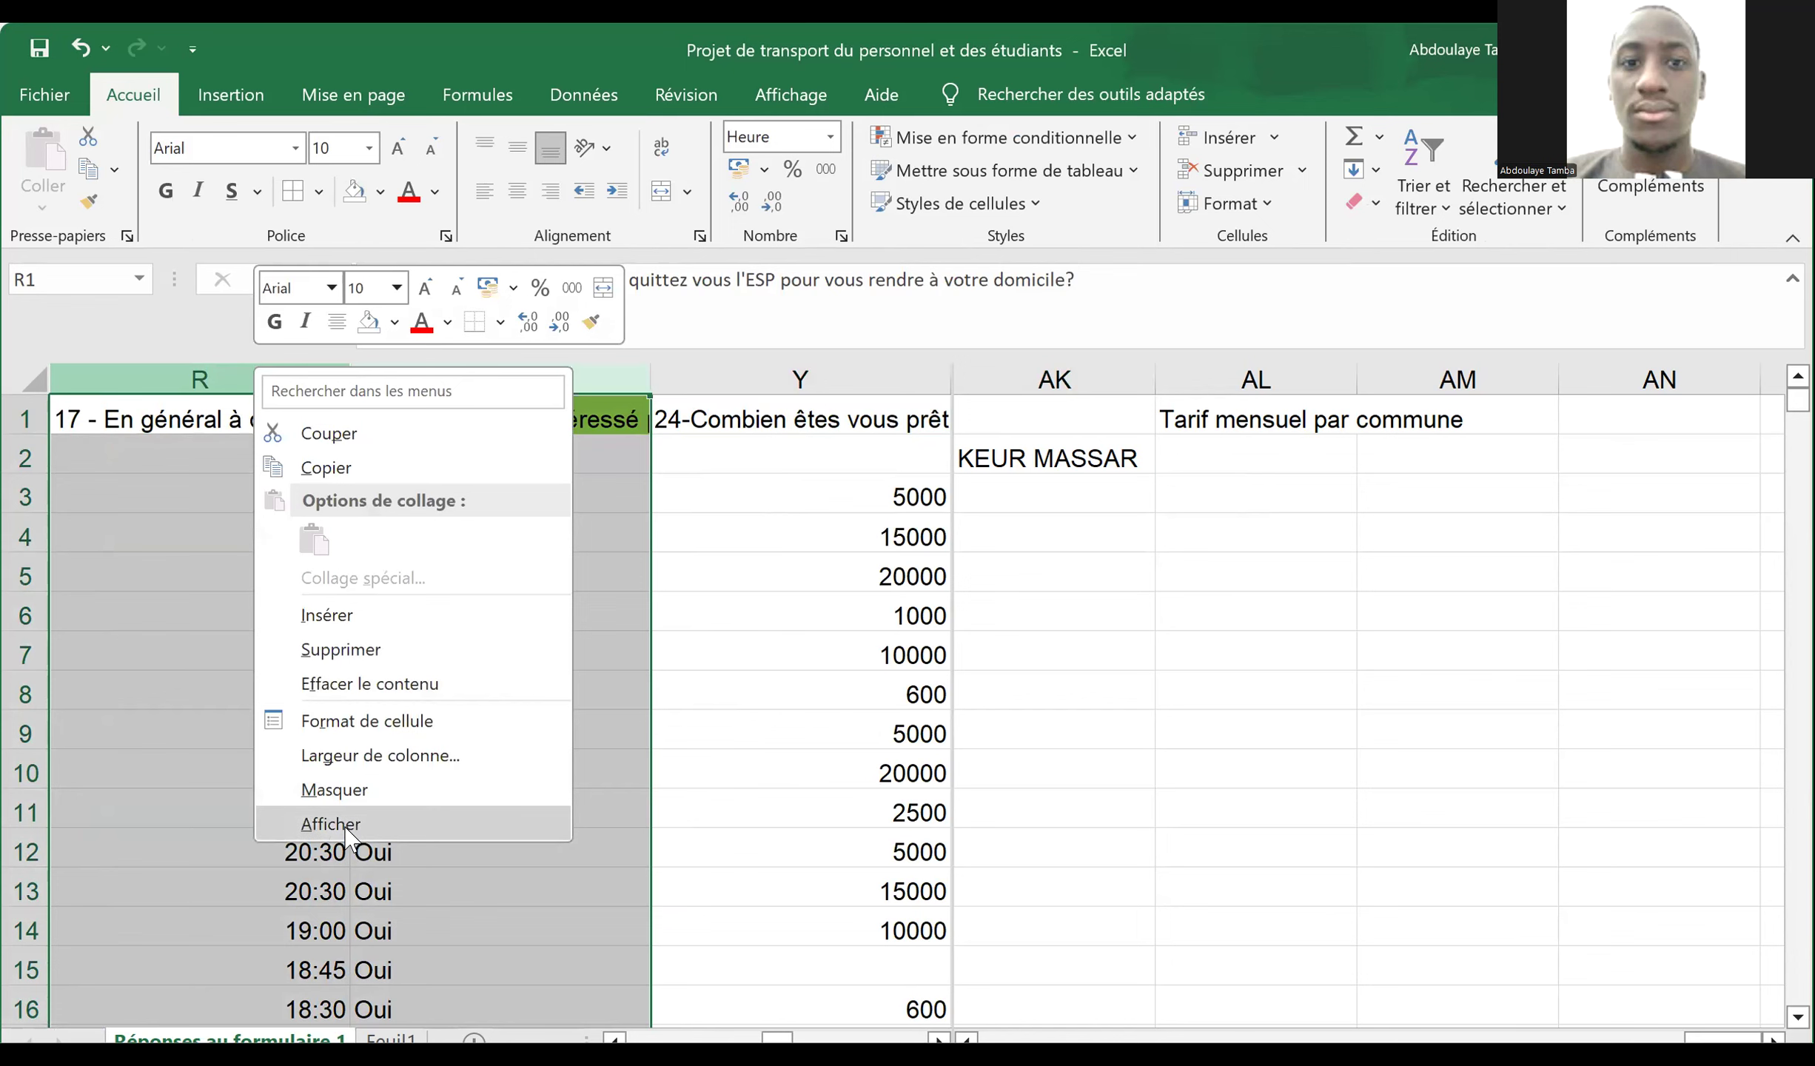
click(345, 827)
- Look through the survey question headers in row 1 from column U to AC for questions about transport cost
key(Right)
key(Right)
key(Right)
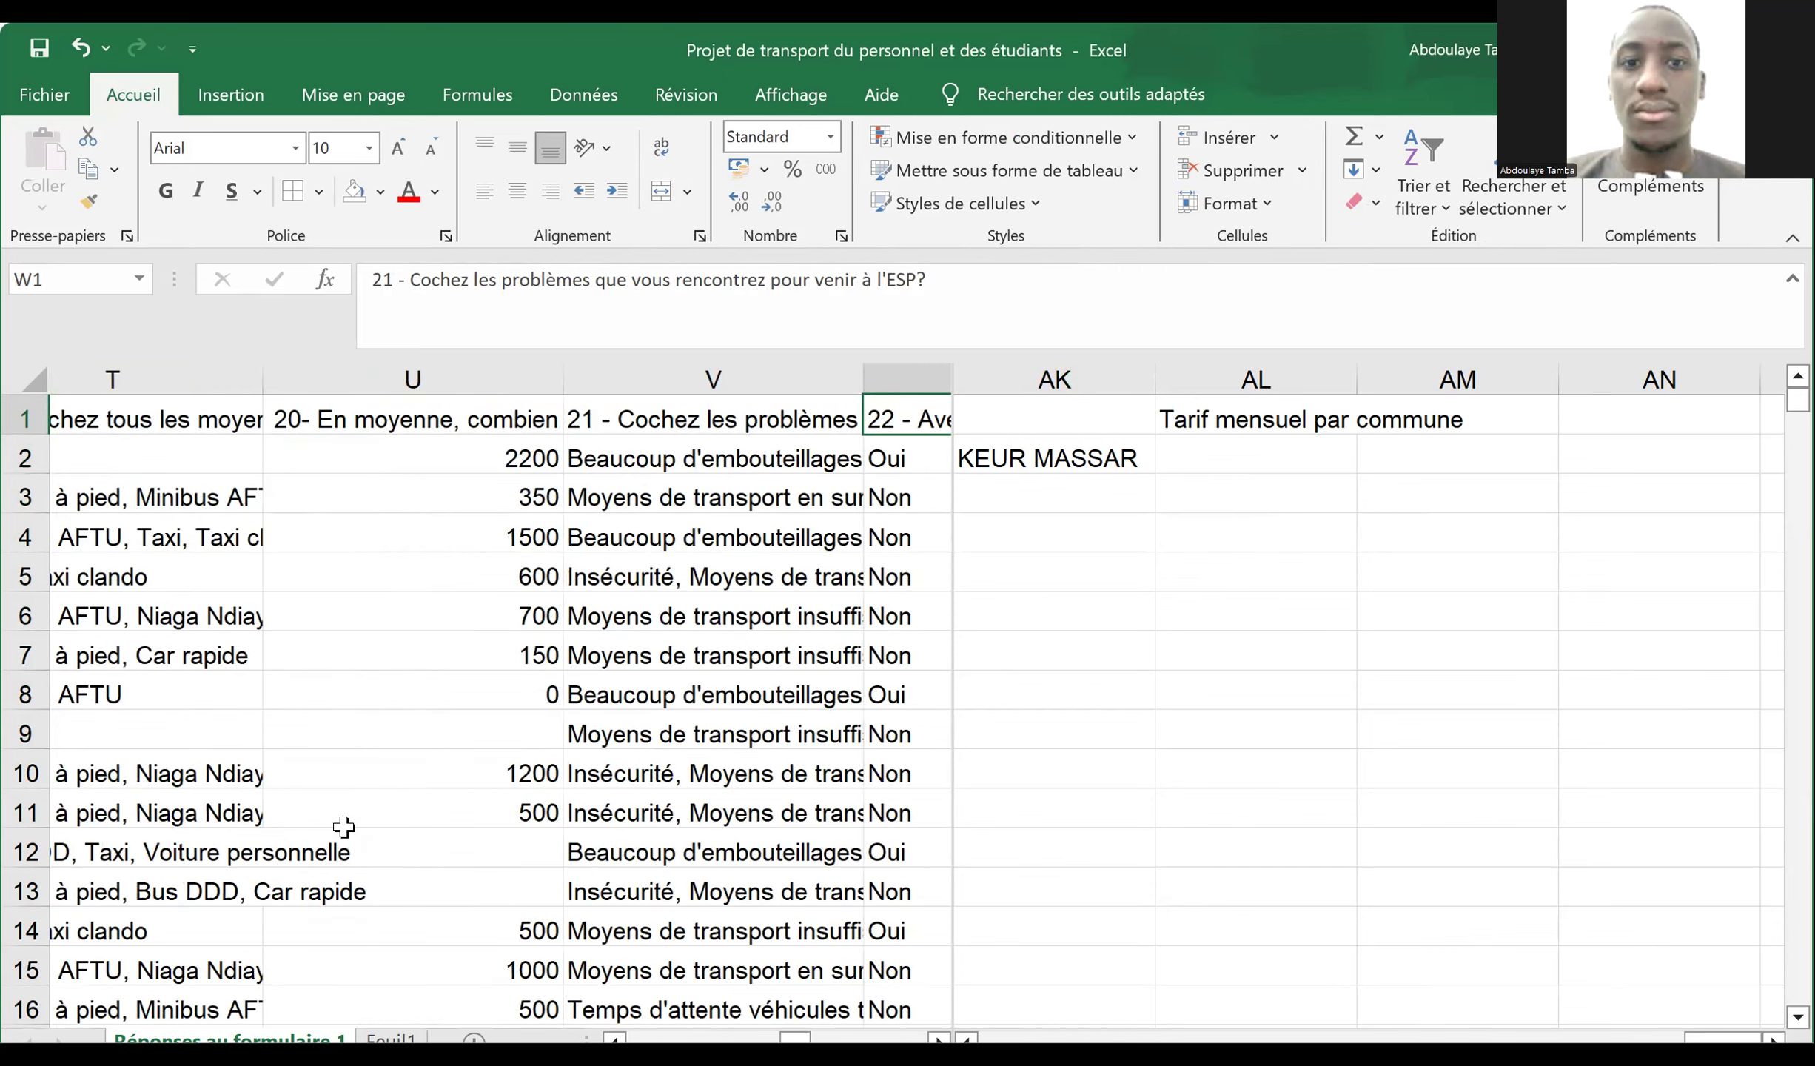
key(Right)
key(Right)
key(Right)
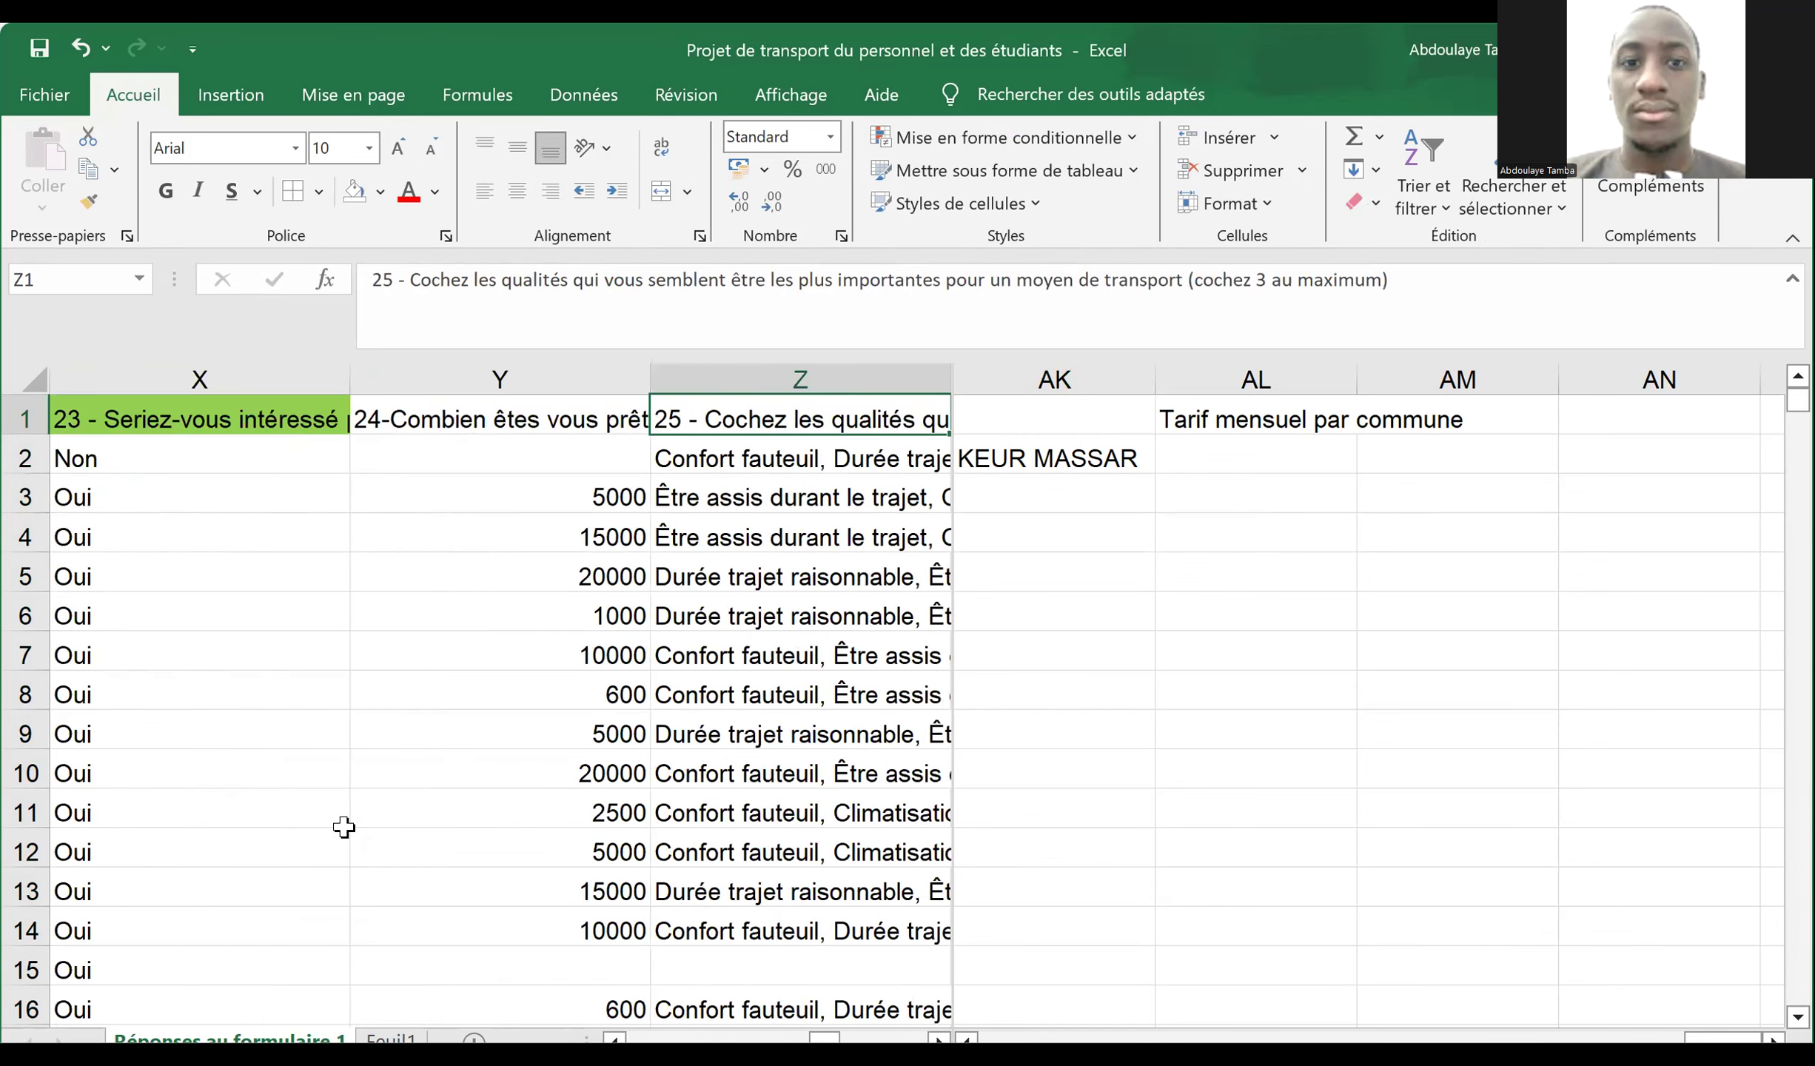
key(Right)
key(Right)
key(Right)
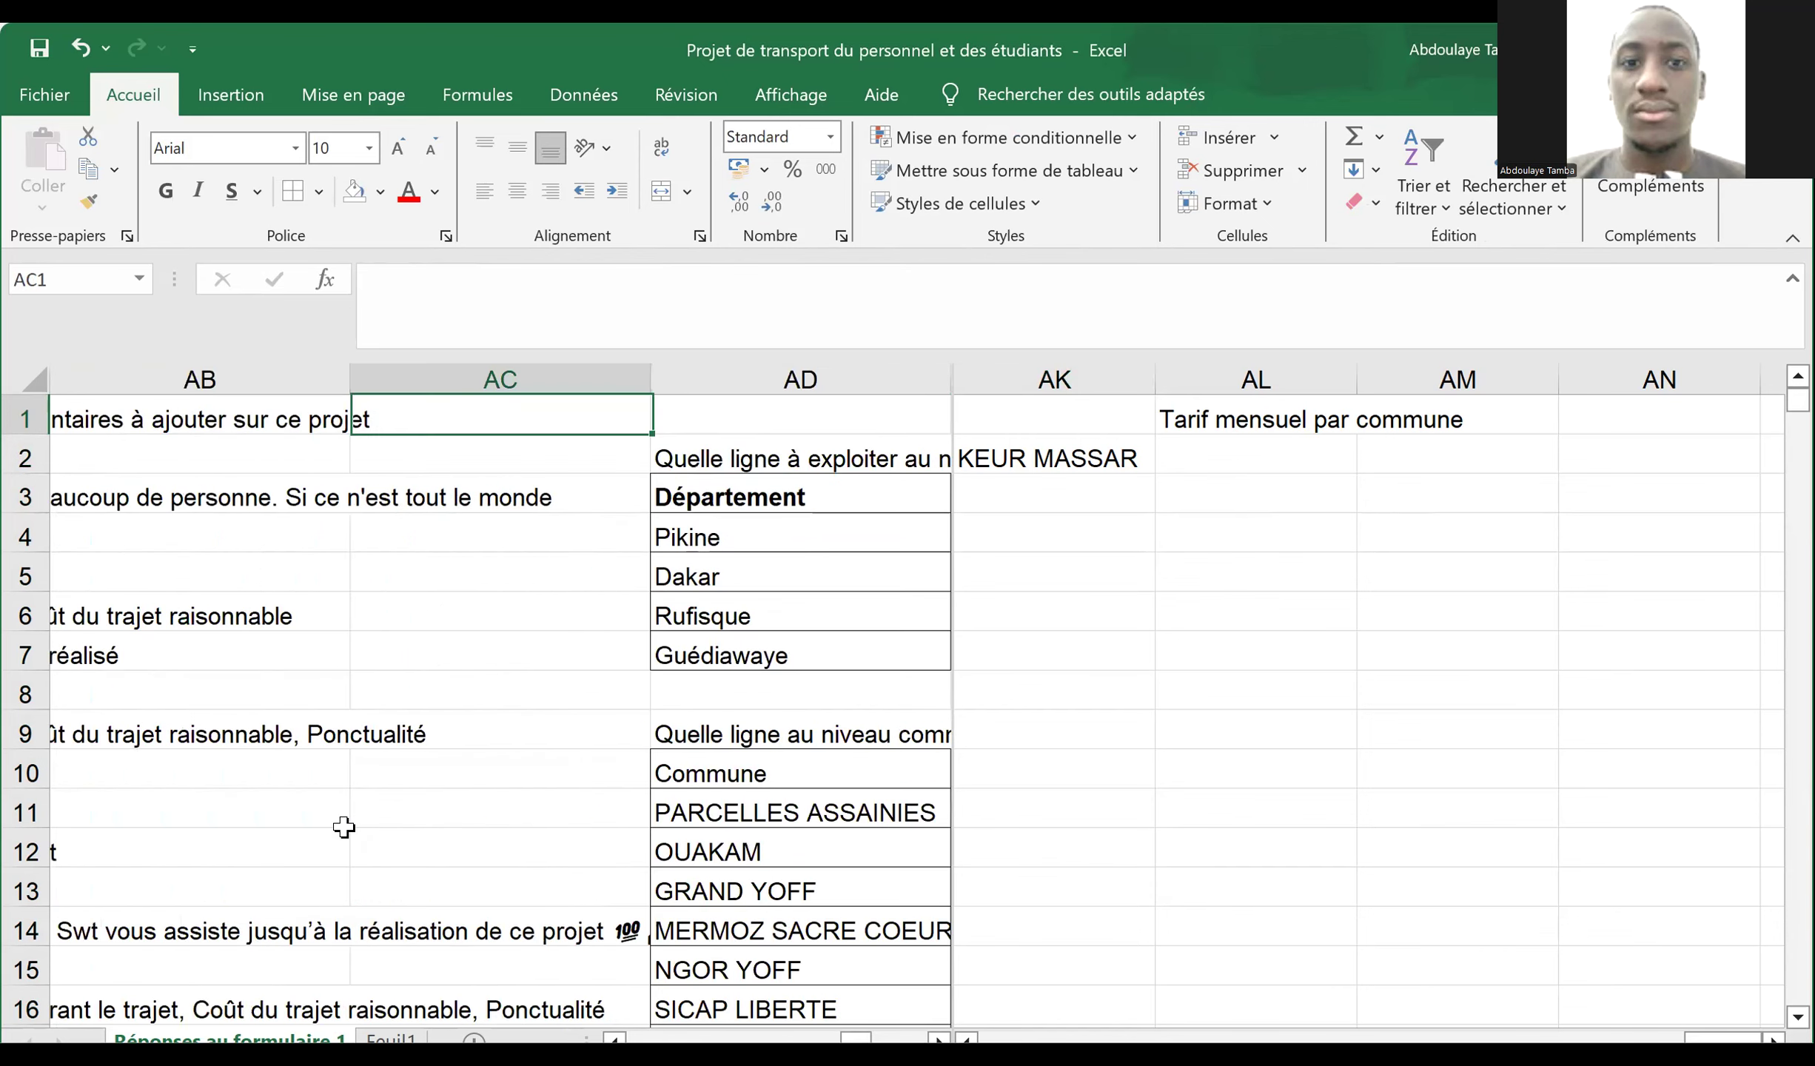
- Fill the header in U1, question 20 on daily spending for the return trip, with light green
key(Left)
key(Left)
key(Left)
key(Left)
key(Left)
key(Left)
key(Right)
key(Right)
key(Left)
key(Left)
key(Left)
key(Left)
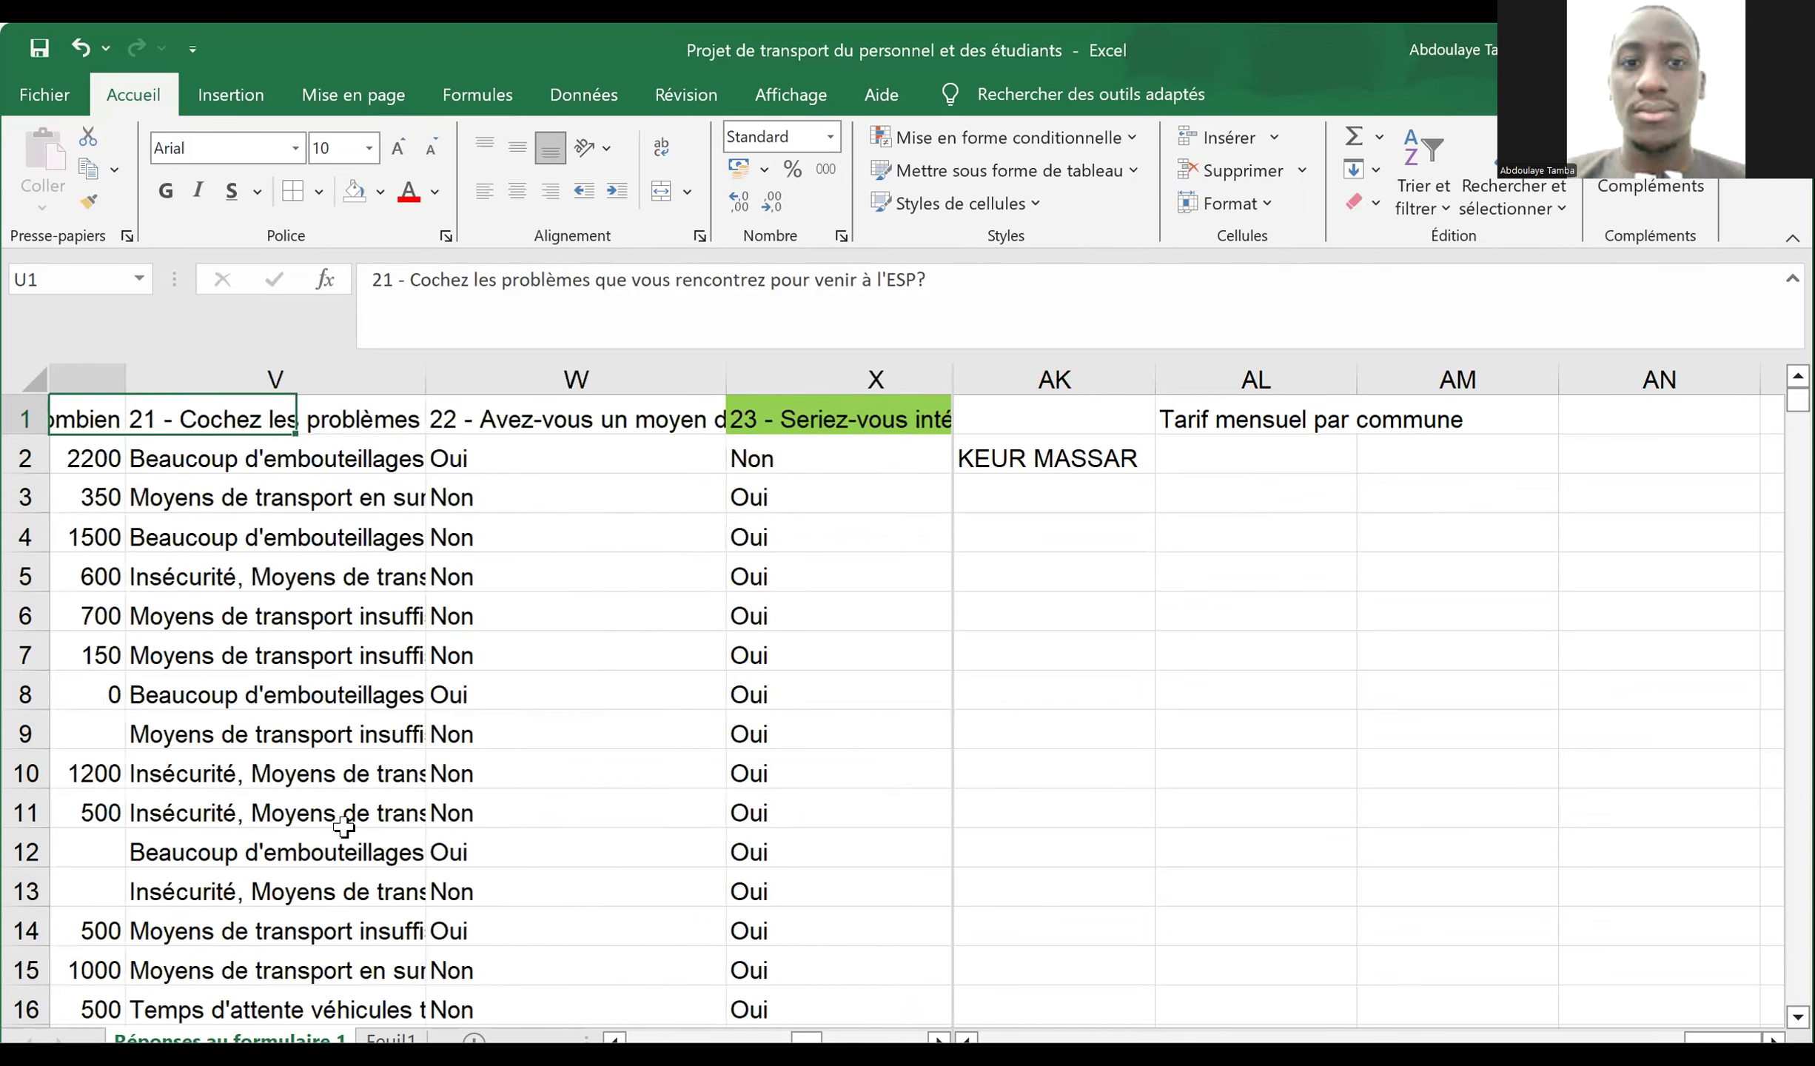
key(Left)
key(Right)
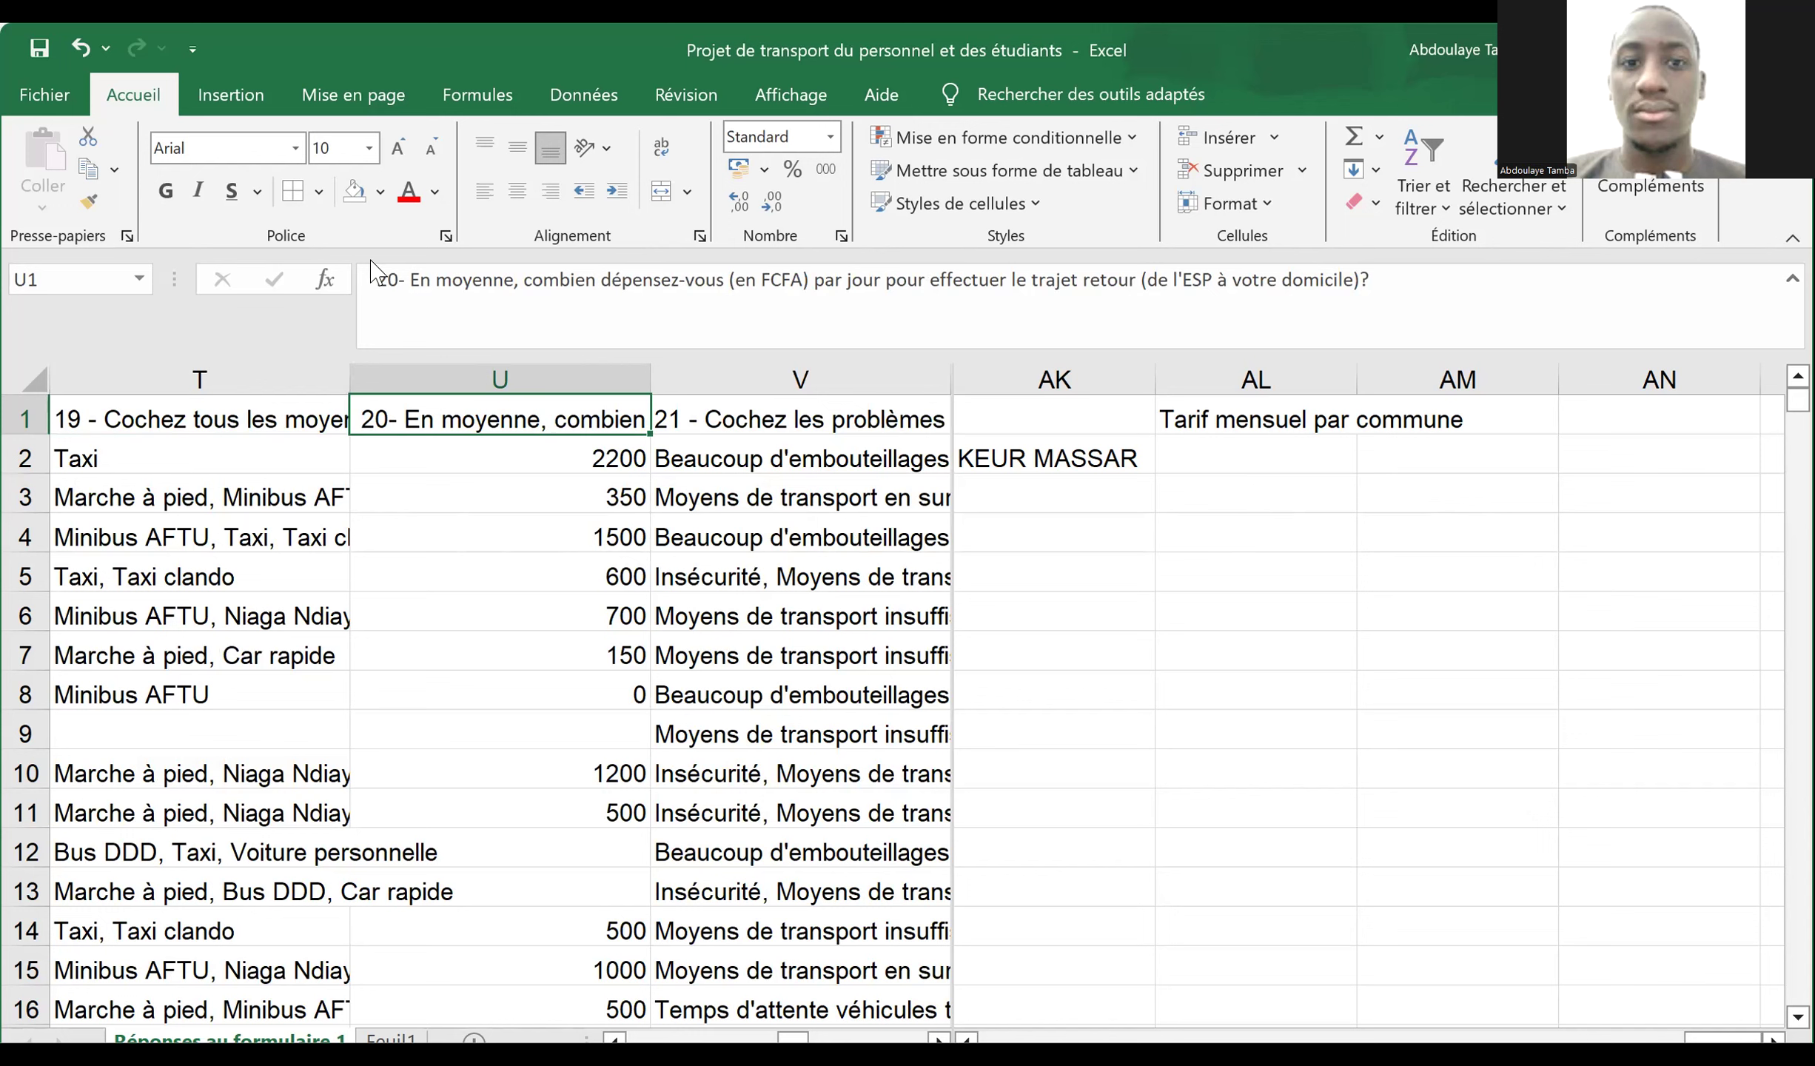
click(381, 193)
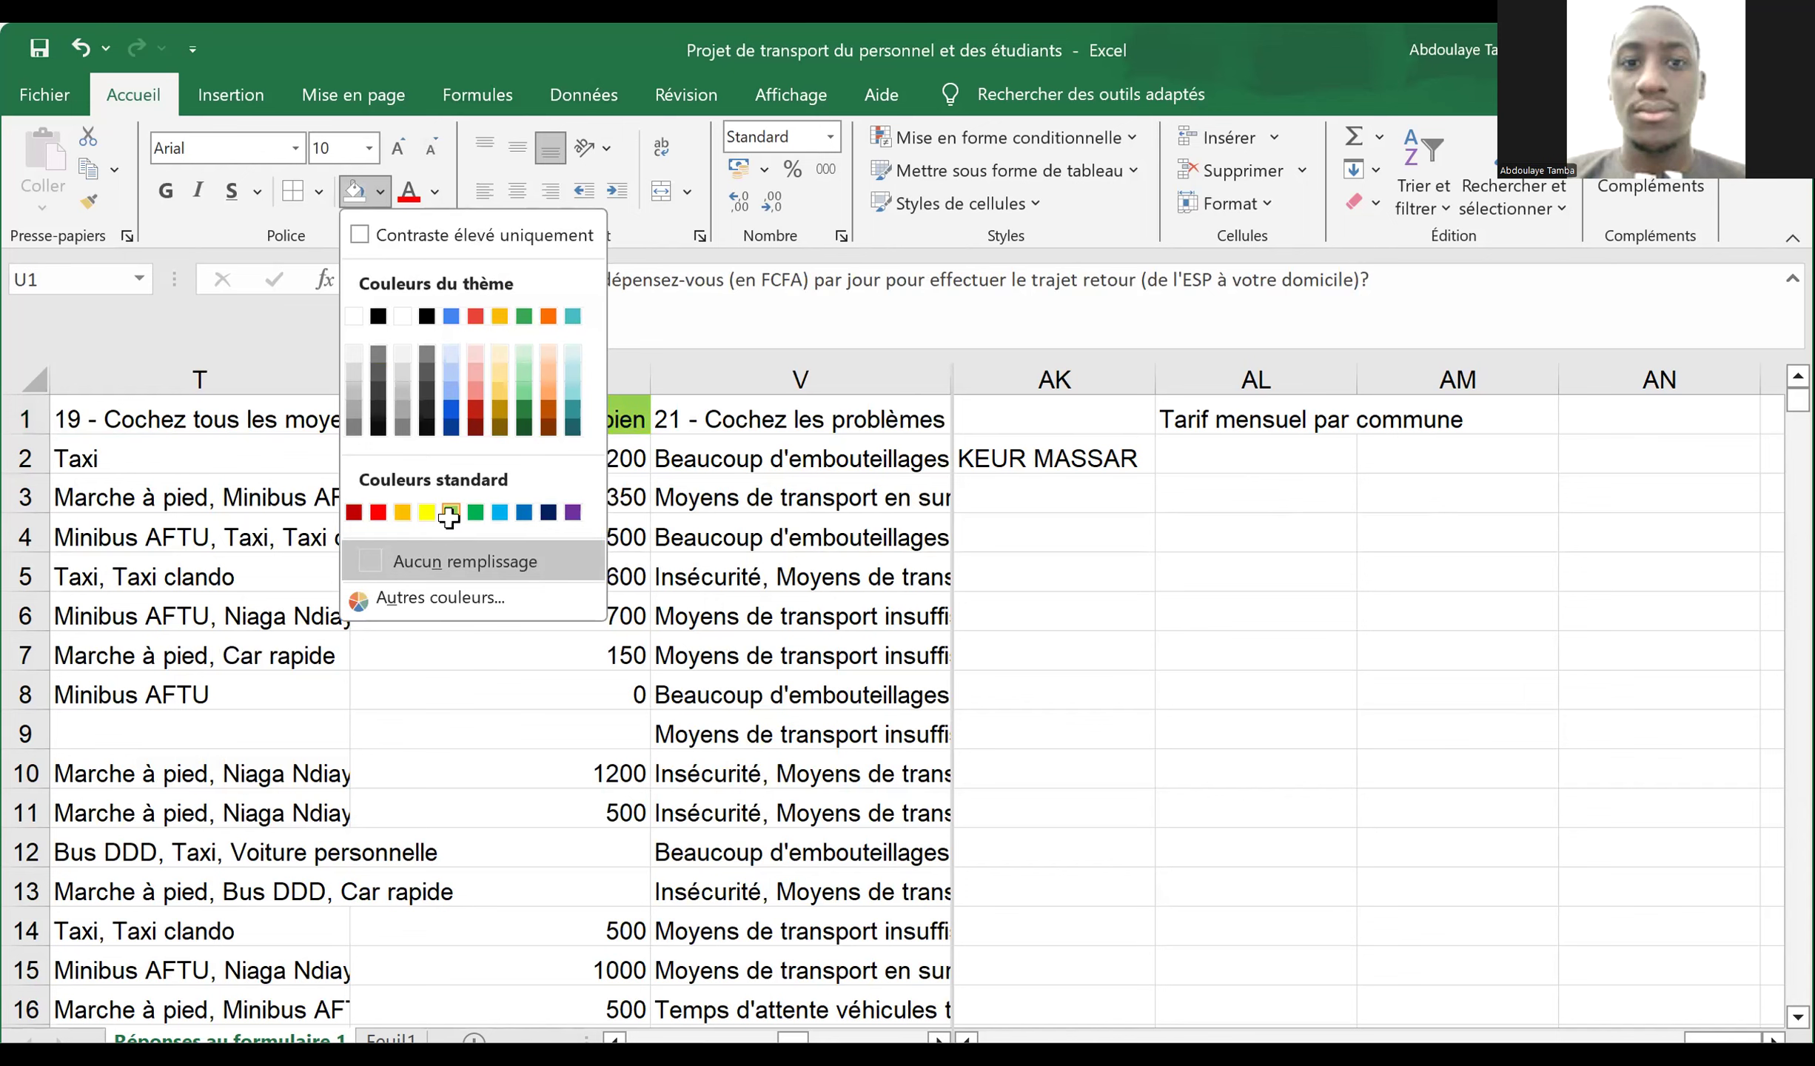
click(450, 511)
- Look through the question headers in row 1 from column T back past column G, returning to the commune question in K1
key(Left)
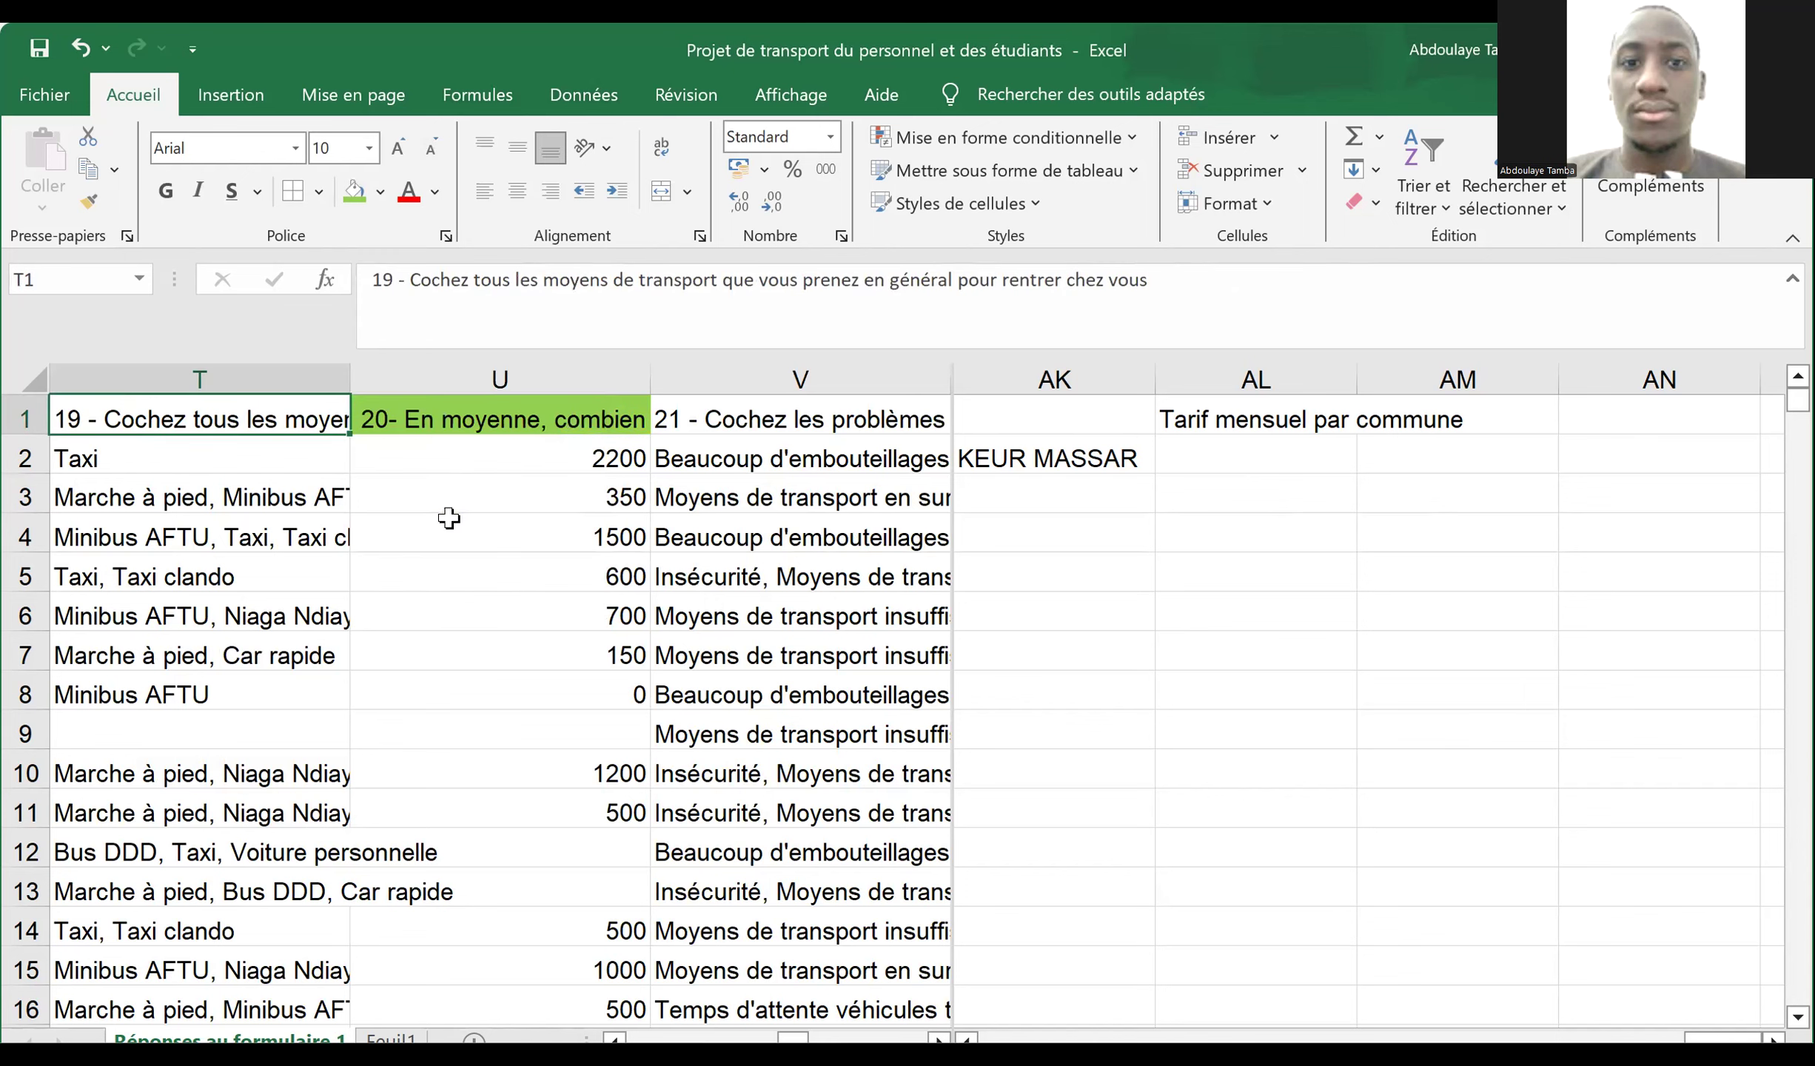
key(Left)
key(Left)
key(Left)
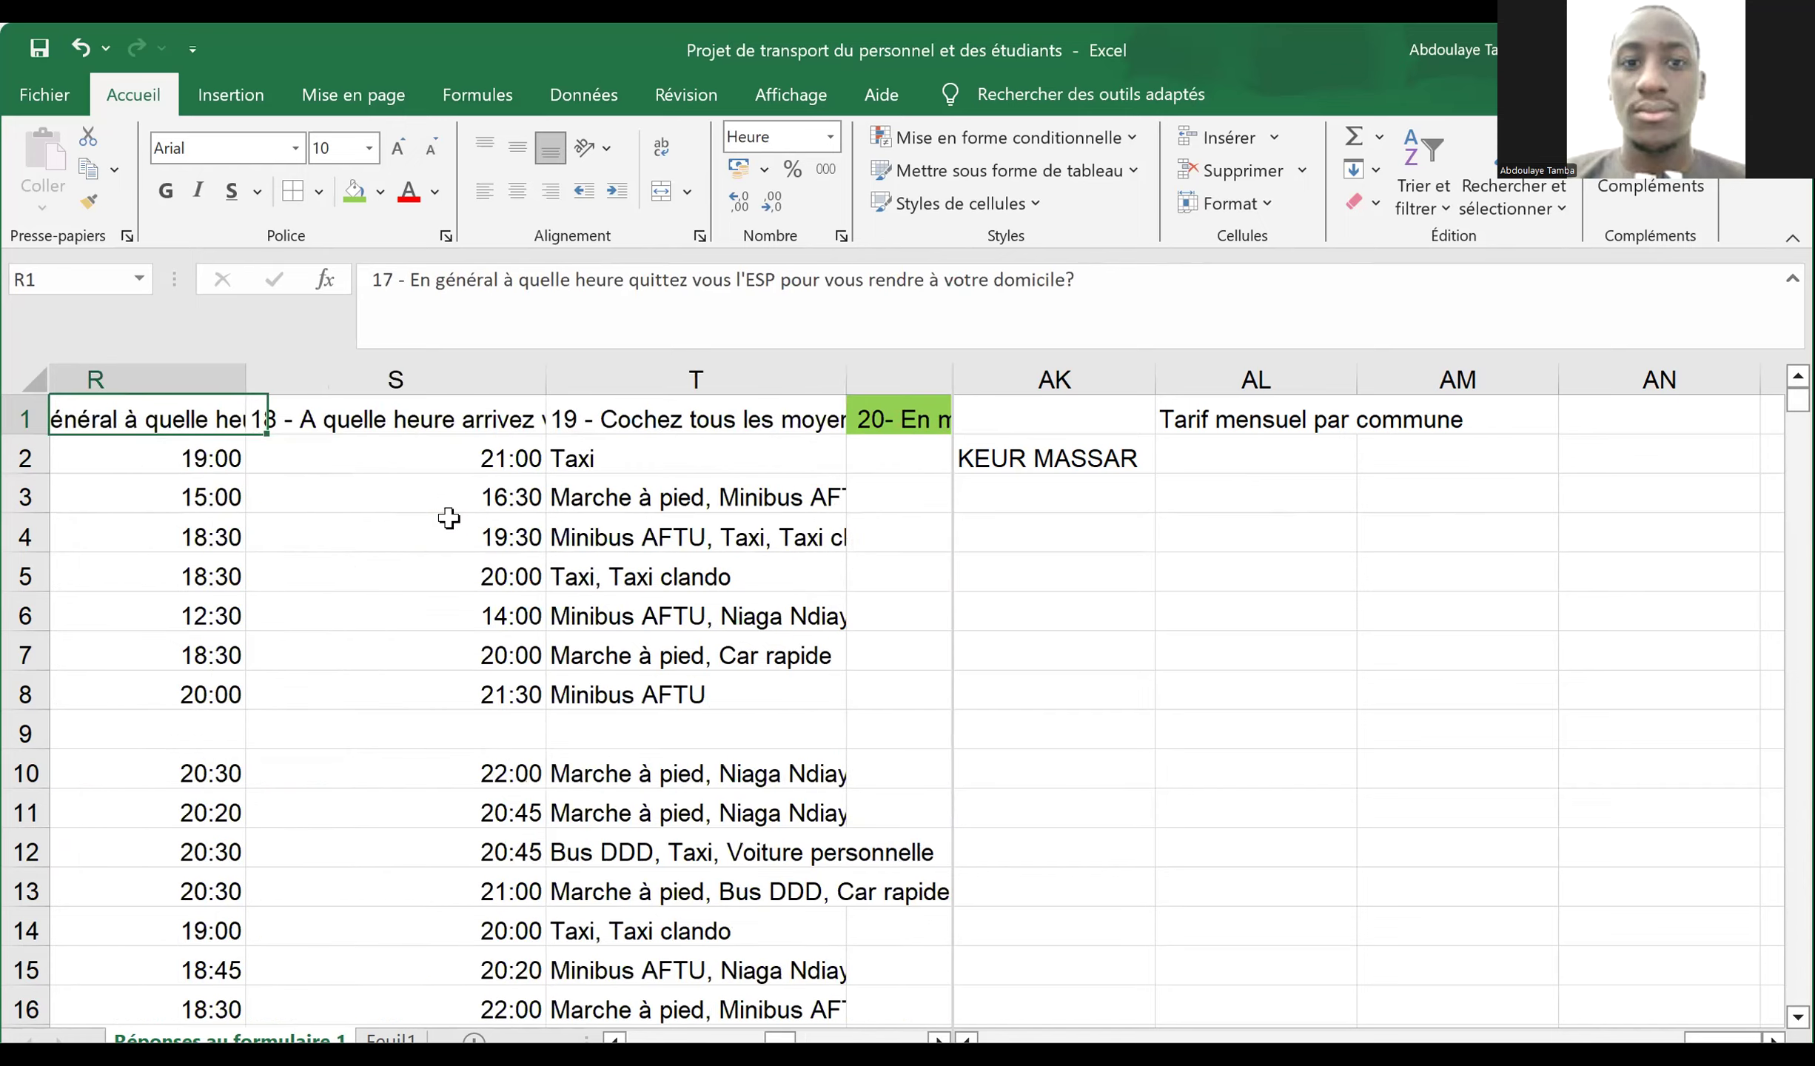
key(Left)
key(Left)
key(Left)
key(Left)
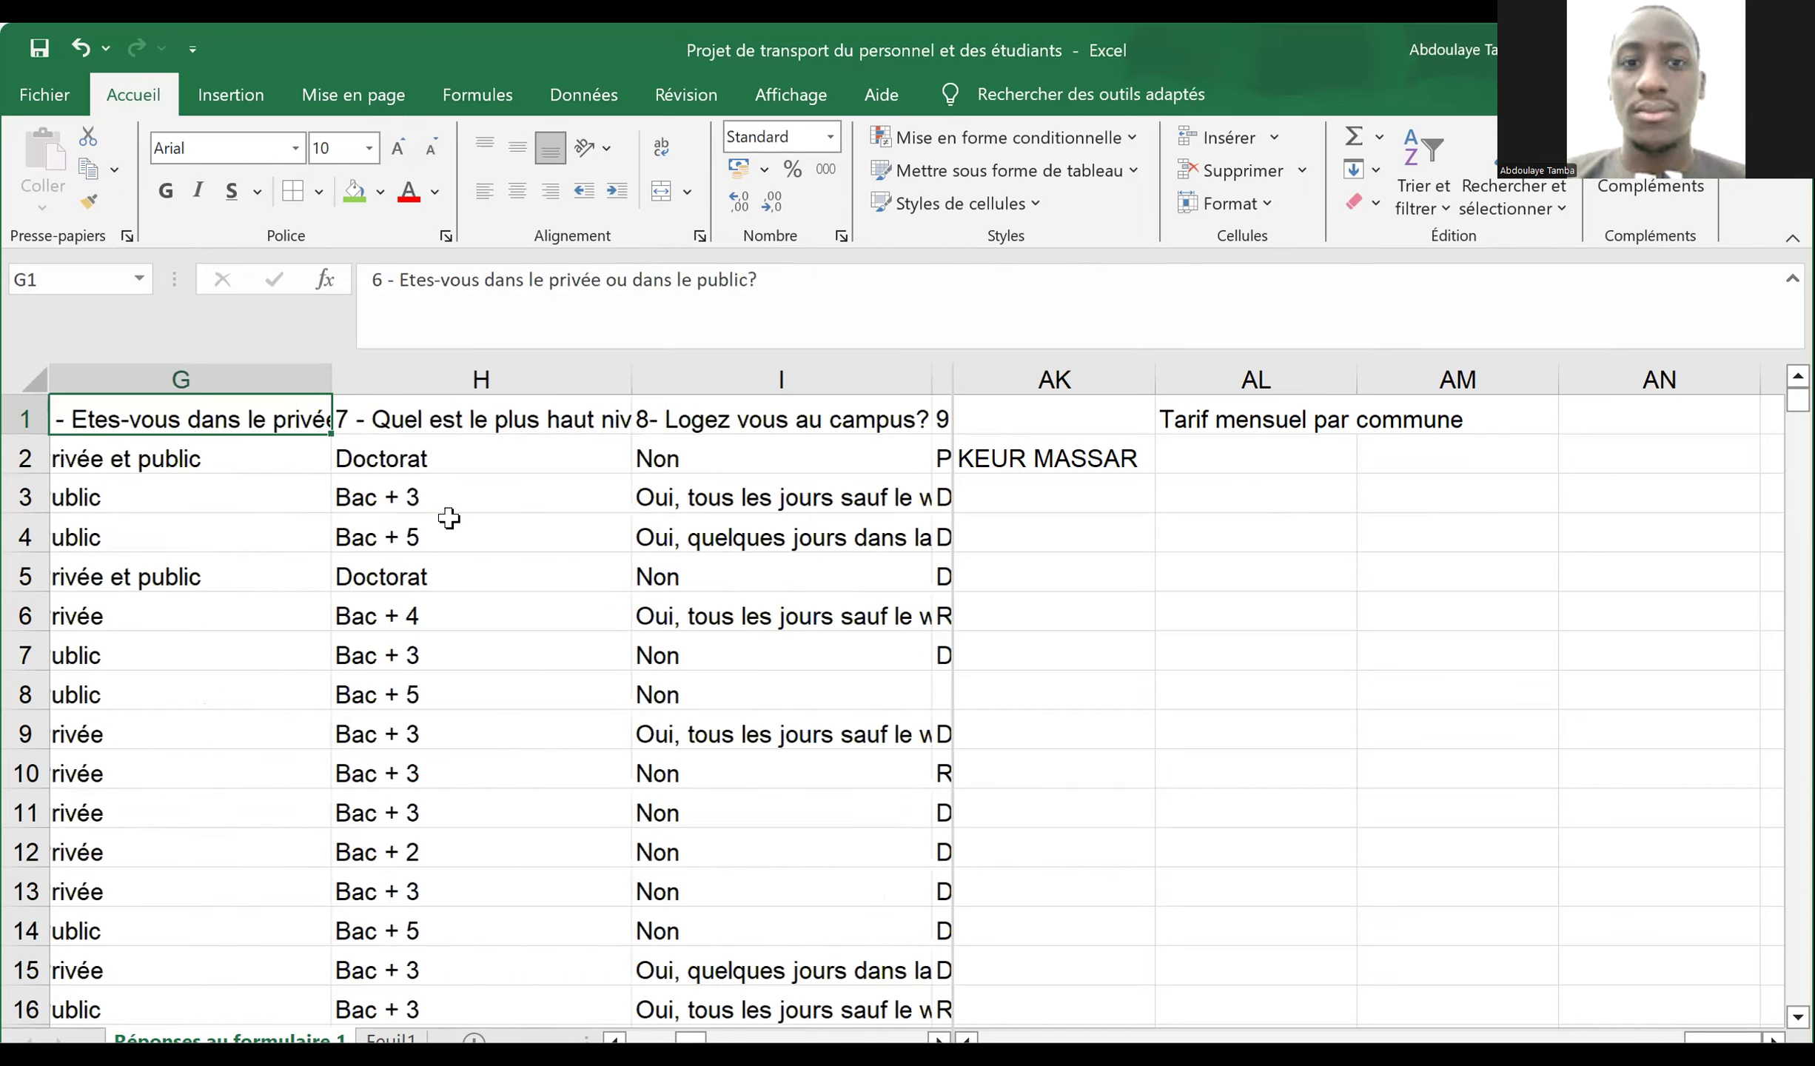
key(Left)
key(Left)
key(Right)
key(Right)
key(Right)
key(Right)
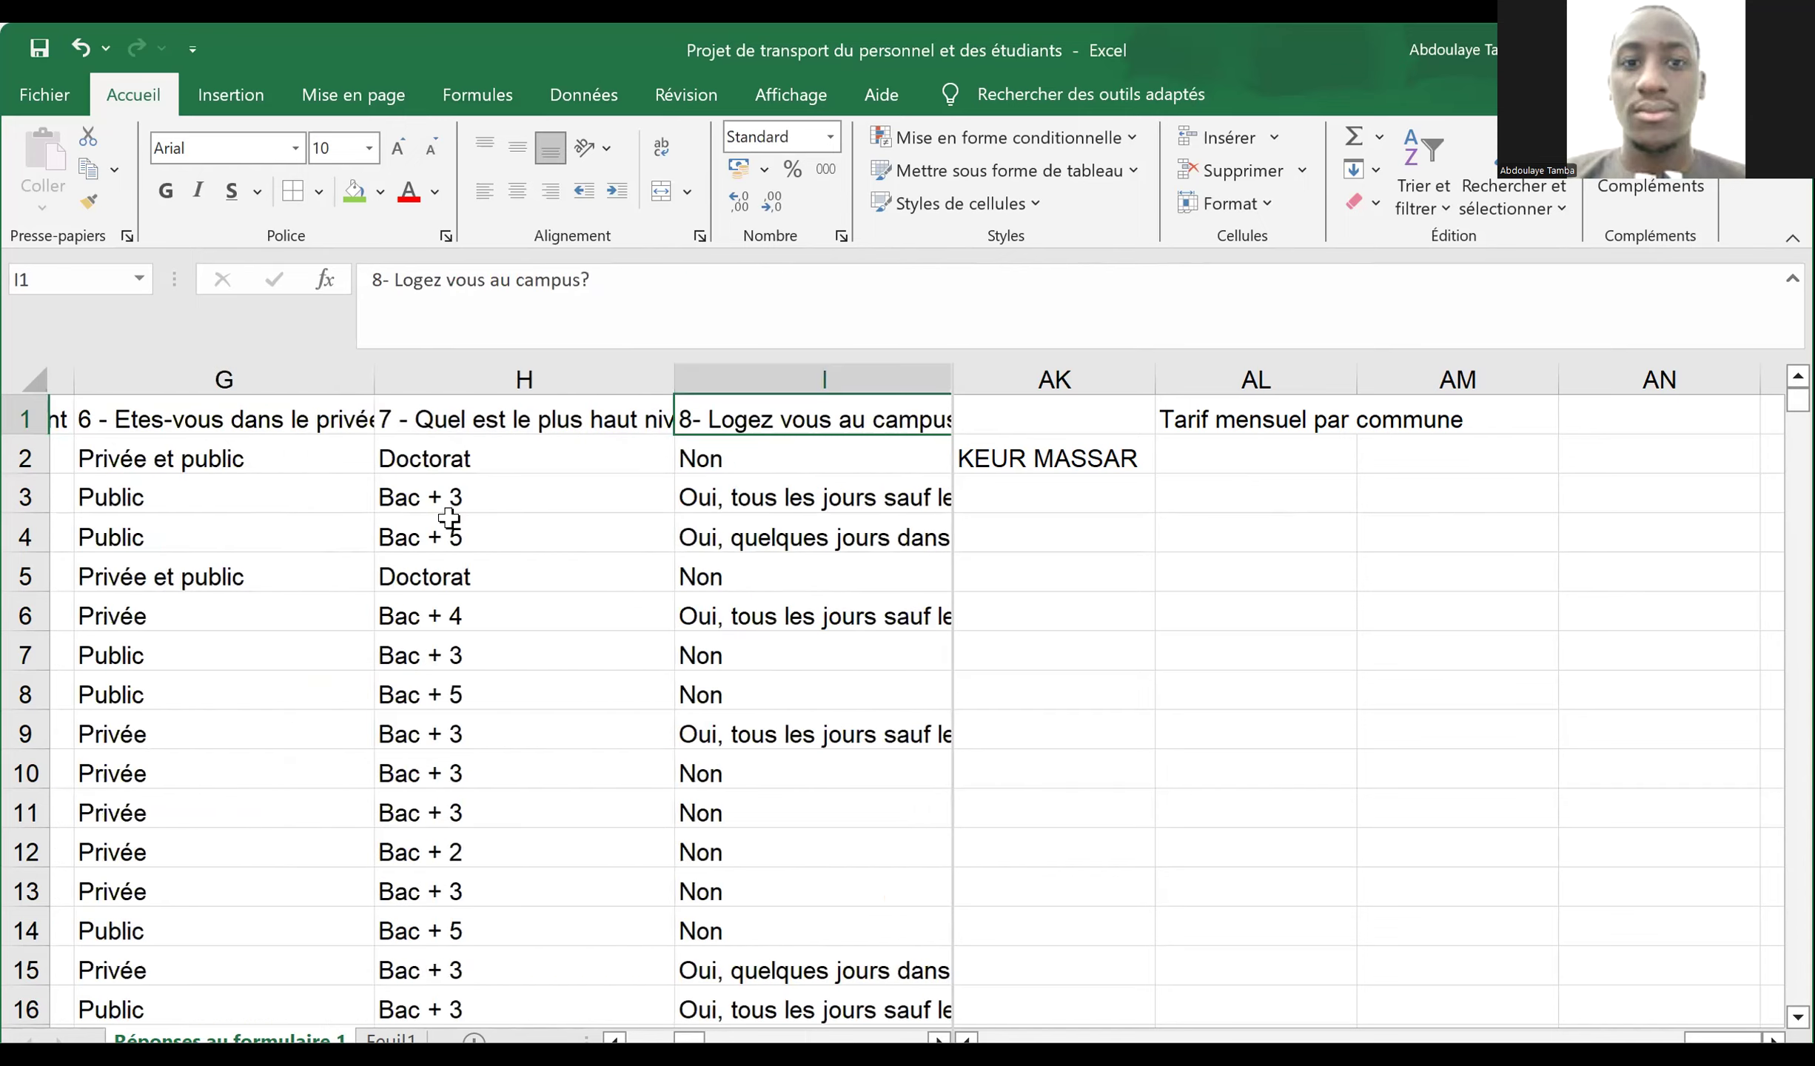
key(Right)
key(Right)
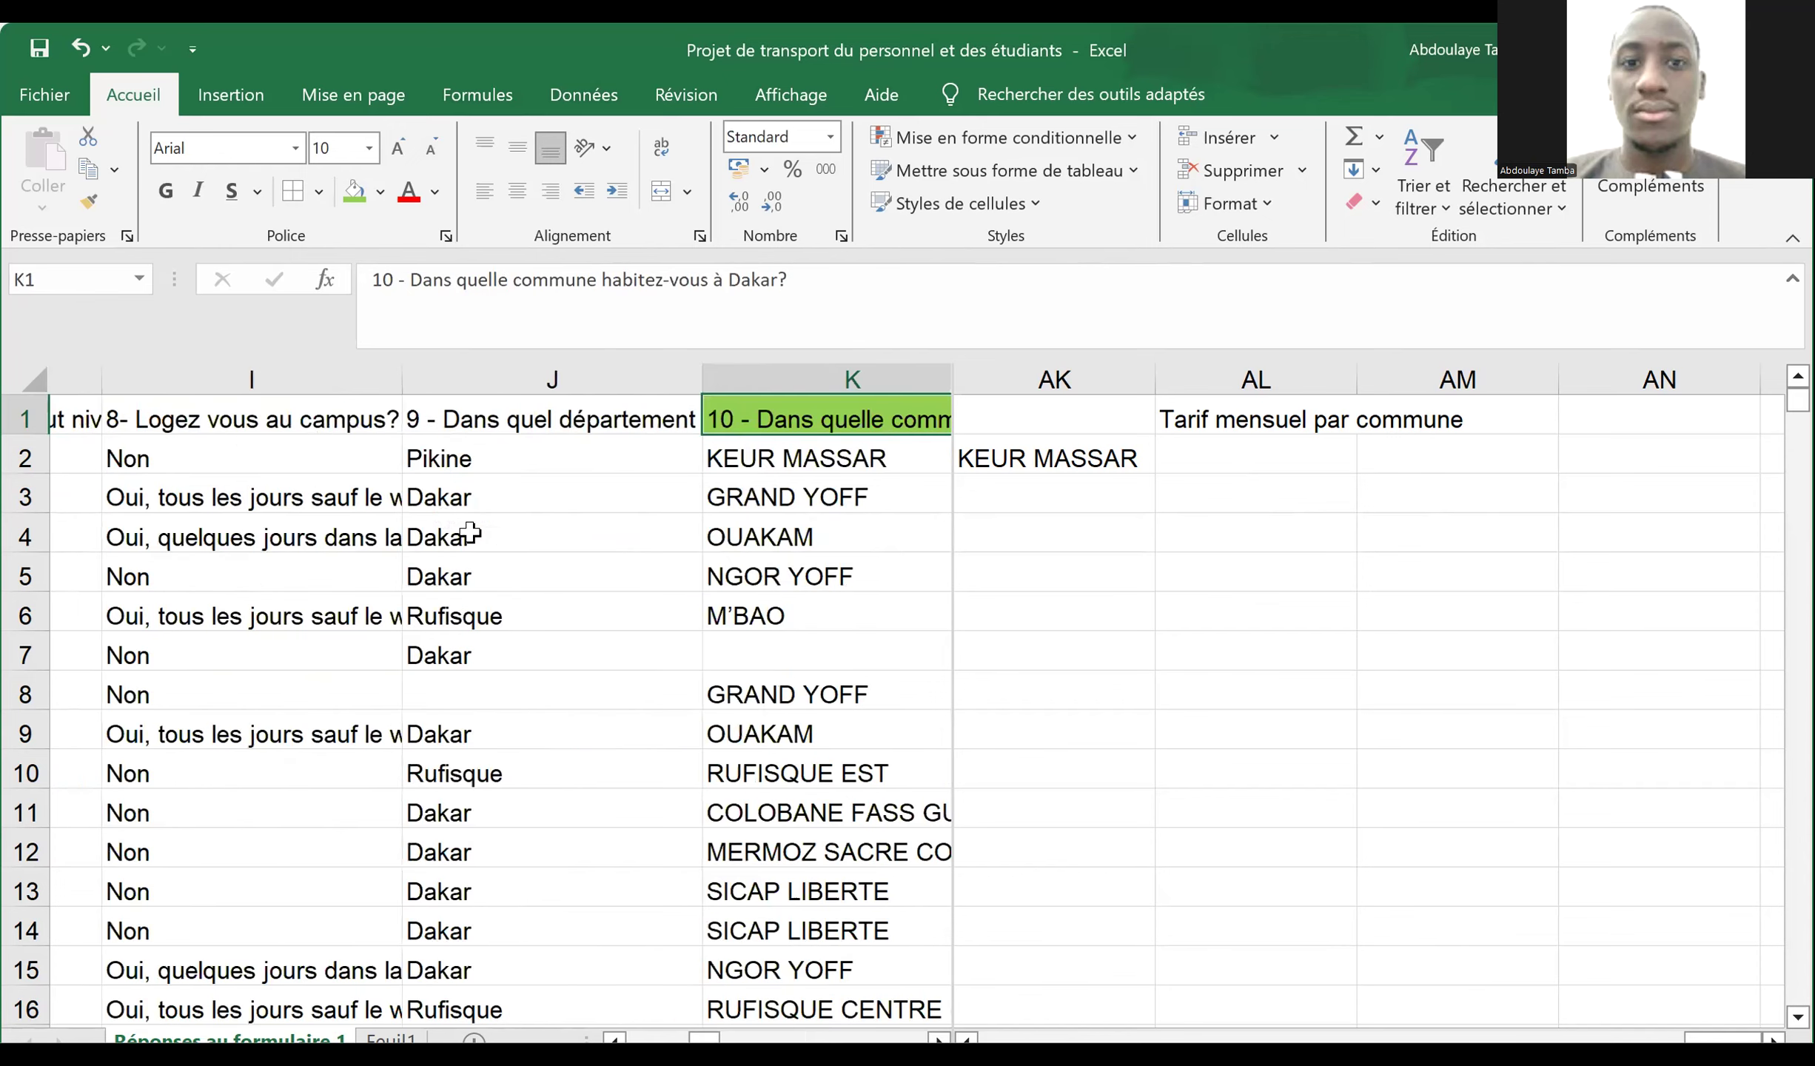
- Unhide the hidden columns between K and R
key(Right)
drag(600, 366, 599, 365)
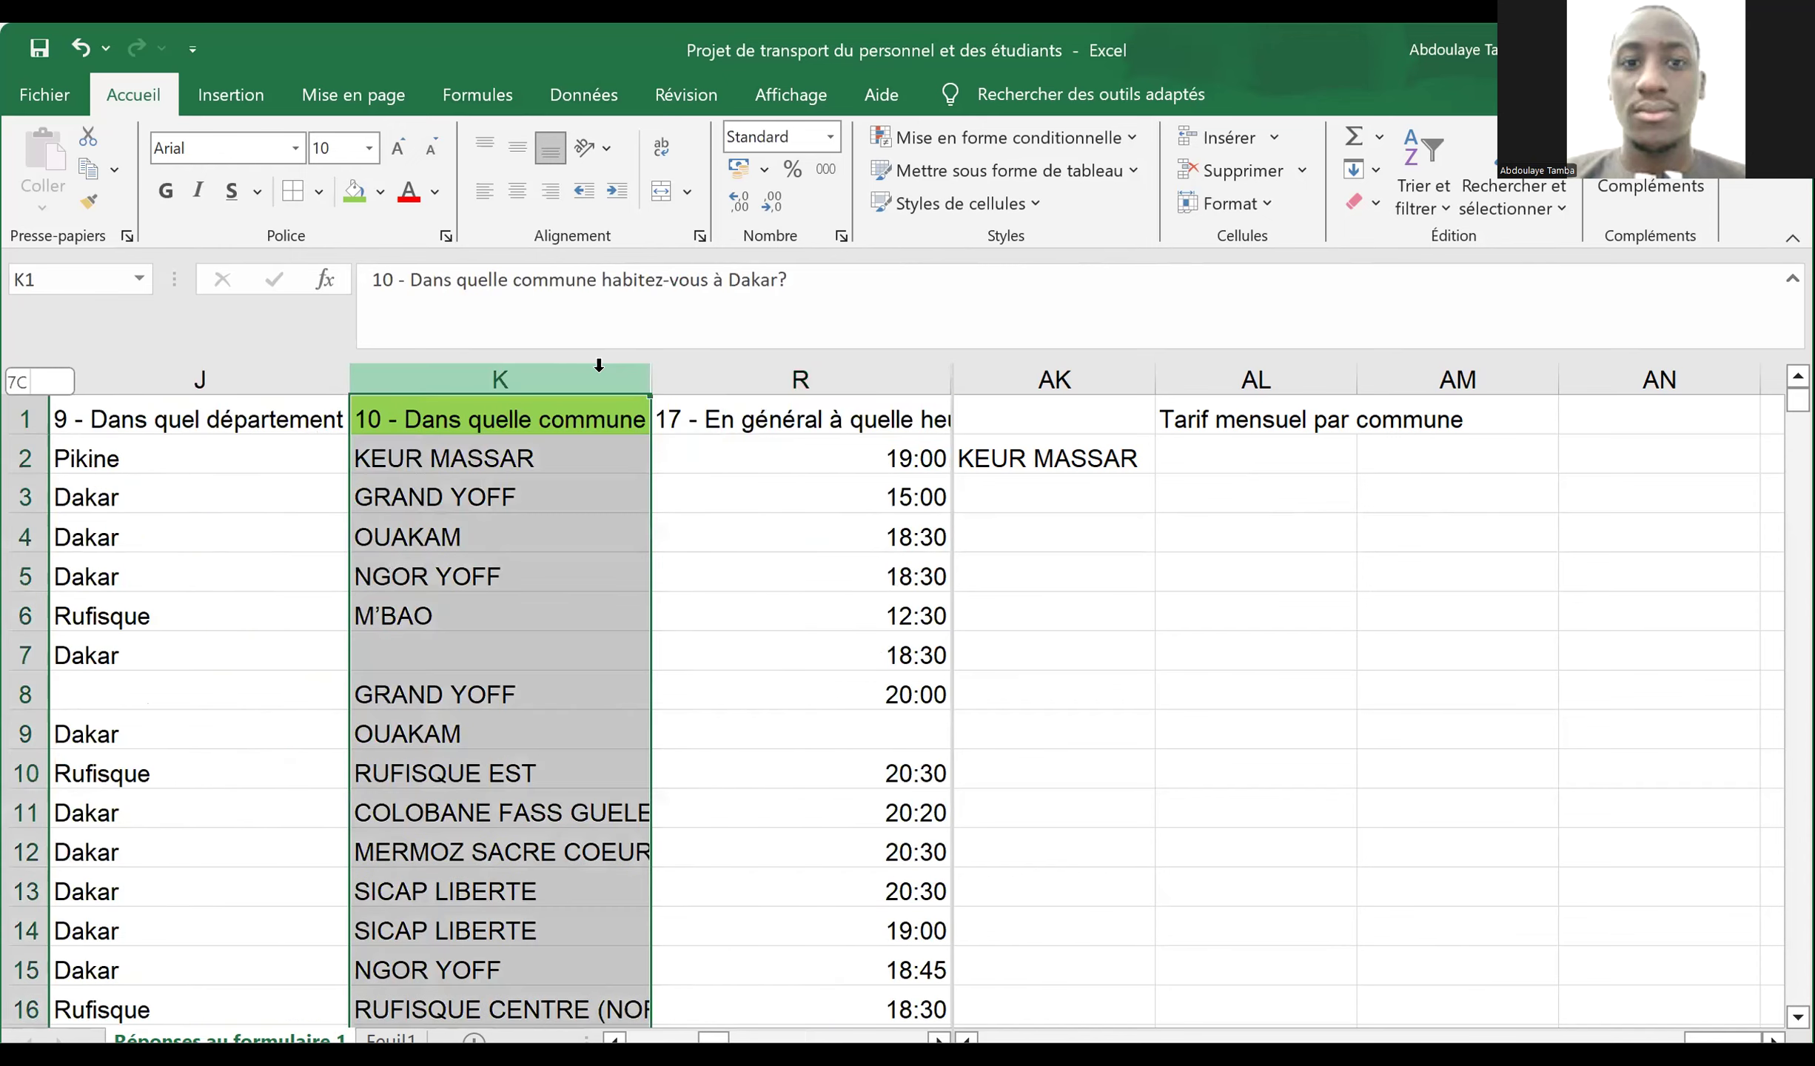
scroll(599, 365, down, 6)
key(shift+Right)
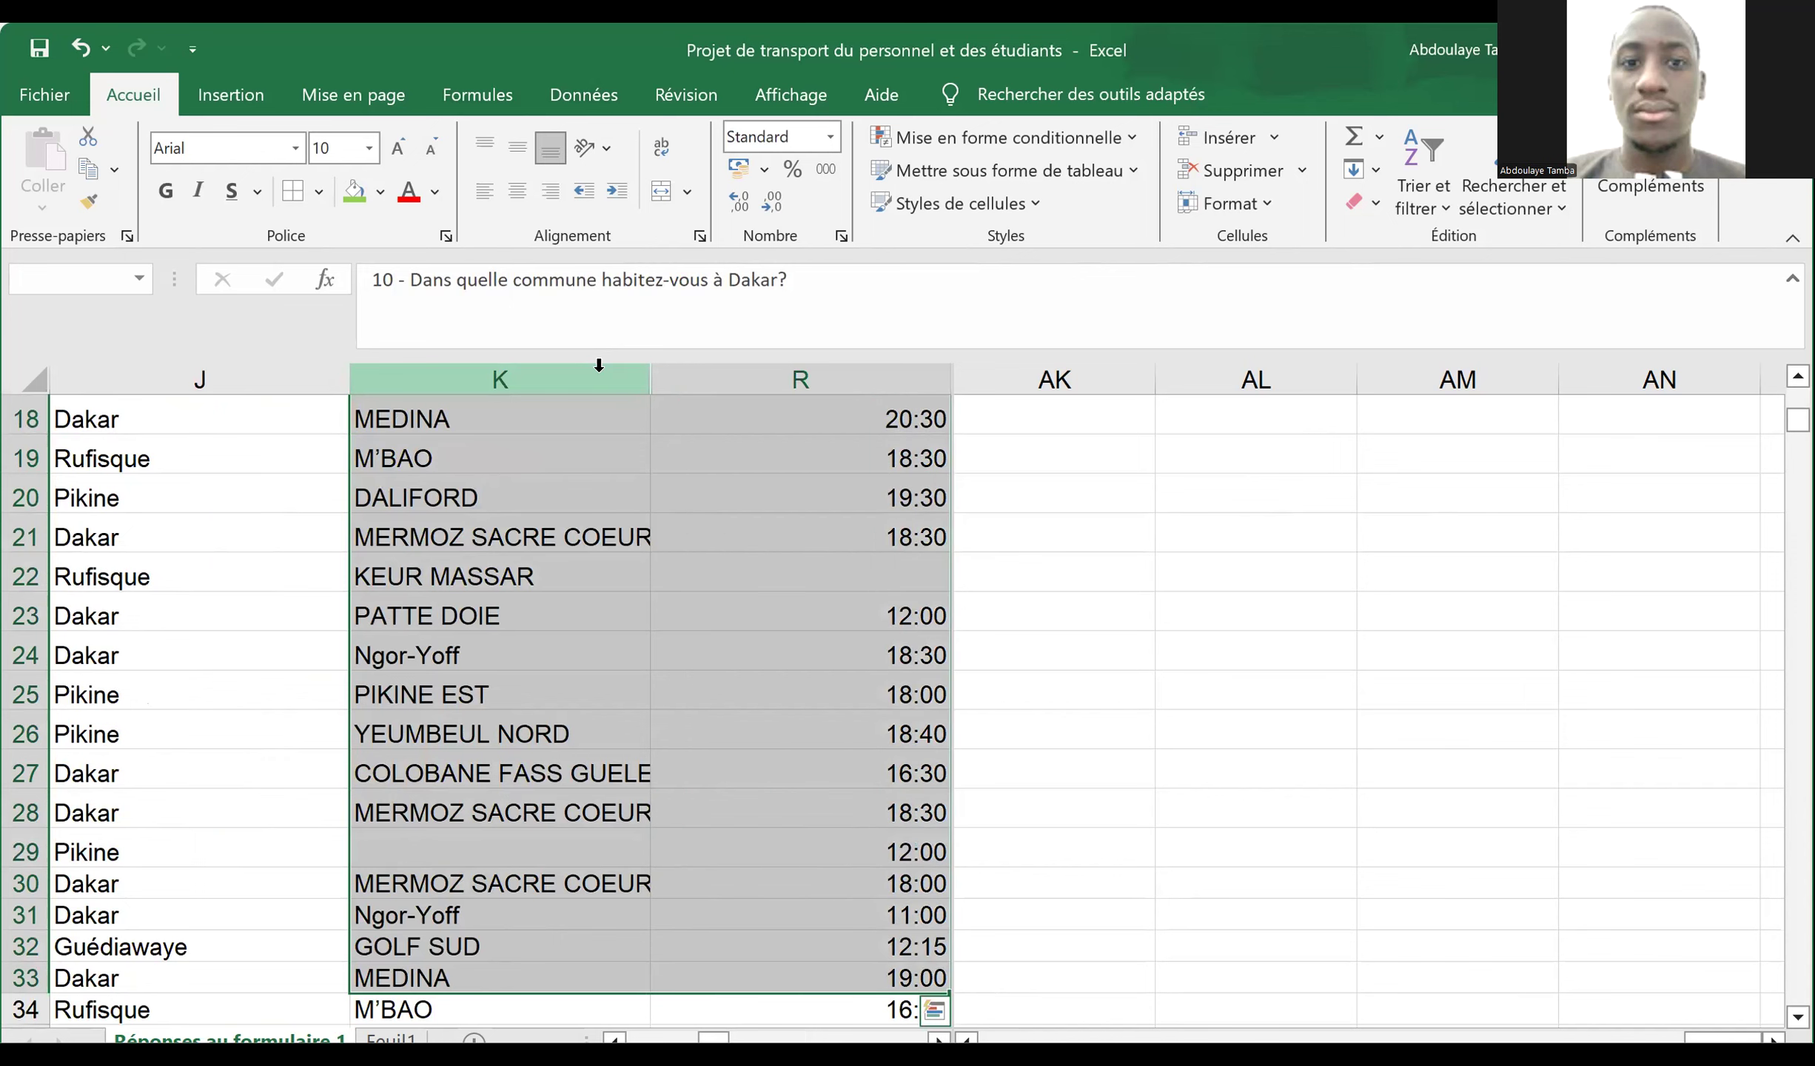
right_click(599, 367)
key(Escape)
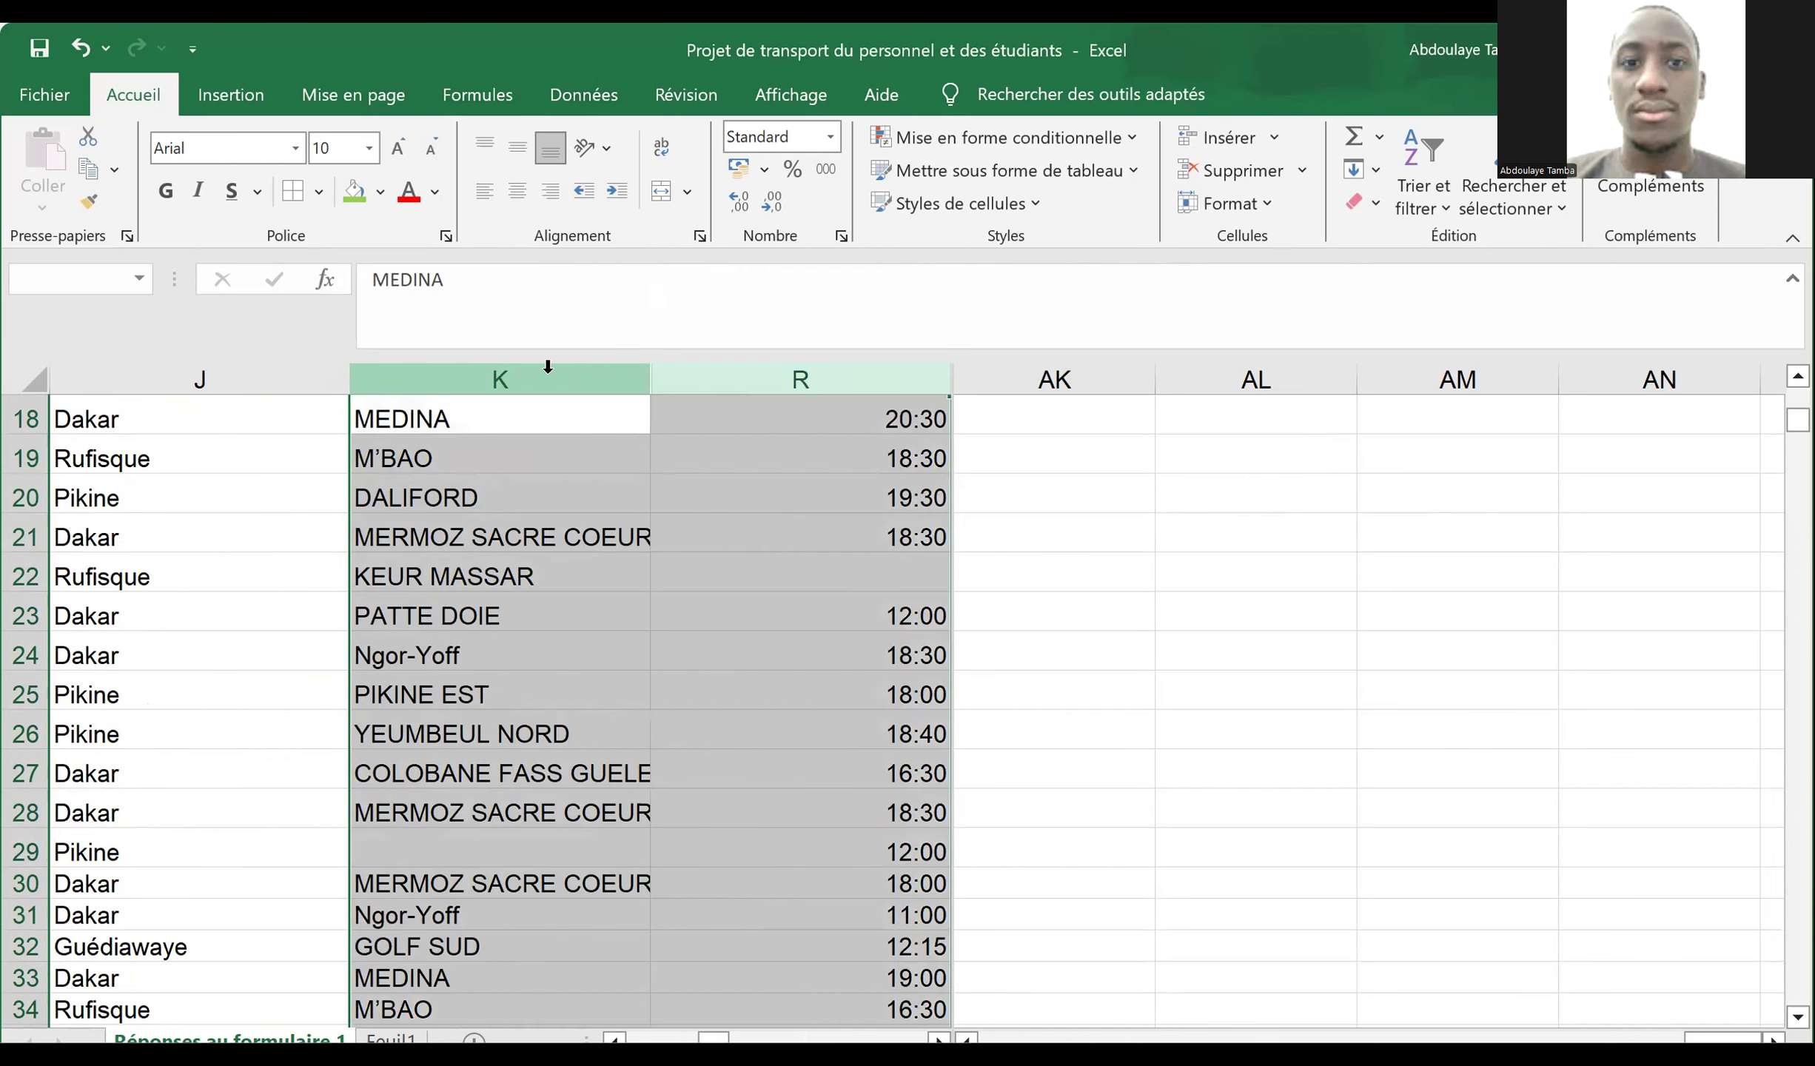
right_click(549, 366)
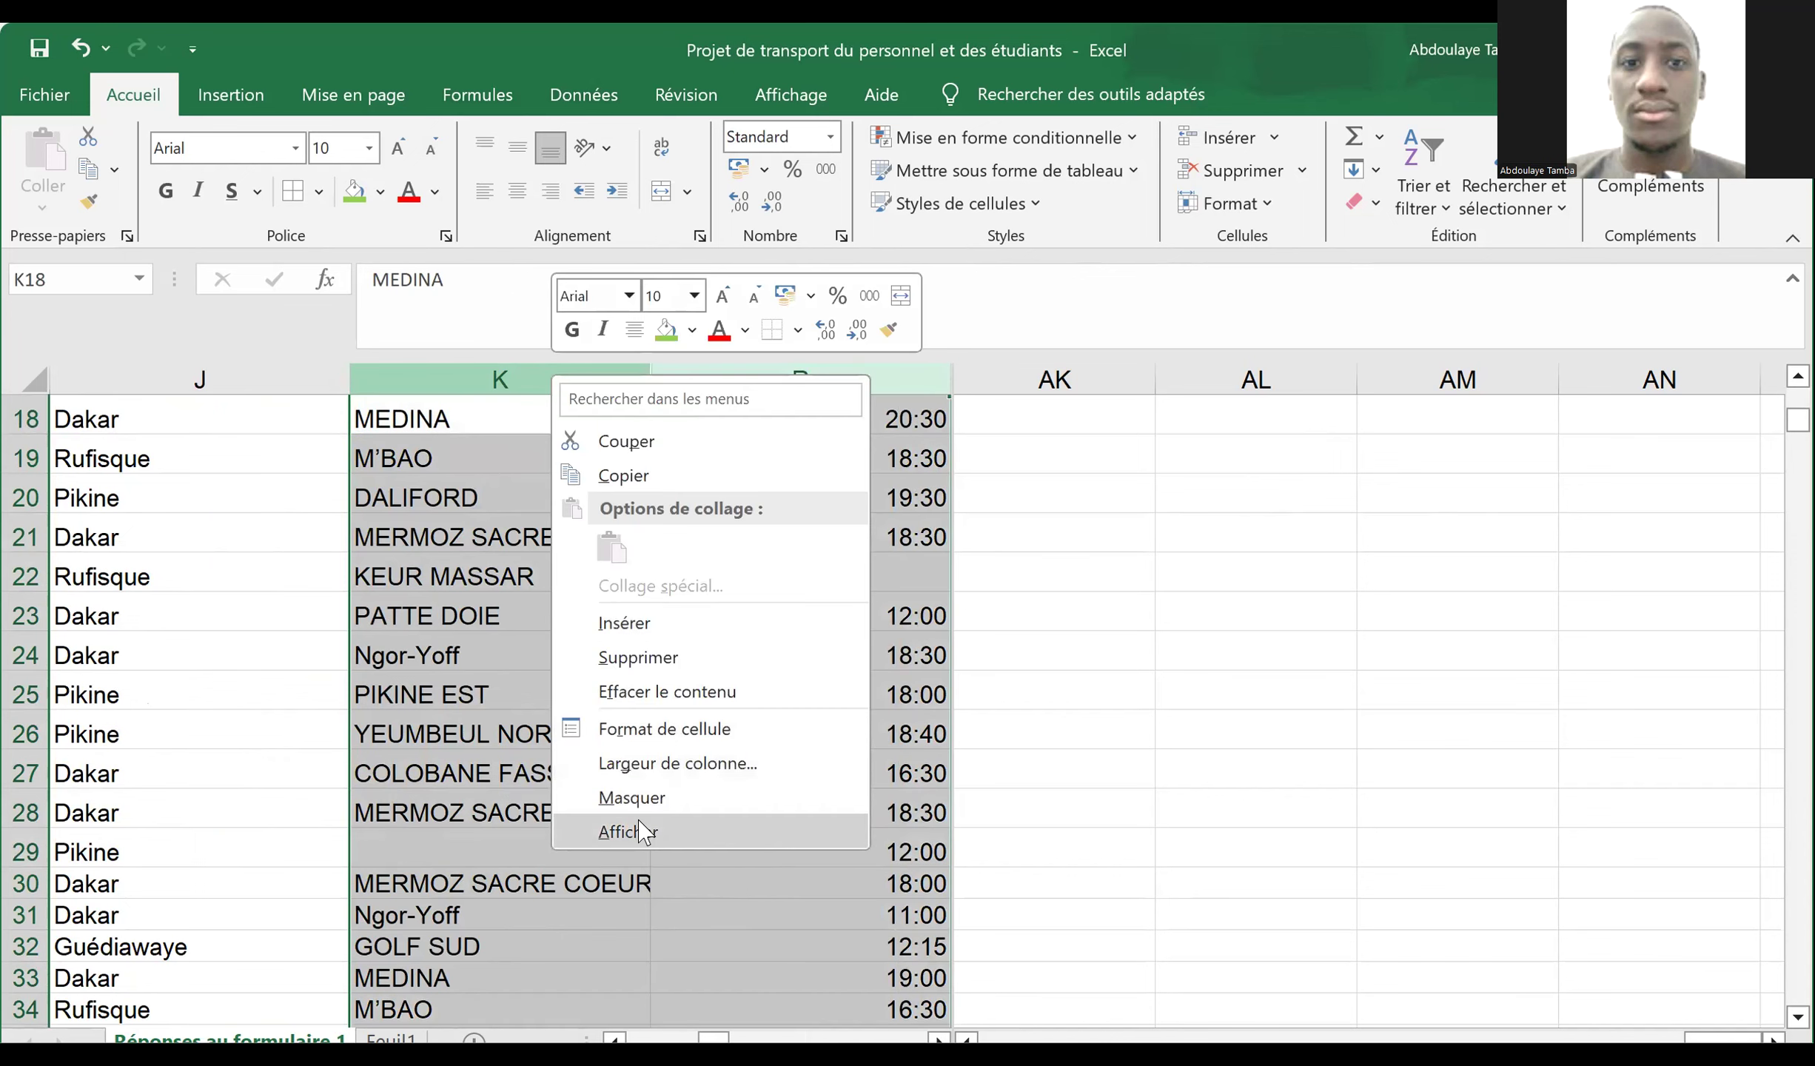
click(626, 832)
- Fill the header in Q1, question 16 on daily spending to reach the ESP, with light green
click(806, 482)
key(Up)
key(Up)
key(Up)
key(Up)
key(Up)
key(Up)
key(Up)
key(Up)
key(Up)
key(Up)
key(Up)
key(Up)
key(Up)
key(Up)
key(Up)
key(Up)
key(Up)
key(Up)
key(Up)
key(Right)
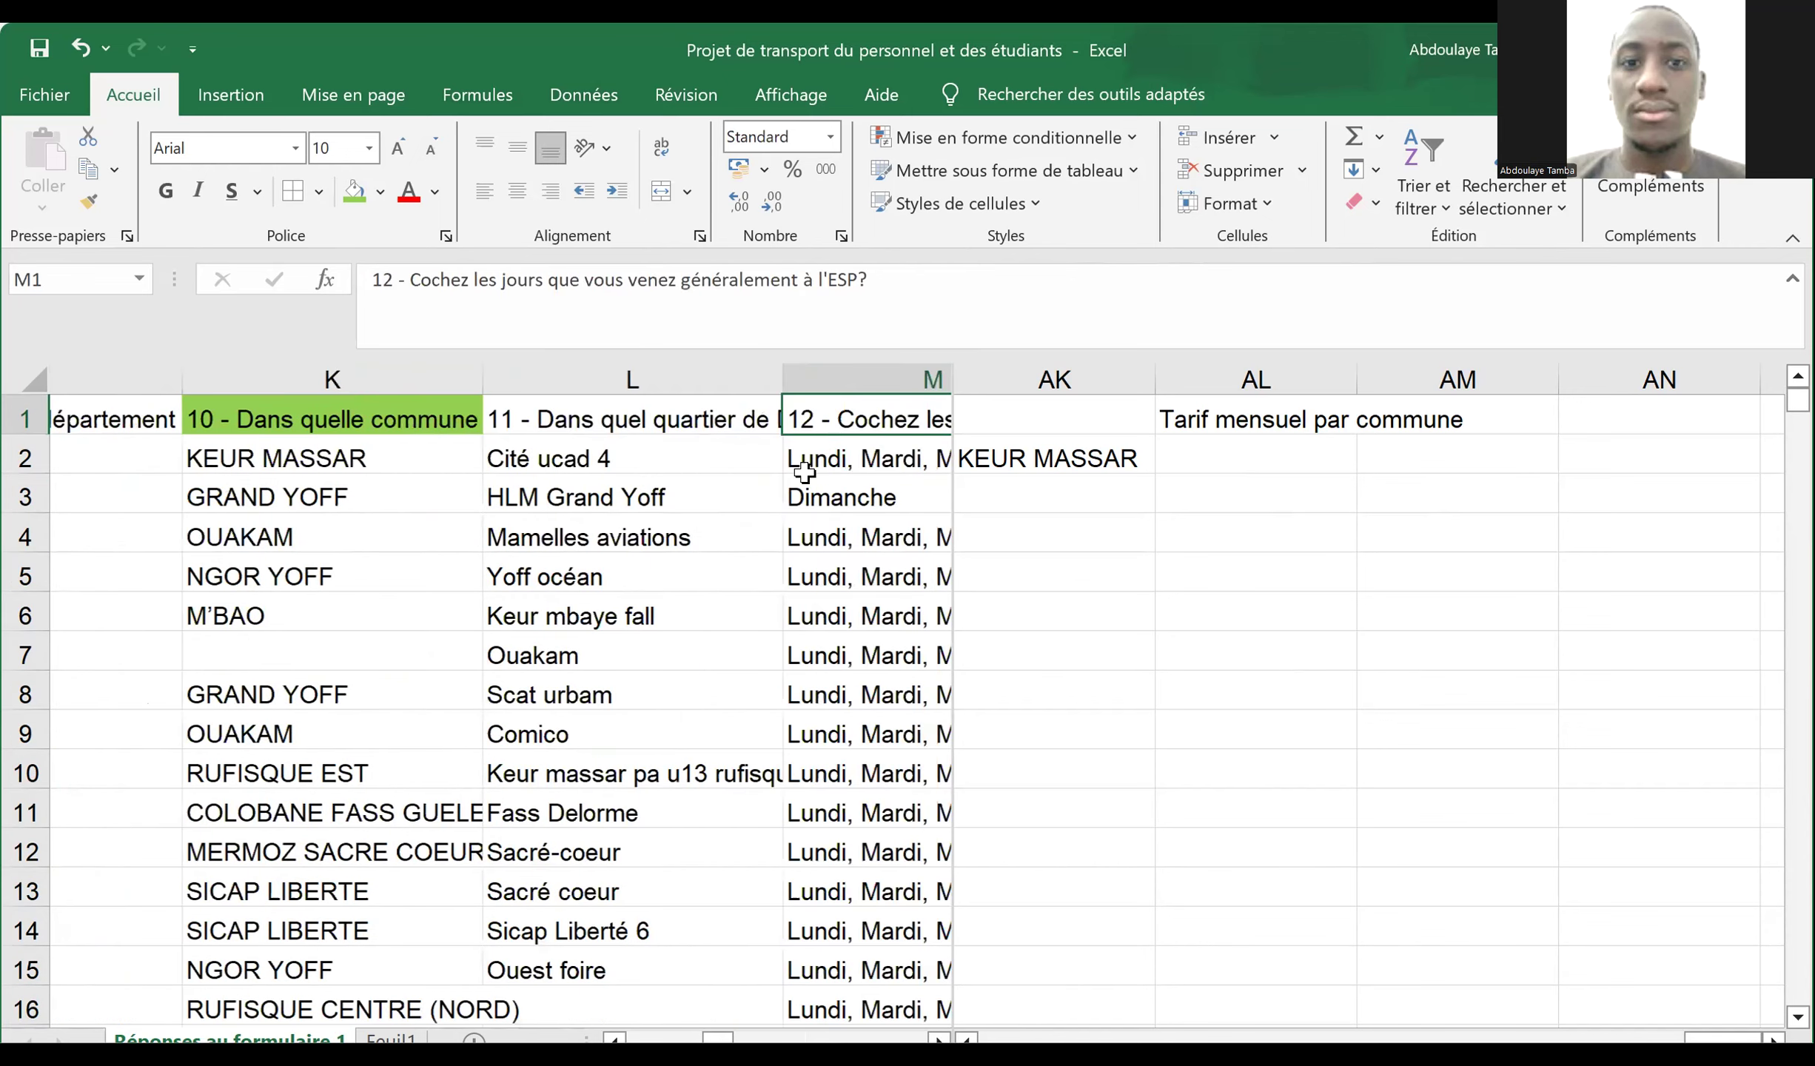
key(Right)
key(Right)
key(Left)
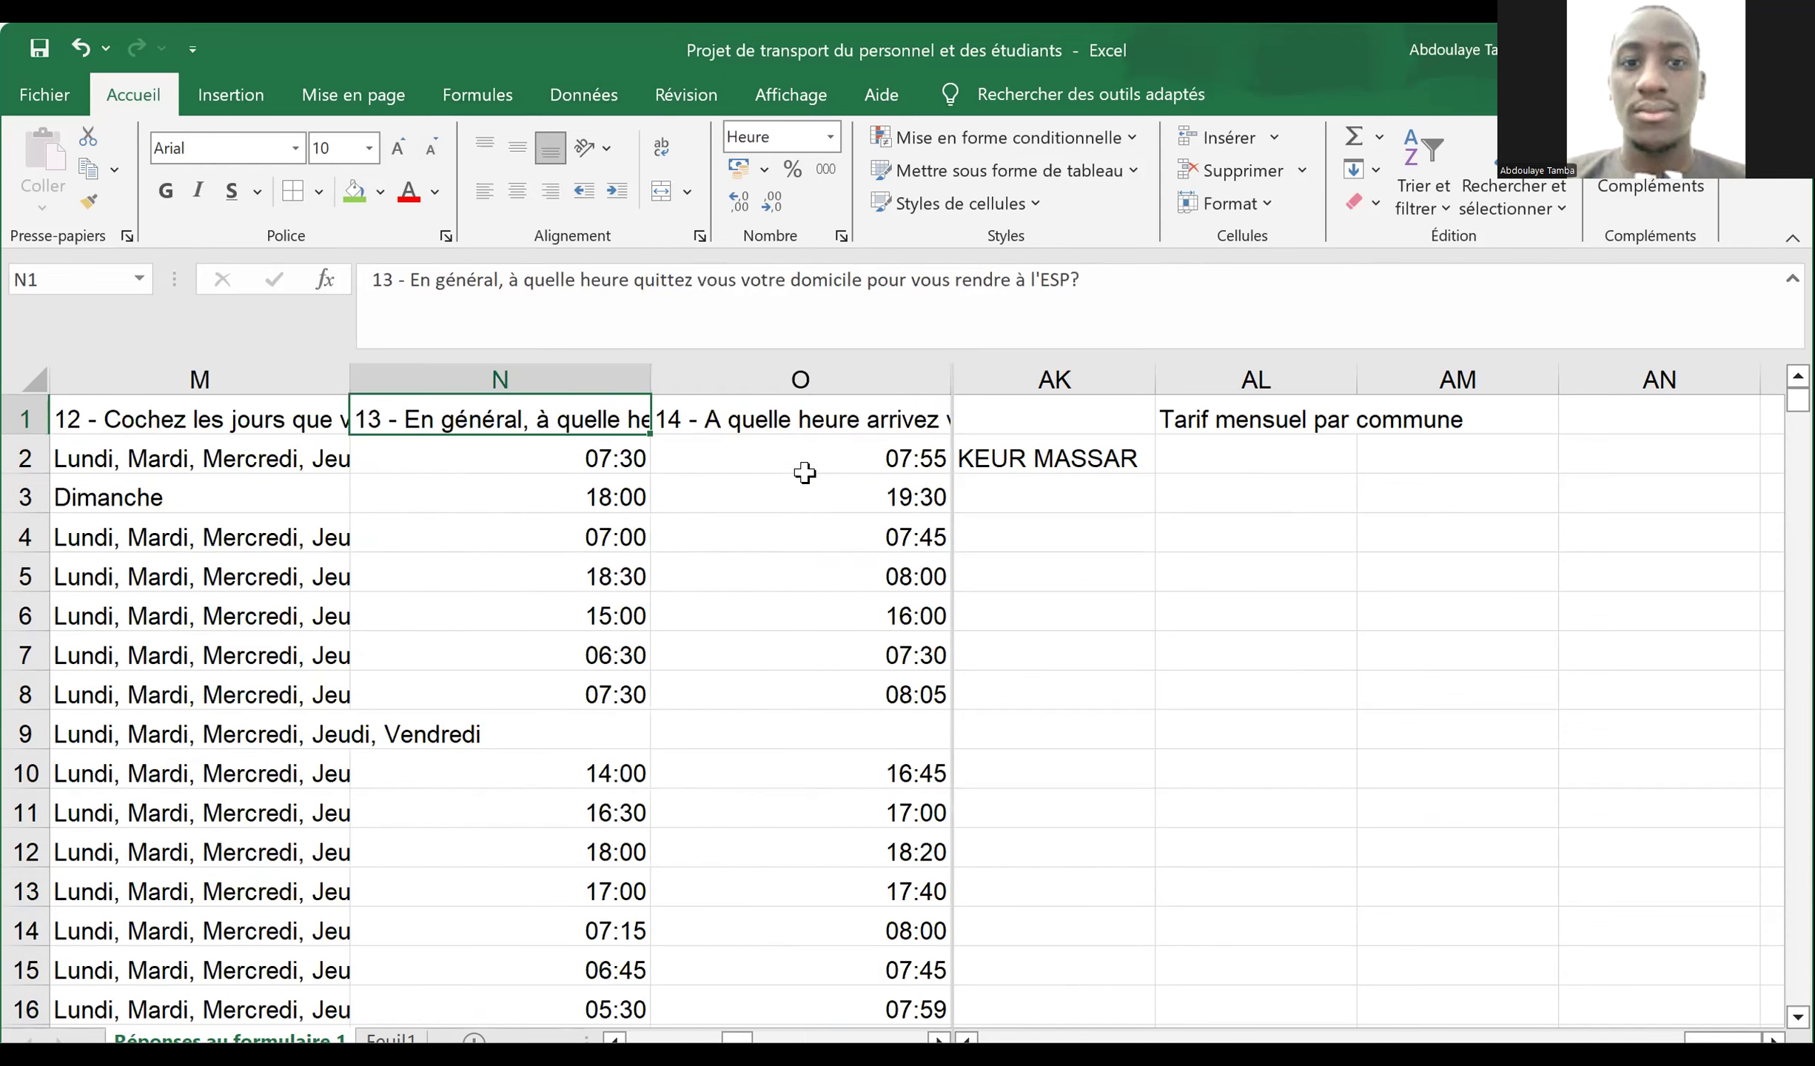
key(Right)
key(Right)
key(Right)
key(Right)
key(Left)
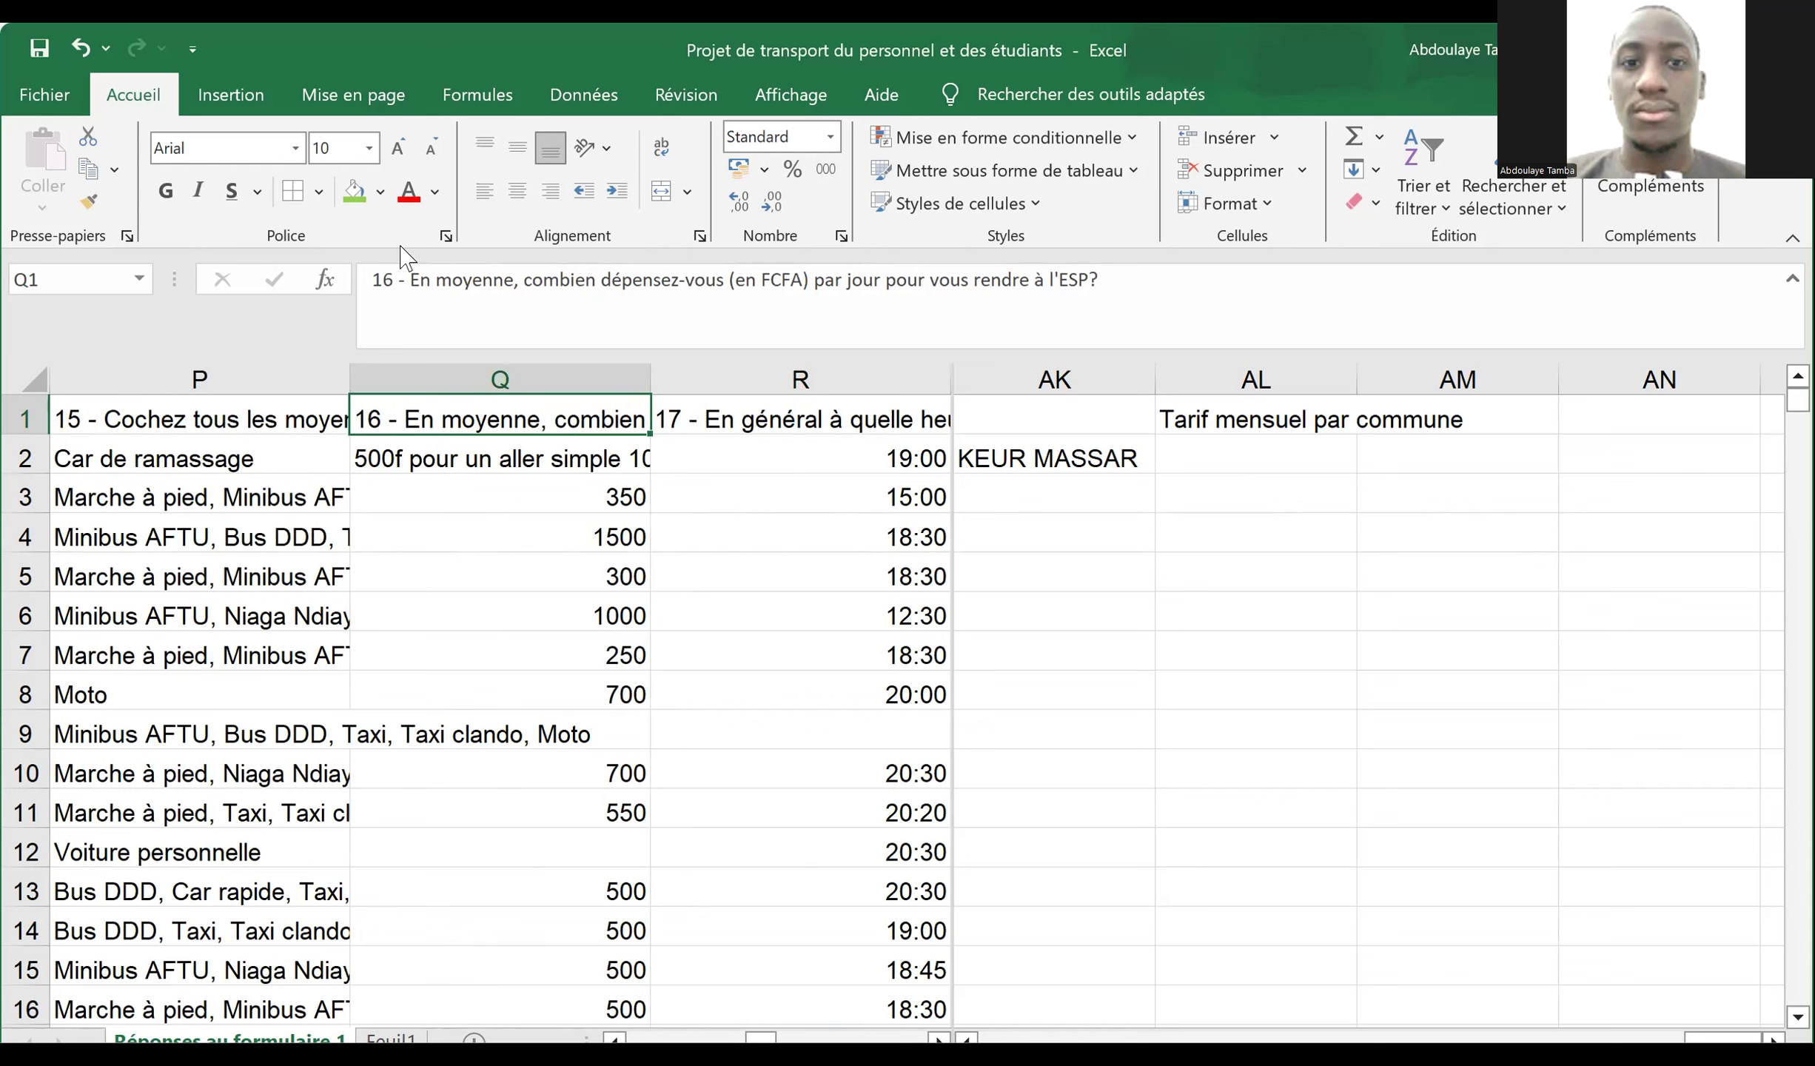
click(354, 193)
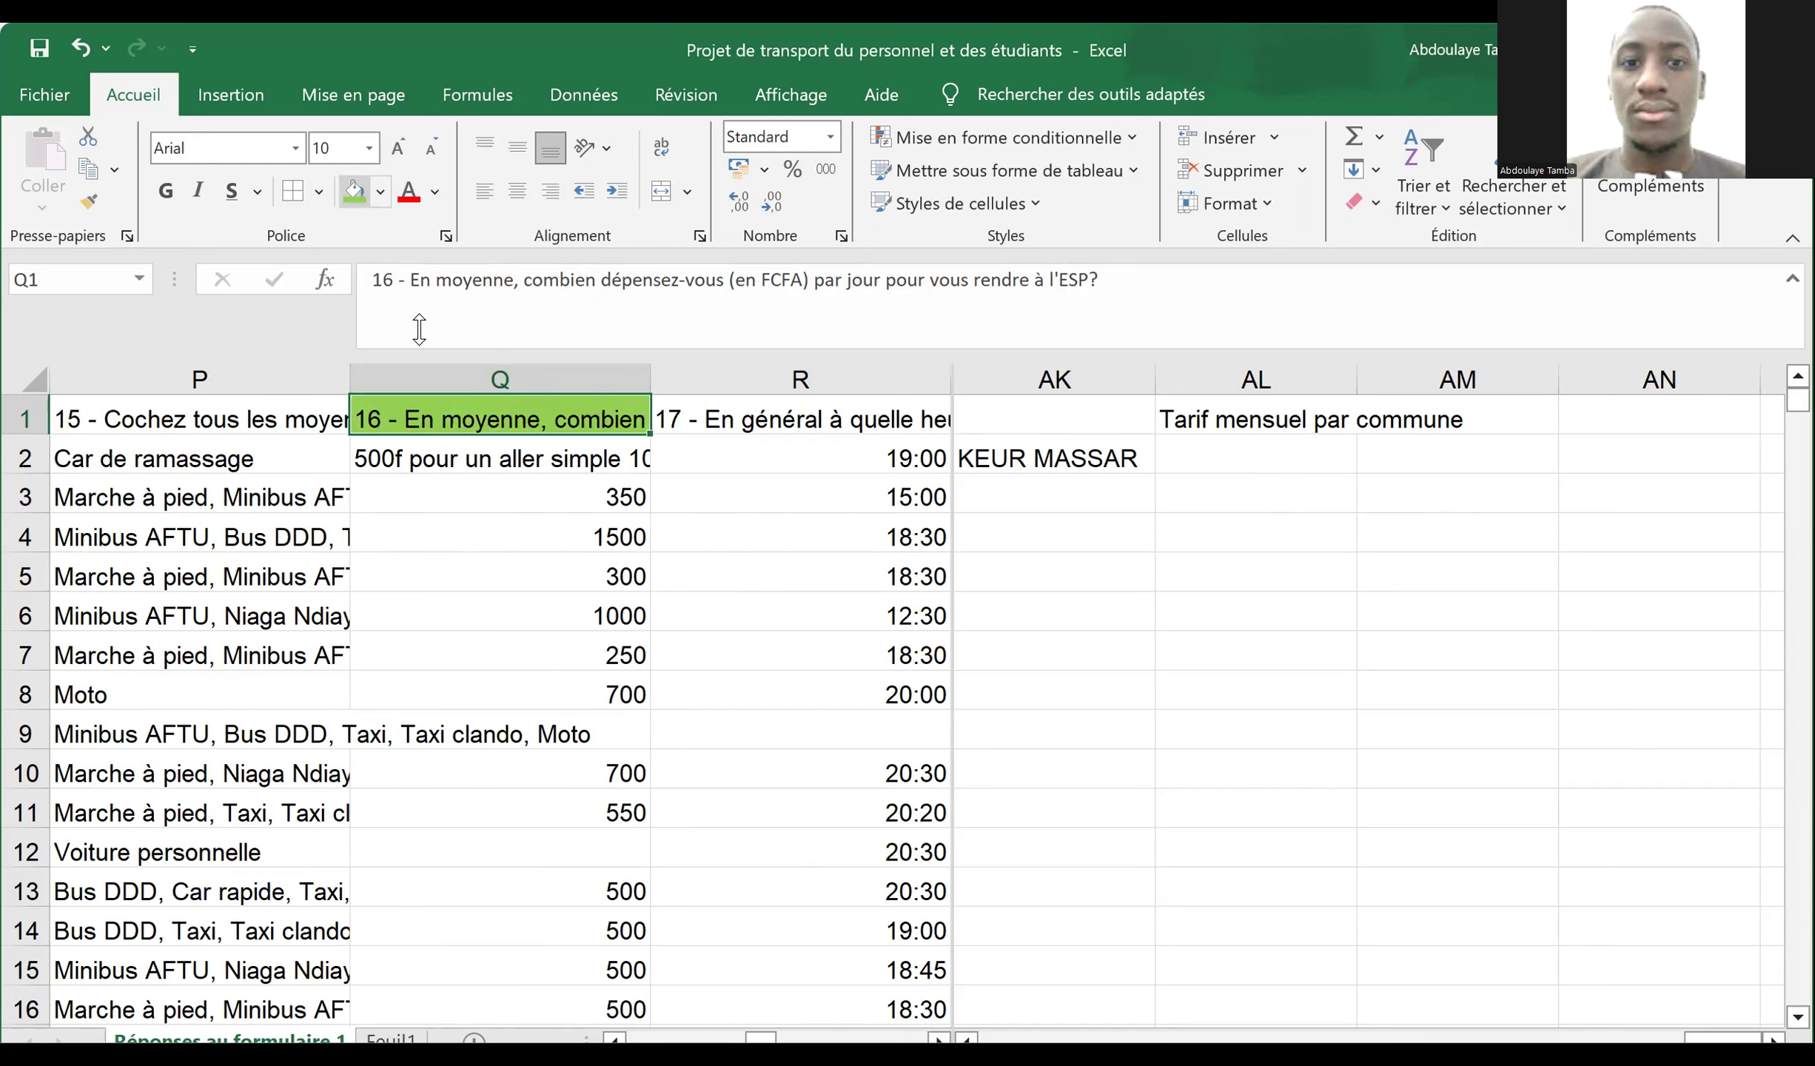
- Reduce the answer in Q2 to the one-way amount 500 by deleting the text after the number
double_click(461, 448)
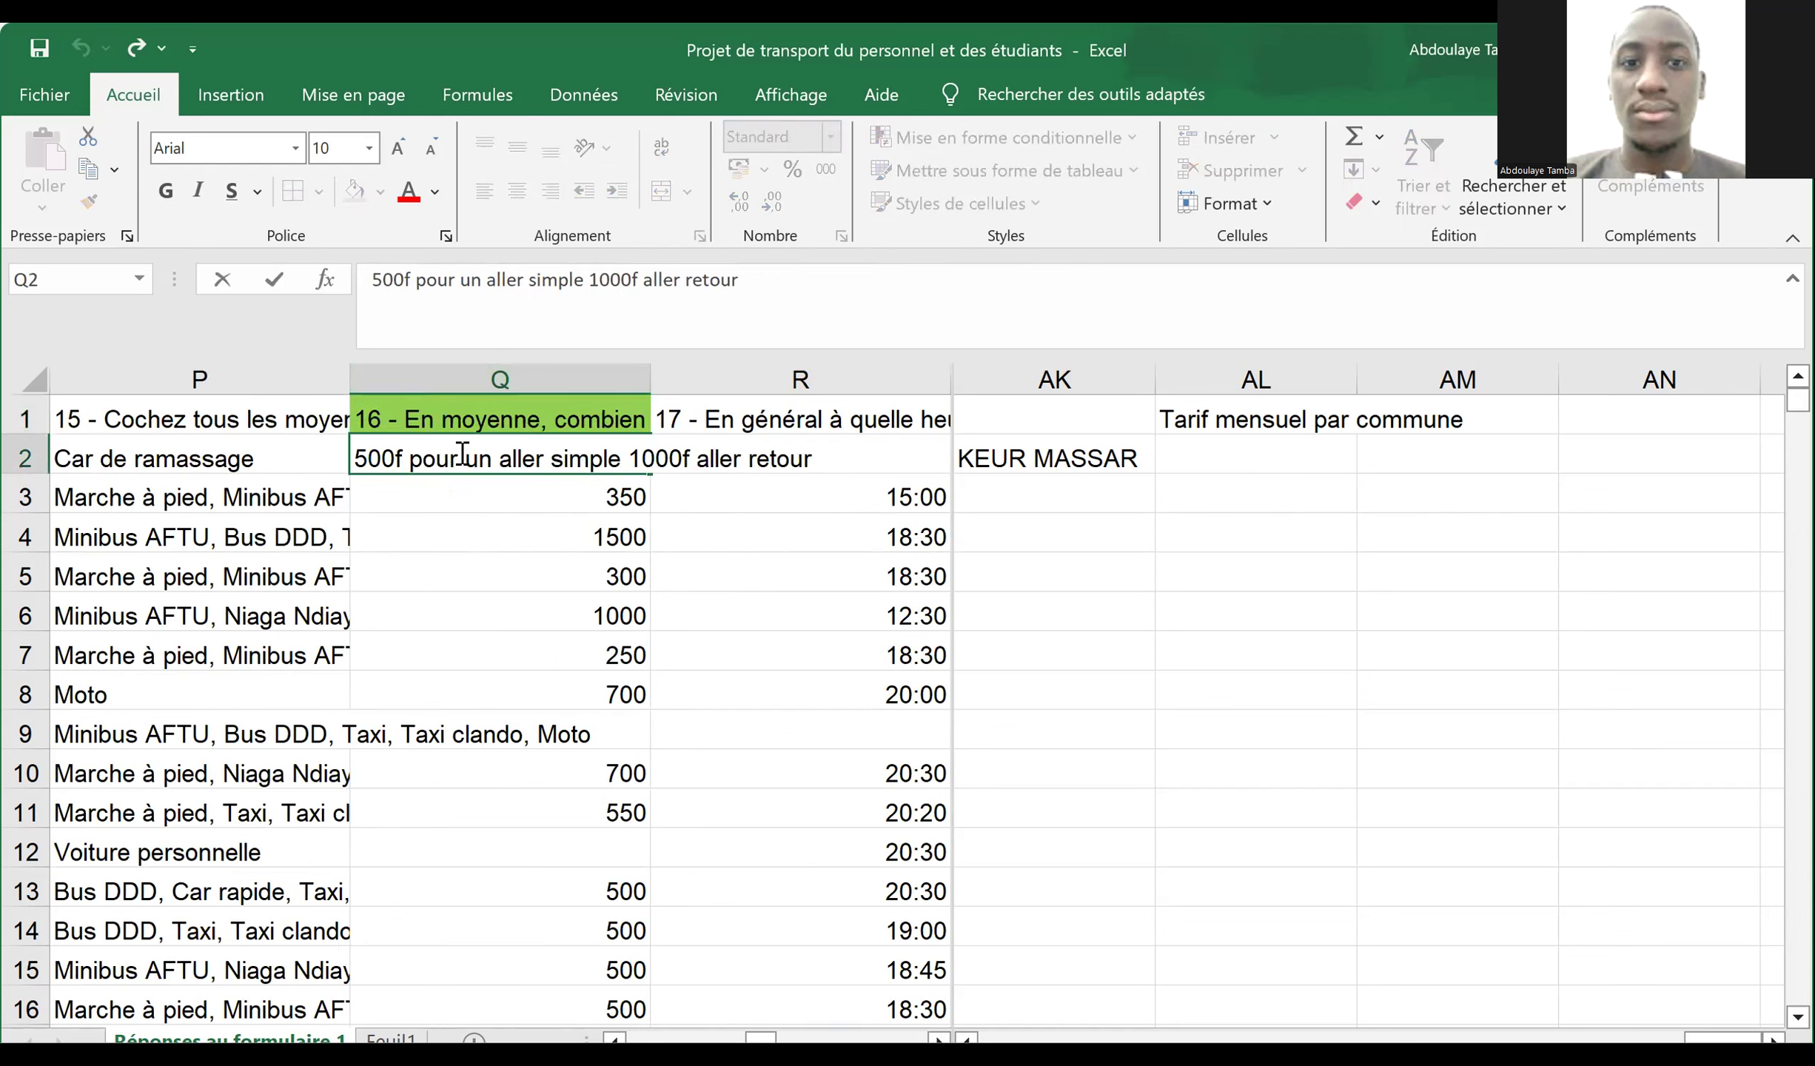
key(Left)
key(Left)
key(Left)
key(Left)
key(Left)
key(Left)
key(Left)
key(Left)
key(shift+Right)
key(shift+Right)
key(shift+Right)
key(shift+Right)
key(shift+Right)
key(shift+Right)
key(shift+Right)
key(shift+Right)
key(shift+Right)
key(shift+Right)
key(shift+Right)
key(shift+Right)
key(shift+Right)
key(shift+Right)
key(shift+Right)
key(shift+Right)
key(shift+Right)
key(shift+Right)
key(shift+Right)
key(shift+Right)
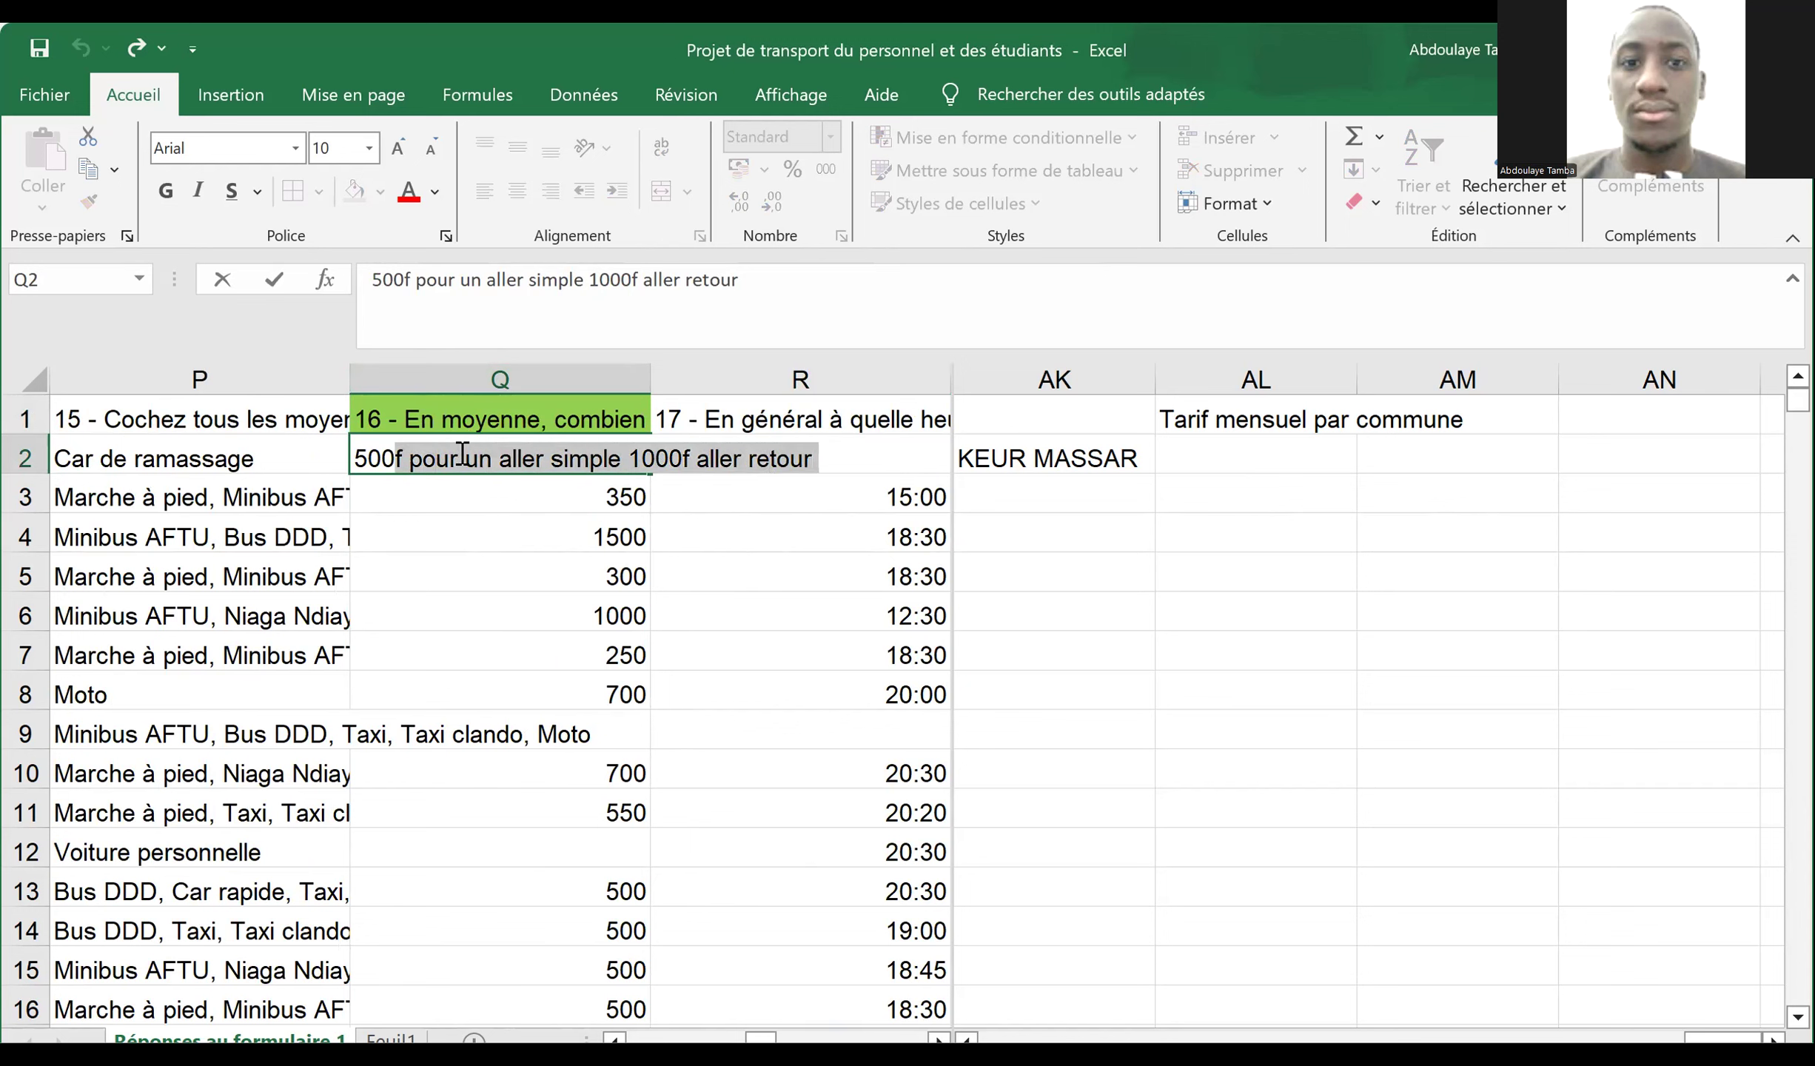
key(Delete)
key(Return)
- Look through the daily spending answers in column Q down to row 216 and return to the header in Q1
key(Down)
key(Down)
key(Down)
key(Down)
key(Down)
key(Down)
key(Down)
key(Down)
key(Down)
key(Down)
key(Down)
key(Down)
key(Down)
key(Down)
key(Down)
key(Down)
key(Down)
key(Down)
key(Down)
key(Down)
key(Down)
key(Down)
key(Down)
key(Down)
key(Down)
key(Down)
key(Down)
key(Down)
key(Down)
key(Down)
key(Down)
key(Down)
key(Down)
key(Down)
key(Down)
key(Down)
key(Down)
key(Down)
key(Down)
key(Down)
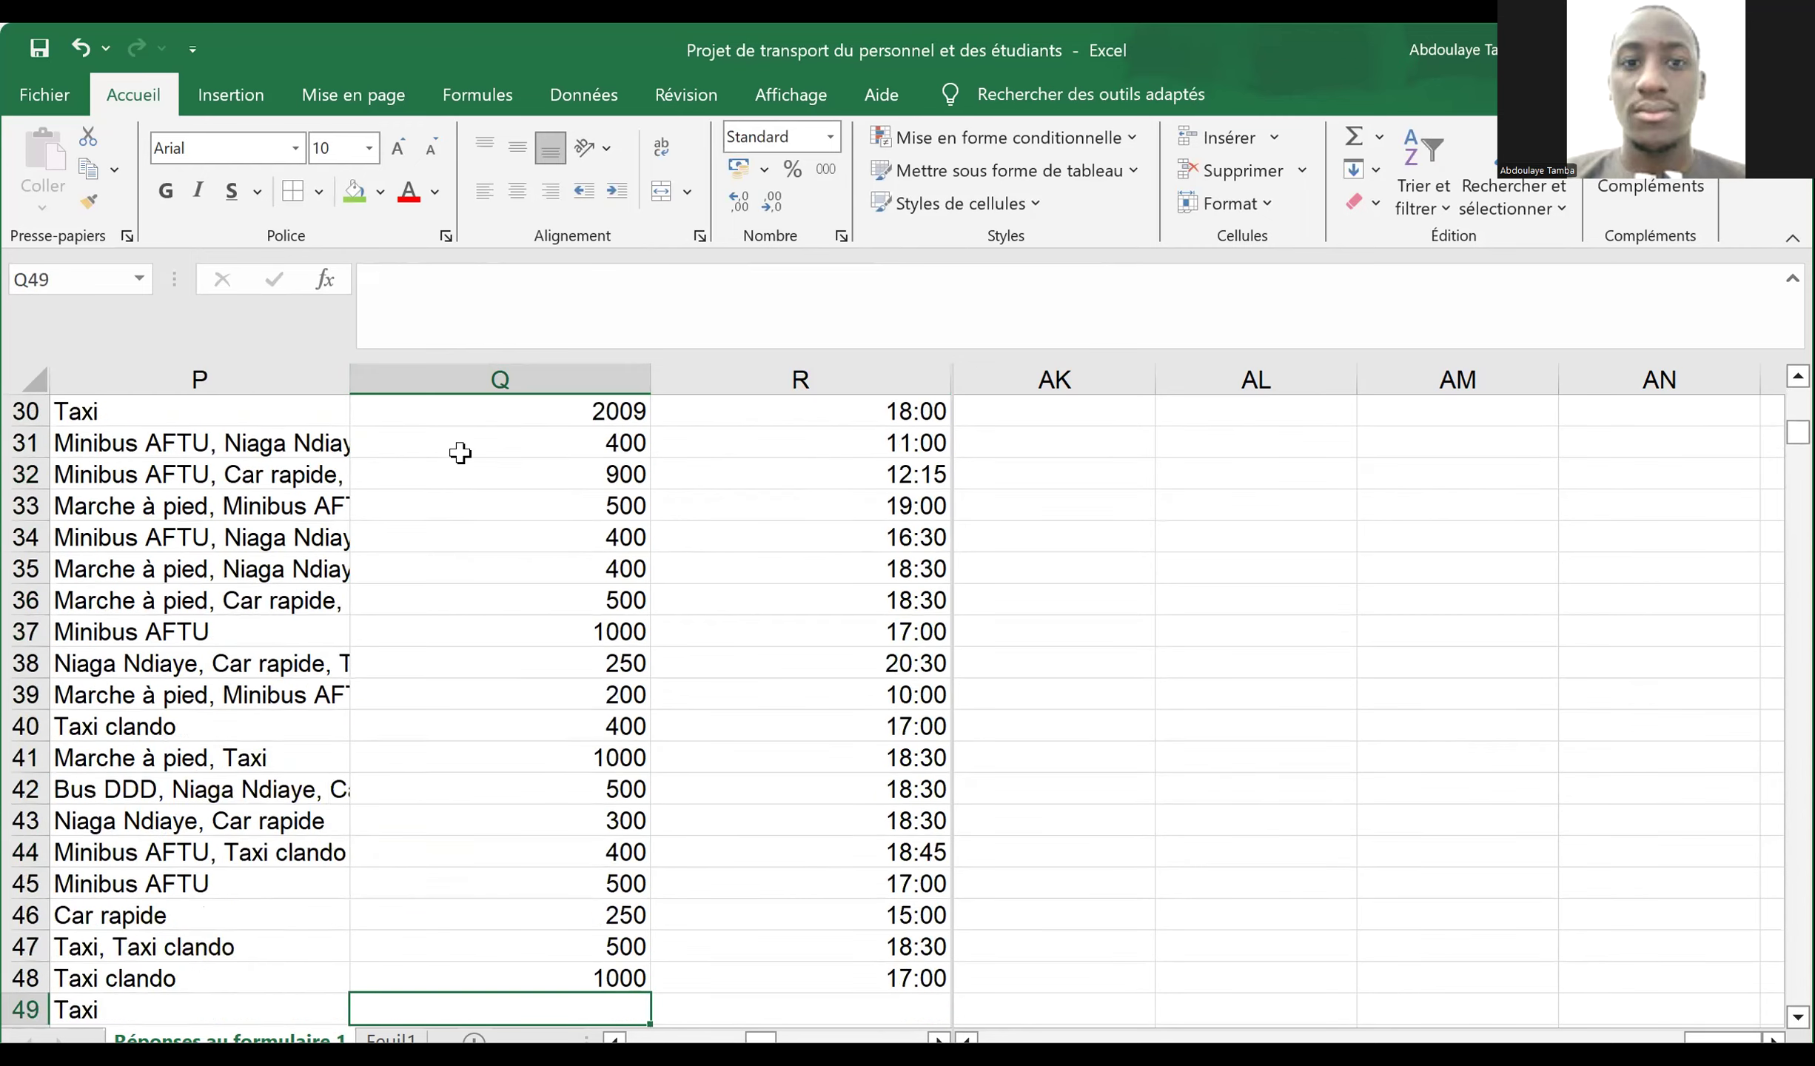
key(Down)
key(Down)
key(Down)
key(Down)
key(Down)
key(Down)
key(Down)
key(Down)
key(Down)
key(Down)
key(Down)
key(Down)
key(Down)
key(Down)
key(Down)
key(Down)
key(Down)
key(Down)
key(Down)
key(Down)
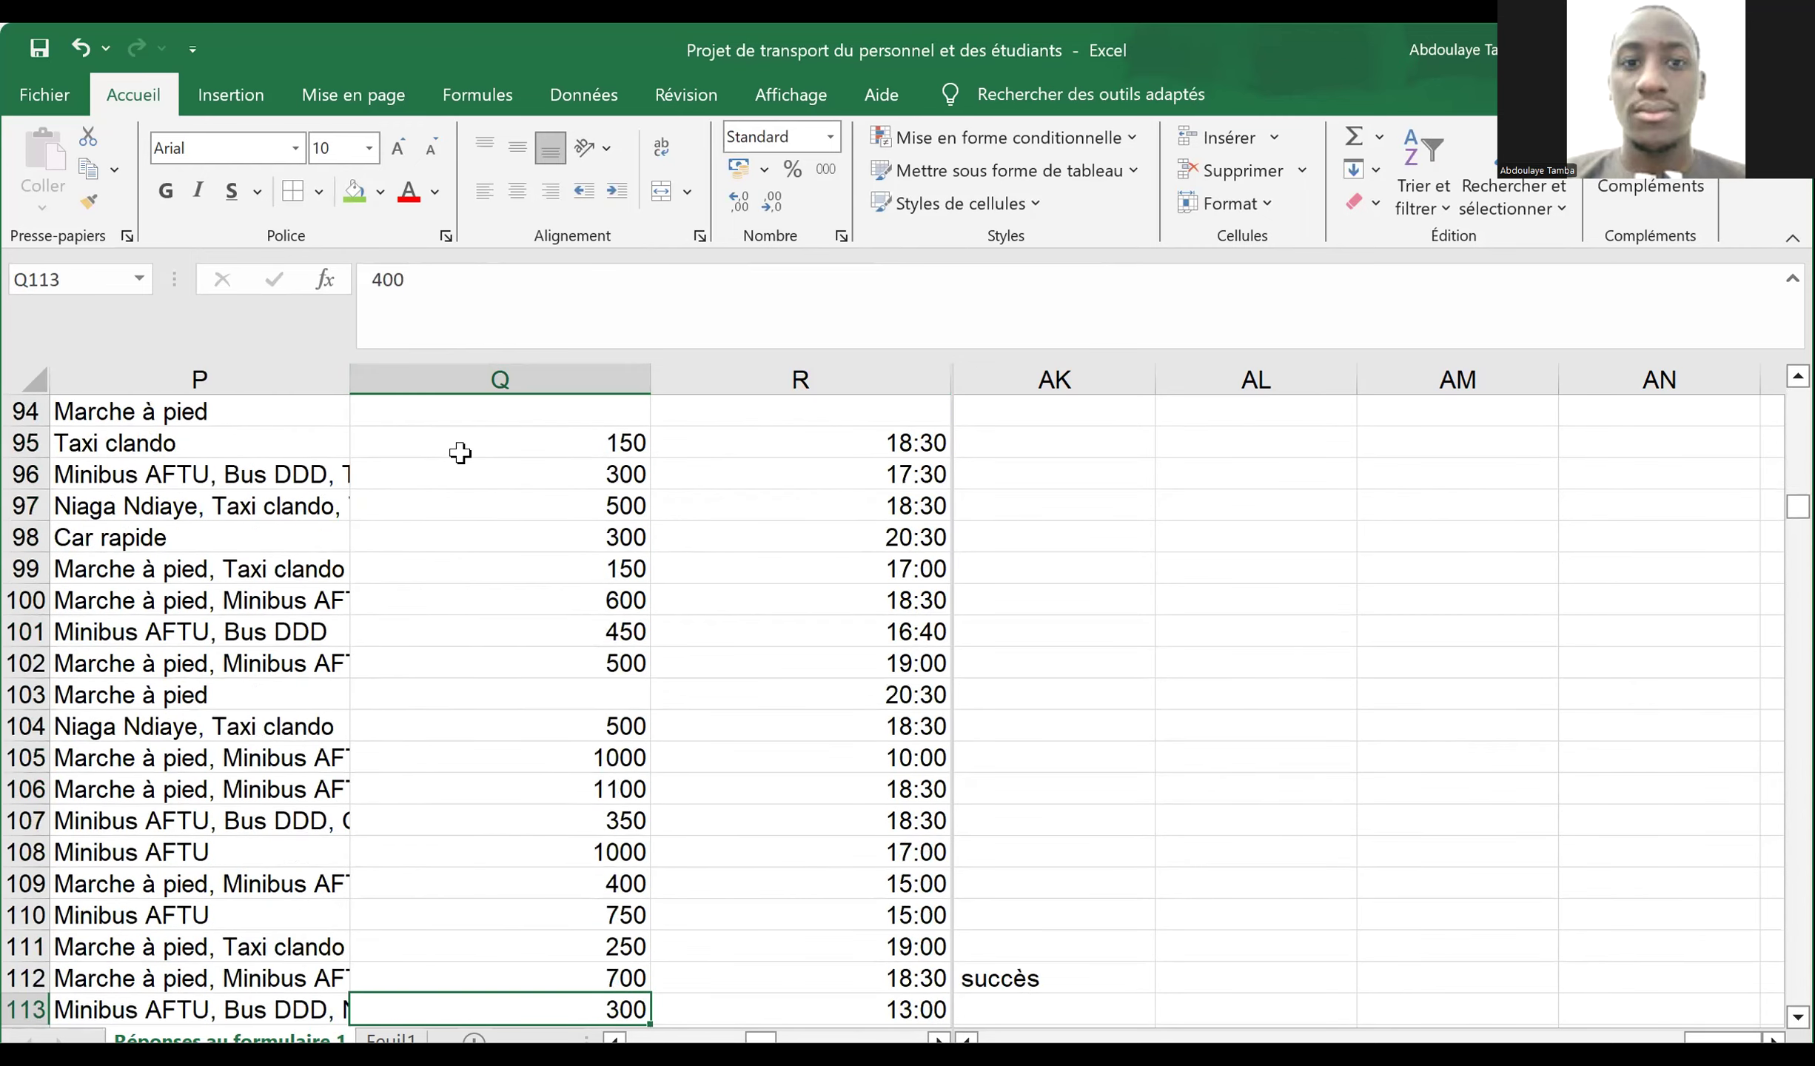
key(Down)
key(Down)
key(Down)
key(Down)
key(Down)
key(Down)
key(Down)
key(Down)
key(Down)
key(Down)
key(Down)
key(Down)
key(Down)
key(Down)
key(Down)
key(Down)
key(Down)
key(Down)
key(Down)
key(Down)
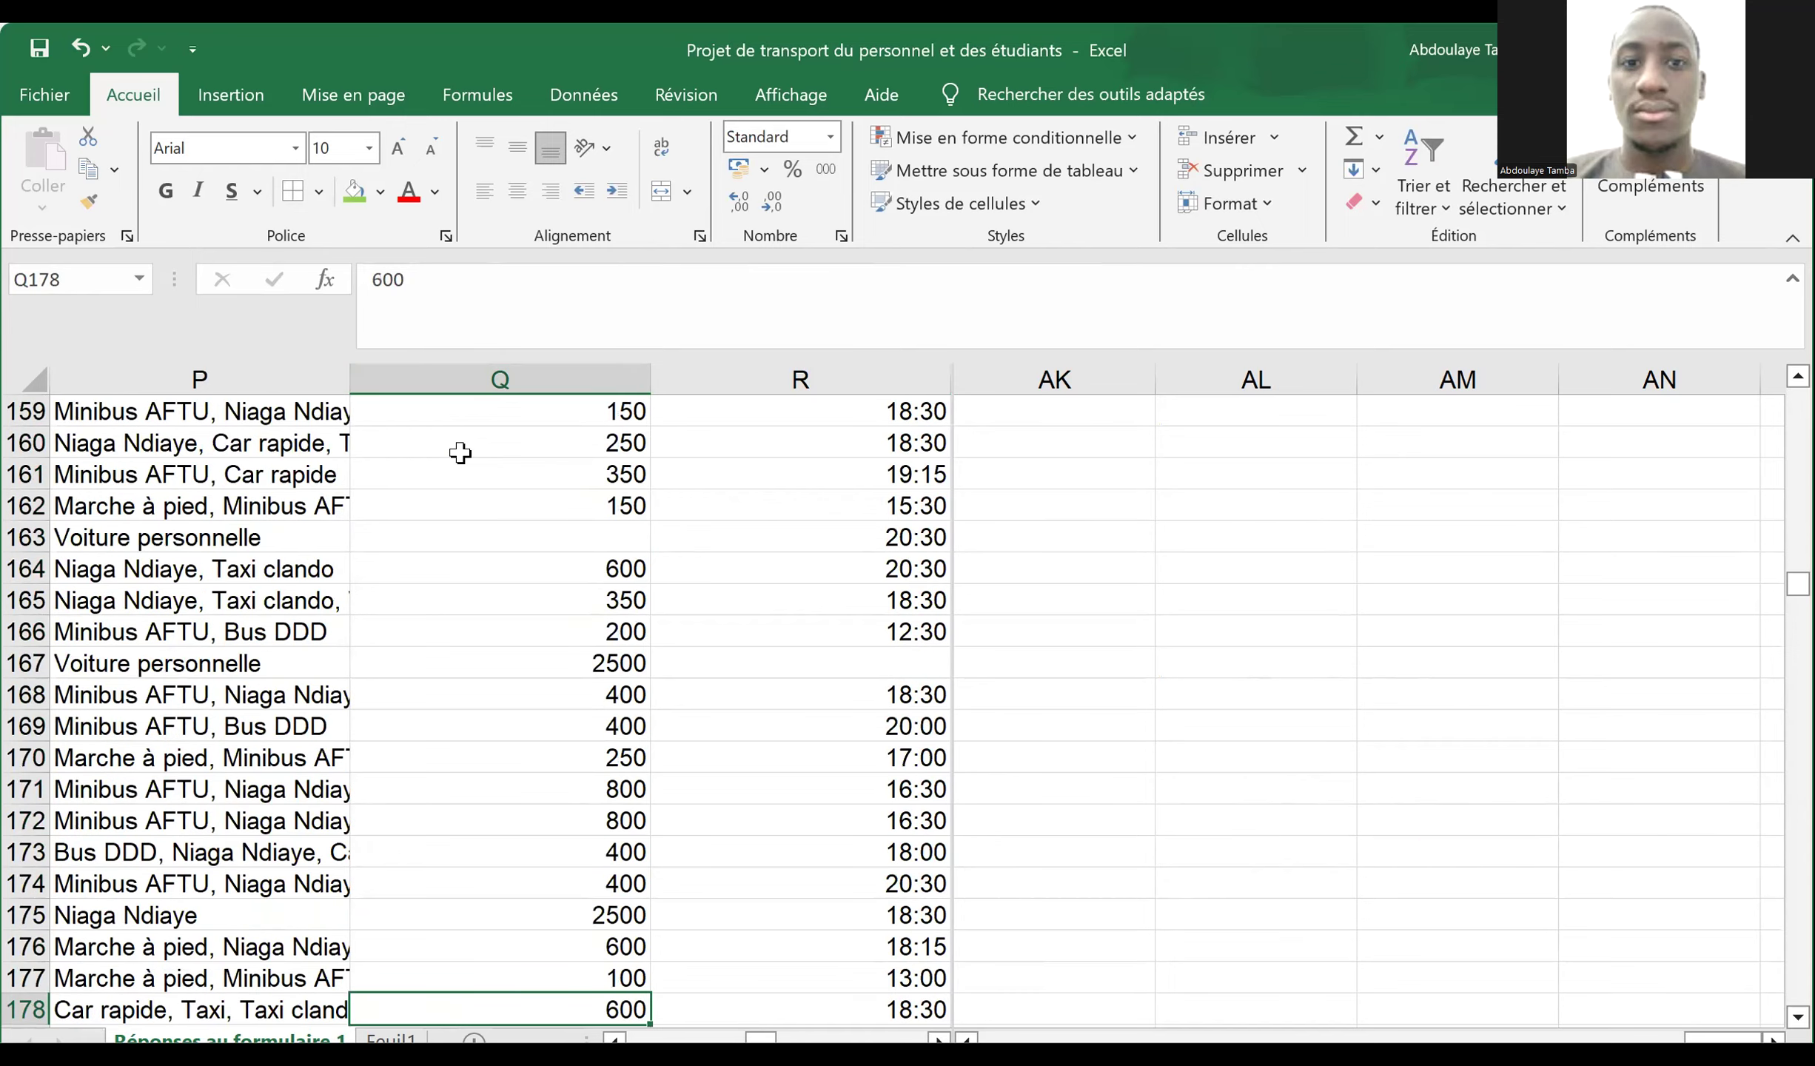
key(Down)
key(Down)
key(Down)
key(Down)
key(Down)
key(Down)
key(Down)
key(Down)
key(Down)
key(Down)
key(Down)
key(Down)
key(Down)
key(Down)
key(Down)
key(Down)
key(Down)
key(Down)
key(Down)
key(Down)
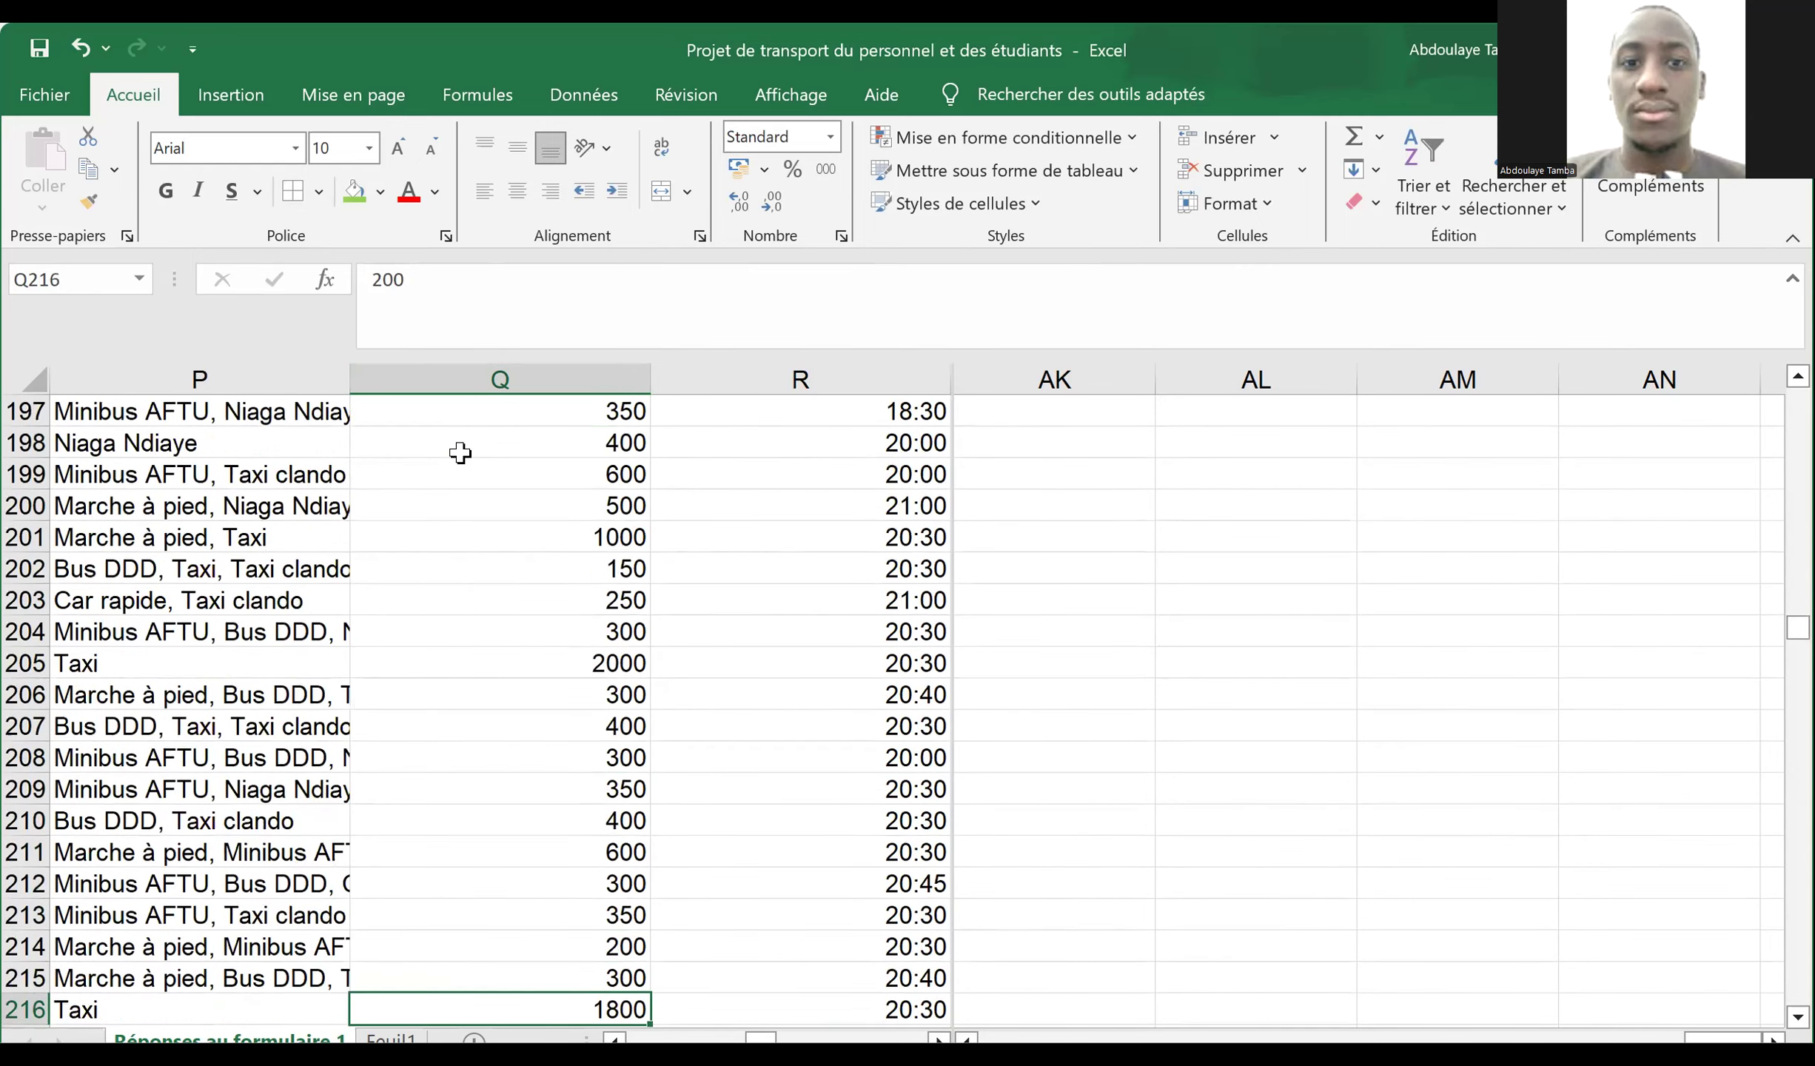
key(Up)
key(Up)
key(Up)
key(Up)
key(Up)
key(ctrl+Up)
key(ctrl+Up)
key(ctrl+Up)
key(ctrl+Up)
key(ctrl+Up)
key(ctrl+Up)
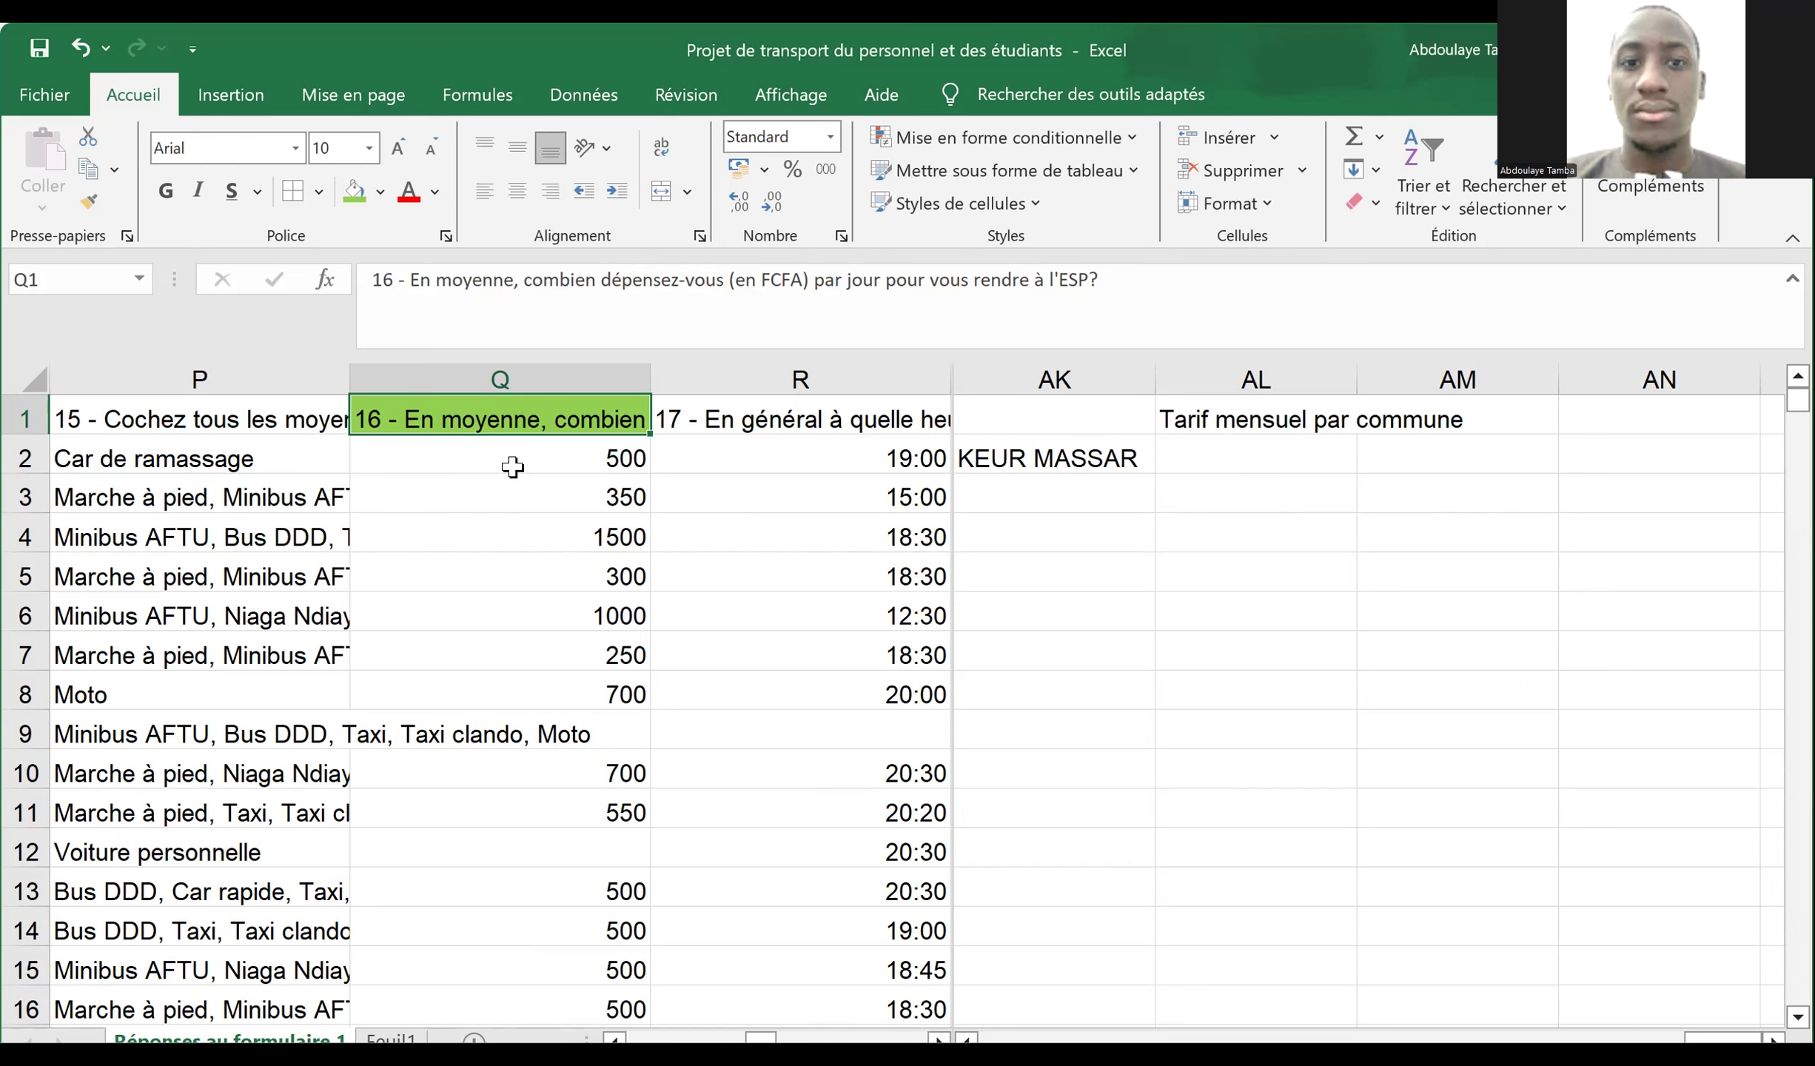
- Move the commune name KEUR MASSAR from AK2 to AK3
click(1221, 452)
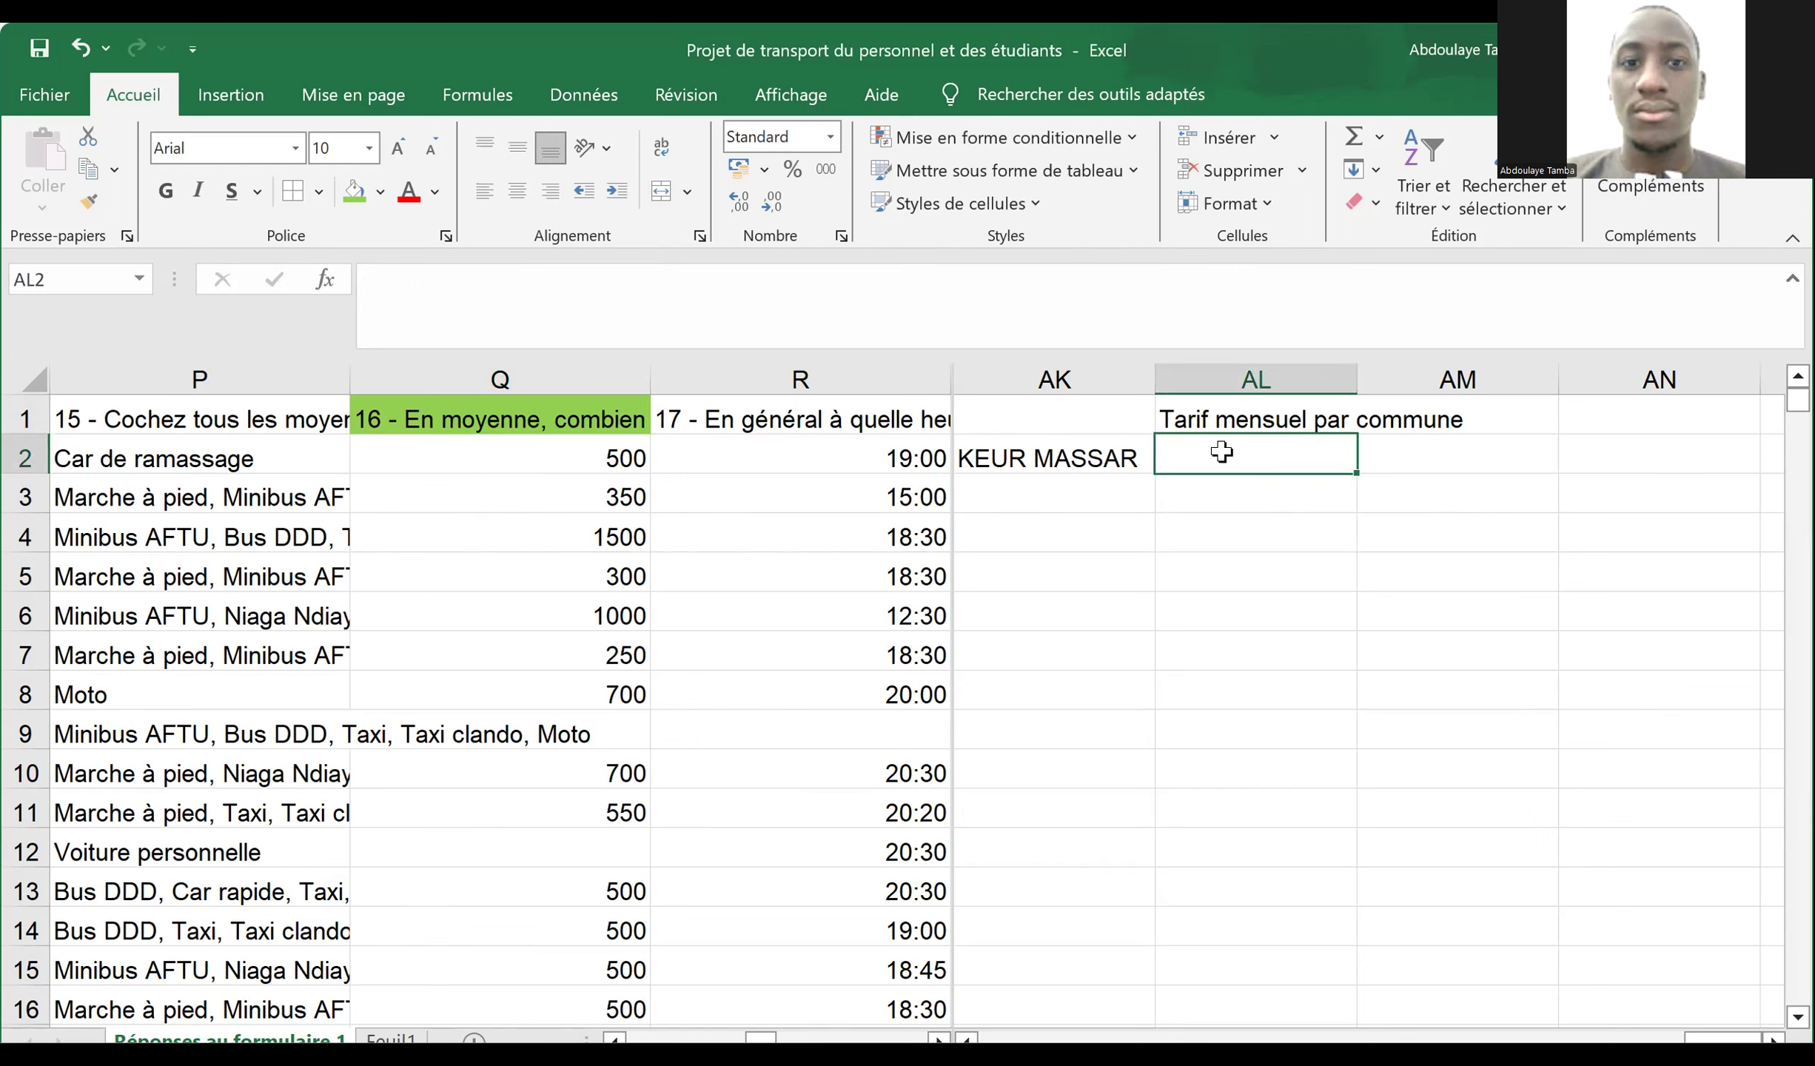
key(Left)
key(ctrl+c)
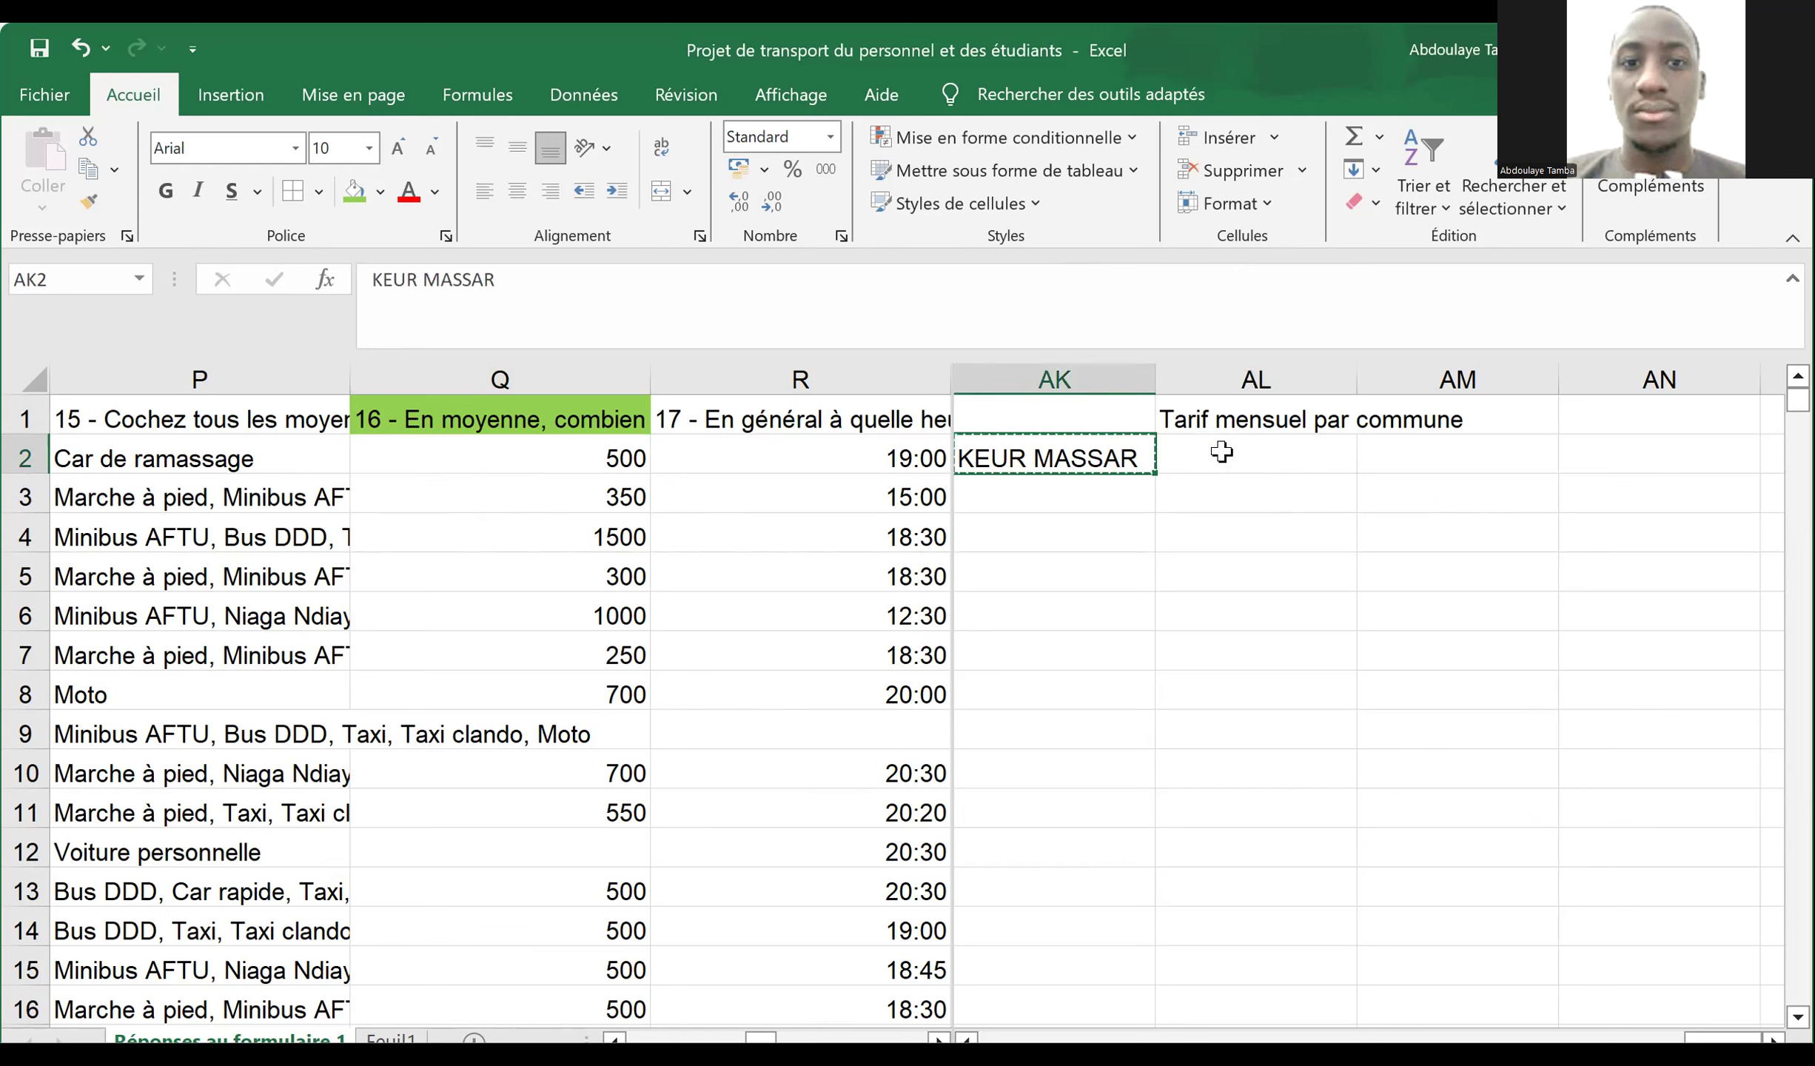
key(Down)
key(ctrl+v)
- Enter the heading "Aller simple Commune->ESP" in AL2, under the monthly fare title
click(1222, 451)
text(Aller)
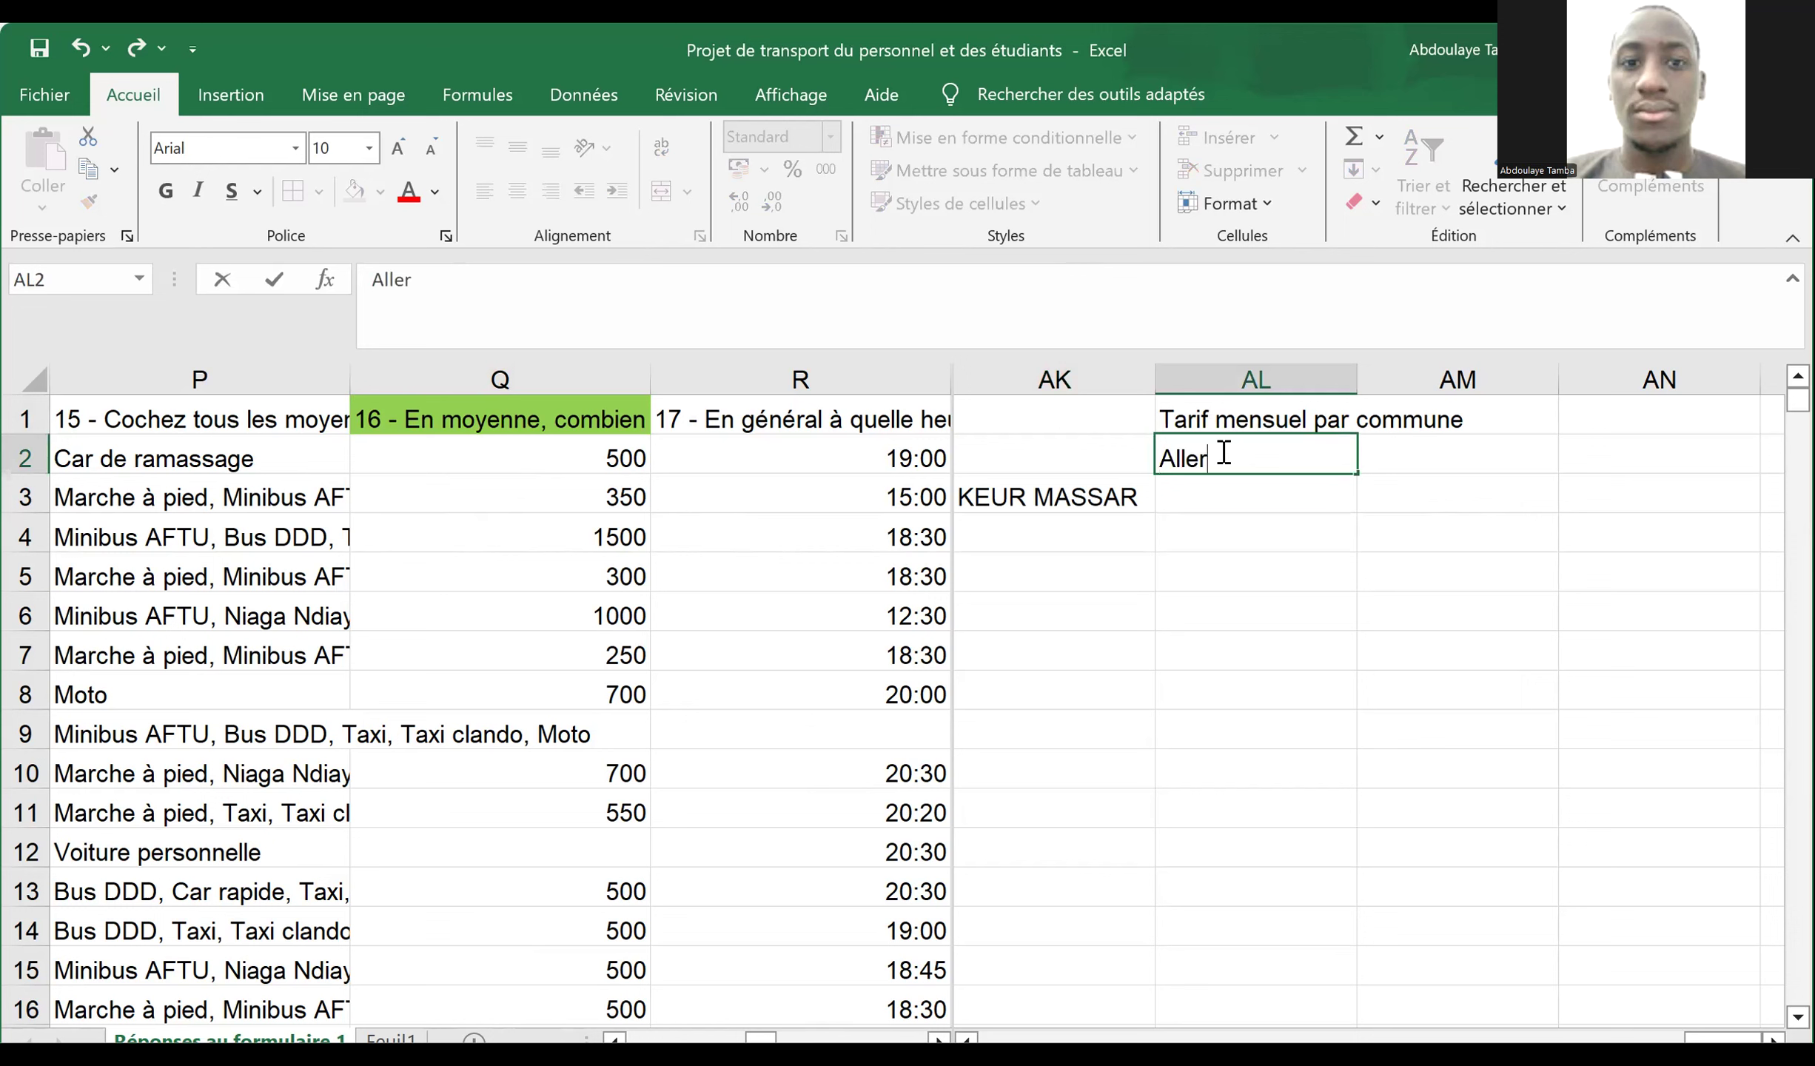
text( simple COmm)
key(BackSpace)
key(BackSpace)
key(BackSpace)
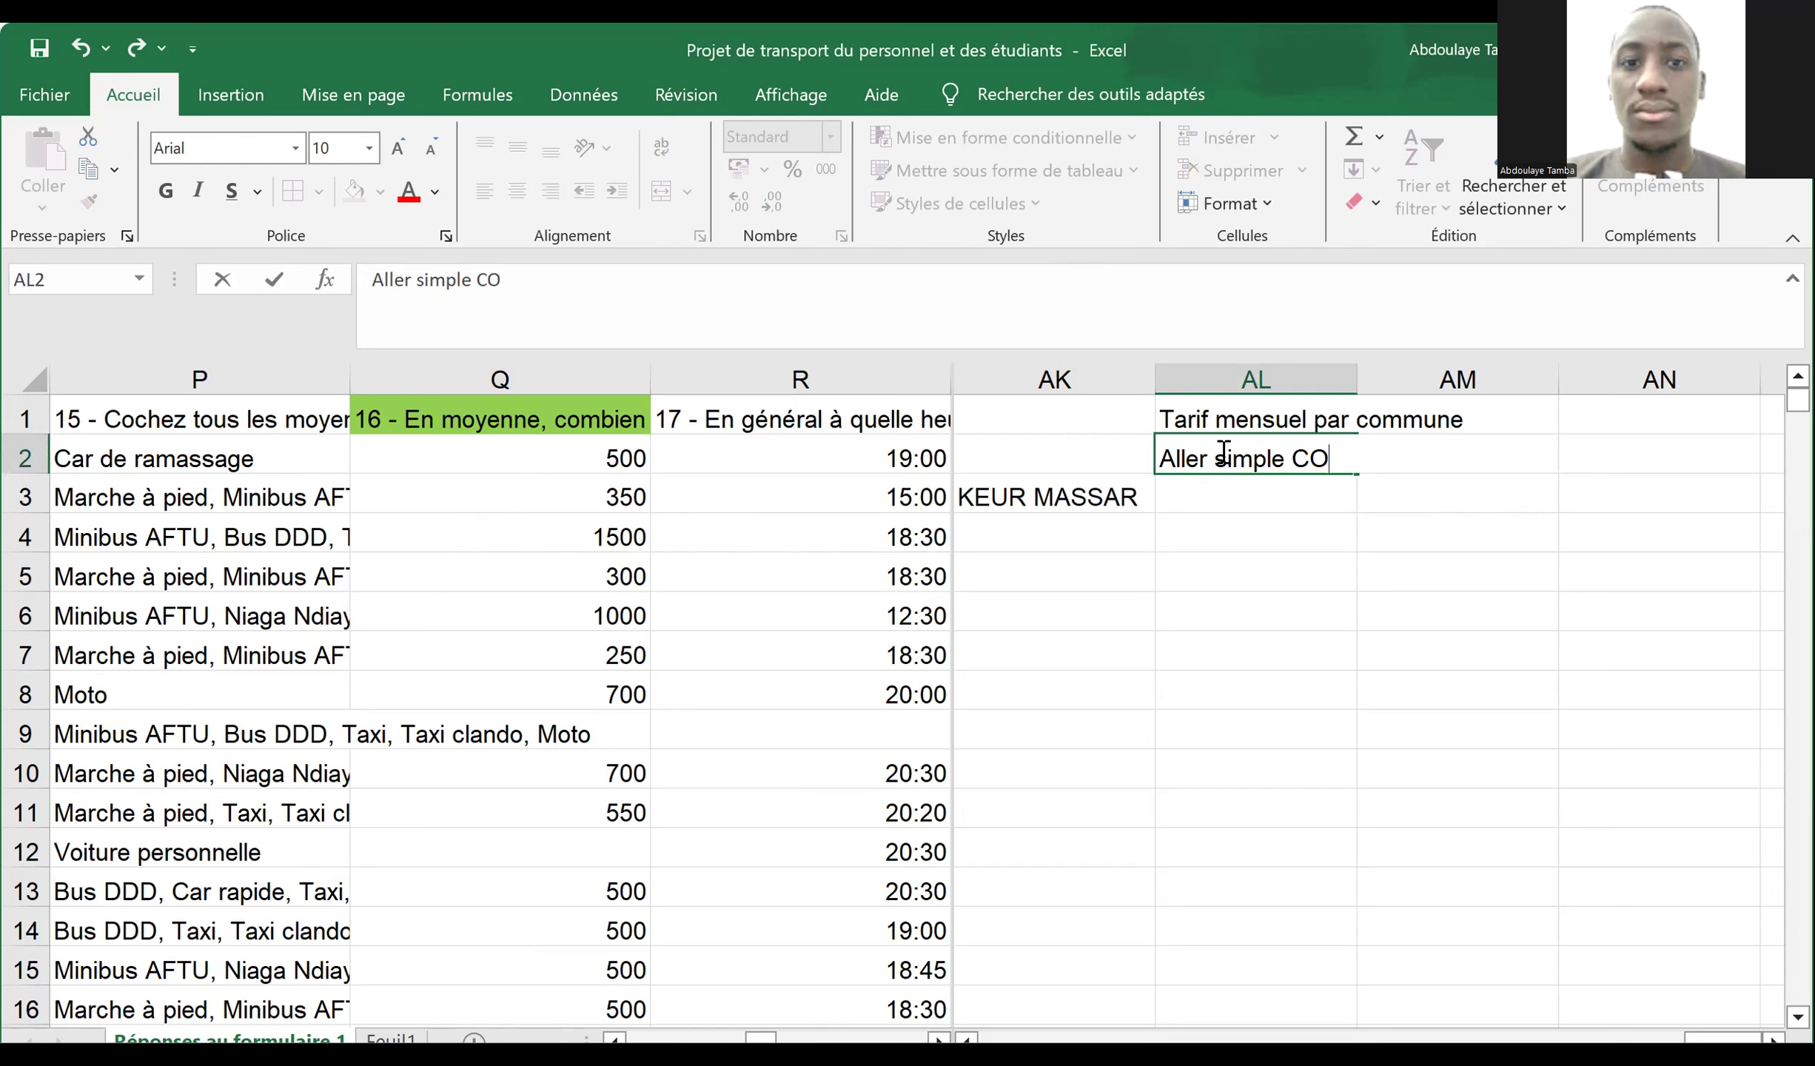
text(omm)
text(un)
key(BackSpace)
text(ne)
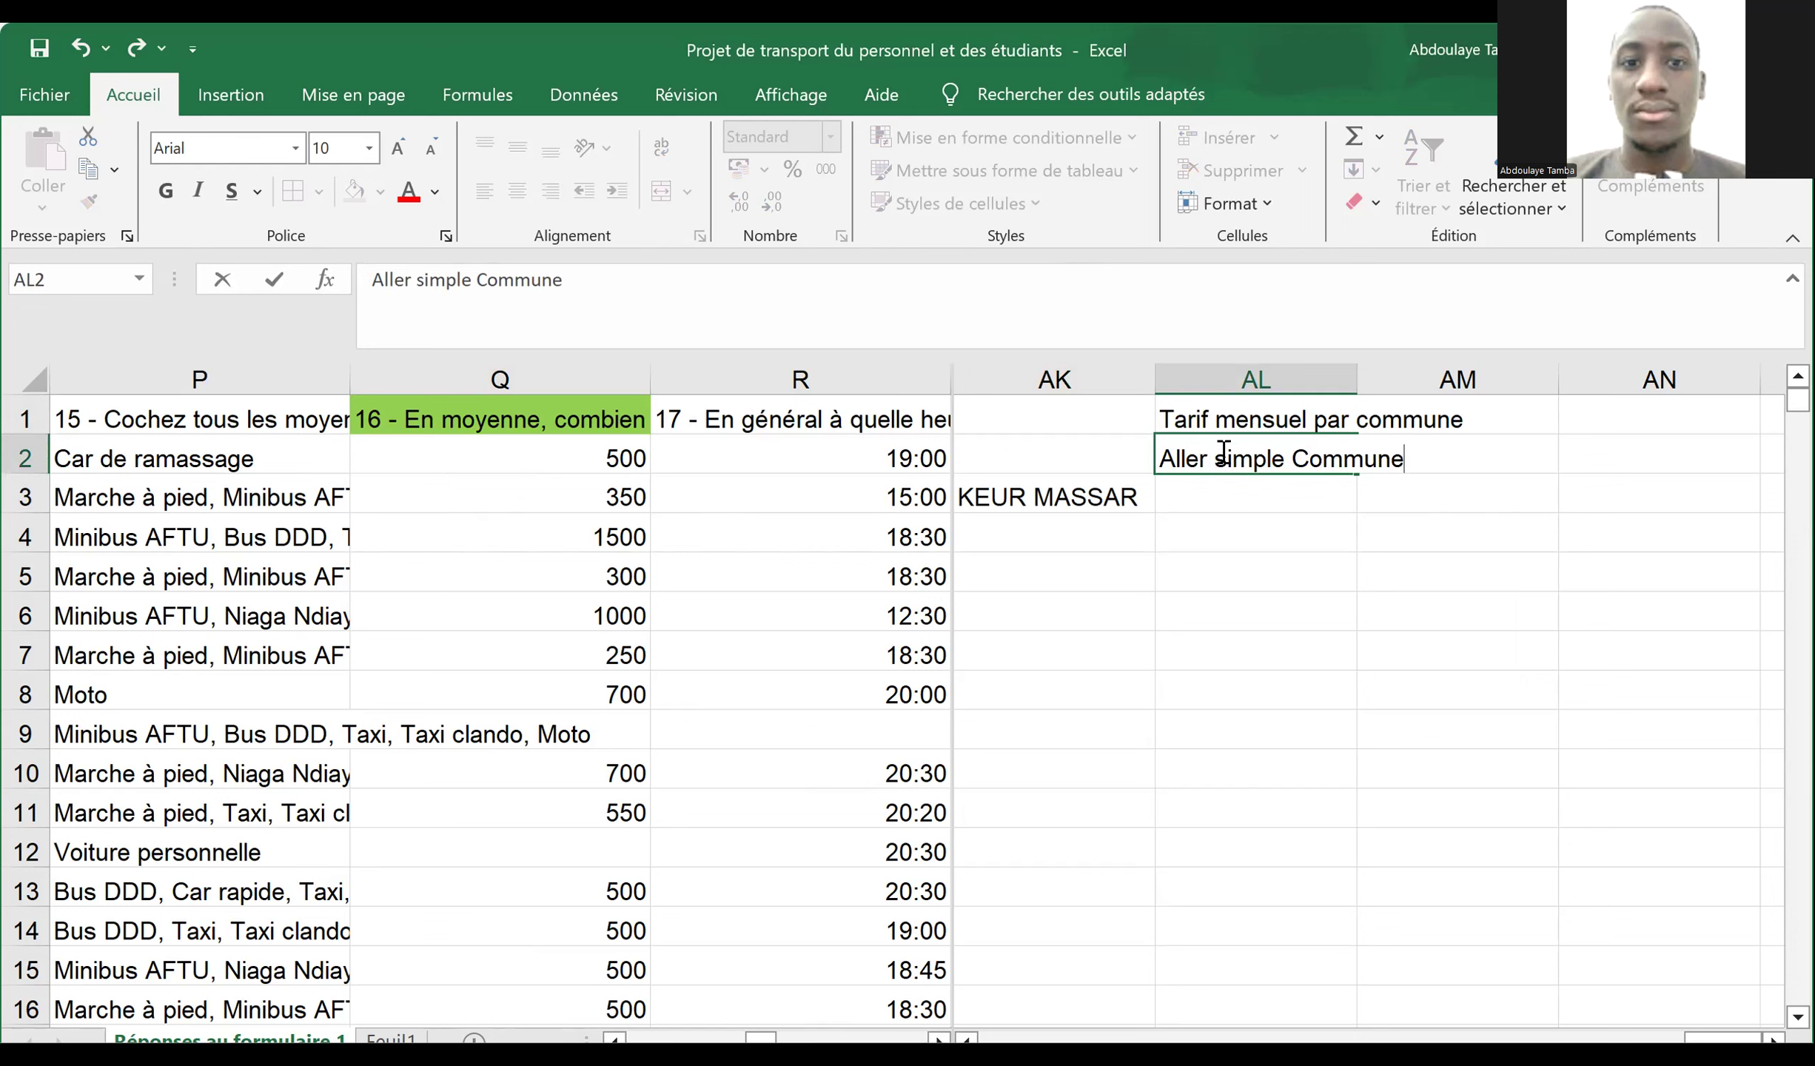
text(->ESP)
key(Return)
- Start a MOYENNE.SI.ENS formula in AL3 with the outbound spending column Q:Q as the range to average
text(=)
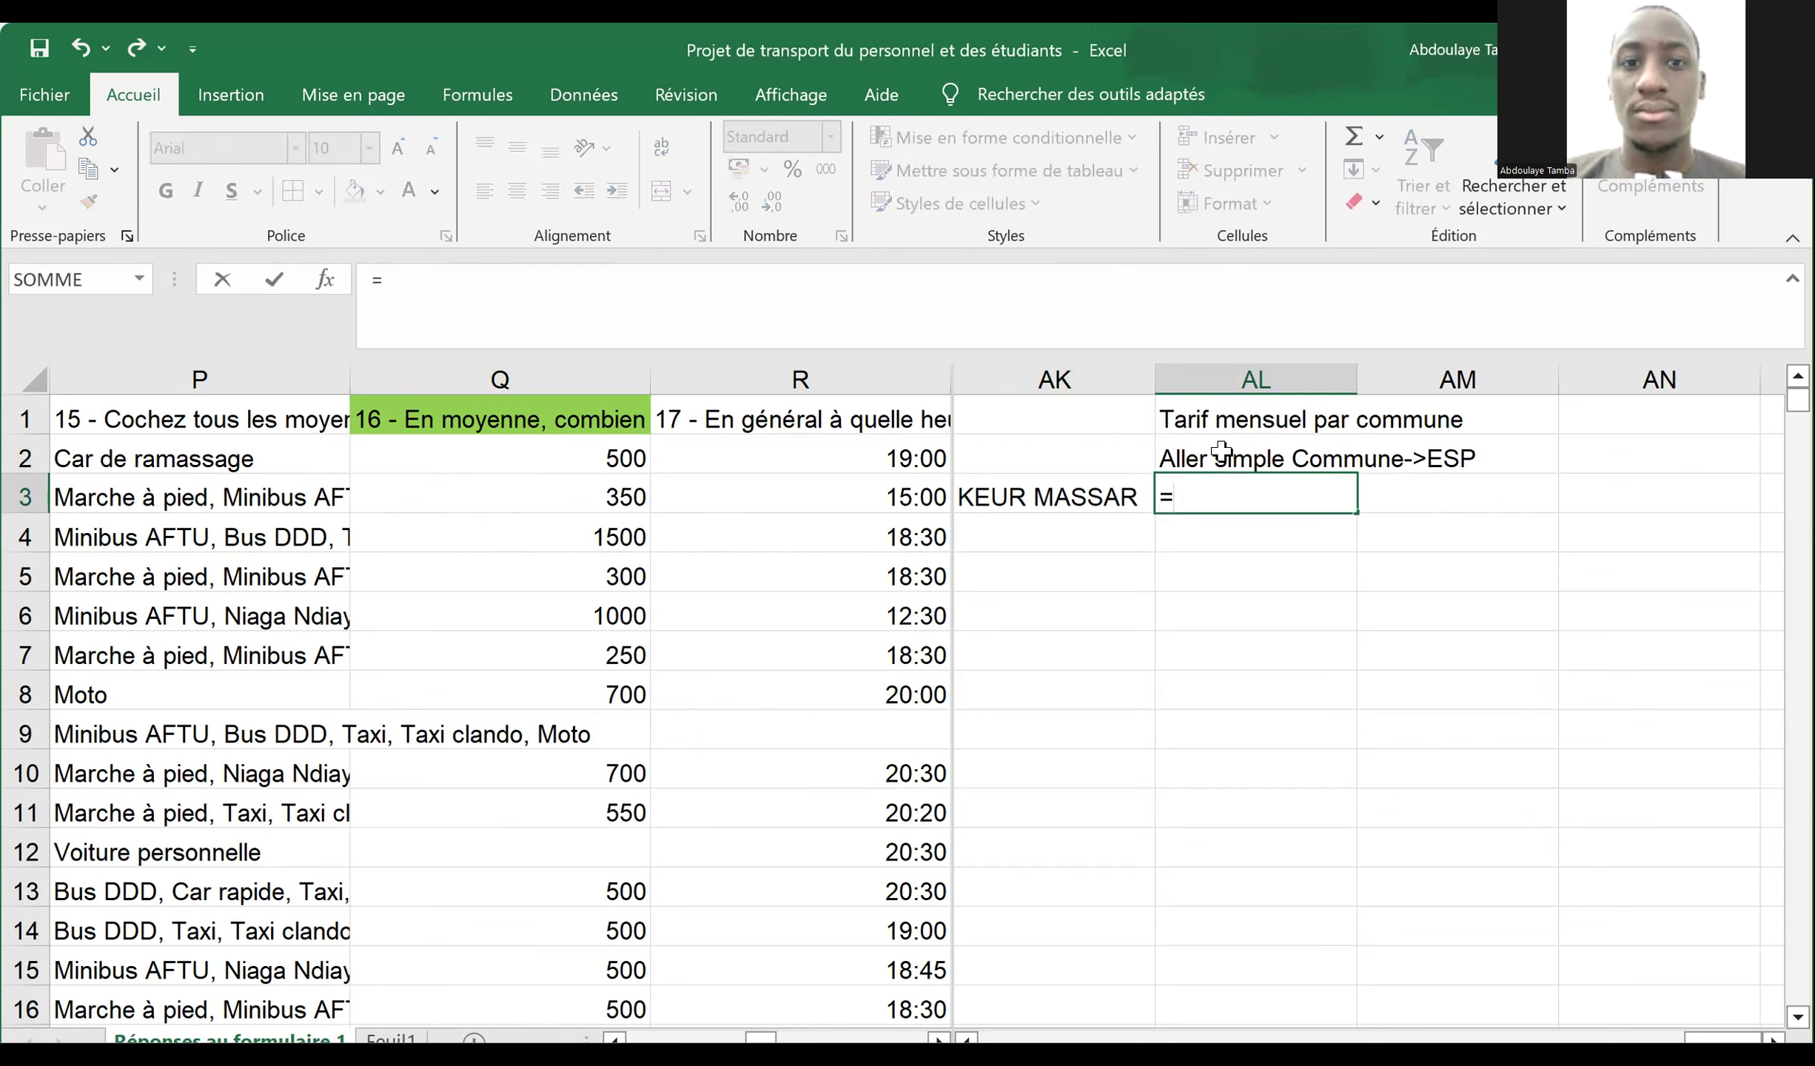
text(mo)
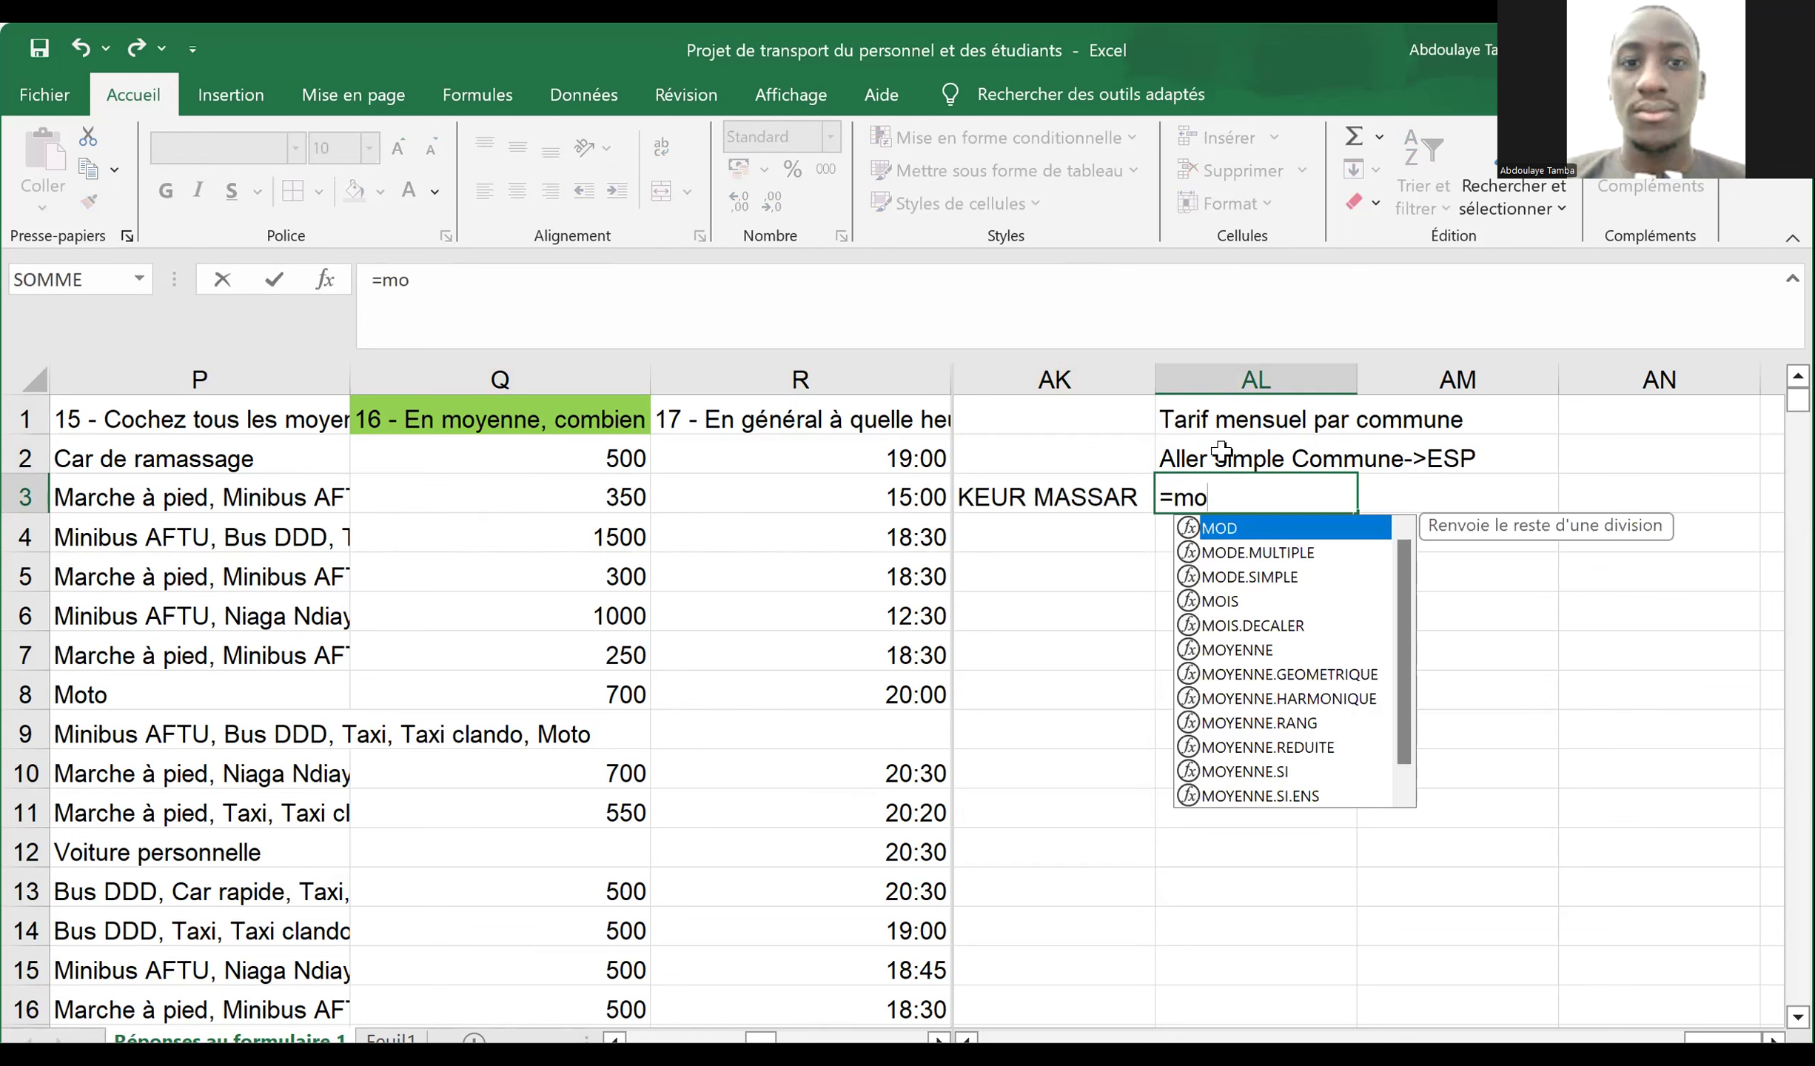
text(yen)
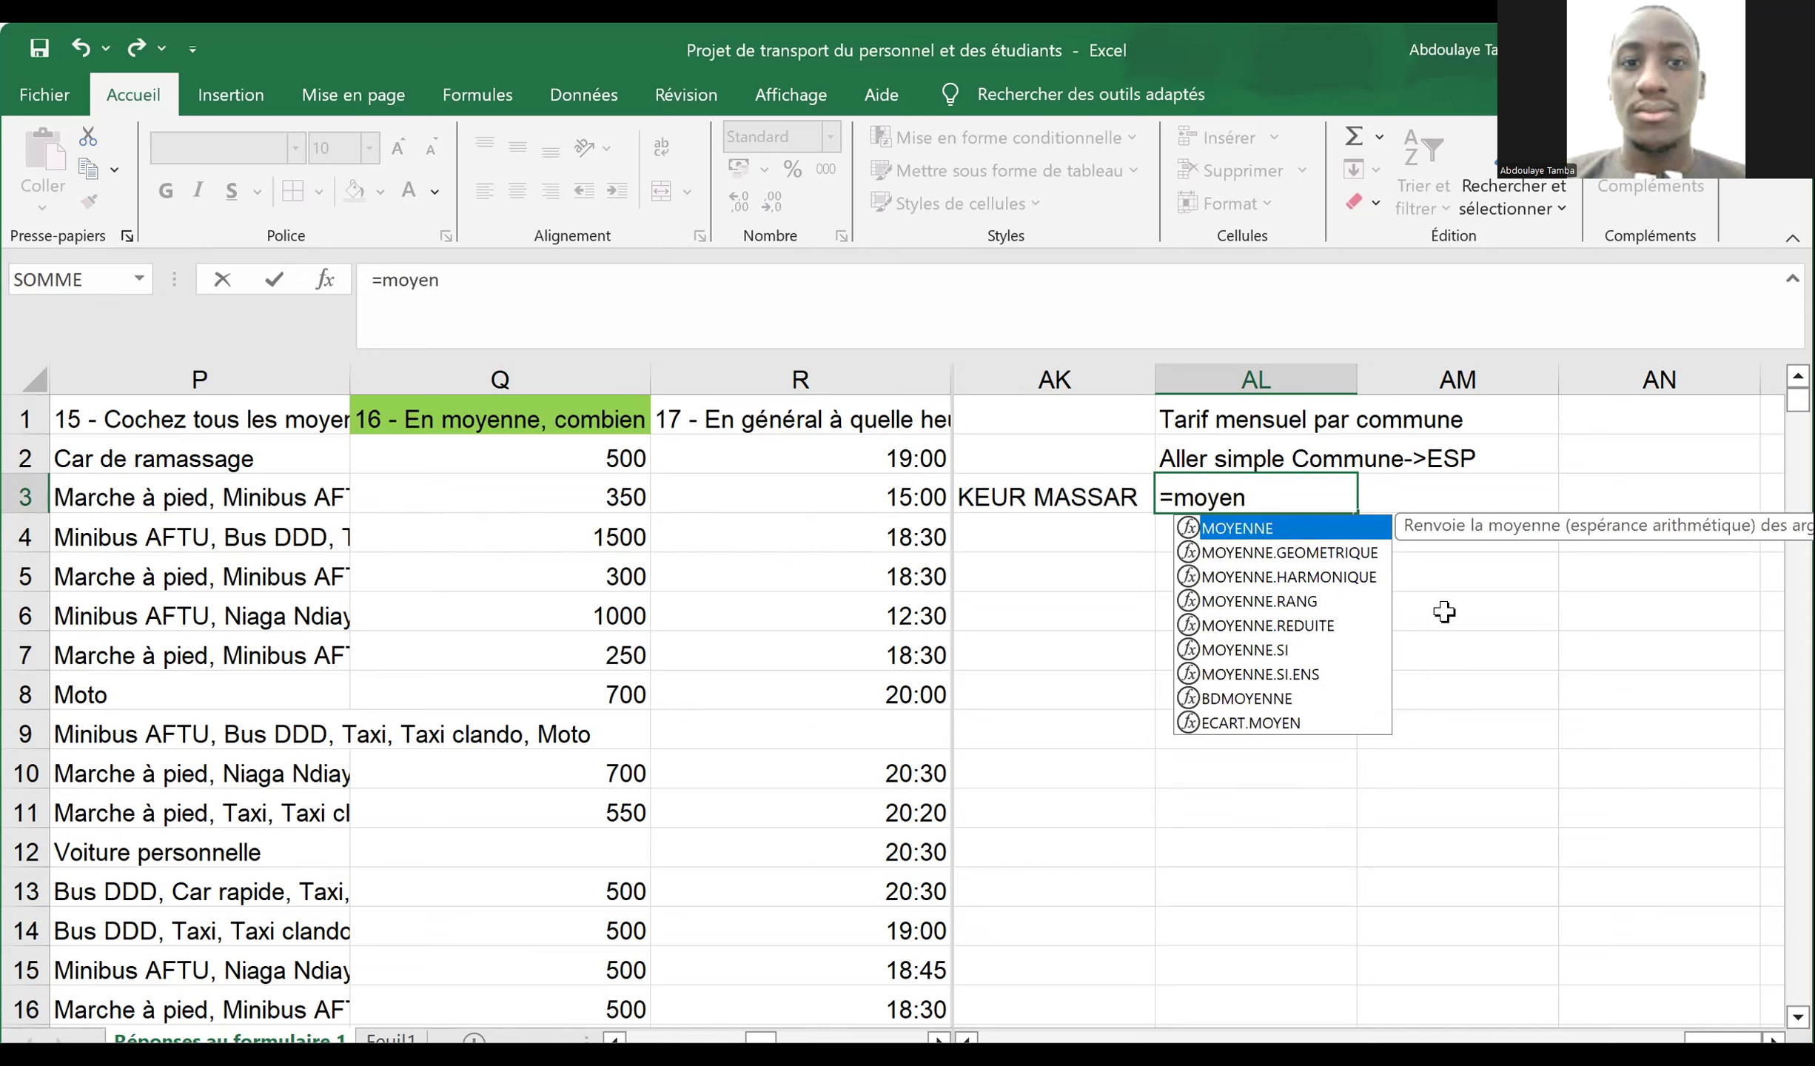
key(Down)
key(Down)
key(Down)
key(Down)
key(Down)
key(Down)
key(Tab)
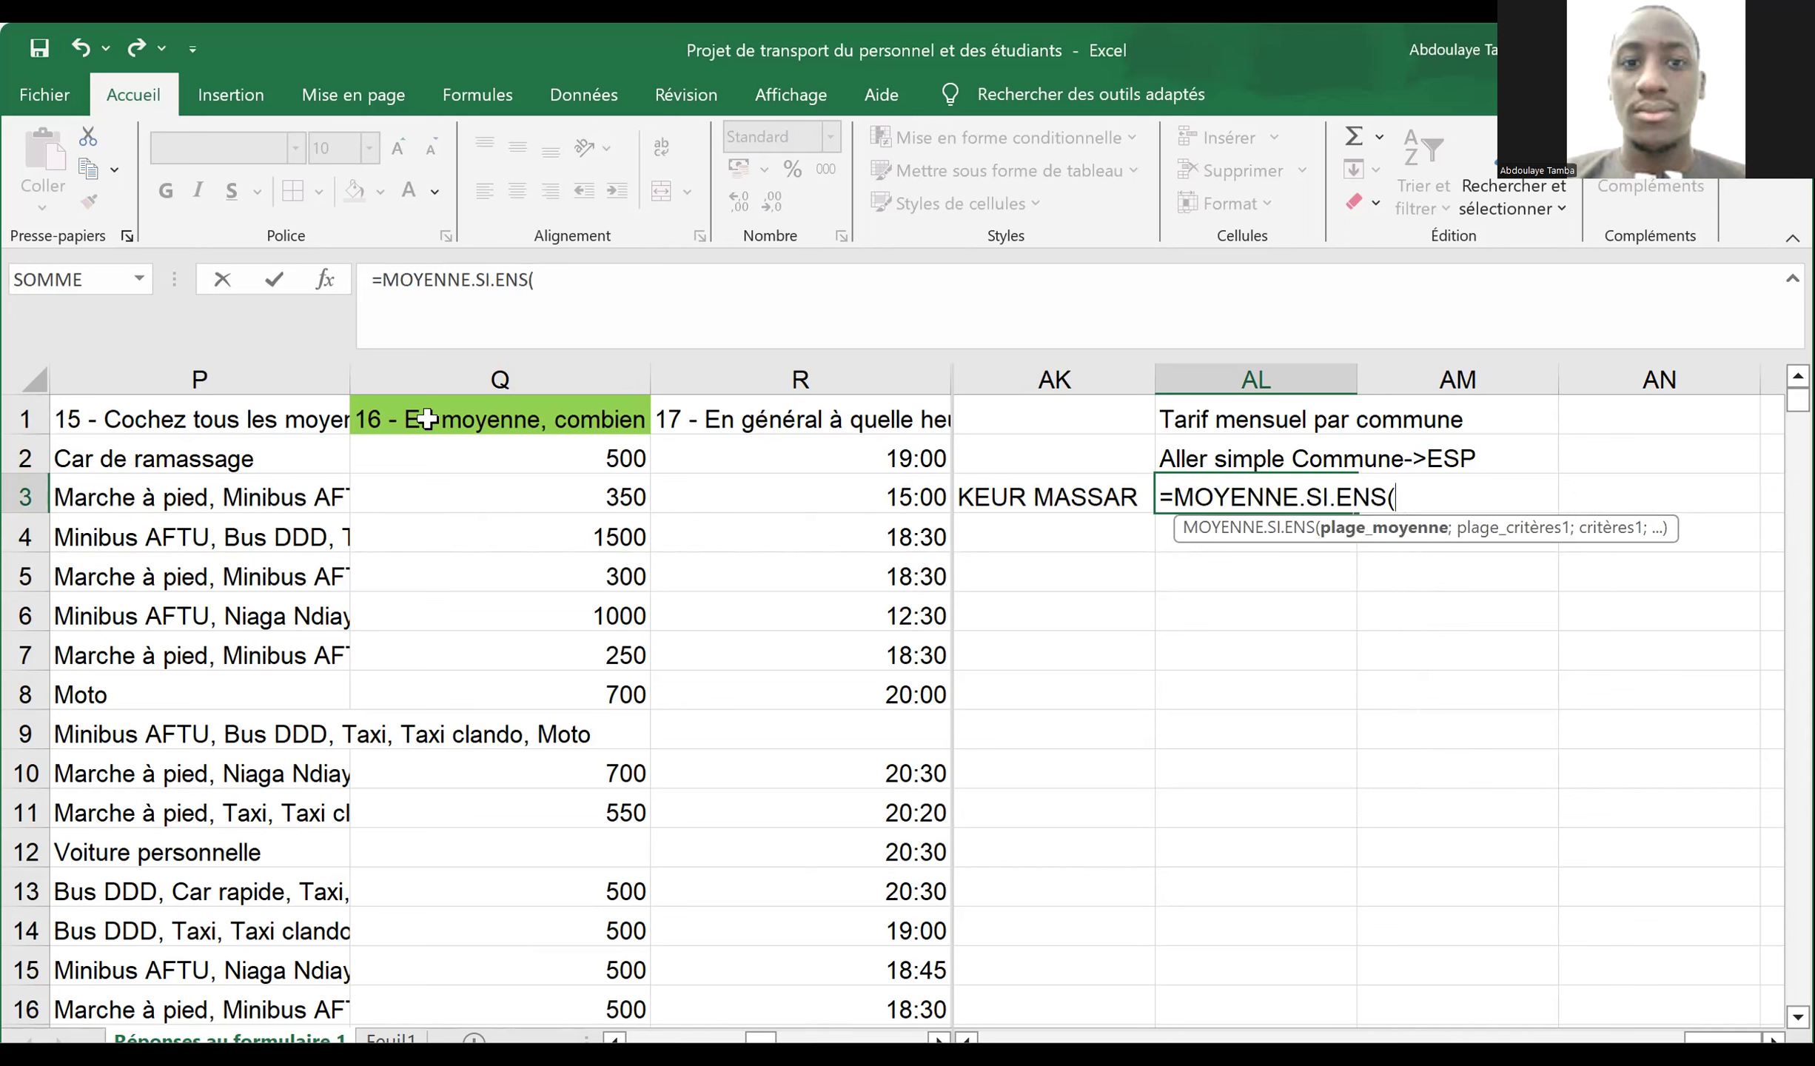
click(442, 376)
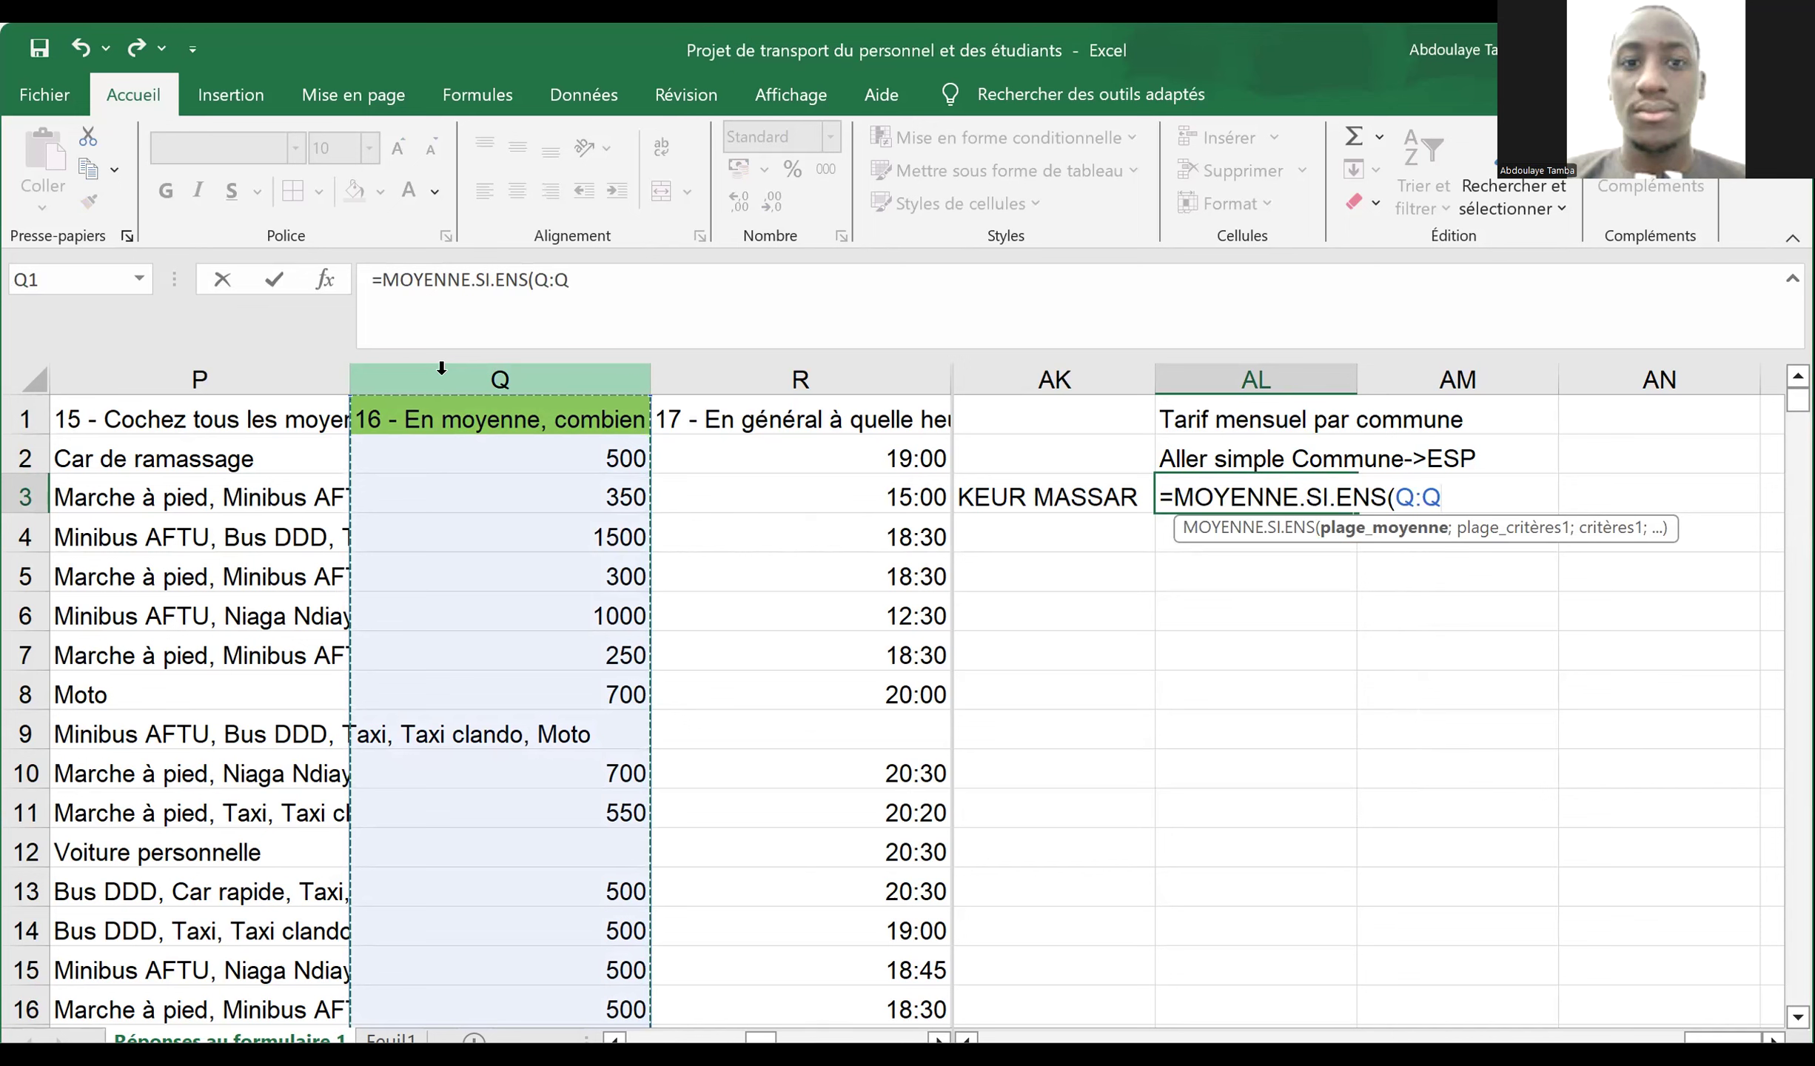
- Add the first criterion to the AL3 formula: commune column K:K matching the commune name in AK3
text(;)
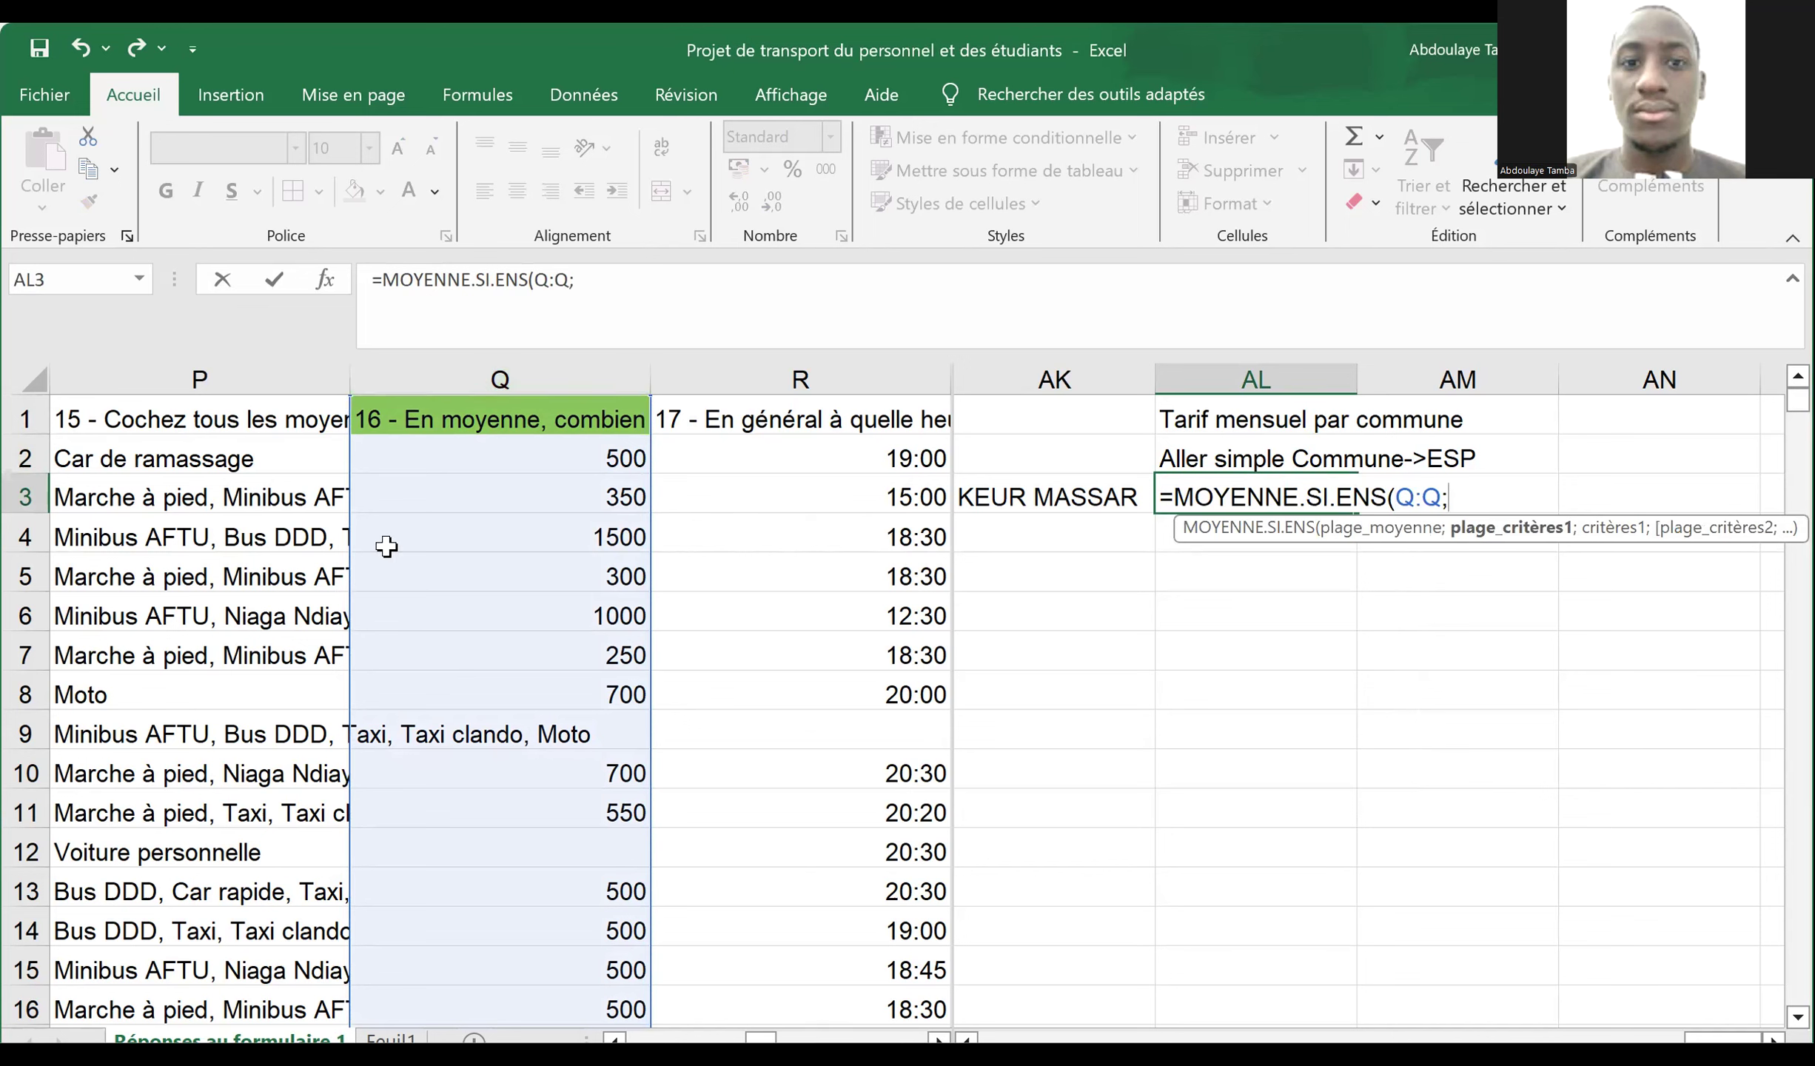
scroll(387, 545, left, 6)
scroll(387, 546, left, 1)
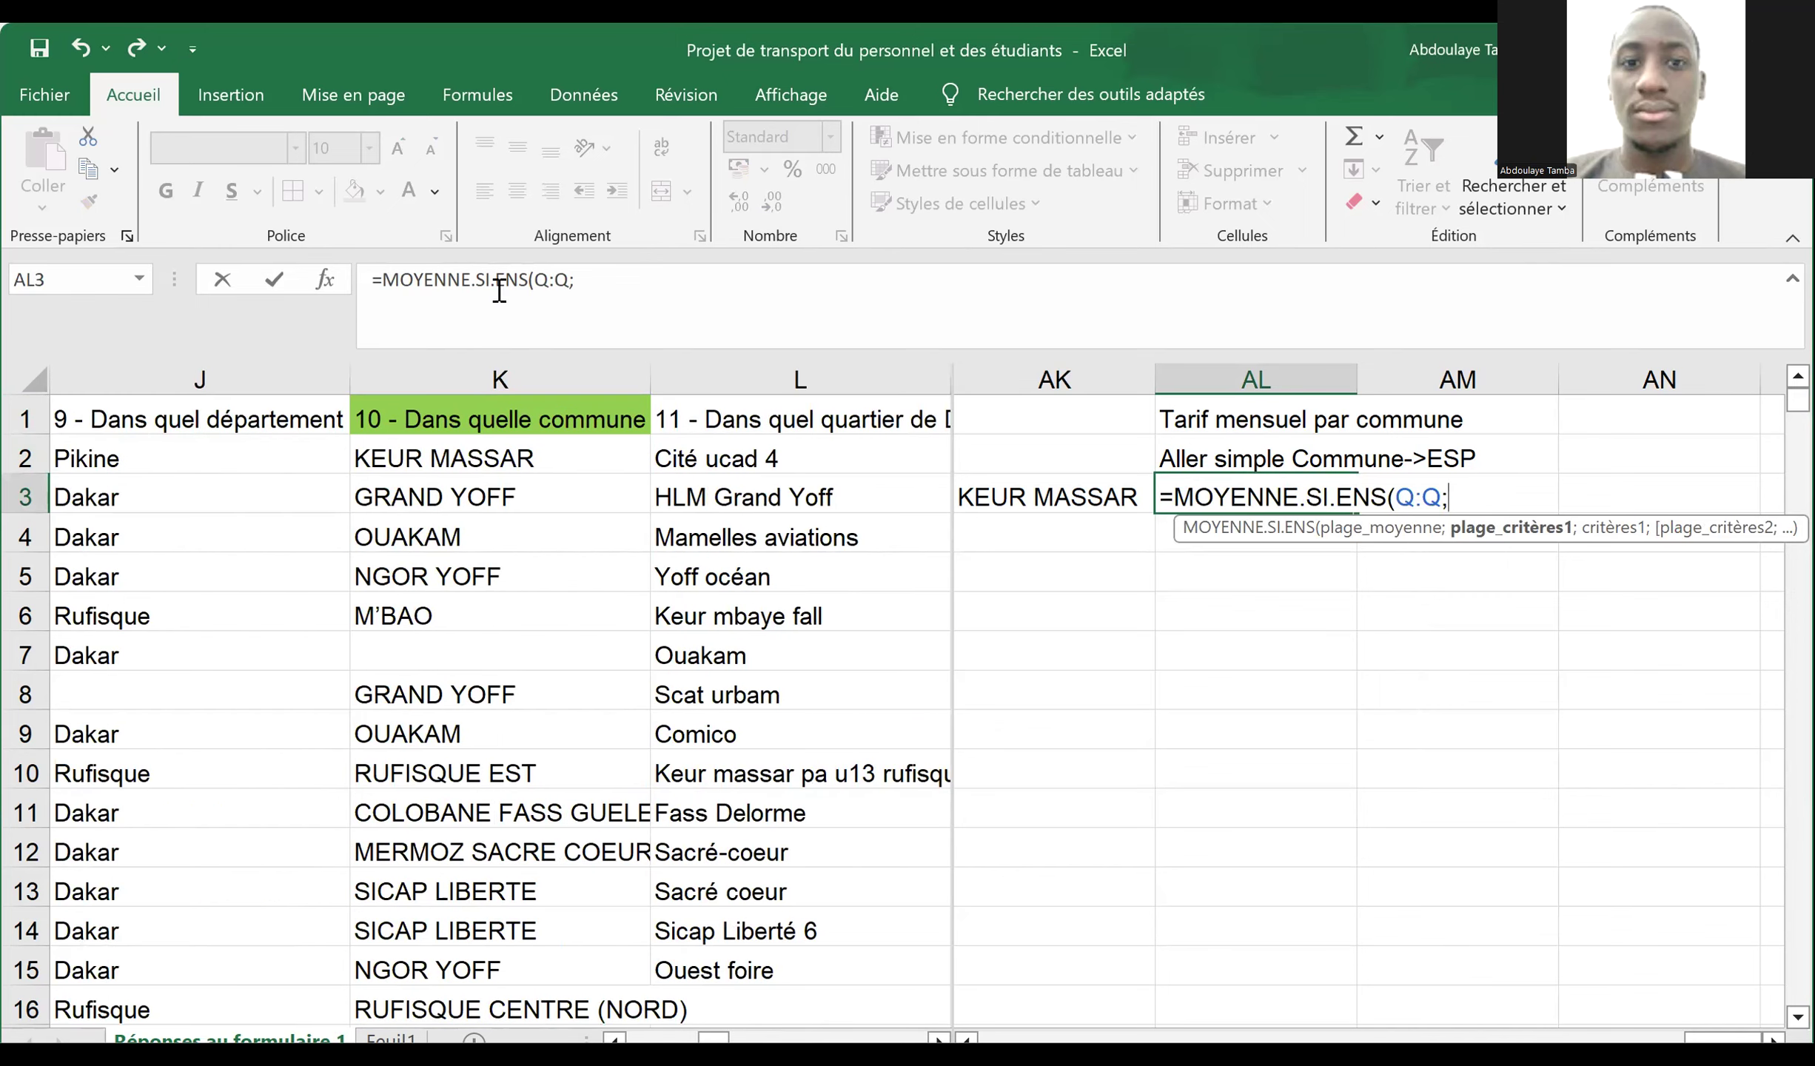
click(496, 376)
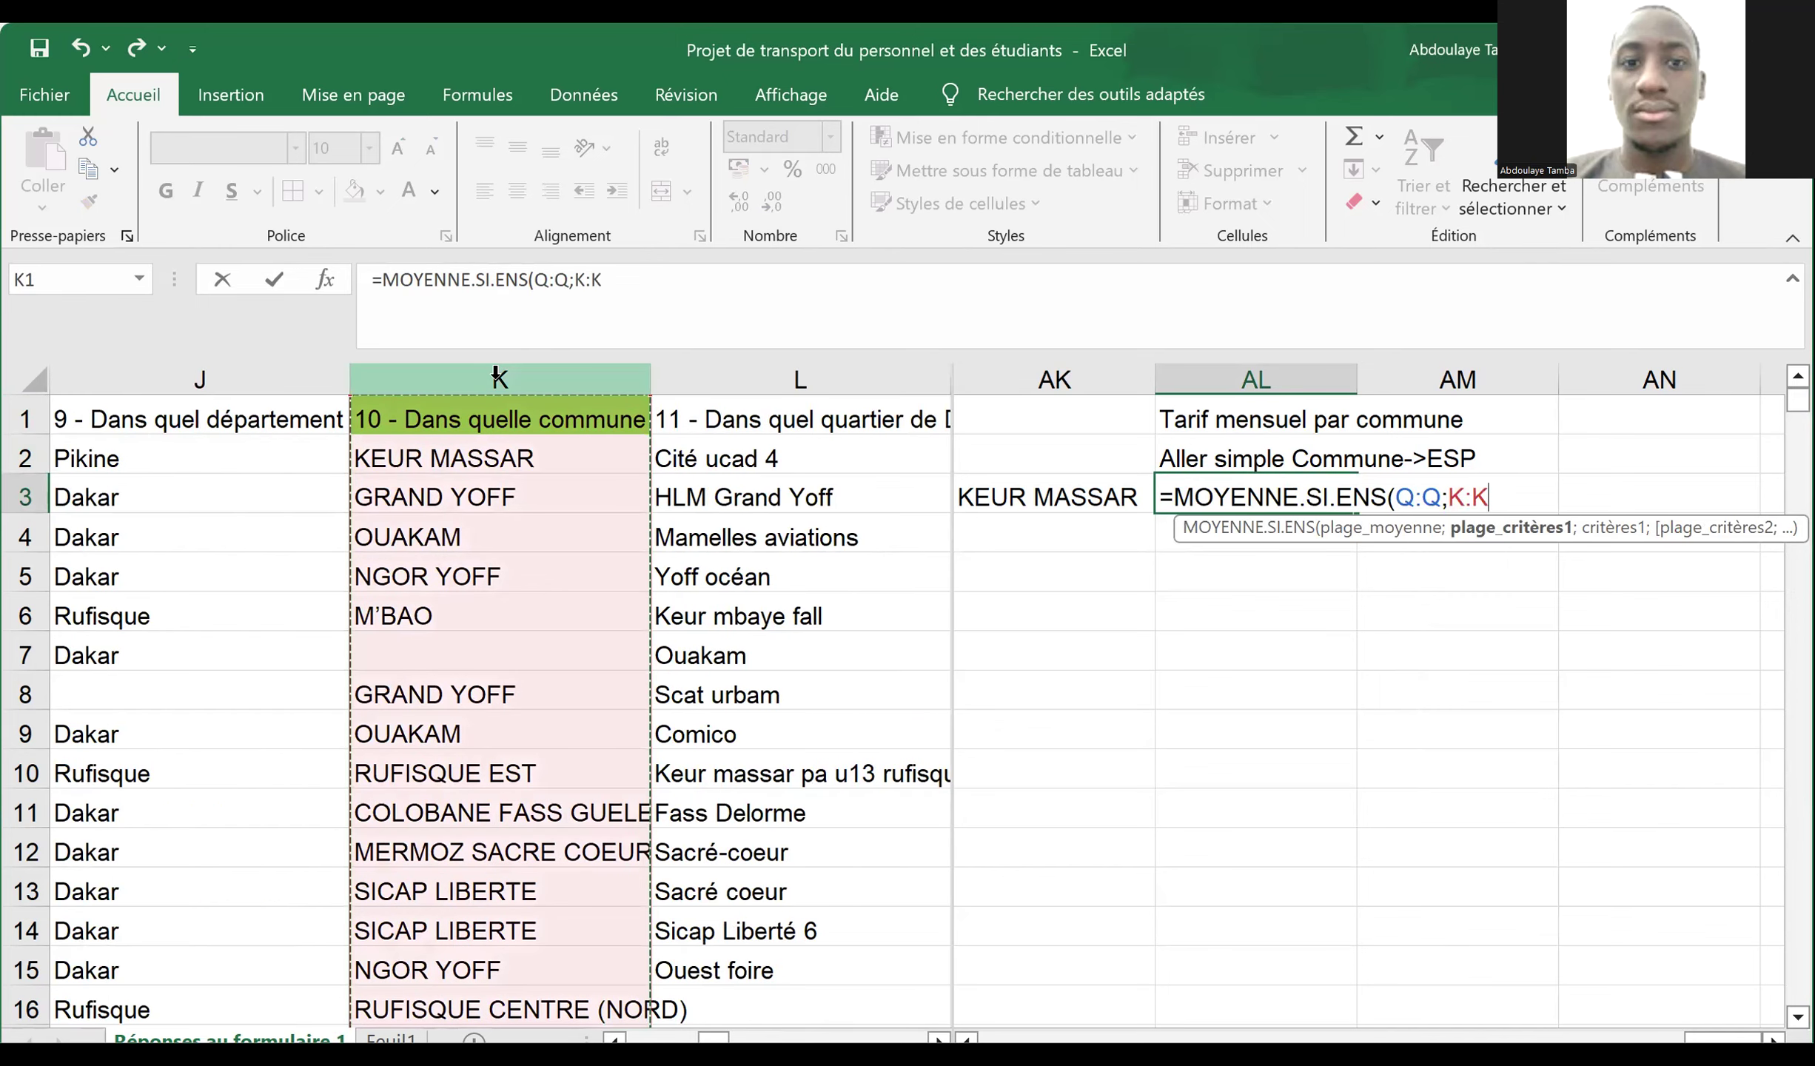
text(;)
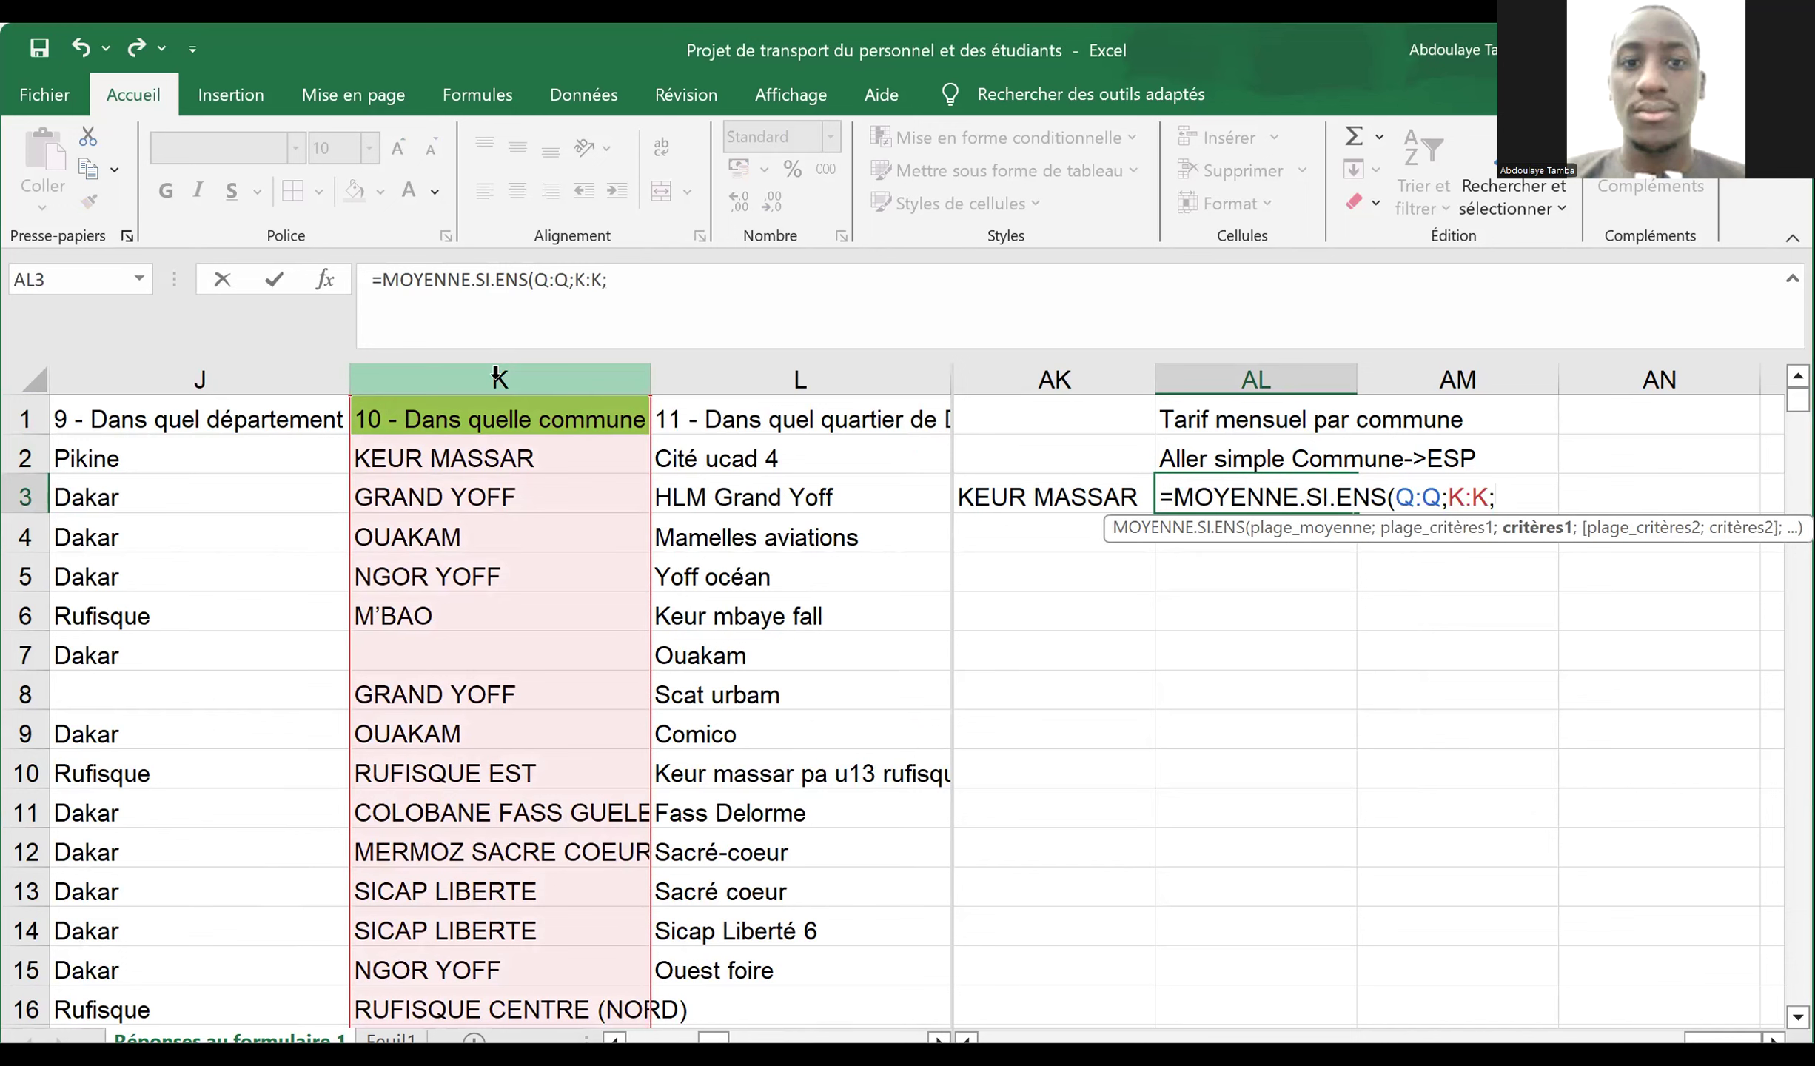
click(1034, 495)
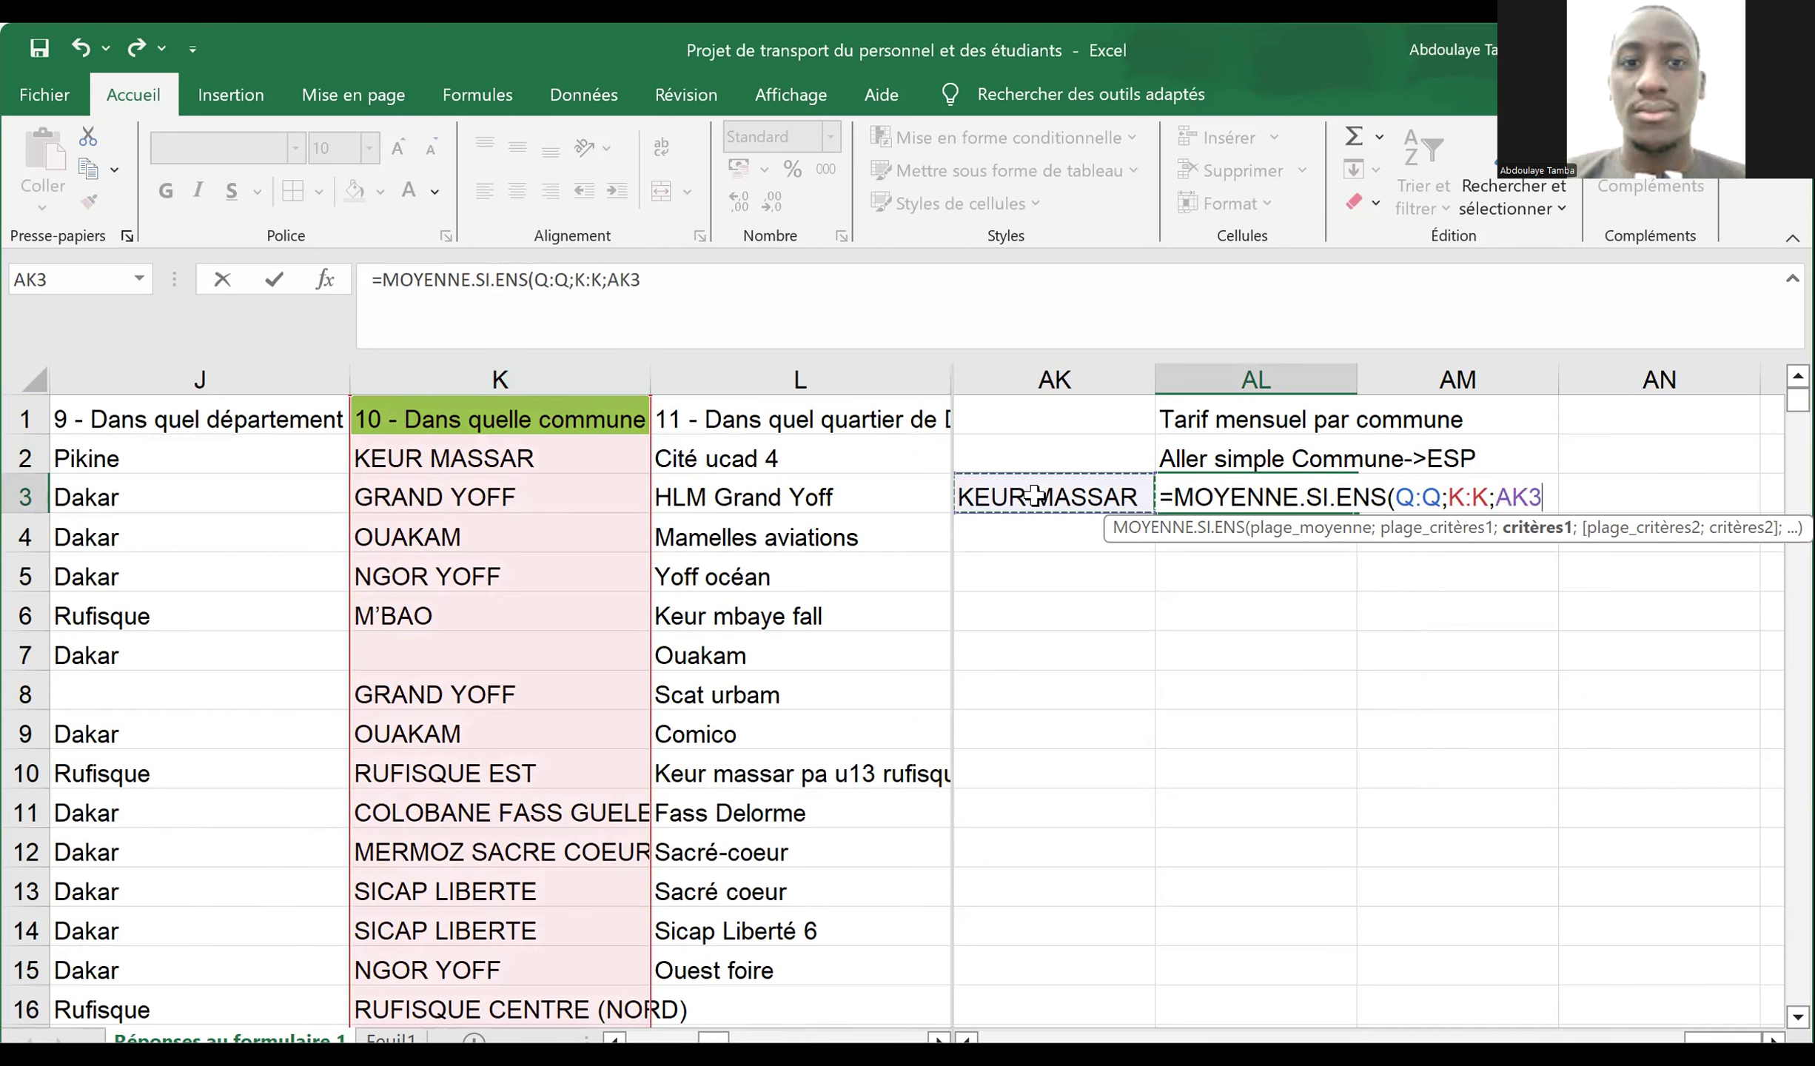
- Add the second criterion to the AL3 formula: interest column X:X matching the "Oui" answer in X3, locked as $X$3
text(;)
scroll(728, 610, right, 2)
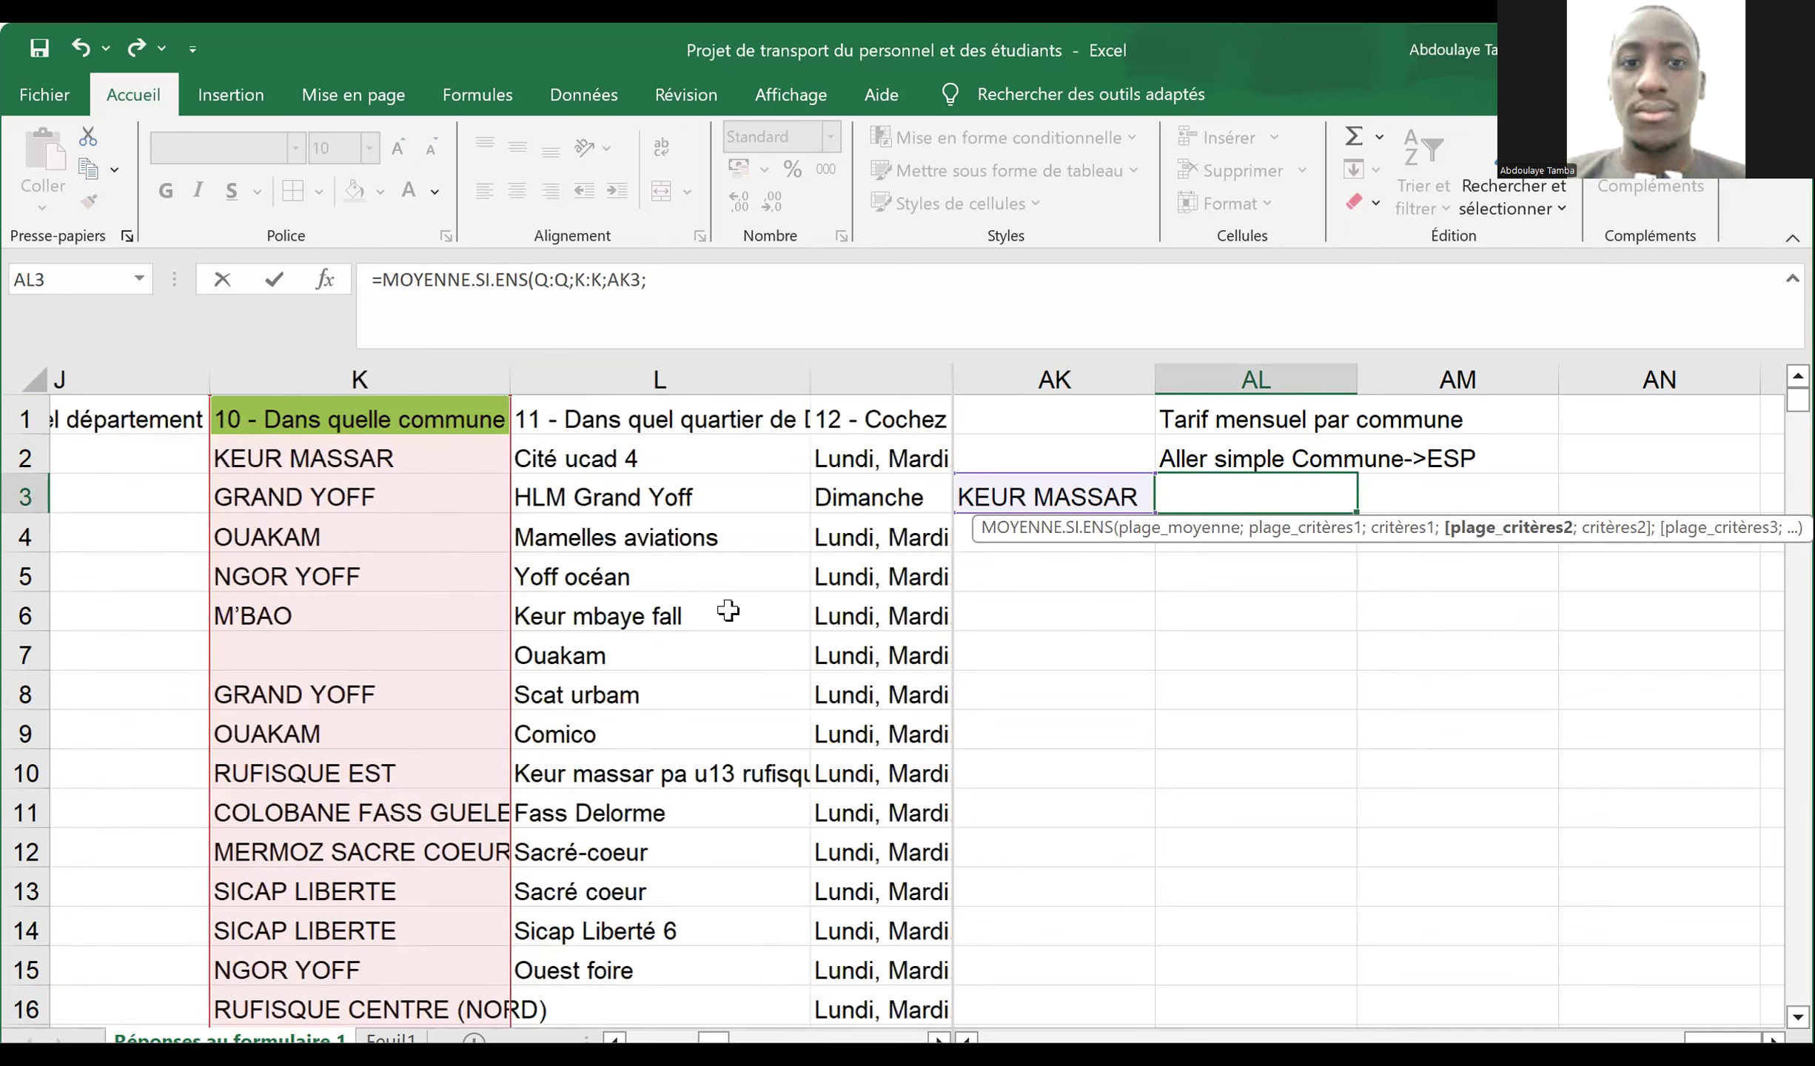
scroll(728, 609, right, 4)
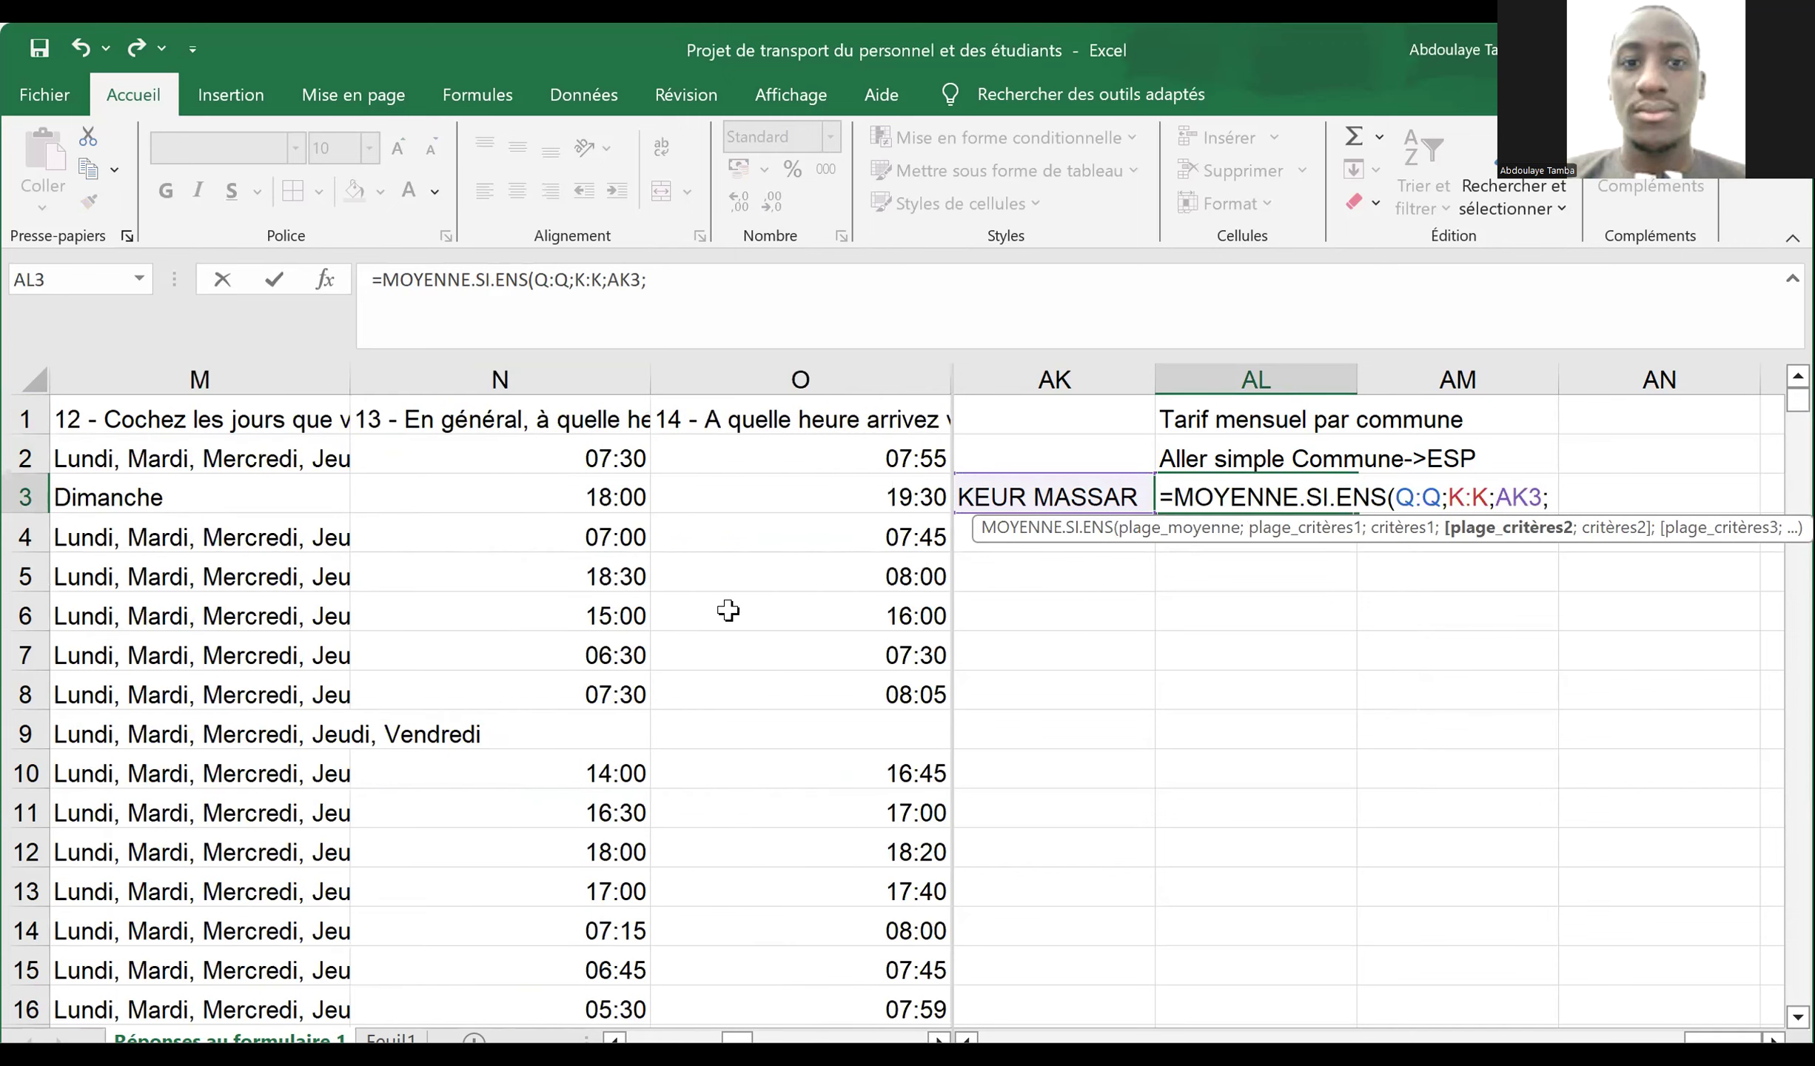
scroll(729, 610, right, 2)
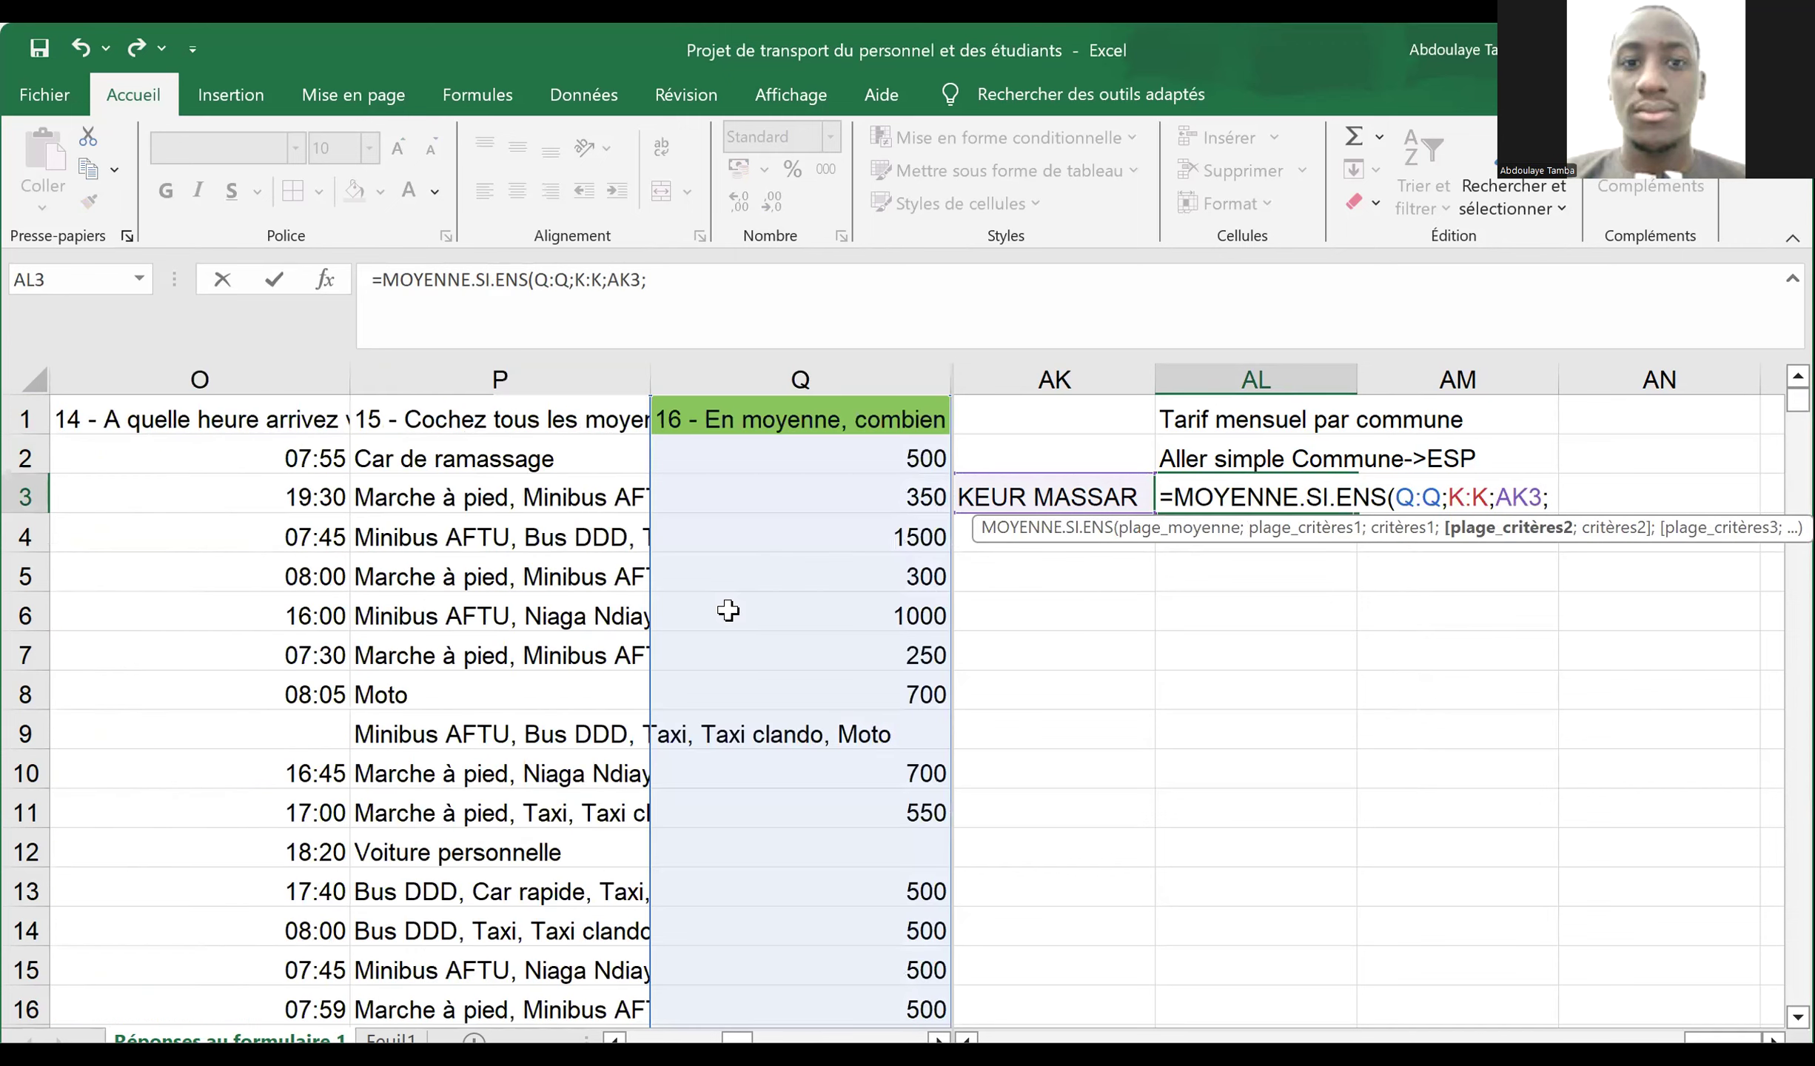
scroll(729, 610, down, 1)
scroll(729, 610, right, 2)
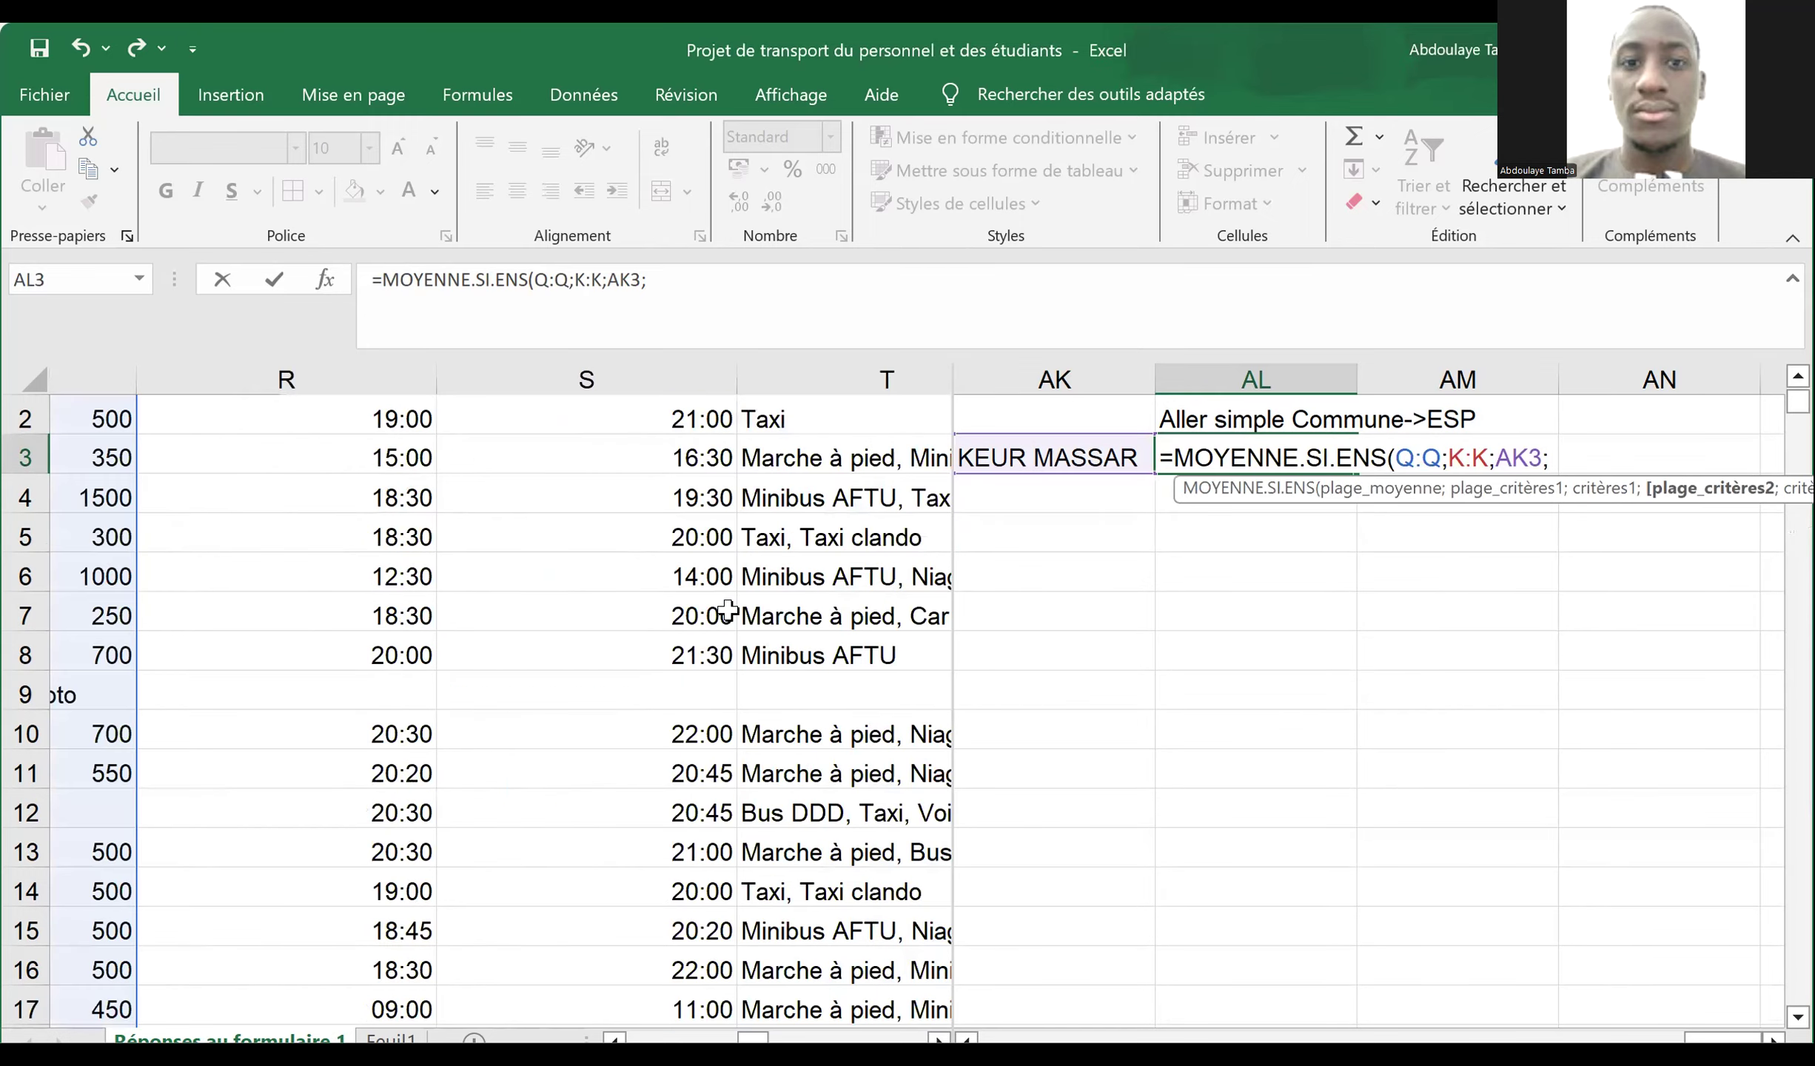
scroll(728, 610, up, 1)
scroll(728, 610, right, 1)
scroll(728, 610, right, 1)
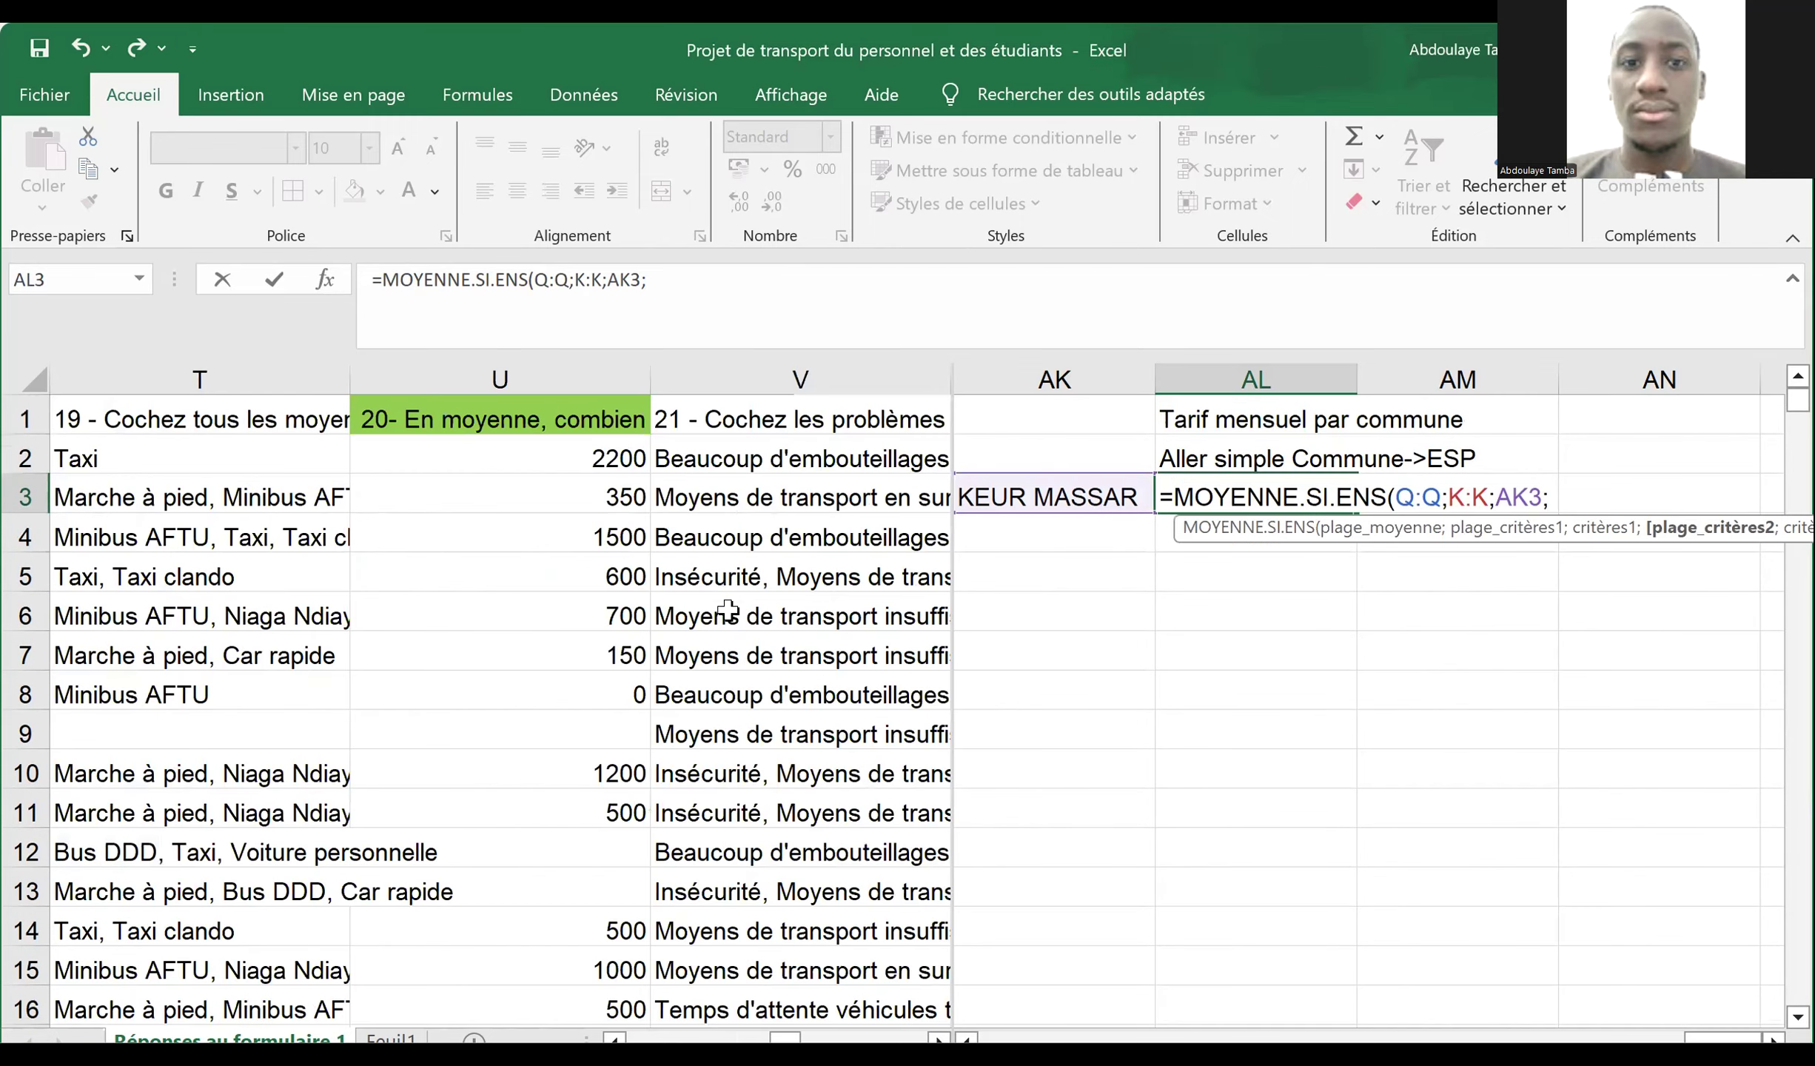
scroll(728, 610, right, 1)
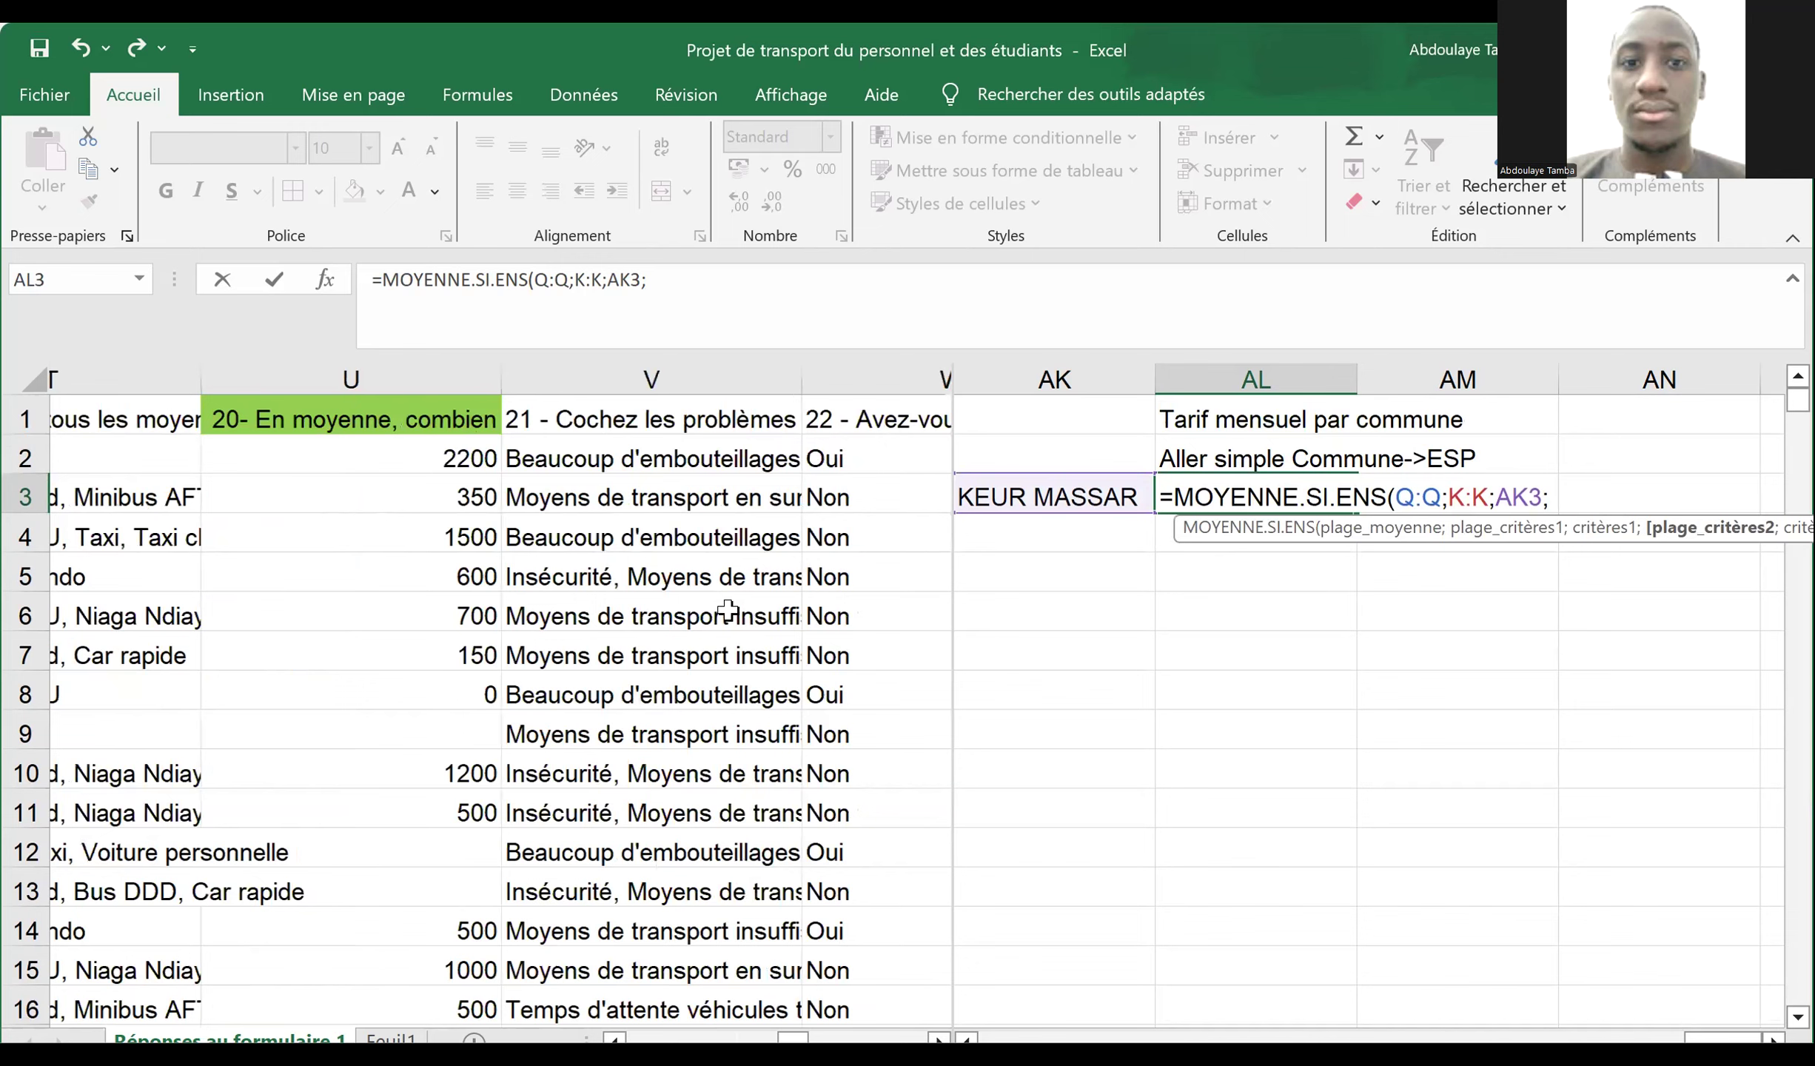
scroll(729, 610, right, 3)
click(121, 372)
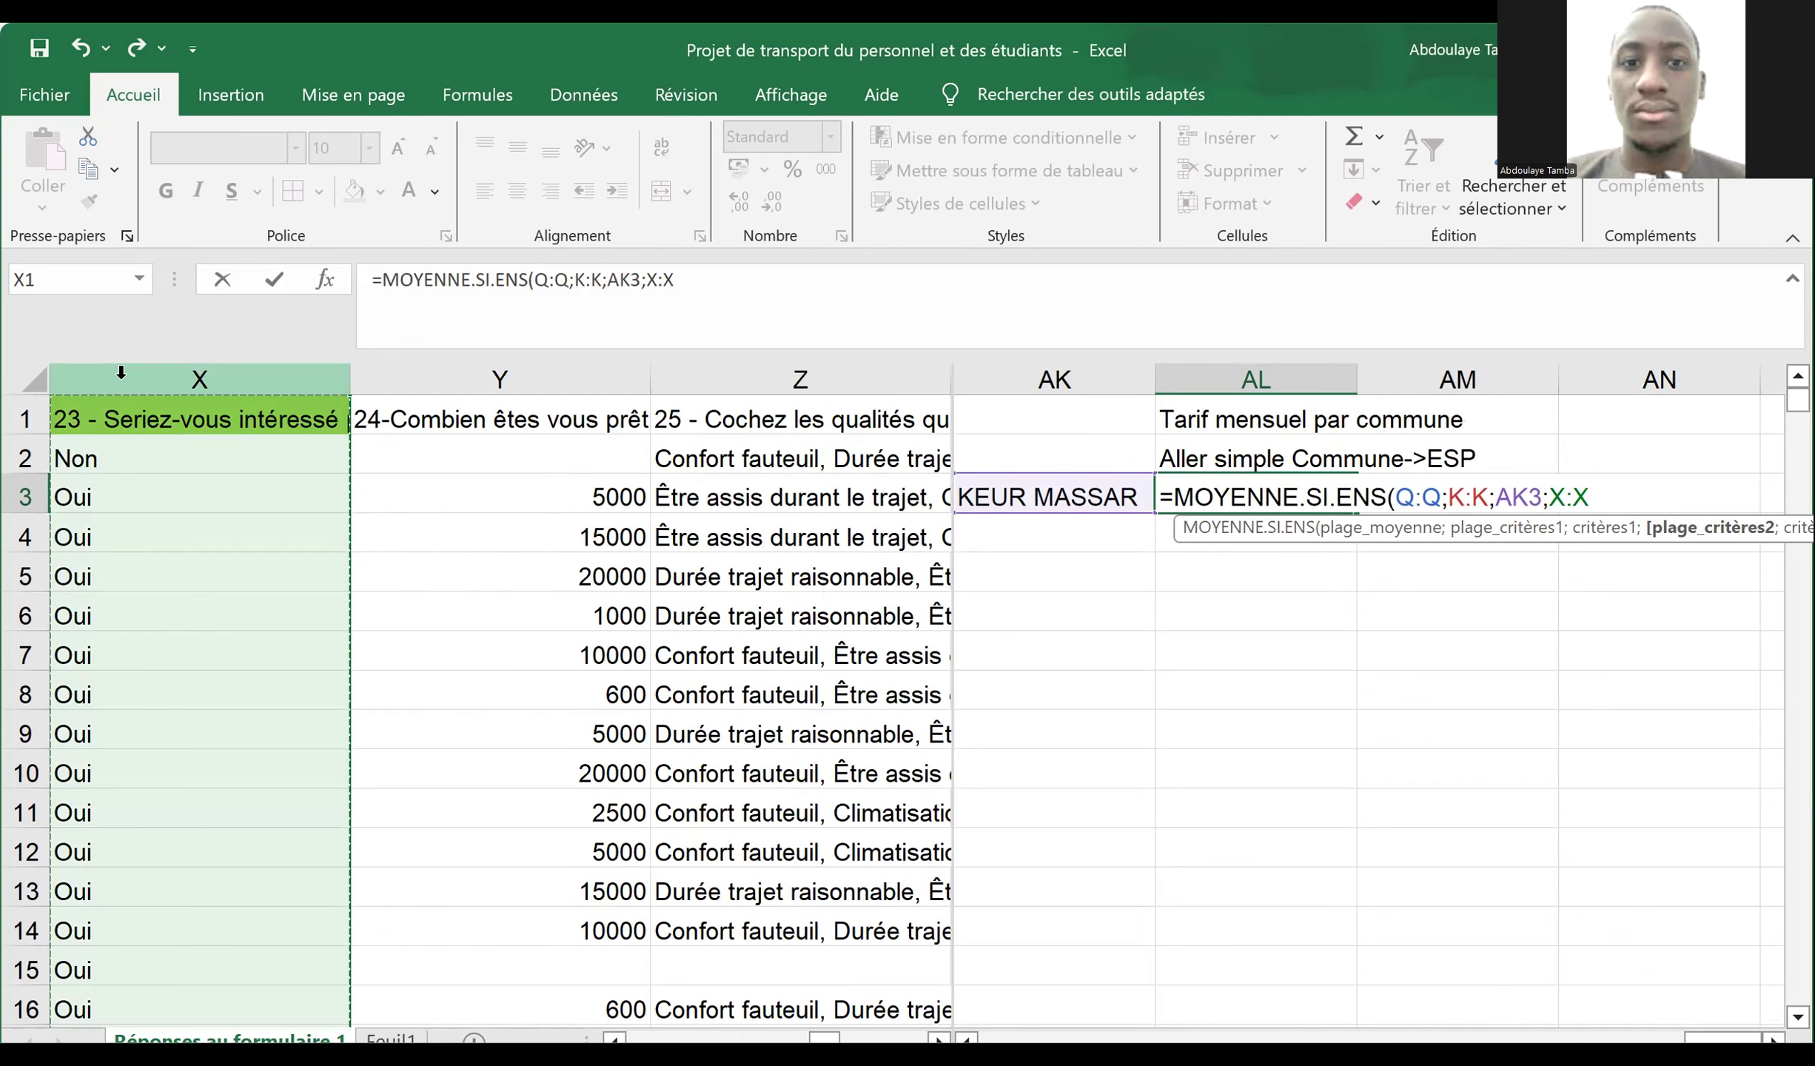
text(;)
click(118, 497)
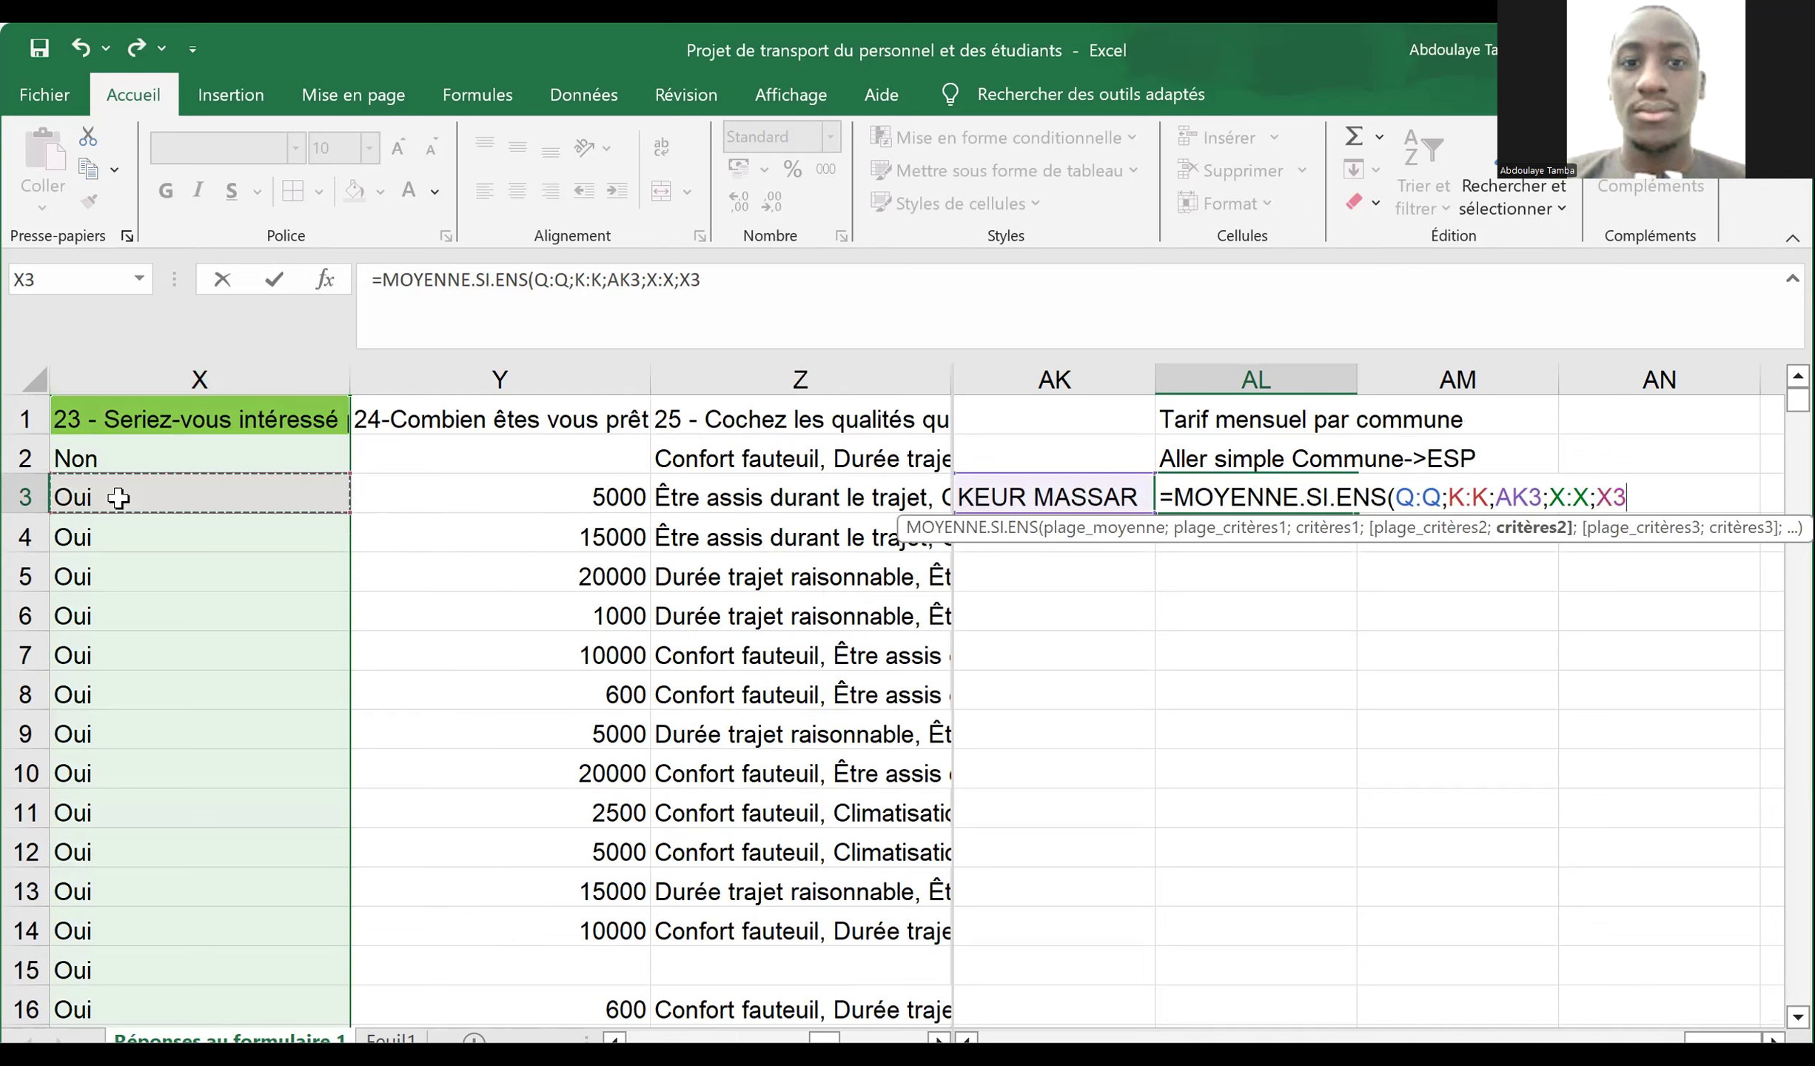
key(F4)
click(734, 282)
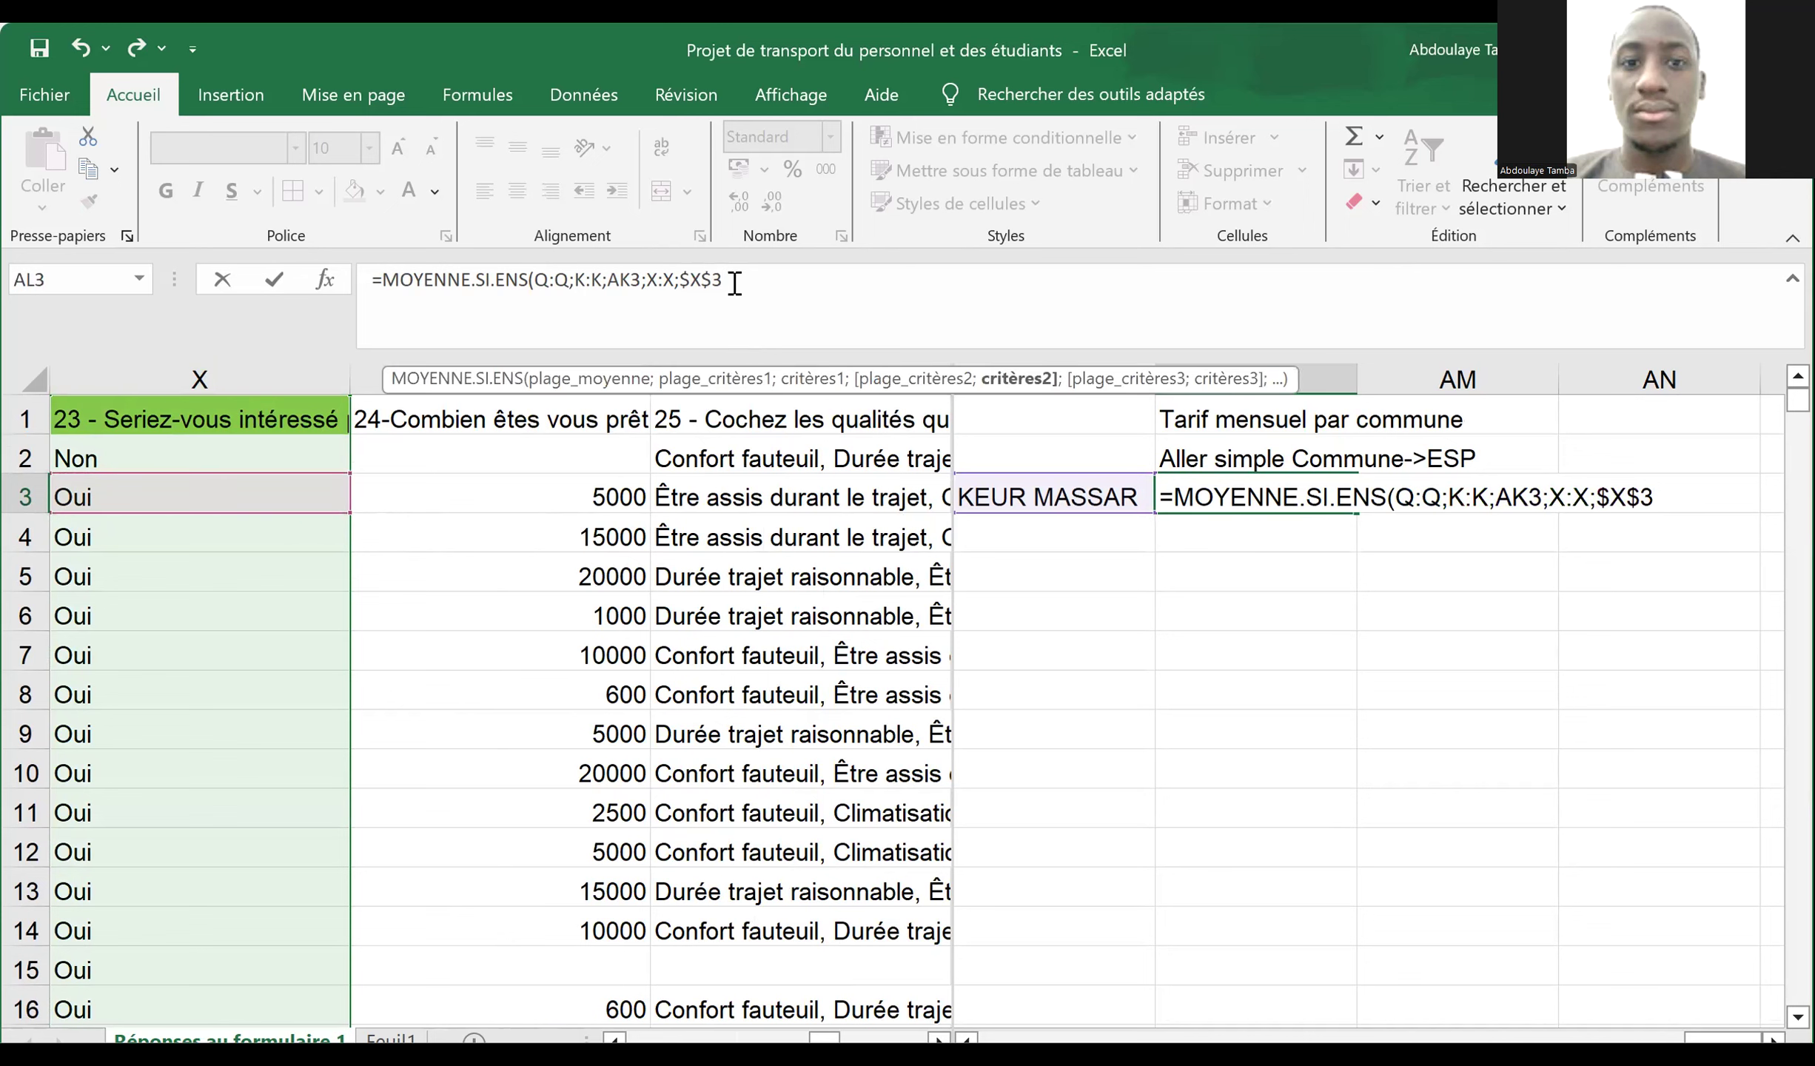
- Add column Q:Q with the condition "<1000" as the third criterion and complete the AL3 formula
text(;)
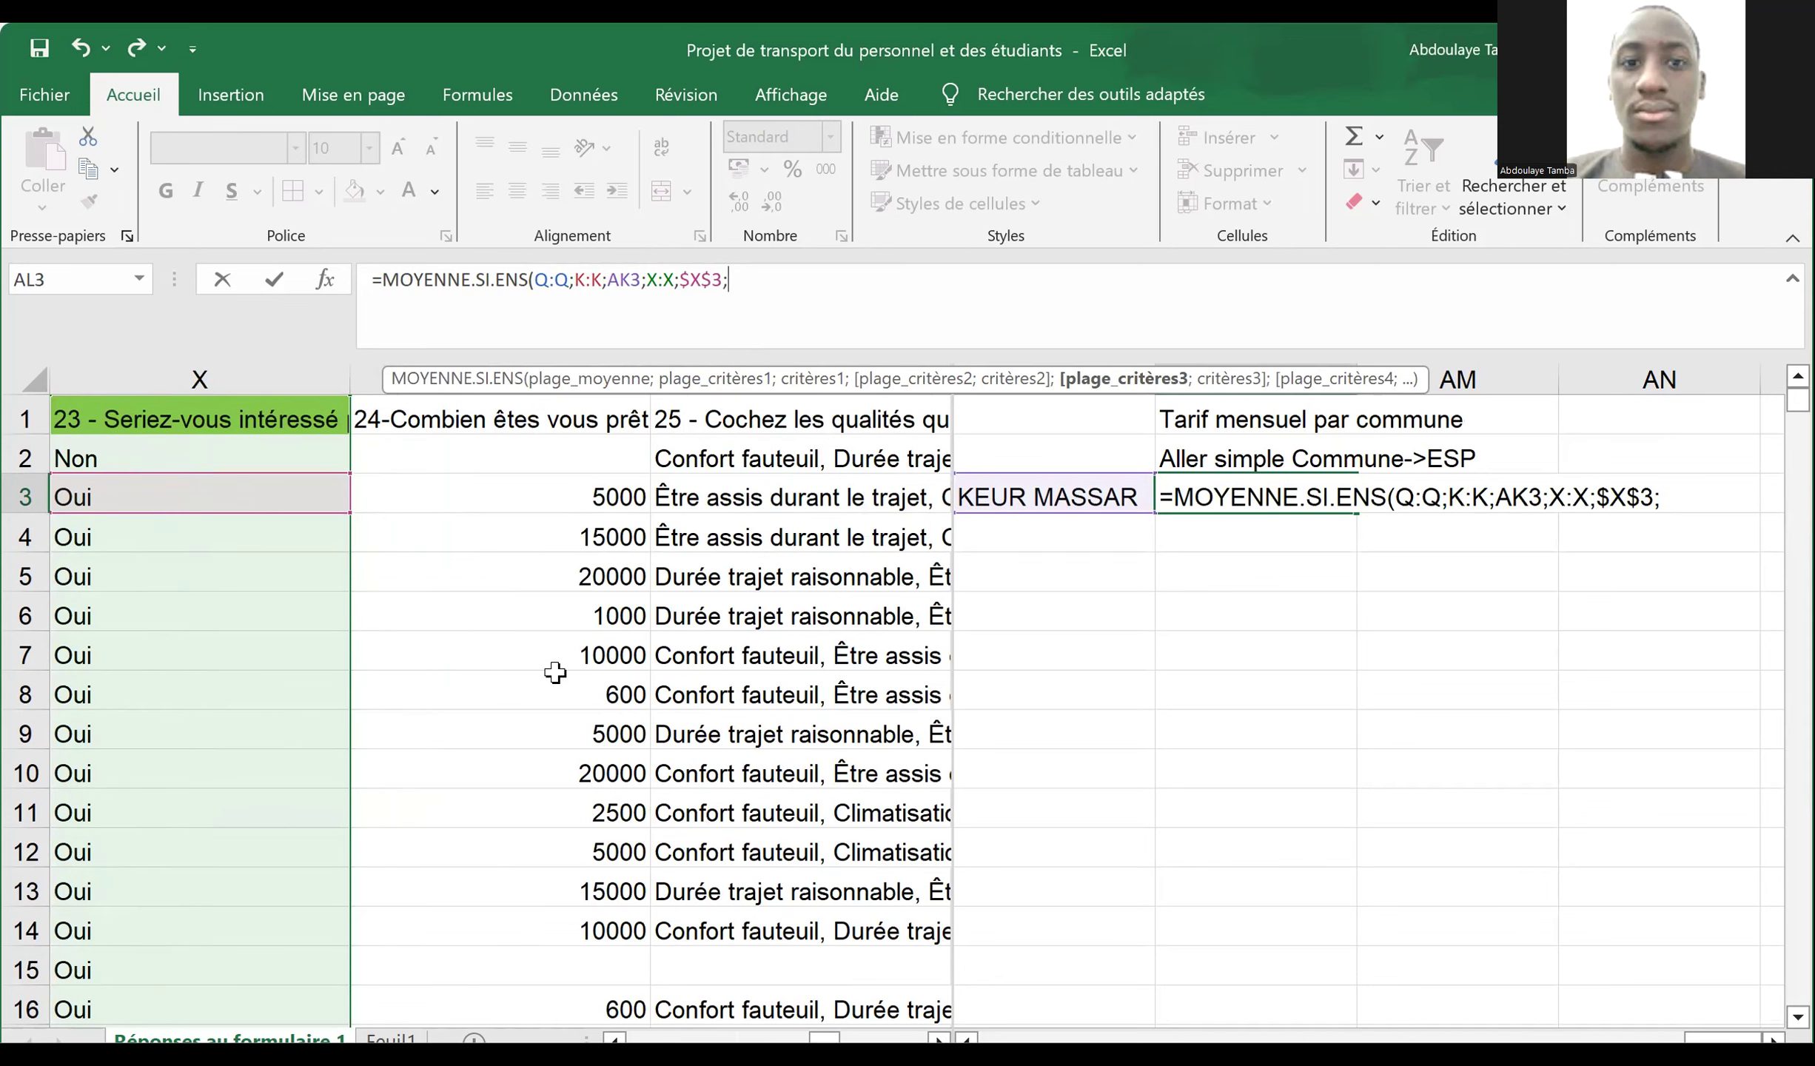
scroll(264, 740, left, 2)
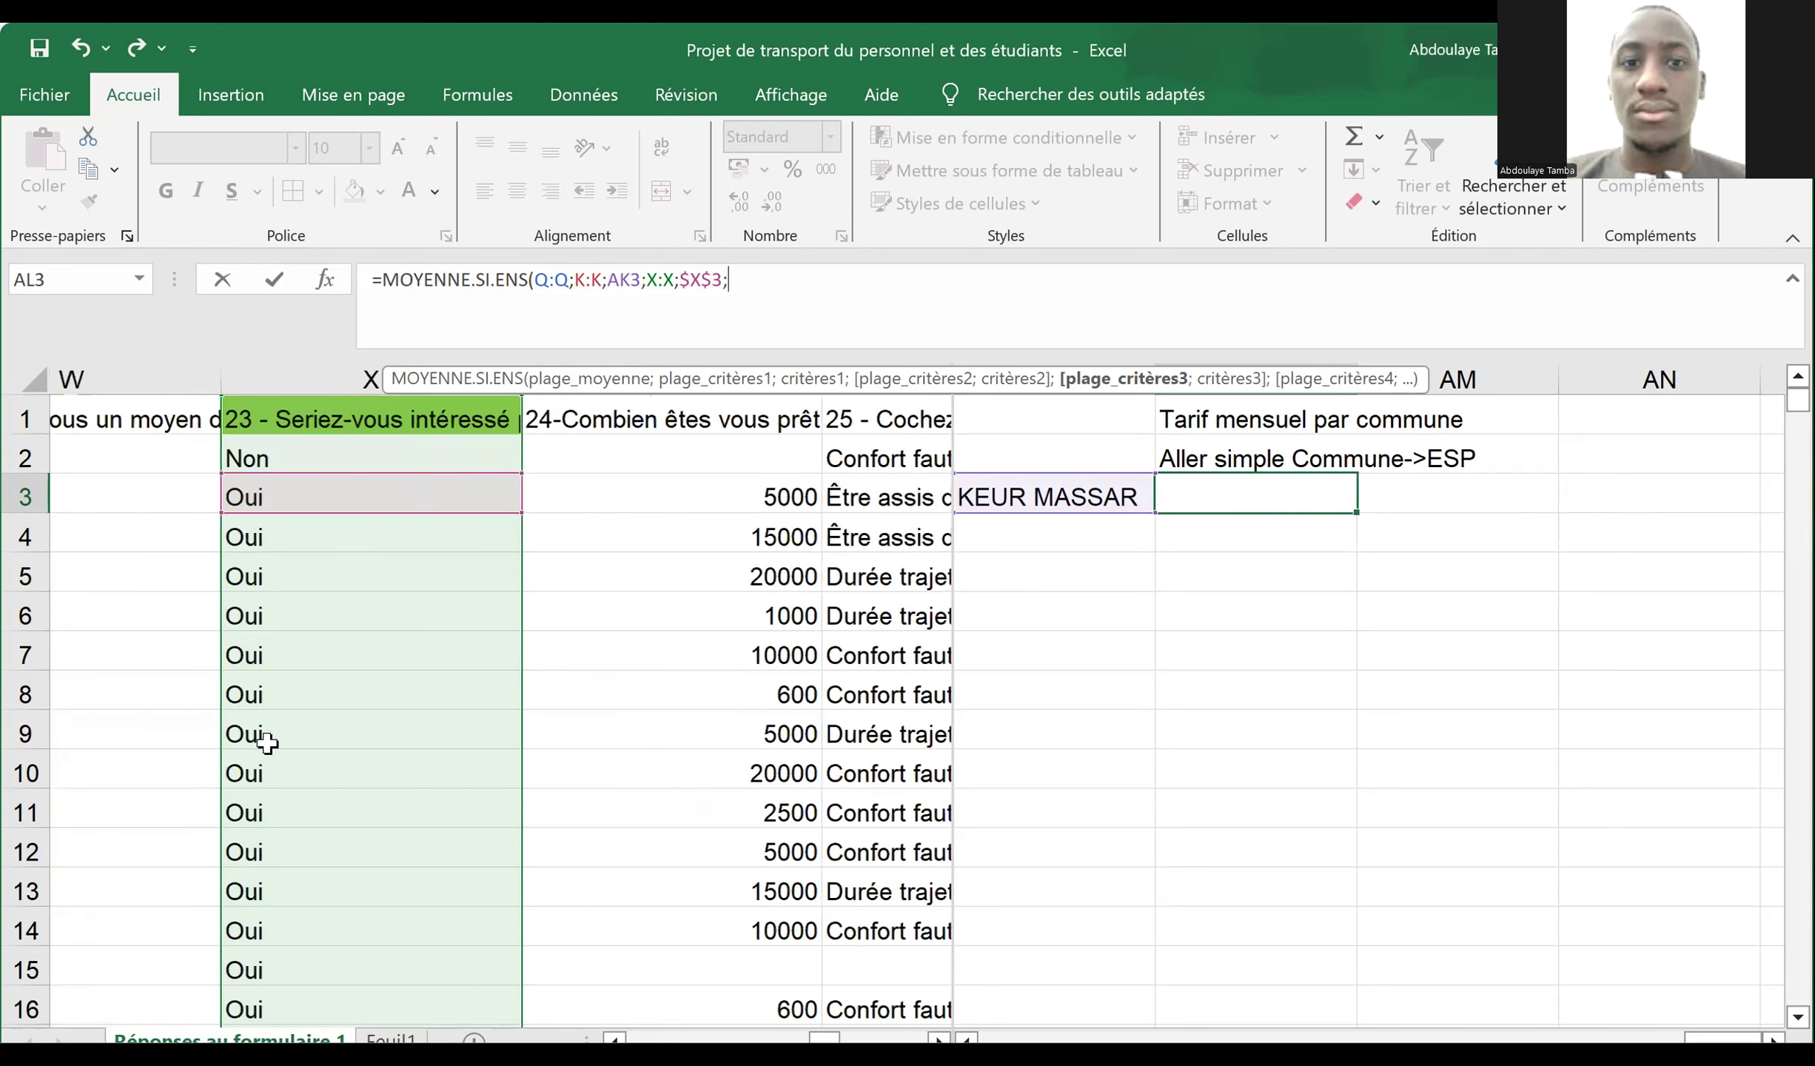
scroll(266, 743, left, 3)
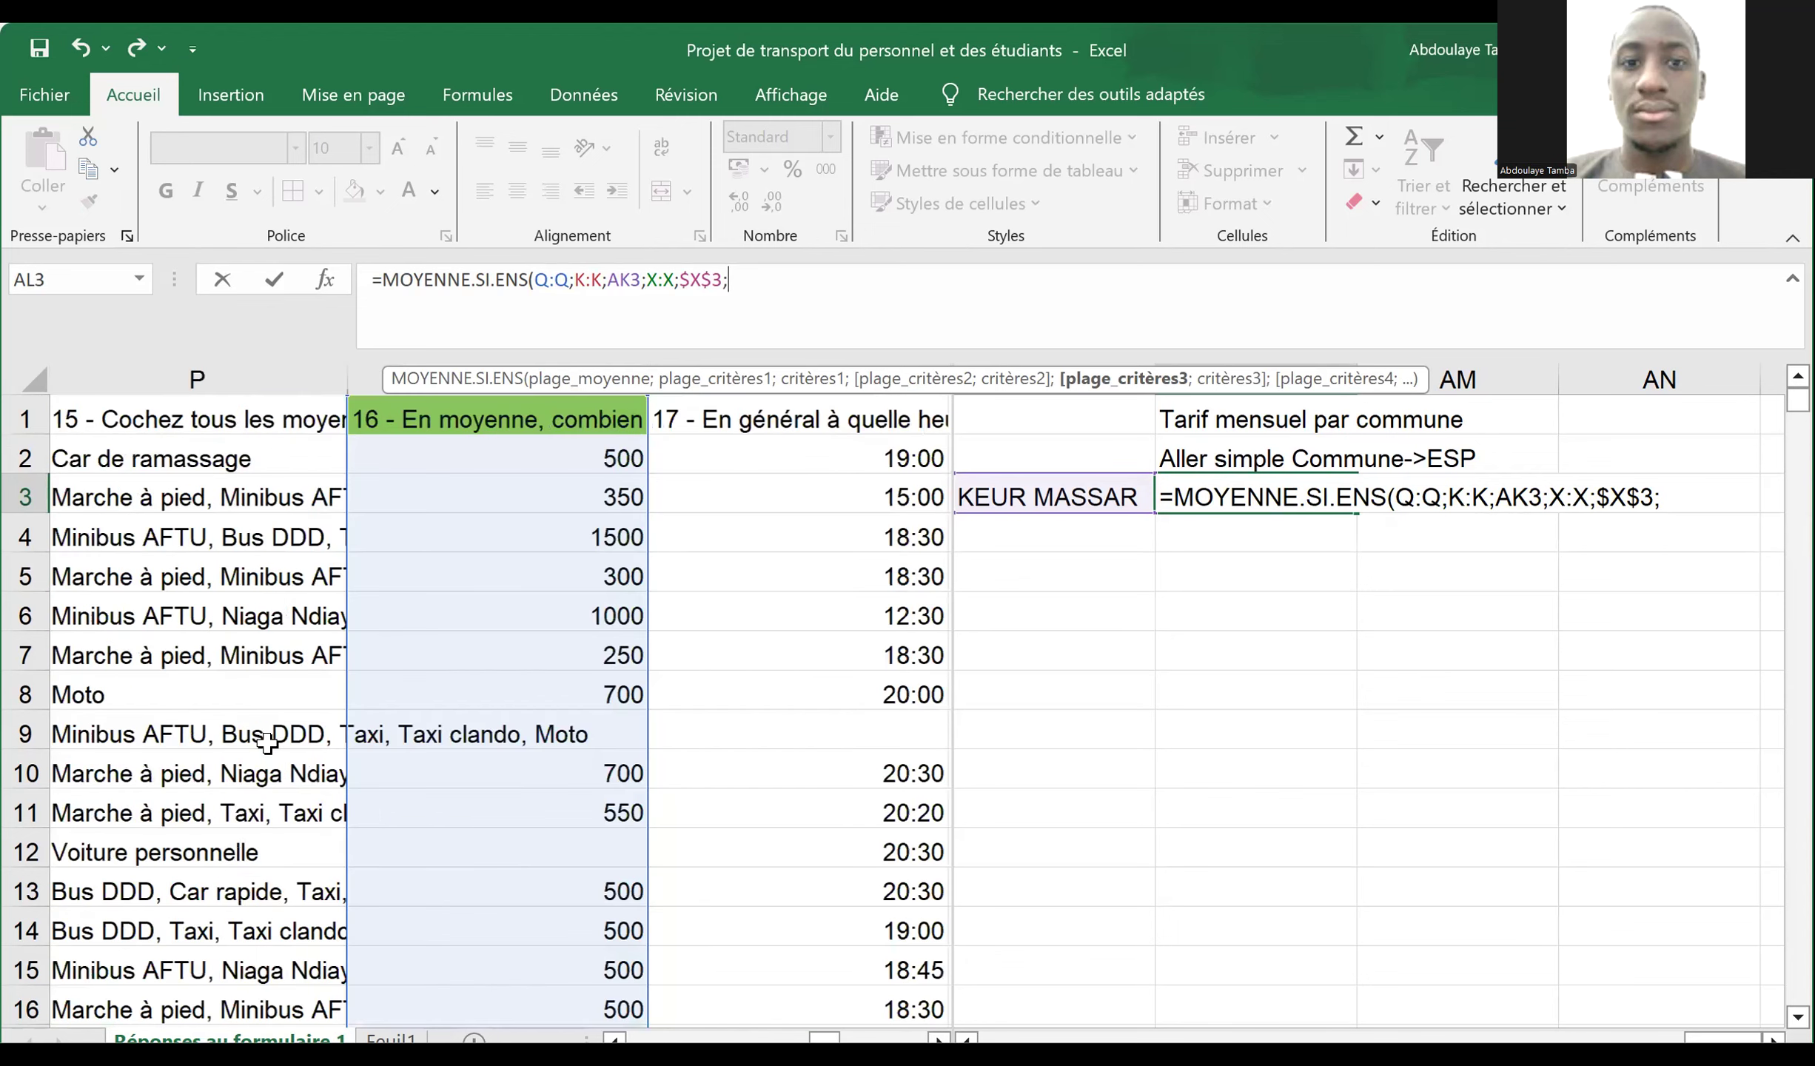
click(370, 380)
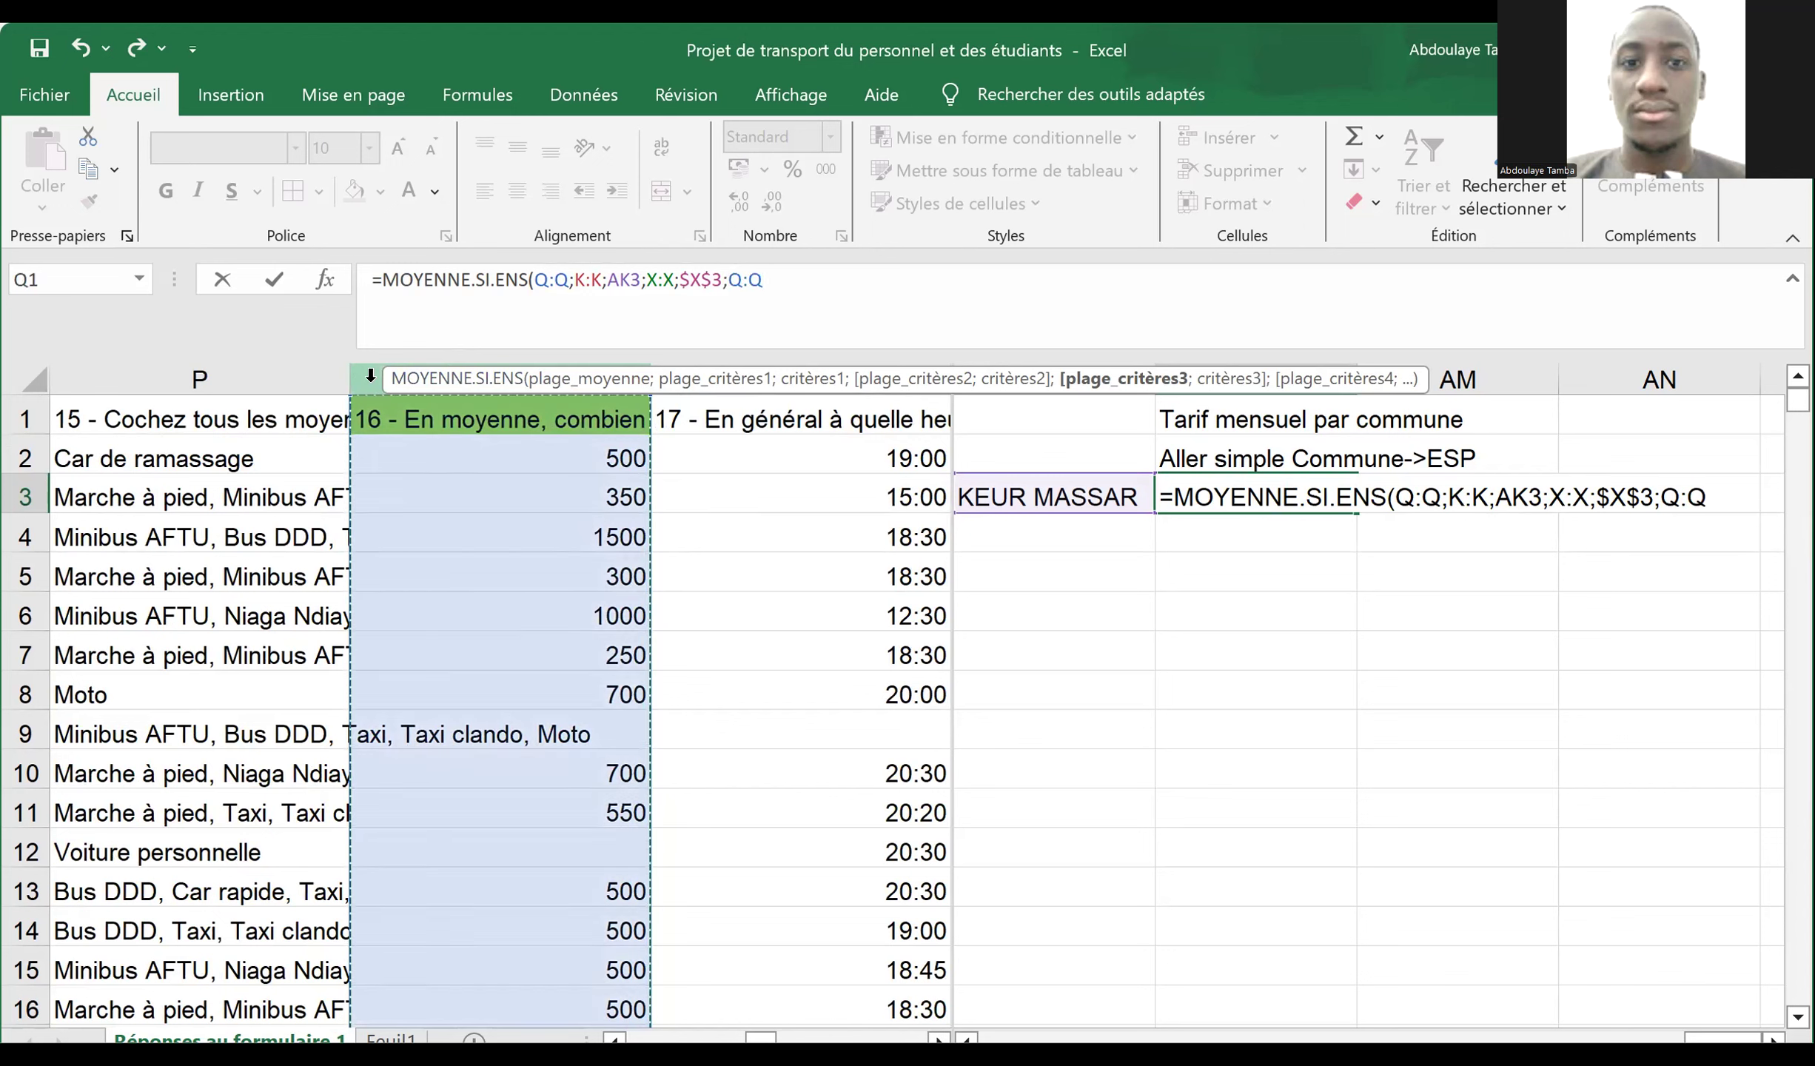
text(;)
text(")
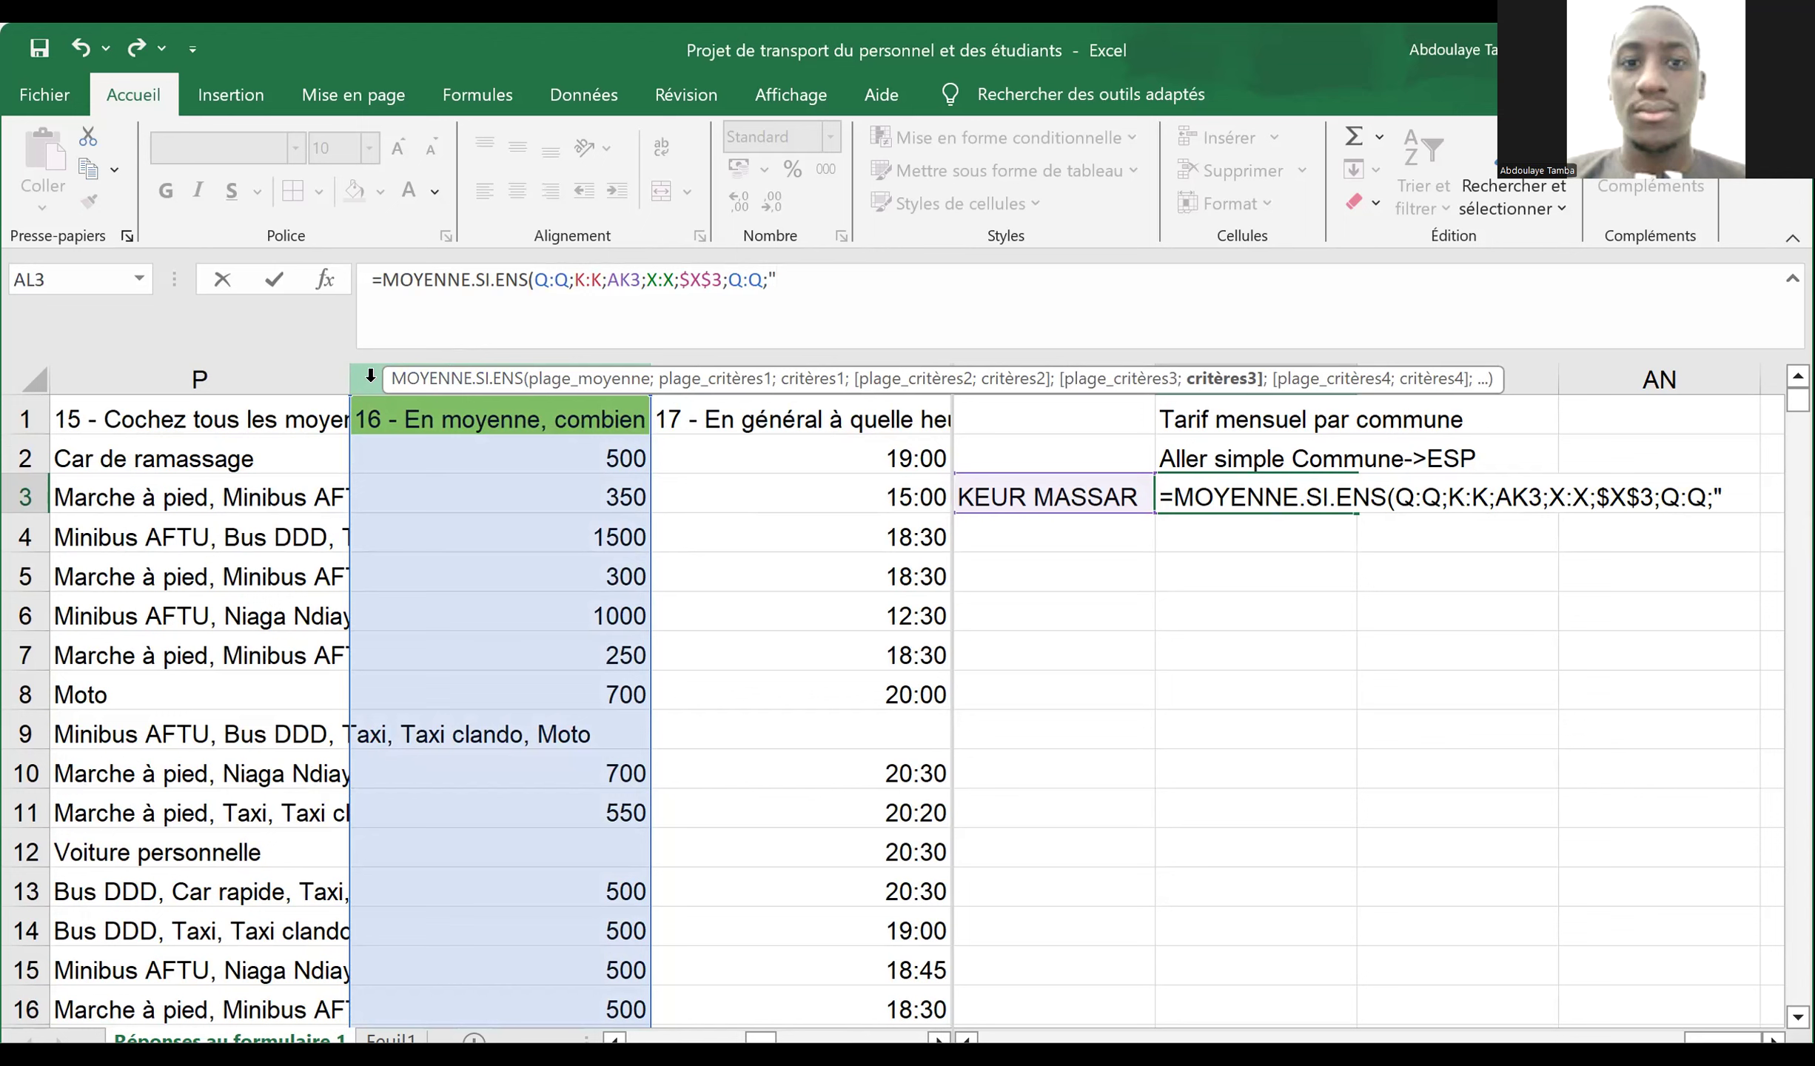
text(<1000)
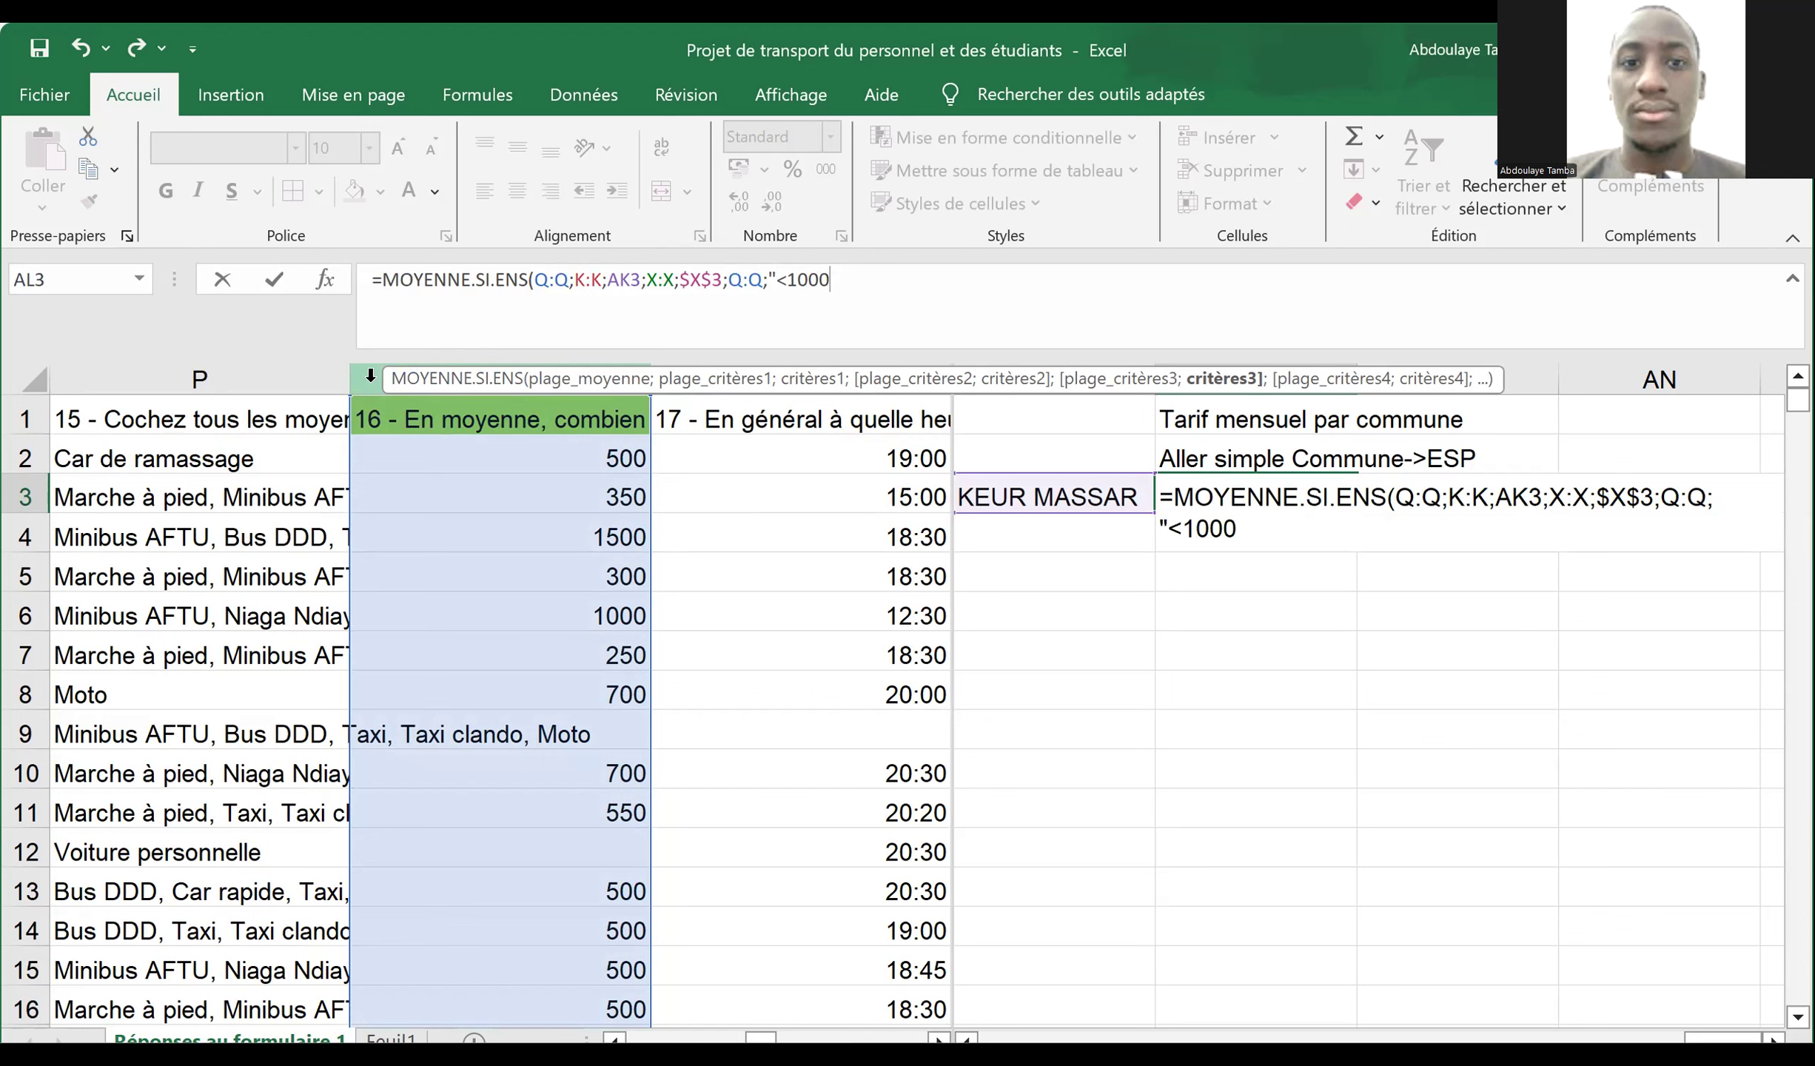
text(3)
key(BackSpace)
text())
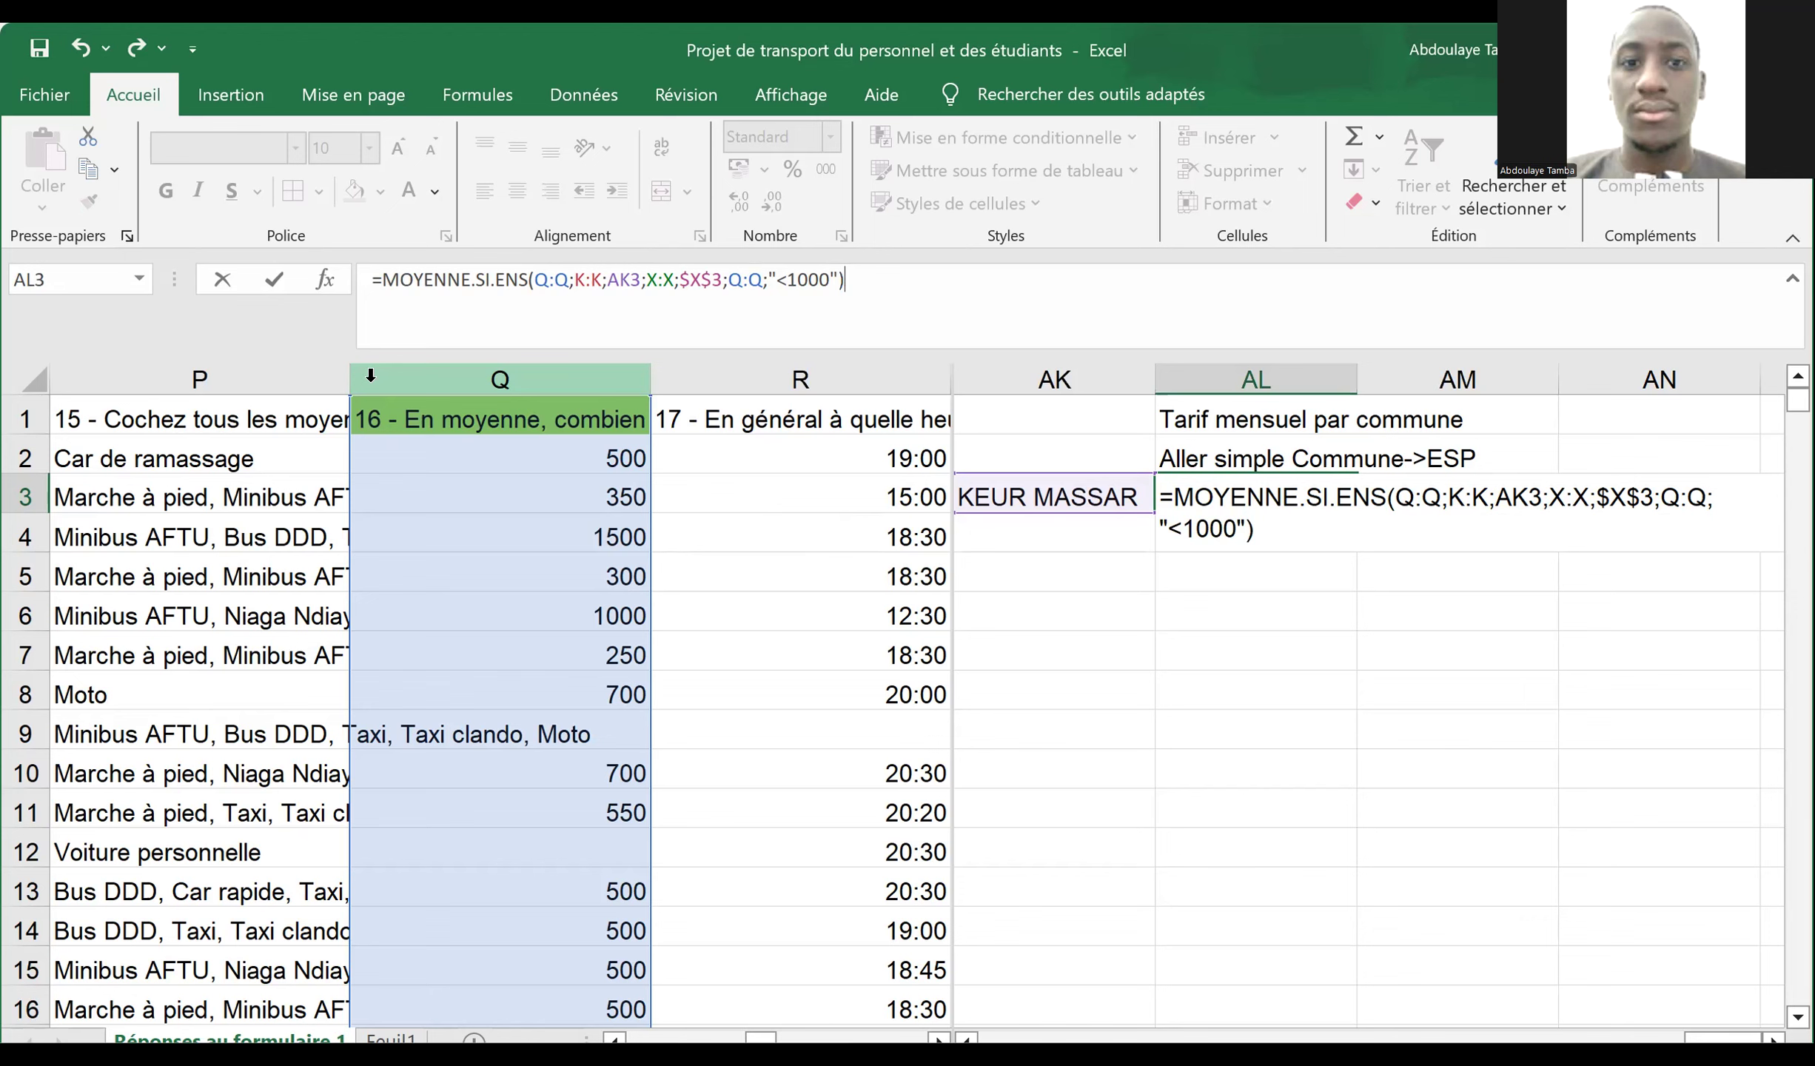
key(Return)
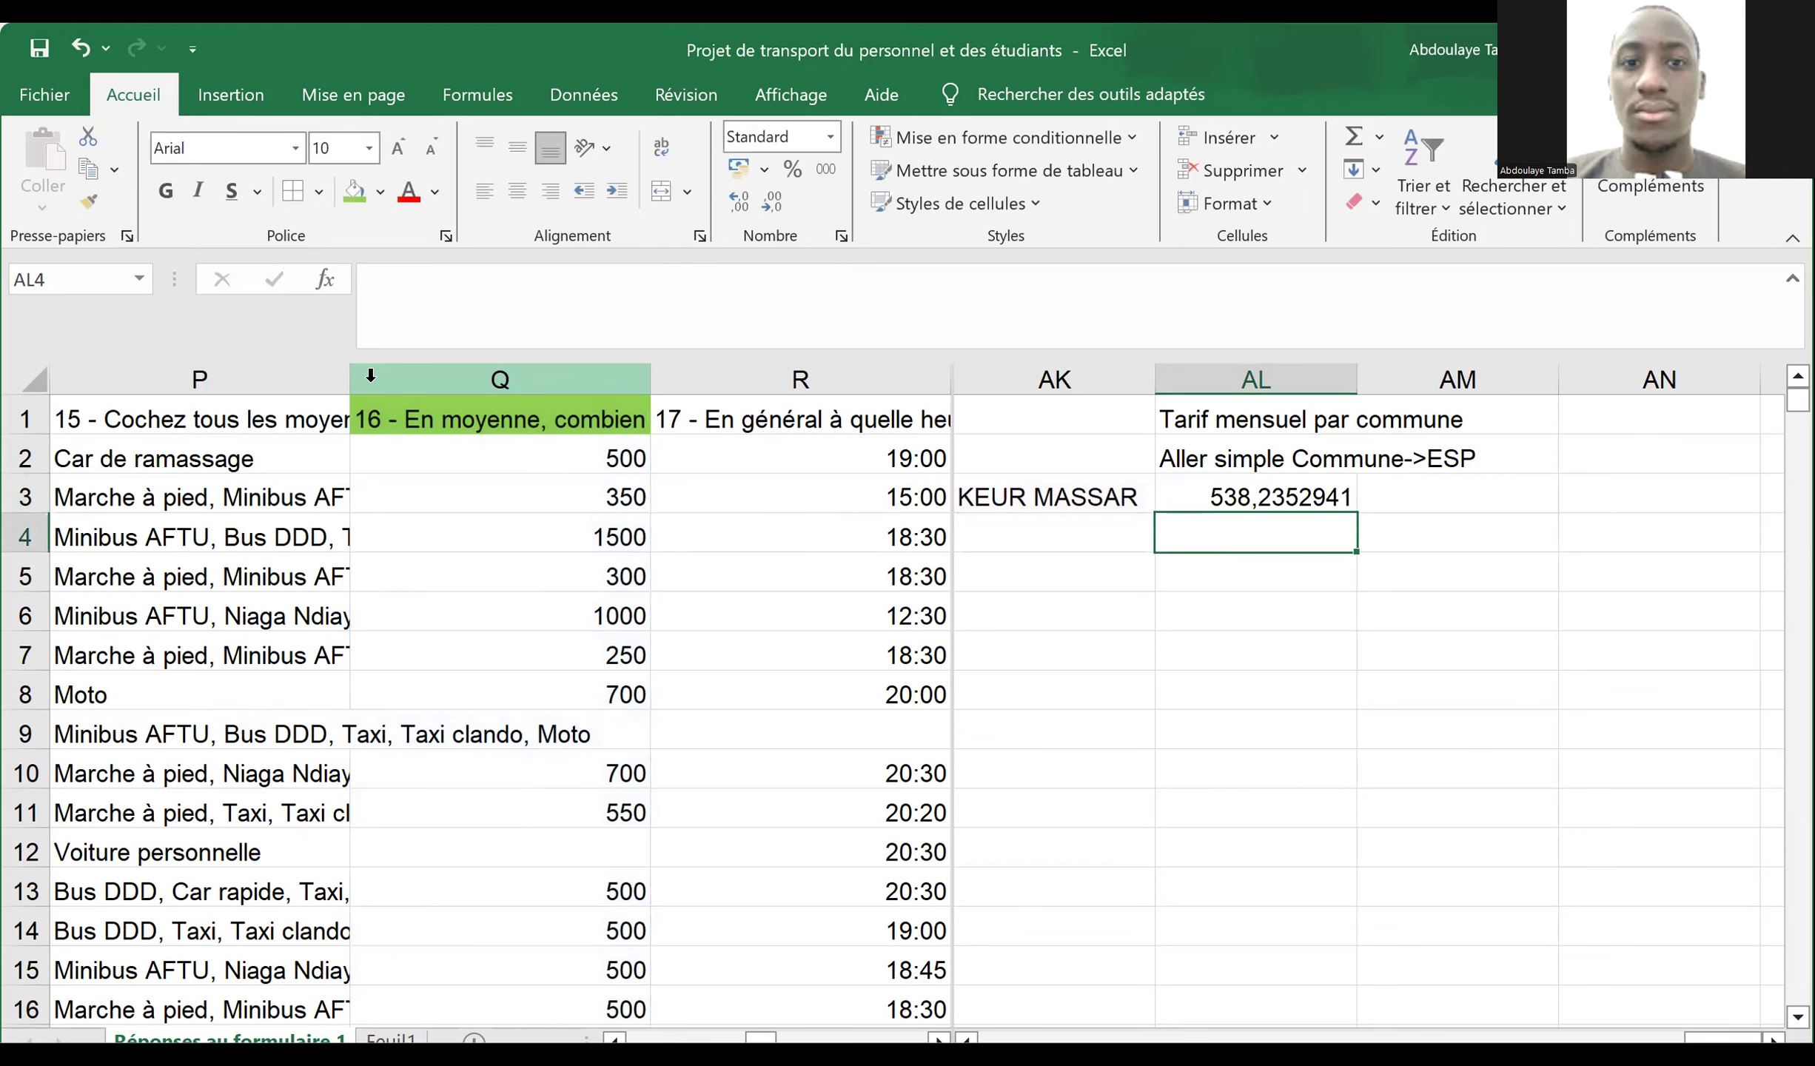
- Enter the heading "Retour ESP->Commune" in AM2, beside the one-way outbound heading
key(Up)
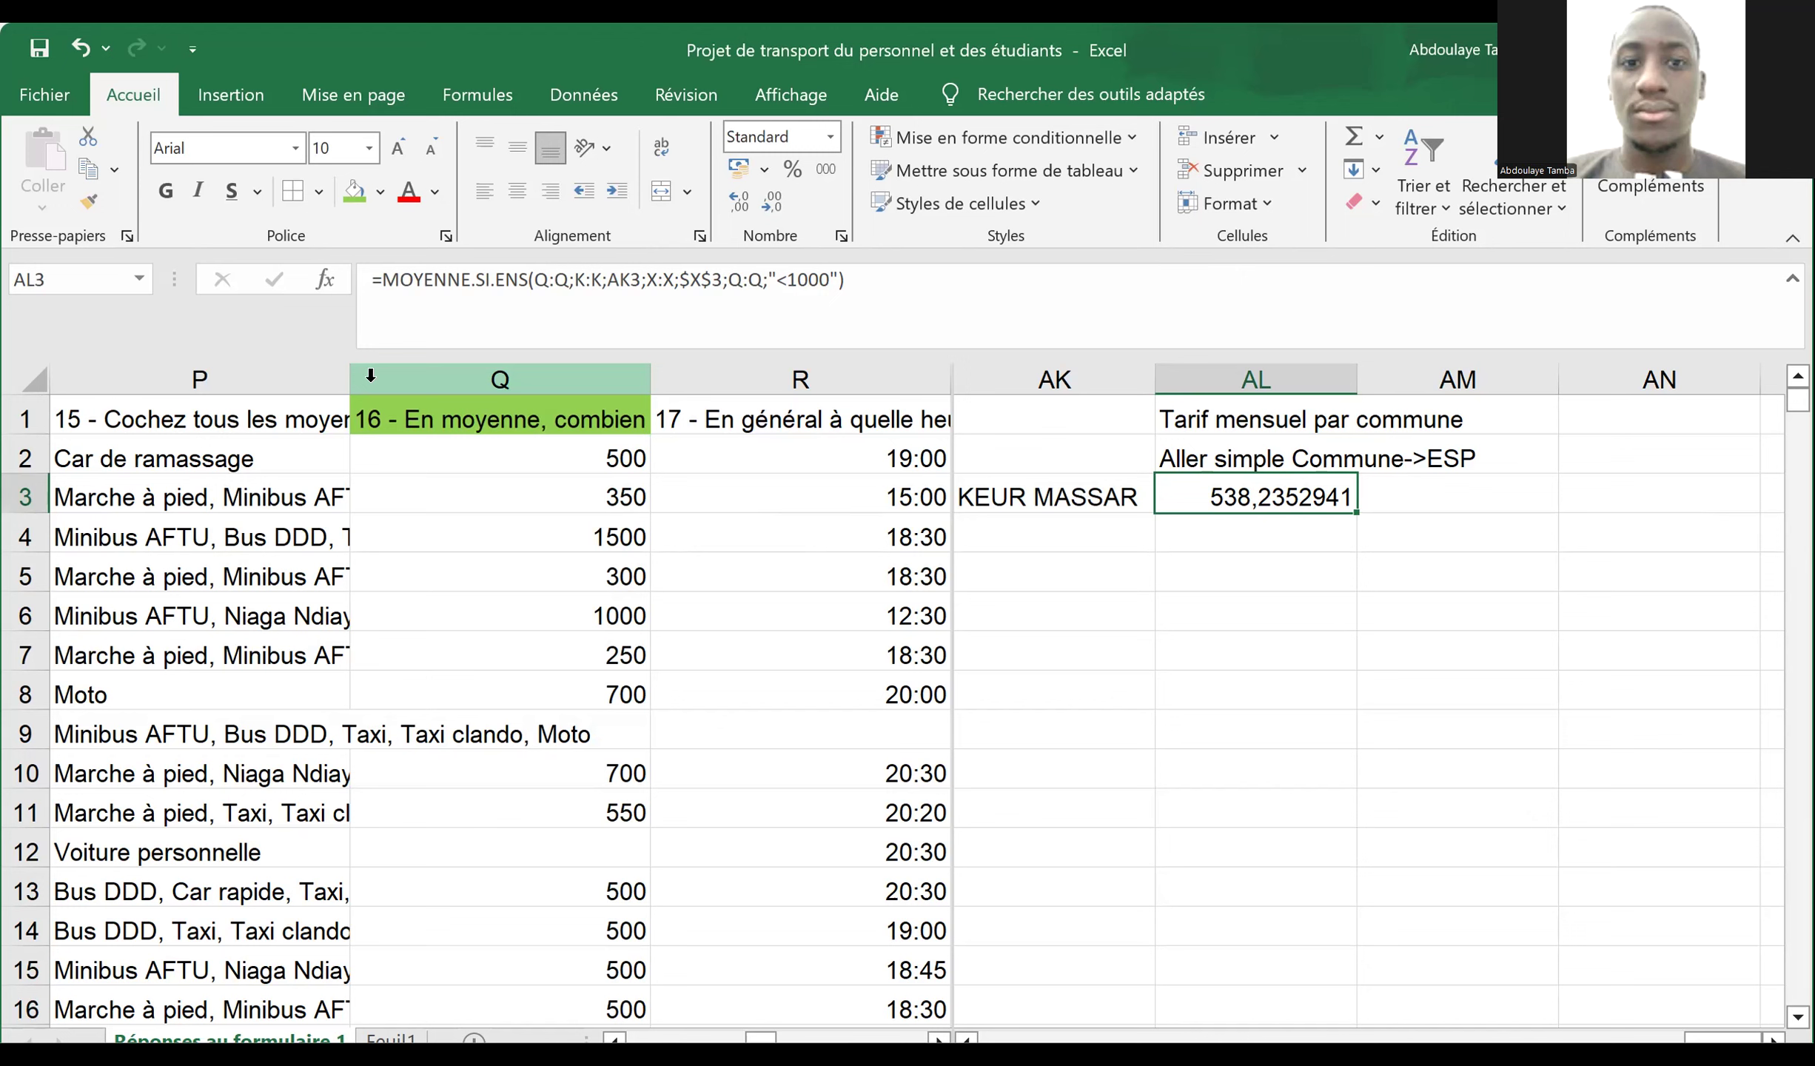
key(Right)
key(Up)
text(R)
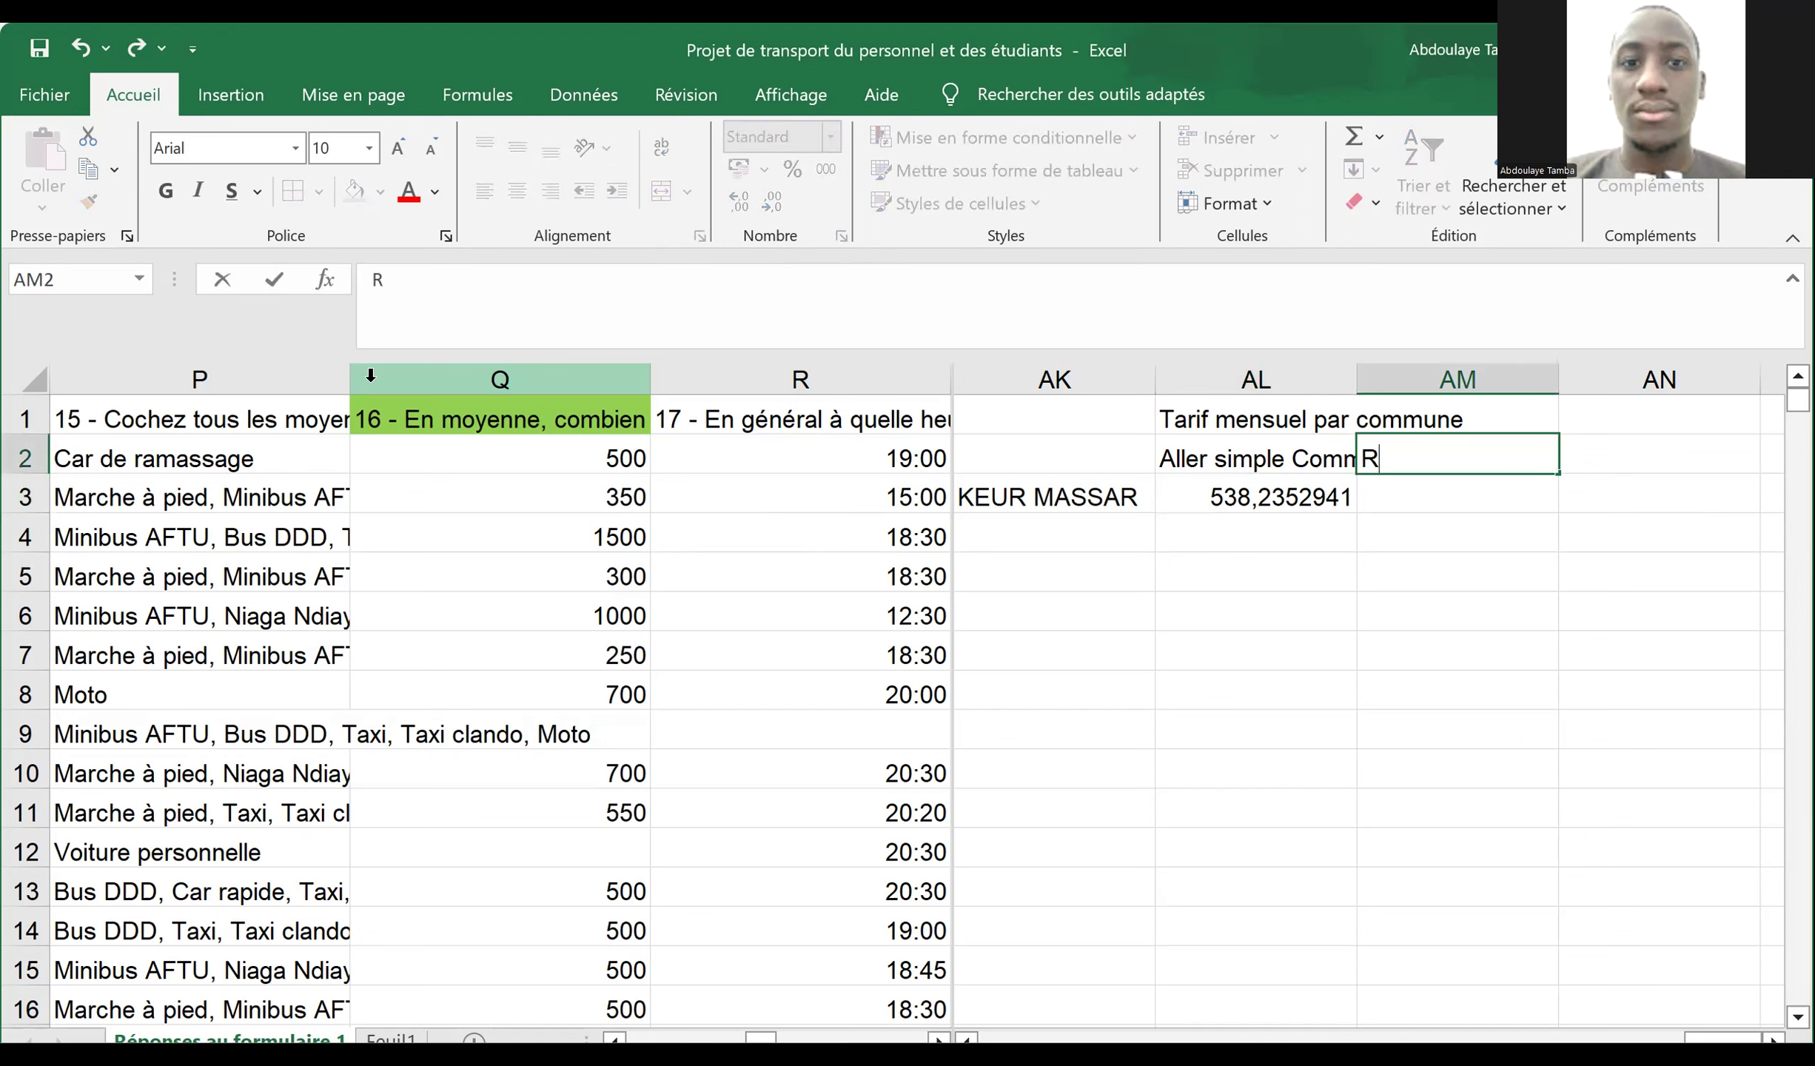
text(etour ES)
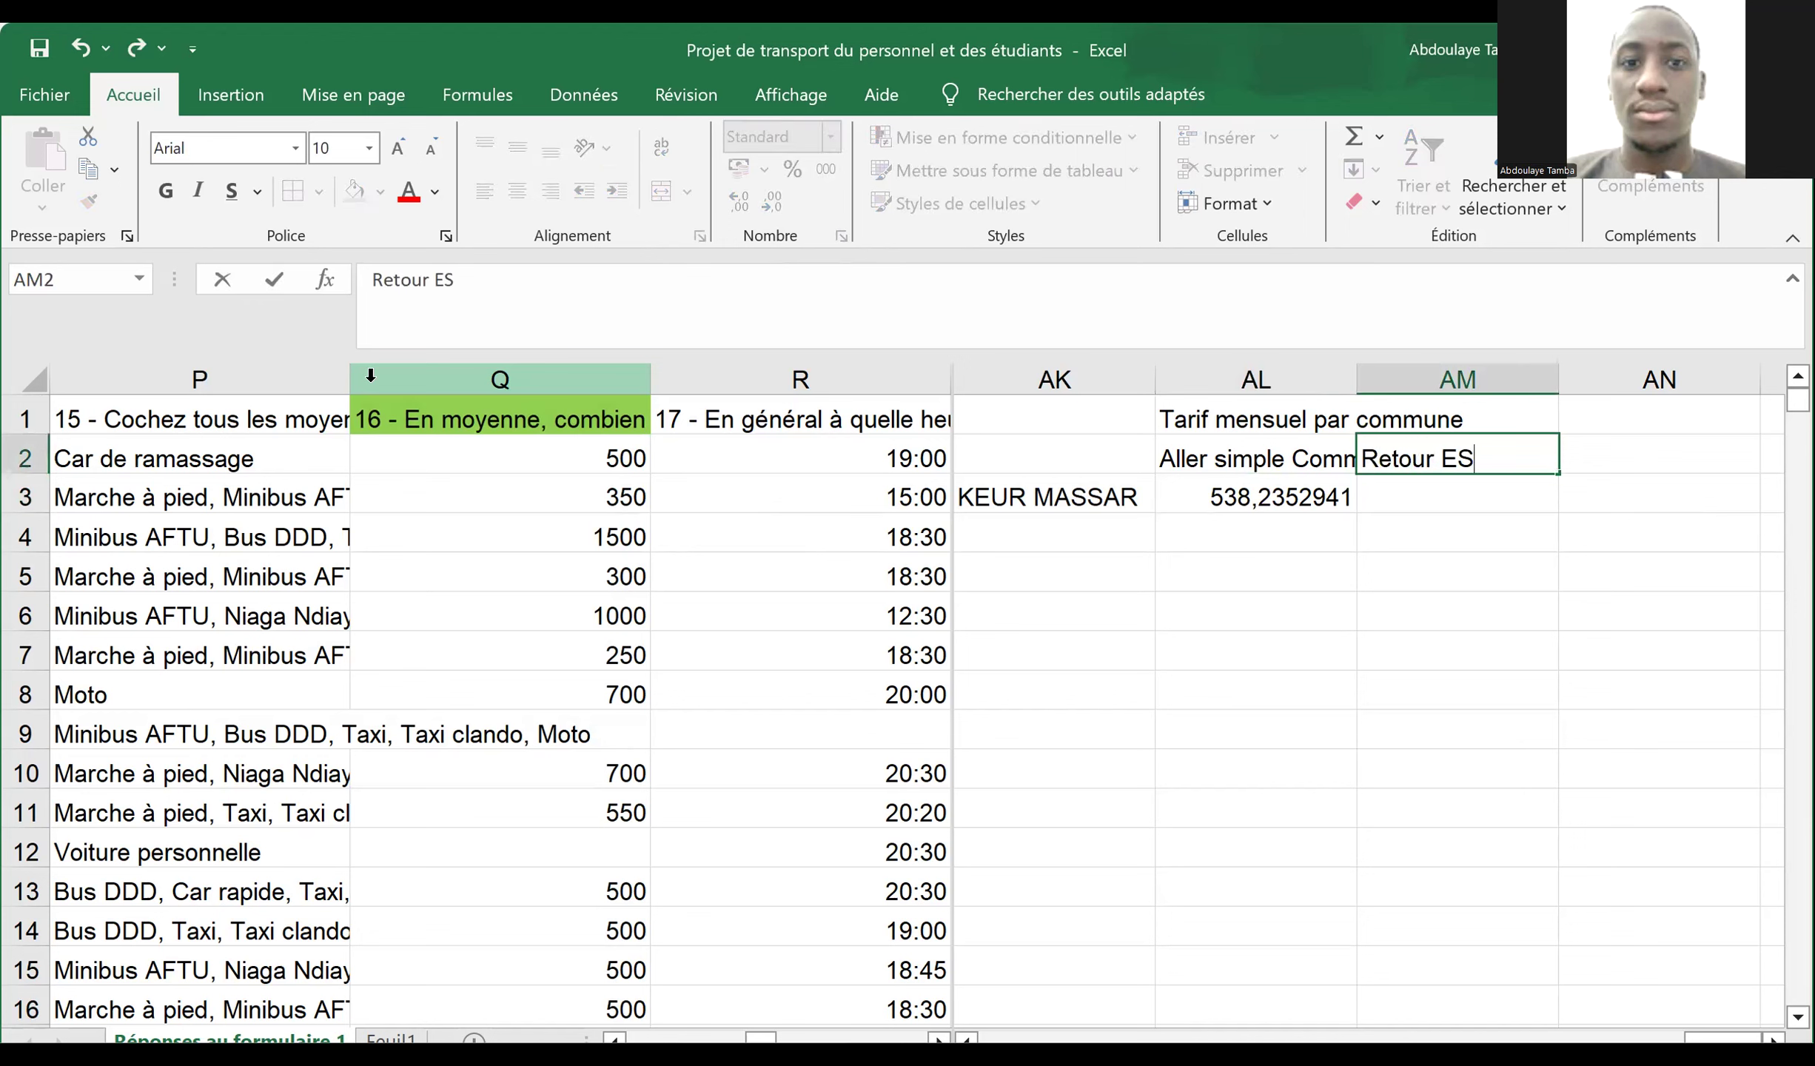
text(P->Commune)
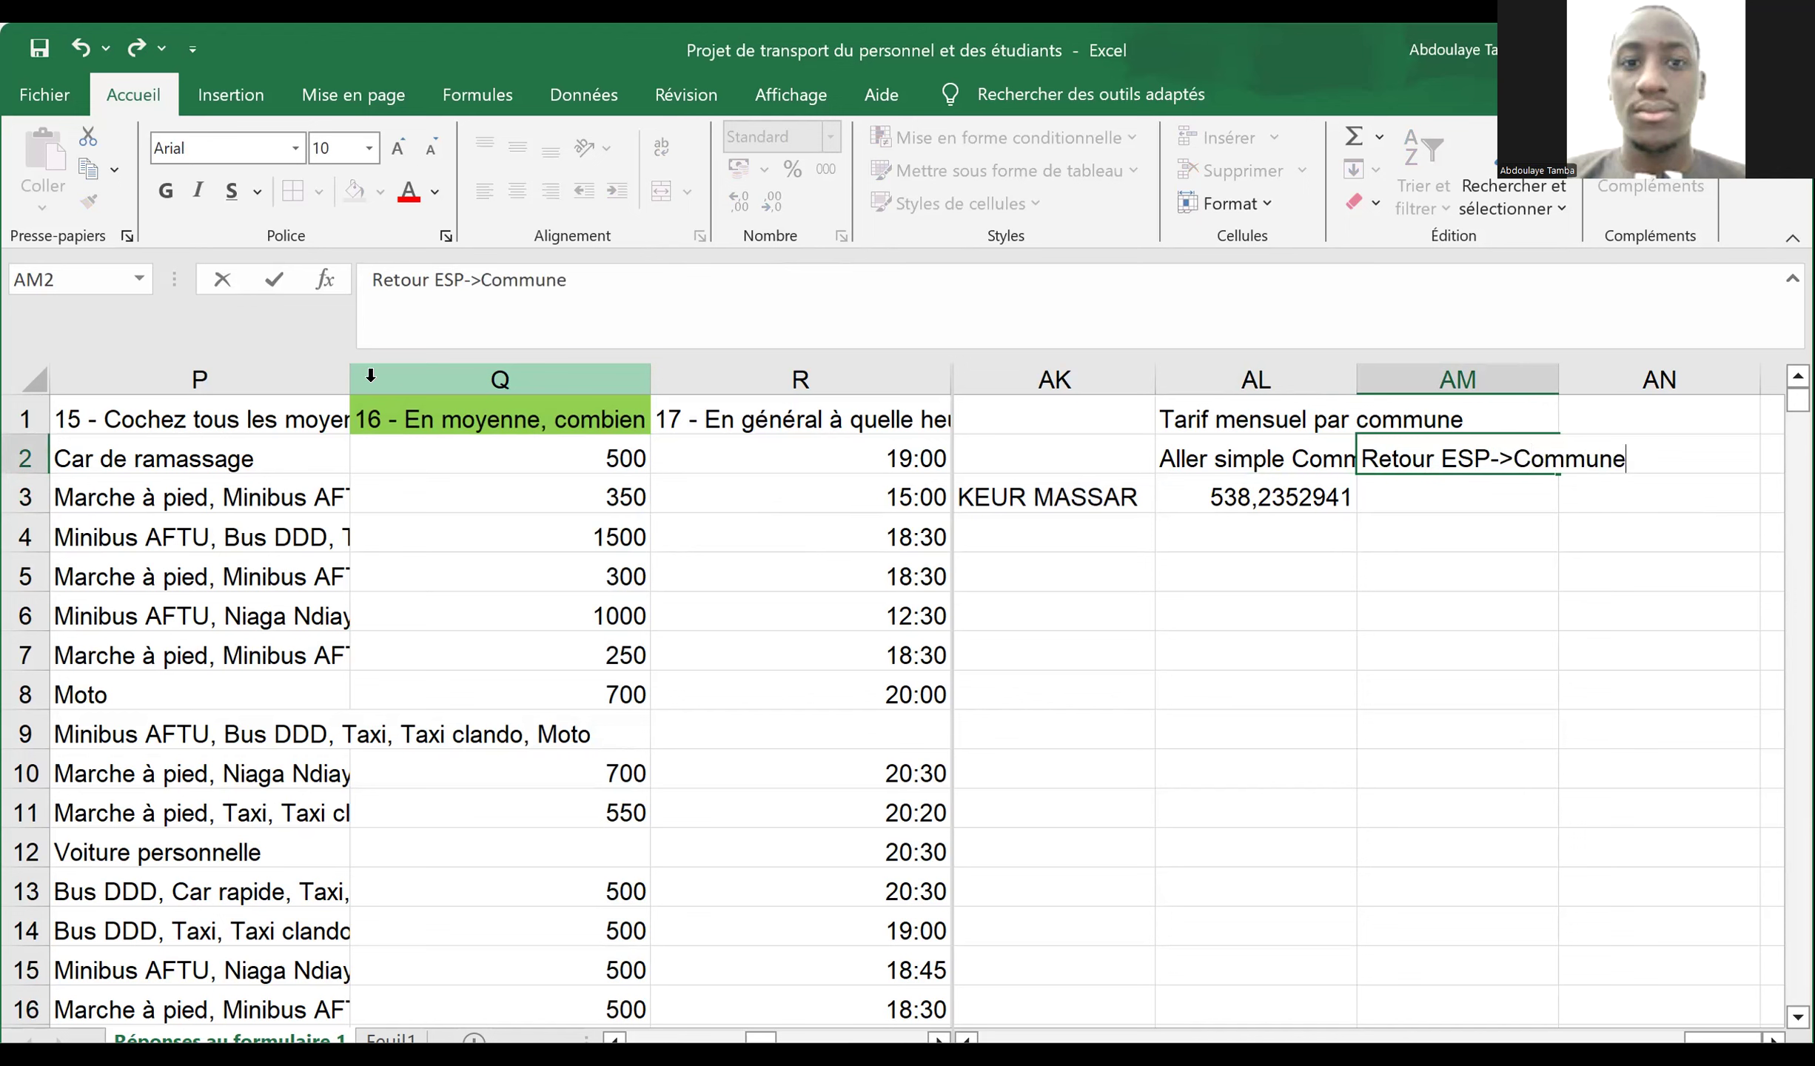
key(Return)
- Start a MOYENNE.SI.ENS formula in AM3 with the return spending column U:U as the range to average
text(=)
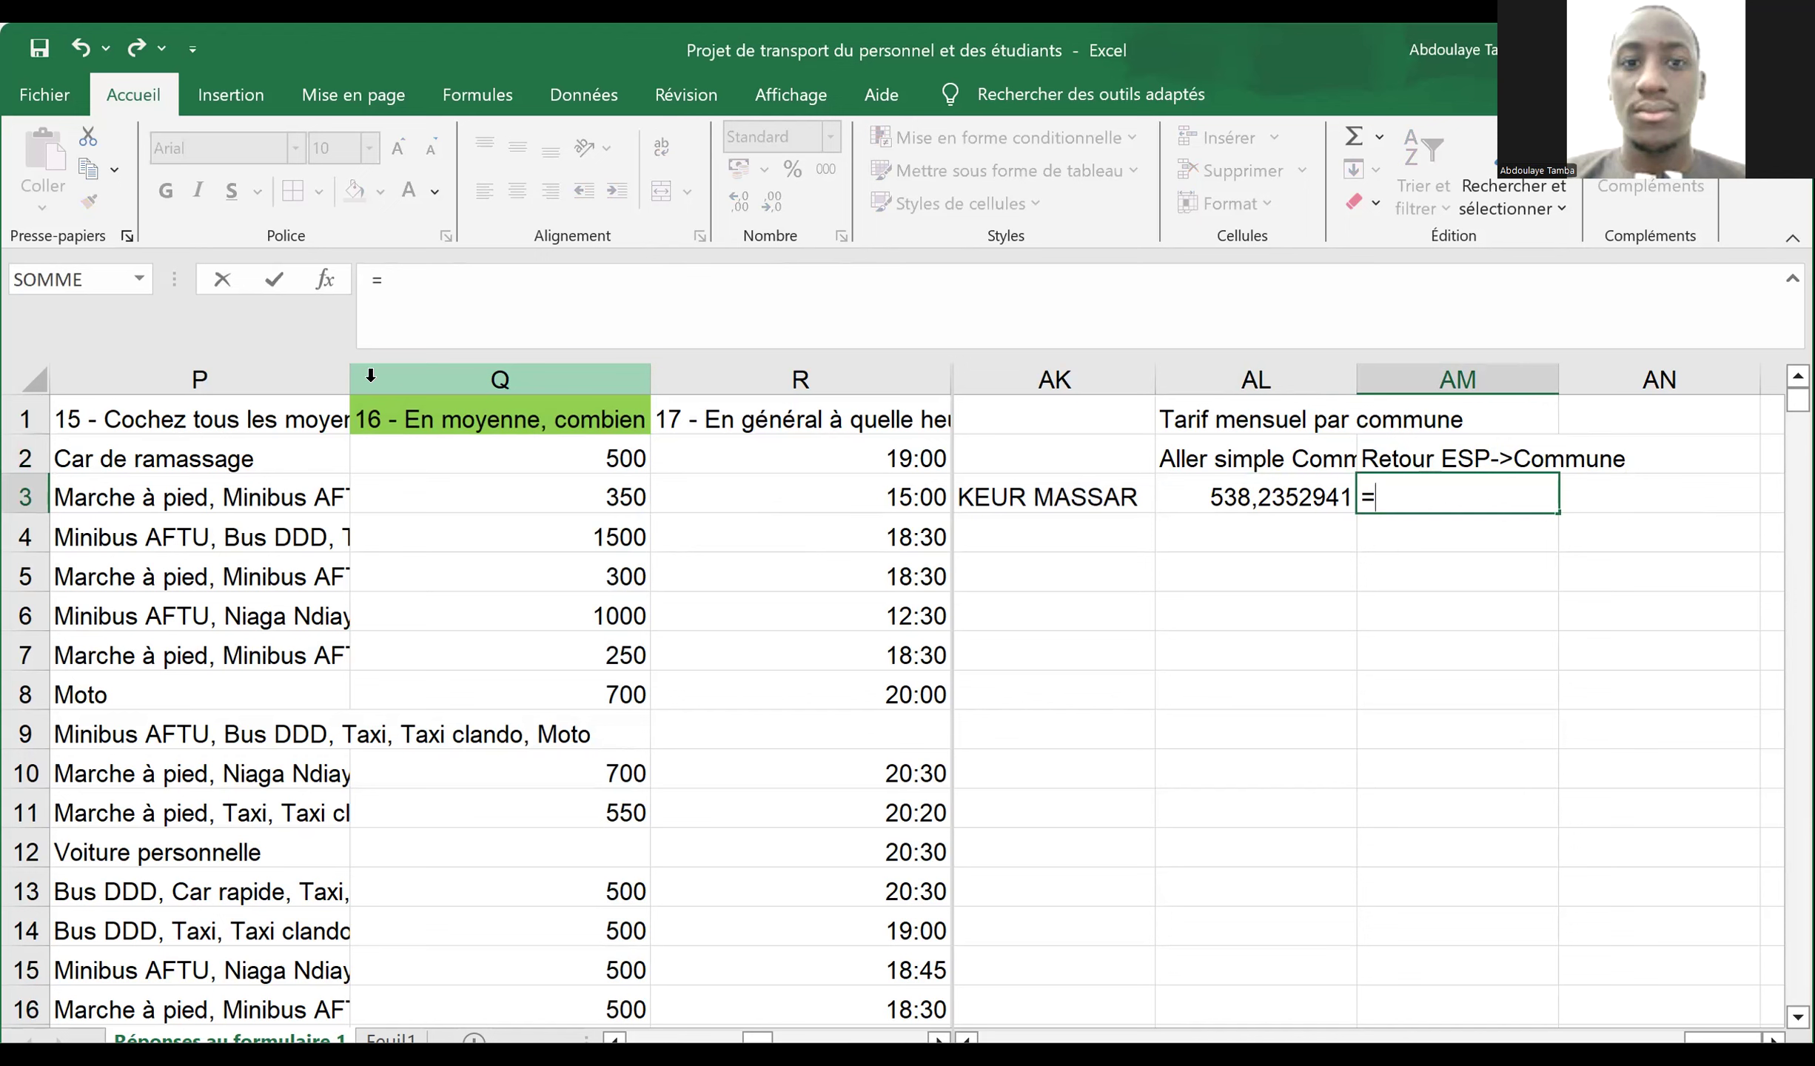
text(moy)
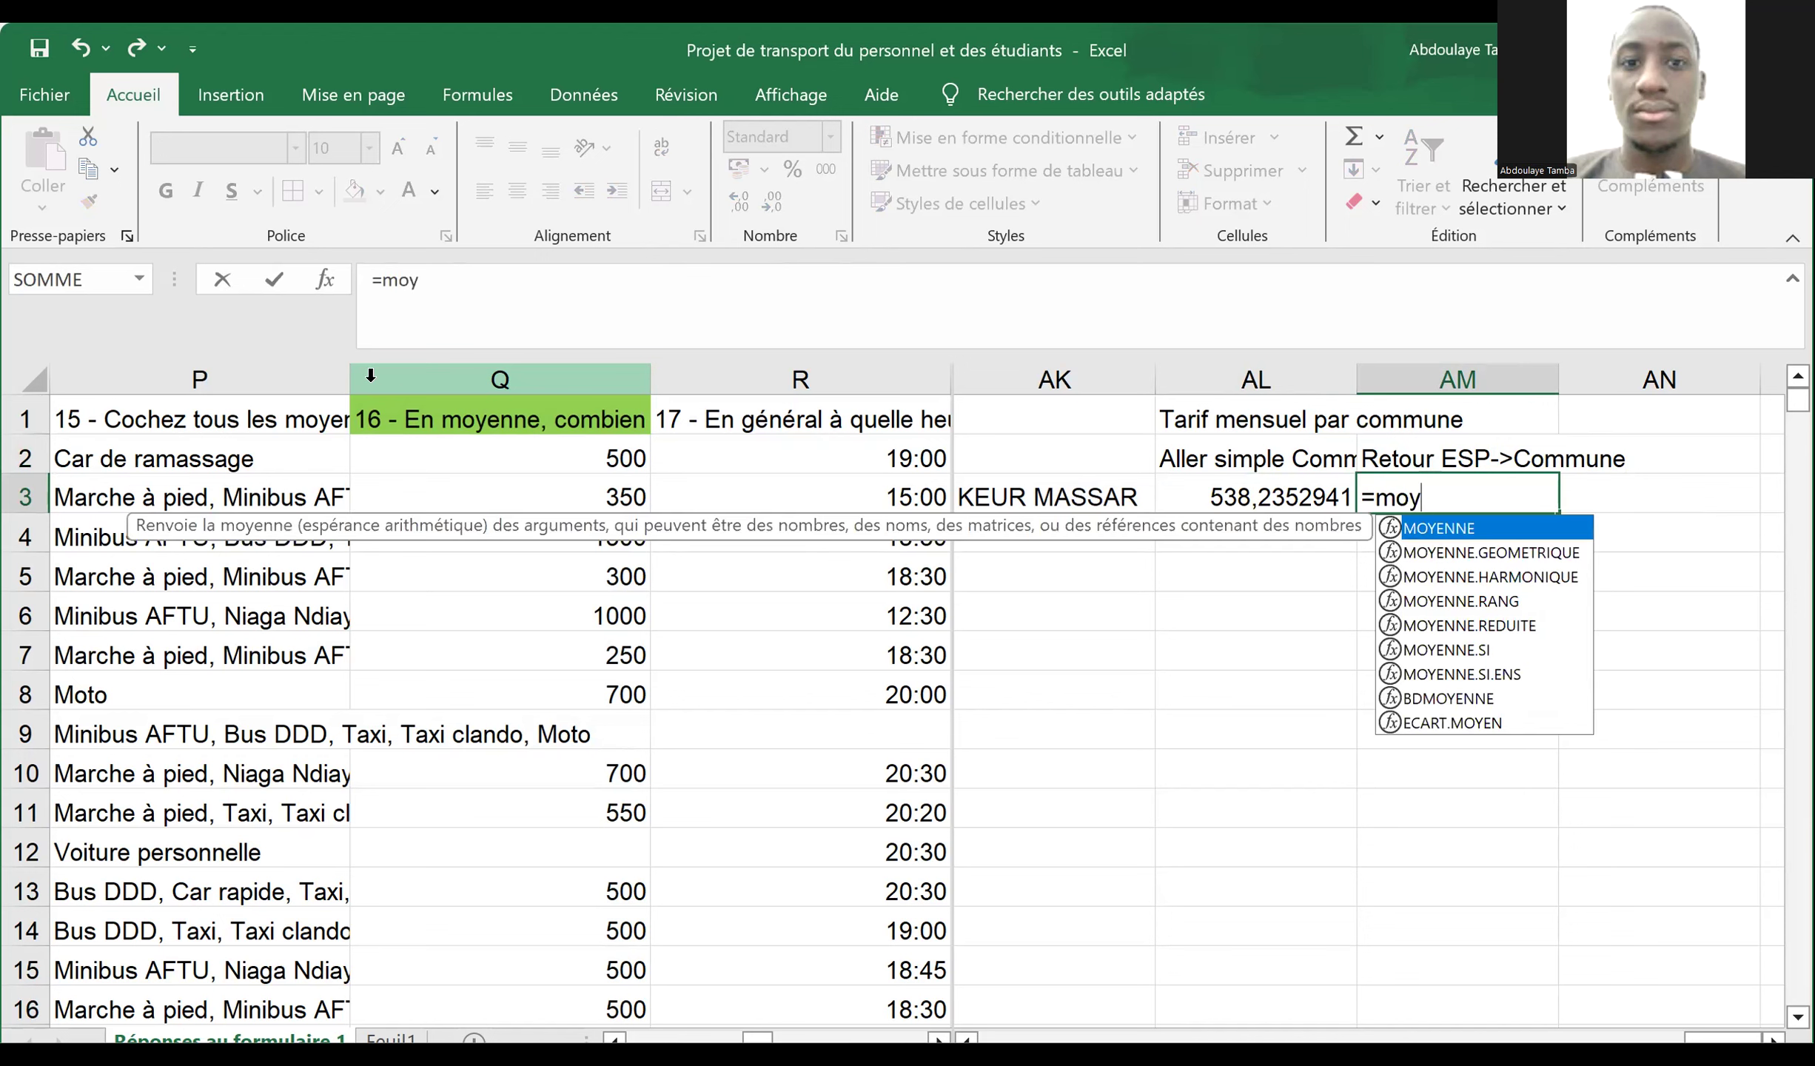
key(Down)
key(Down)
key(Down)
key(Down)
key(Down)
key(Down)
key(Tab)
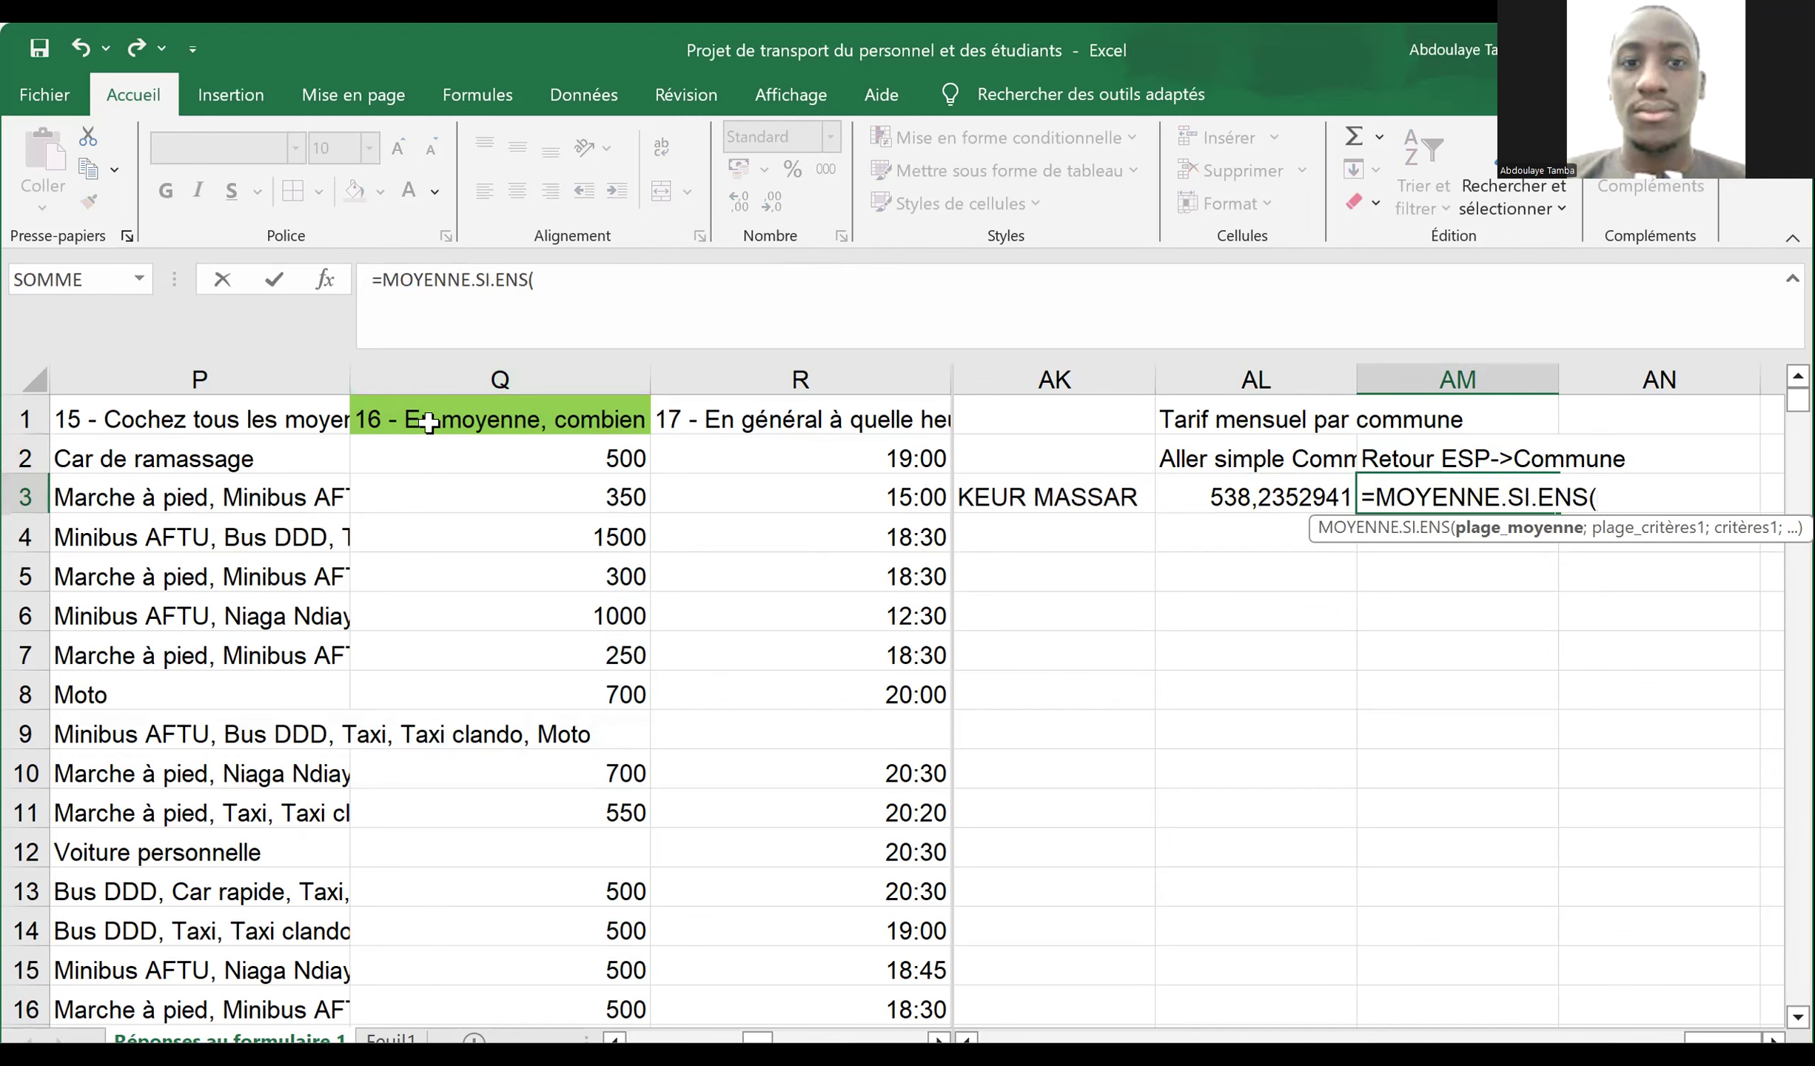
scroll(531, 451, right, 1)
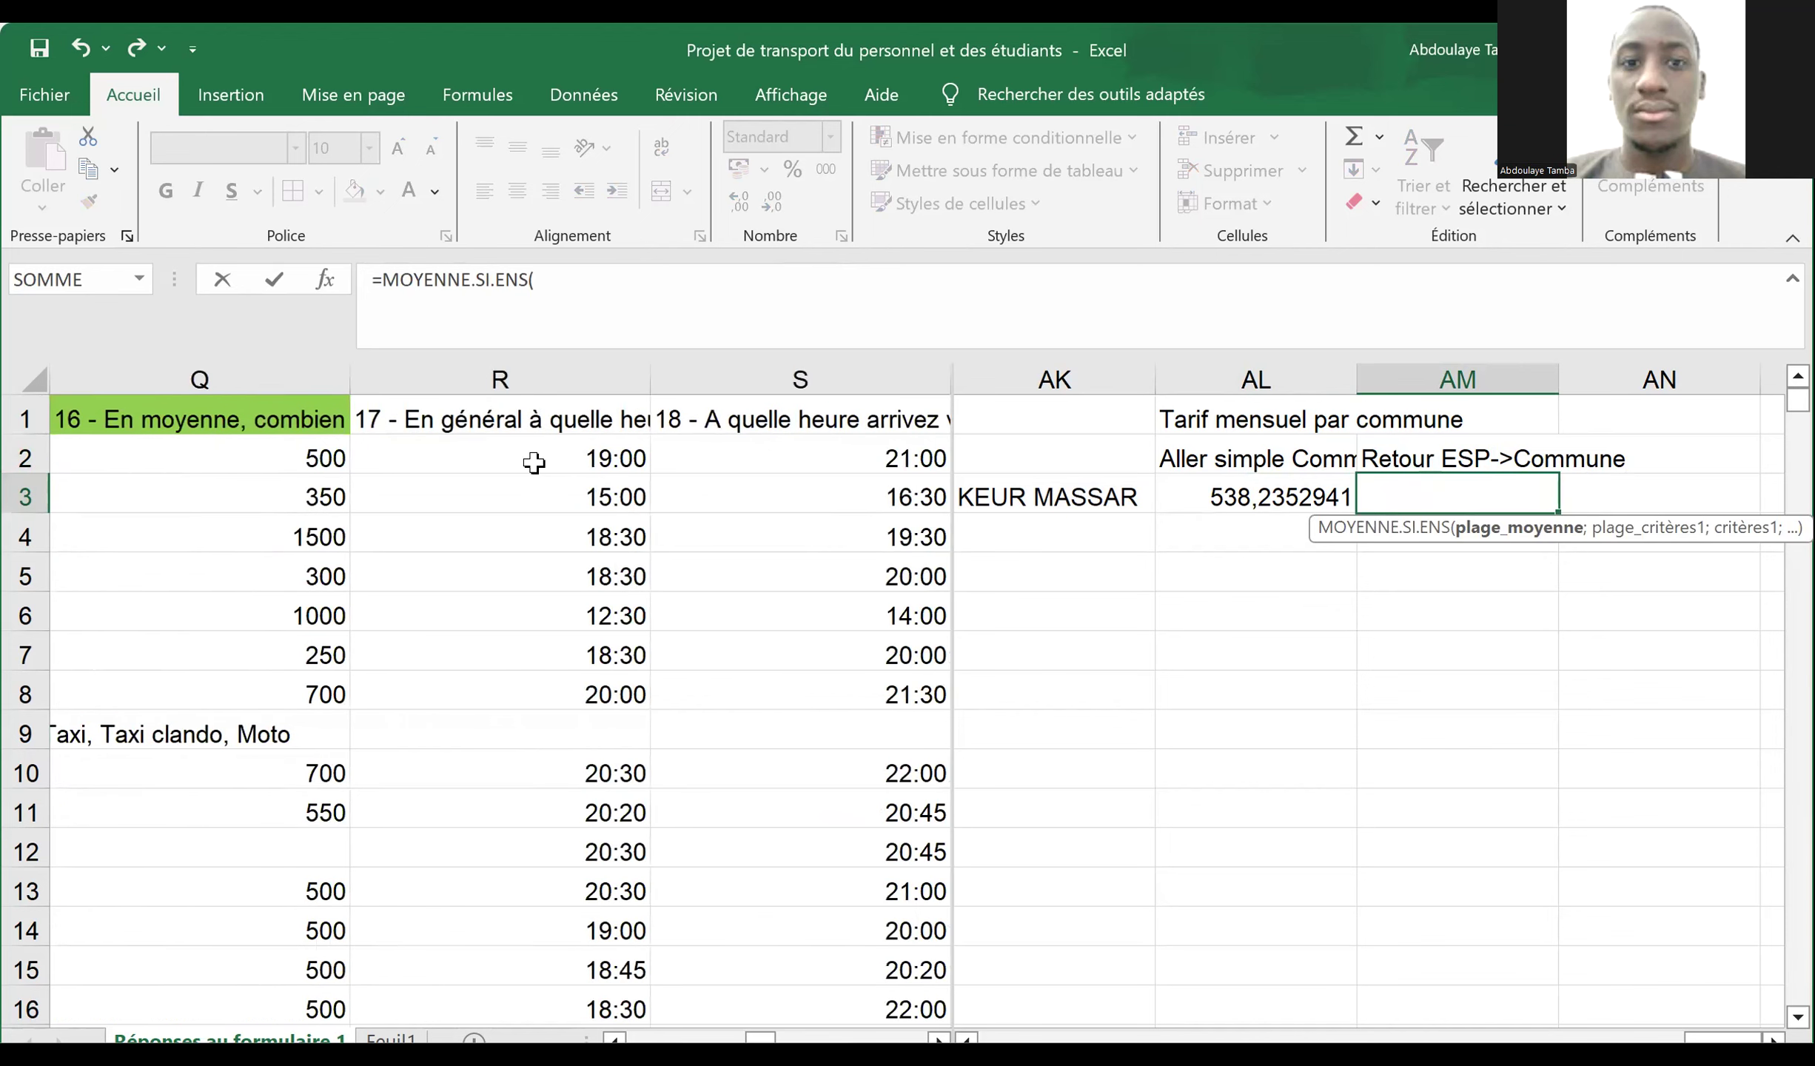
scroll(533, 462, right, 3)
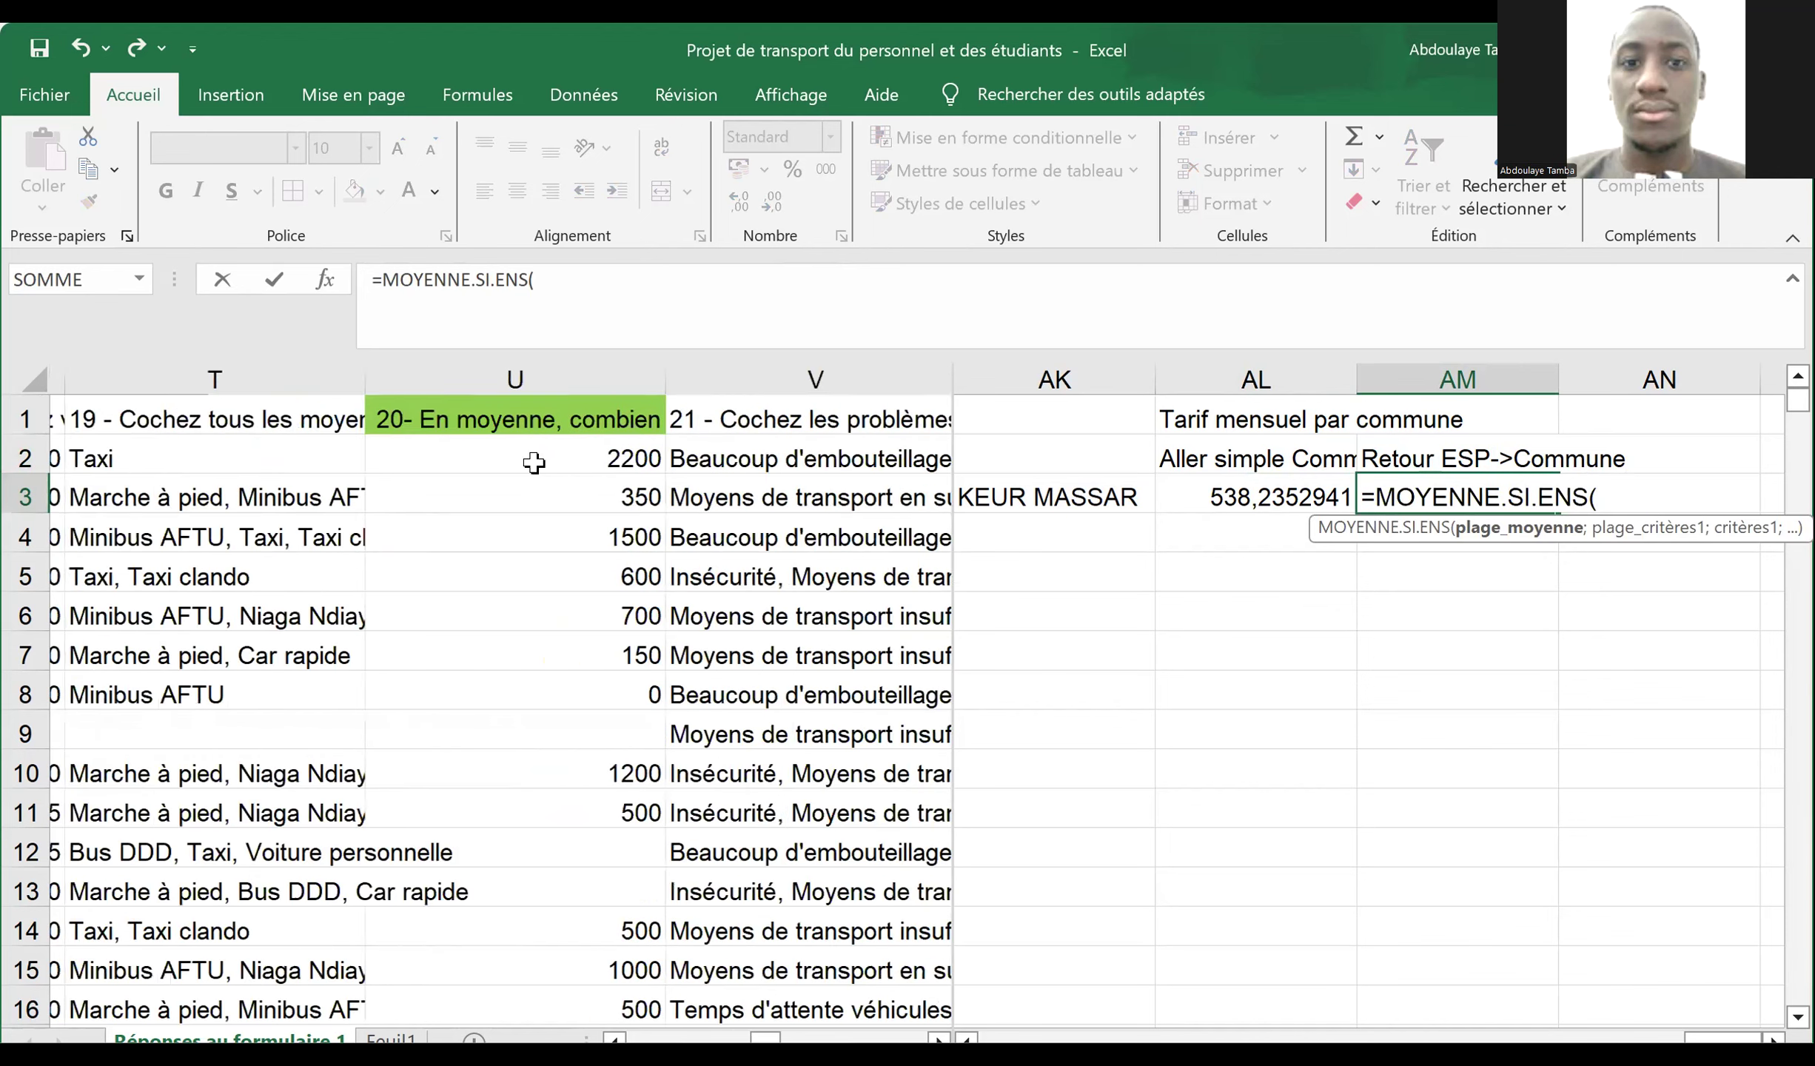
click(510, 376)
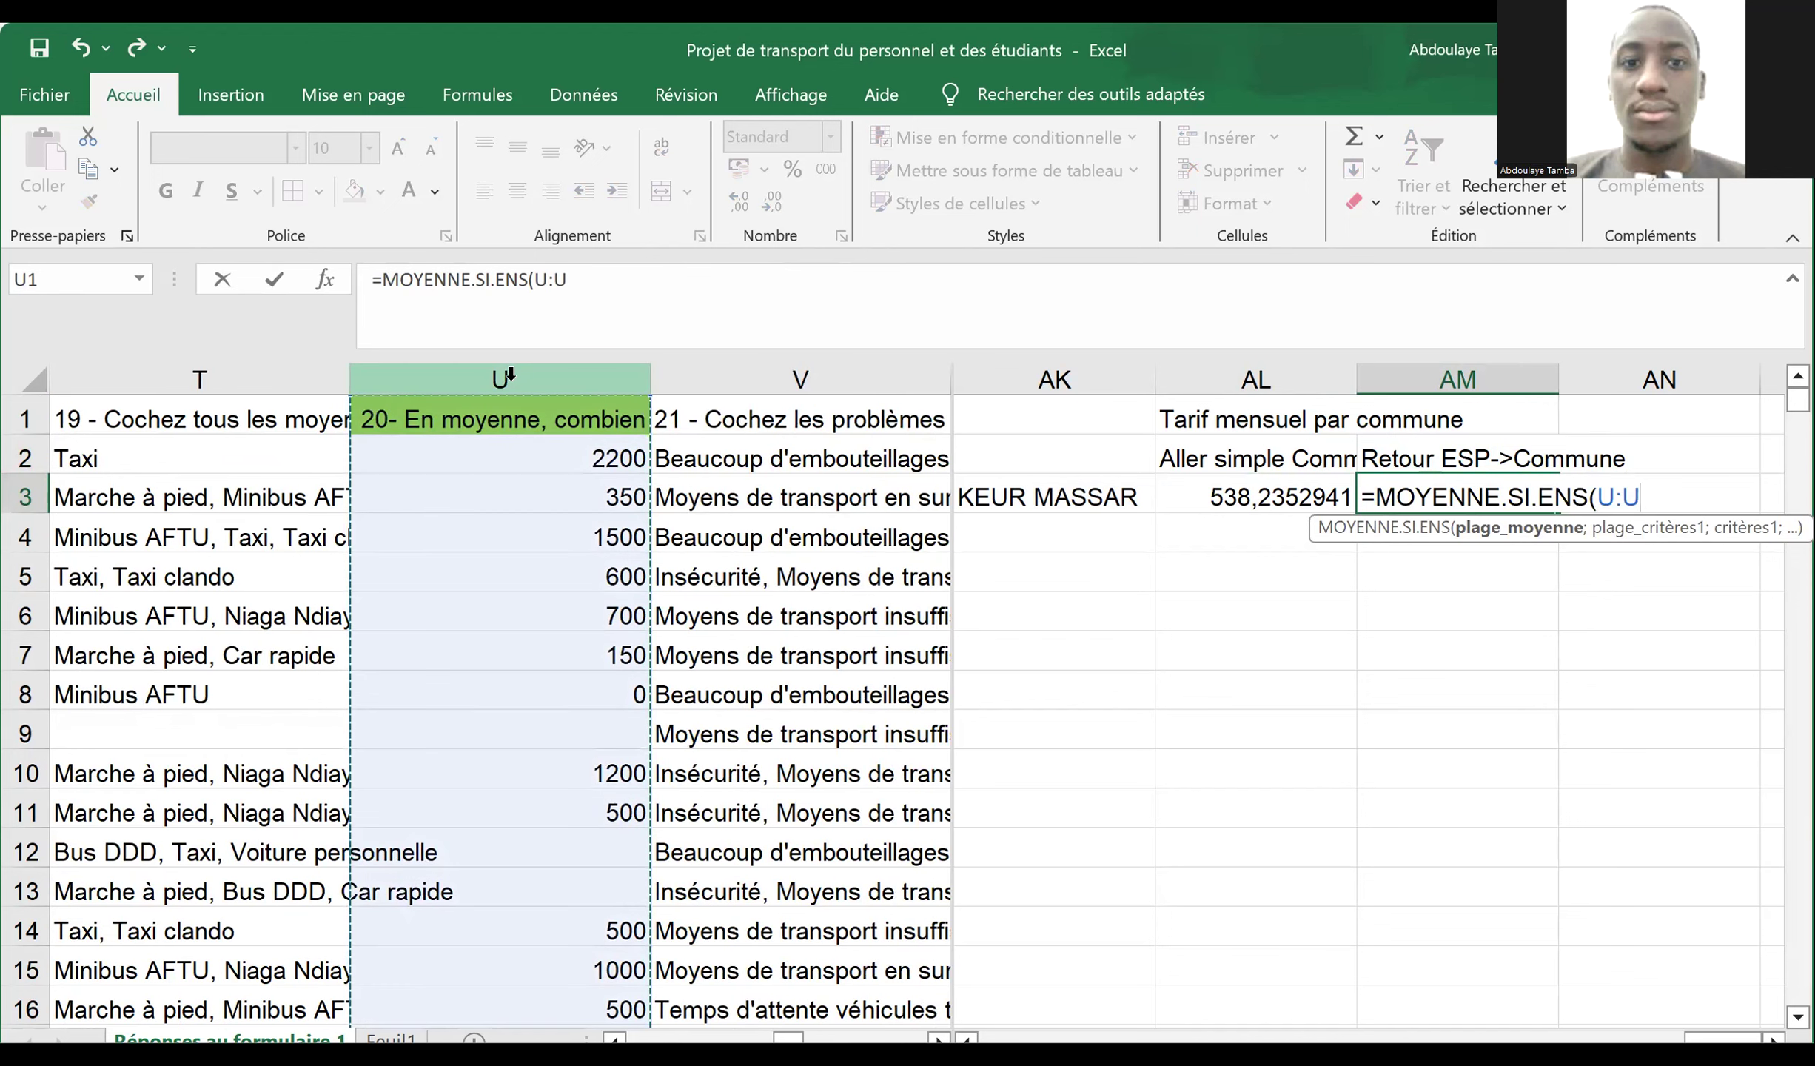
text(;)
- Add the first criterion to the AM3 formula: commune column K:K matching the commune name in AK3
scroll(500, 648, left, 6)
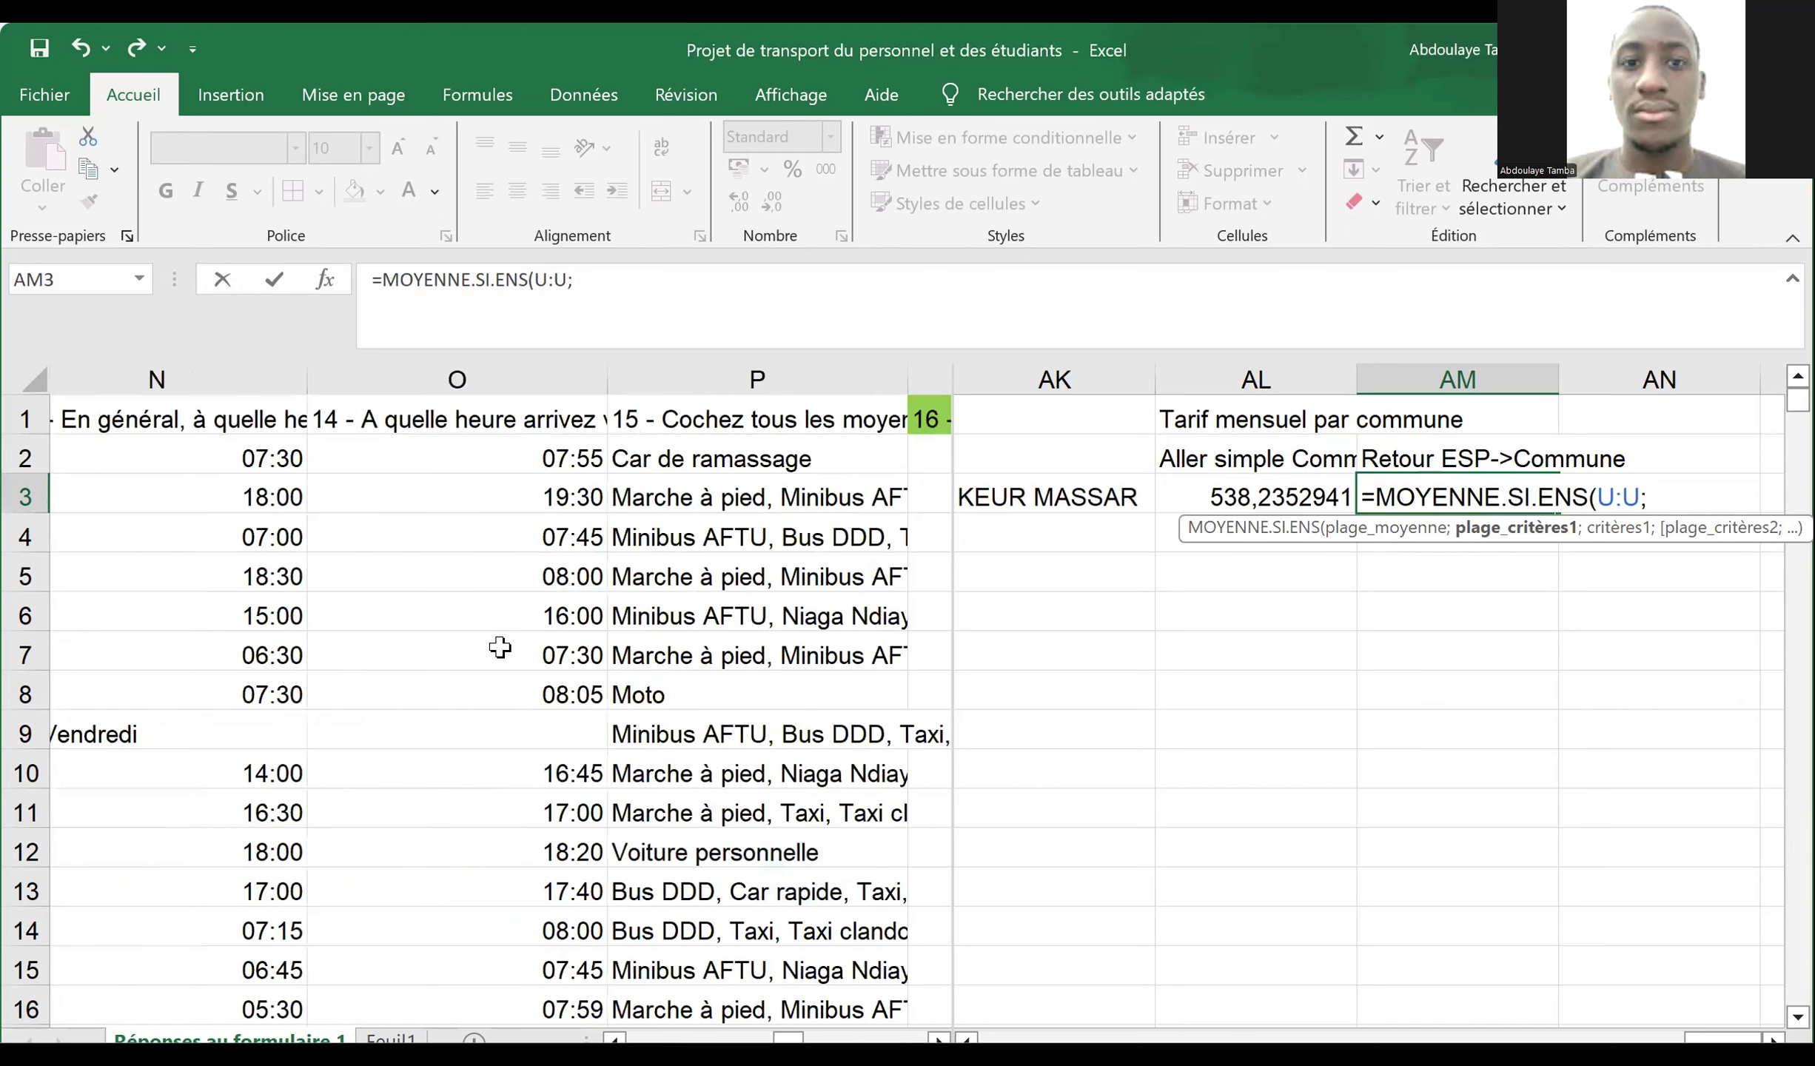
scroll(500, 648, left, 5)
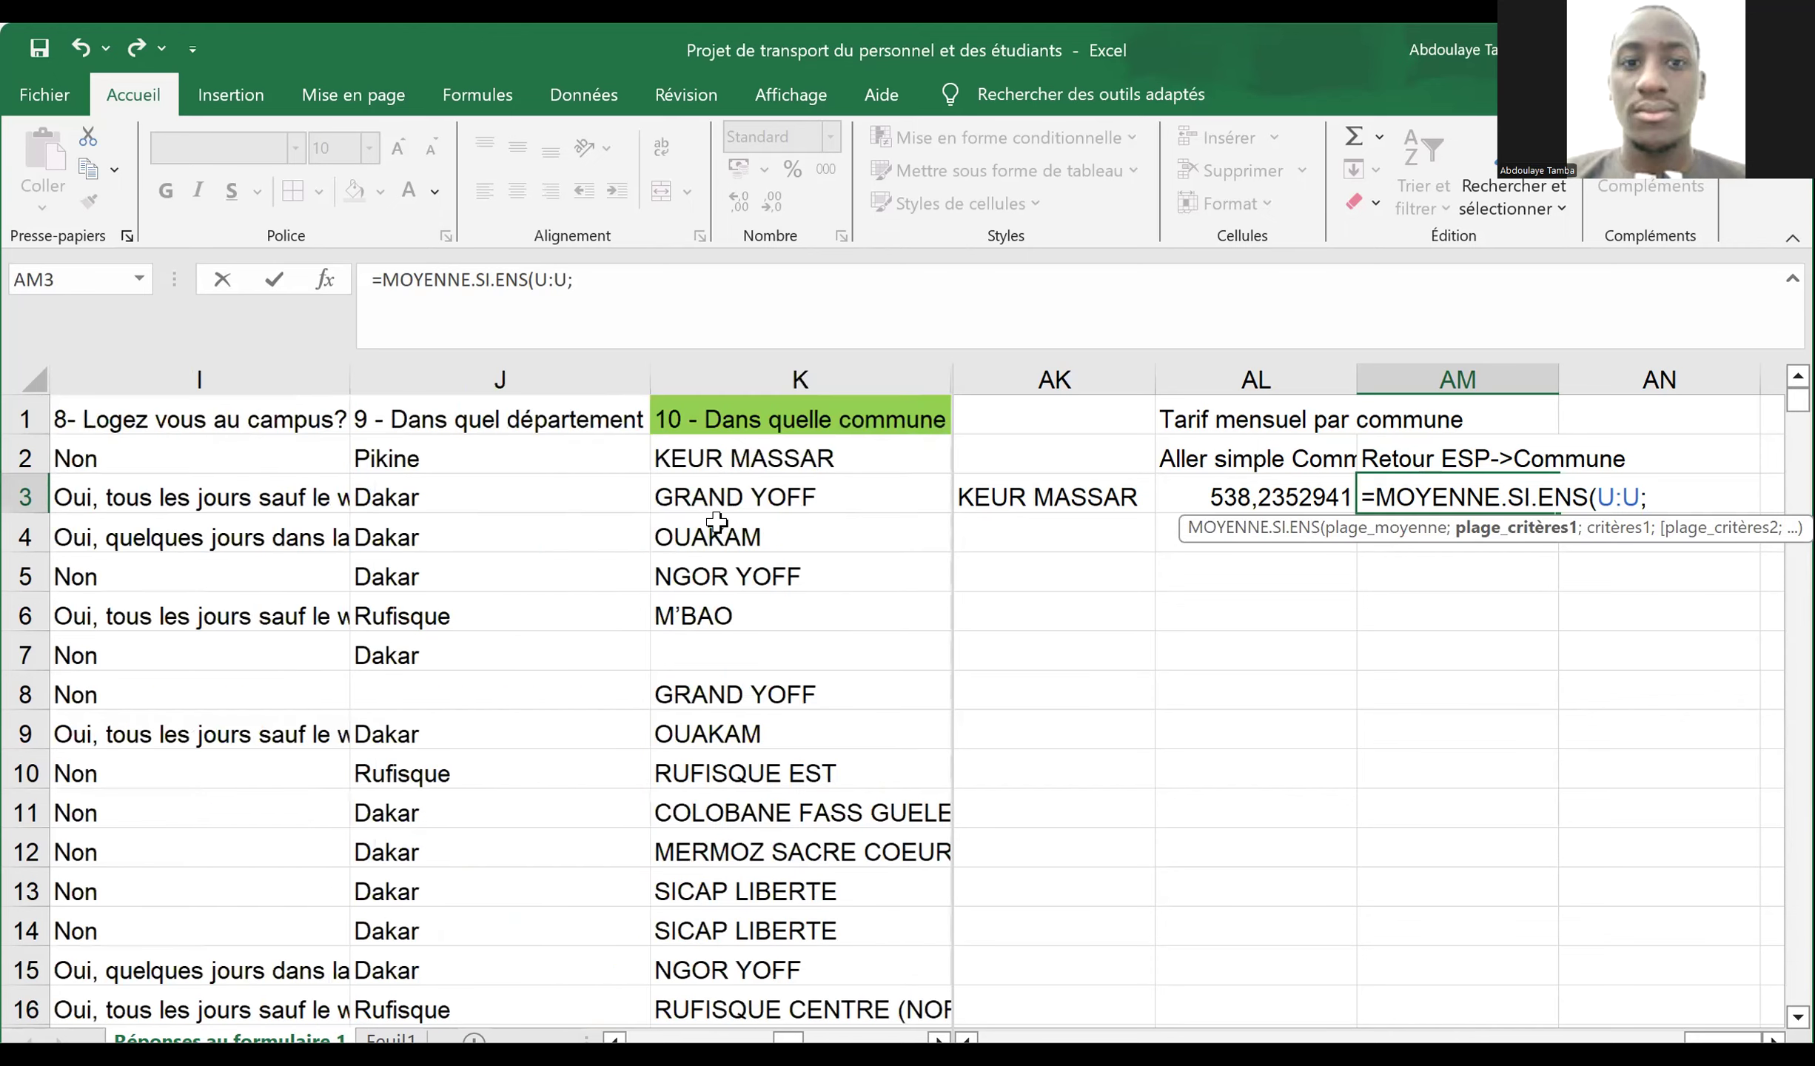
click(724, 372)
click(723, 372)
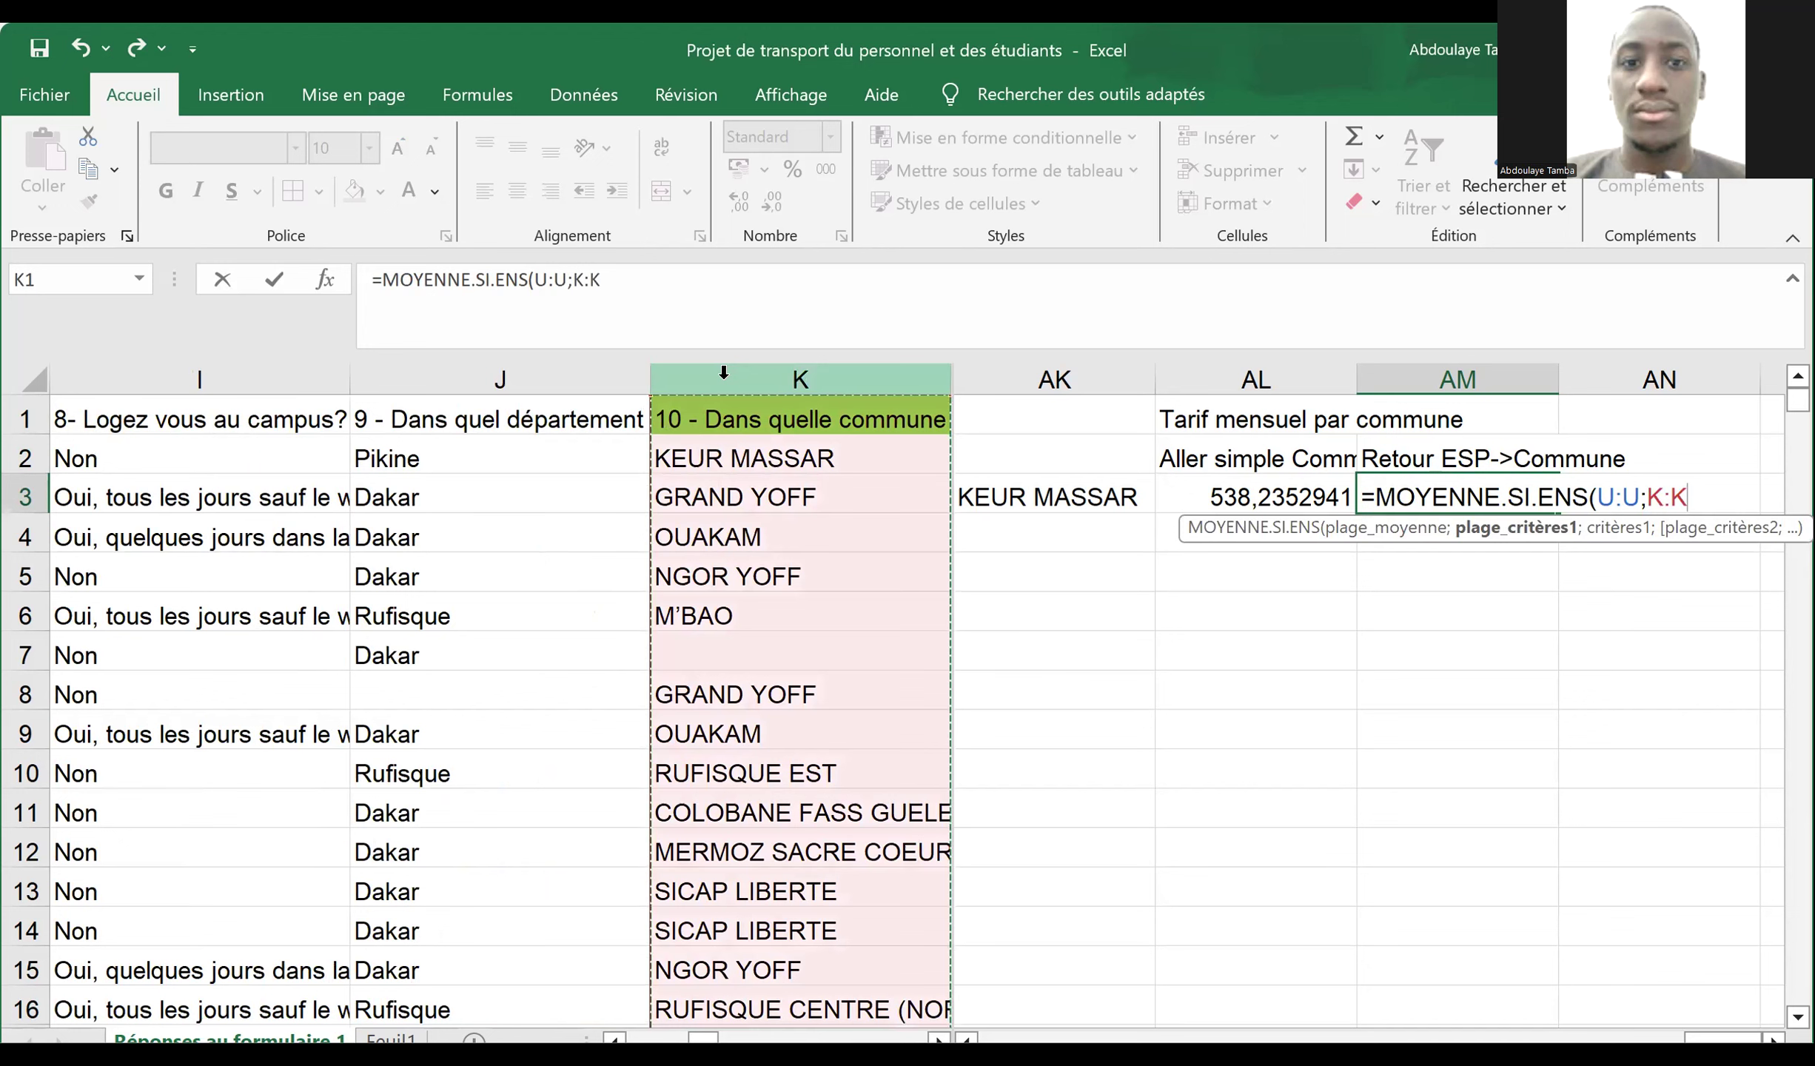
text(;)
click(1044, 496)
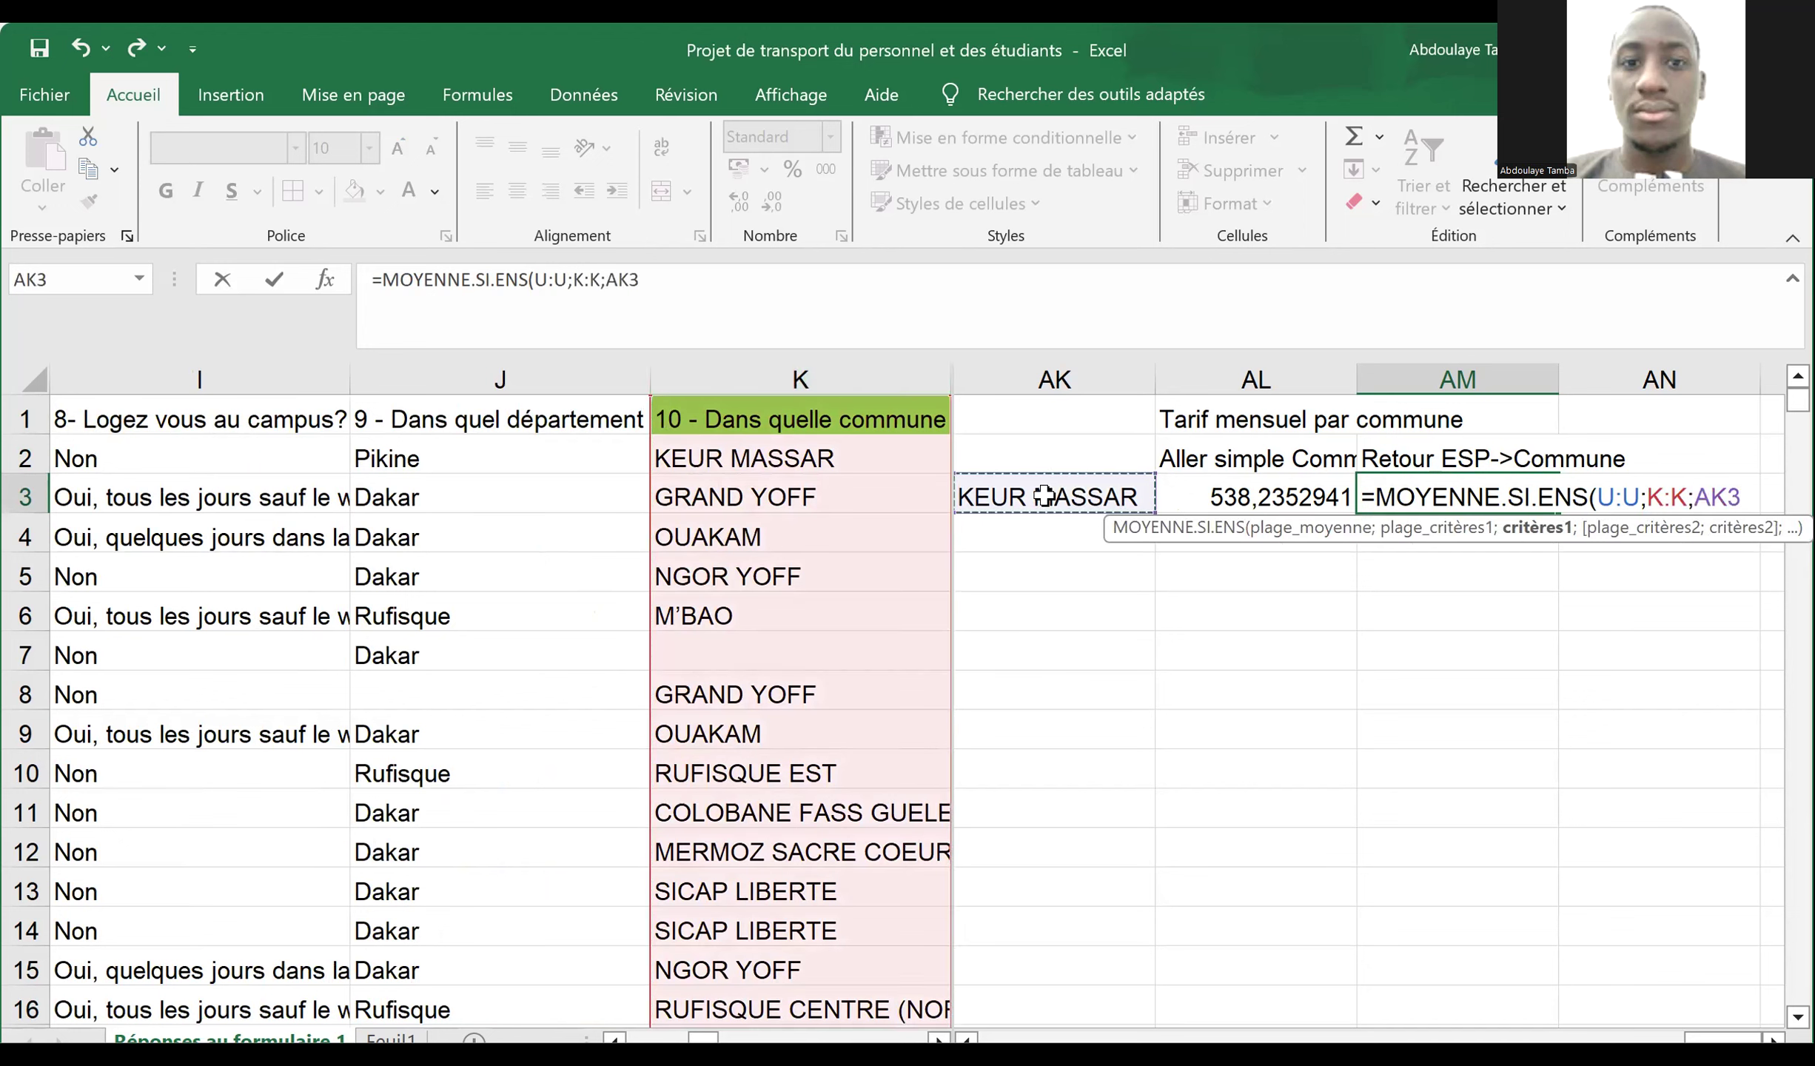
text(;)
- Add the second criterion to the AM3 formula: interest column X:X matching the "Oui" answer in X3, locked as $X$3
scroll(806, 590, right, 1)
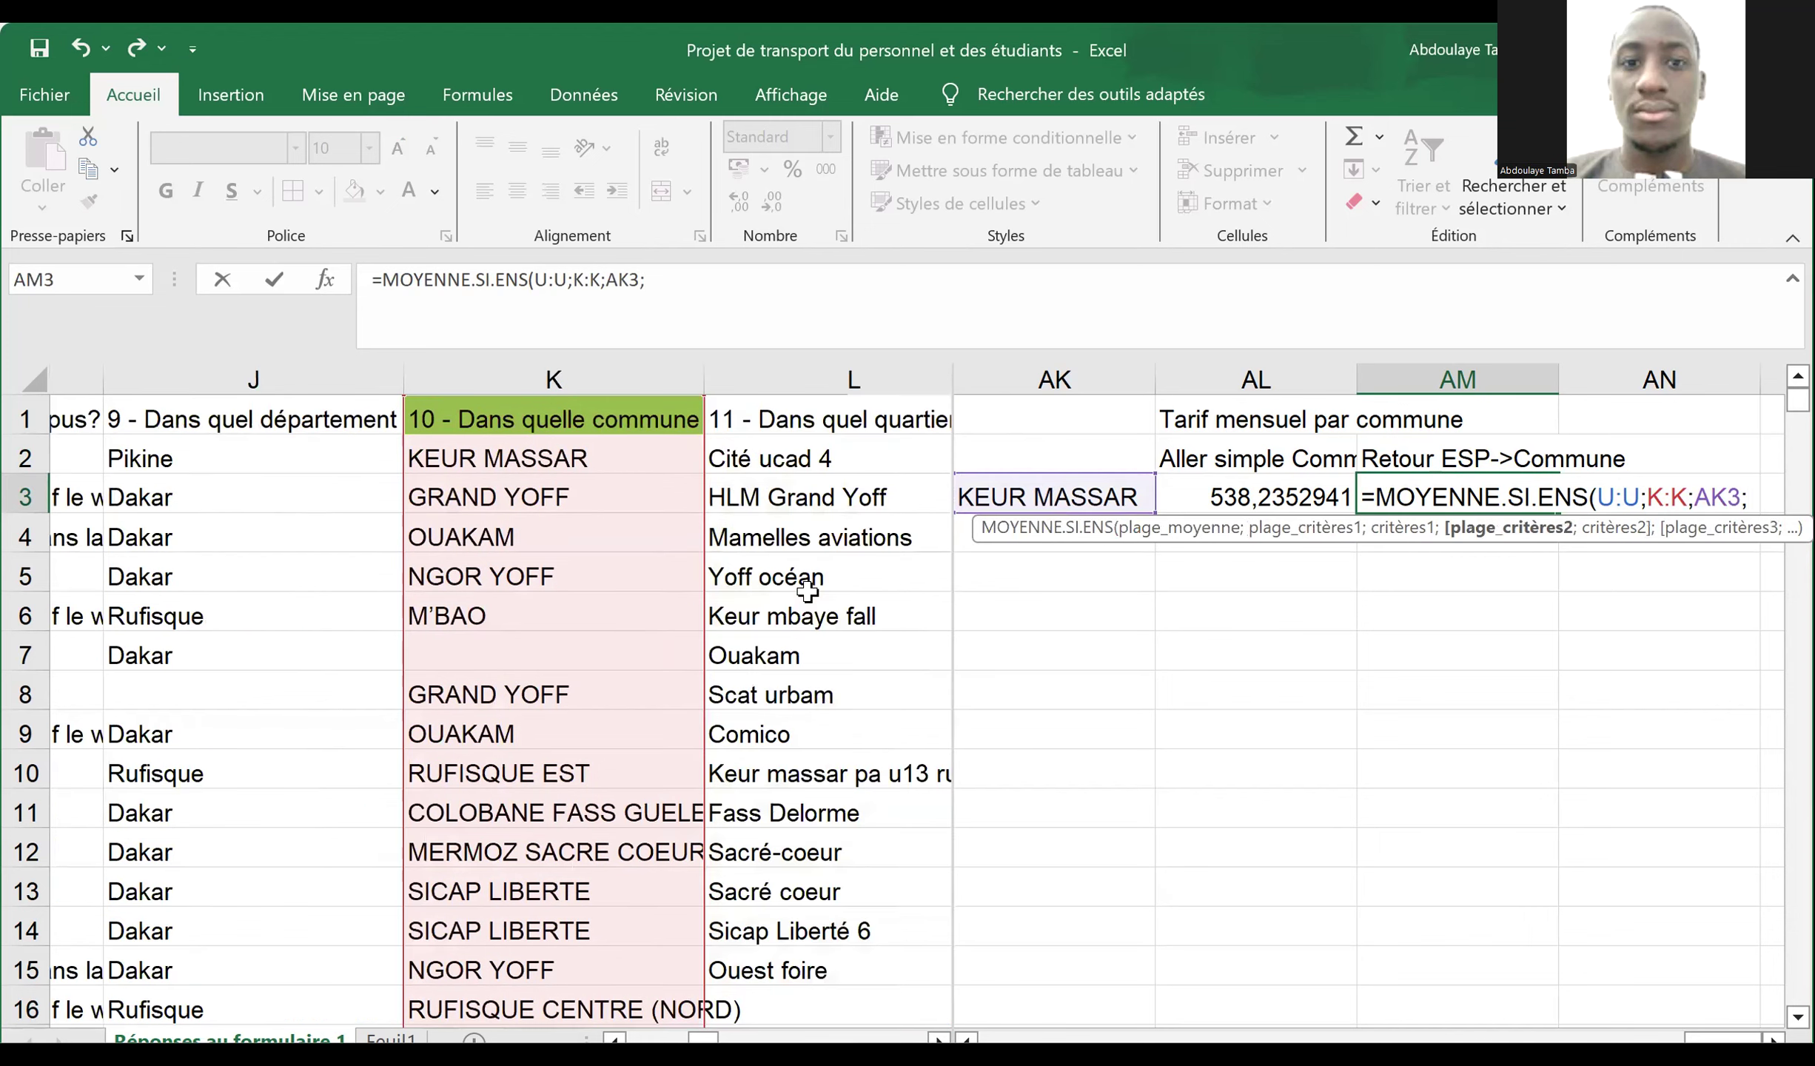
scroll(806, 590, right, 8)
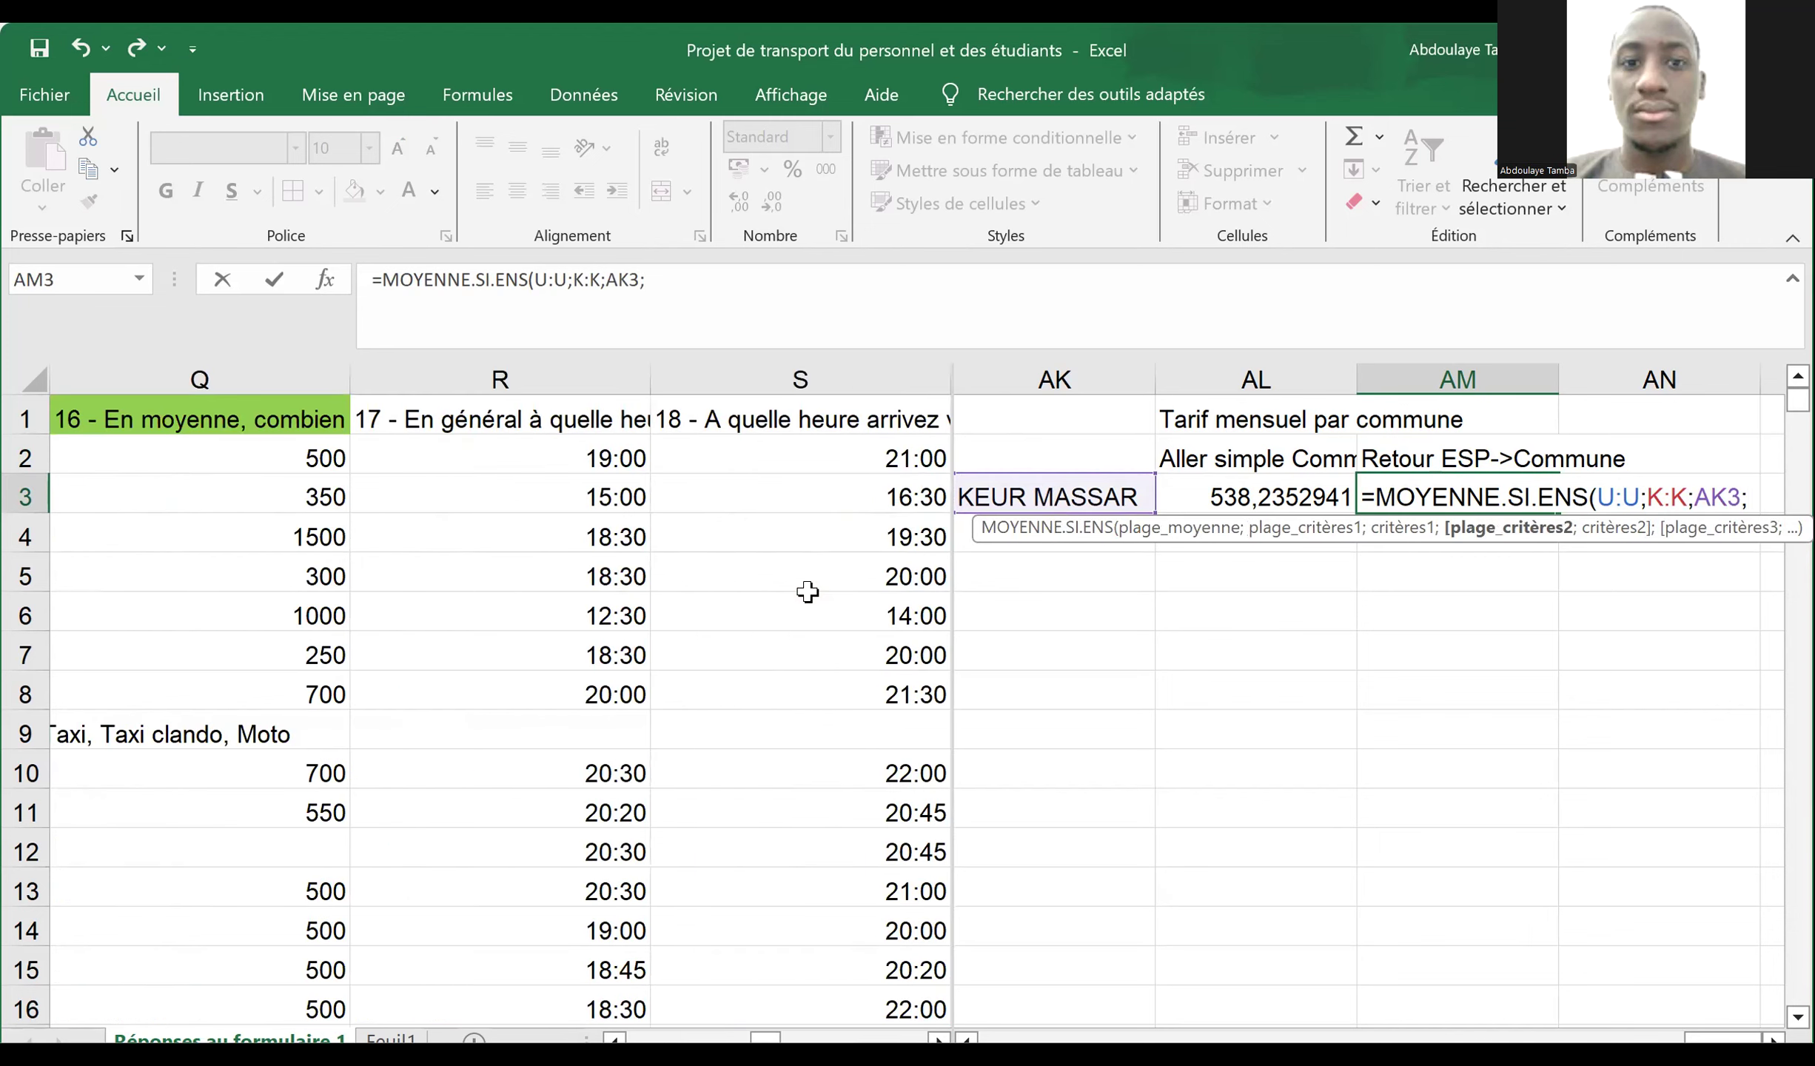
scroll(807, 590, right, 2)
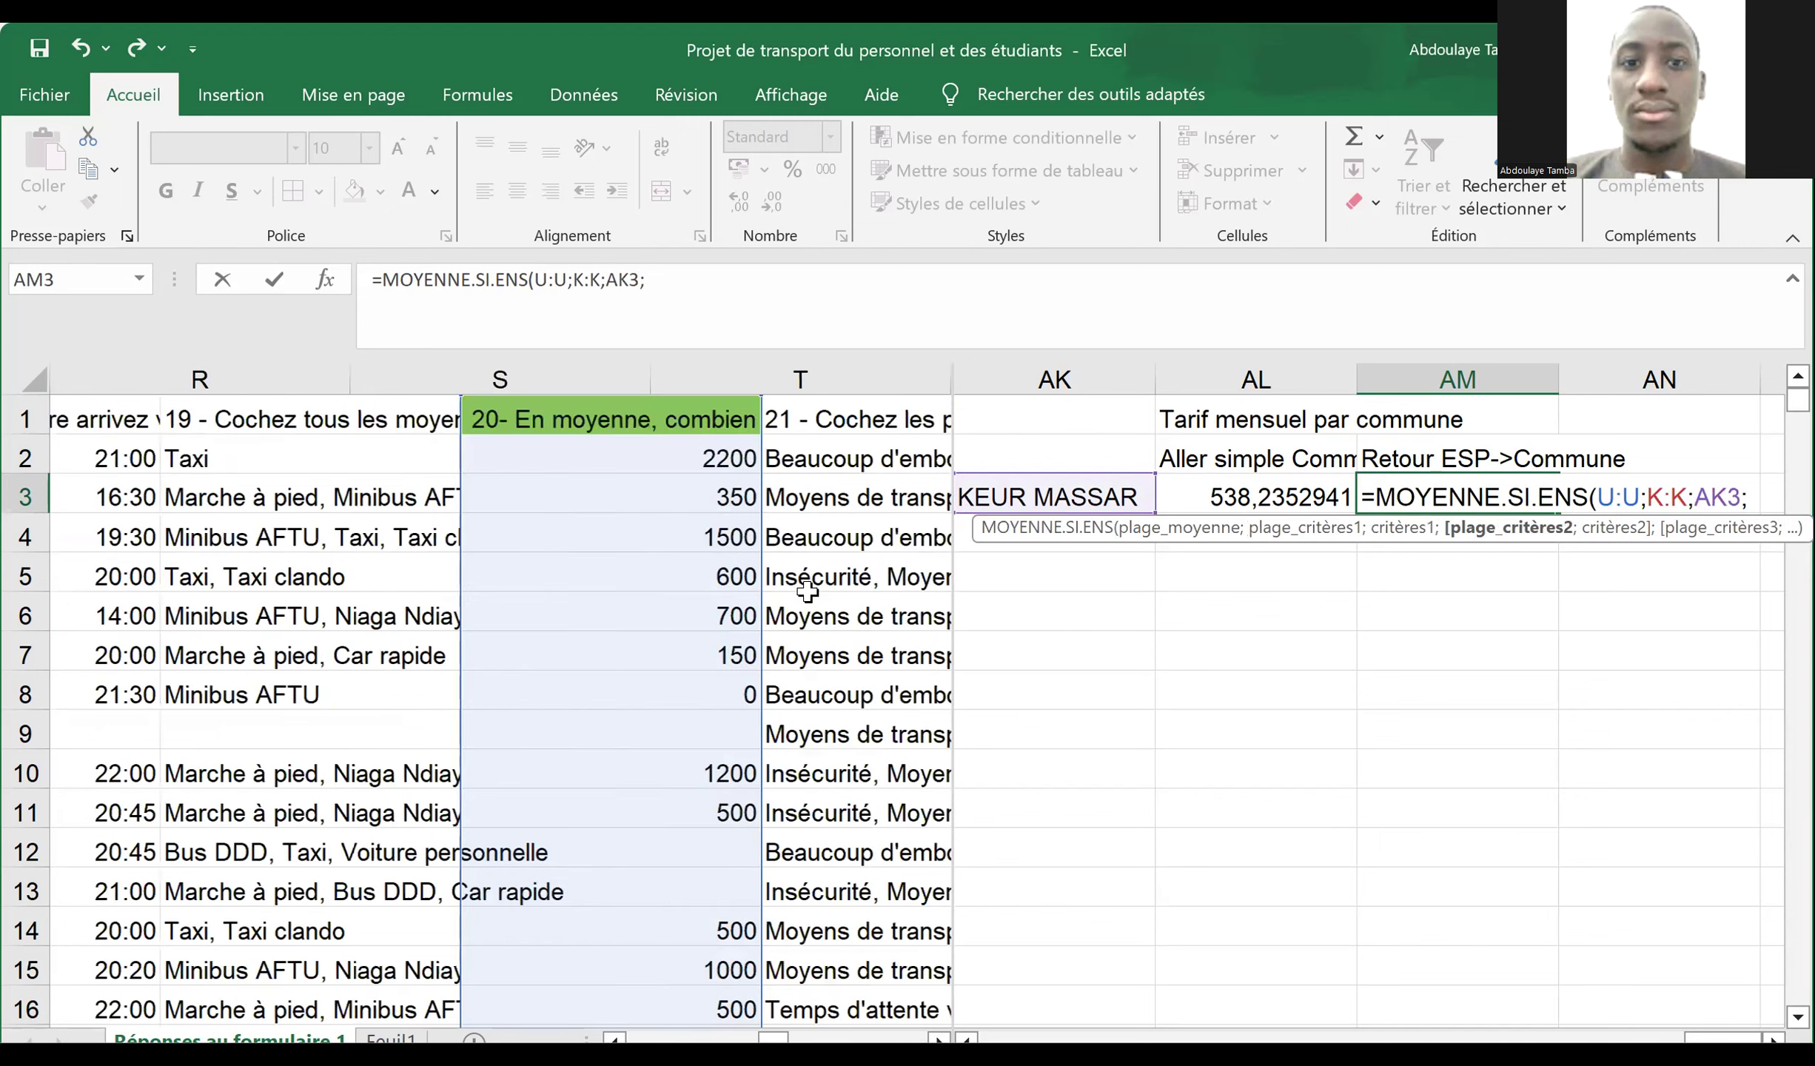
scroll(806, 589, right, 6)
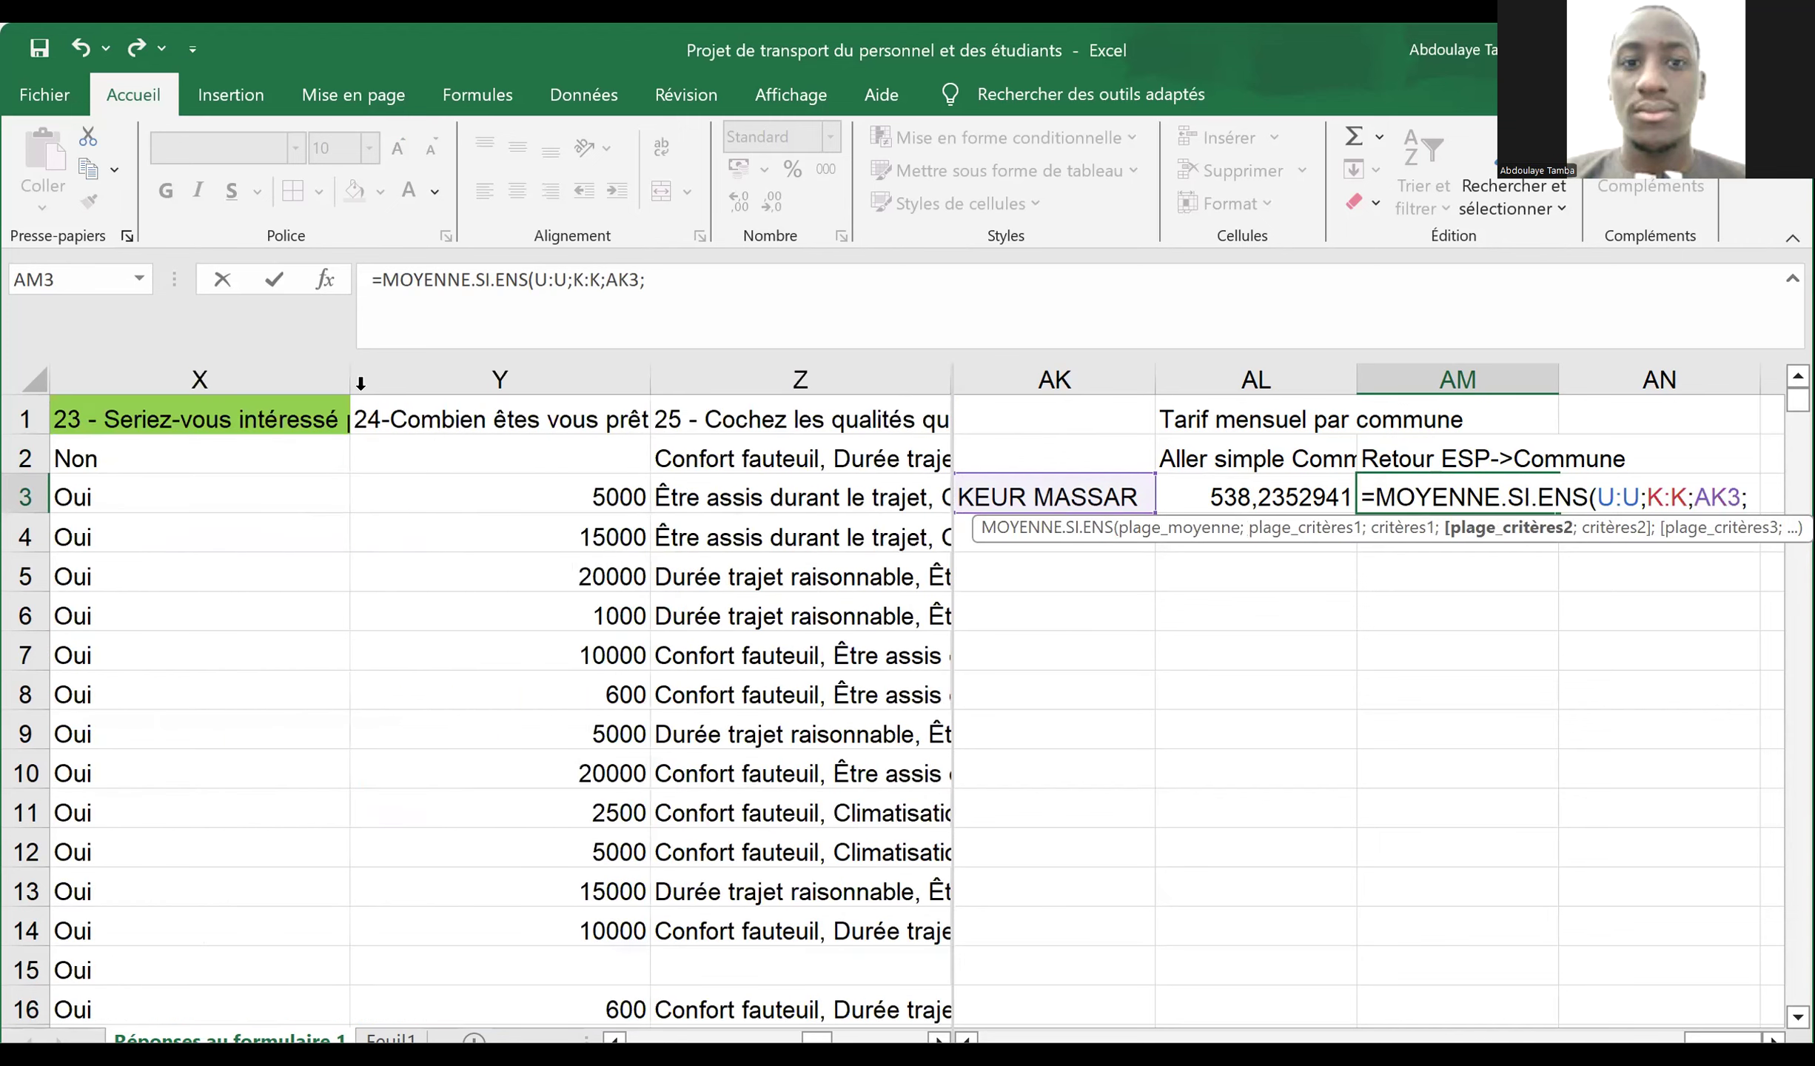
click(223, 367)
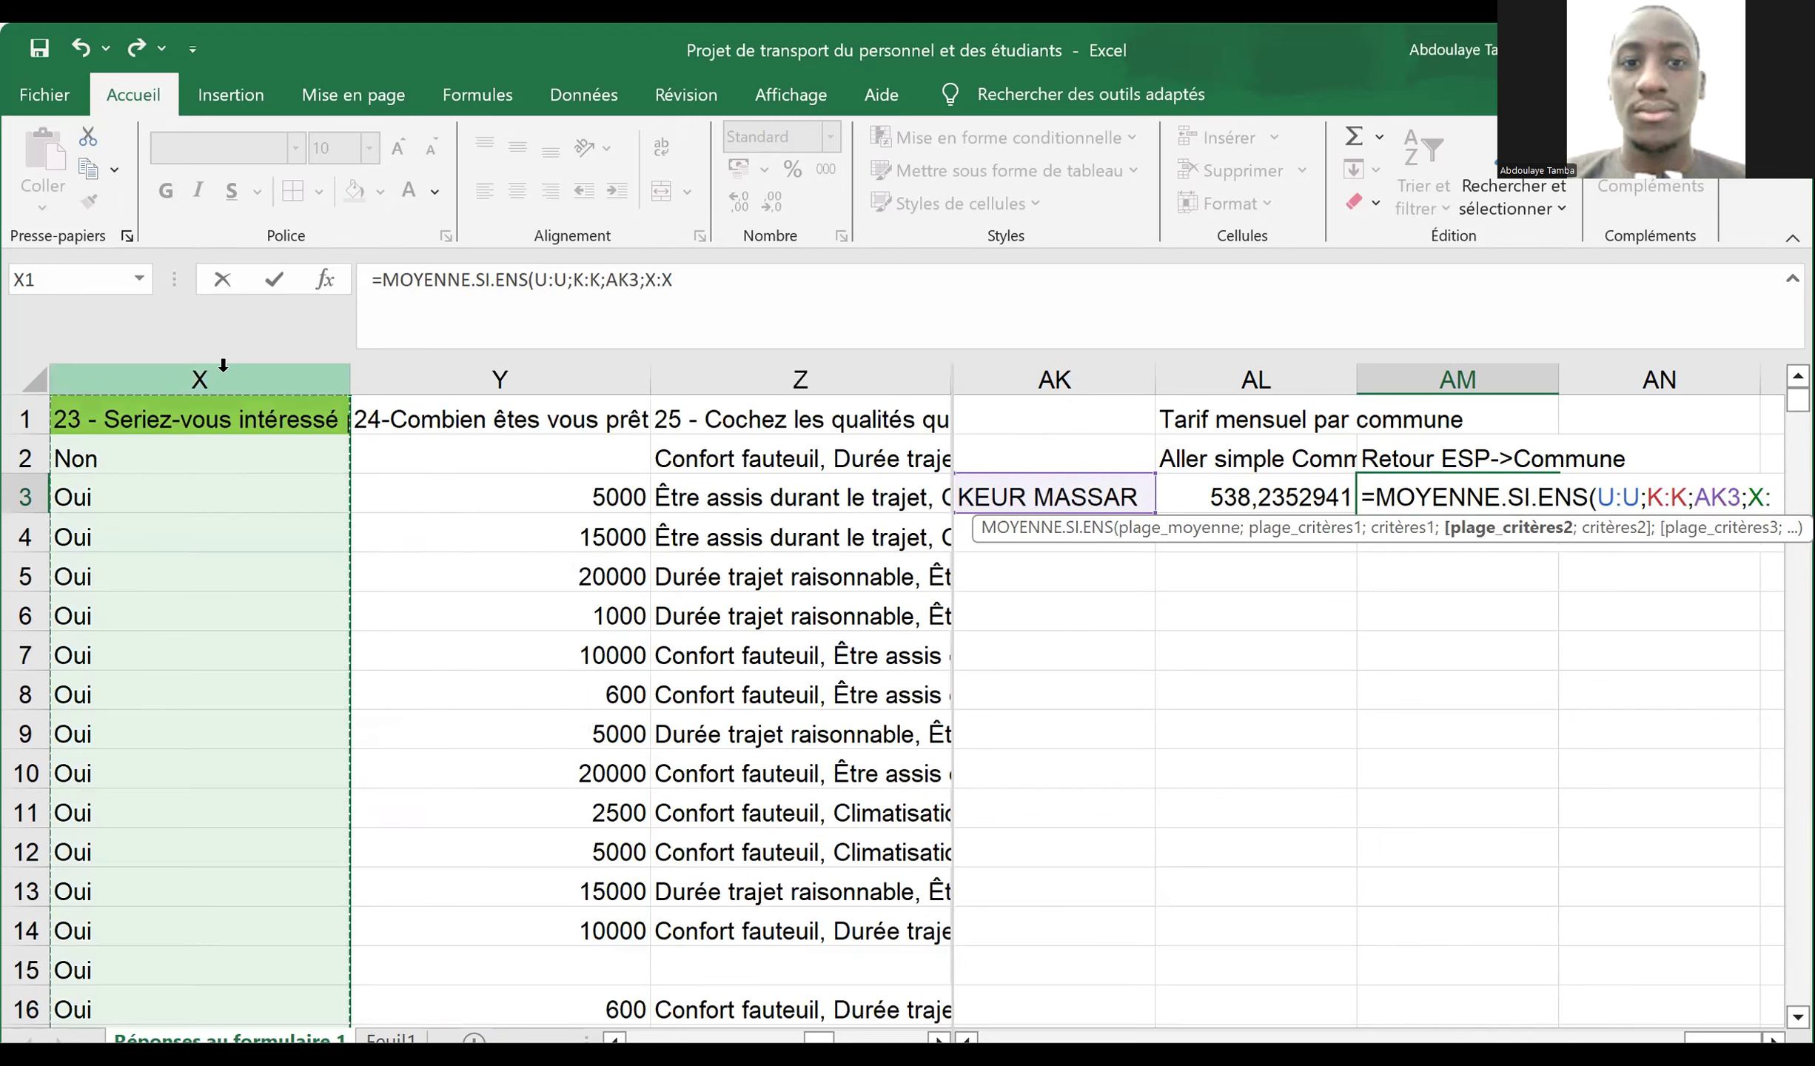
text(;)
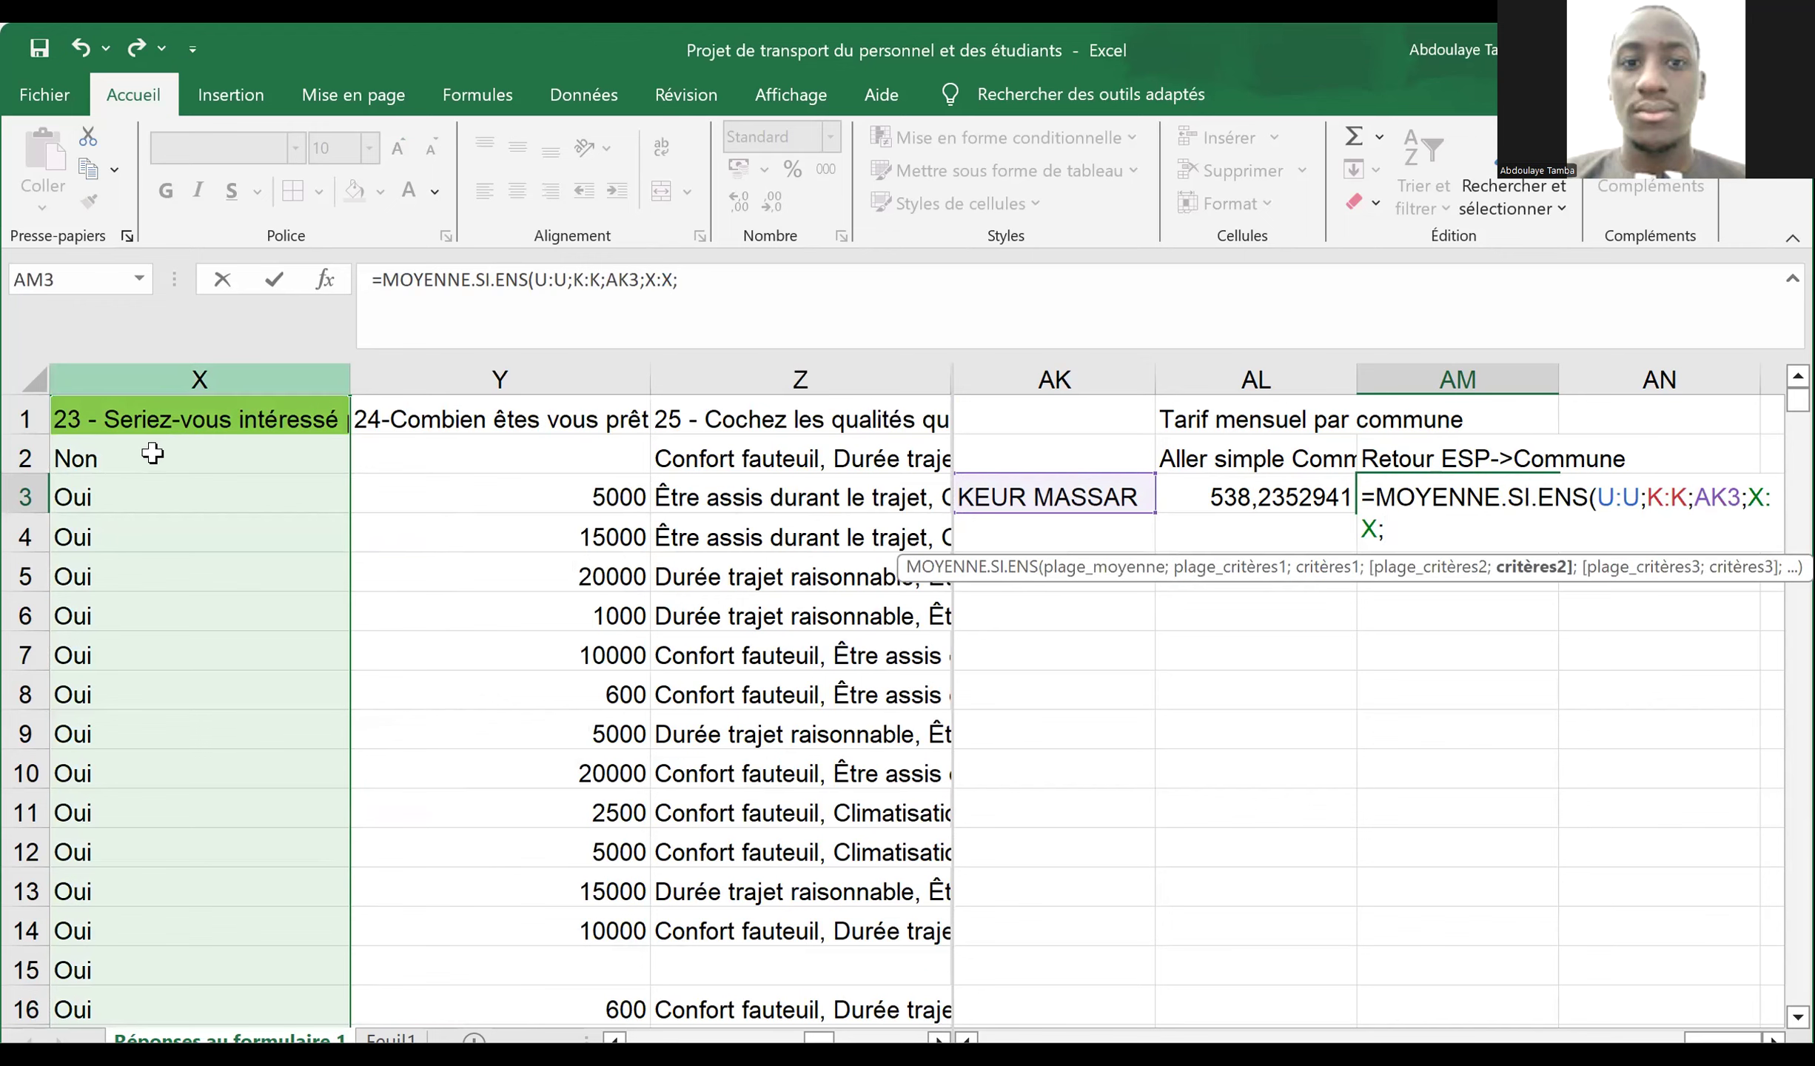
click(151, 496)
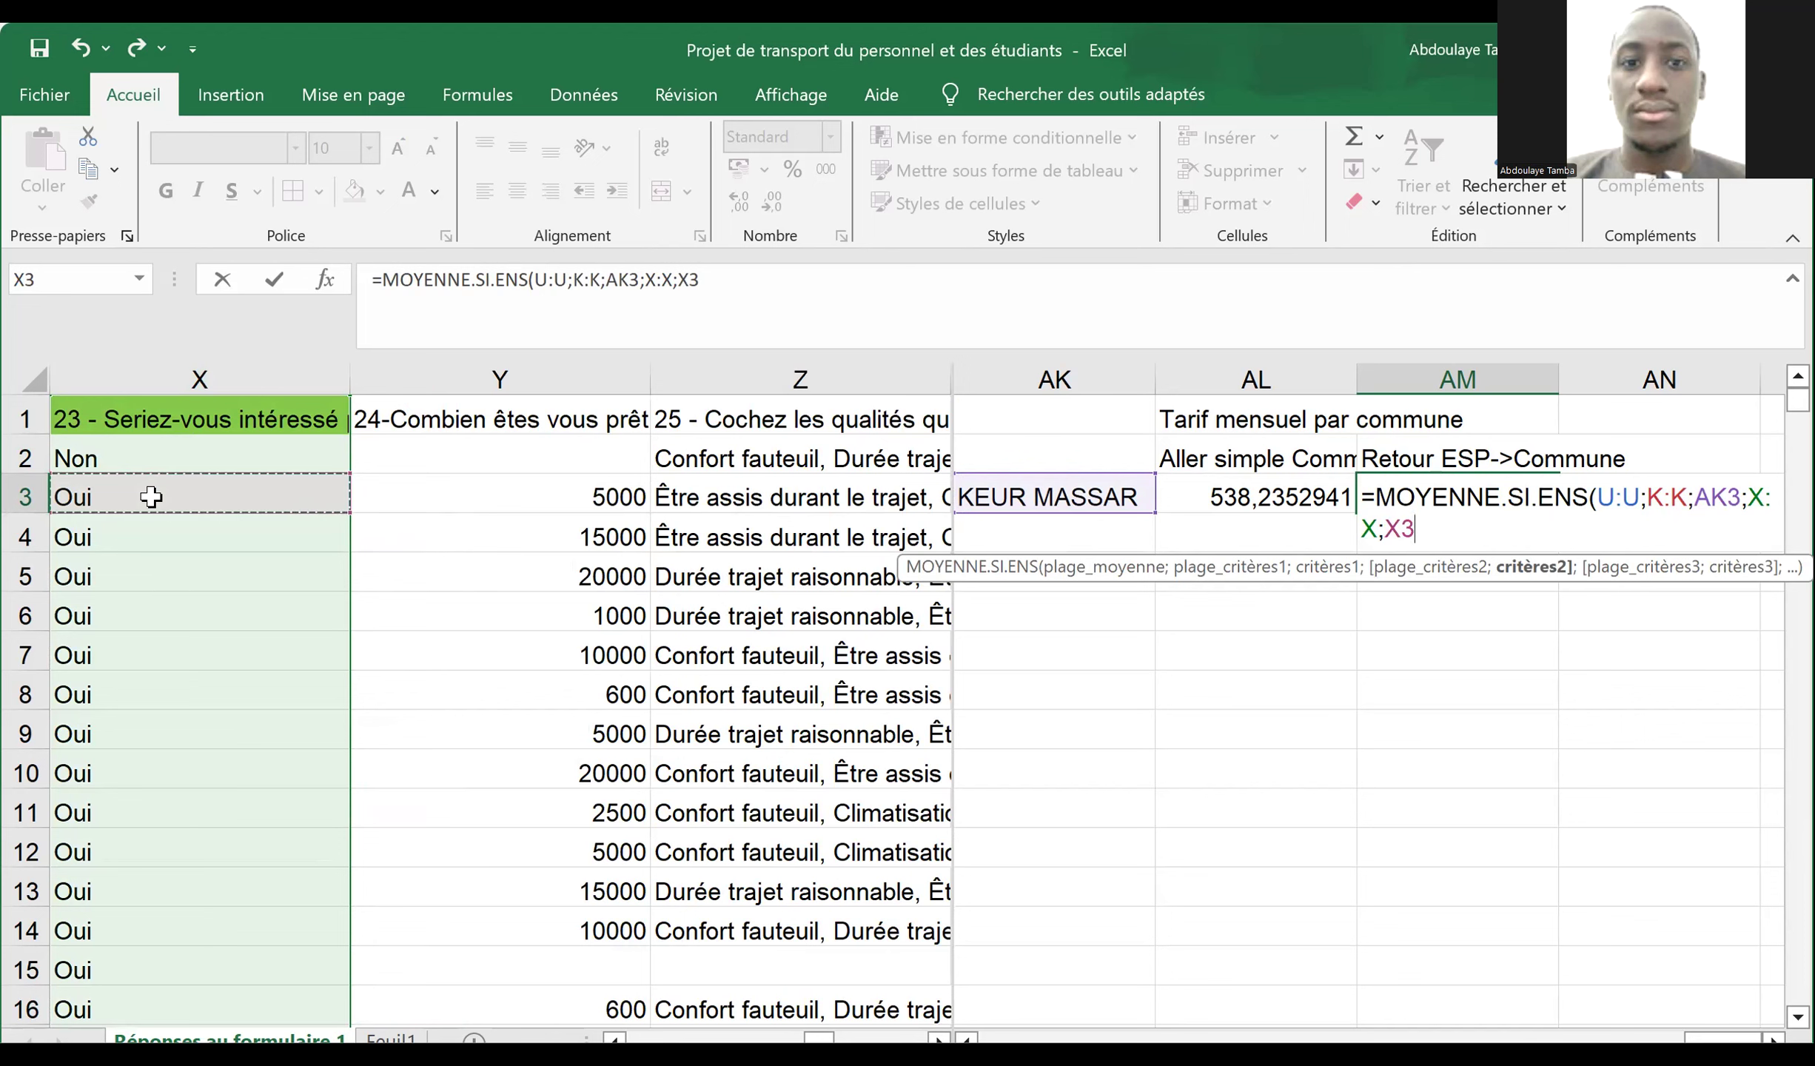
key(F4)
text(;)
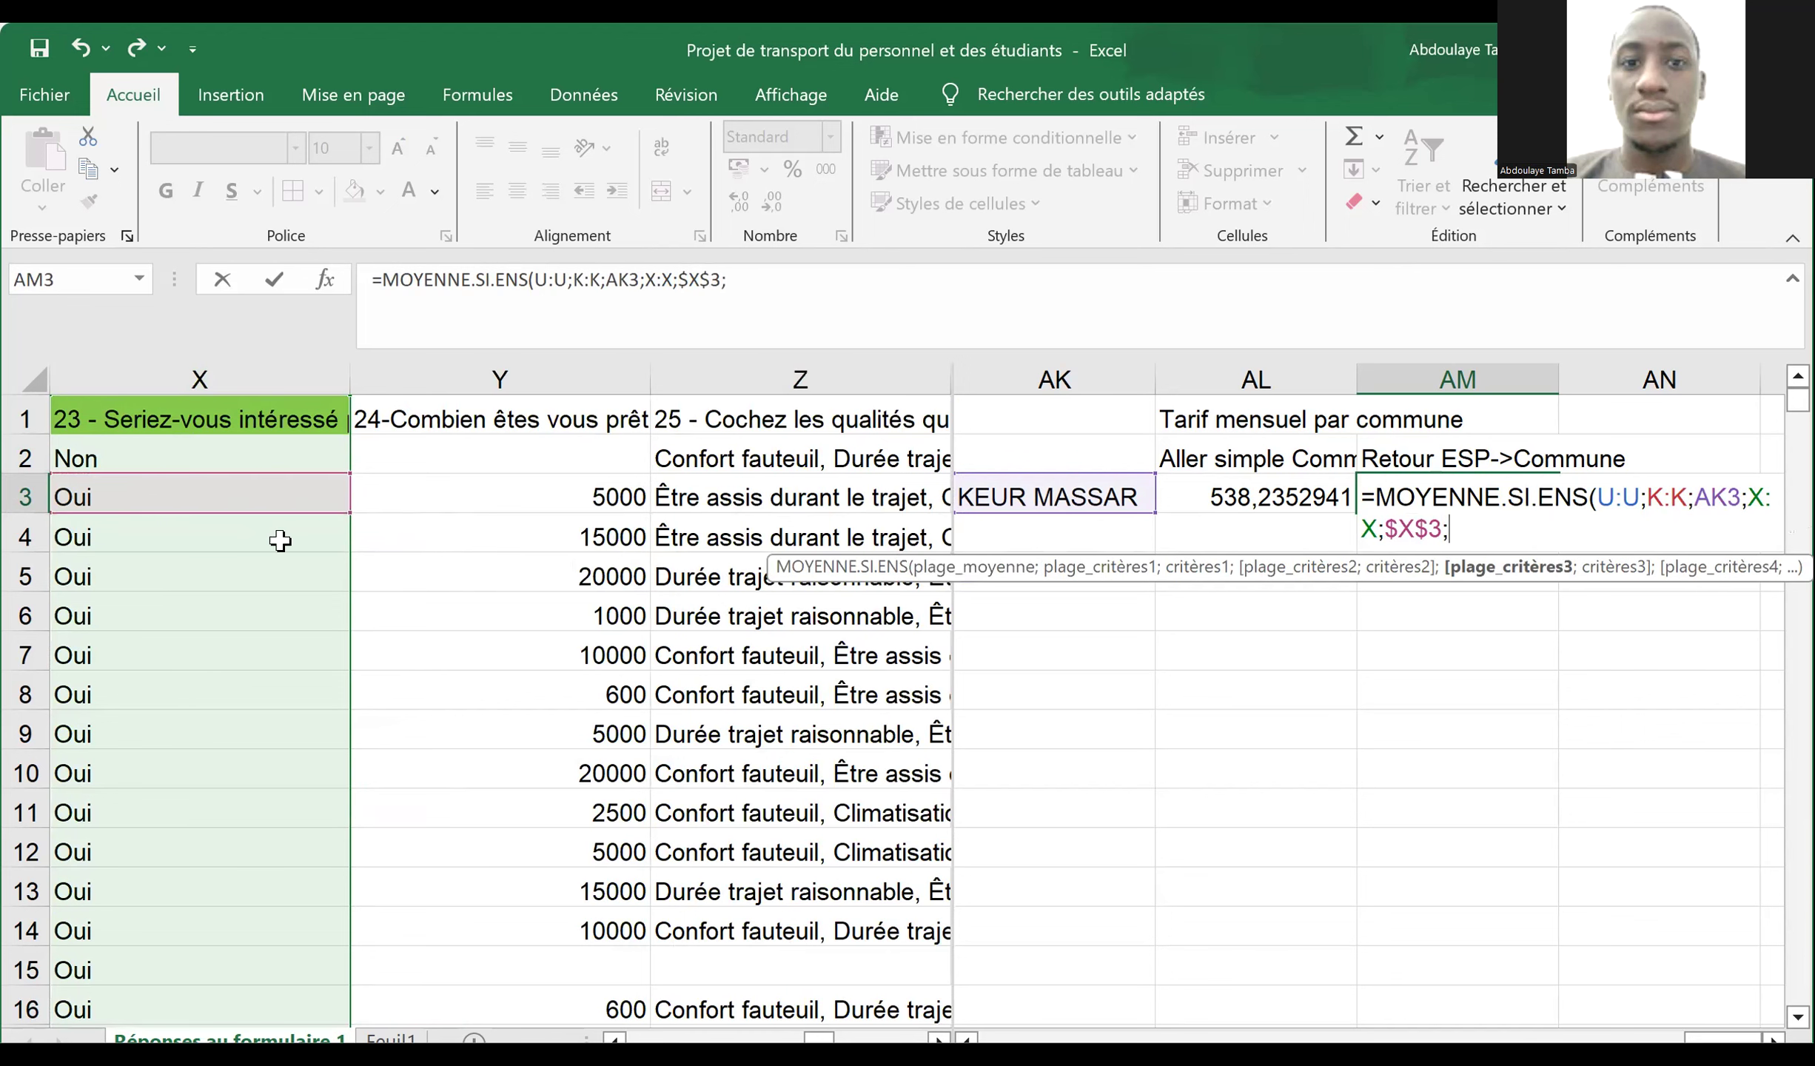
- Add column U:U with the condition "<1000" as the AM3 formula's third criterion and close the parenthesis
scroll(280, 542, left, 2)
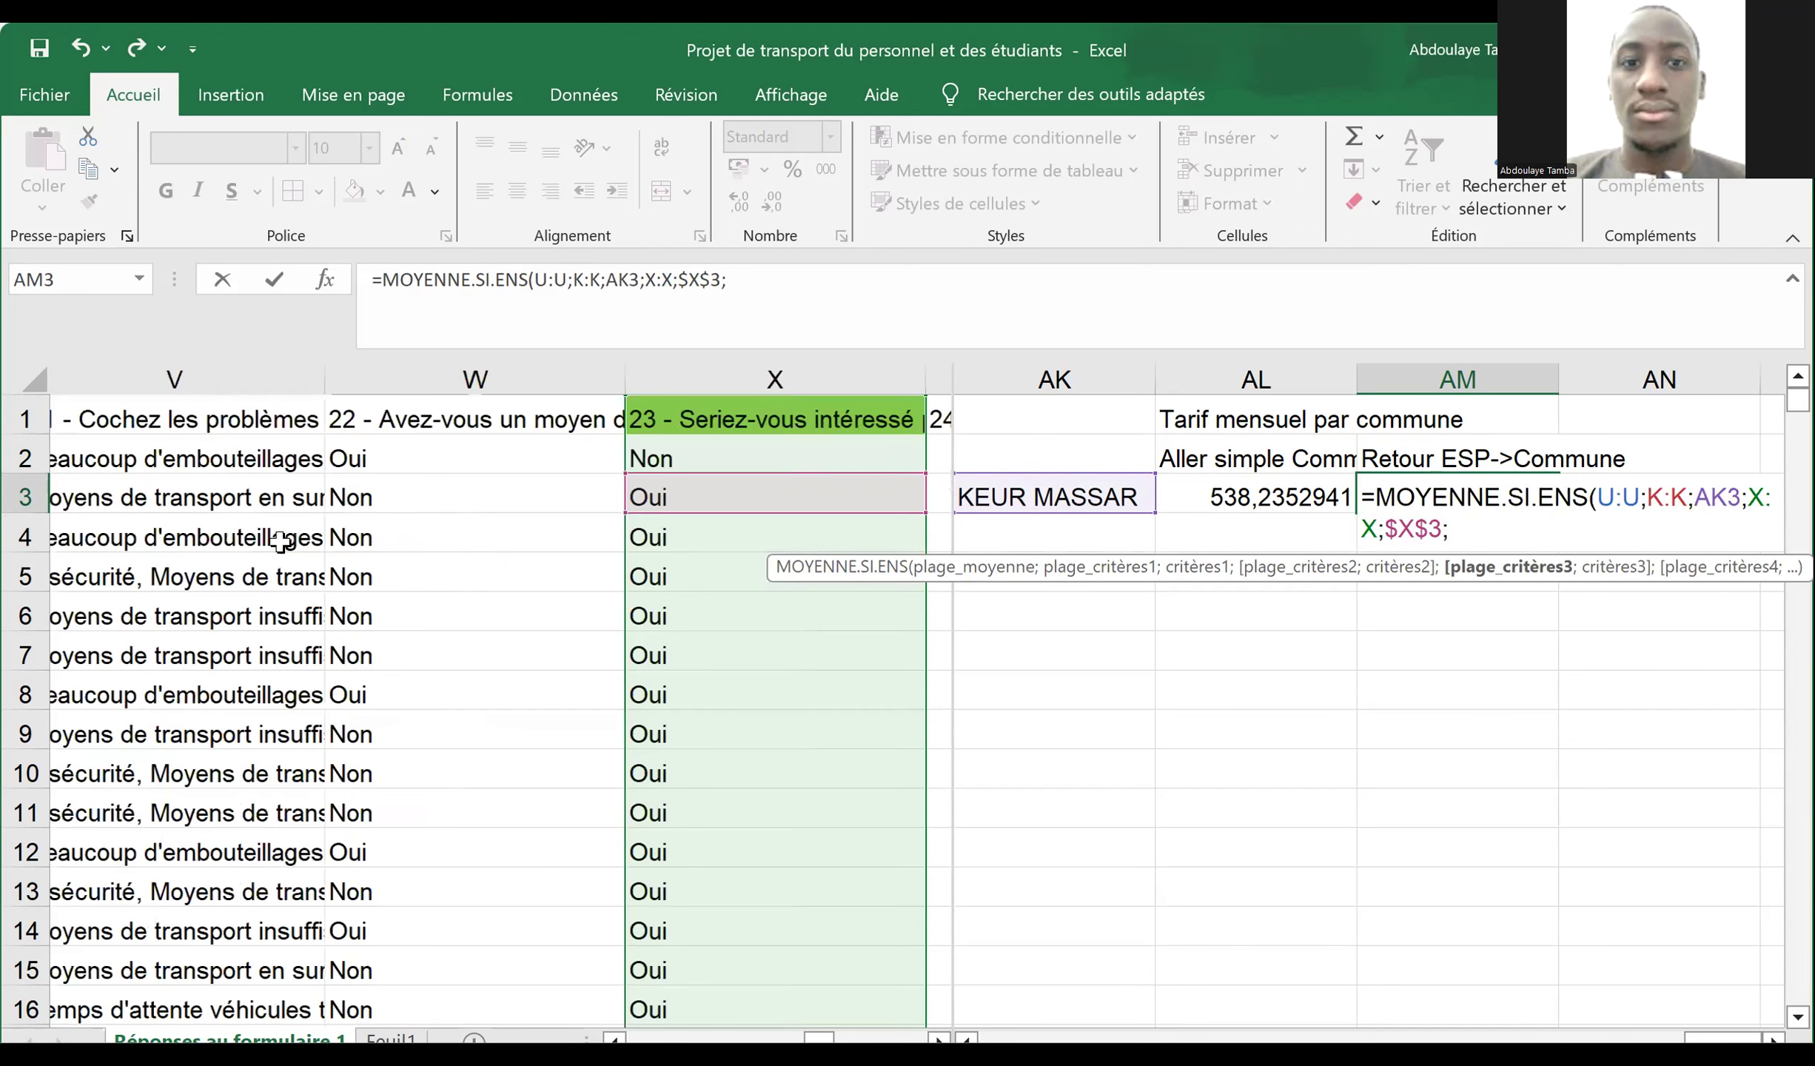
scroll(279, 543, left, 2)
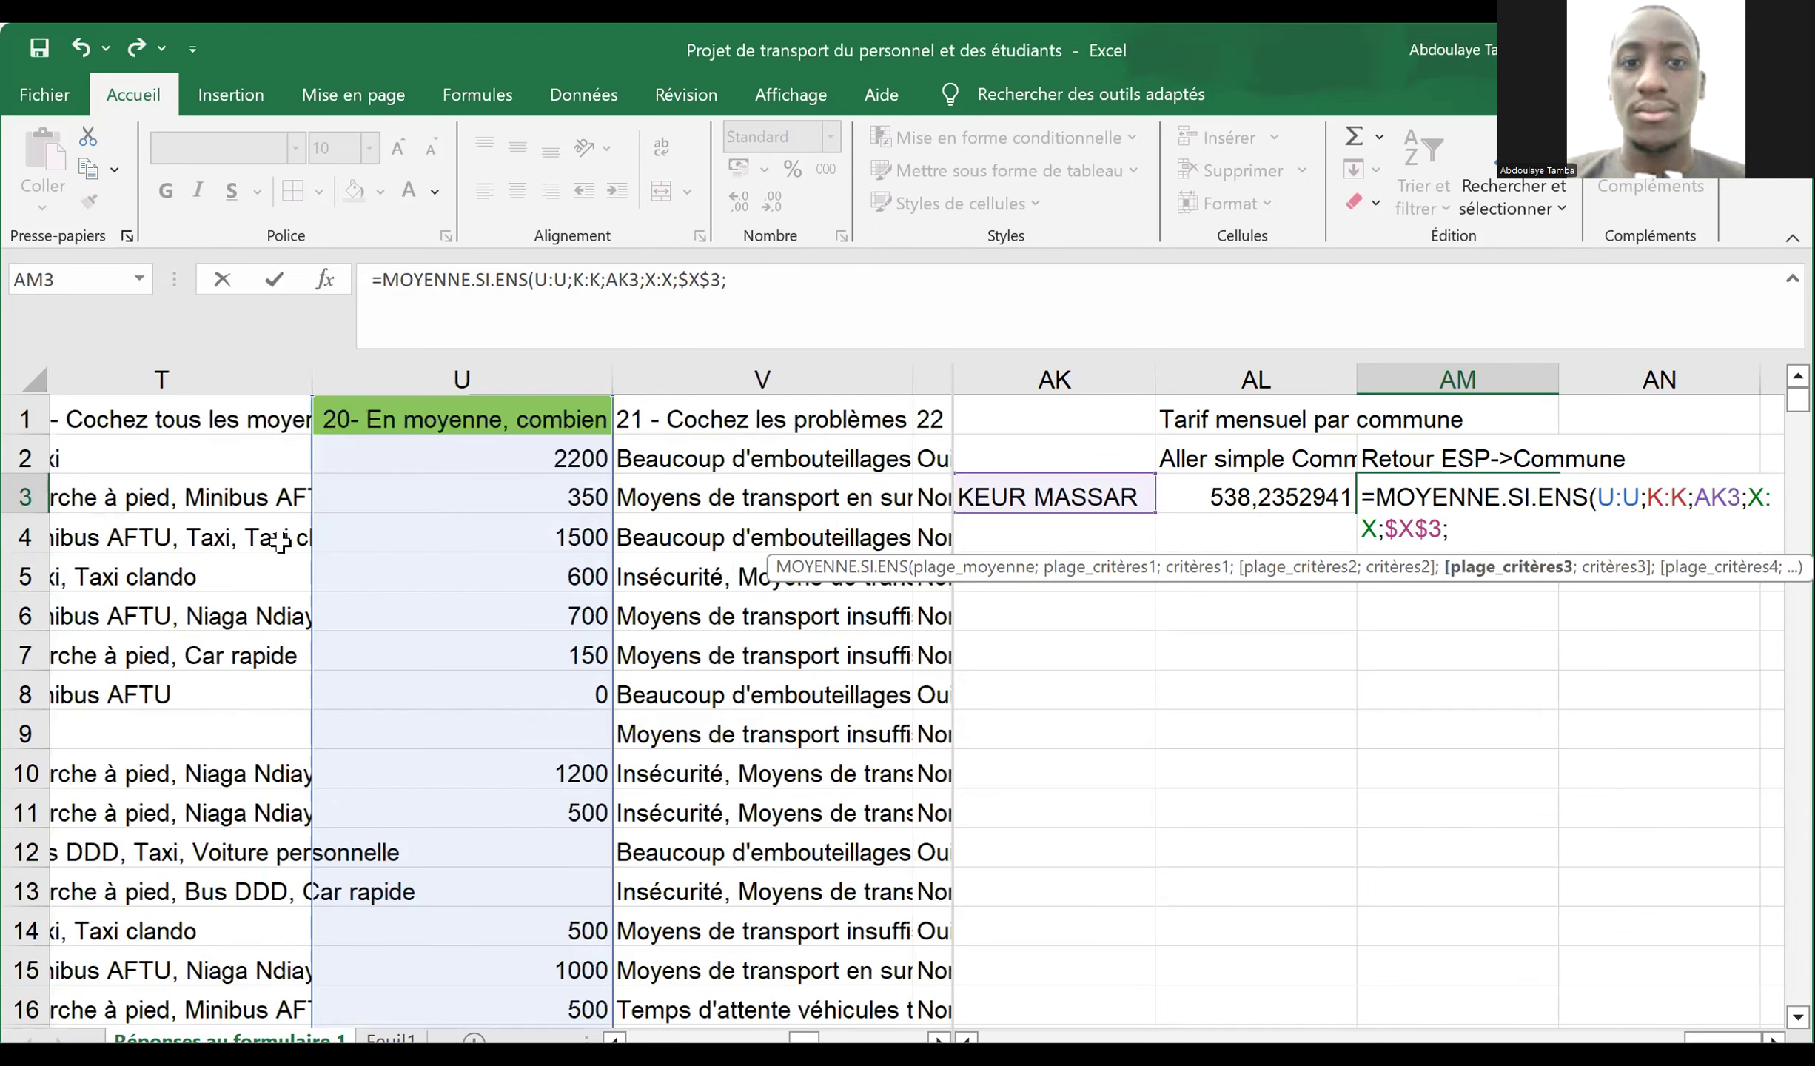
scroll(483, 459, left, 1)
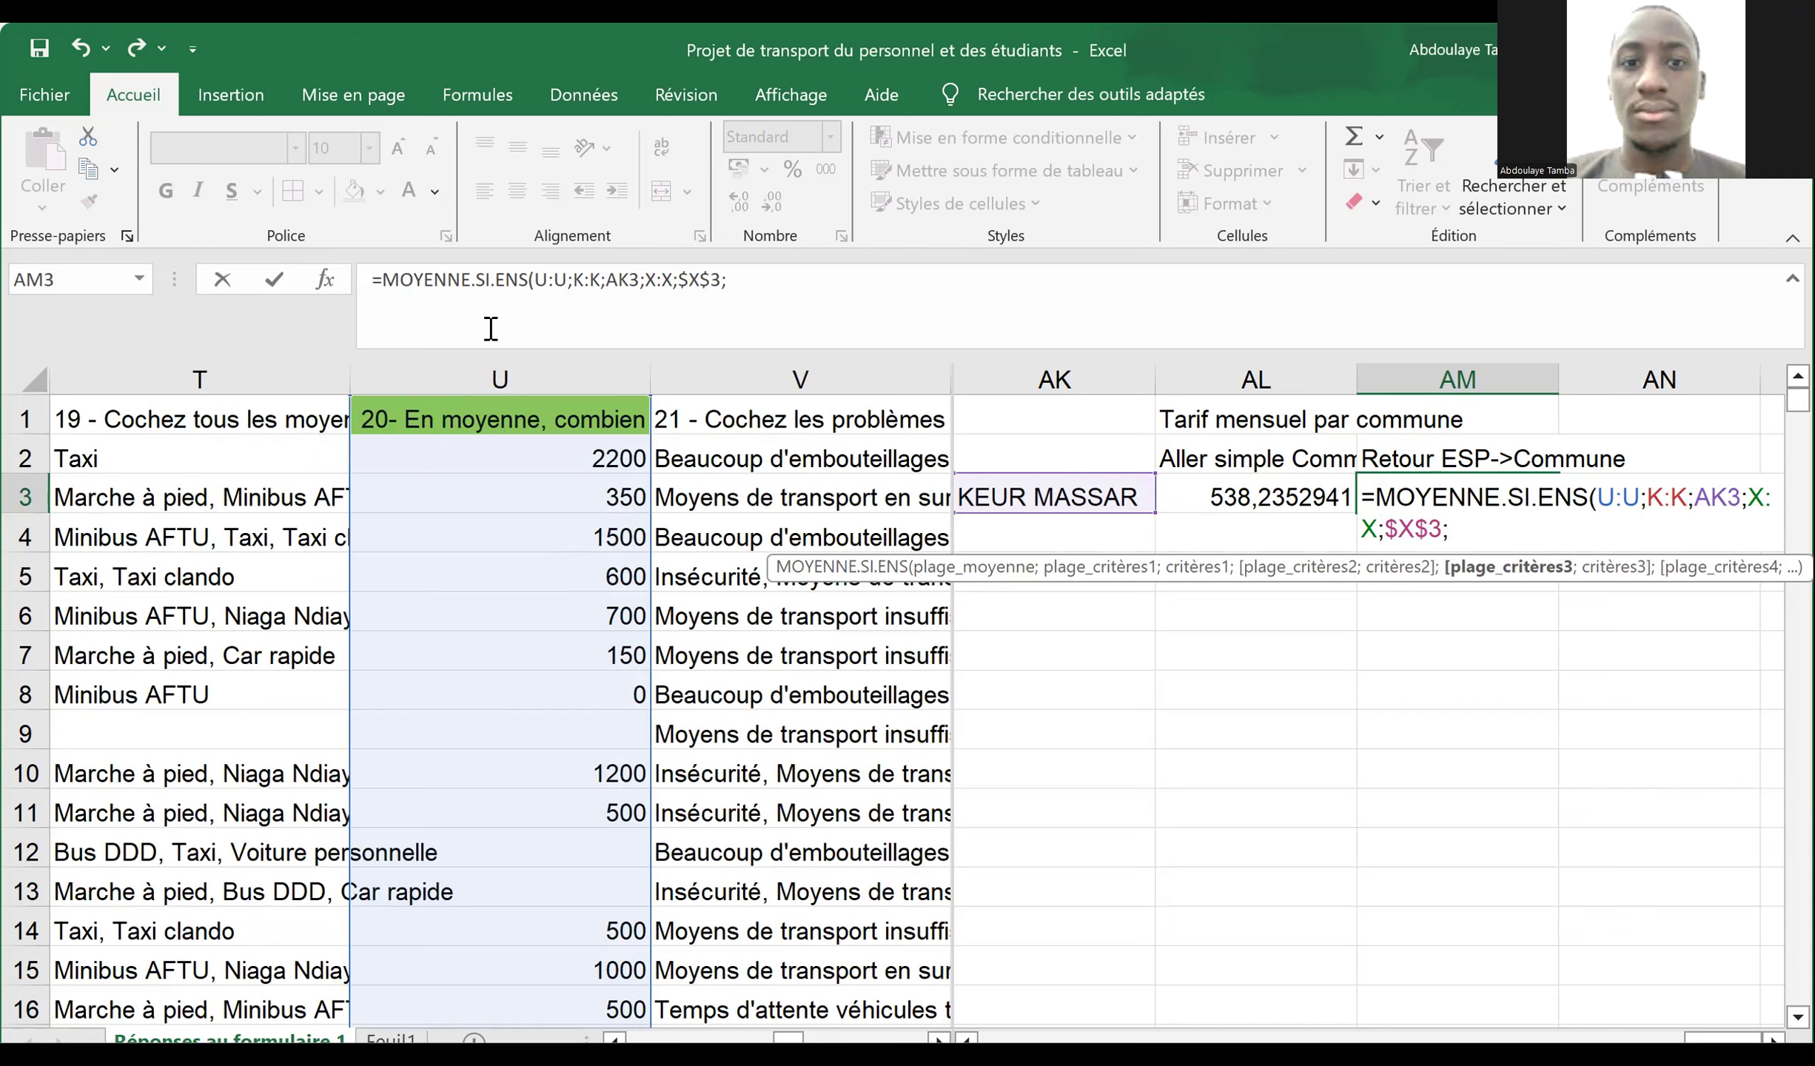
click(482, 361)
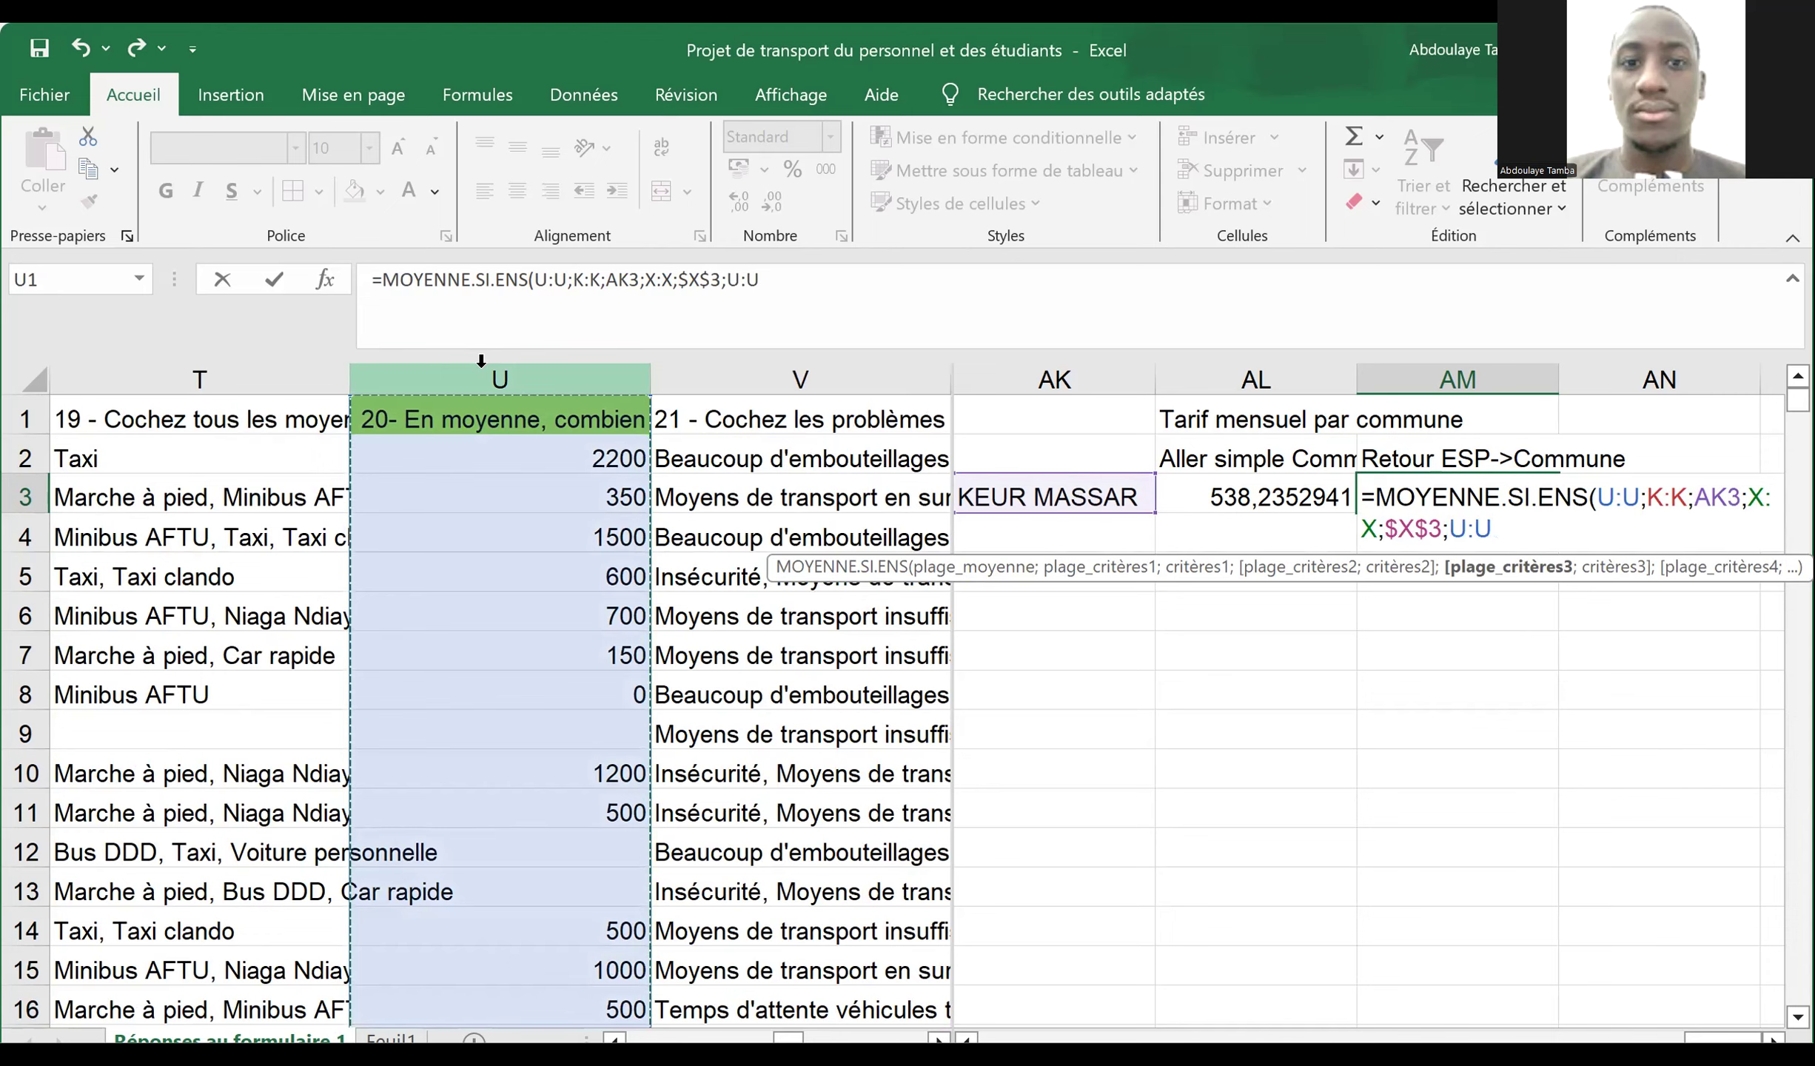
text(;)
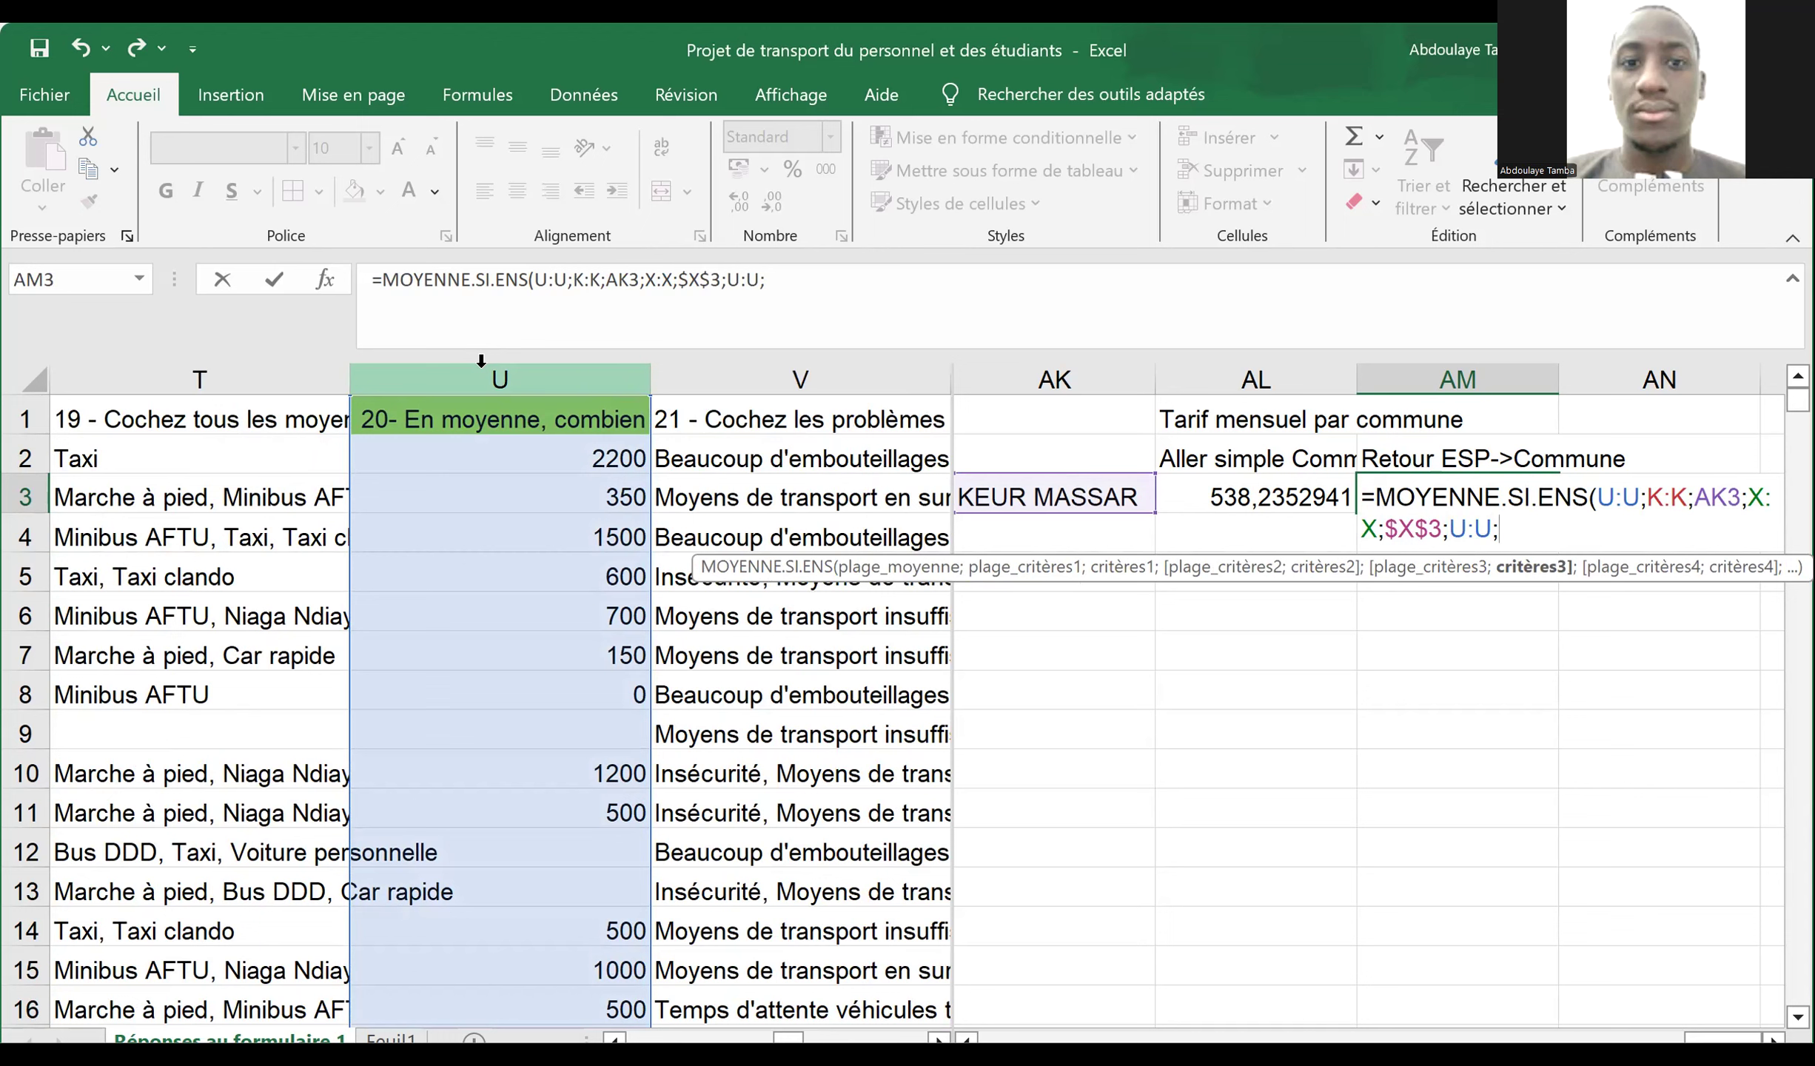
text("<1000)
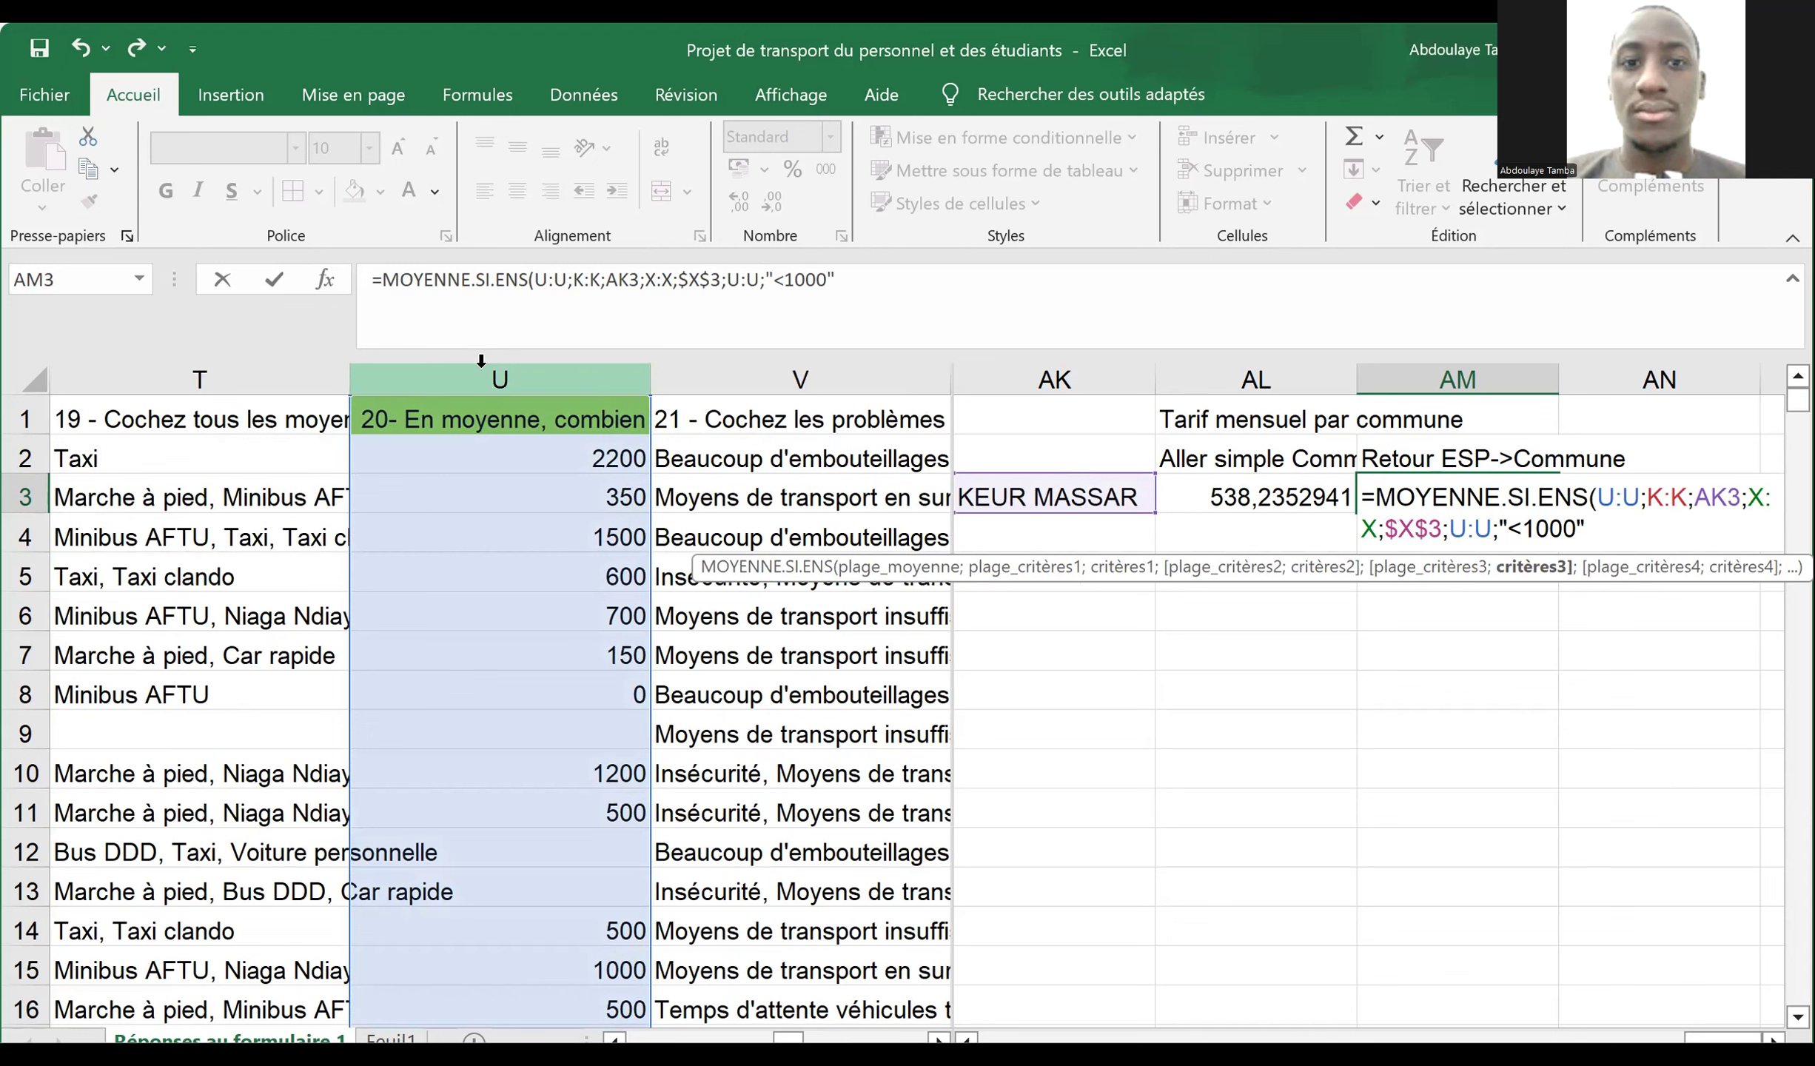
text())
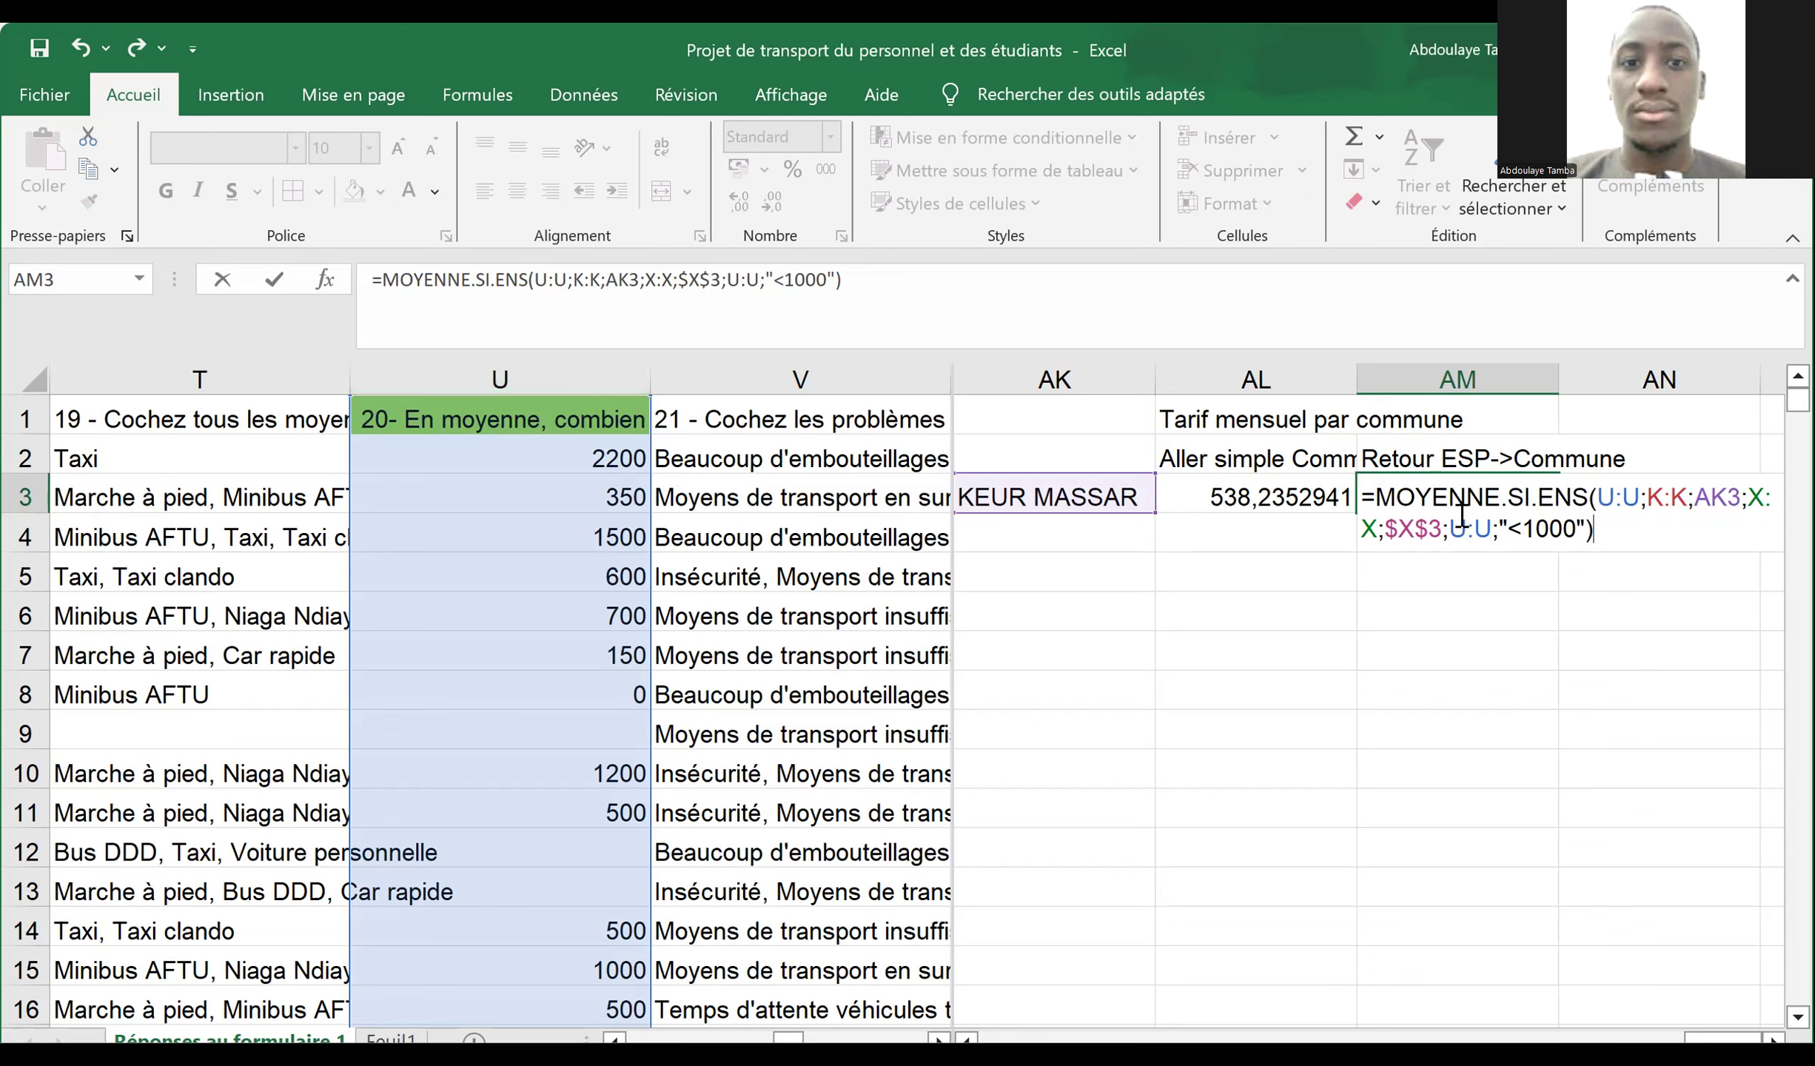
click(1520, 528)
text(=)
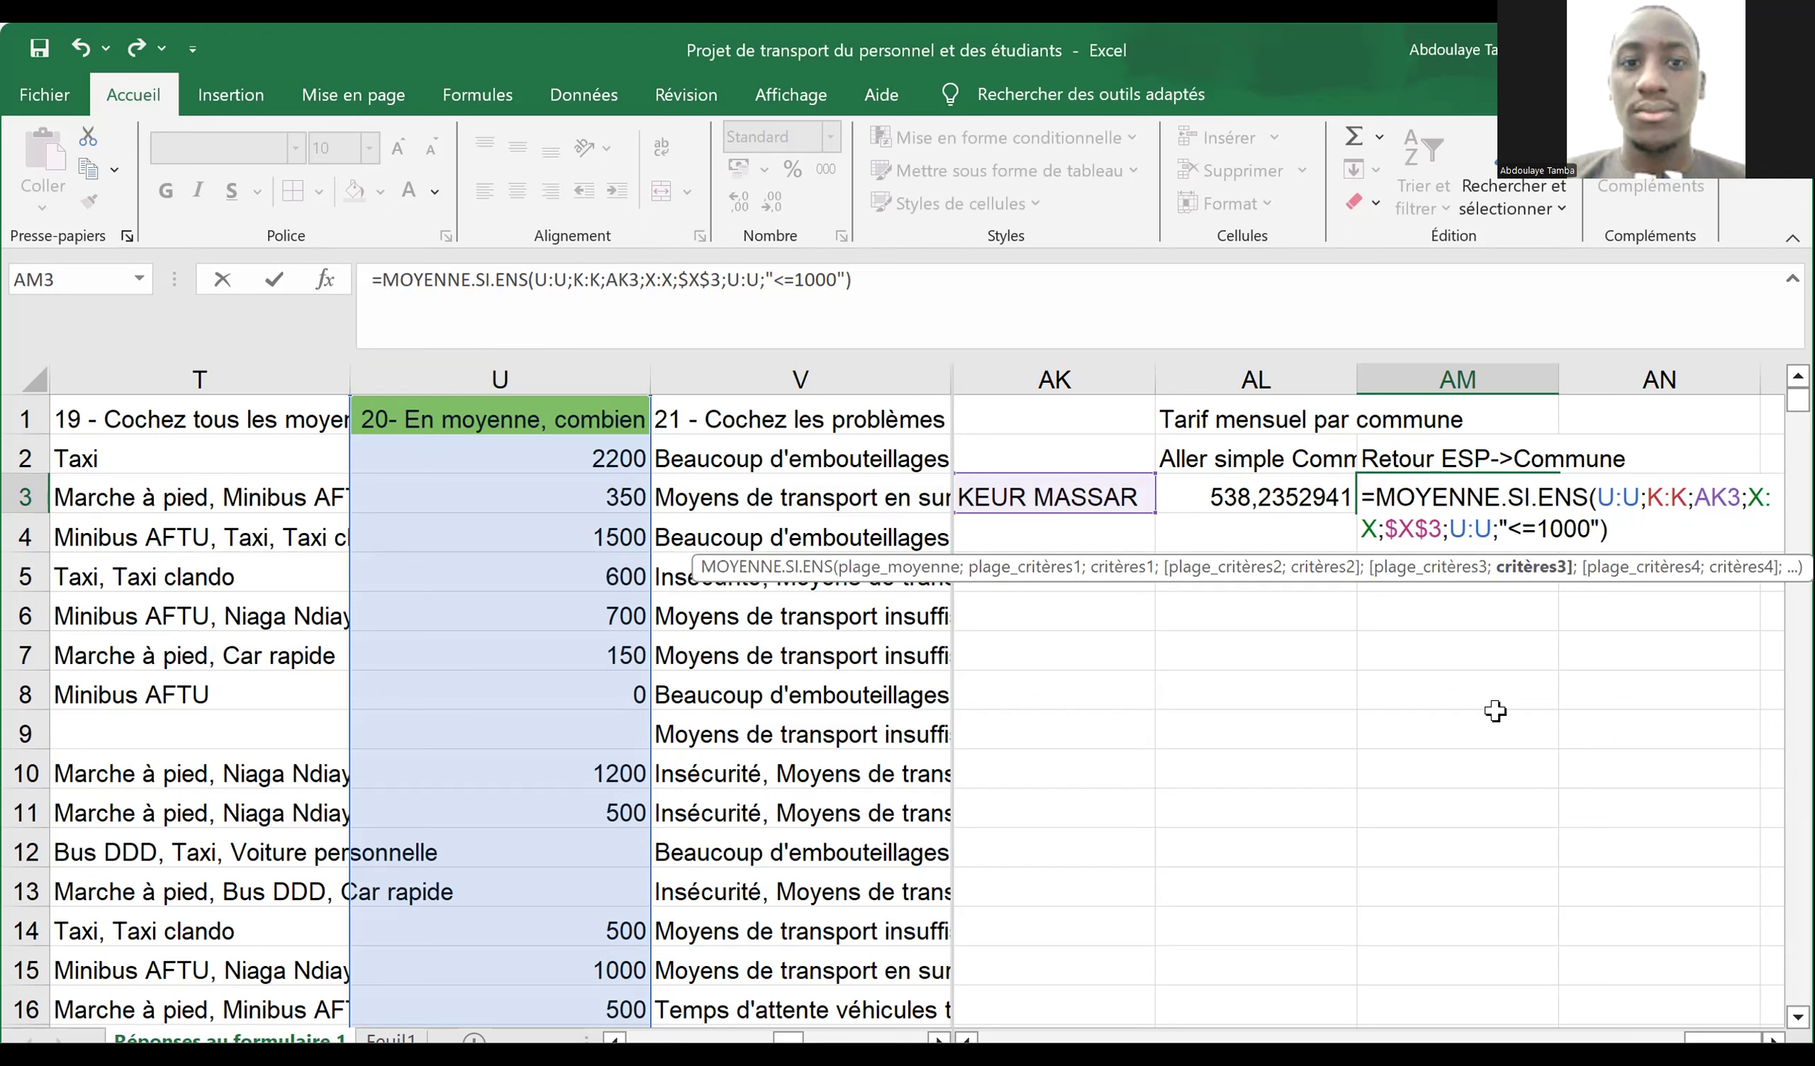
key(BackSpace)
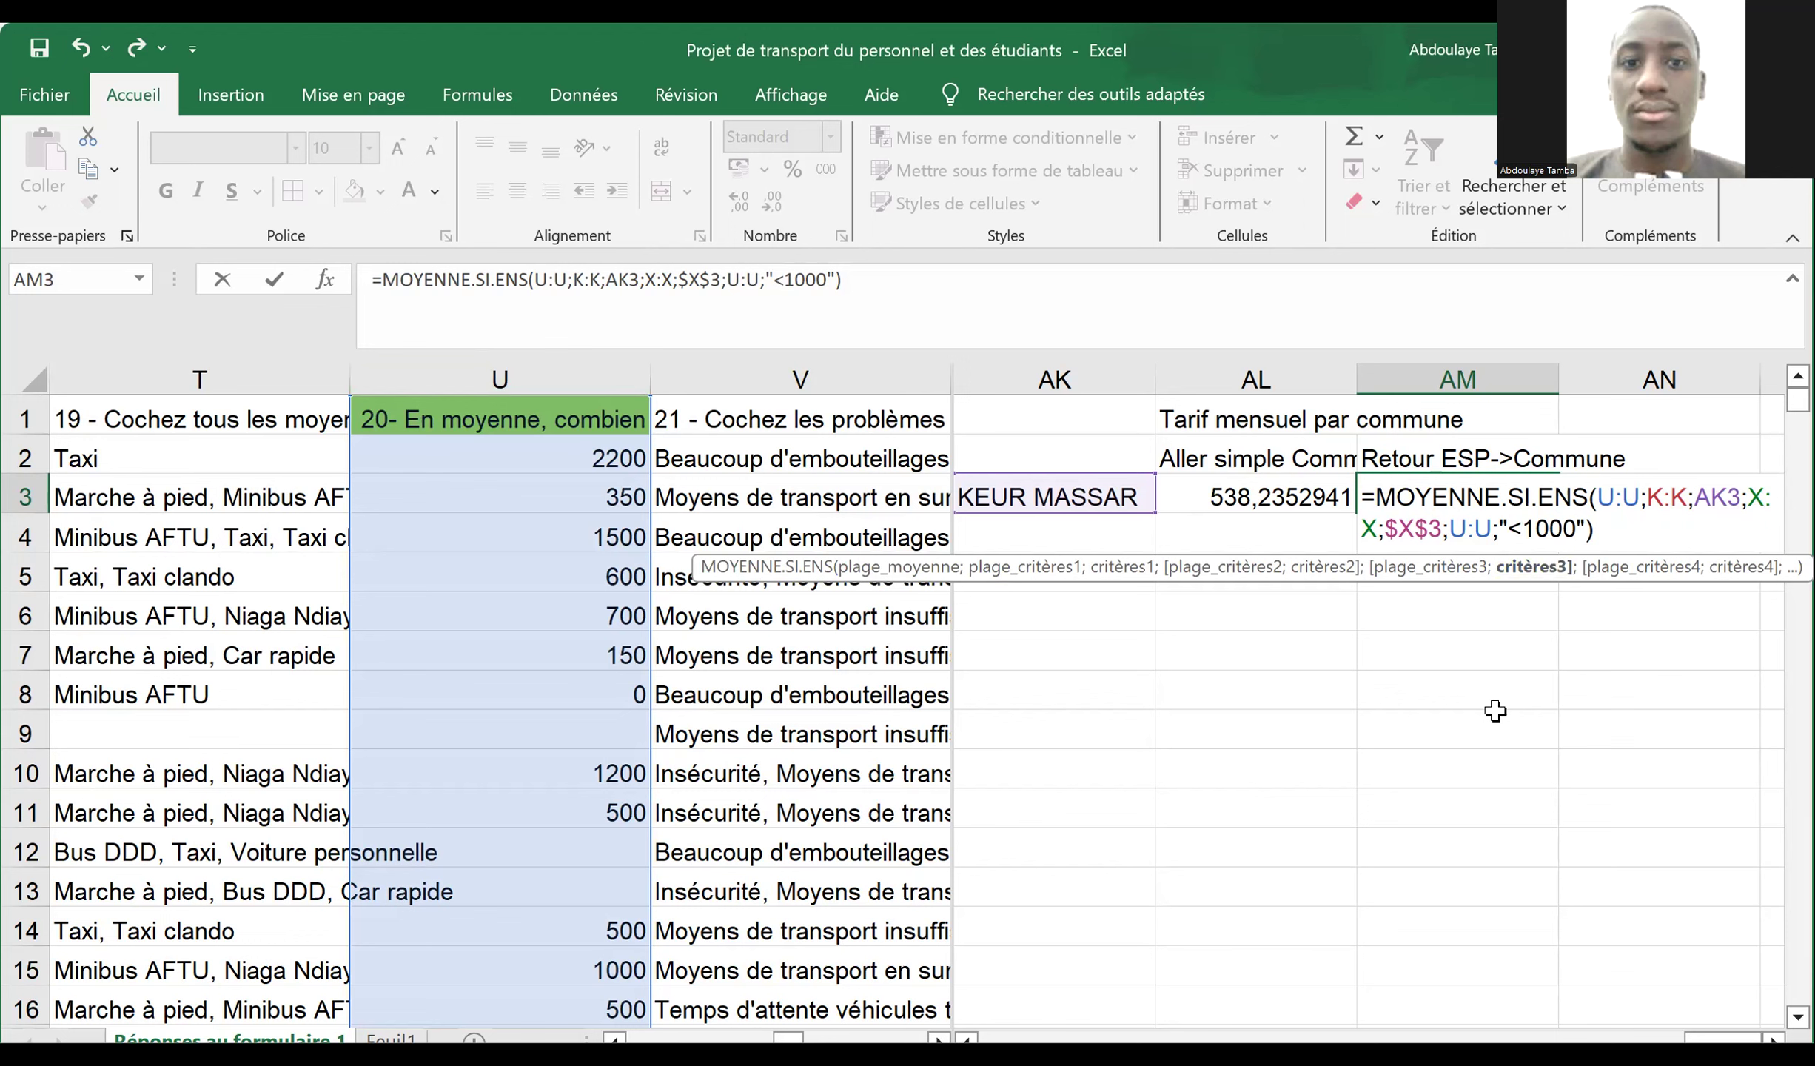
- Commit the AM3 formula and enter the heading "Somme" in AN2, beside the return heading
key(Return)
key(Up)
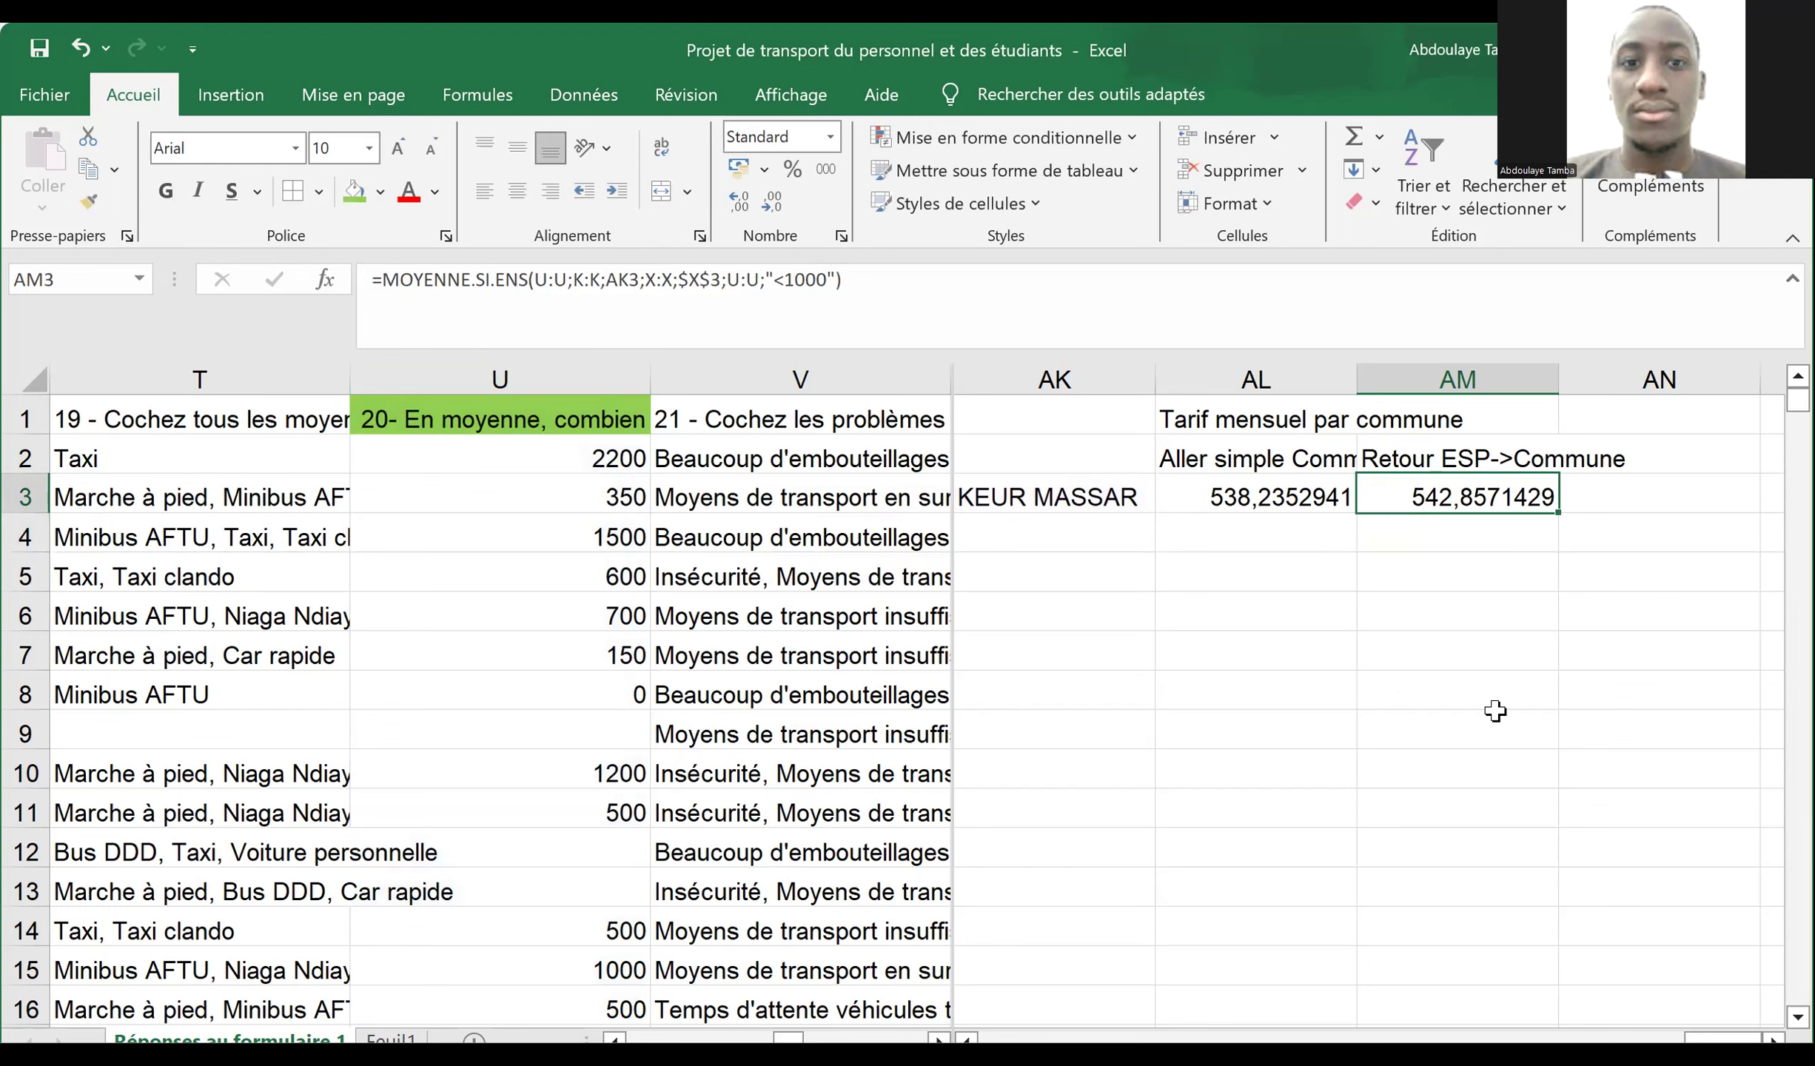
key(Right)
key(Up)
text(Somme)
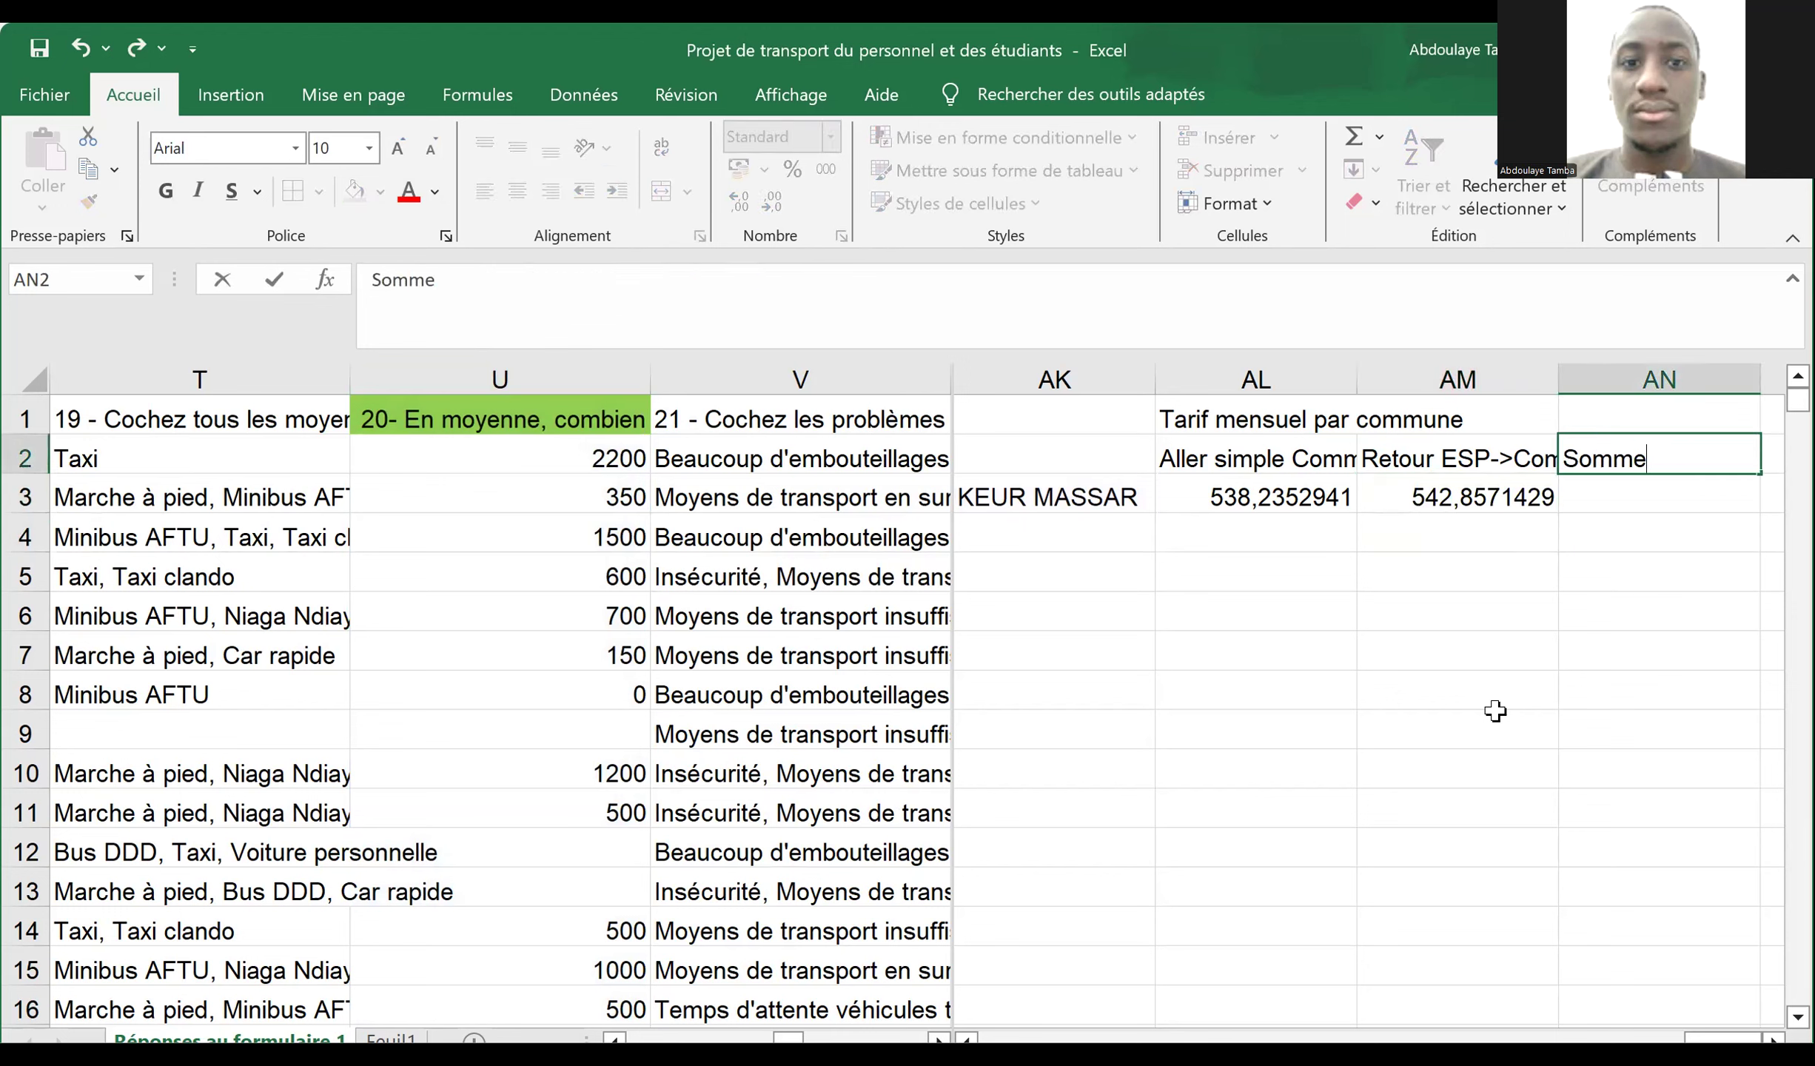
key(Return)
- Calculate the sum of the outbound and return averages in AN3 with the formula =AL3+AM3
text(=)
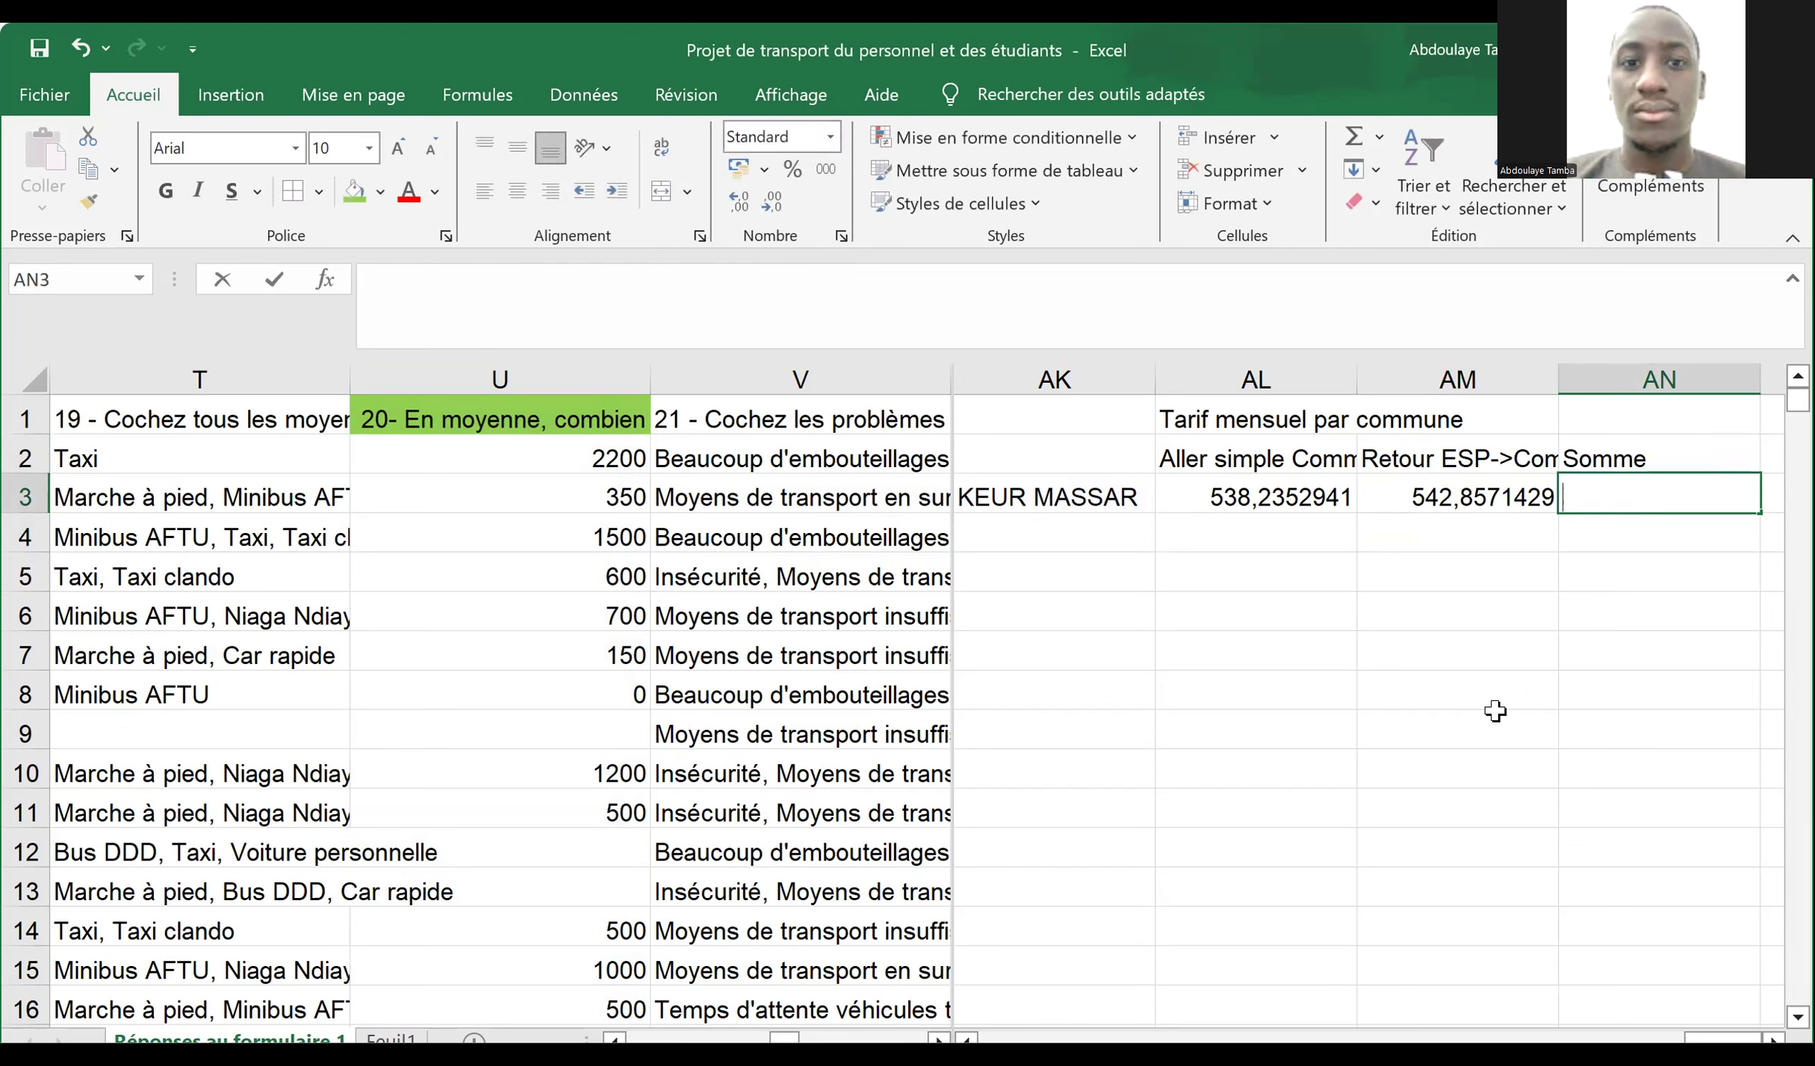
key(Left)
key(Left)
key(Left)
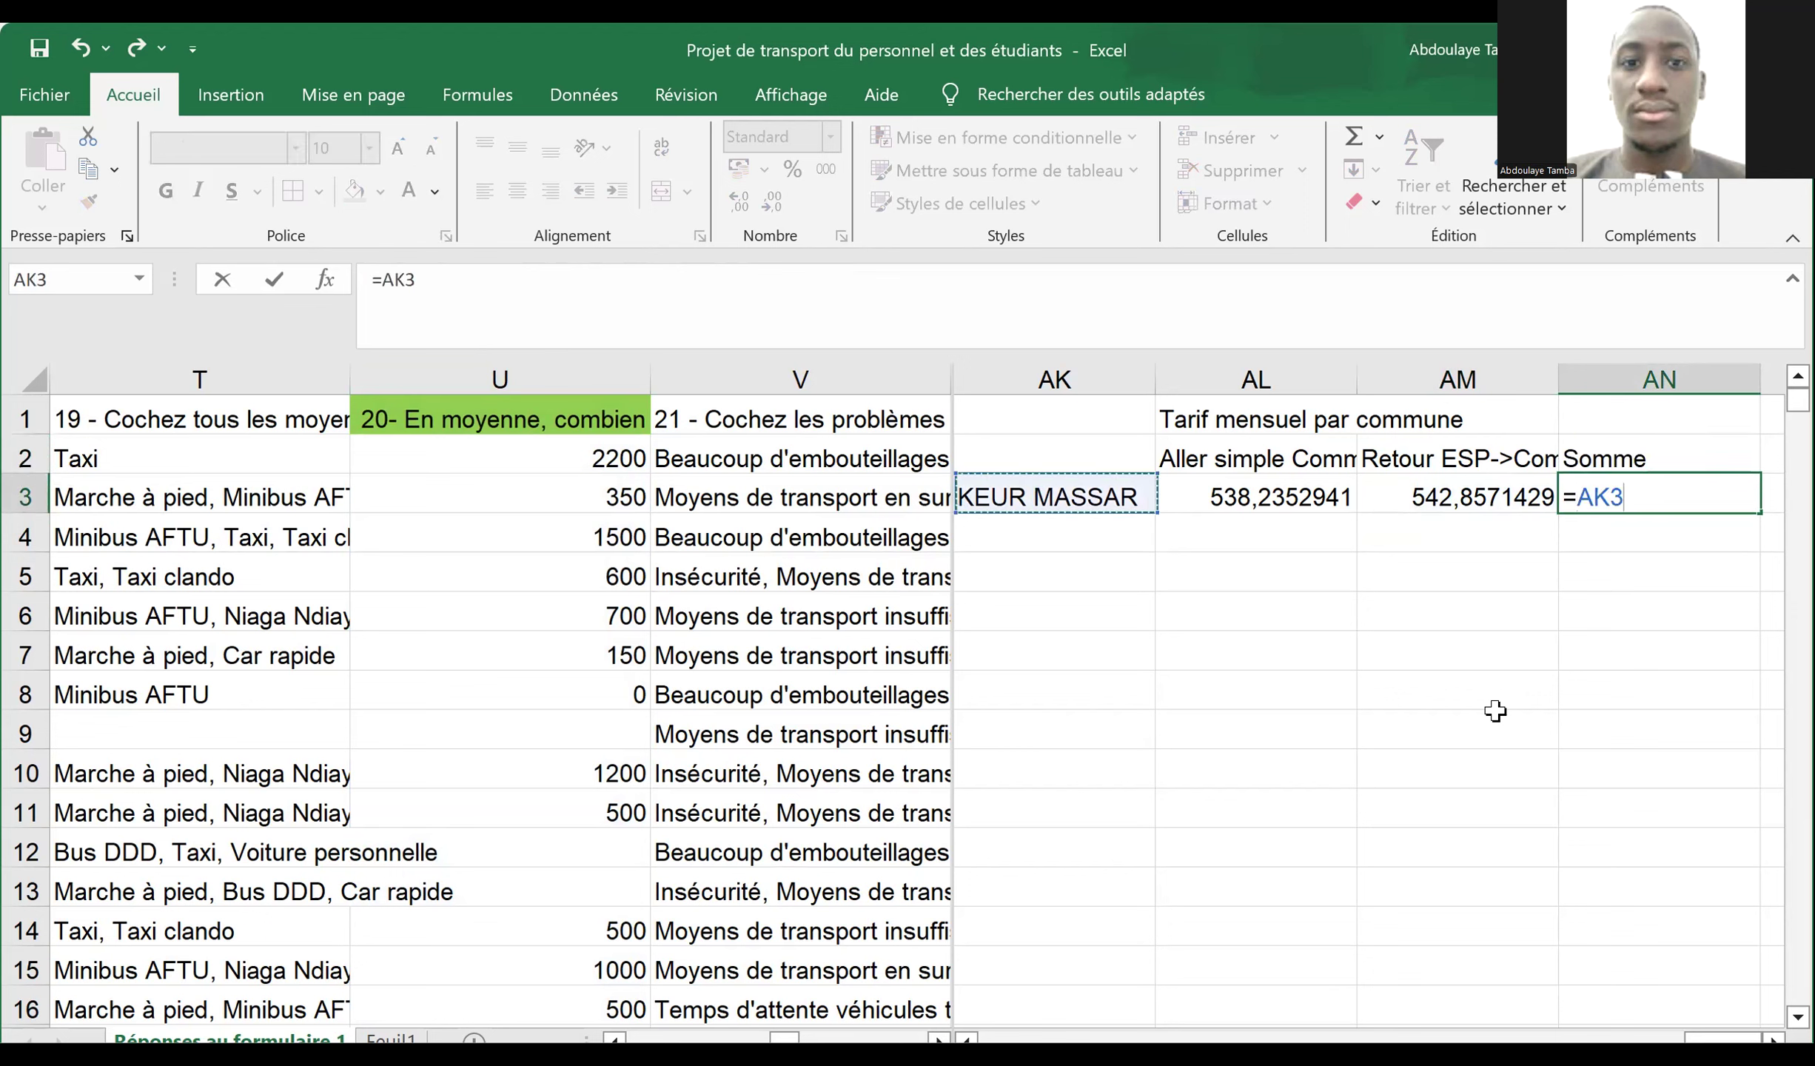
key(Right)
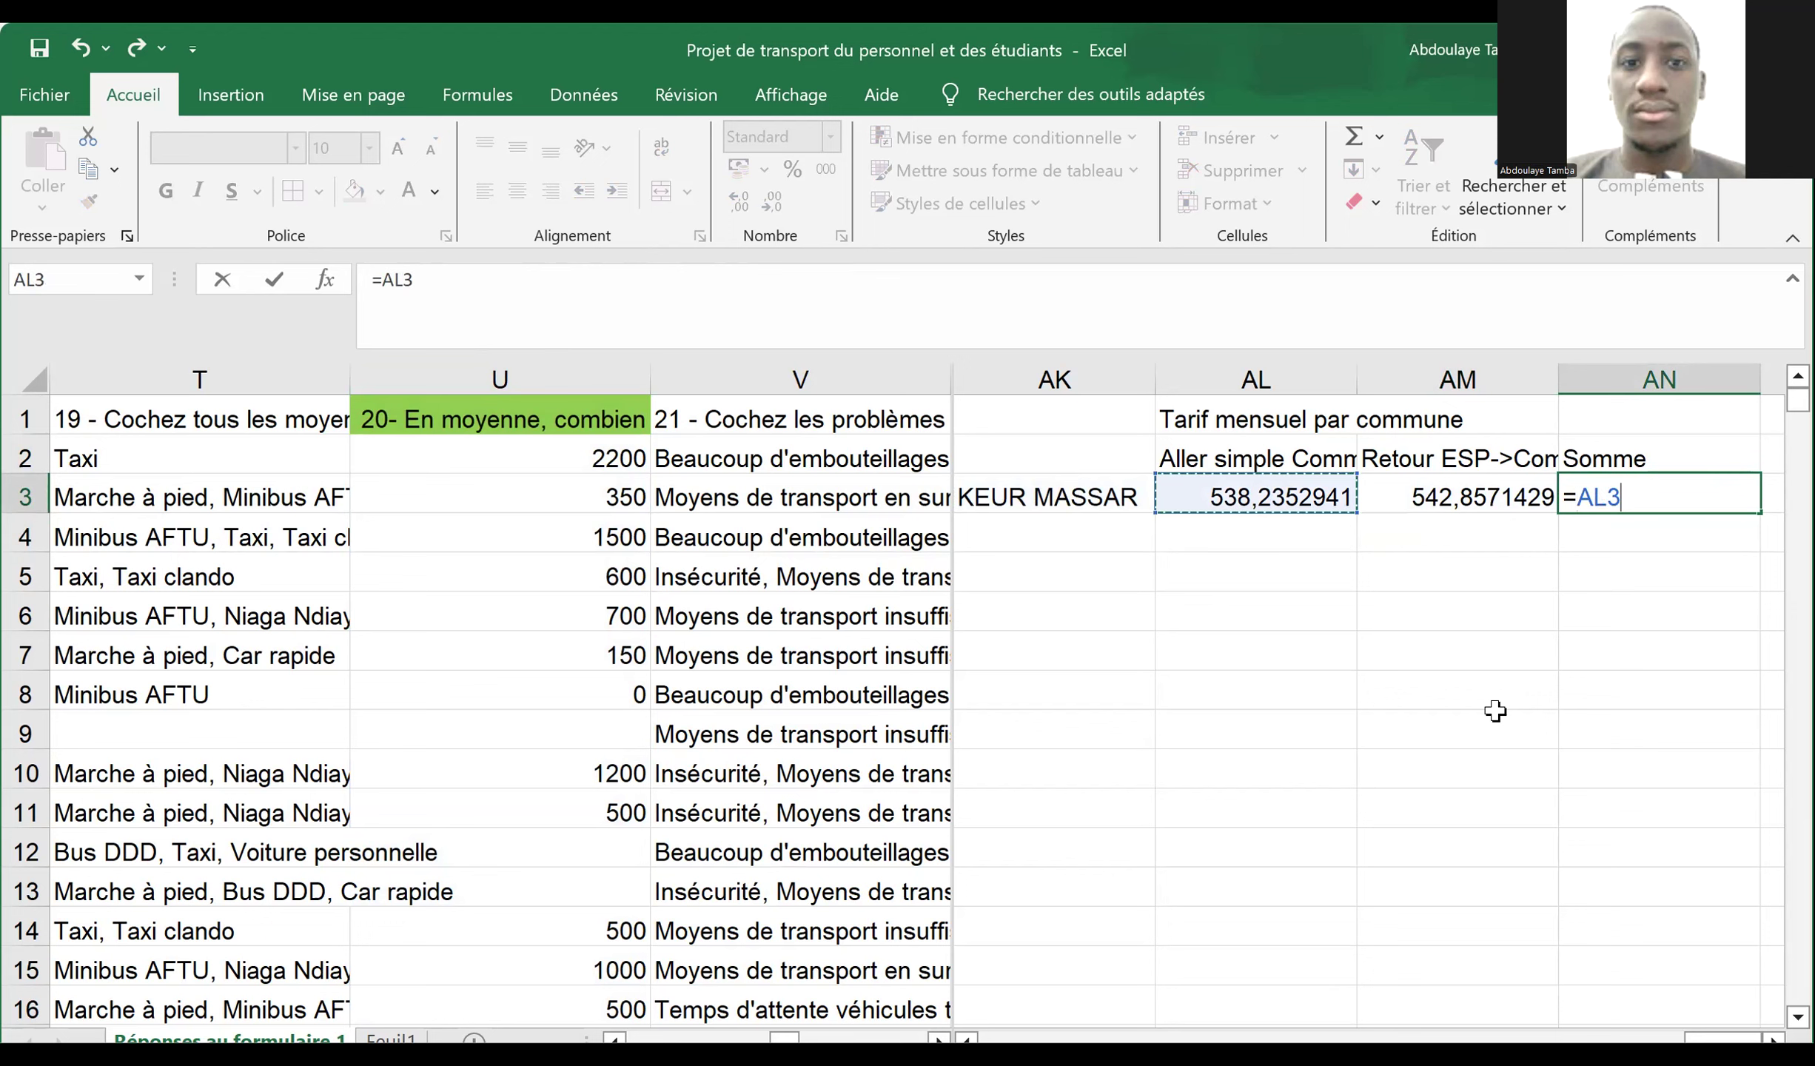
text(+)
key(Left)
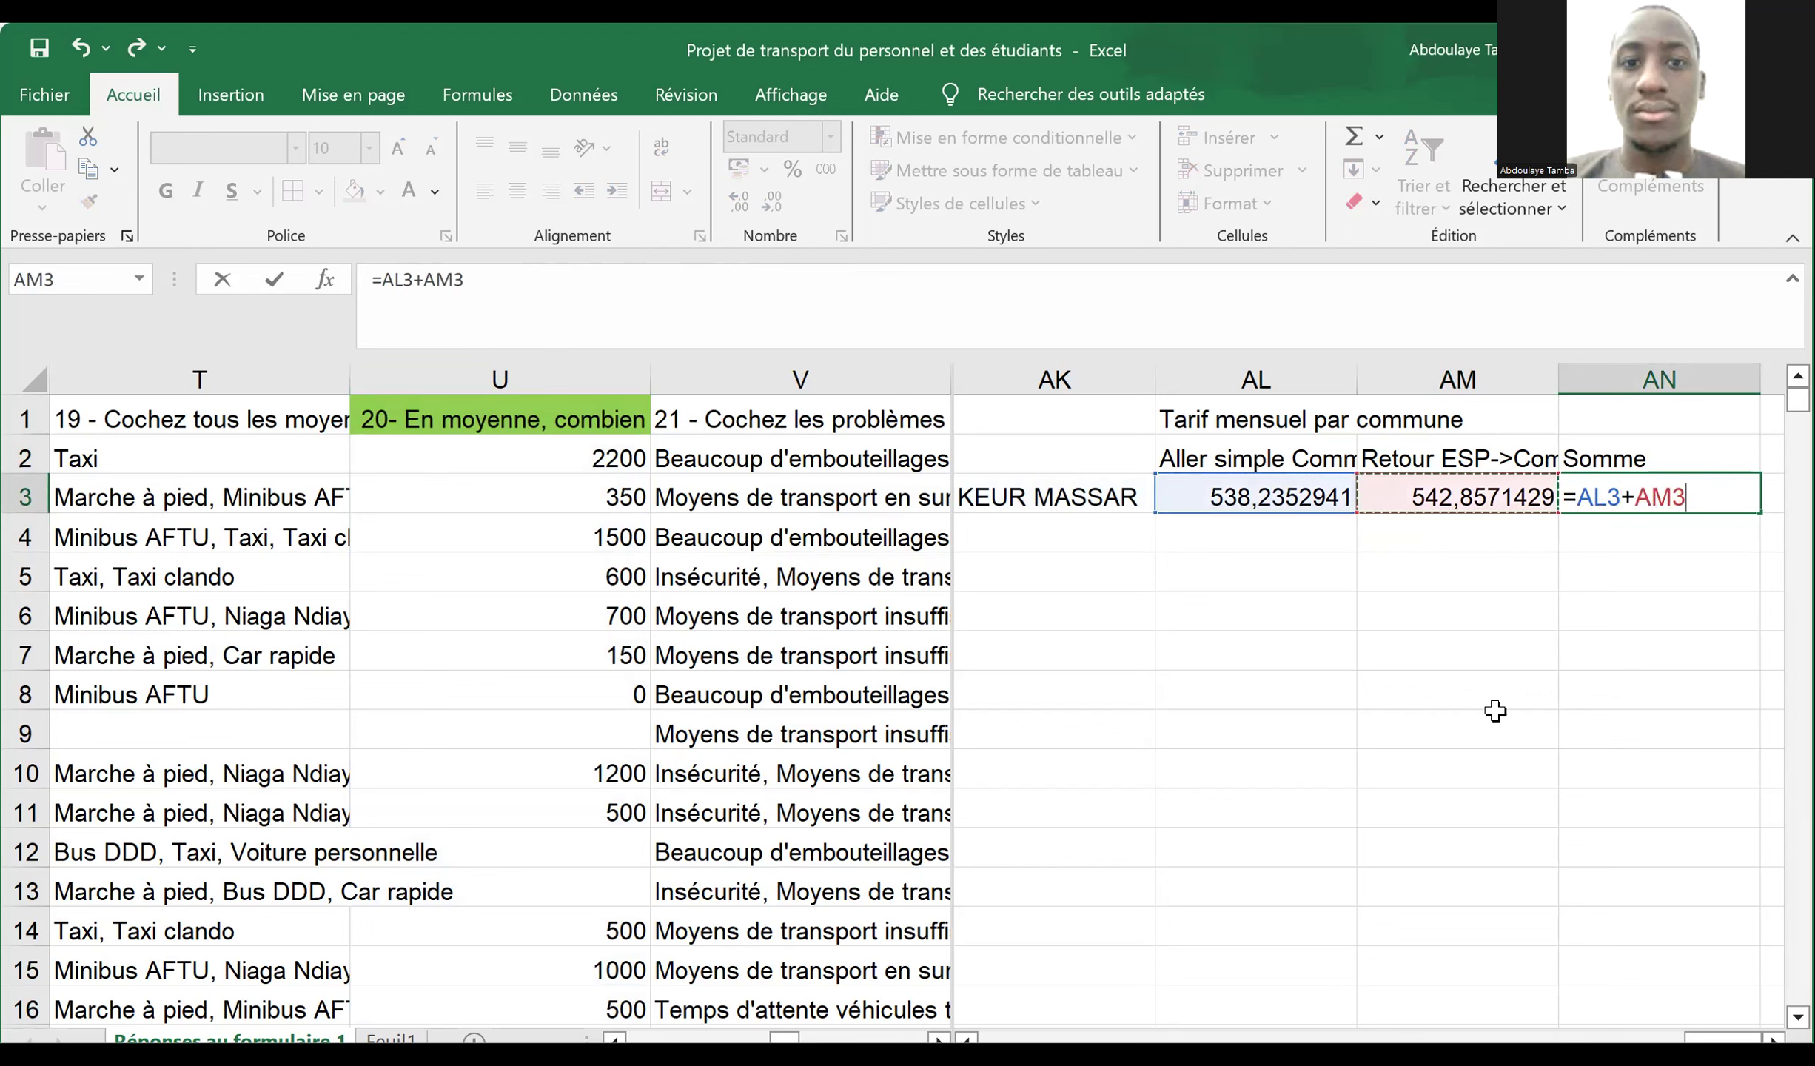
key(ctrl+Return)
key(Up)
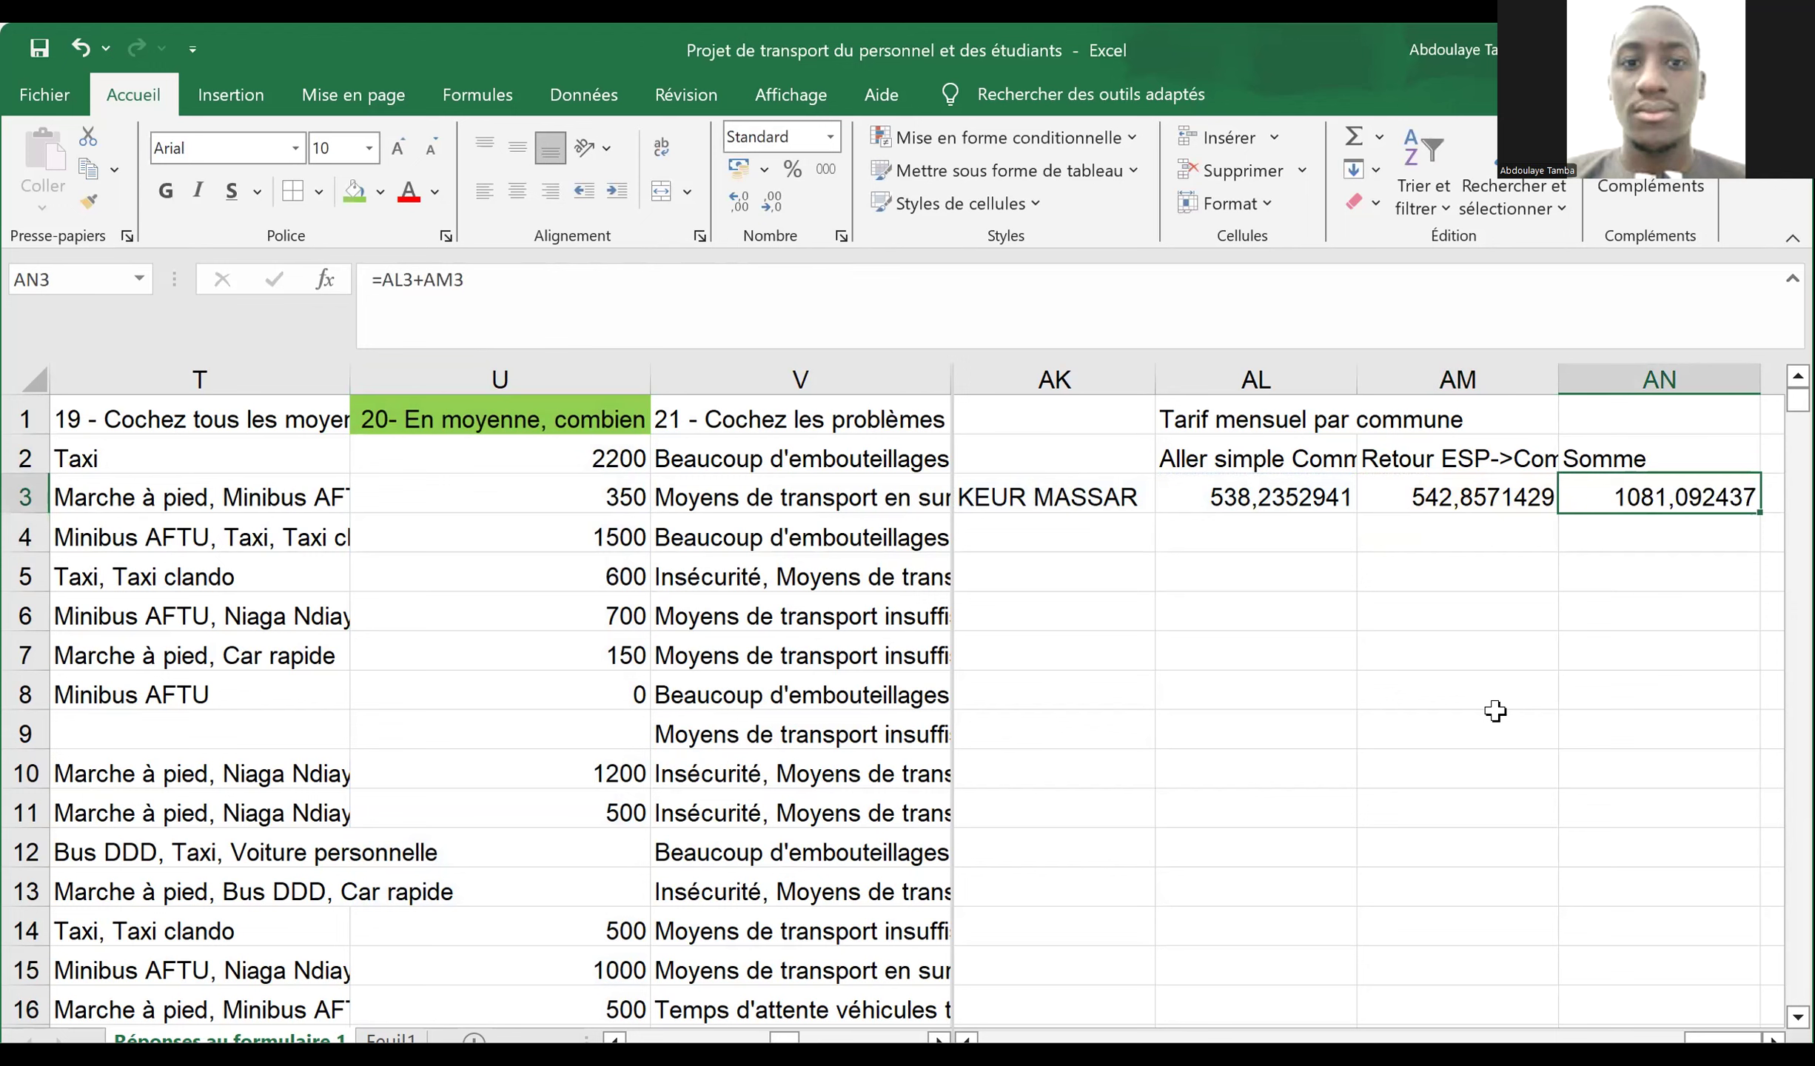
- Enter the heading "Mois (20fois)" in AO2, beside the "Somme" heading
key(Right)
key(Up)
text(M)
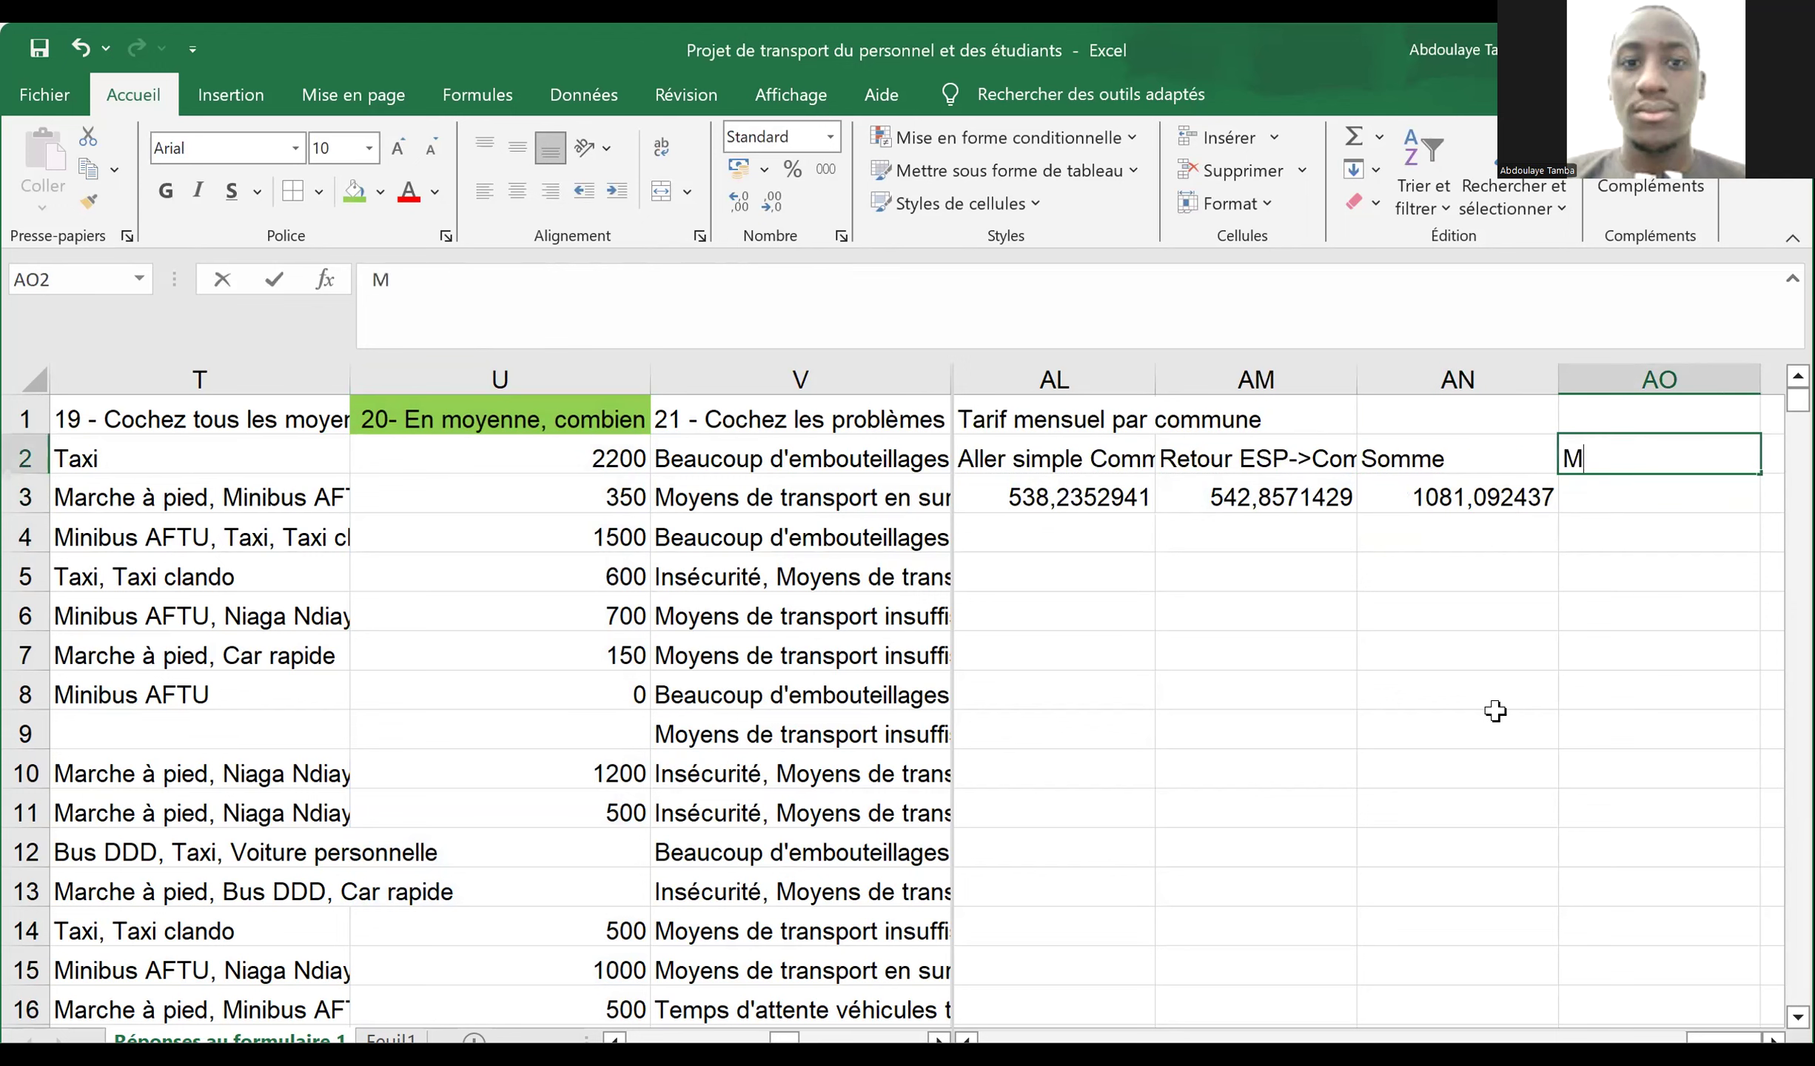
text(ois ()
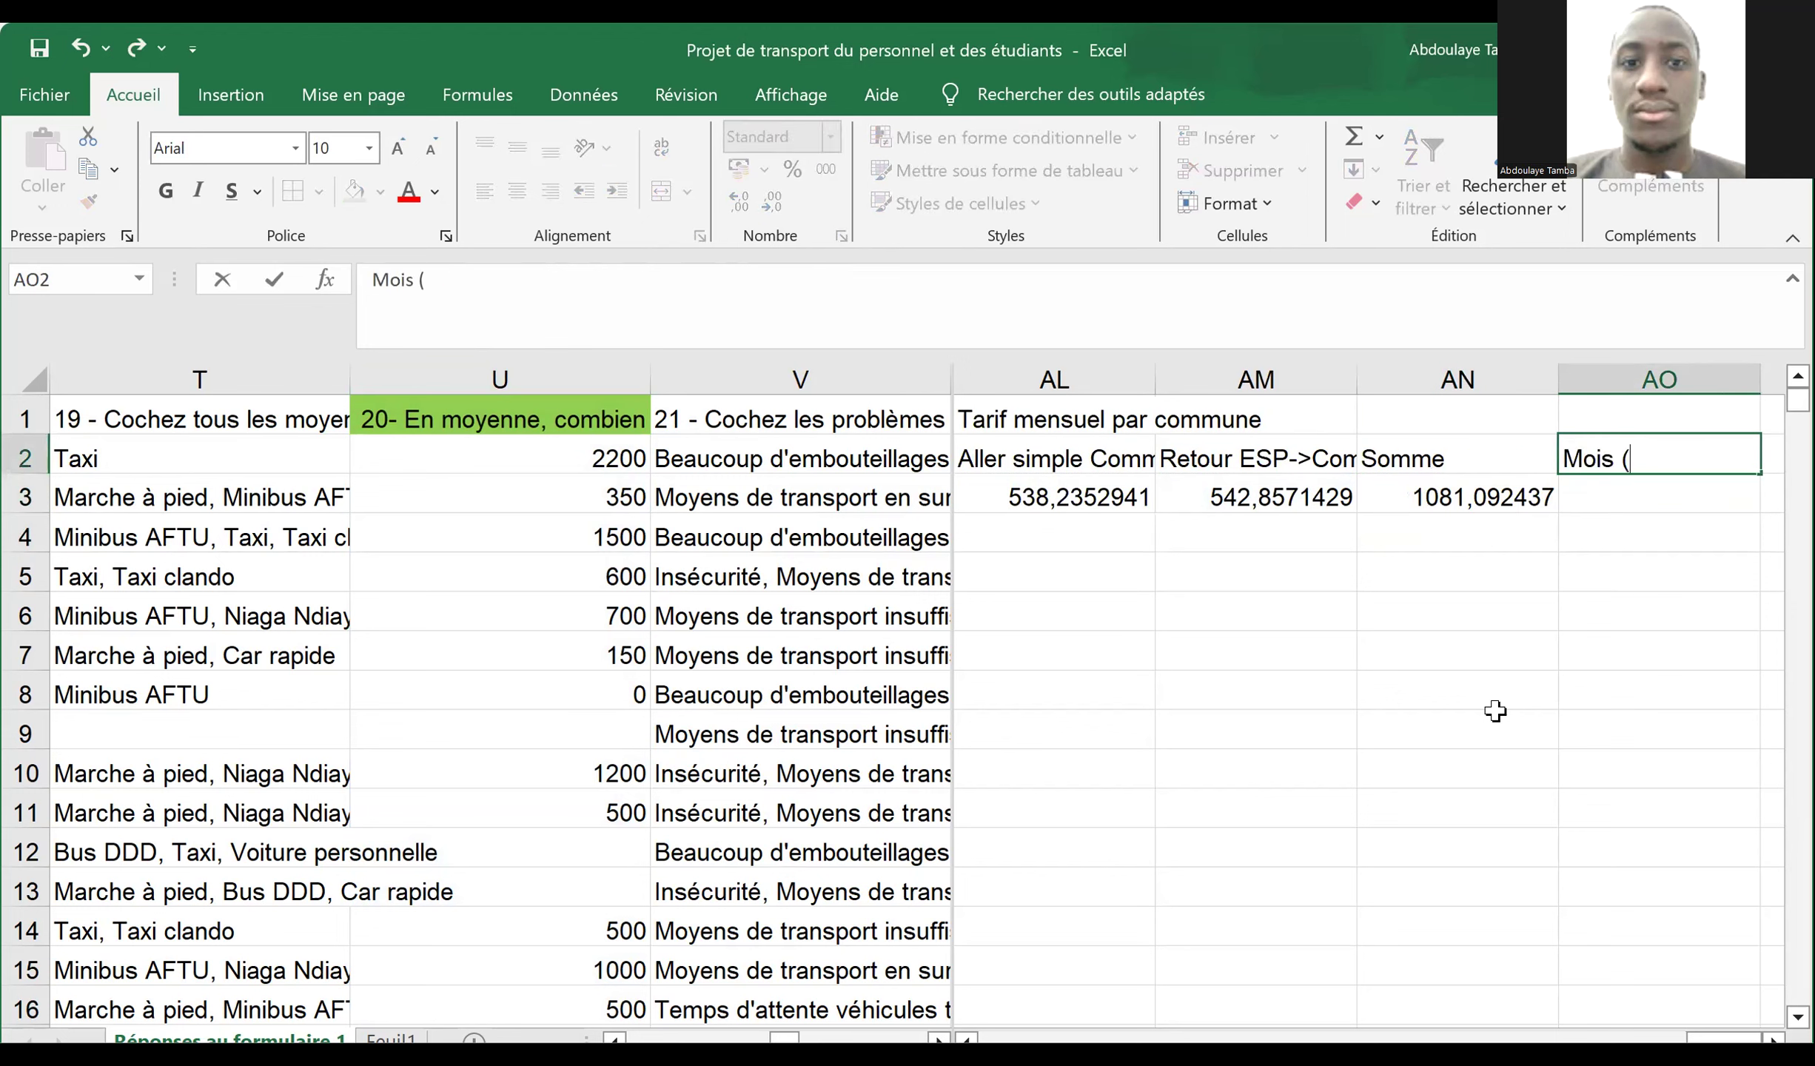
text(20fois))
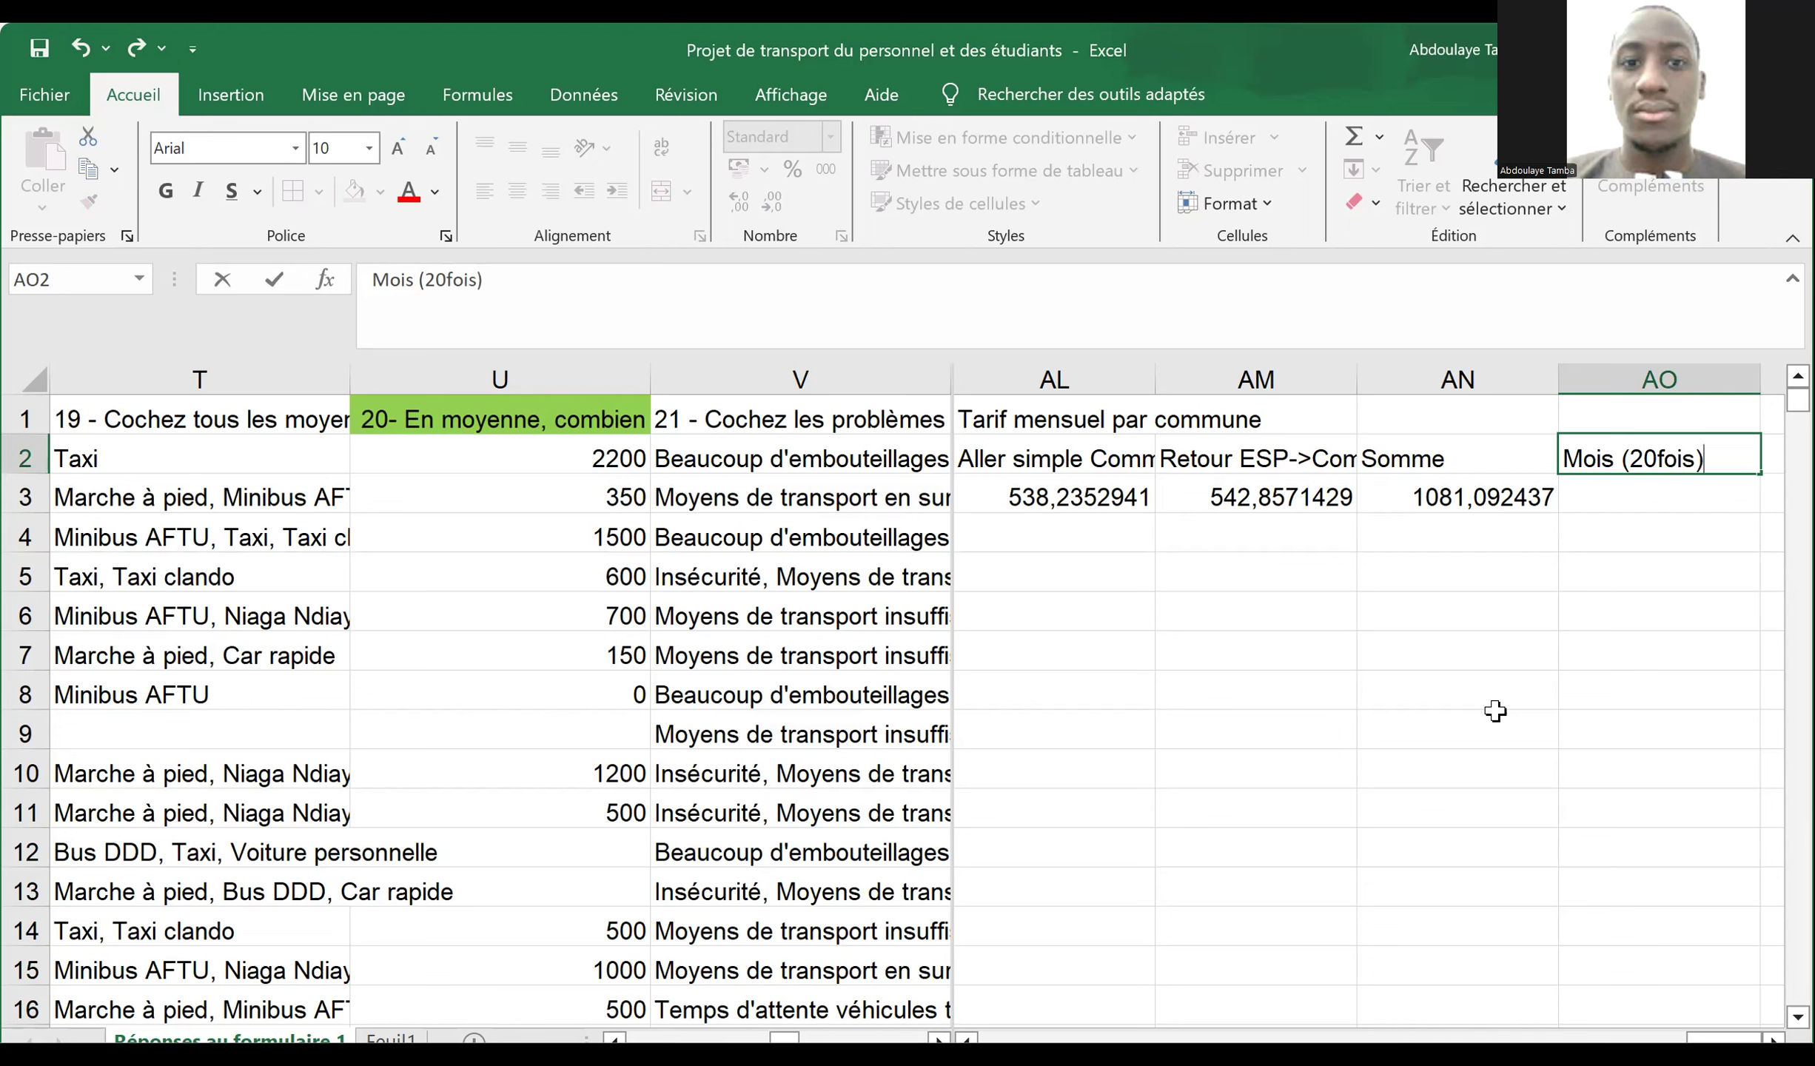
key(Return)
- Calculate the monthly fare for KEUR MASSAR in AO3 with the formula =AN3*20
text(=)
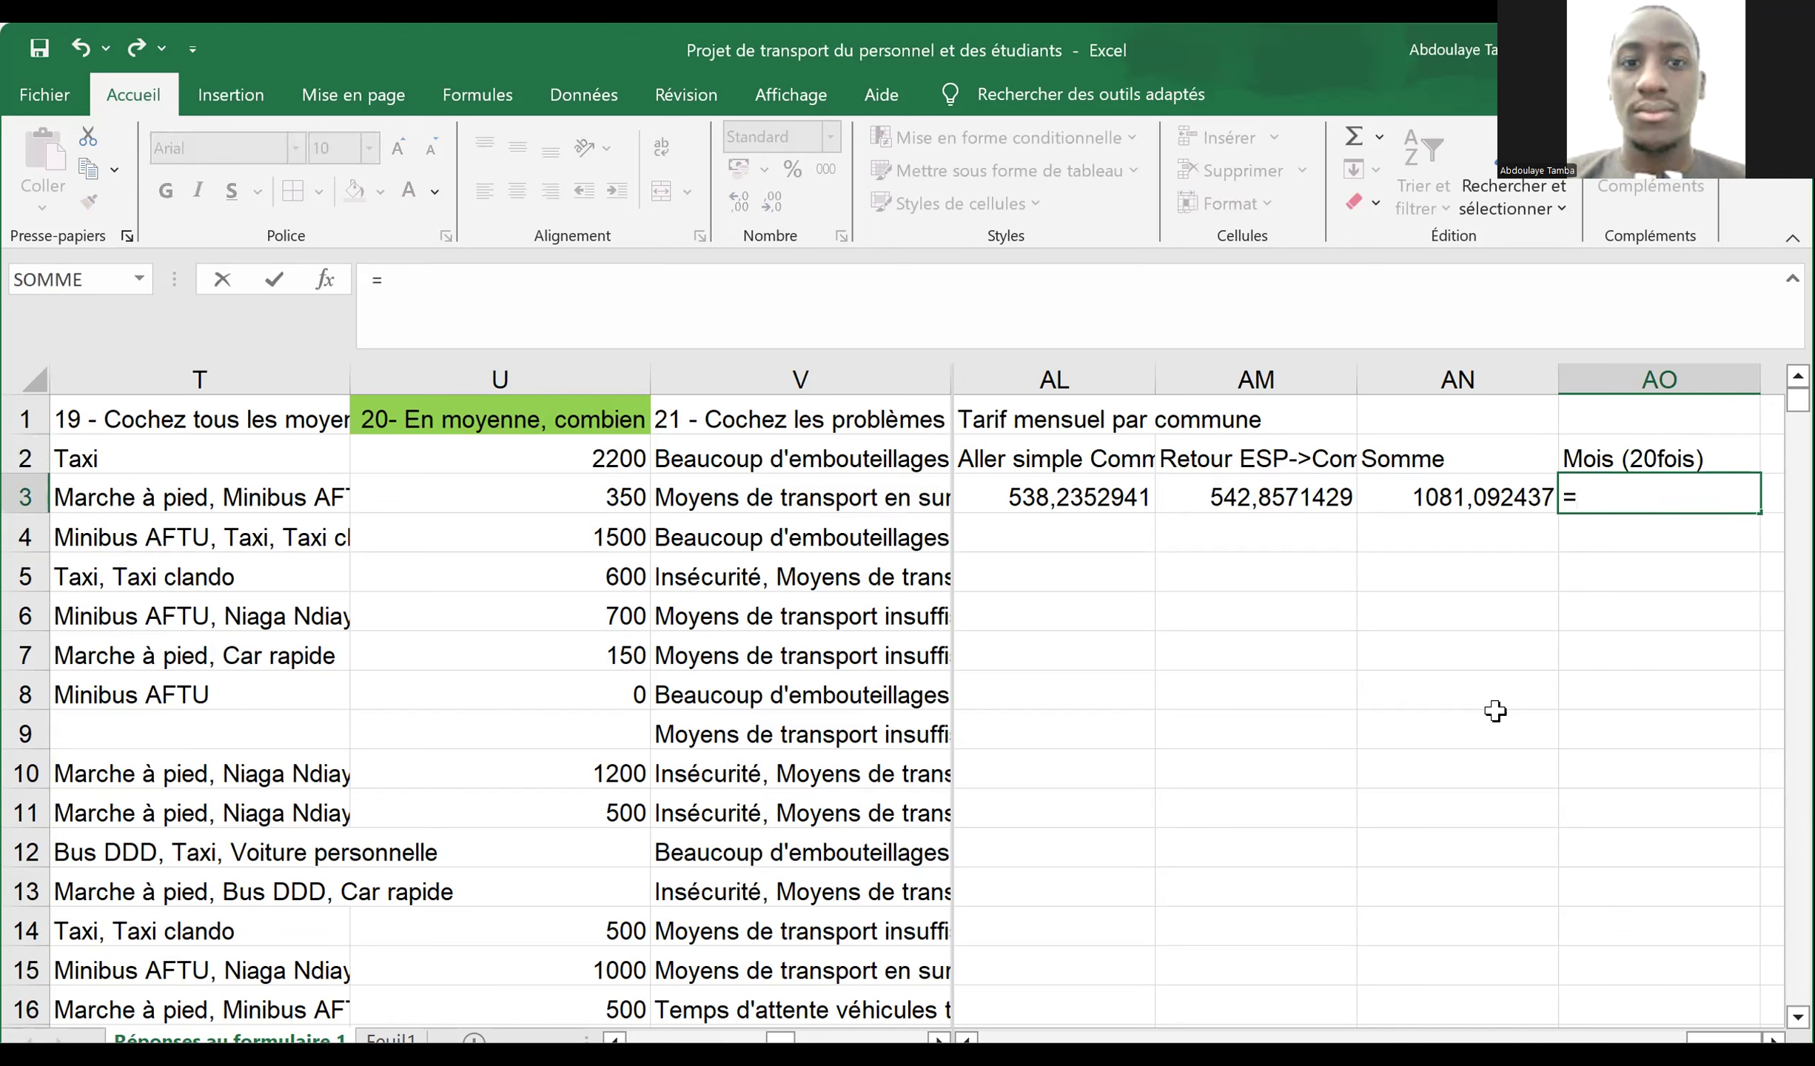
key(Left)
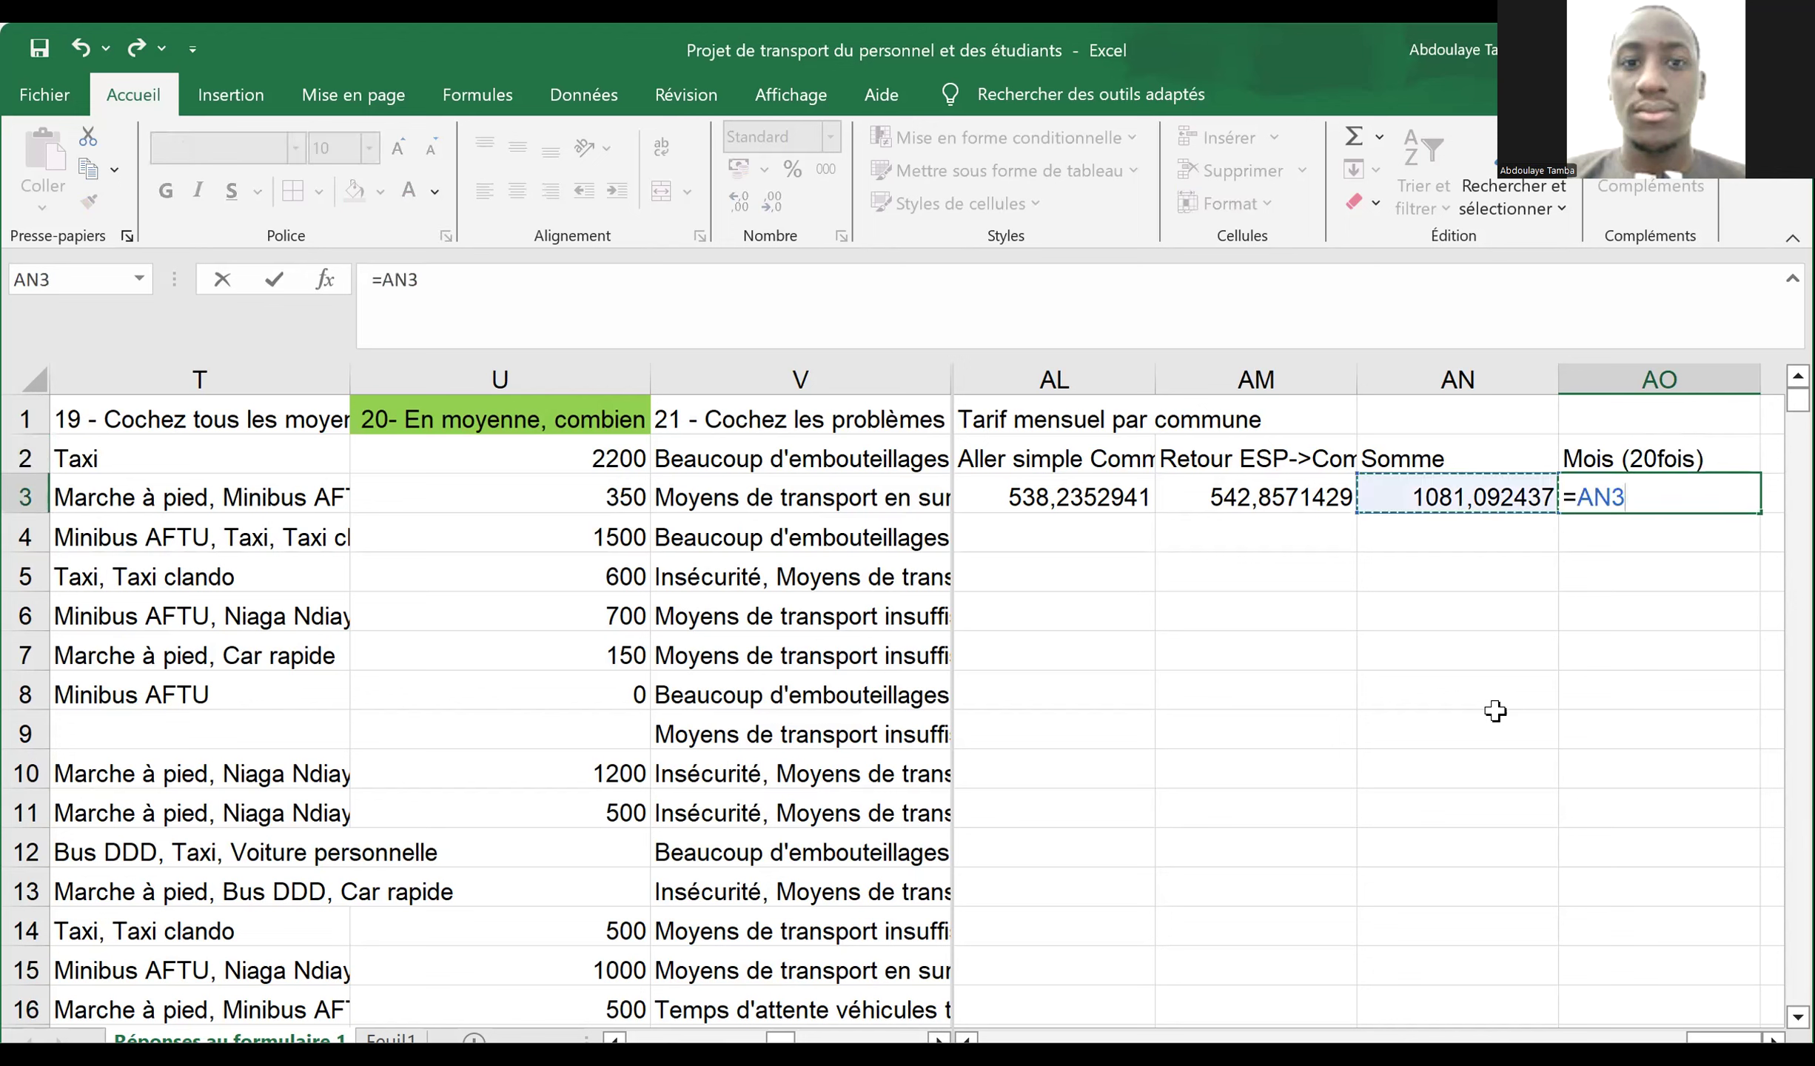
text(*20)
key(Return)
key(Up)
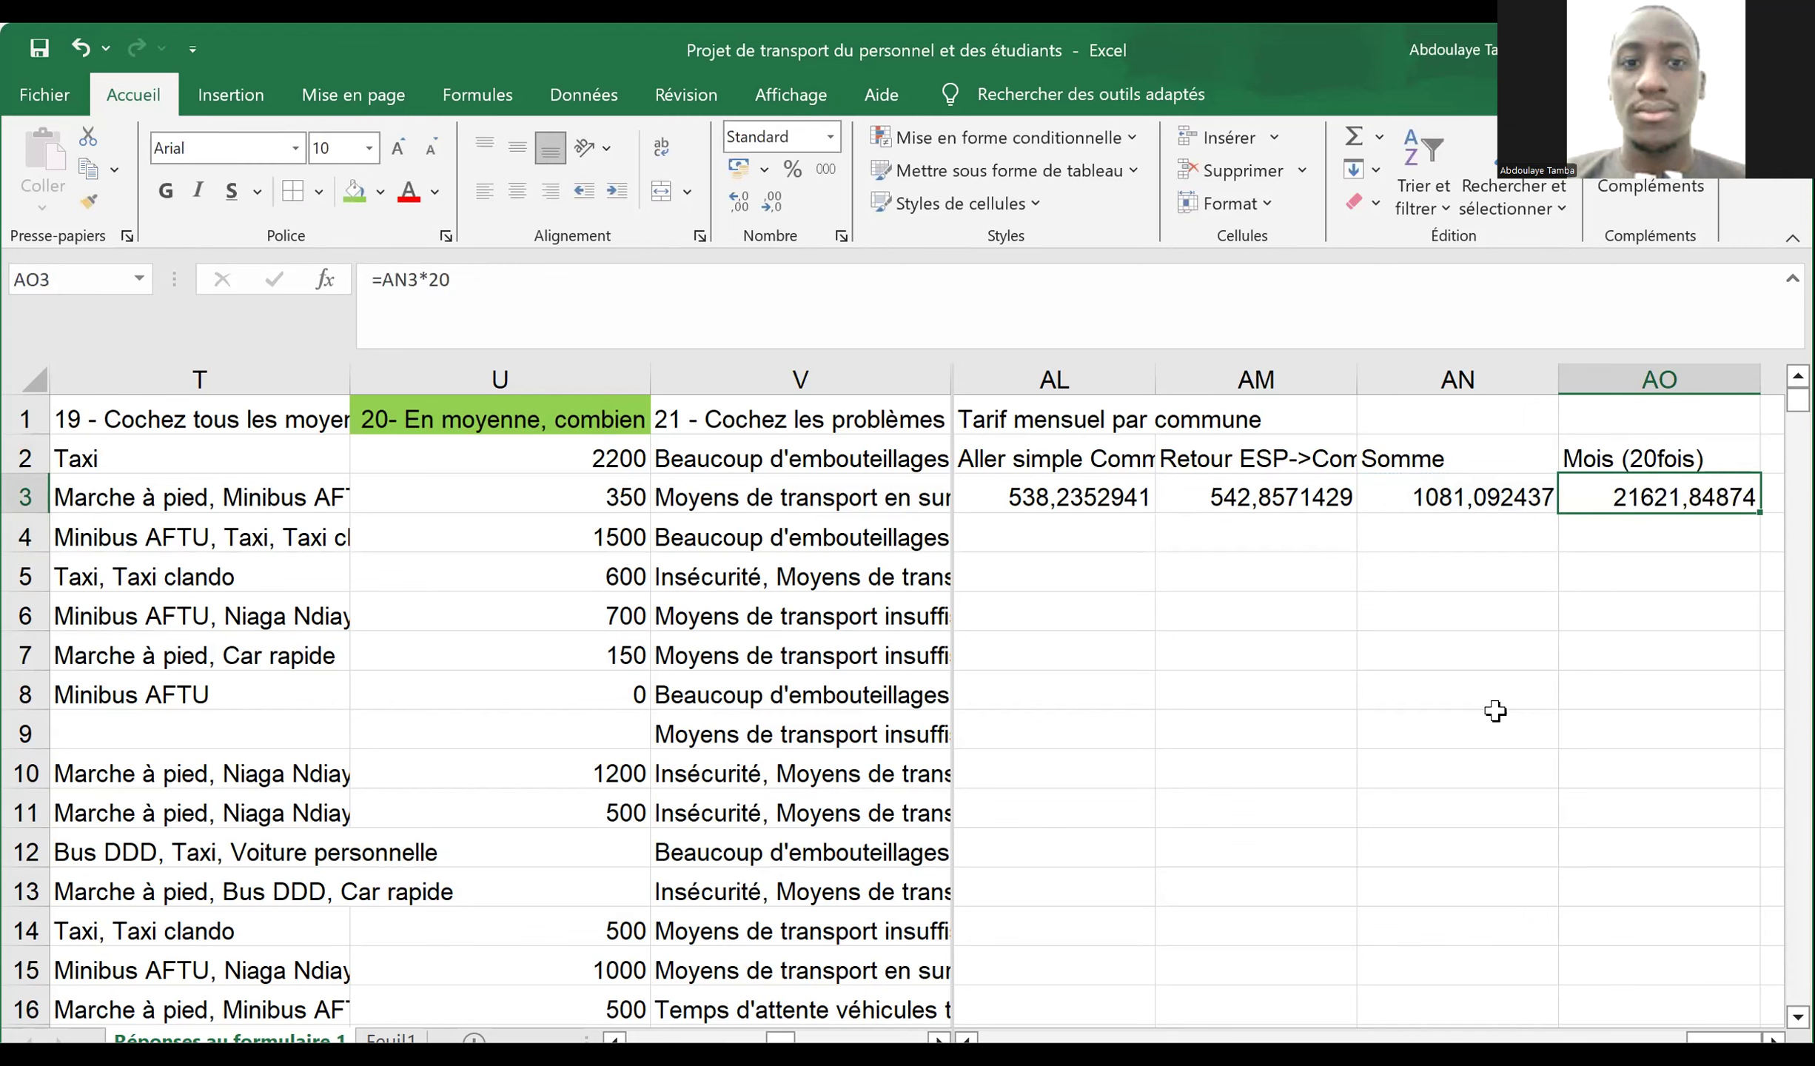
key(Right)
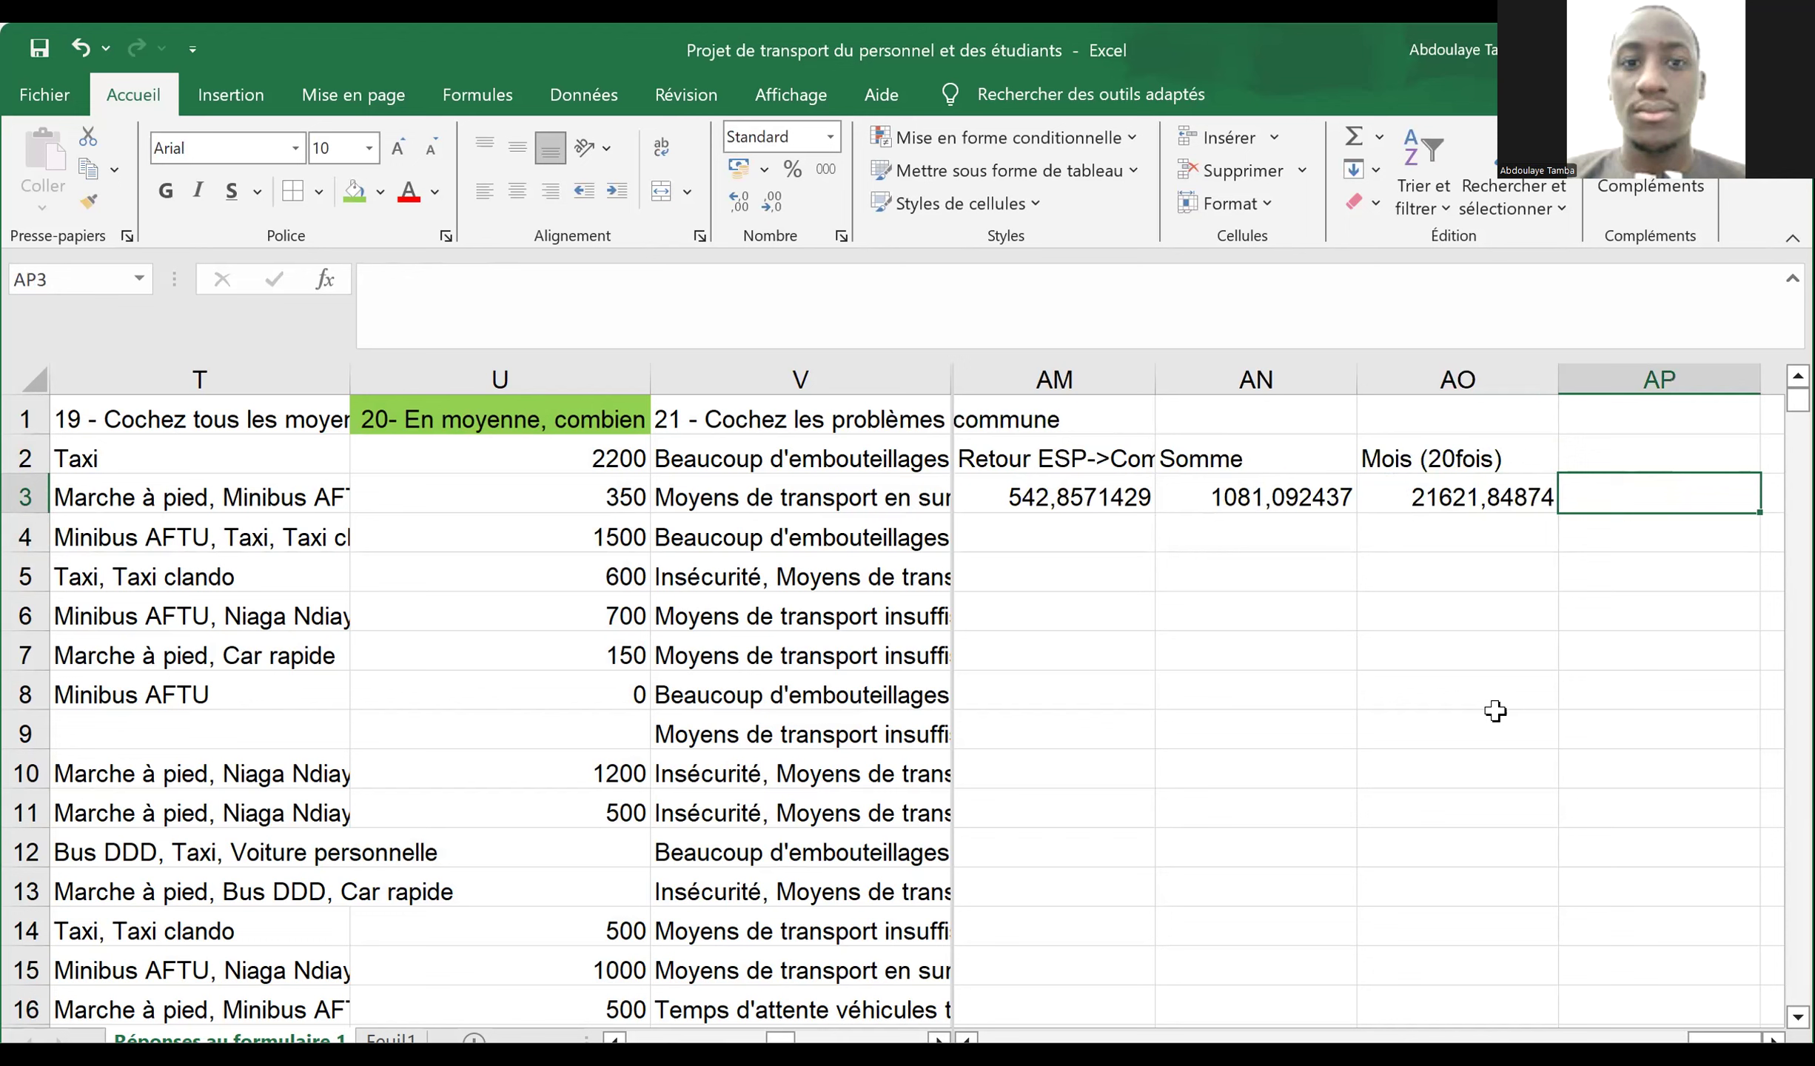
key(Left)
key(Left)
key(Left)
key(Left)
key(Left)
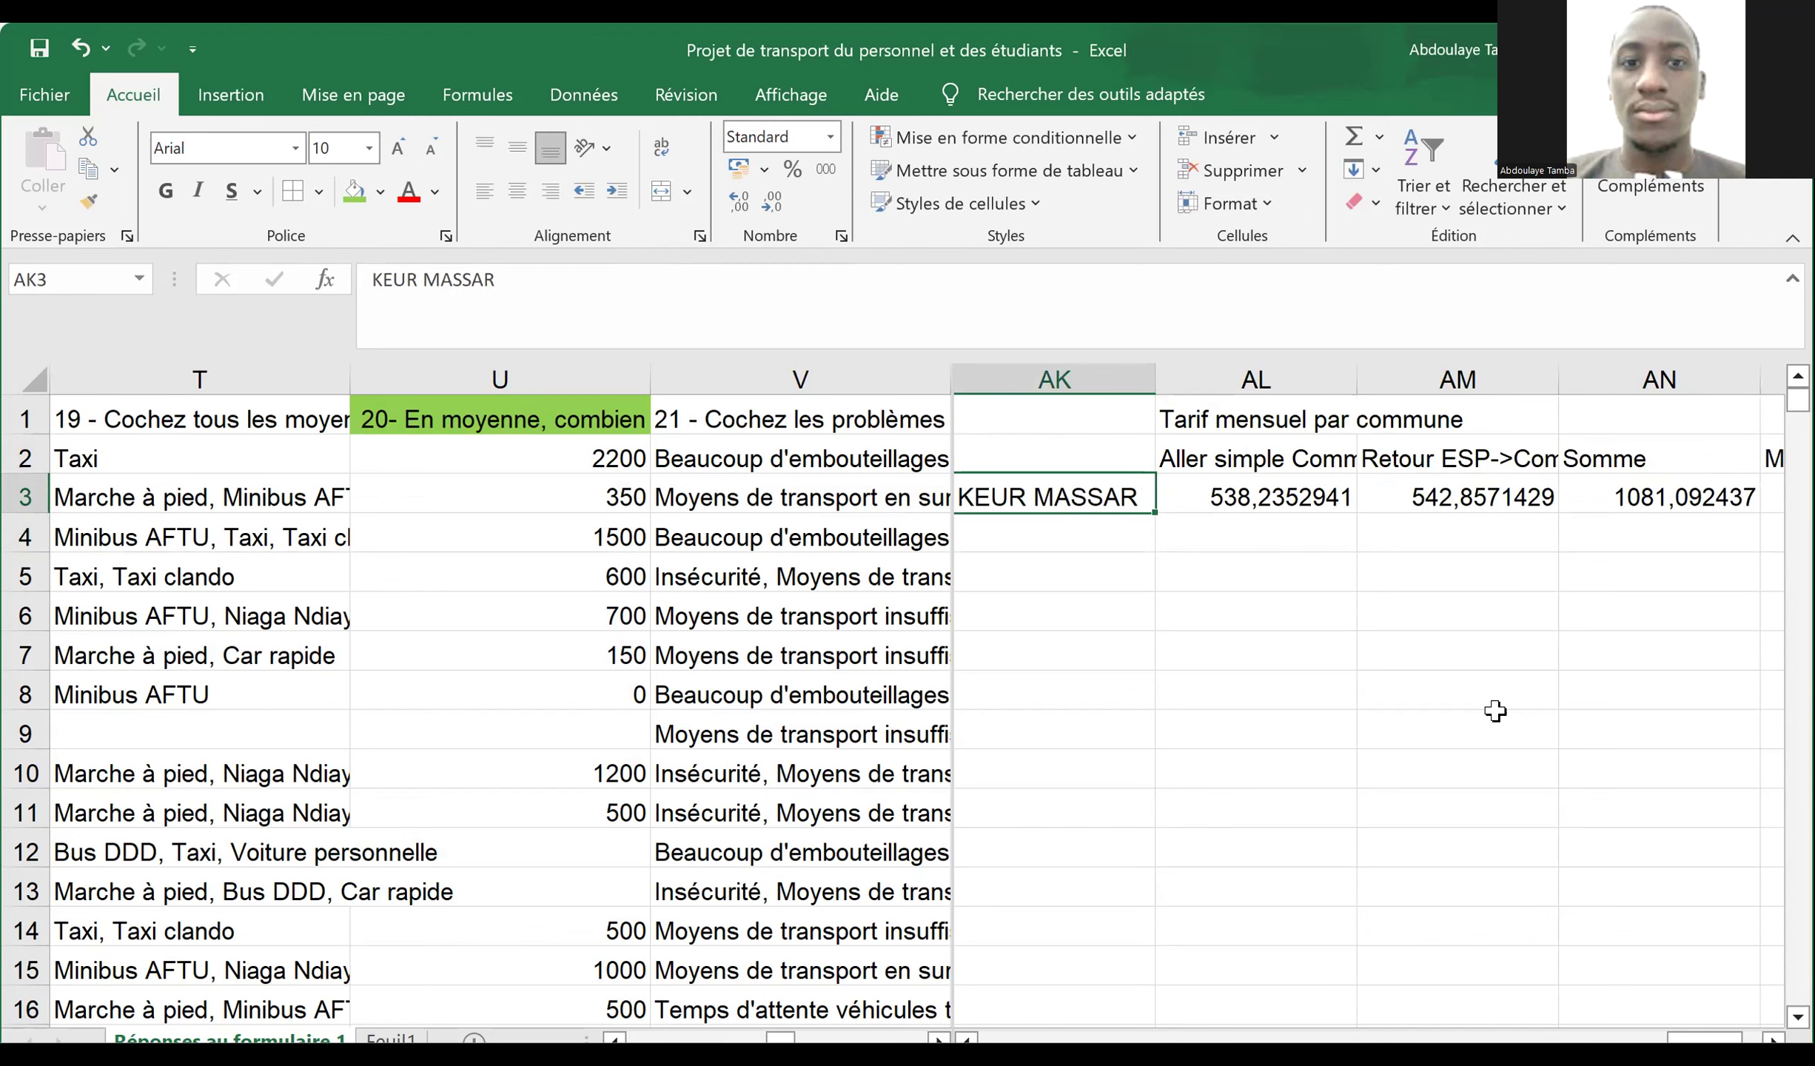
key(Left)
key(Right)
key(Left)
key(Right)
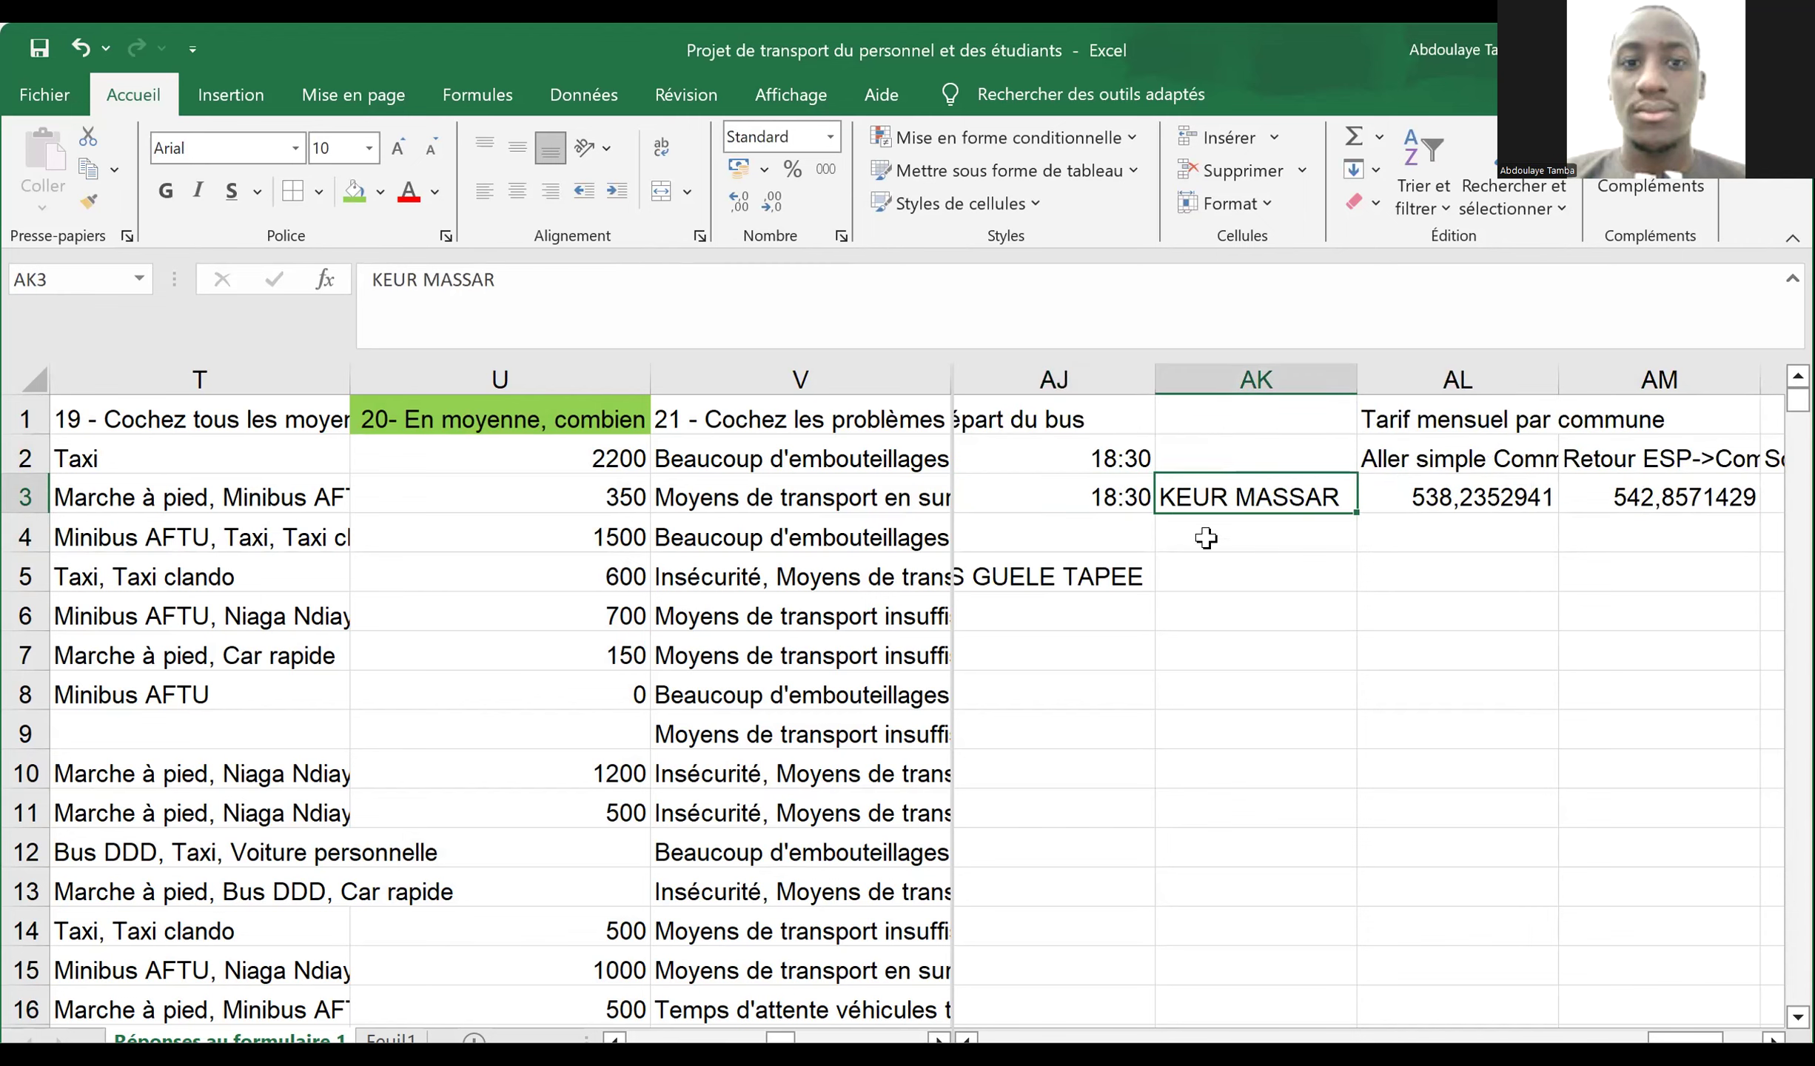
- Copy the commune names GRAND YOFF, OUAKAM, NGOR YOFF and M'BAO from K3:K6 in the survey's commune column
scroll(419, 527, left, 3)
scroll(419, 527, left, 5)
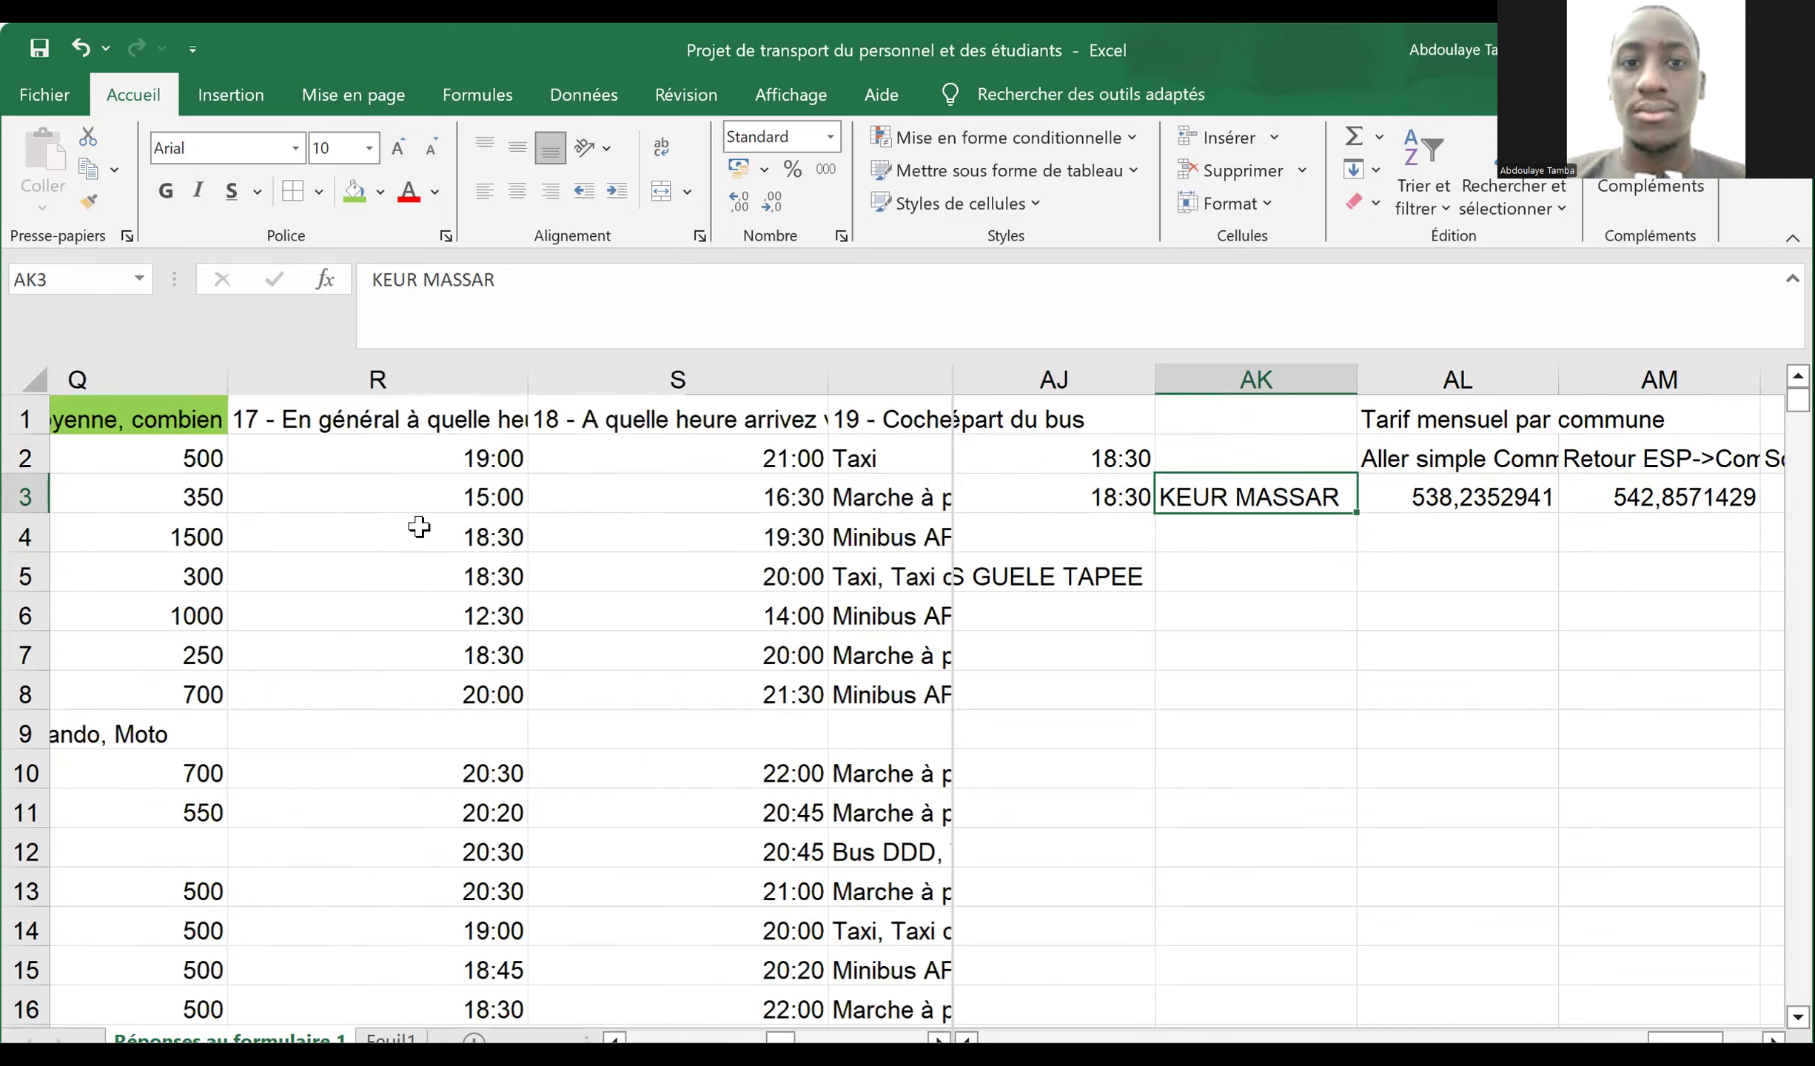
scroll(419, 527, left, 2)
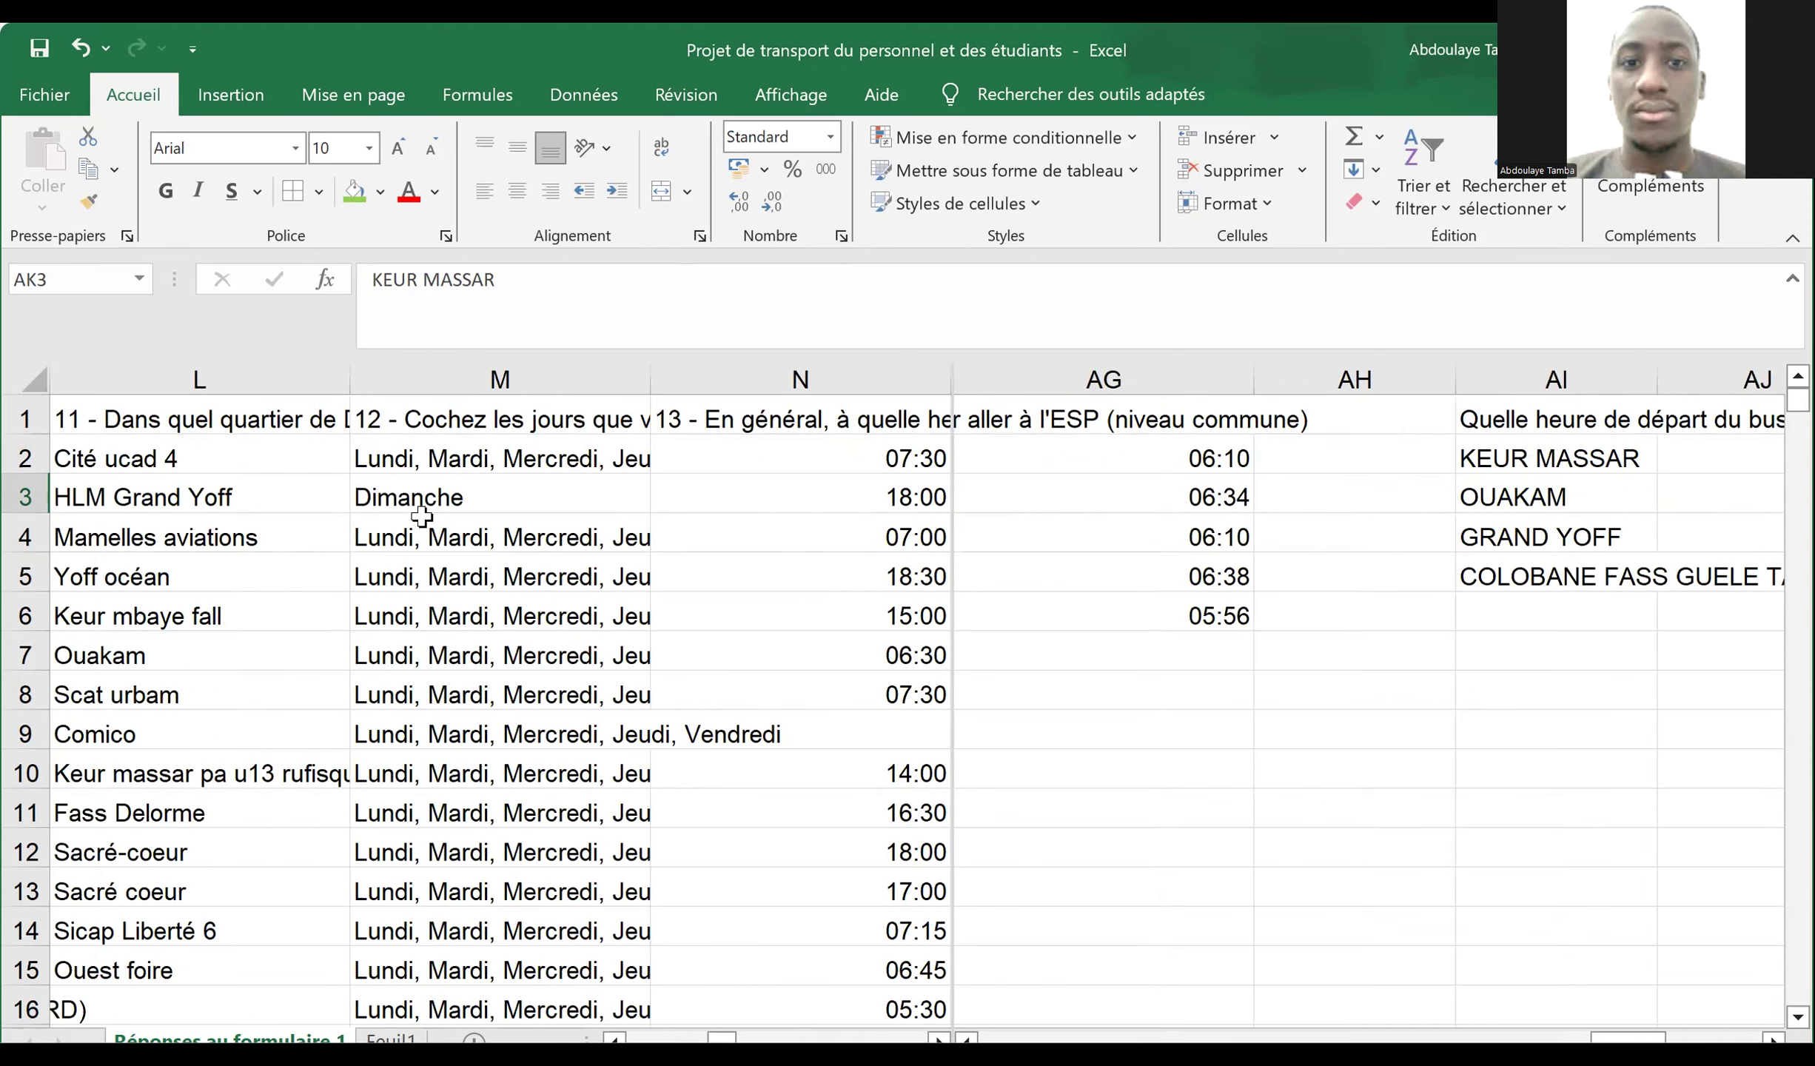
scroll(422, 517, left, 4)
scroll(421, 516, right, 1)
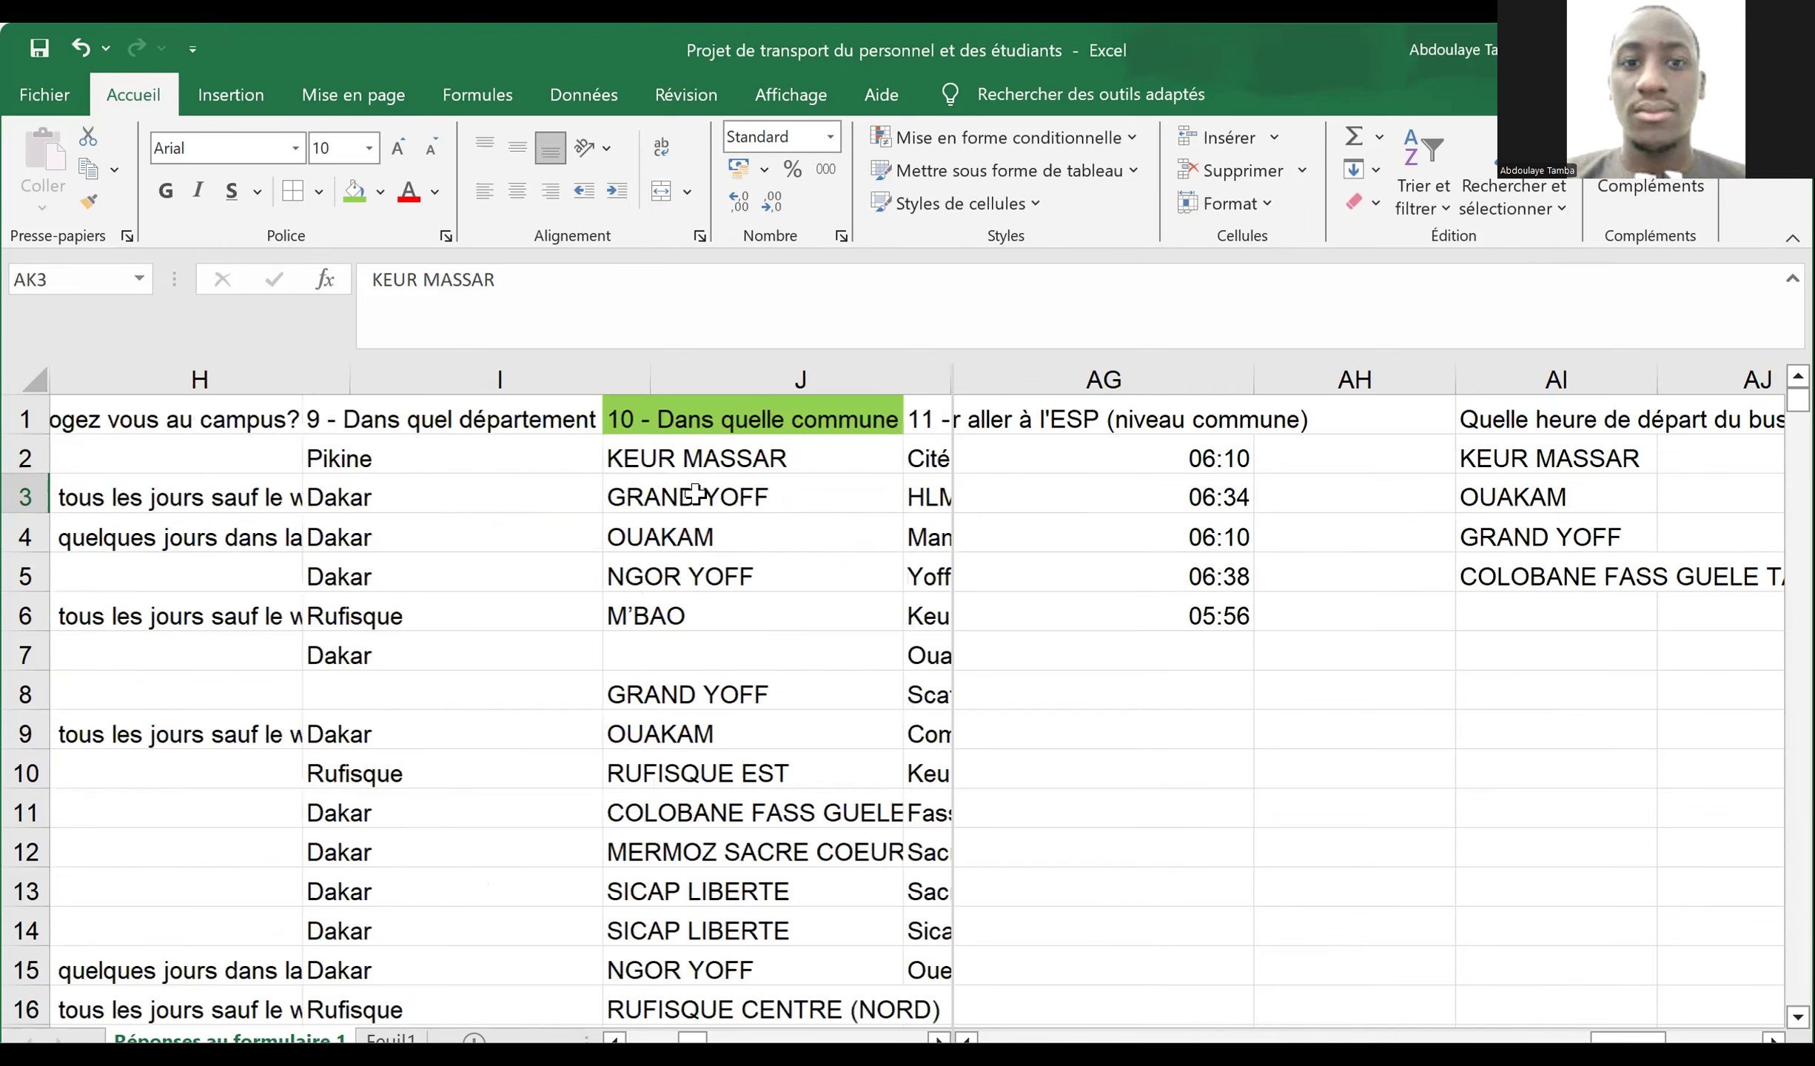
drag(696, 494, 716, 600)
key(ctrl+c)
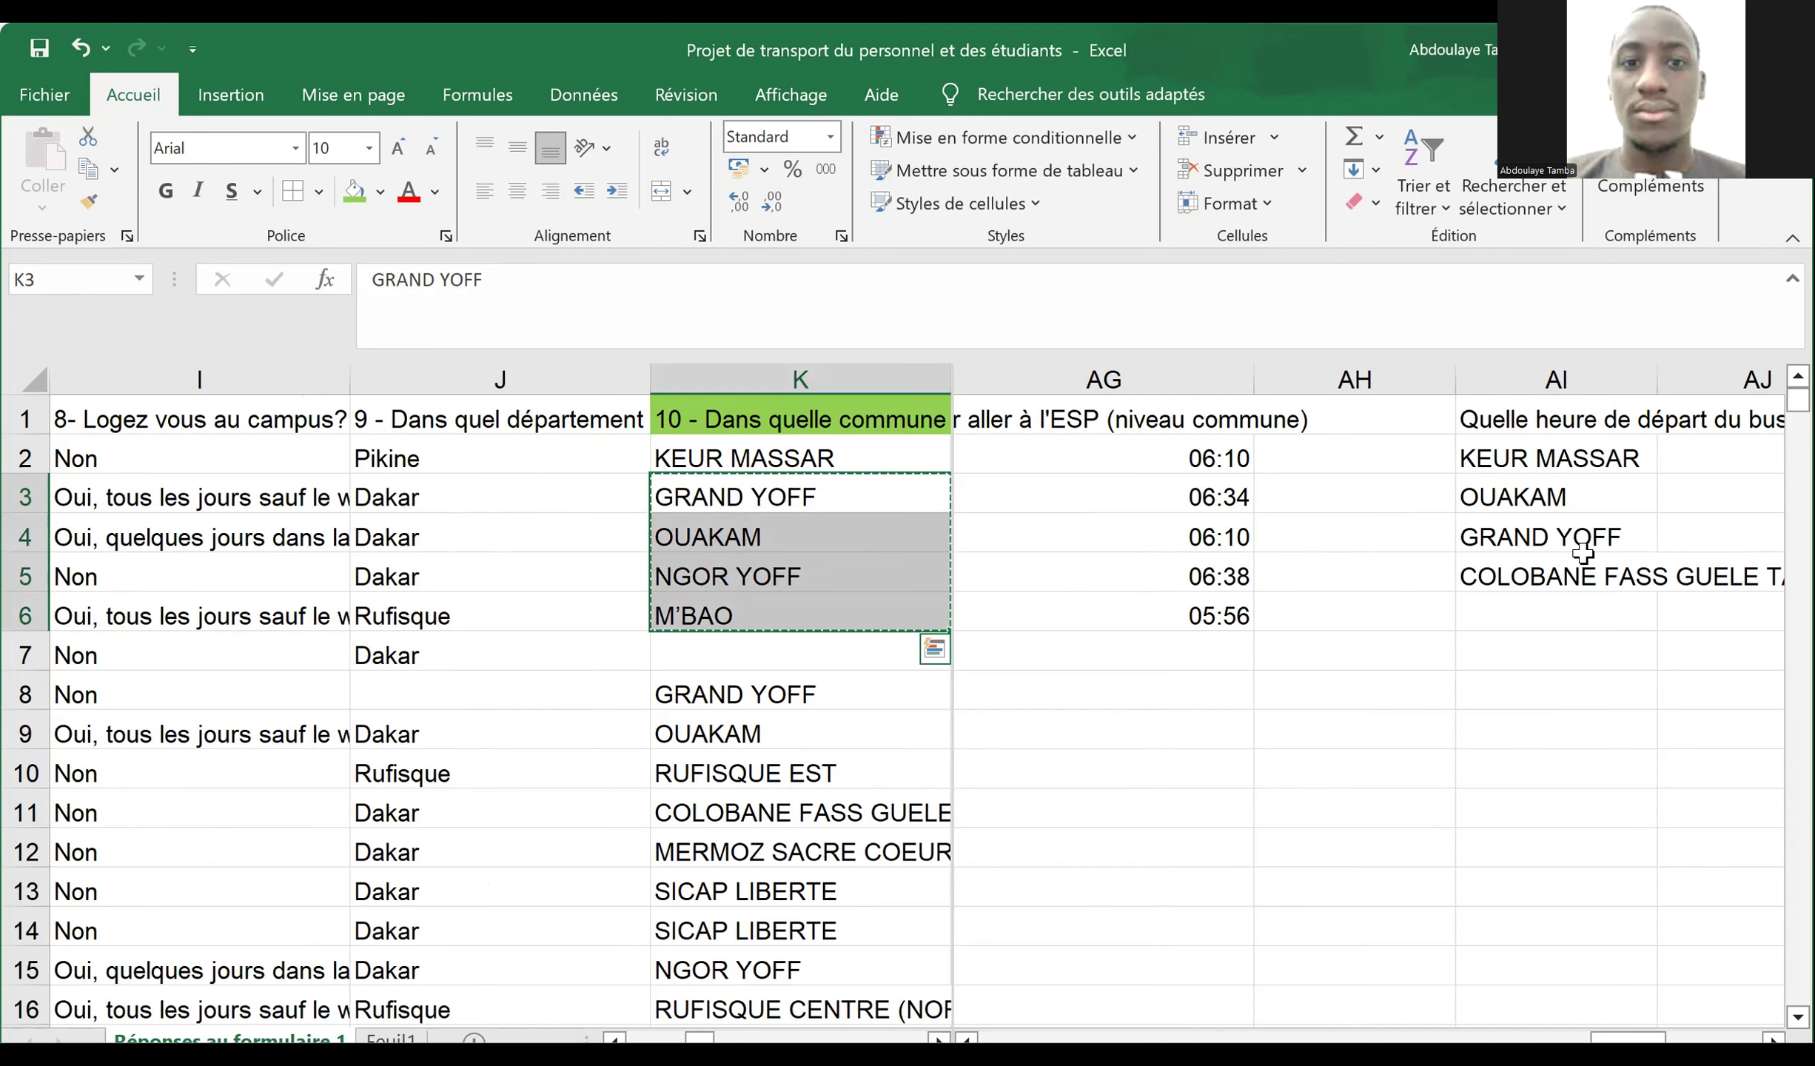
- Paste the copied commune names from AK4 downward, below KEUR MASSAR in the fare table
click(1582, 564)
key(Right)
key(Right)
key(Right)
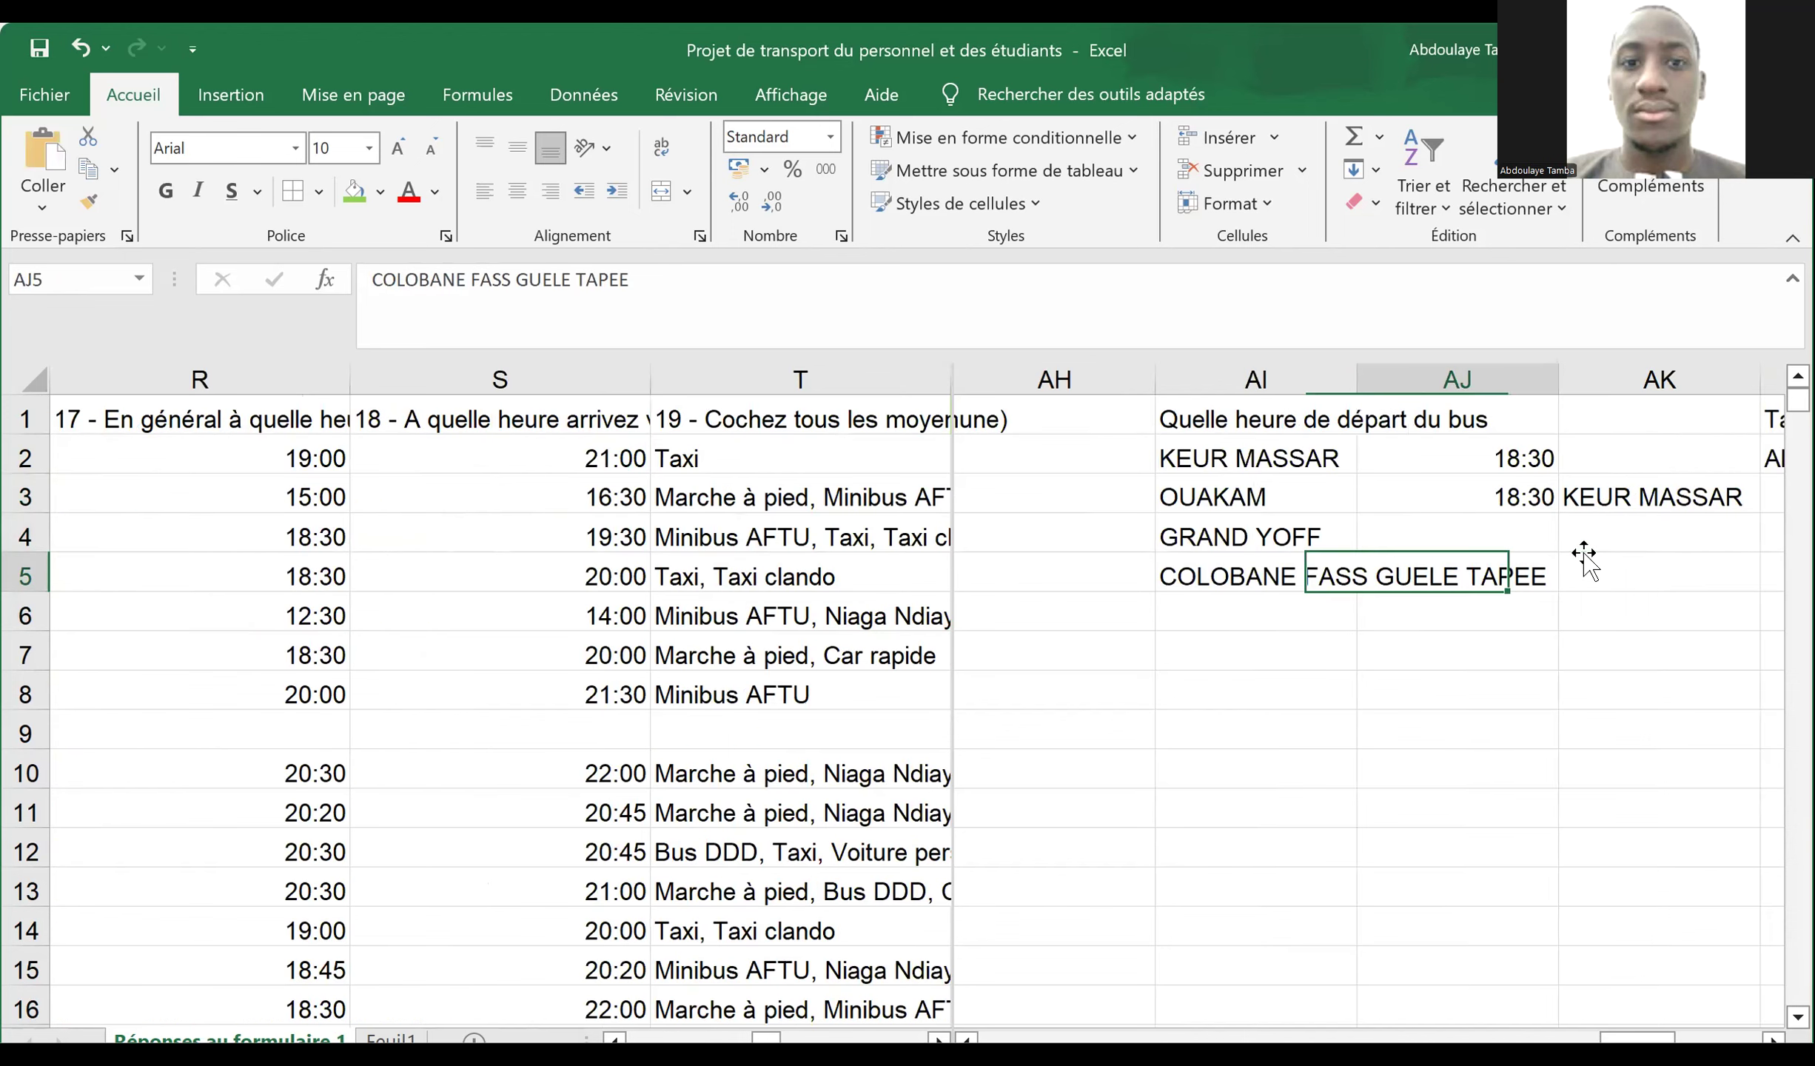
key(Left)
key(Up)
key(ctrl+v)
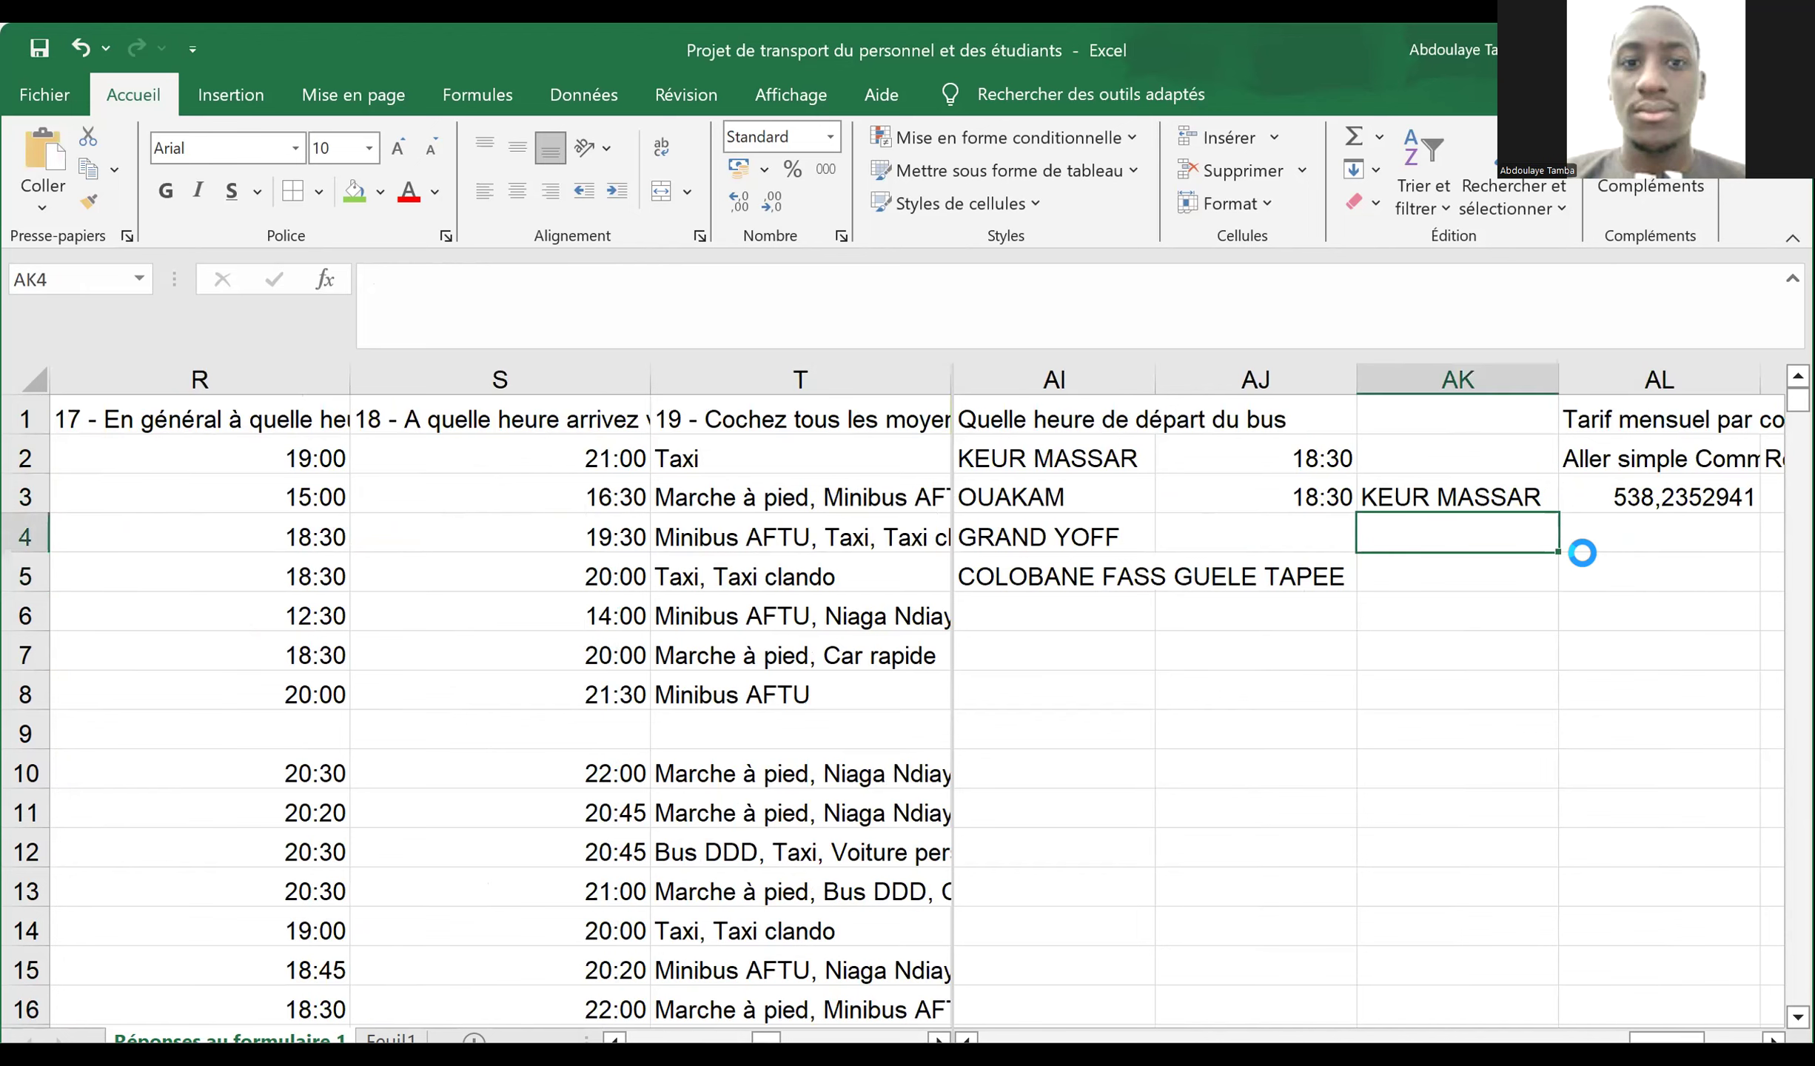
- Fill the outbound, return and sum formulas of AL3:AN3 down to row 7 and check the formulas in row 4
key(Right)
key(Right)
key(Right)
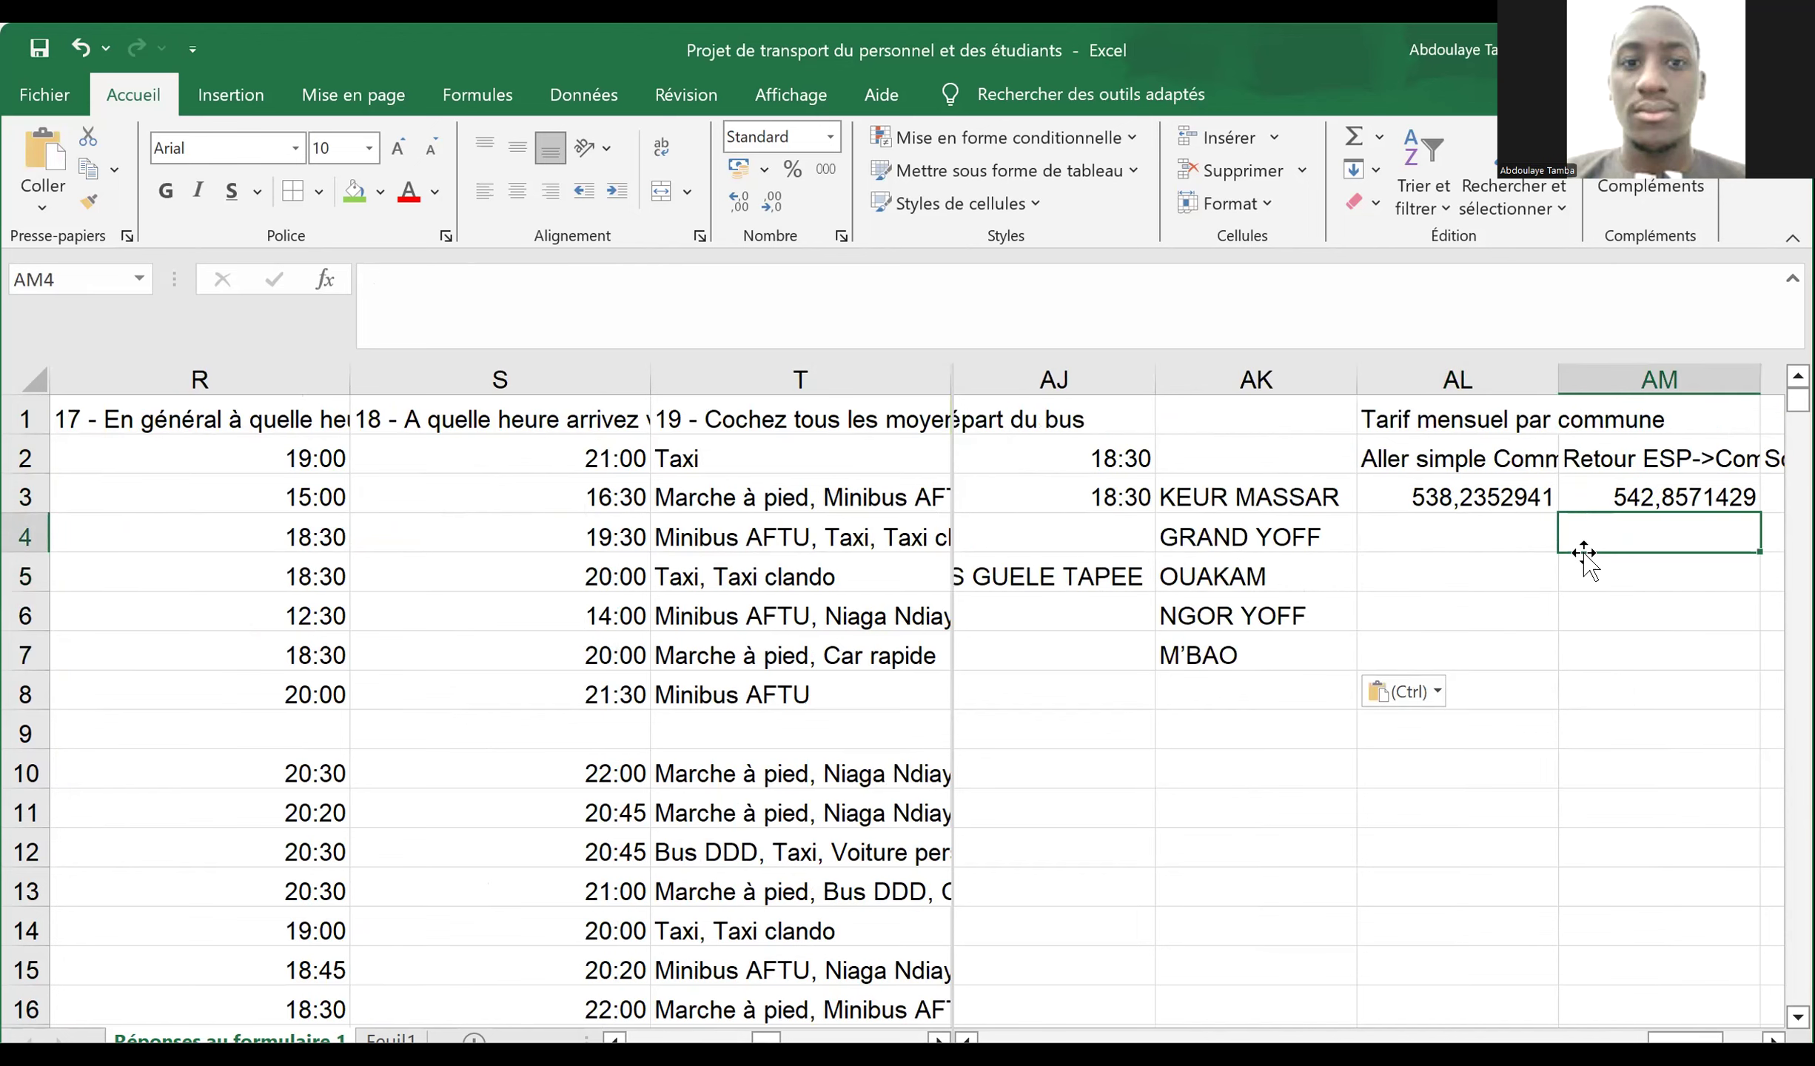
drag(1327, 487, 1764, 676)
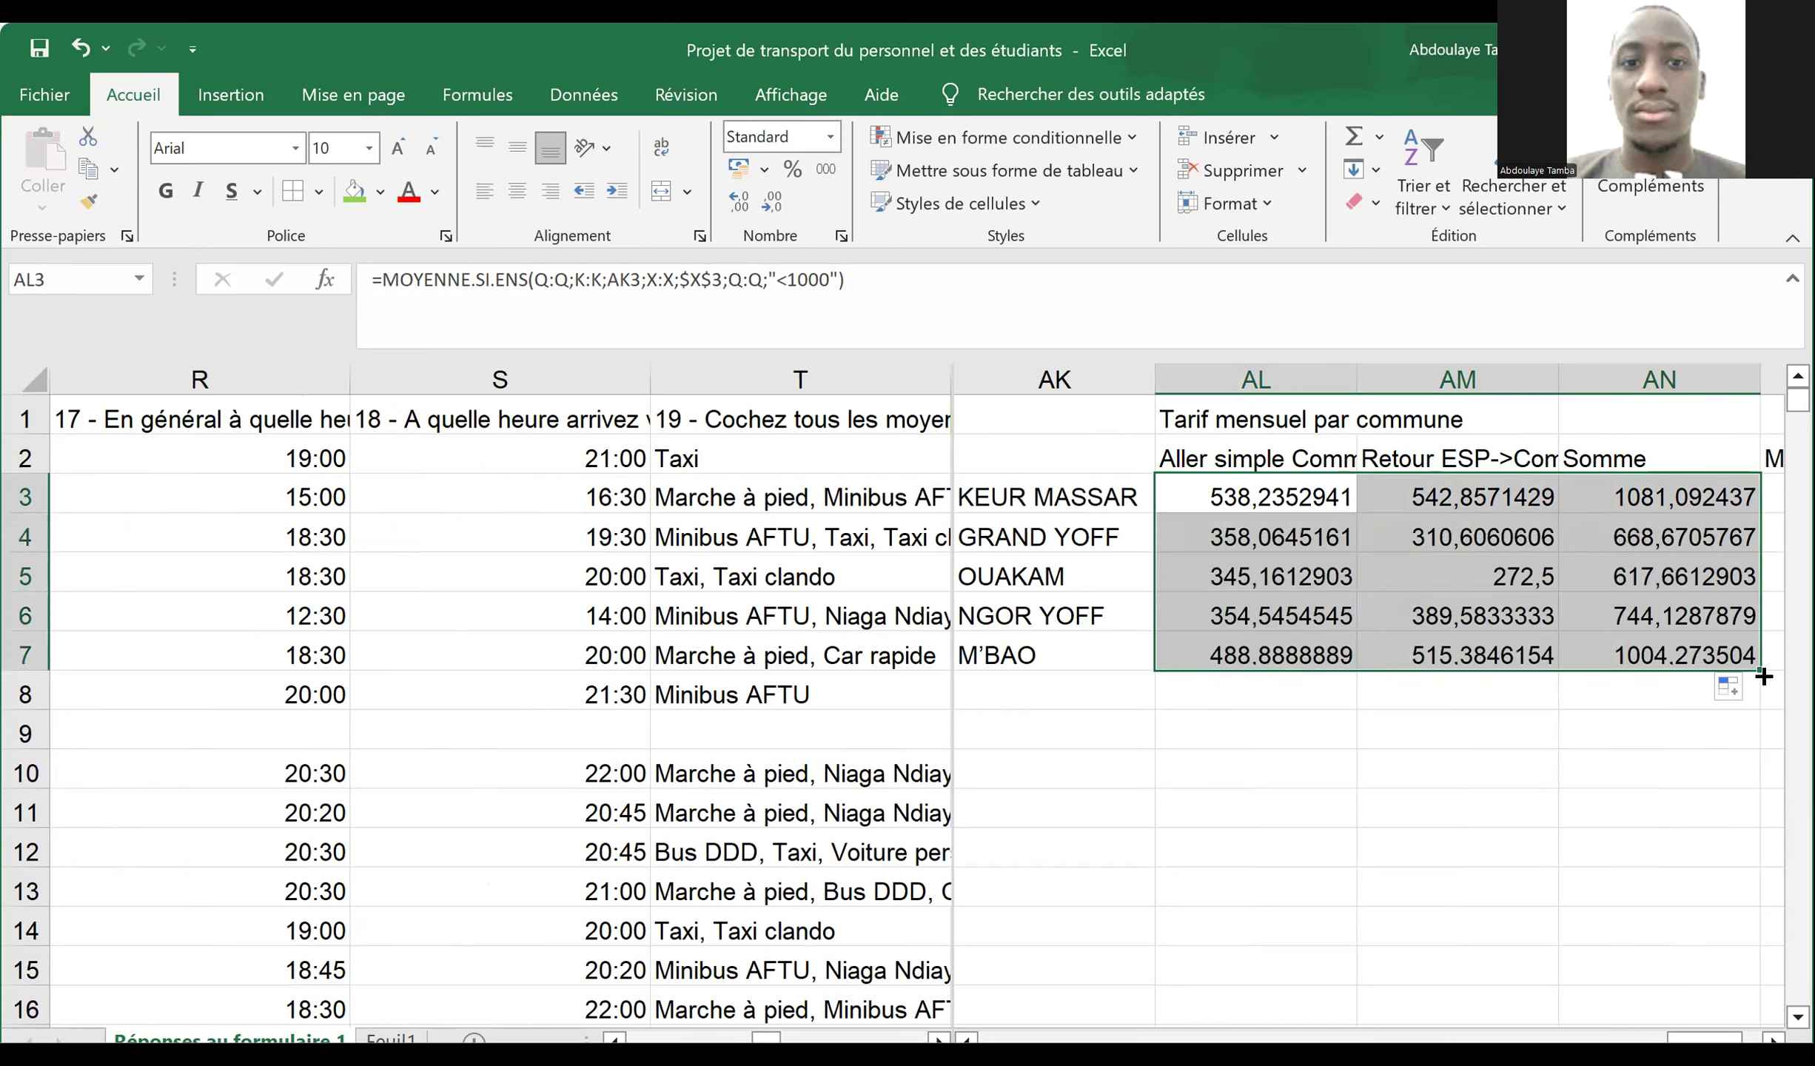
click(1304, 524)
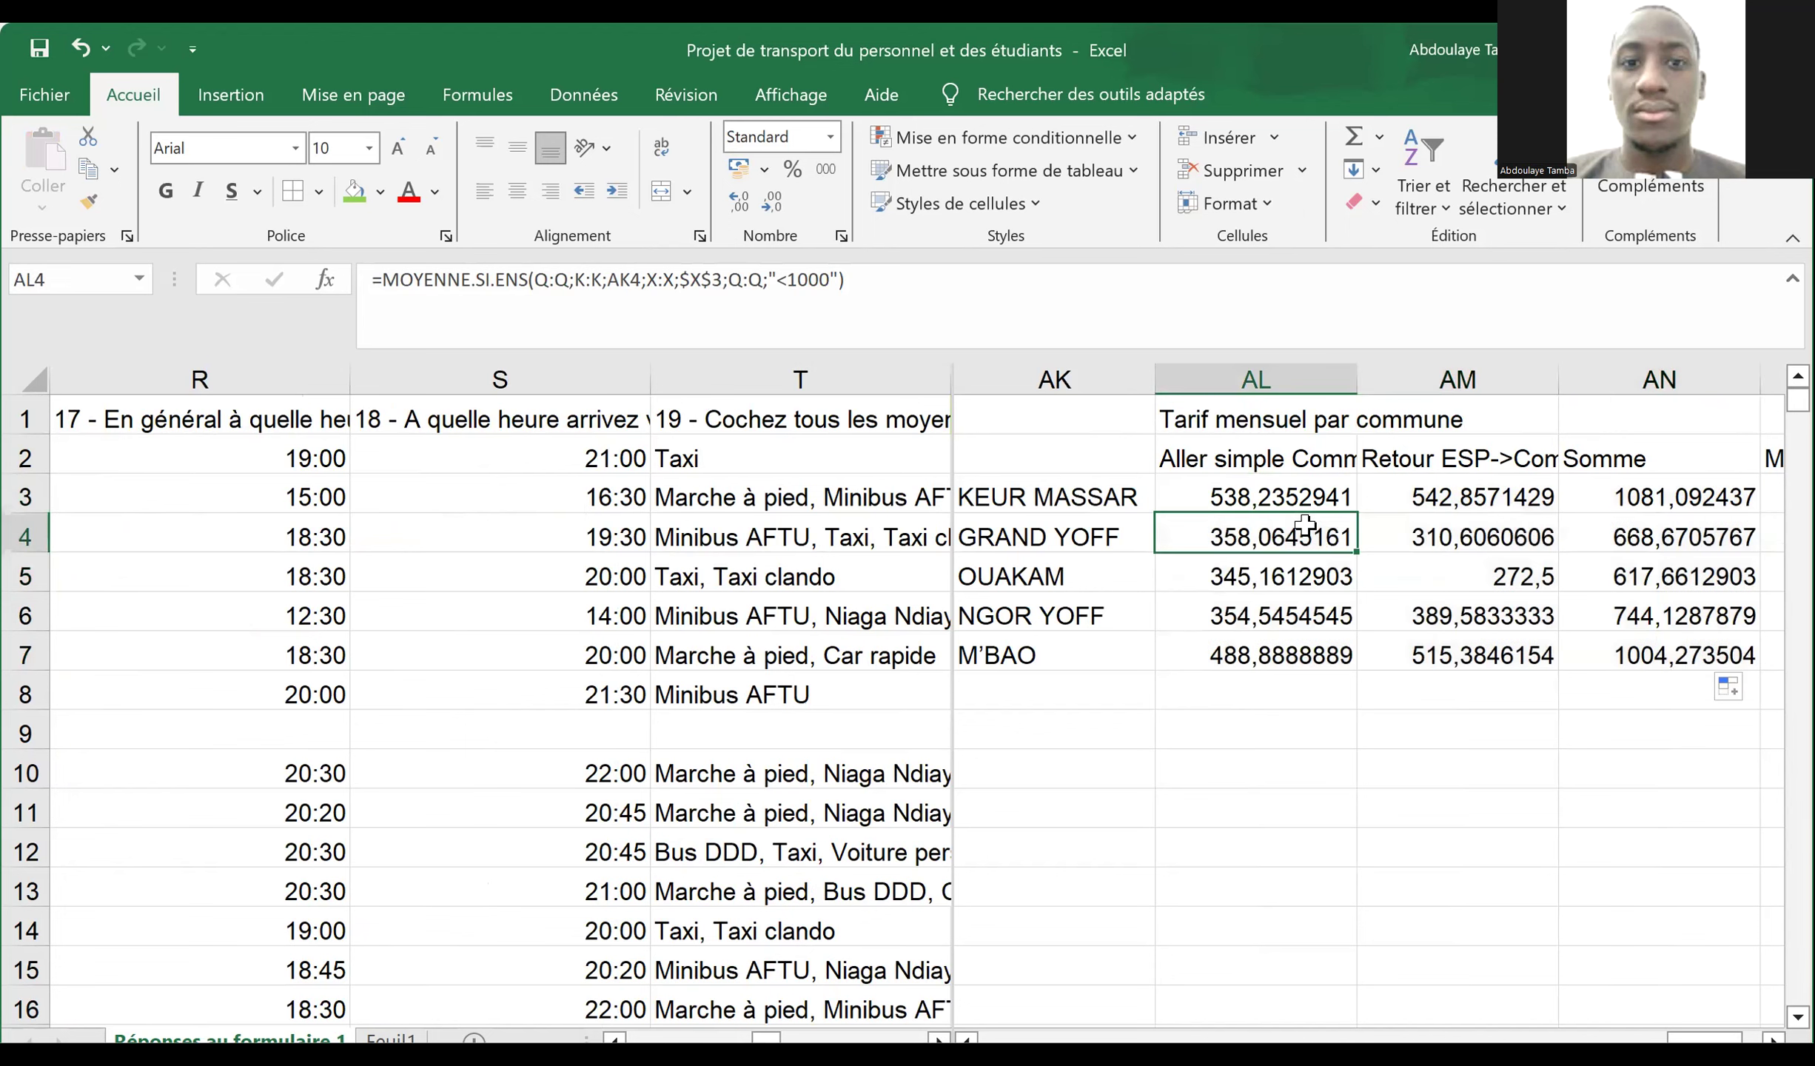
click(1451, 527)
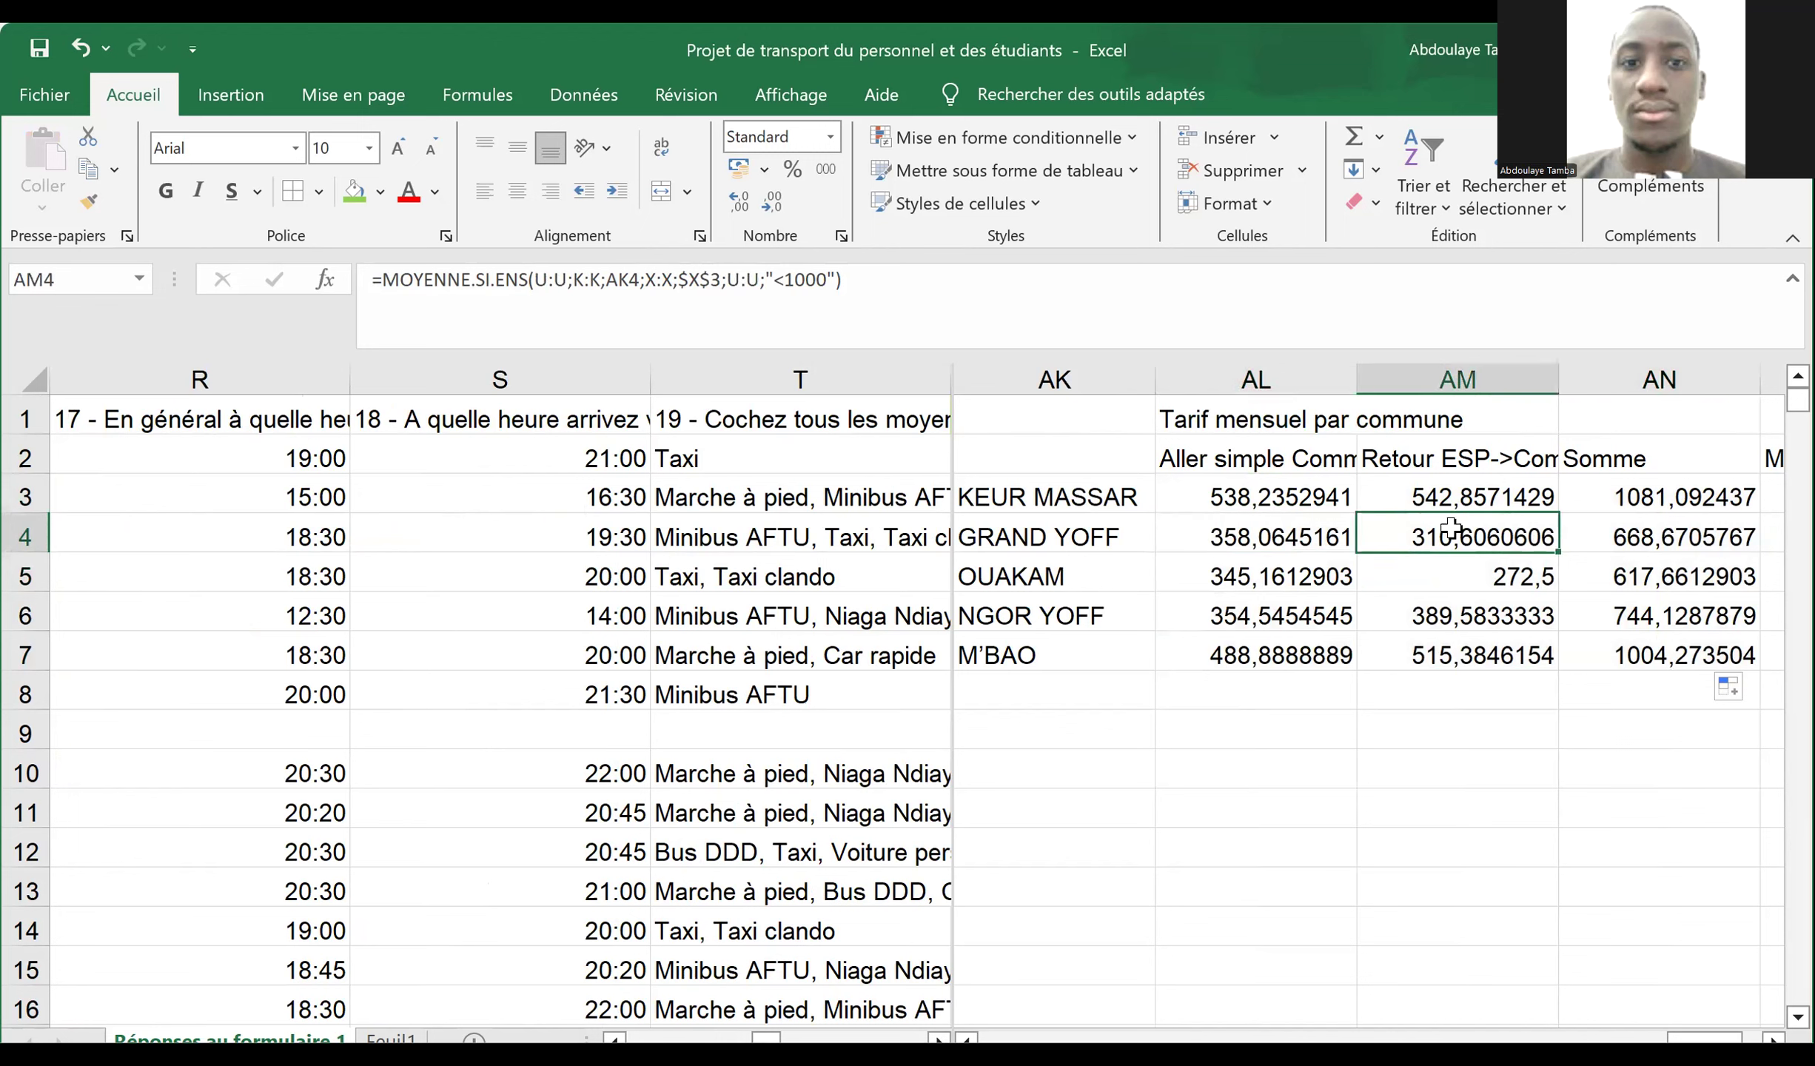
click(1604, 538)
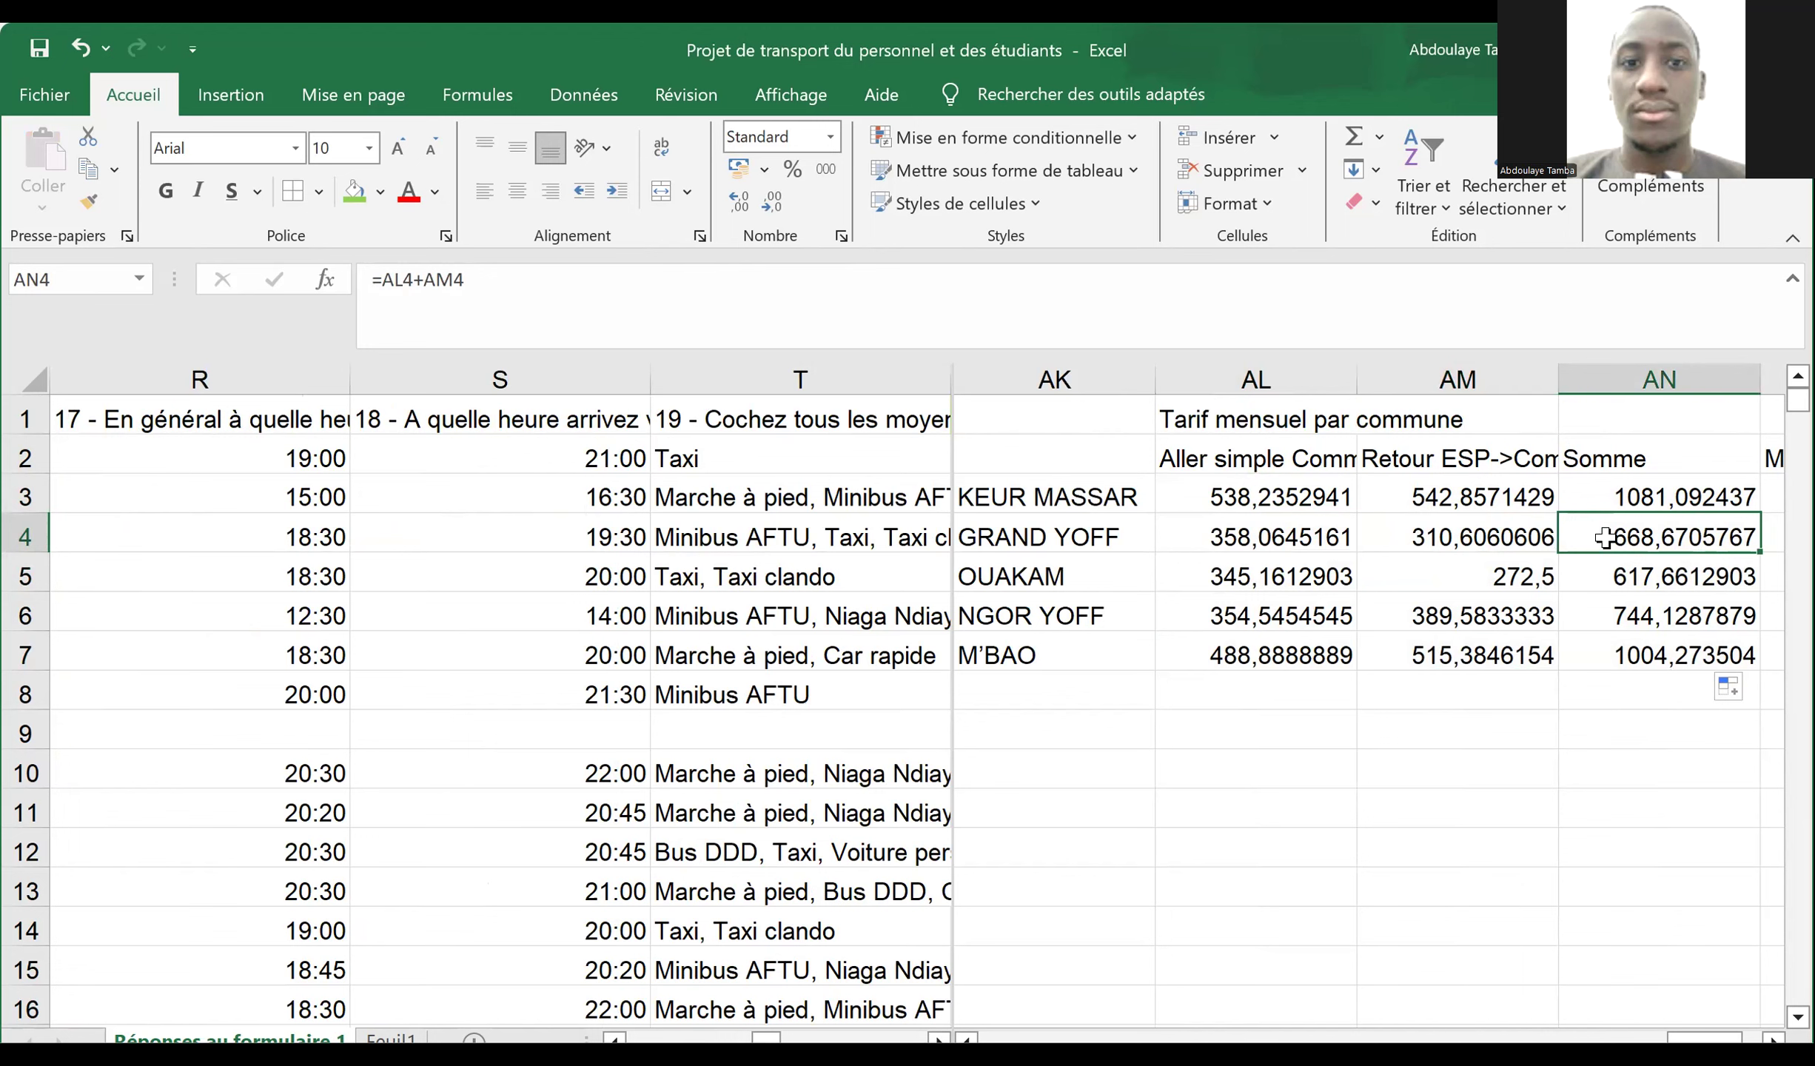
- Extend the monthly fare formula from AO3 down to AO7 for the other communes
key(Right)
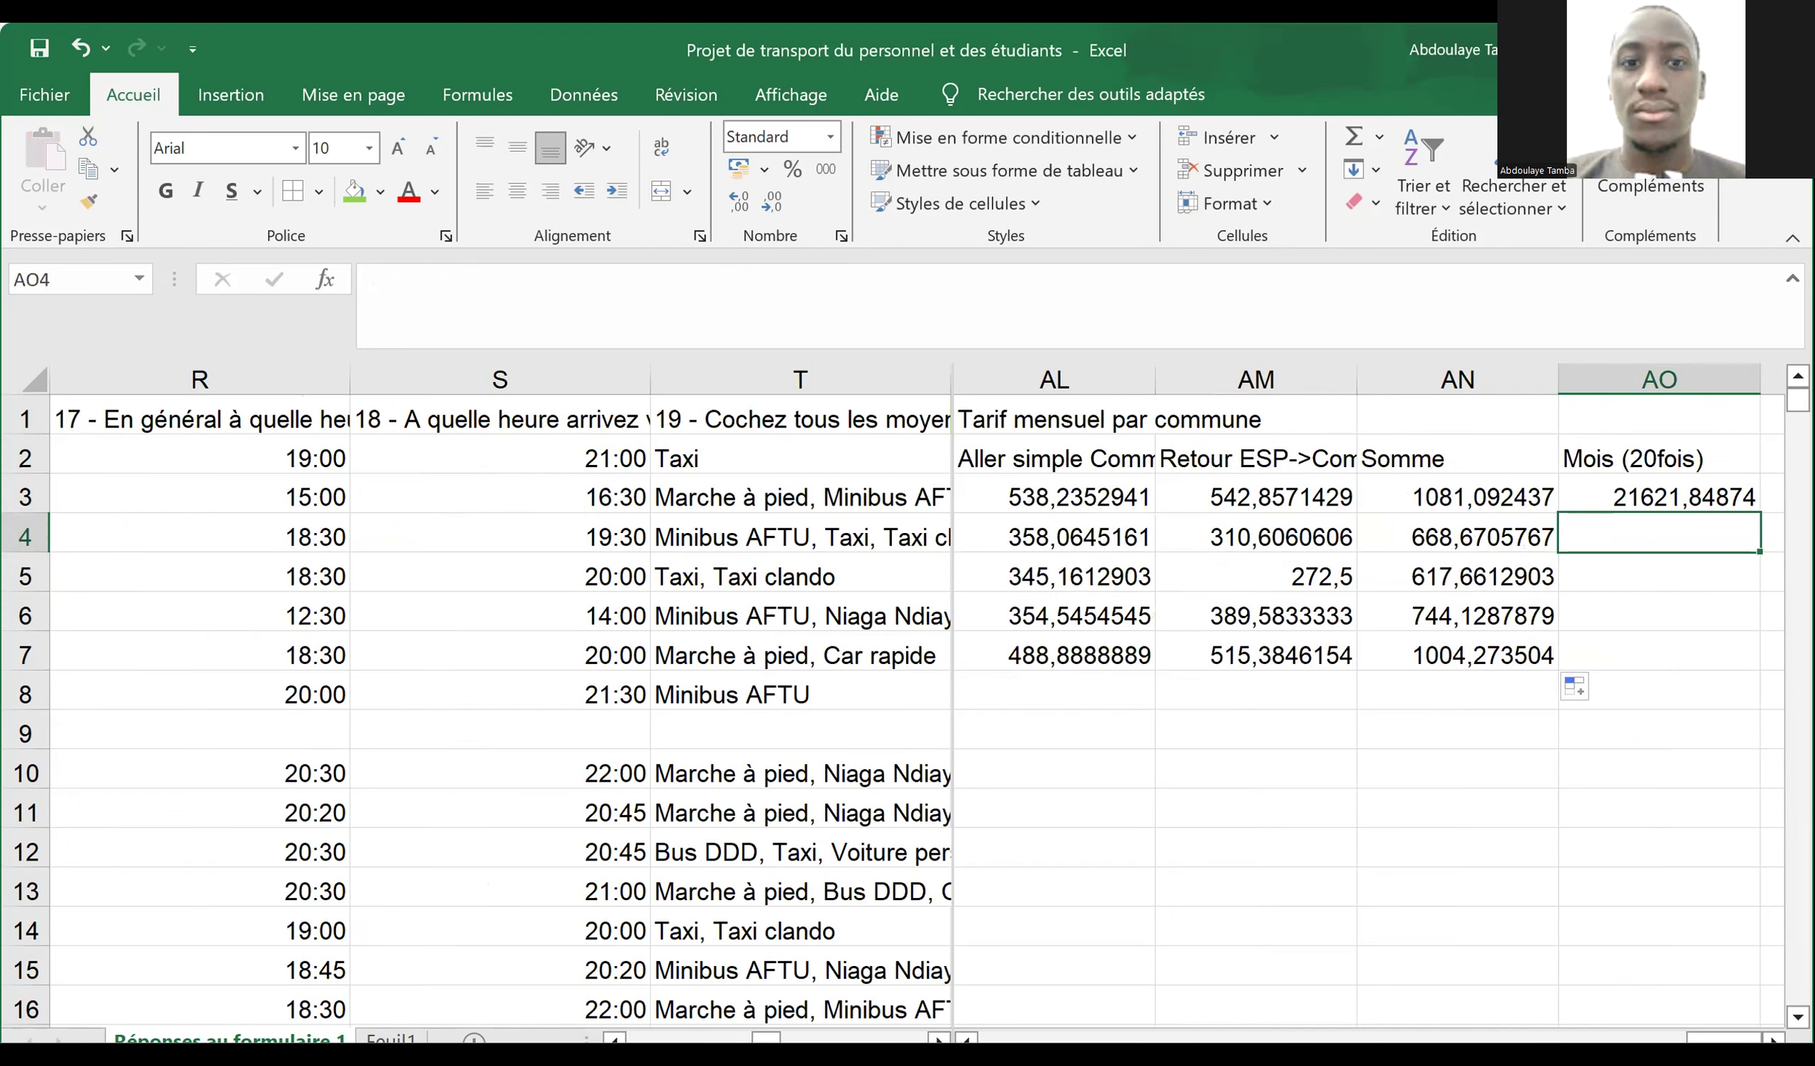
click(1742, 497)
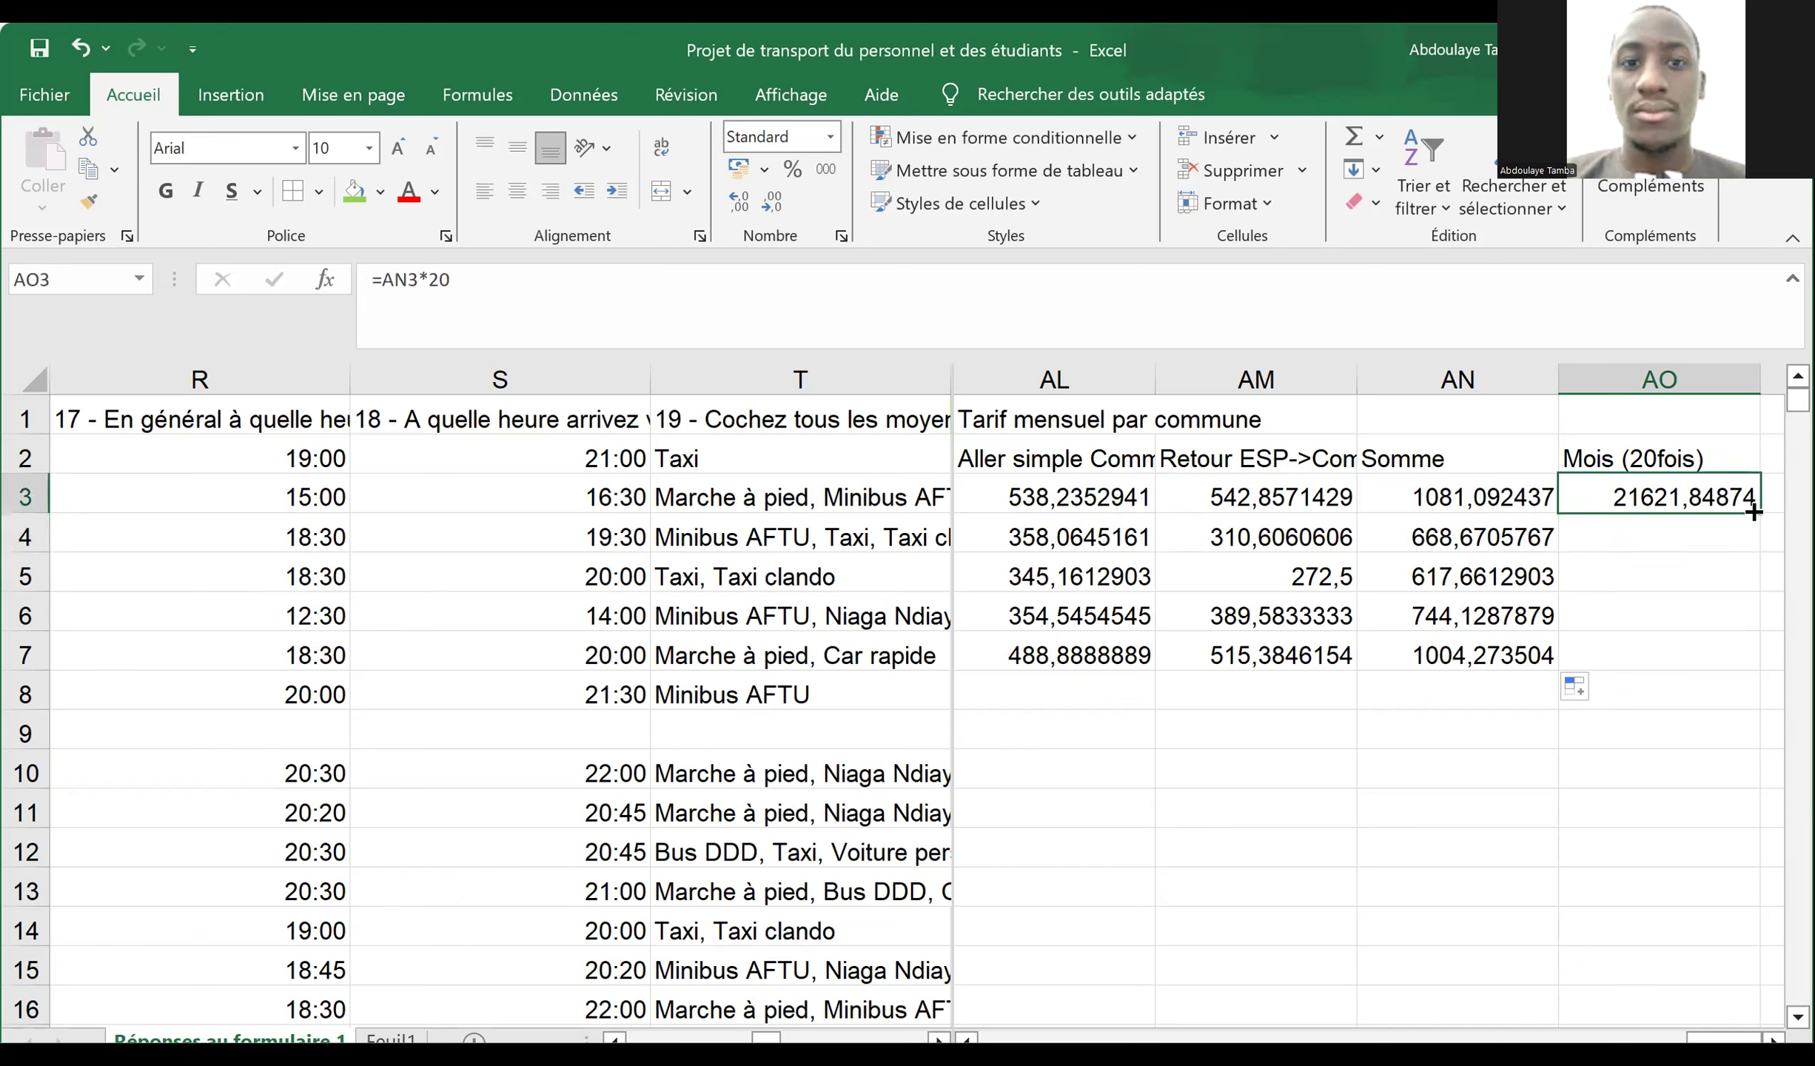
drag(1758, 512, 1745, 674)
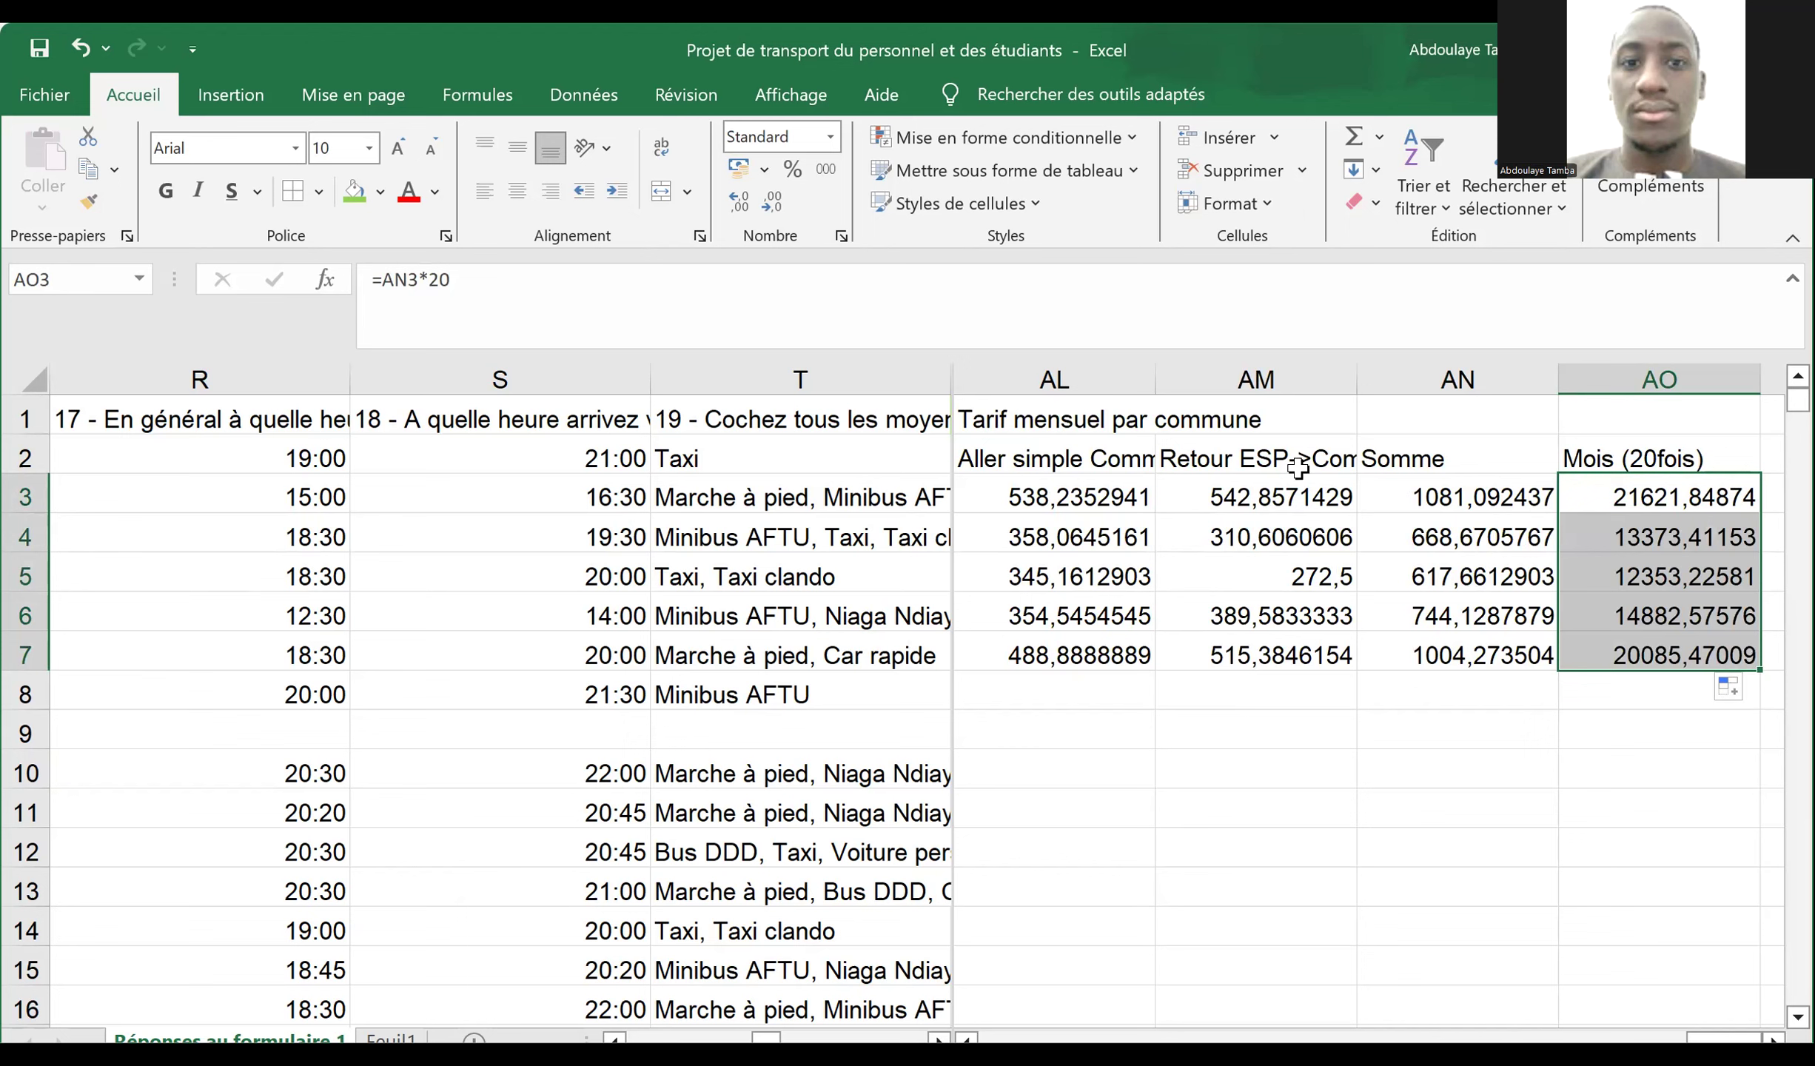
- Format the monthly fares in AO3:AO7 with no decimals and a thousands separator
click(773, 204)
click(774, 203)
click(774, 204)
click(773, 204)
click(773, 203)
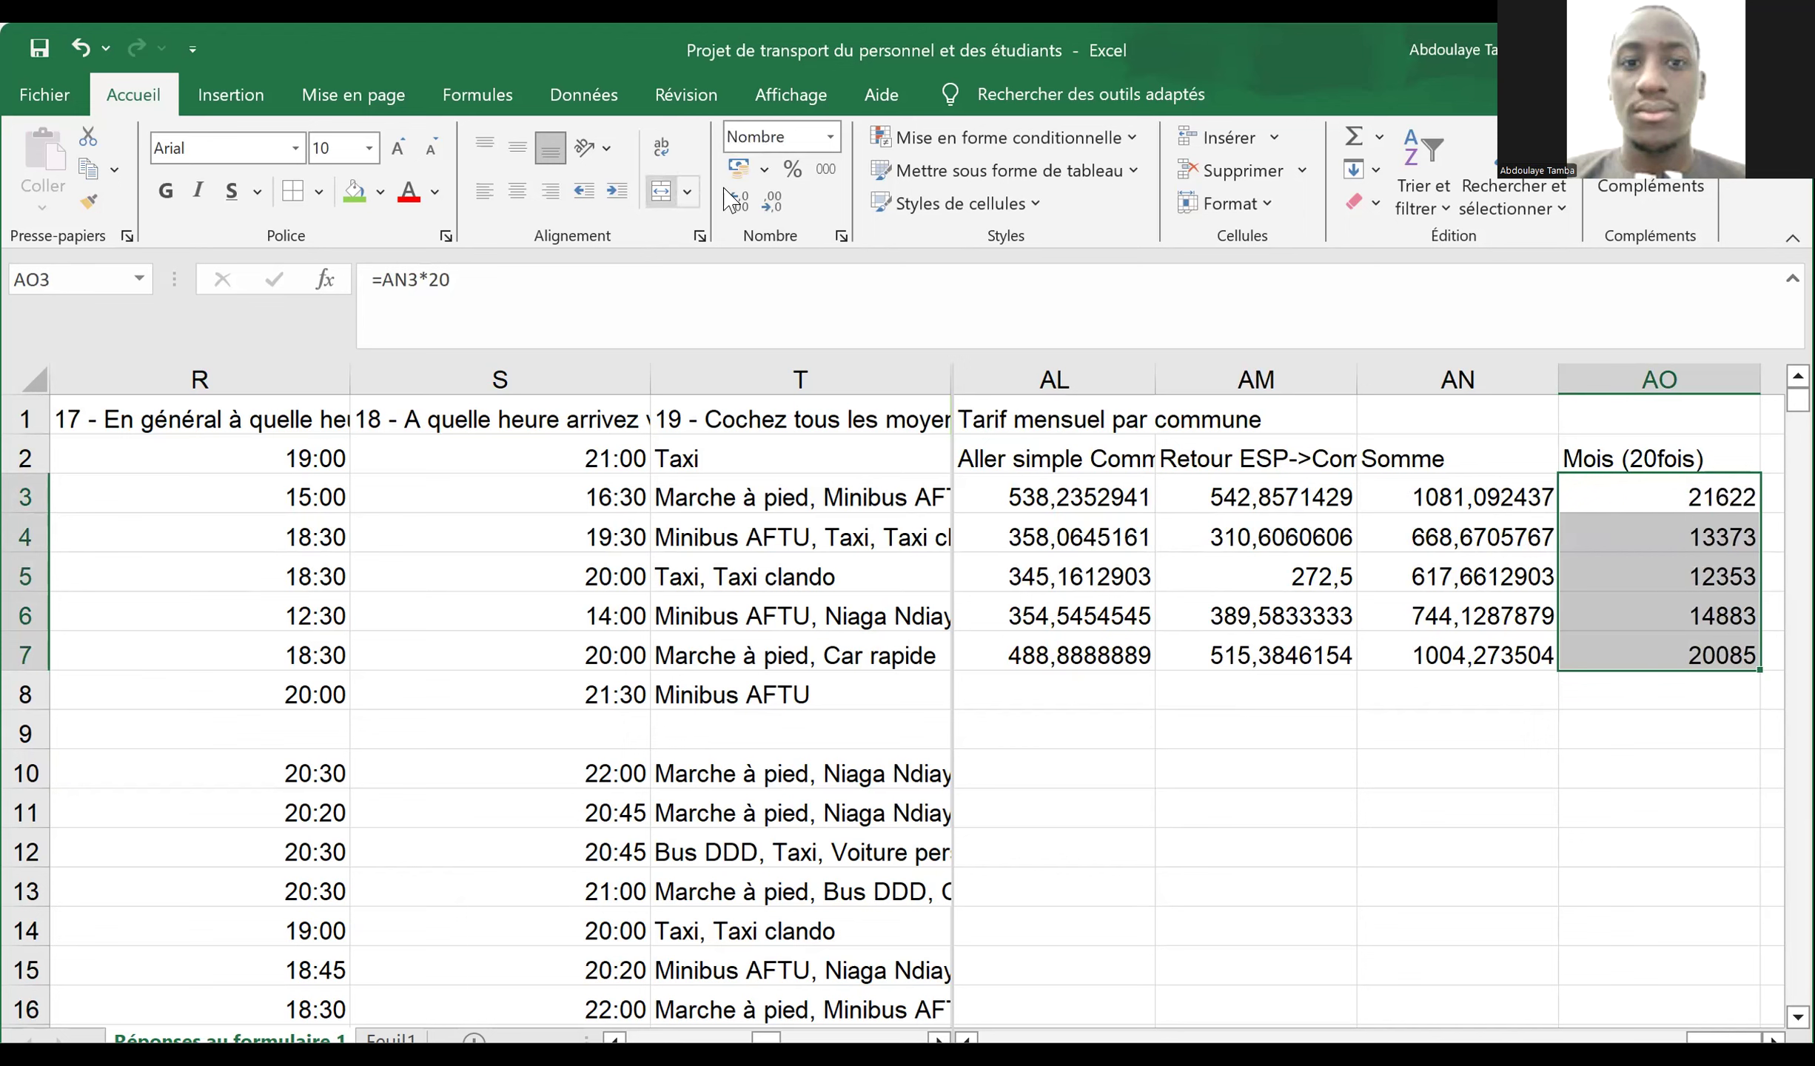
click(826, 172)
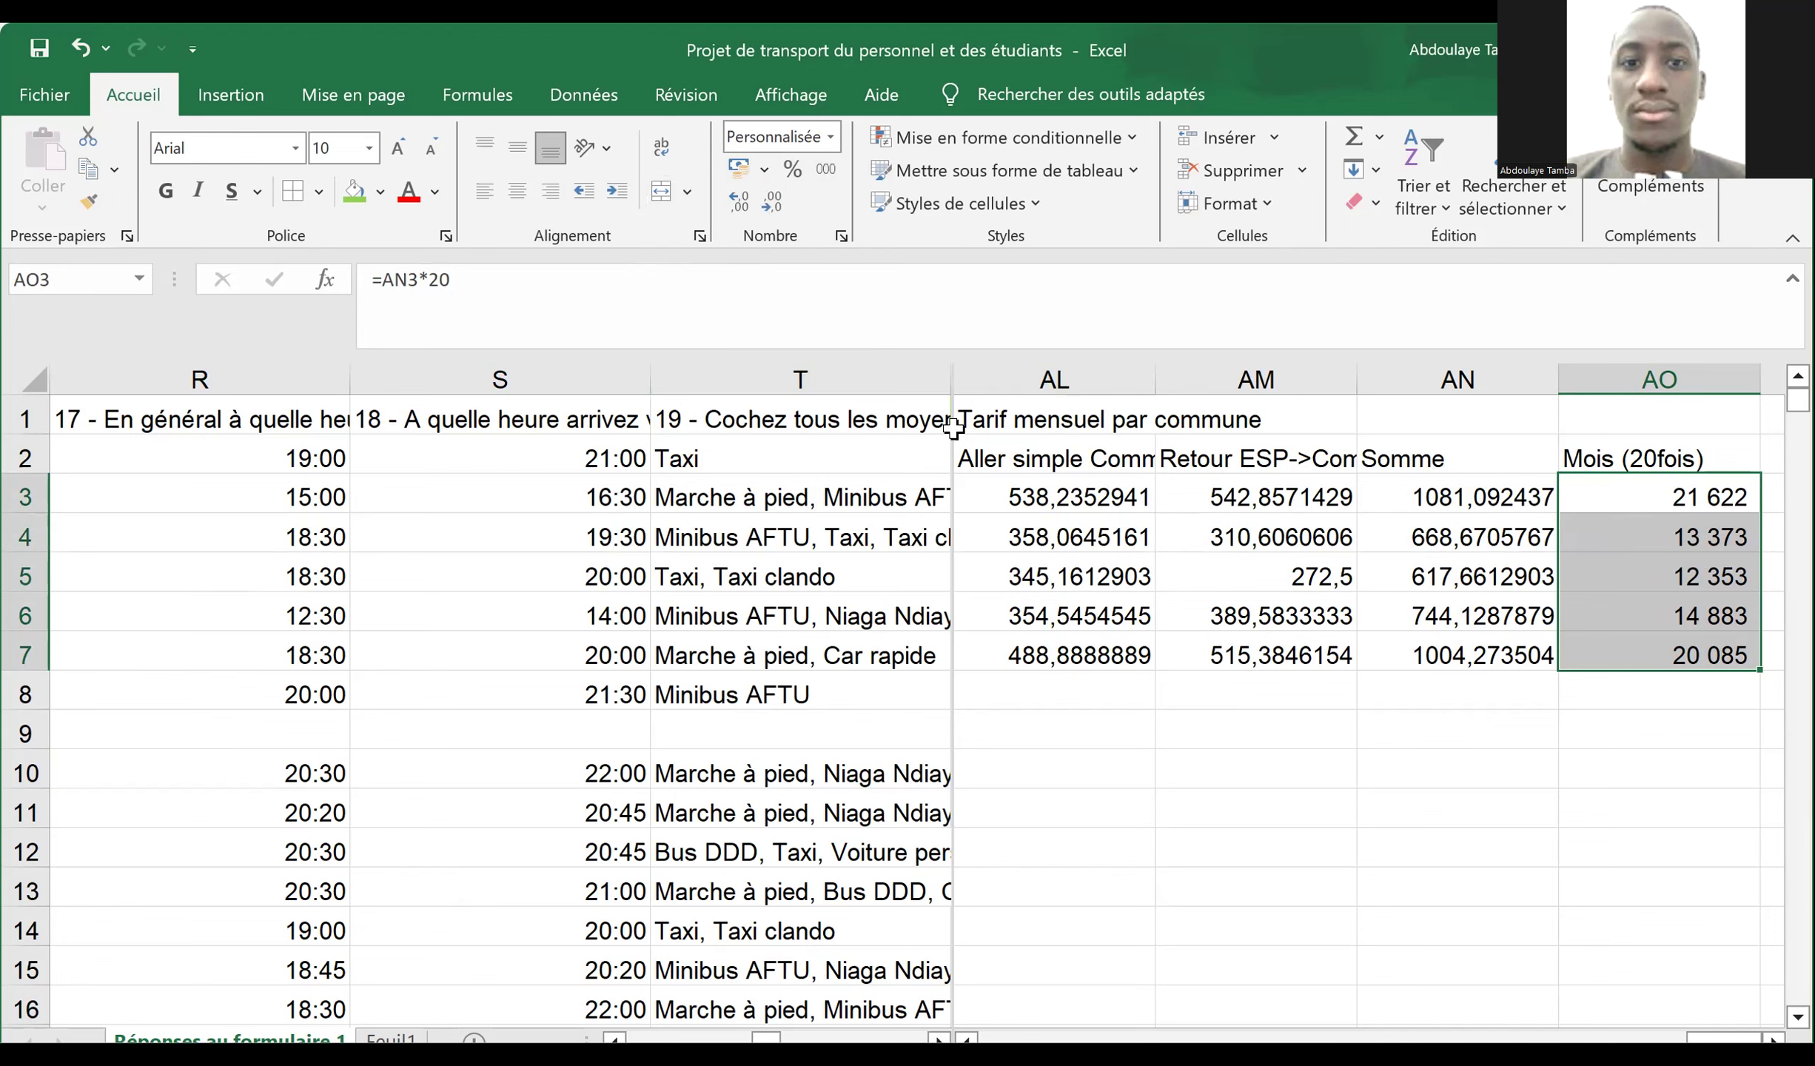
- Move the vertical pane split to the end of column S to show the fare table from AK to AO
drag(953, 426, 629, 383)
key(ctrl+z)
key(ctrl+z)
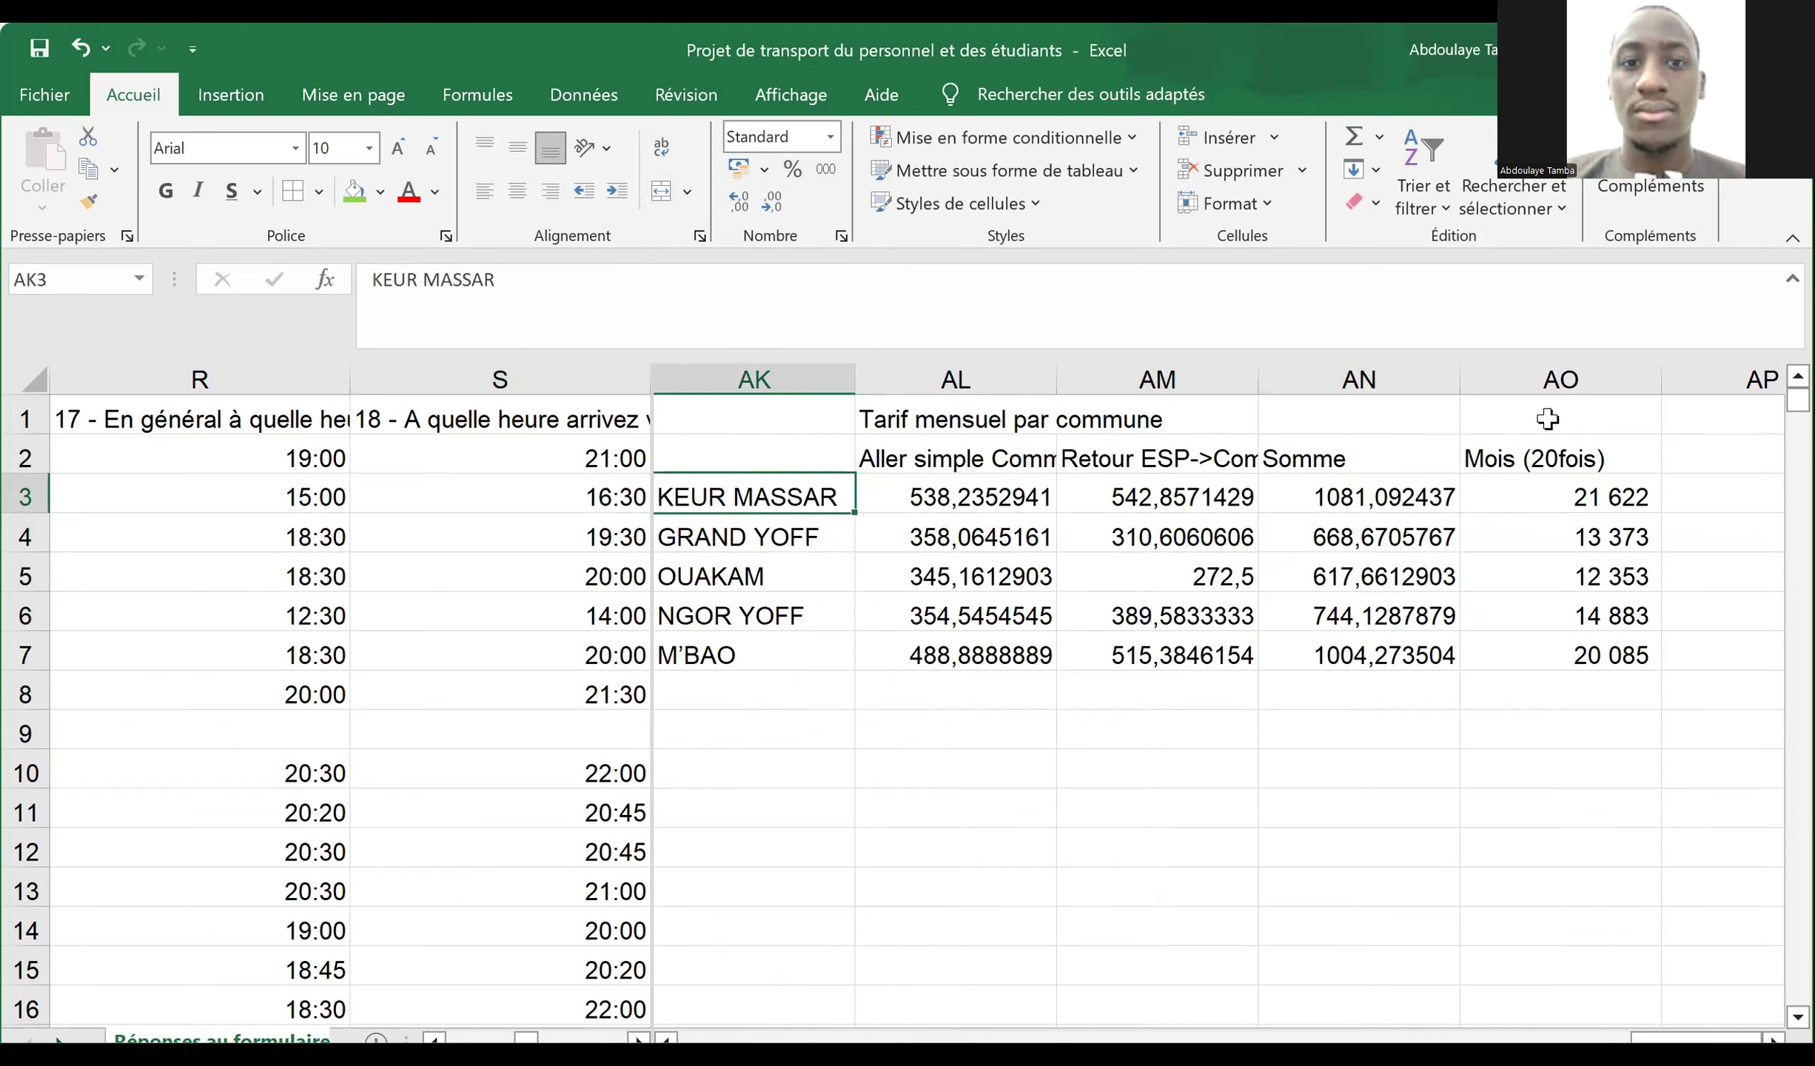
- Review the monthly fare of each commune in AO3:AO7, from KEUR MASSAR to M'BAO
click(1549, 504)
key(Down)
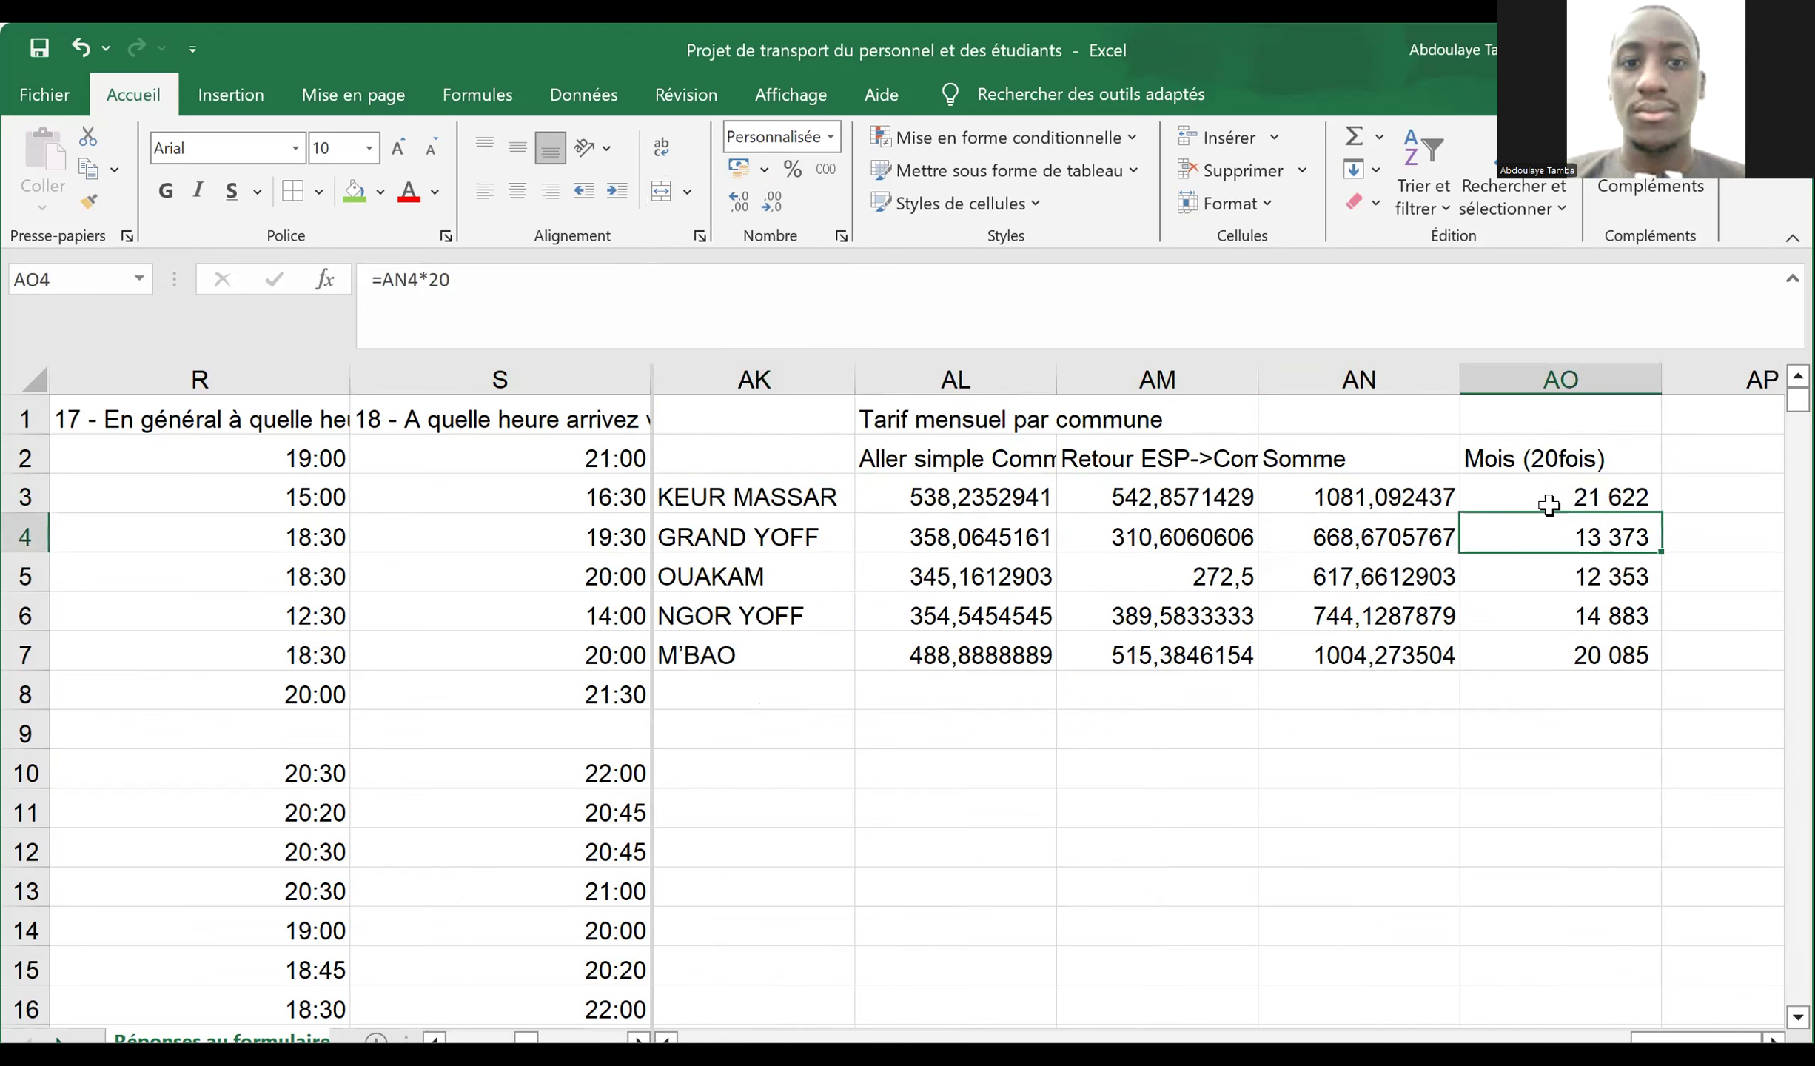
key(Down)
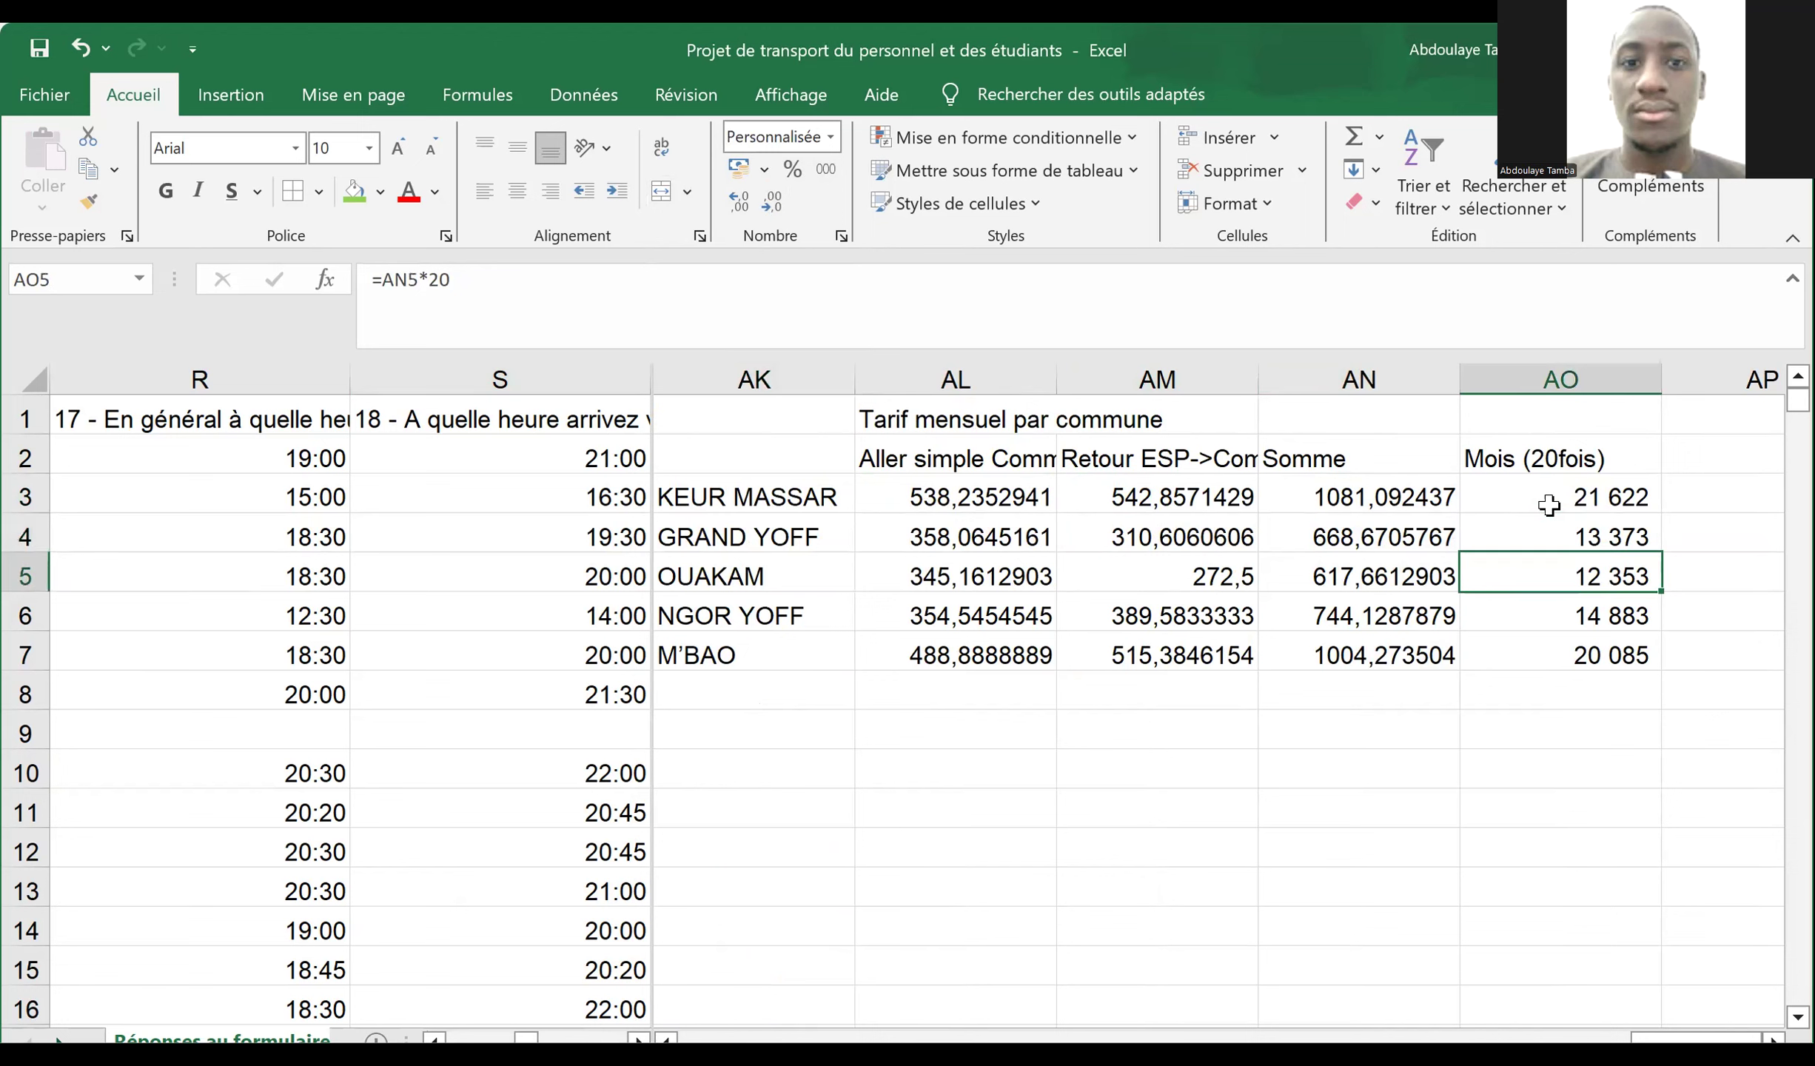
key(Down)
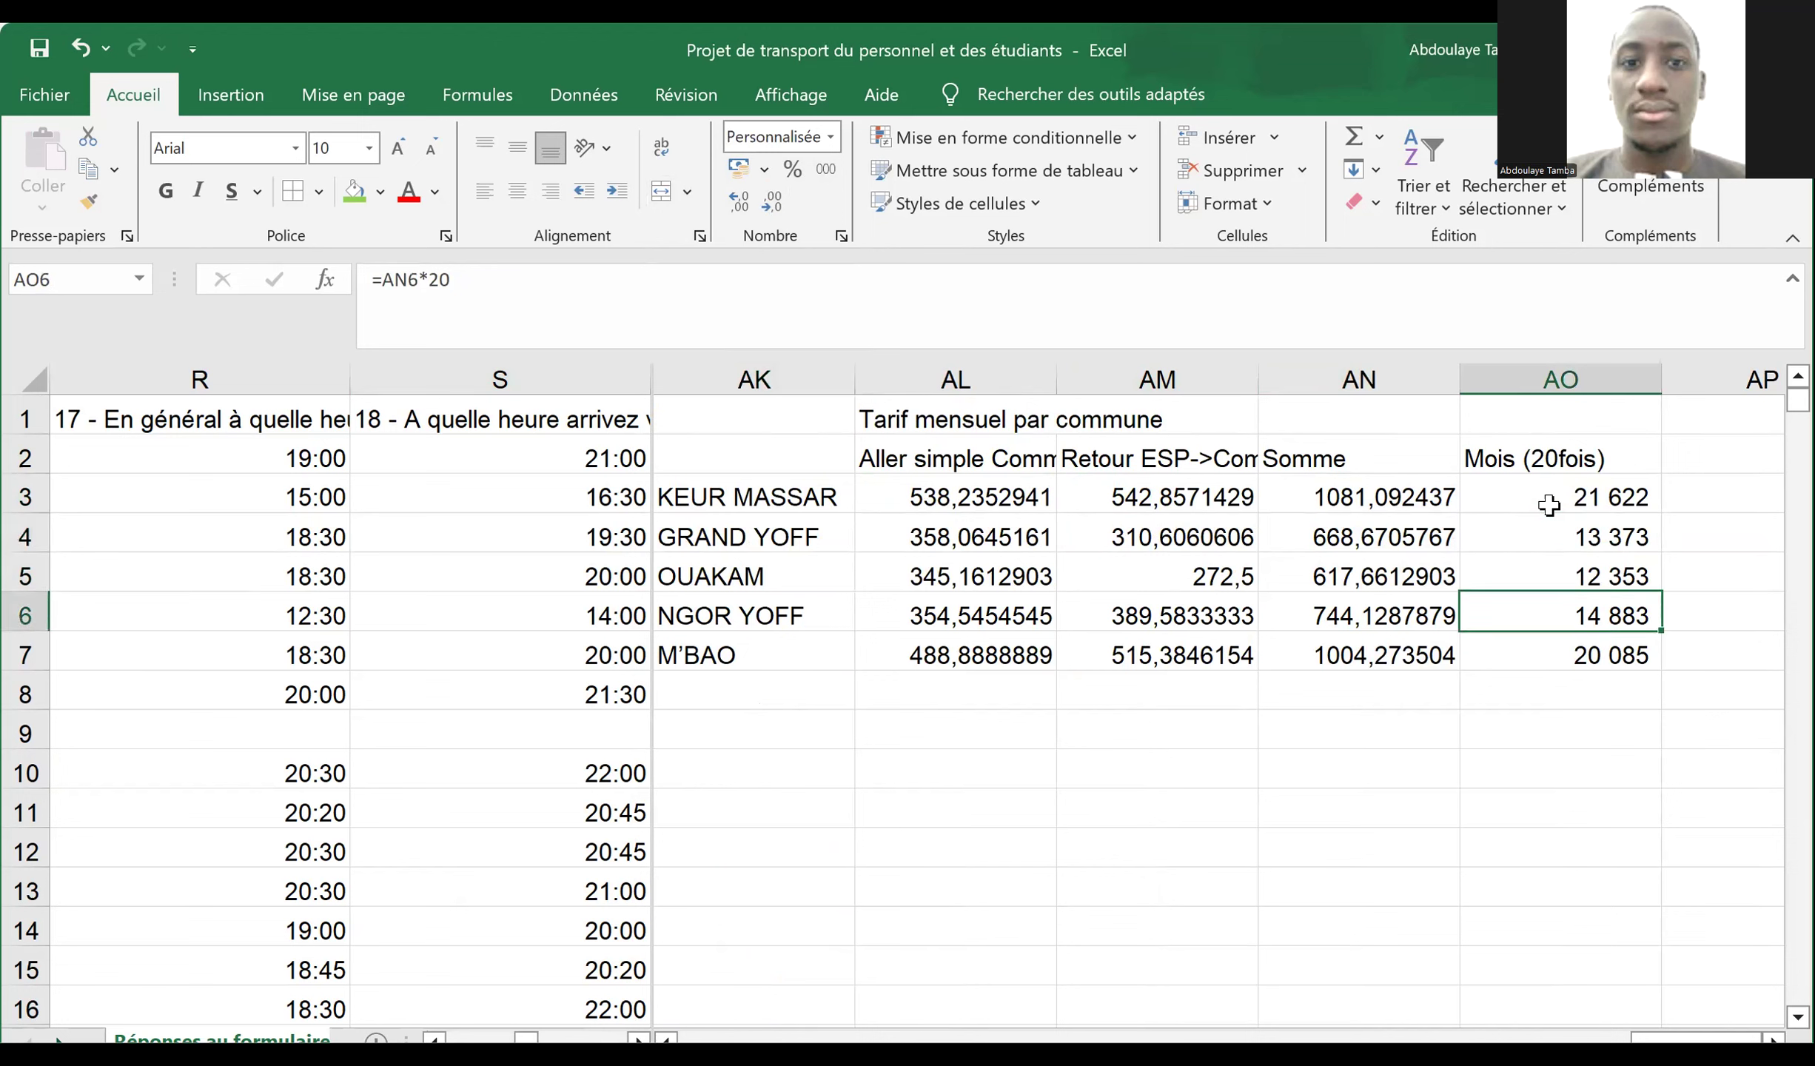
key(Down)
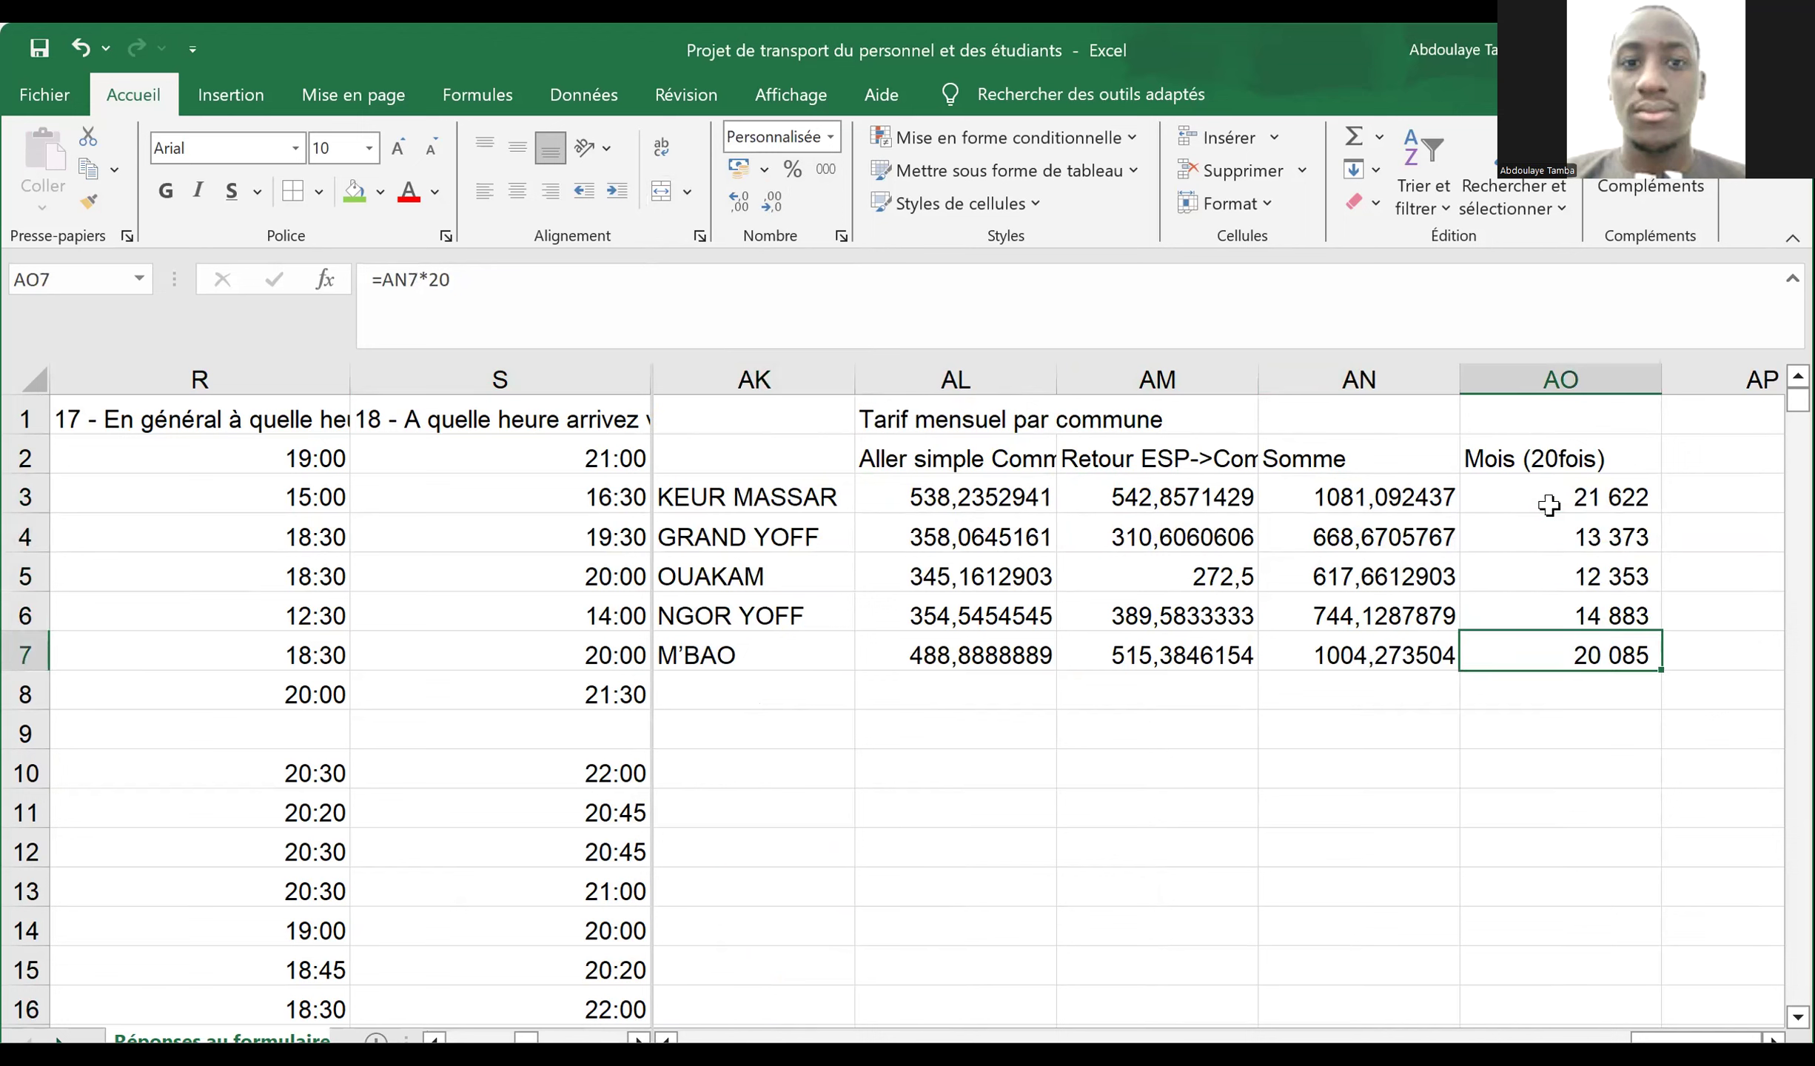
key(Up)
key(Up)
key(Up)
key(Up)
key(Up)
key(Down)
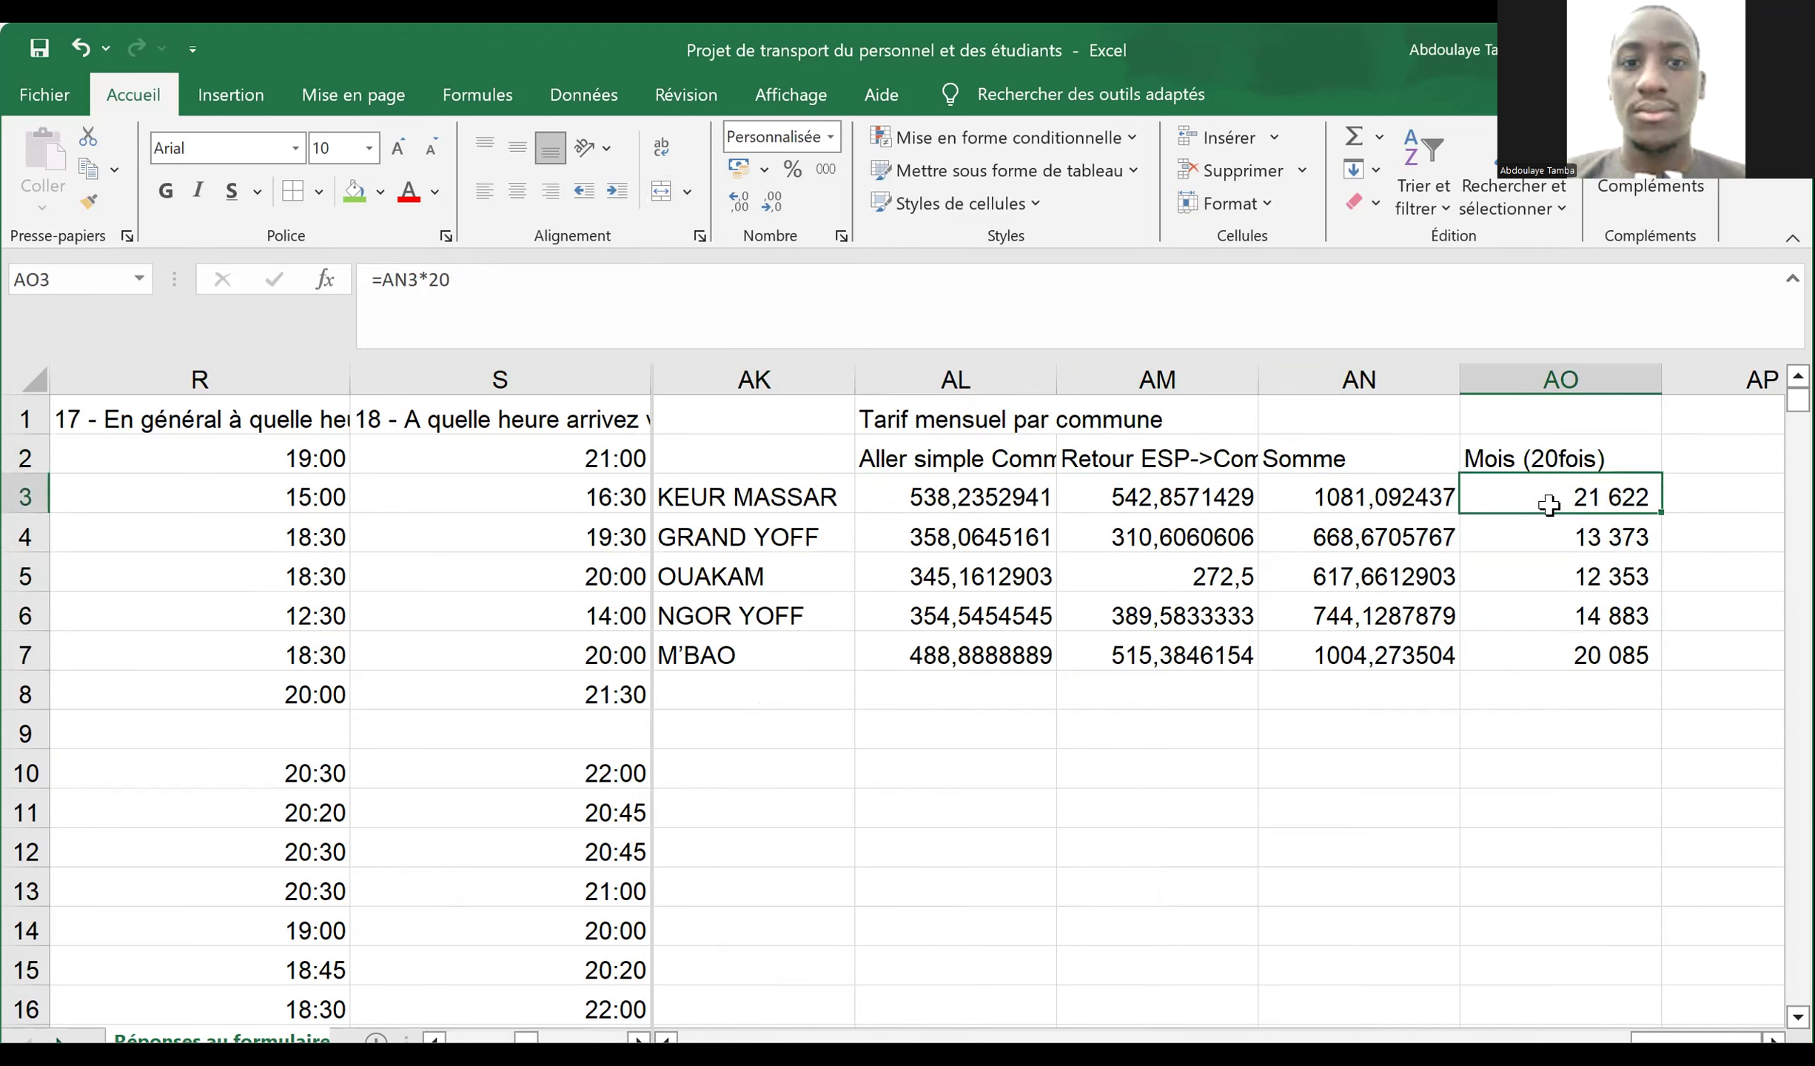
key(Down)
key(Down)
key(Down)
key(Down)
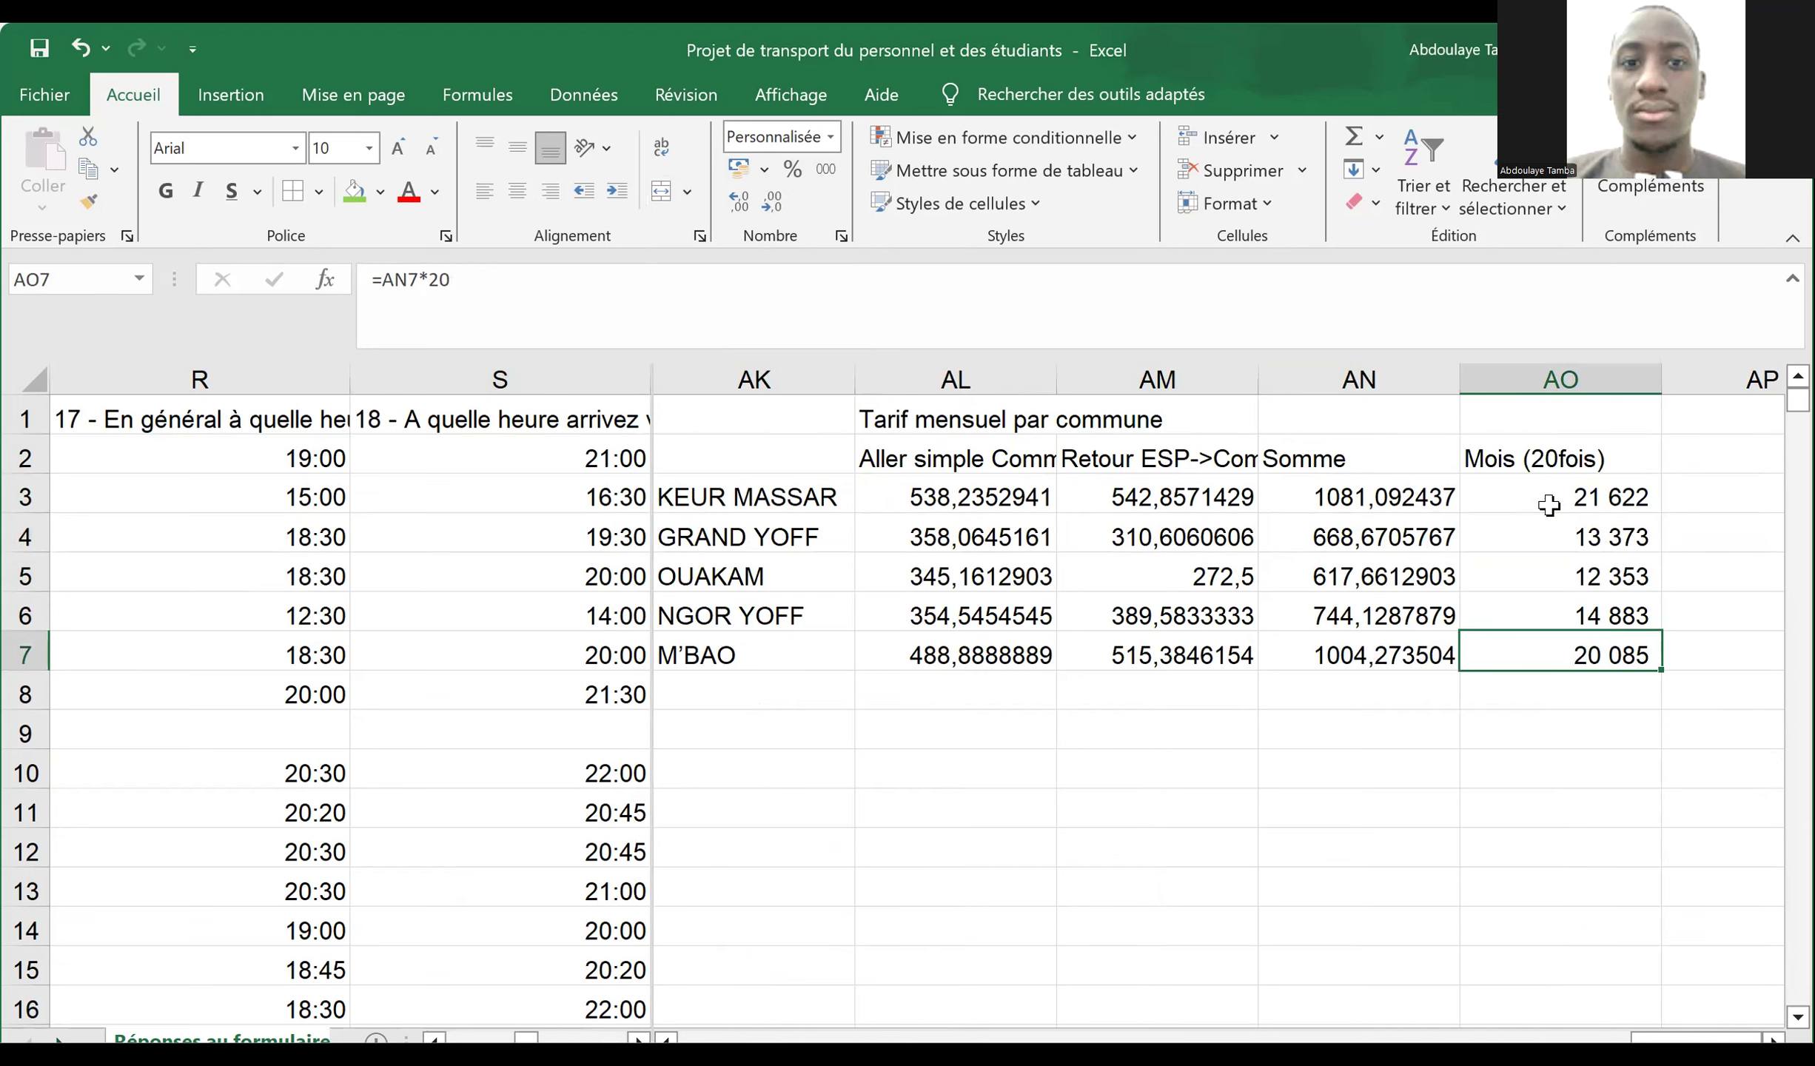
key(Up)
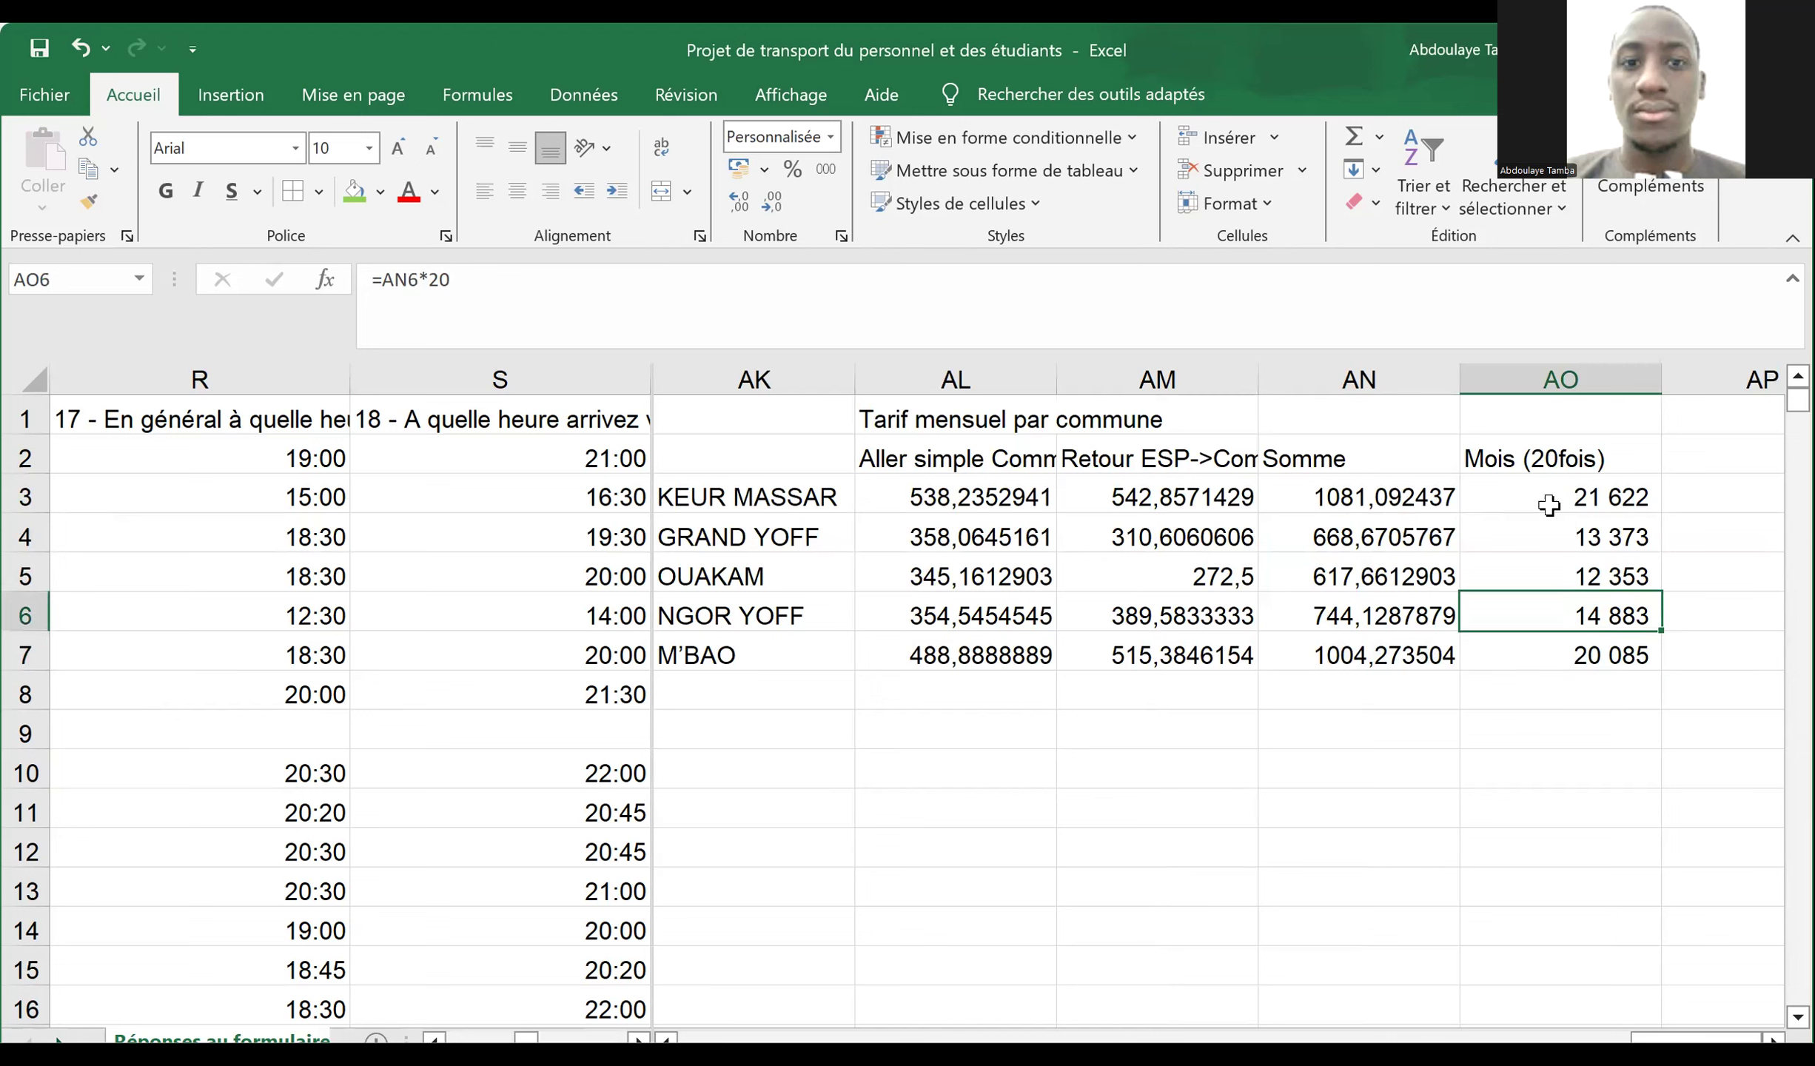
key(Up)
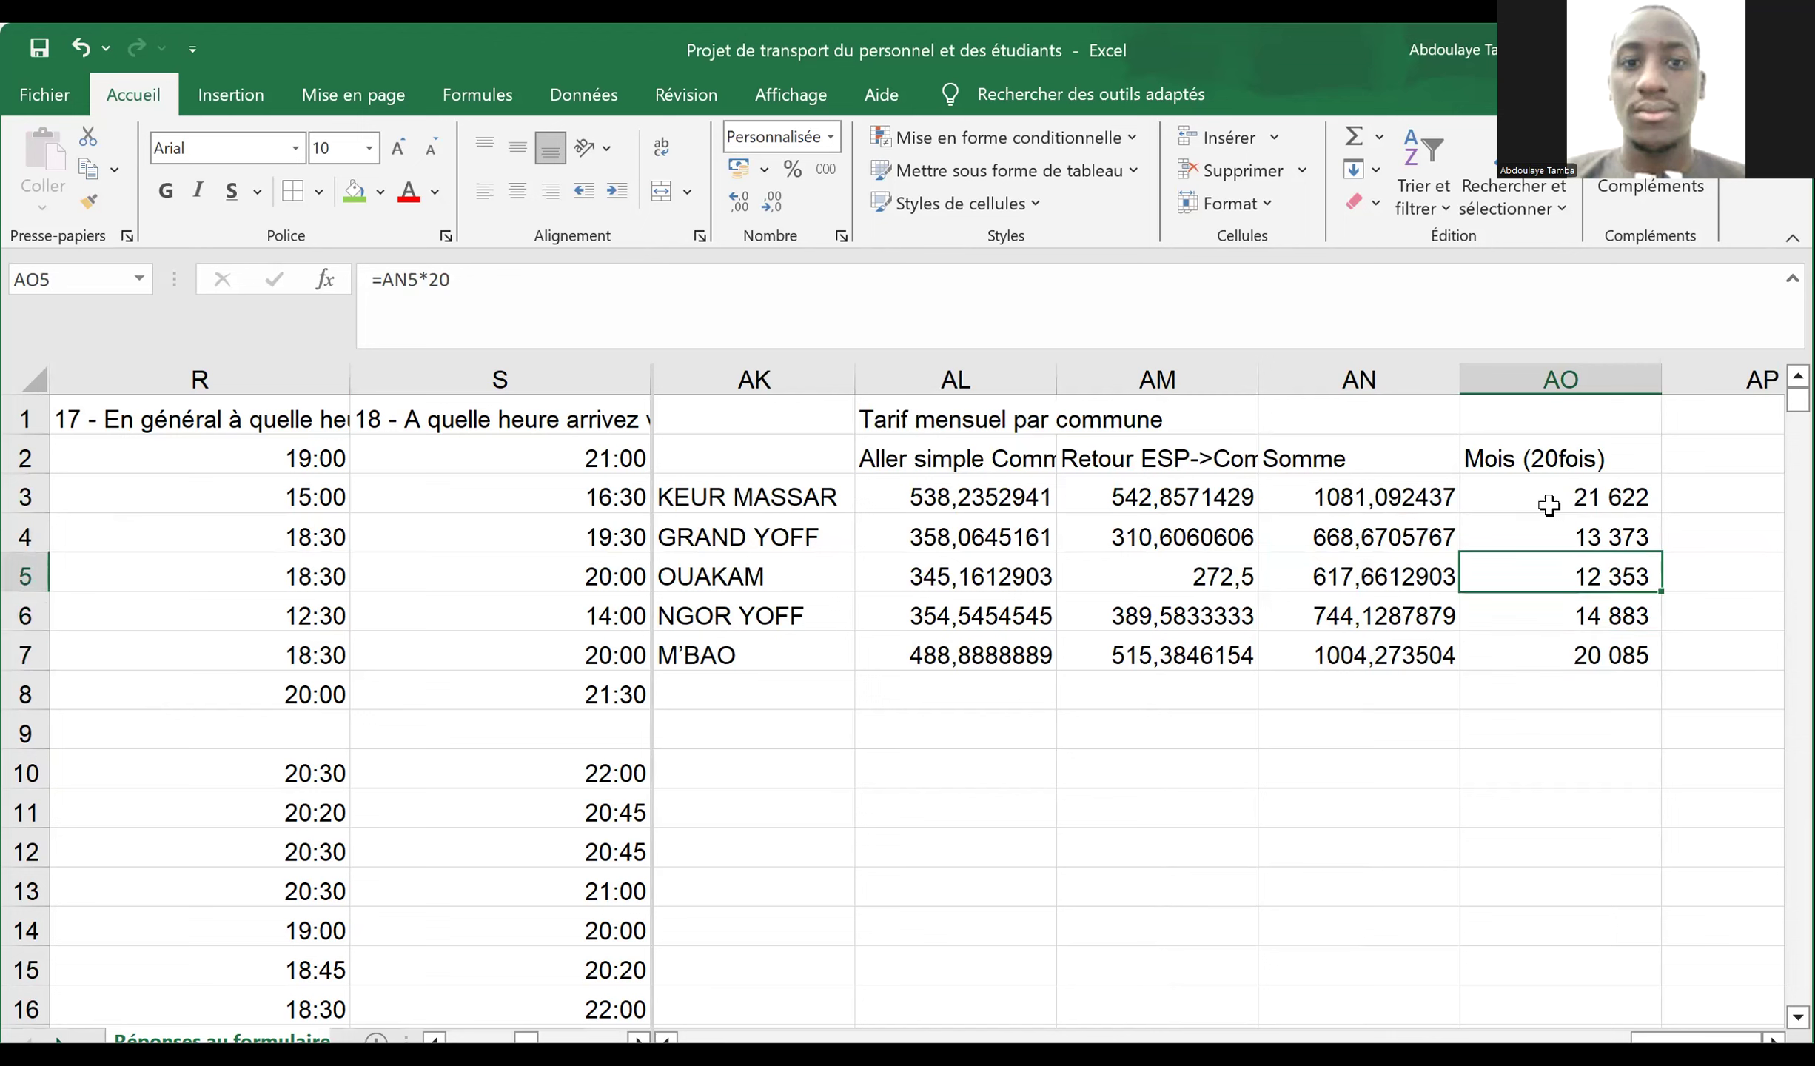
key(Up)
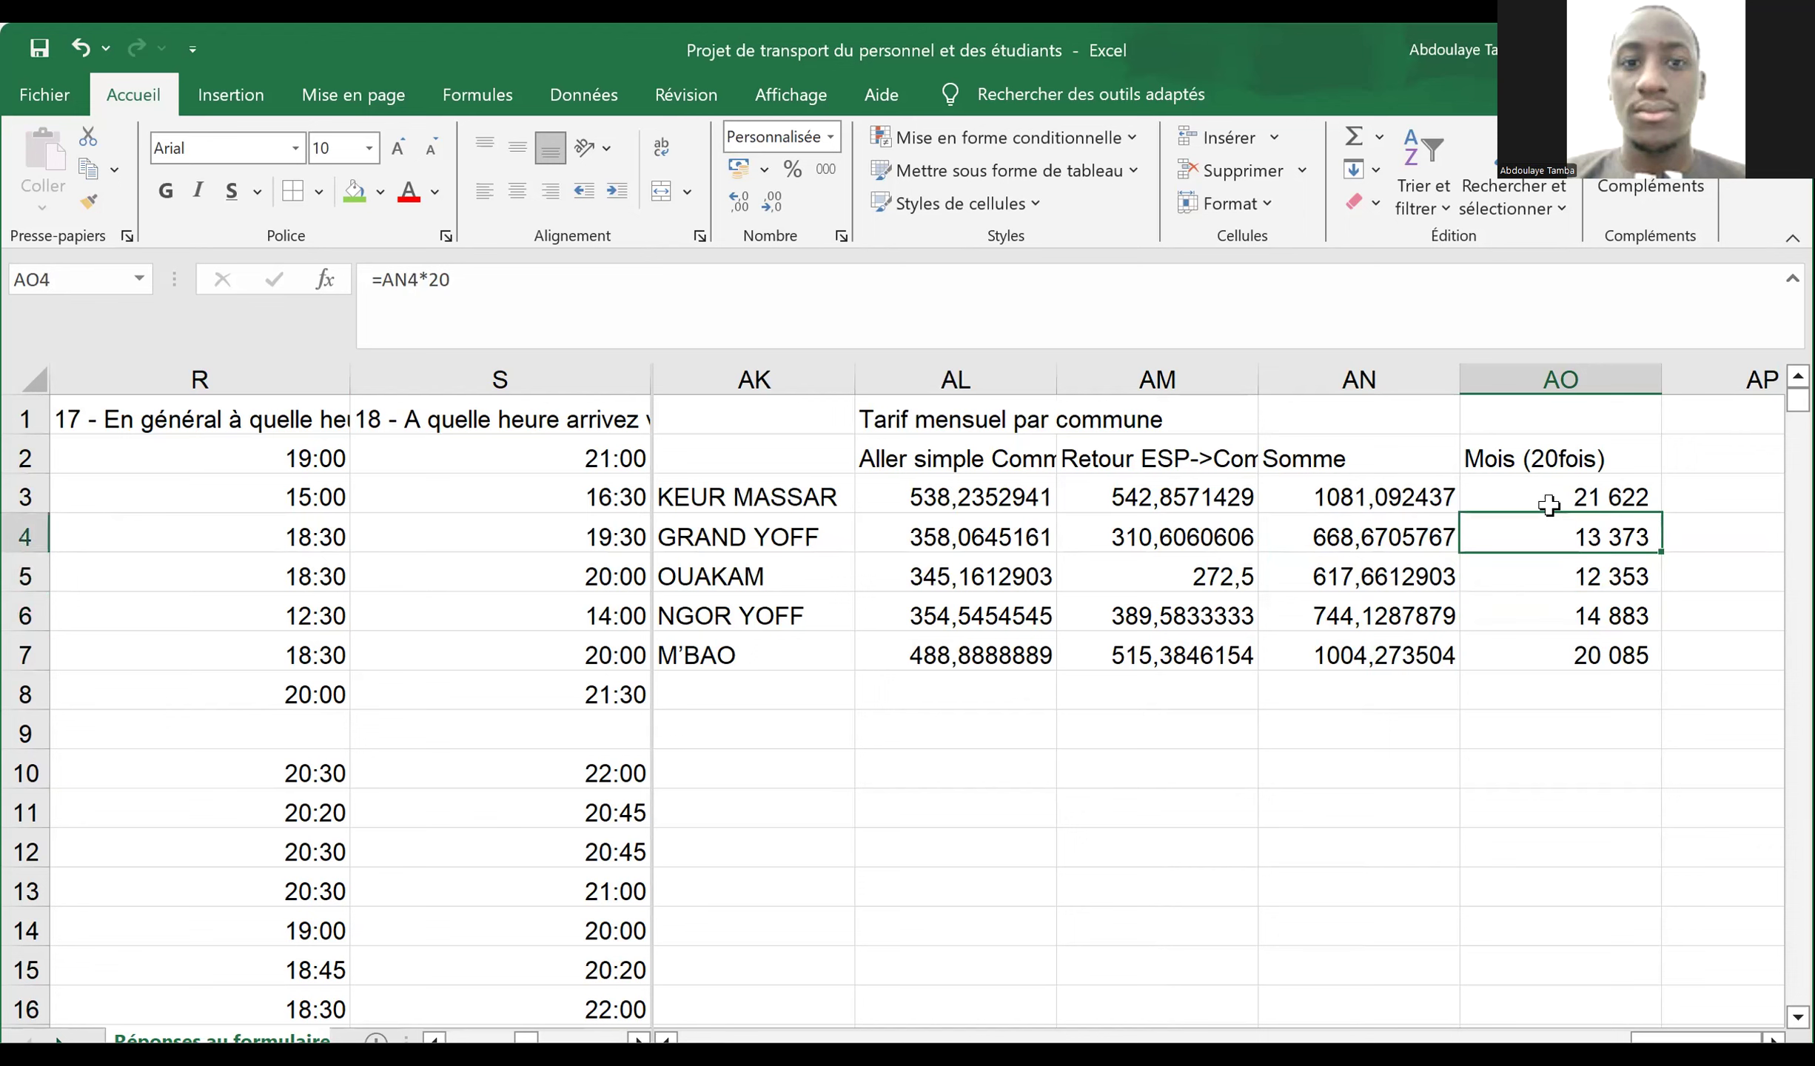
- Examine the one-way averages and sums in AL:AN against the monthly fares in column AO
key(Up)
key(Left)
key(Left)
key(Left)
key(Left)
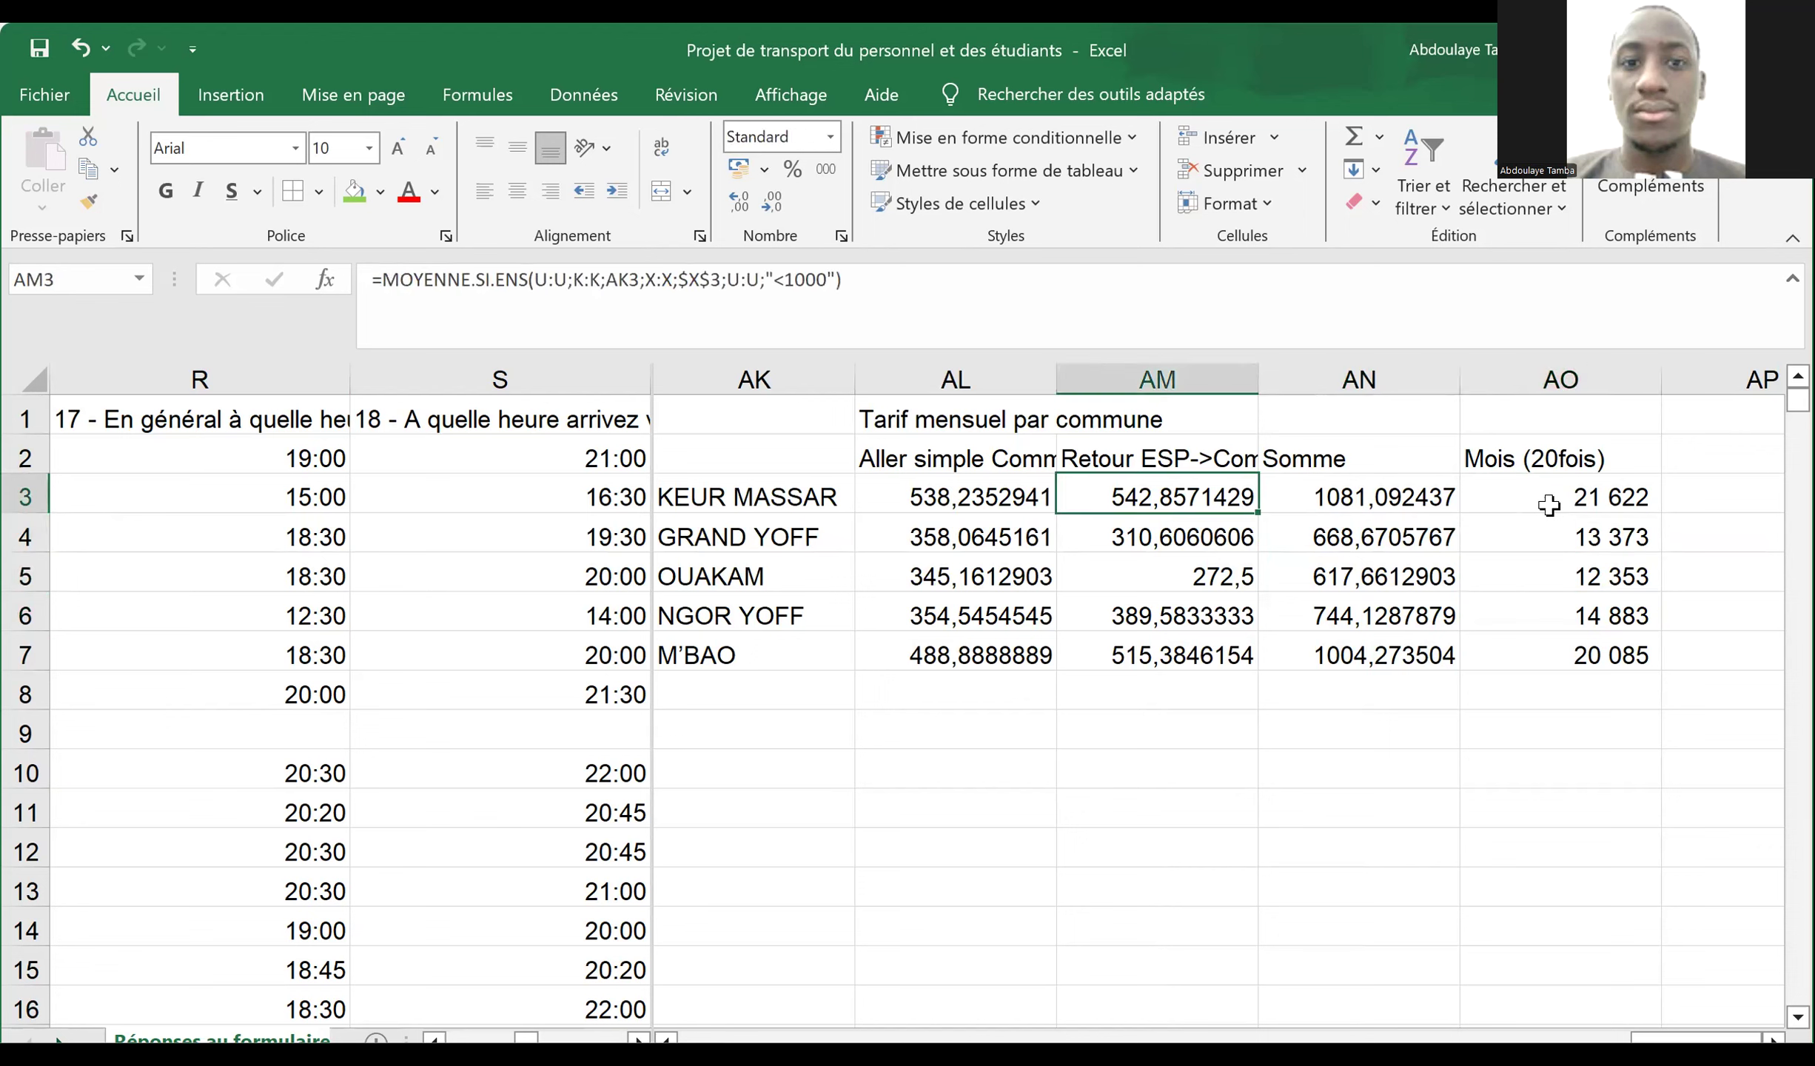
key(Down)
key(Down)
key(Right)
key(Right)
key(Right)
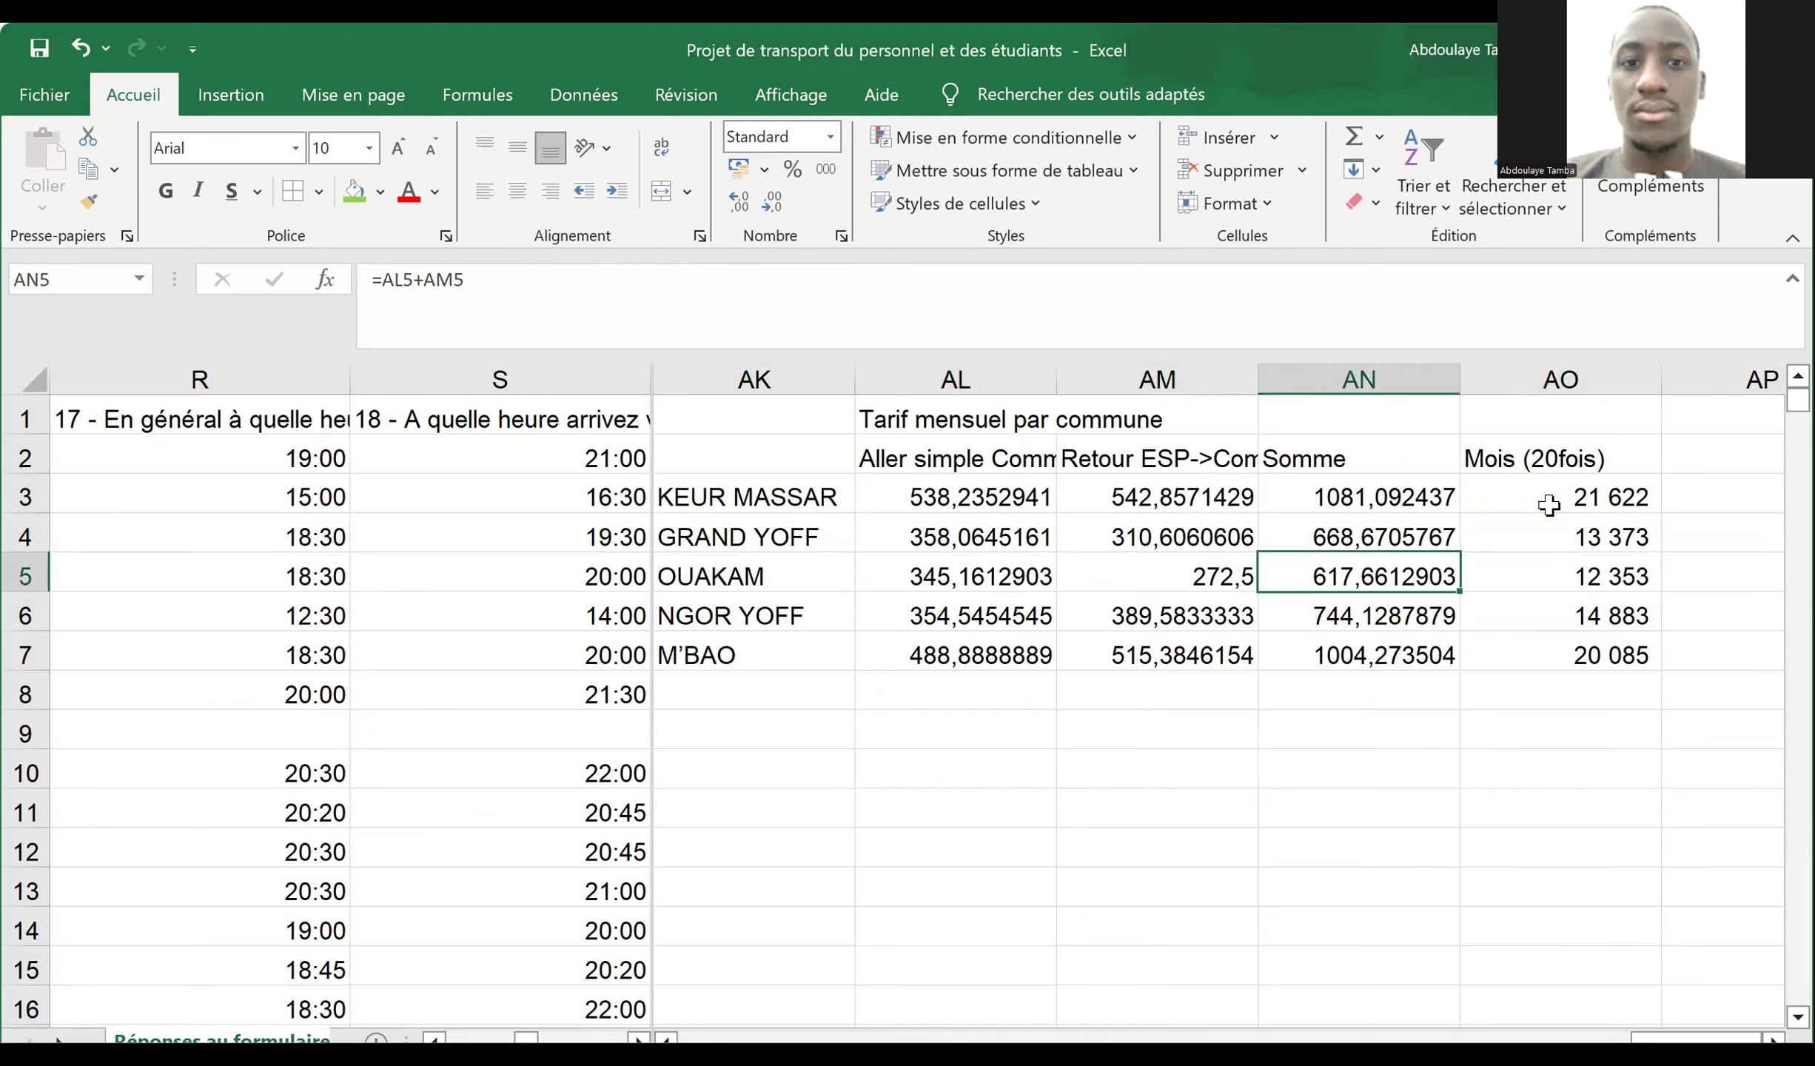
key(Right)
key(Up)
key(Up)
key(Up)
key(Down)
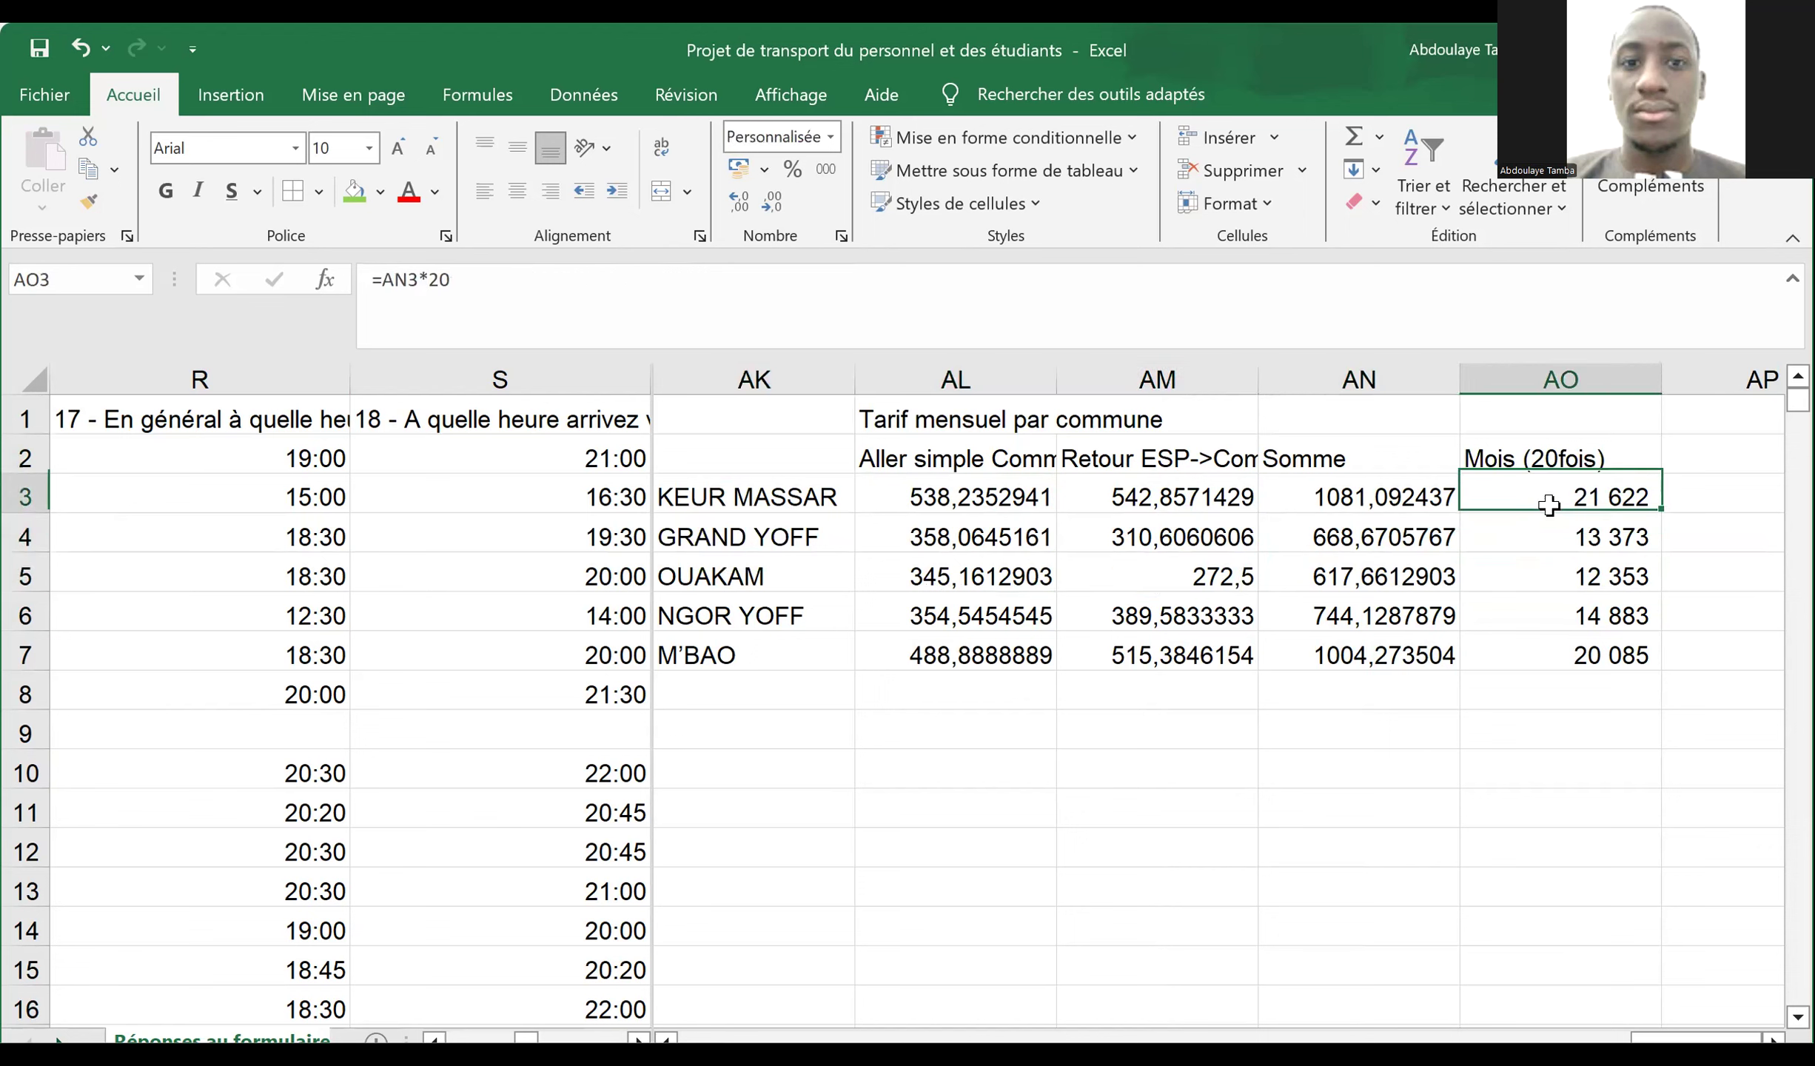